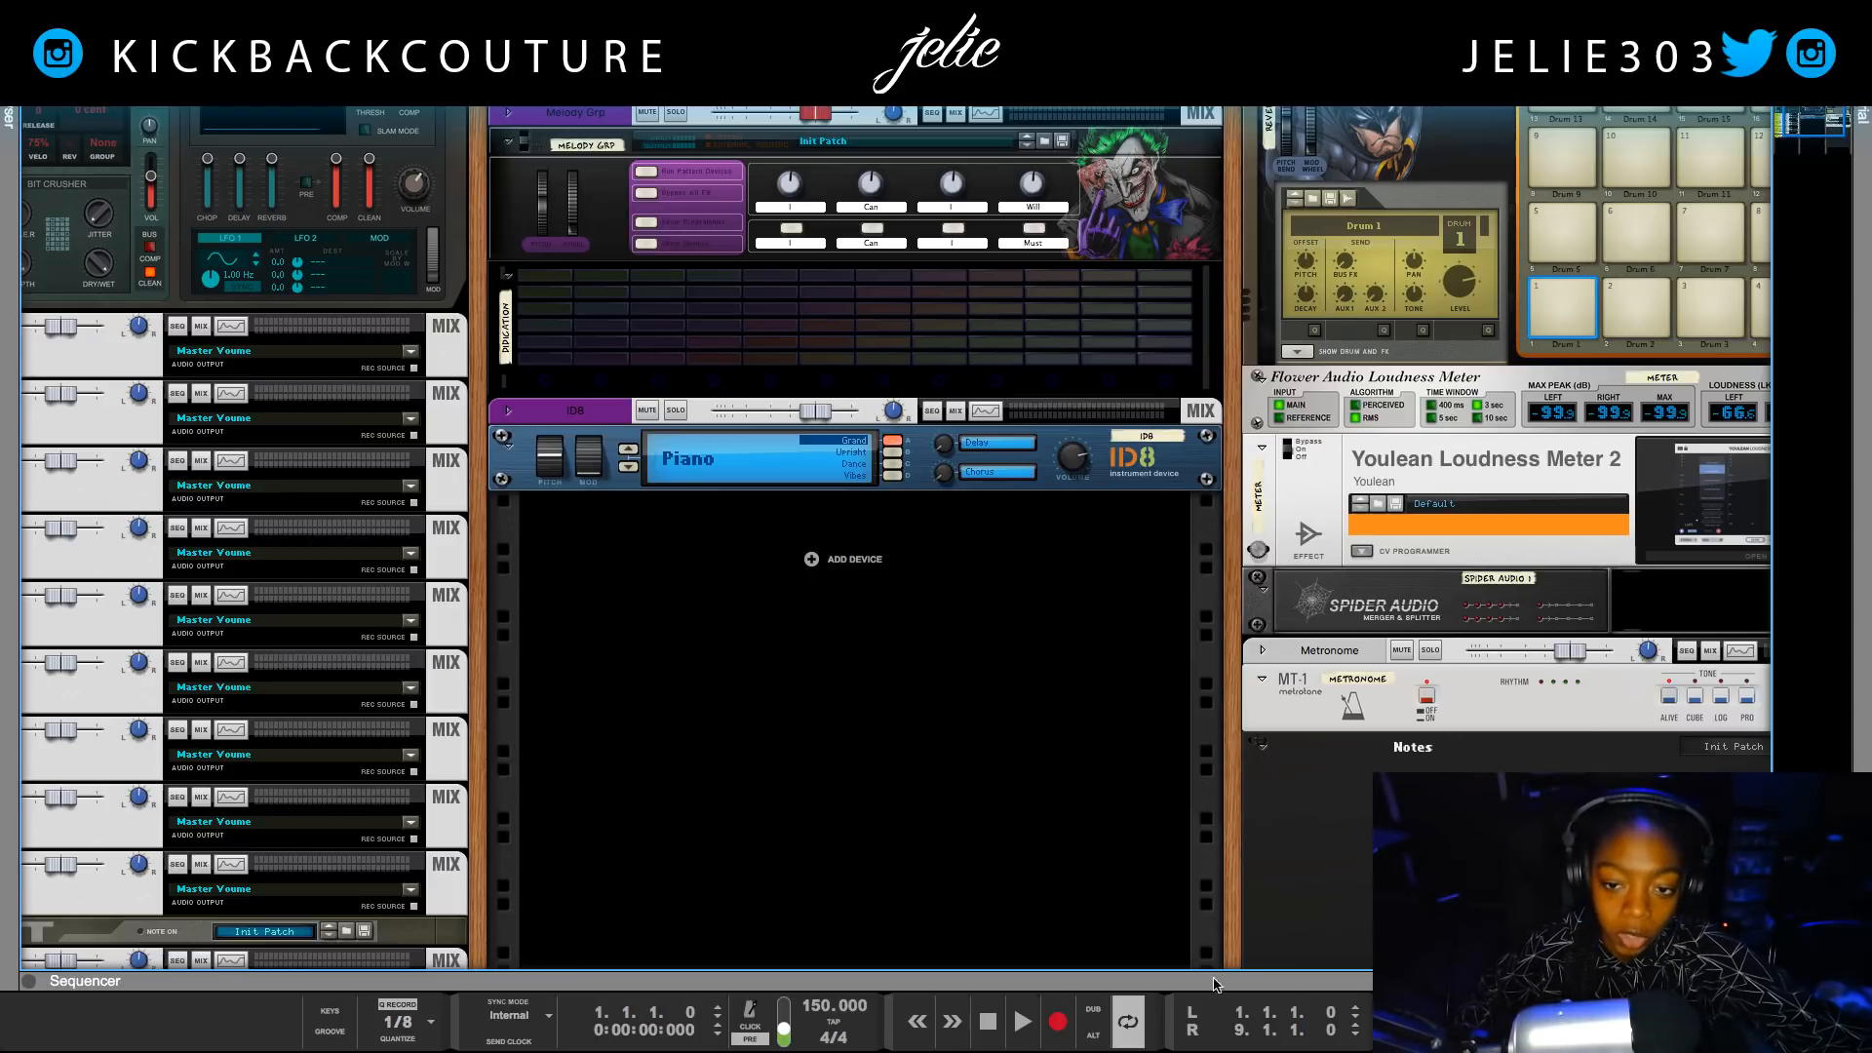
right_click(861, 566)
mouse_move(985, 726)
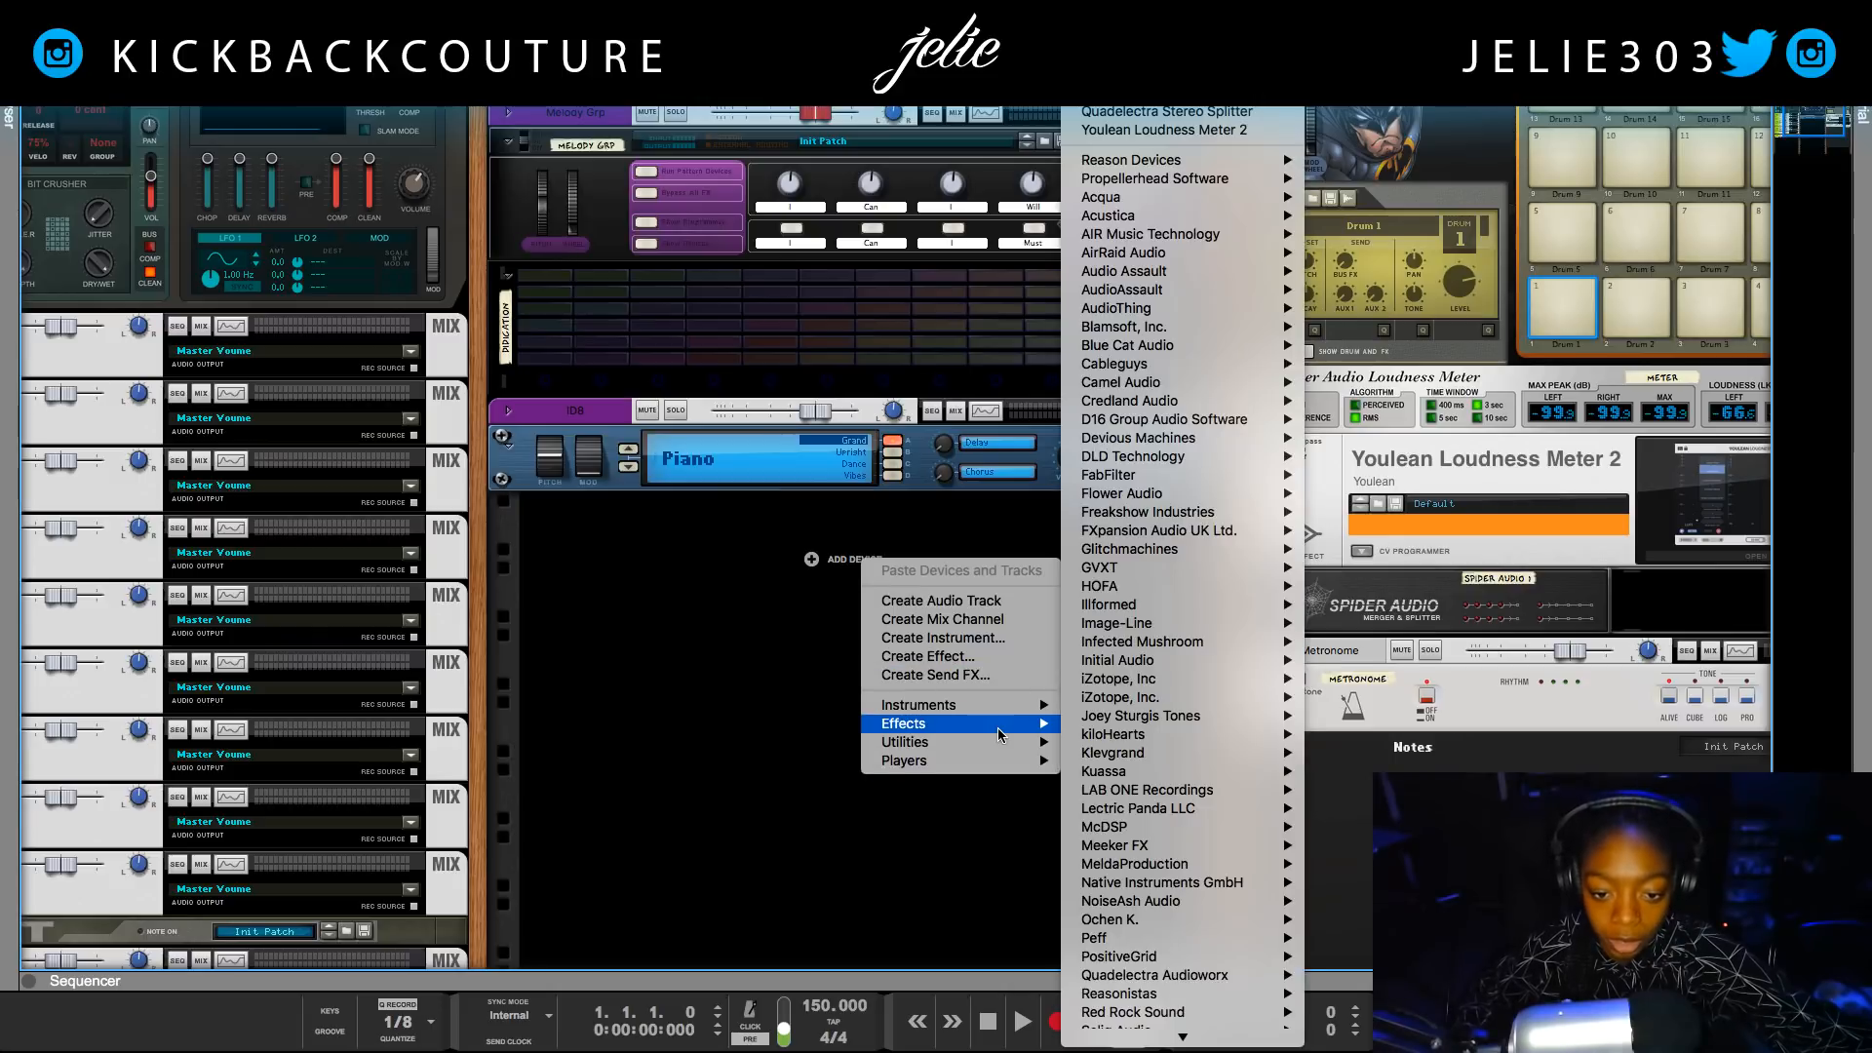
mouse_move(1153, 721)
click(703, 737)
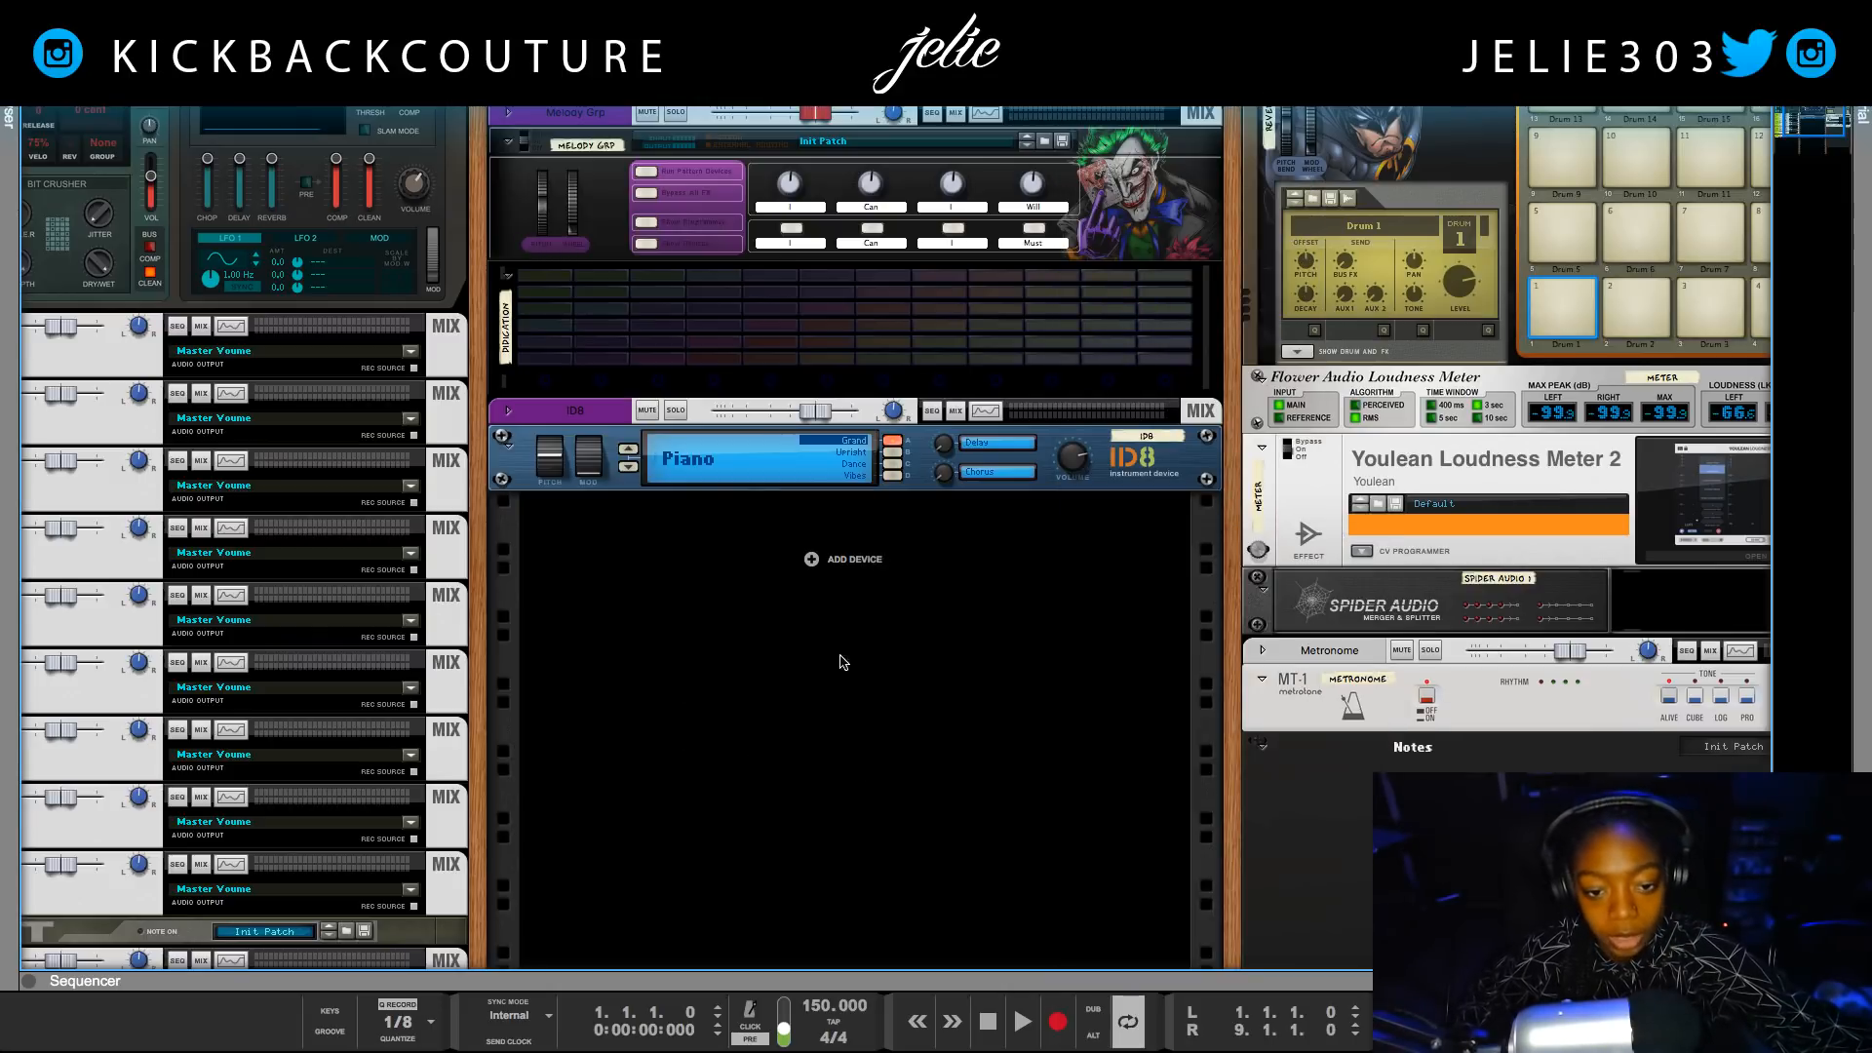
right_click(824, 574)
click(717, 728)
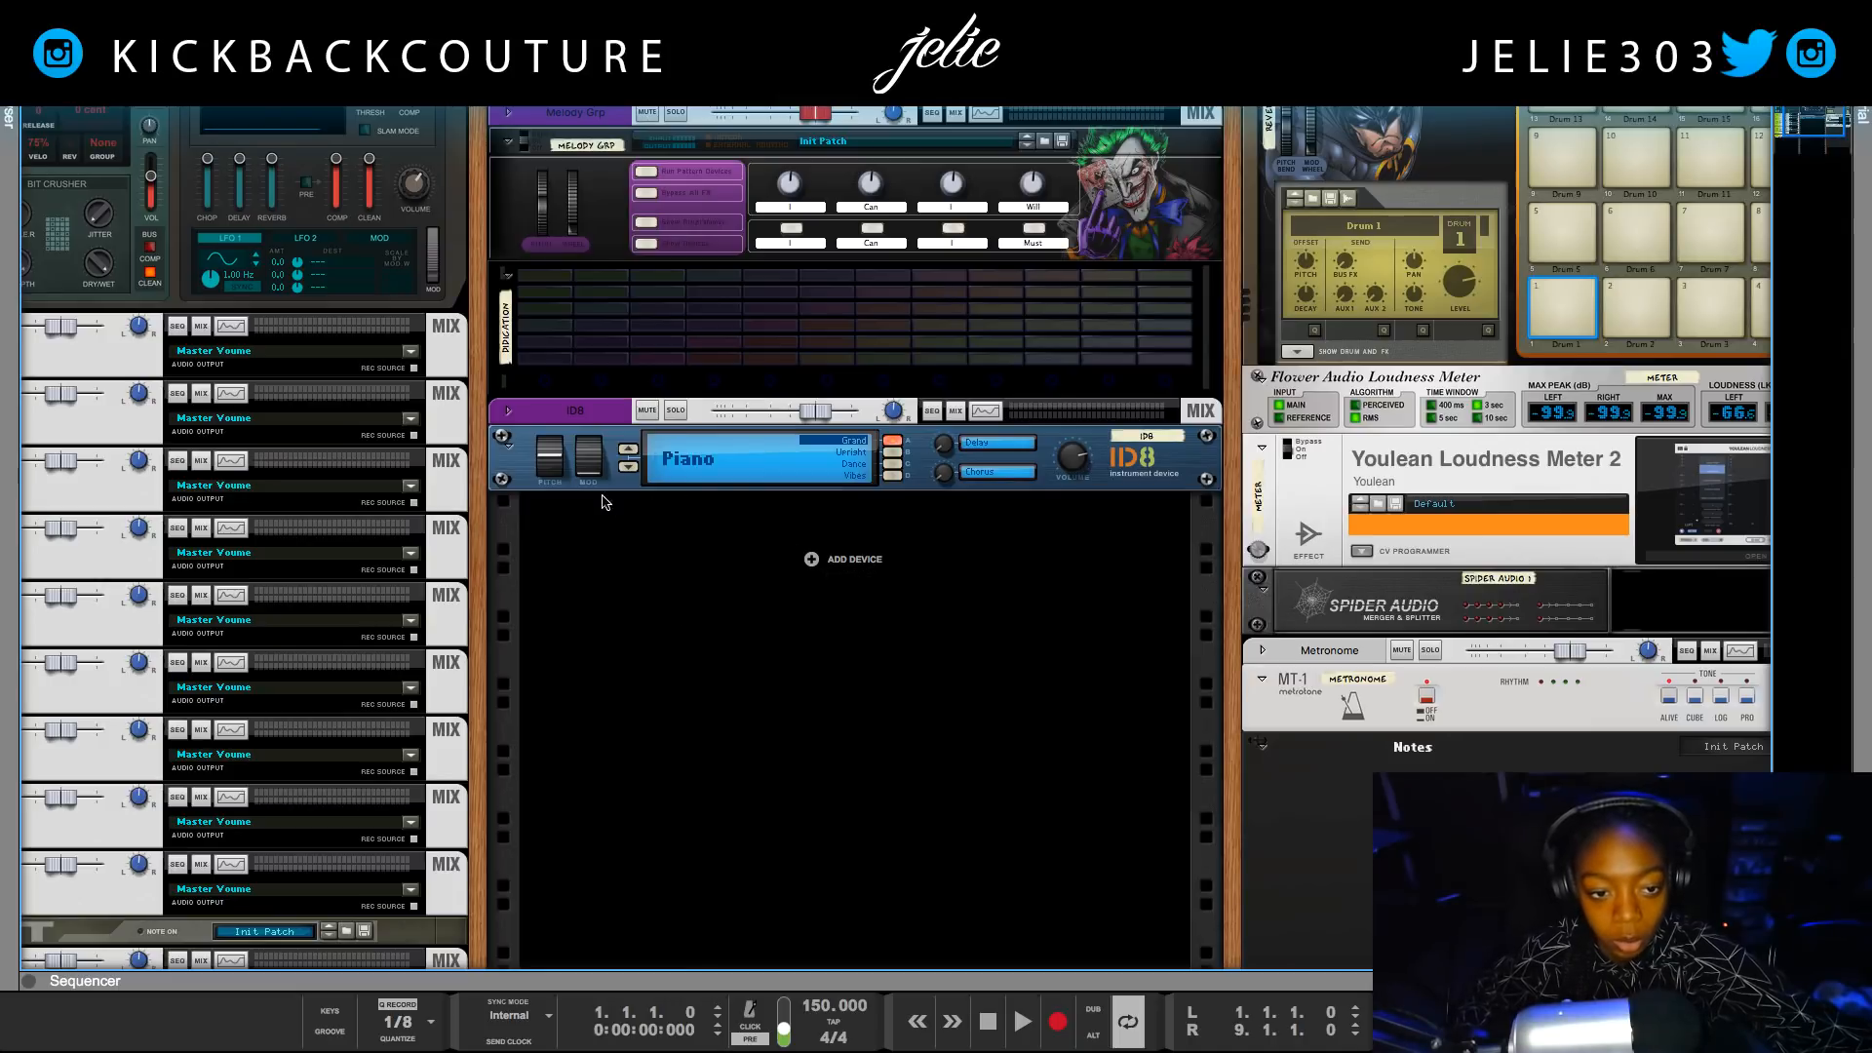
Combine the ID8 instrument below the Melody Grp devices into a new Combinator.
click(518, 468)
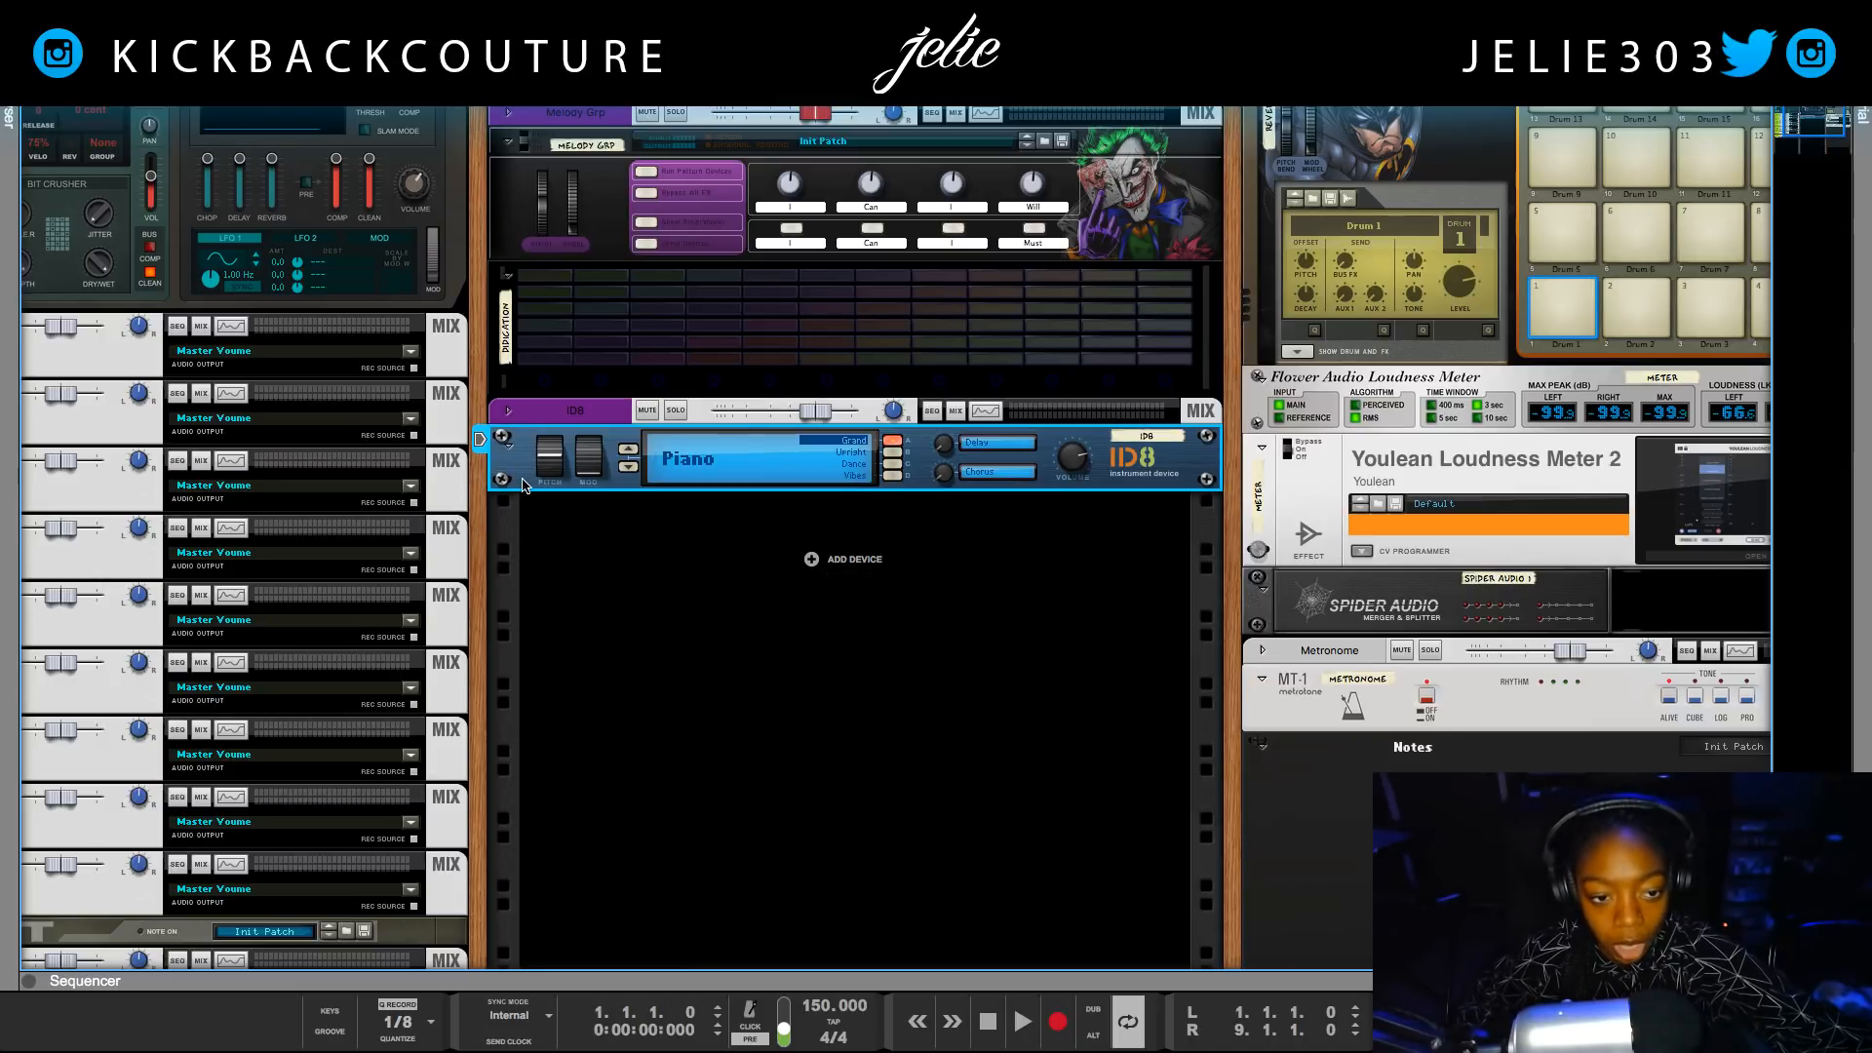
right_click(523, 485)
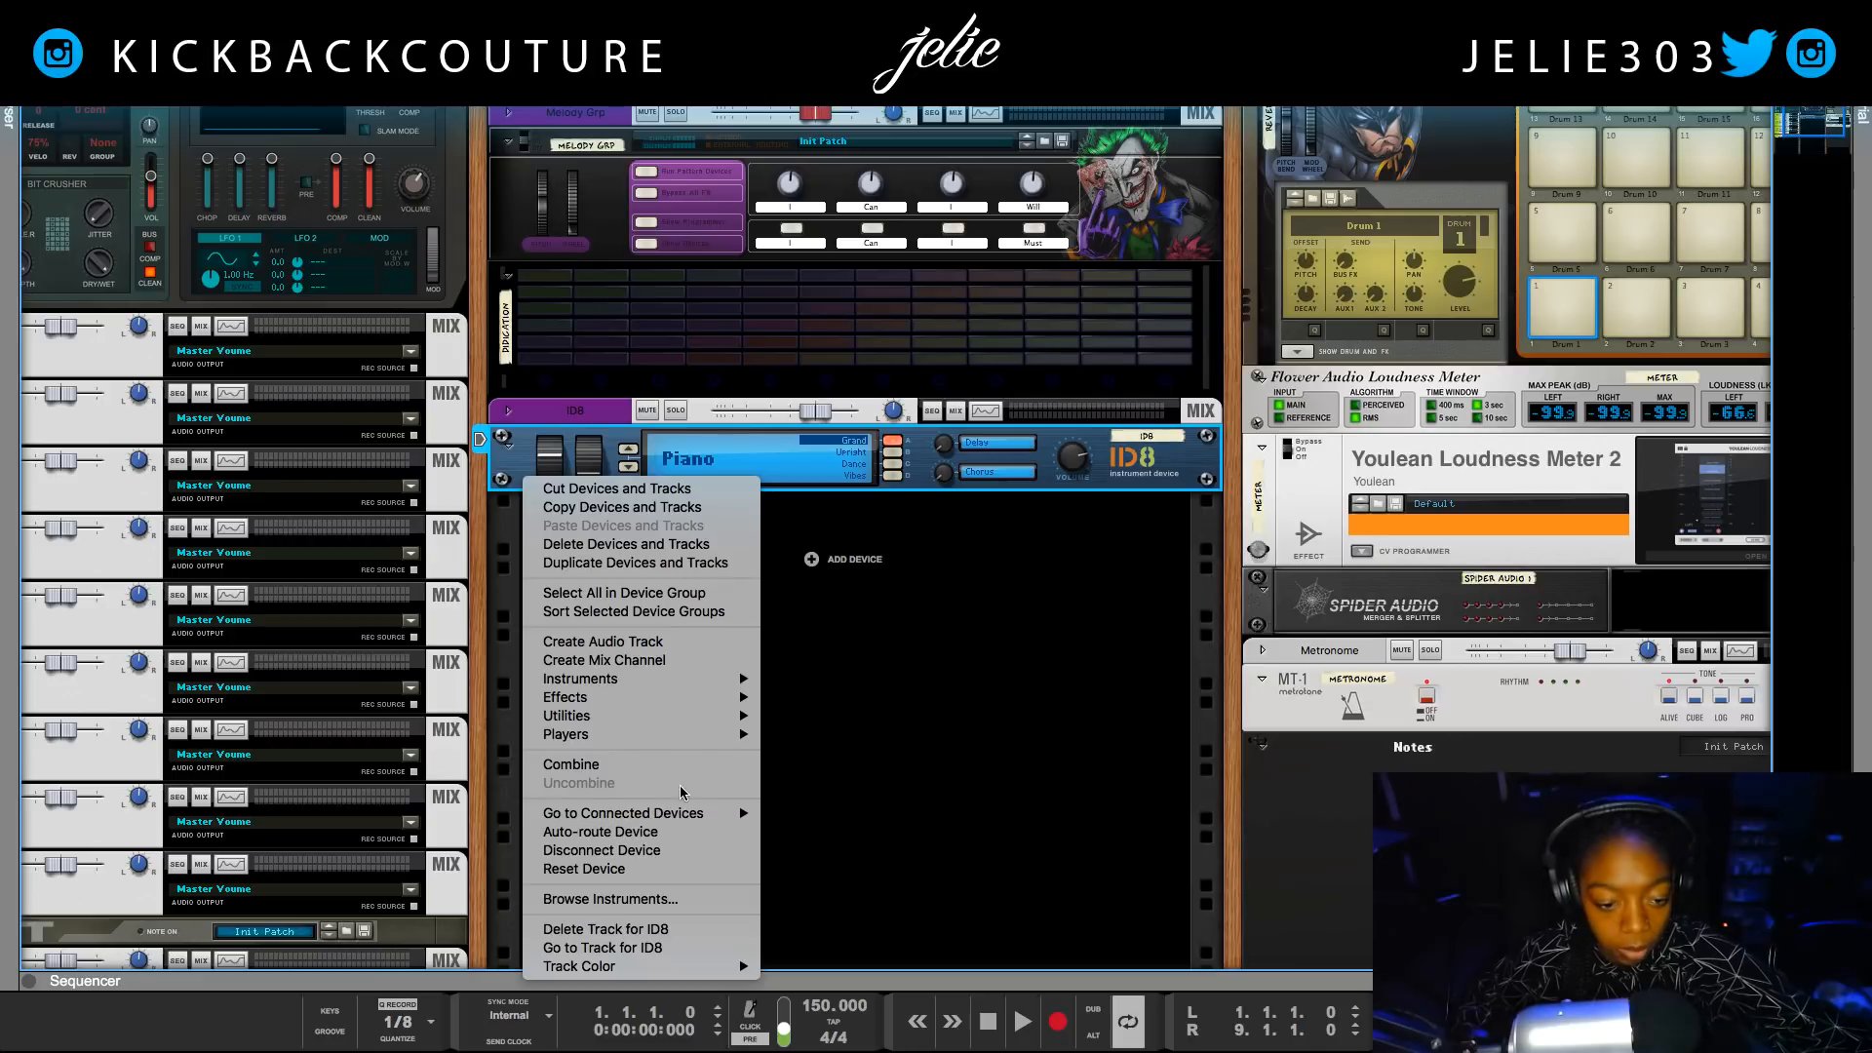
click(664, 761)
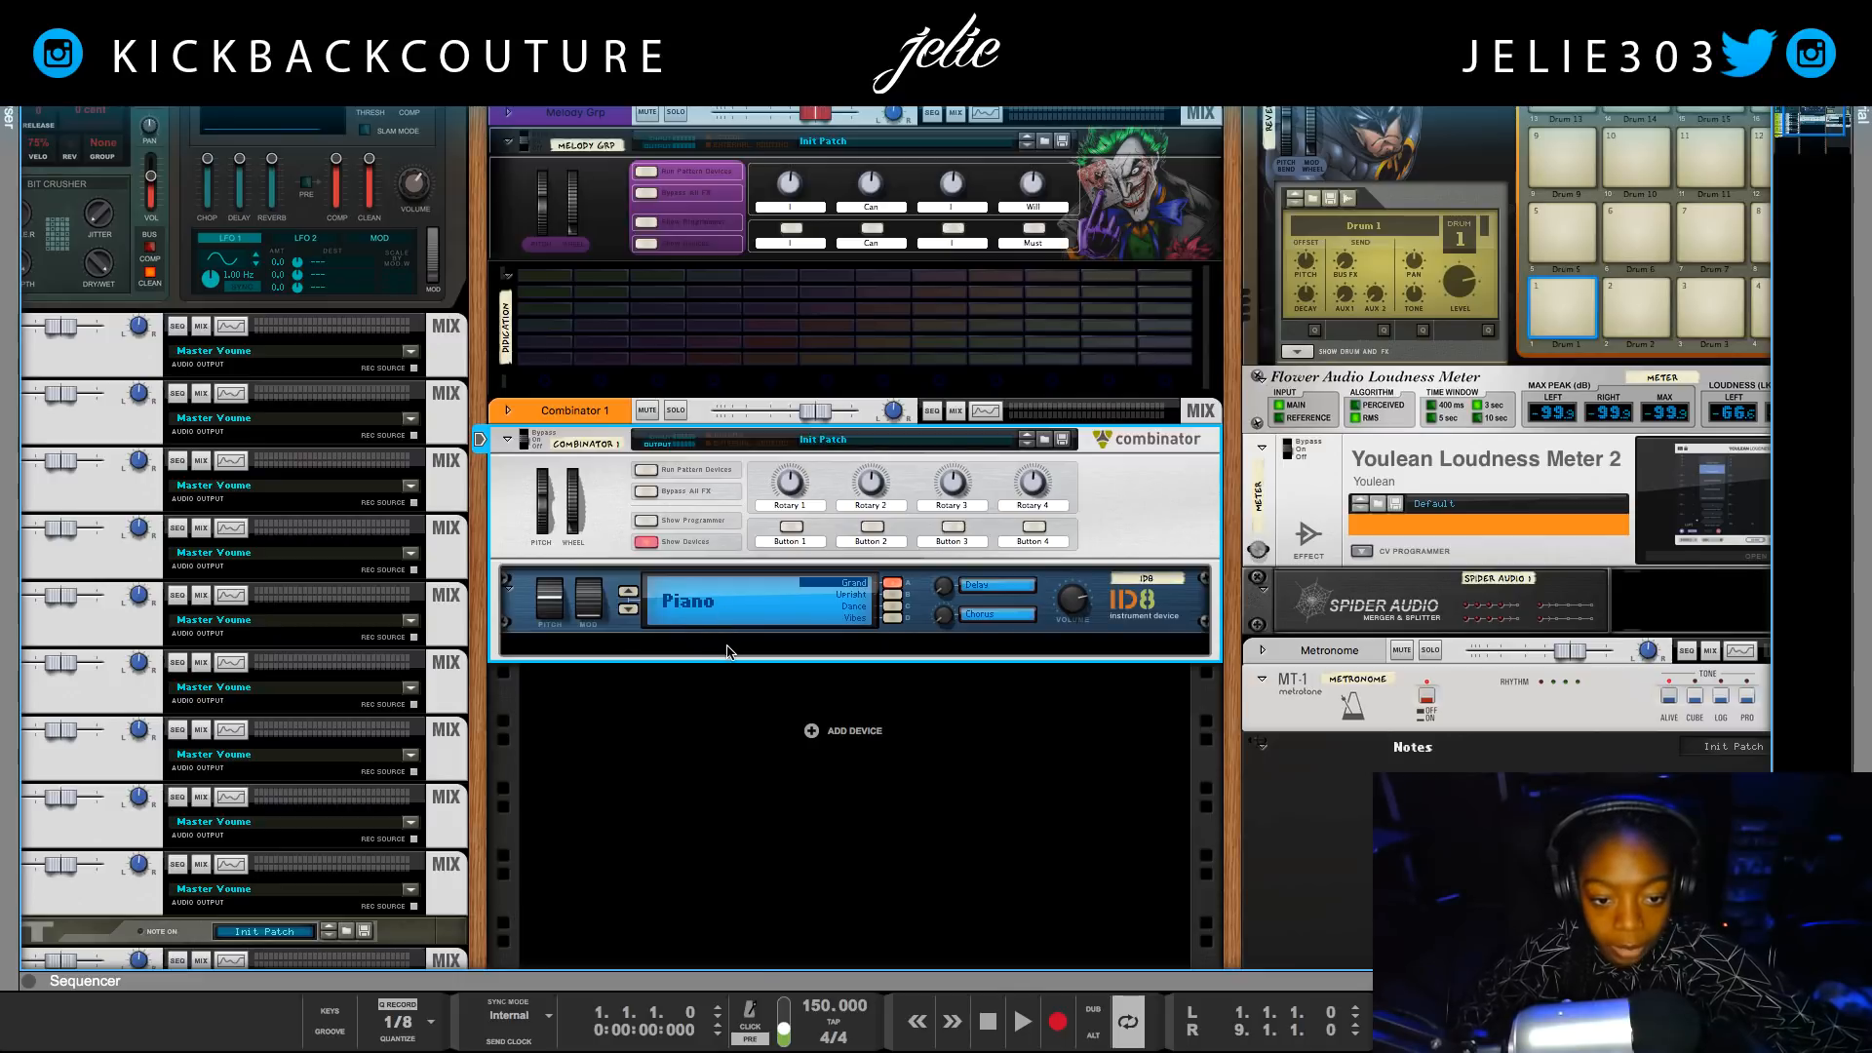
Try a Mixer 14:2 inside the Combinator below the ID8, and delete it again.
right_click(727, 651)
mouse_move(815, 698)
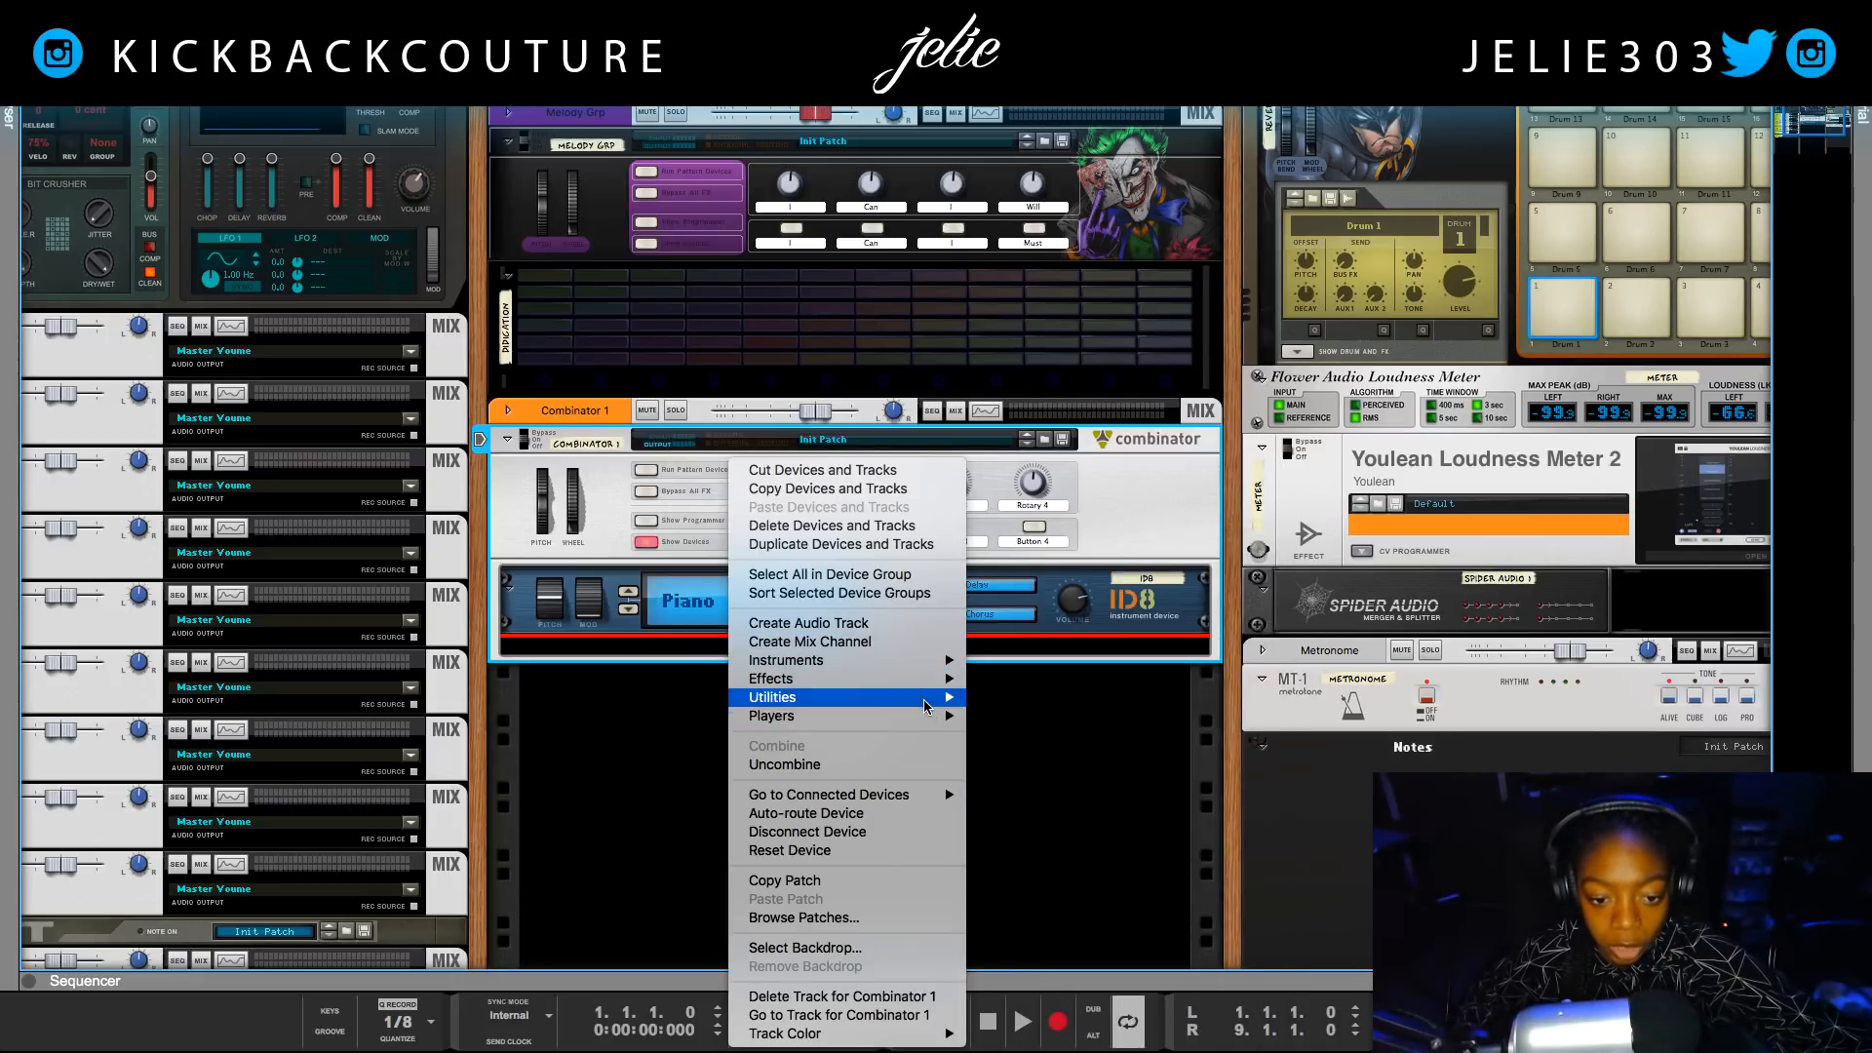
mouse_move(931, 698)
mouse_move(1064, 680)
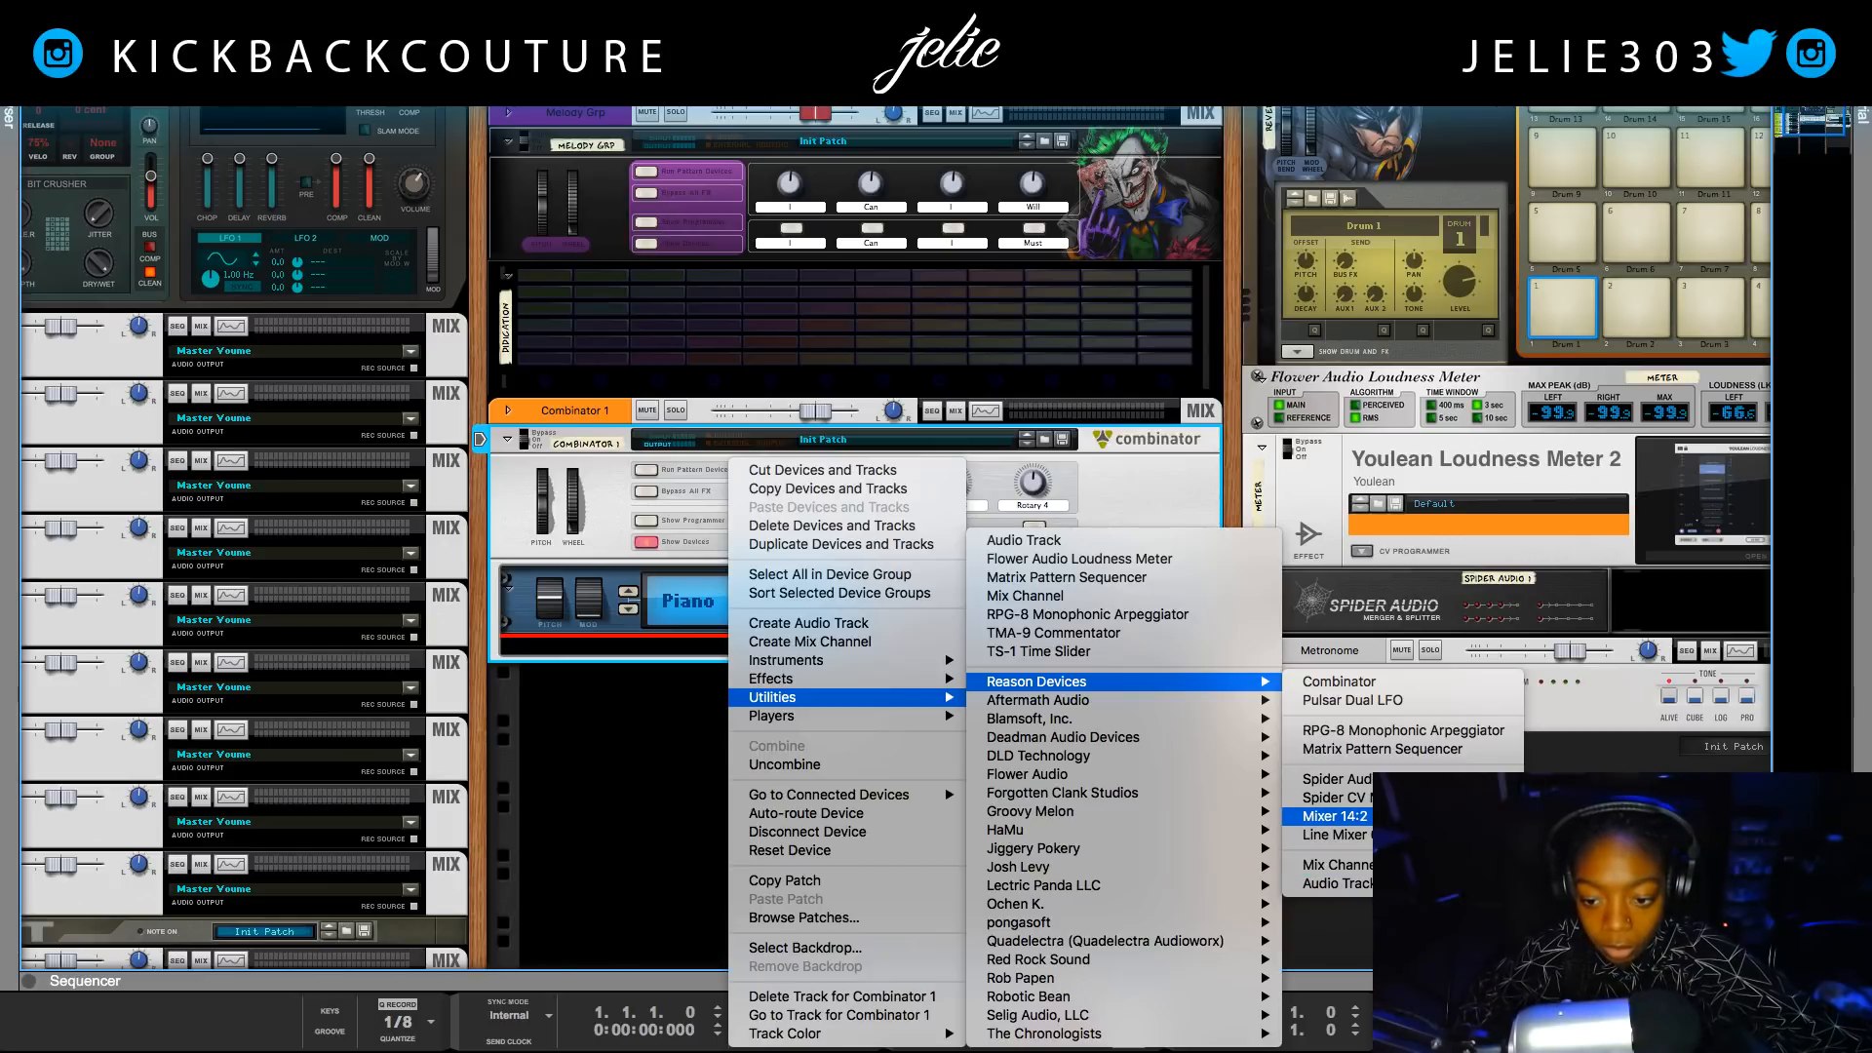
click(1335, 816)
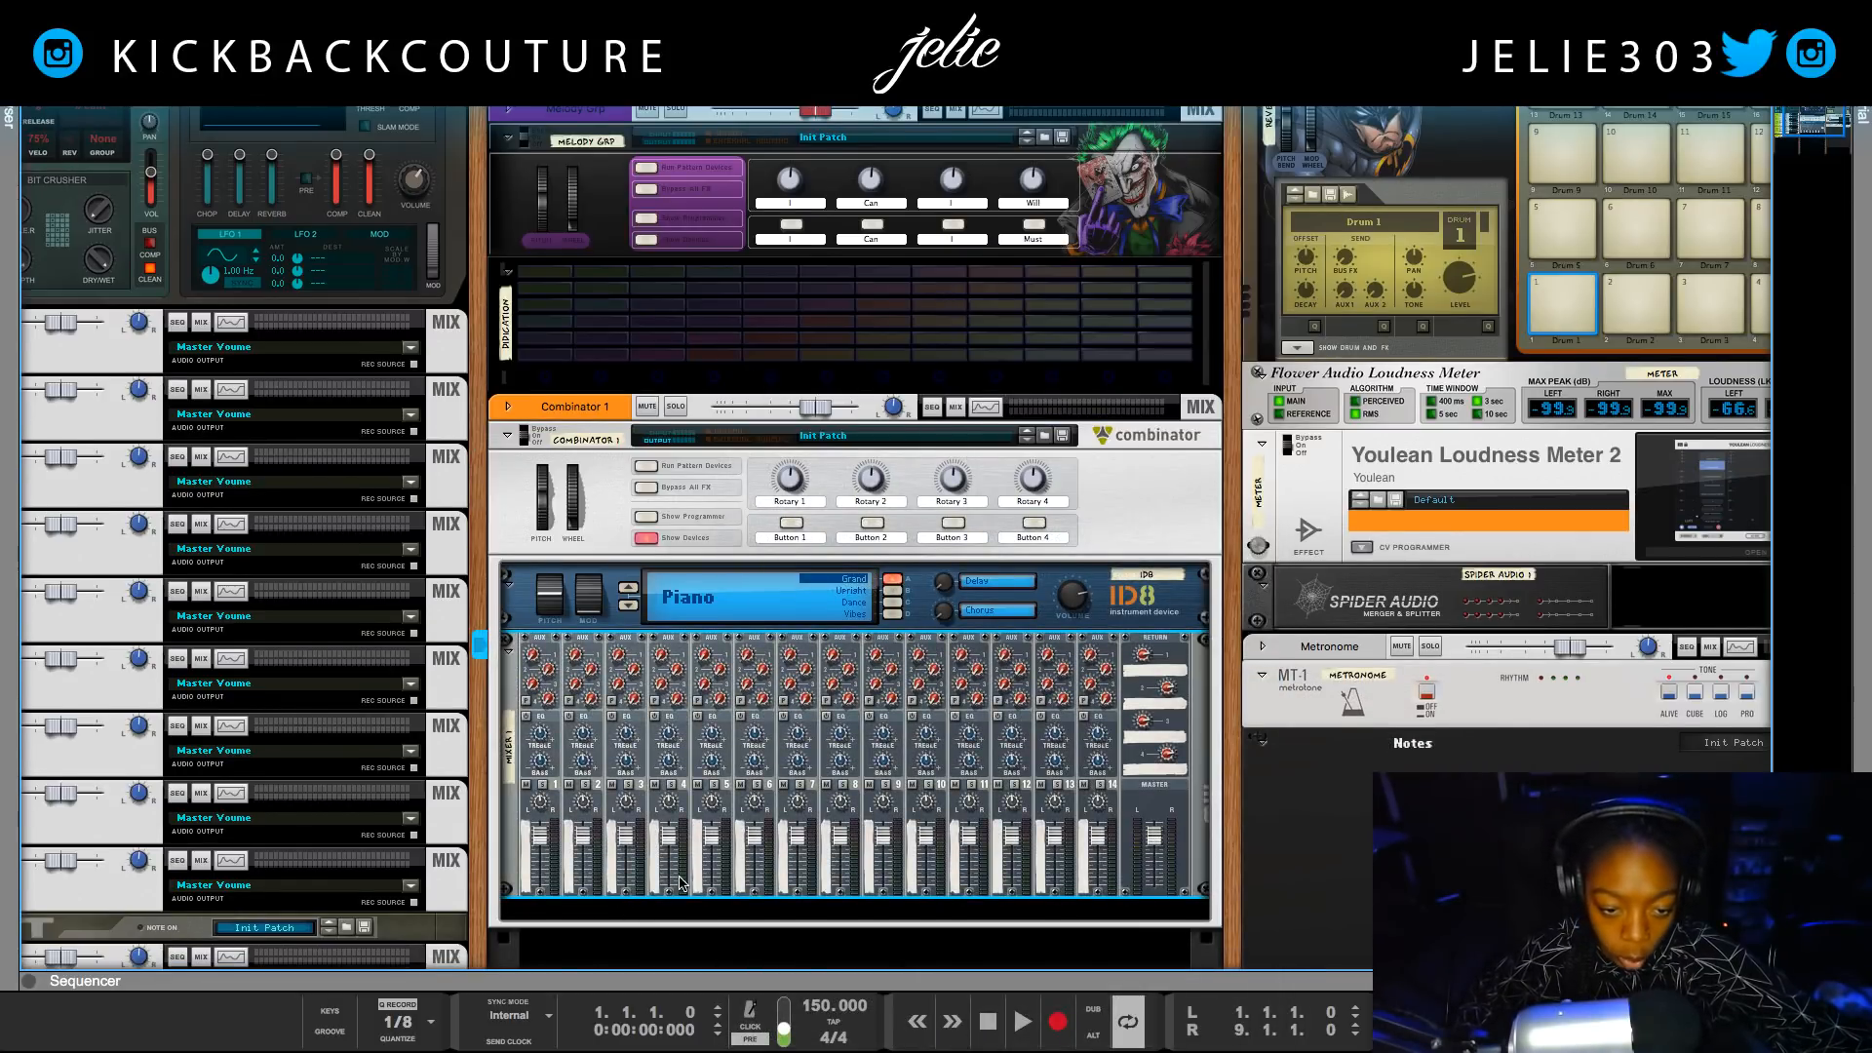
scroll(679, 882, down, 1)
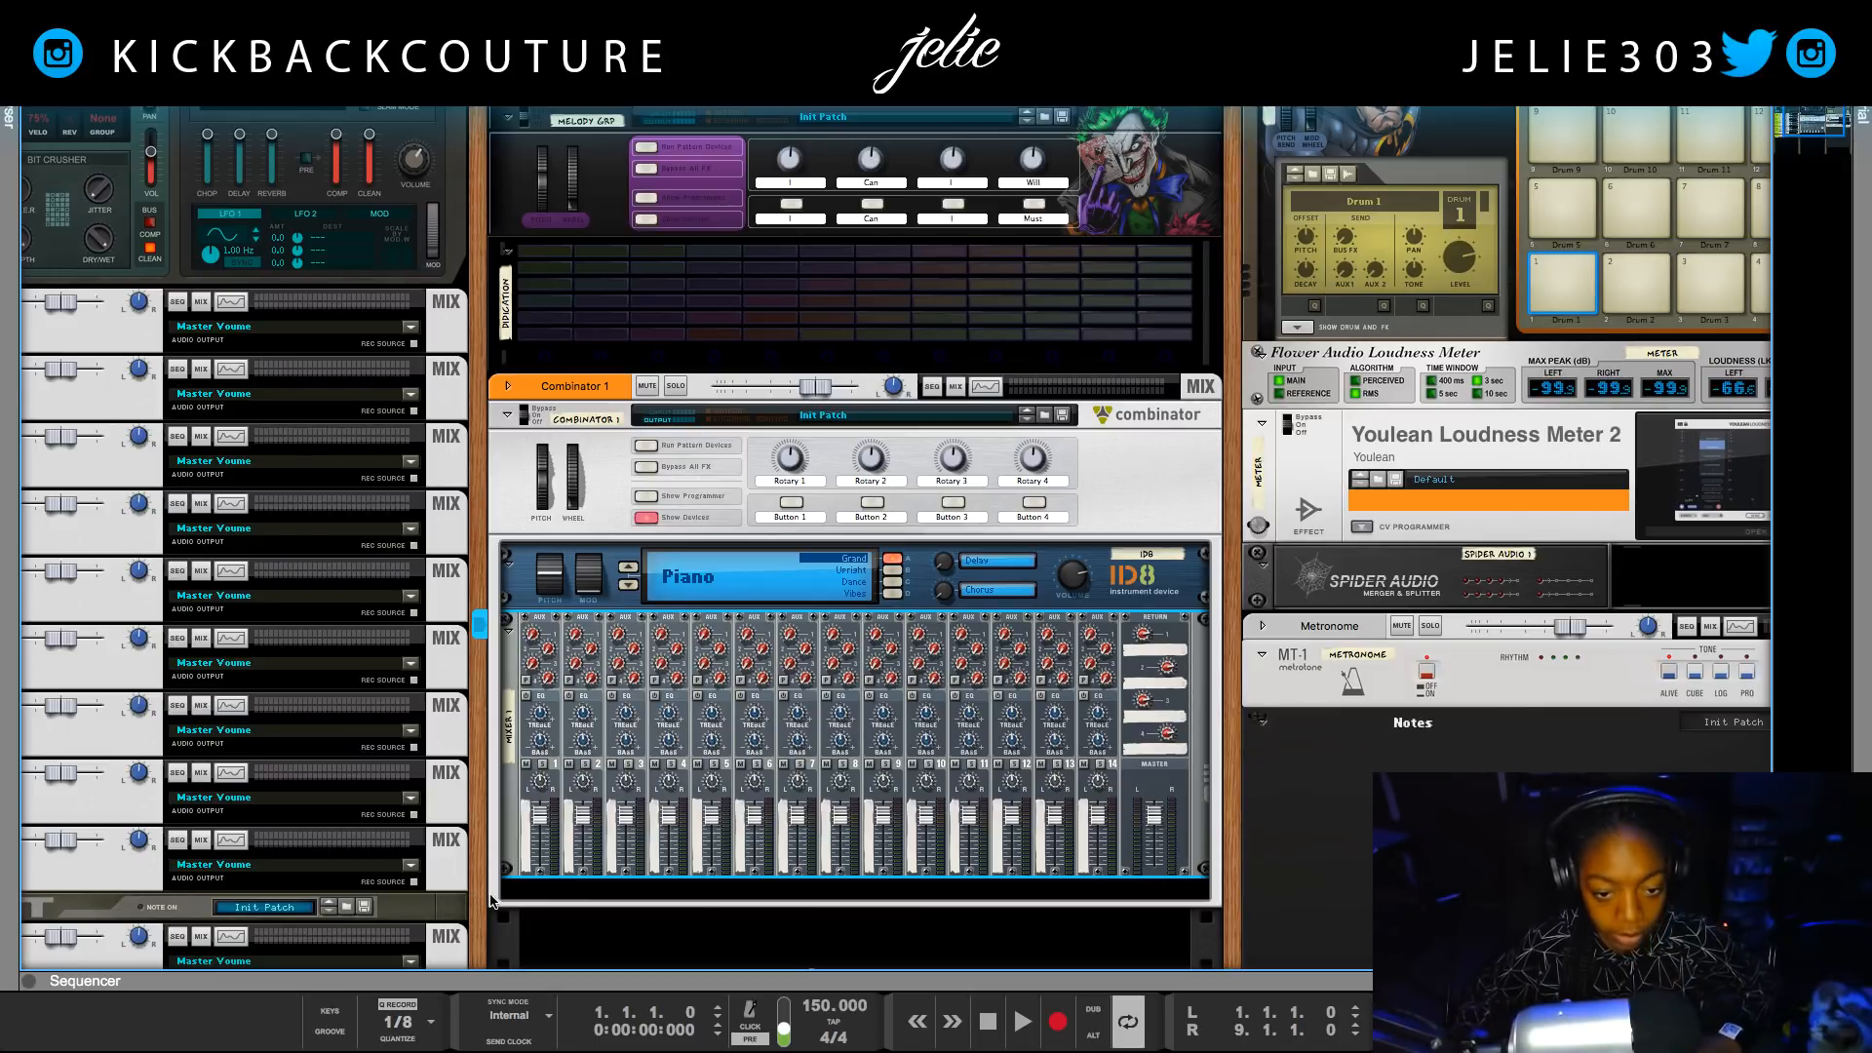
key(super+BackSpace)
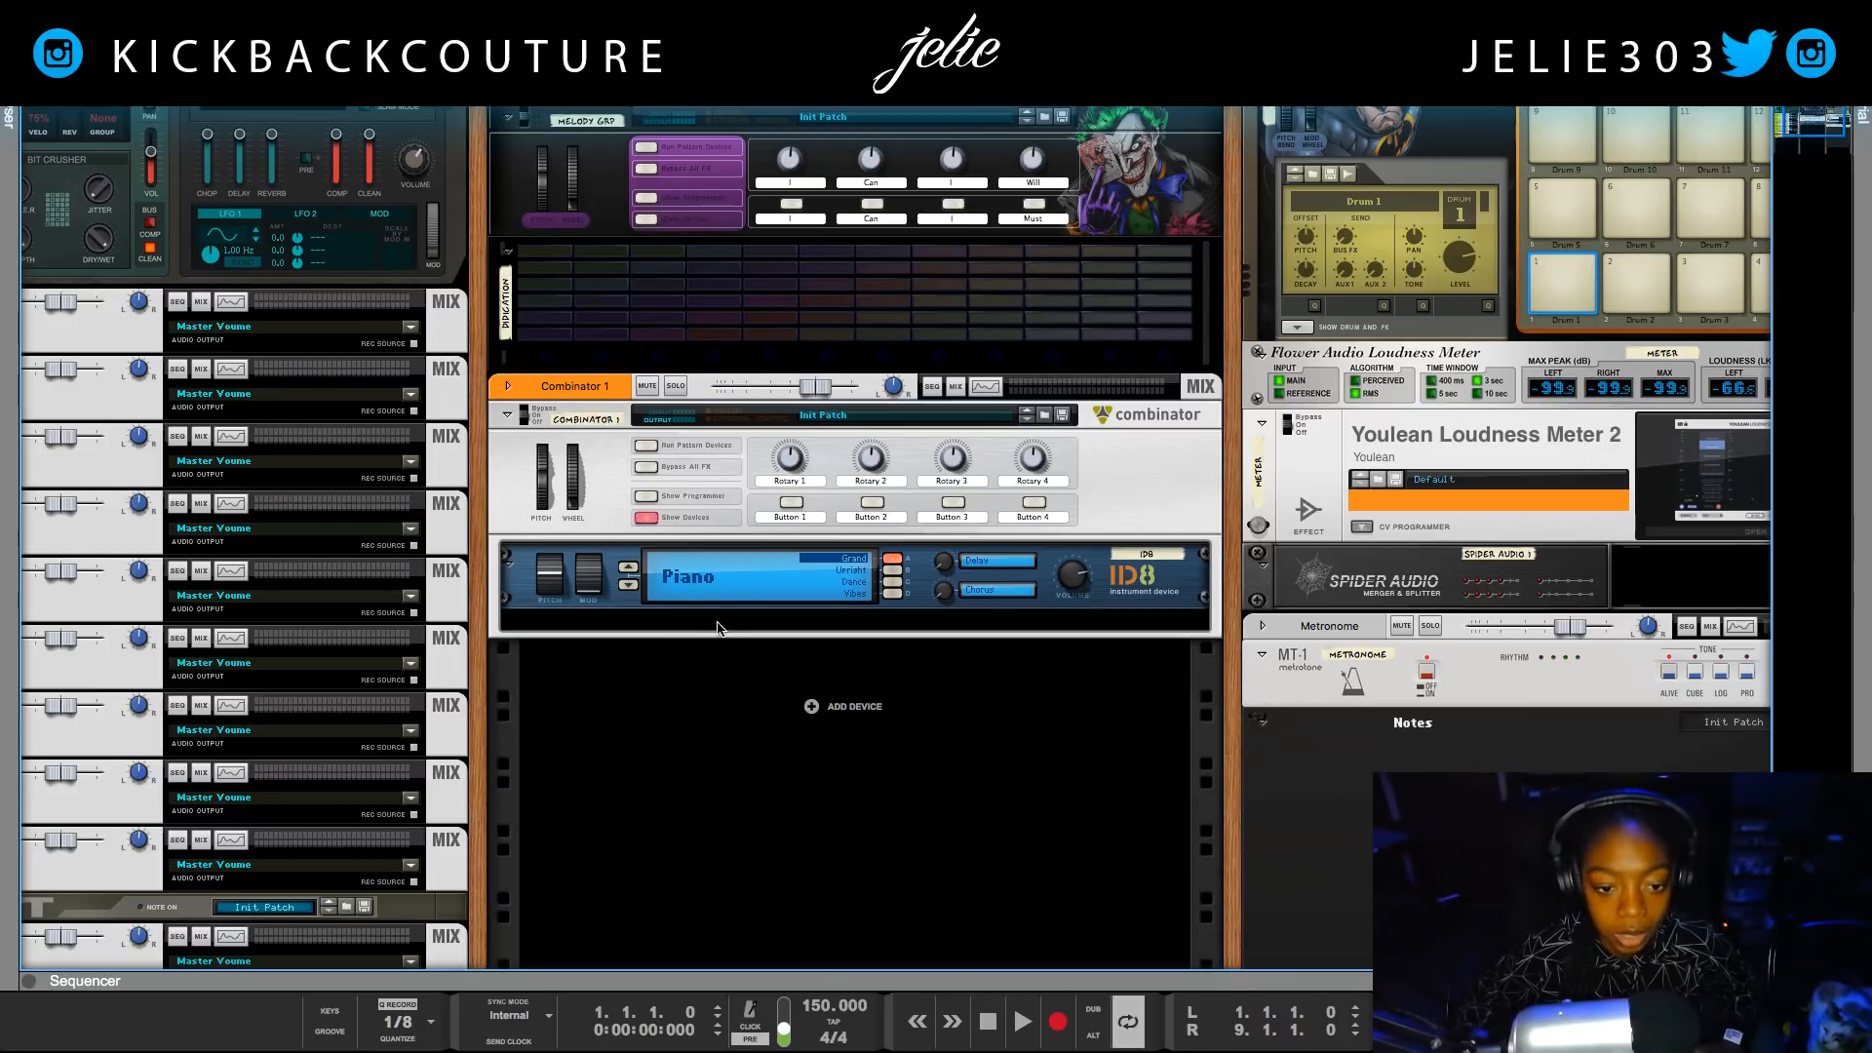
Add a Line Mixer inside the Combinator and place it above the ID8.
right_click(720, 629)
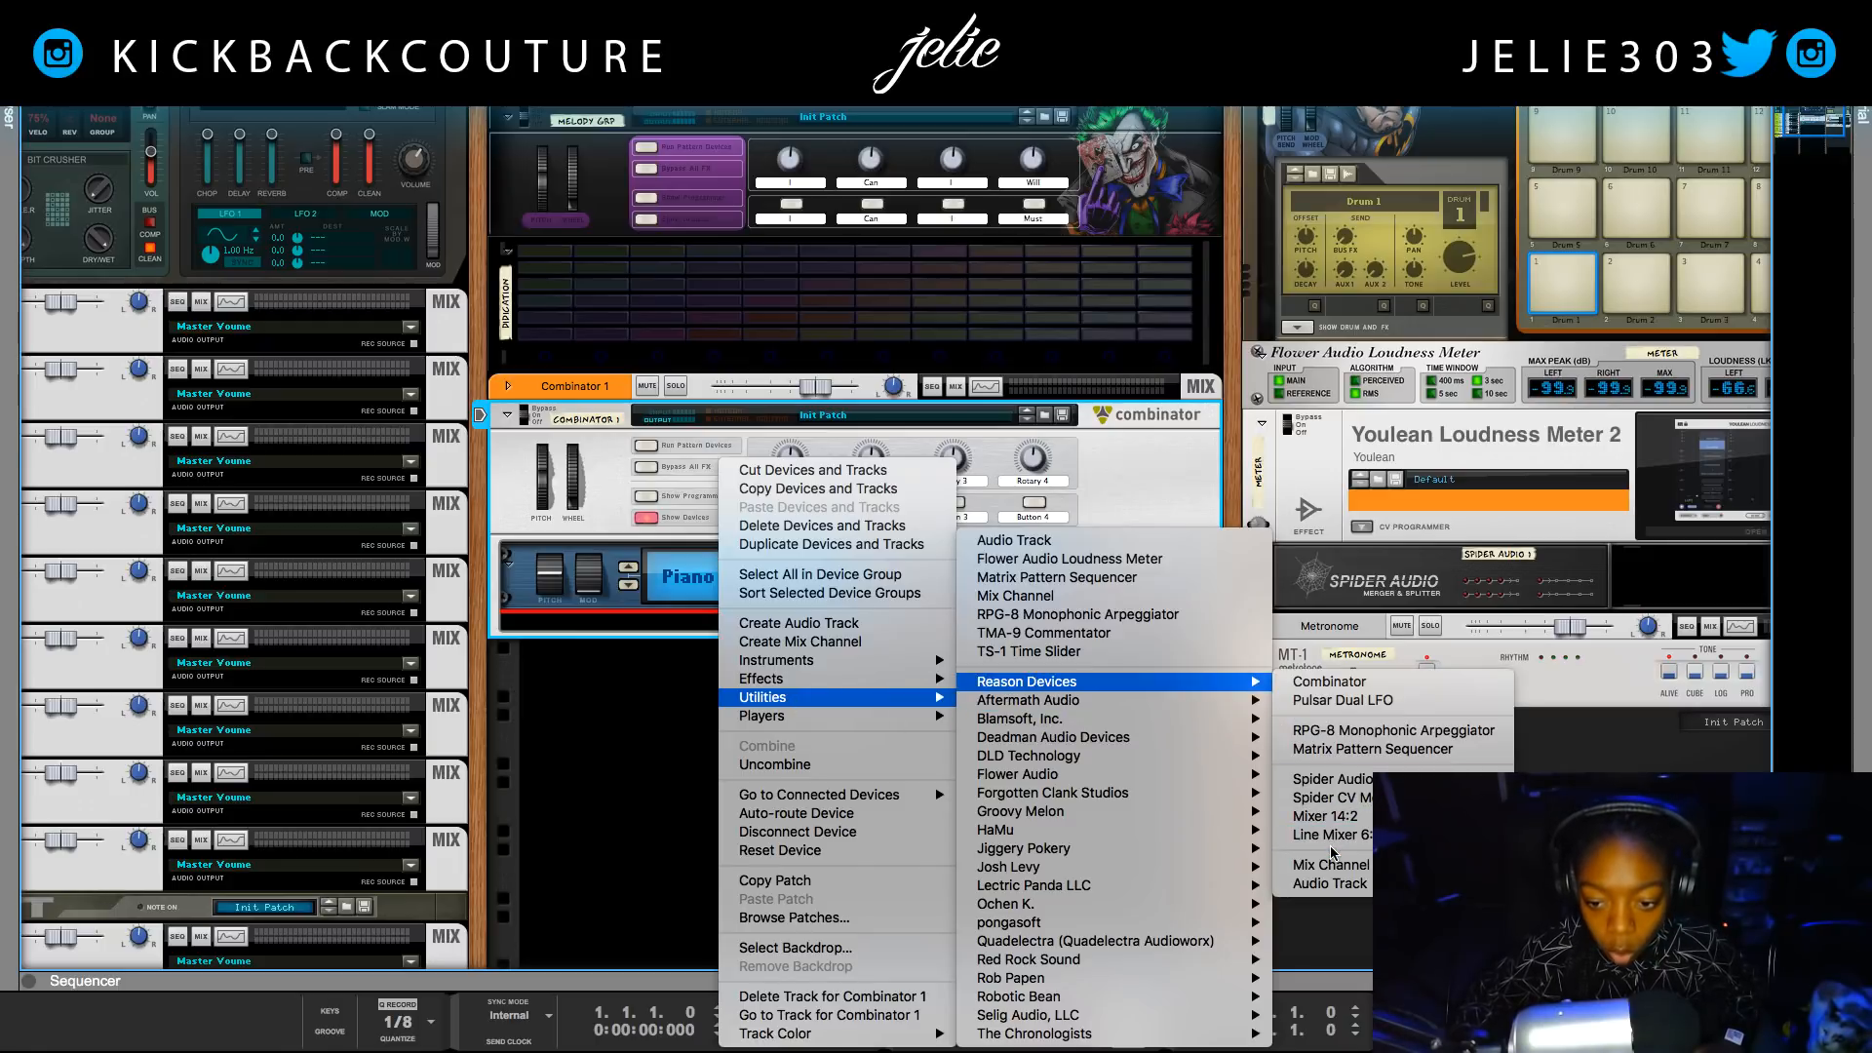
click(1326, 836)
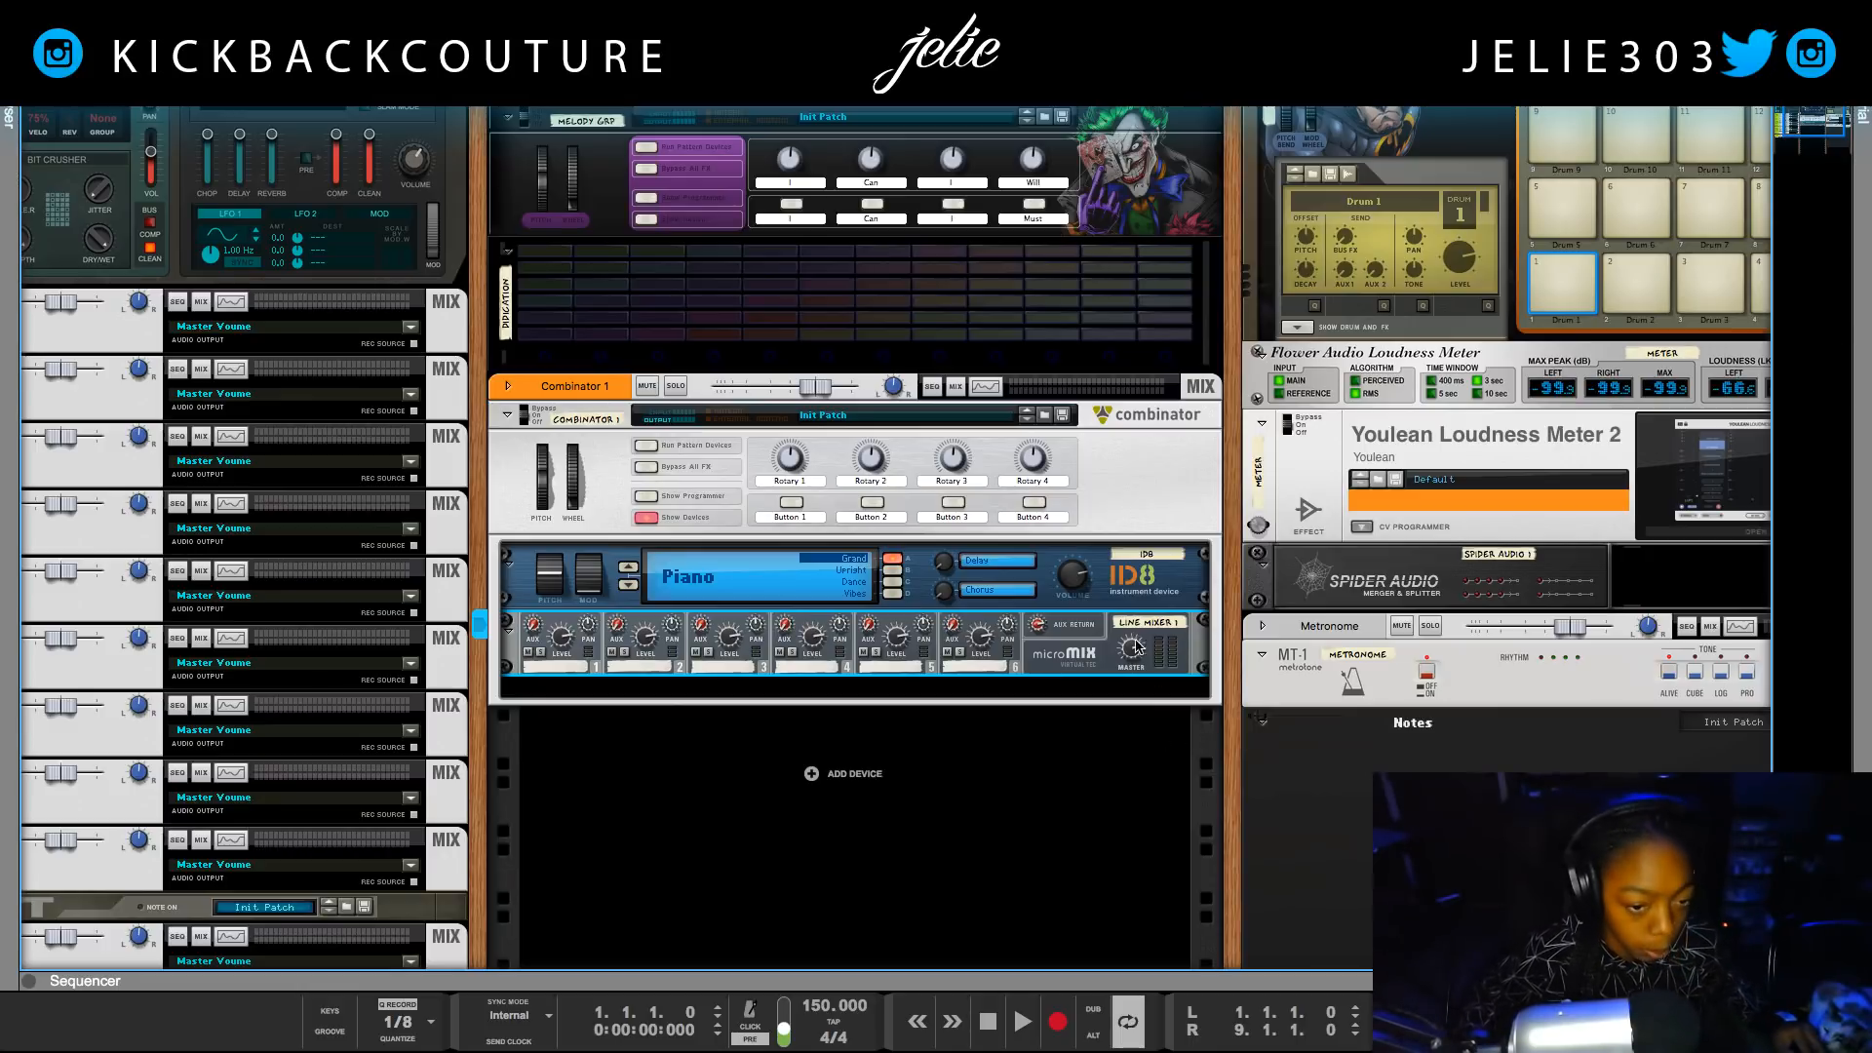
drag(1063, 653, 1049, 583)
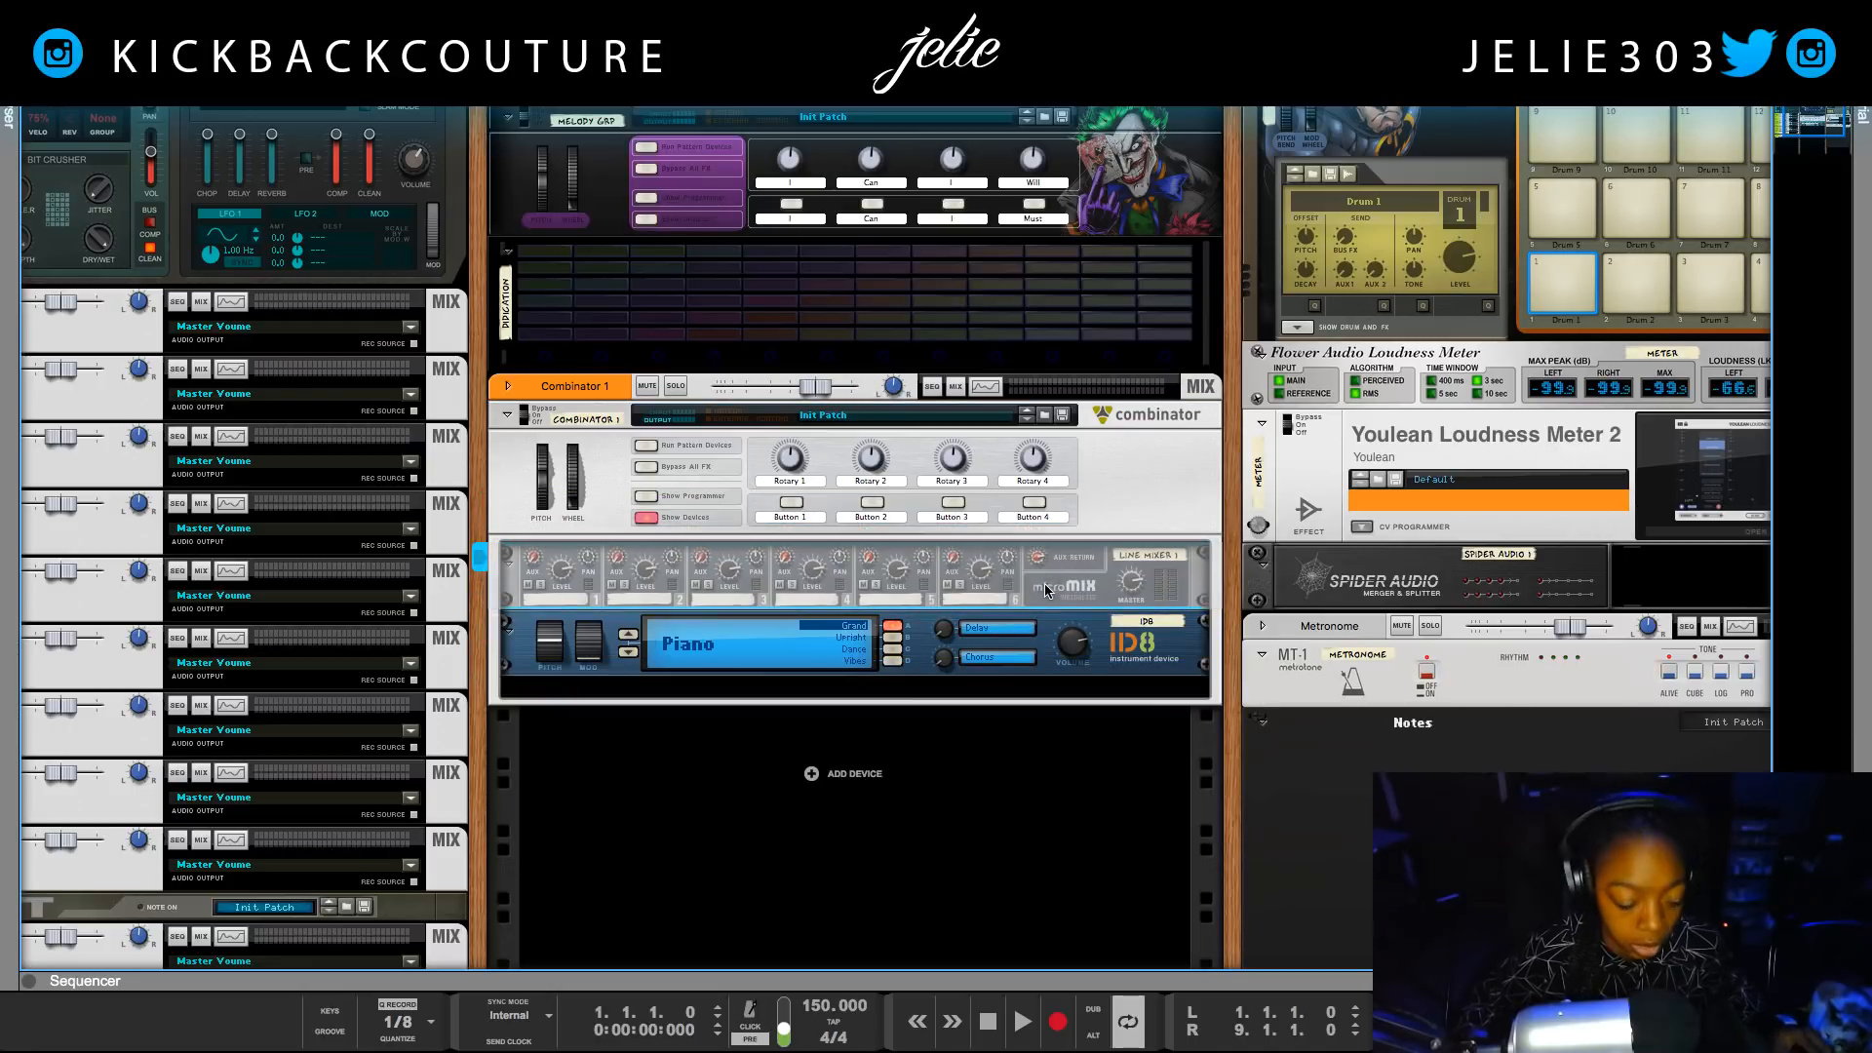
Rewire the Combinator so the ID8's audio output feeds Line Mixer channel 1 and the mixer's master out feeds the Combinator's From Devices input.
key(Tab)
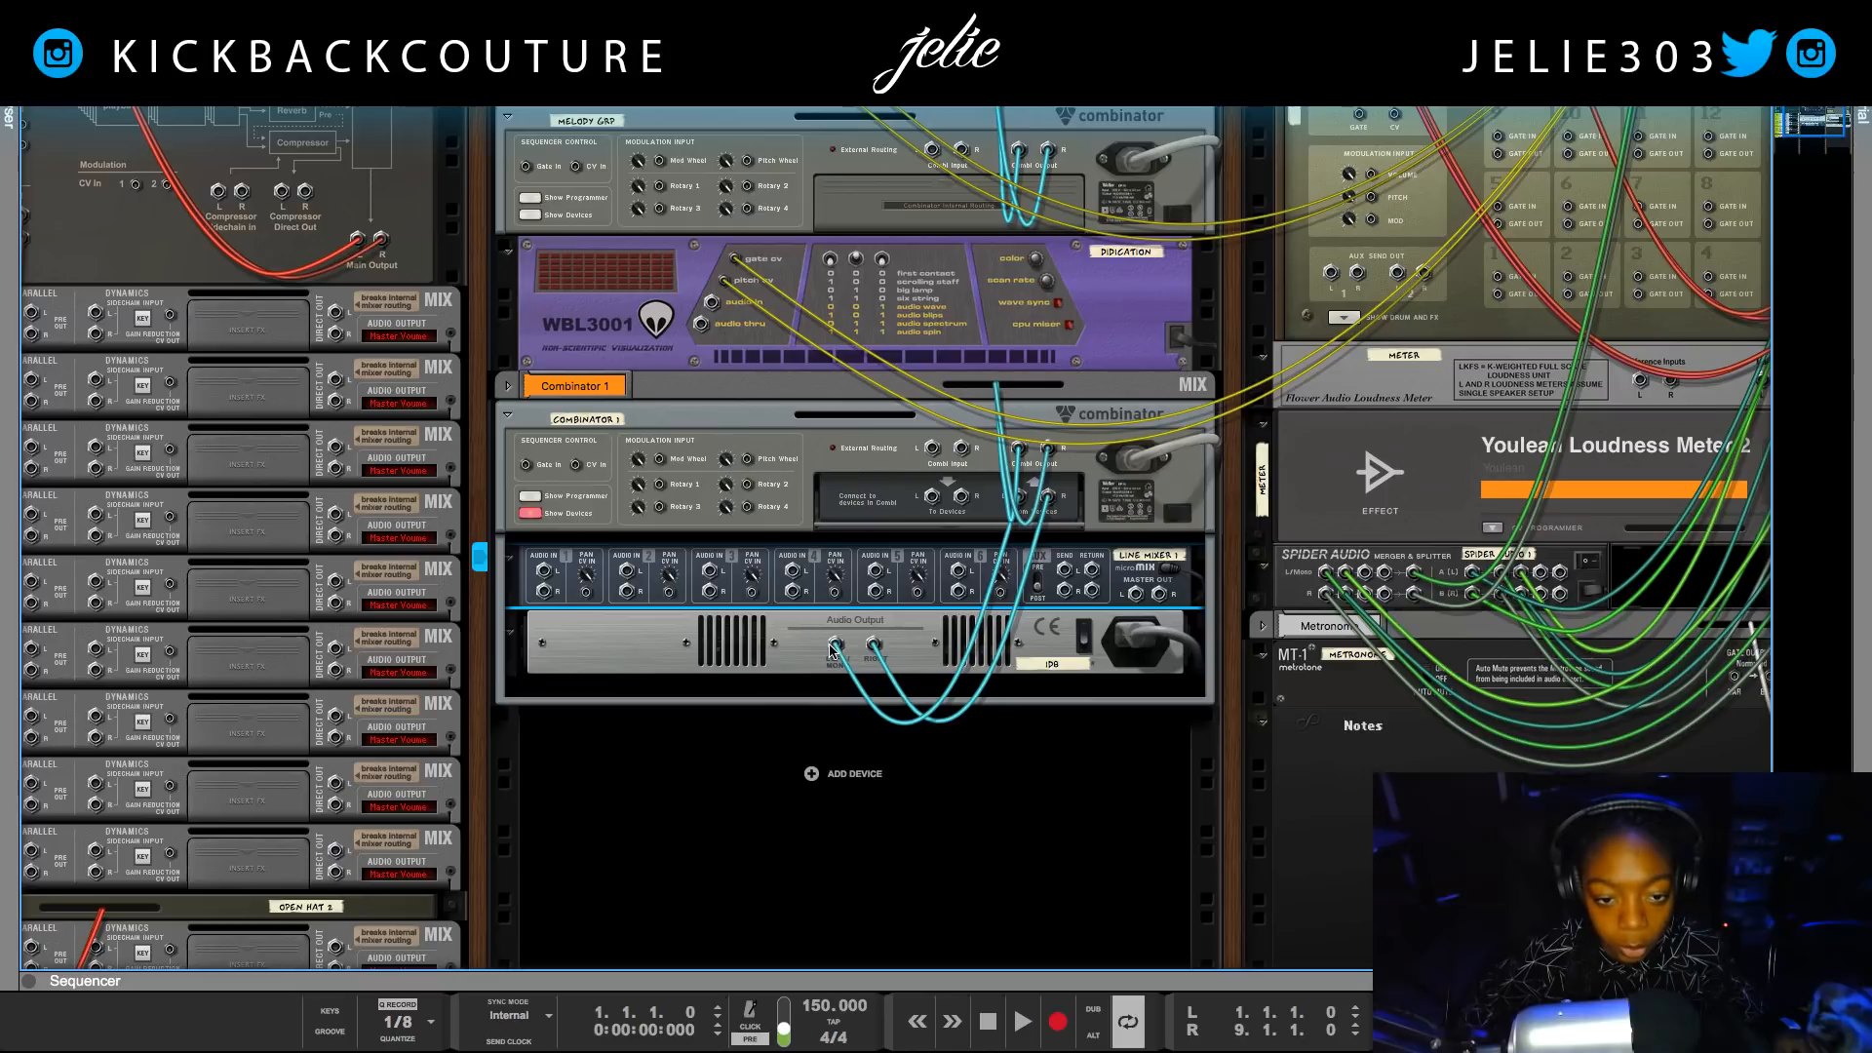
drag(837, 645, 994, 680)
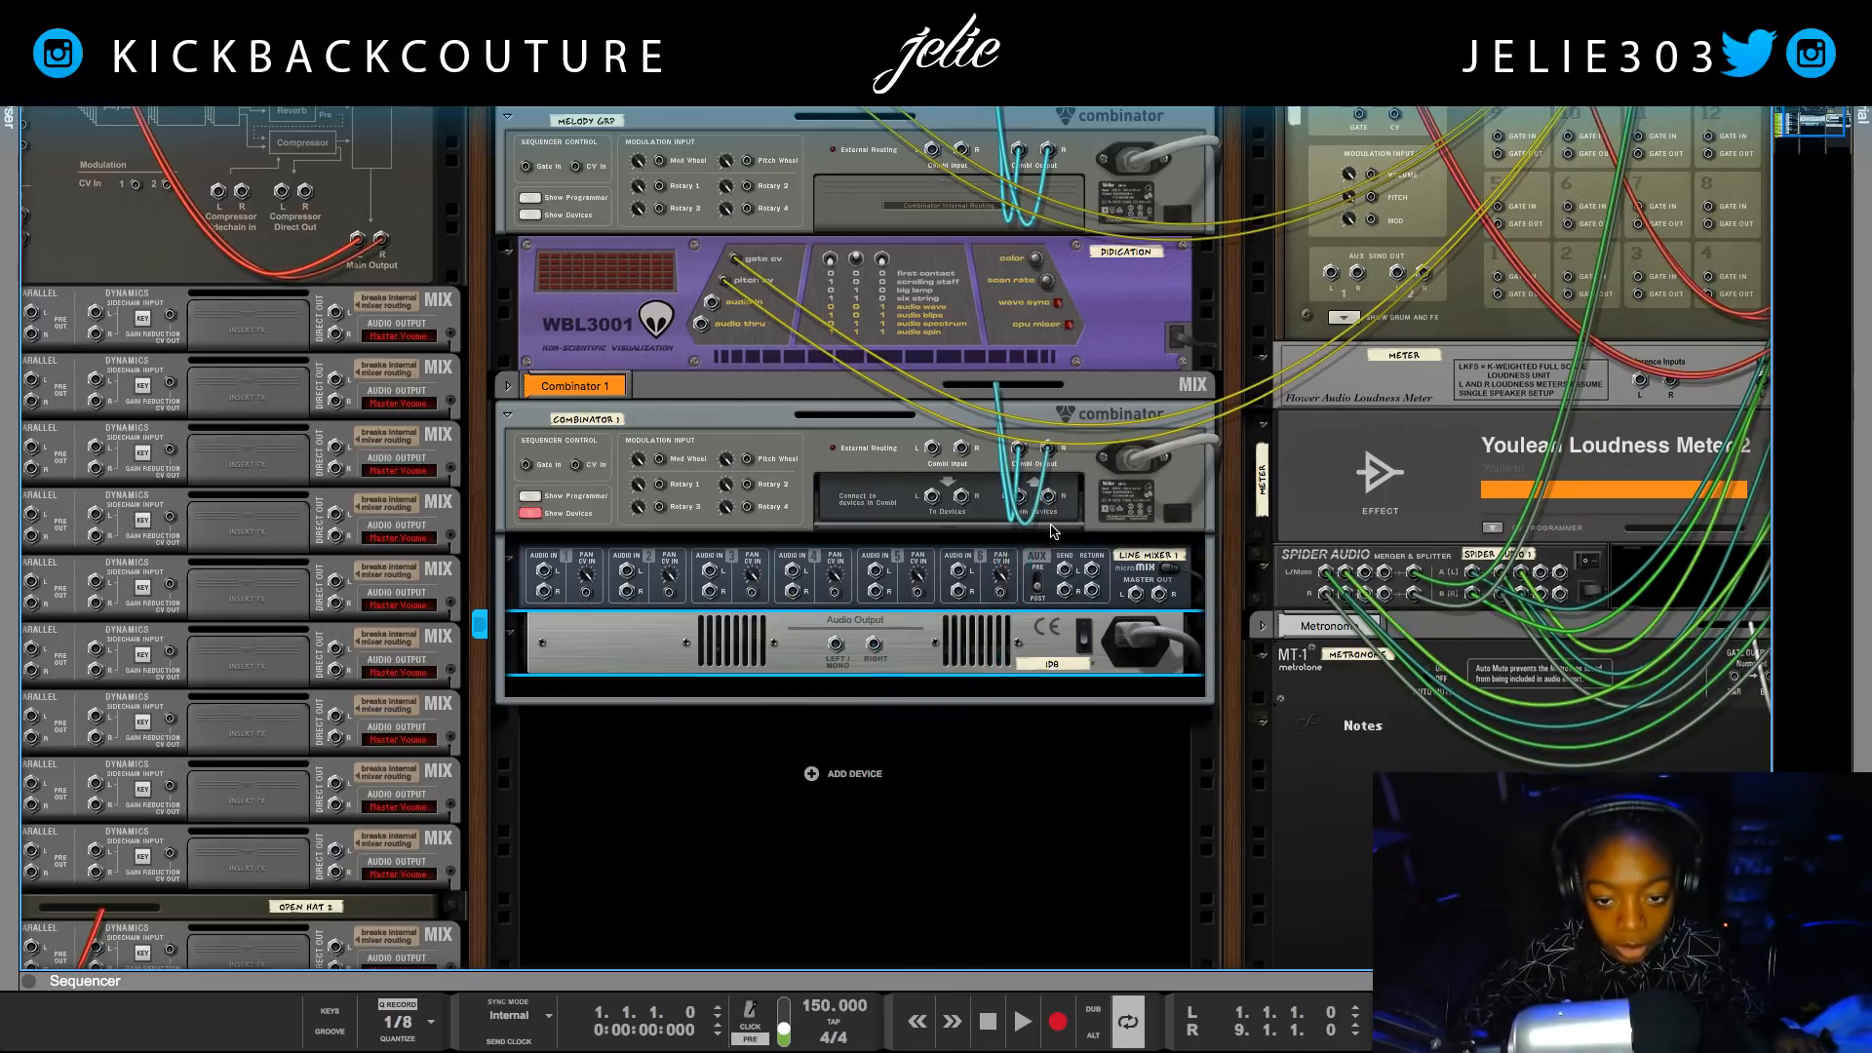
drag(1128, 599, 1021, 504)
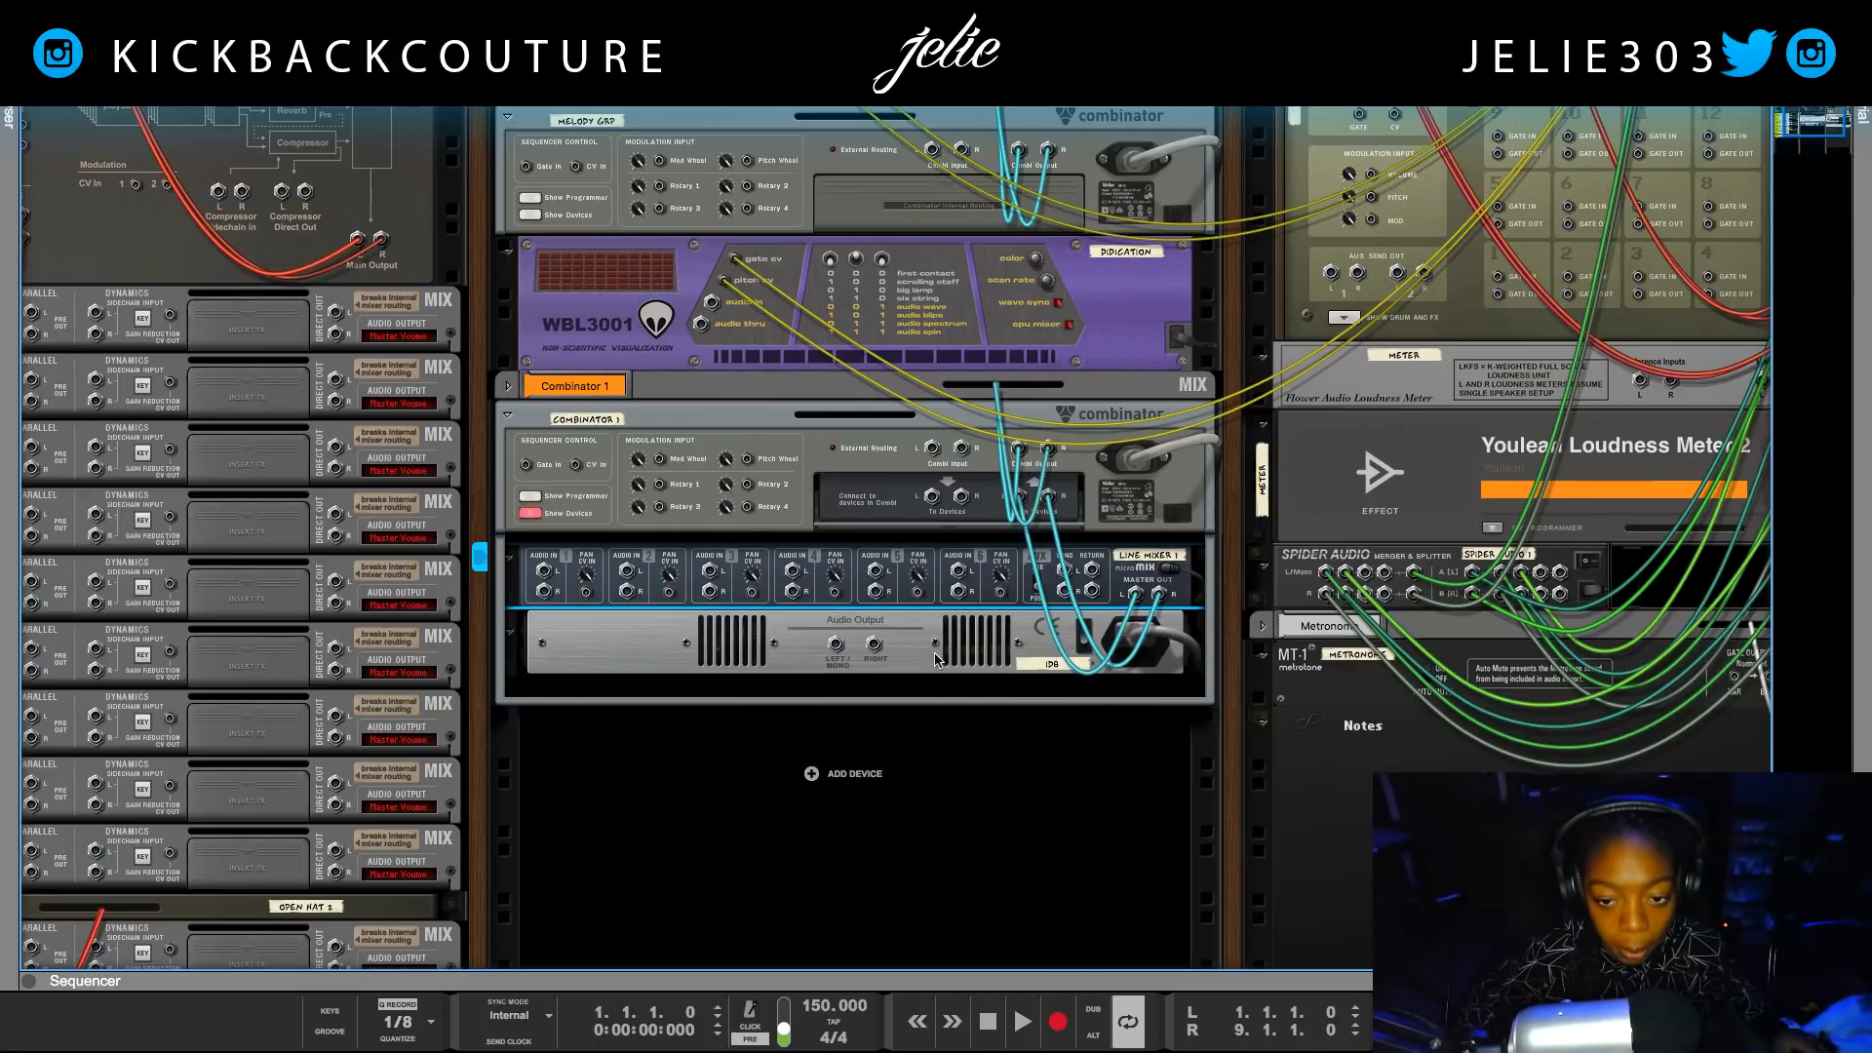
drag(834, 649, 544, 572)
key(Tab)
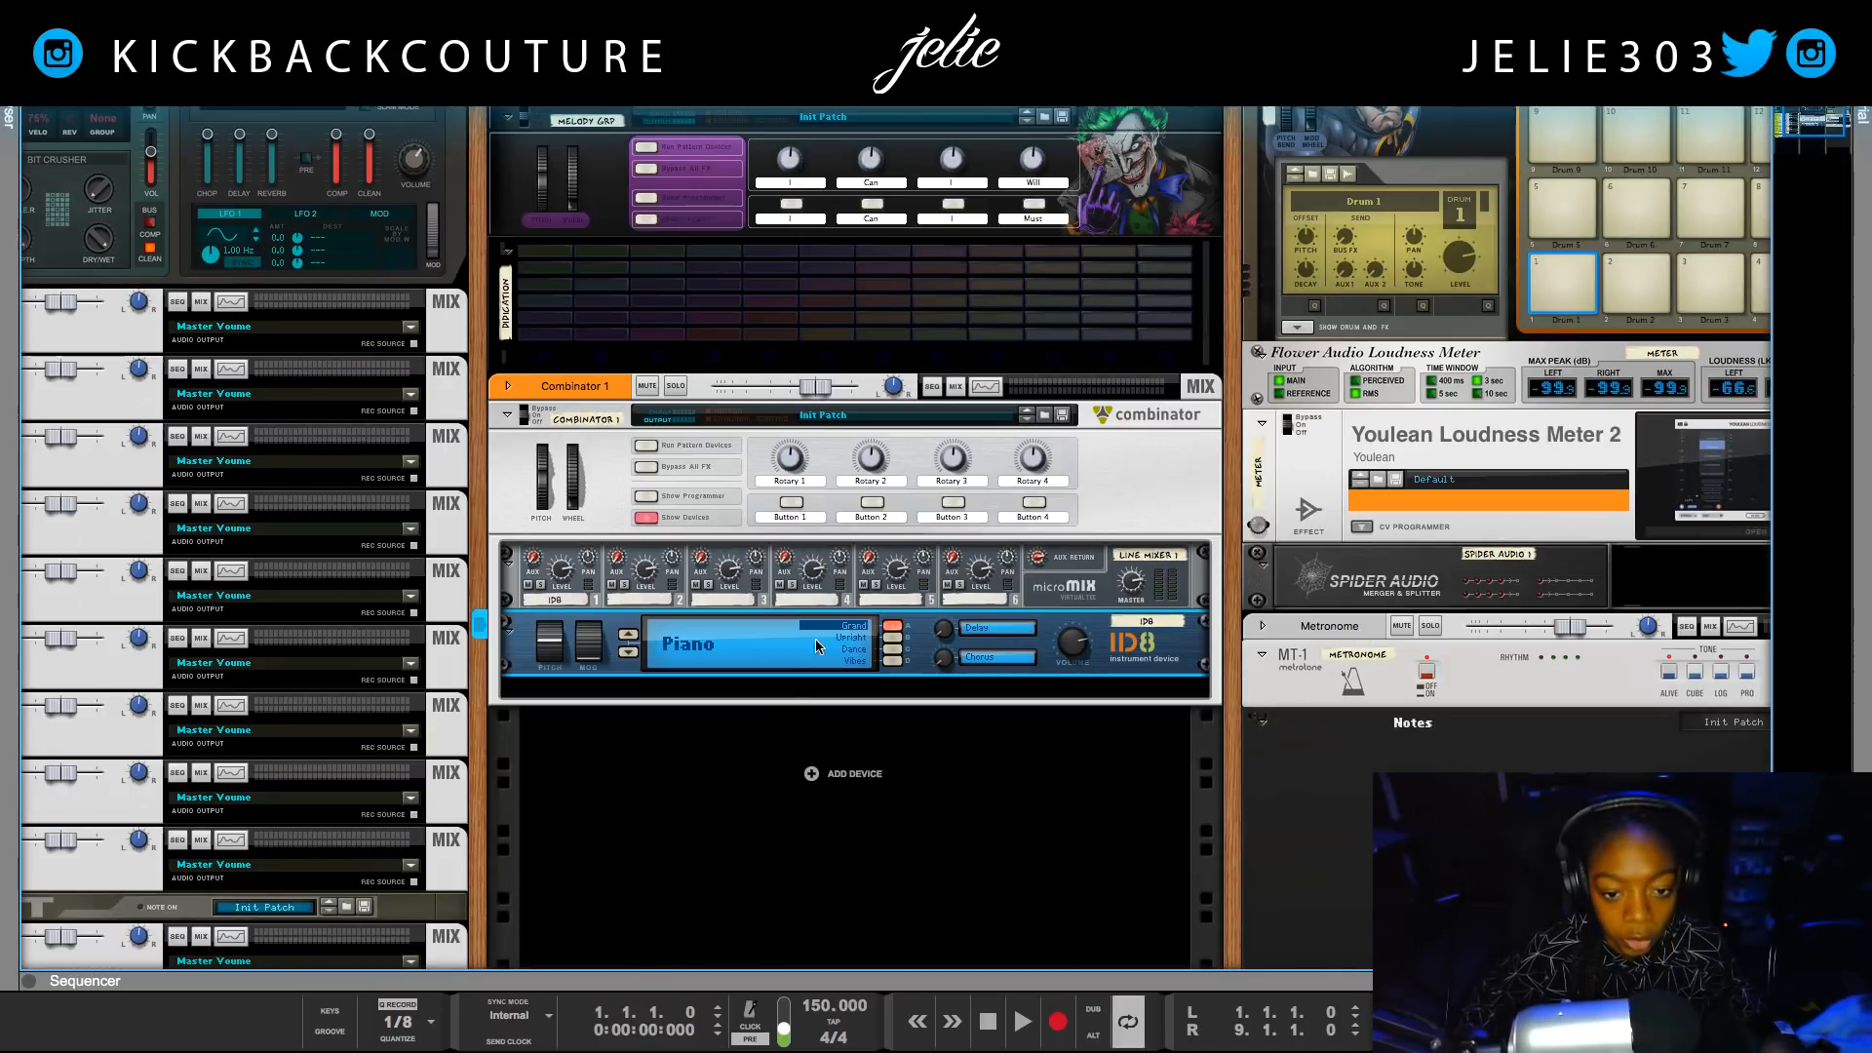
Add a second ID8 Instrument Device inside the Combinator below the first one.
right_click(805, 694)
mouse_move(863, 662)
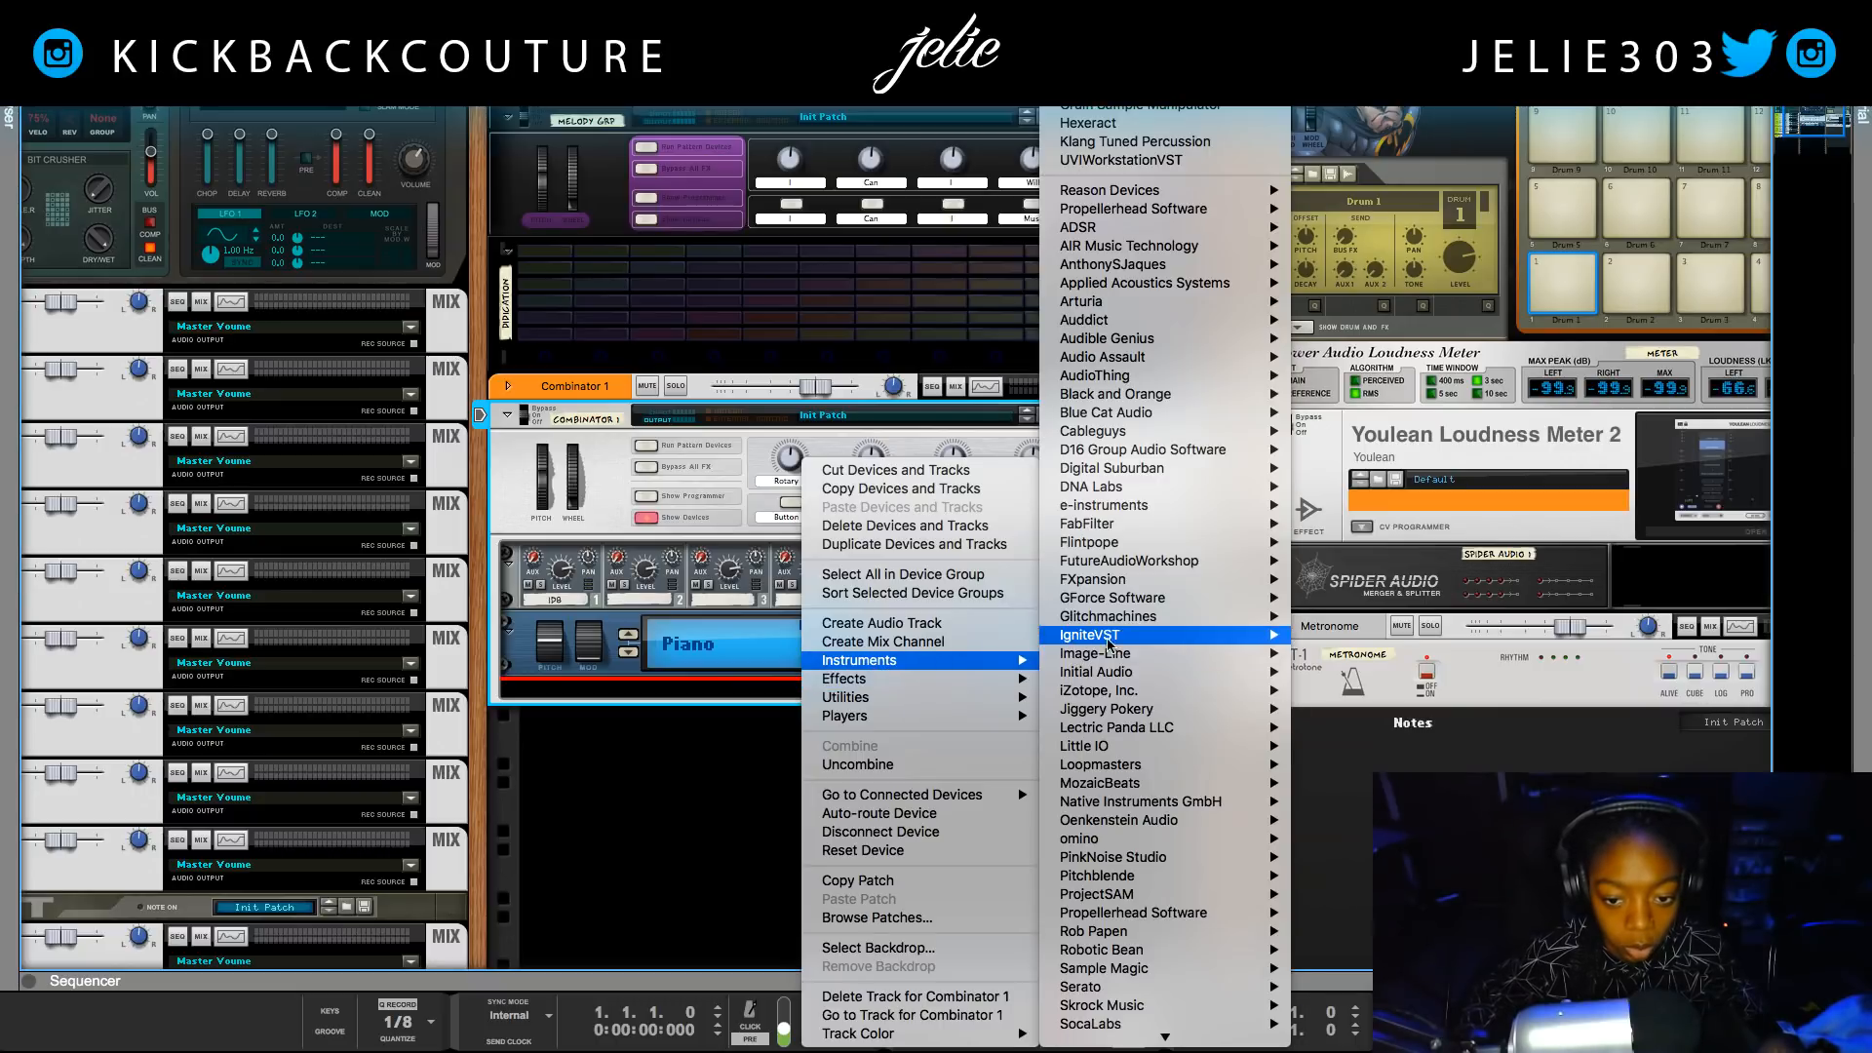
mouse_move(1227, 193)
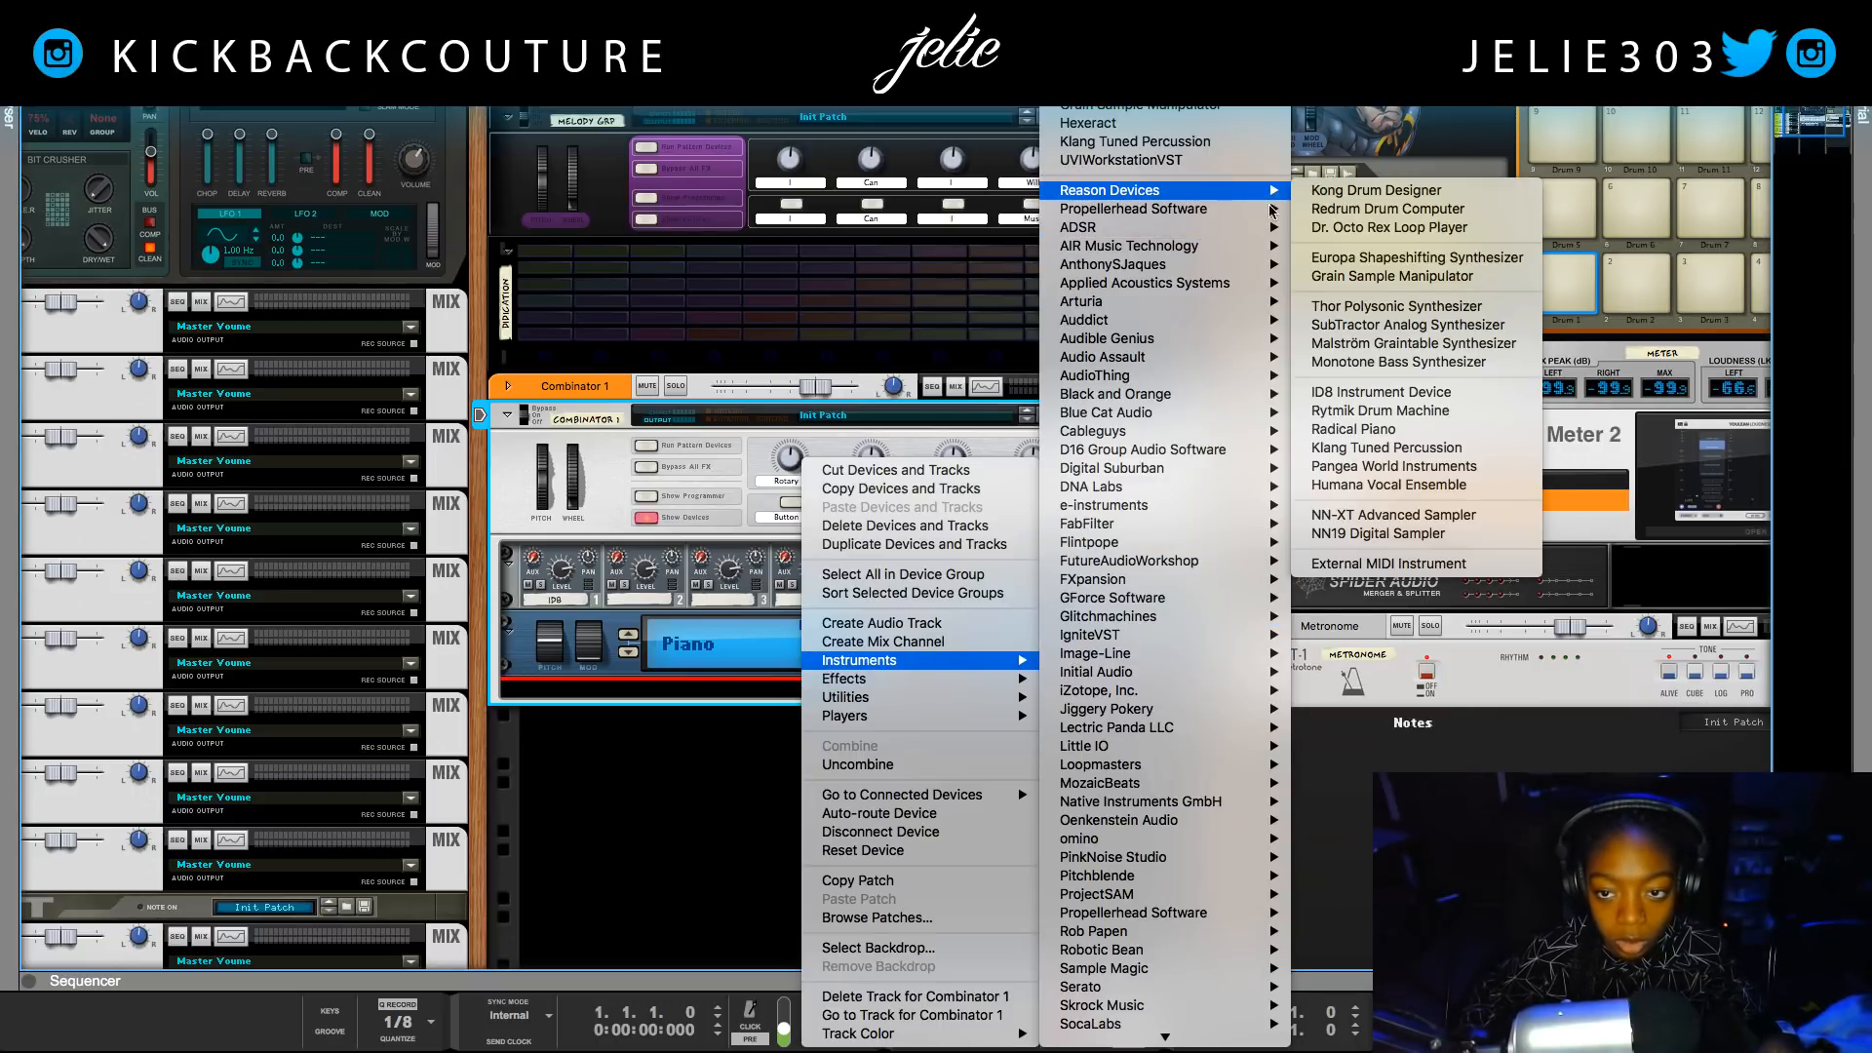
click(1392, 399)
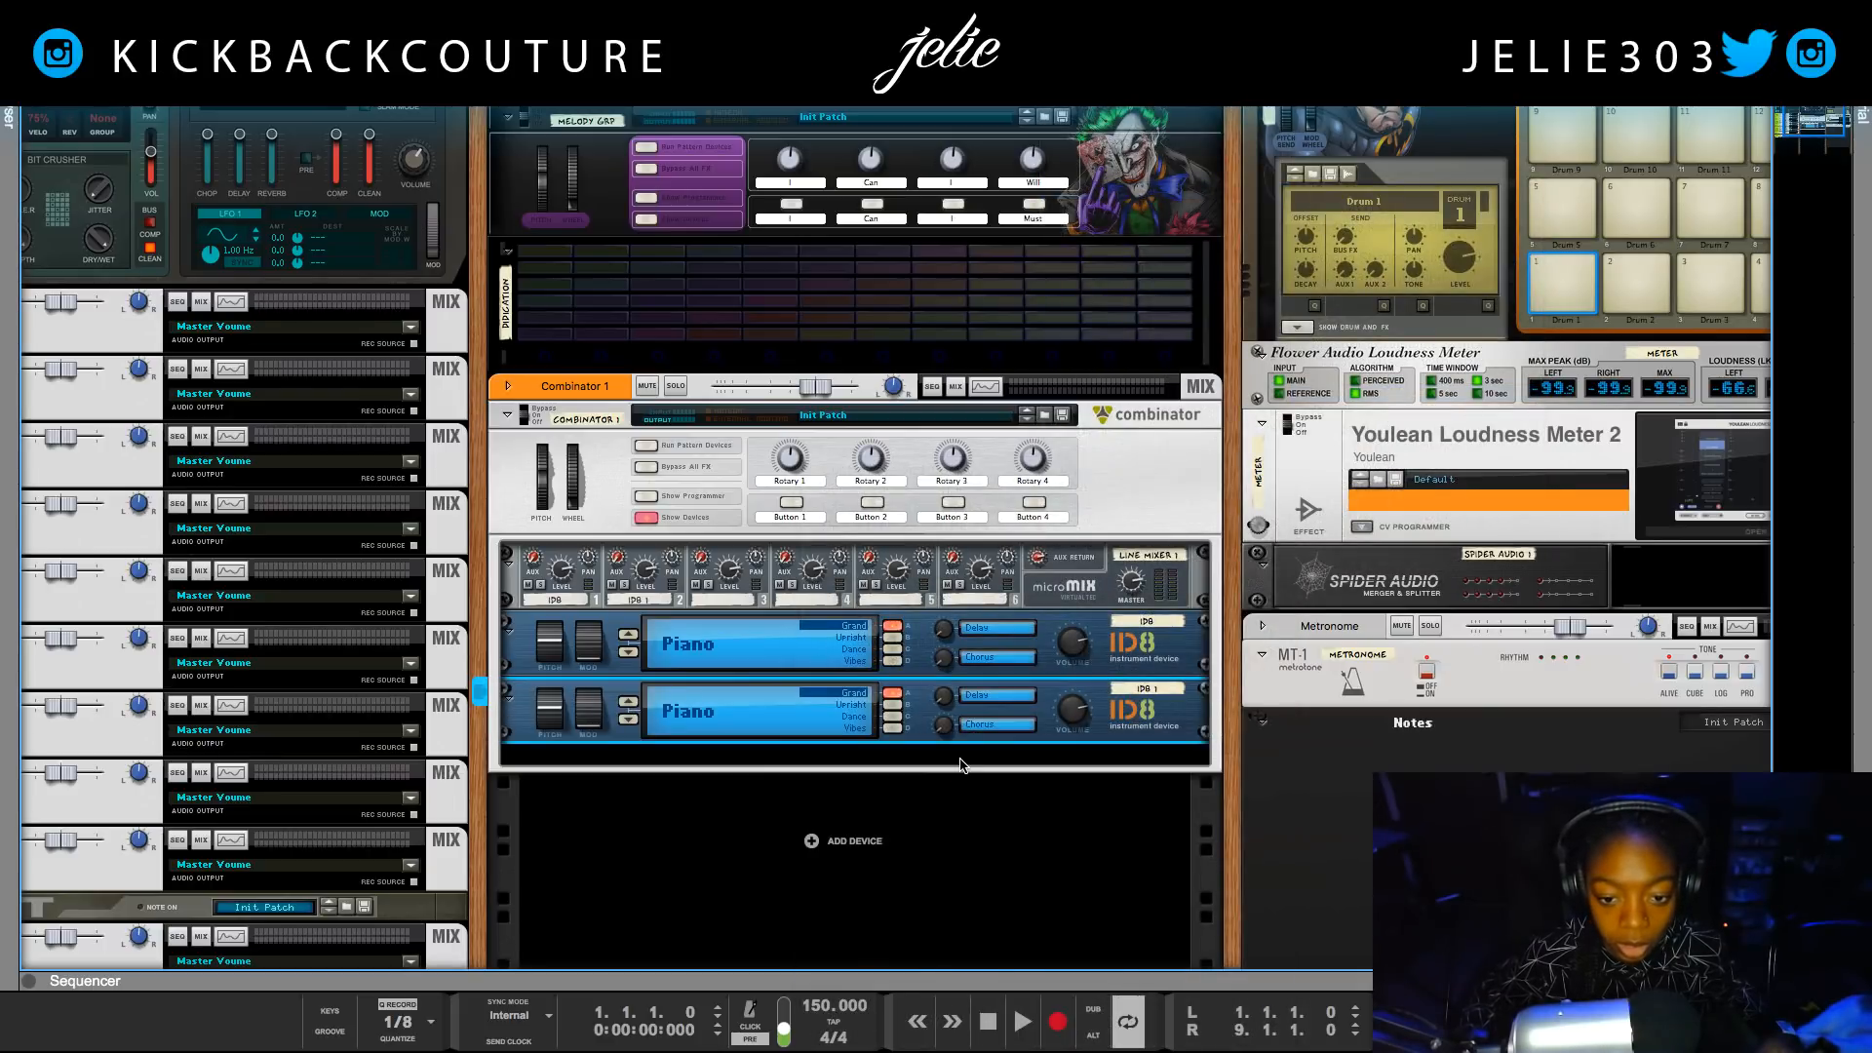
Add a Klang Tuned Percussion instrument inside the Combinator below the two ID8 devices.
right_click(960, 765)
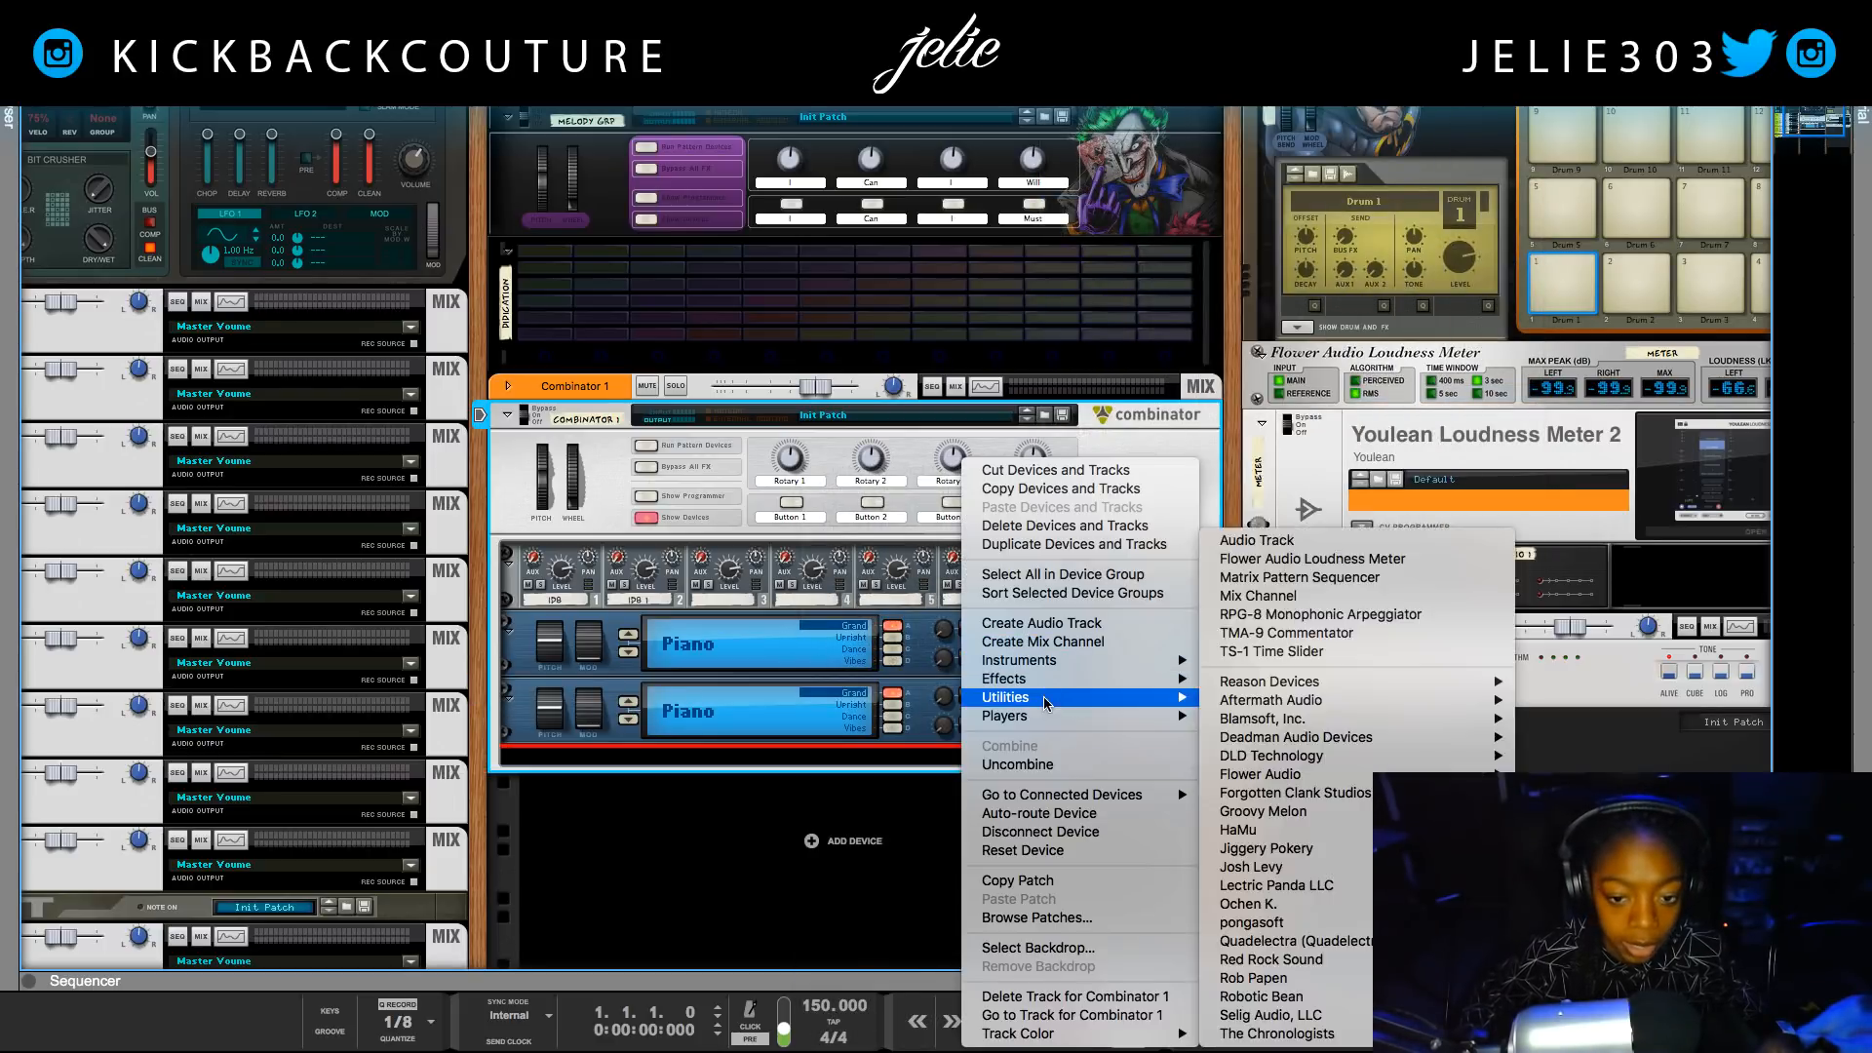
mouse_move(1061, 676)
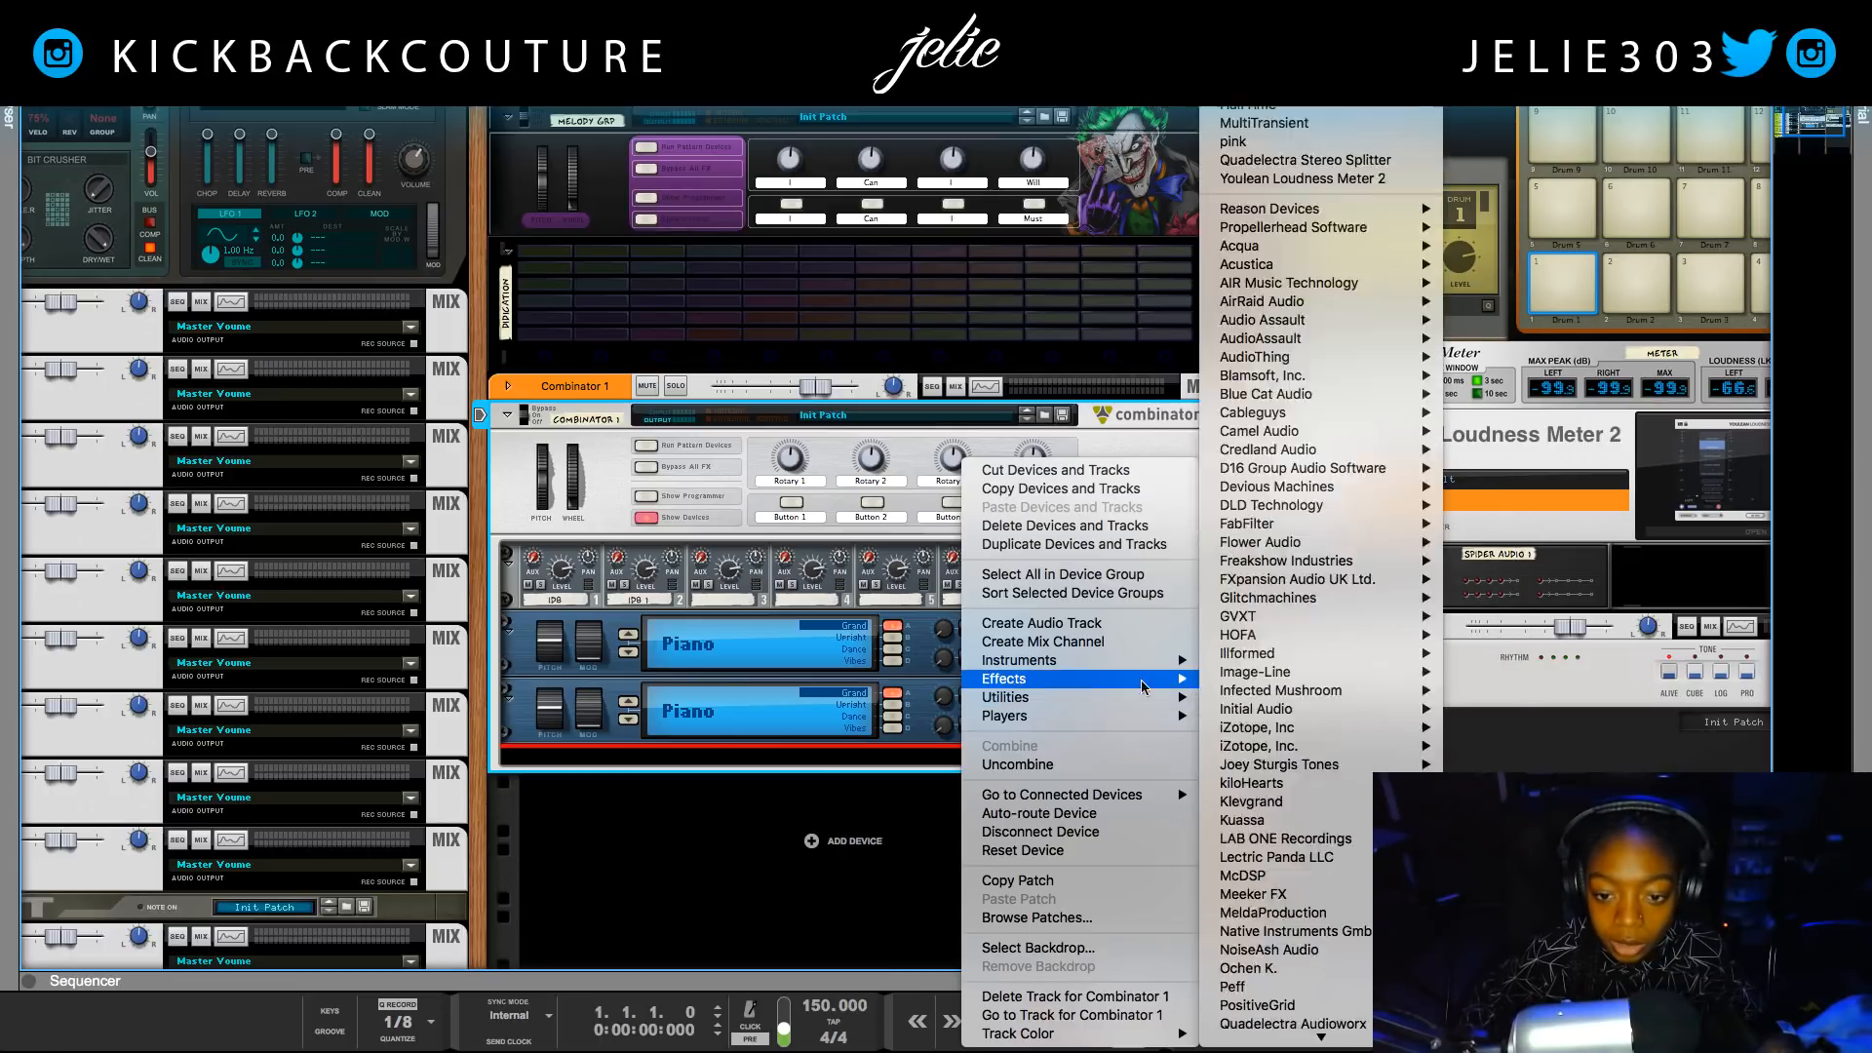
mouse_move(1131, 662)
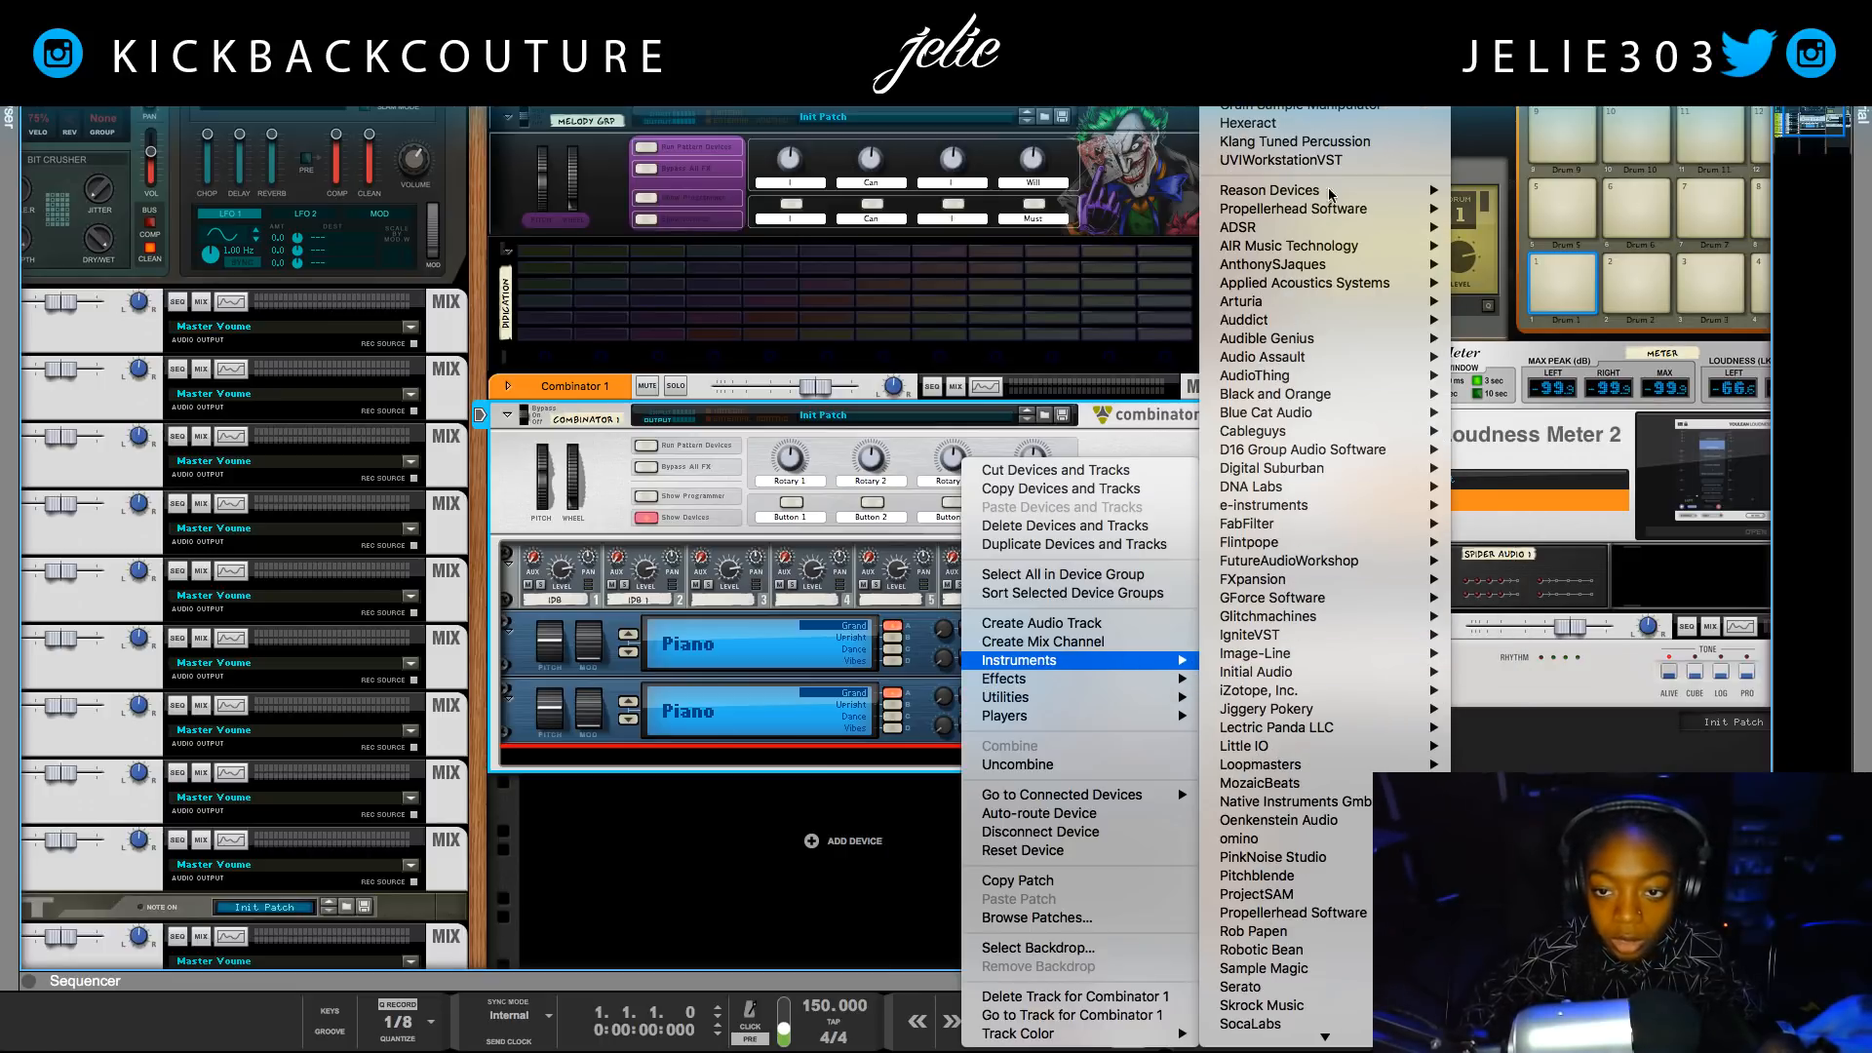
mouse_move(1332, 200)
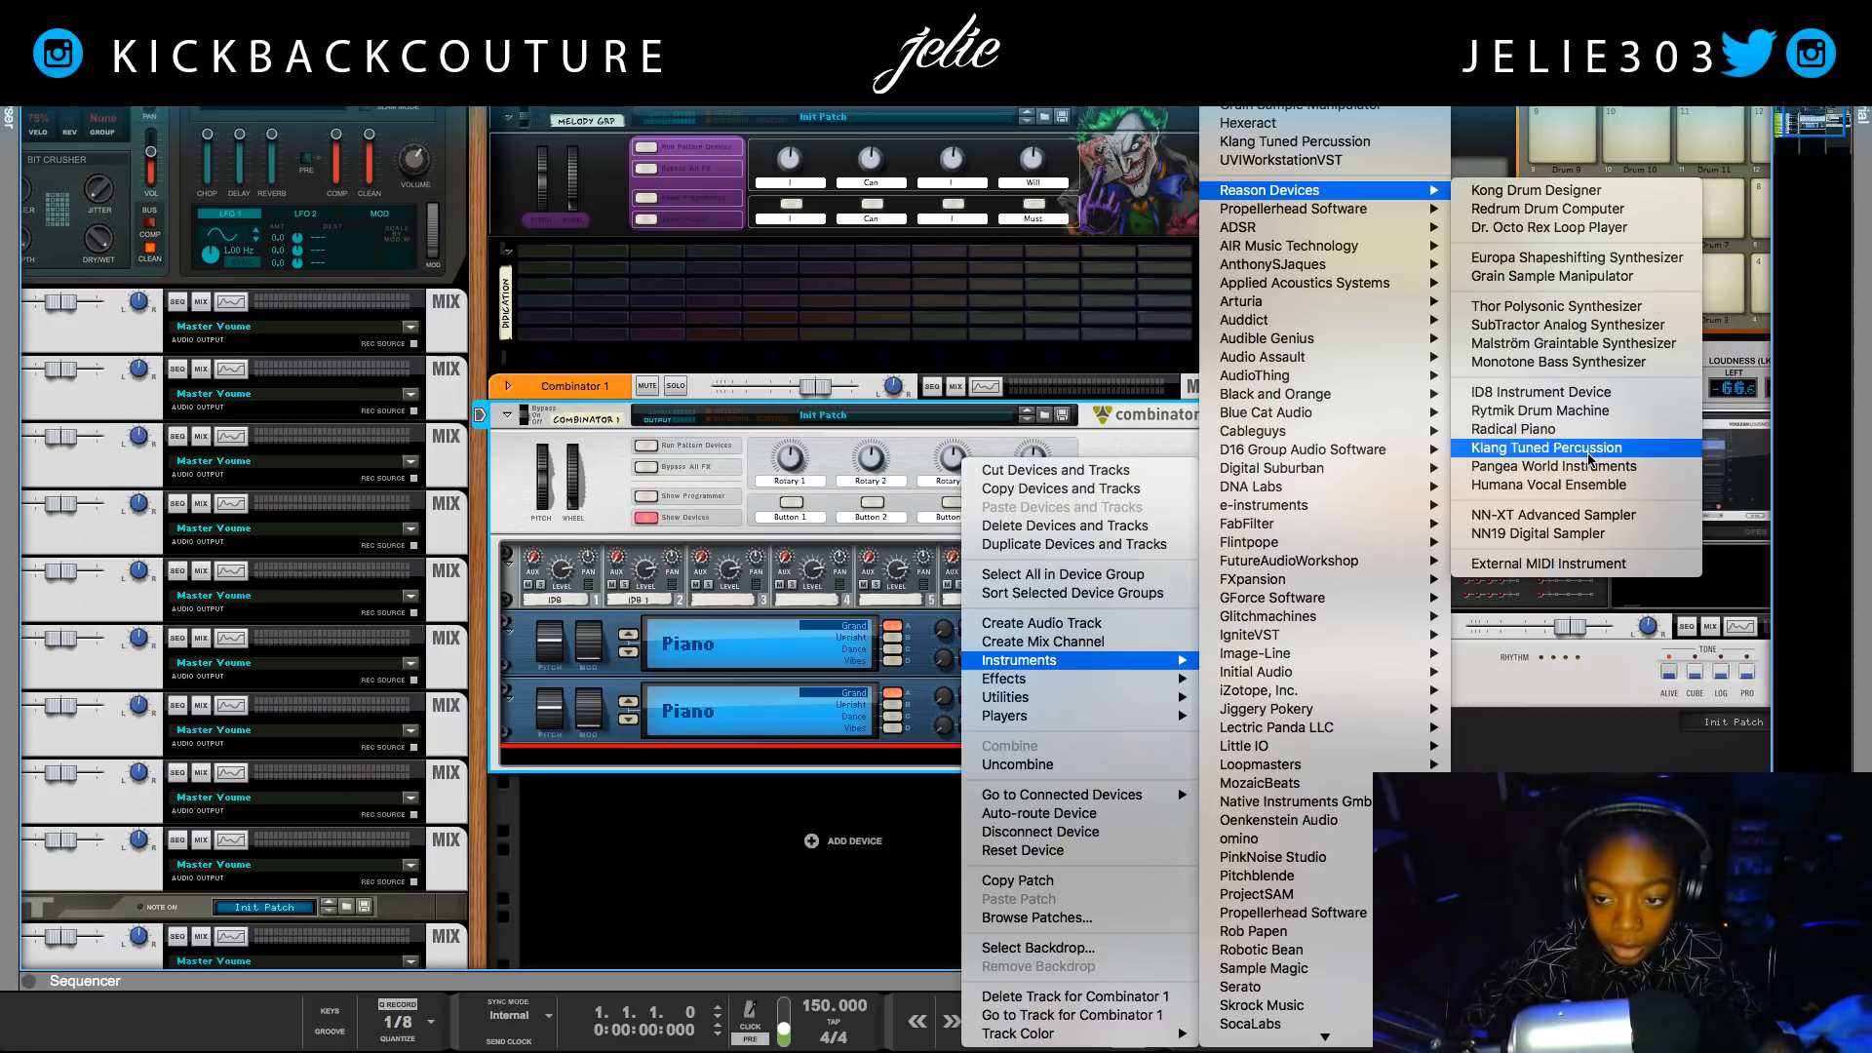
click(1550, 448)
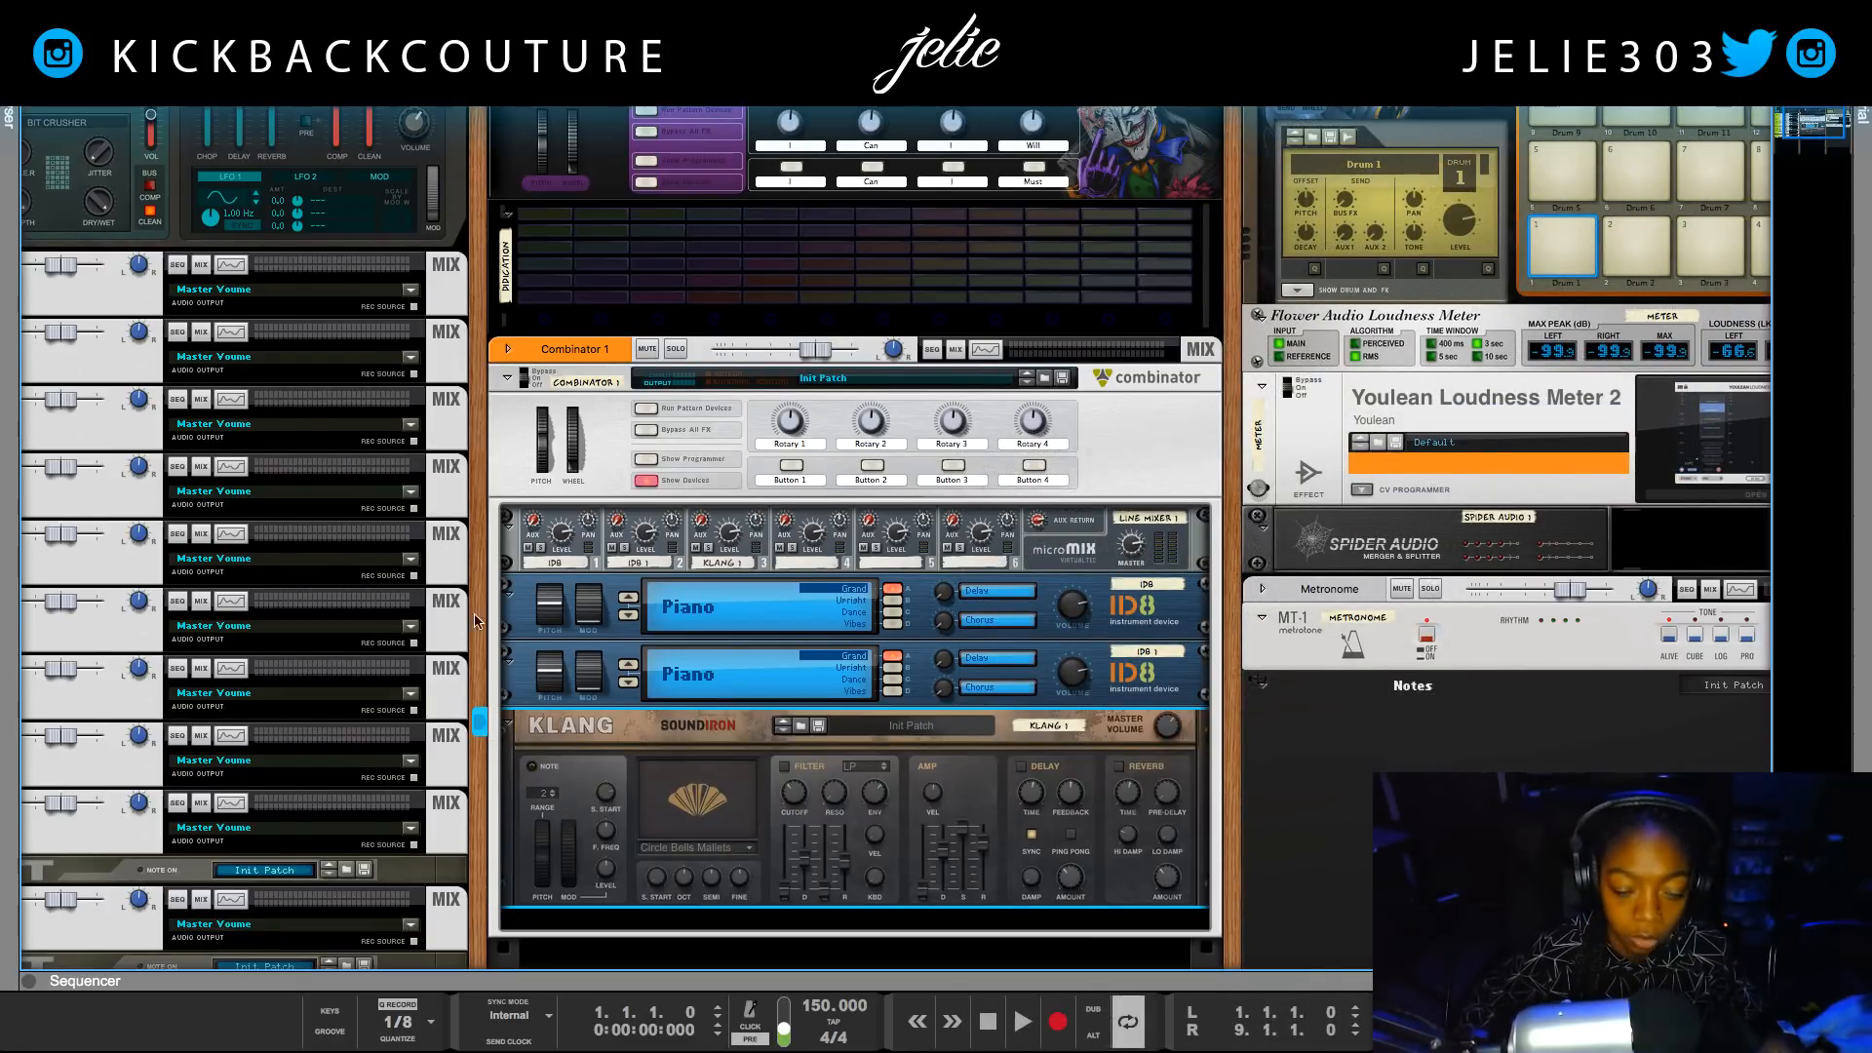
scroll(531, 698, down, 2)
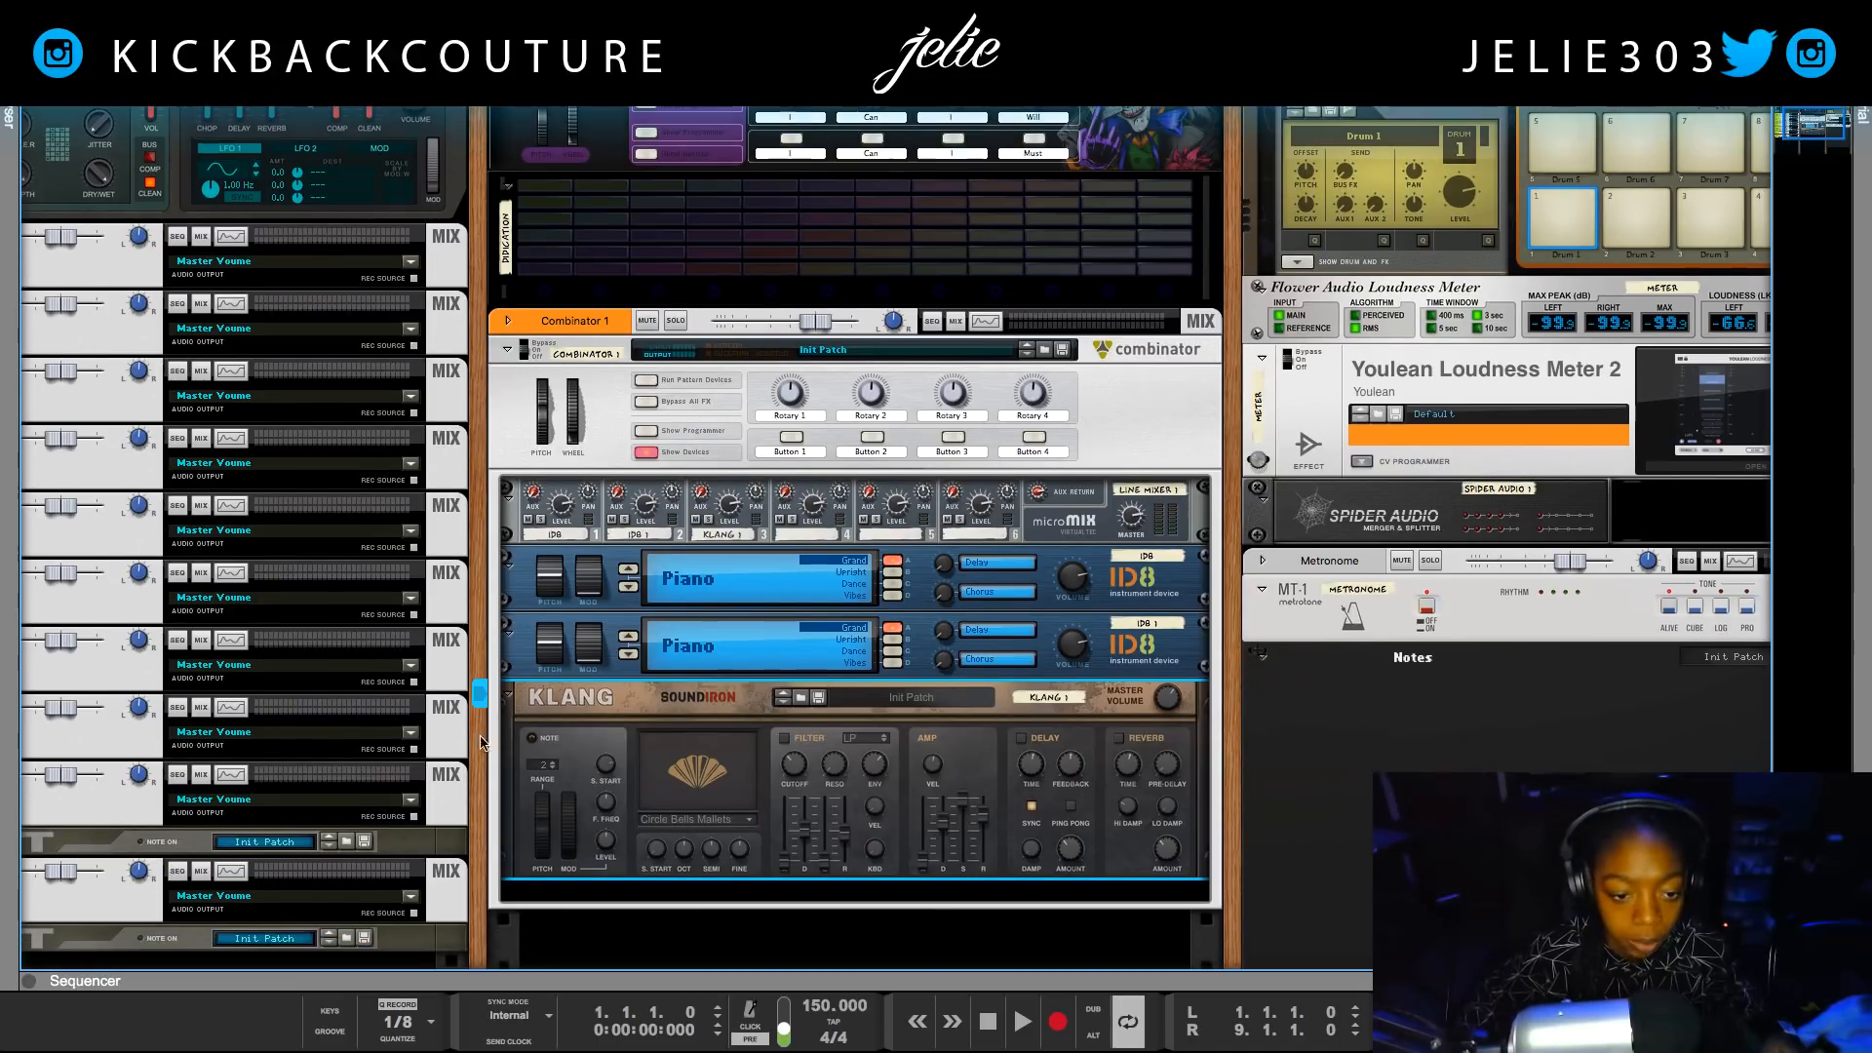
click(520, 567)
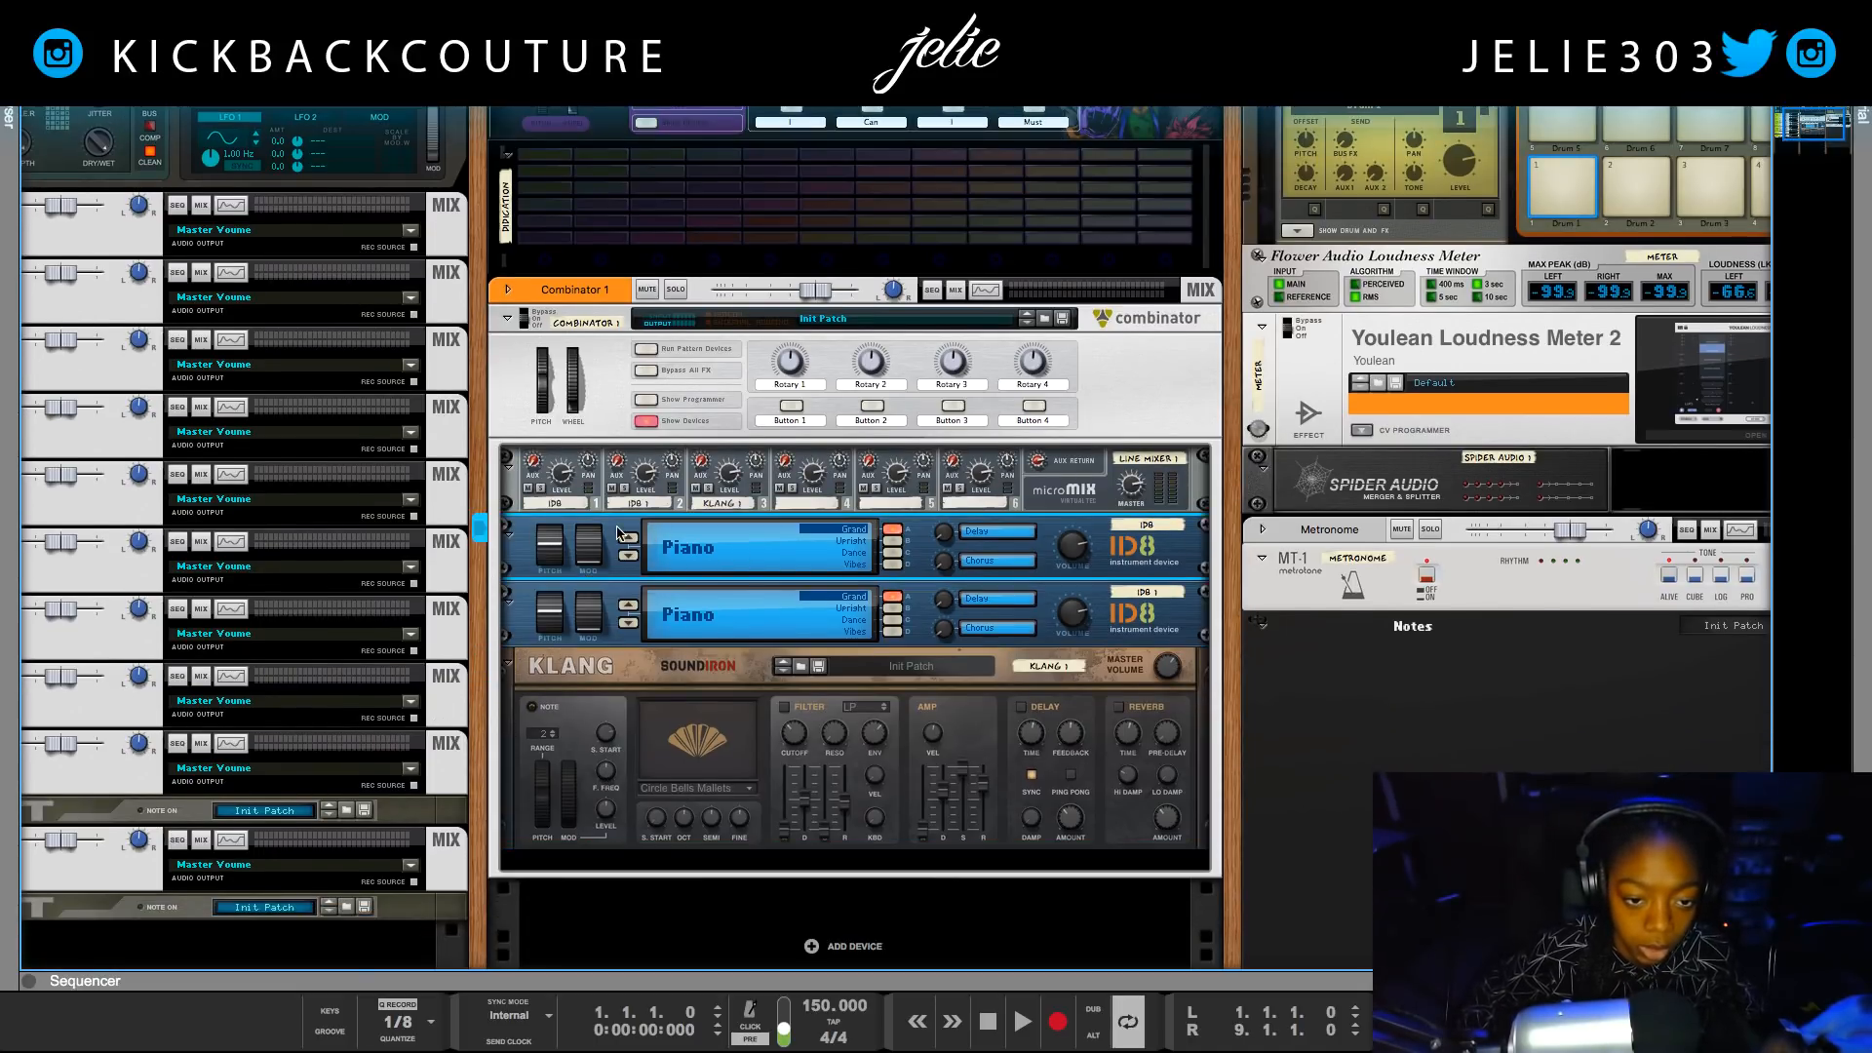
click(490, 376)
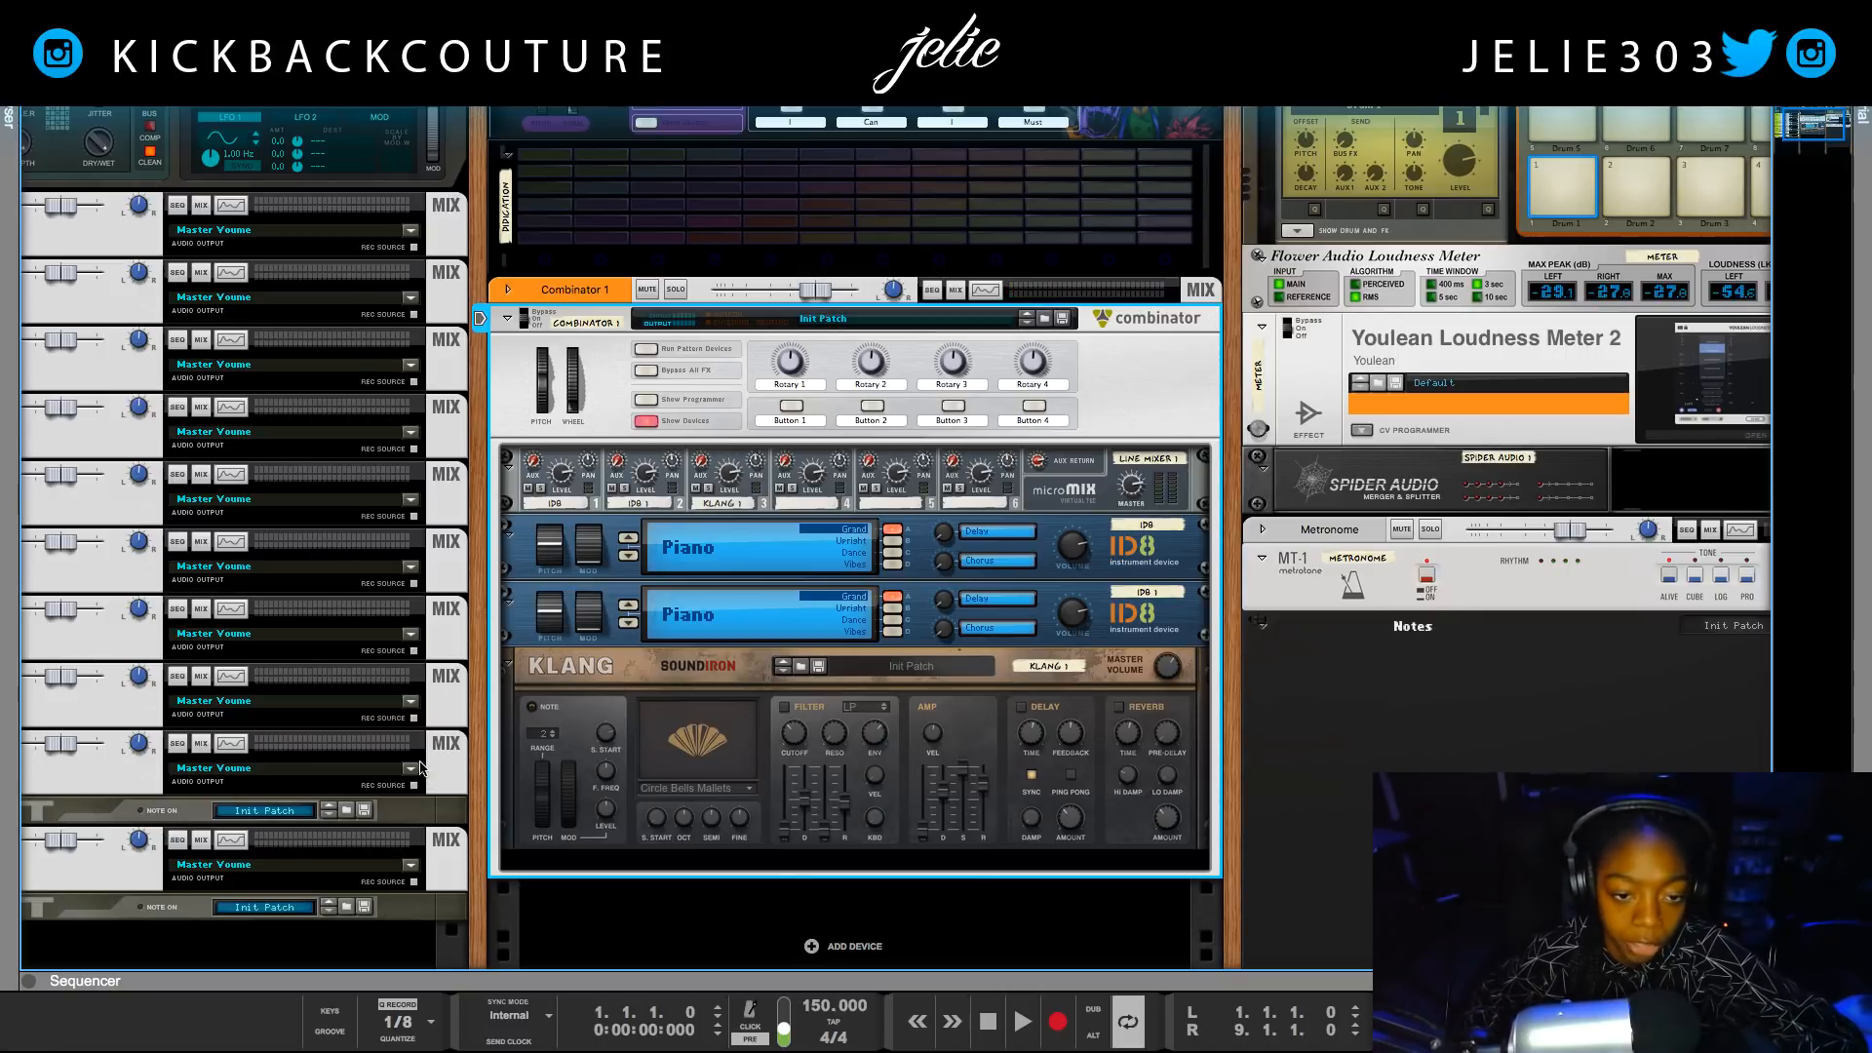
click(588, 466)
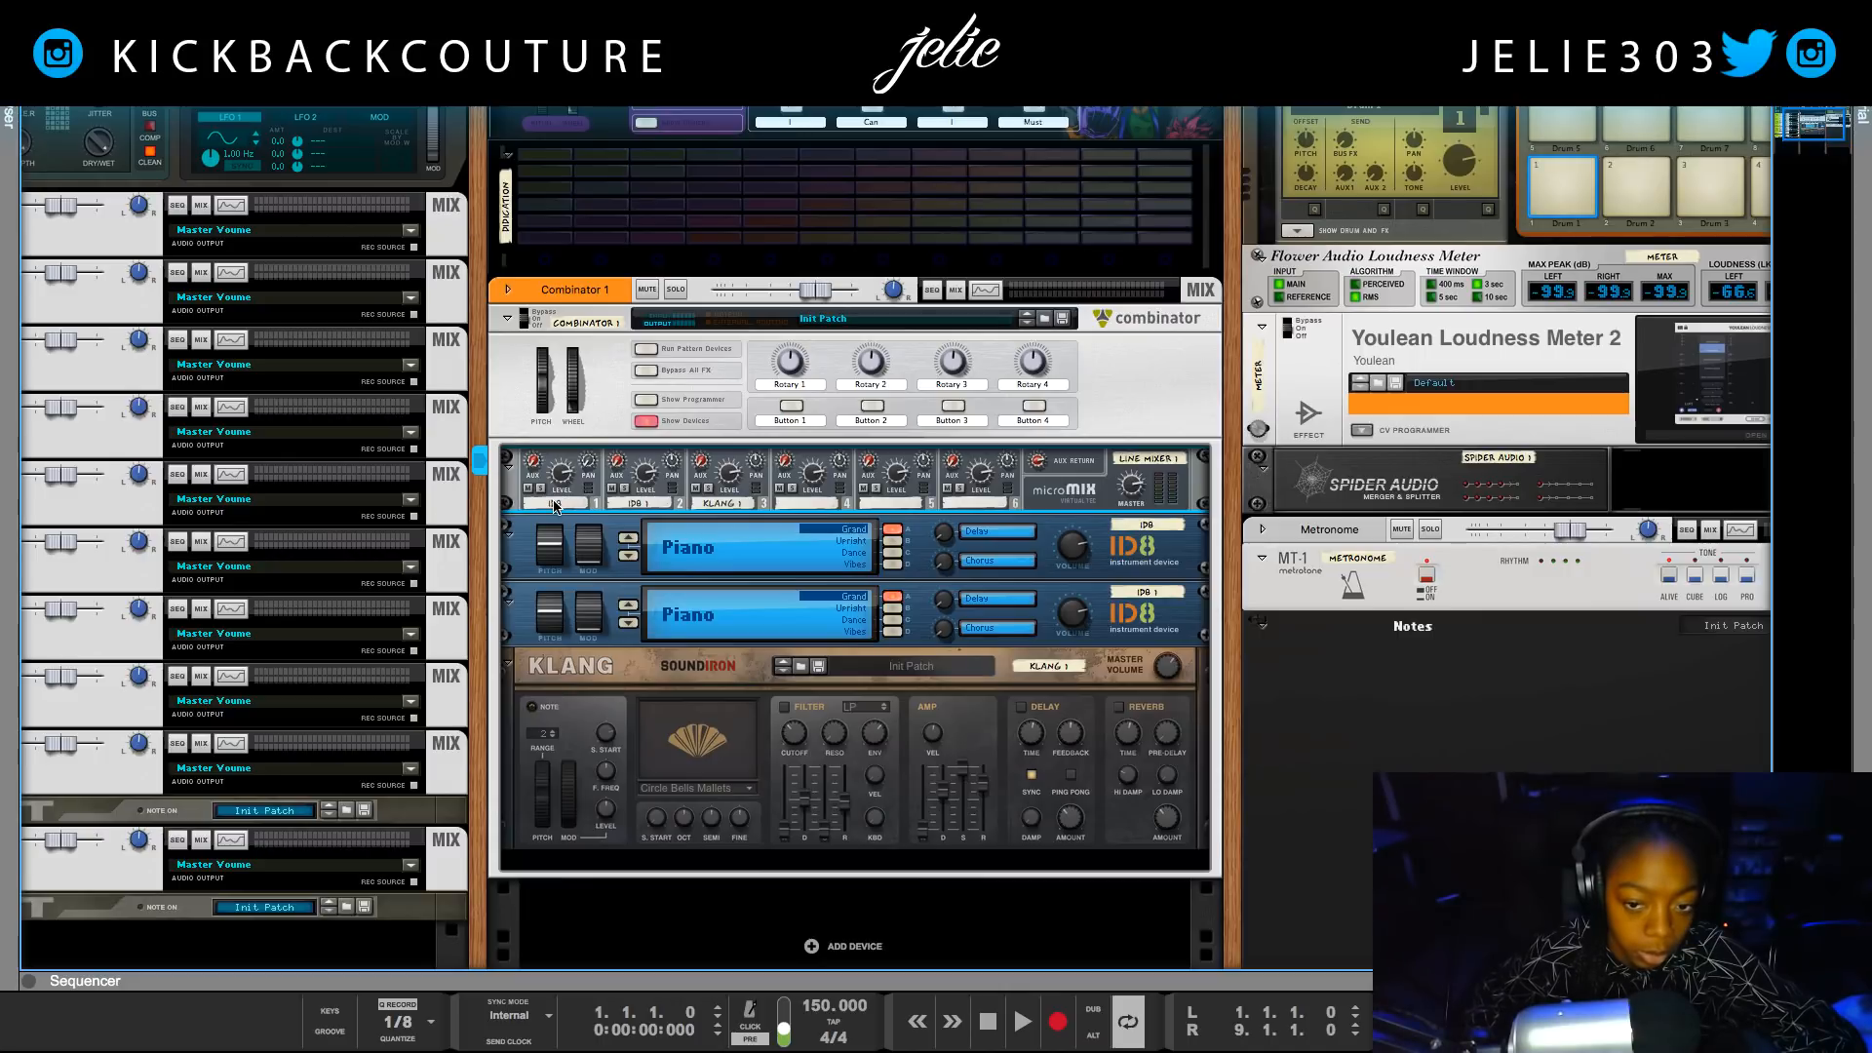
Rename the first ID8 device in the Combinator as Piano.
double_click(1153, 528)
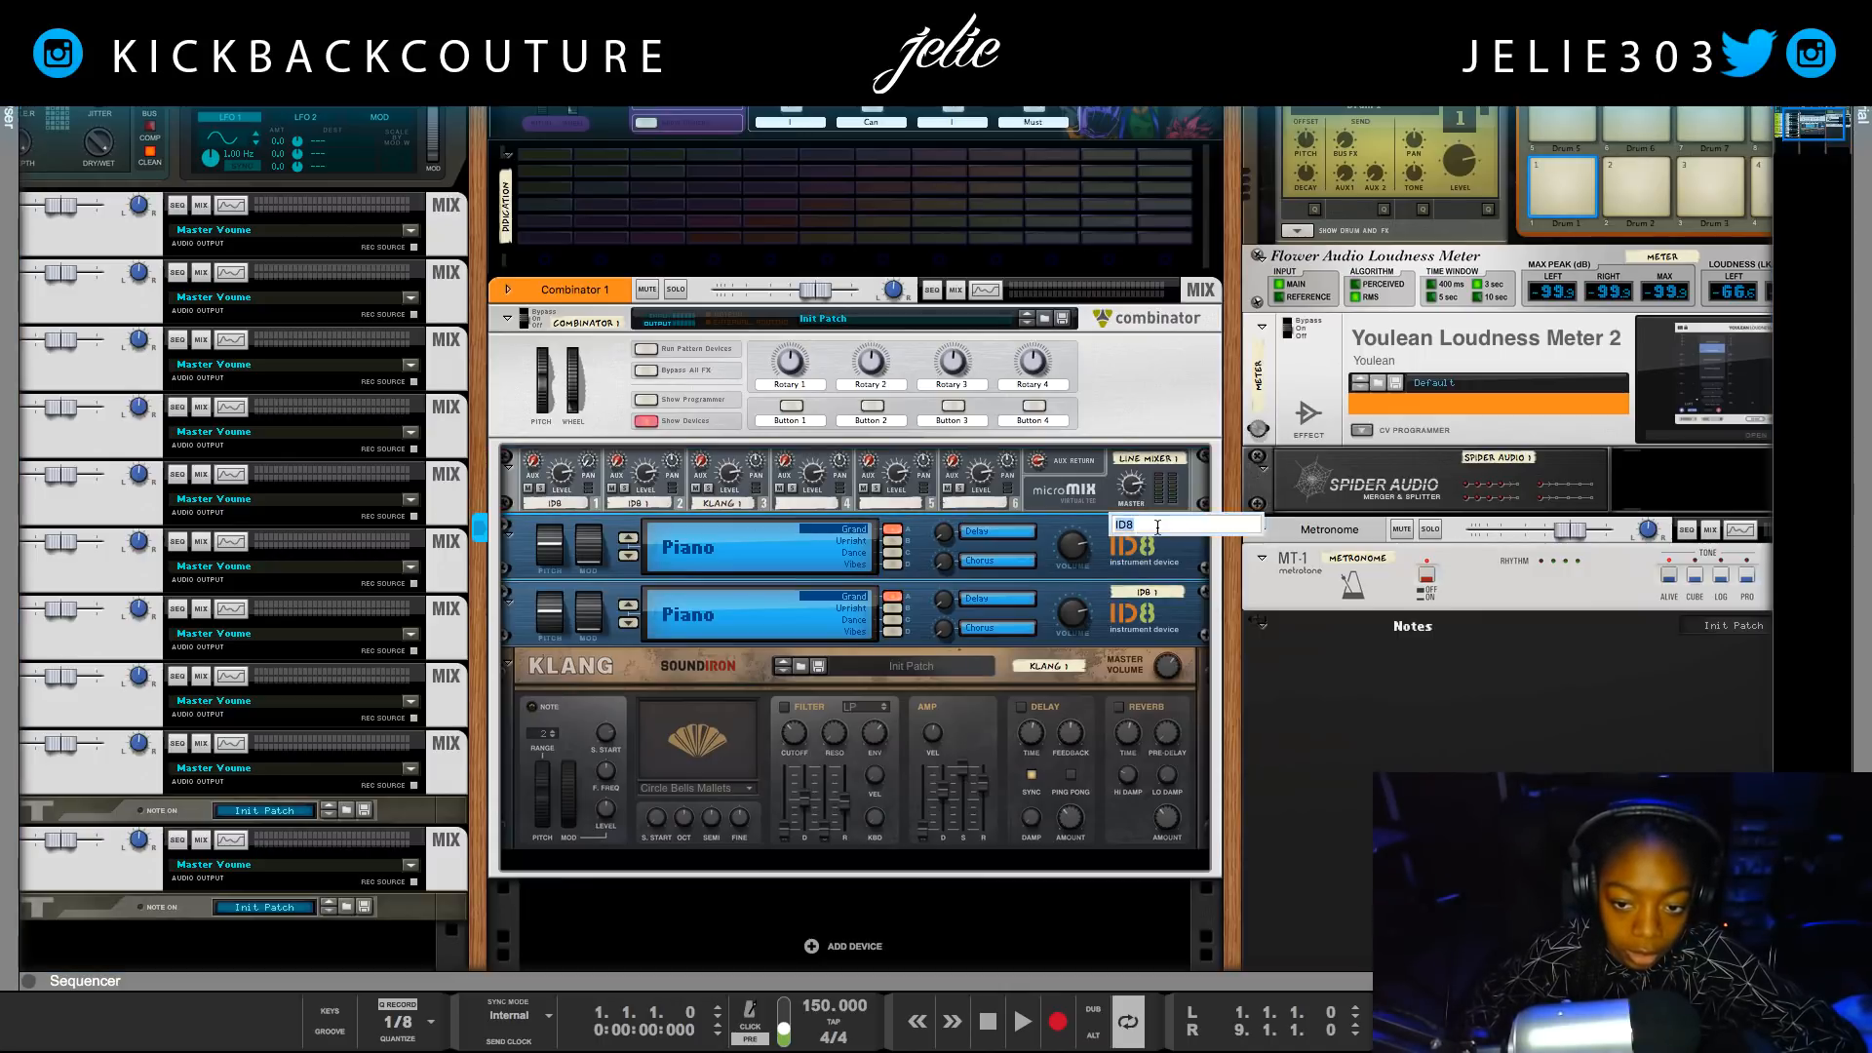
text(Pi)
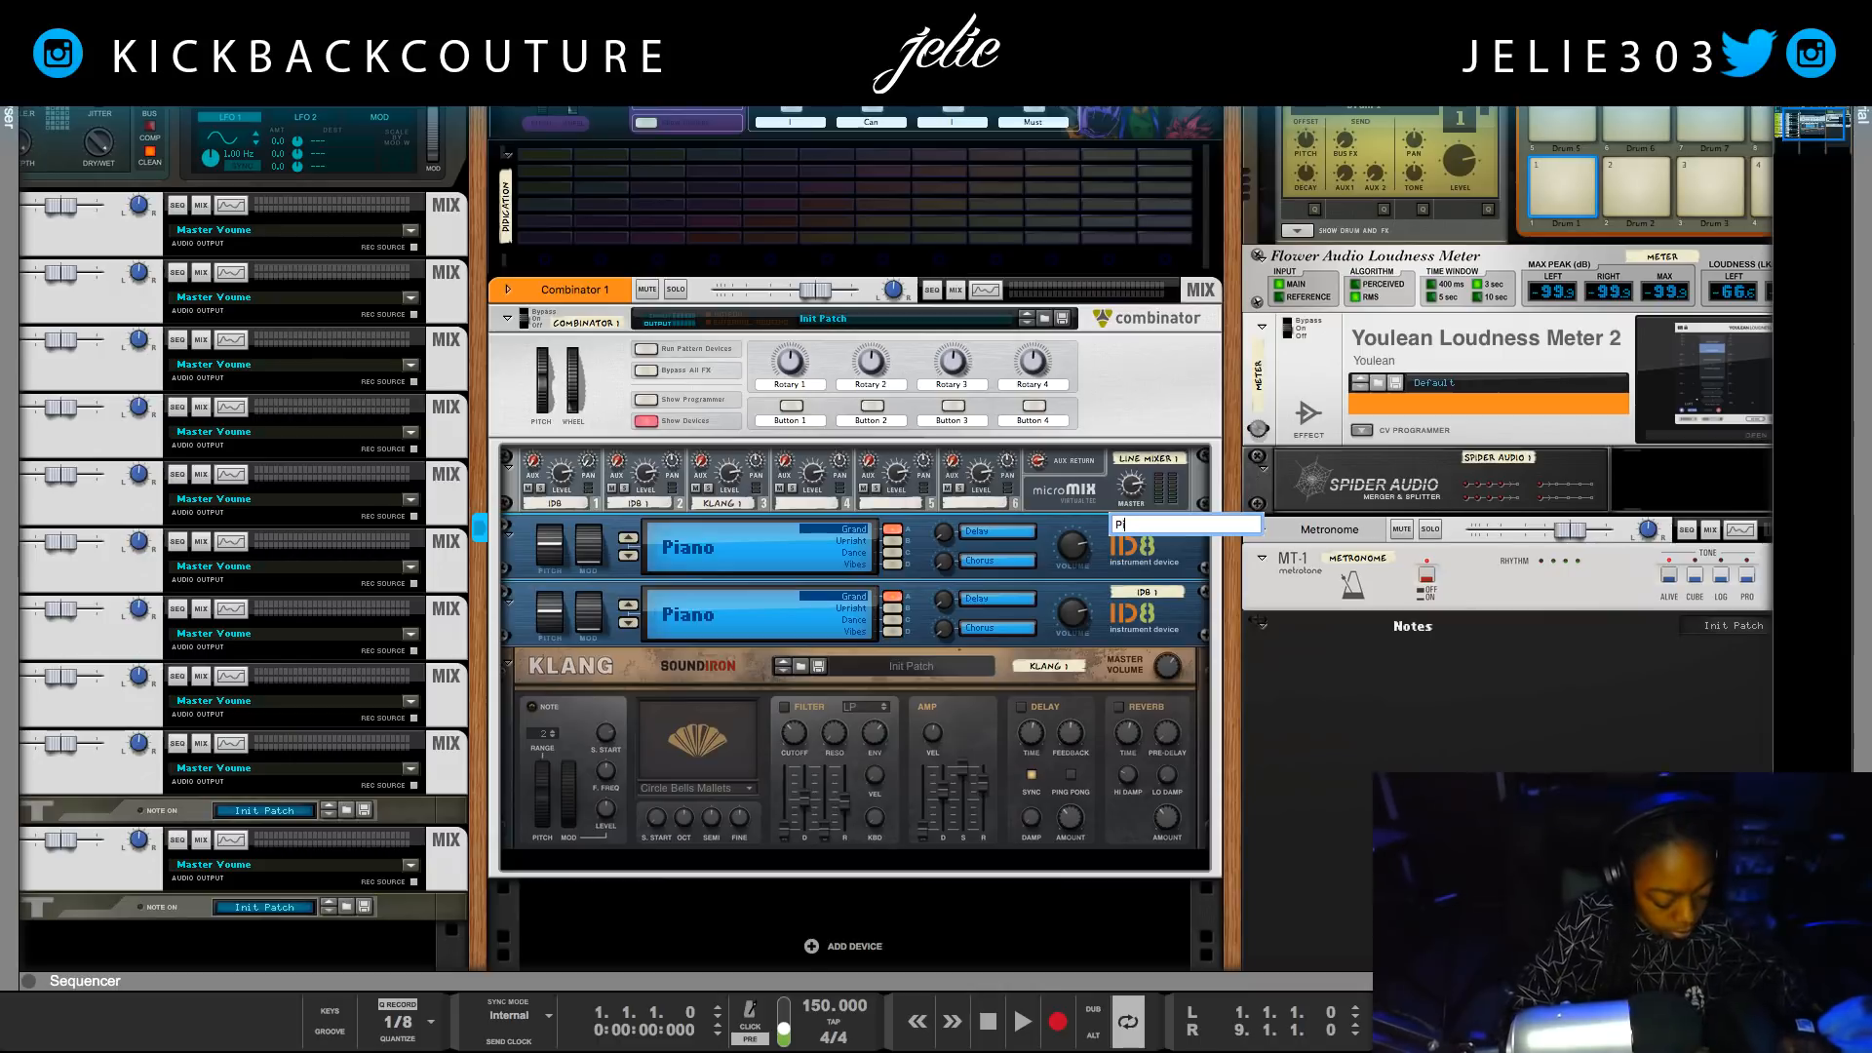
text(ano)
key(Return)
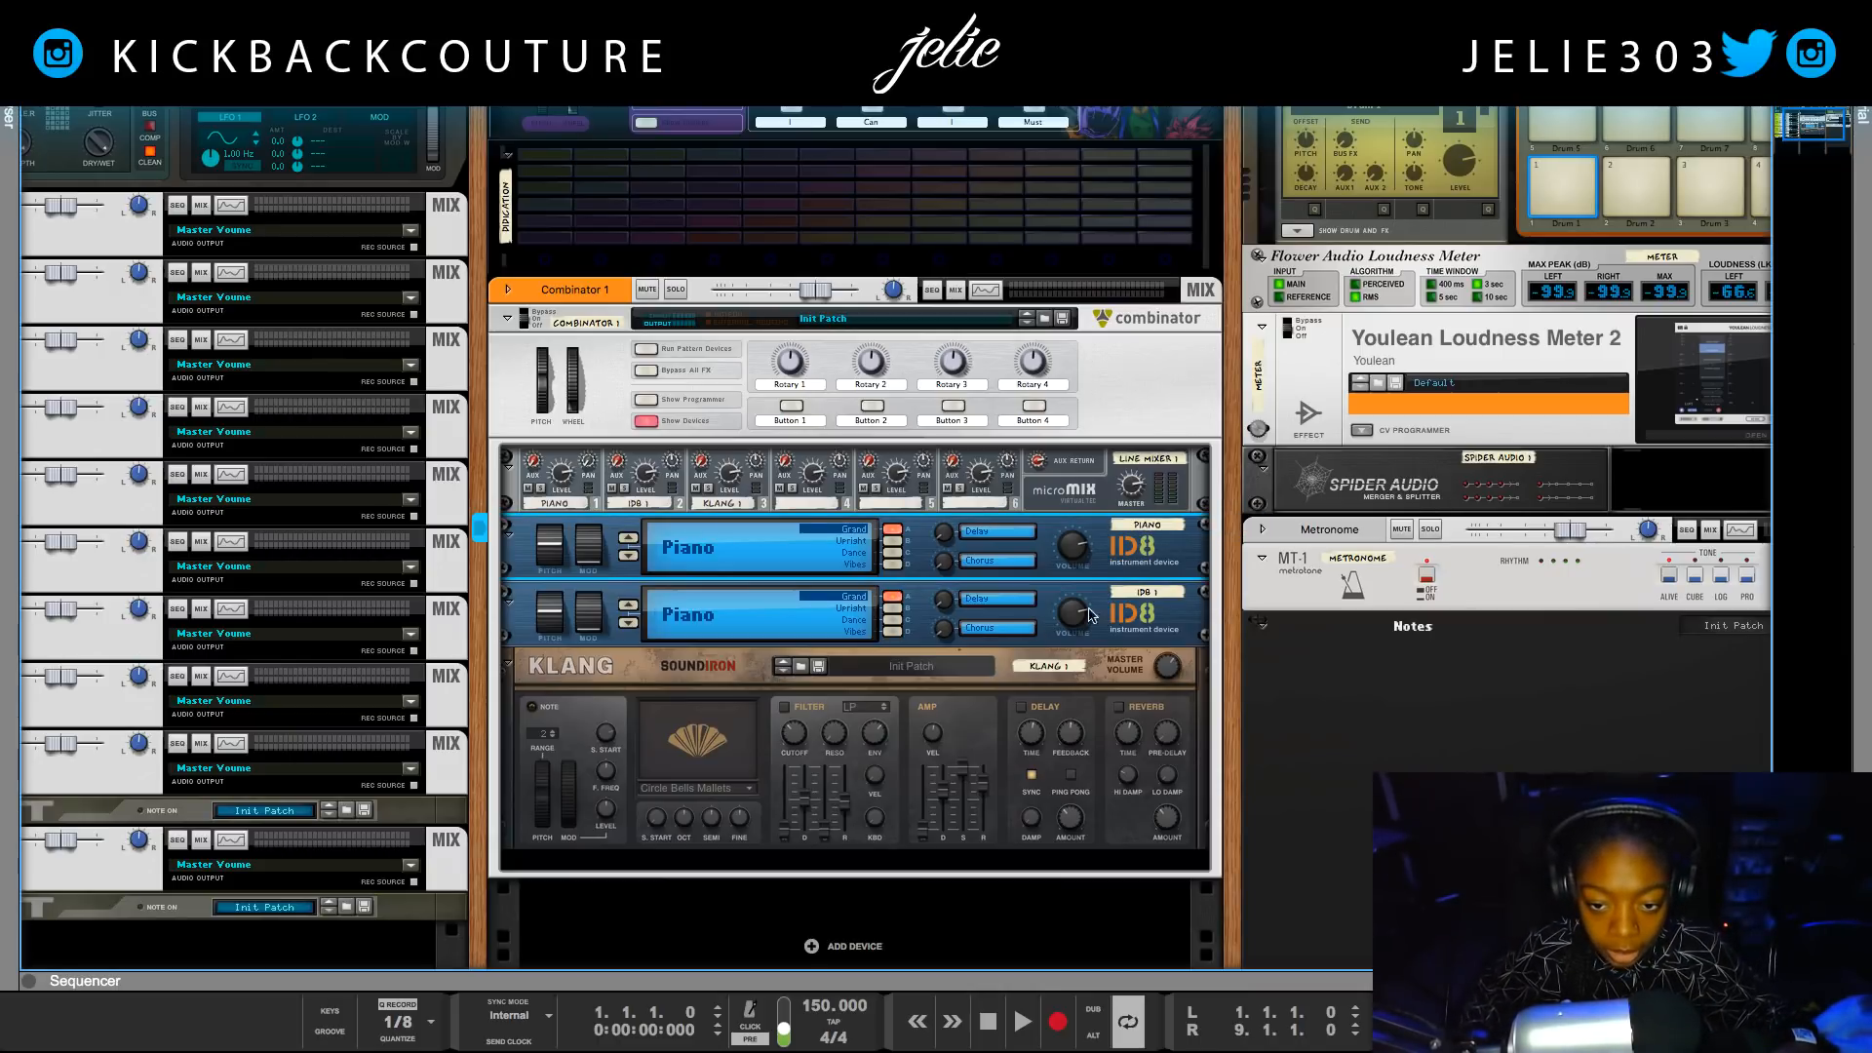
Rename the second ID8 device in the Combinator as Piano.
double_click(1152, 598)
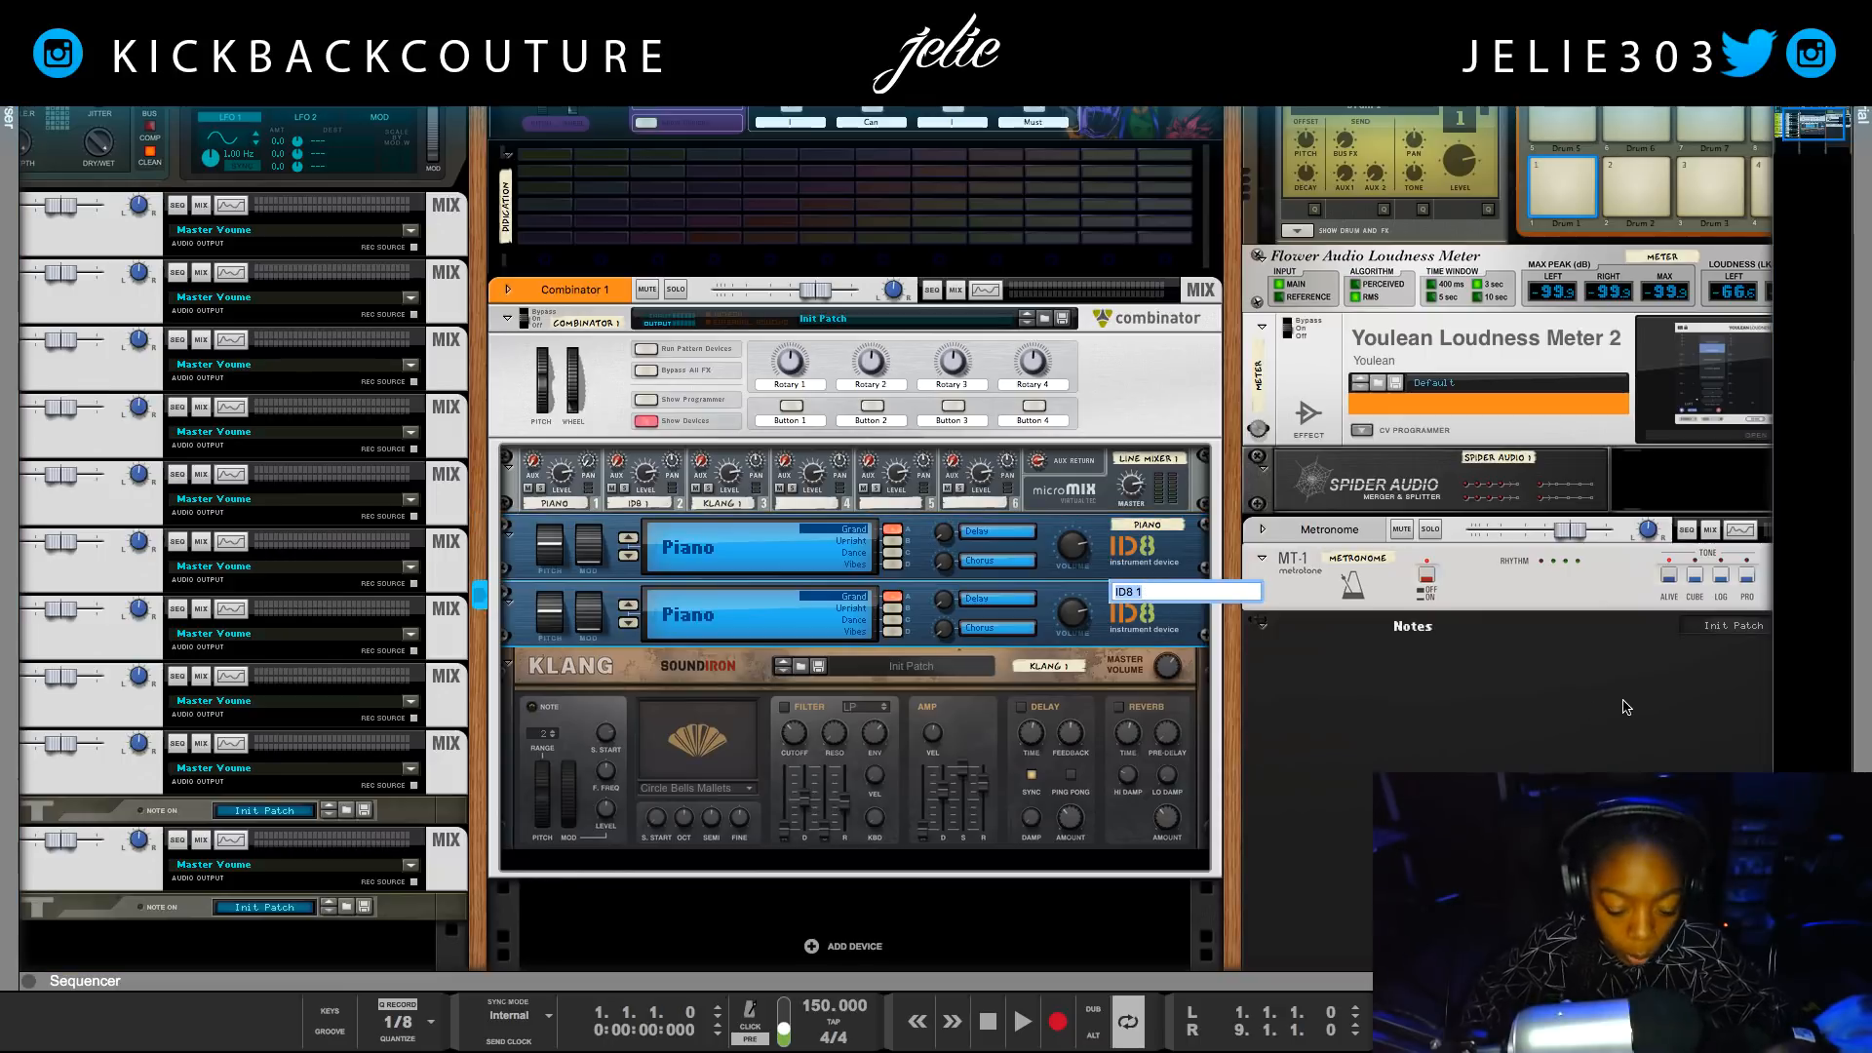
text(Pian)
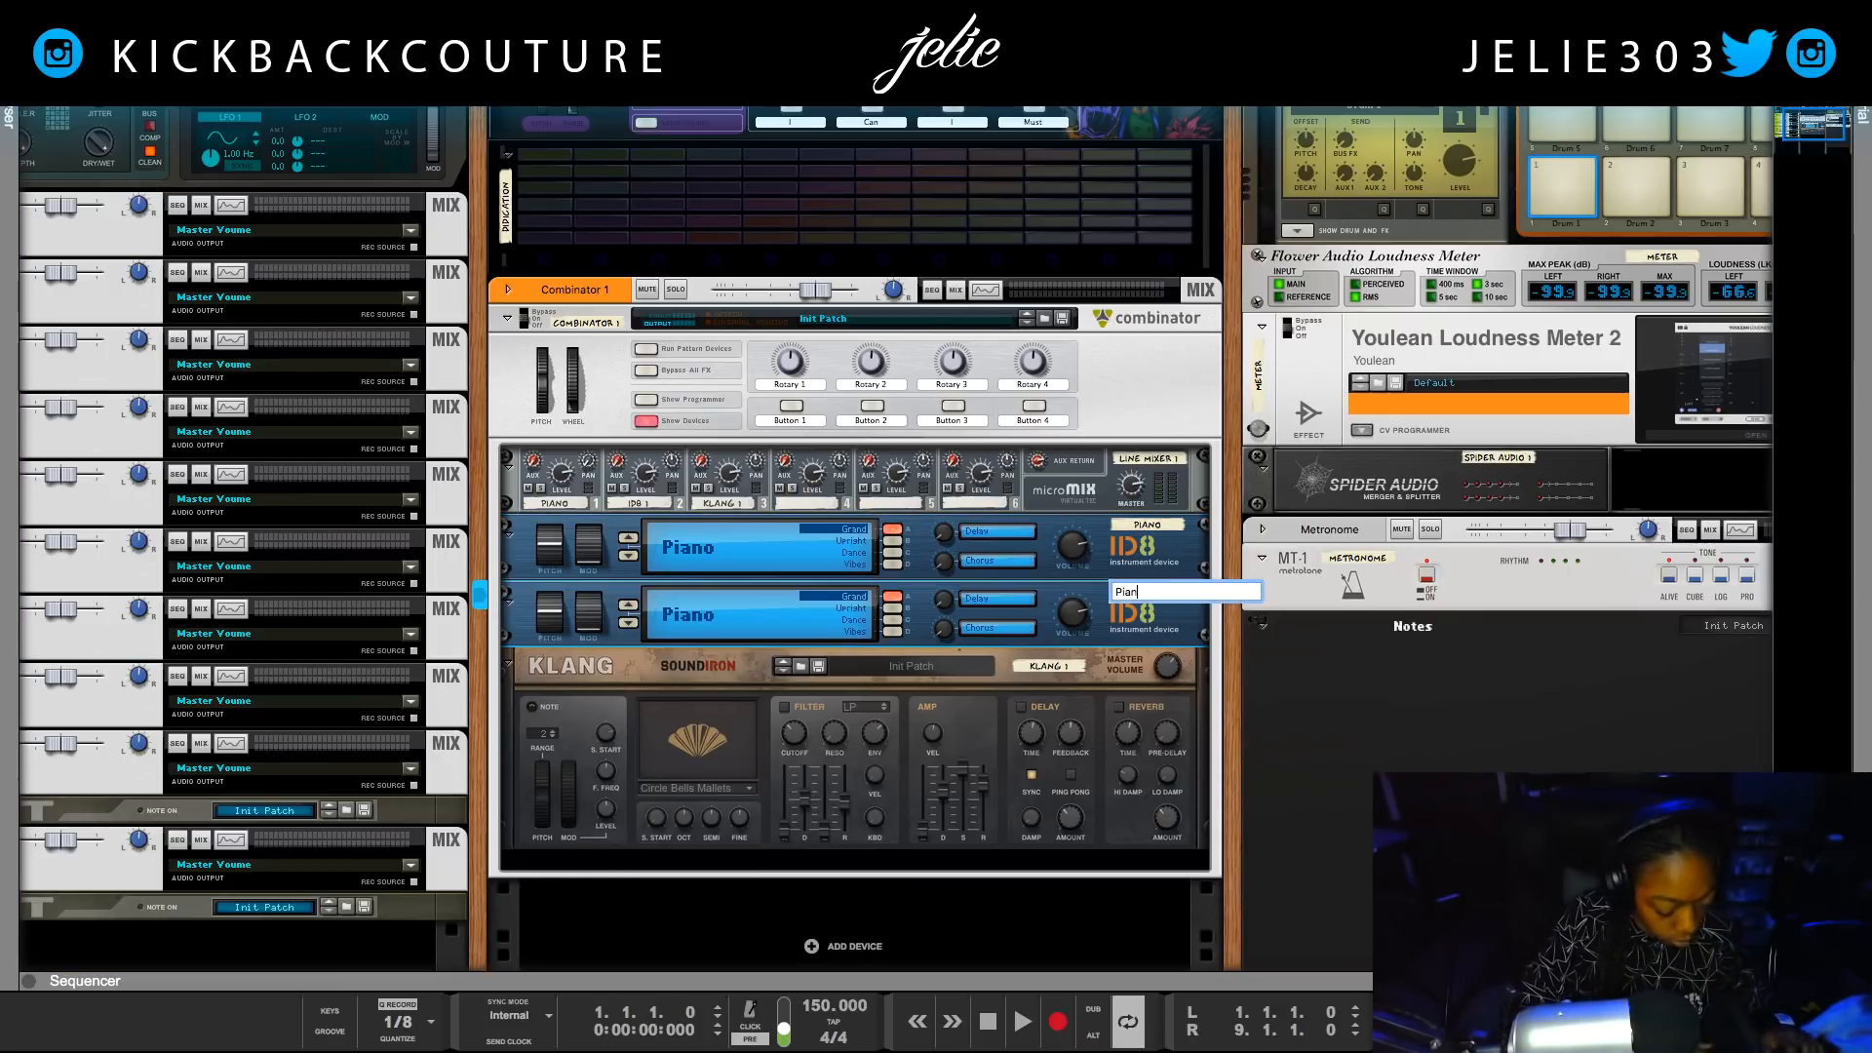
text(o)
key(Return)
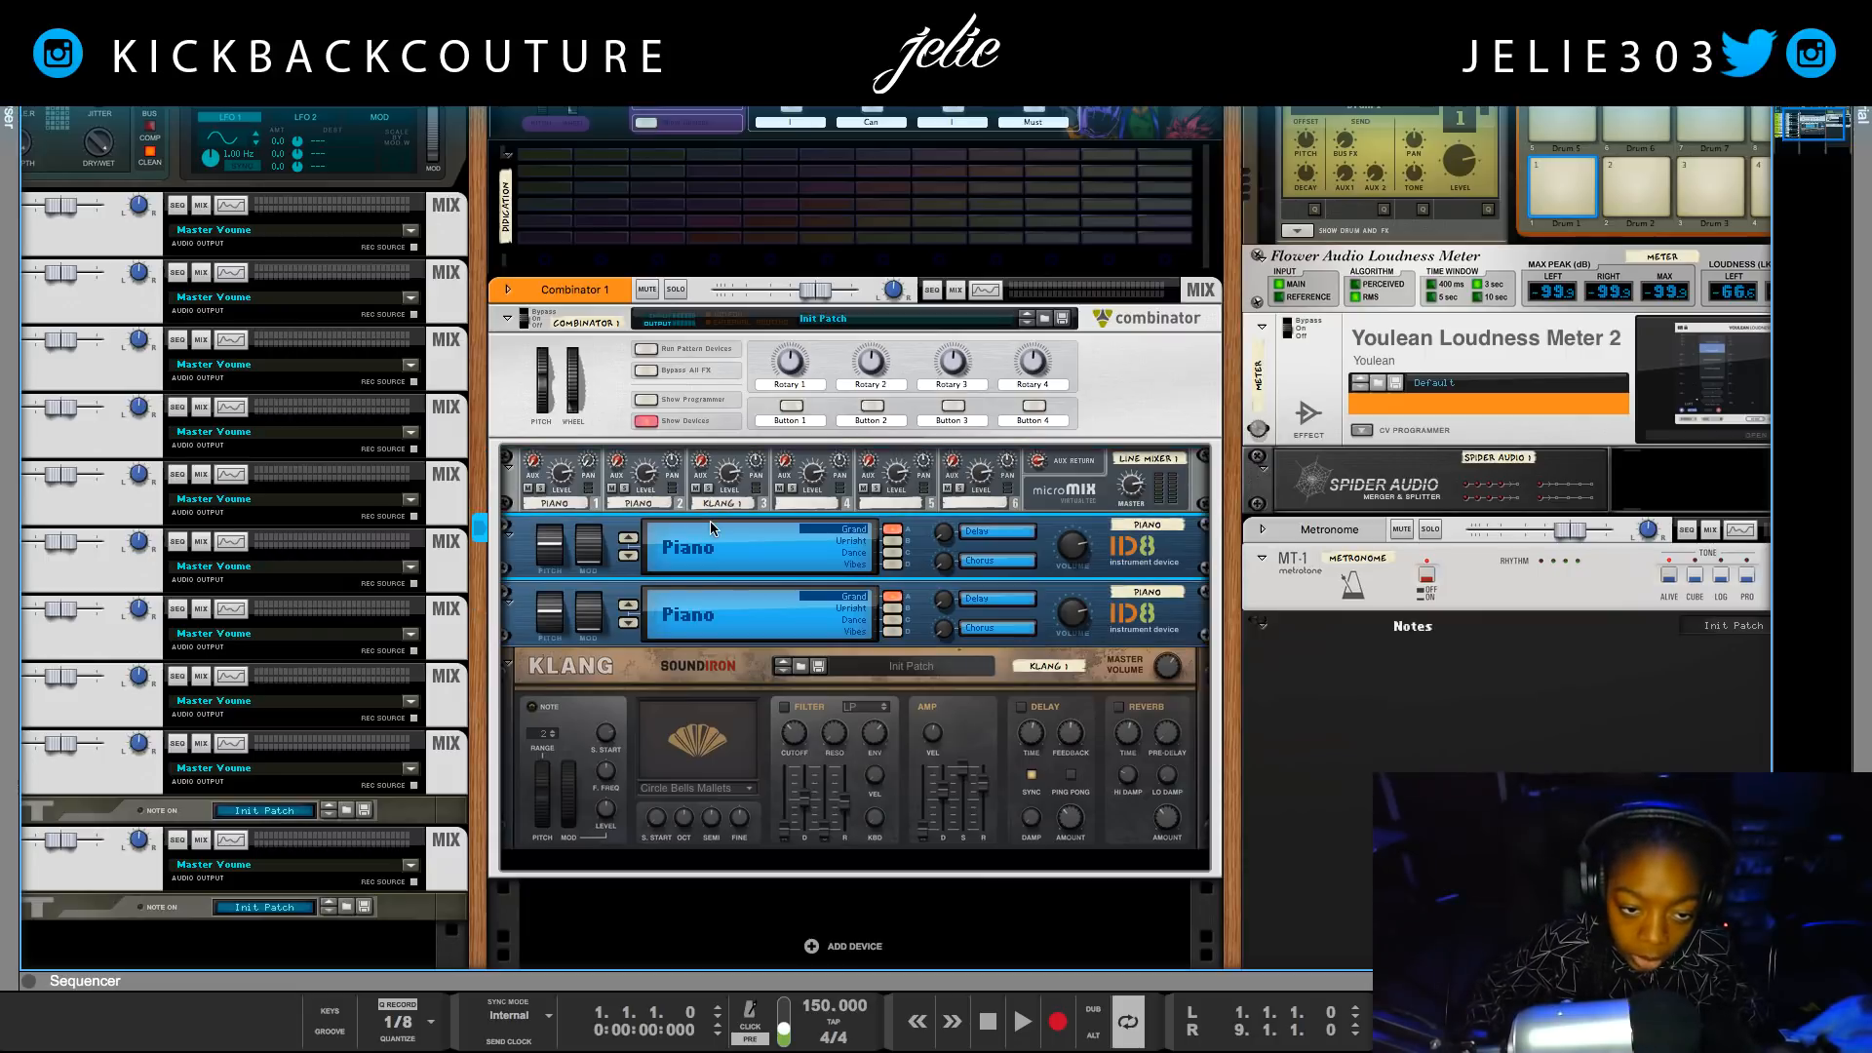
Rename the Klang device as Music Box and choose Music Box as its instrument sound.
double_click(1023, 669)
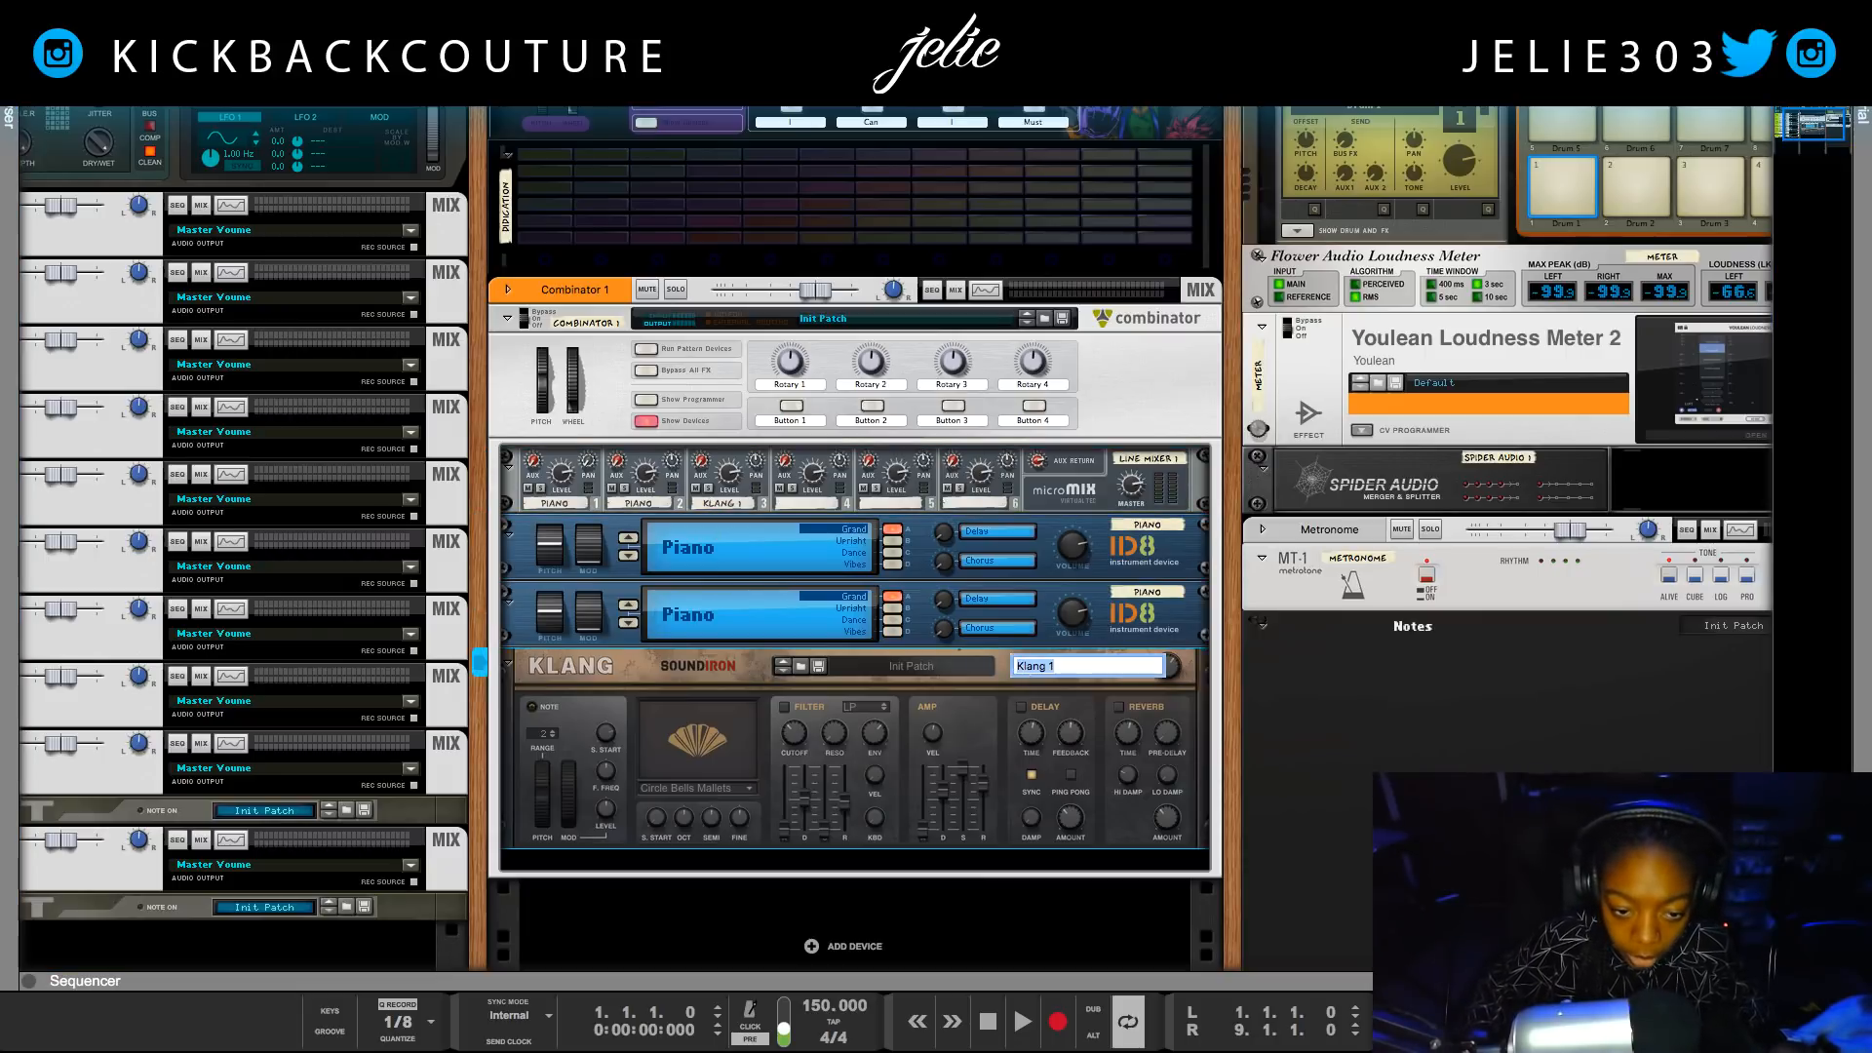
text(Music B)
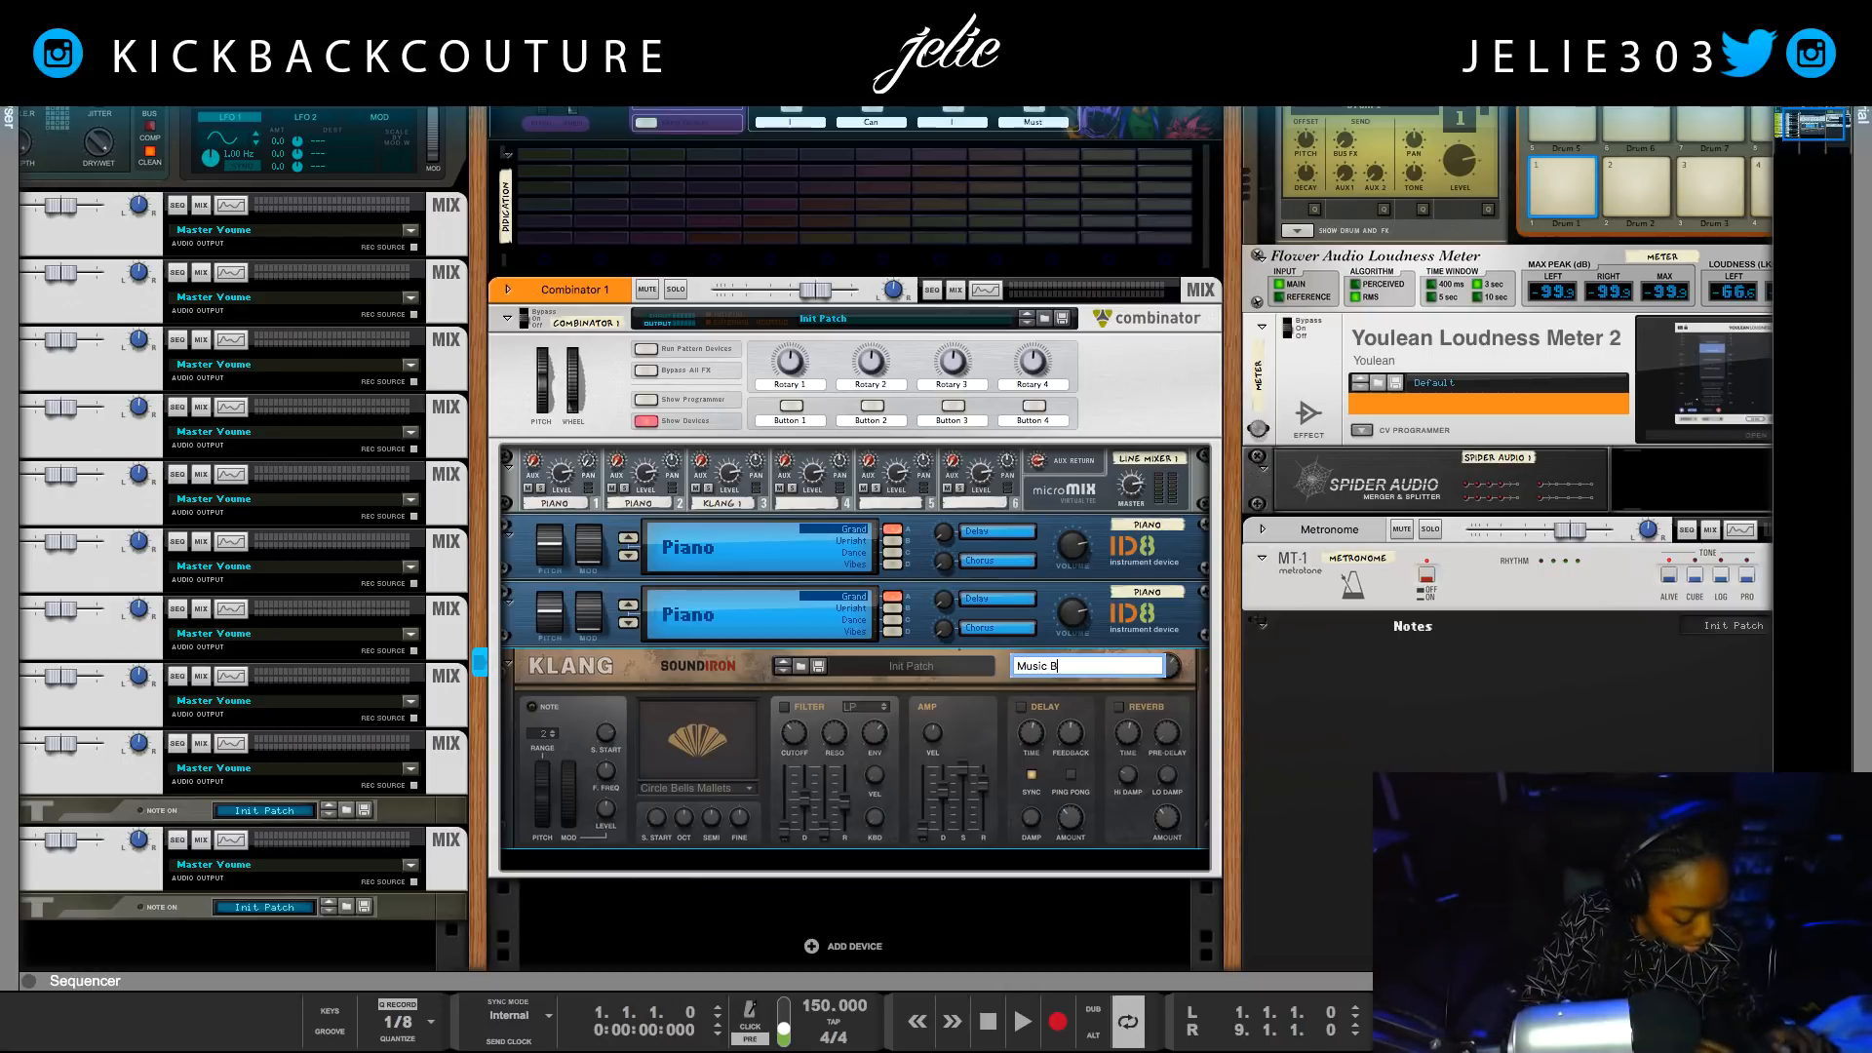
text(ox)
key(Return)
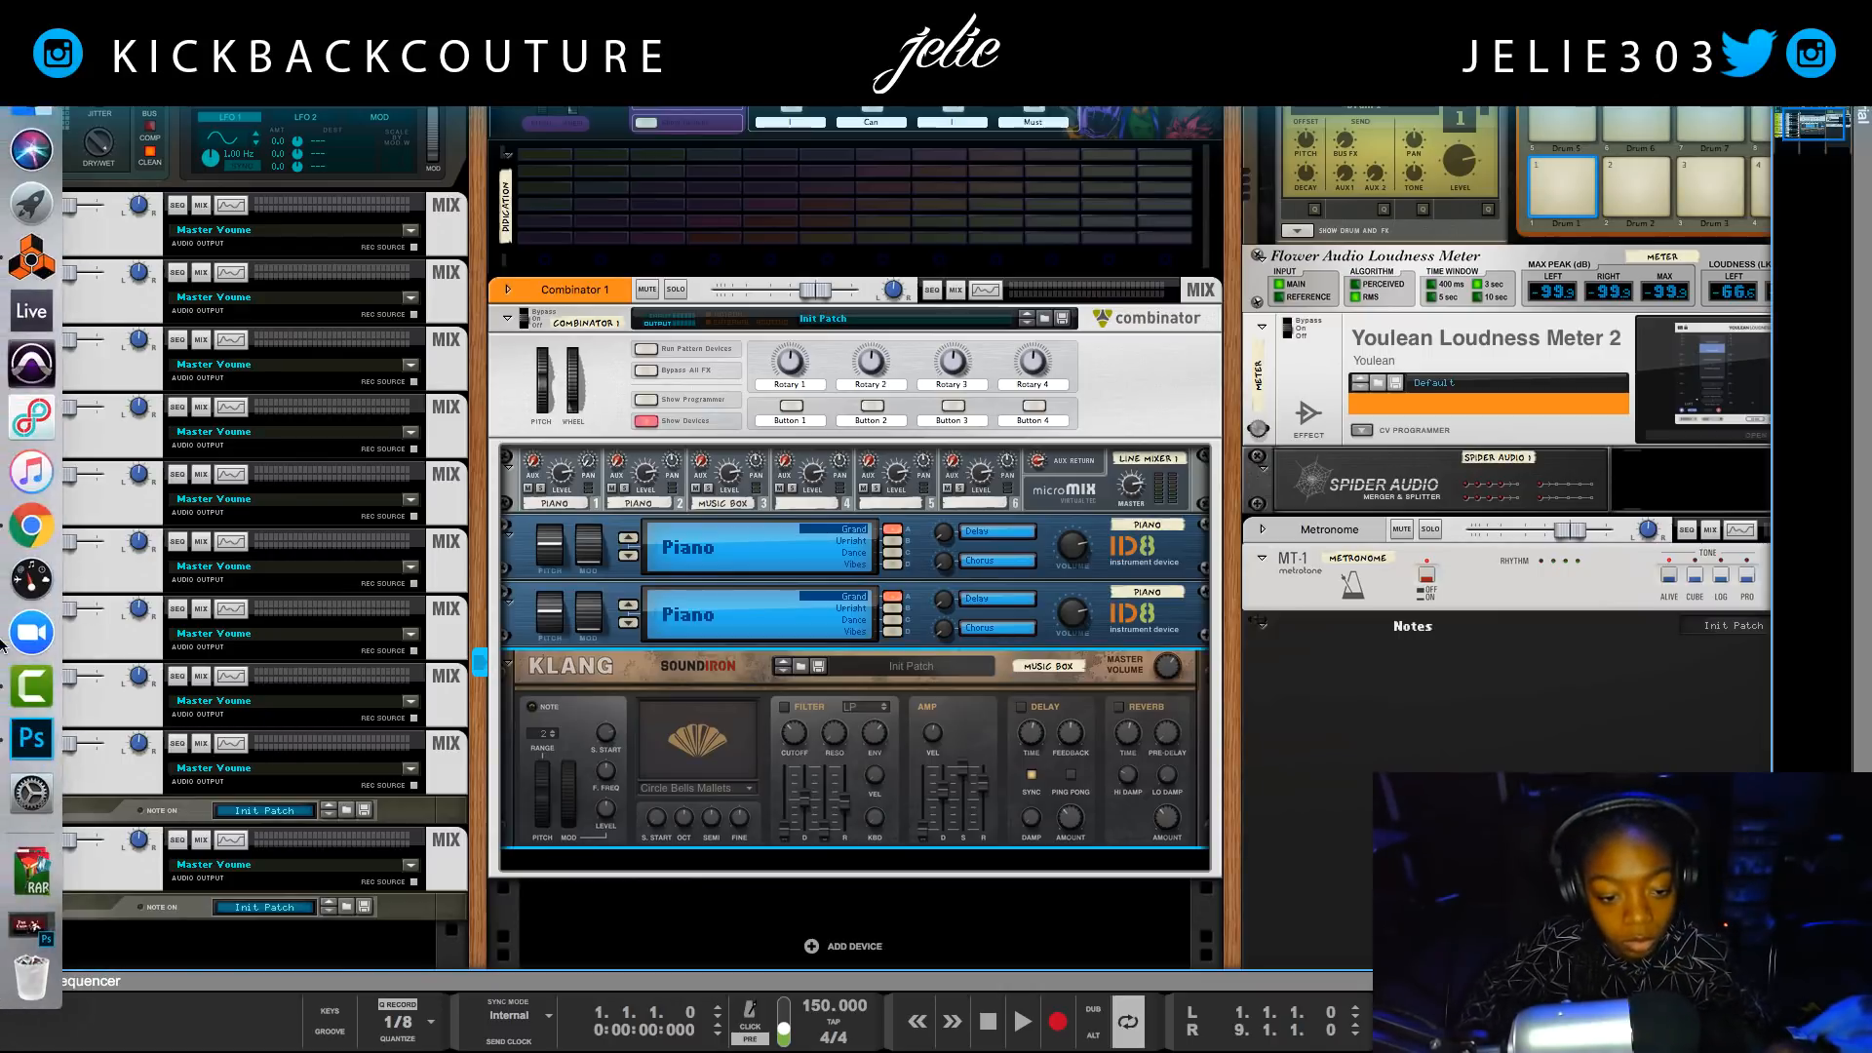
click(695, 794)
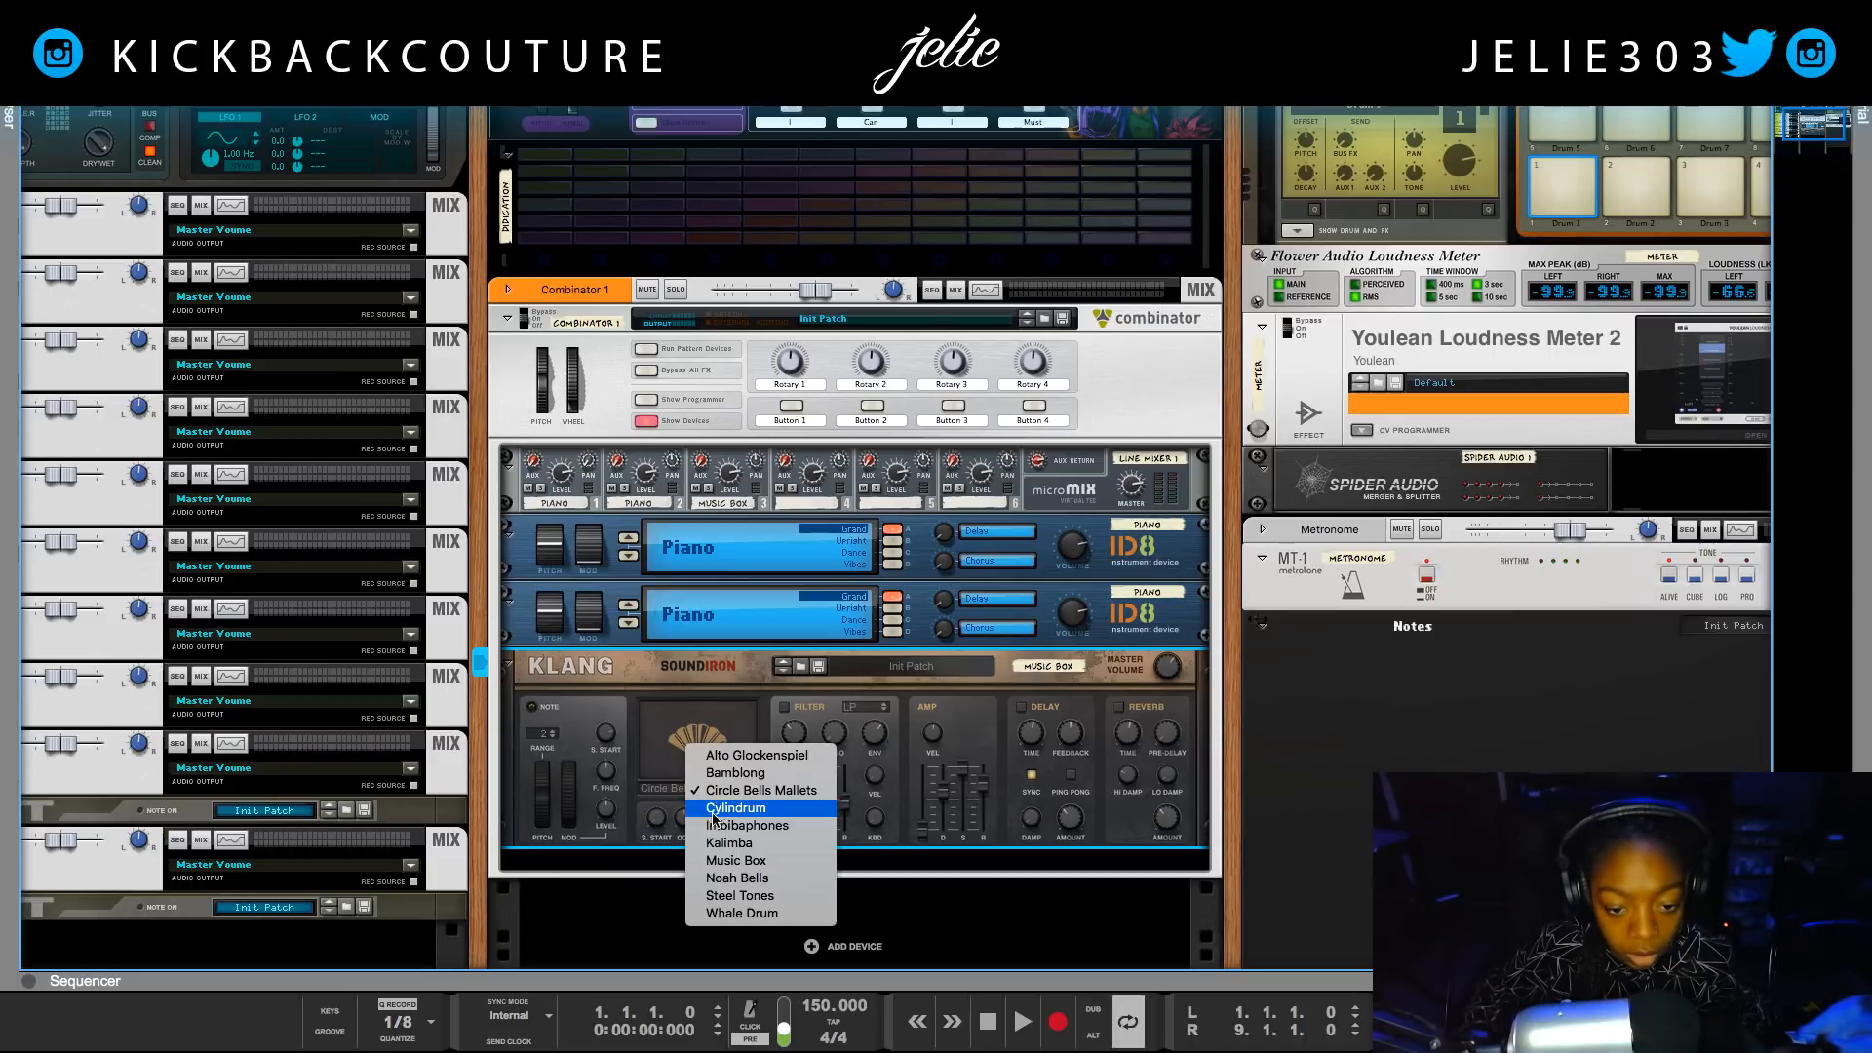
click(709, 854)
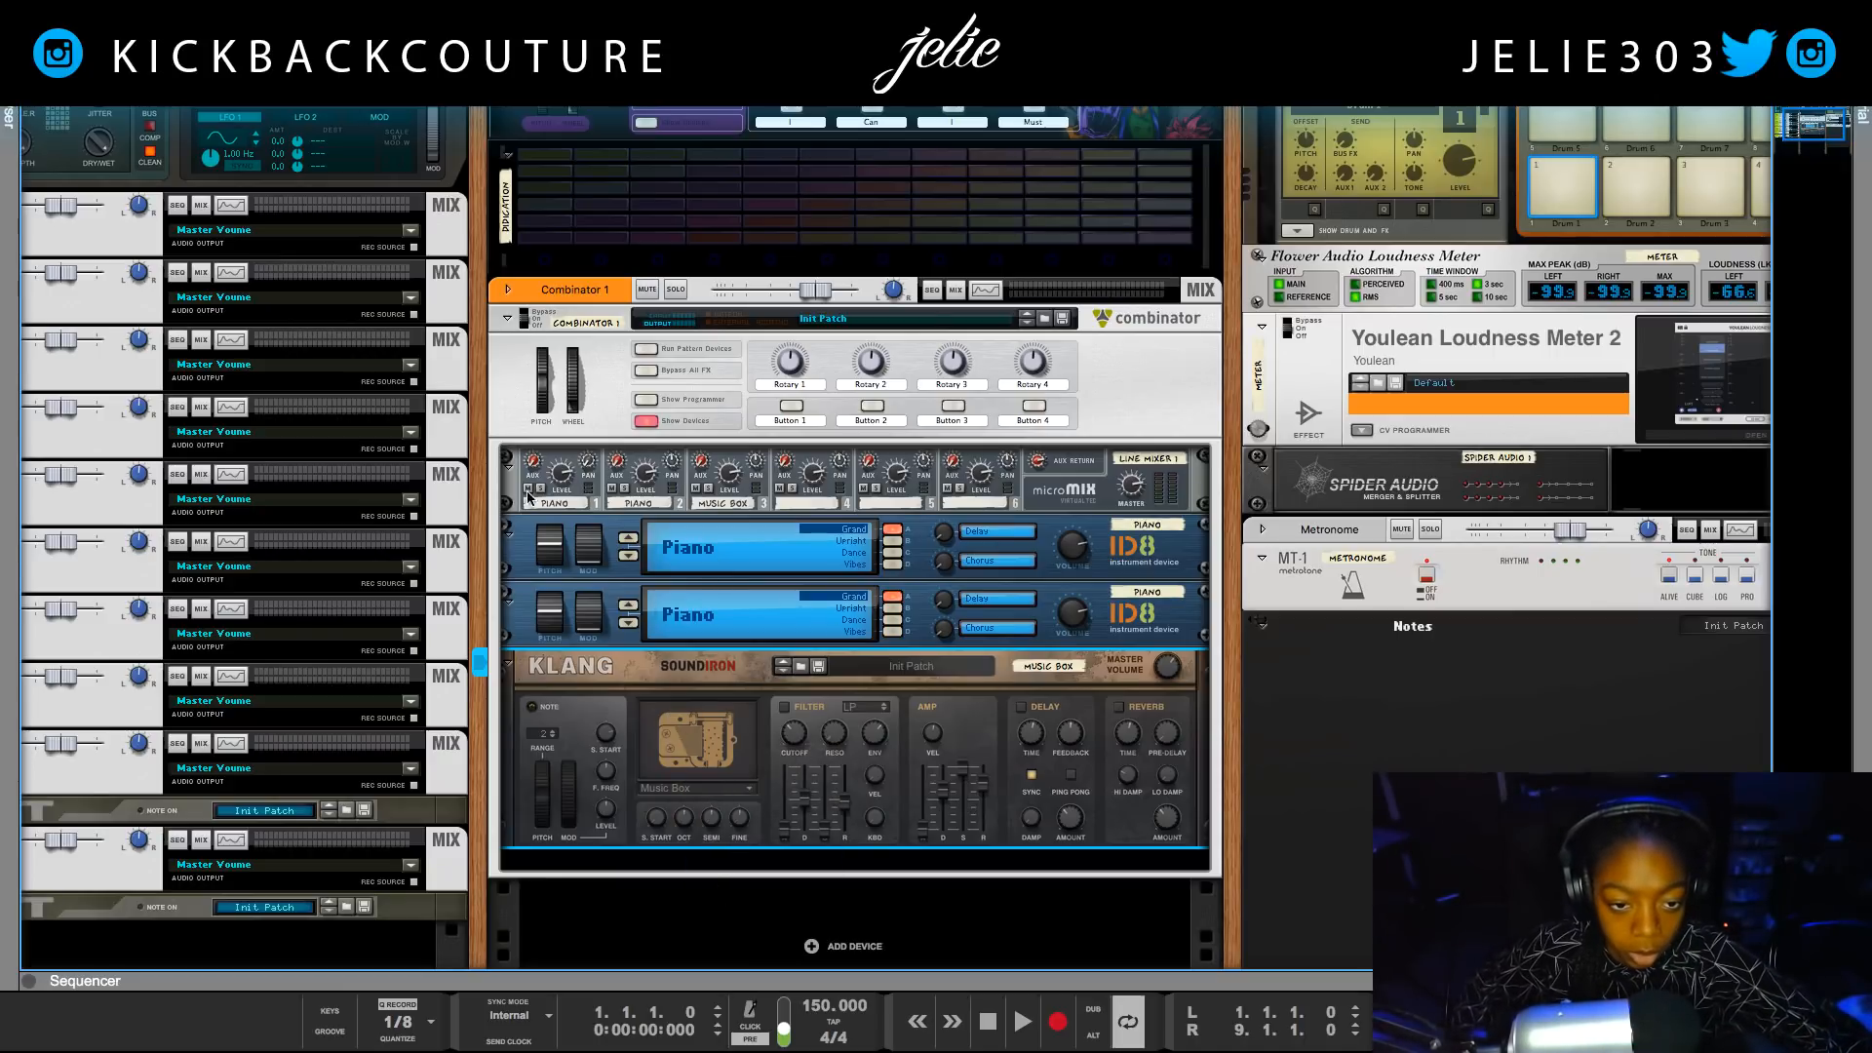
Pan Line Mixer channel 2 to 63 so the second ID8 plays fully on the right.
drag(671, 460, 723, 322)
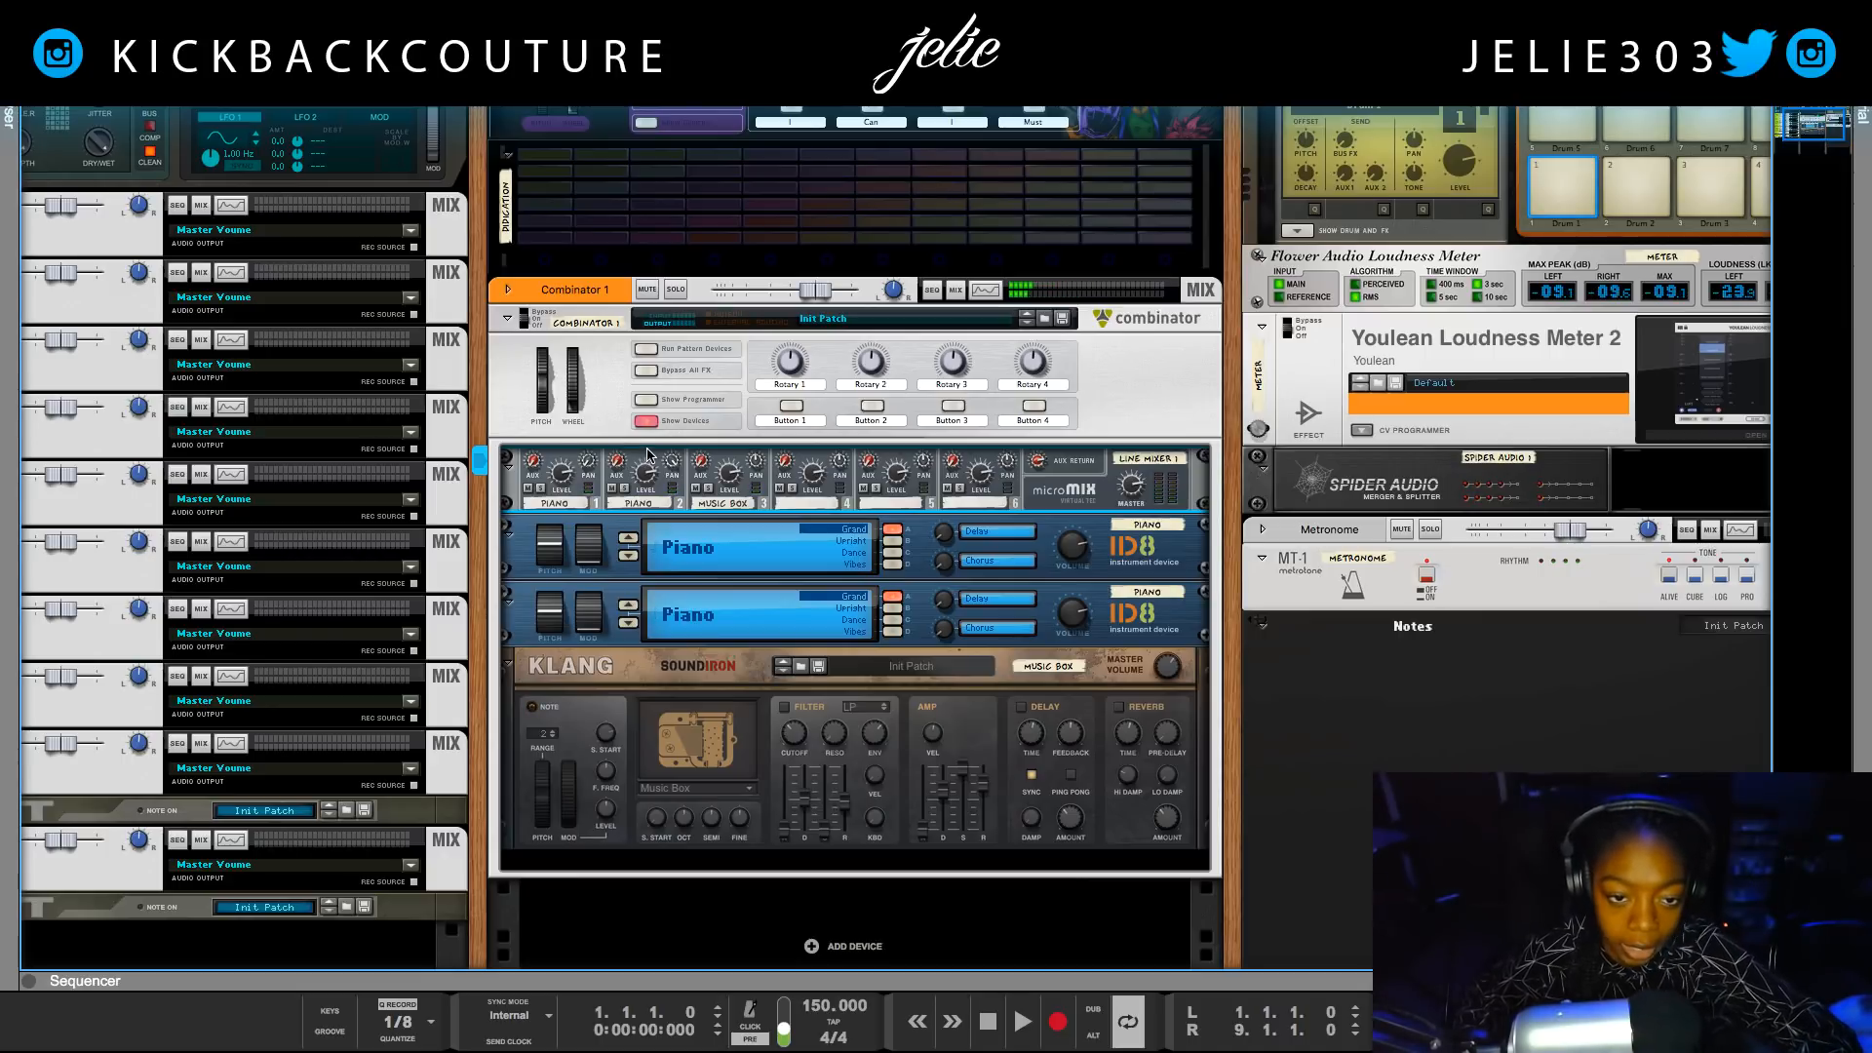
scroll(599, 612, up, 2)
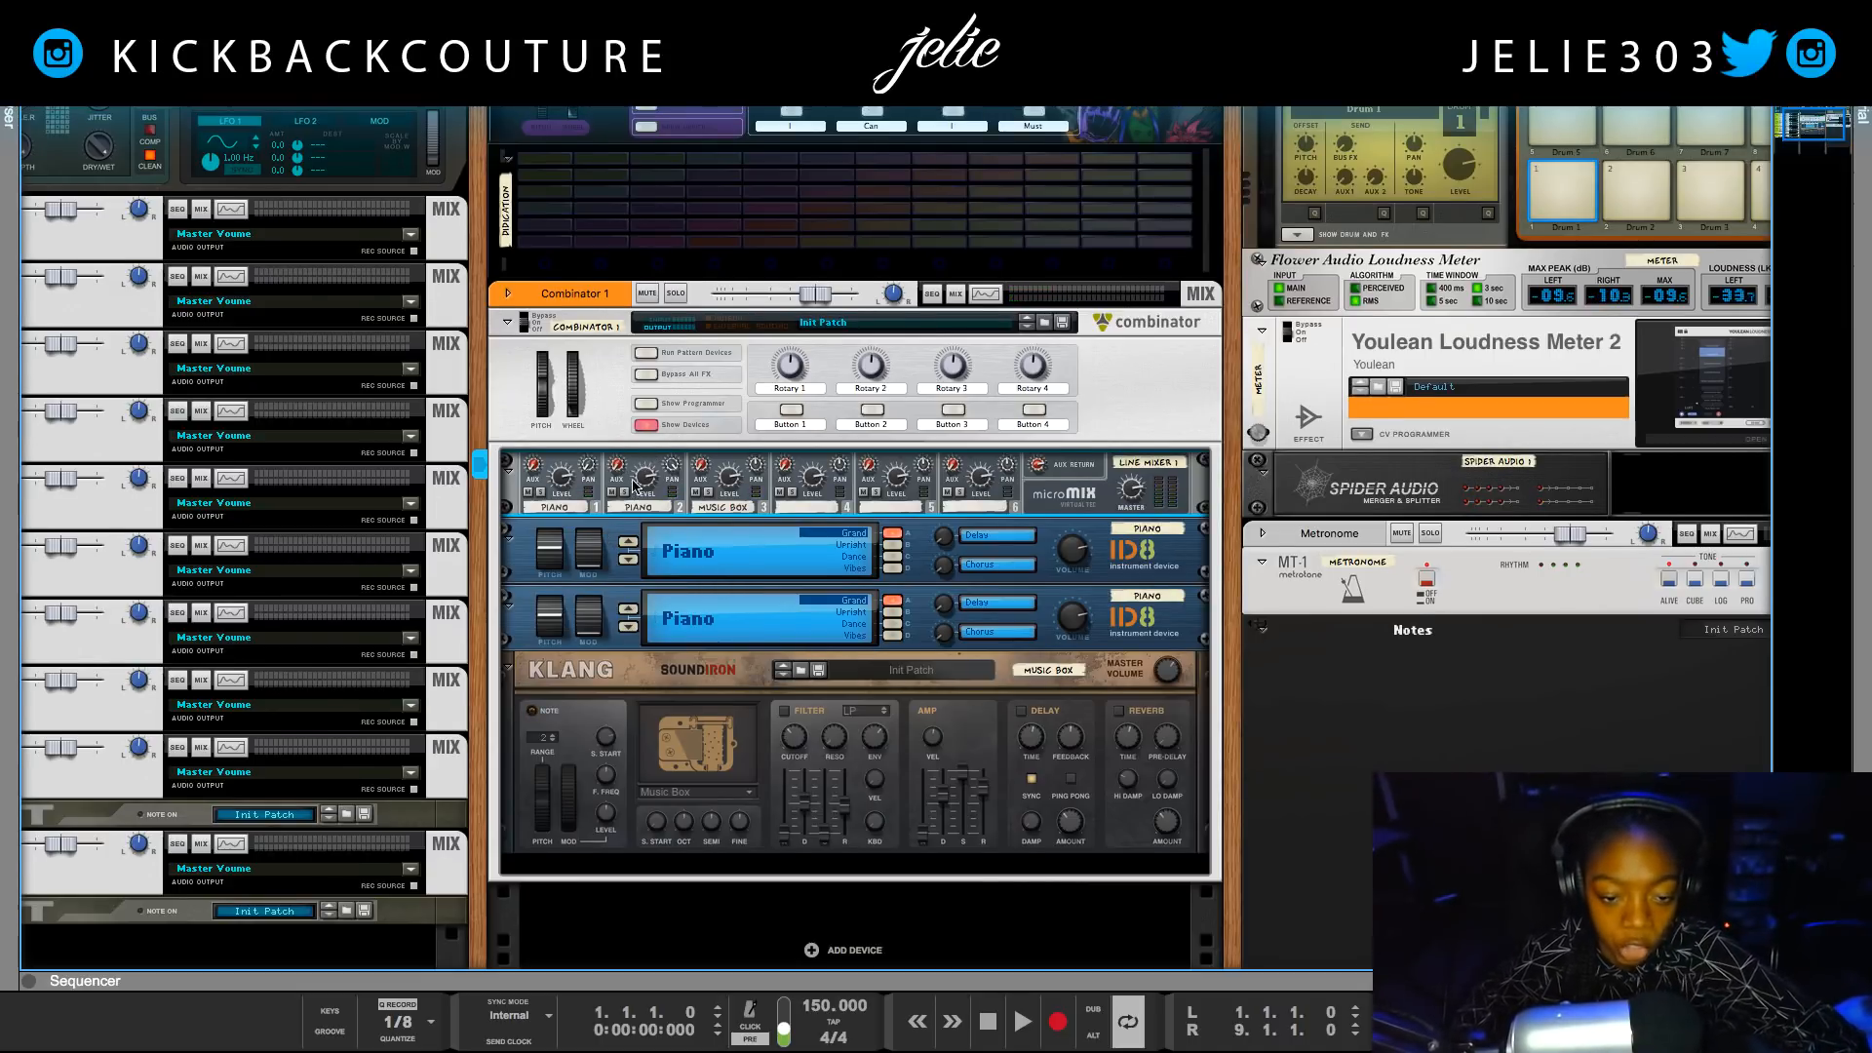
click(600, 612)
click(606, 682)
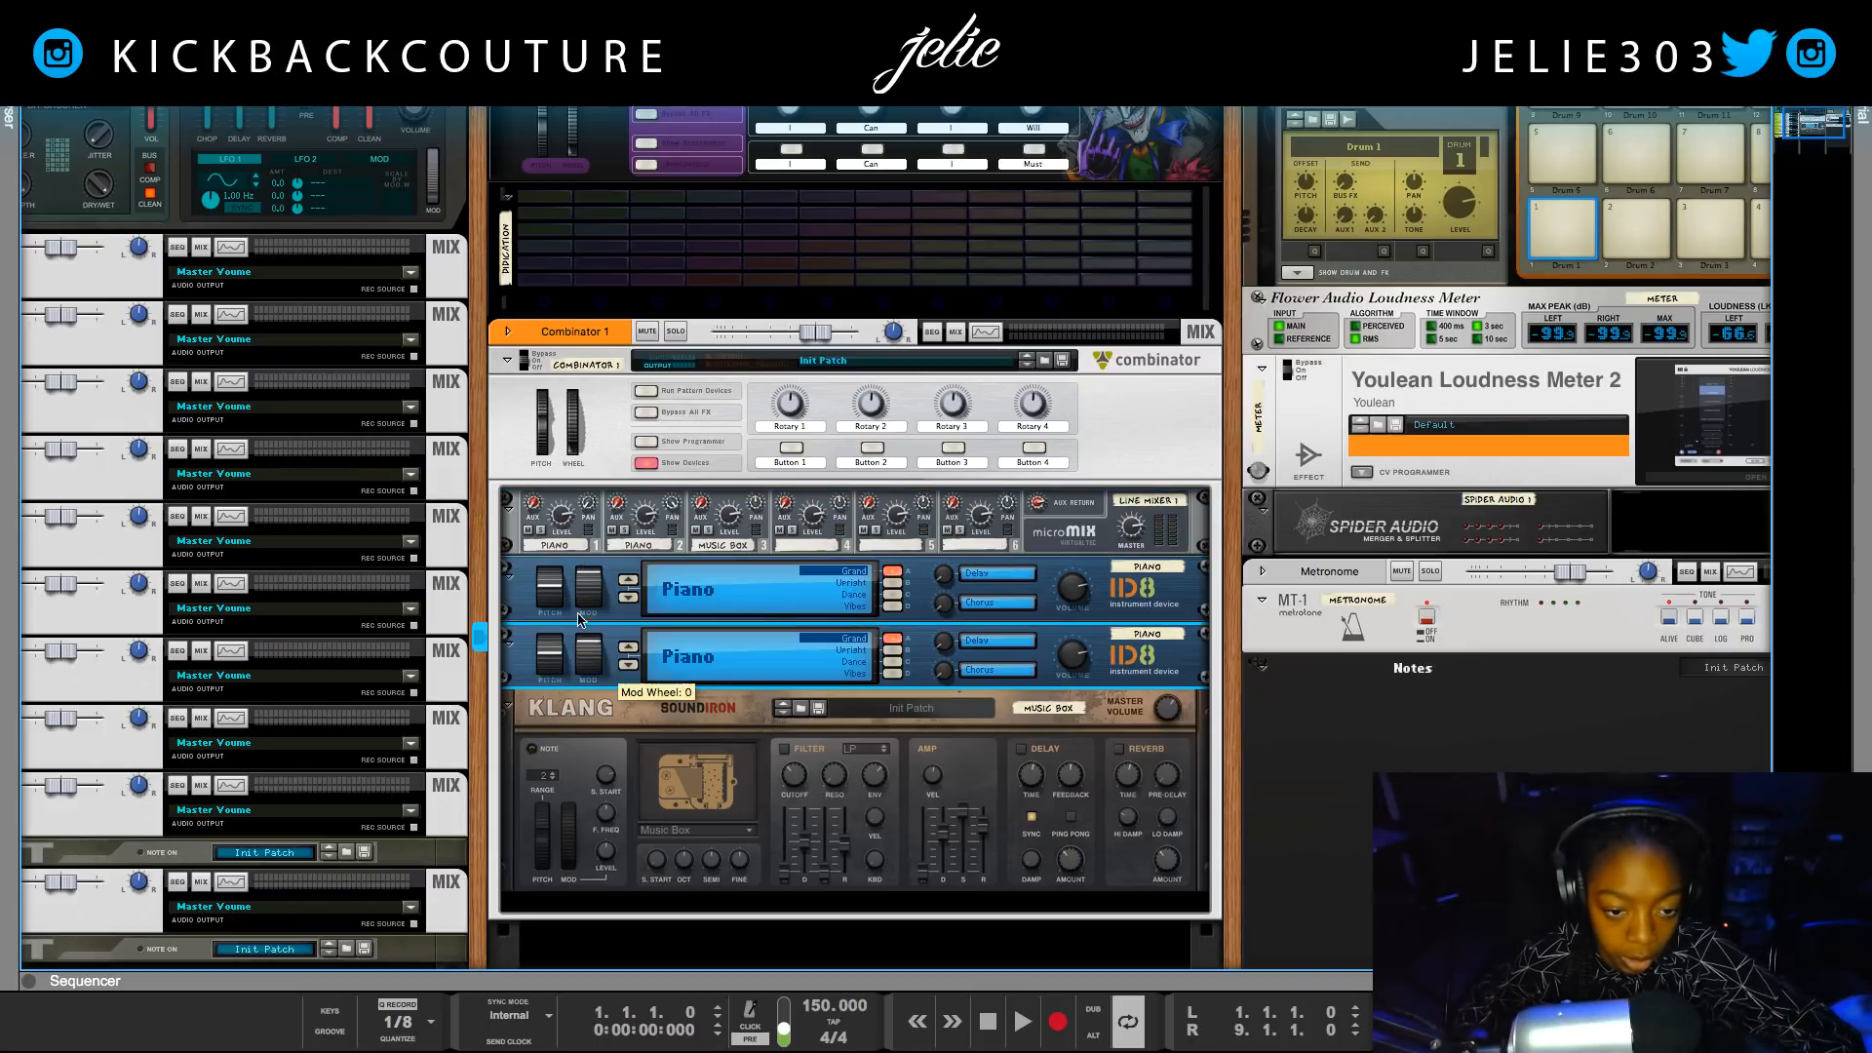
click(597, 577)
scroll(846, 747, up, 1)
scroll(847, 746, up, 1)
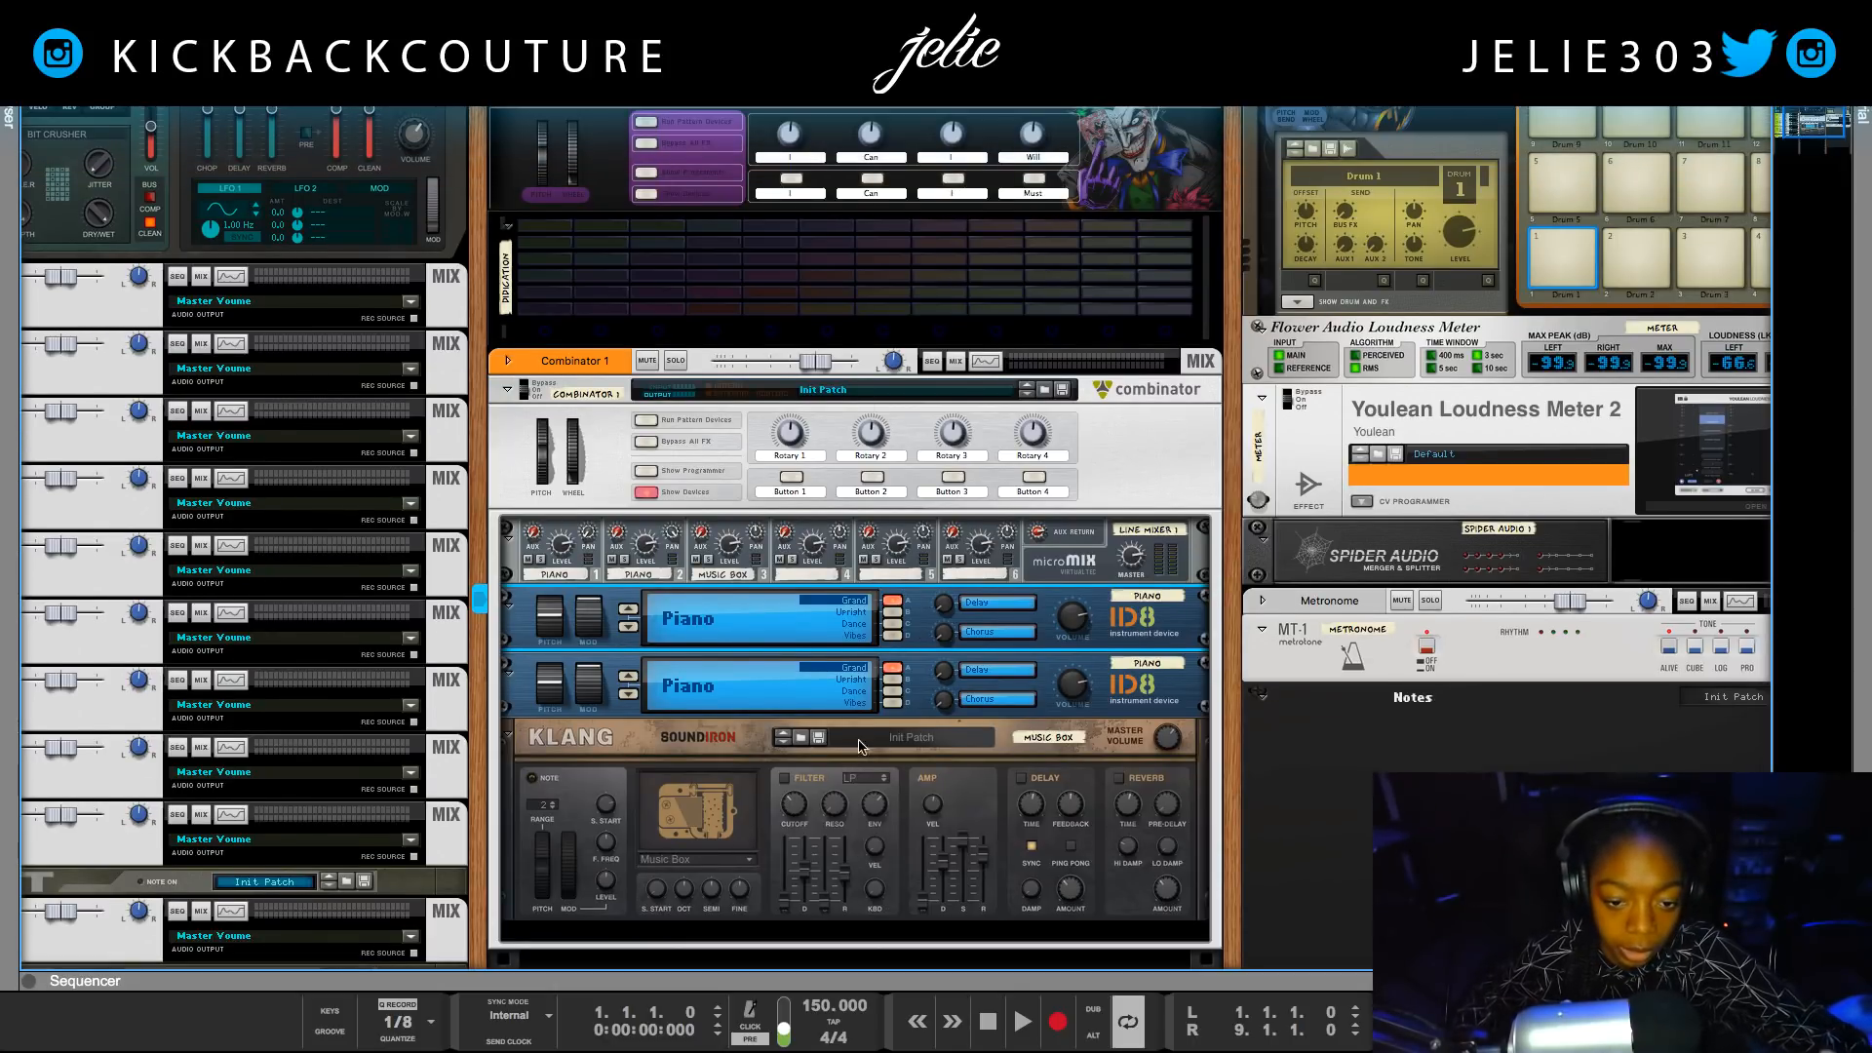
Show the Combinator's Programmer and review the Line Mixer, both Piano and Music Box entries in its device list.
click(645, 471)
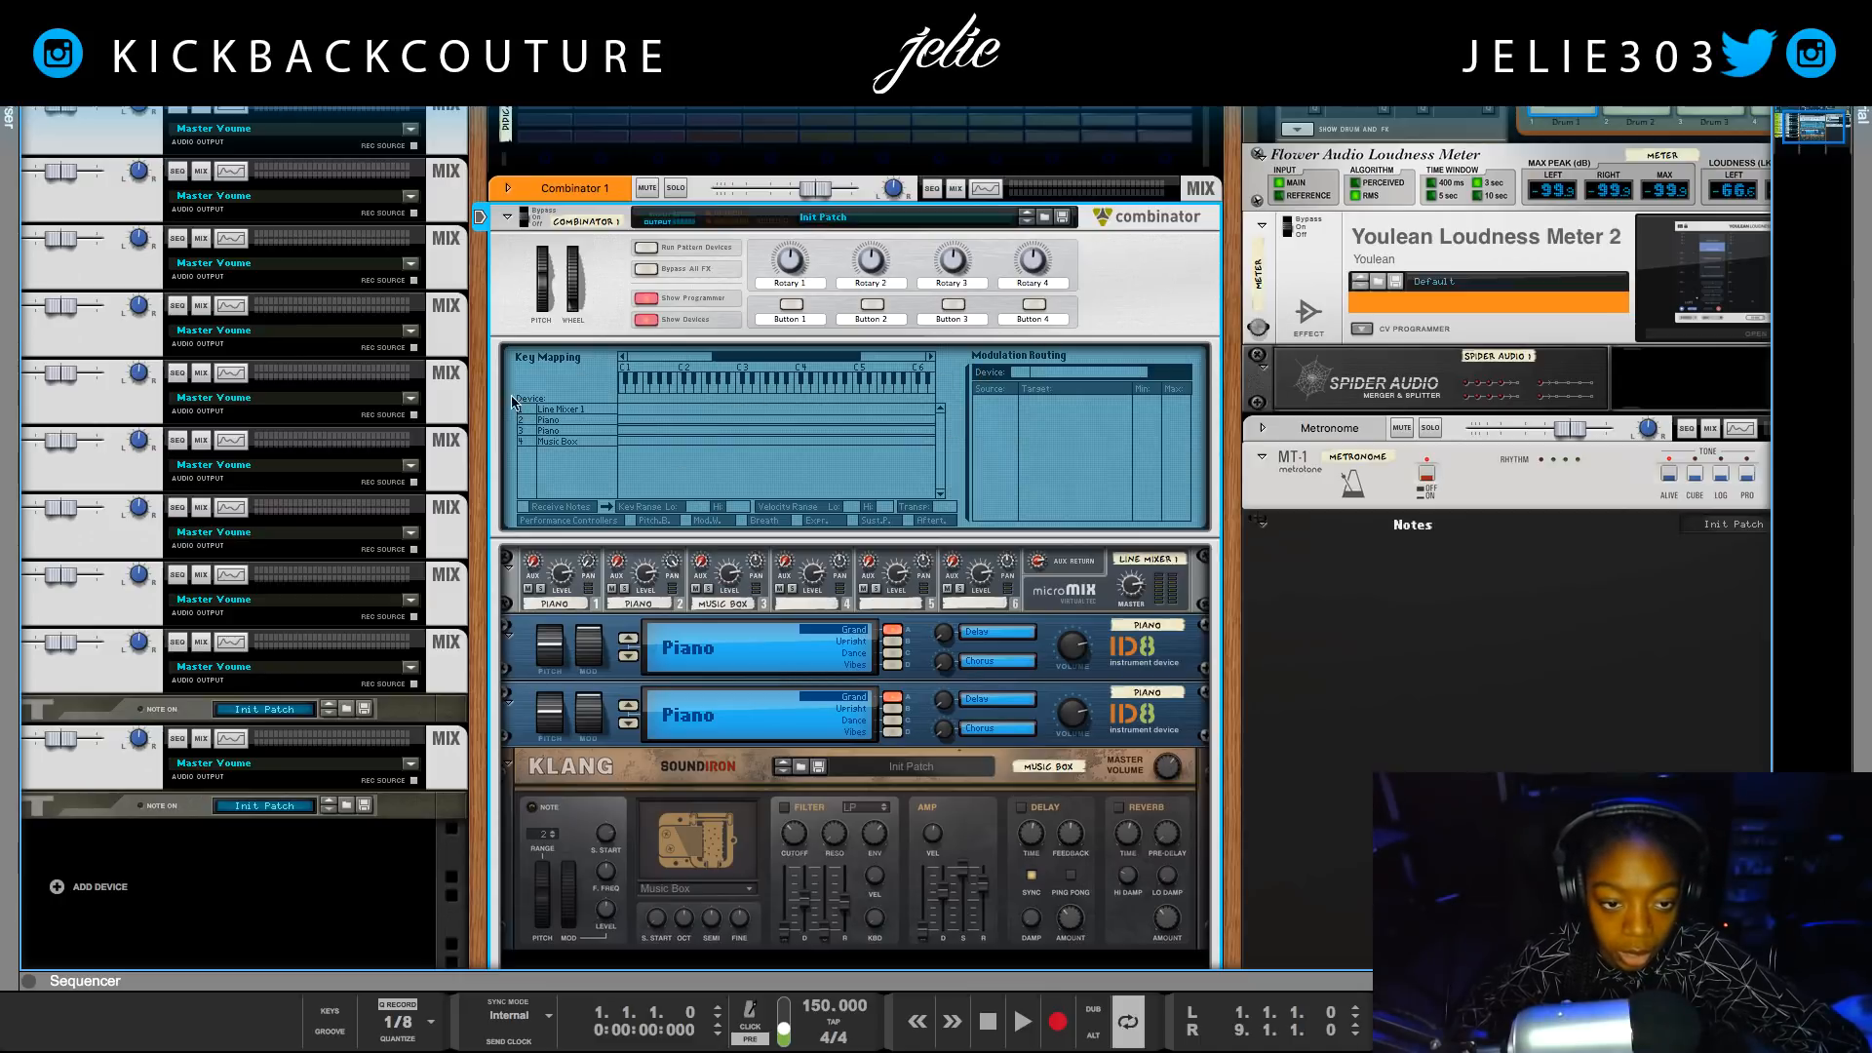
click(548, 421)
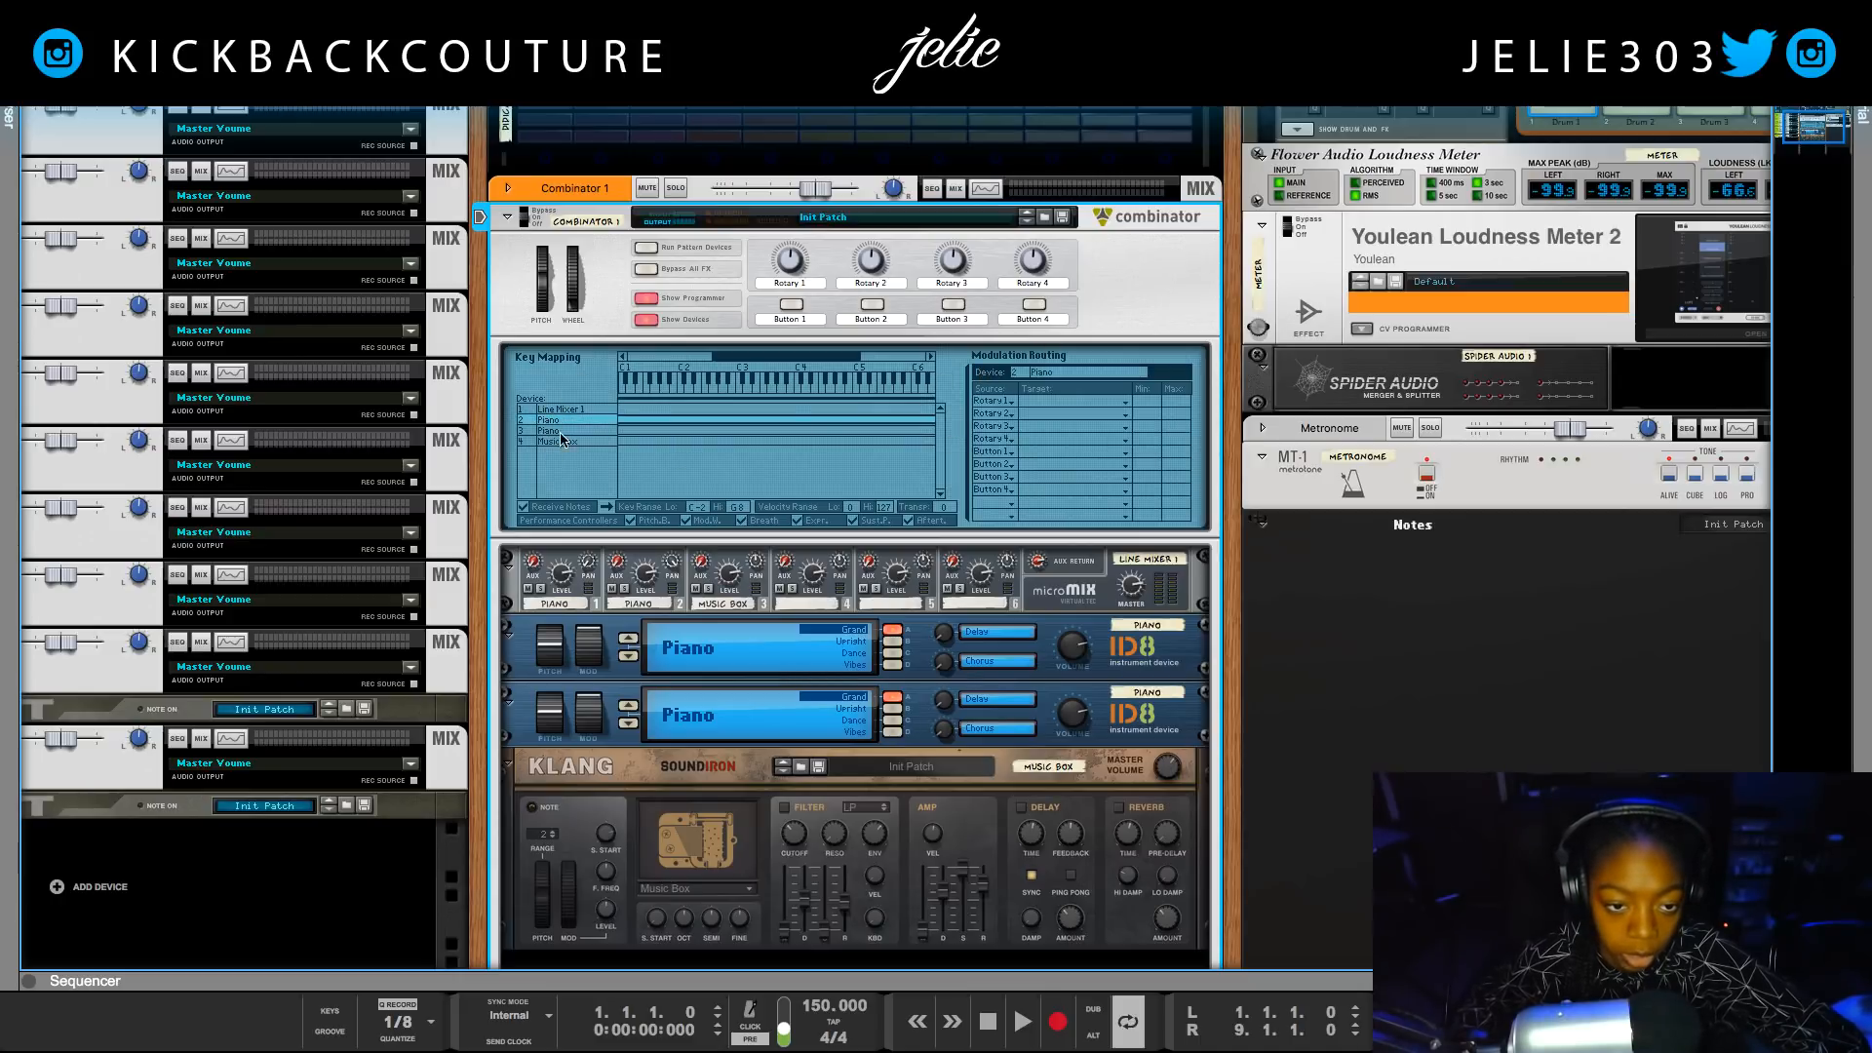
click(567, 443)
click(568, 432)
click(554, 409)
click(559, 420)
click(549, 443)
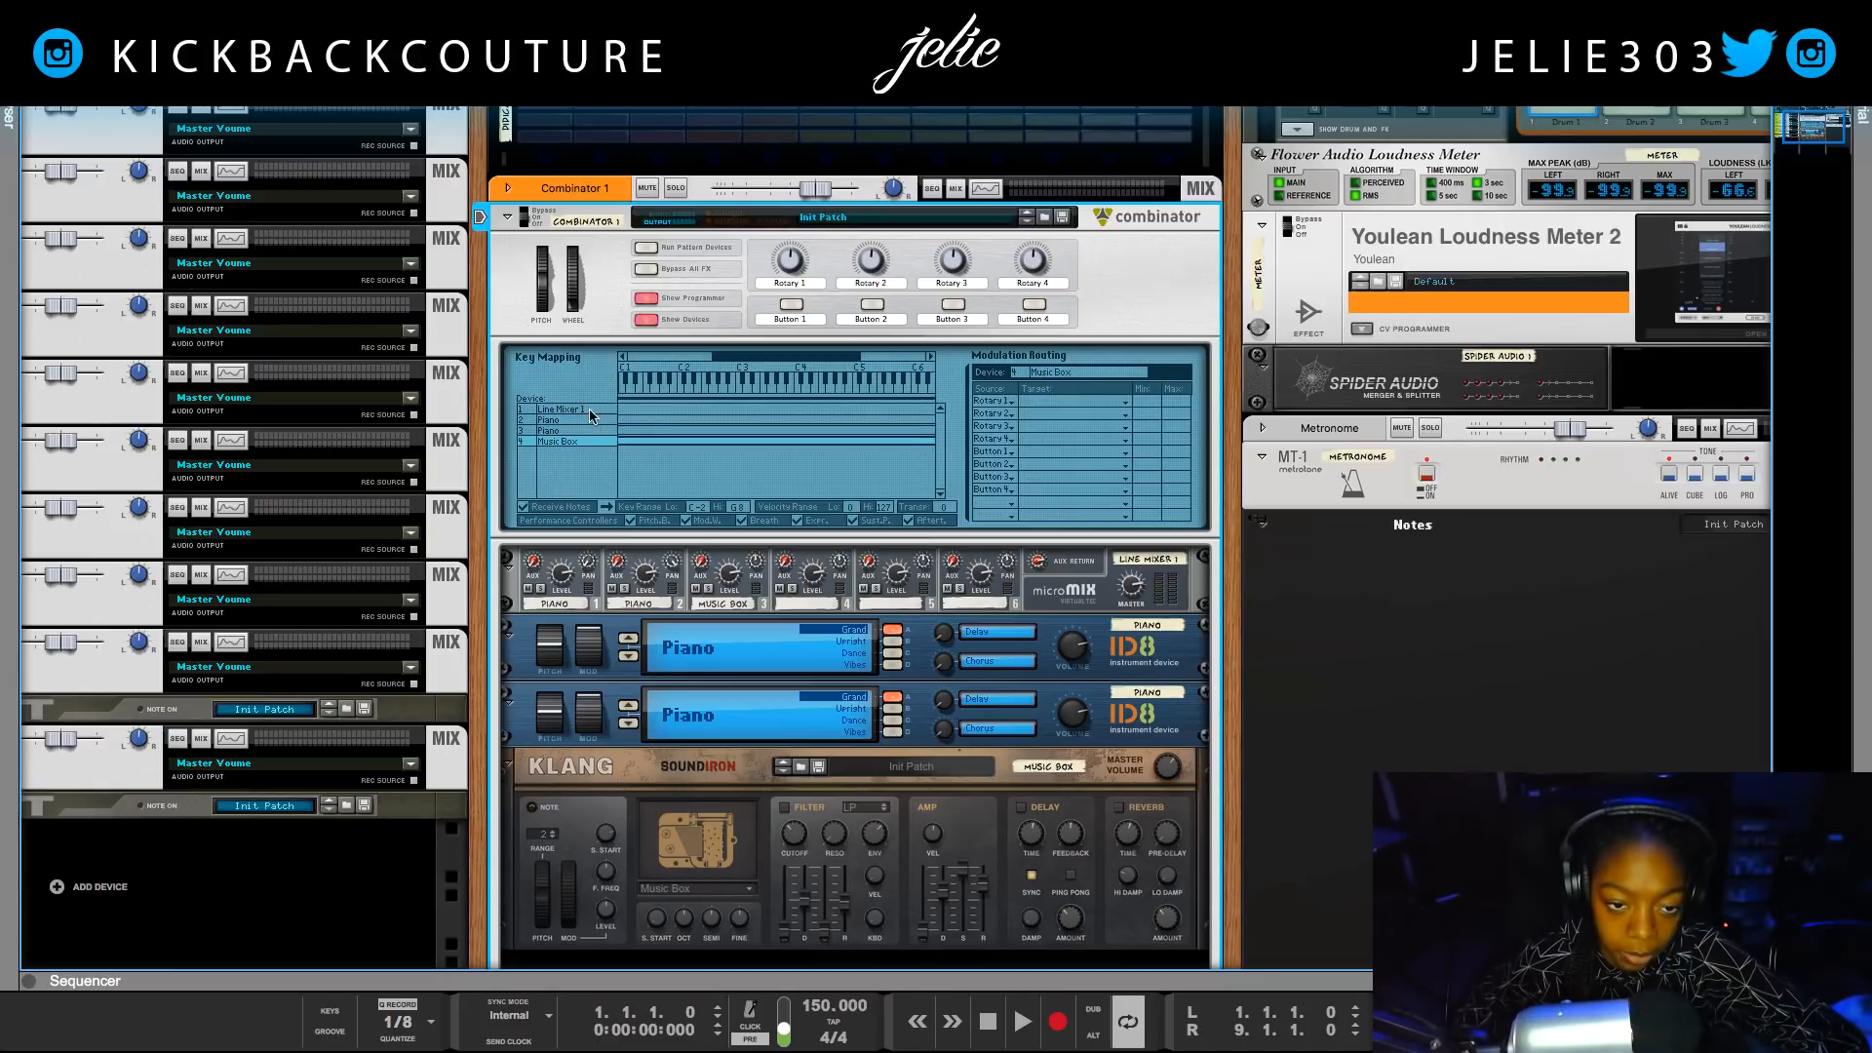
scroll(581, 413, up, 1)
click(574, 465)
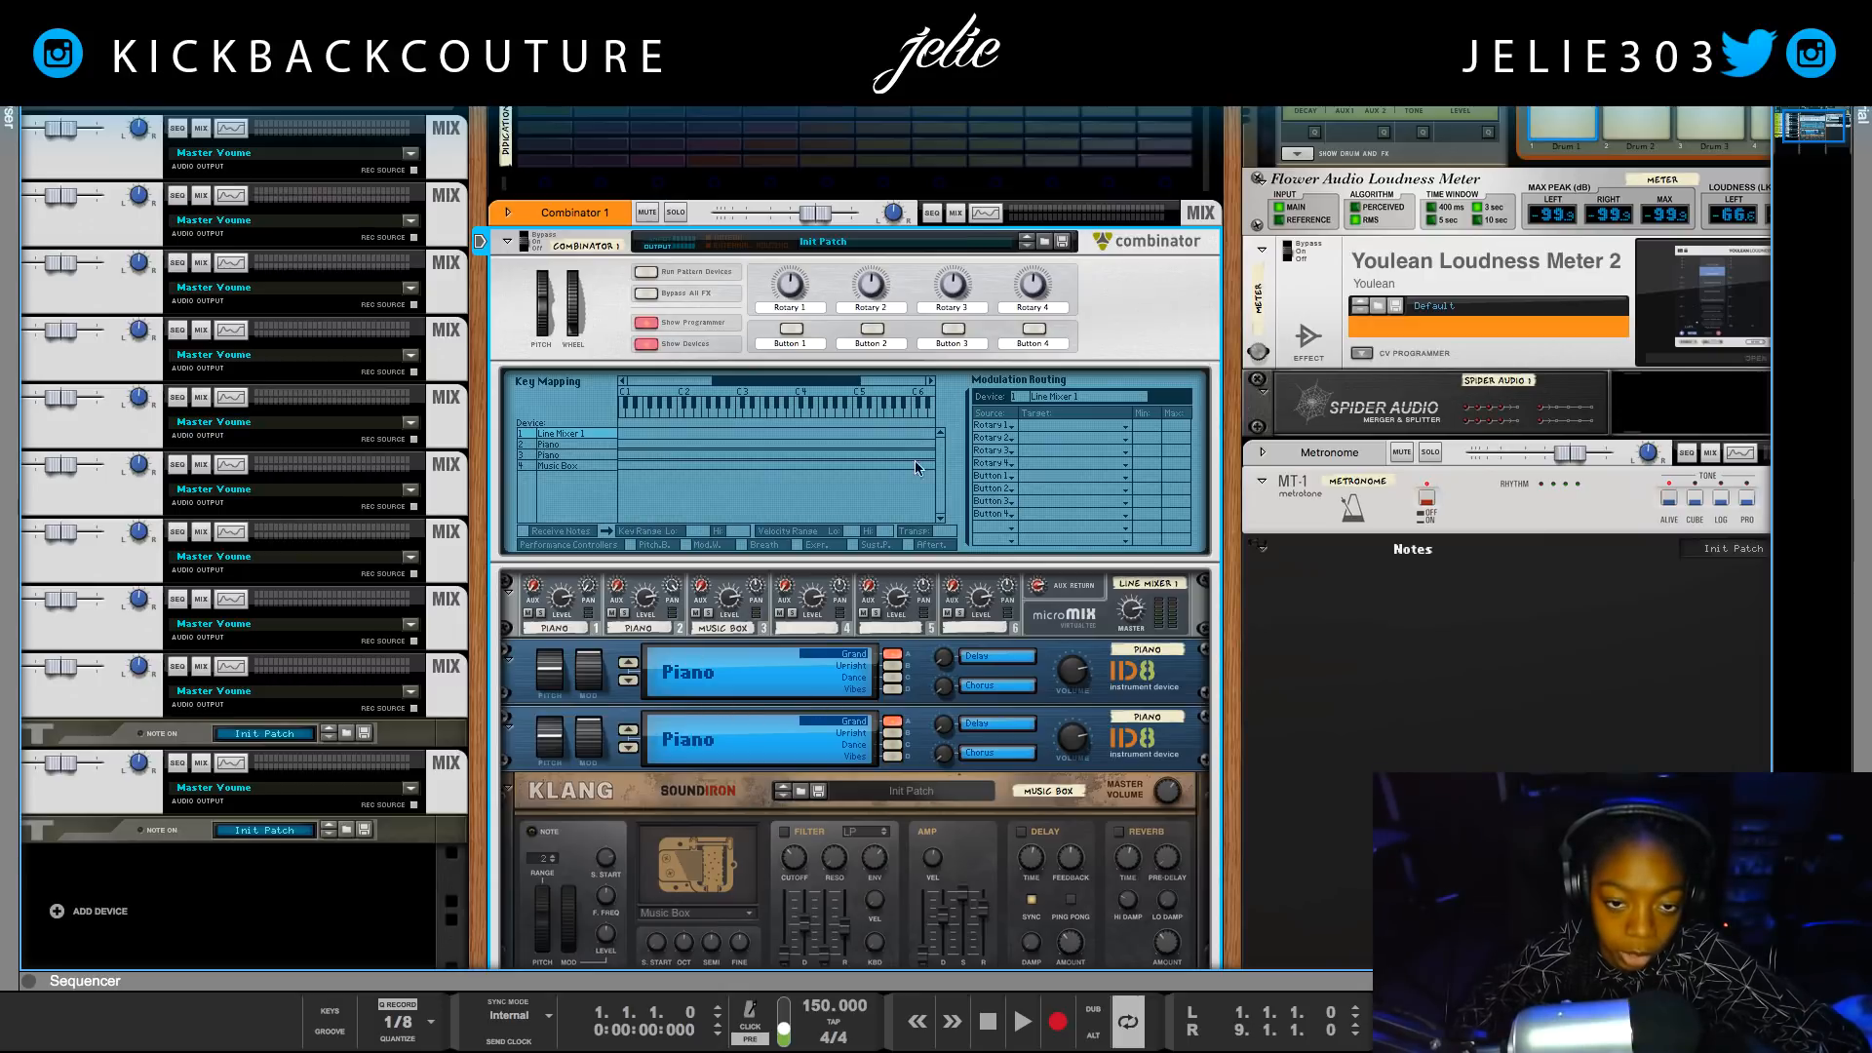
scroll(760, 465, up, 2)
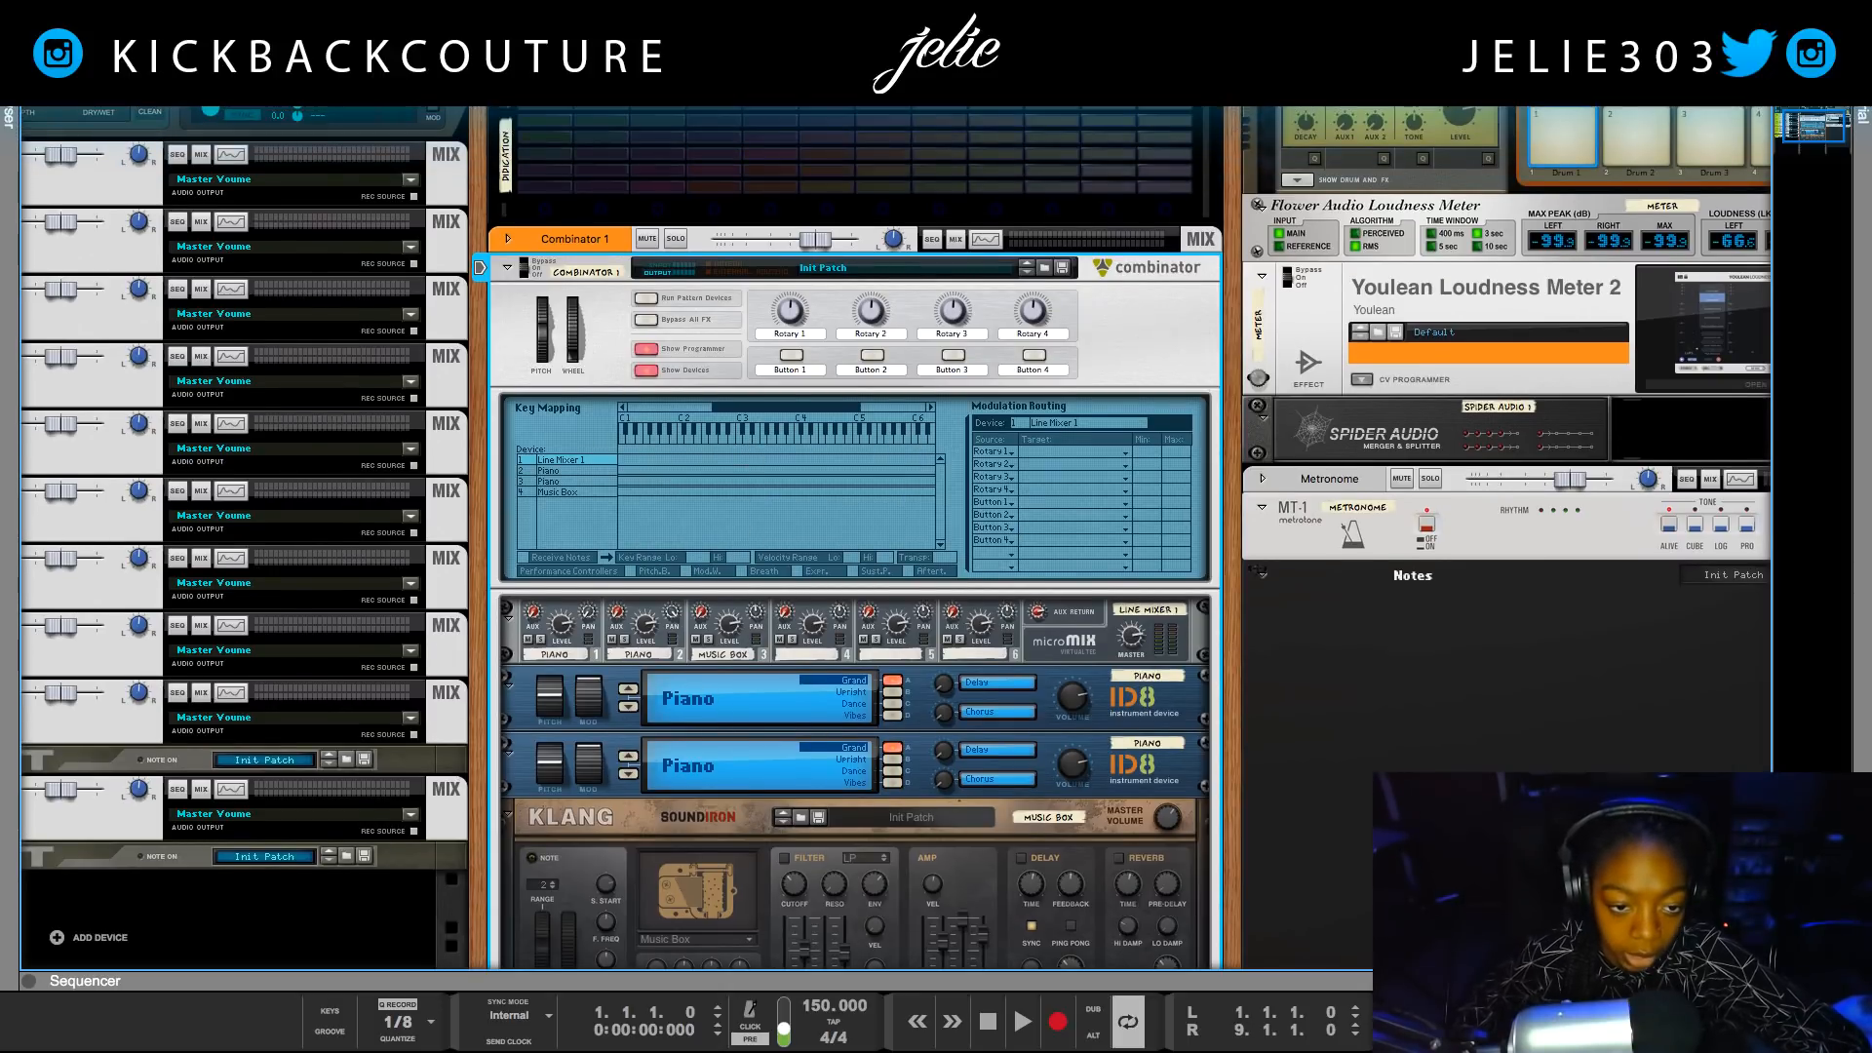
Solo Line Mixer channel 1 and raise the first Piano's transpose value in the Combinator's Key Mapping.
click(561, 472)
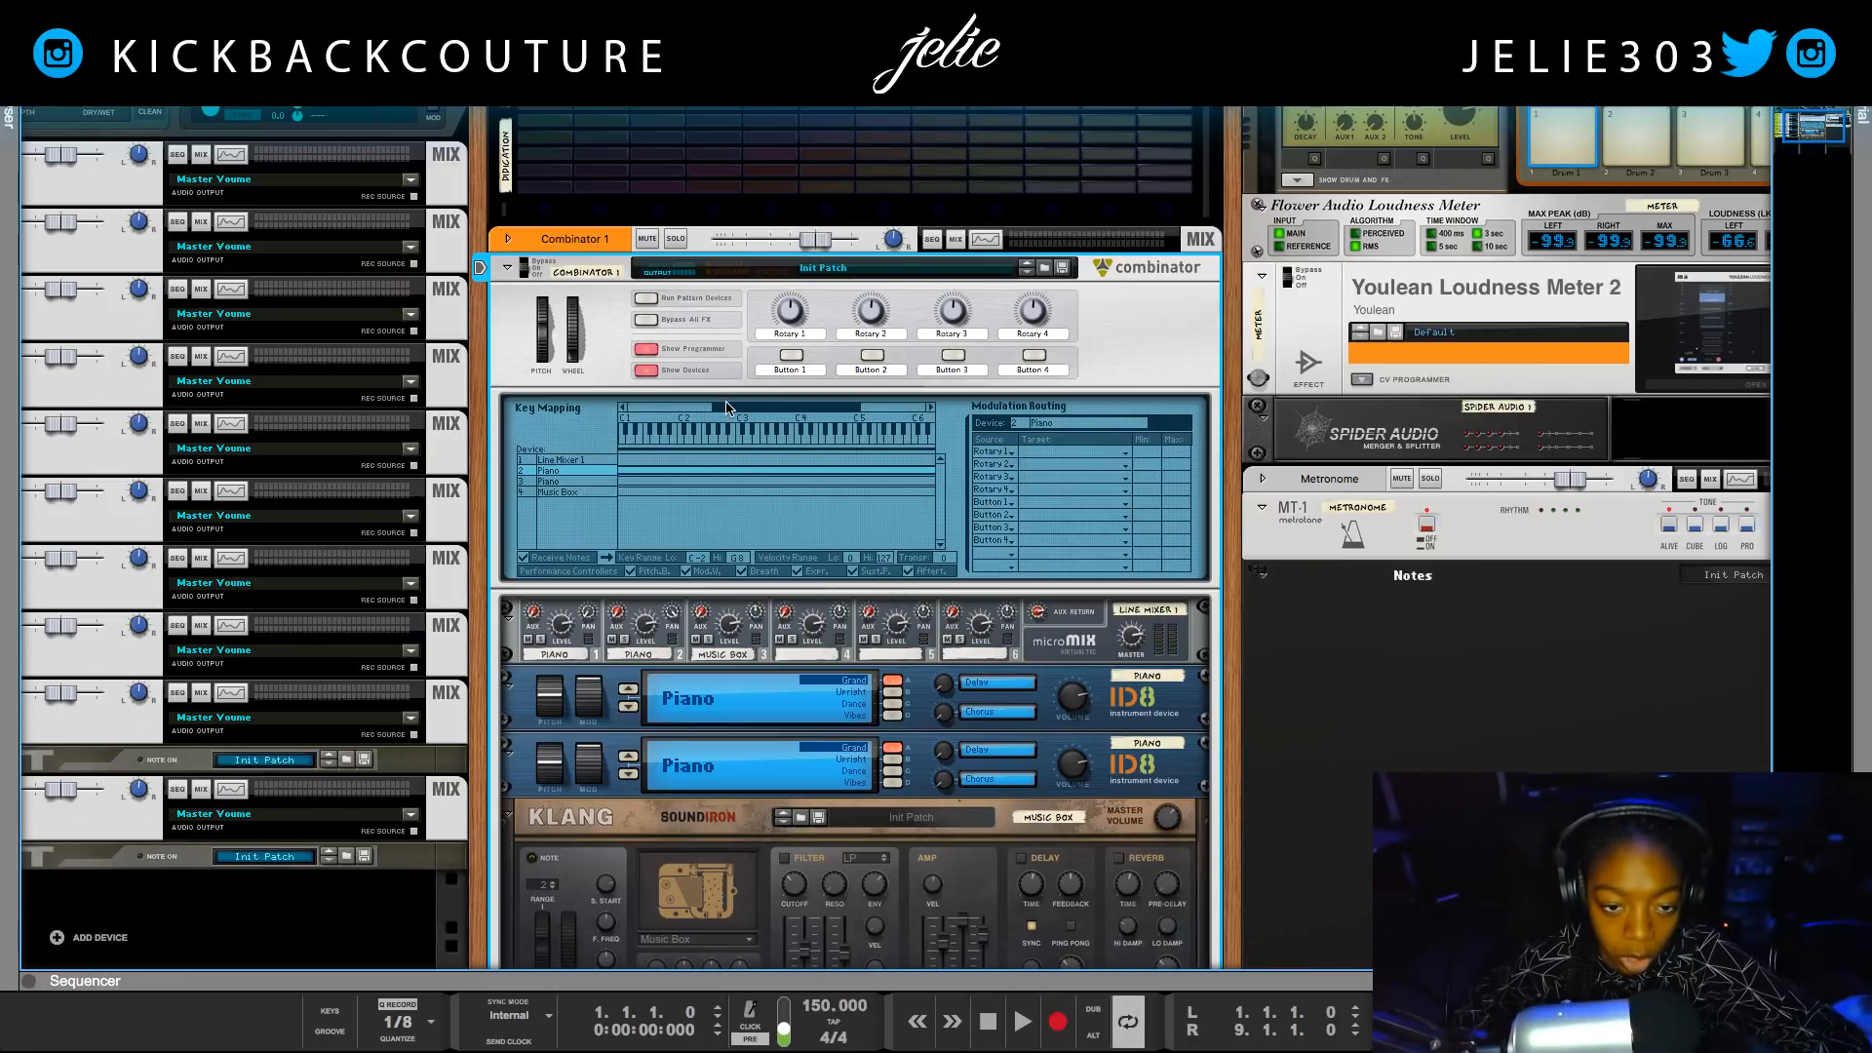
drag(716, 411, 739, 507)
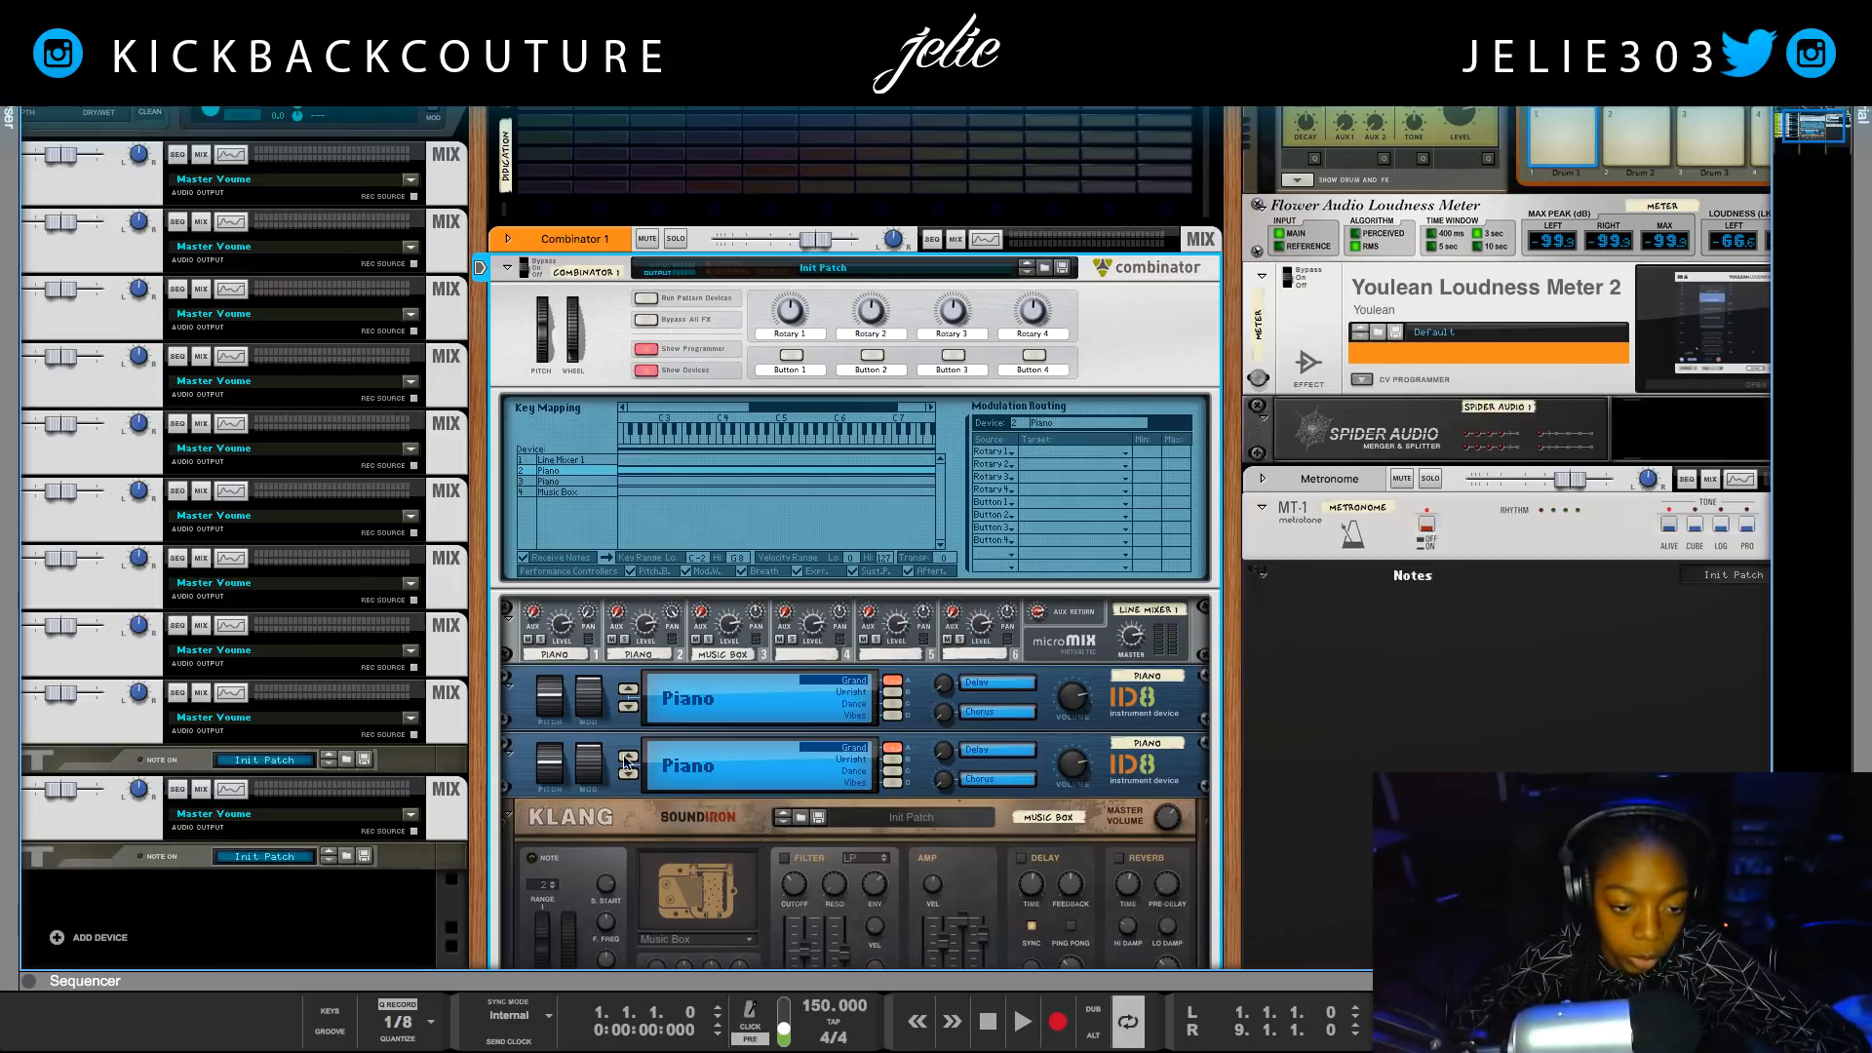
click(543, 644)
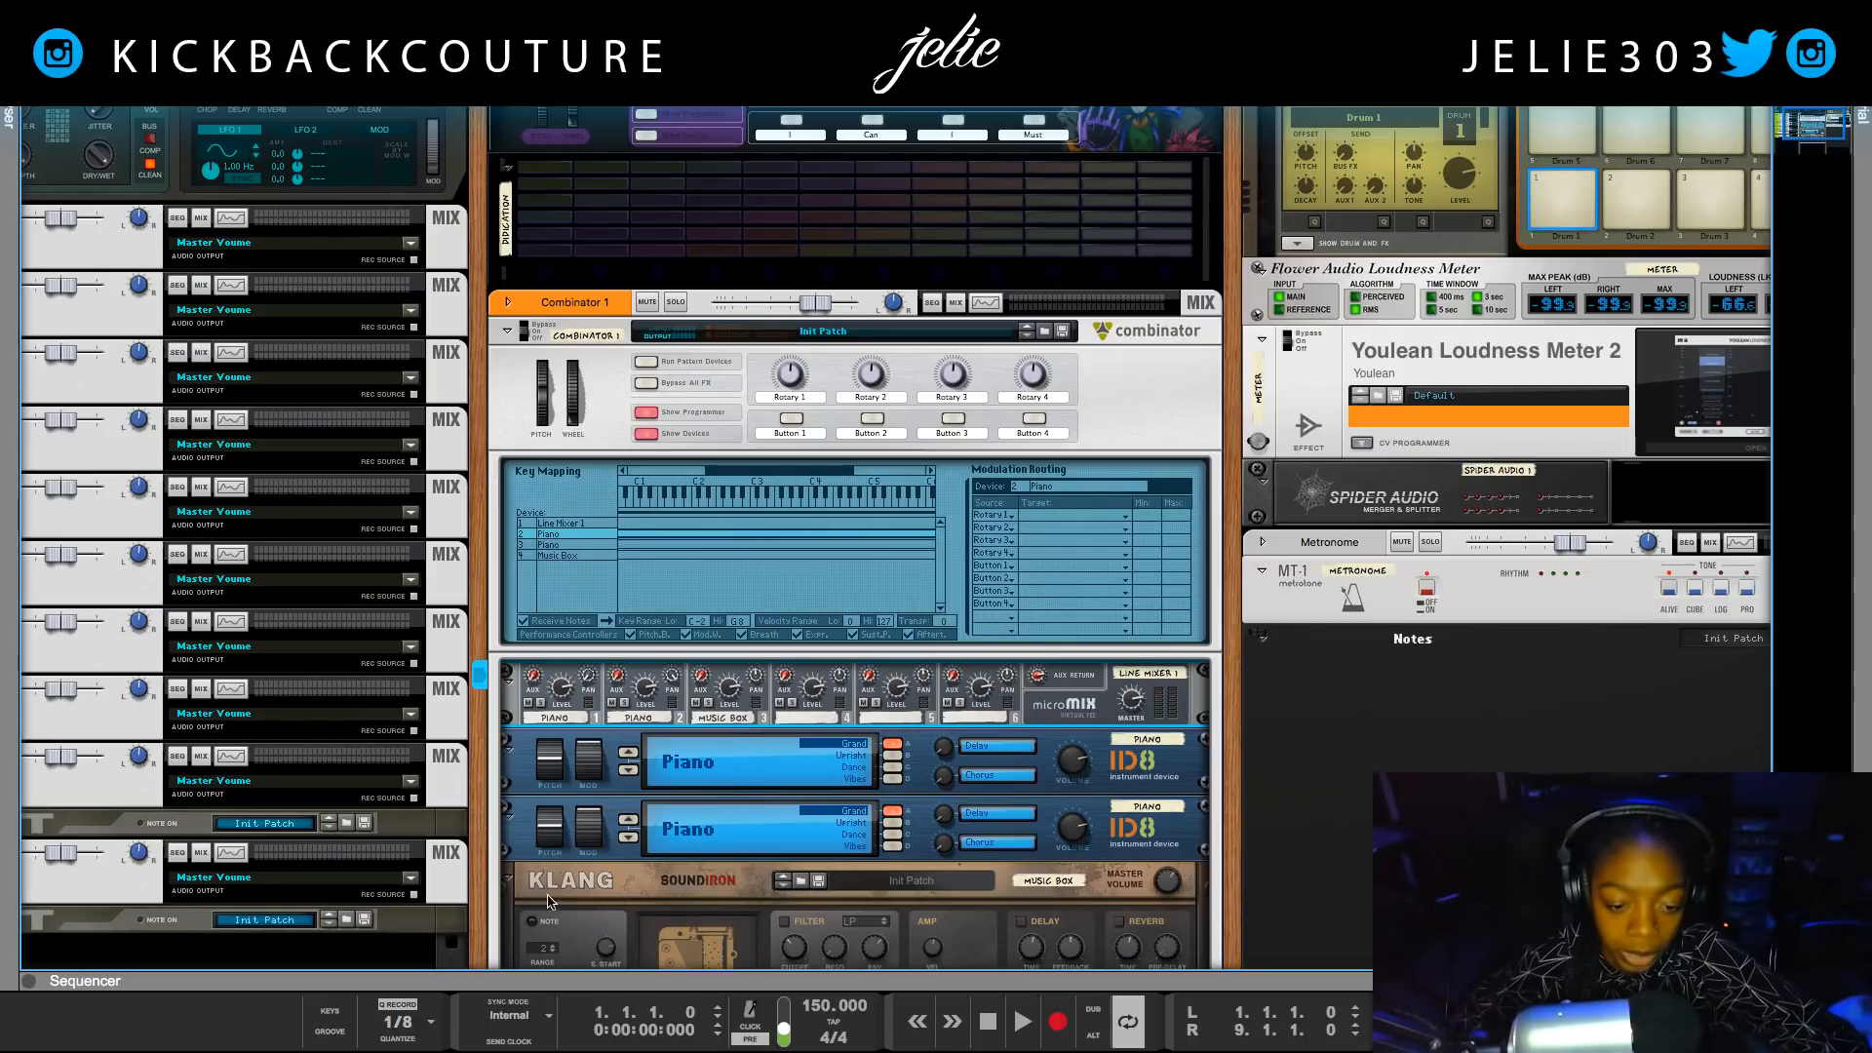
scroll(490, 846, down, 1)
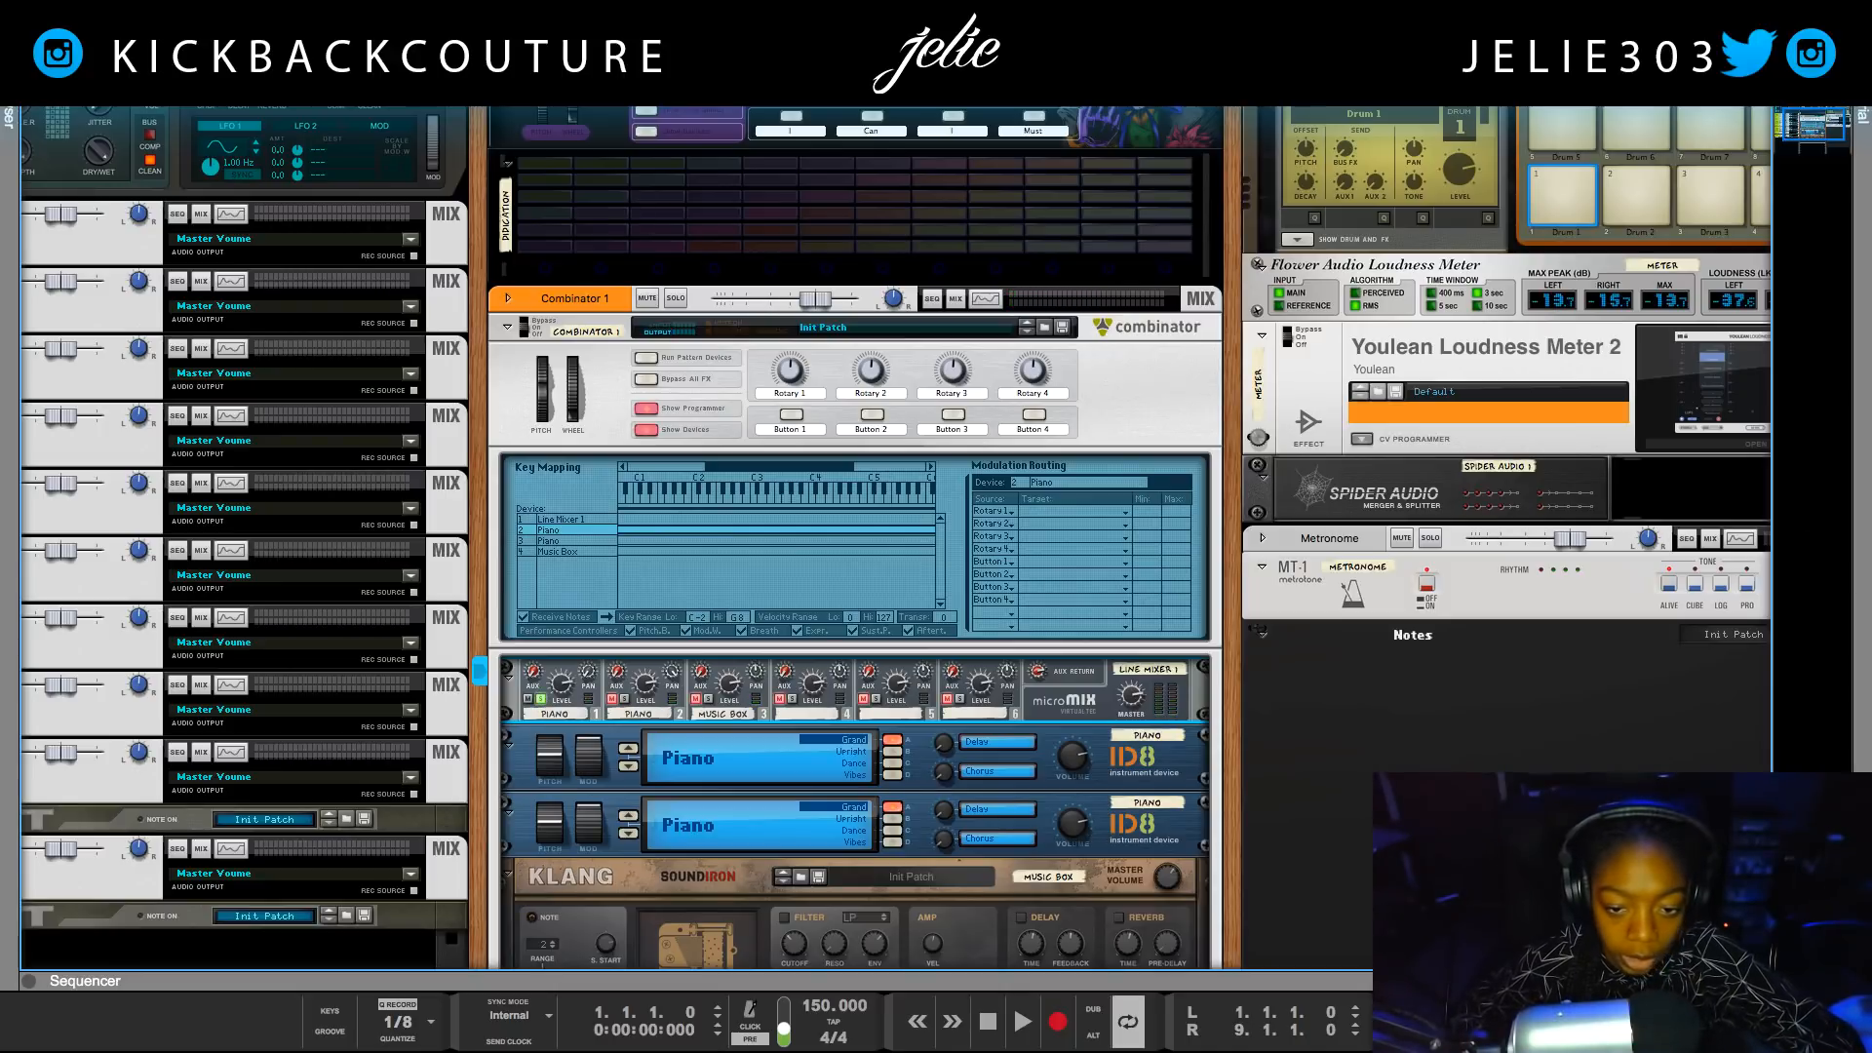
drag(955, 622, 950, 614)
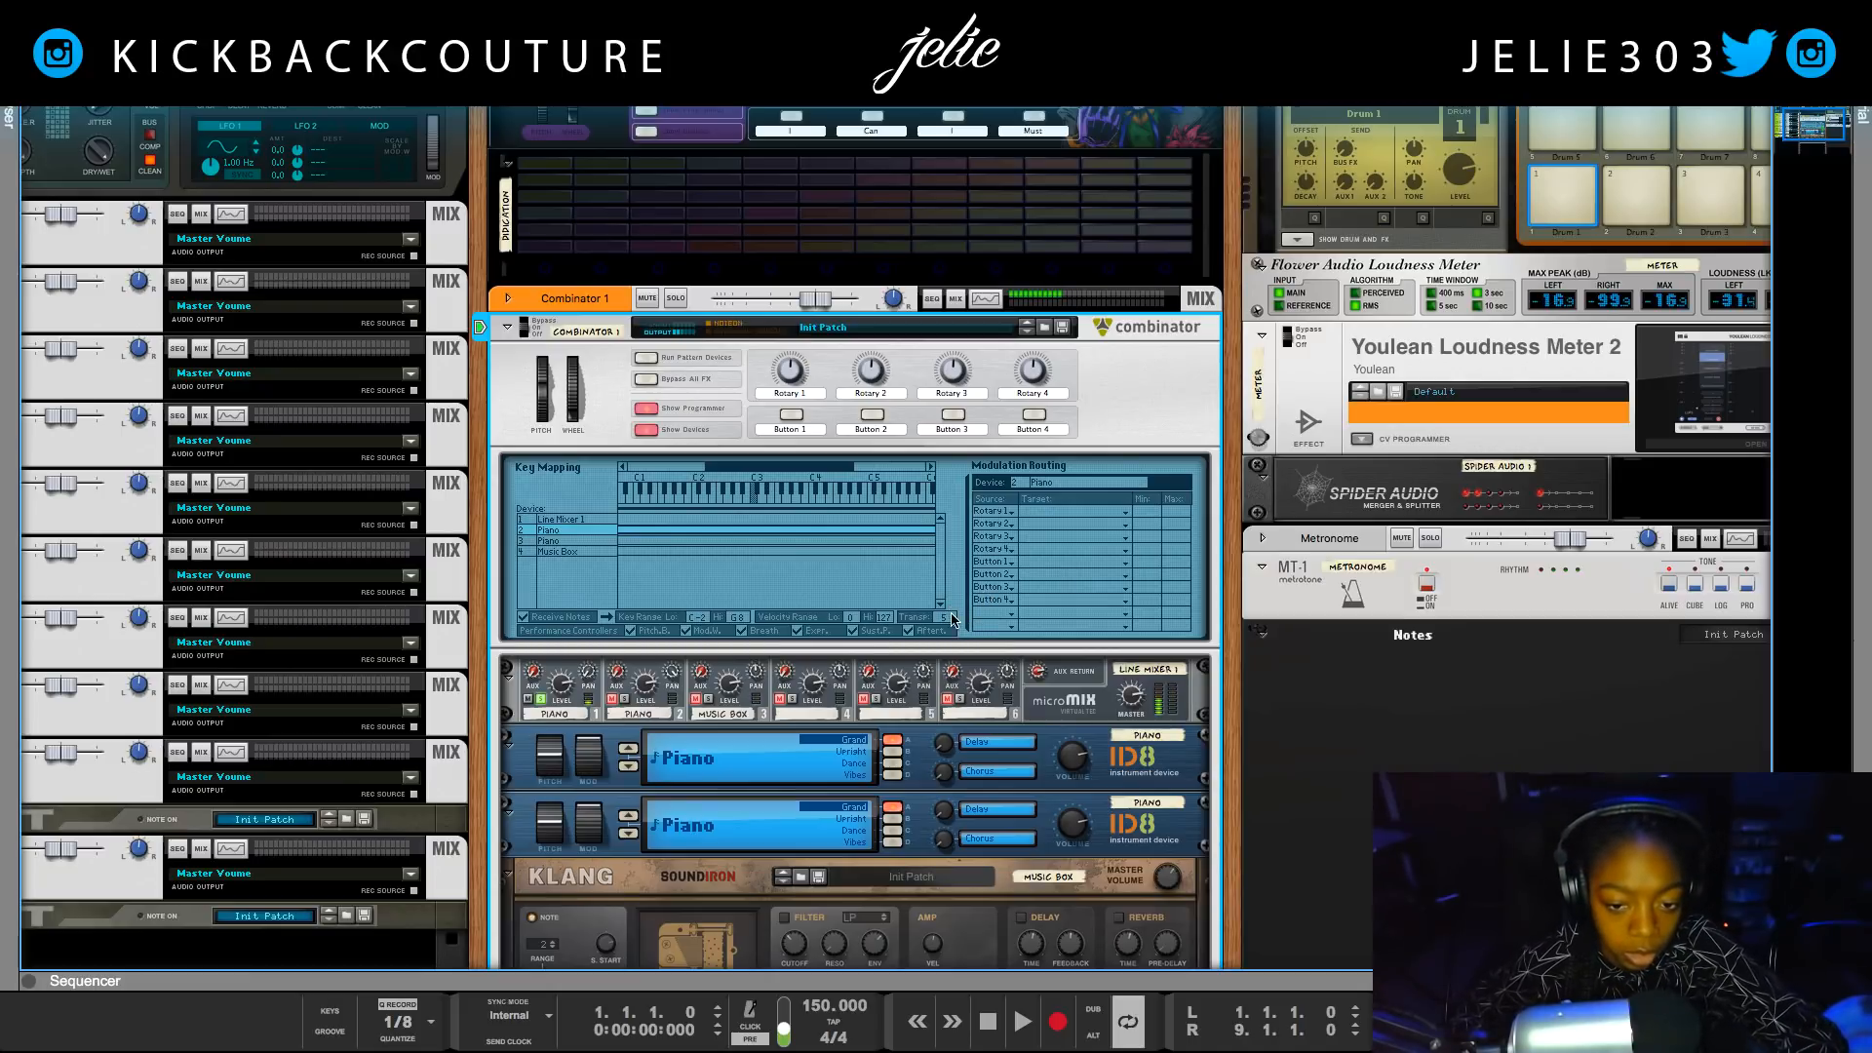
drag(942, 620, 945, 516)
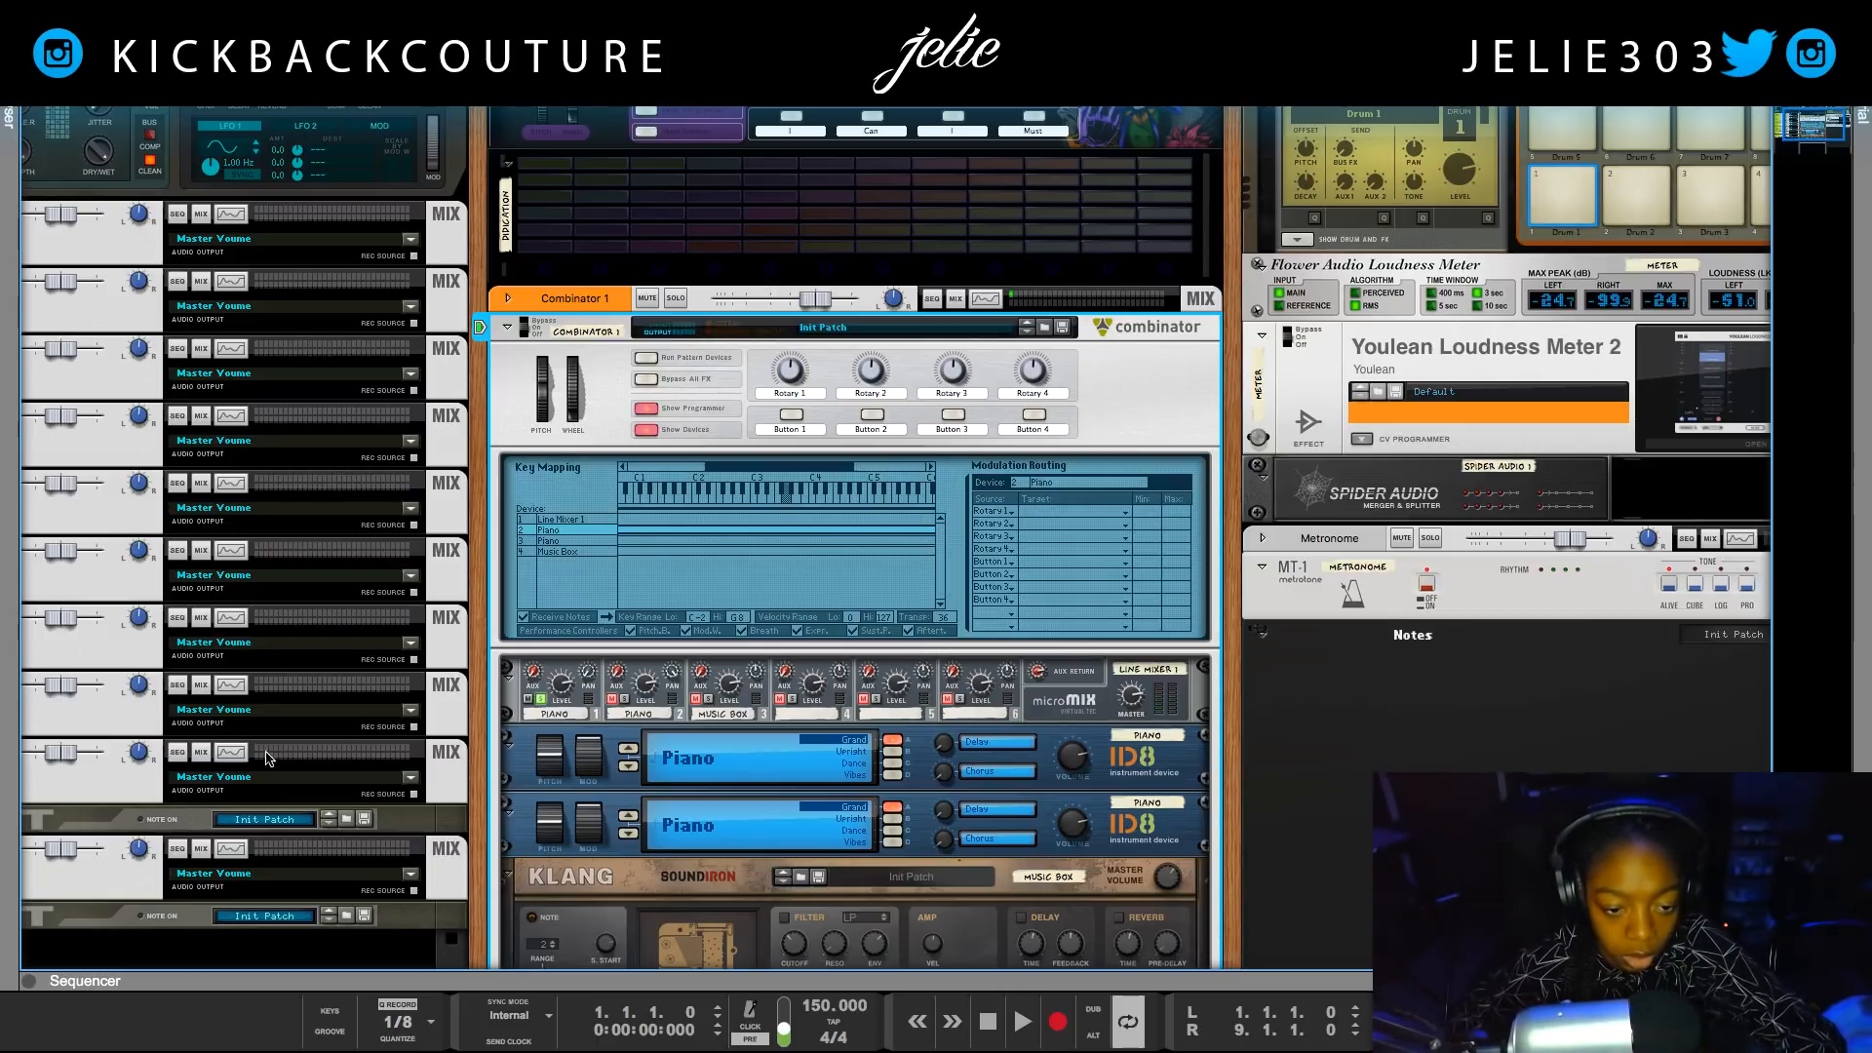
Solo Line Mixer channel 2 as well and raise the second Piano's transpose value in the Key Mapping.
click(627, 703)
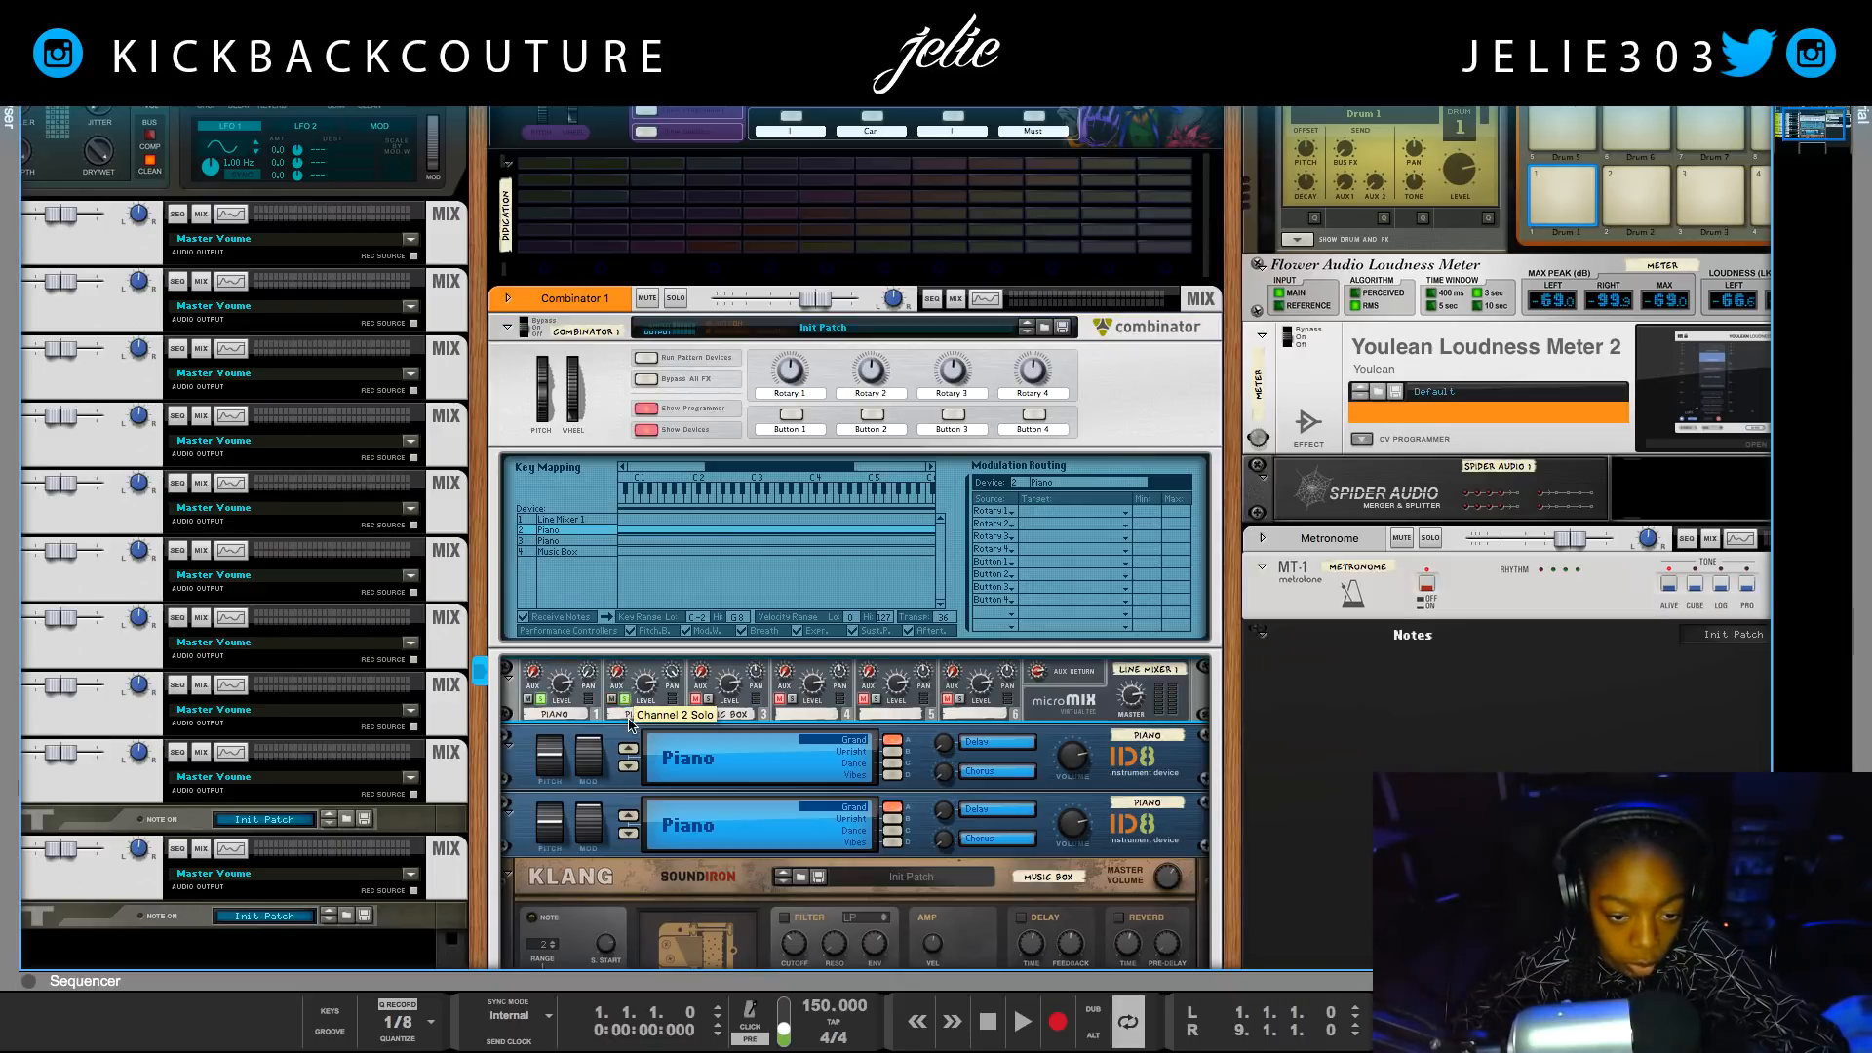
click(947, 576)
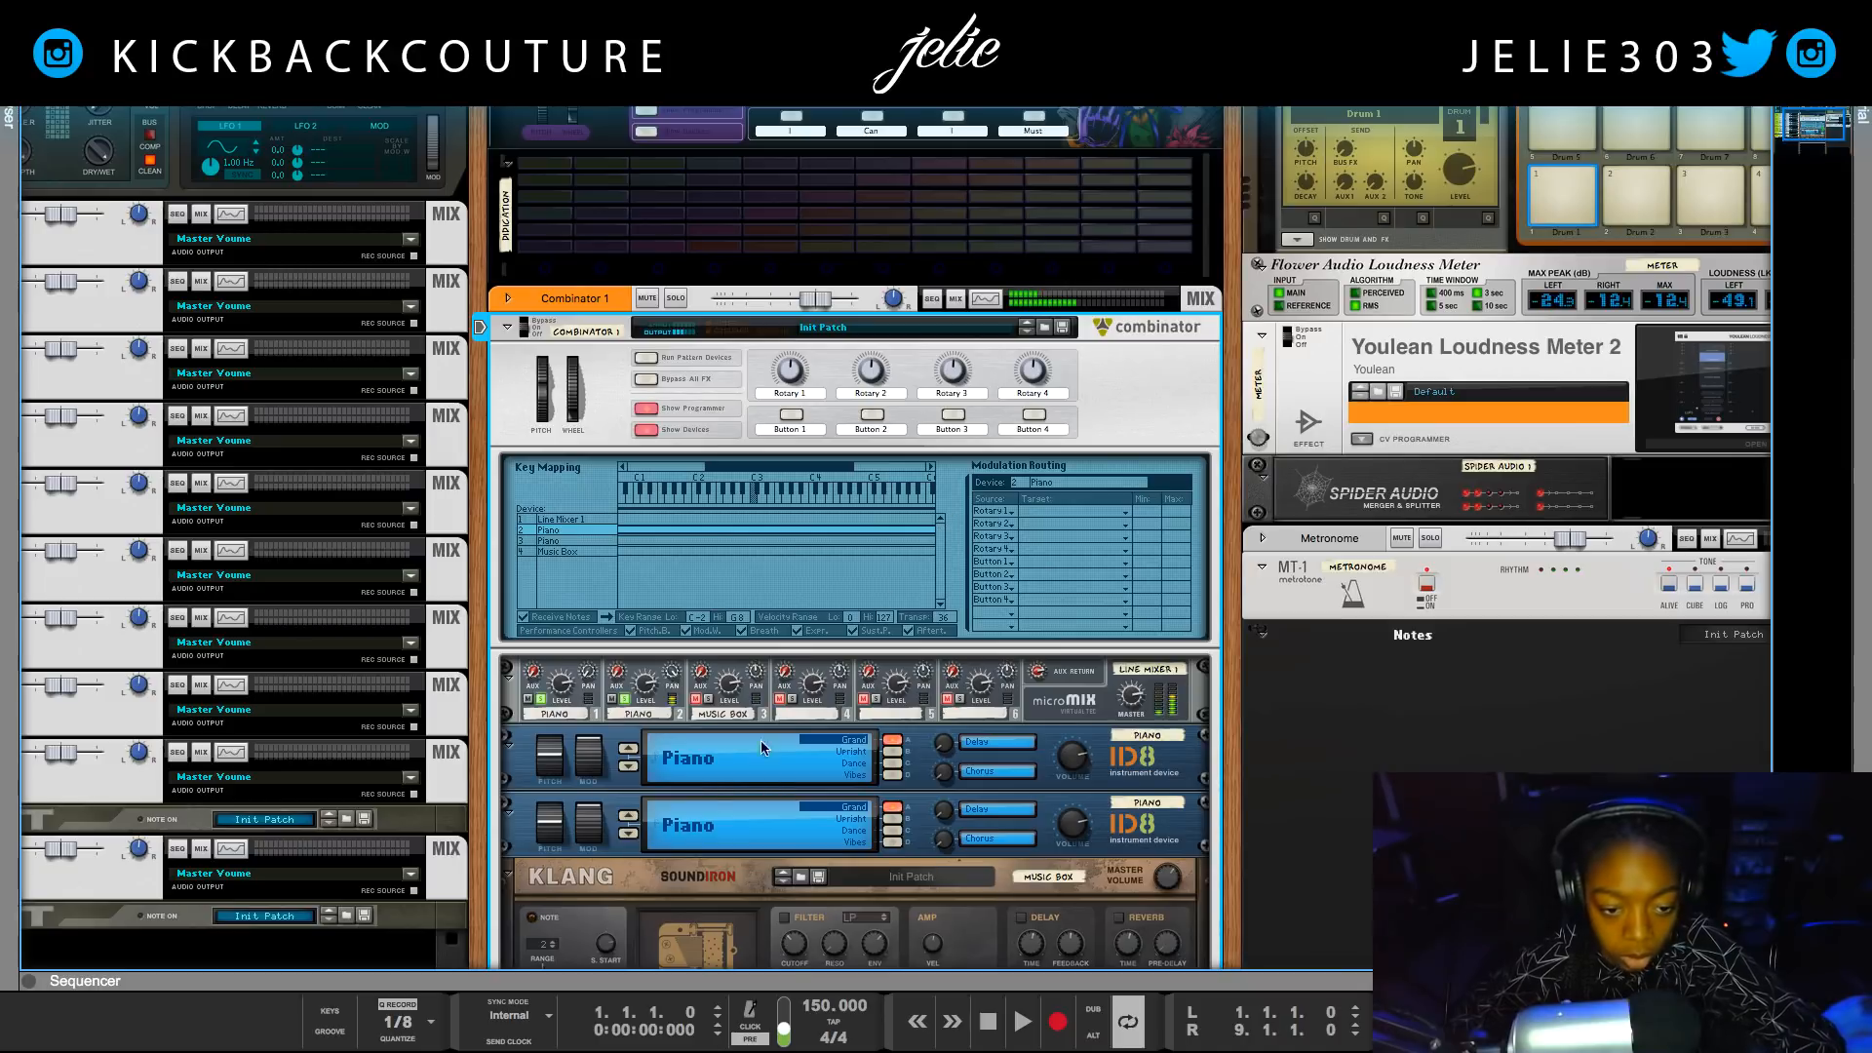
click(600, 542)
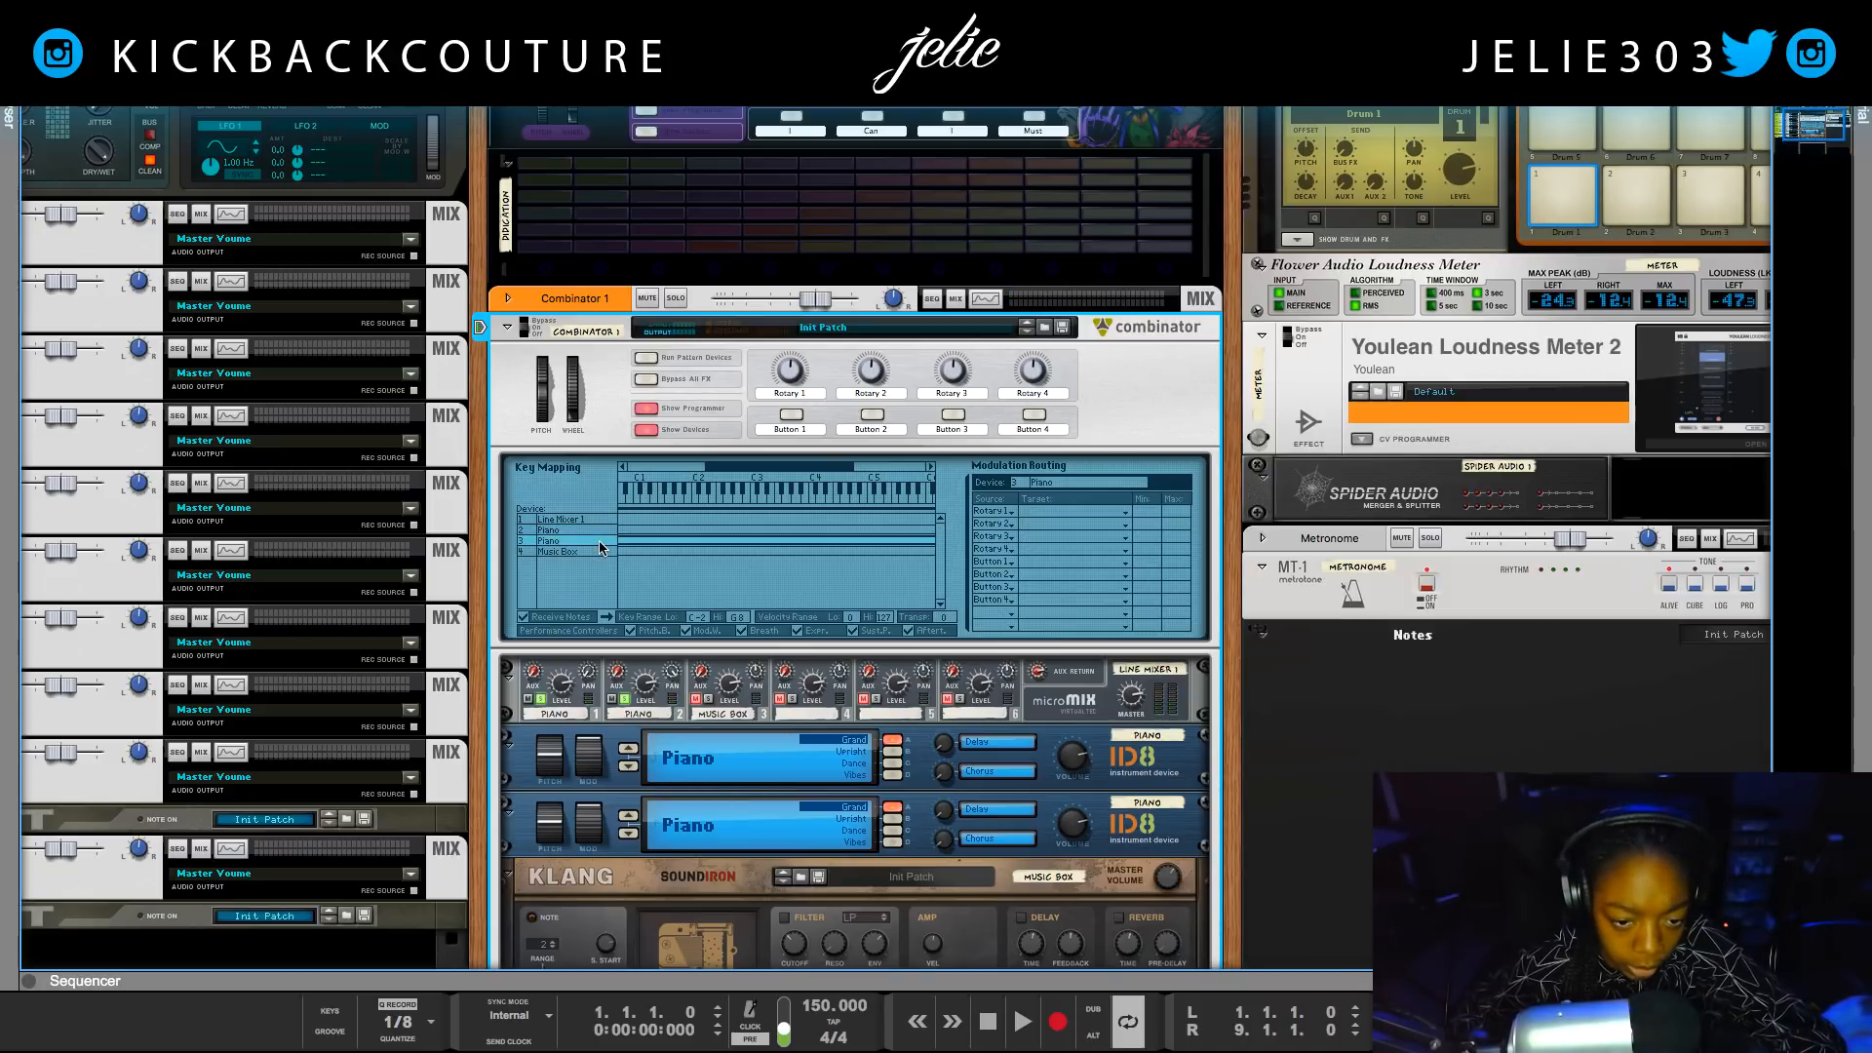
drag(944, 618, 968, 475)
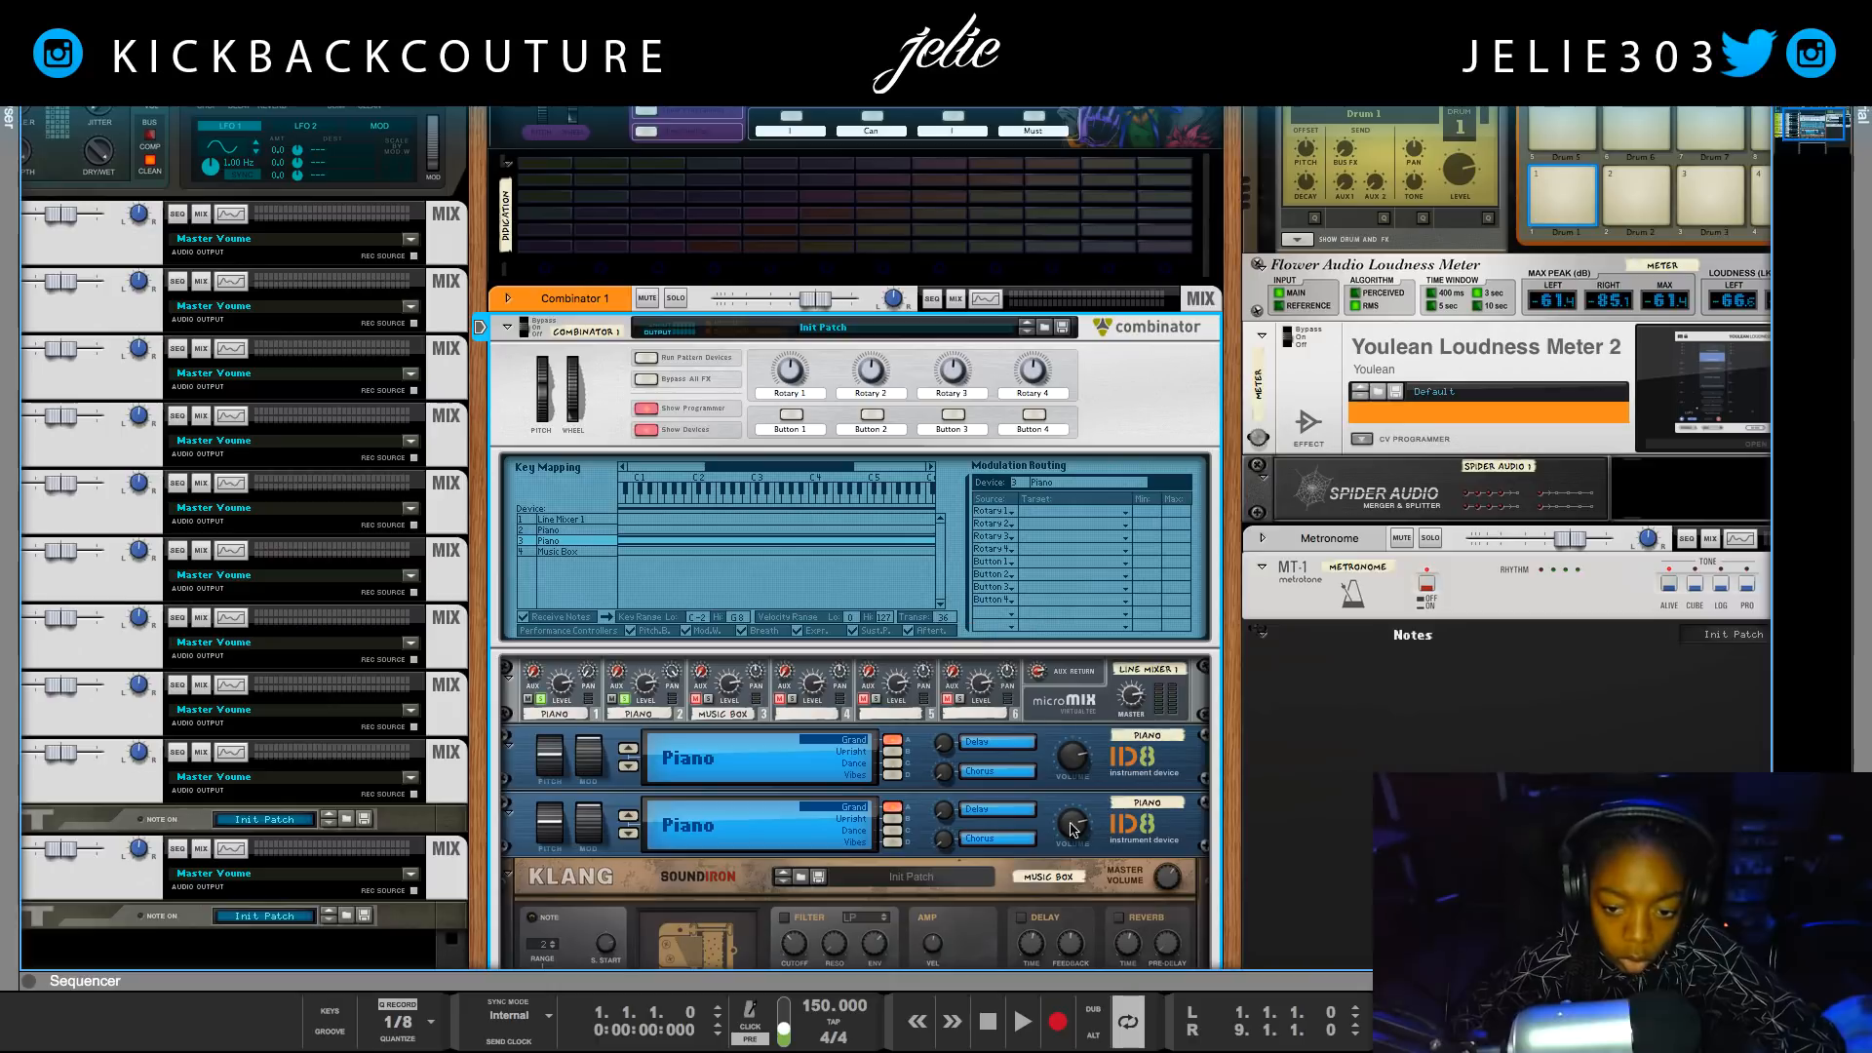
Rename the second ID8 device in the Combinator as Piano 2.
click(1162, 813)
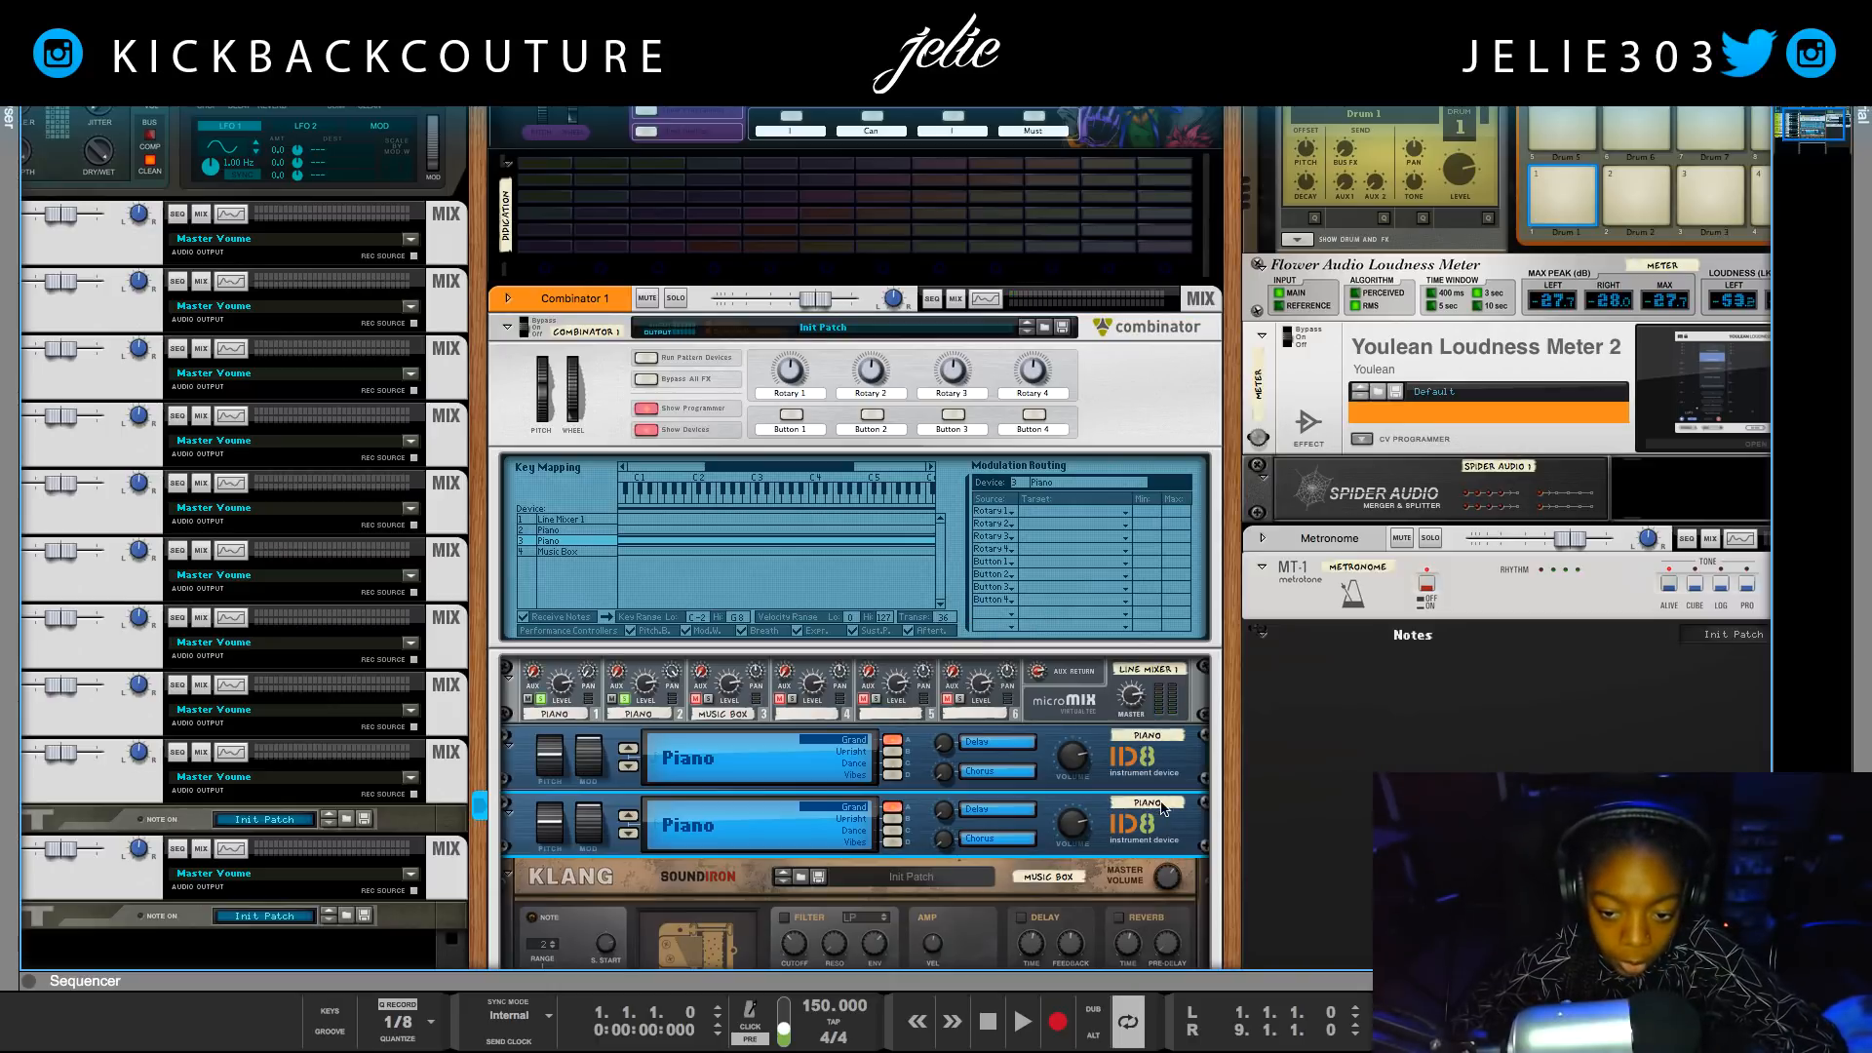
double_click(1165, 803)
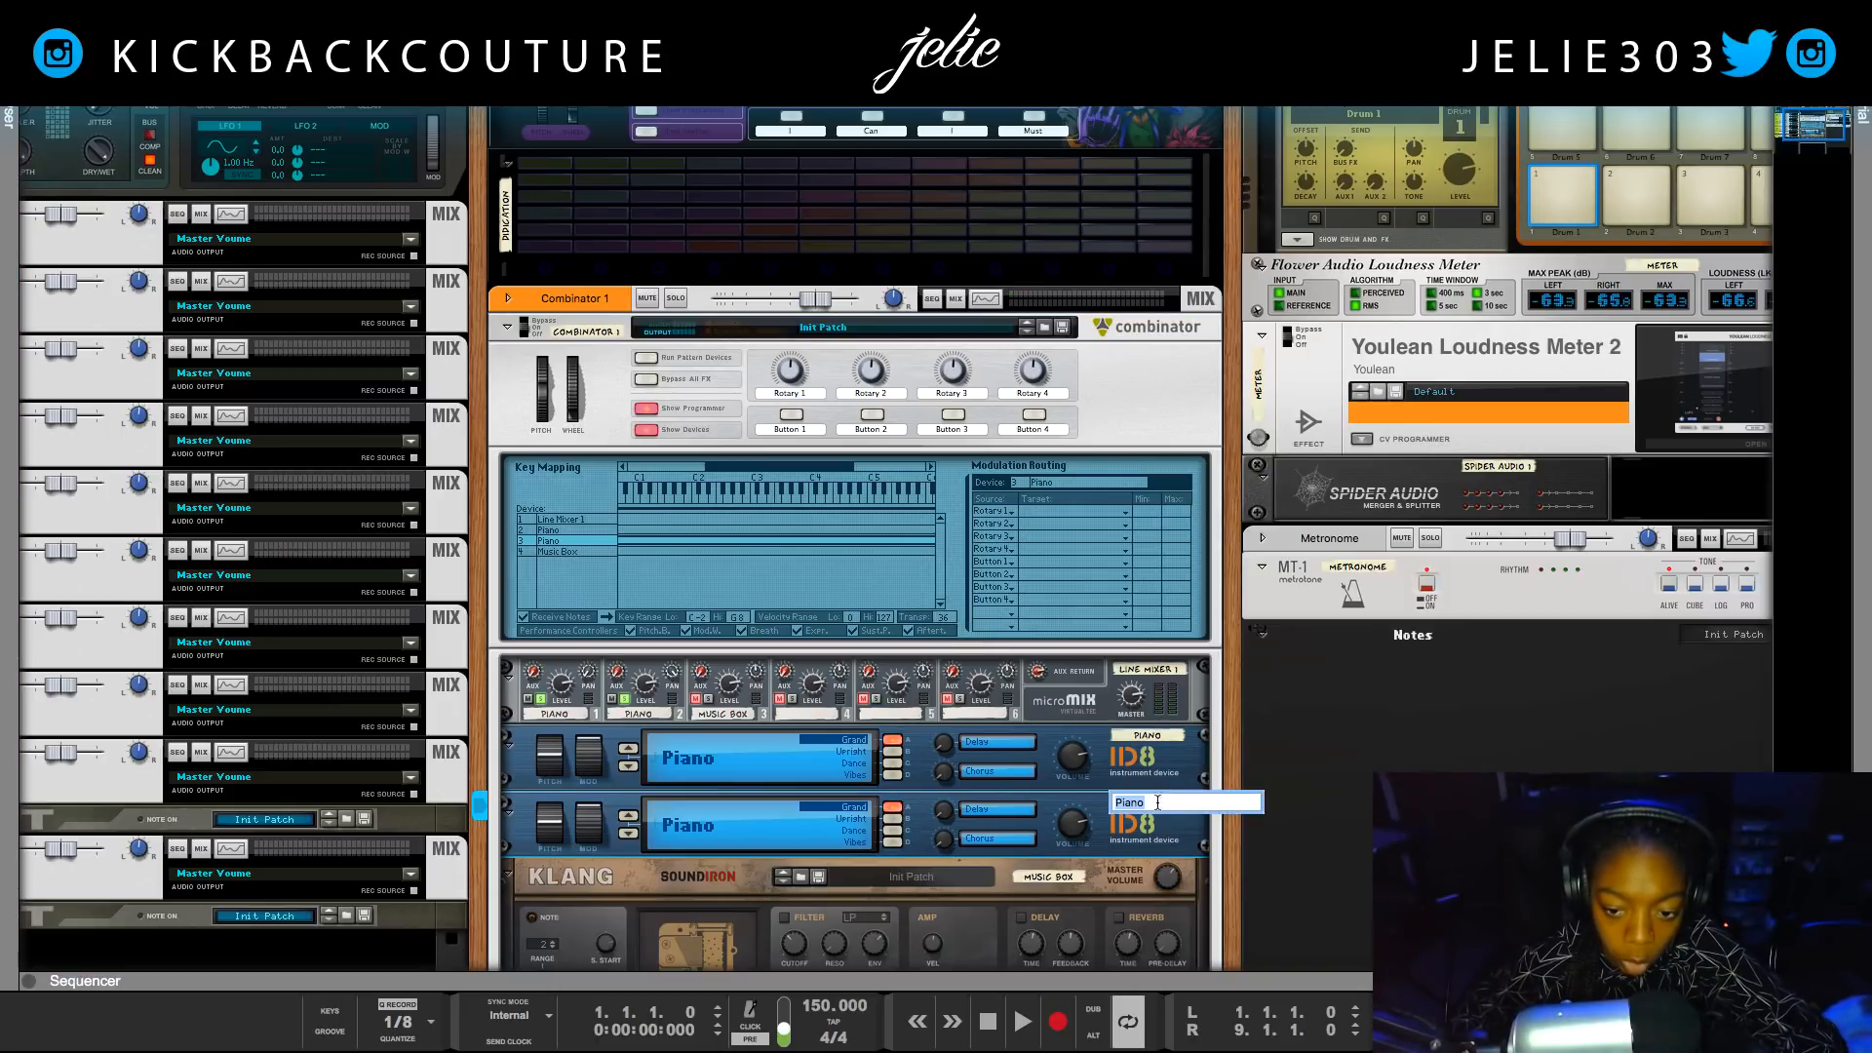
click(1145, 804)
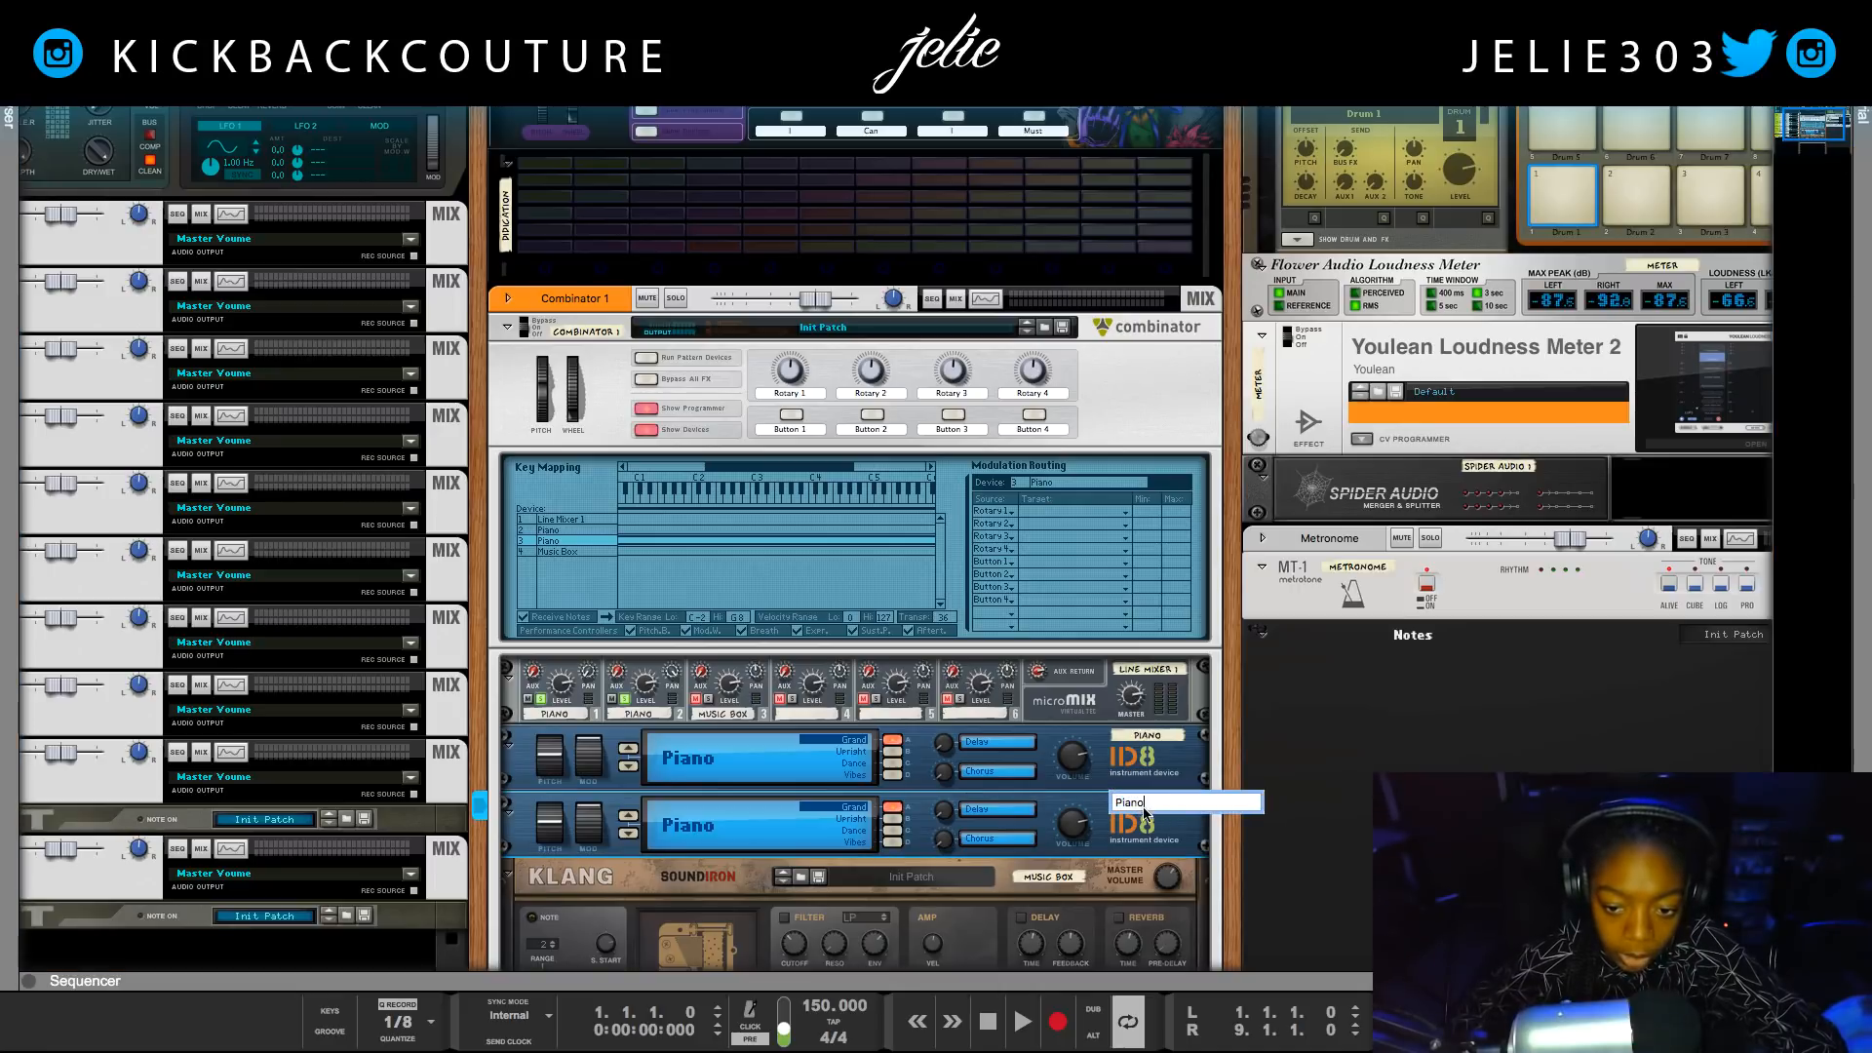
text(2)
key(Return)
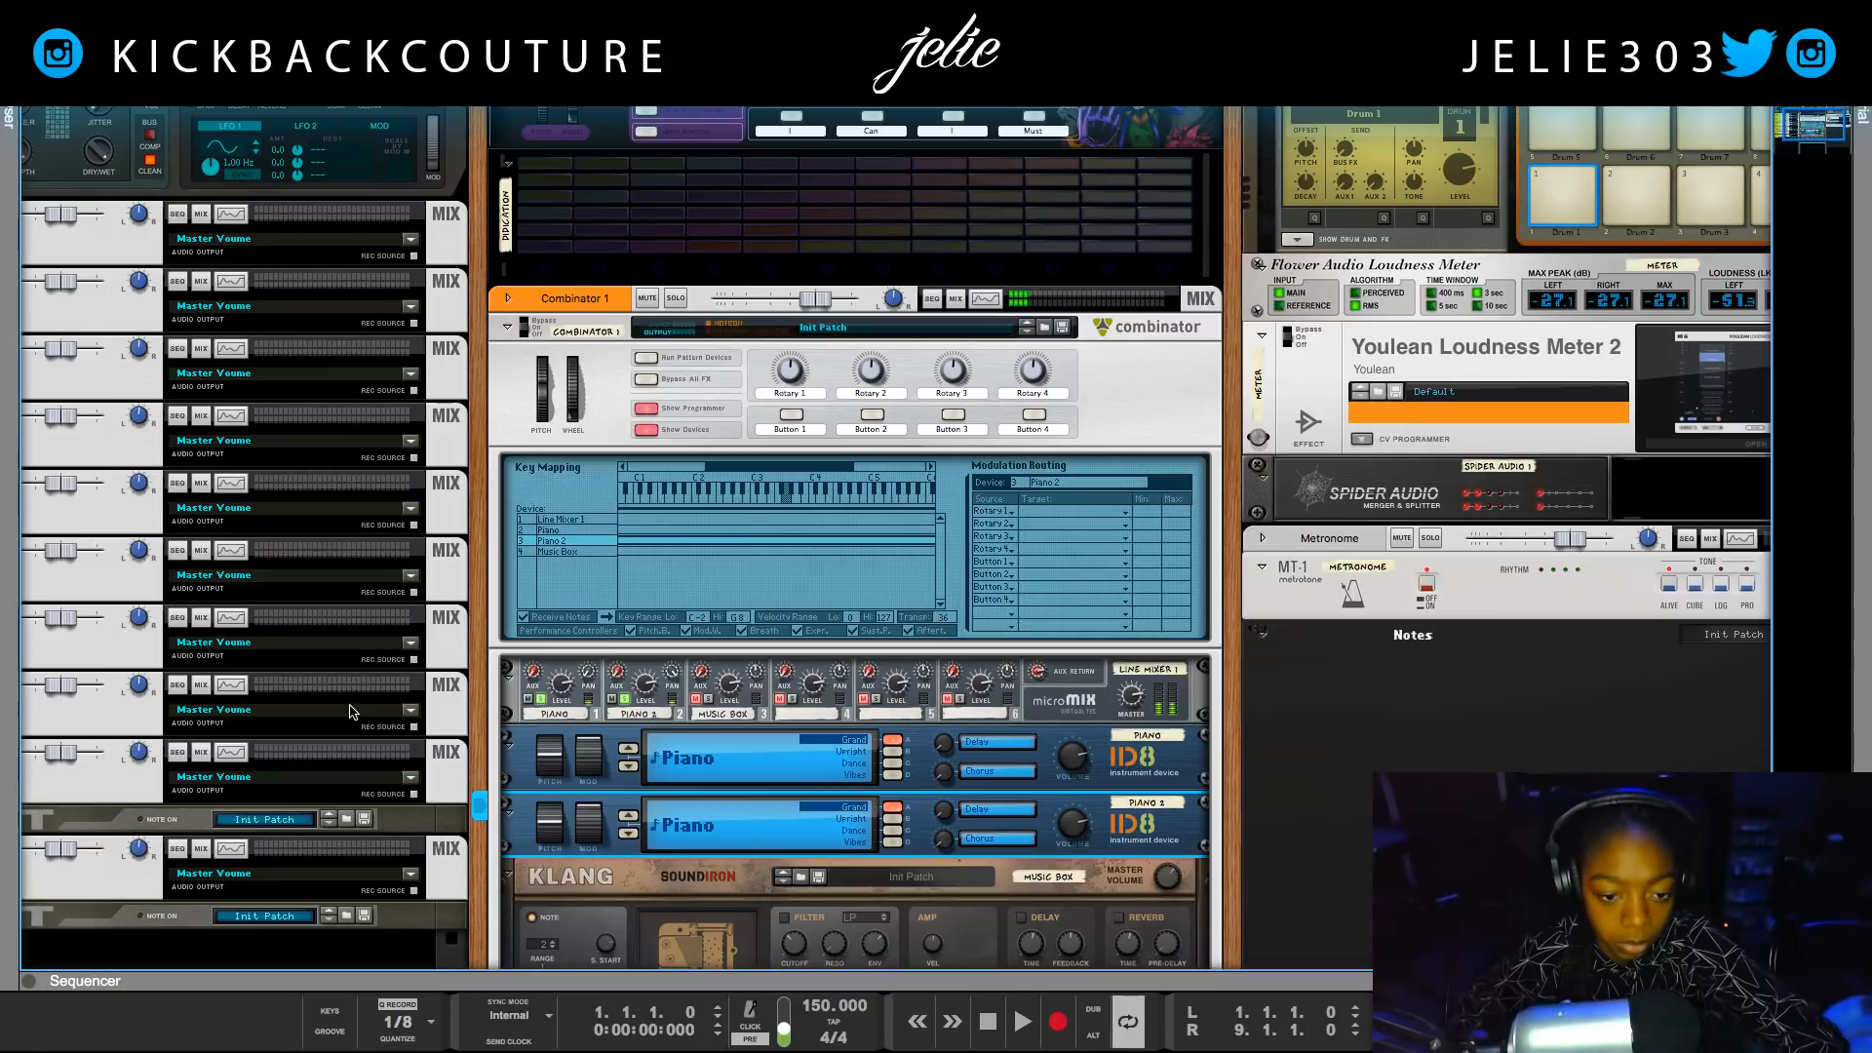
Turn off solo on Line Mixer channels 2 and 1 so all three layers play together.
click(625, 699)
click(541, 699)
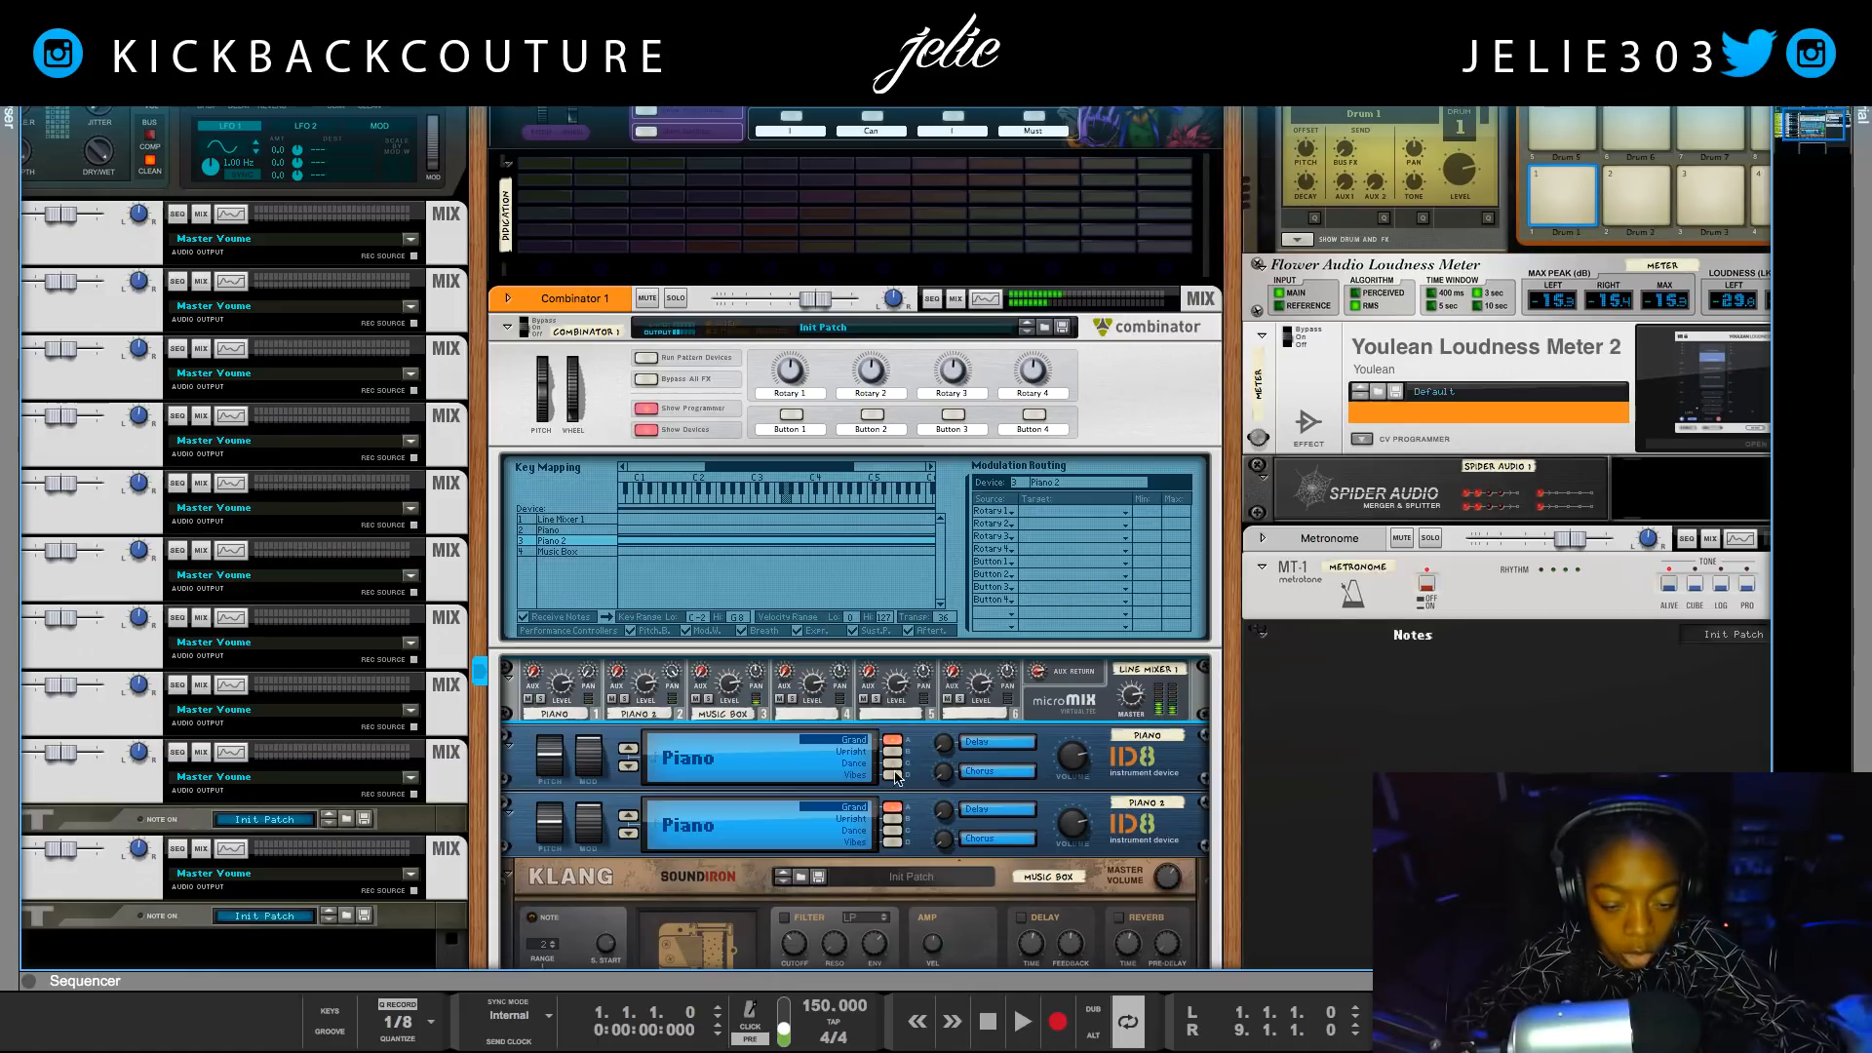
Enable the filter section on the Klang Music Box device.
scroll(897, 773, down, 5)
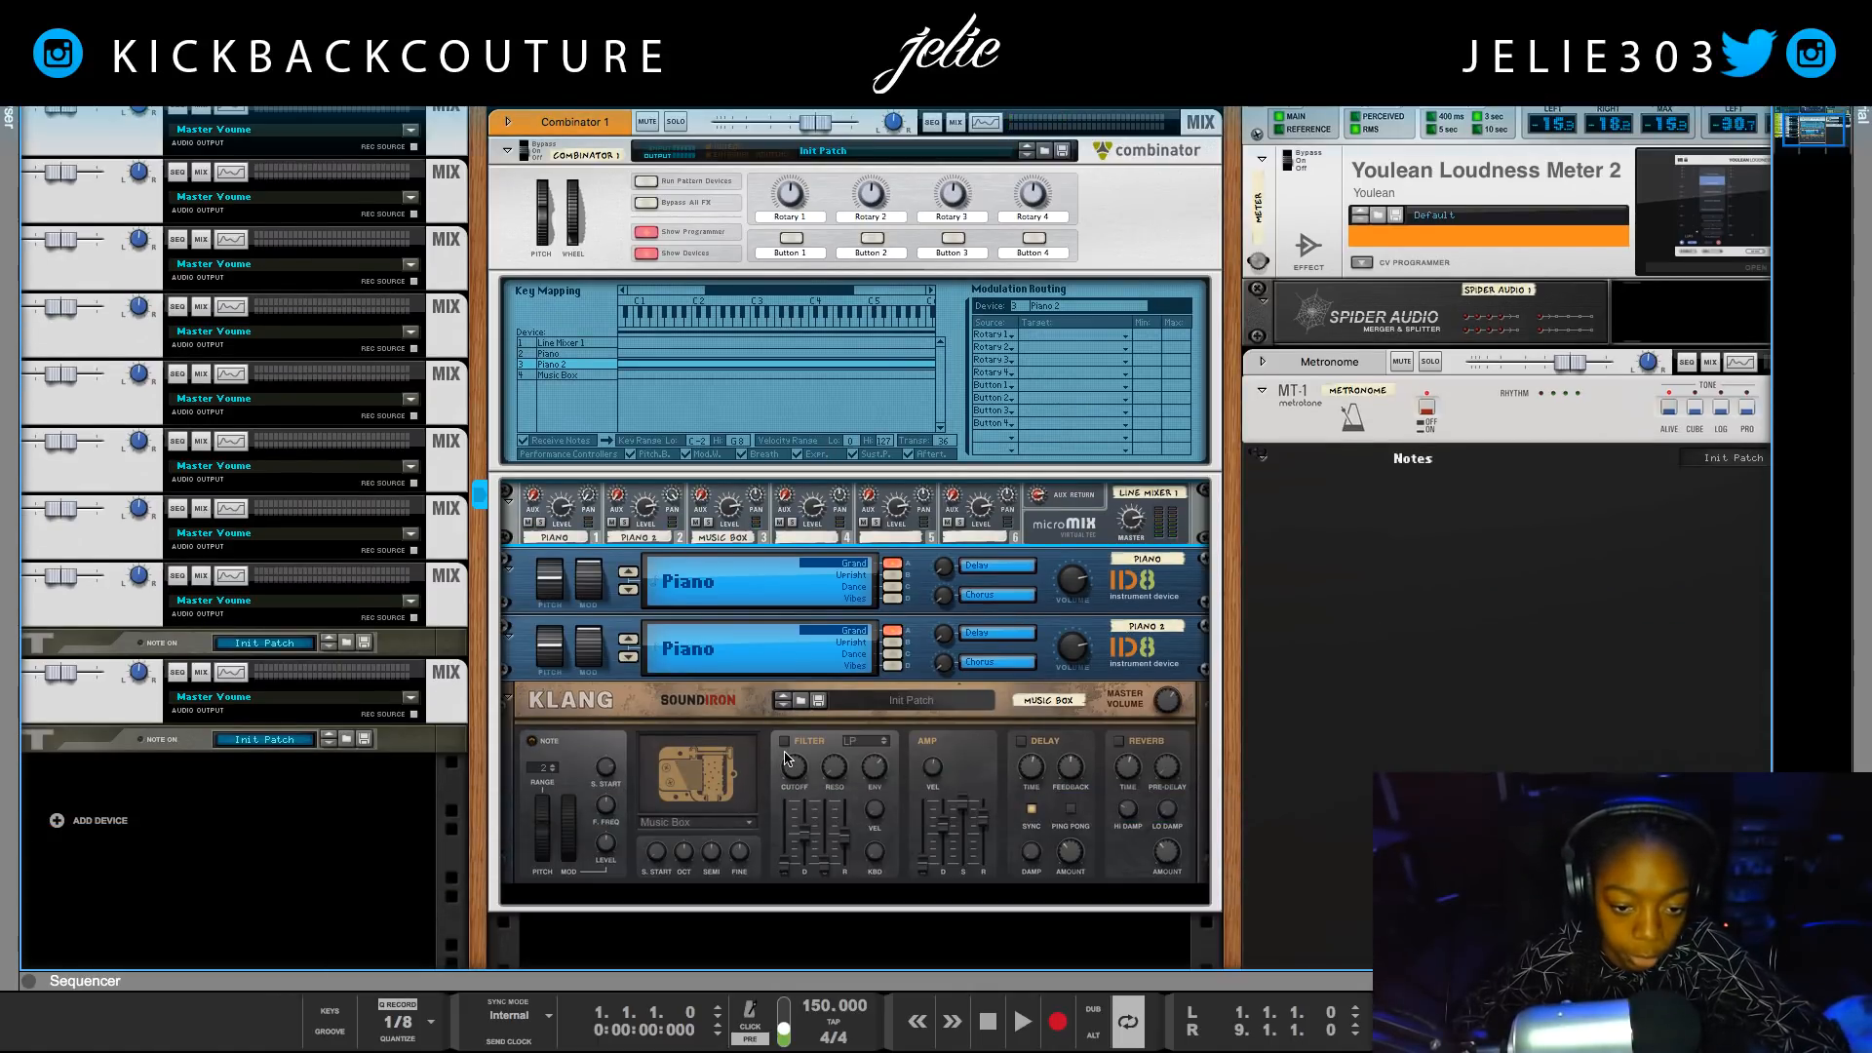
click(785, 743)
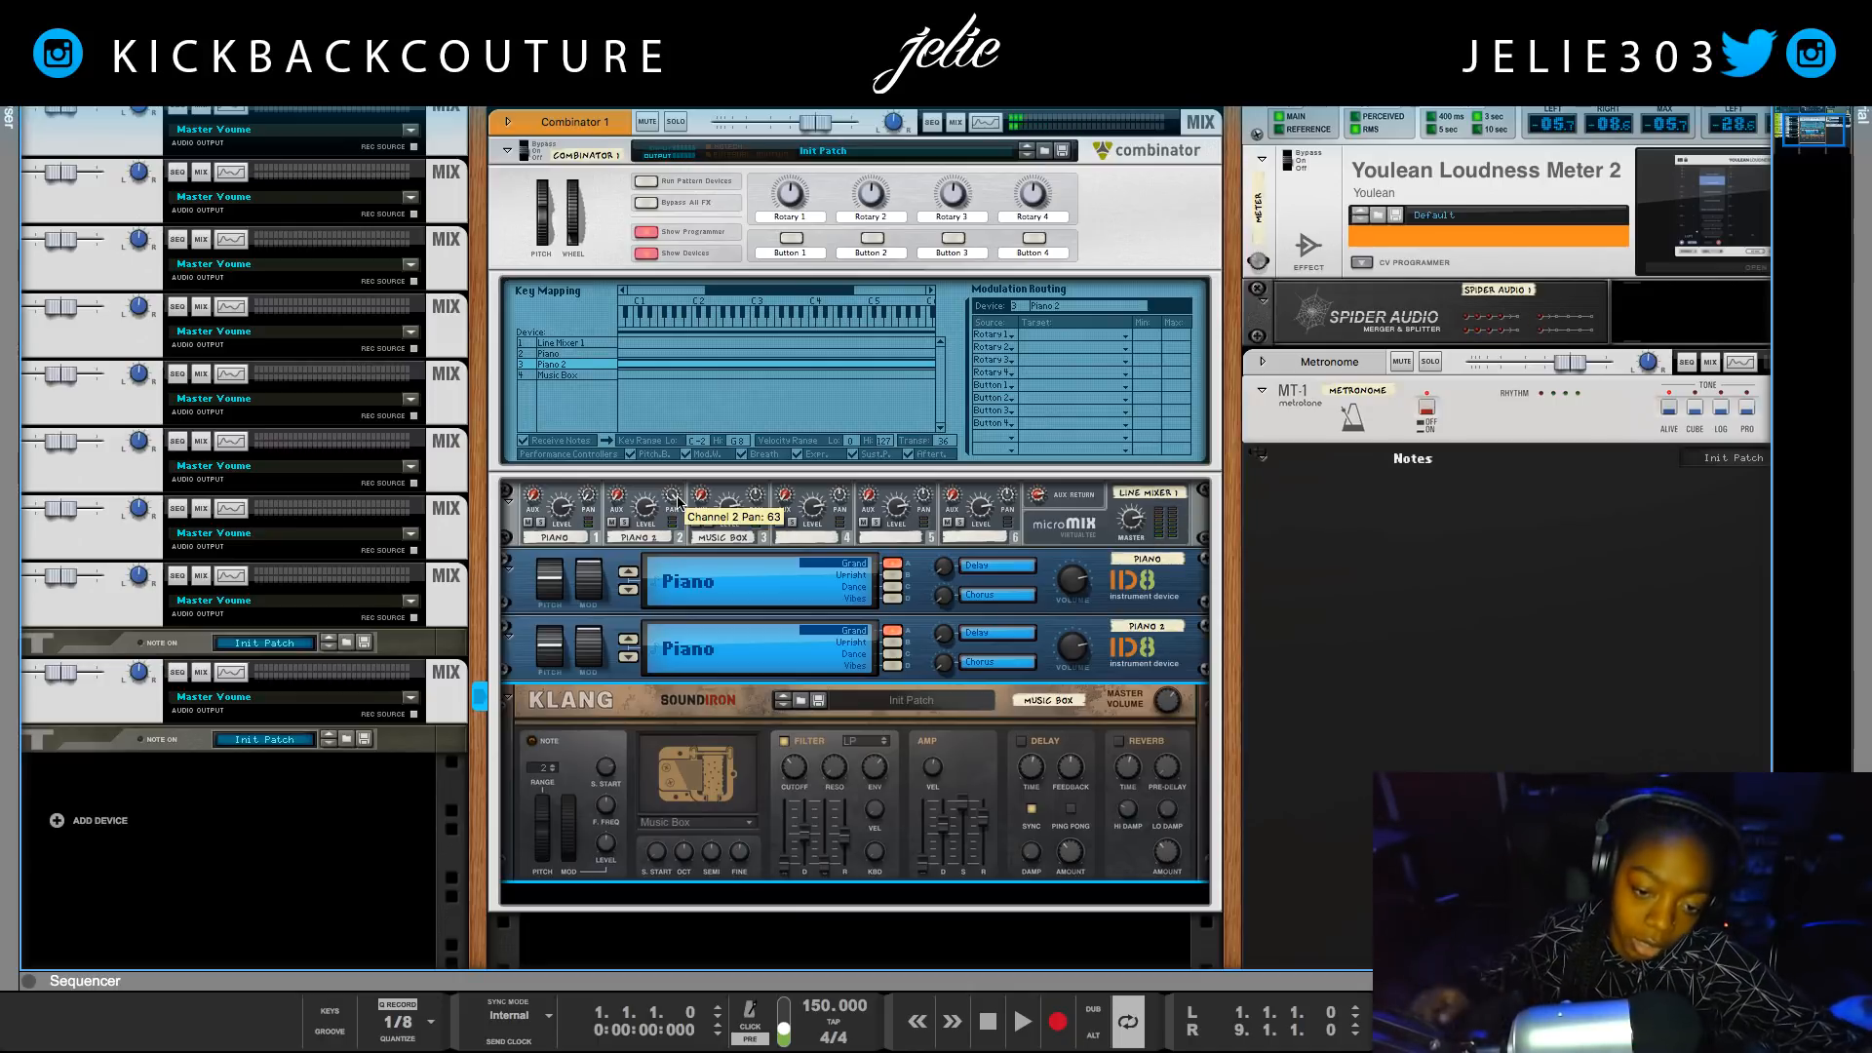
scroll(724, 649, up, 4)
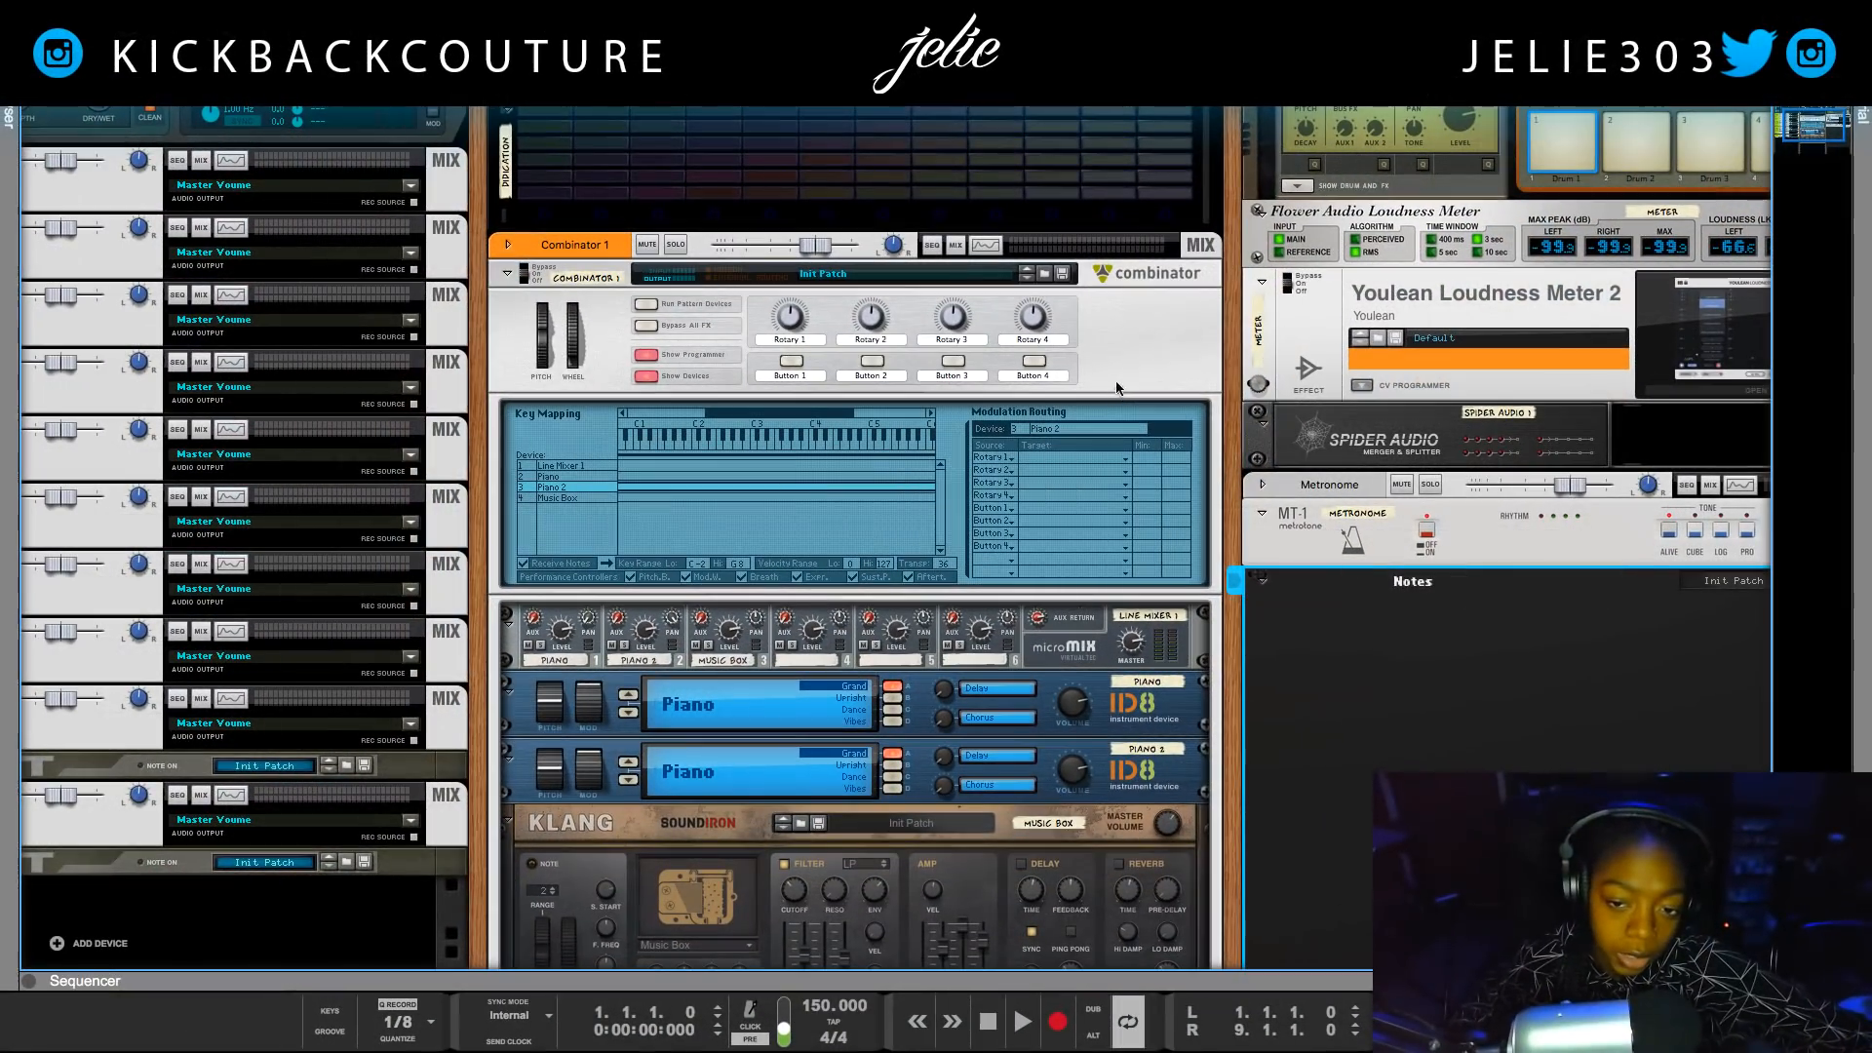
Open the backdrop image browser for Combinator 1 and go to the Reasonistas Combinator backdrops folder inside Kickback Couture.
right_click(1110, 319)
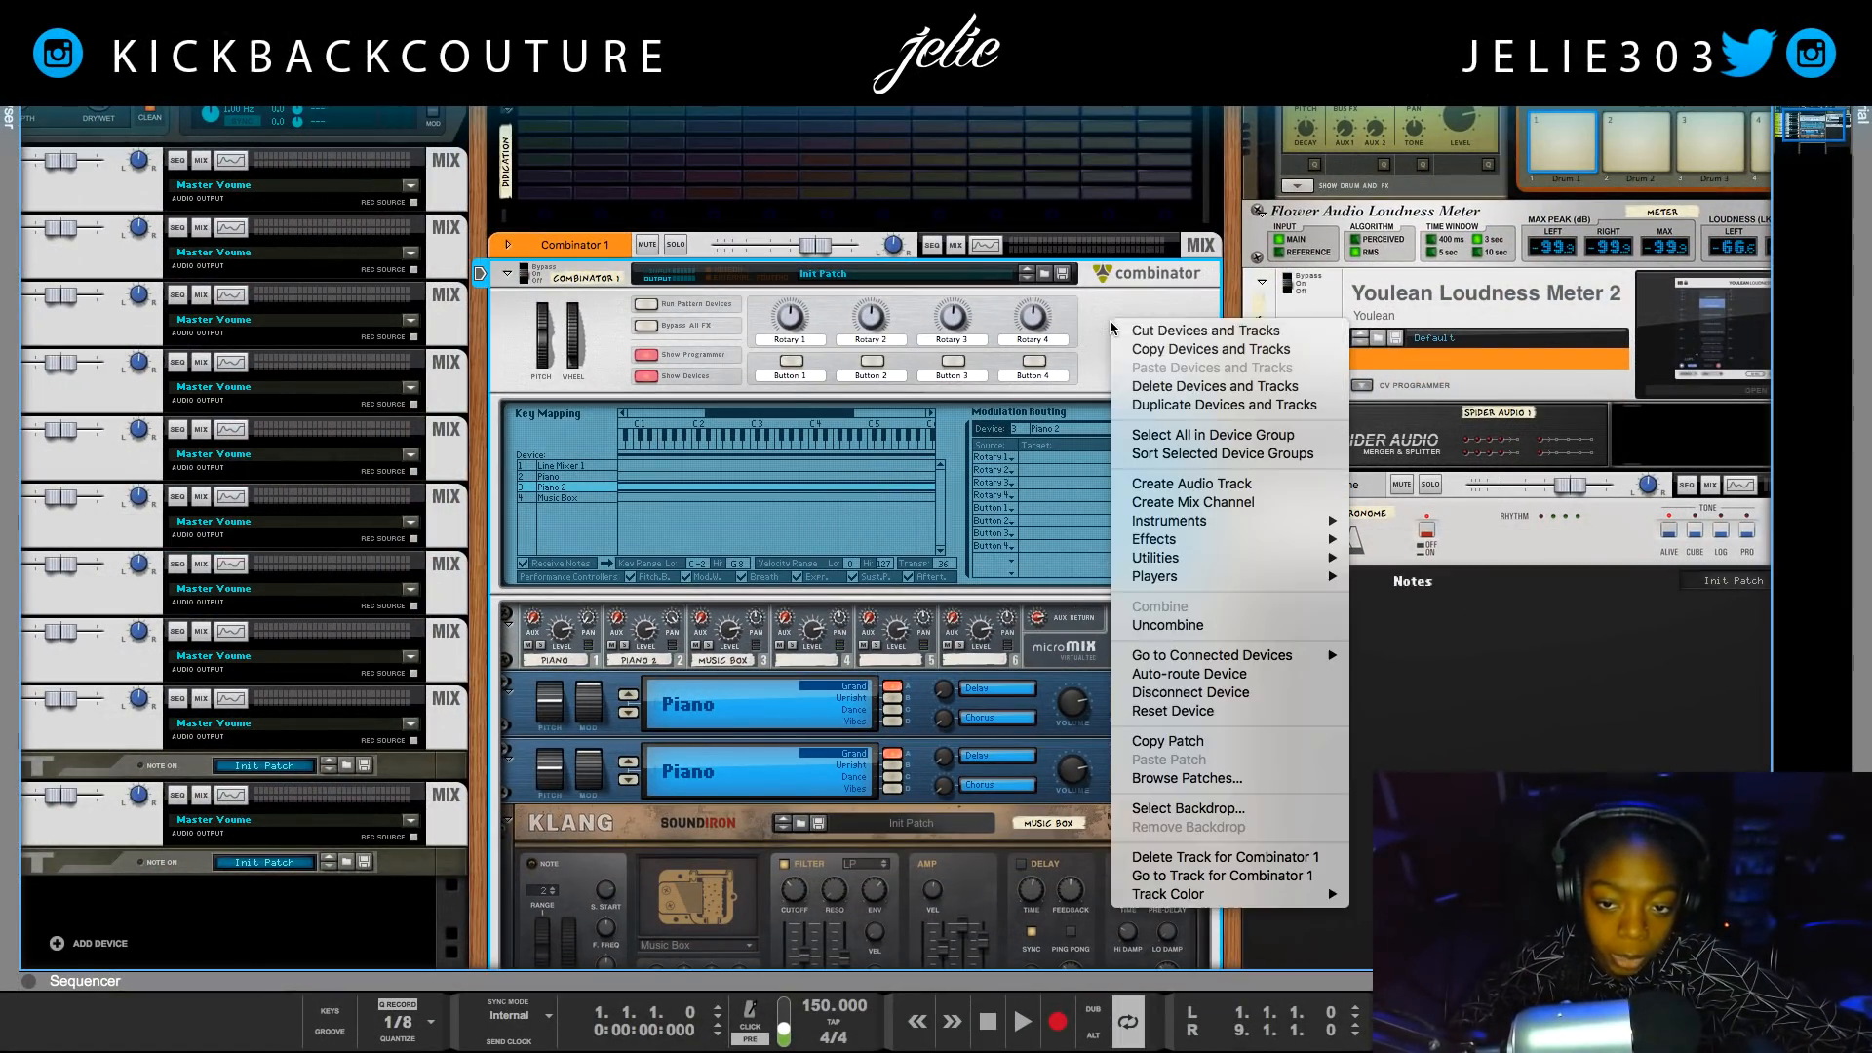
click(1189, 813)
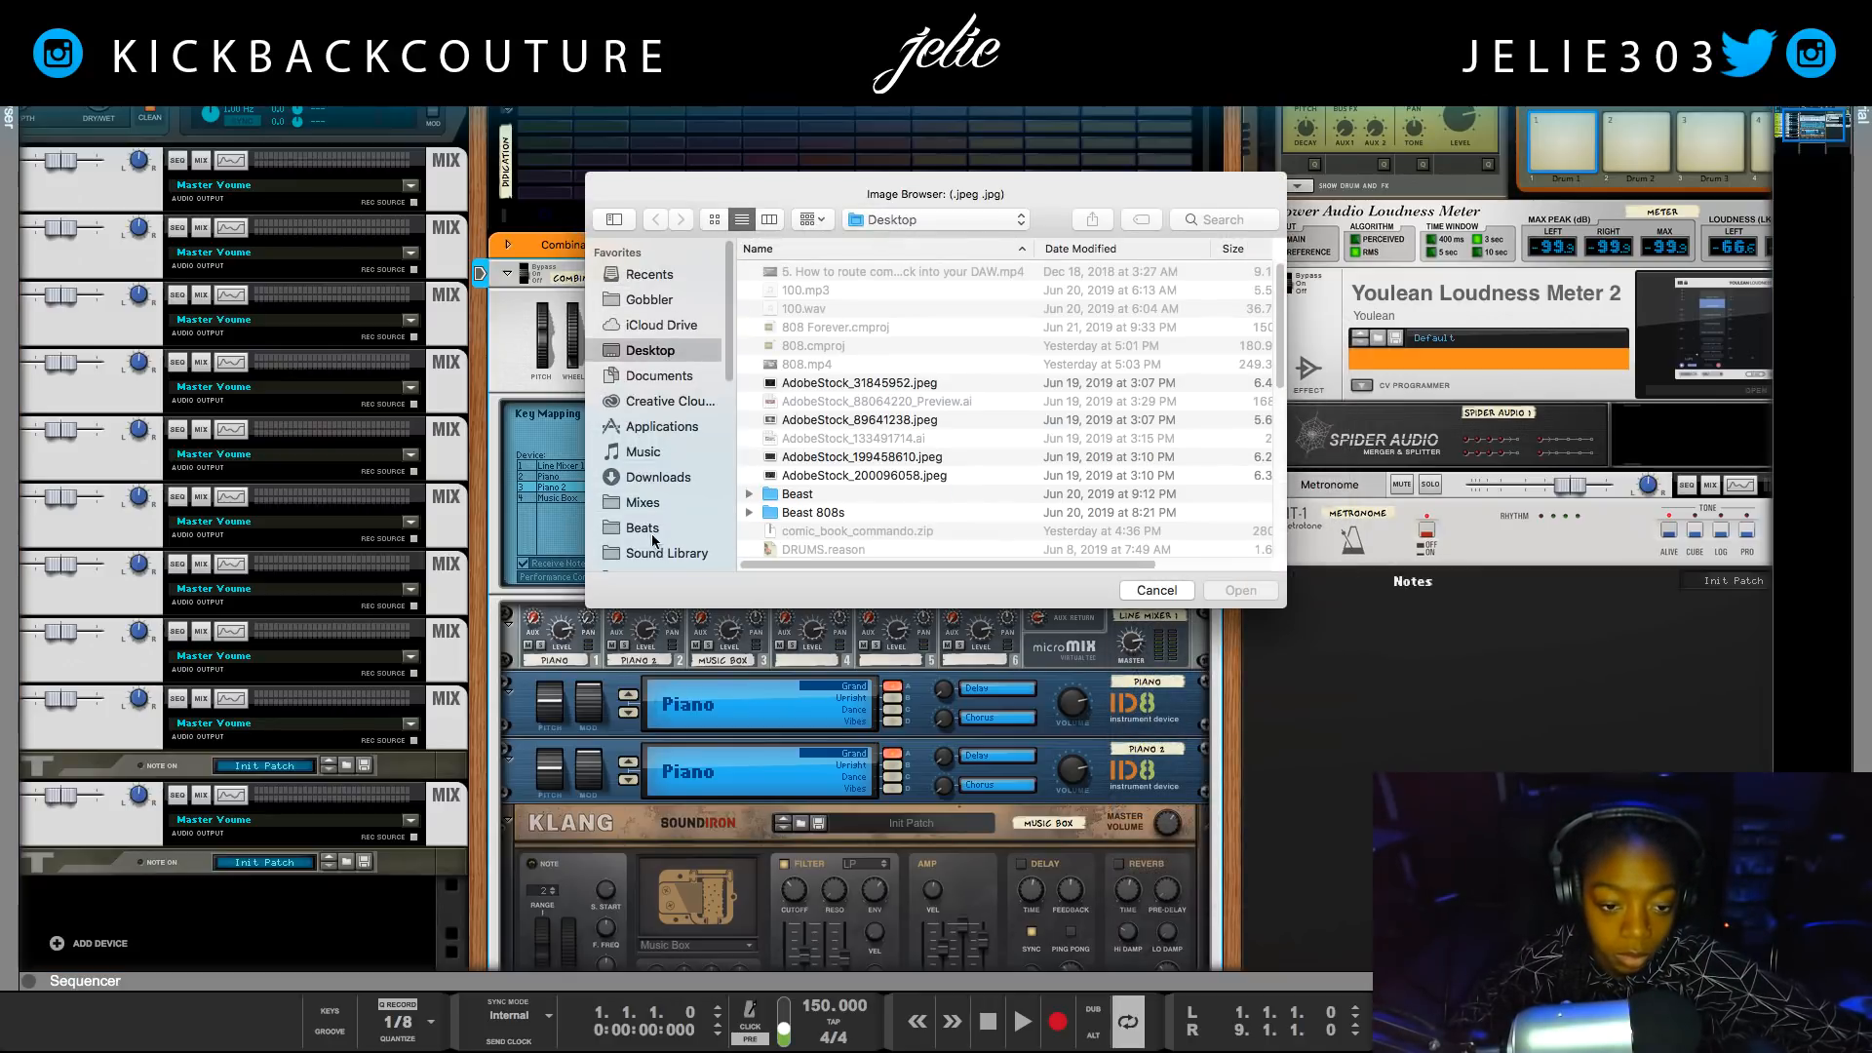
scroll(673, 506, down, 3)
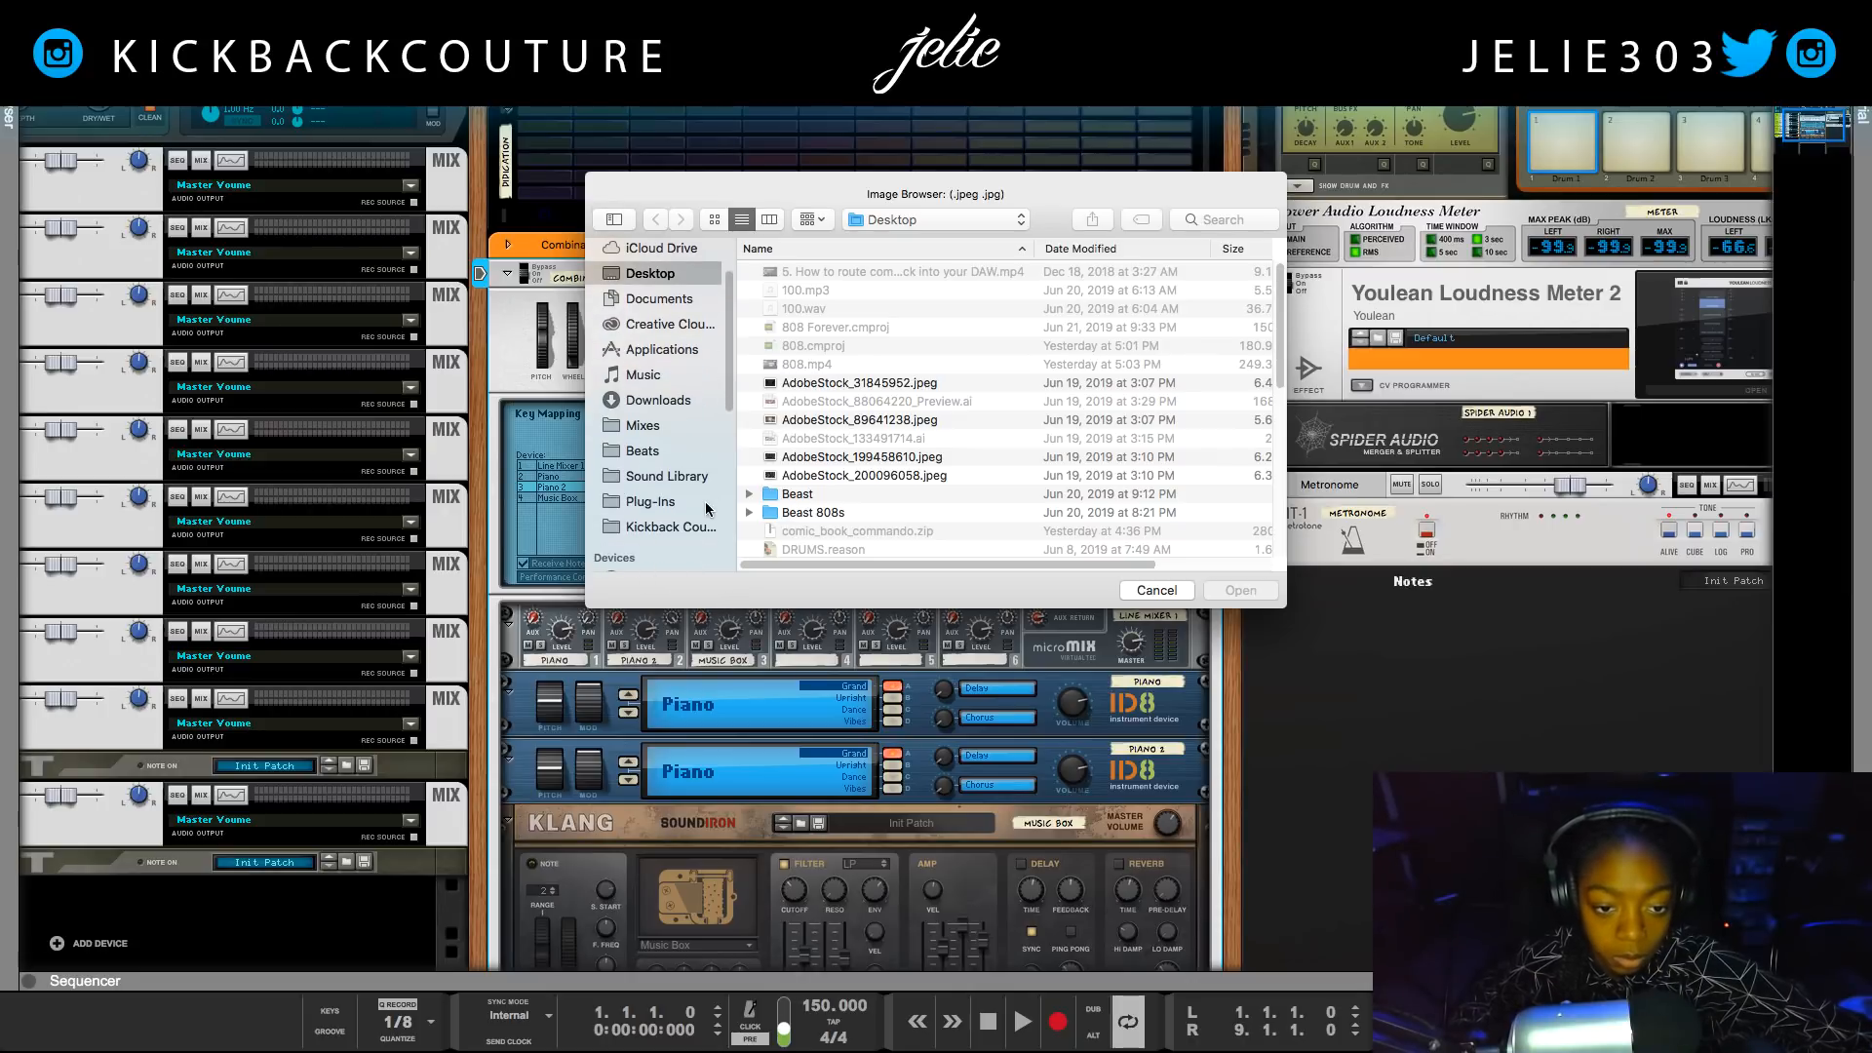
click(657, 529)
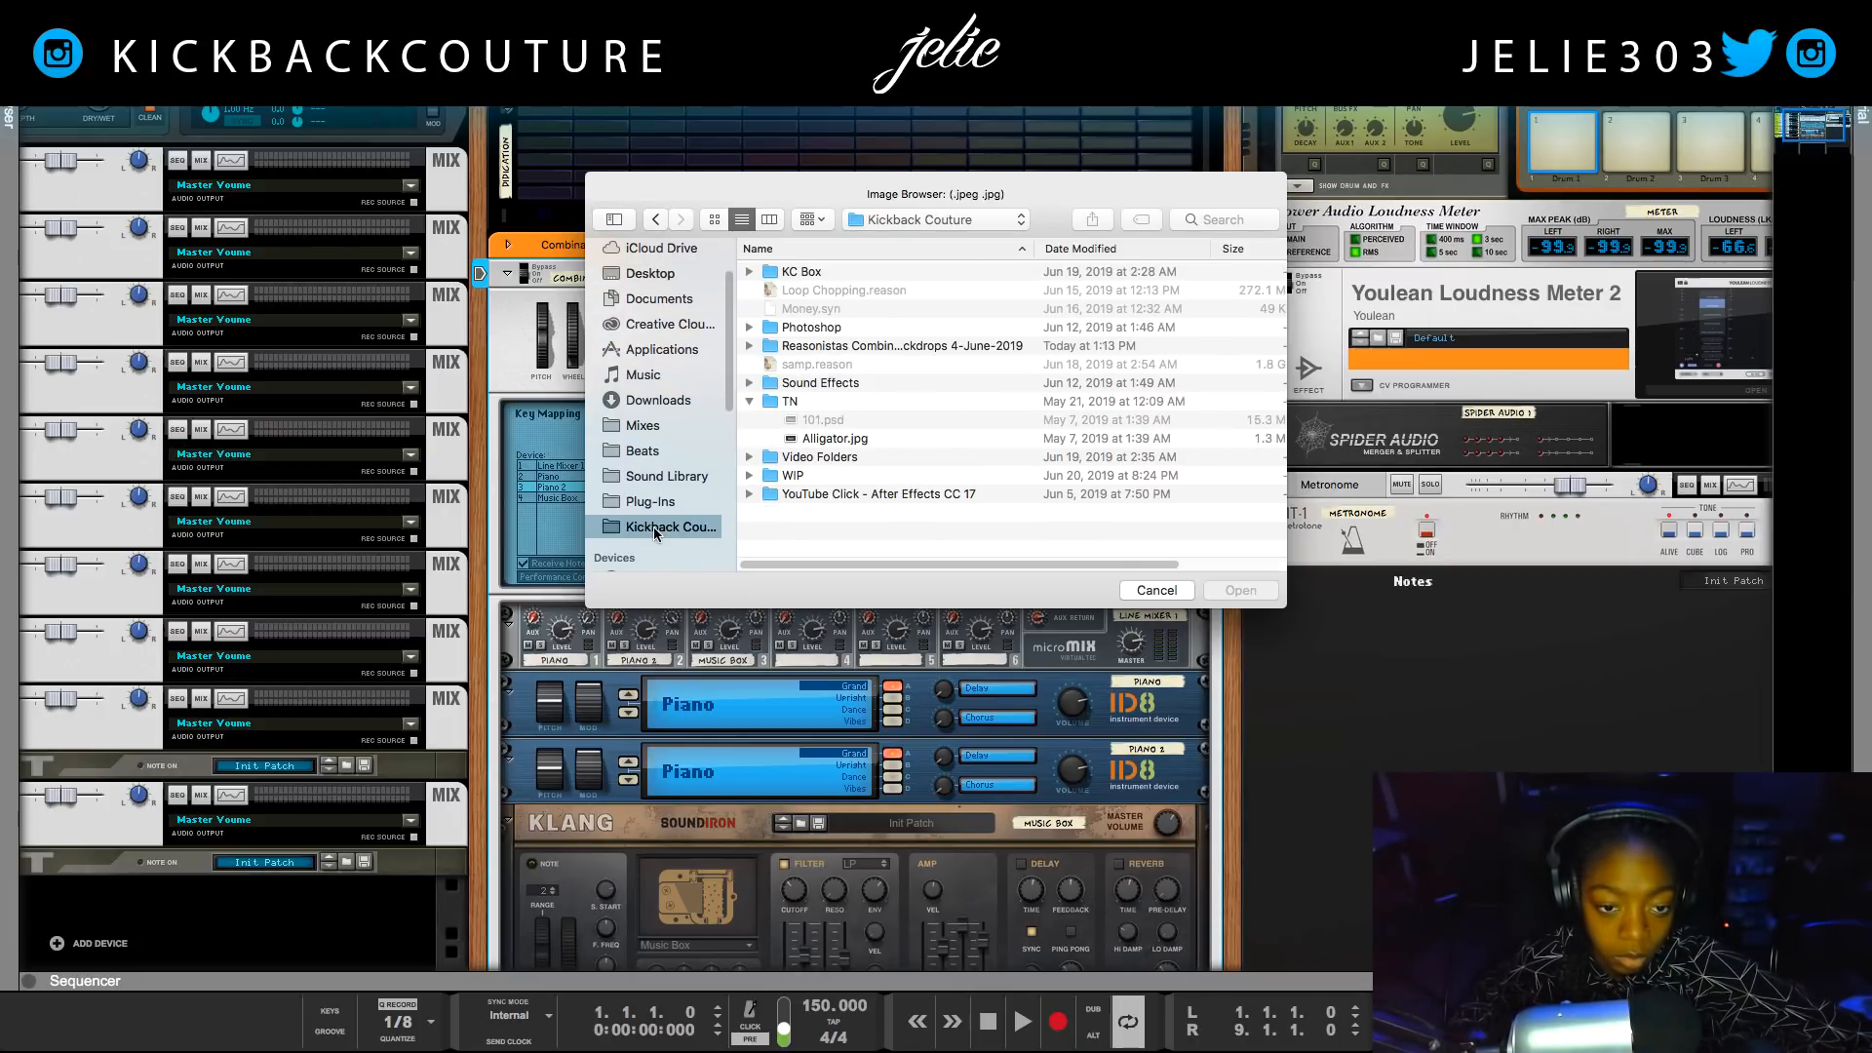
double_click(899, 343)
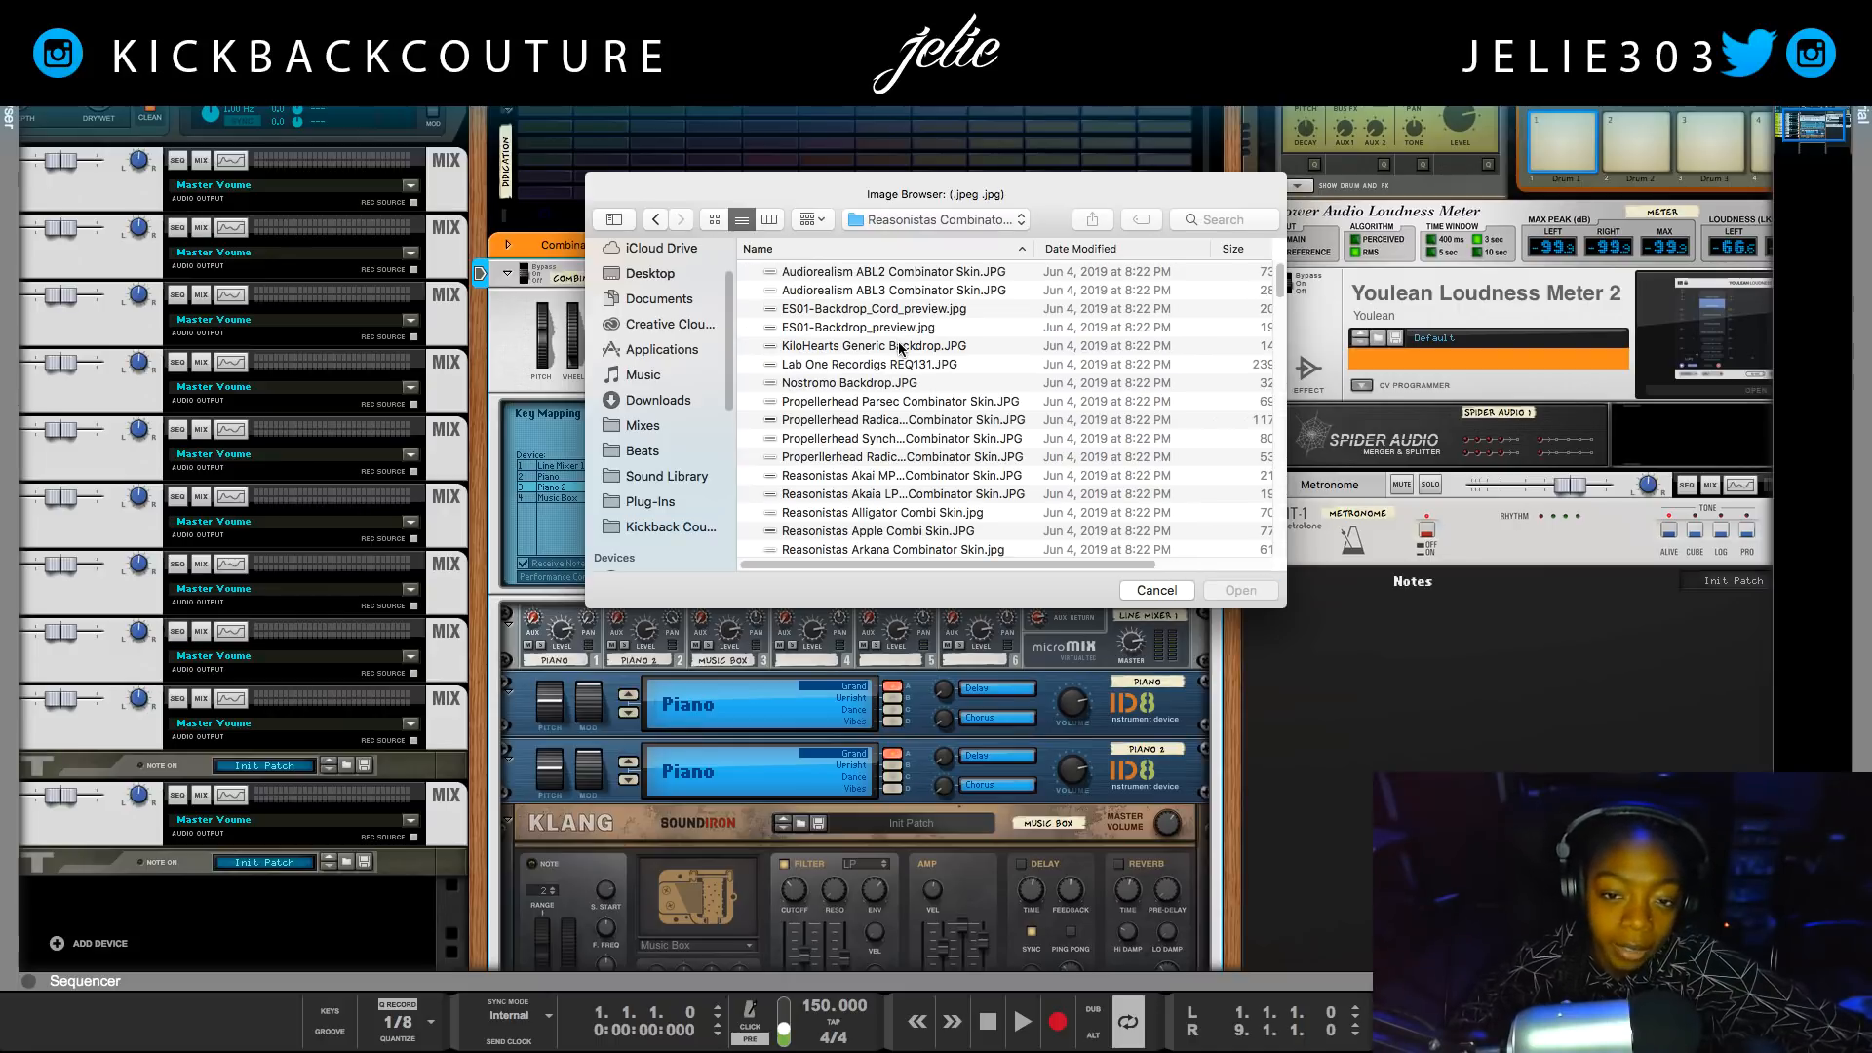
Search the backdrops folder for "kl" and apply Reasonistas Klang Combinator Skin.jpg as the Combinator's backdrop.
scroll(844, 418, down, 2)
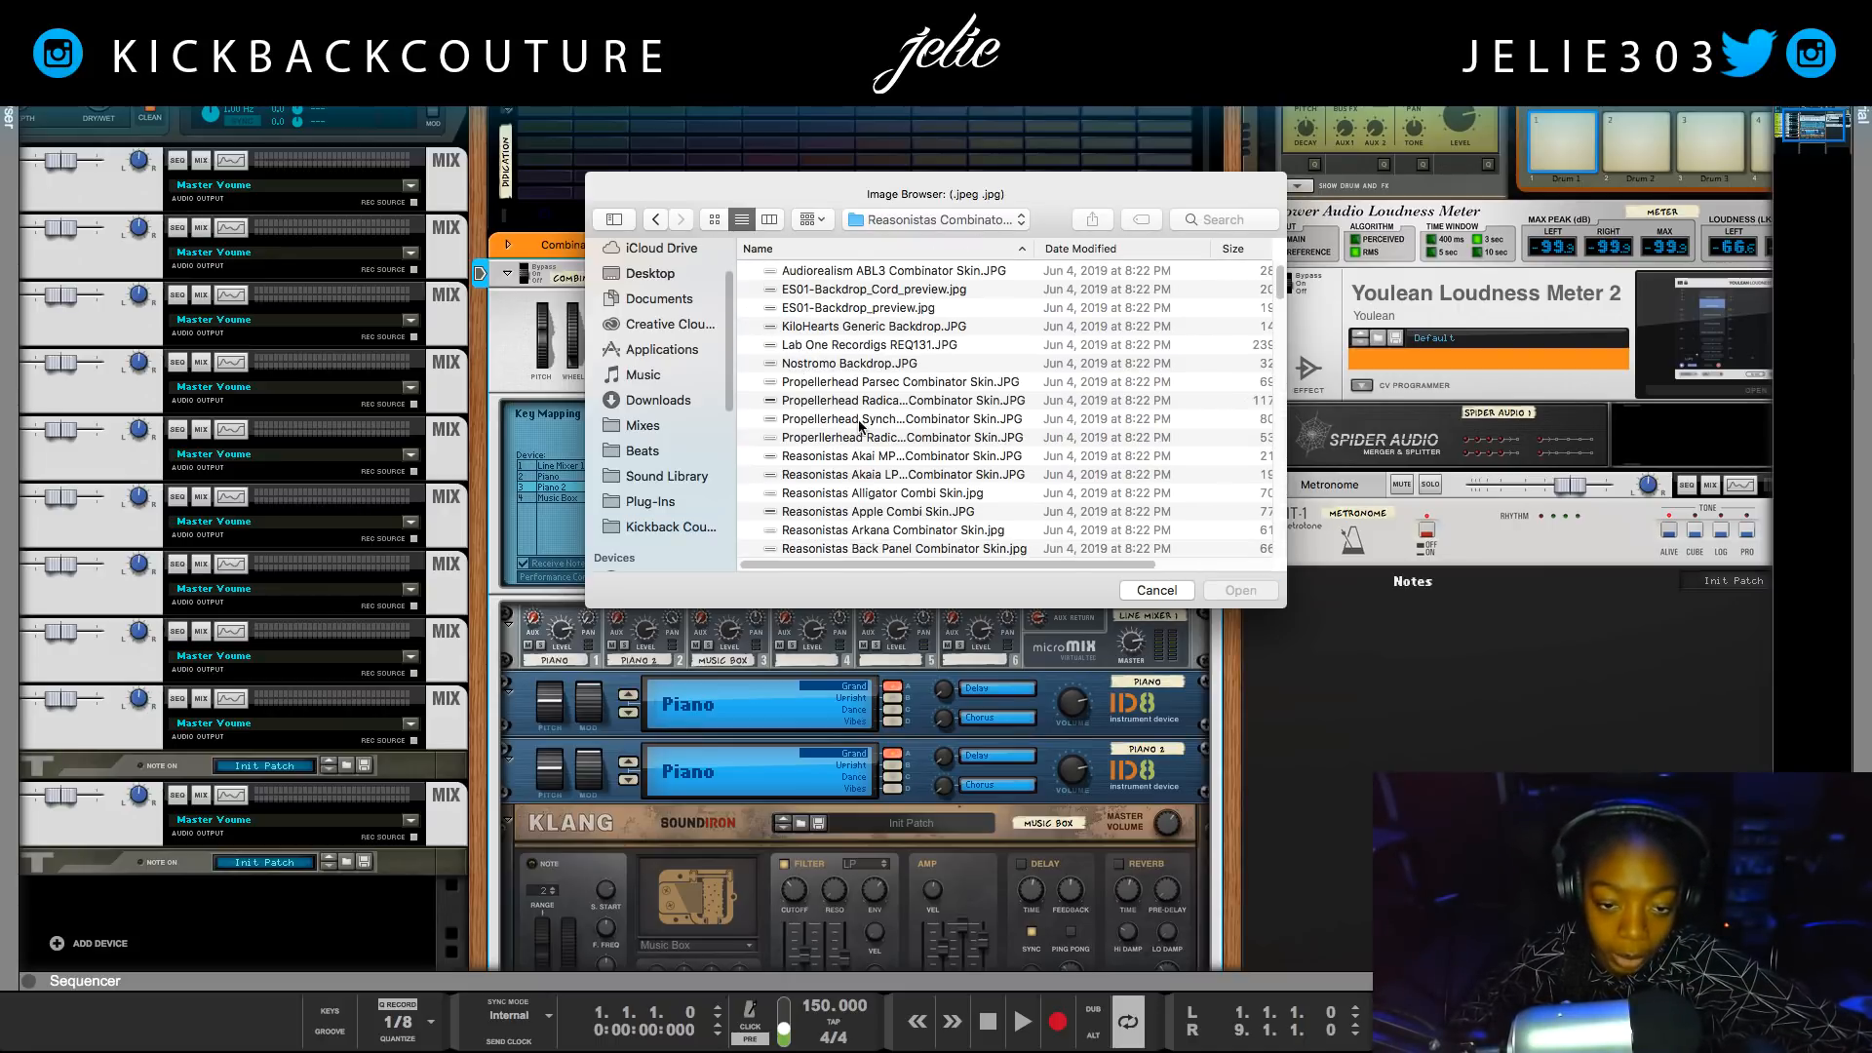
scroll(877, 390, up, 2)
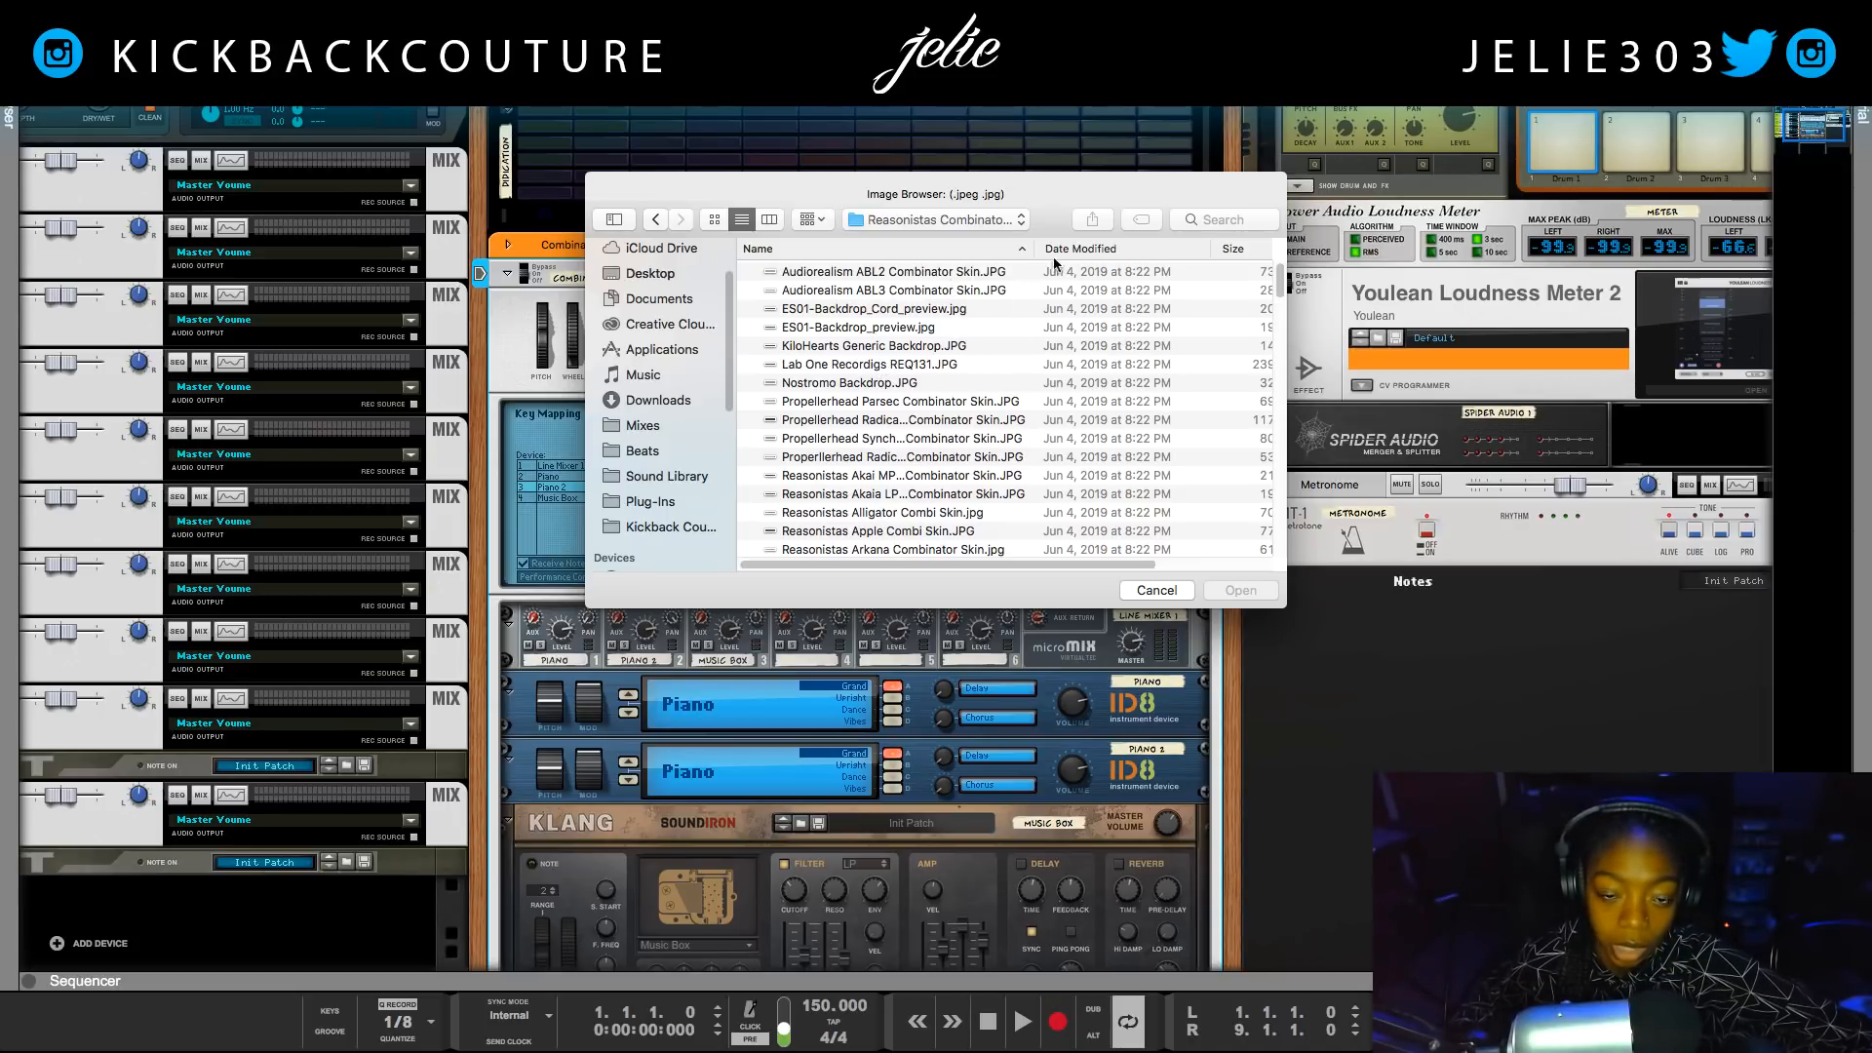
scroll(1267, 293, down, 10)
click(1220, 220)
text(kl)
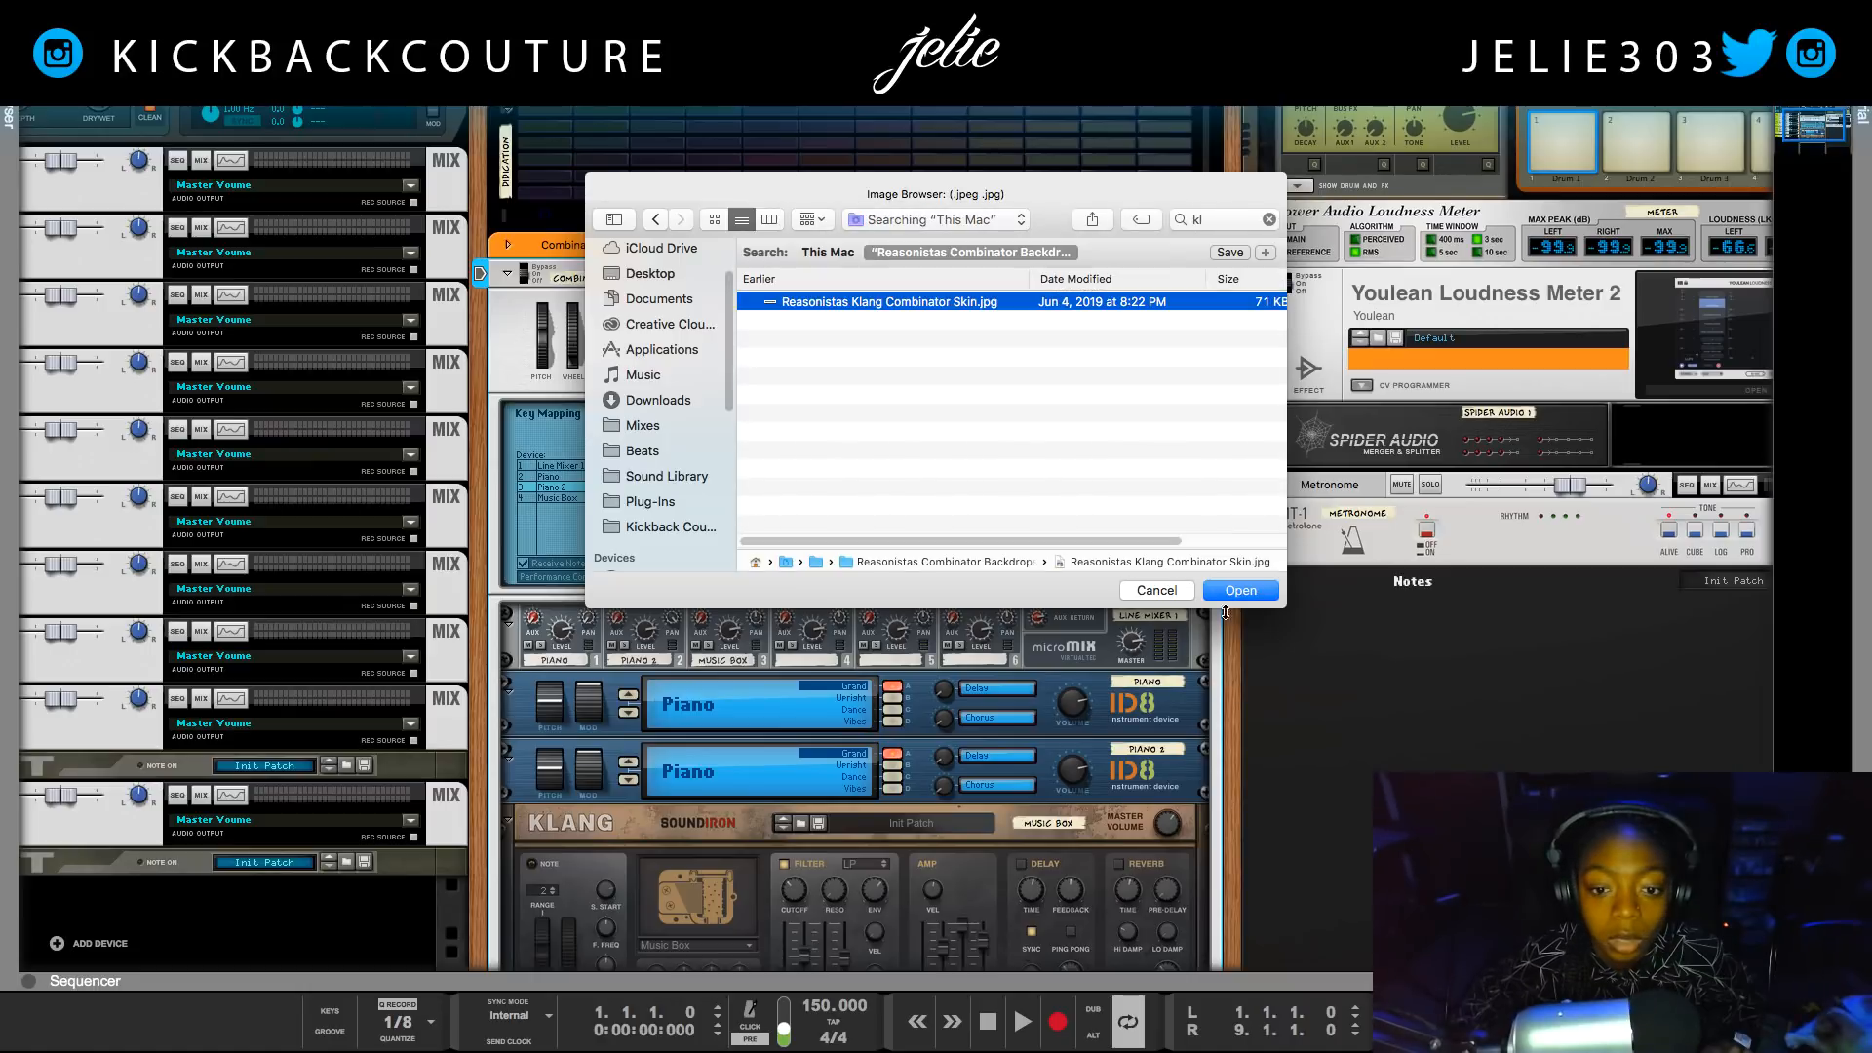
click(1236, 591)
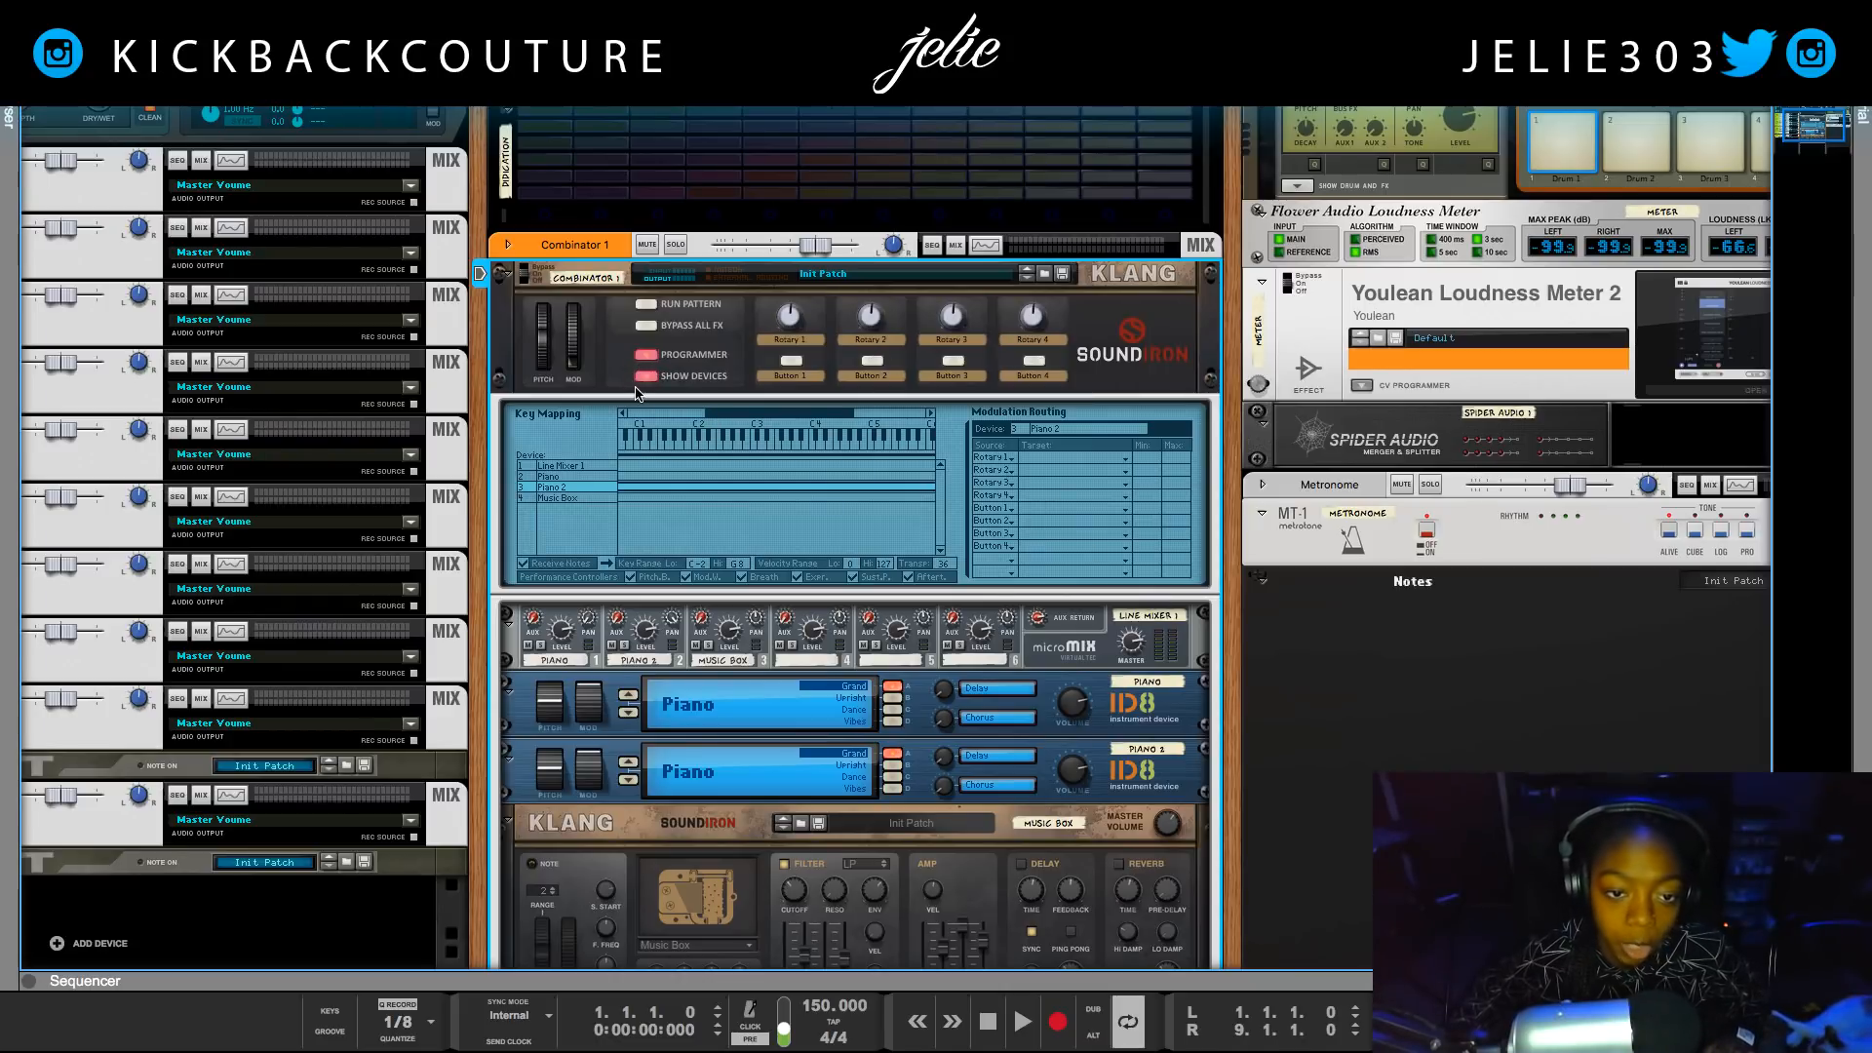
Start the transport briefly and stop it again with the Combinator in view.
scroll(577, 483, down, 1)
scroll(585, 483, up, 1)
key(space)
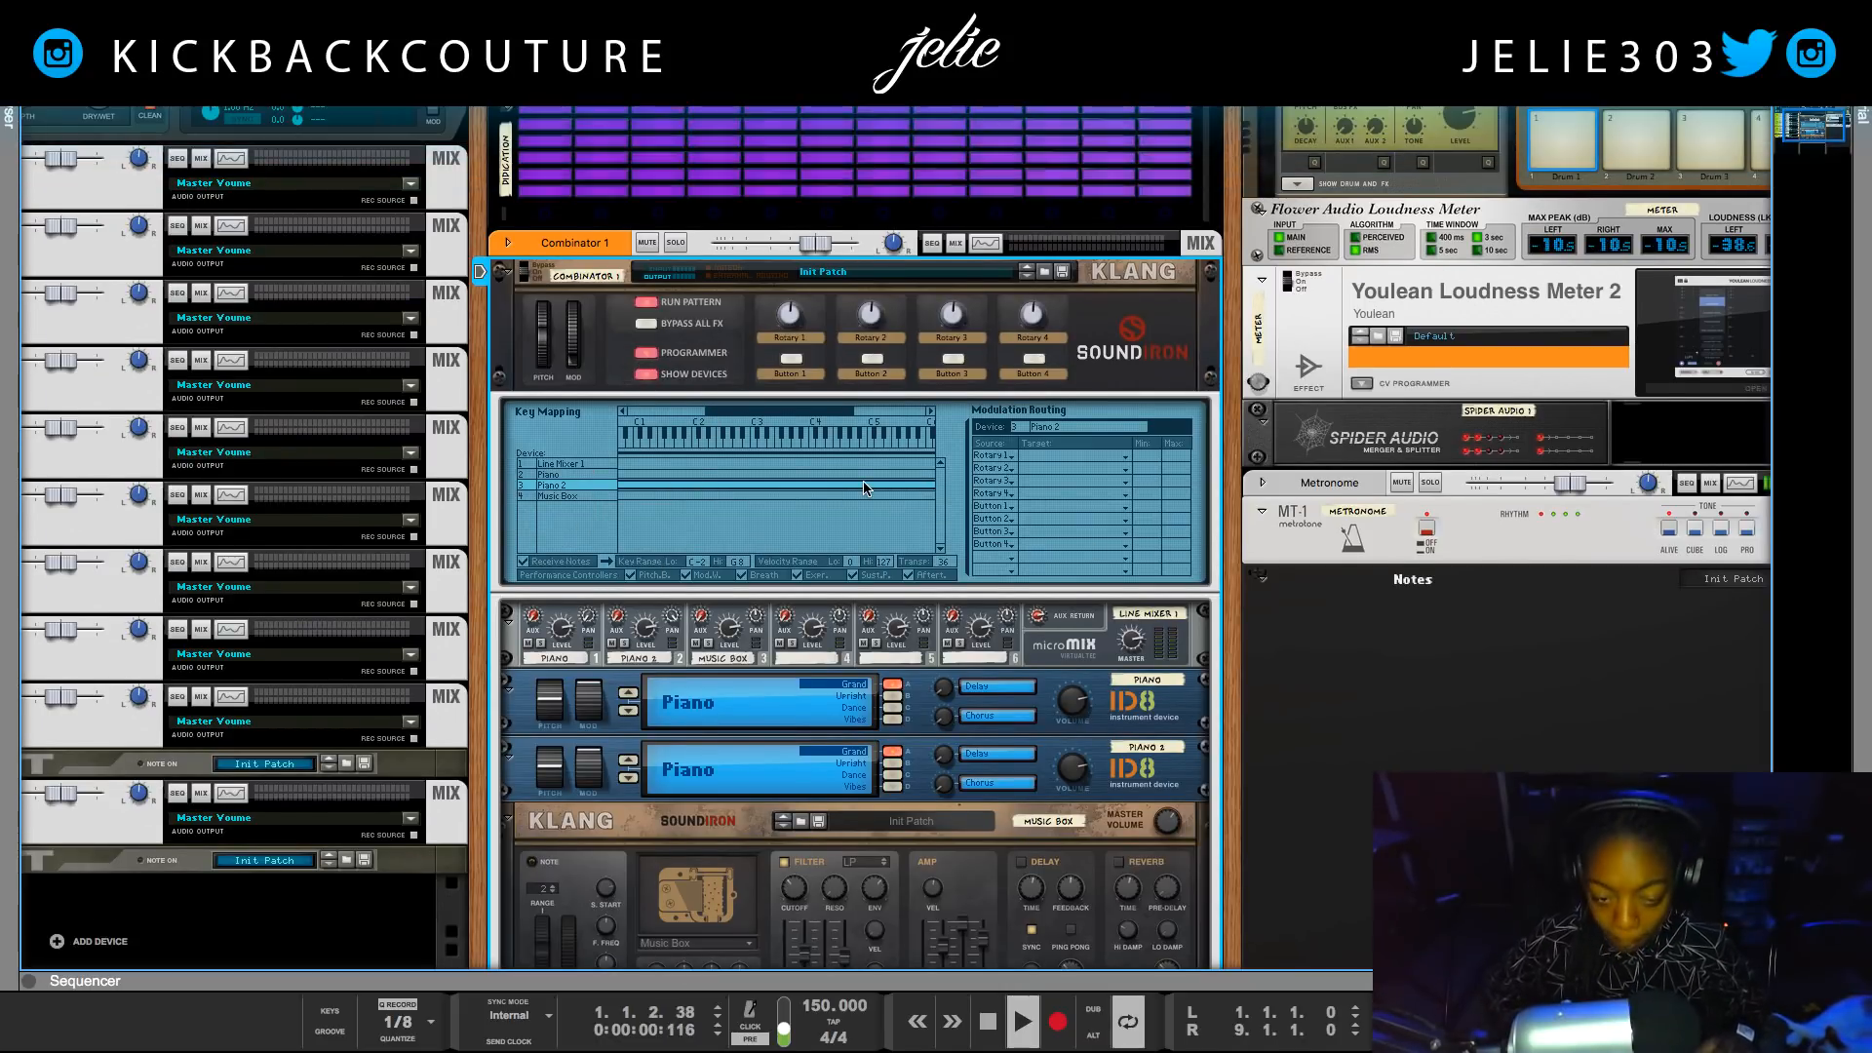
key(space)
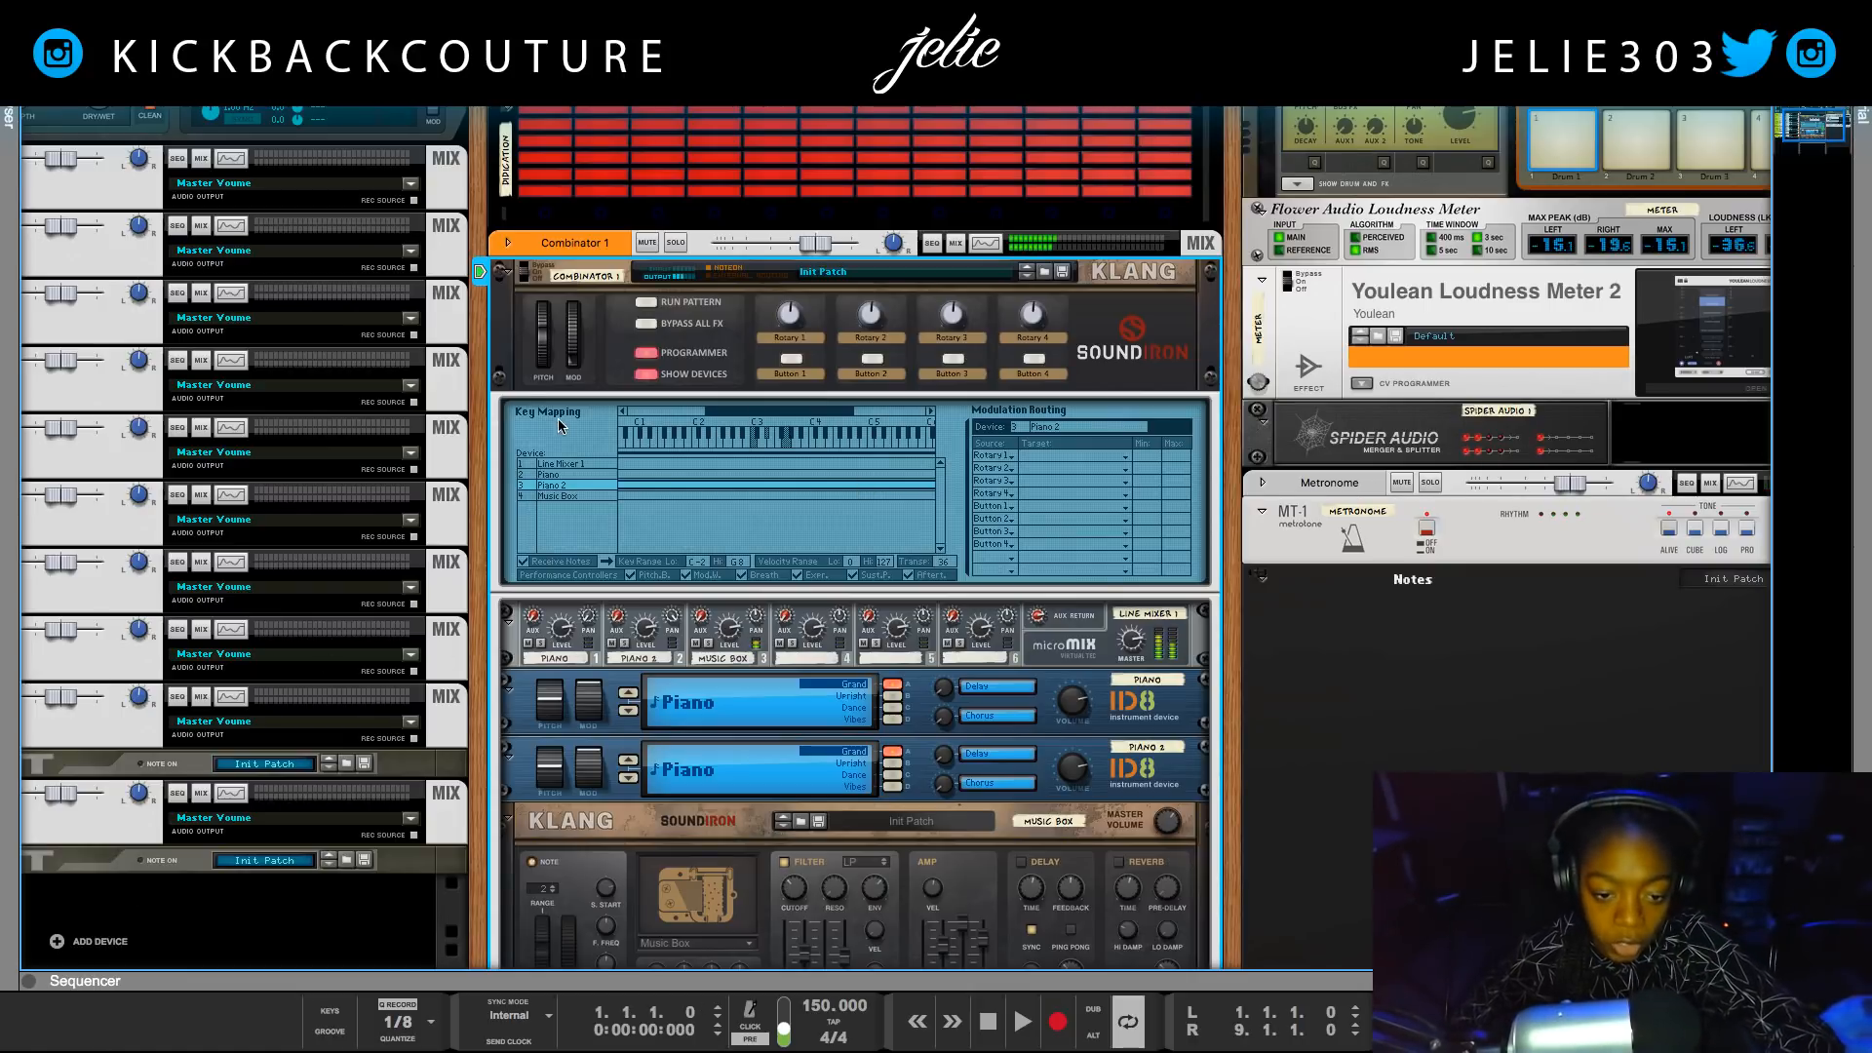
scroll(713, 562, up, 1)
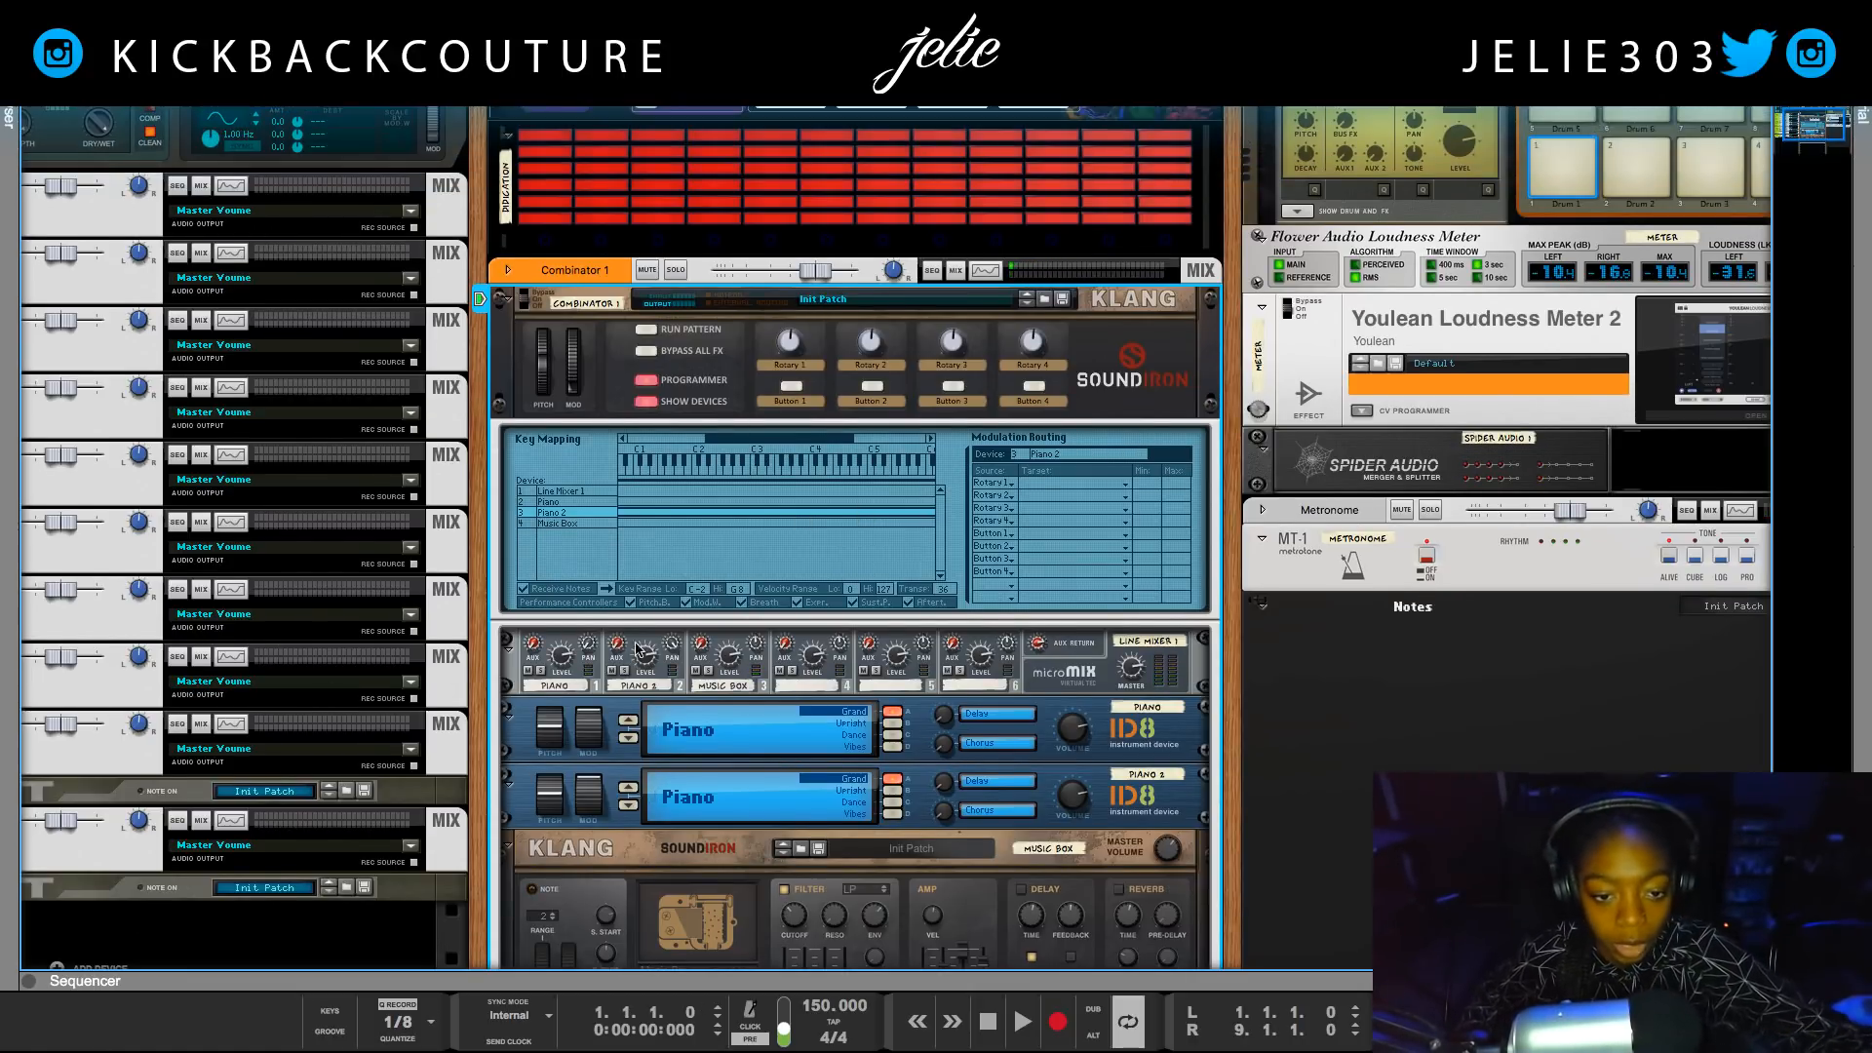
mouse_move(466, 683)
mouse_down()
mouse_move(491, 667)
mouse_move(483, 650)
mouse_up()
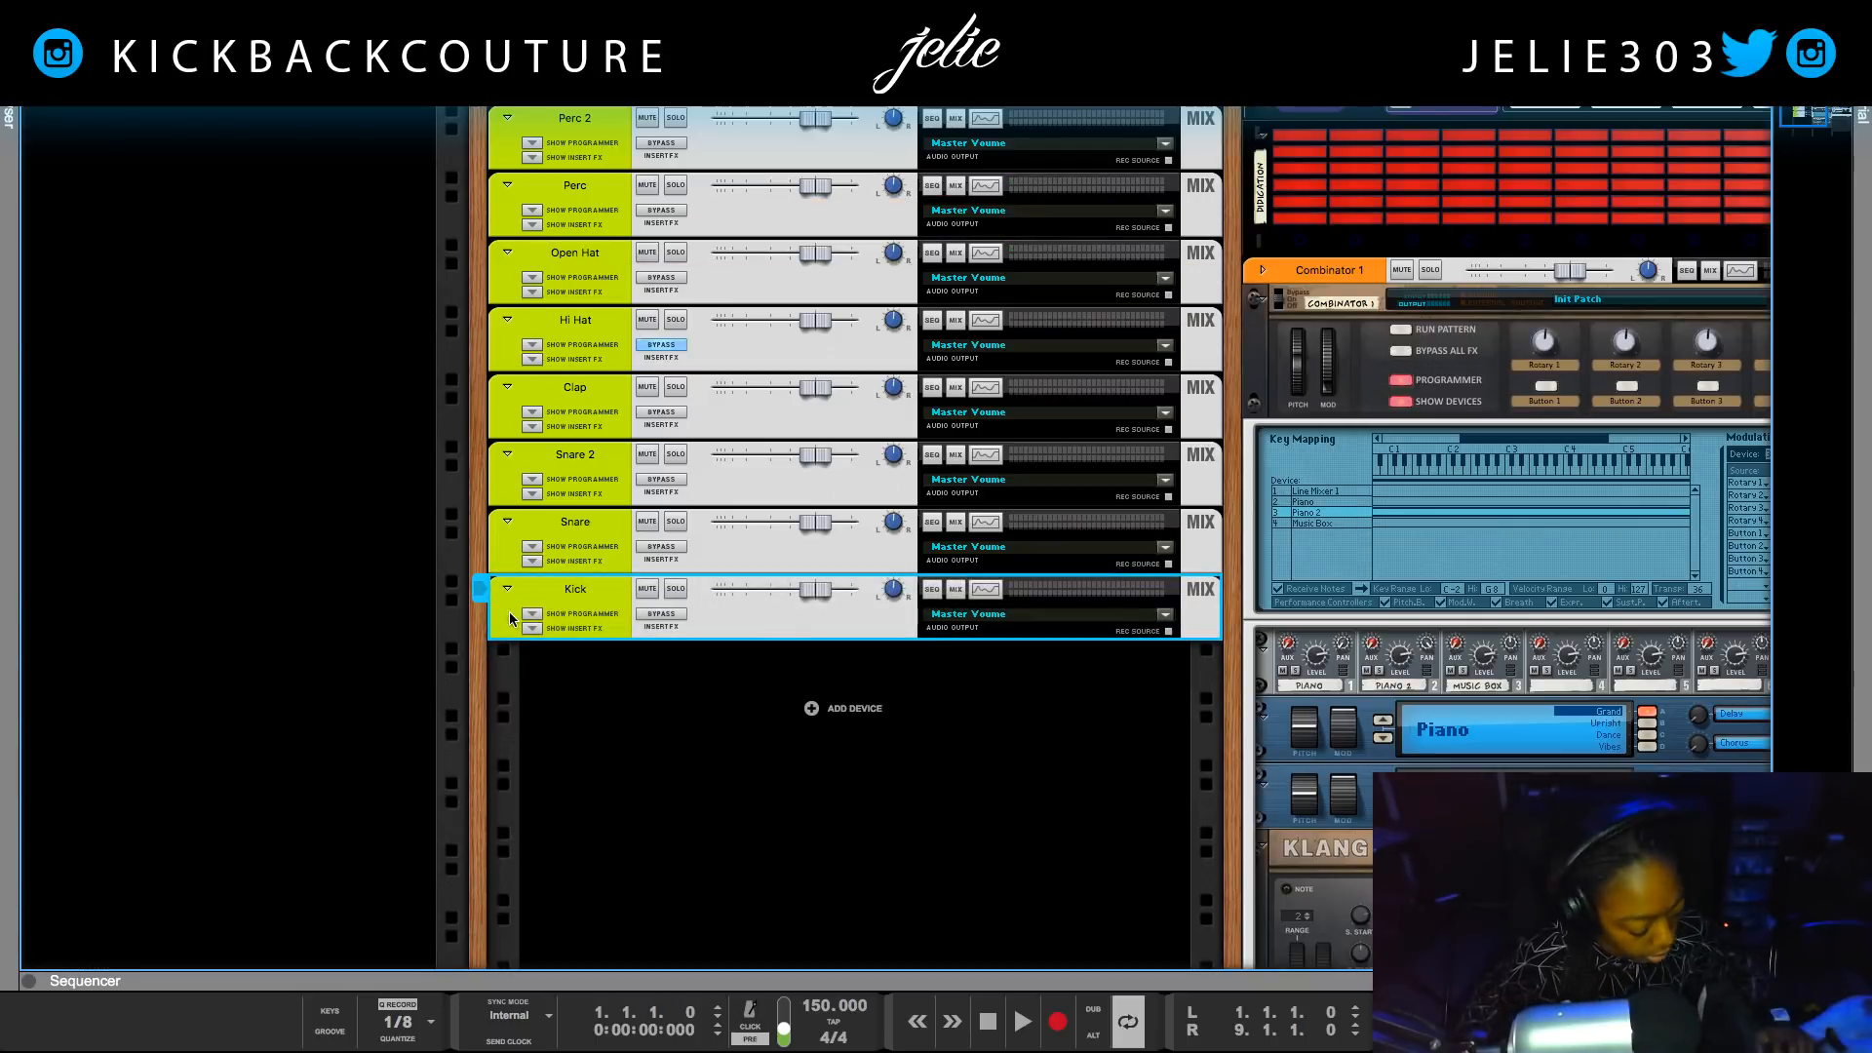
scroll(513, 600, right, 5)
scroll(479, 566, up, 2)
scroll(479, 566, left, 1)
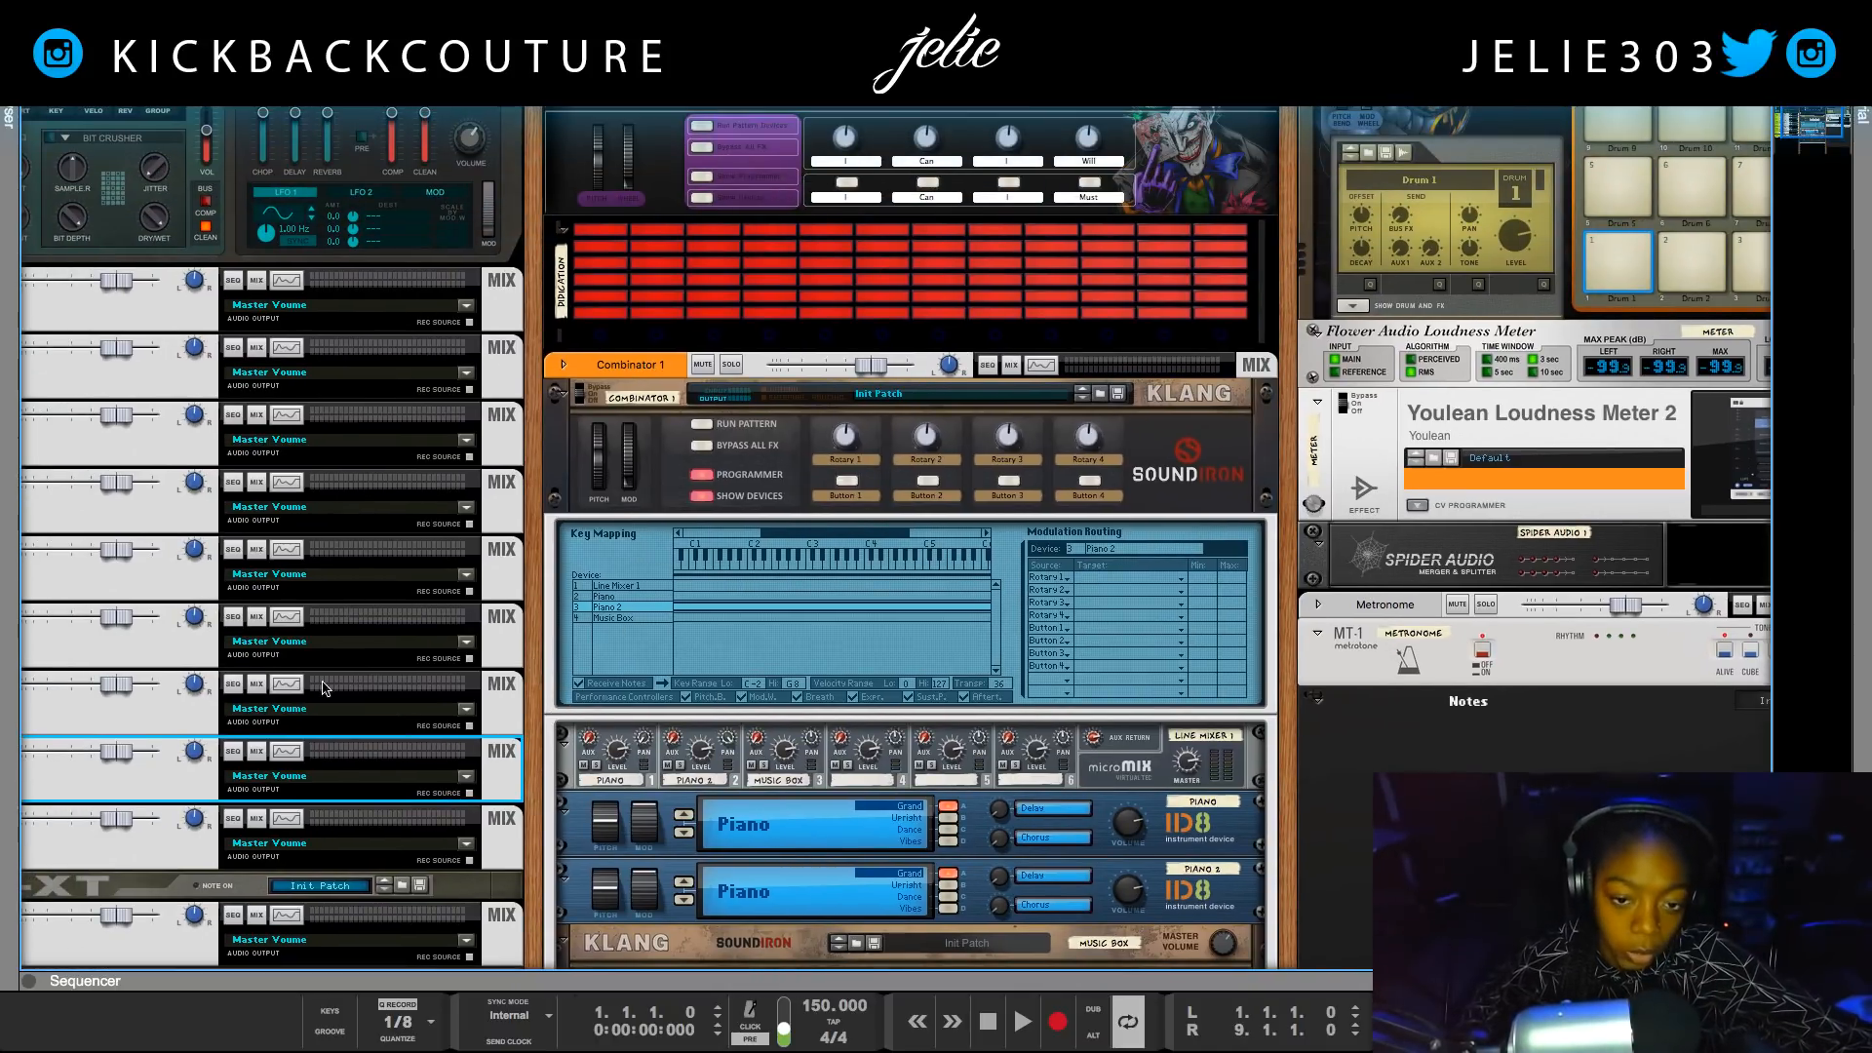
scroll(675, 690, up, 1)
click(1369, 819)
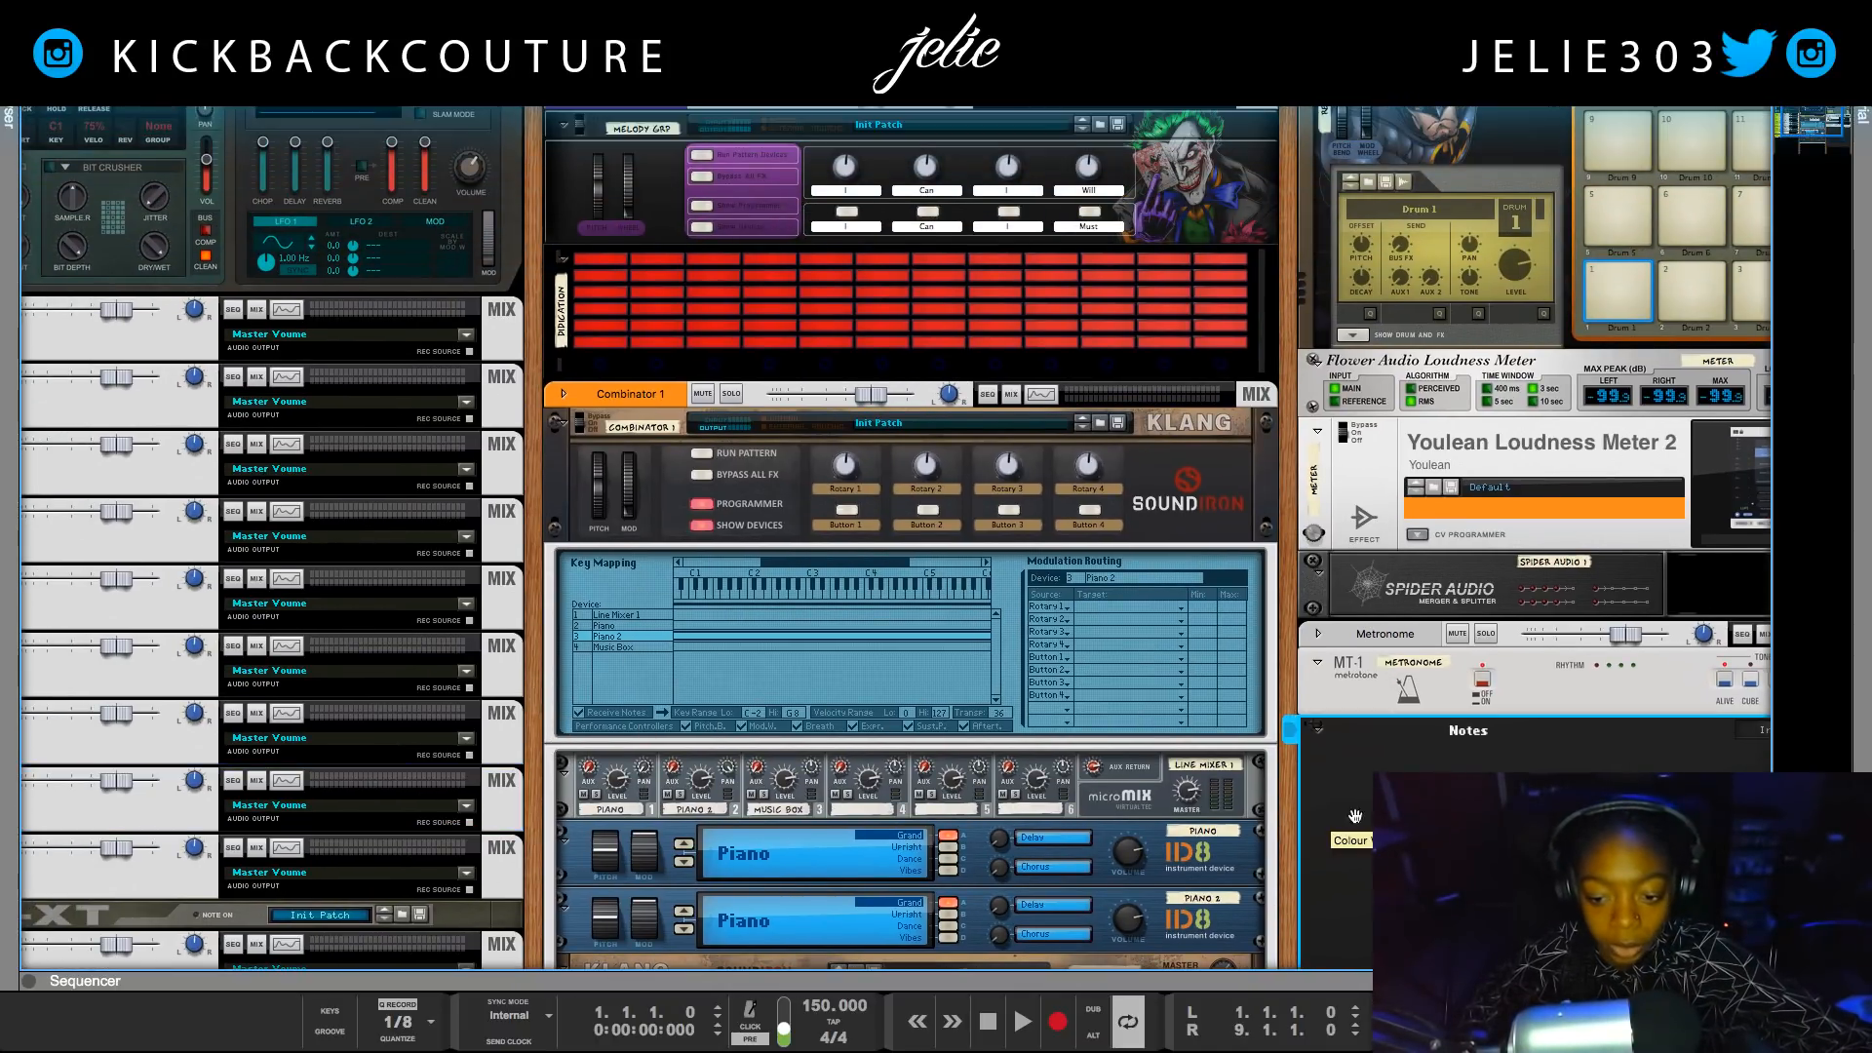
Add The Echo from the Reason Devices effects inside Combinator 1, directly below the Klang Music Box.
click(676, 497)
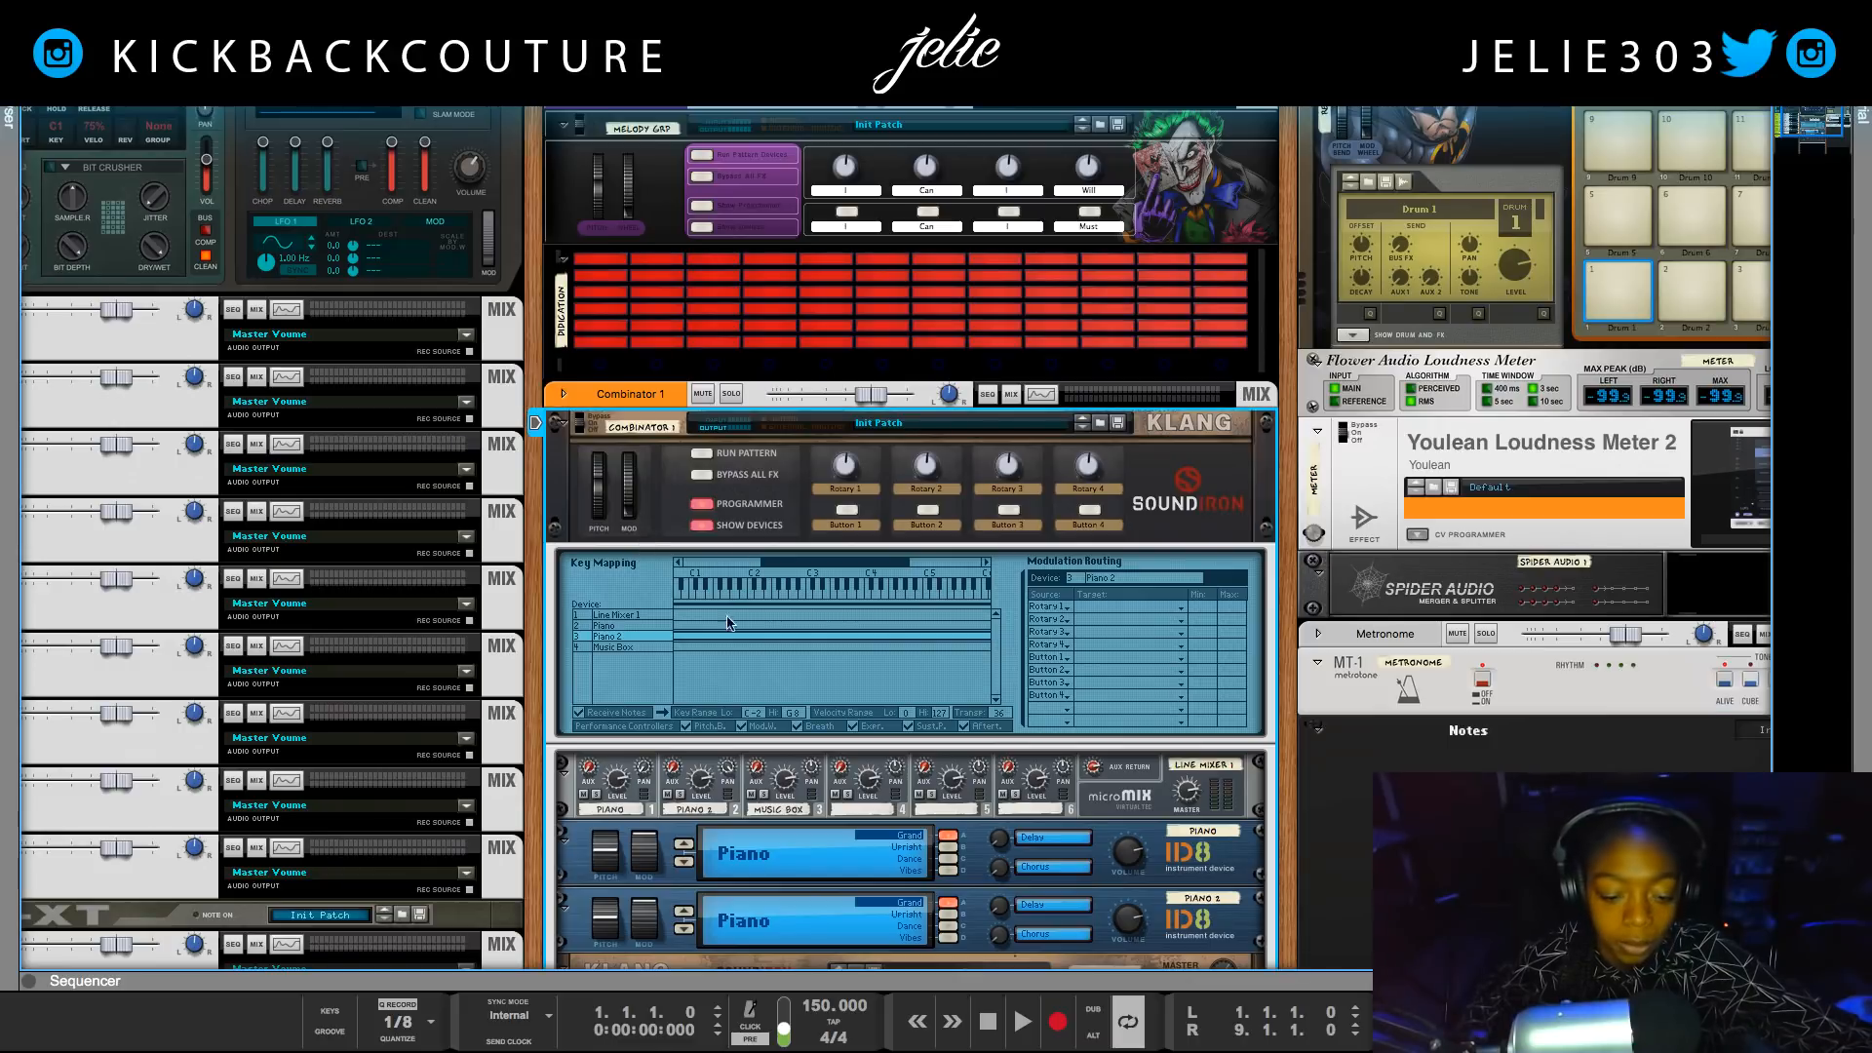
scroll(618, 770, down, 1)
scroll(1121, 848, down, 1)
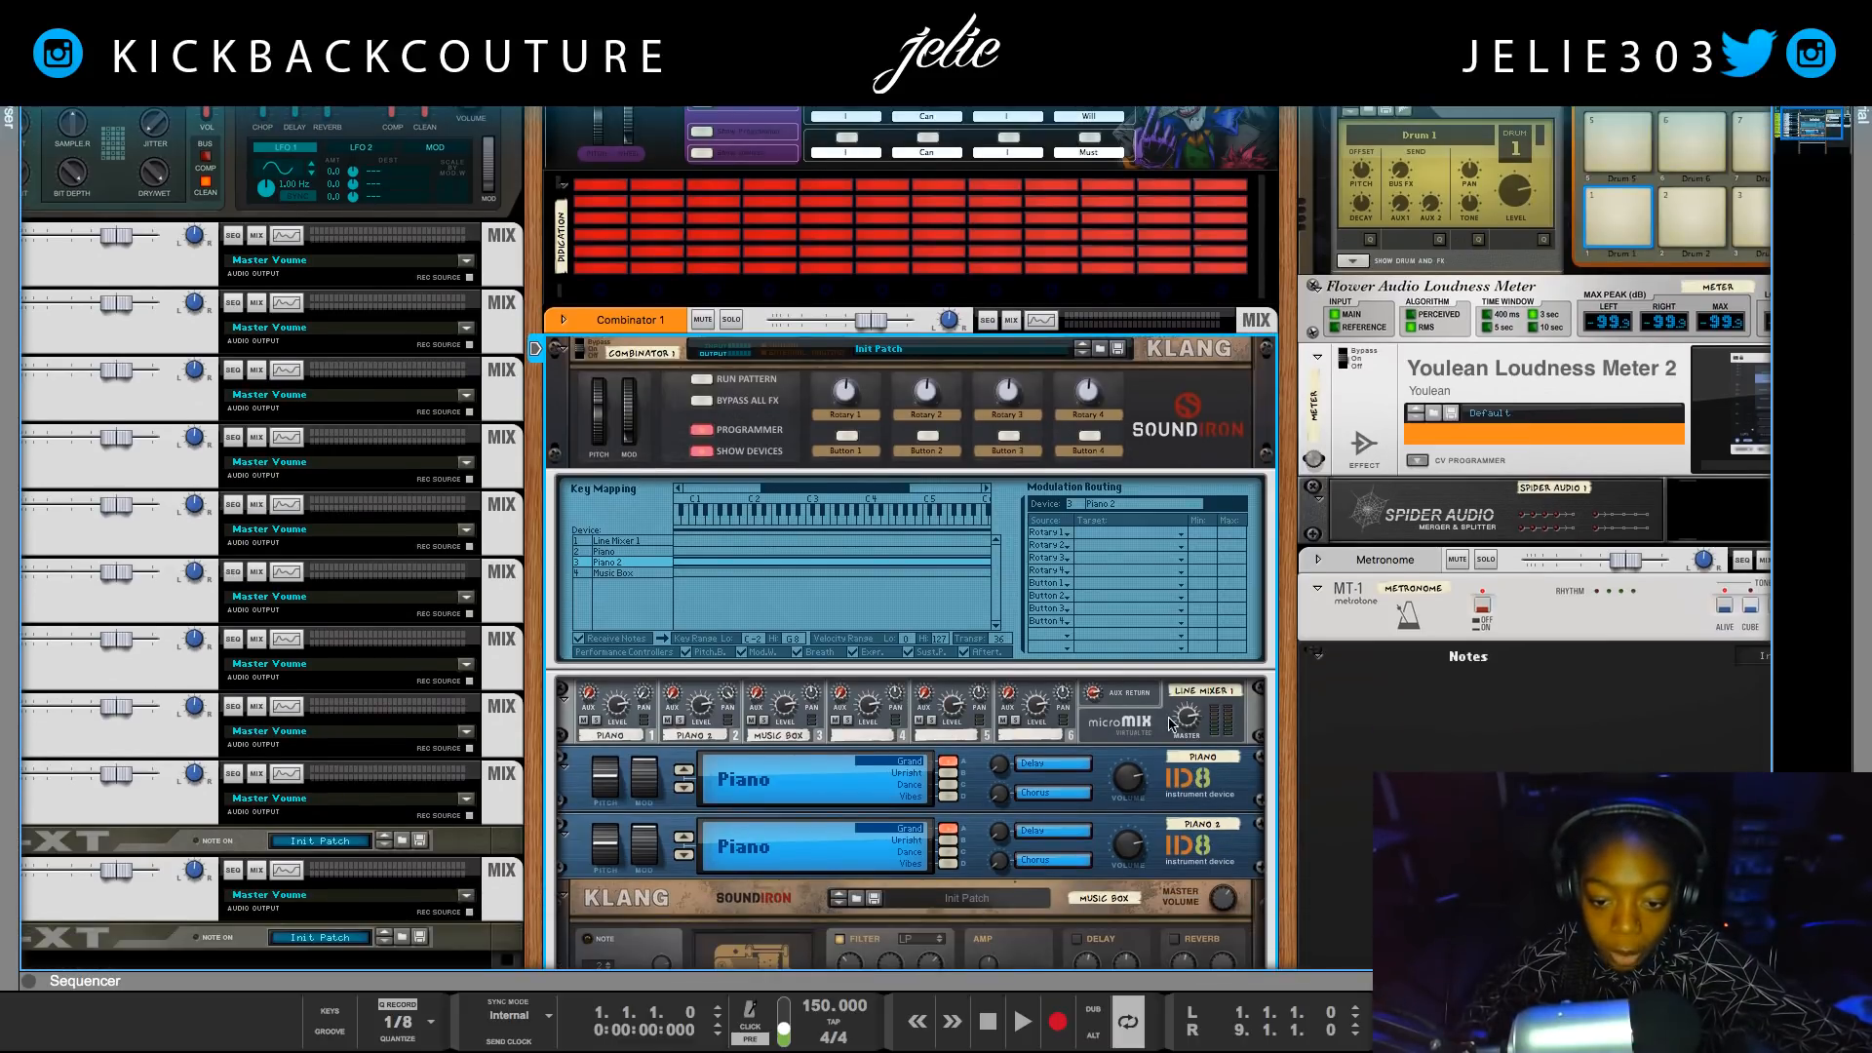
scroll(1121, 780, down, 1)
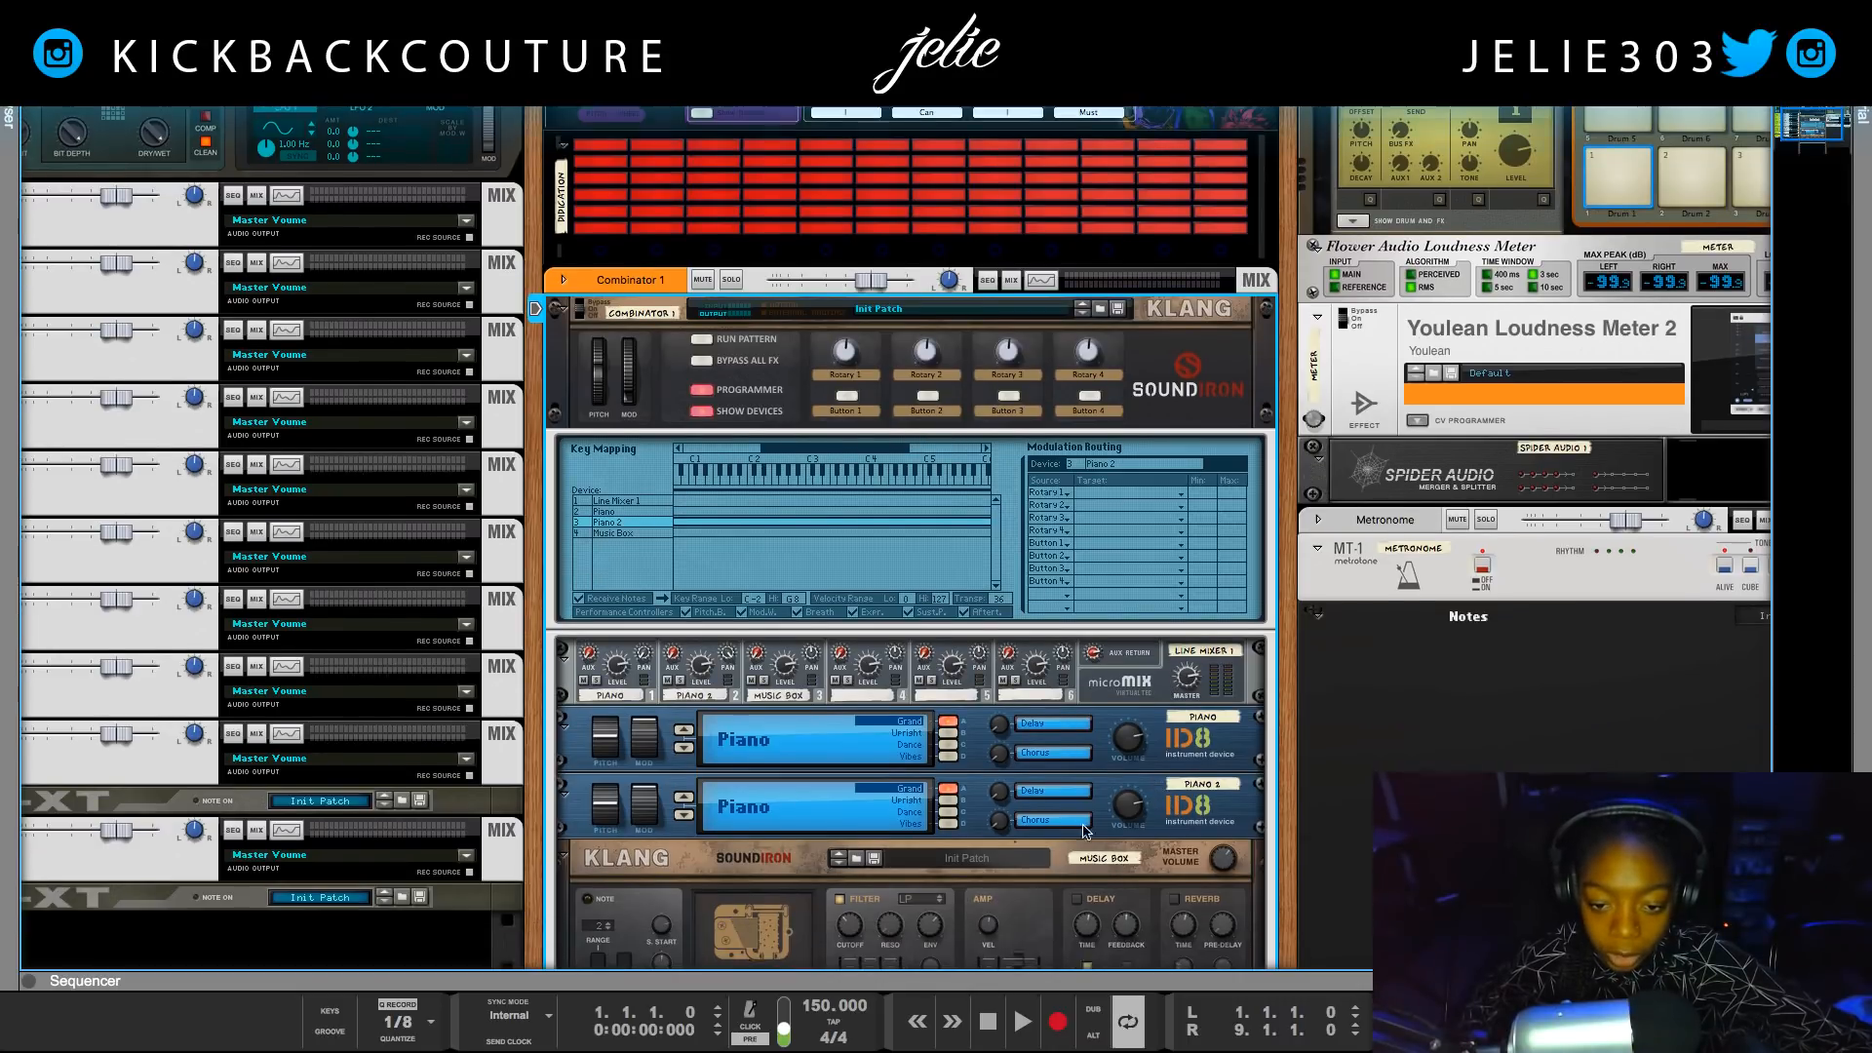
scroll(1100, 830, down, 1)
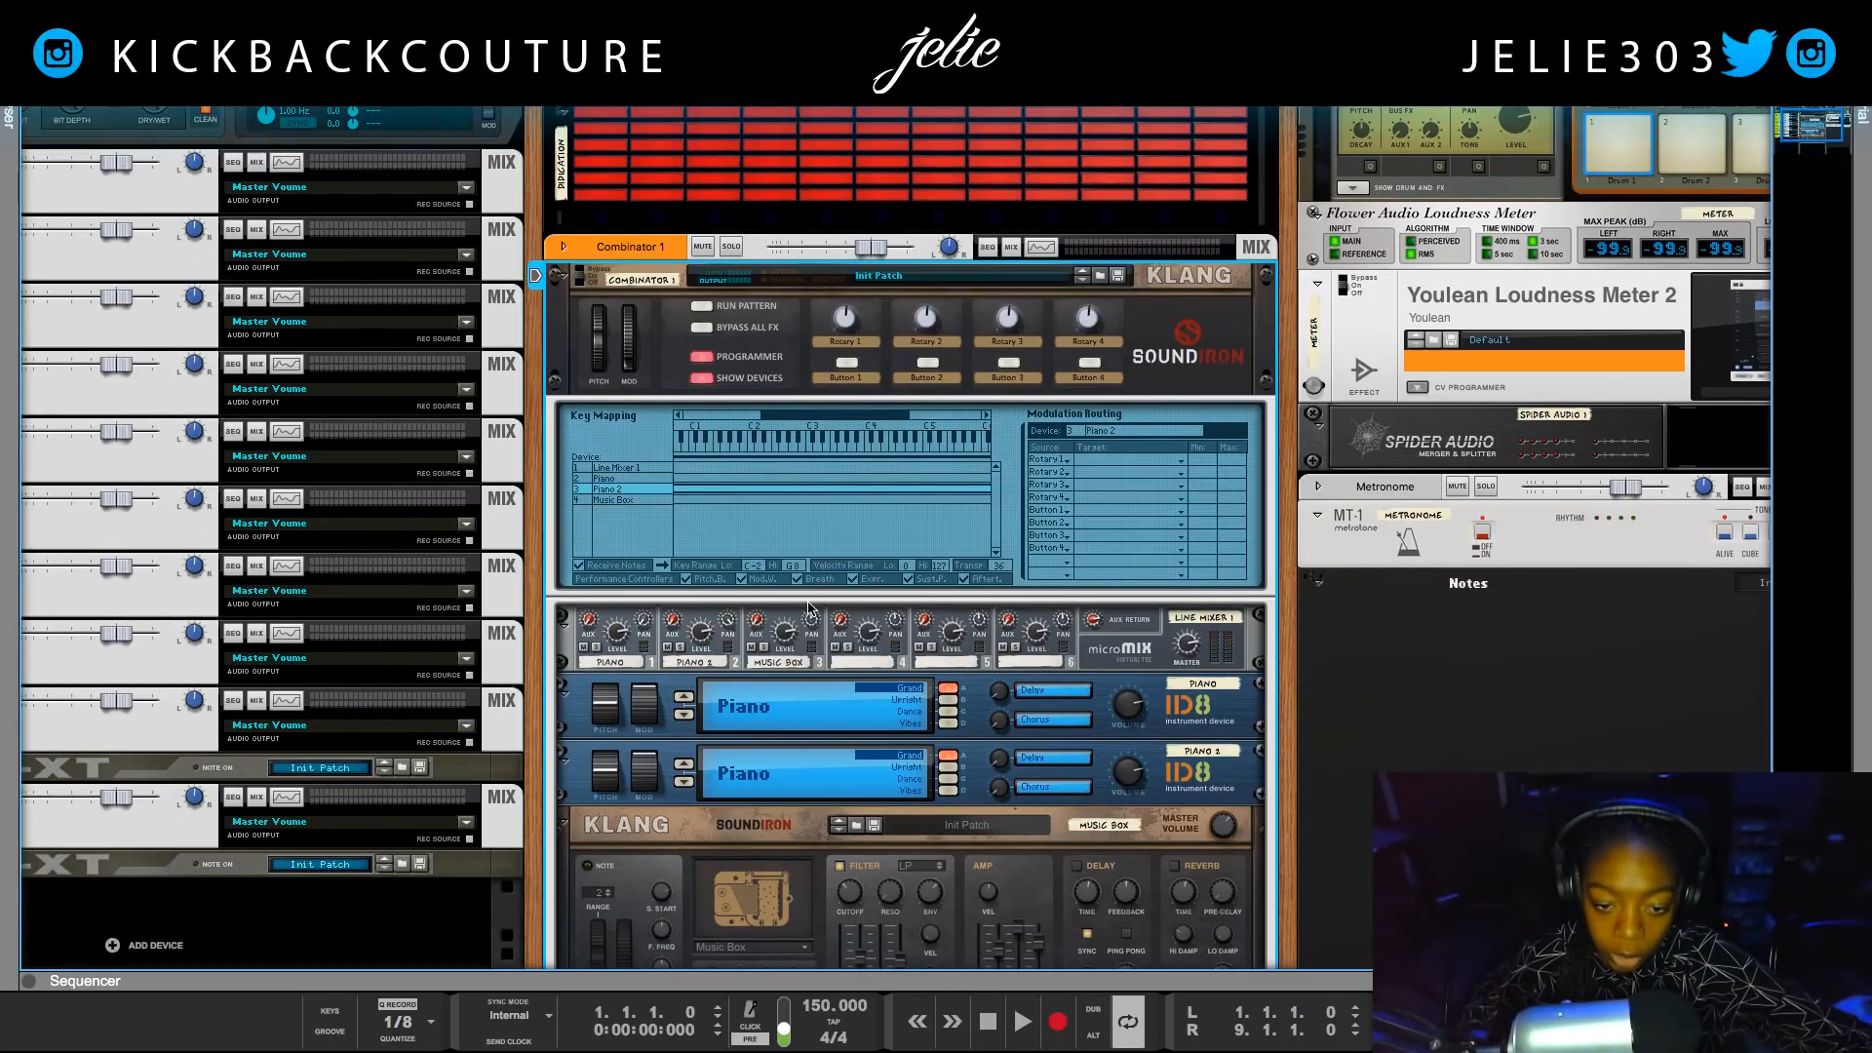
scroll(920, 762, down, 2)
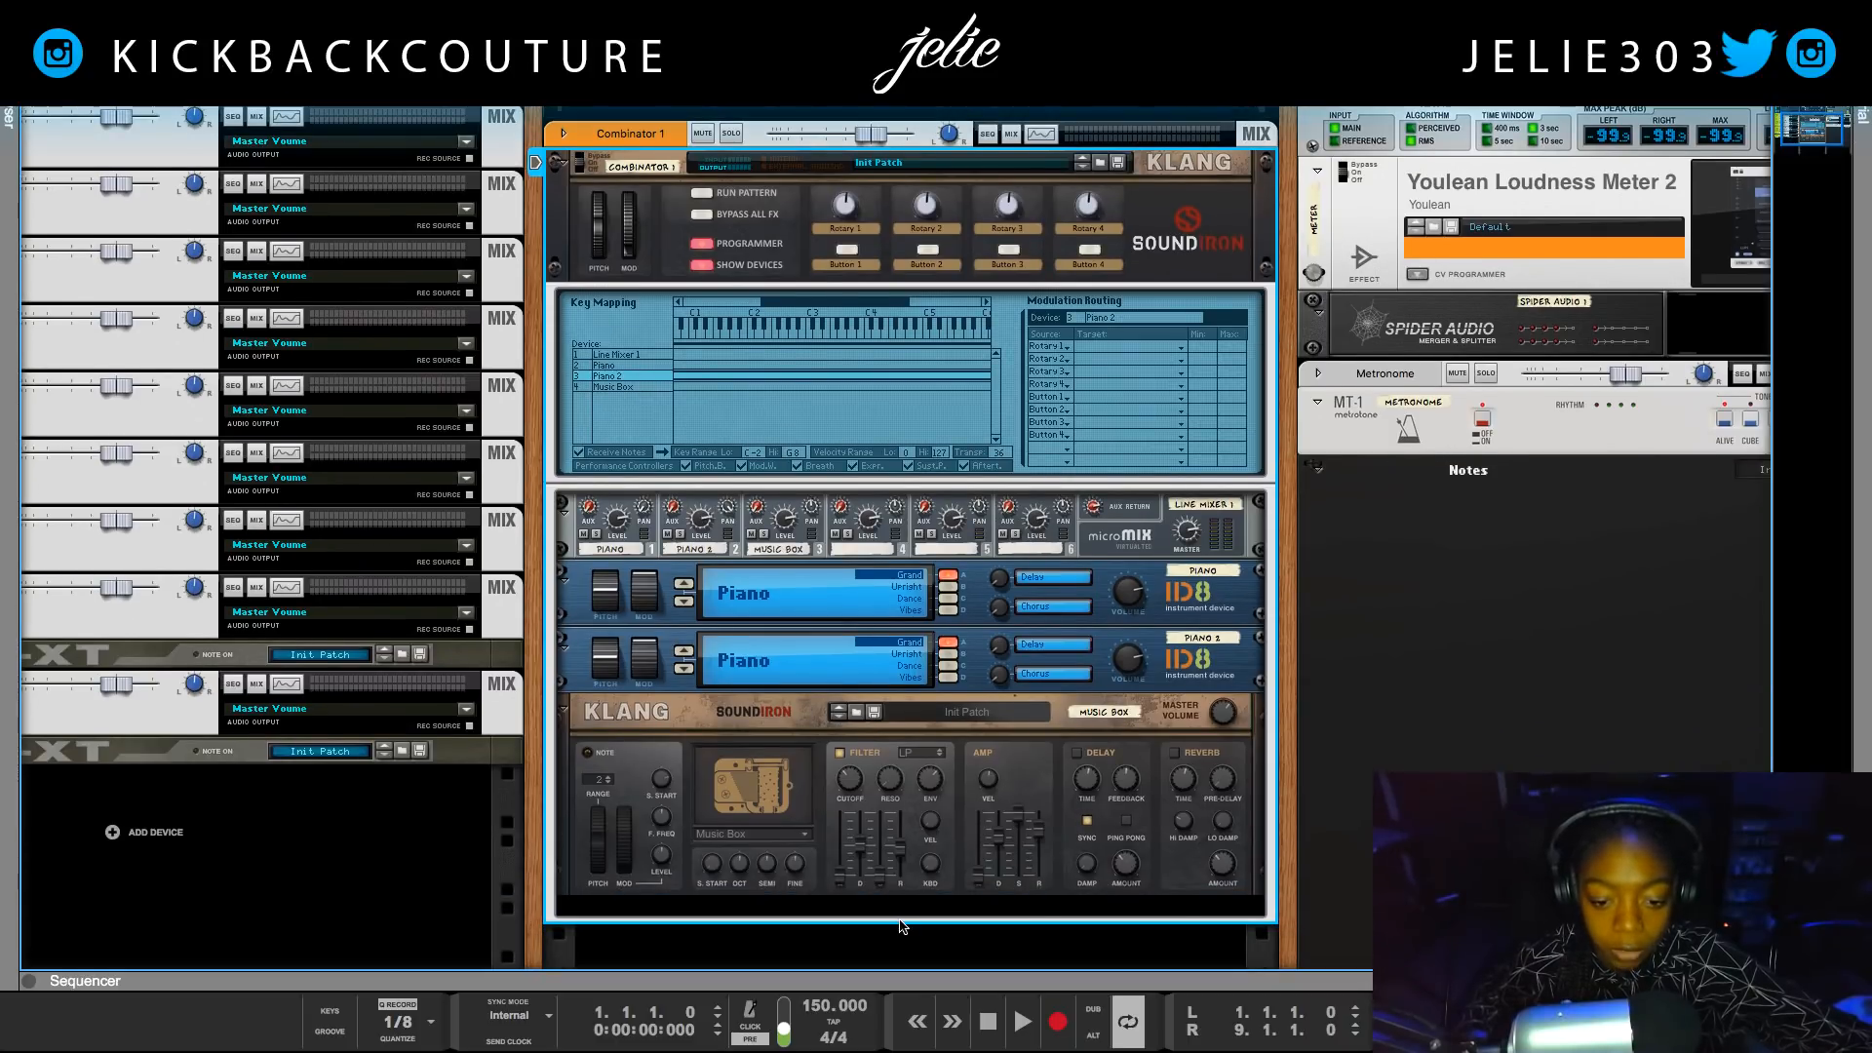
click(913, 904)
right_click(912, 905)
click(892, 909)
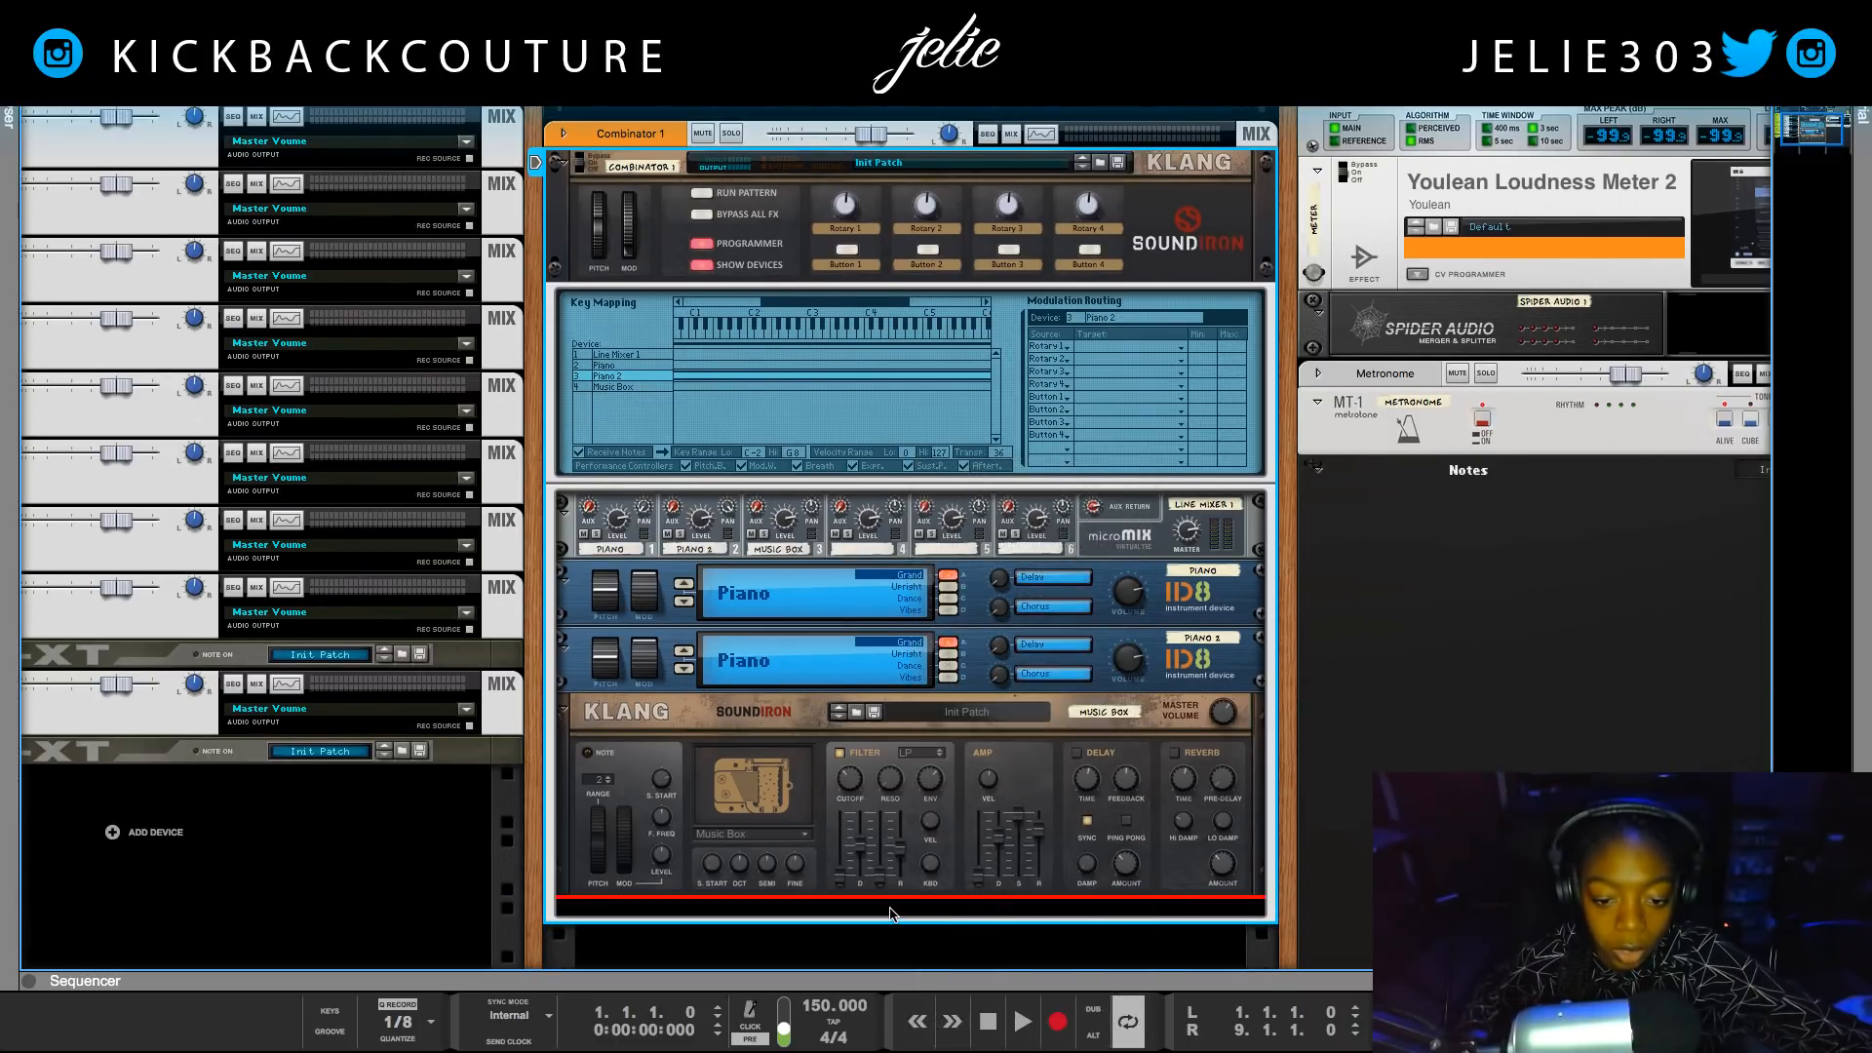
right_click(892, 909)
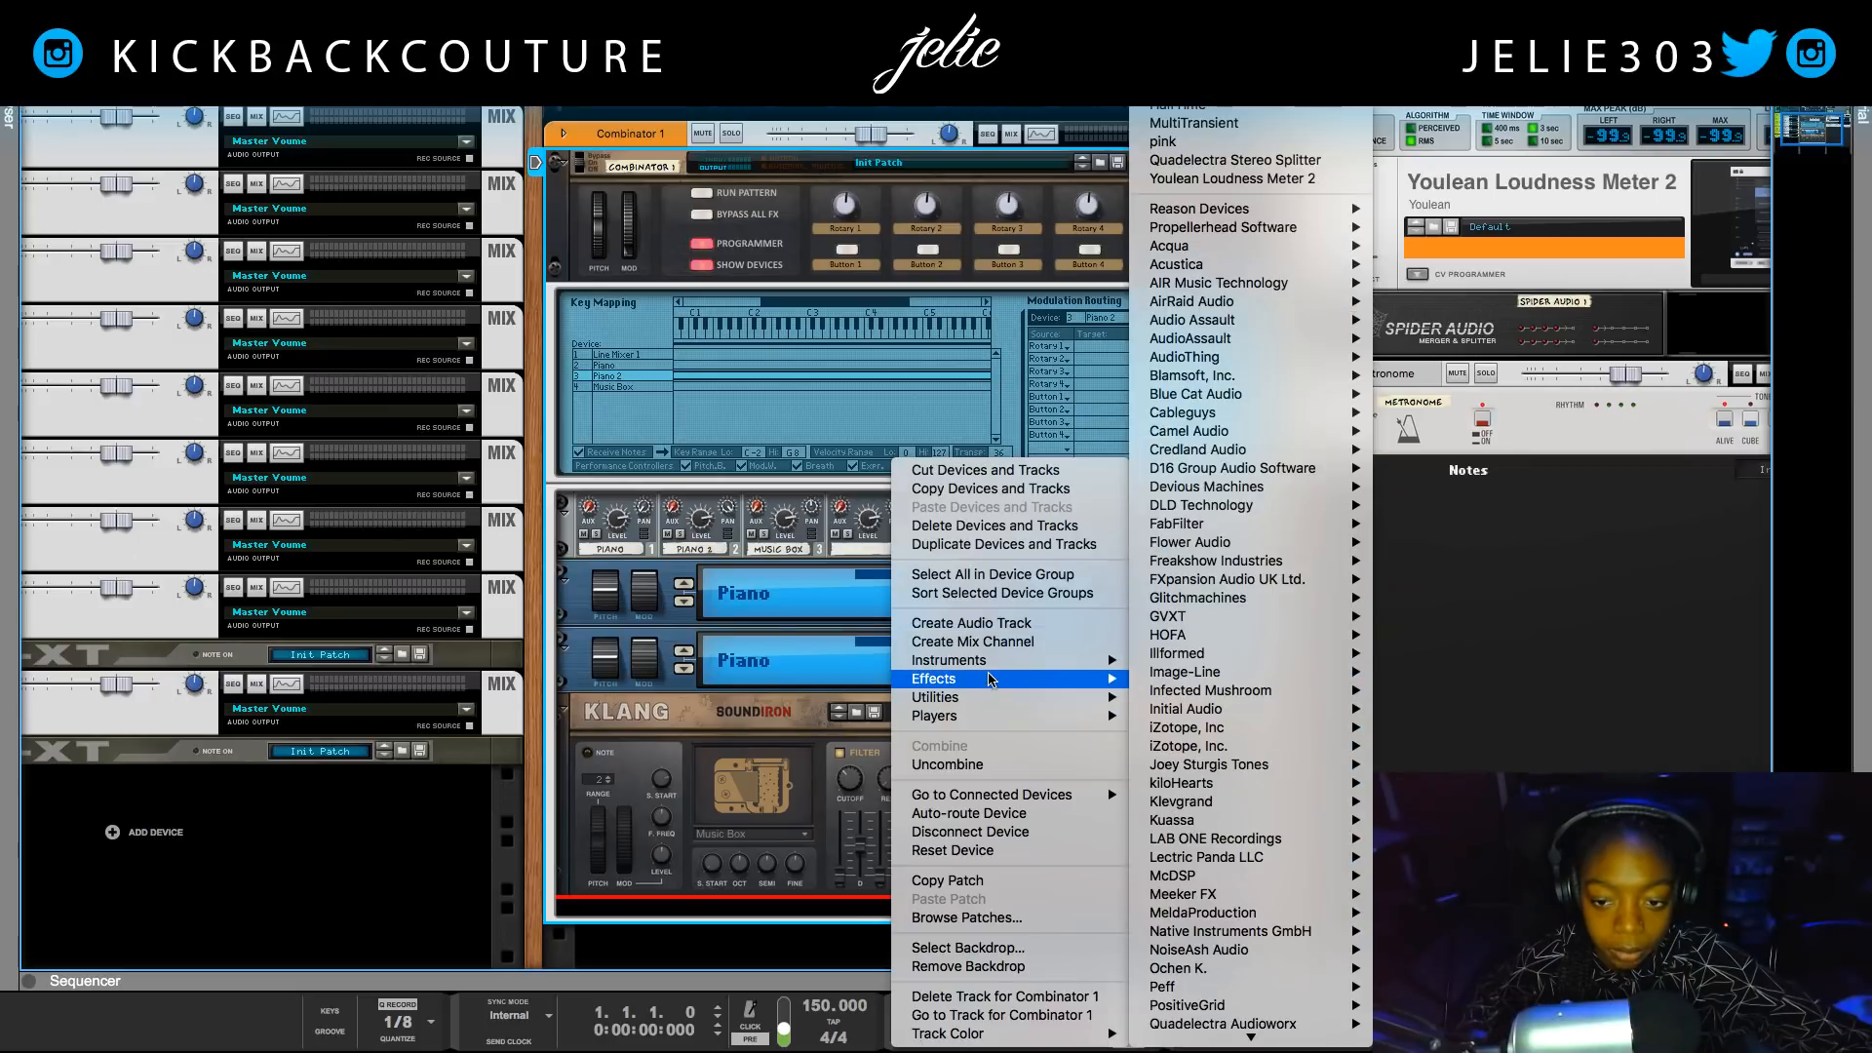
mouse_move(975, 679)
mouse_move(1310, 407)
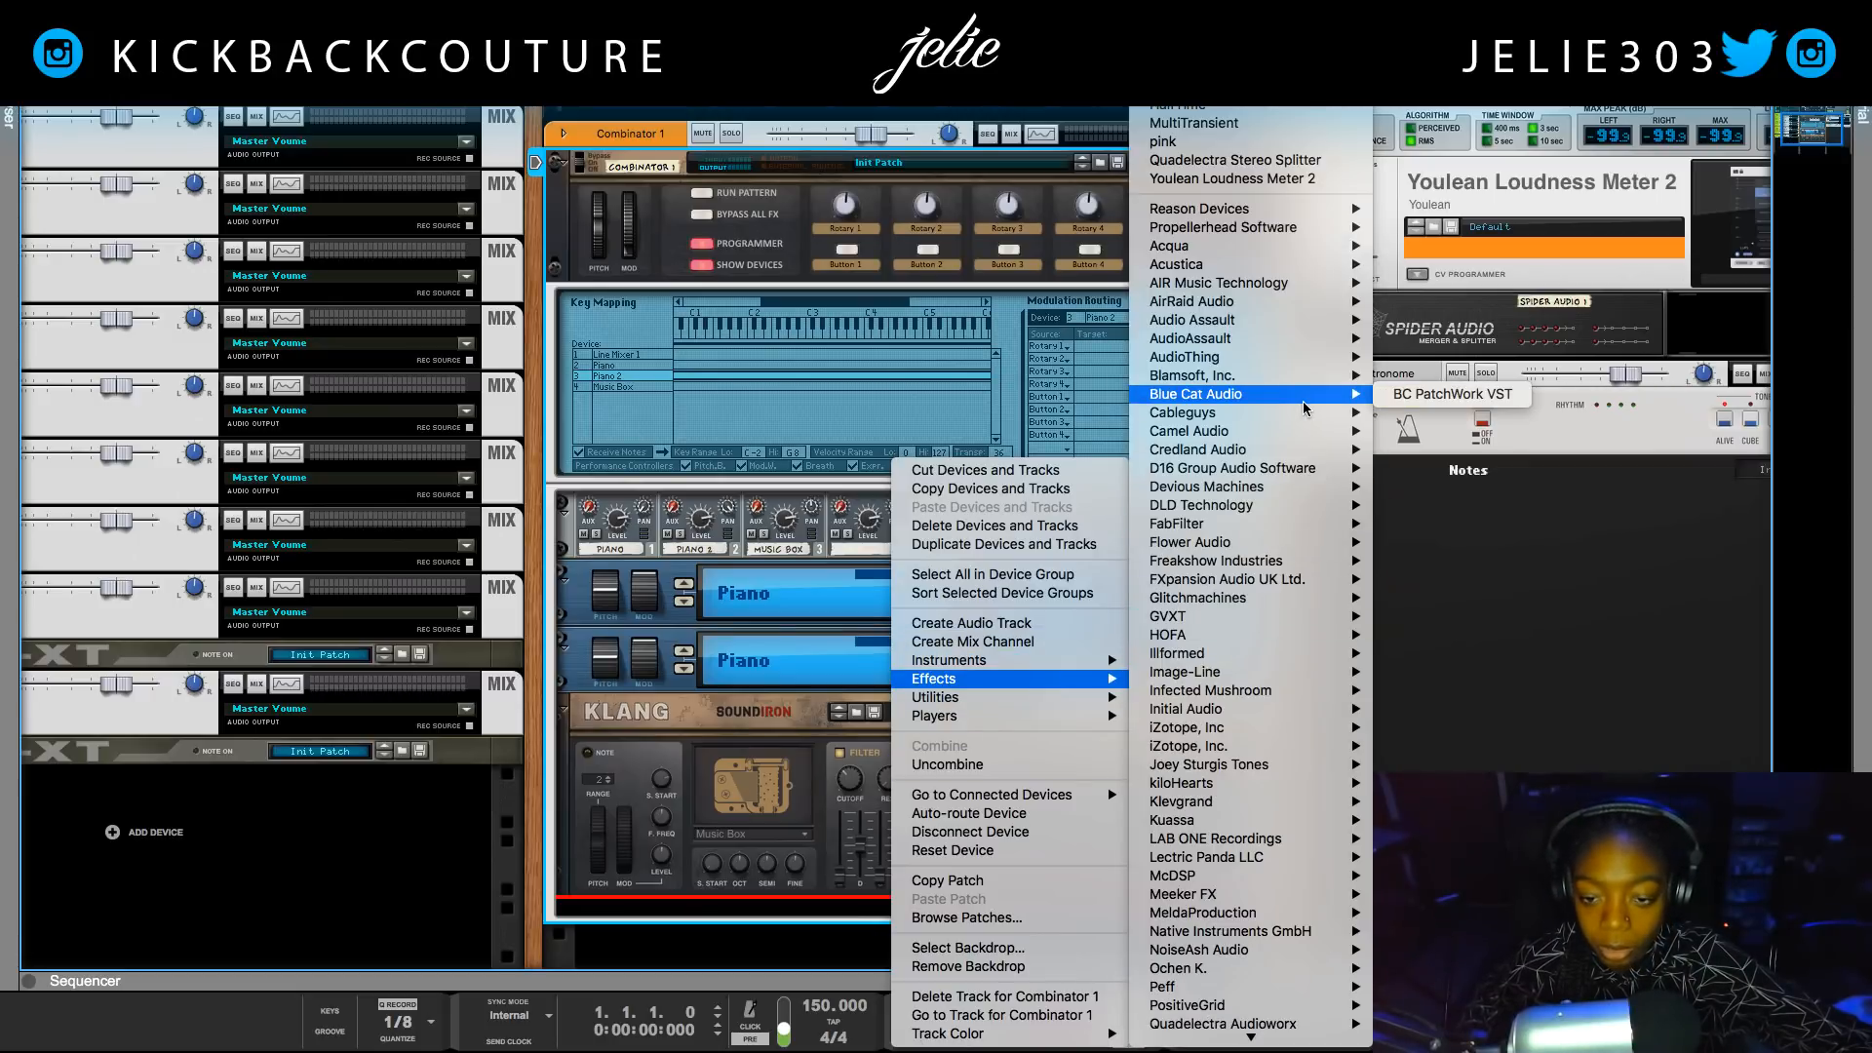
mouse_move(1267, 208)
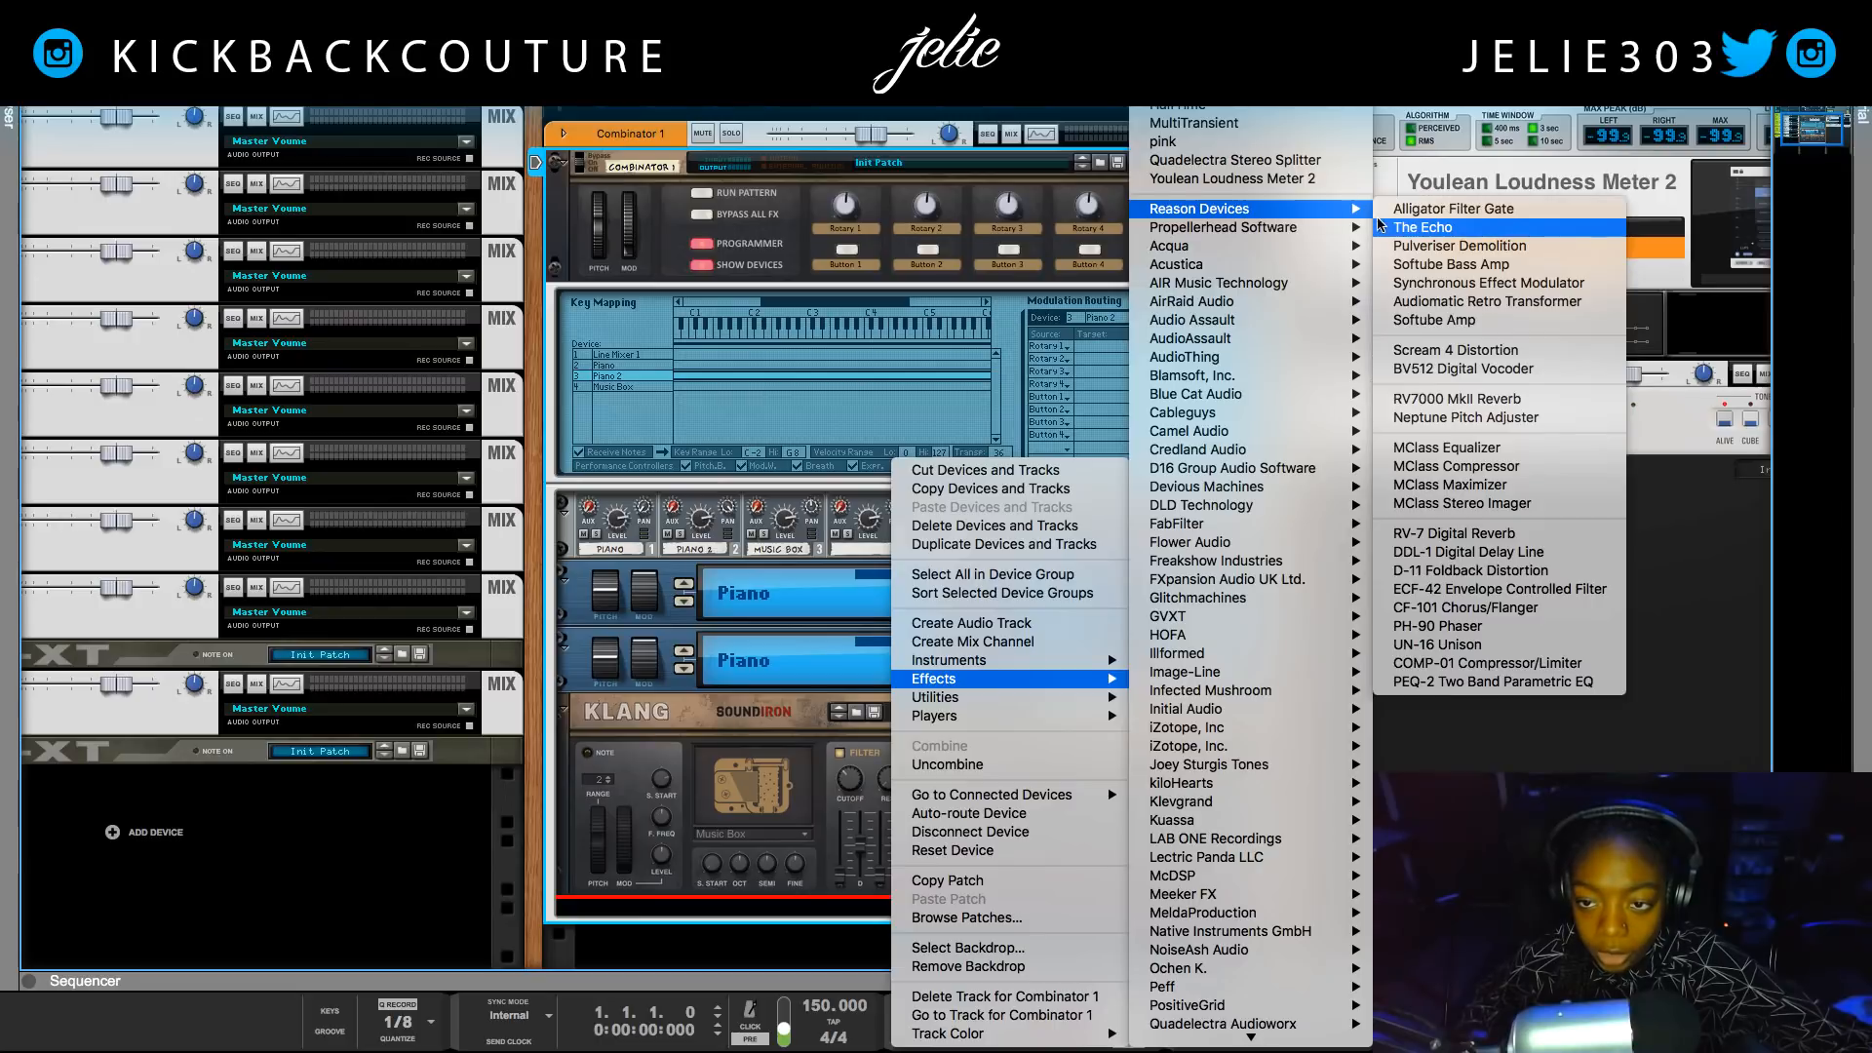
click(1420, 228)
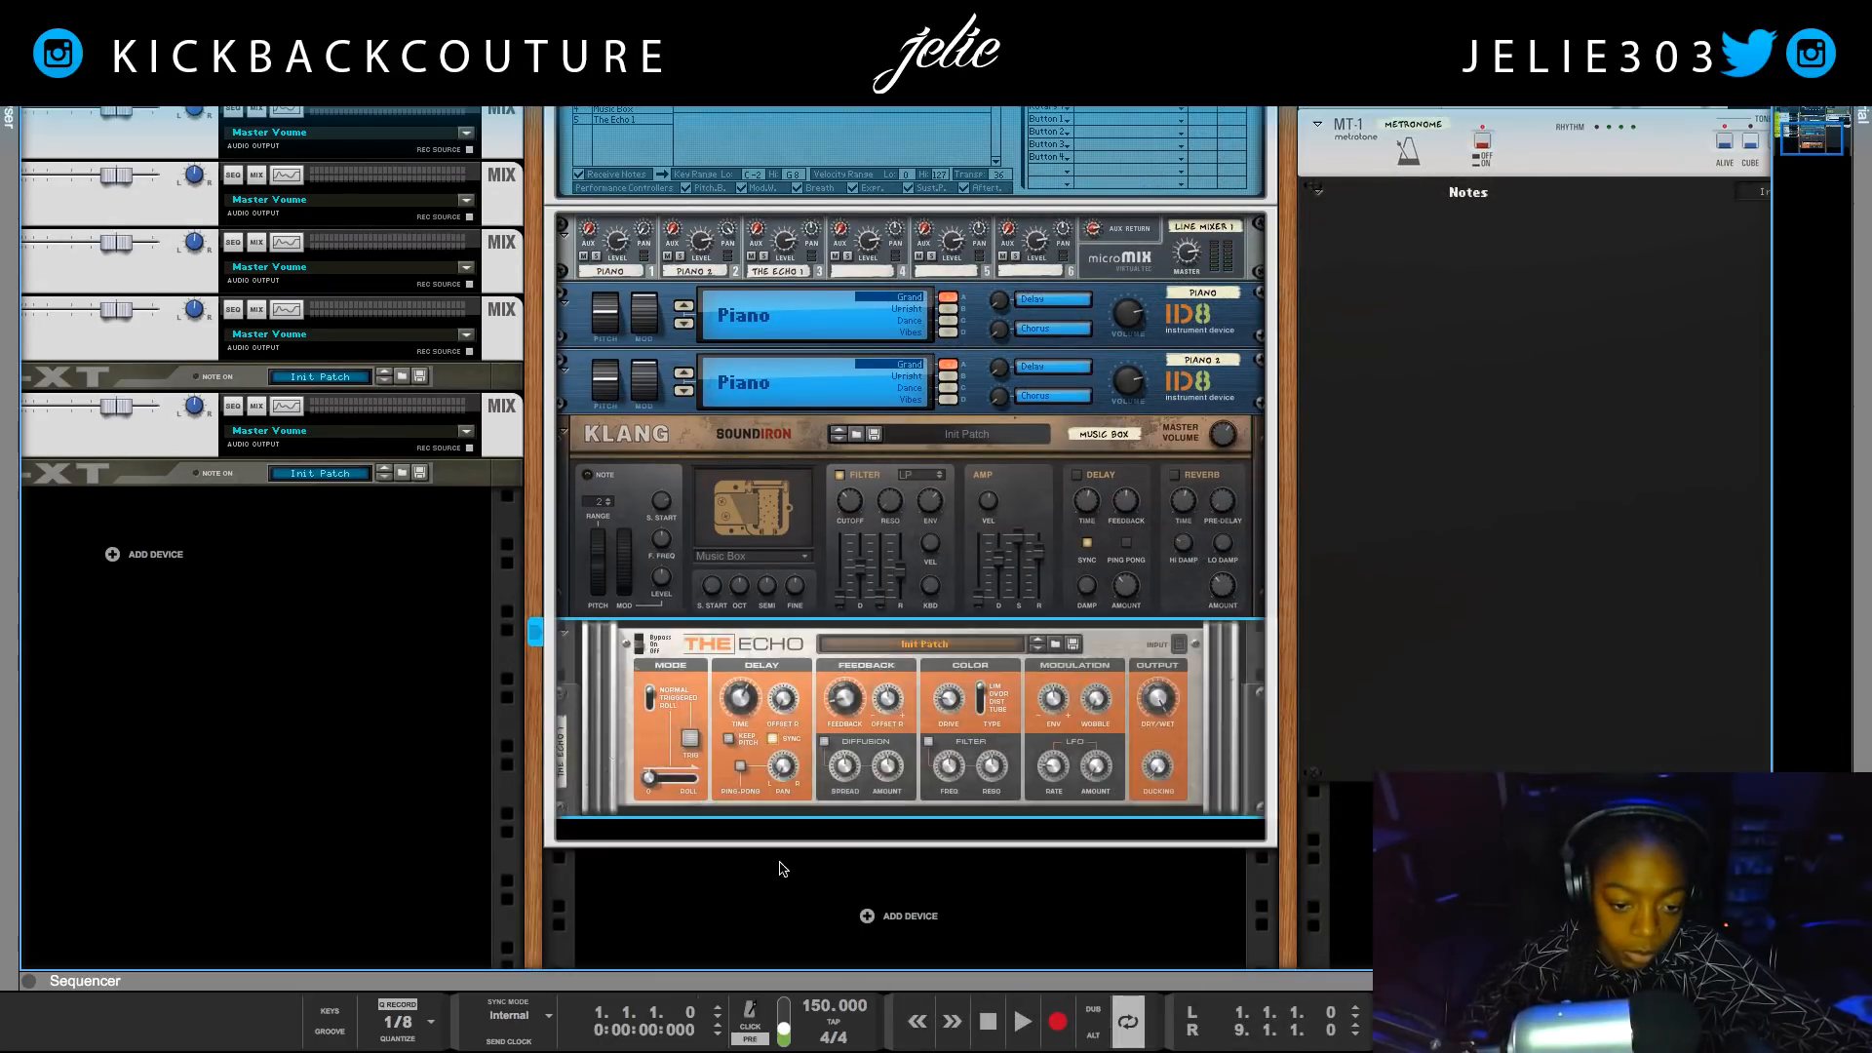
Browse patches for The Echo and open the General Delay folder.
click(1055, 643)
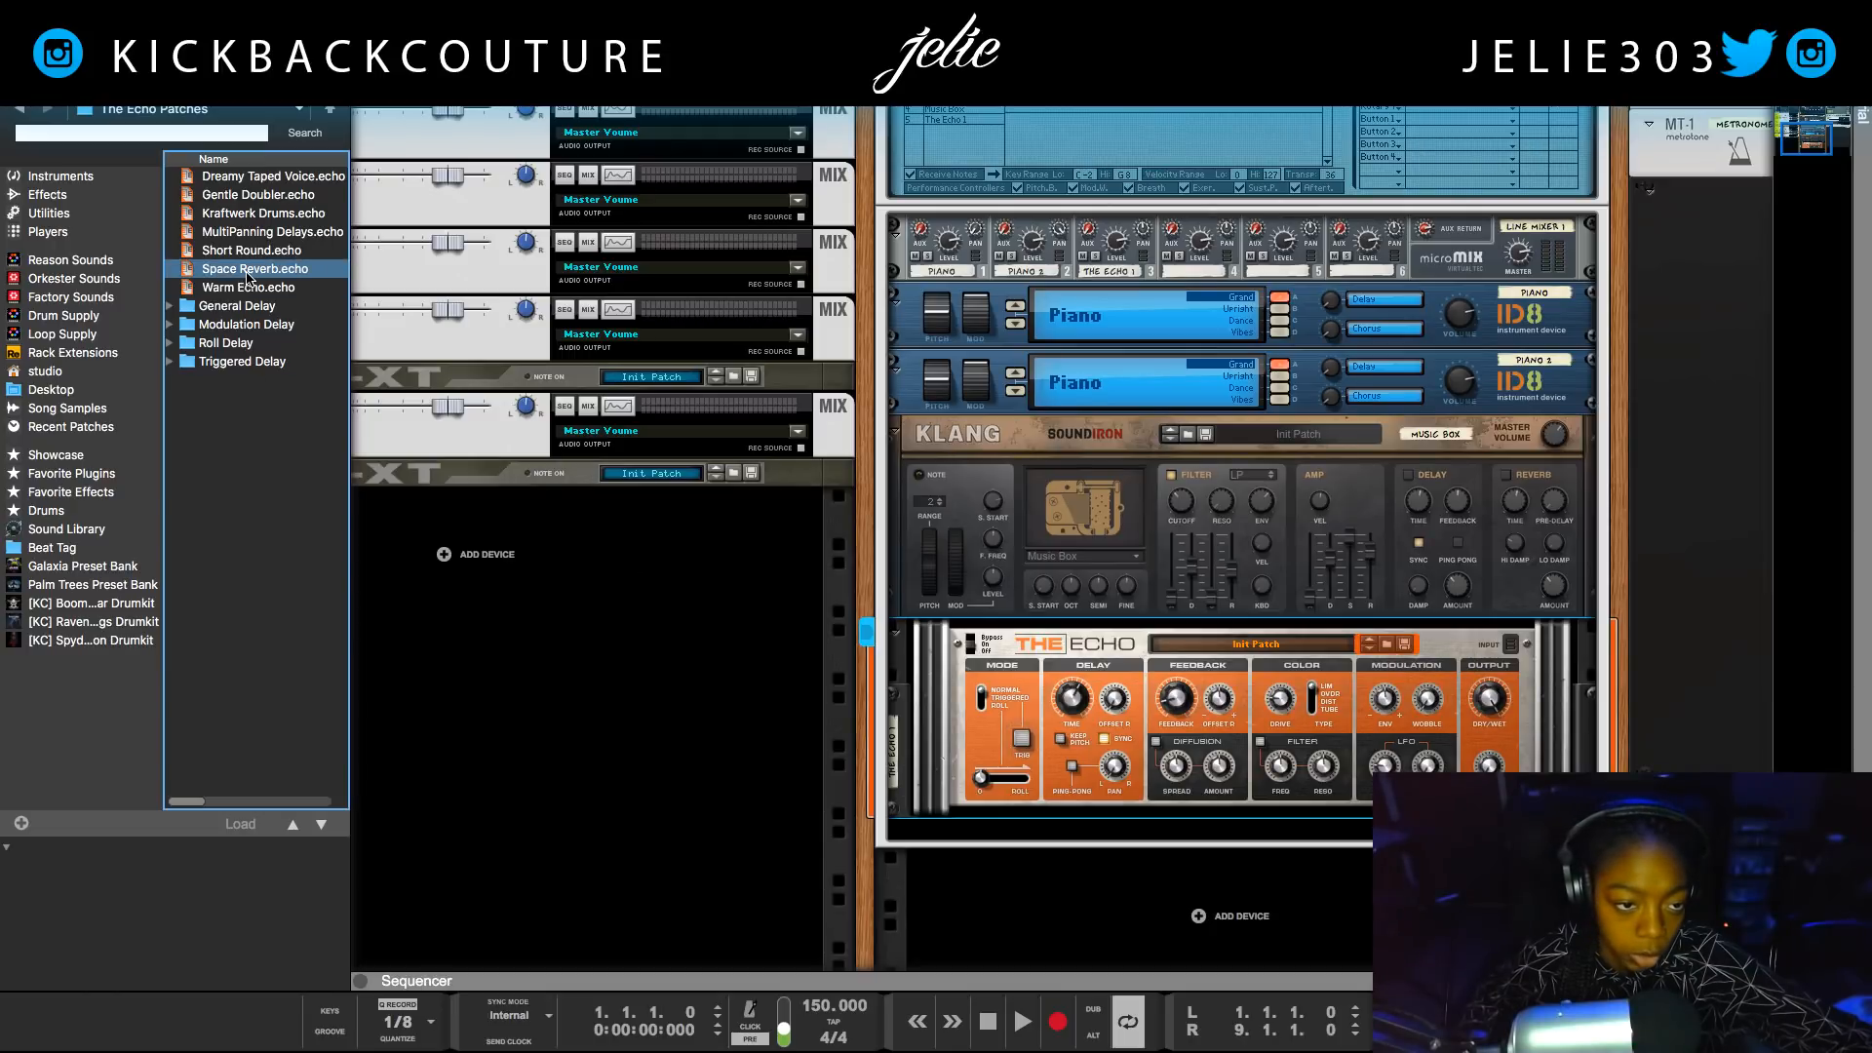
click(266, 304)
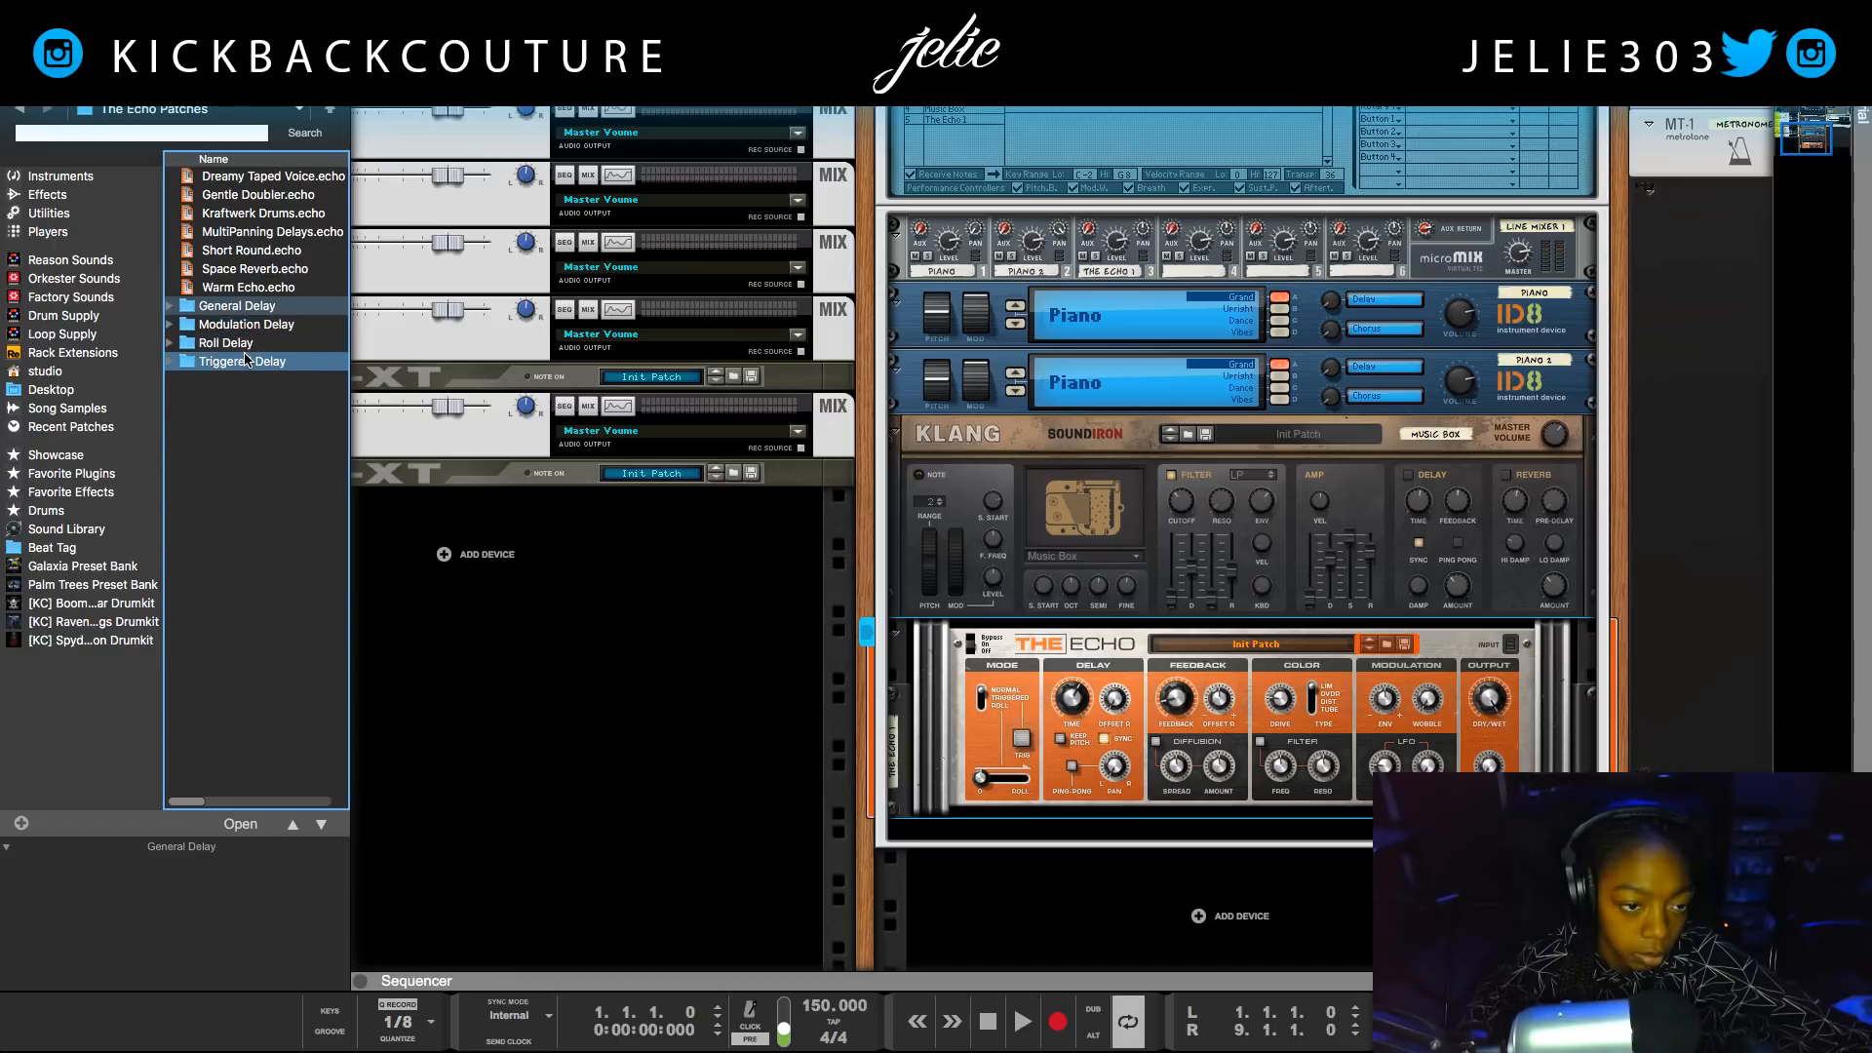
double_click(226, 343)
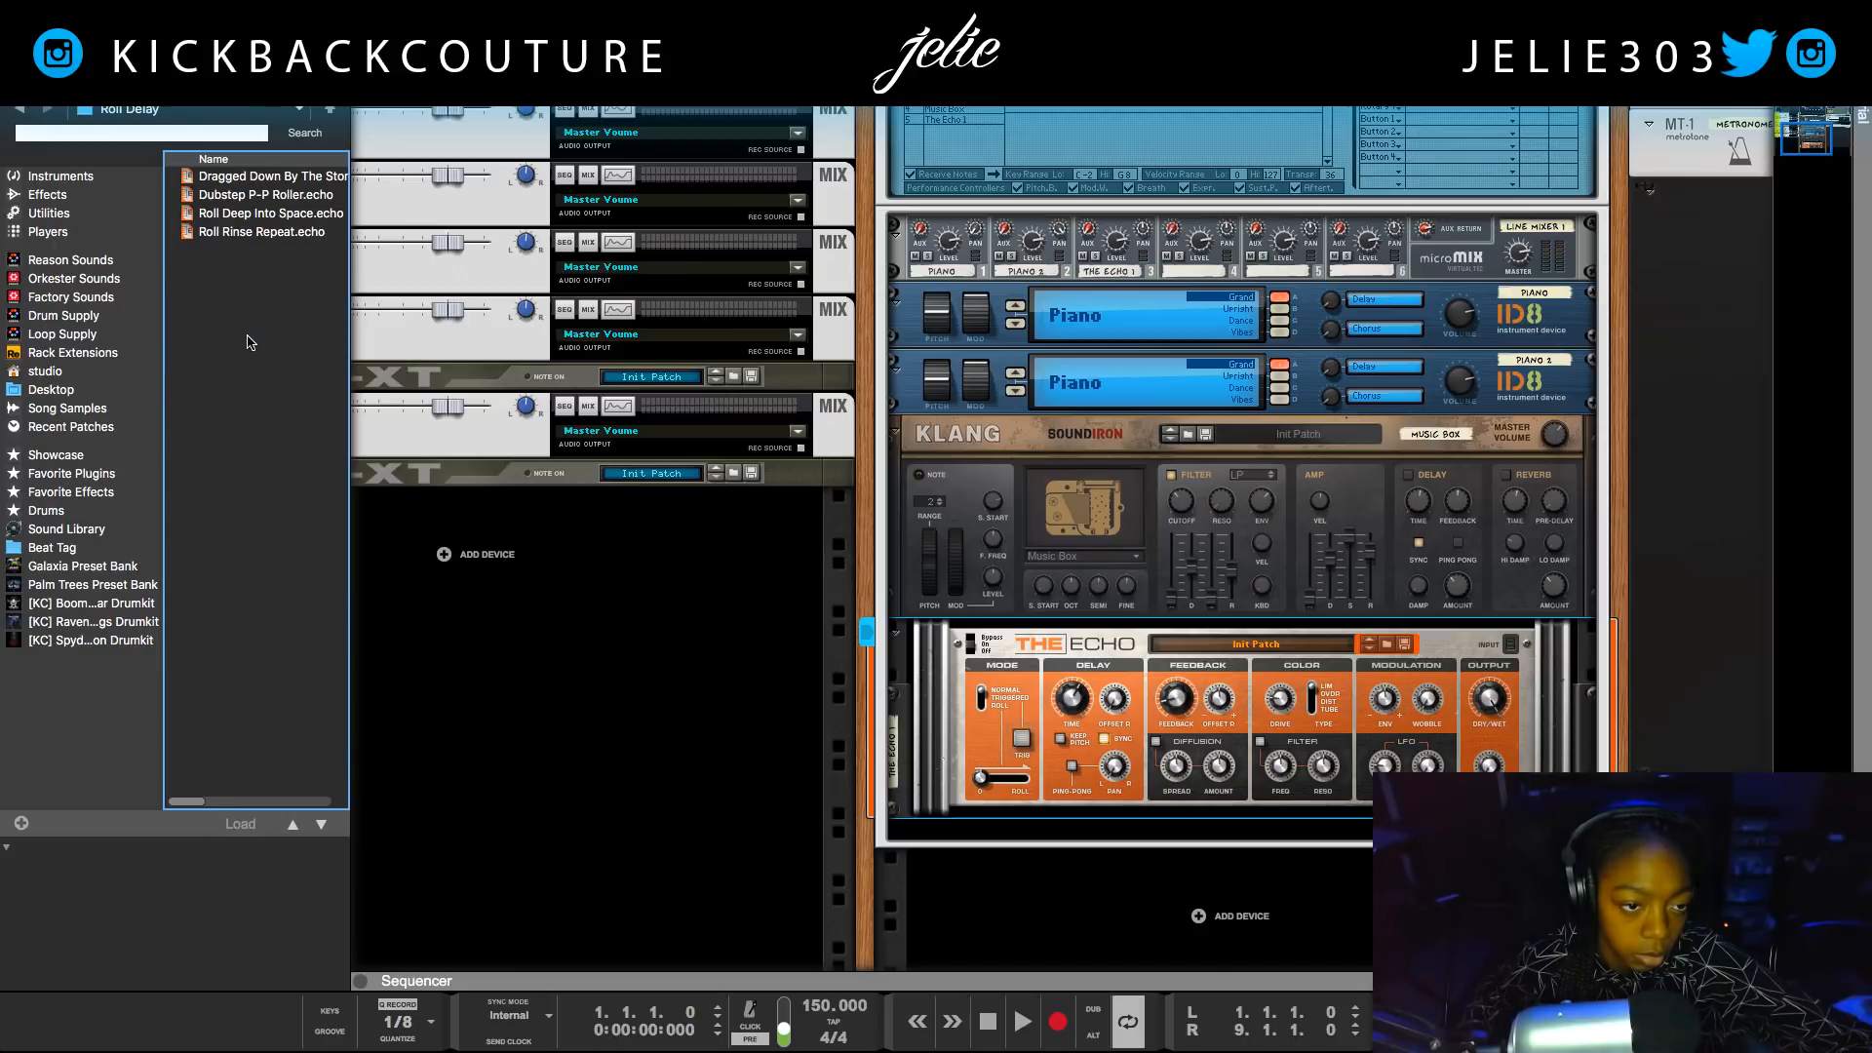
click(19, 108)
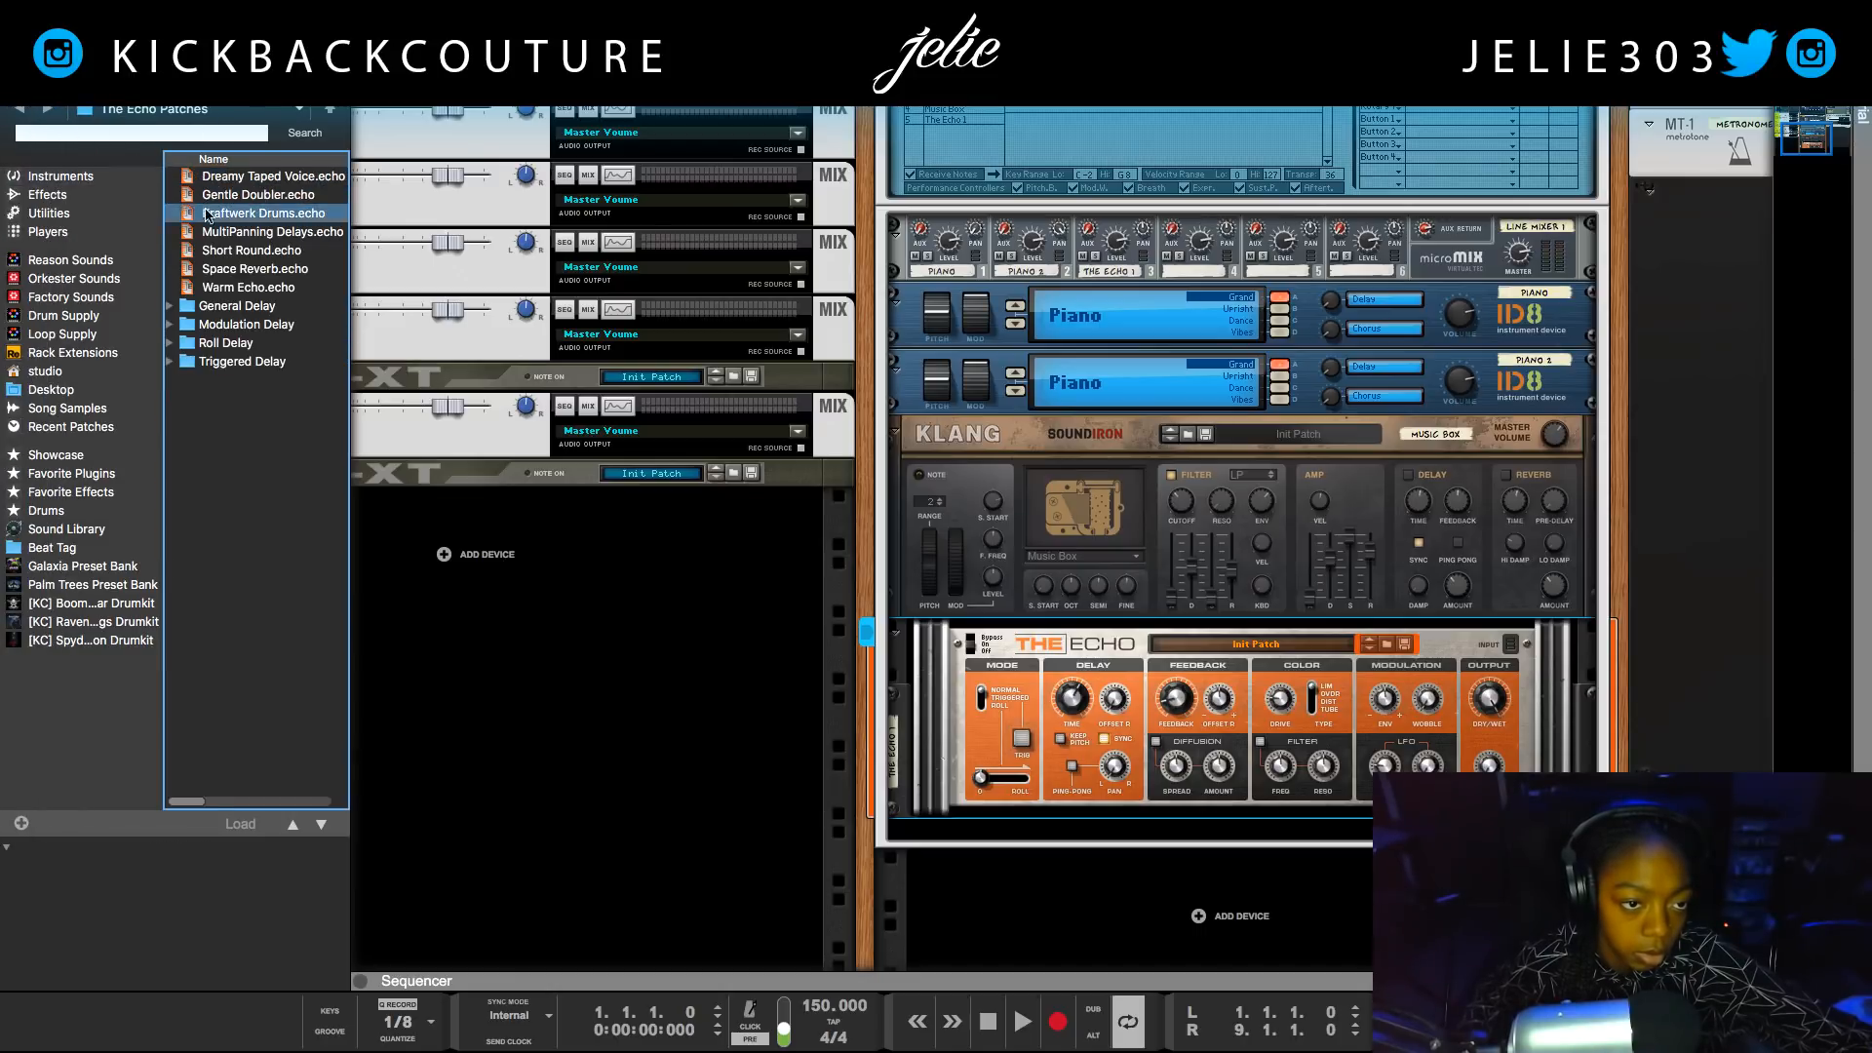
click(234, 288)
double_click(237, 306)
Look through the General Delay patches and load Dr Delia.echo into The Echo.
click(249, 529)
click(220, 584)
click(226, 604)
click(249, 547)
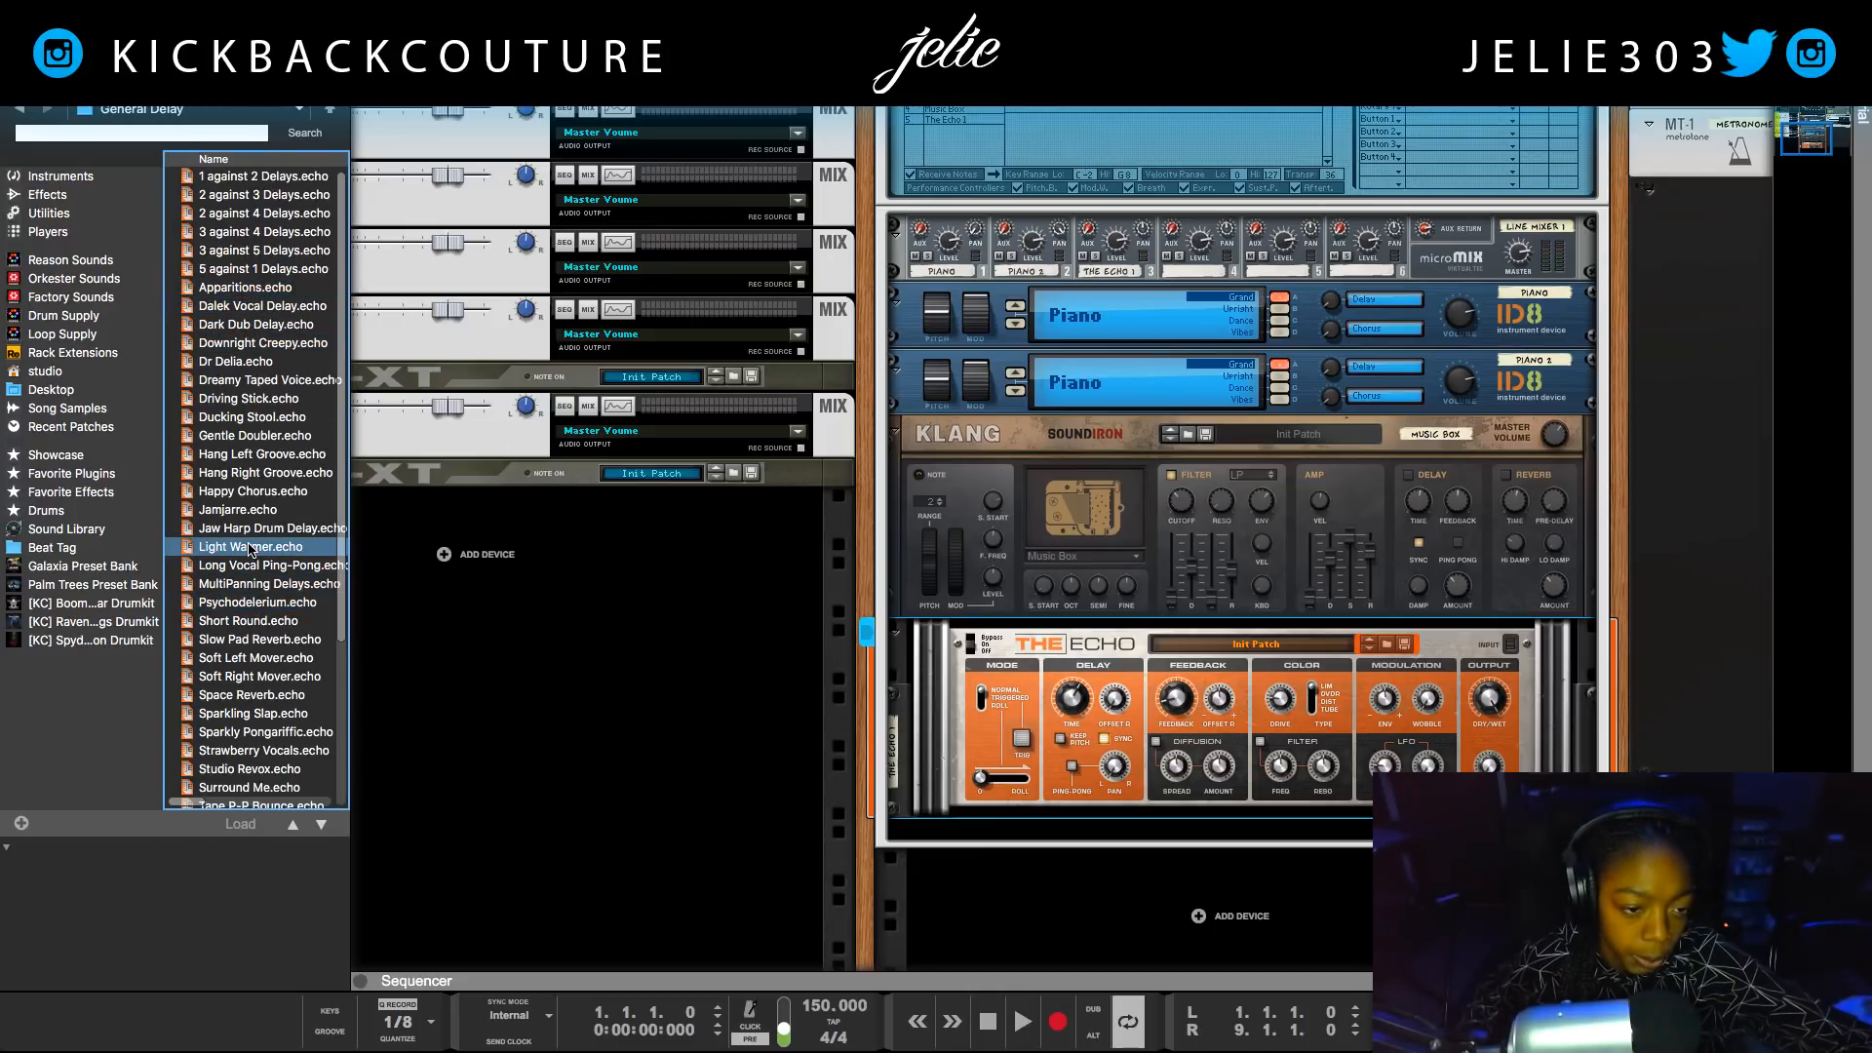
click(244, 454)
click(236, 382)
drag(234, 362, 1257, 763)
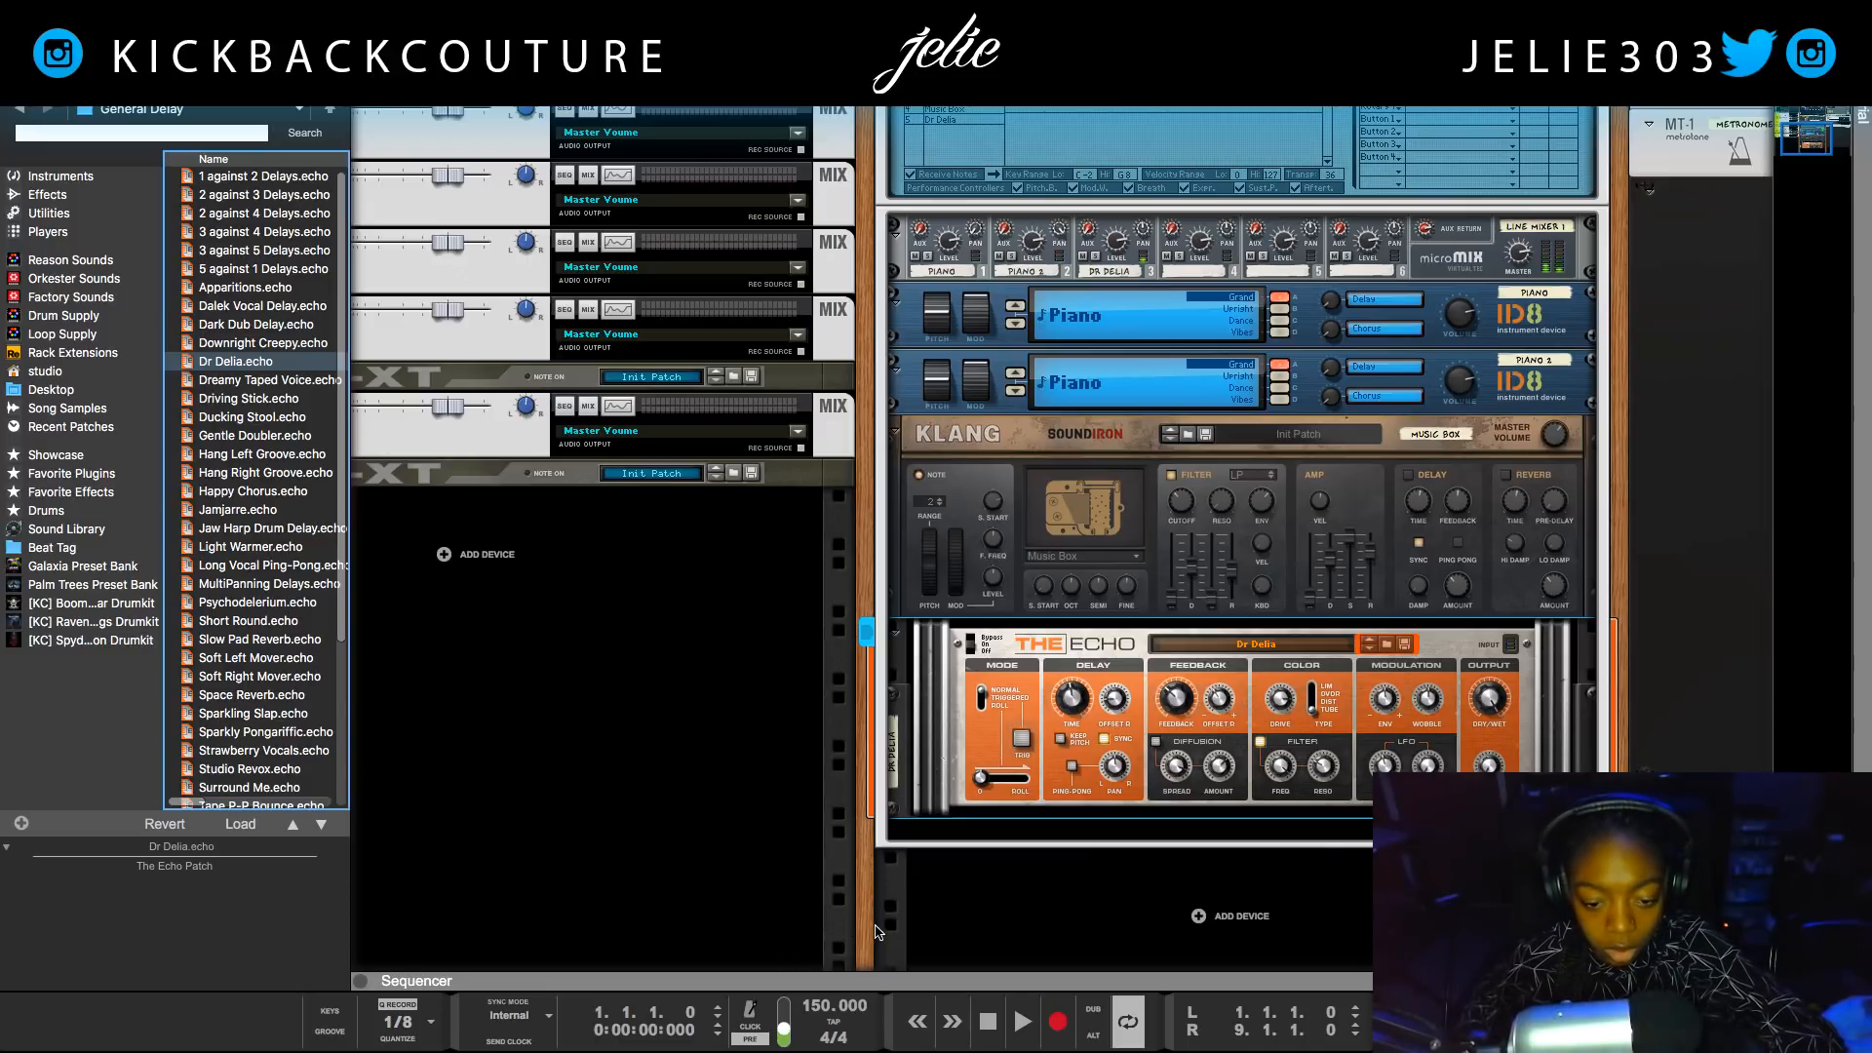
Load the Dreamy Taped Voice.echo patch into The Echo and deselect the device.
drag(867, 900, 602, 870)
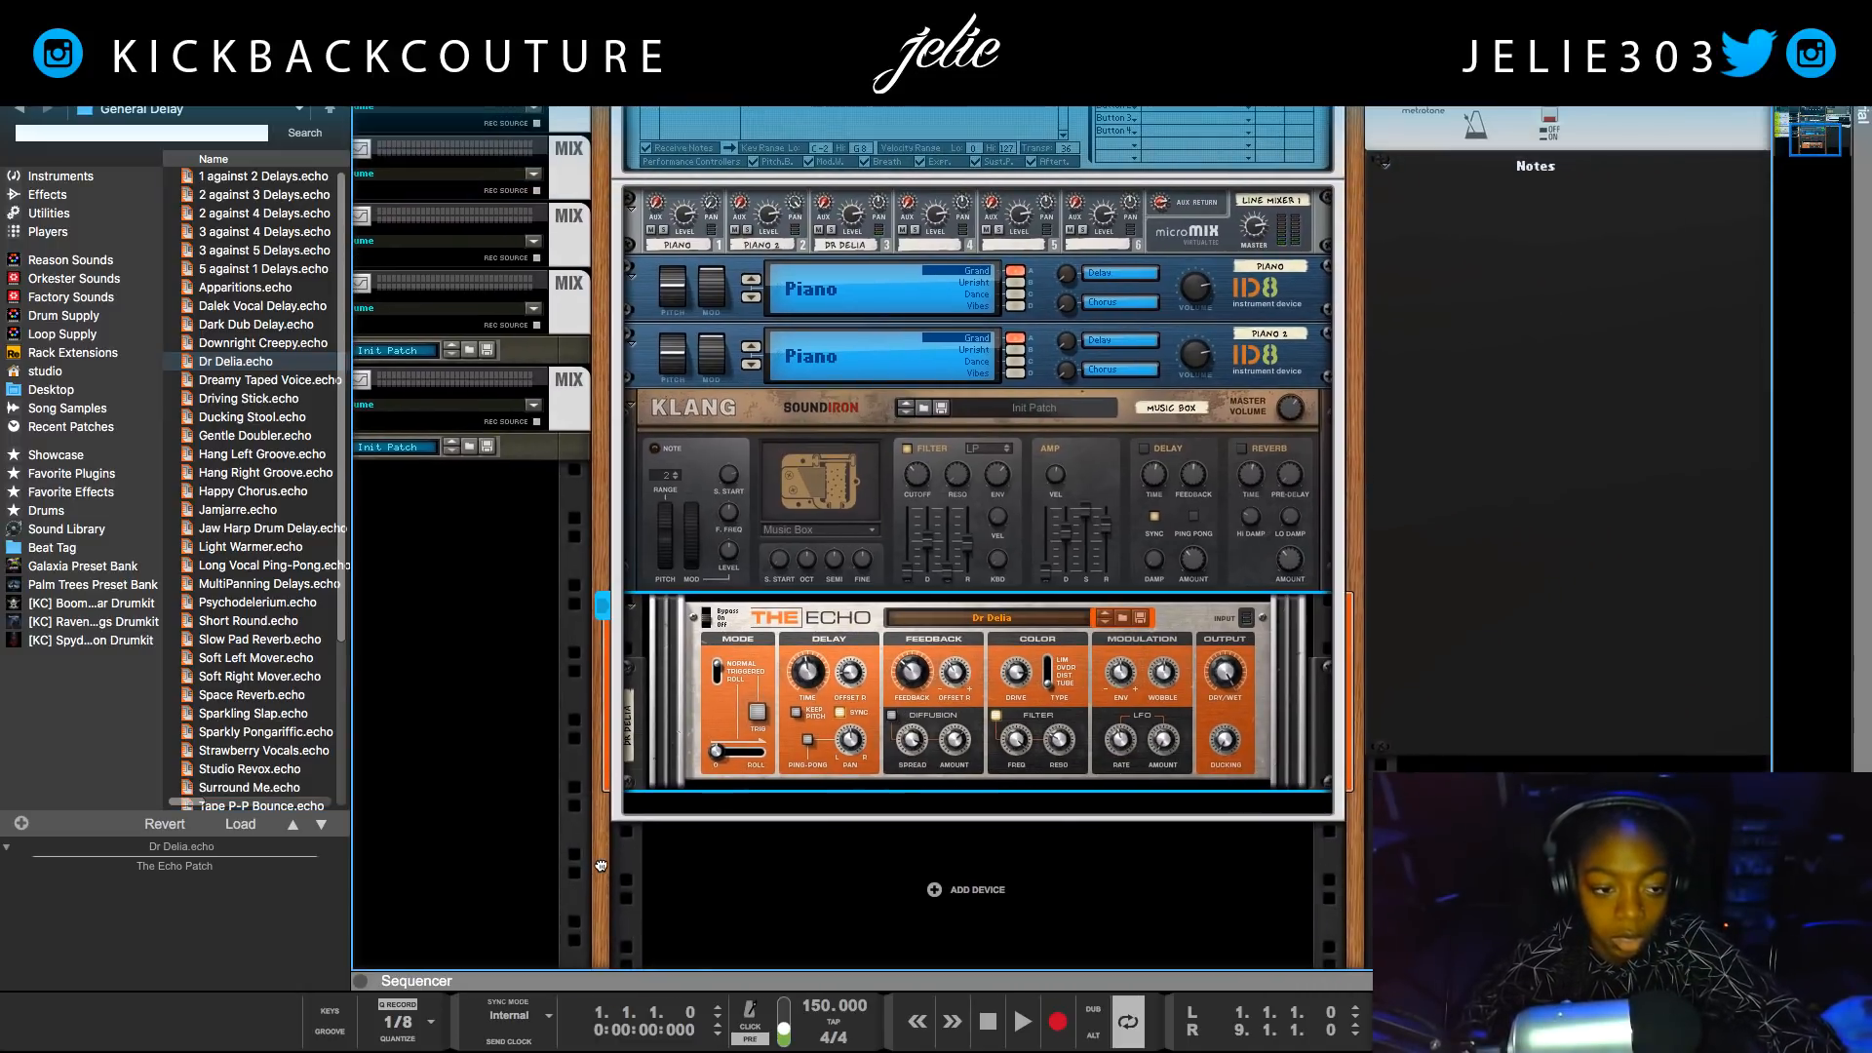
click(268, 535)
drag(270, 542, 272, 279)
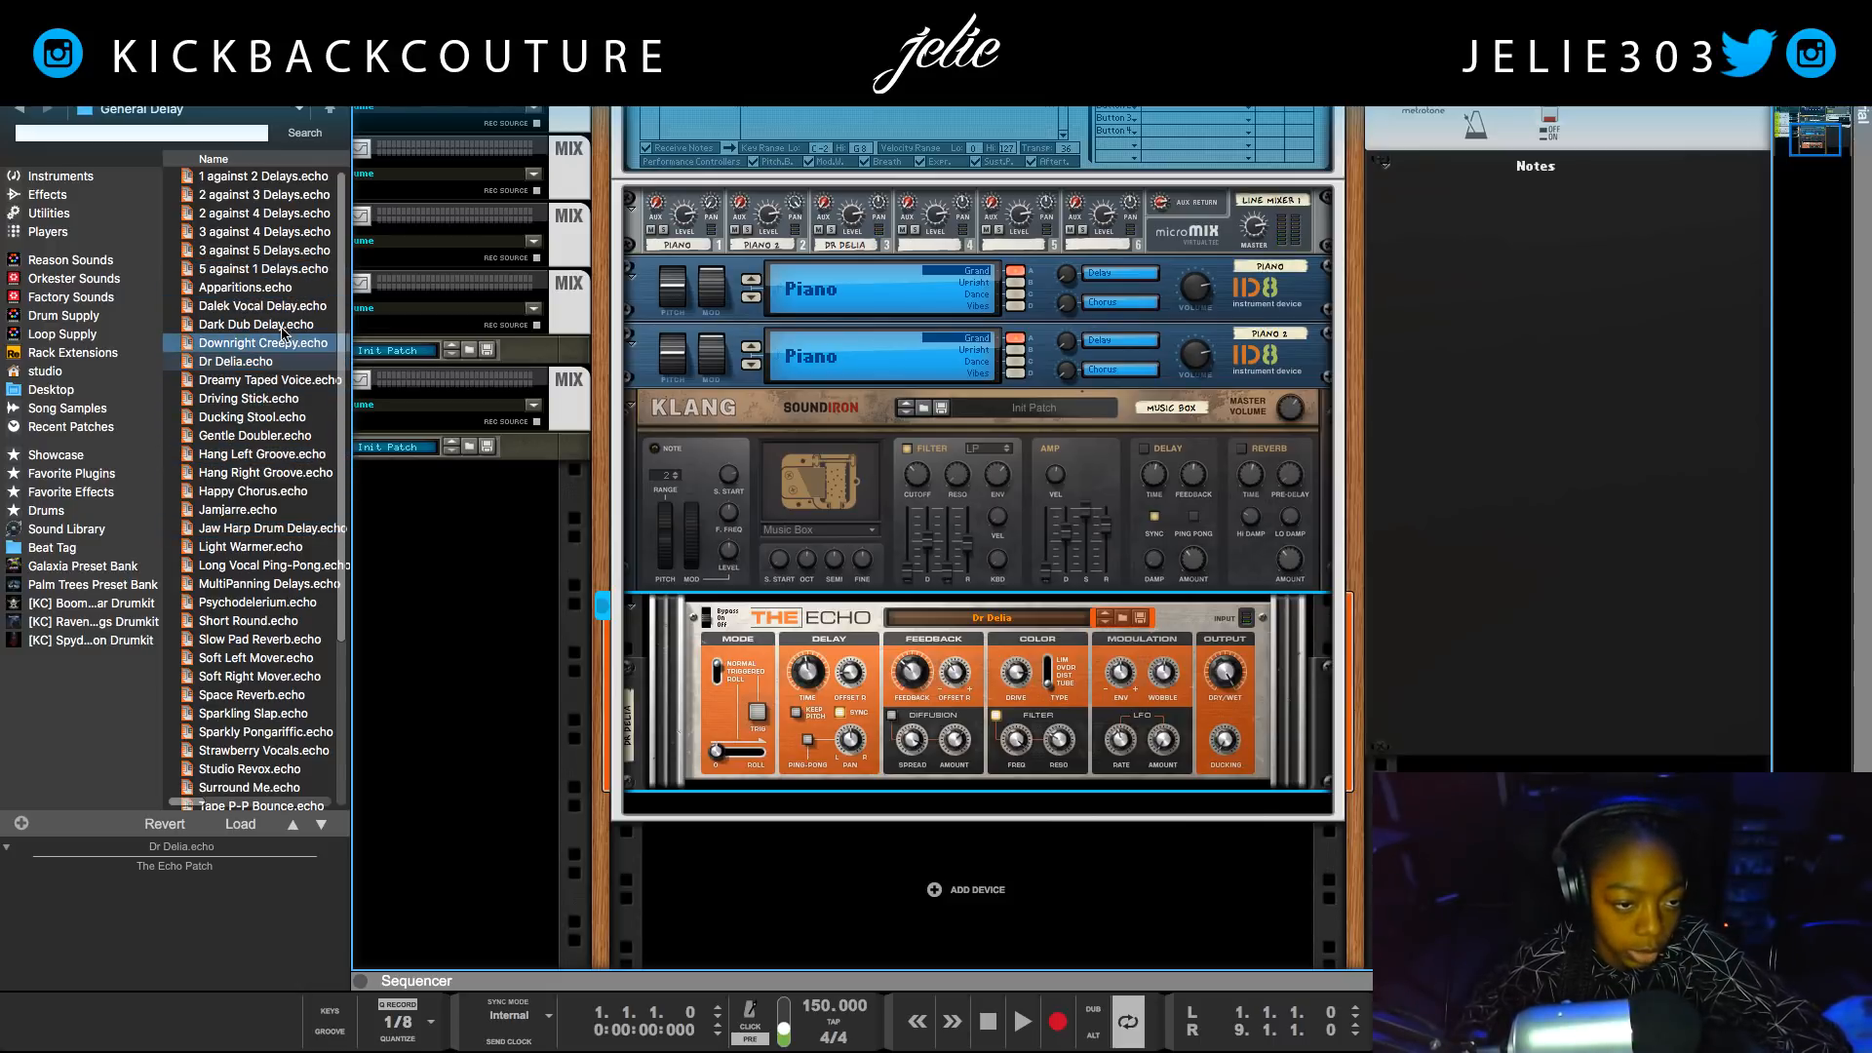
click(270, 379)
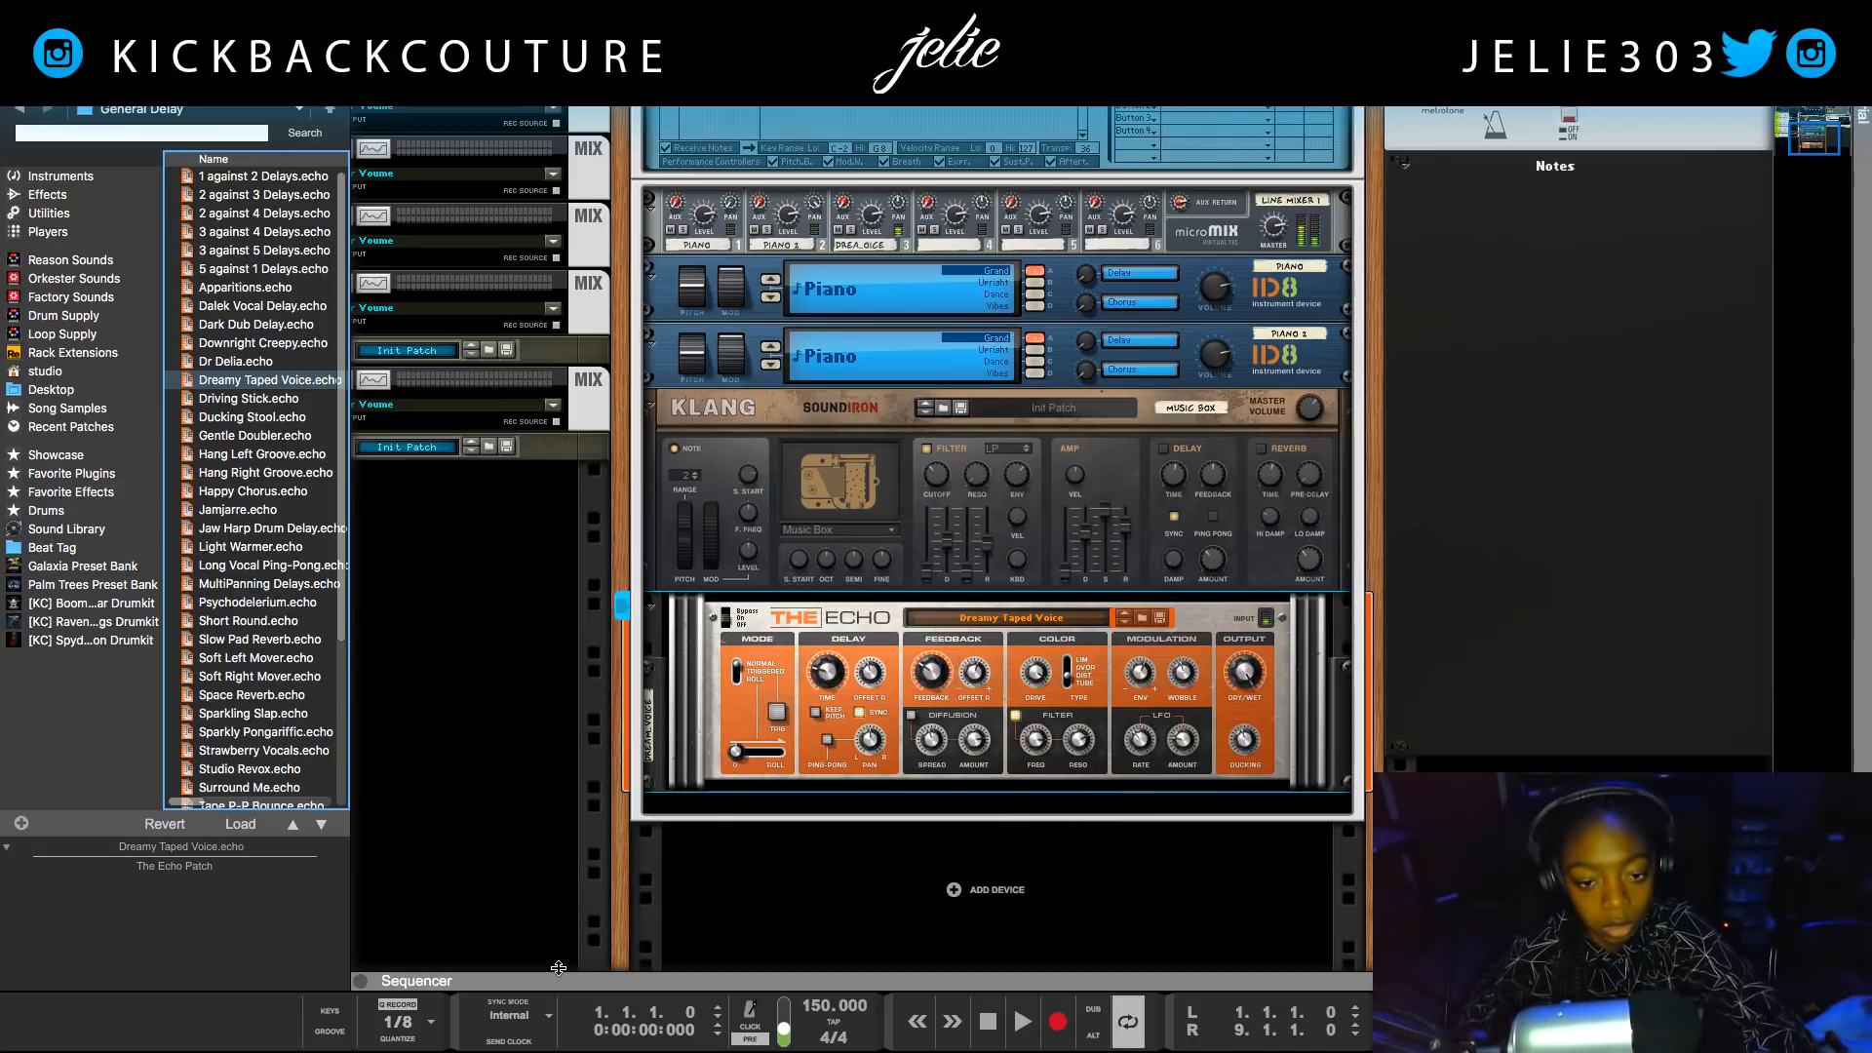
click(729, 928)
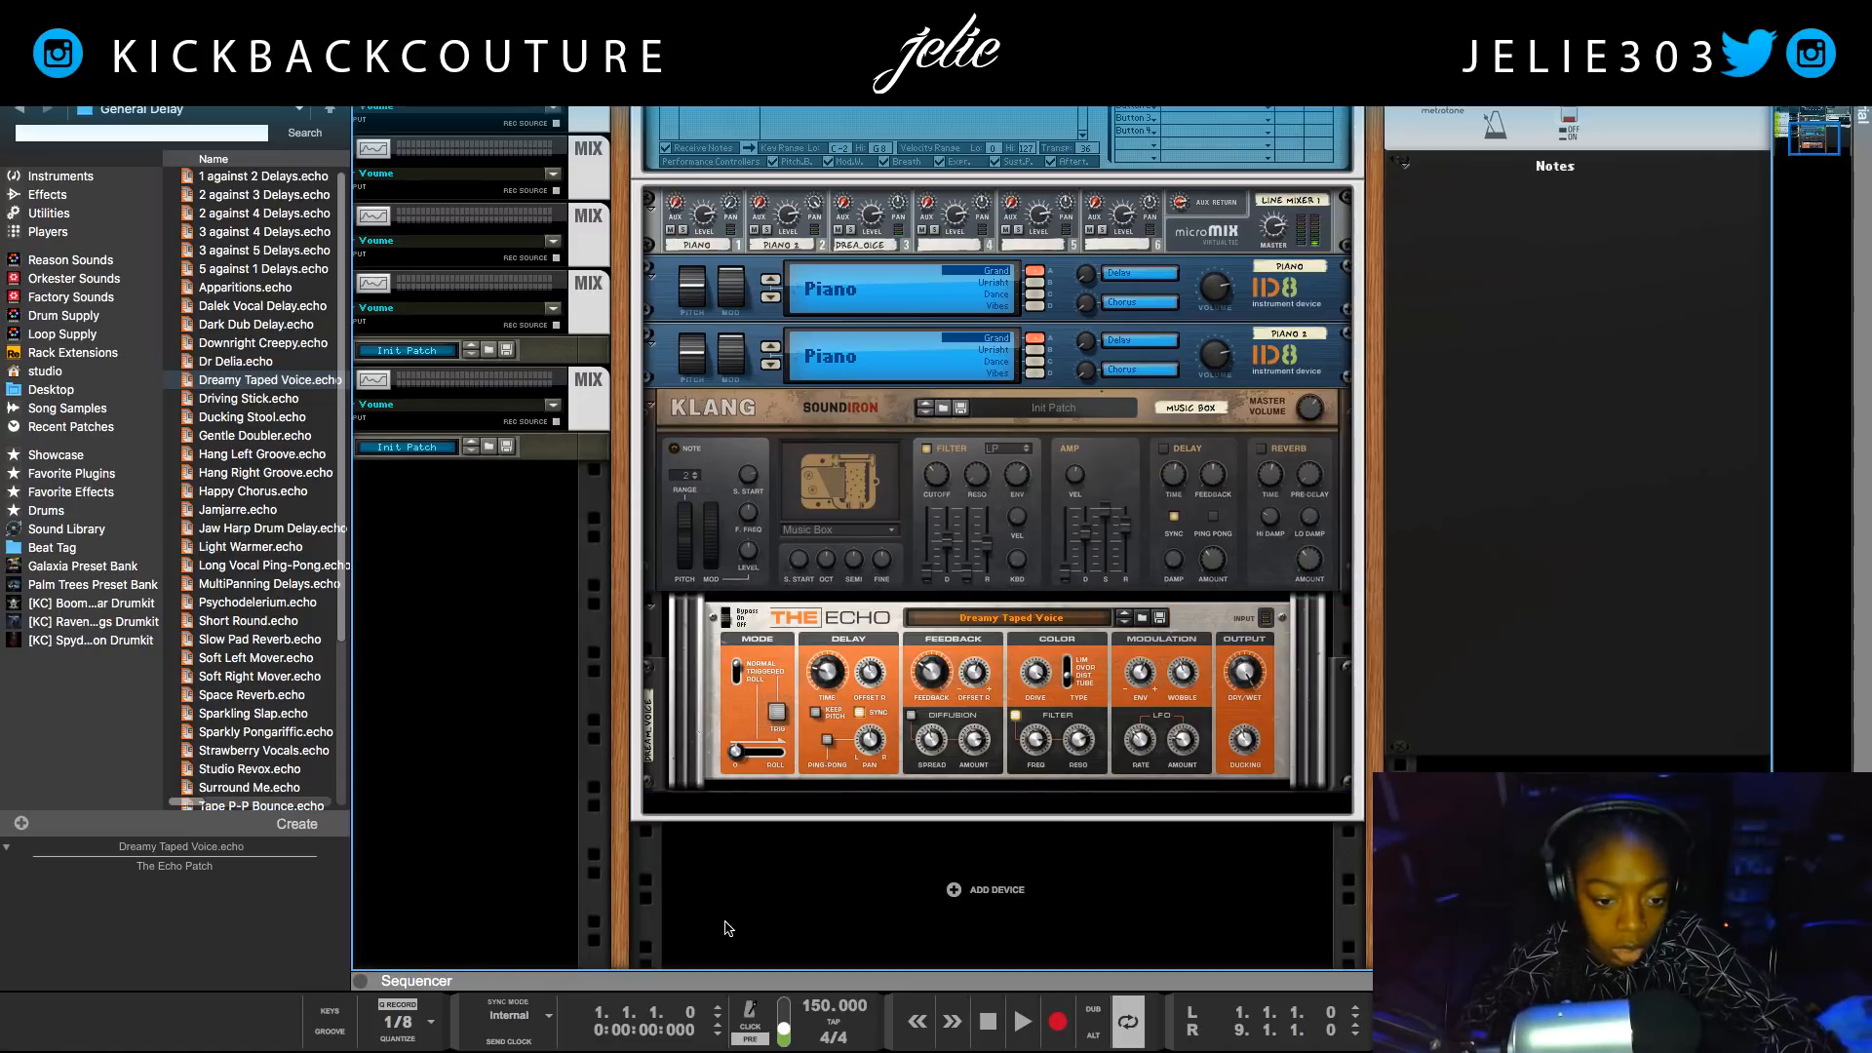
Examine on the rear of the rack how the Klang Music Box, The Echo and the line mixer are cabled together.
drag(620, 864, 538, 1048)
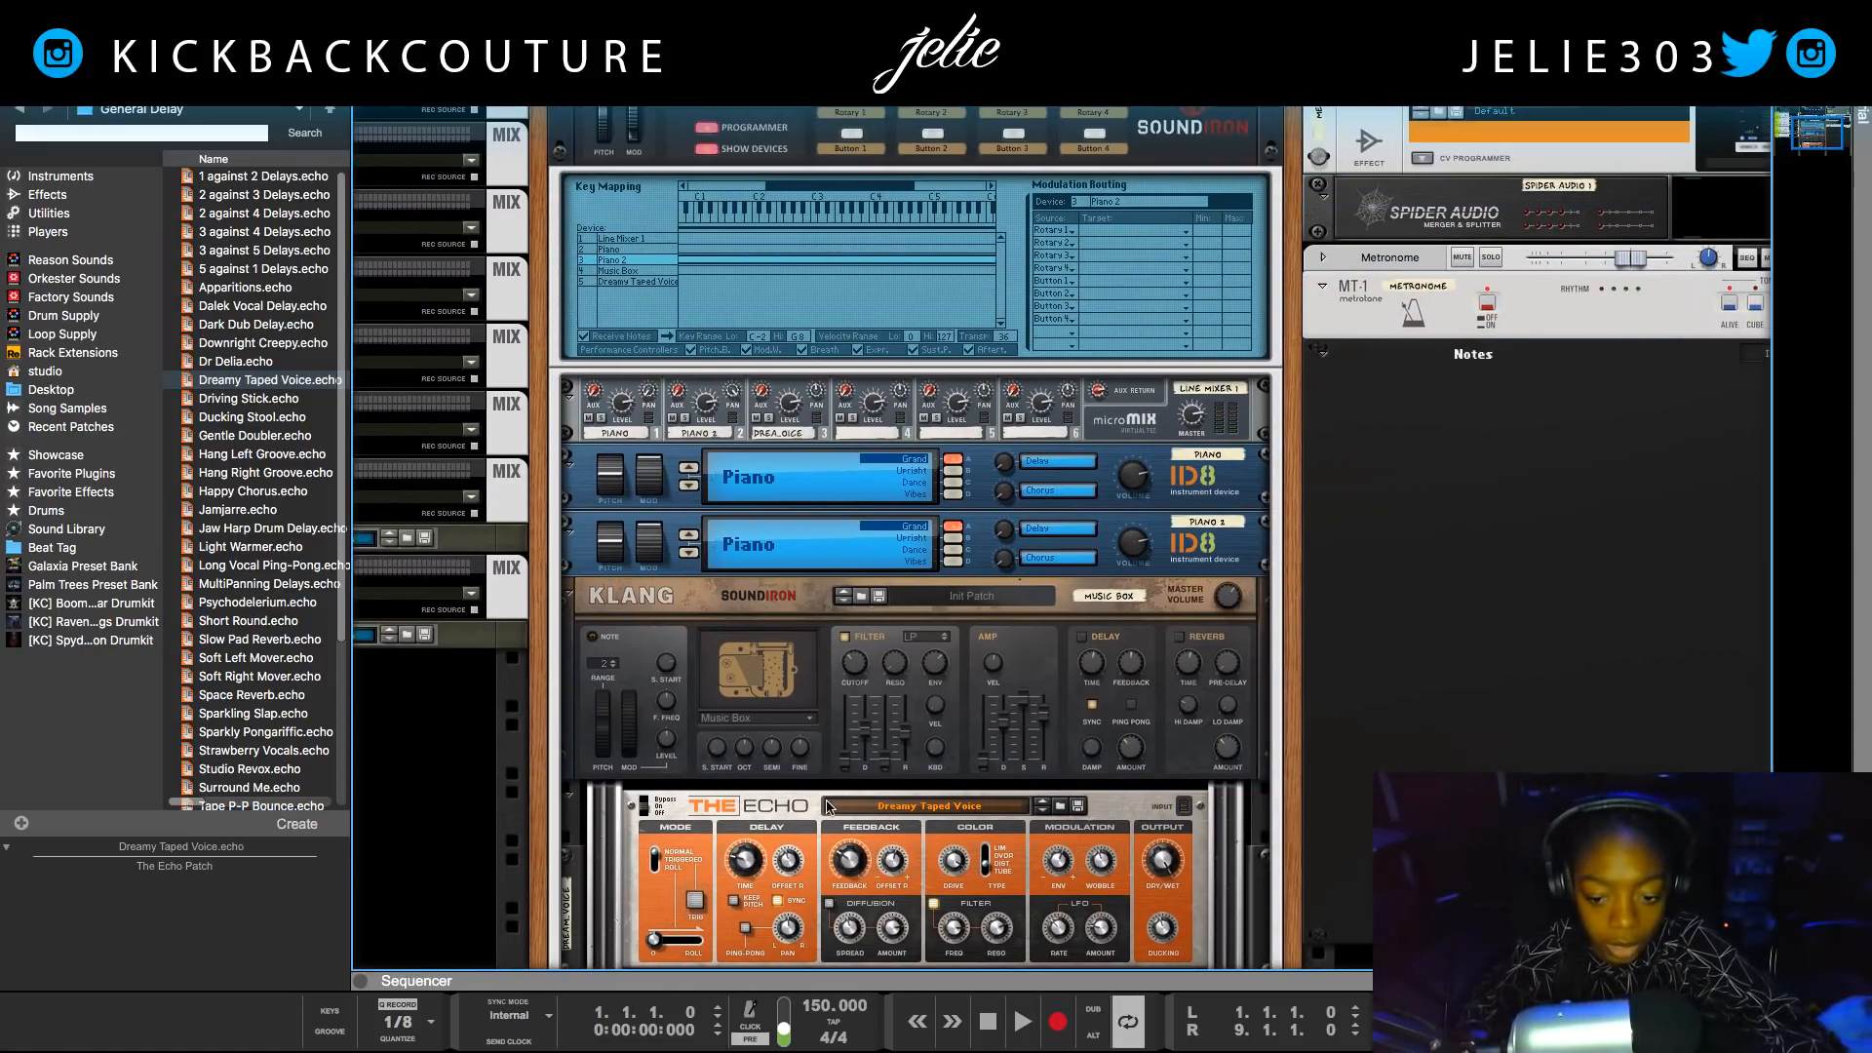
key(Tab)
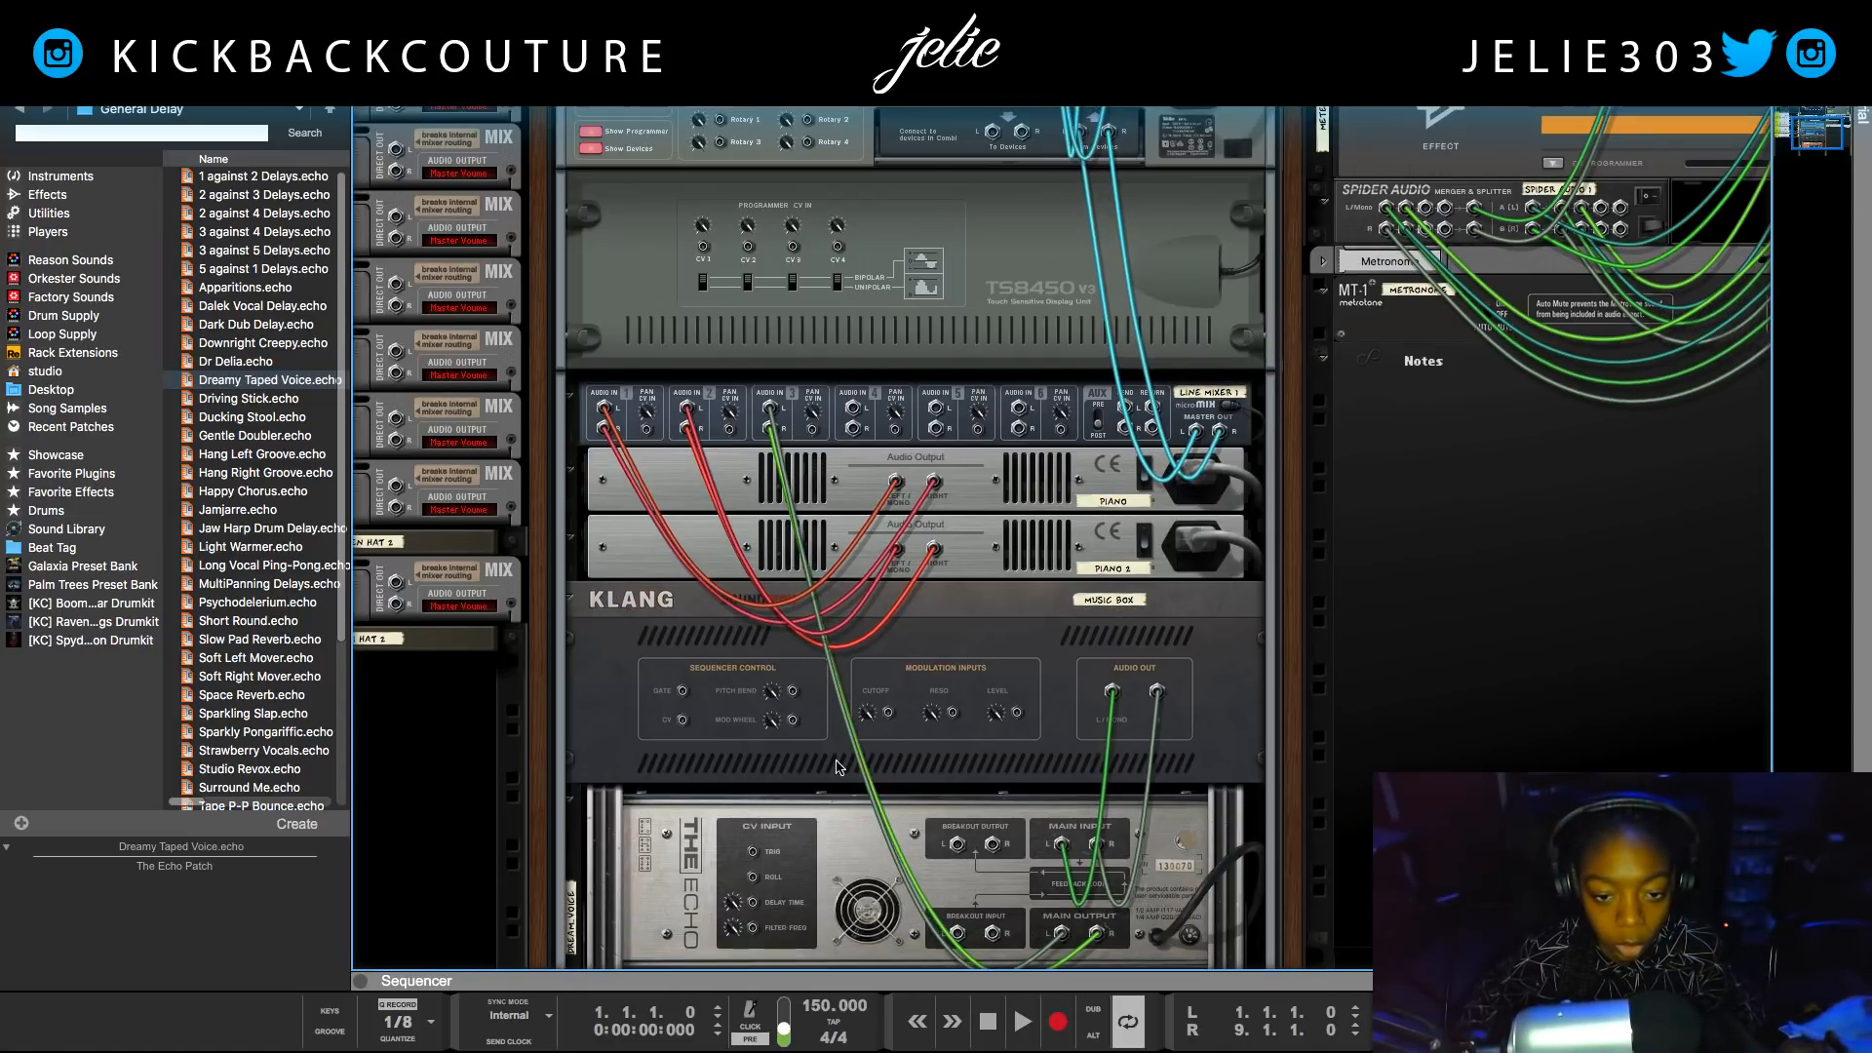
scroll(711, 490, up, 2)
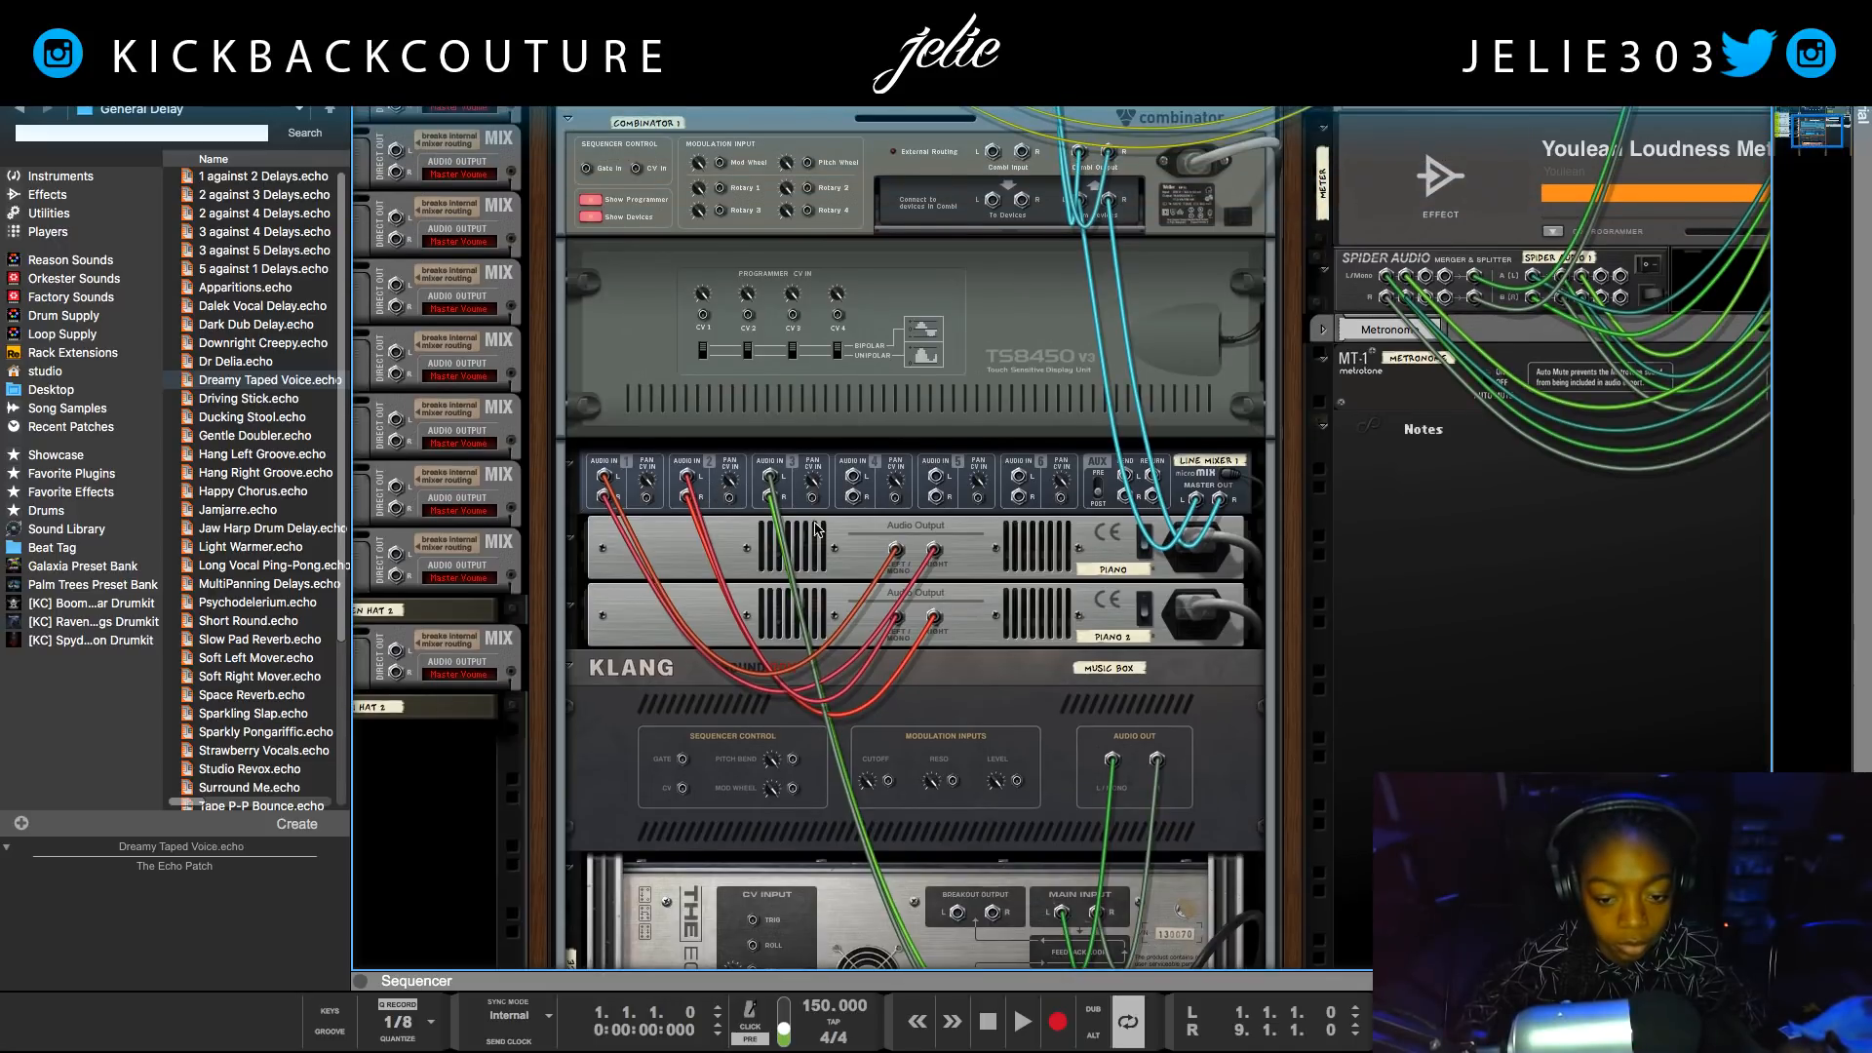
scroll(815, 516, down, 1)
key(Tab)
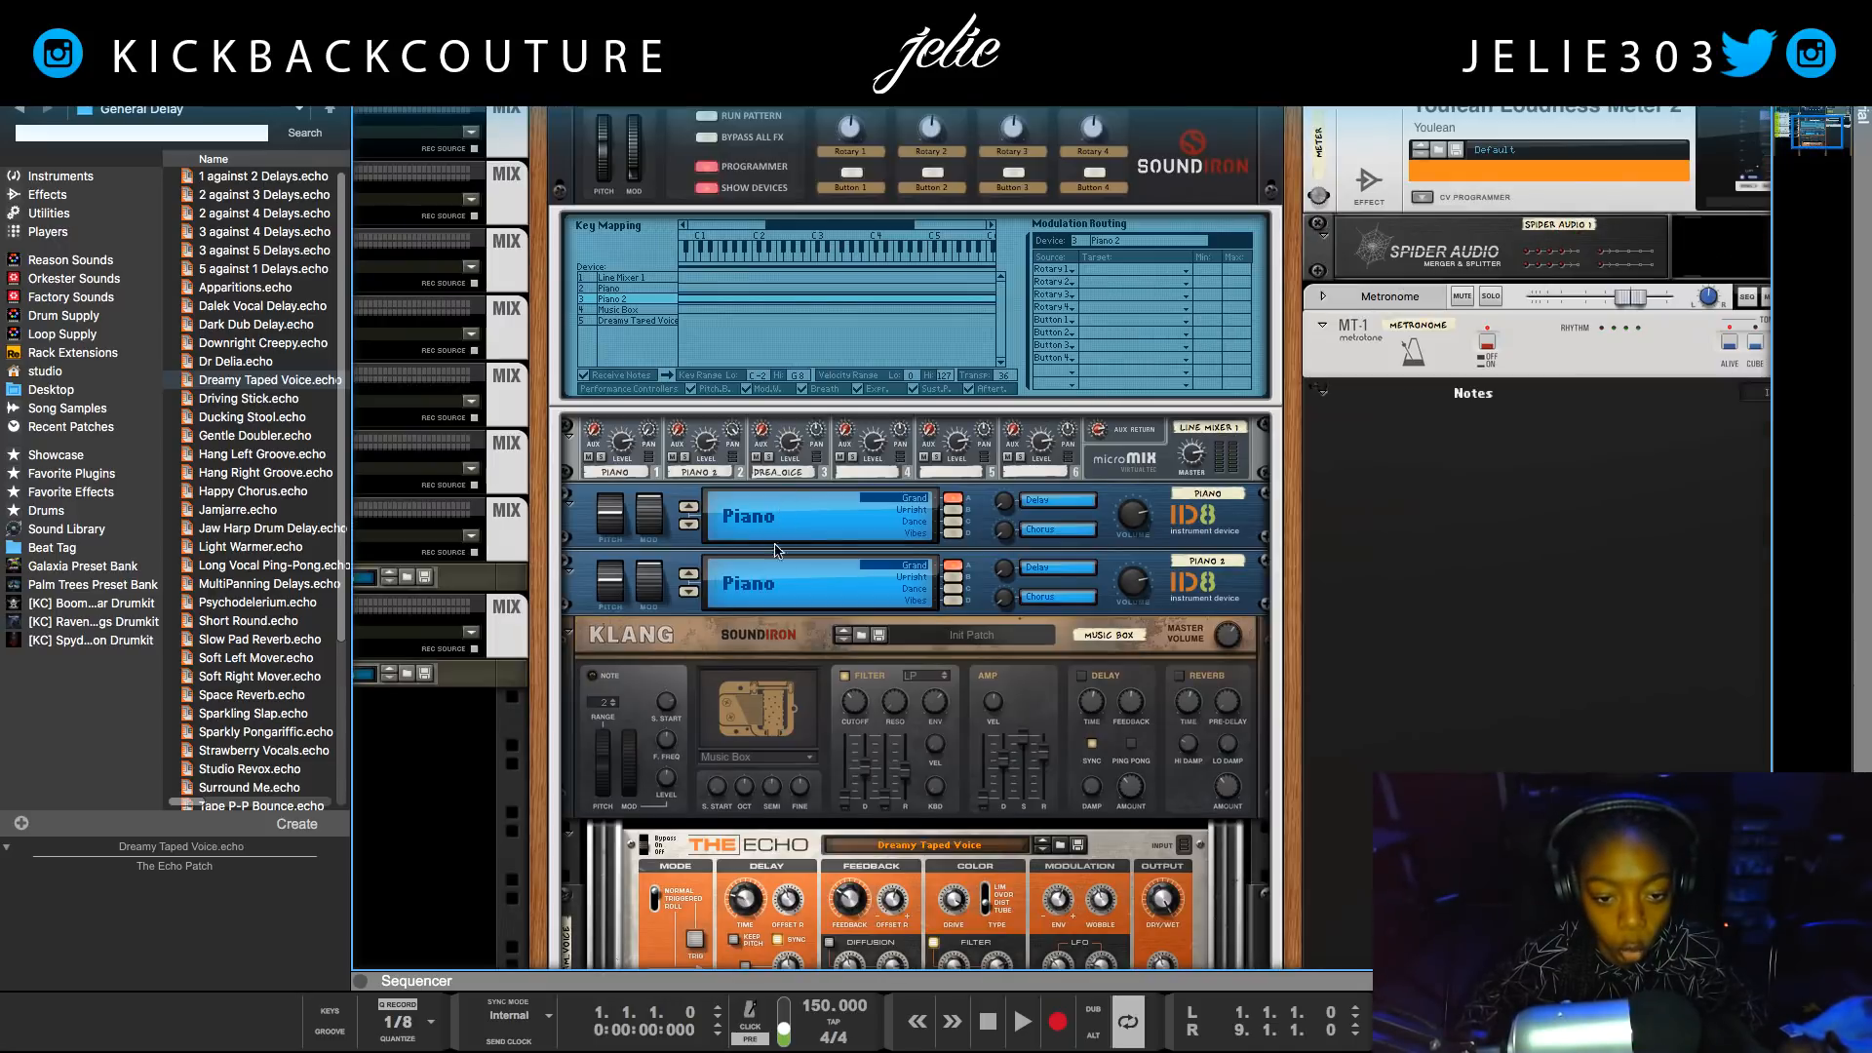
key(Tab)
scroll(867, 714, down, 2)
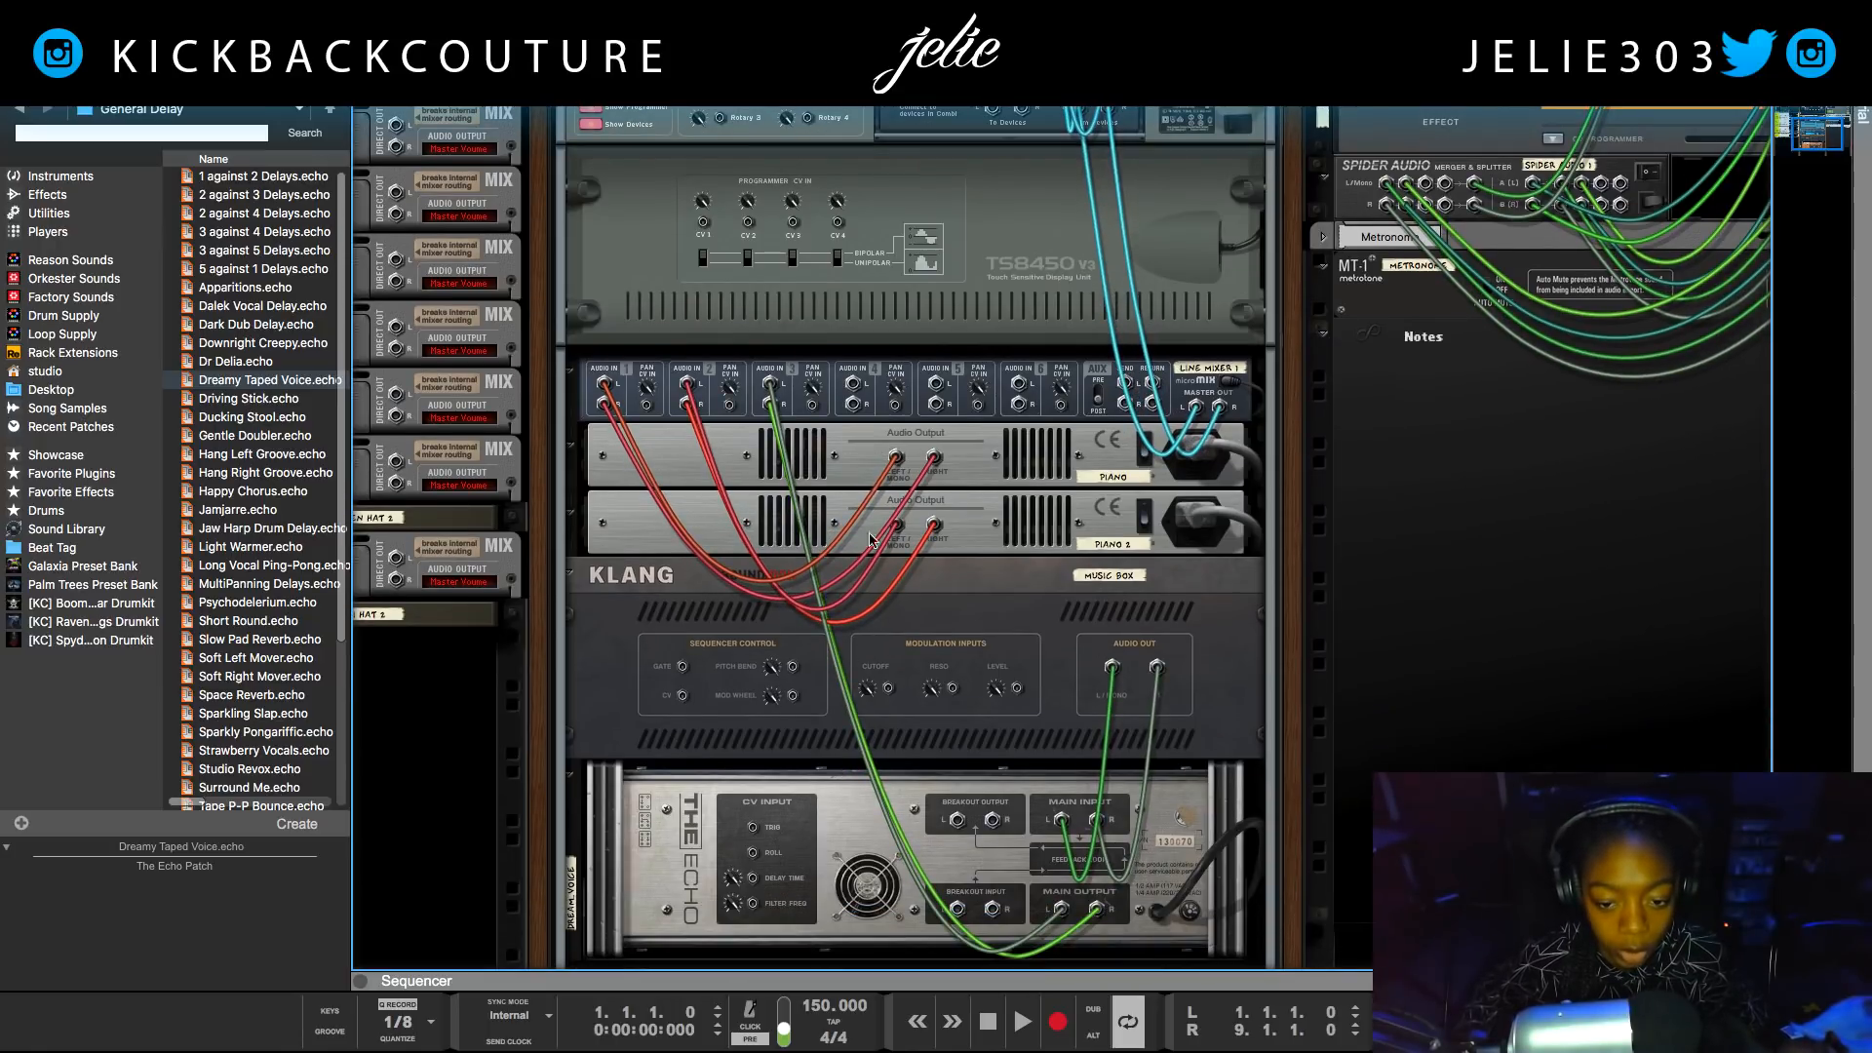
key(Tab)
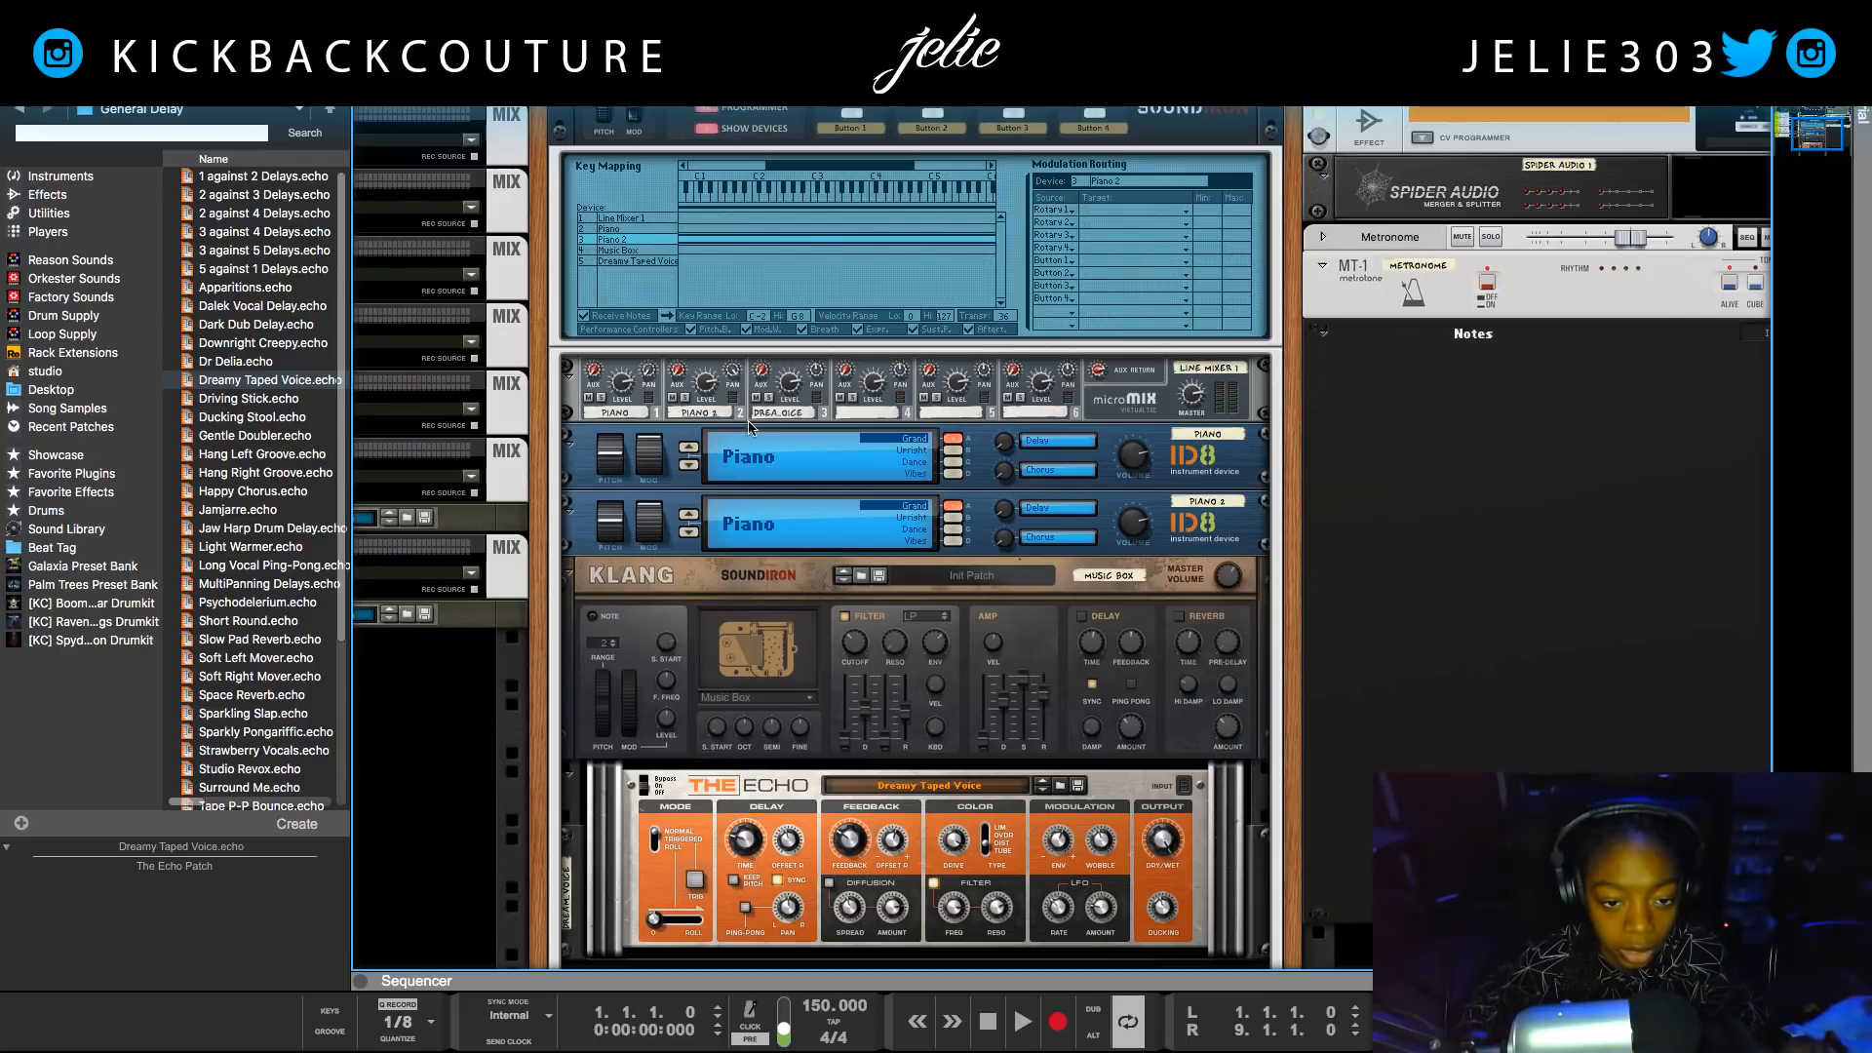
key(Tab)
click(881, 808)
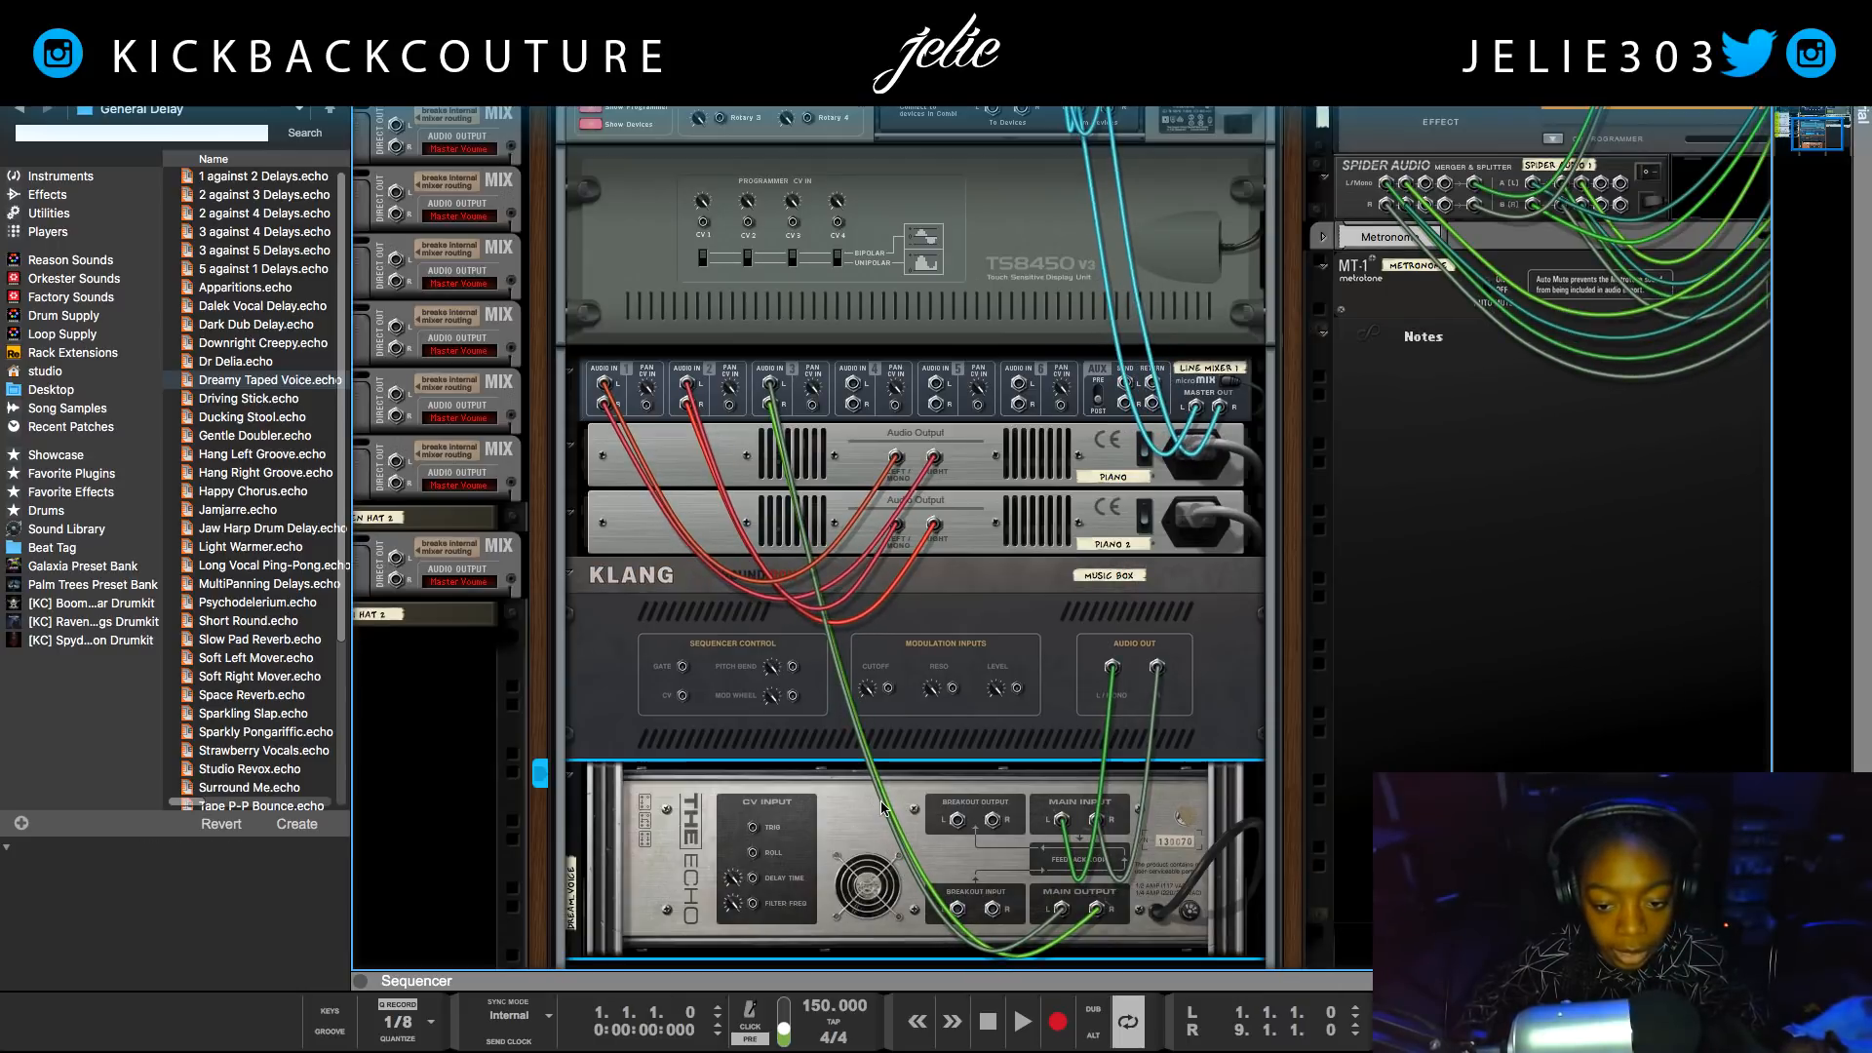
click(938, 610)
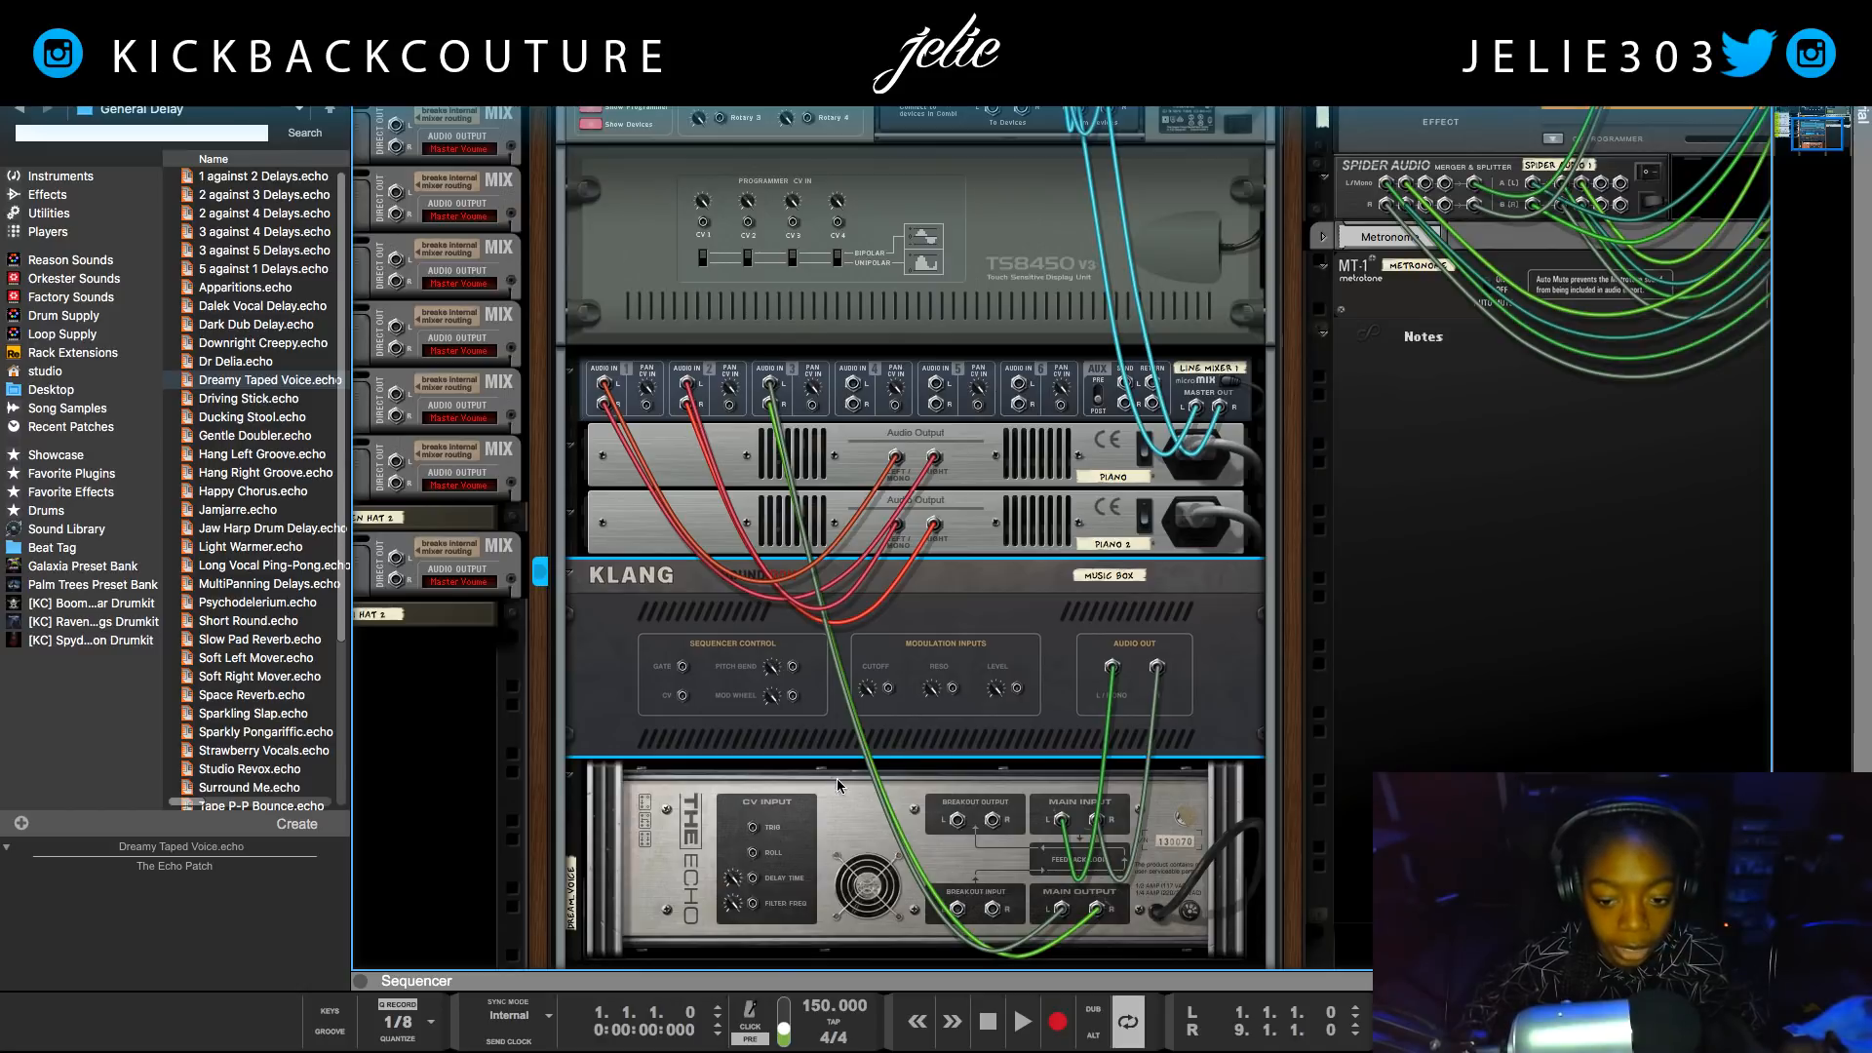
key(Tab)
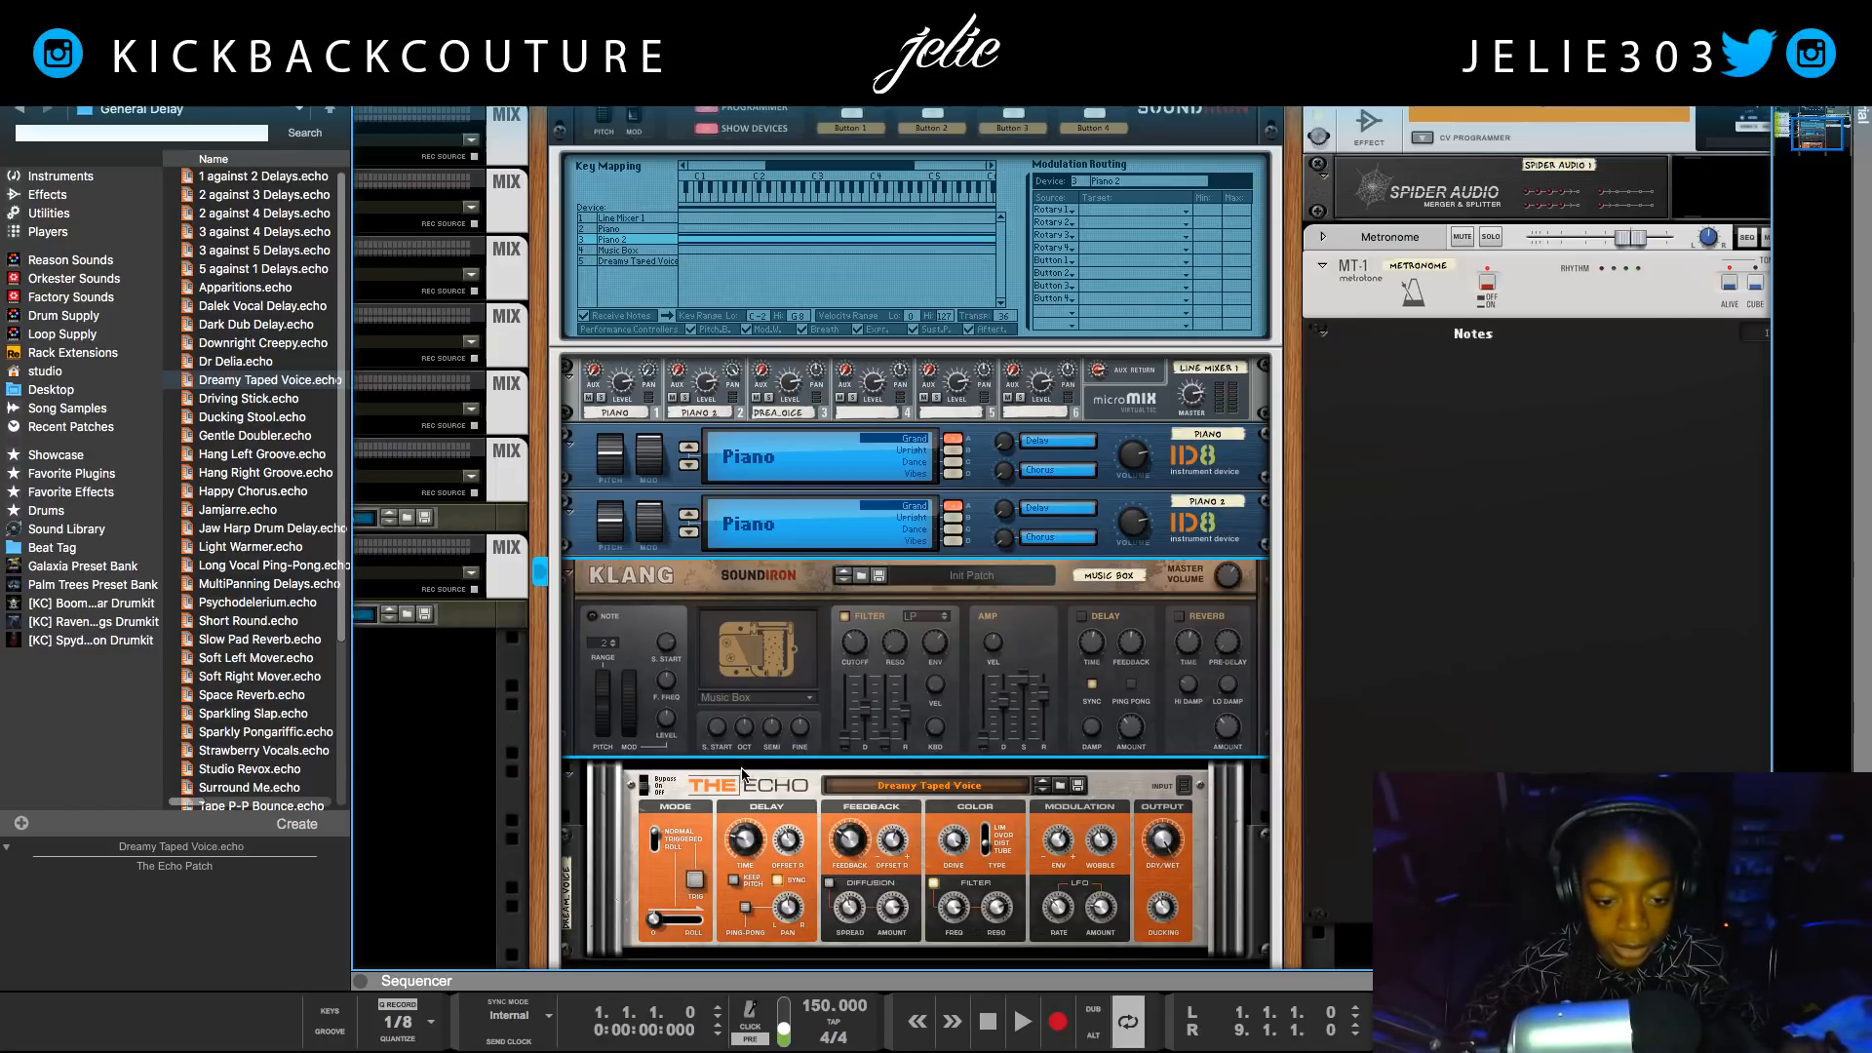
Disconnect The Echo from line mixer channel 3 and cable the Klang Music Box's audio output directly into that channel.
key(Tab)
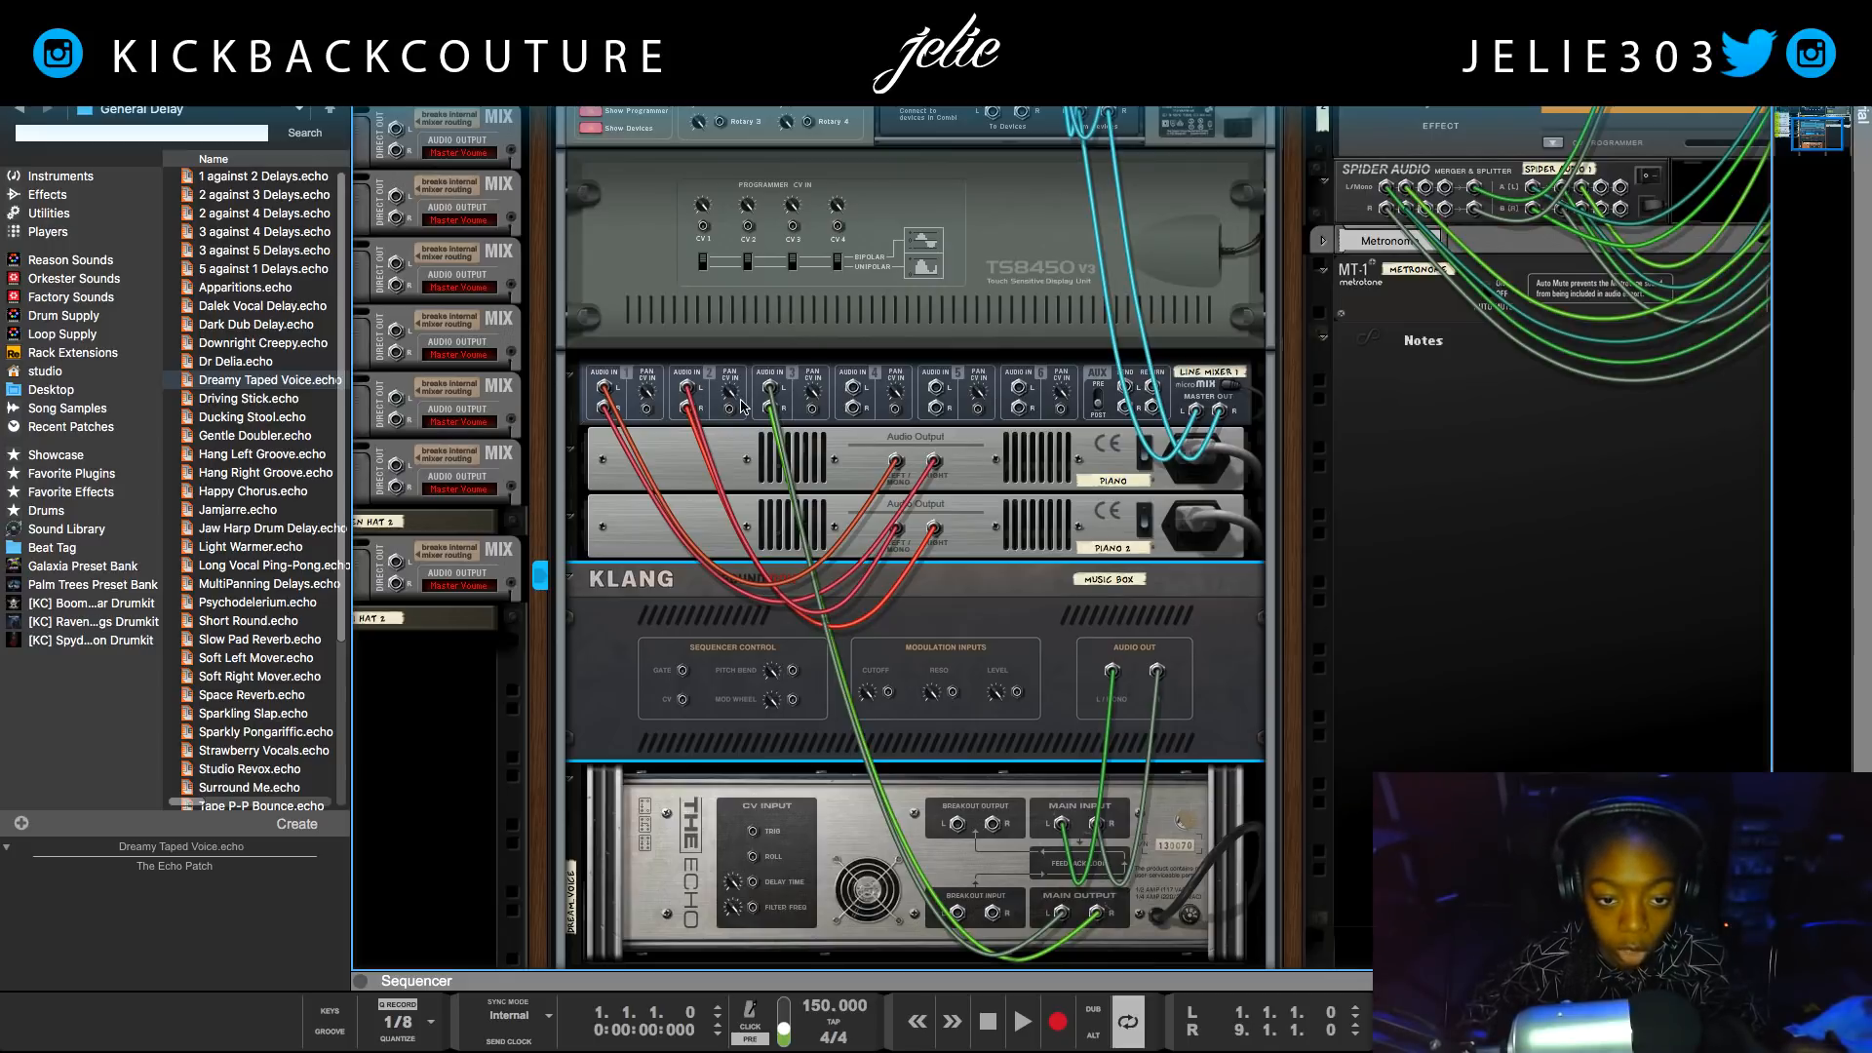
drag(769, 394, 863, 589)
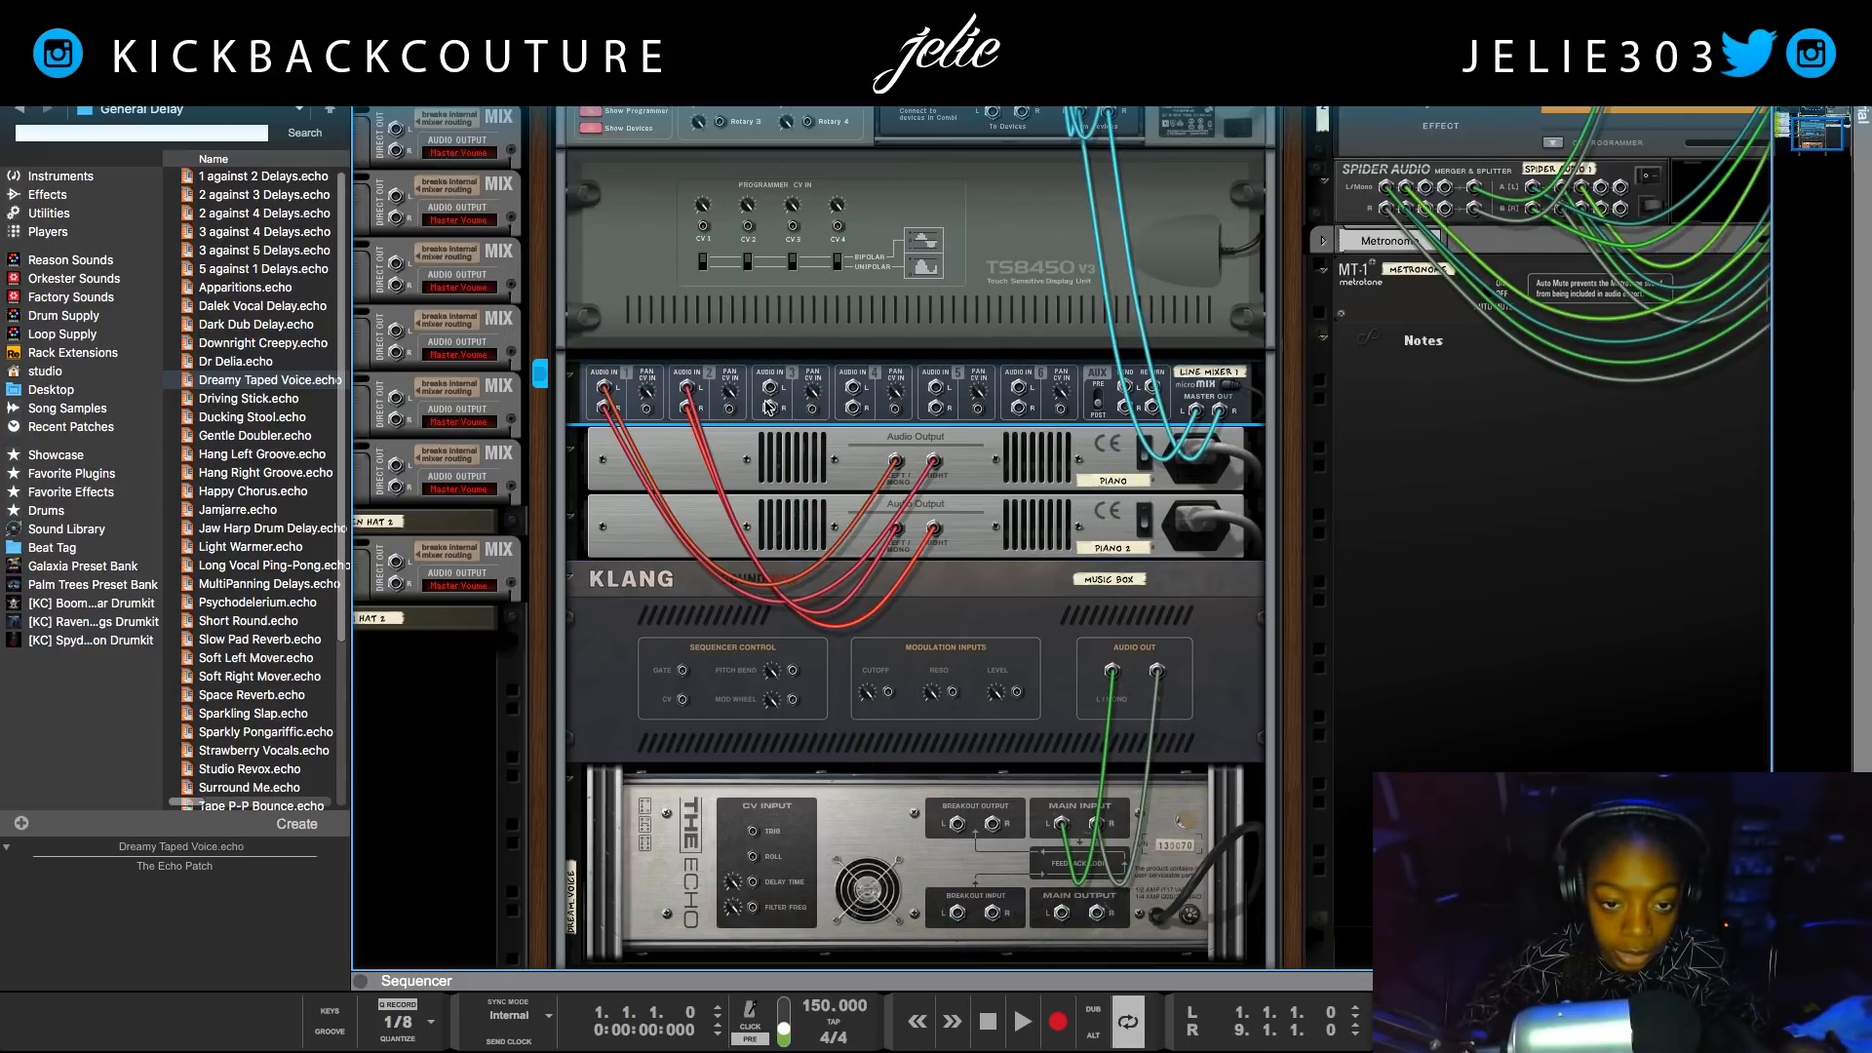
drag(1113, 671, 769, 388)
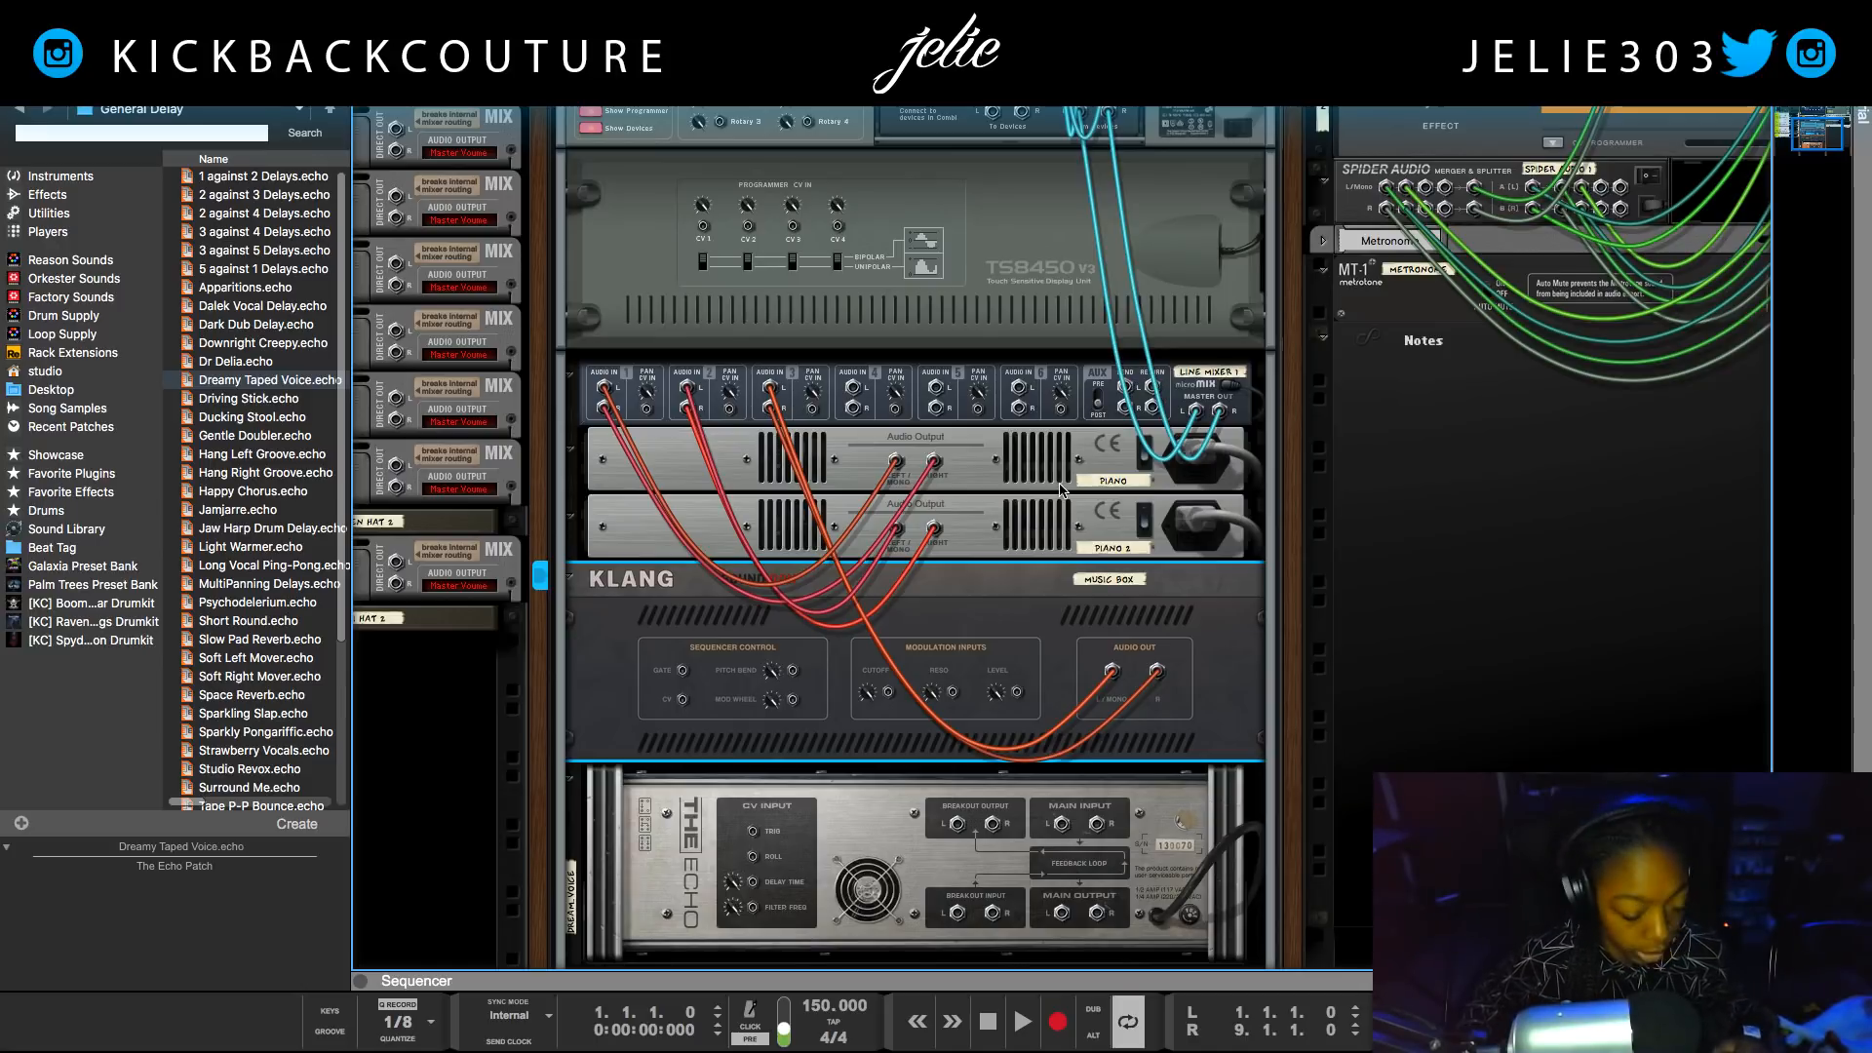
Connect the line mixer's aux send to The Echo's main input and The Echo's main output to the mixer's aux return.
key(k)
scroll(1122, 413, up, 1)
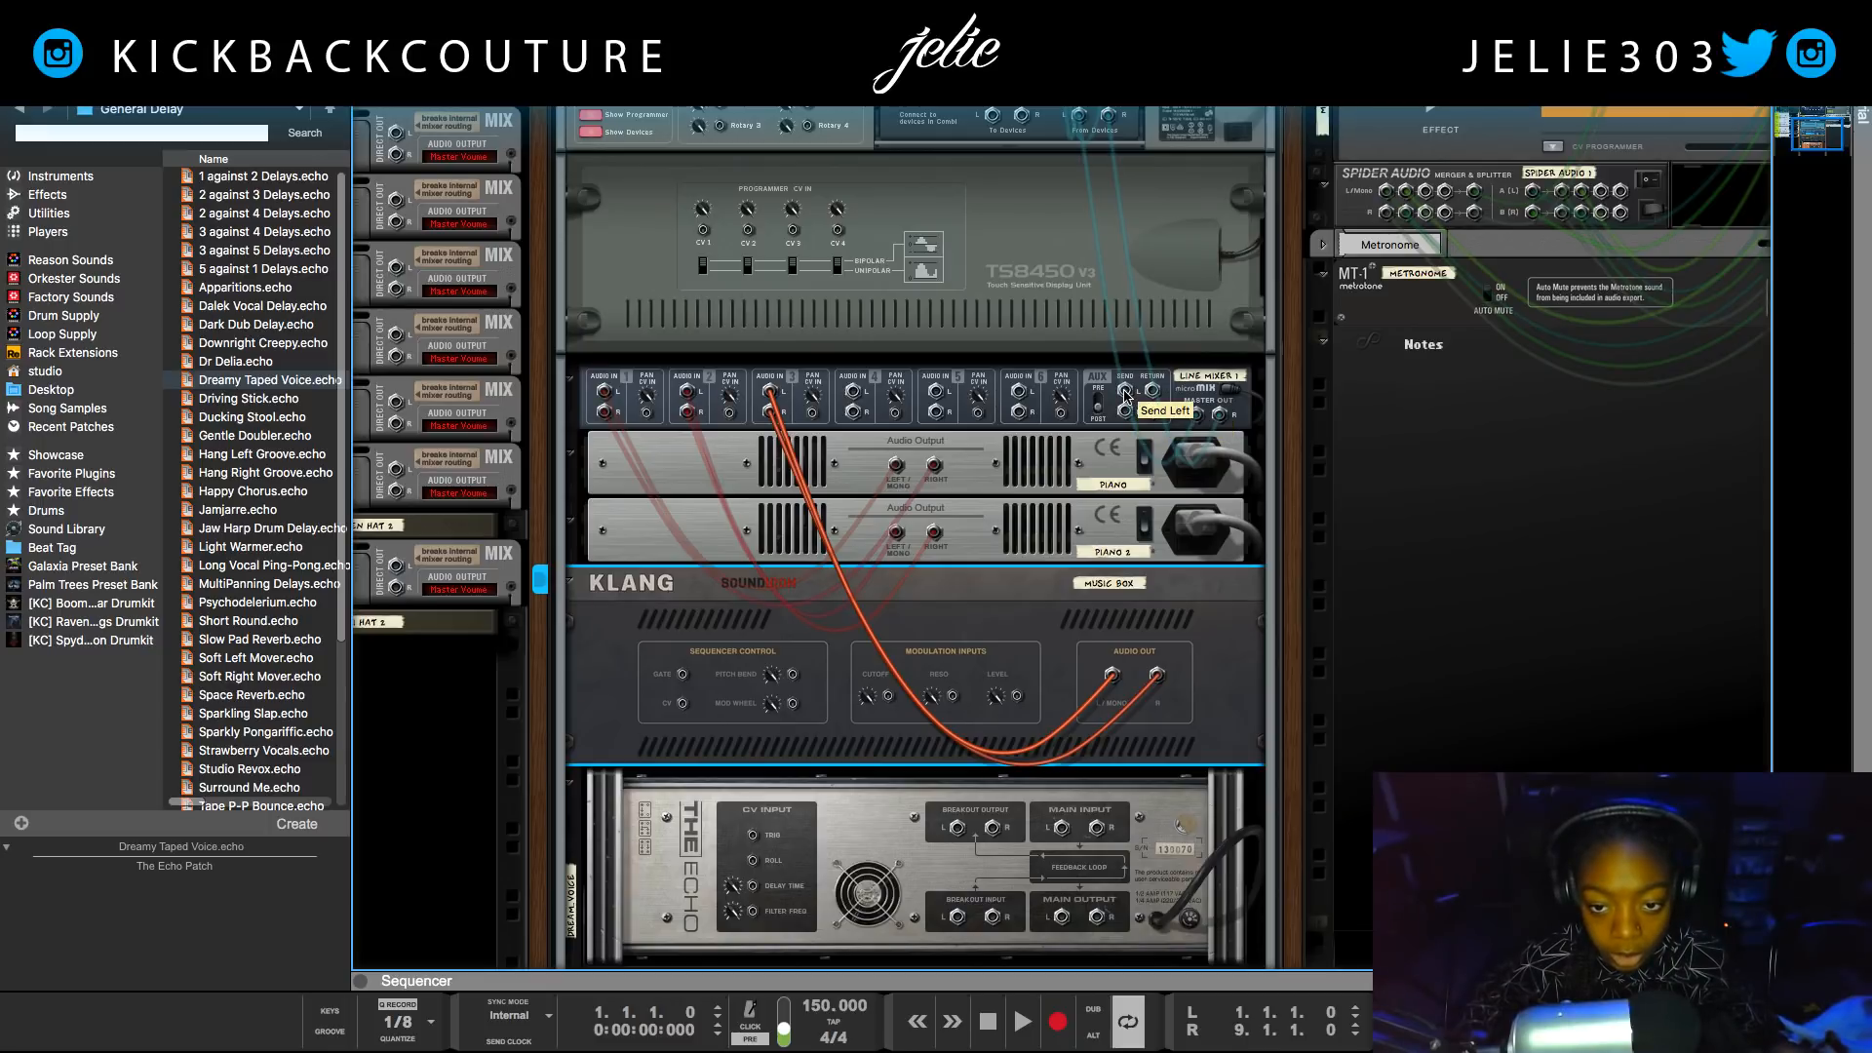
drag(1124, 395, 1066, 829)
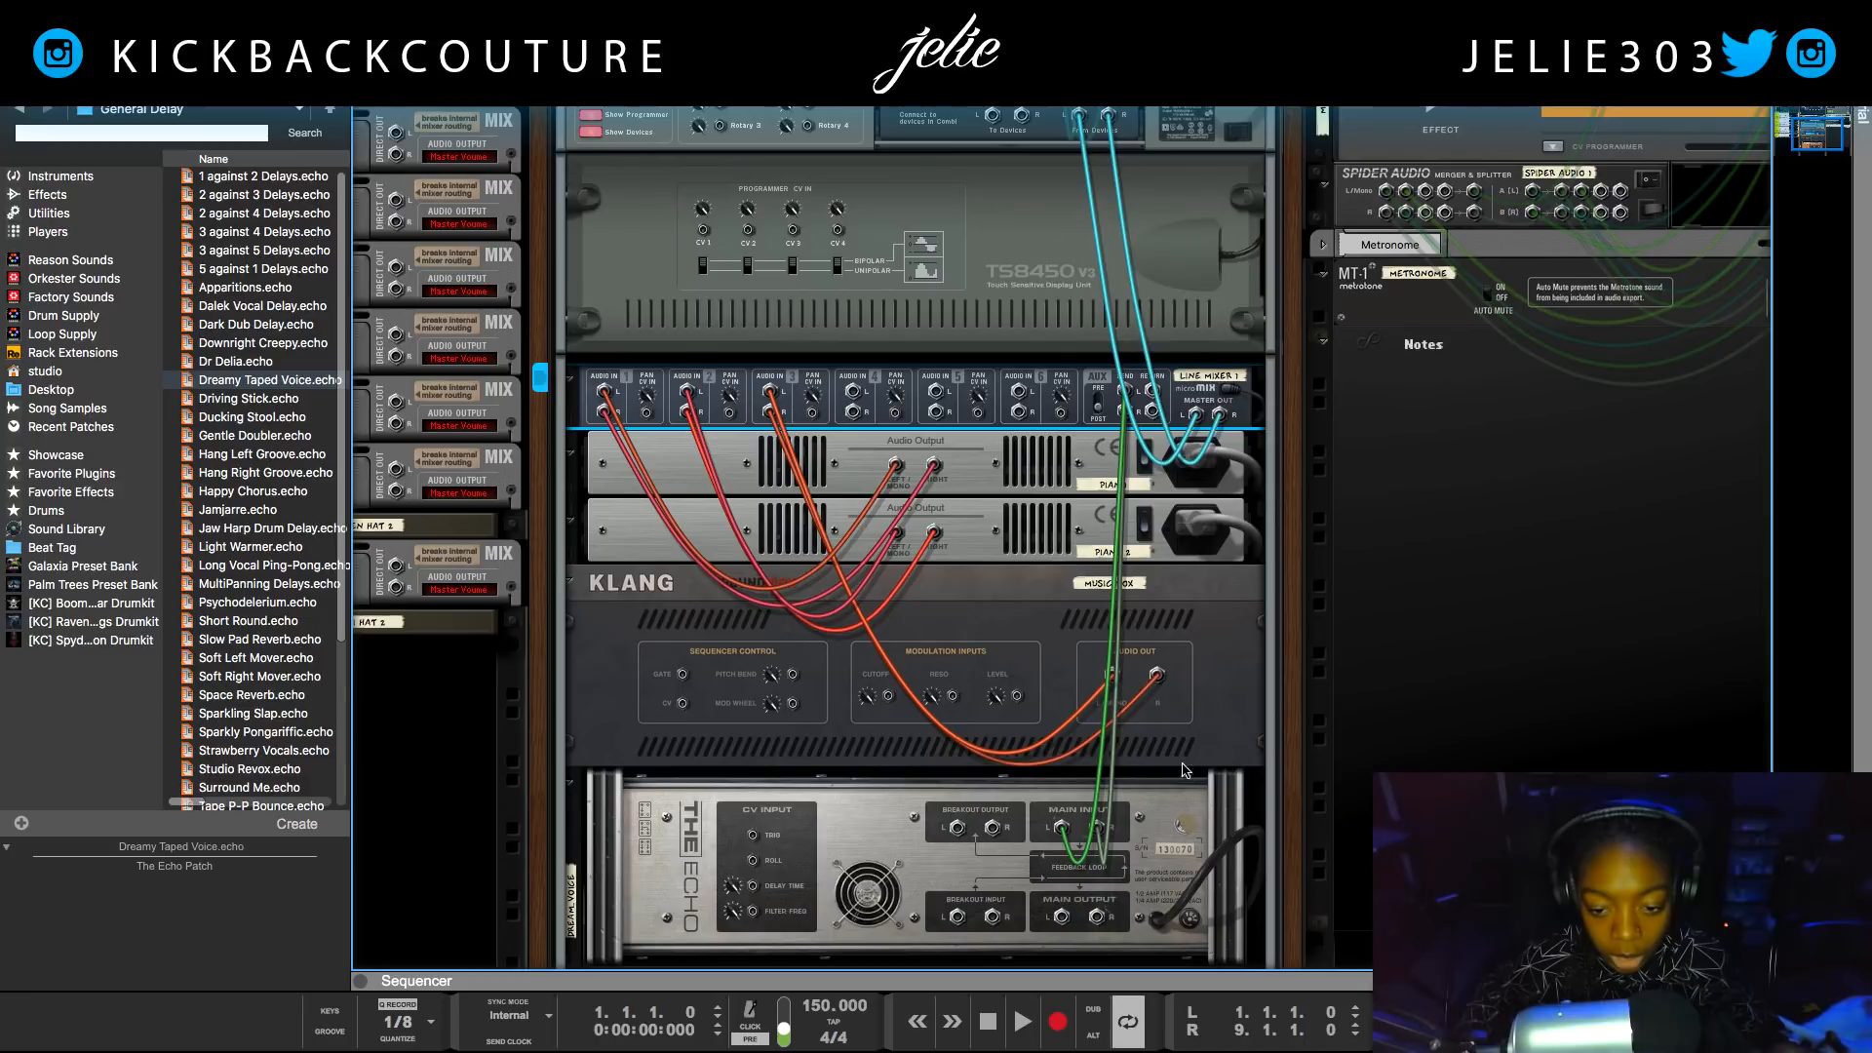
drag(1050, 921, 1151, 410)
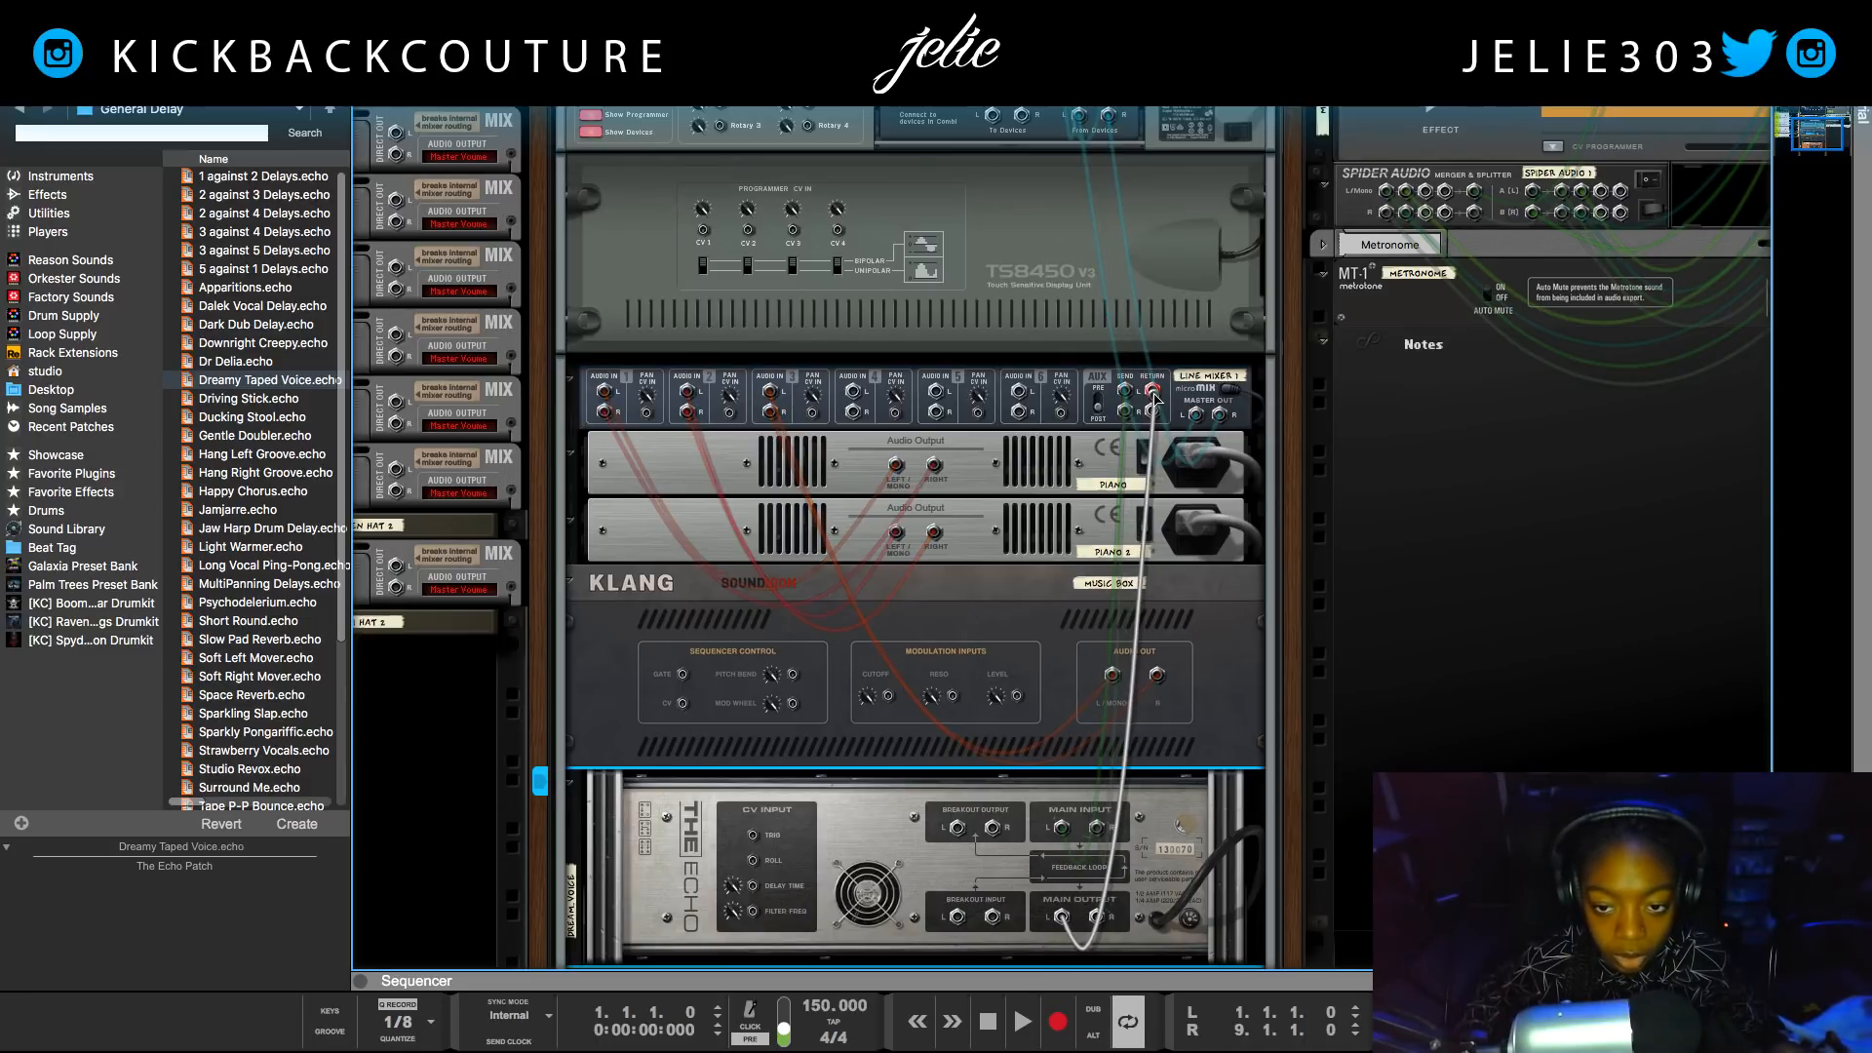
key(Tab)
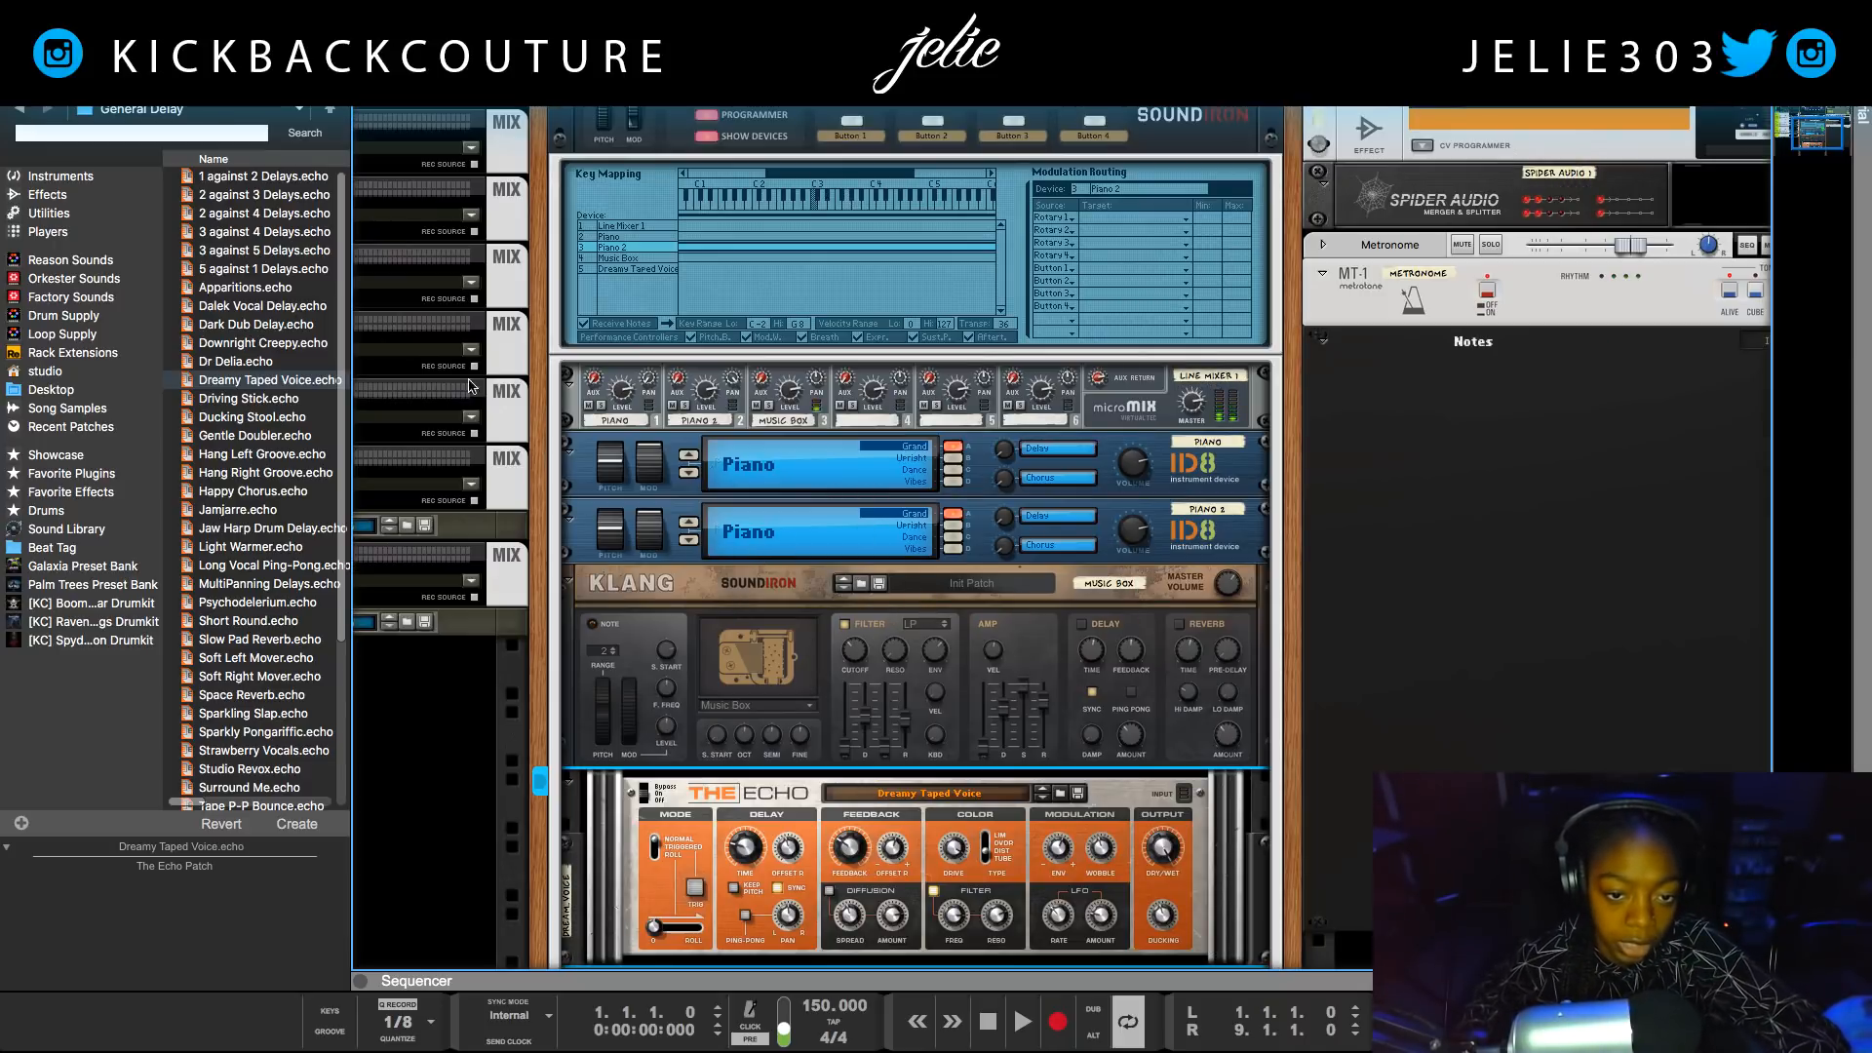
click(594, 380)
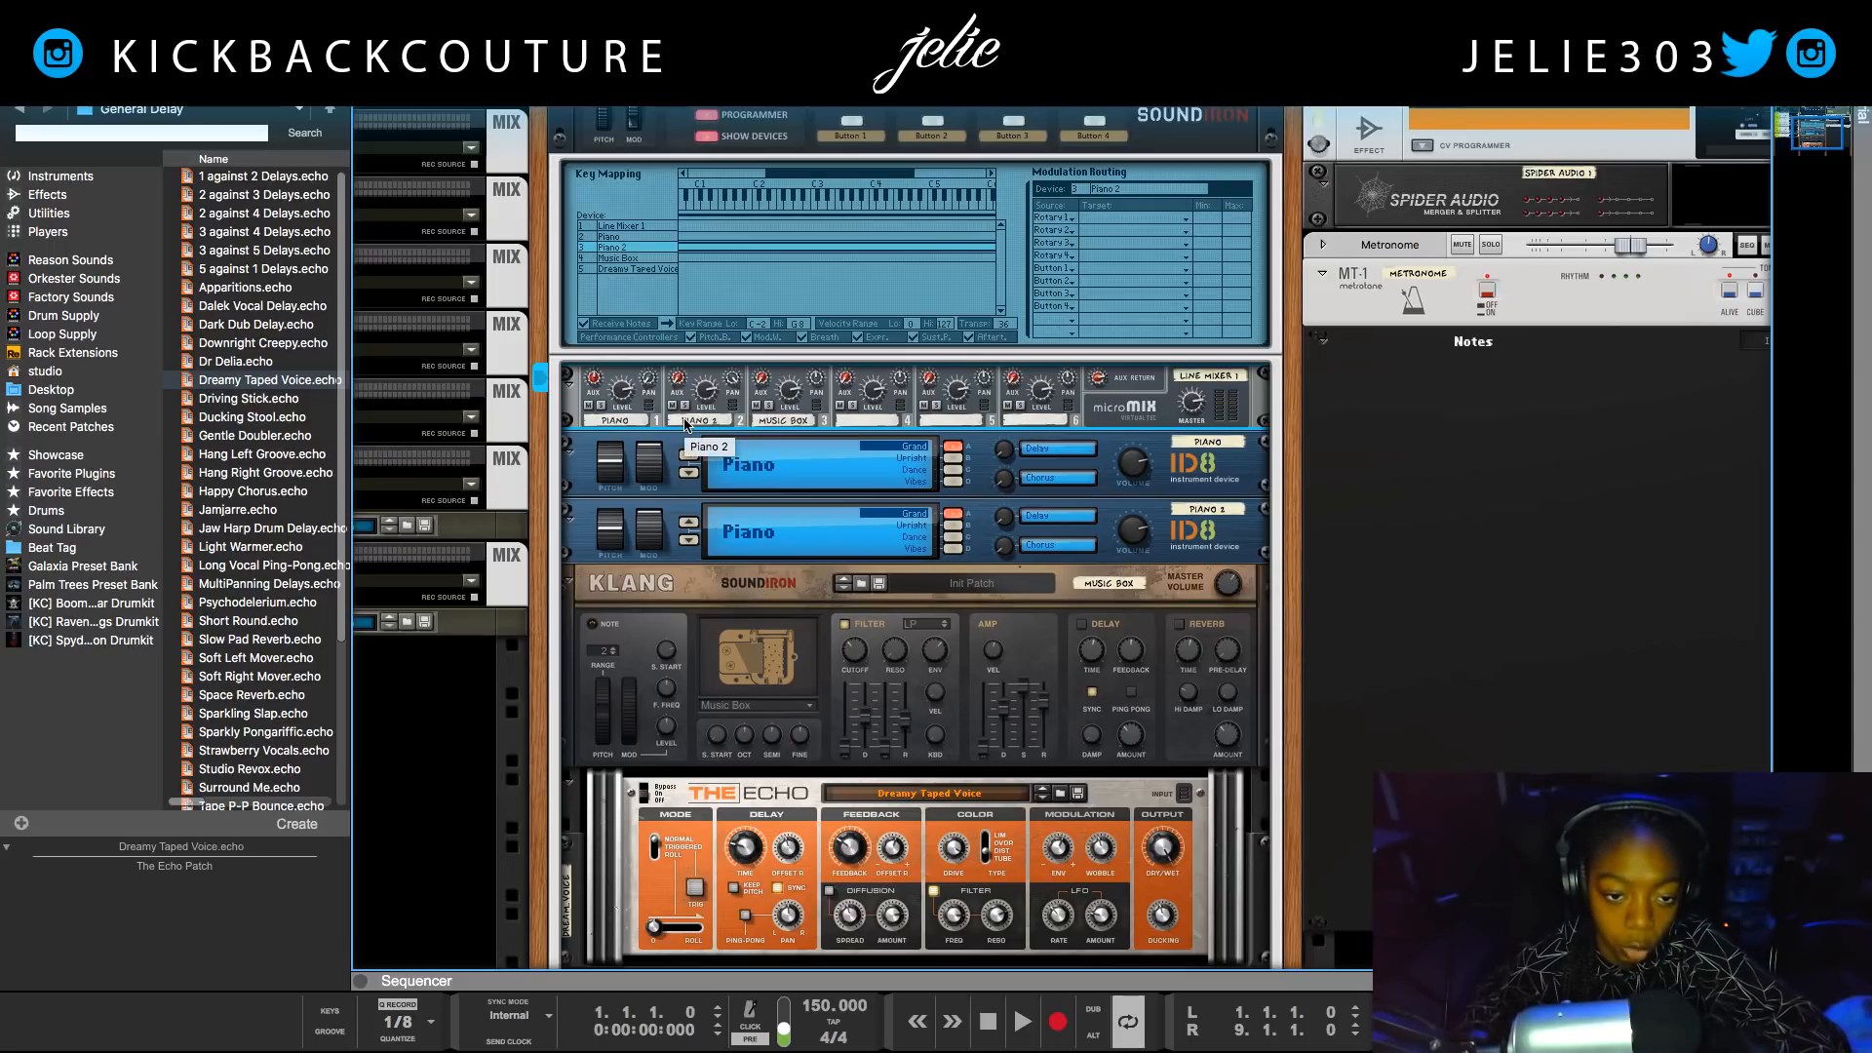
key(Tab)
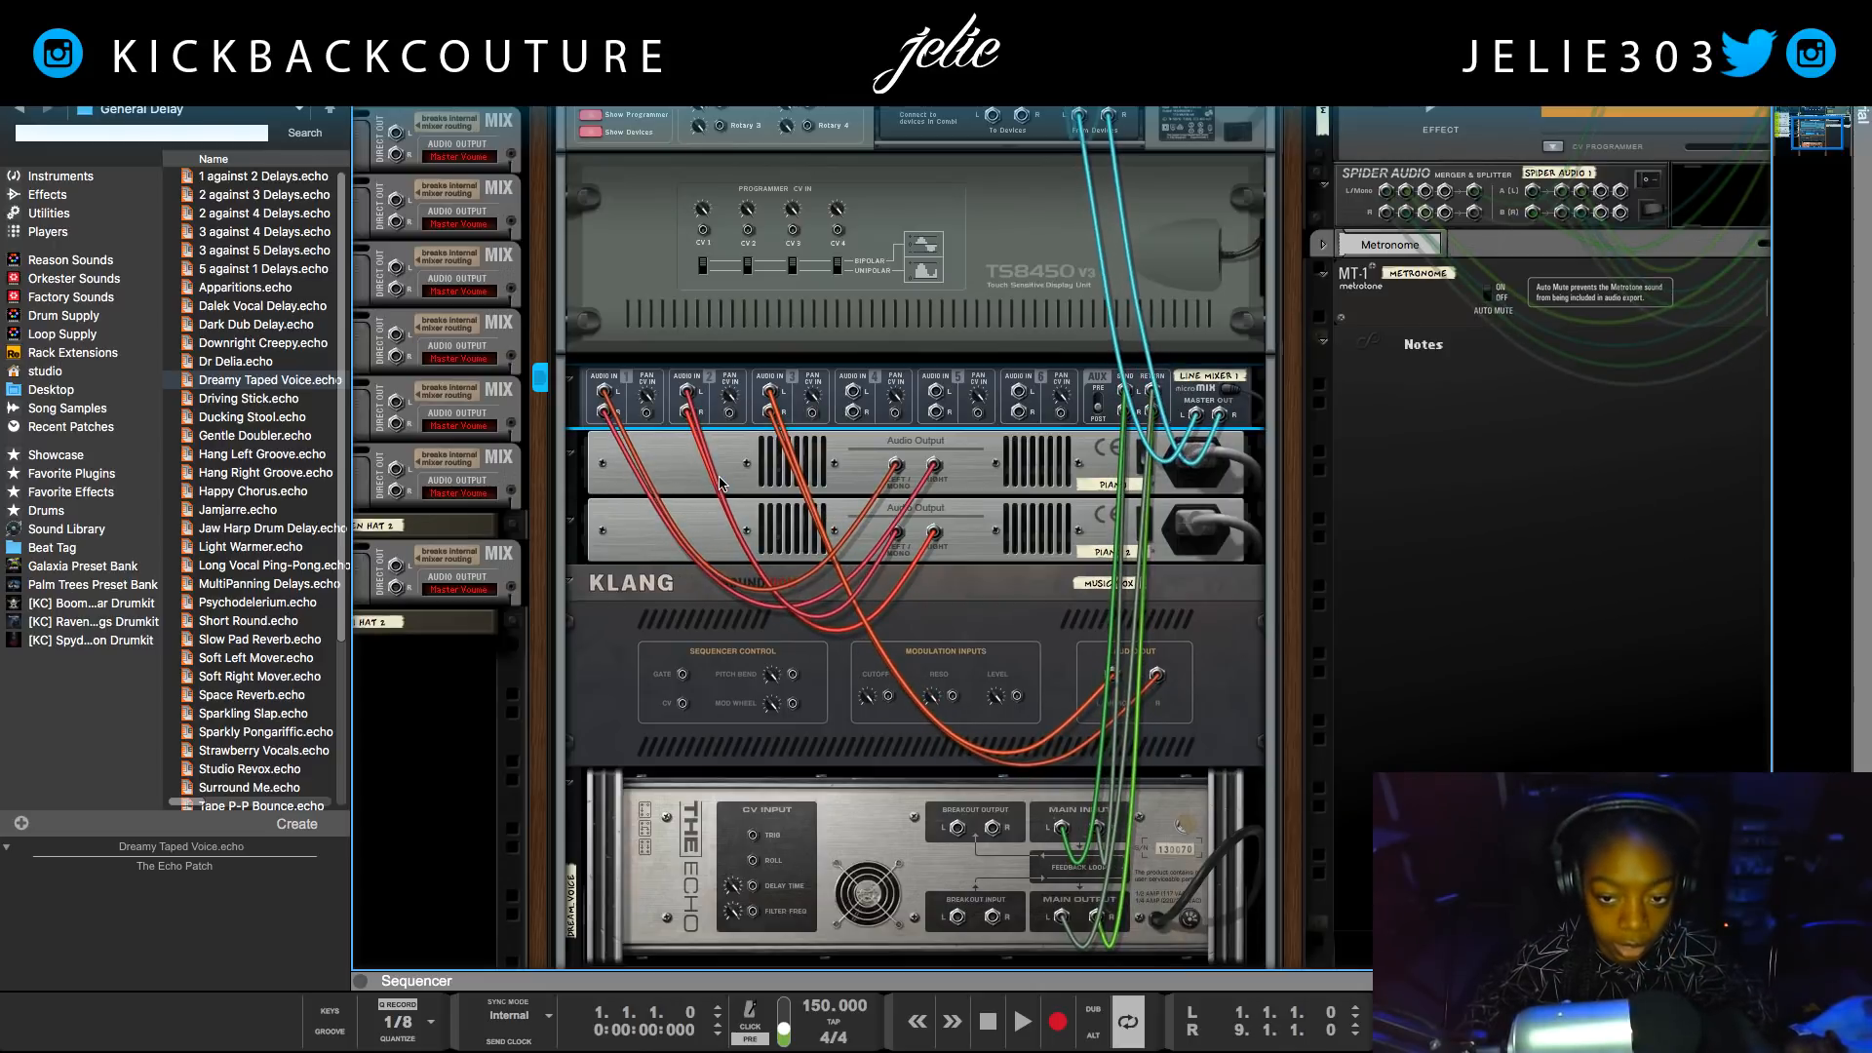
key(Tab)
scroll(741, 502, down, 2)
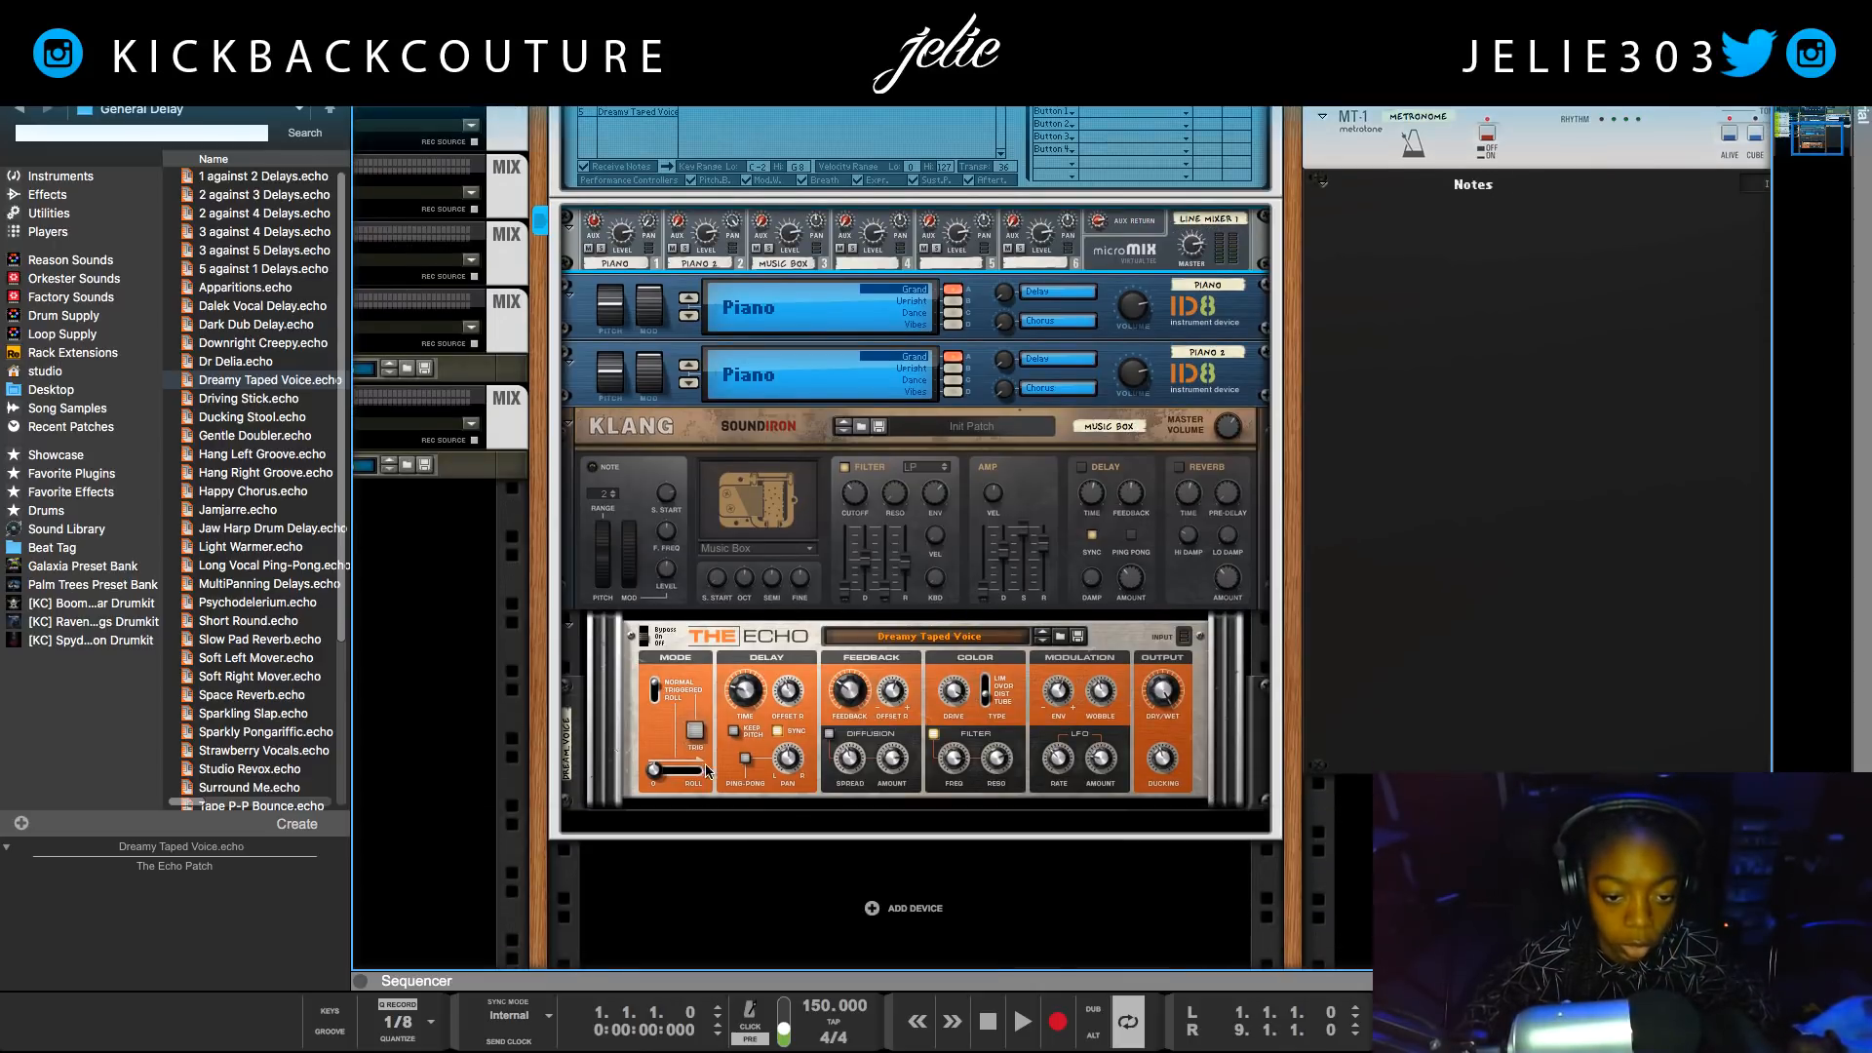
right_click(849, 883)
mouse_move(965, 1015)
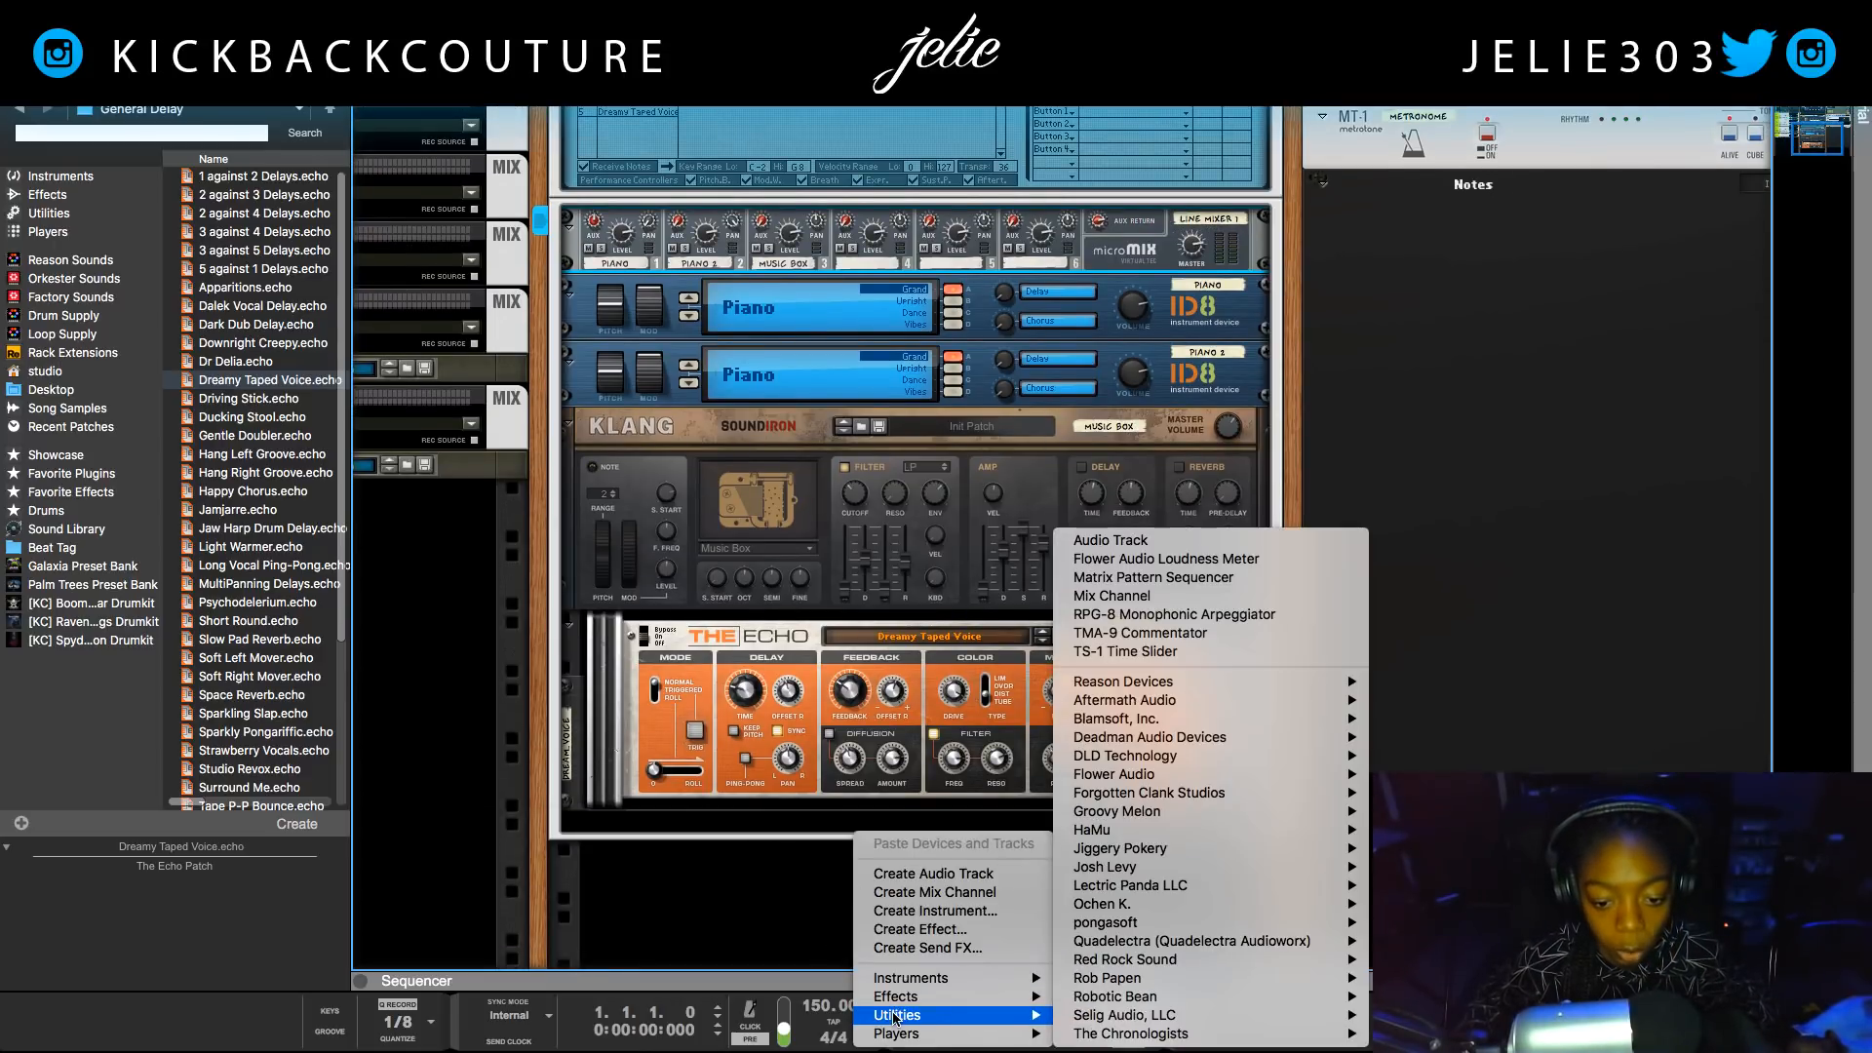
mouse_move(1176, 679)
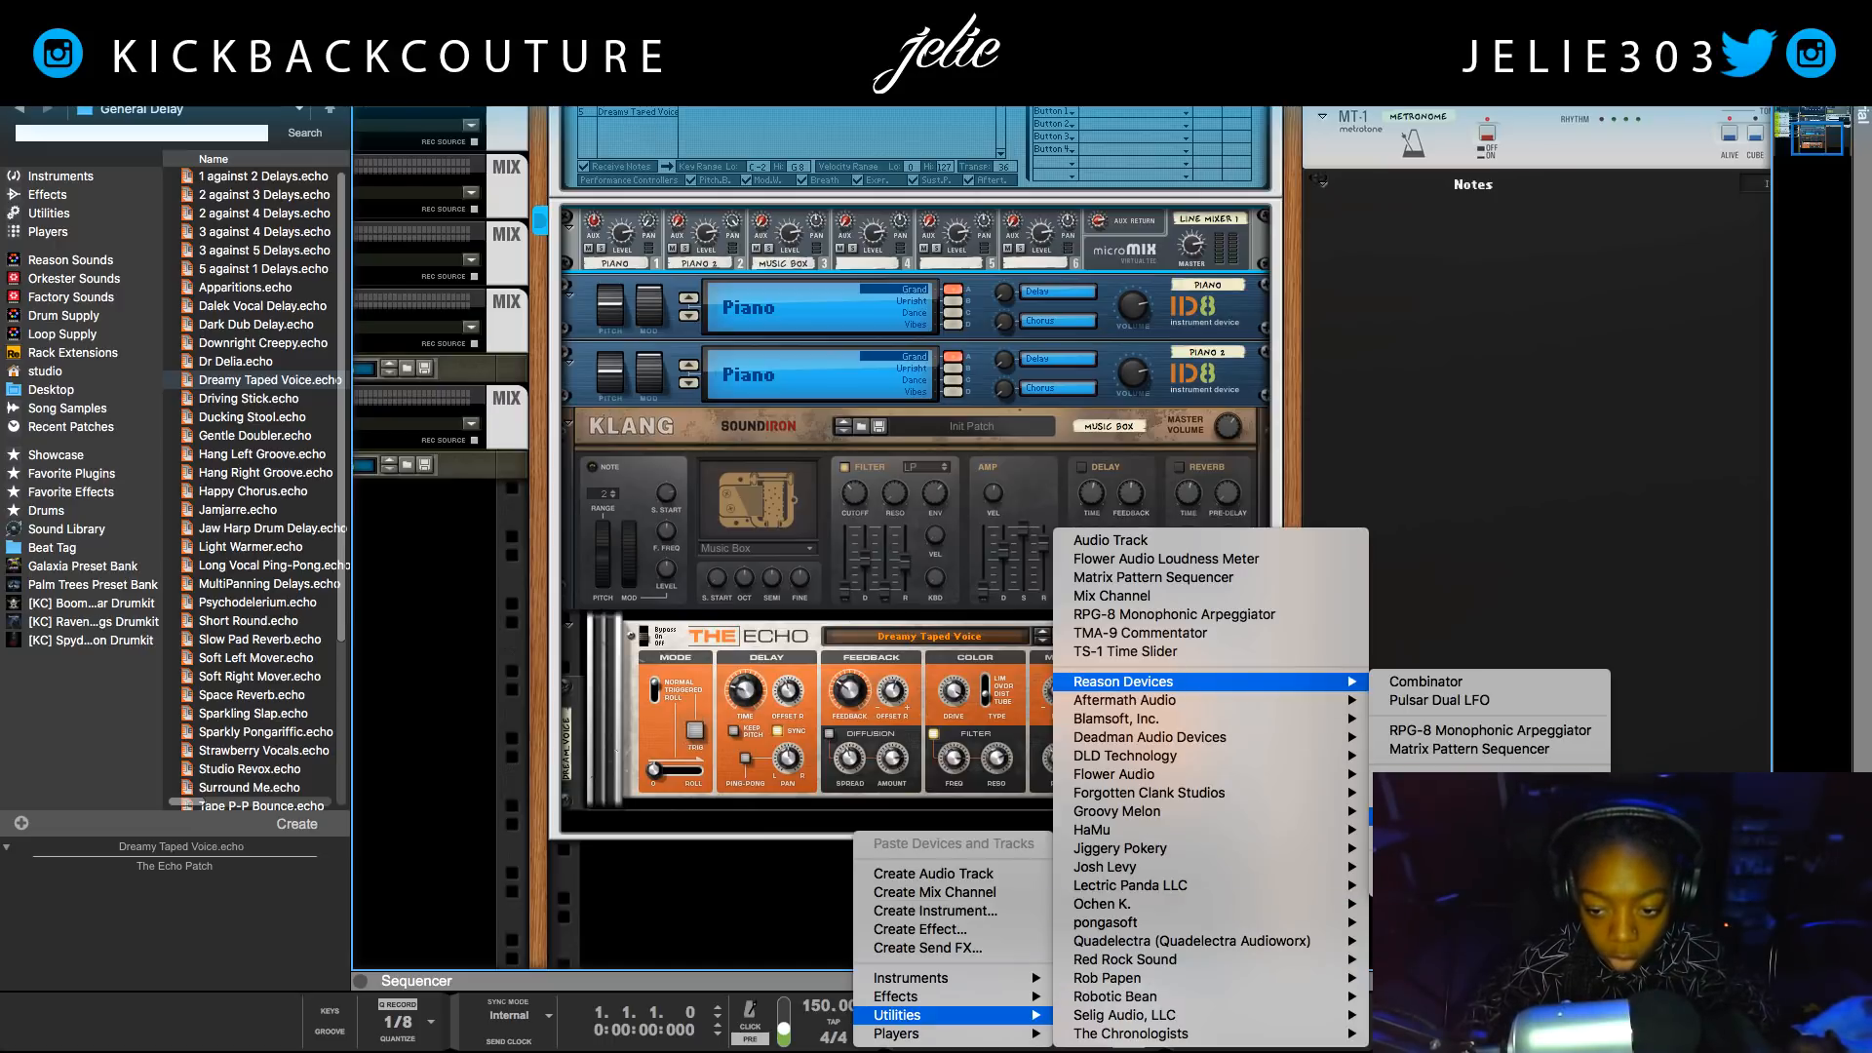
click(681, 875)
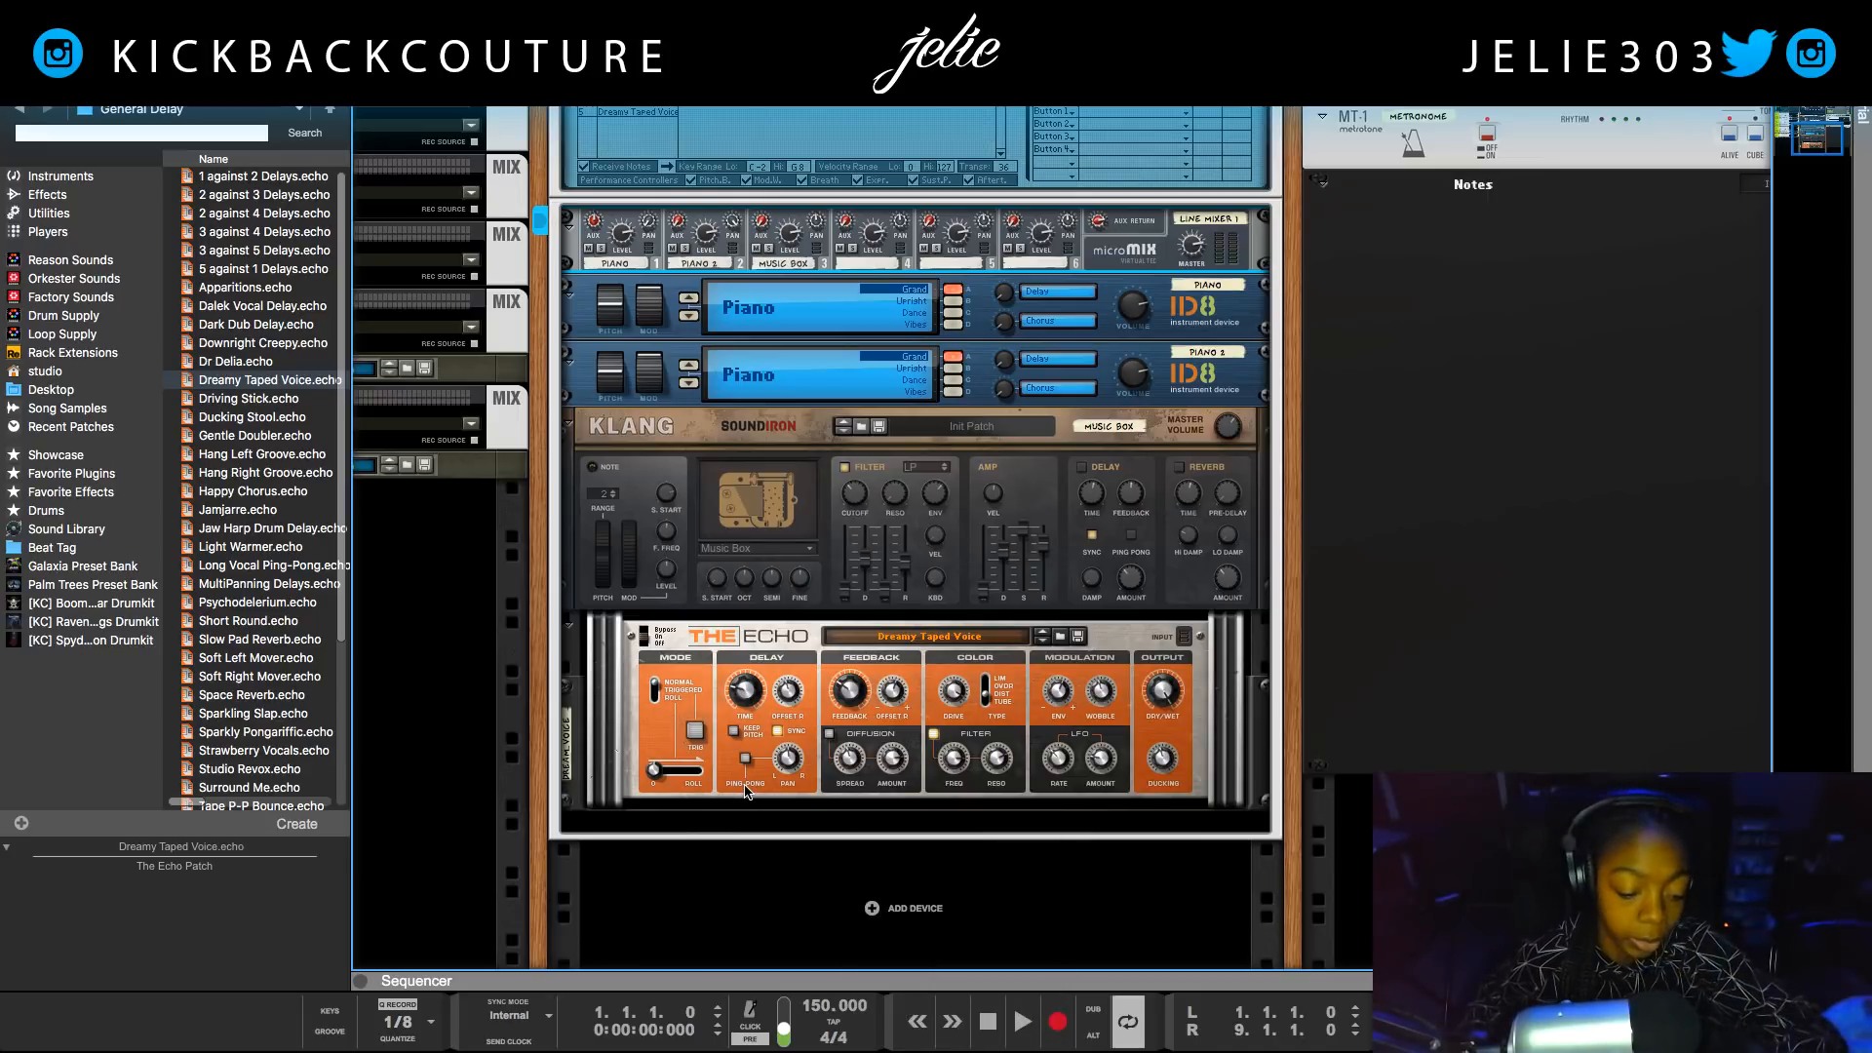
Adjust the line mixer's aux sends to The Echo, setting channel 3 for the Music Box to 48.
scroll(785, 767, up, 3)
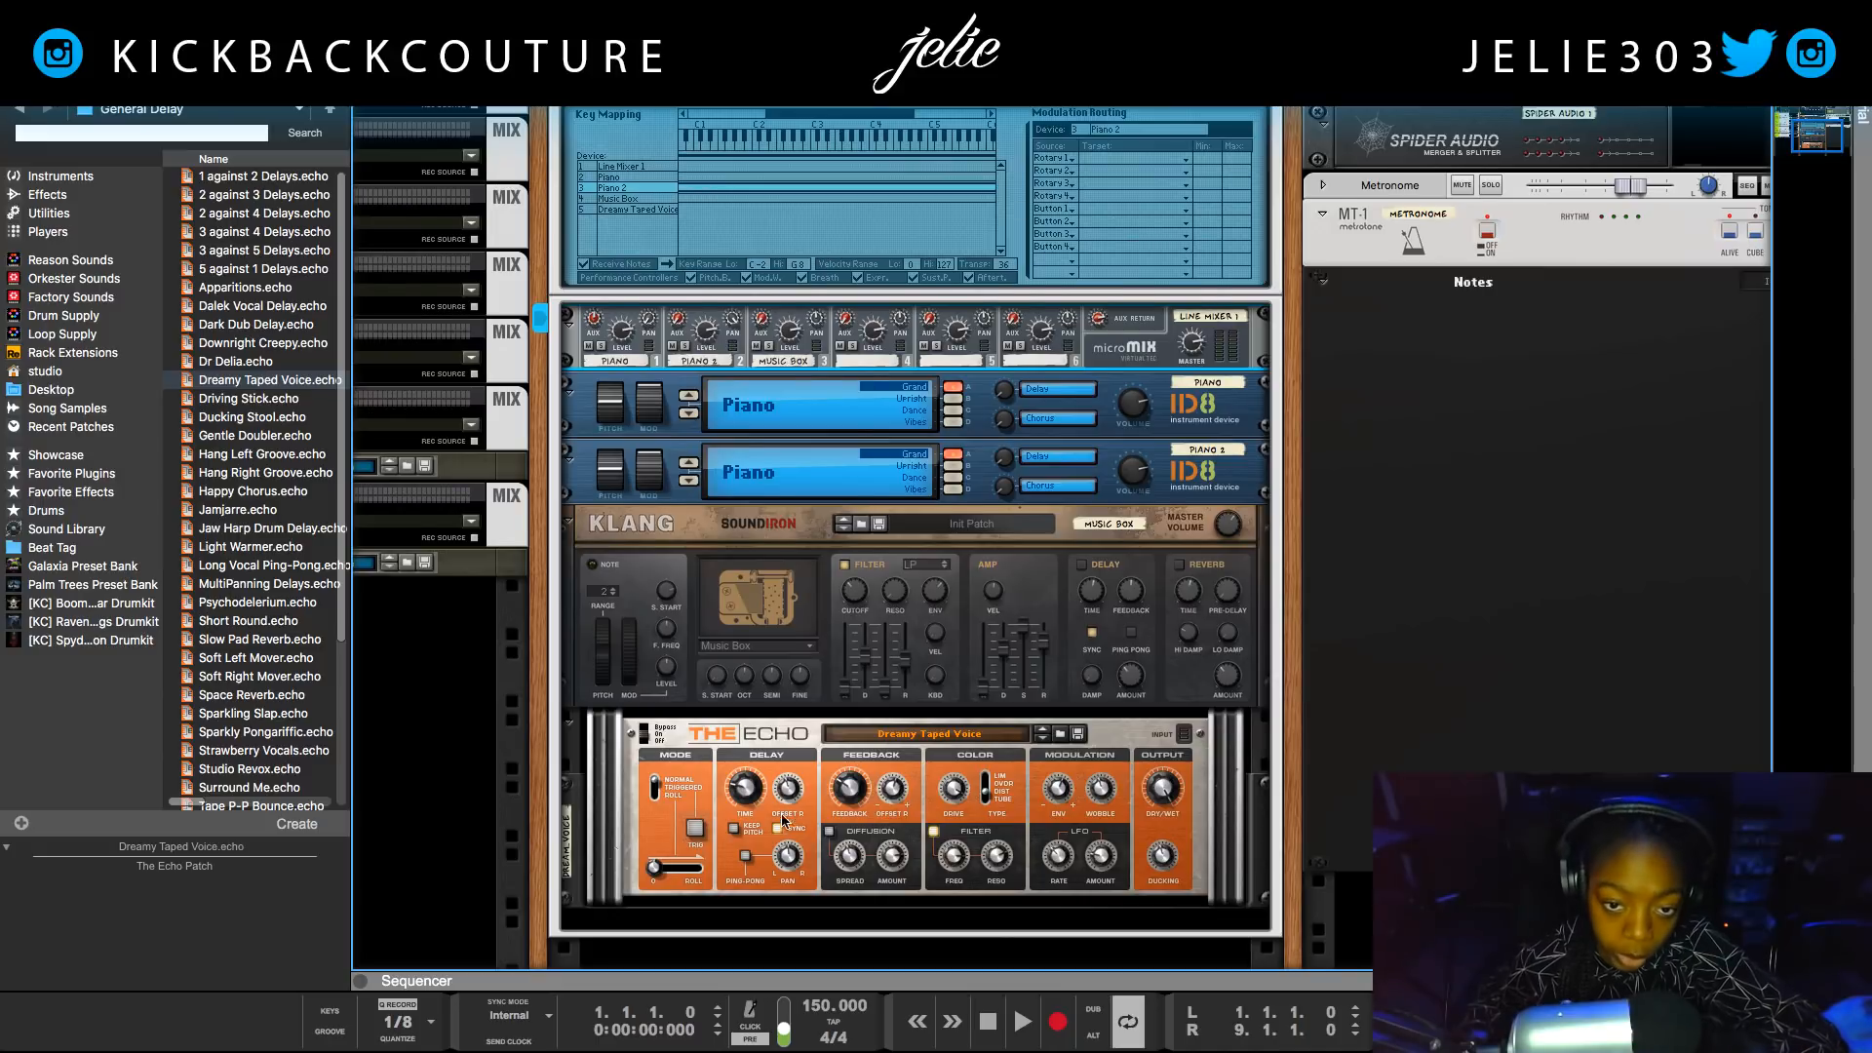
scroll(790, 777, up, 1)
scroll(800, 585, up, 1)
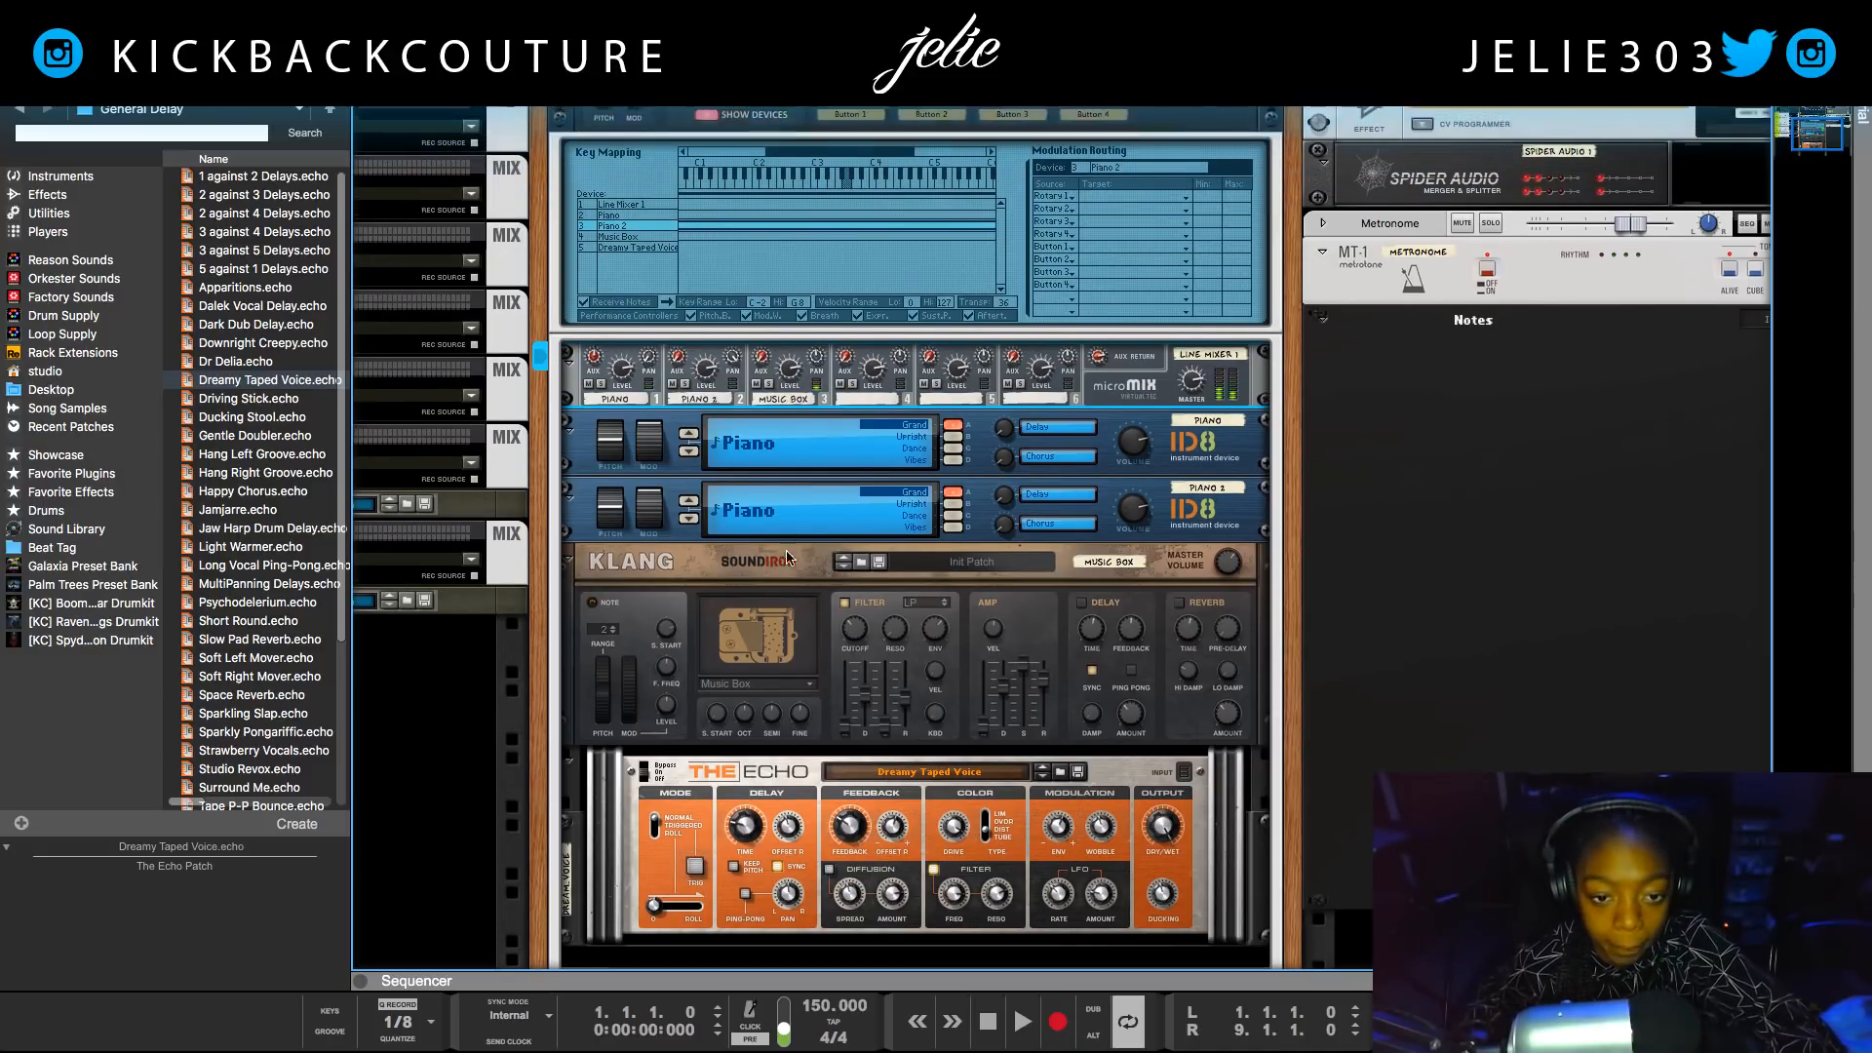
scroll(797, 585, up, 1)
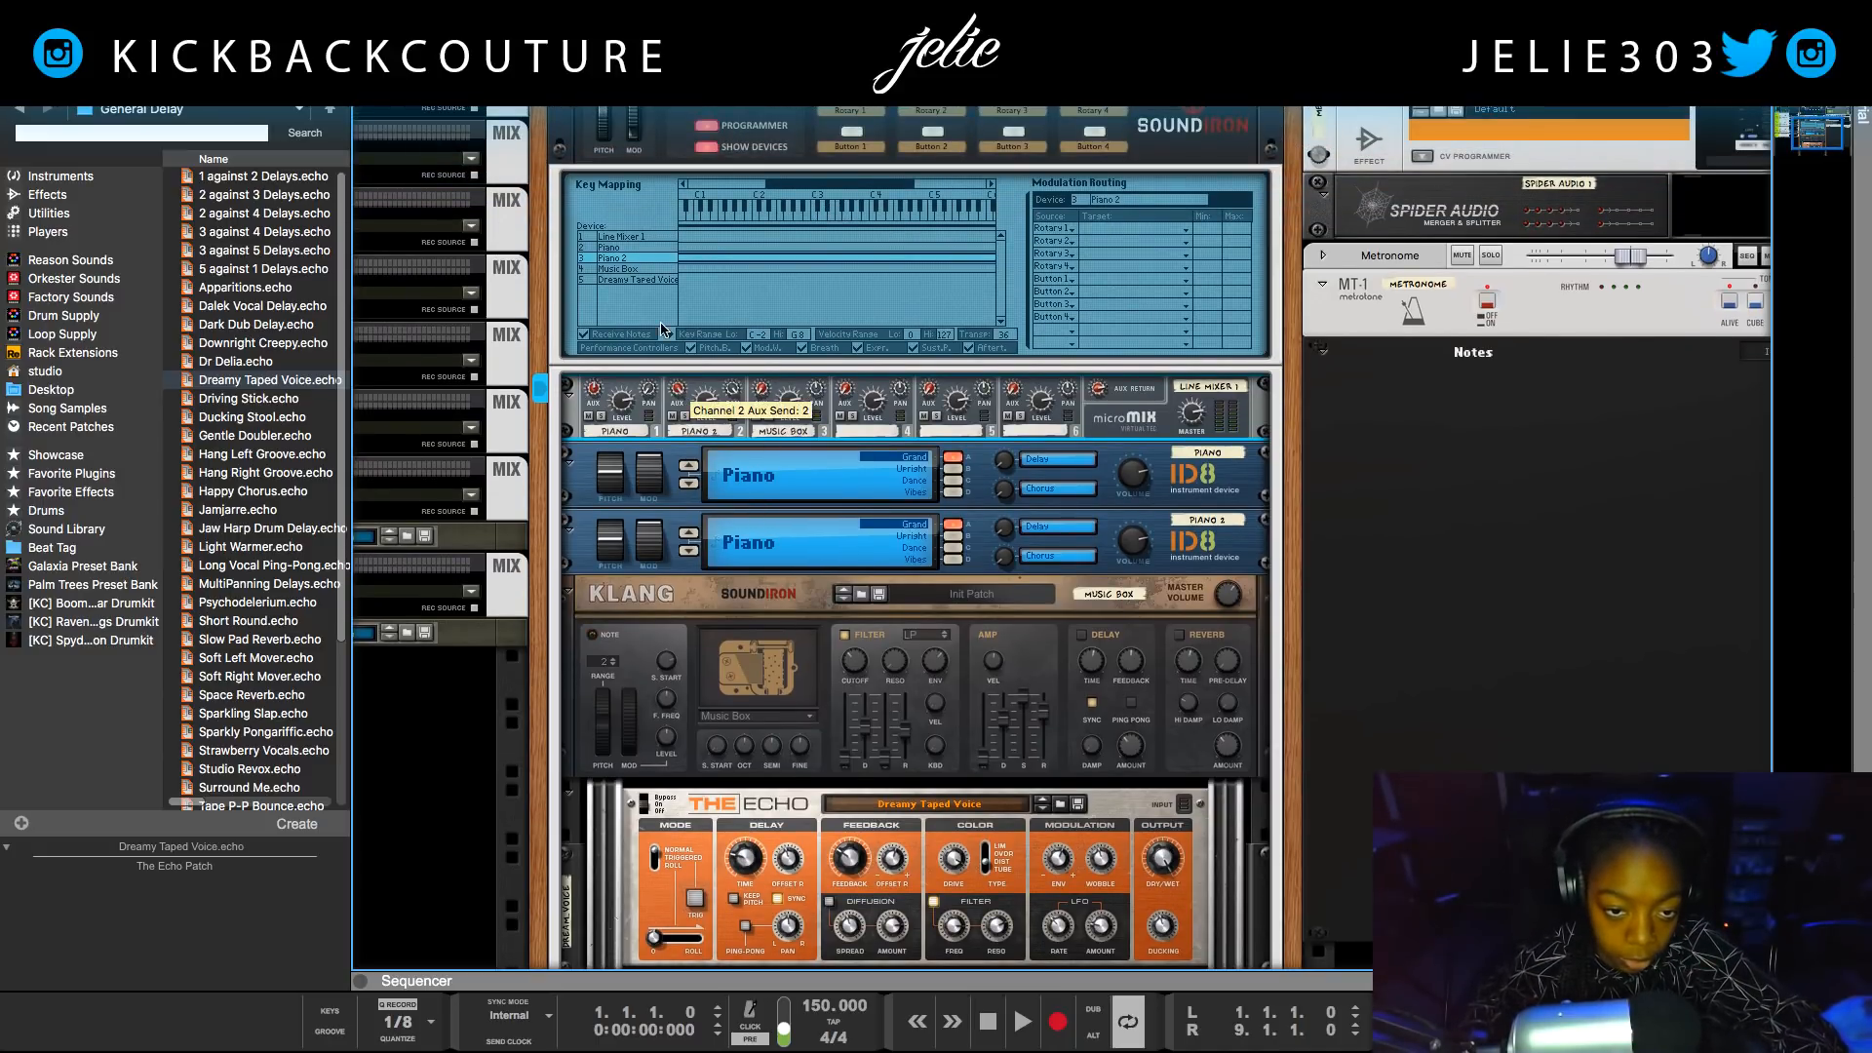
drag(645, 348, 641, 368)
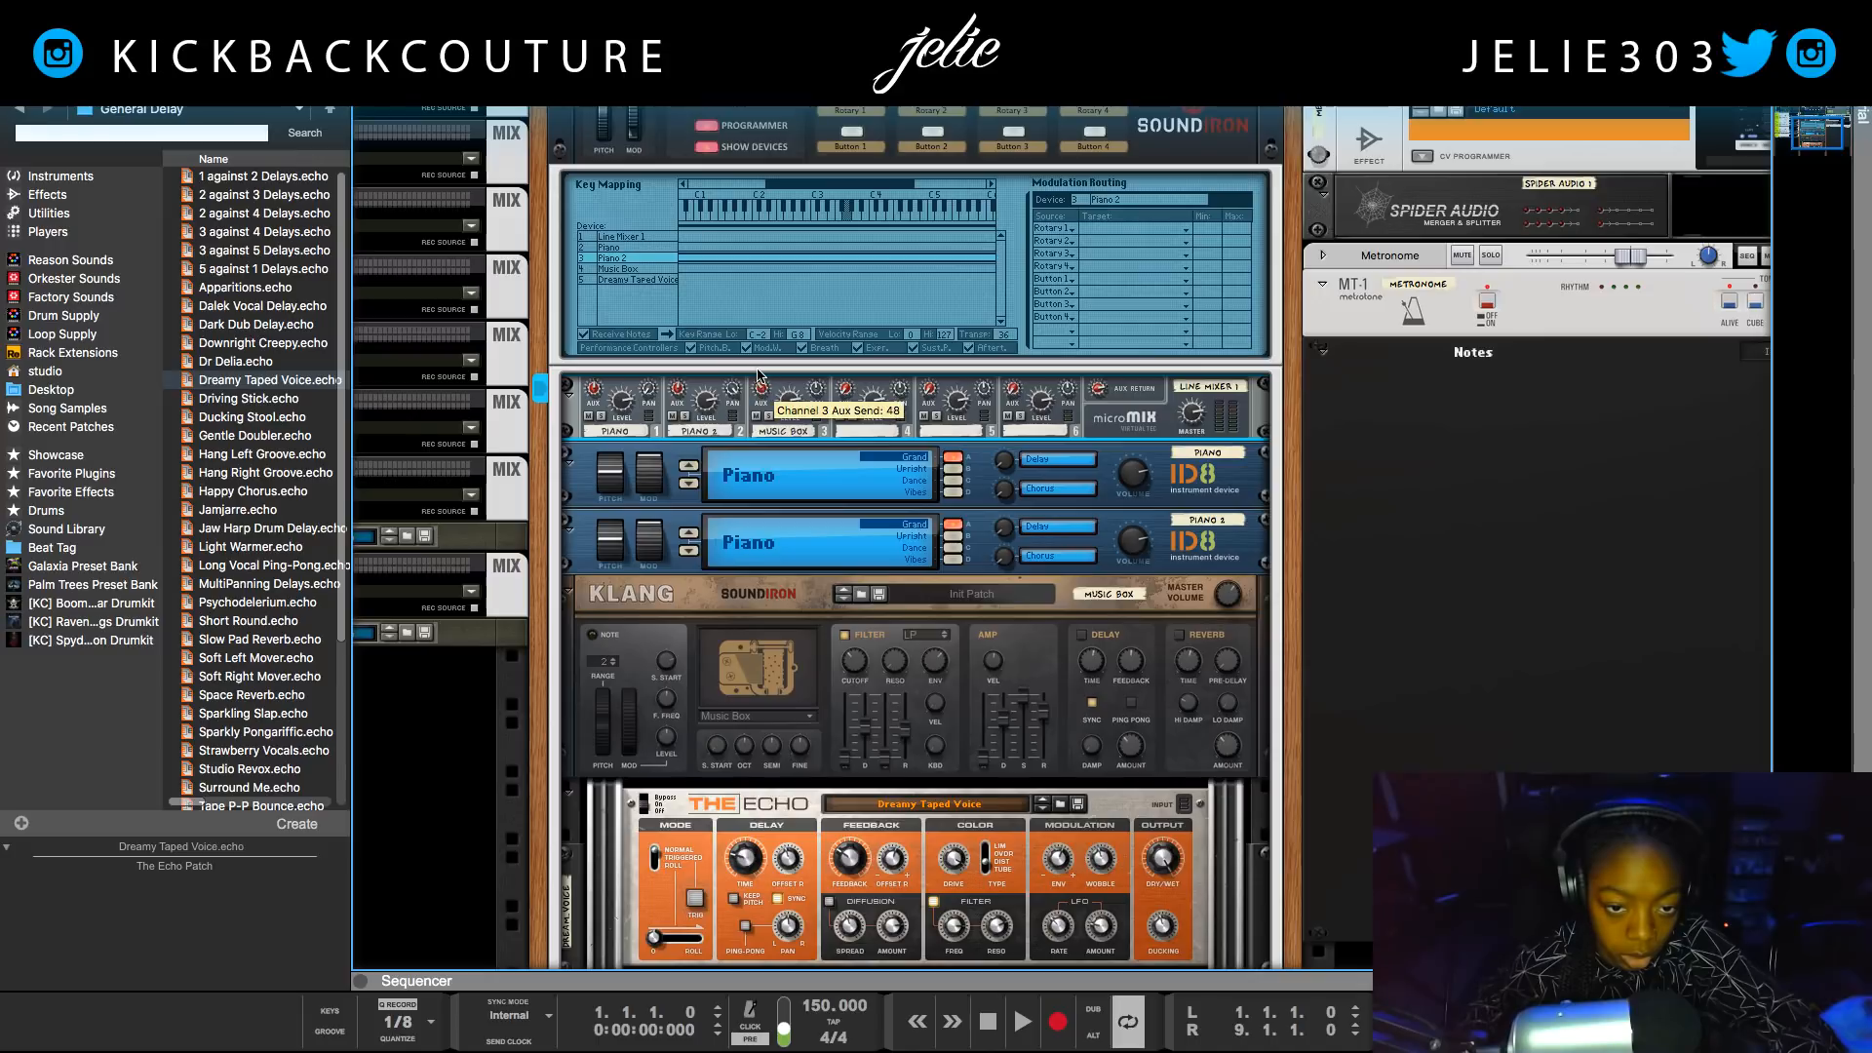
Assign Combinator 1's Rotary 4 to the Dry/Wet Balance of The Echo in the modulation routing.
scroll(743, 421, up, 1)
scroll(744, 421, up, 8)
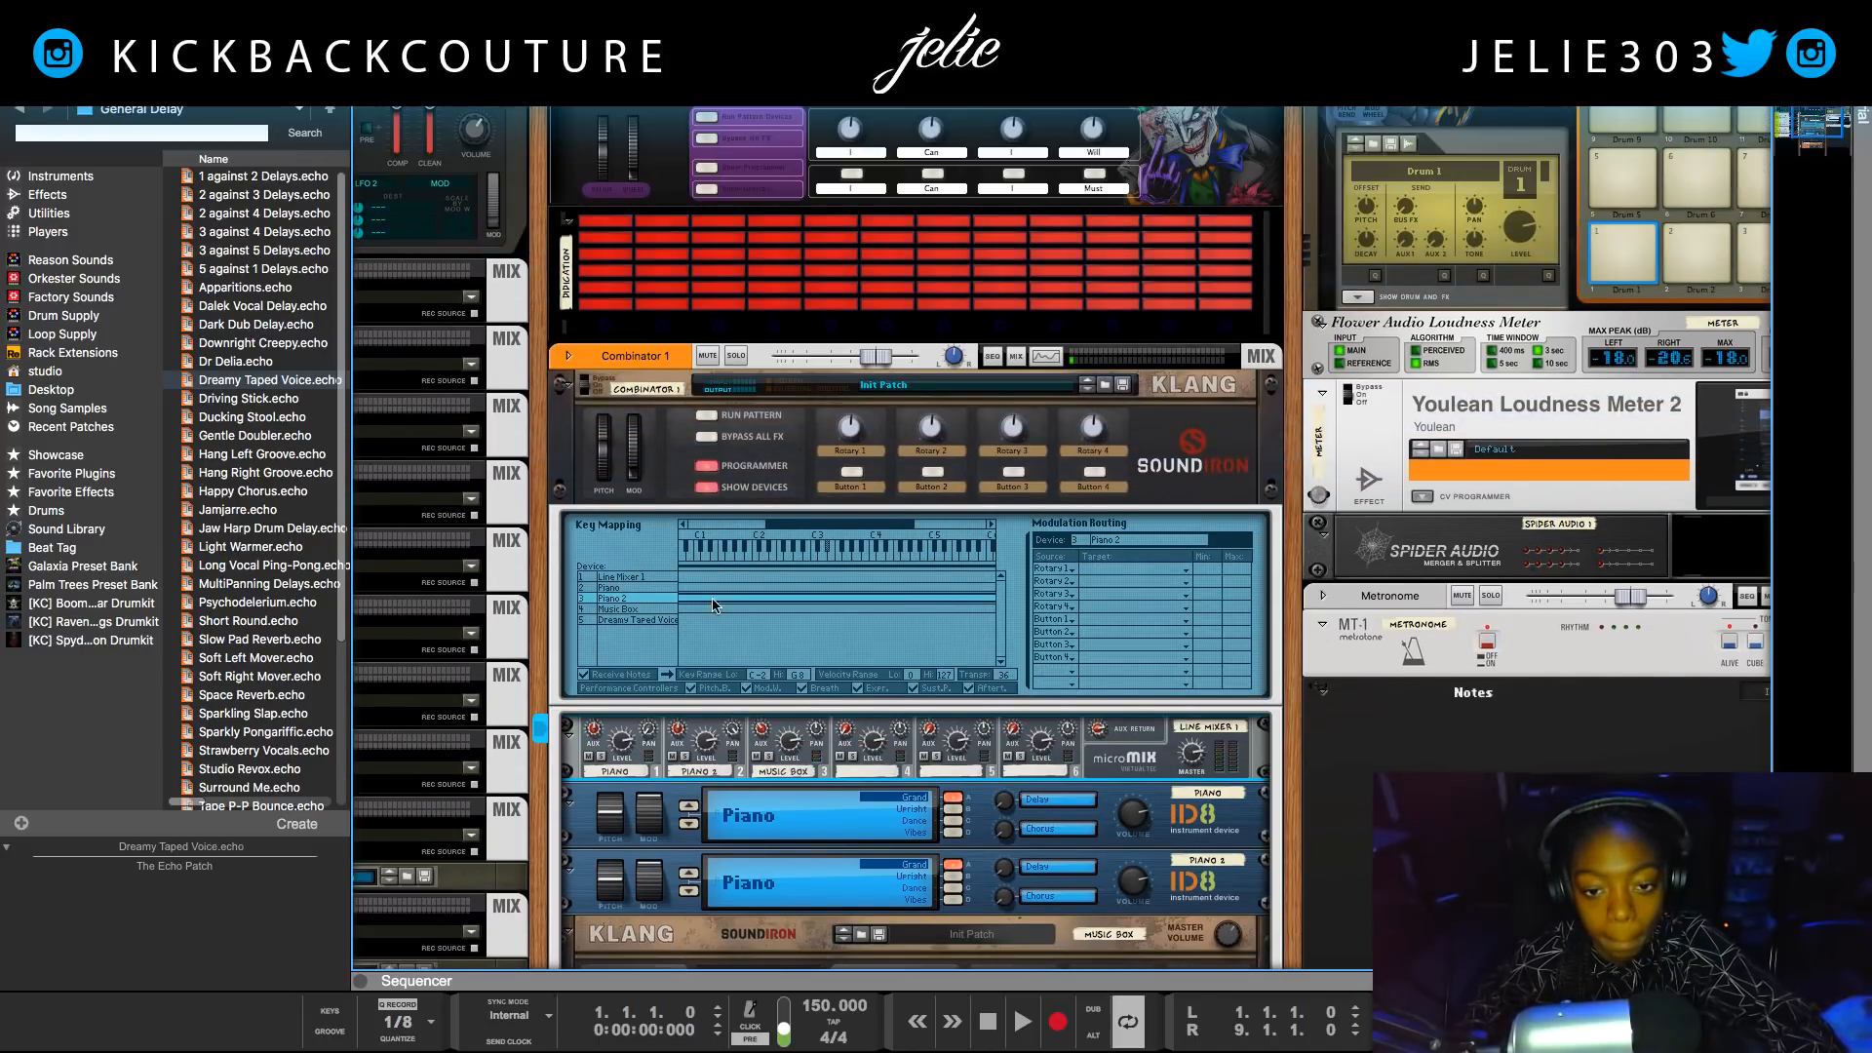
scroll(884, 560, down, 1)
scroll(884, 559, down, 10)
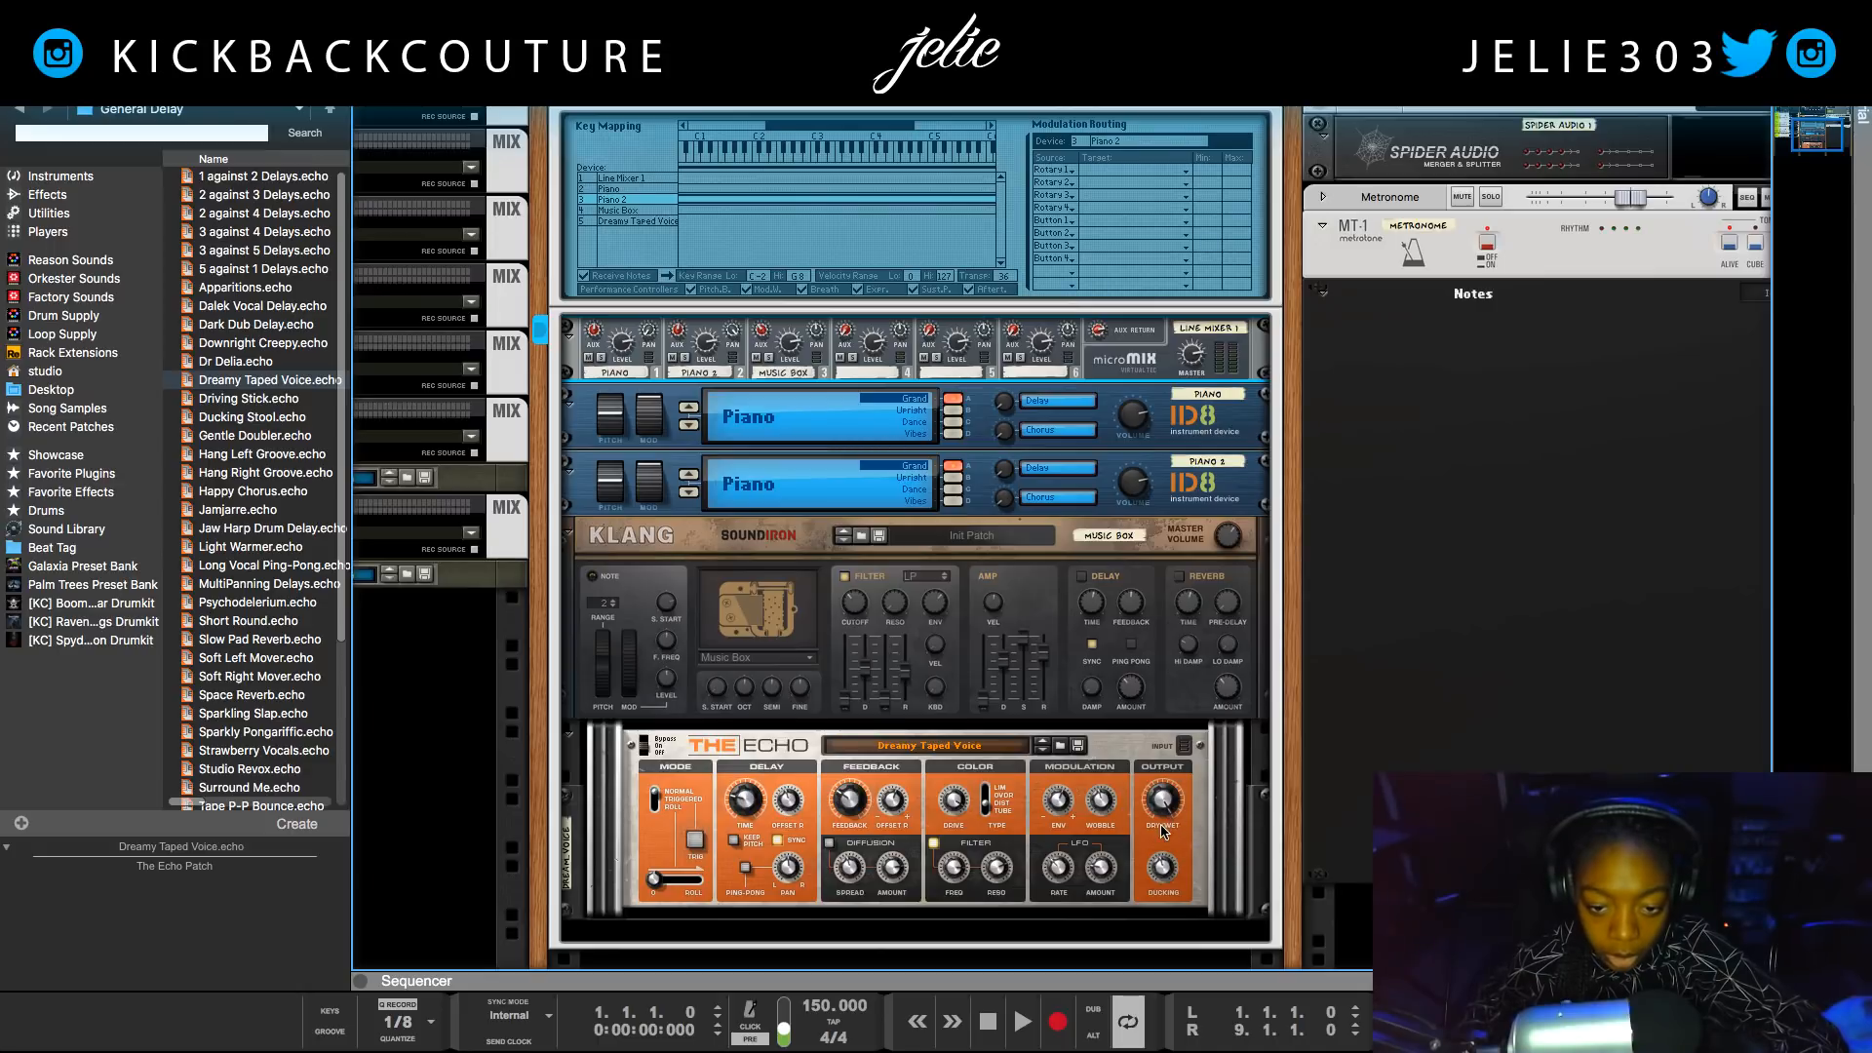
scroll(1126, 834, up, 12)
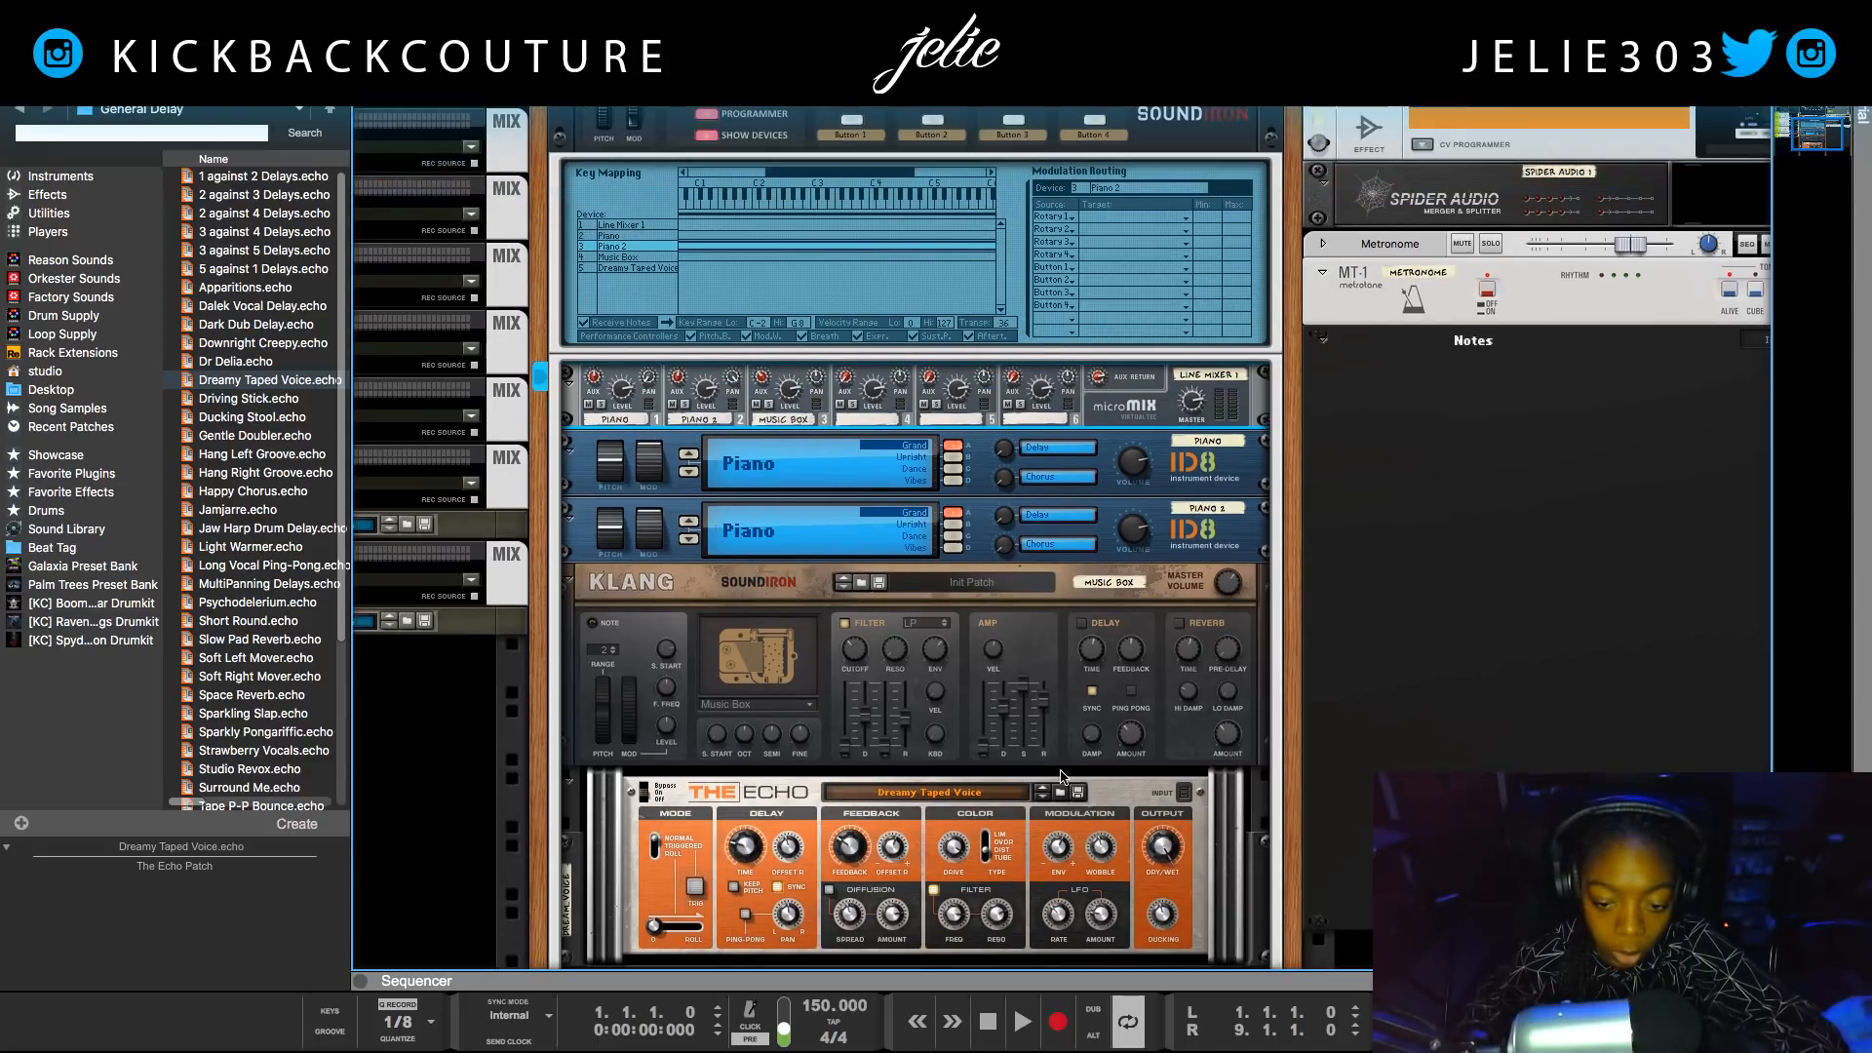
scroll(987, 509, up, 1)
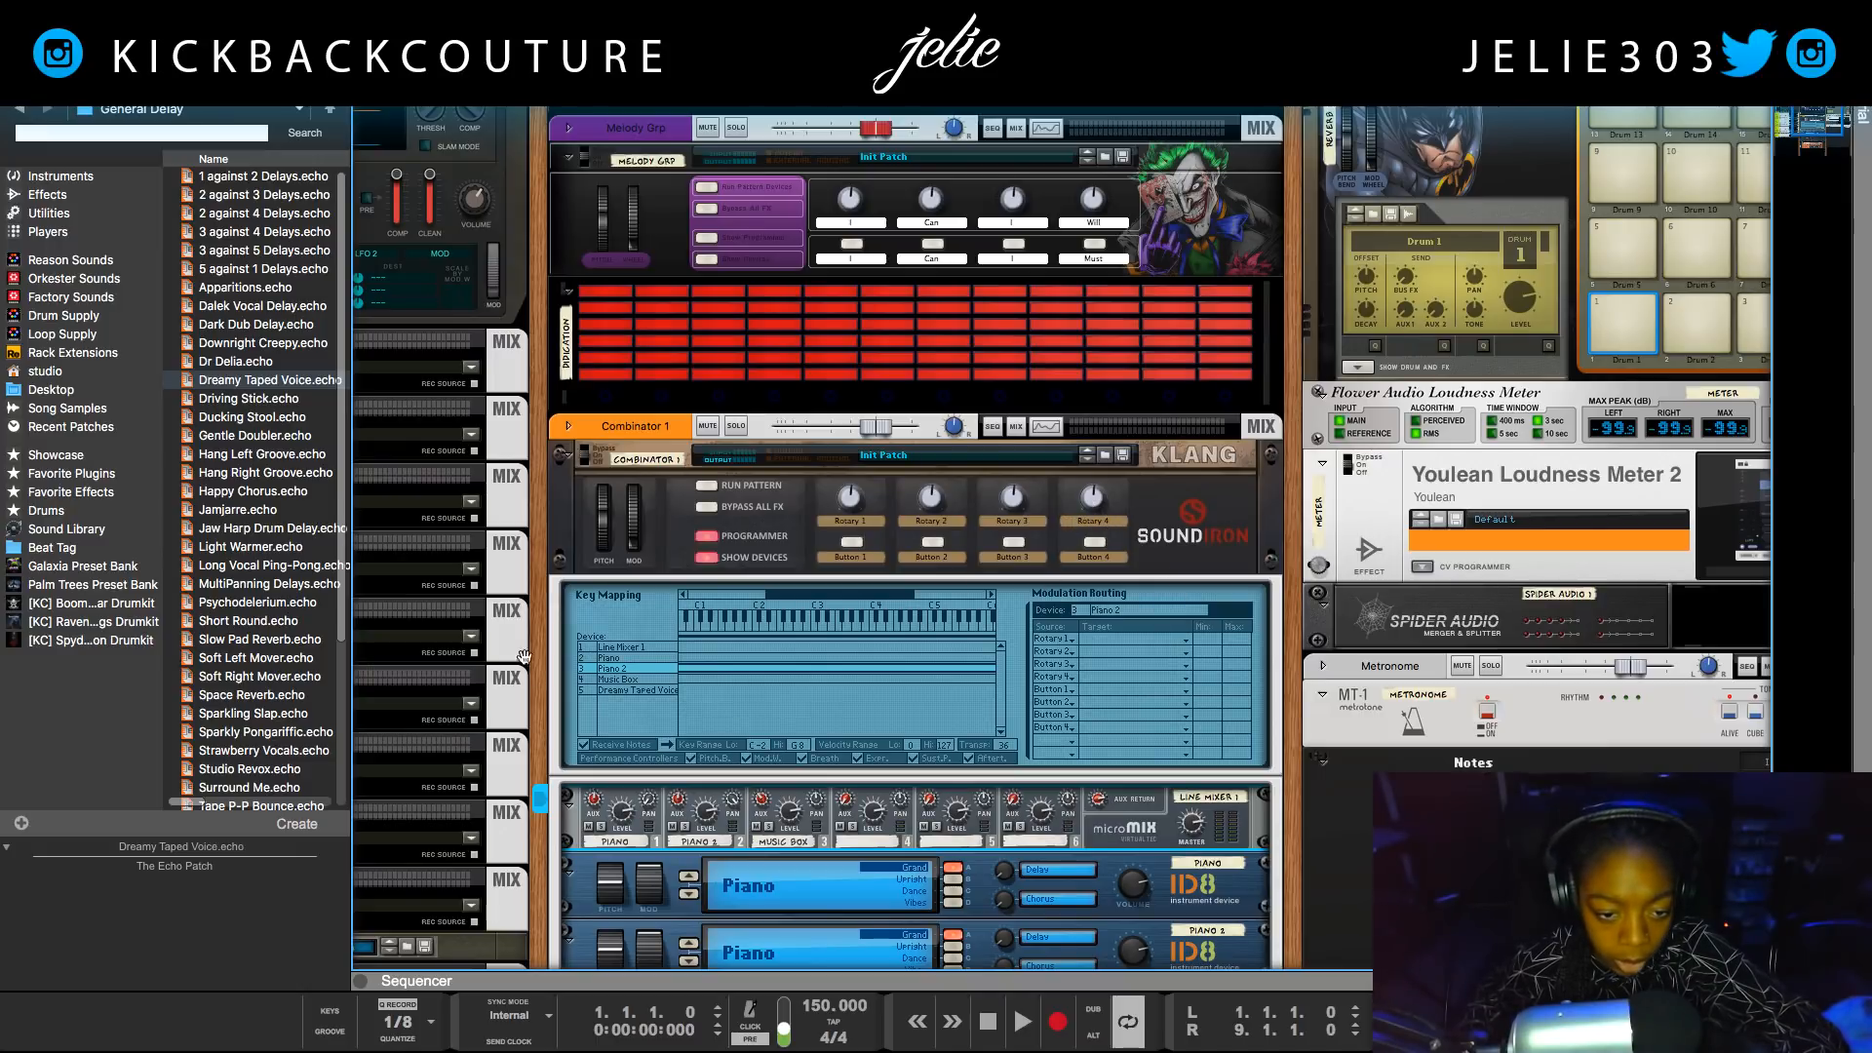
click(639, 689)
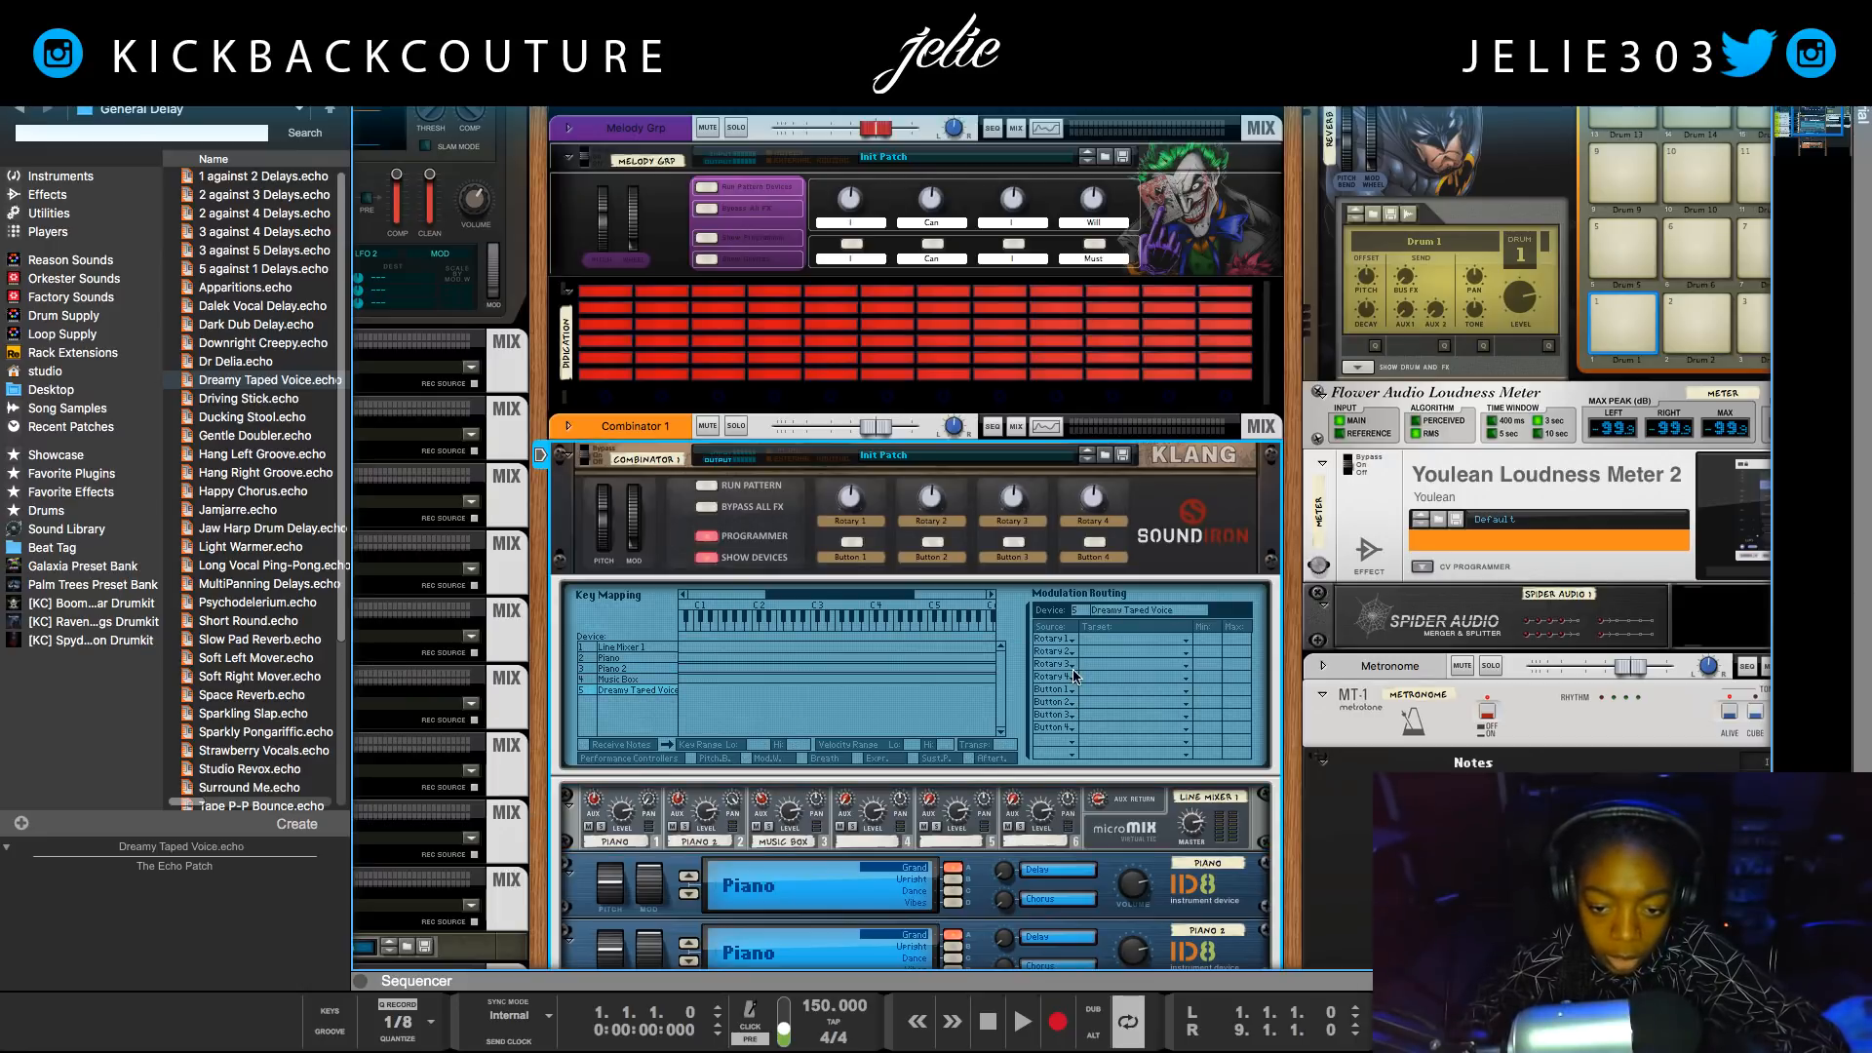
click(1104, 681)
click(1108, 660)
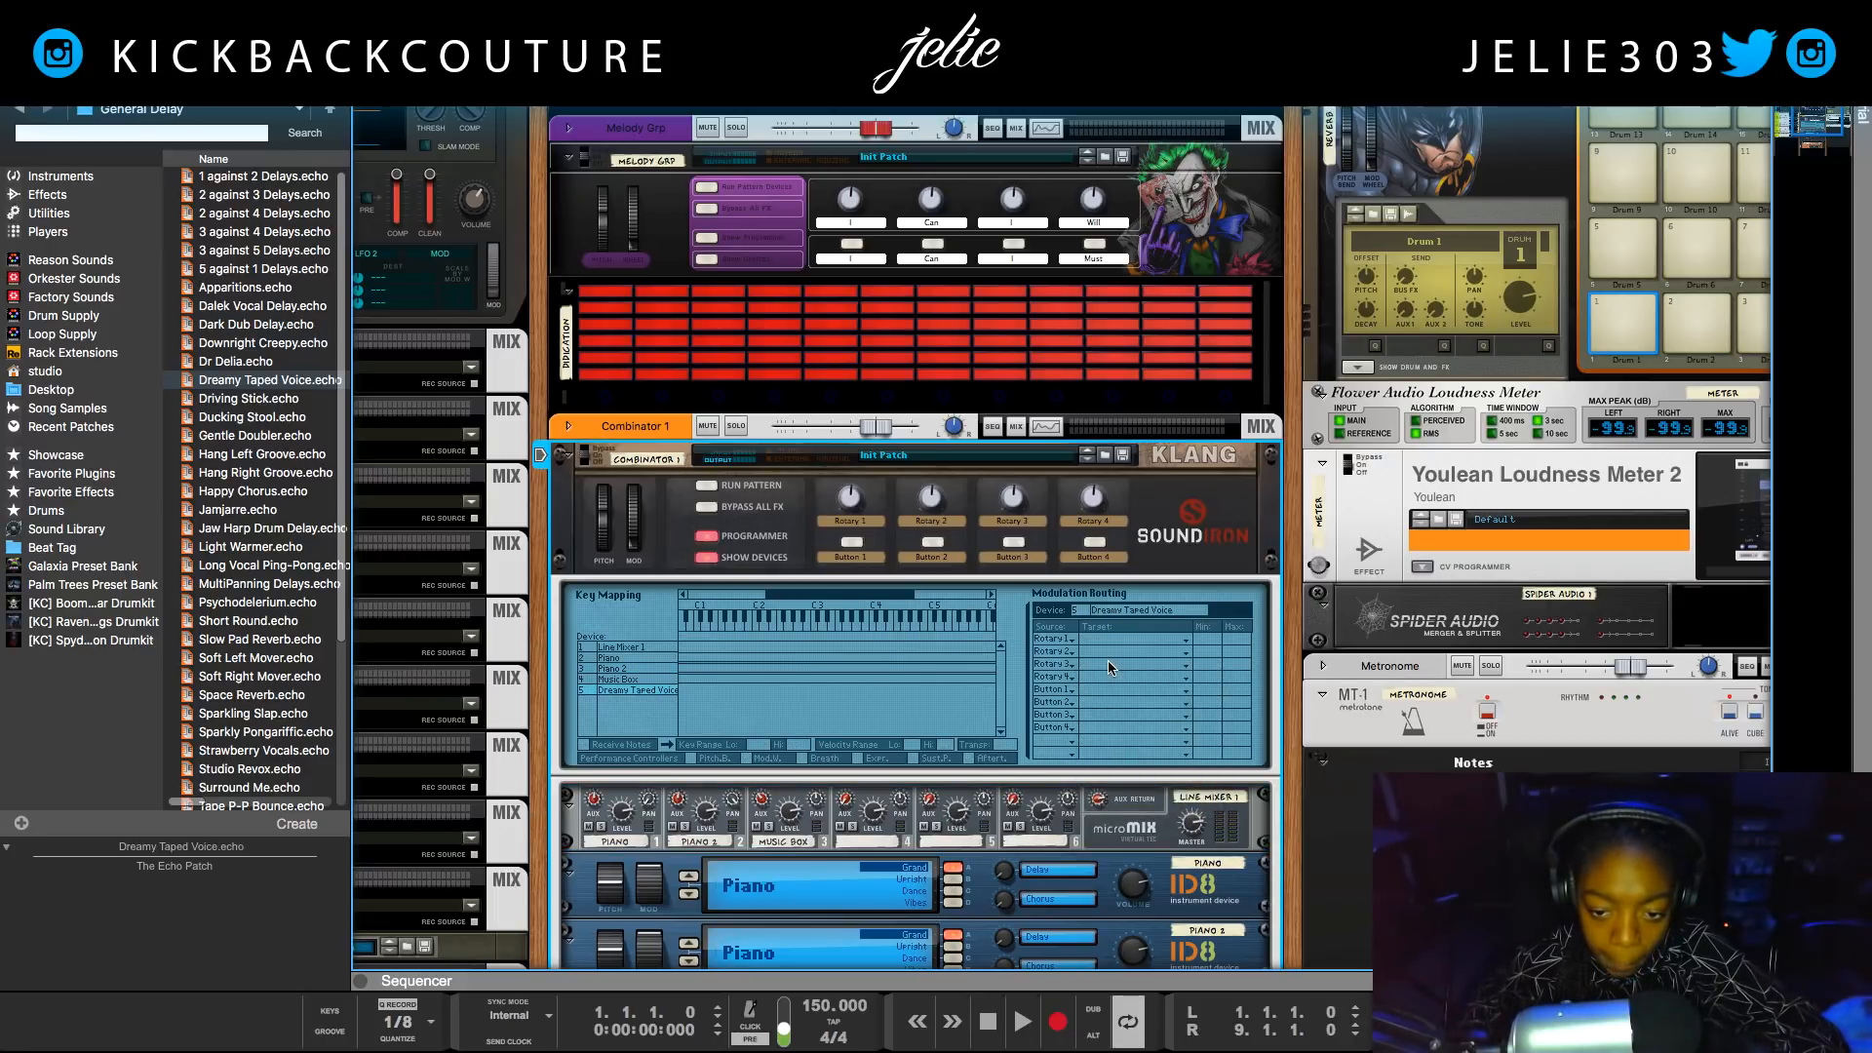
click(1098, 675)
mouse_move(1112, 704)
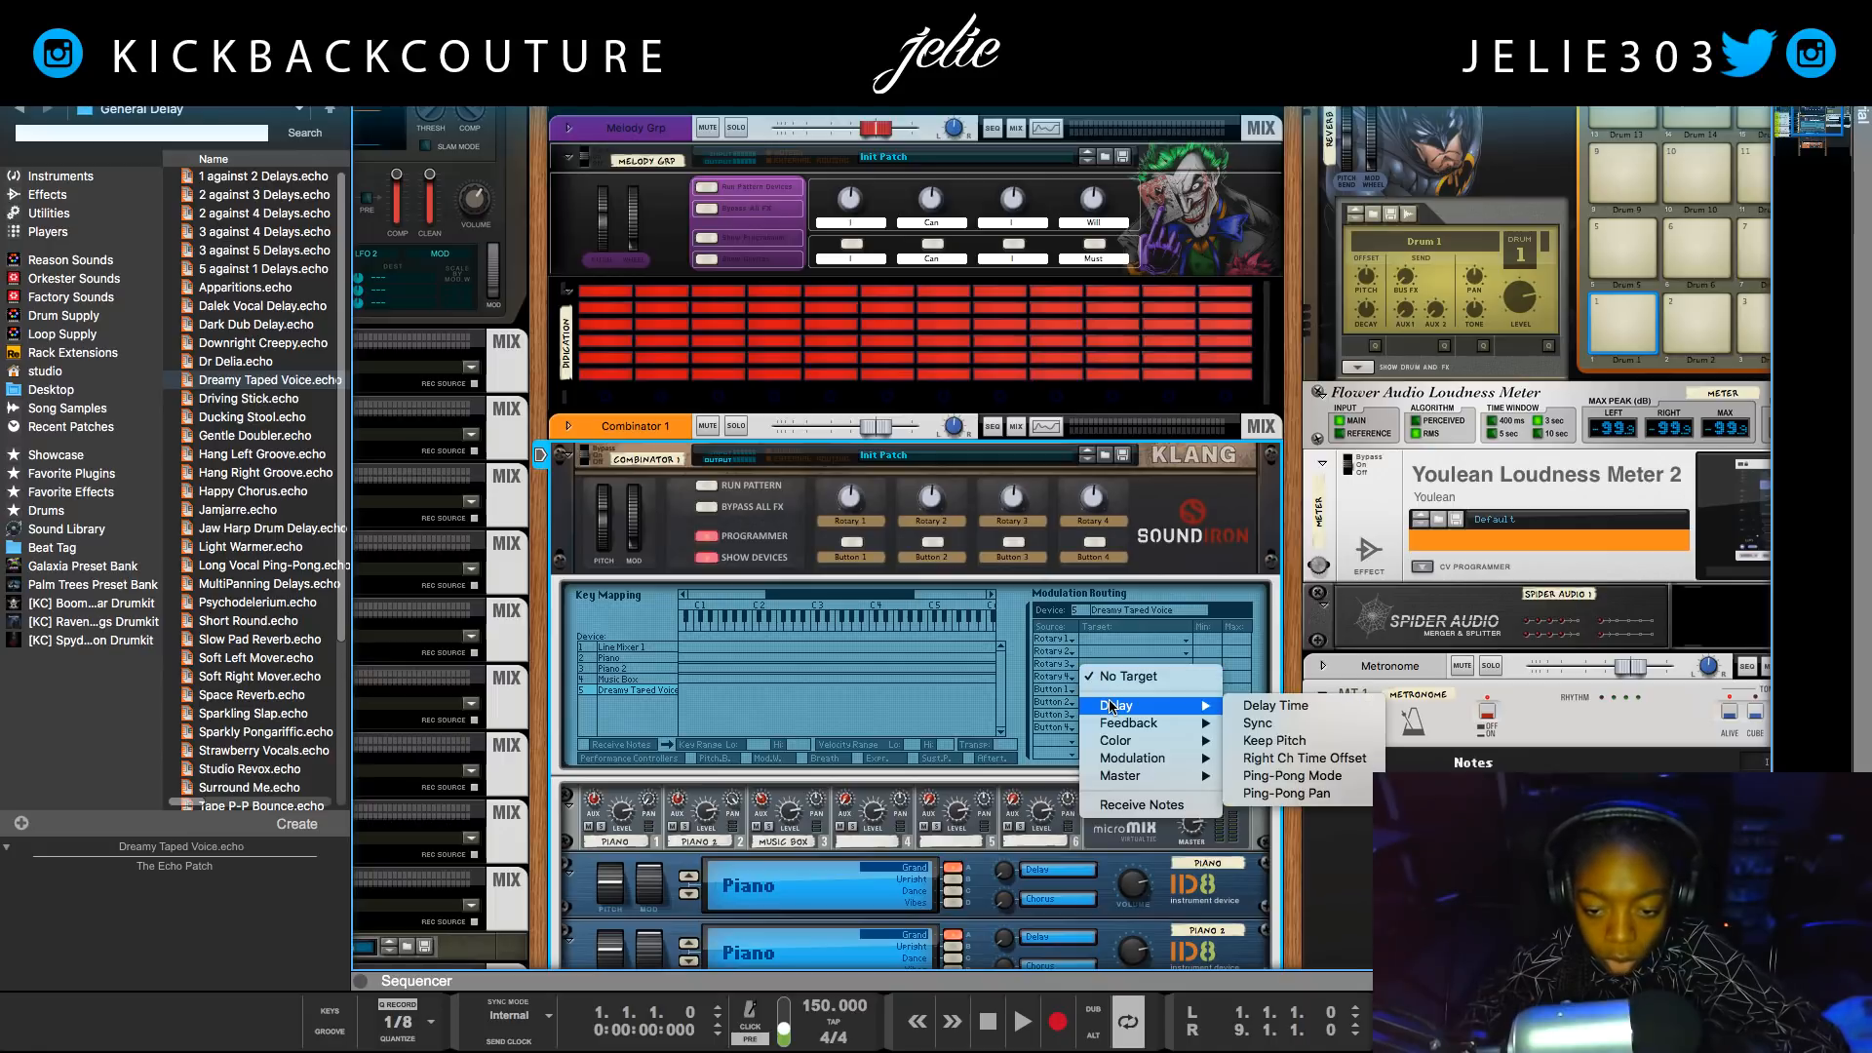
mouse_move(1121, 775)
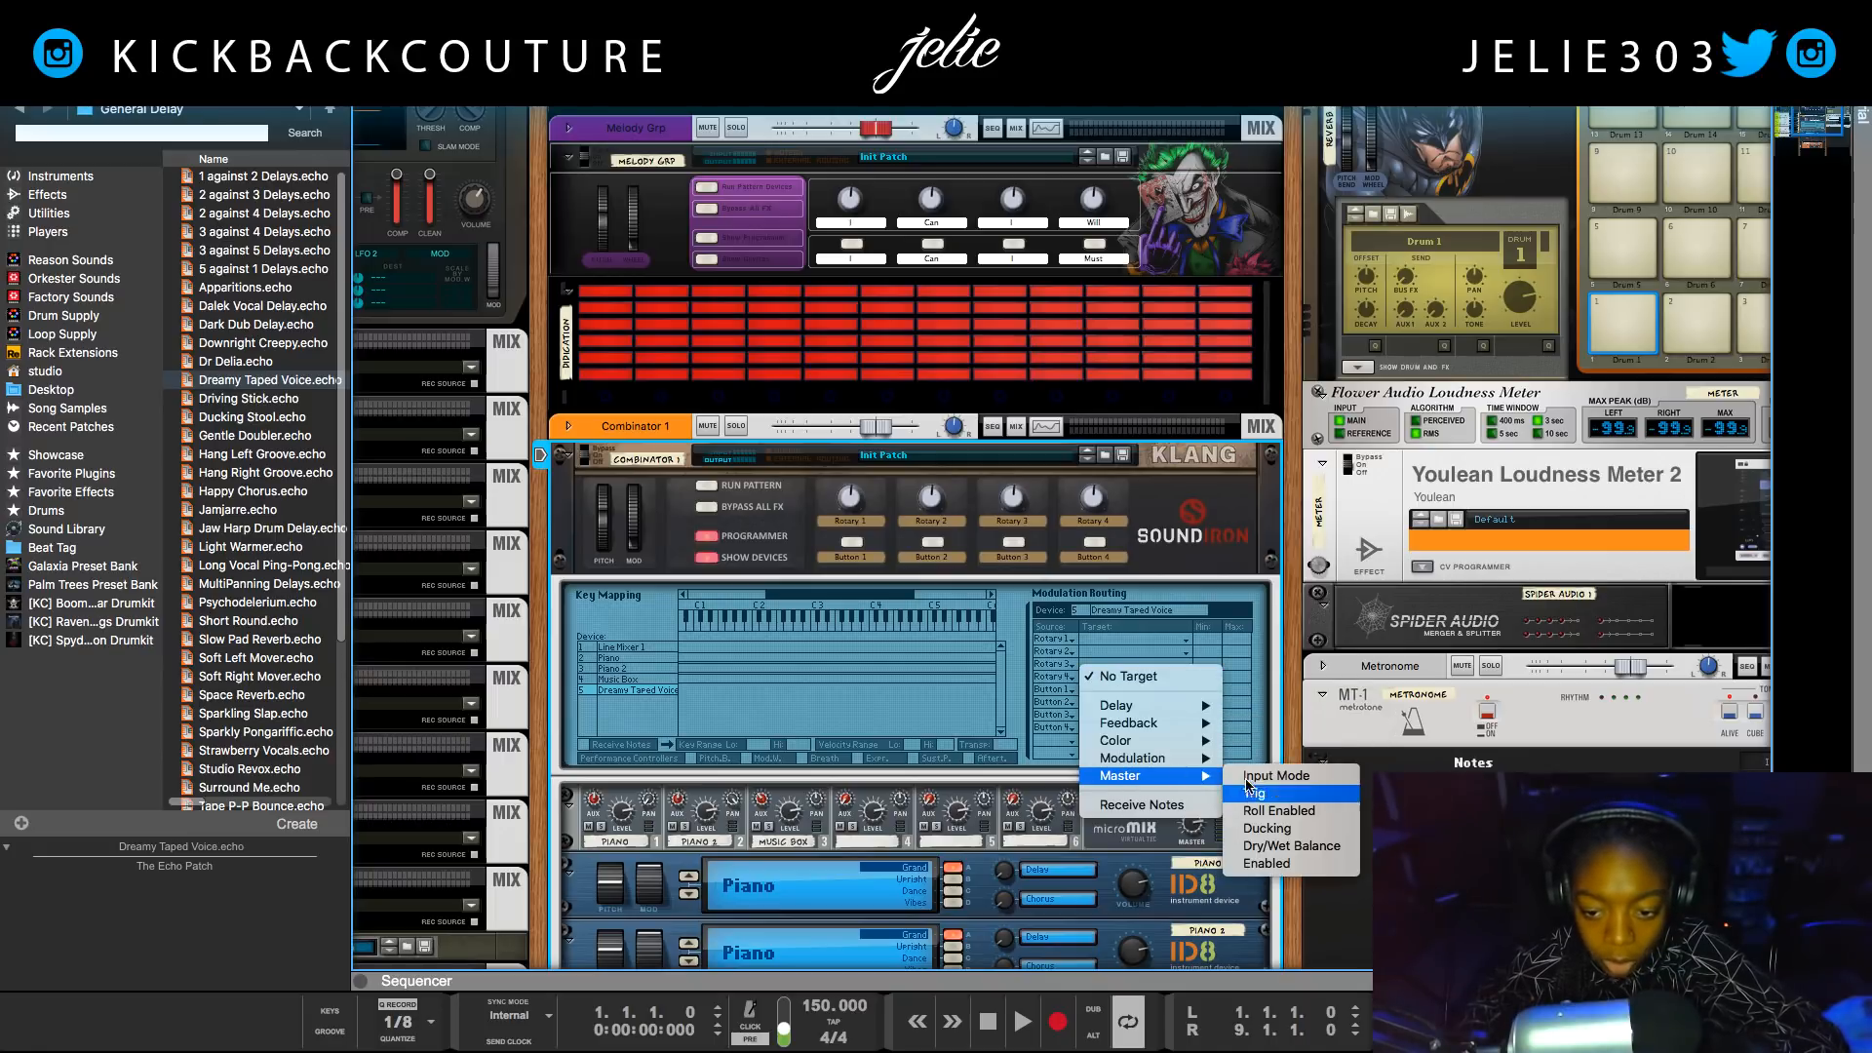
click(1273, 847)
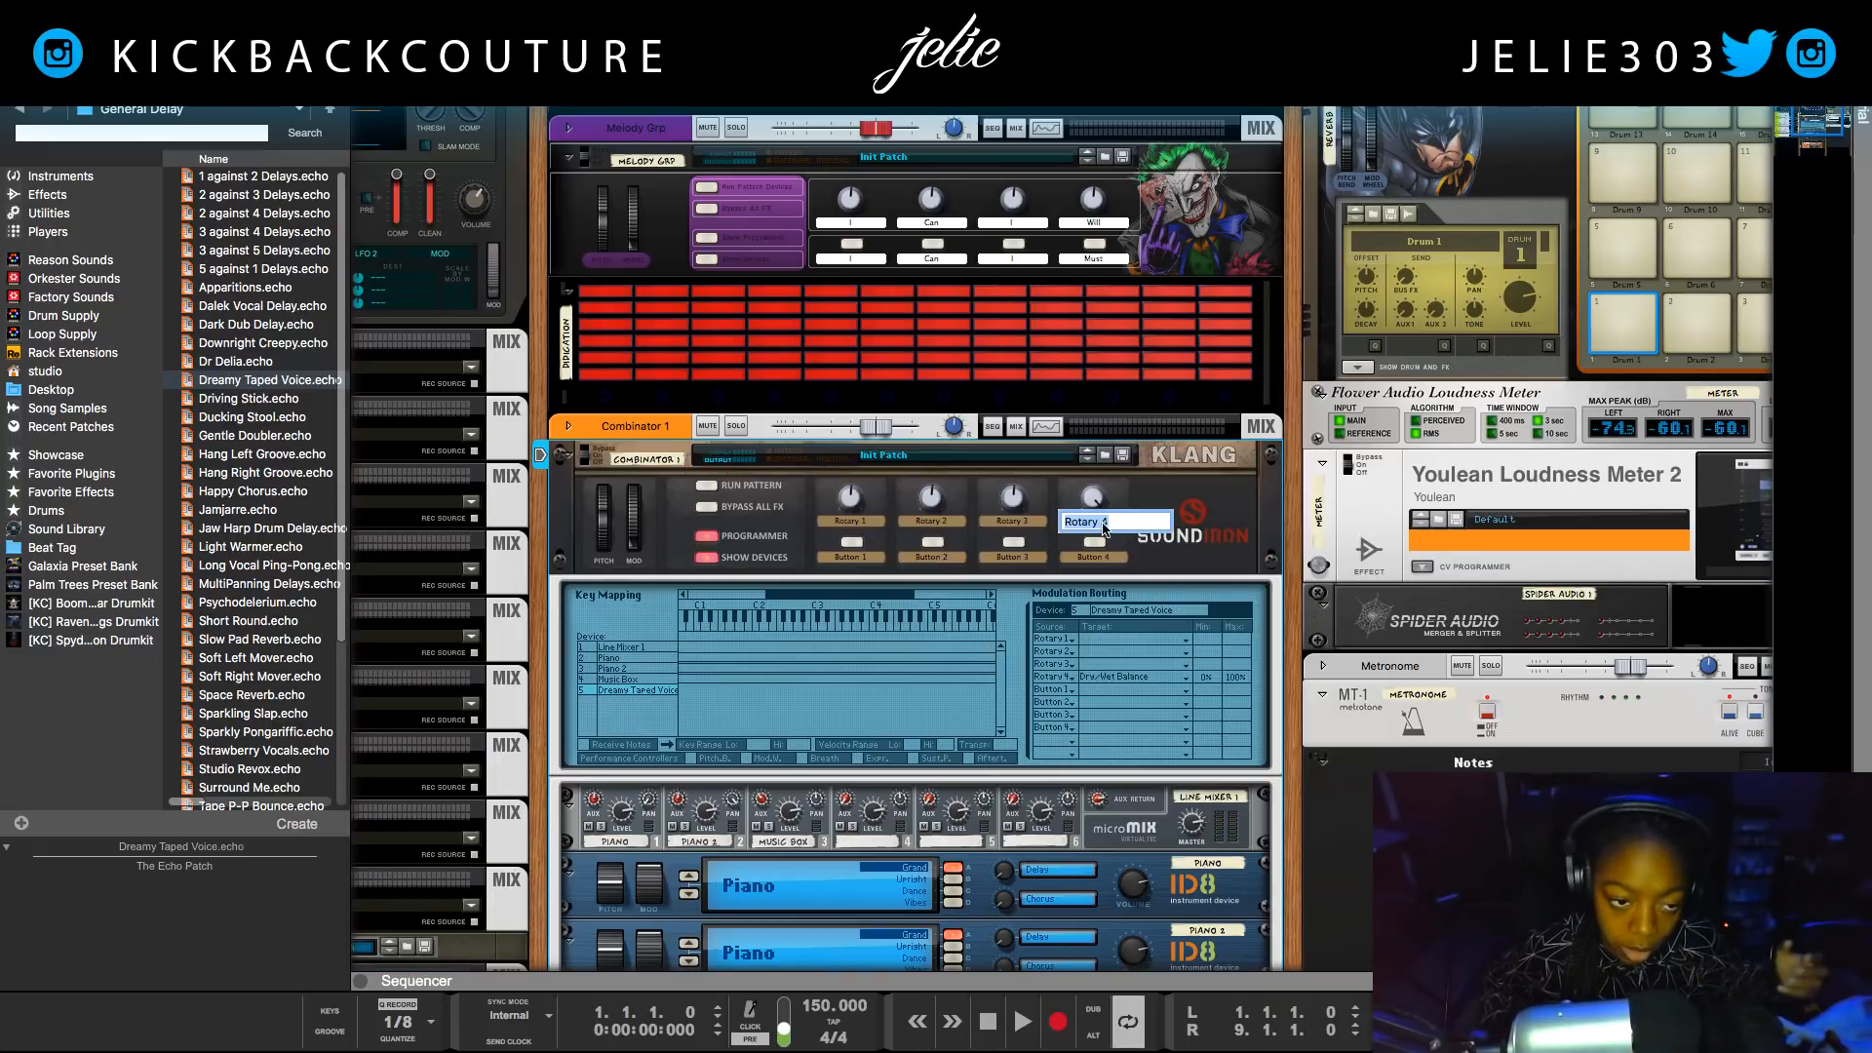
Label Combinator 1's Rotary 4 as Echo Amount.
text(Echo Amount)
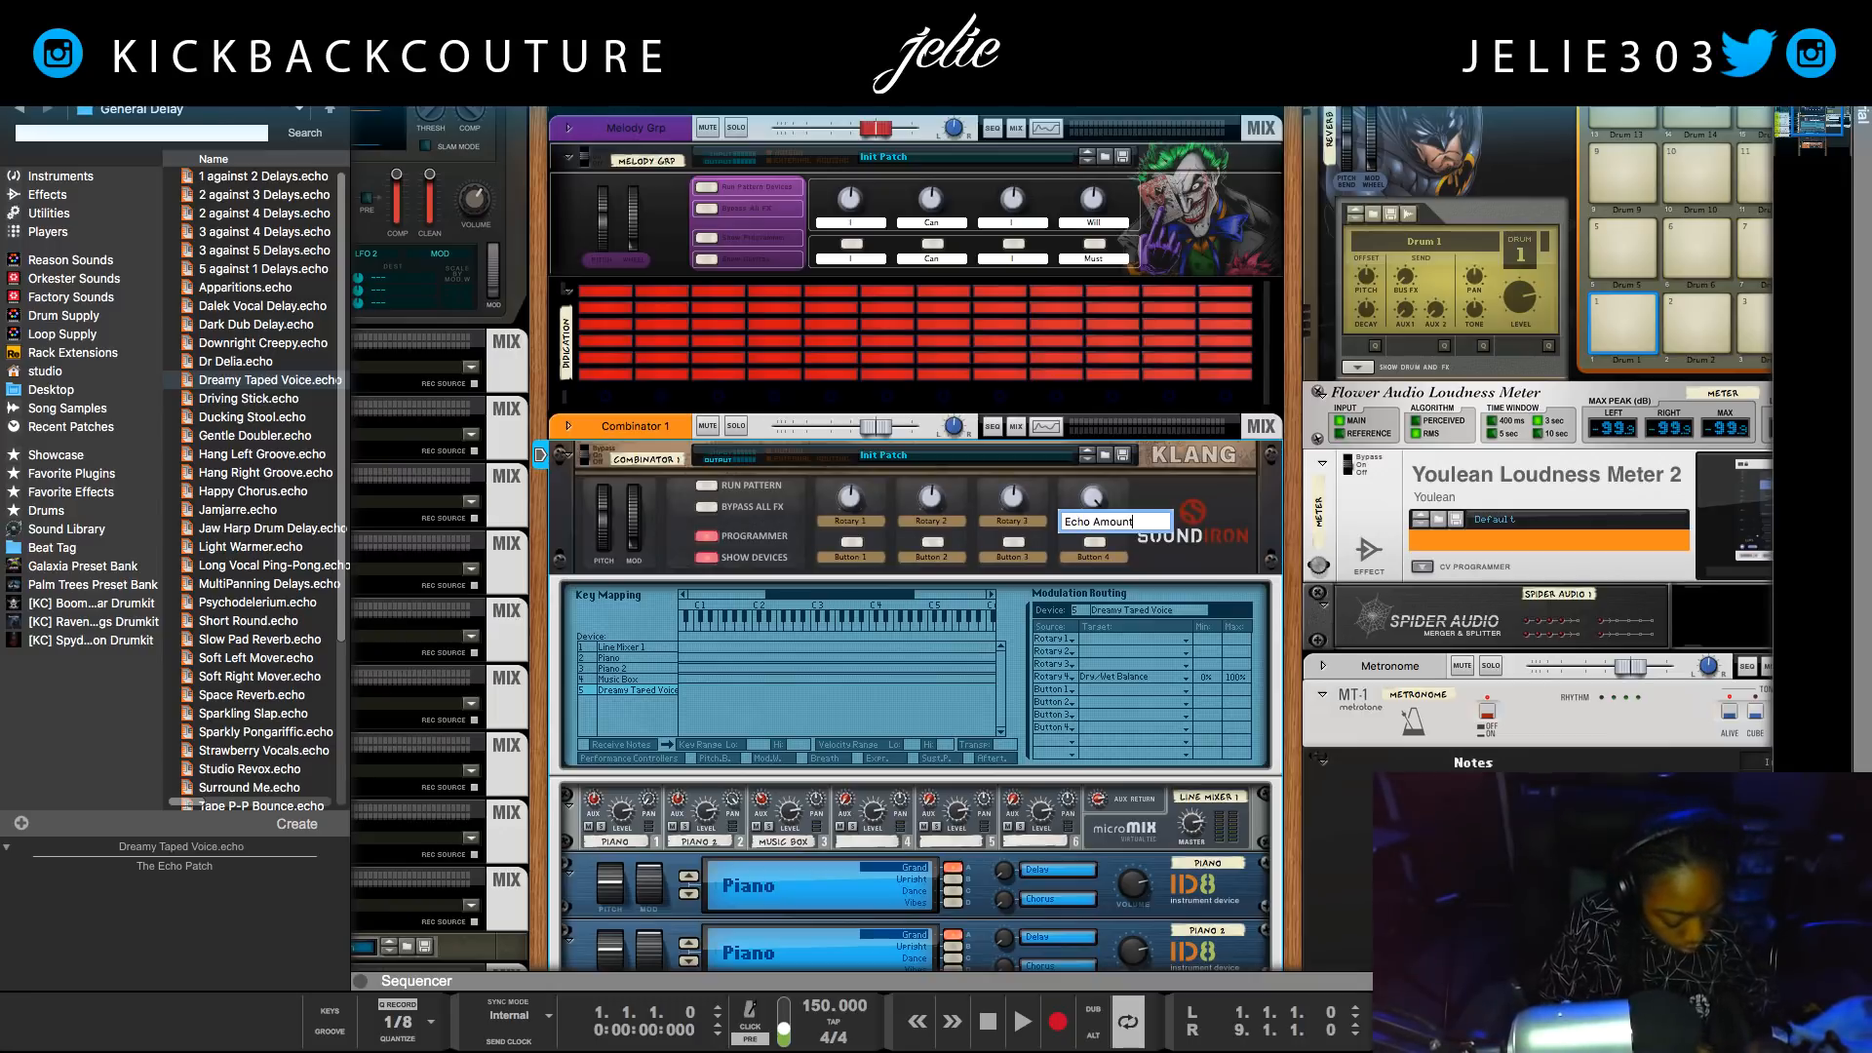
key(Return)
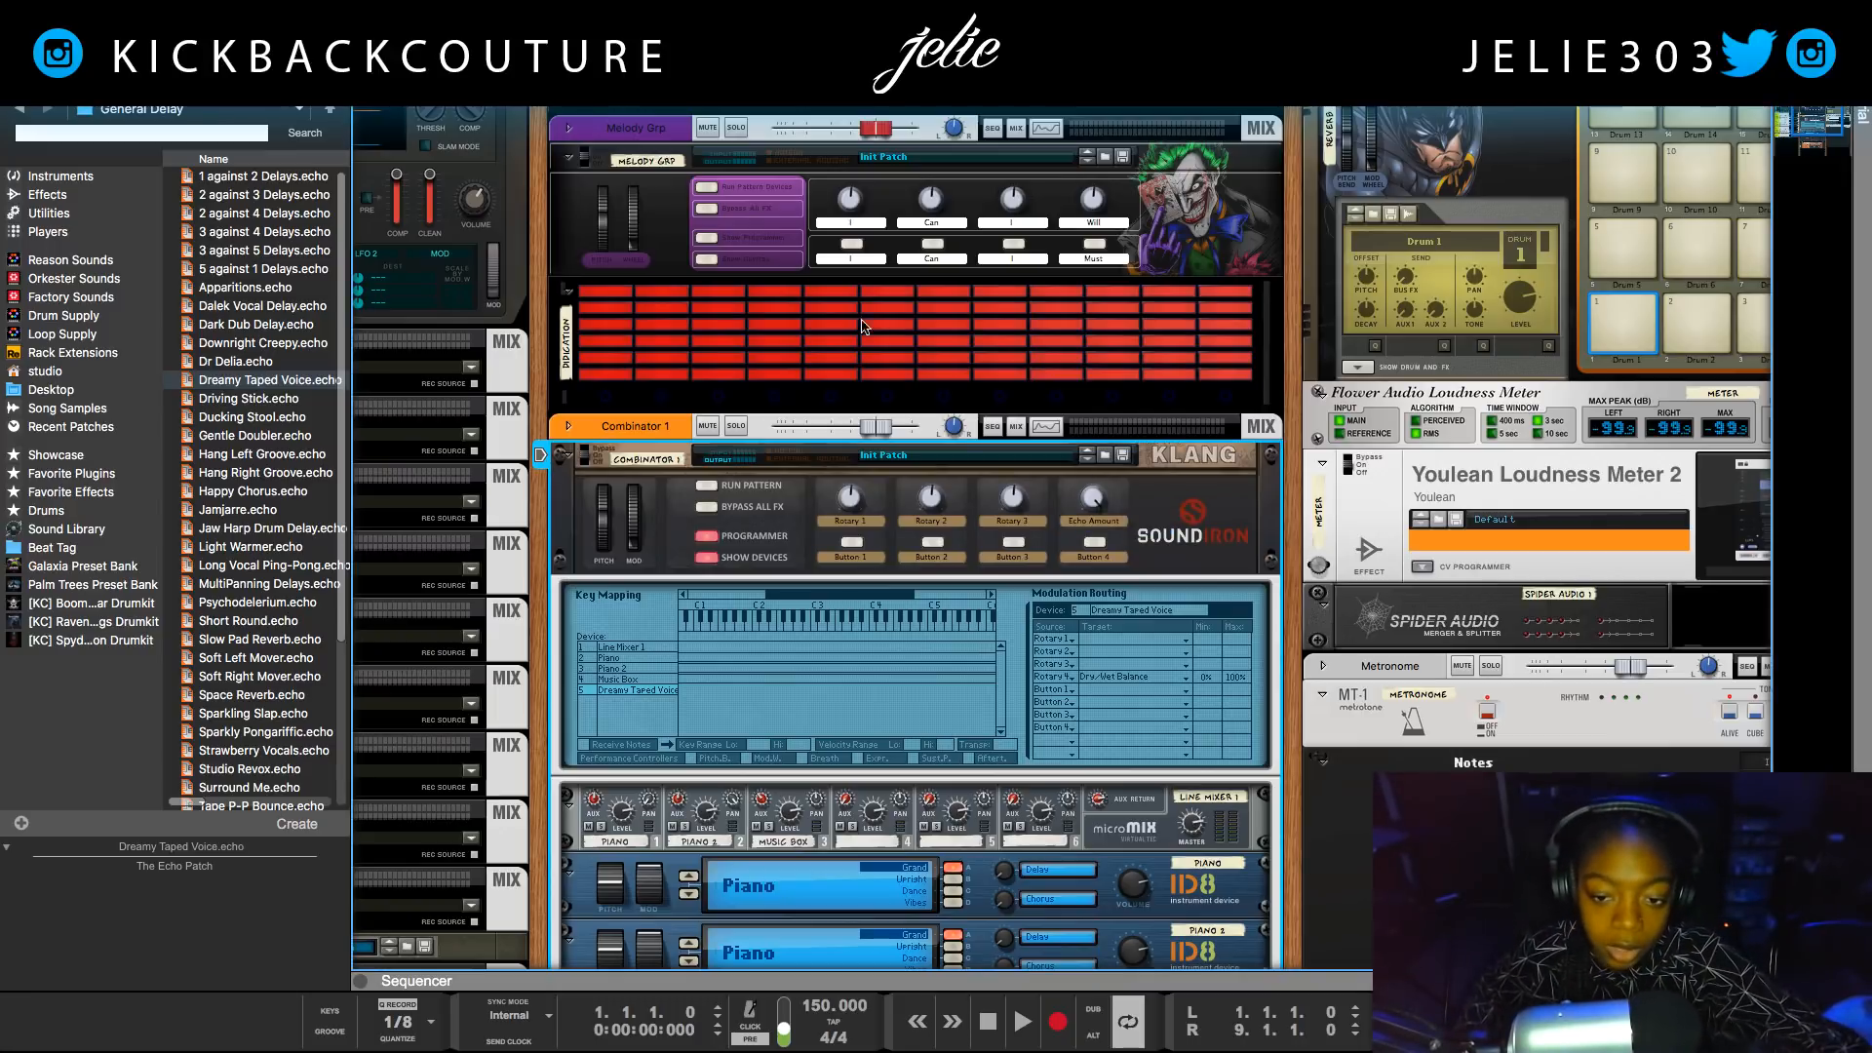
Assign Combinator 1's Button 1 to Parameter 1 of the first Piano in the modulation routing.
scroll(870, 837, down, 1)
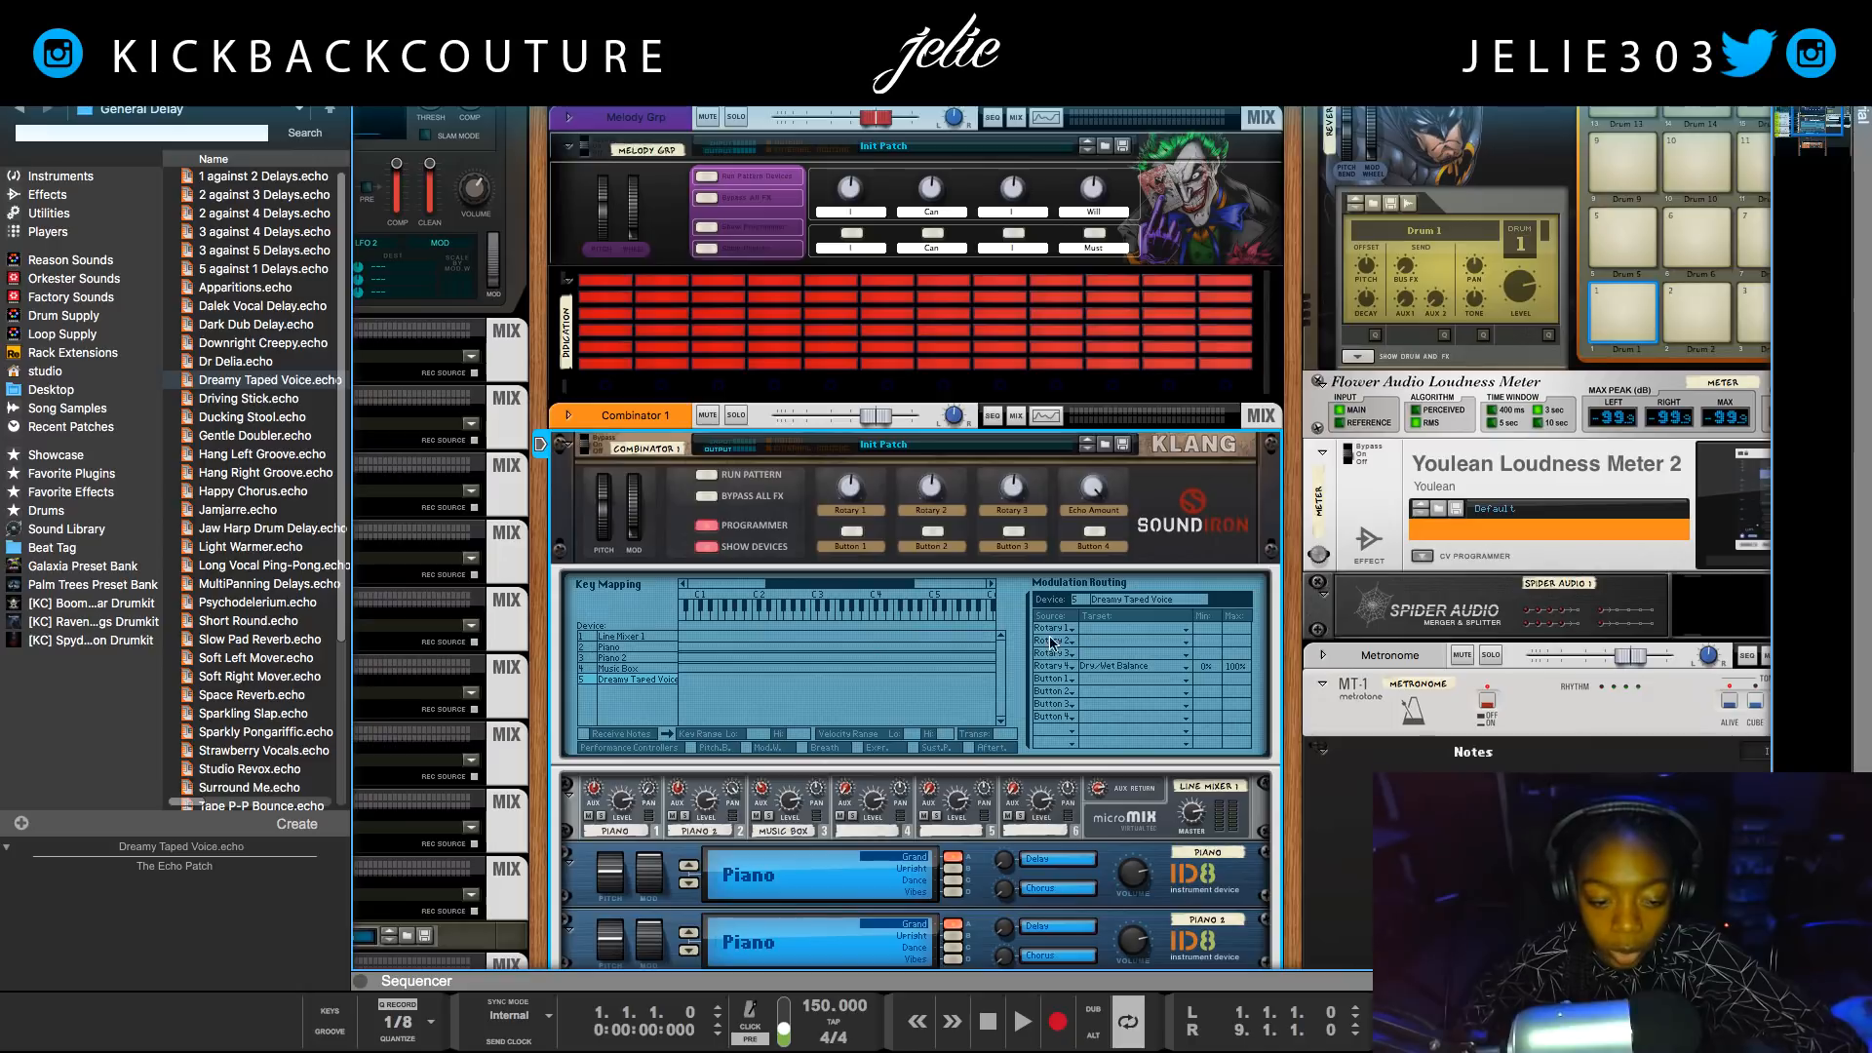
scroll(931, 497, down, 10)
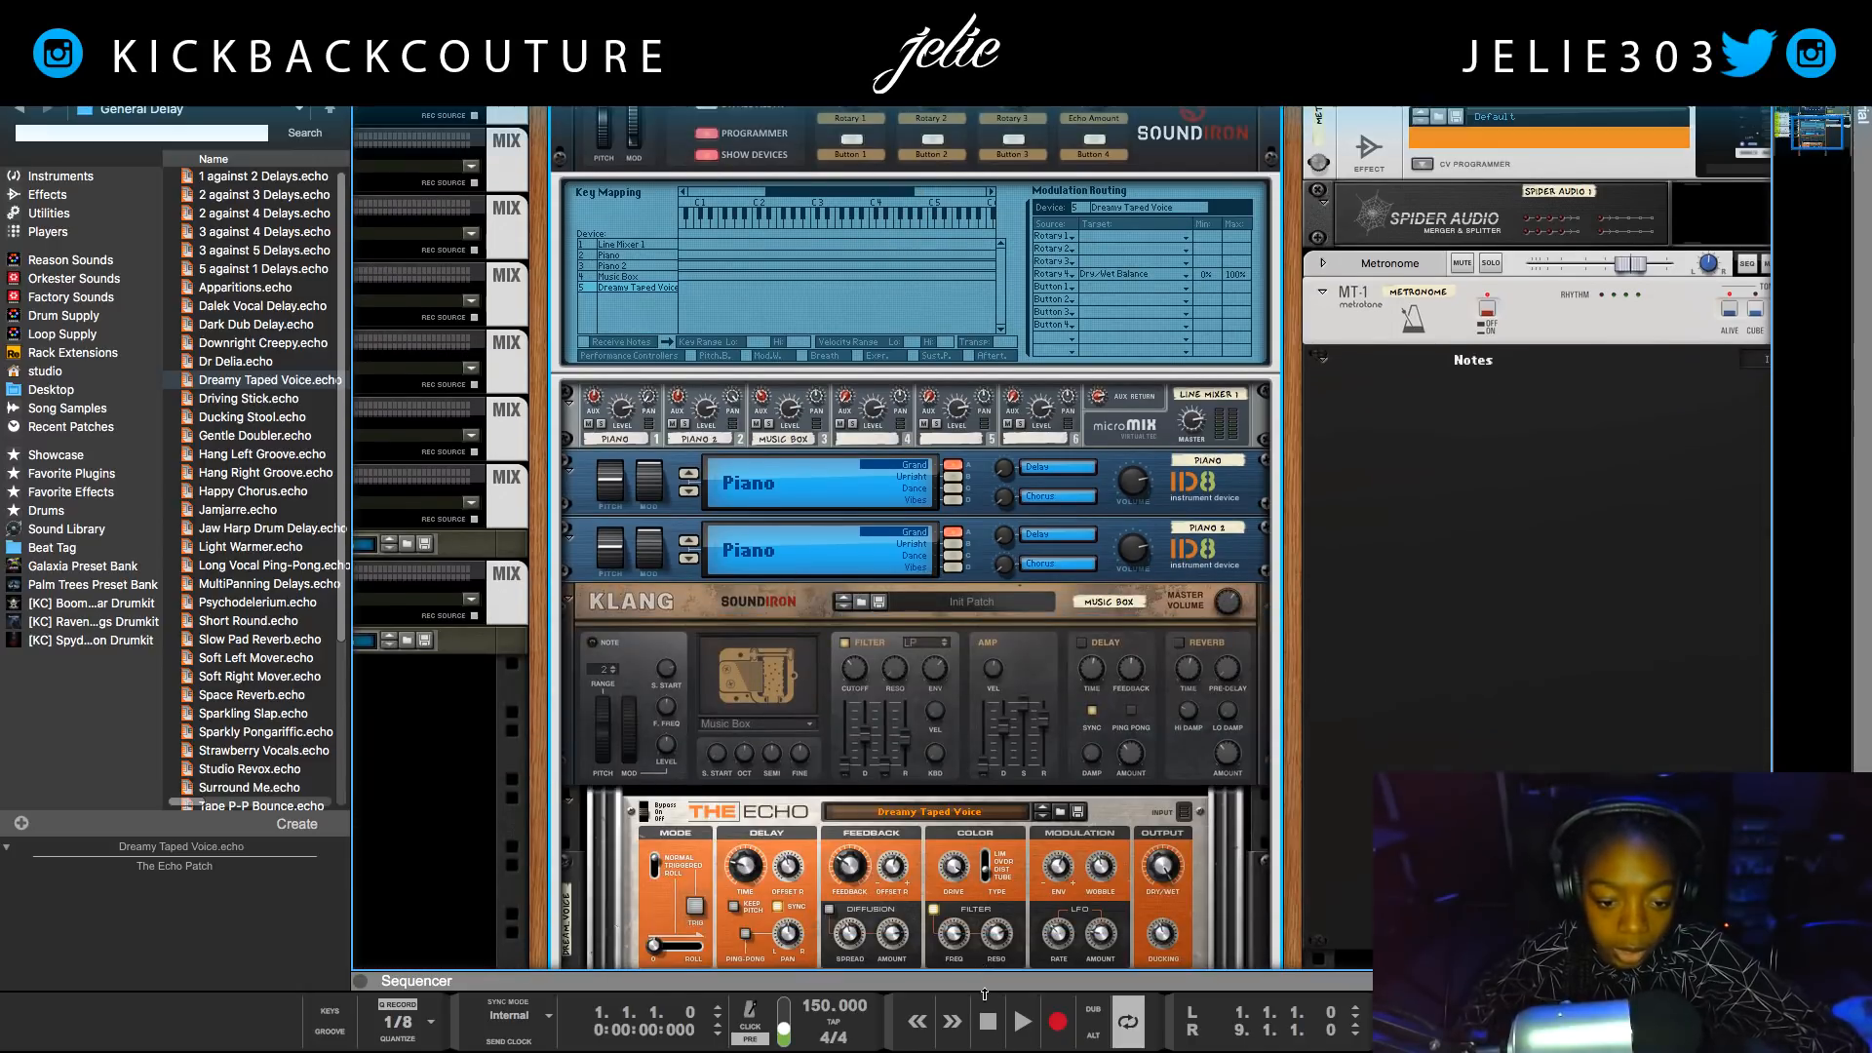
scroll(926, 644, up, 3)
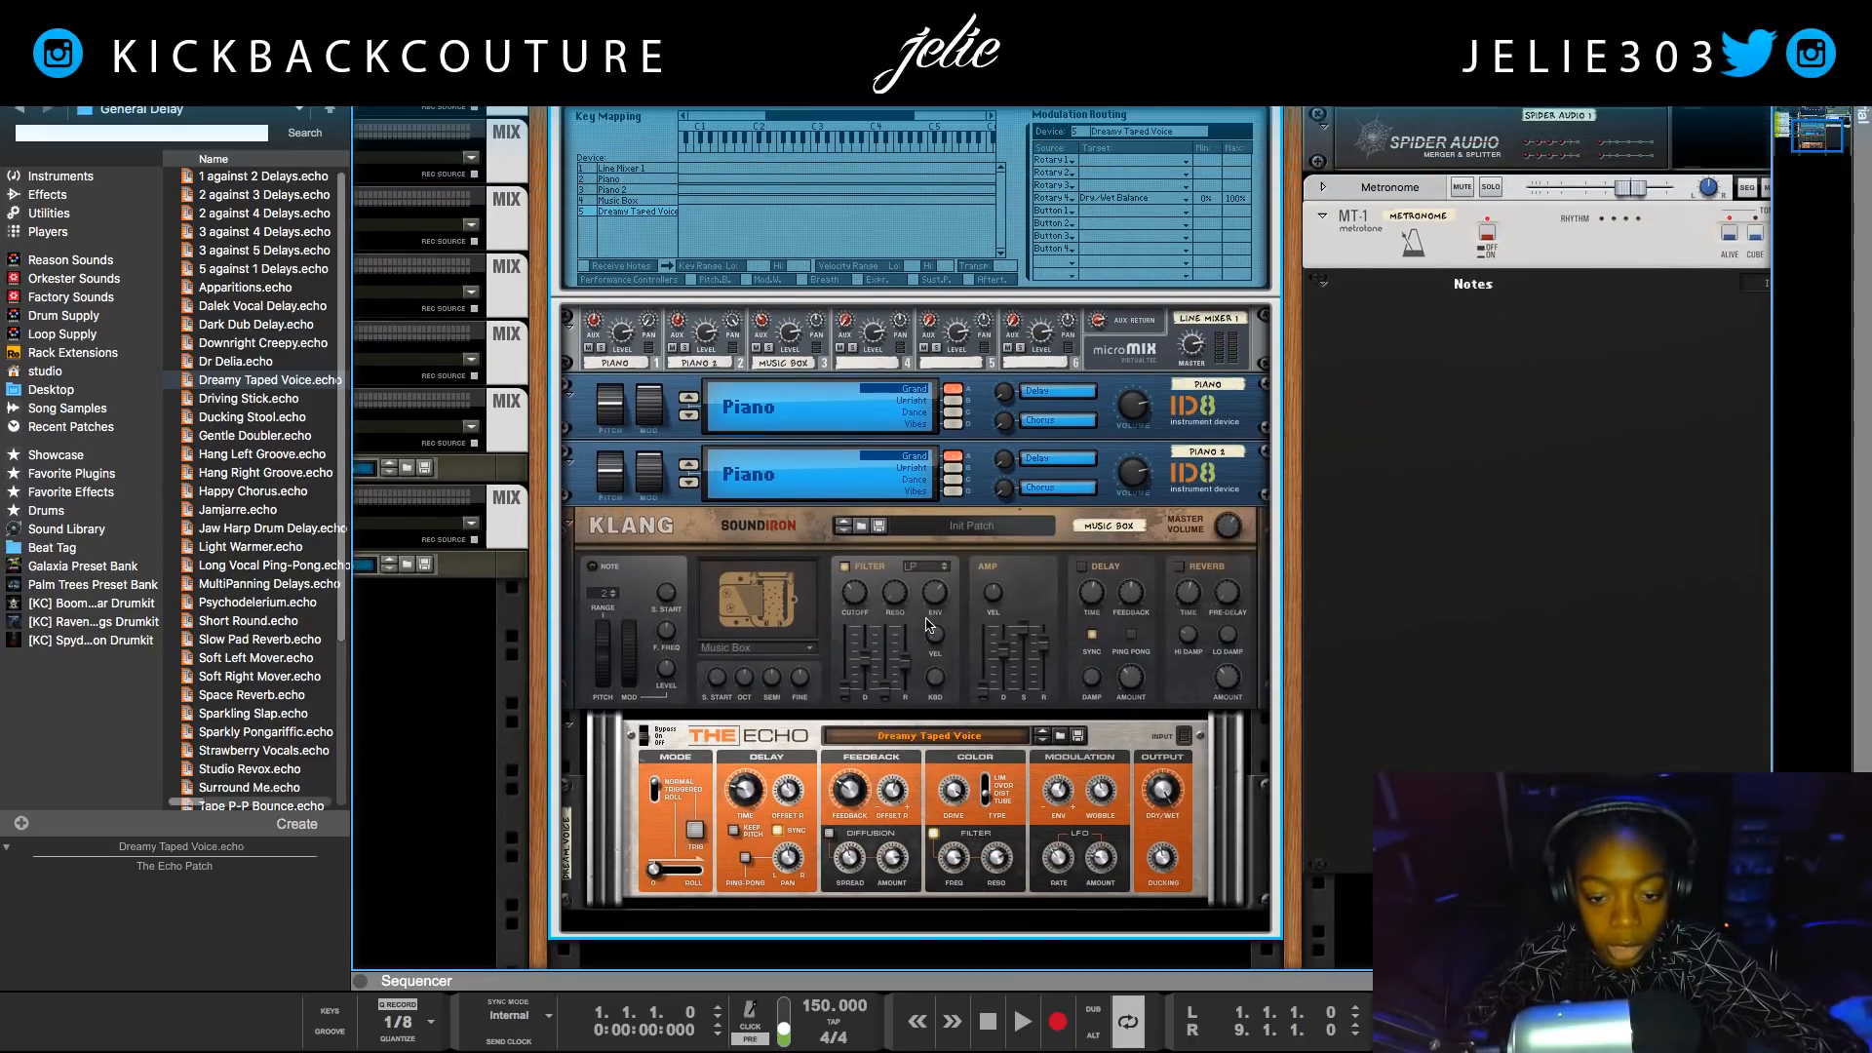
scroll(934, 694, up, 1)
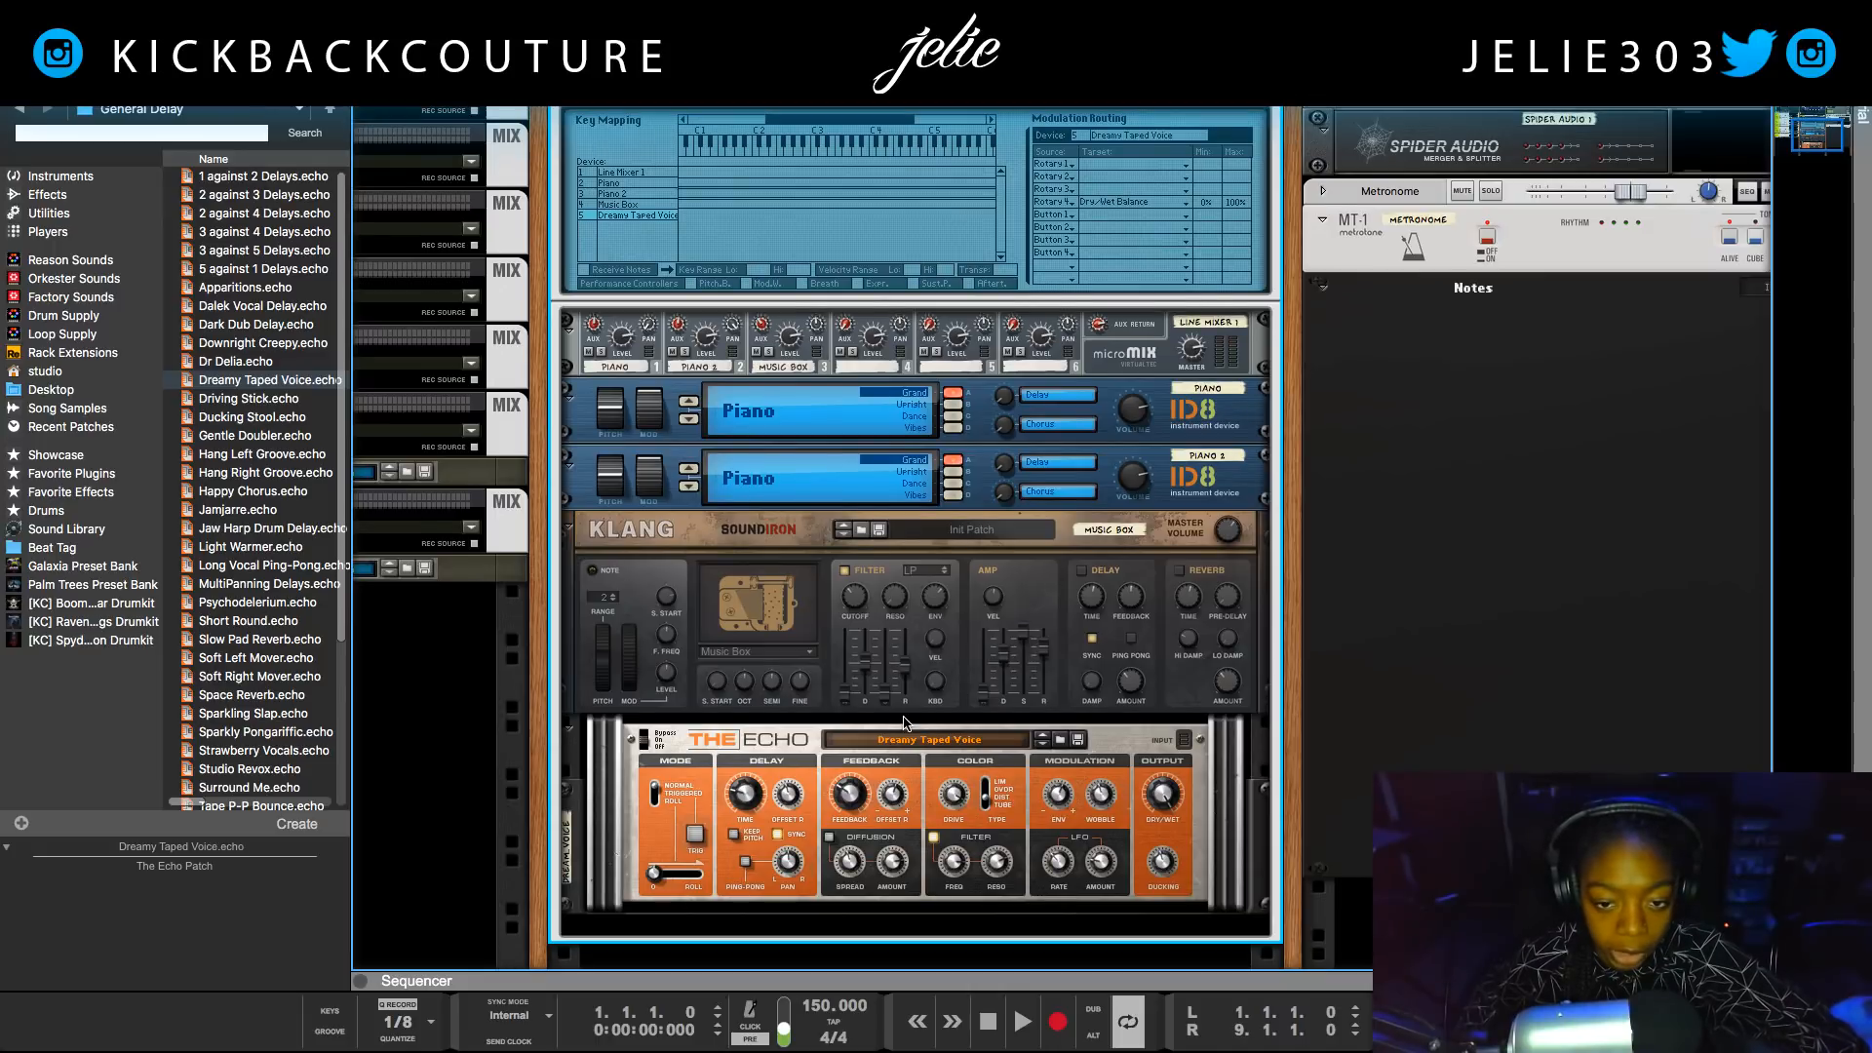
scroll(939, 713, up, 5)
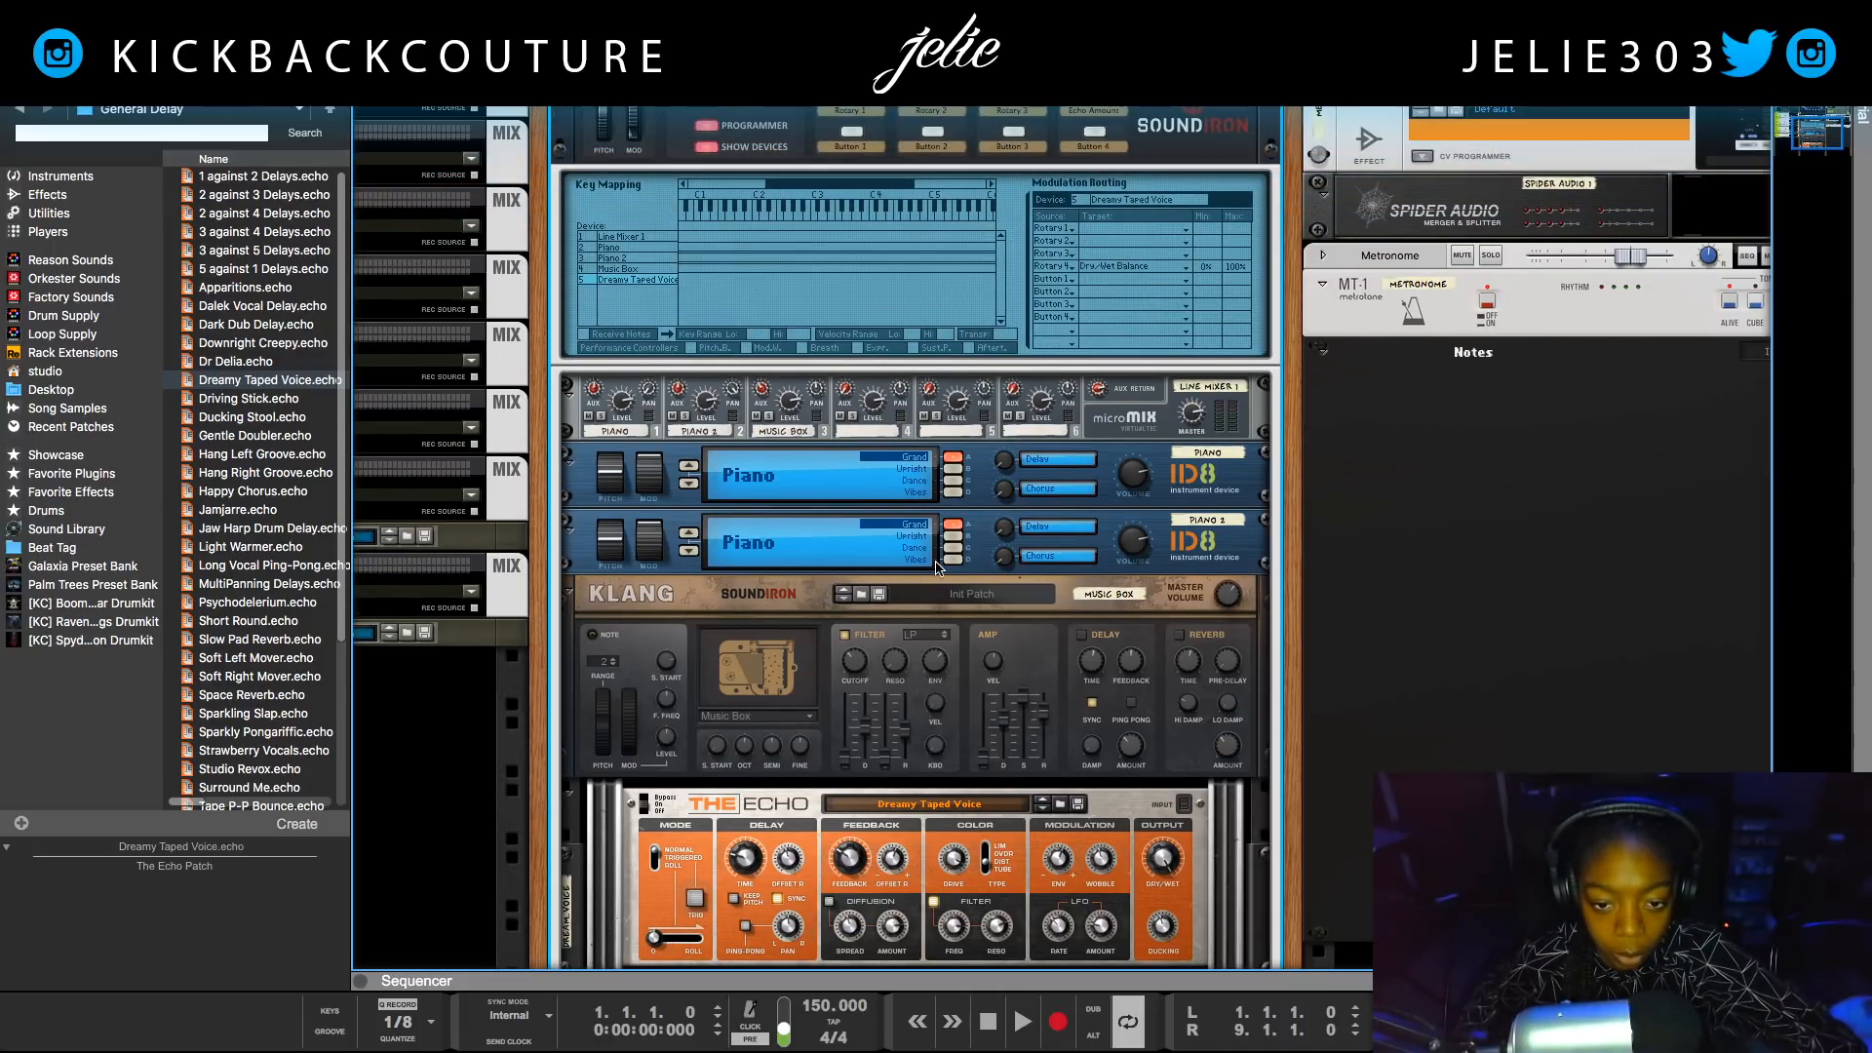
scroll(917, 556, up, 4)
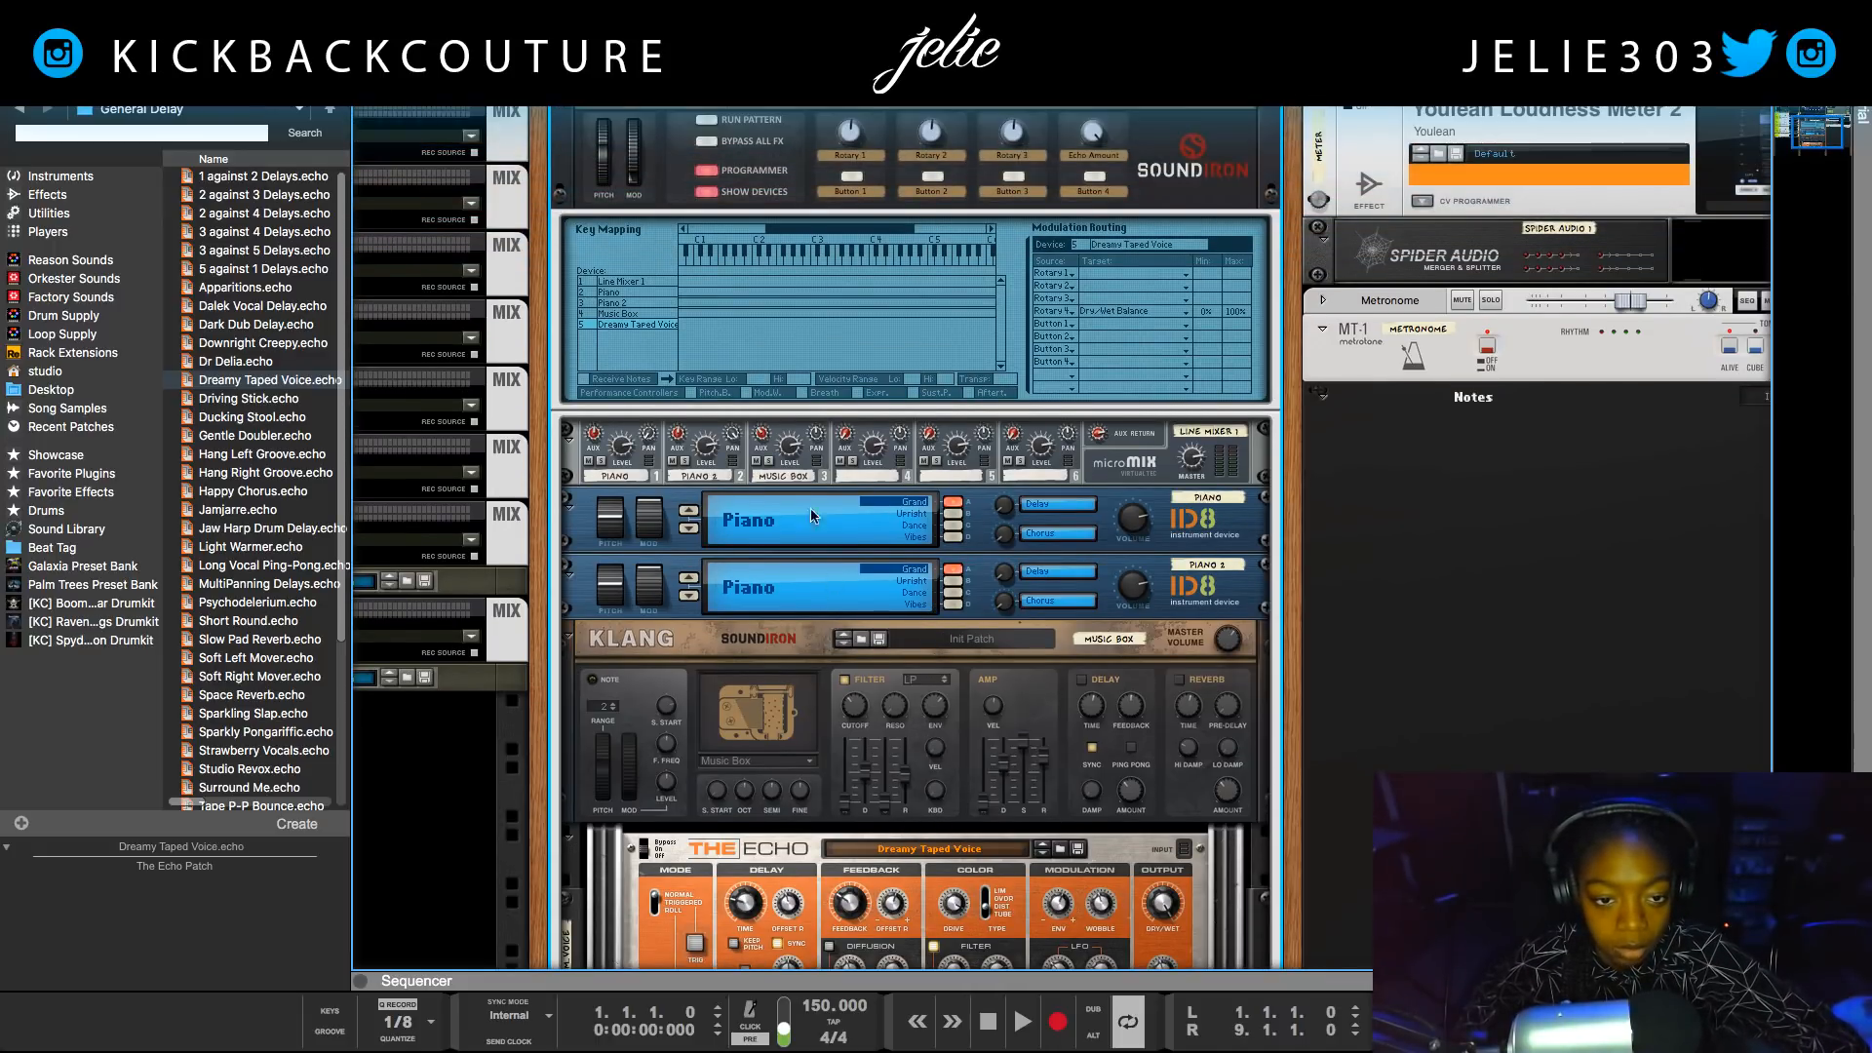
click(623, 302)
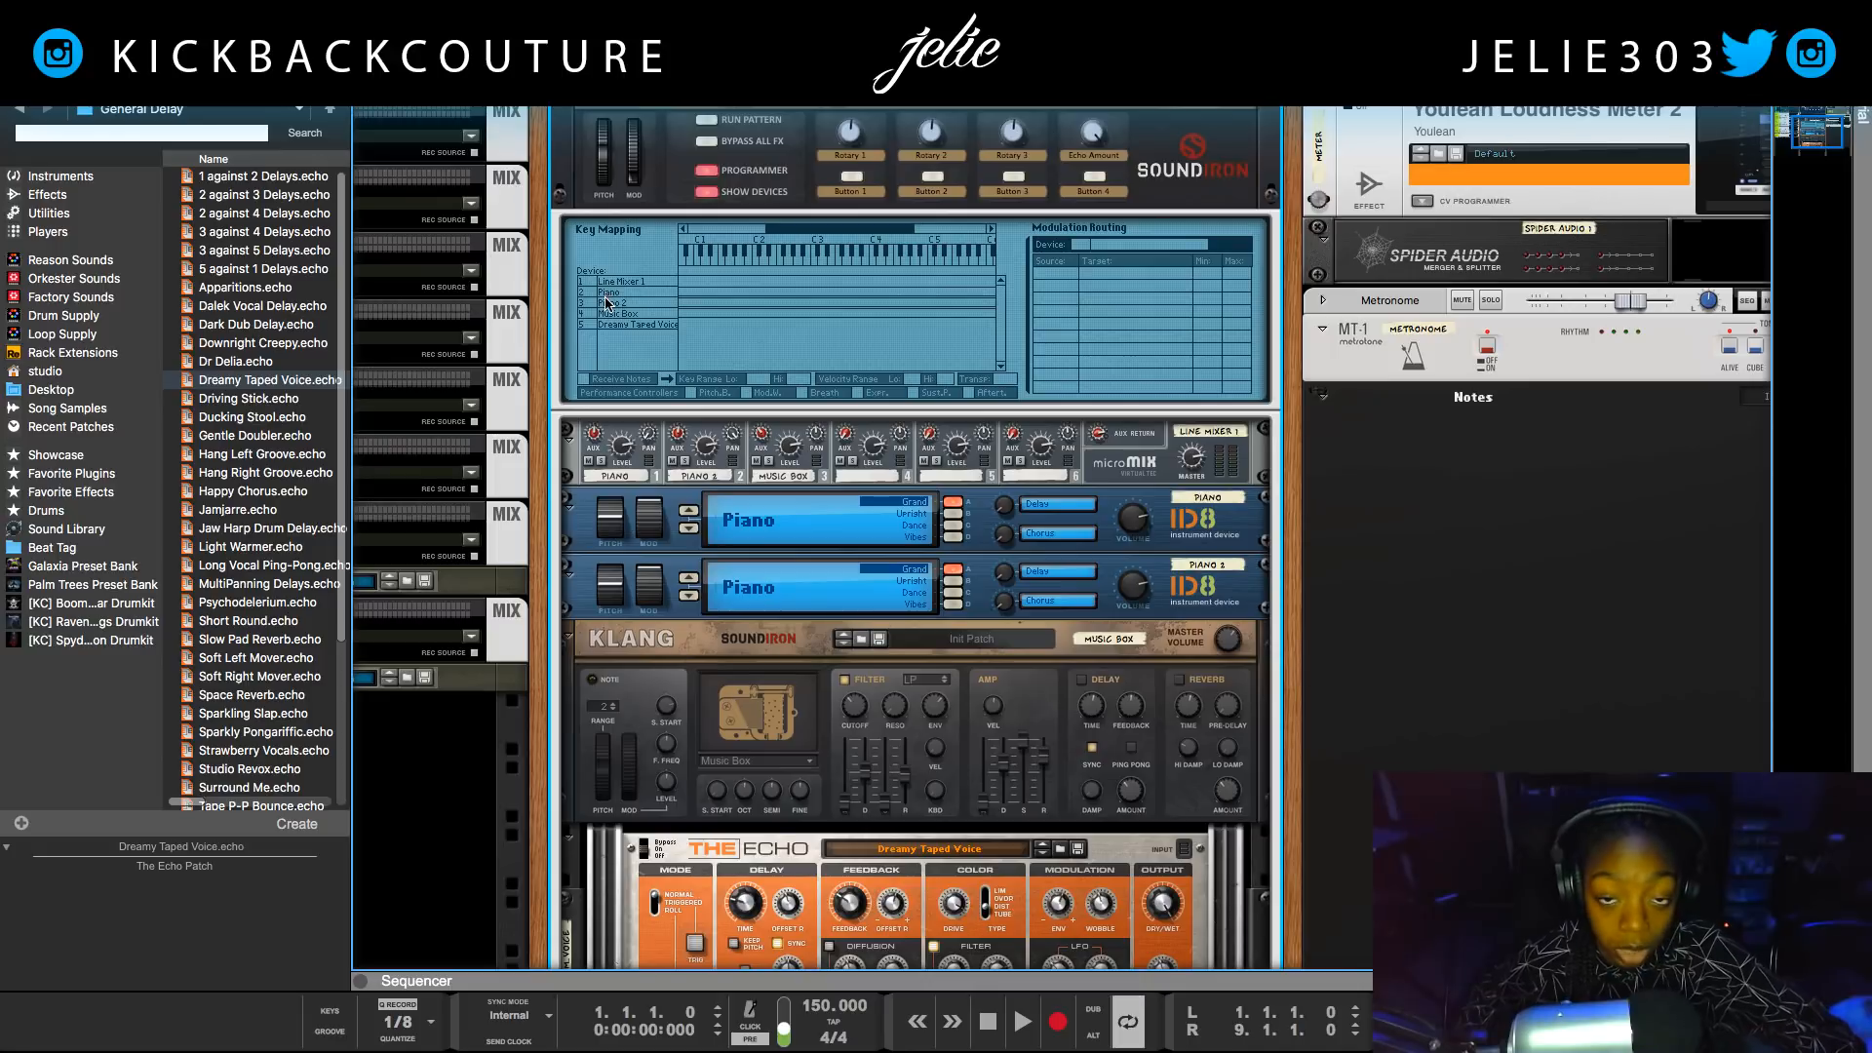
click(606, 293)
scroll(1020, 458, up, 1)
scroll(1020, 458, up, 4)
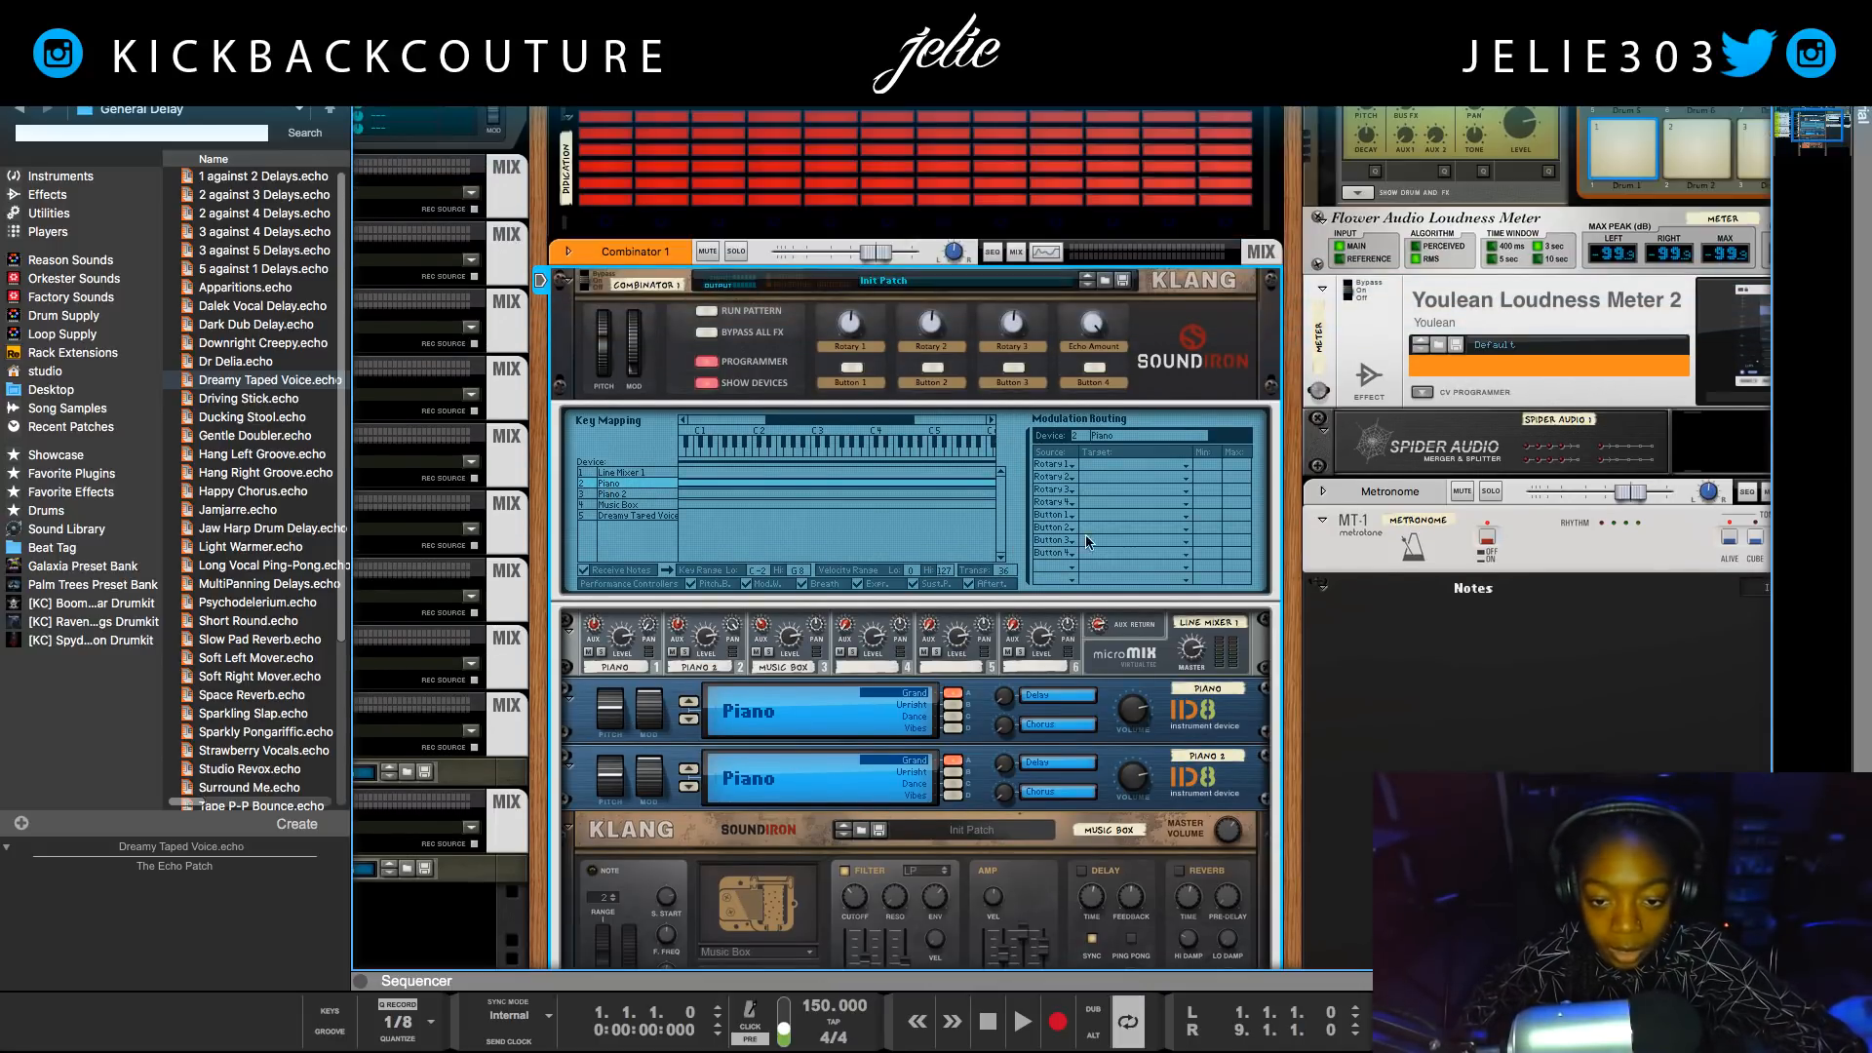
click(1102, 511)
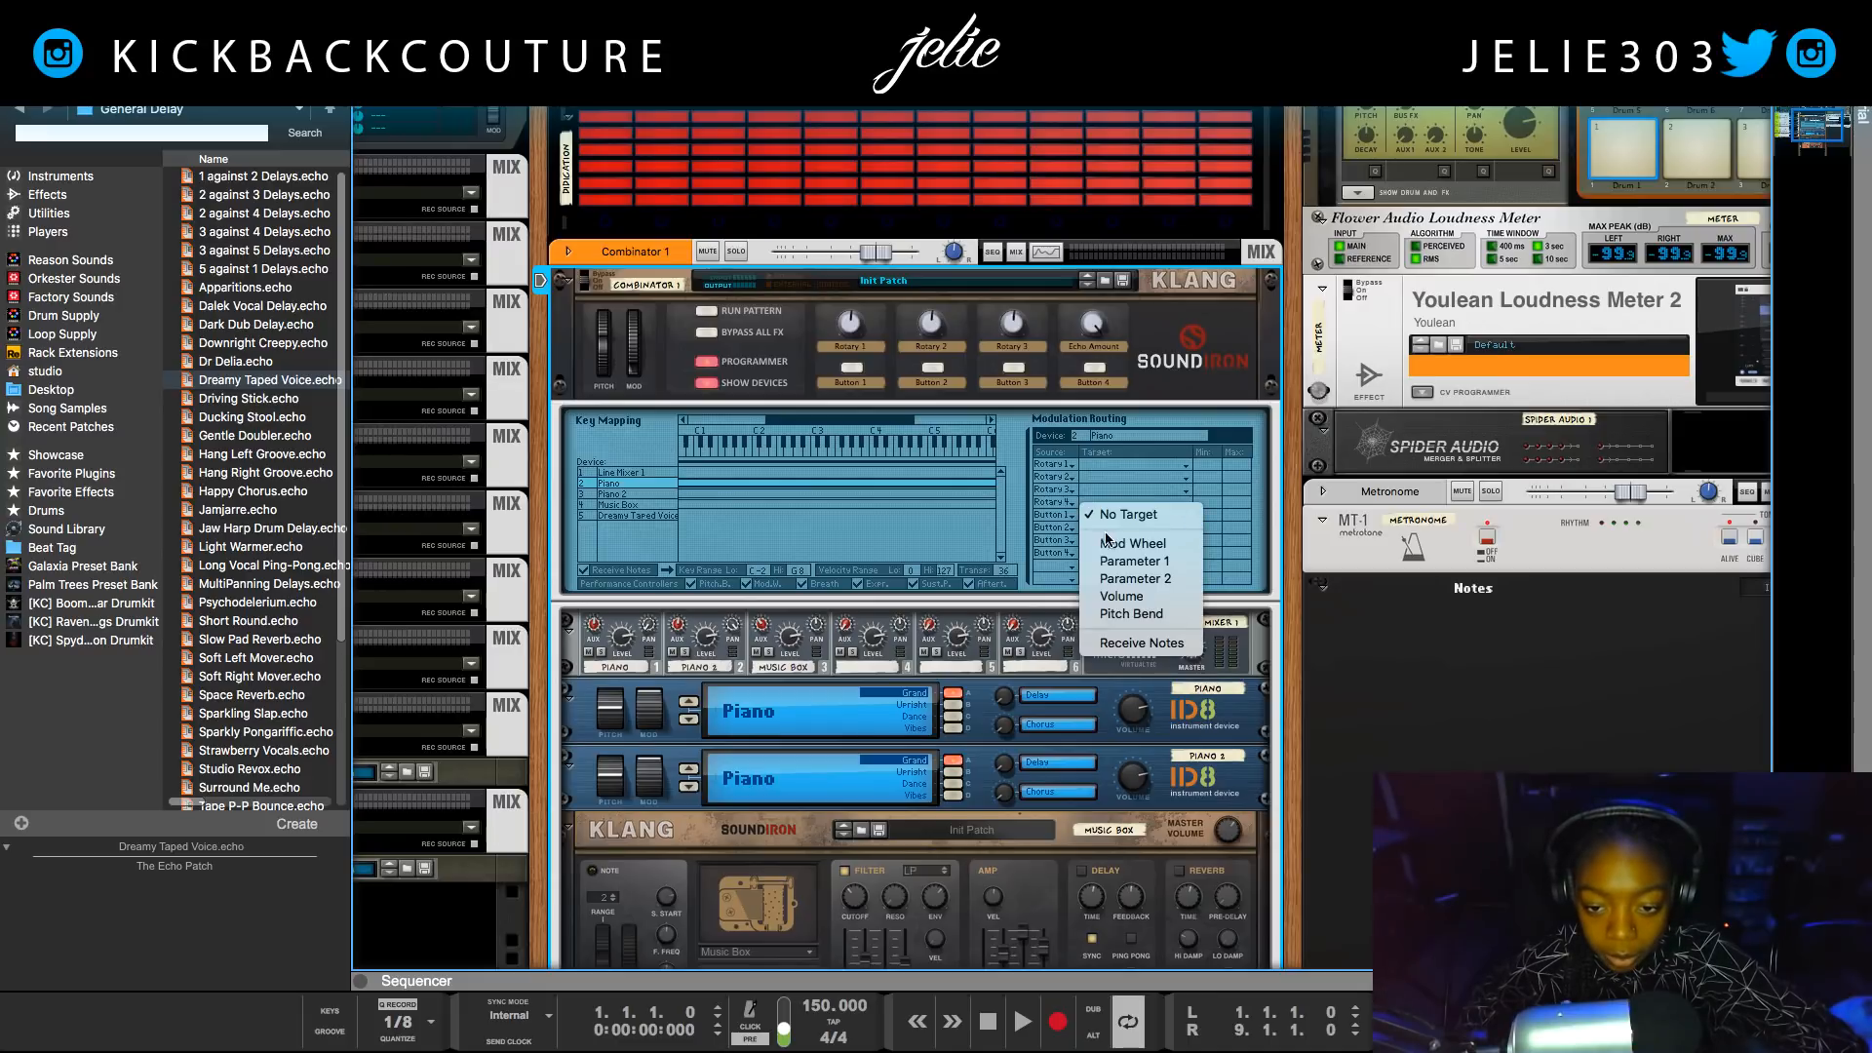
click(1150, 563)
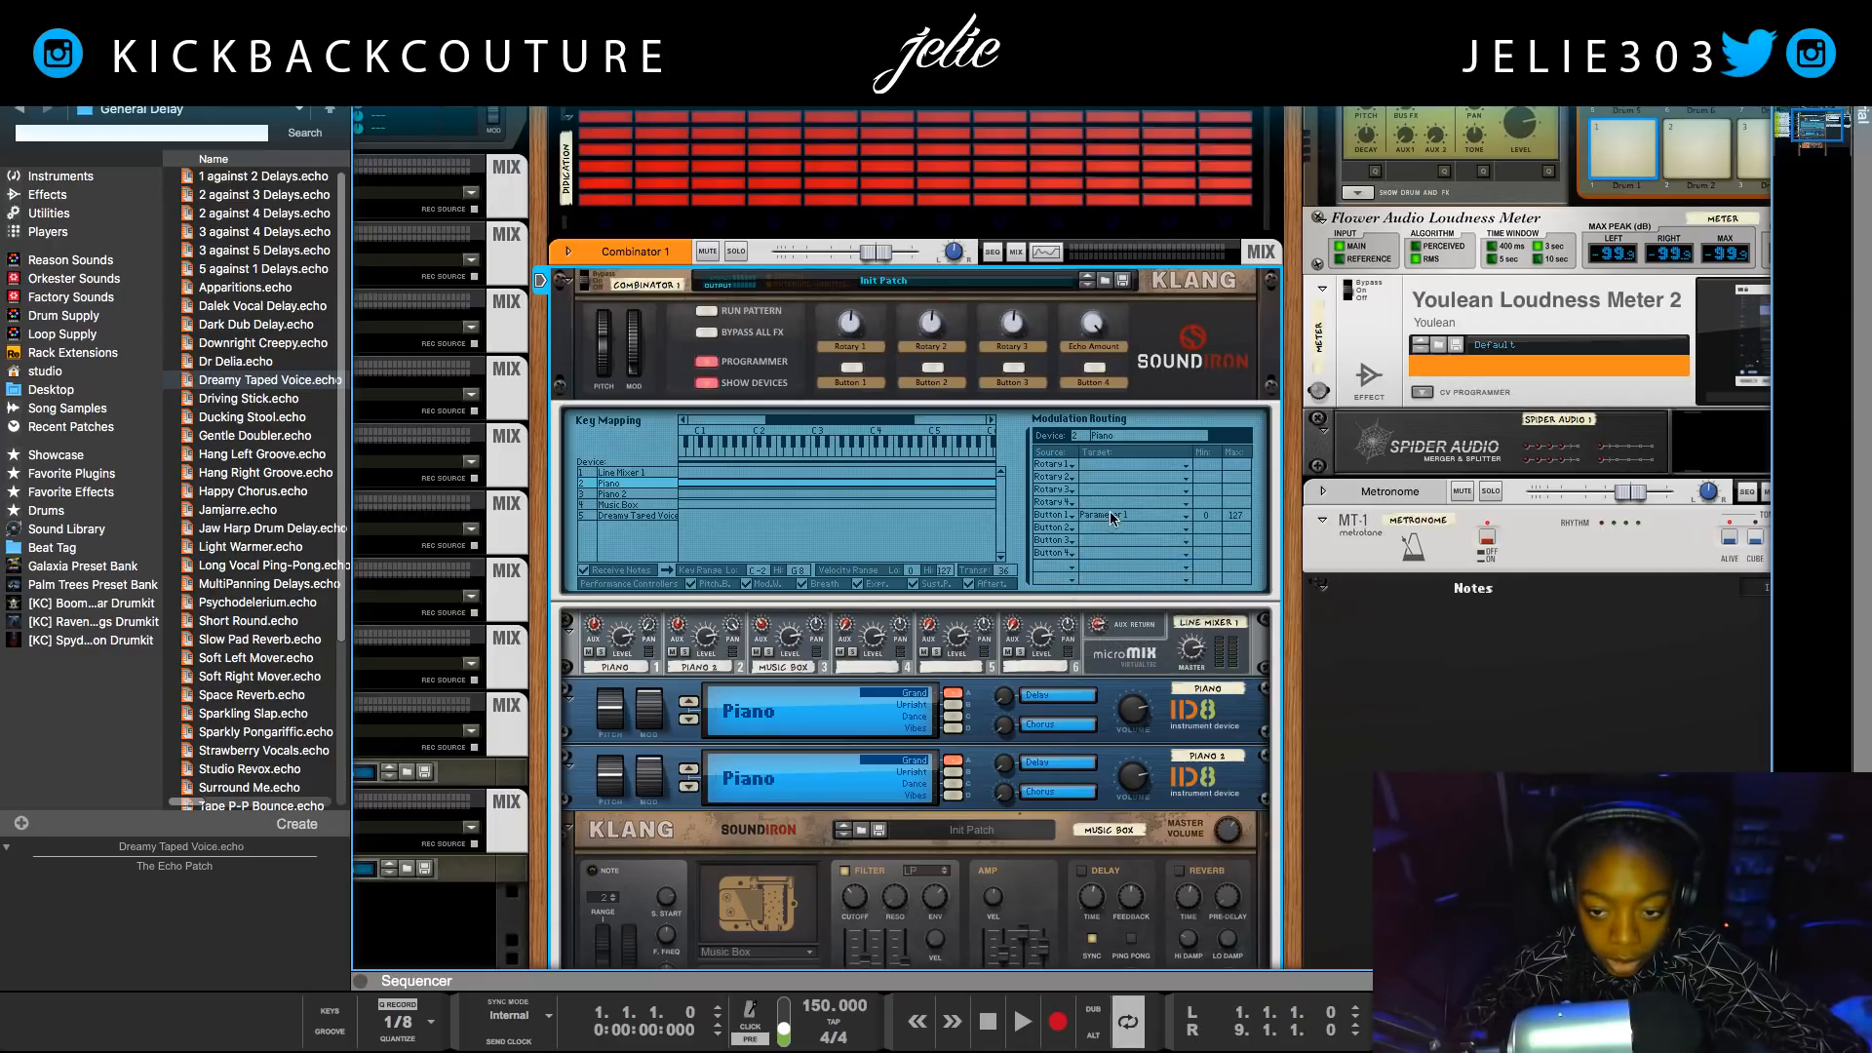
click(850, 369)
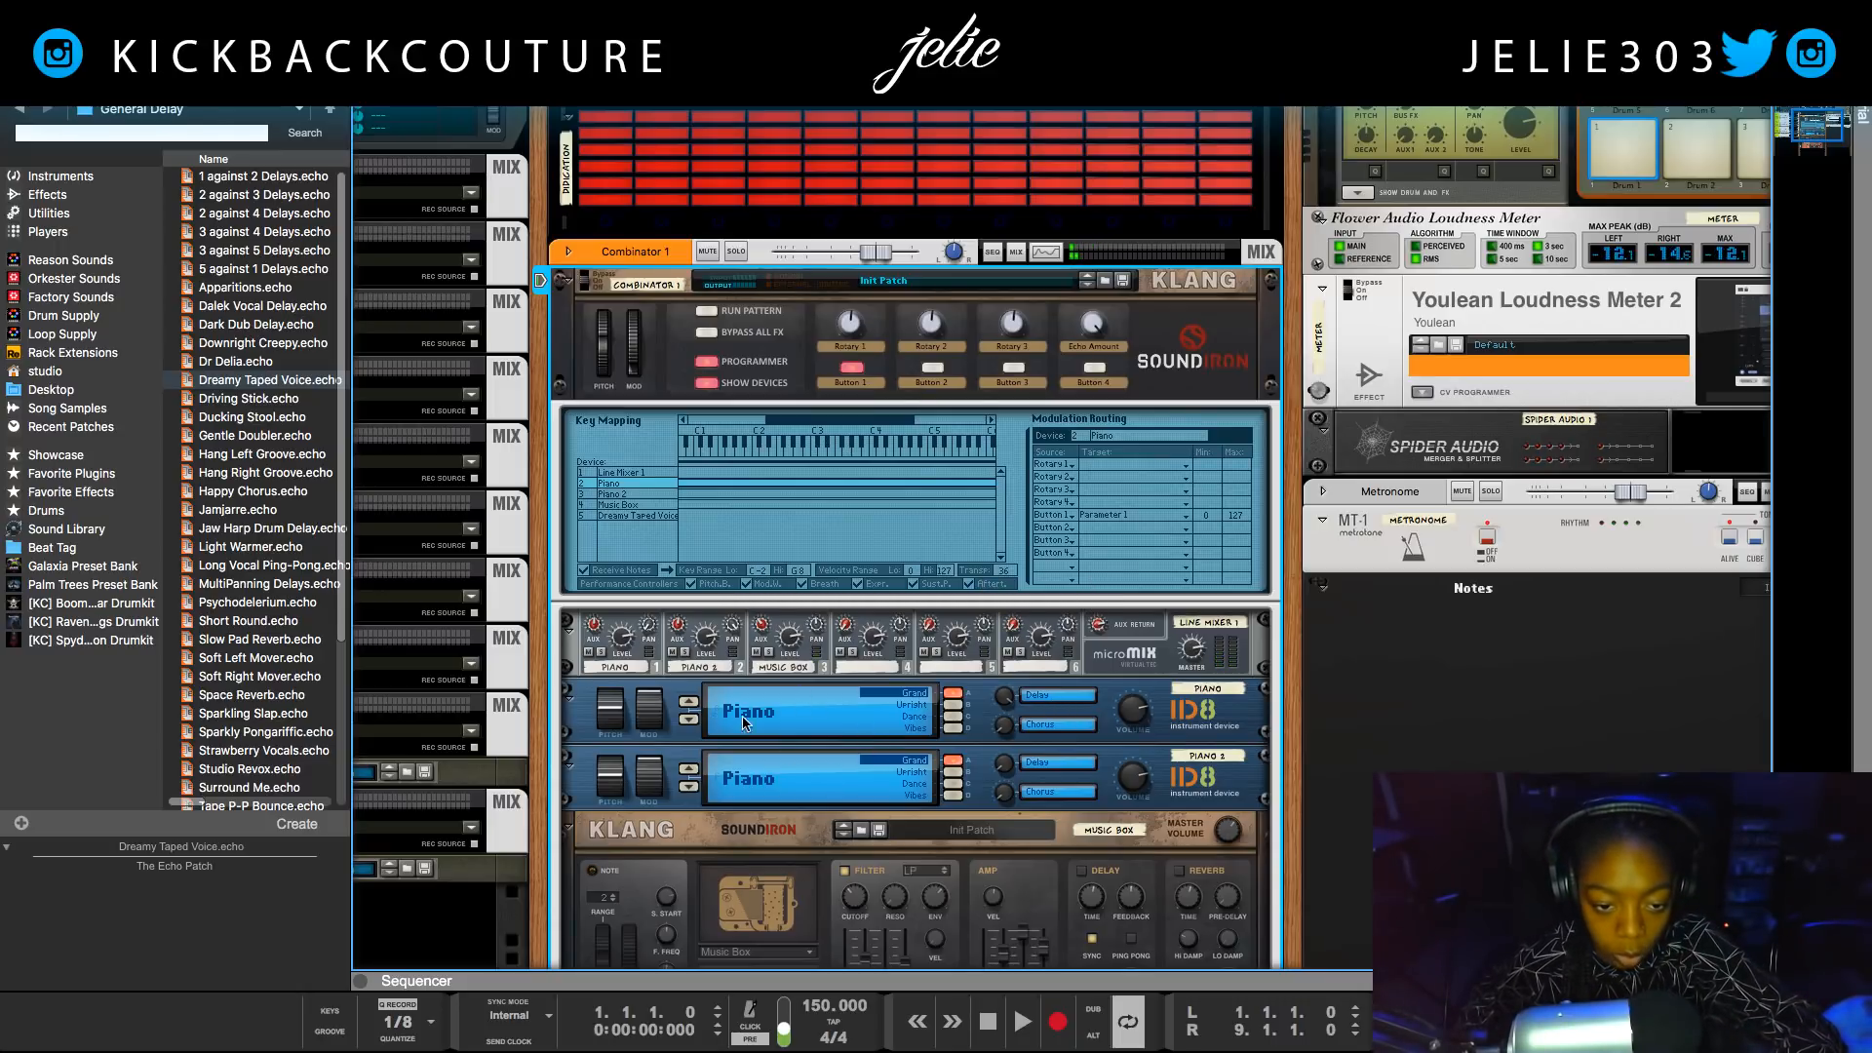
click(589, 652)
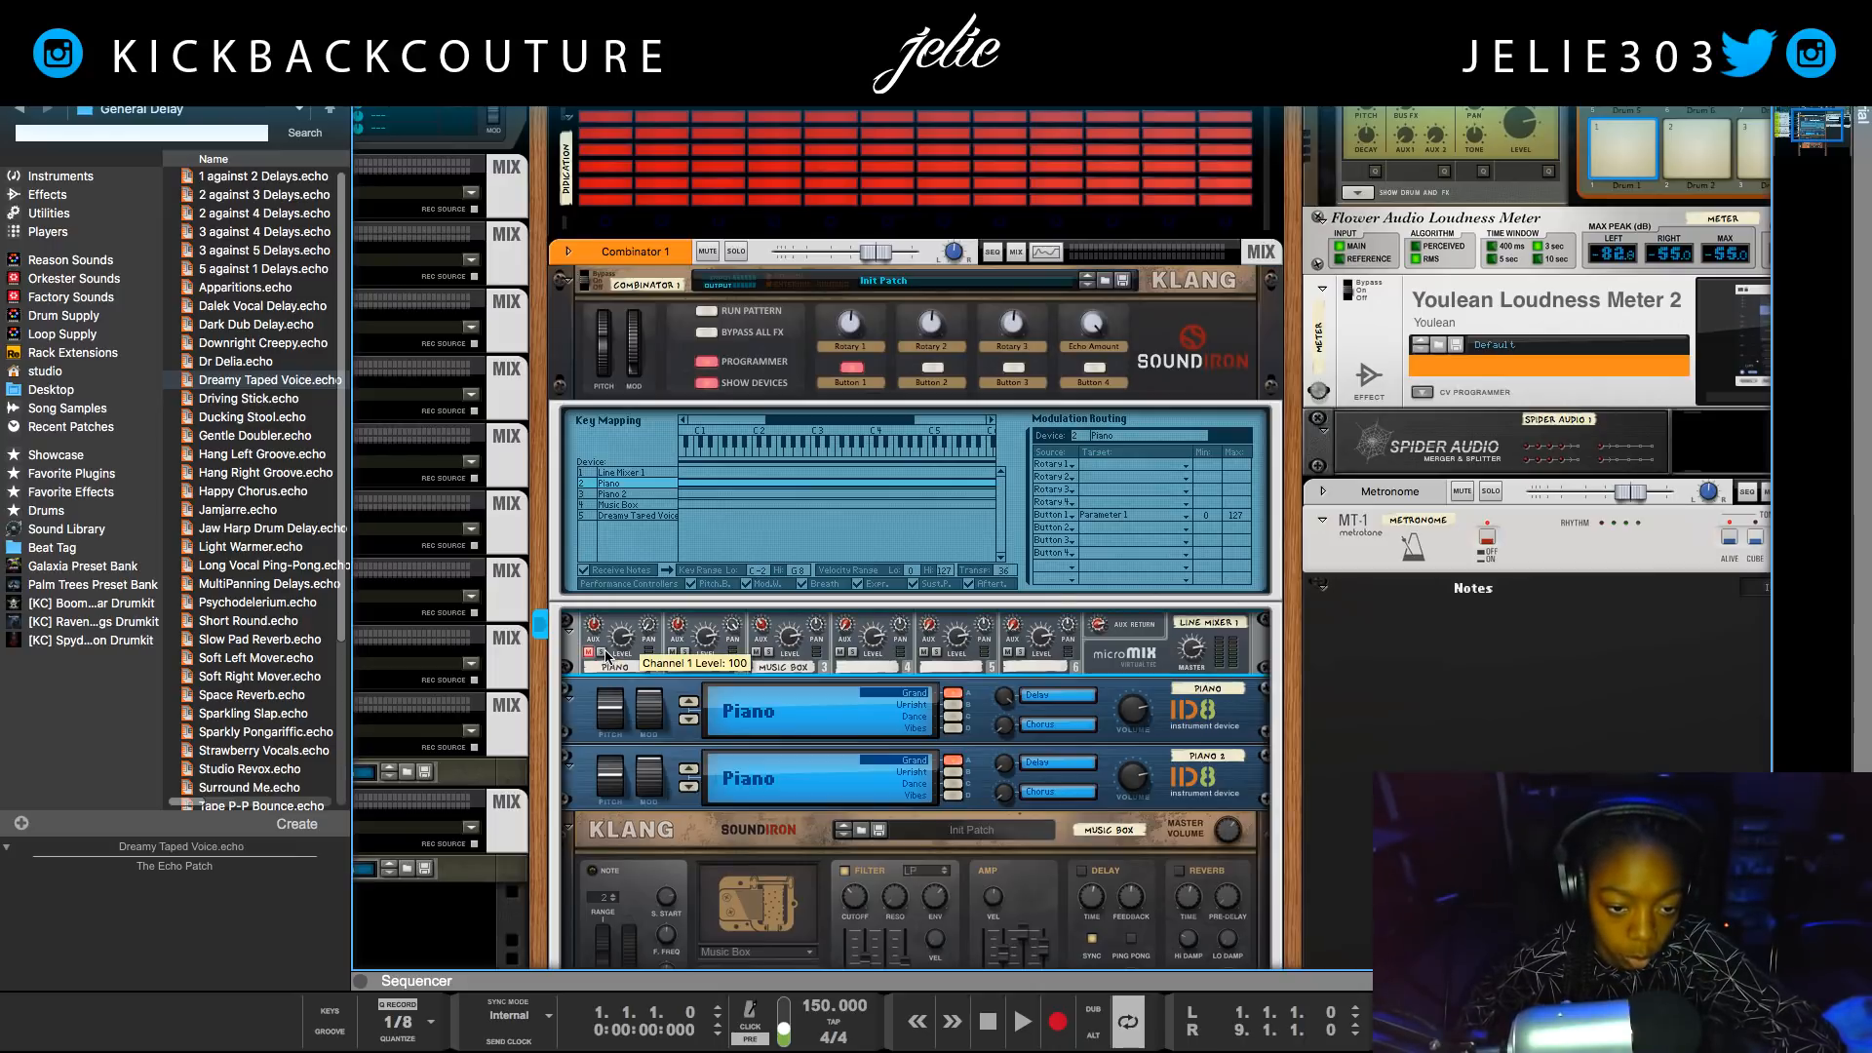
click(589, 652)
click(601, 653)
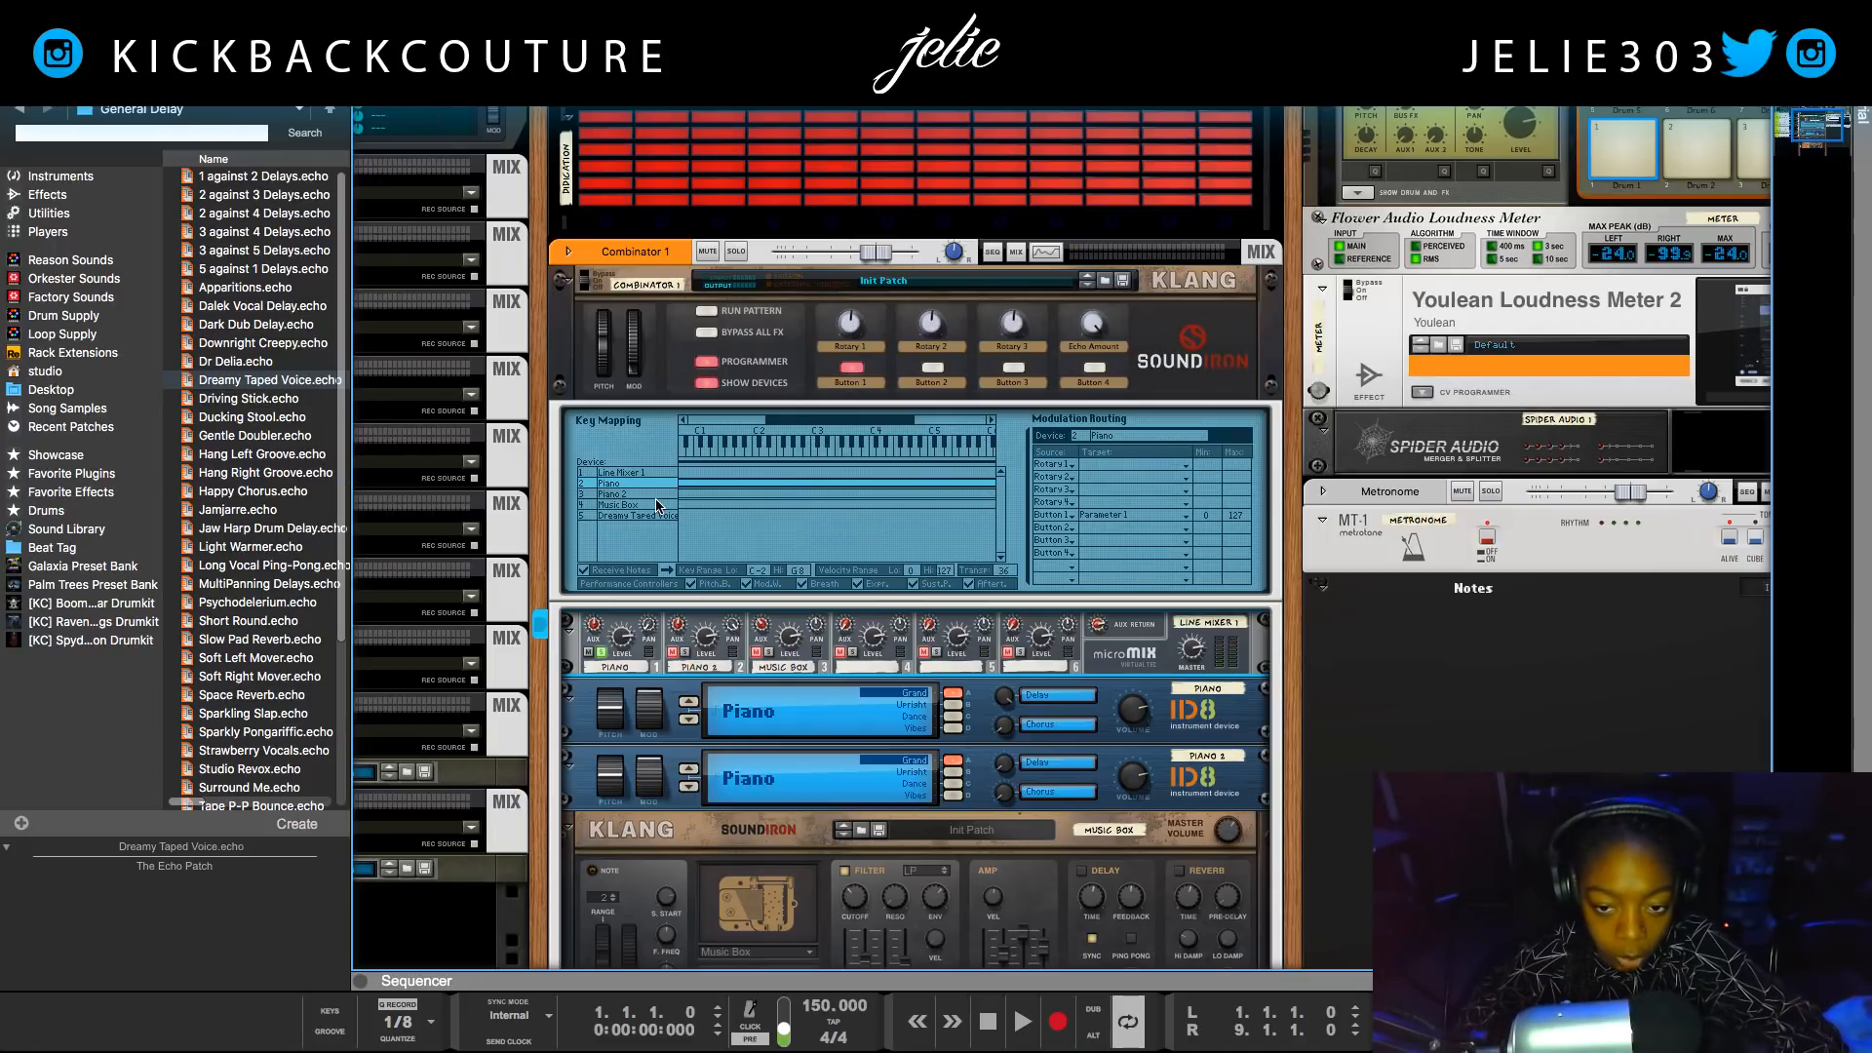
Assign Button 1 to Parameter 1 of Piano 2 as well and solo Piano 2's channel on the line mixer.
click(625, 494)
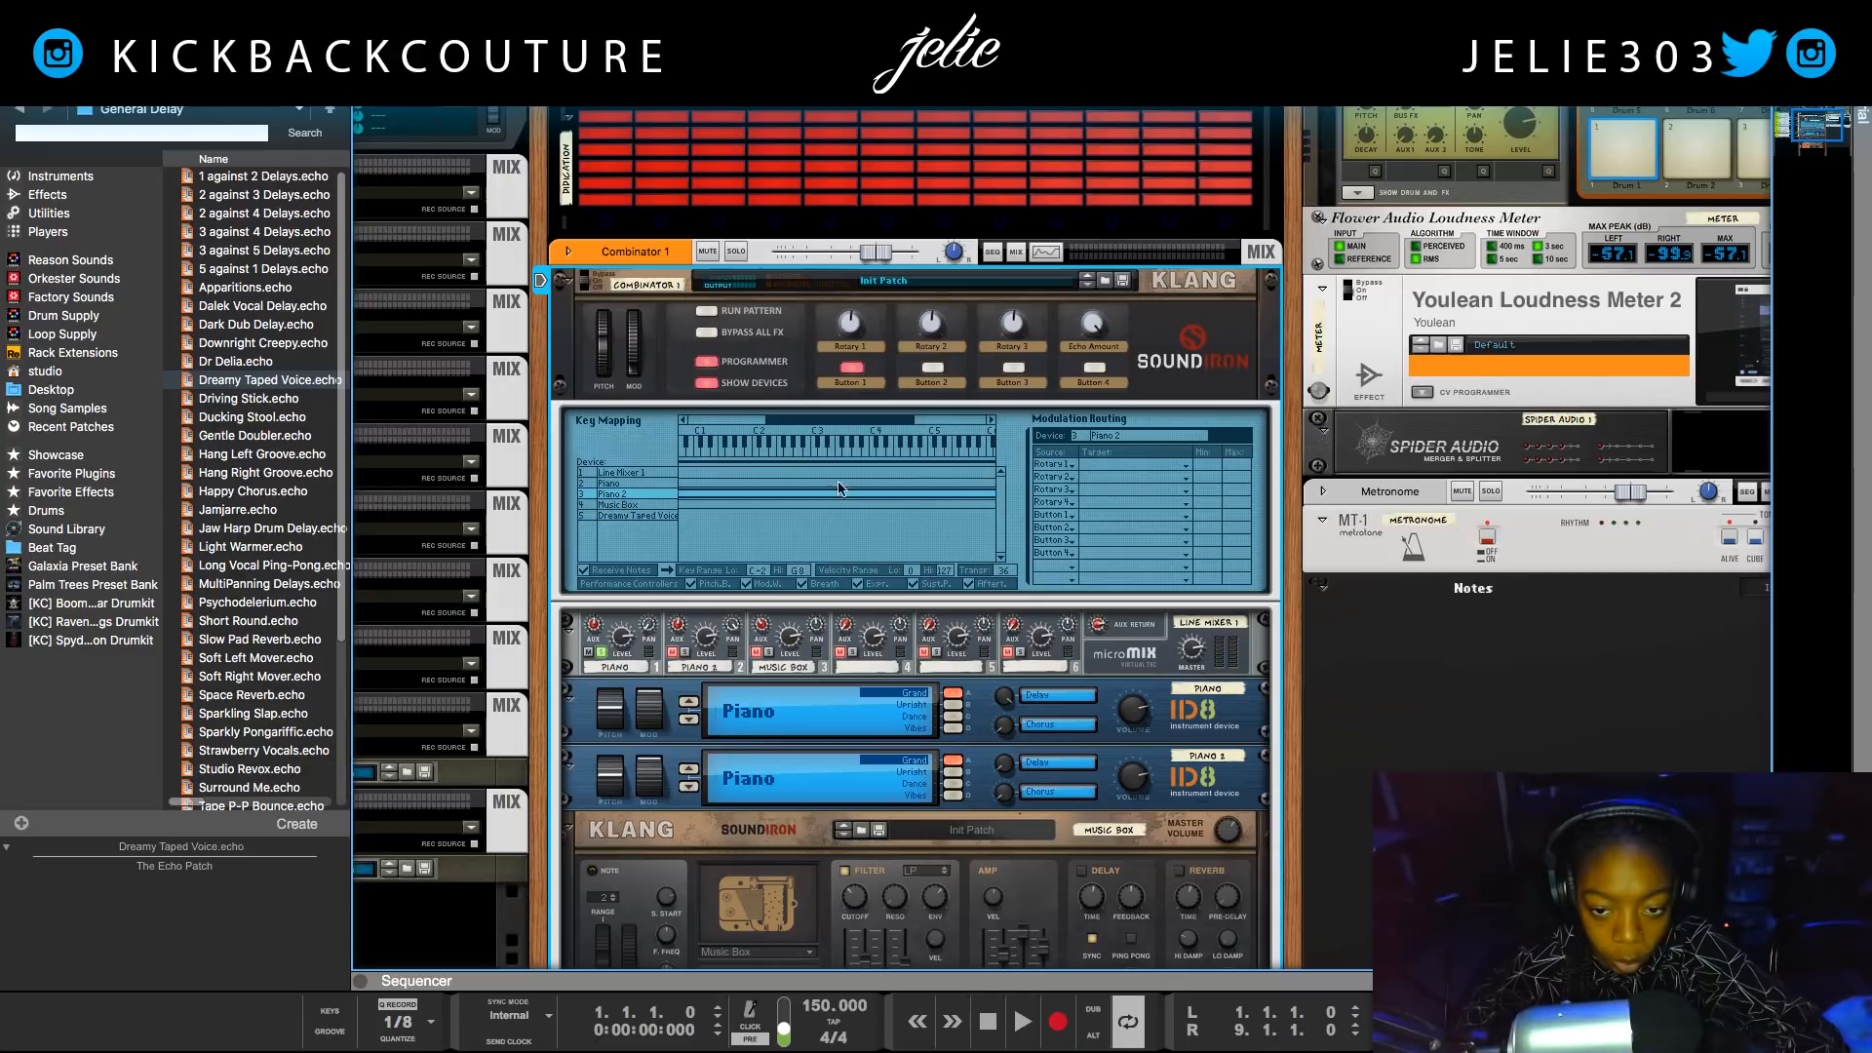
click(1166, 510)
click(1140, 514)
click(1086, 513)
click(1048, 541)
click(1114, 507)
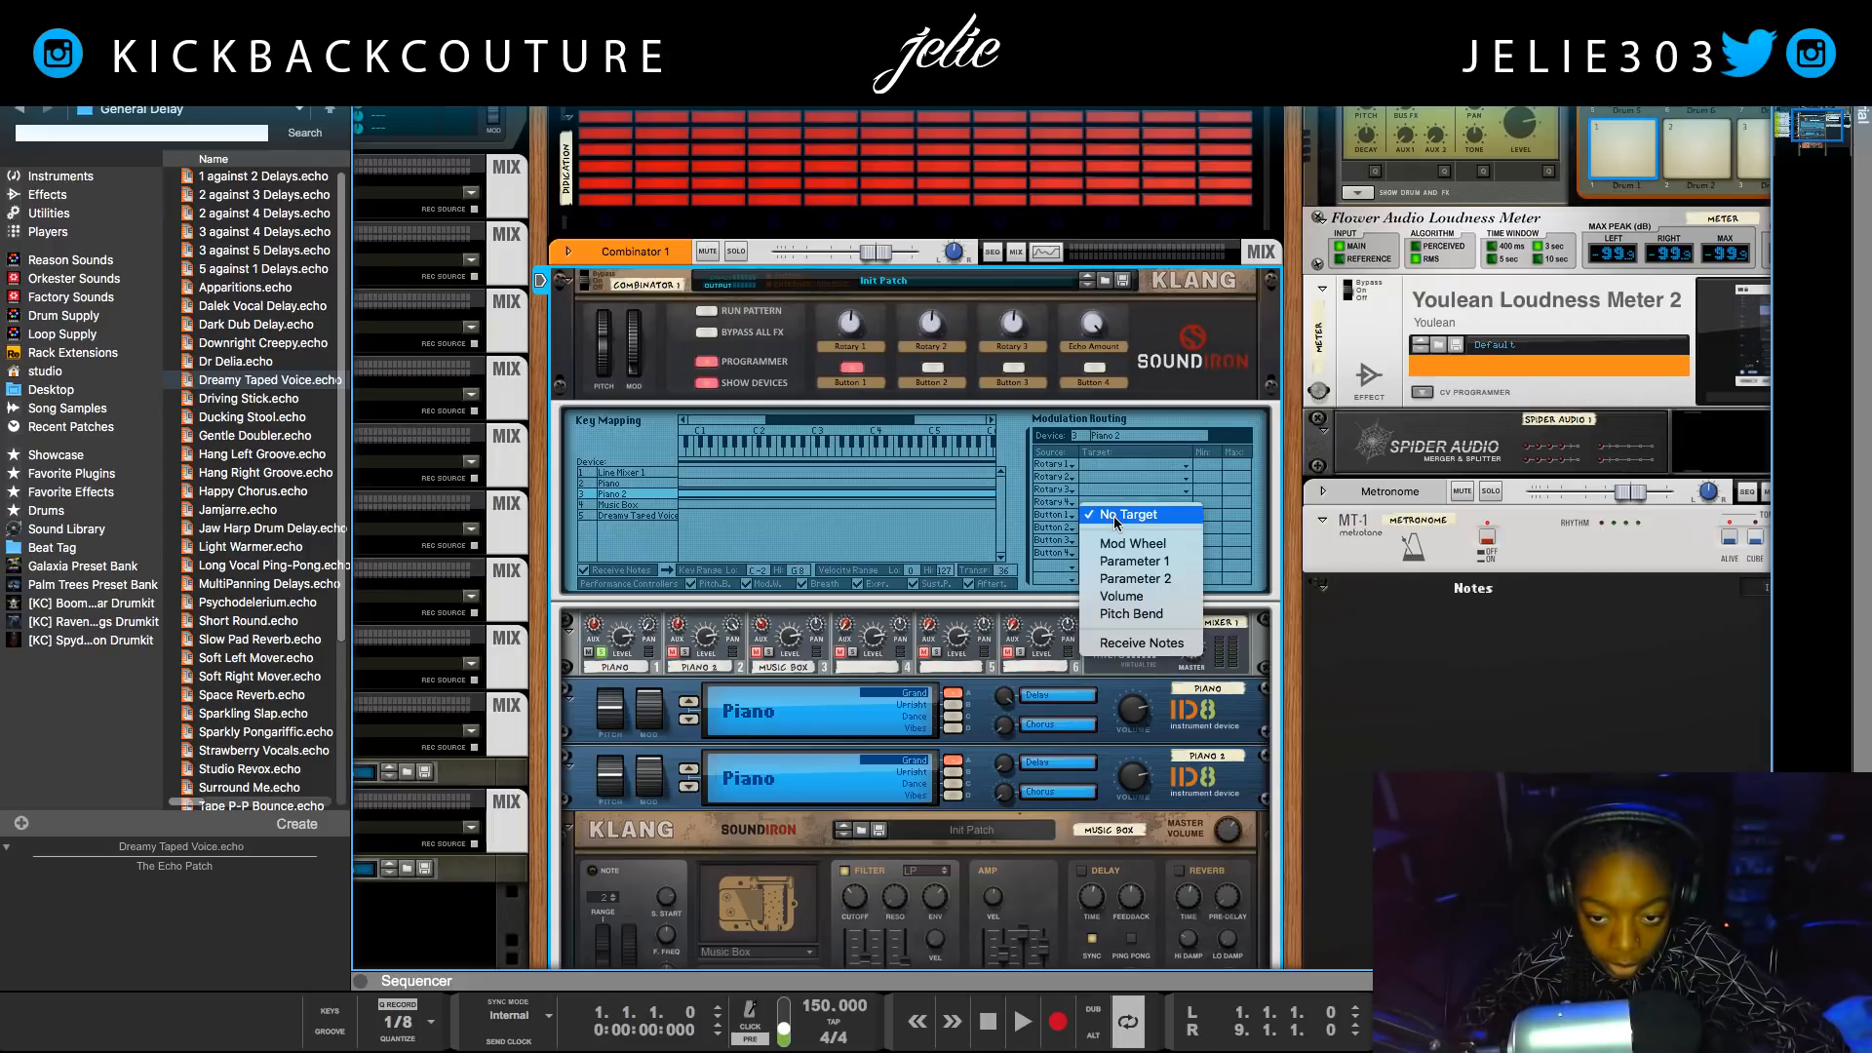
click(1107, 554)
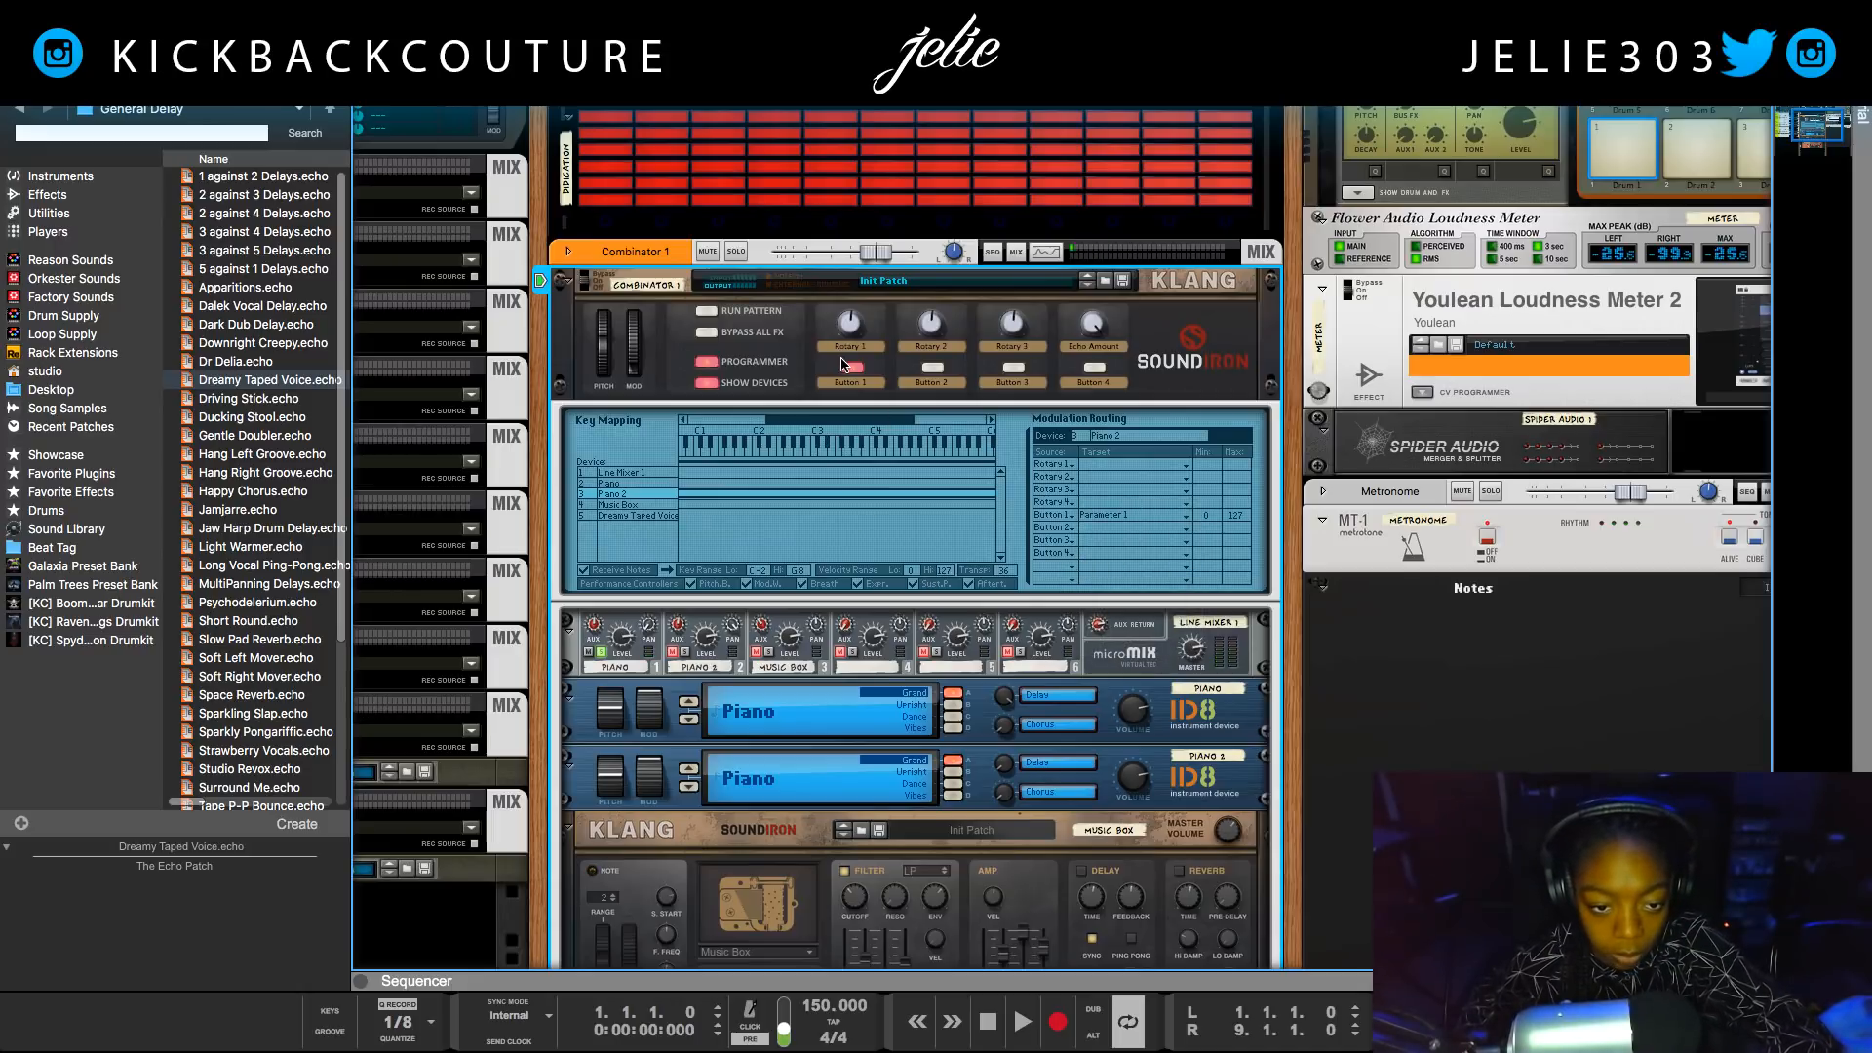
click(686, 652)
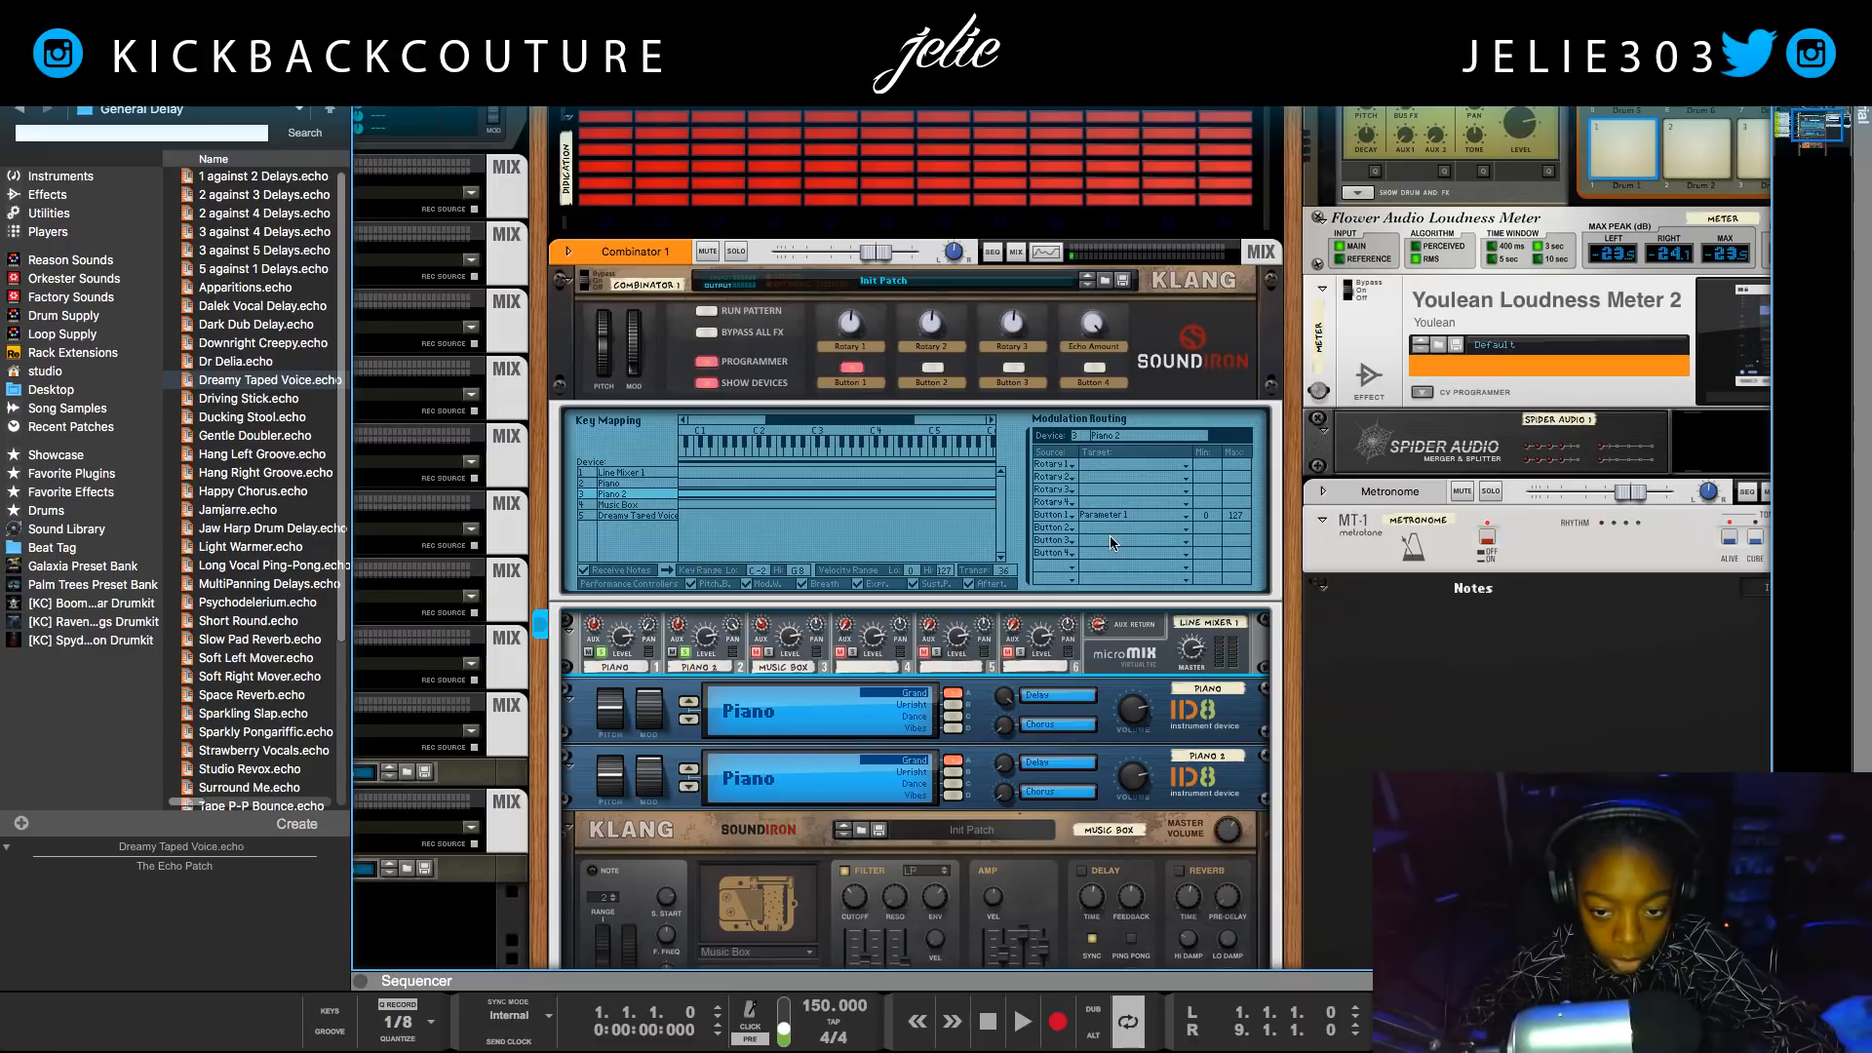
Label Combinator 1's Button 1 as Piano Delay.
click(1051, 732)
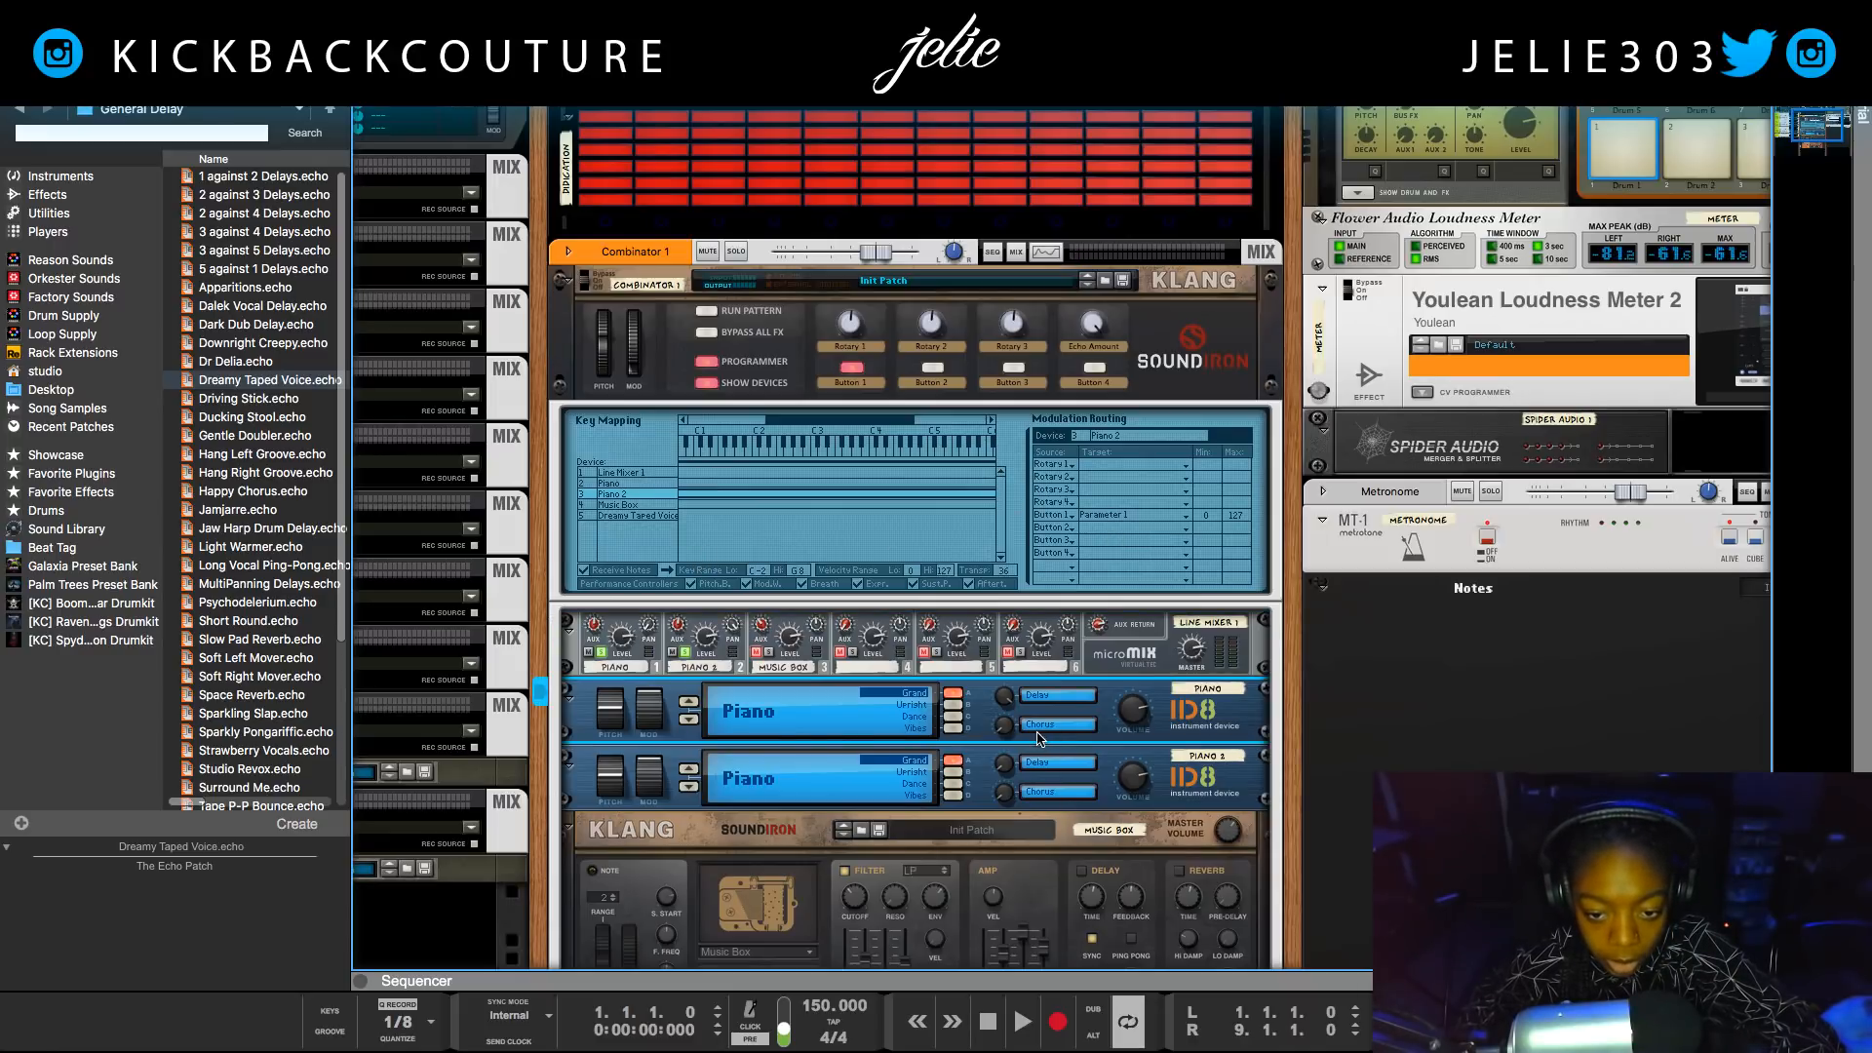
double_click(865, 386)
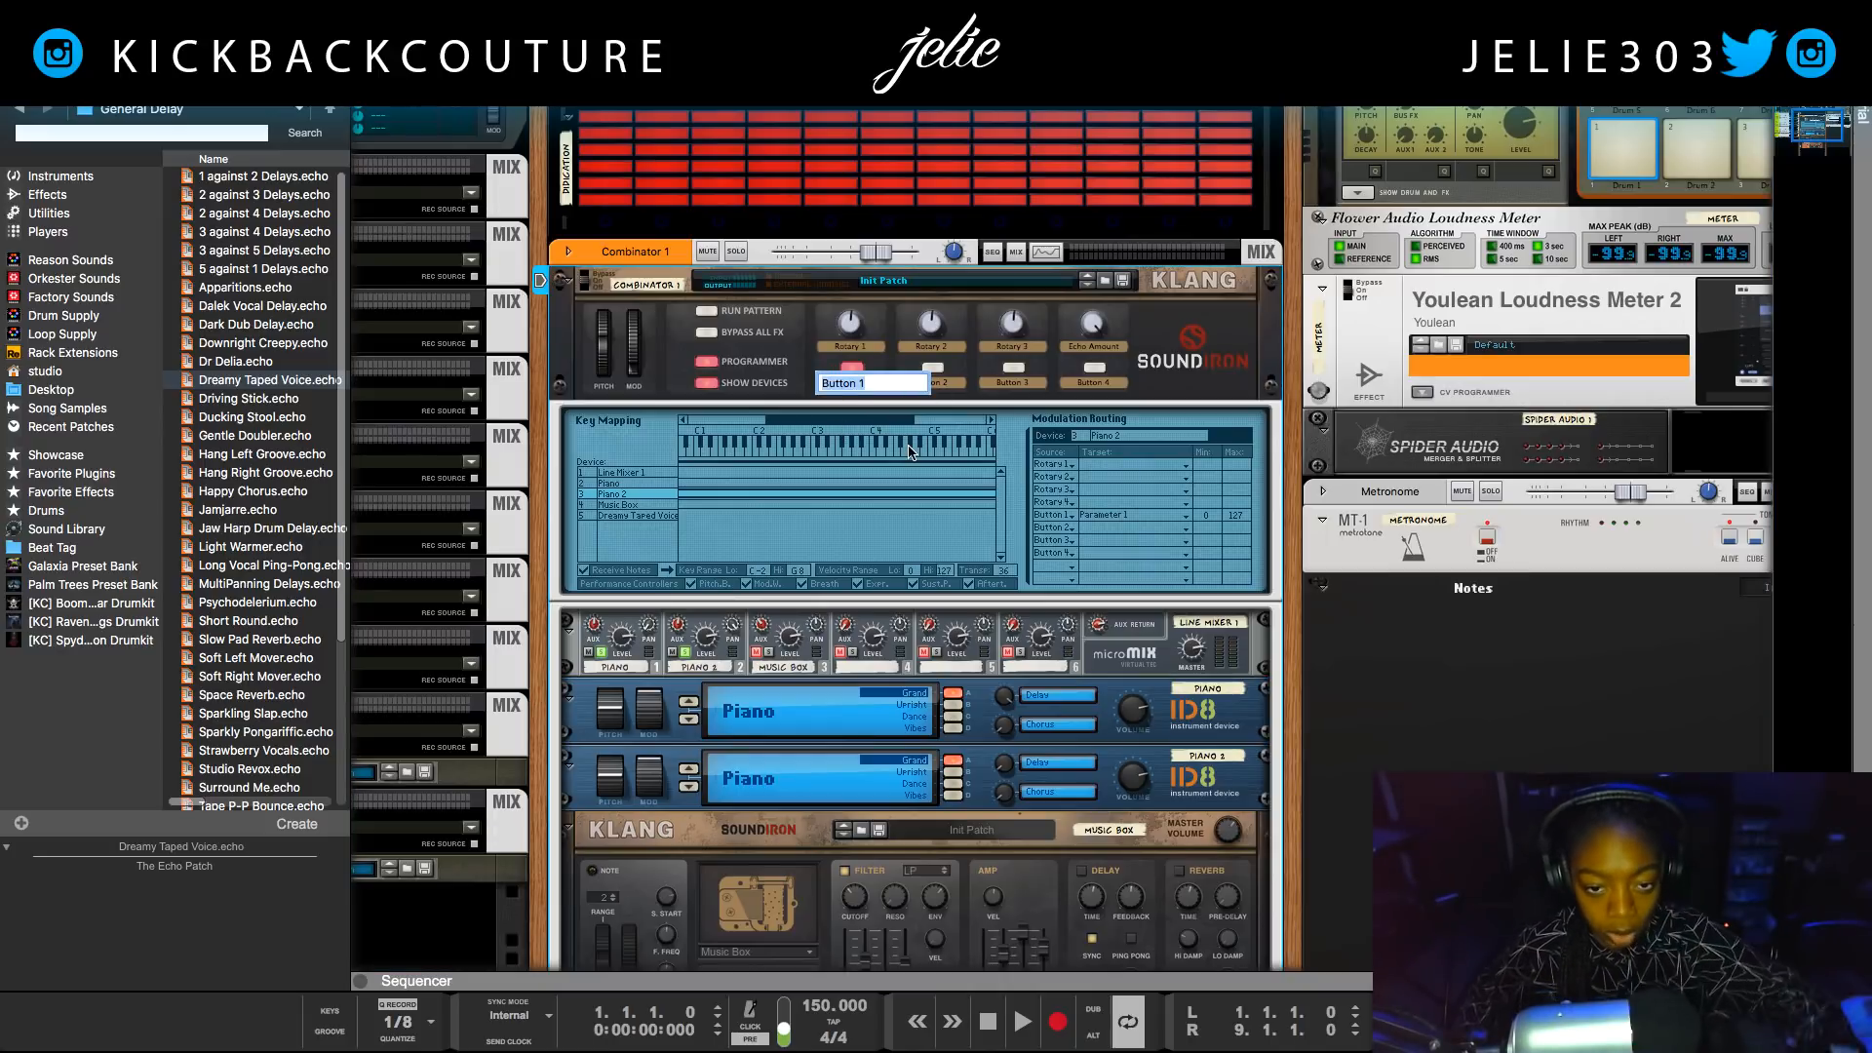
text(Piano Delay)
key(Return)
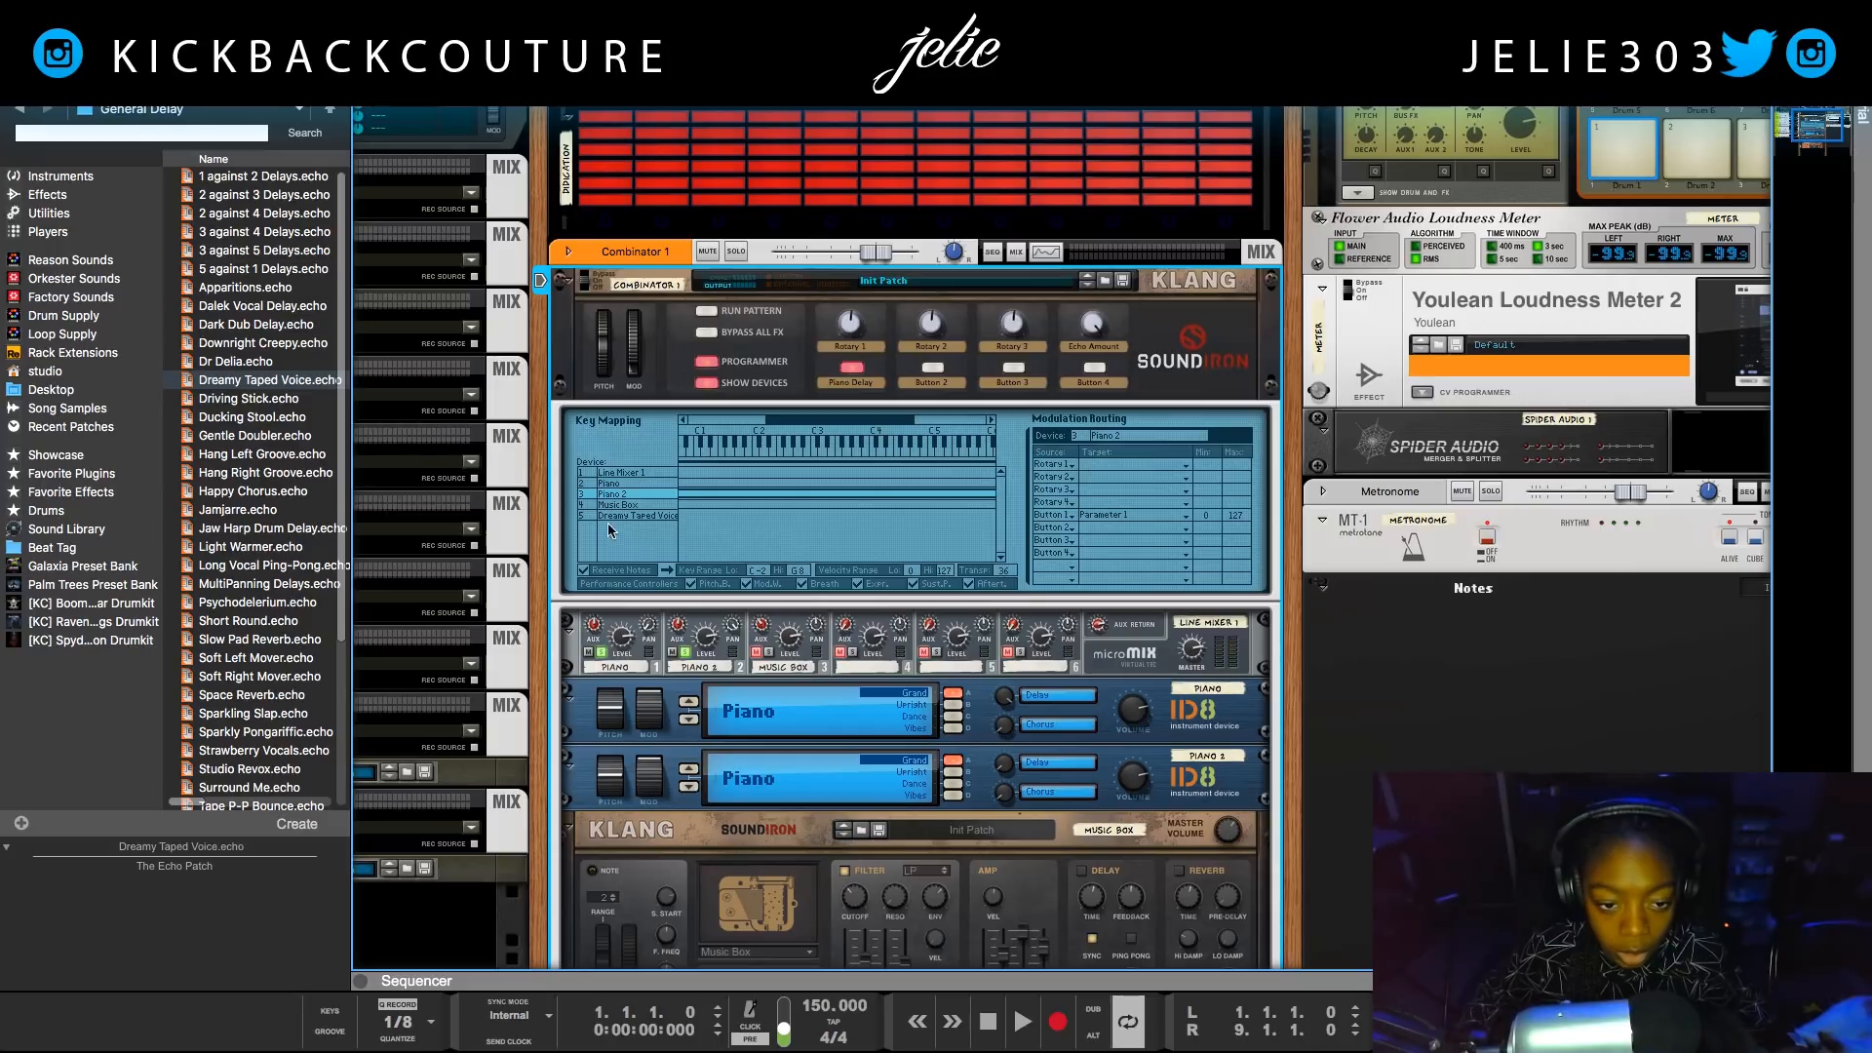
Assign Button 2 to Parameter 2 of the first Piano in the modulation routing.
click(633, 485)
click(1090, 530)
click(1090, 530)
click(1092, 528)
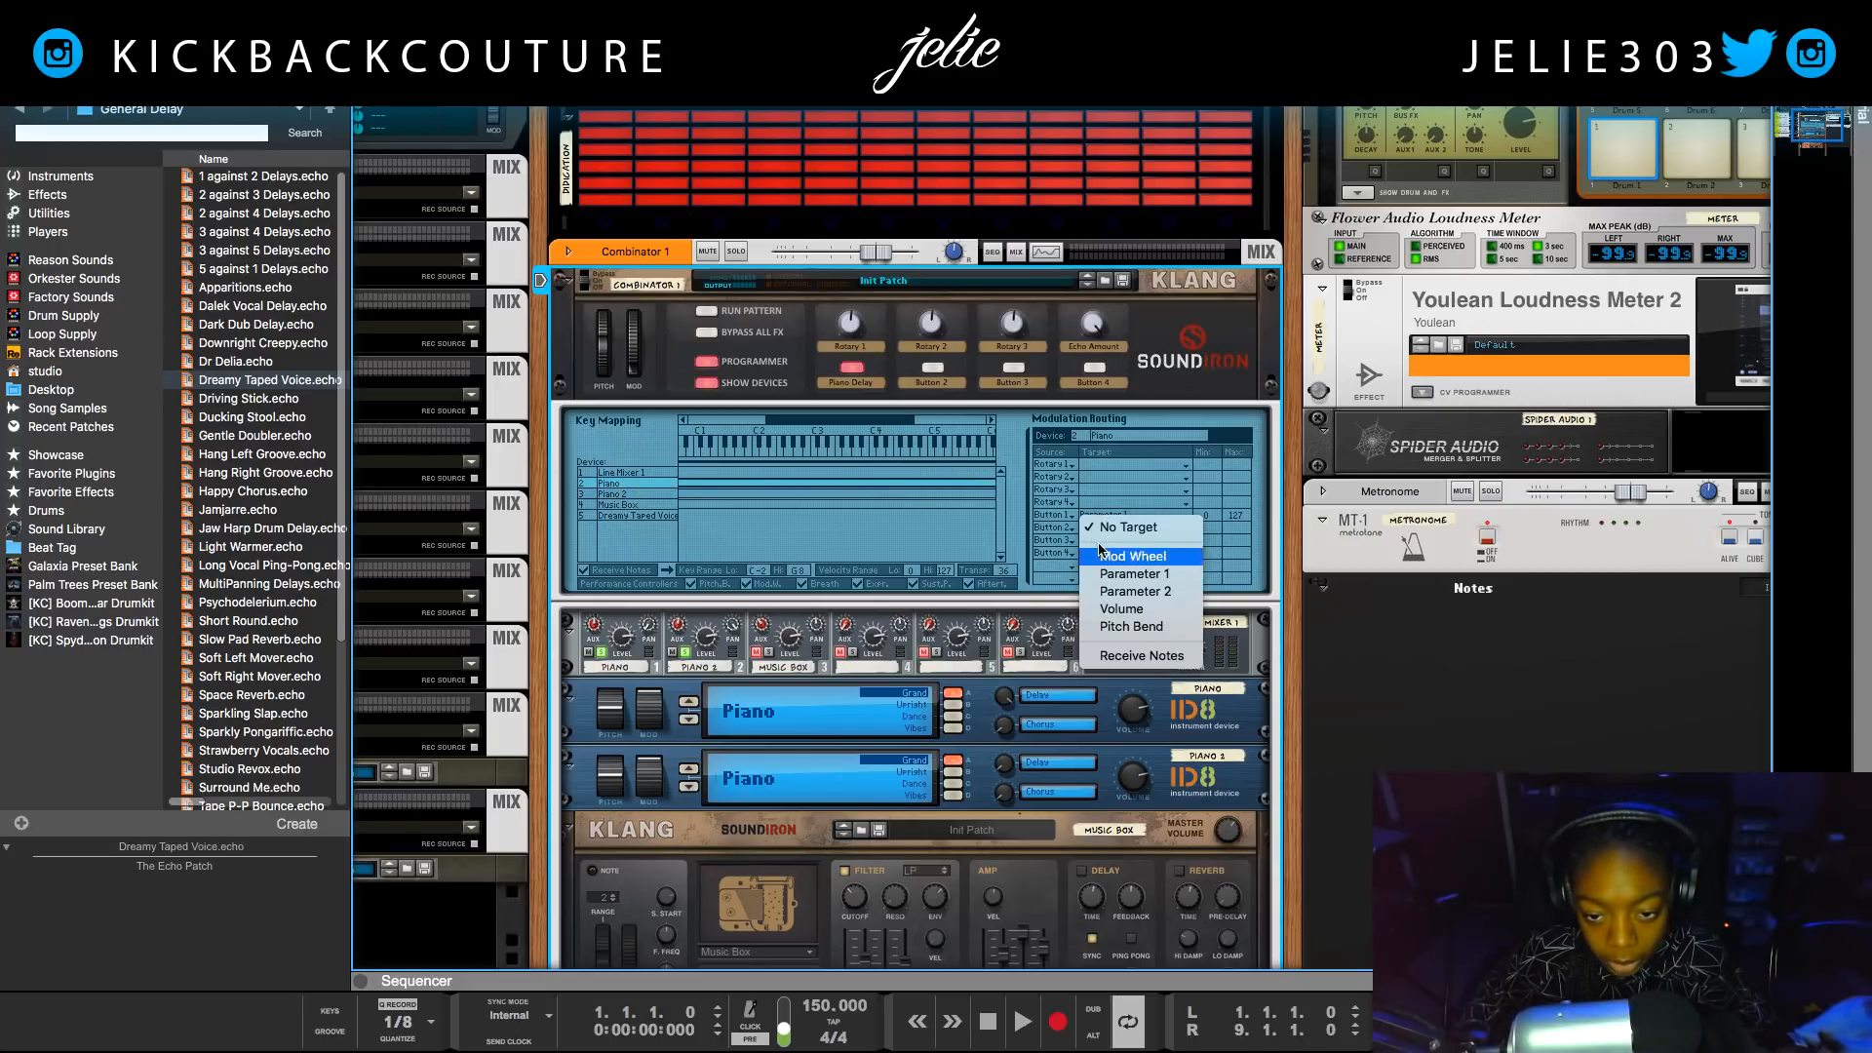
click(1119, 592)
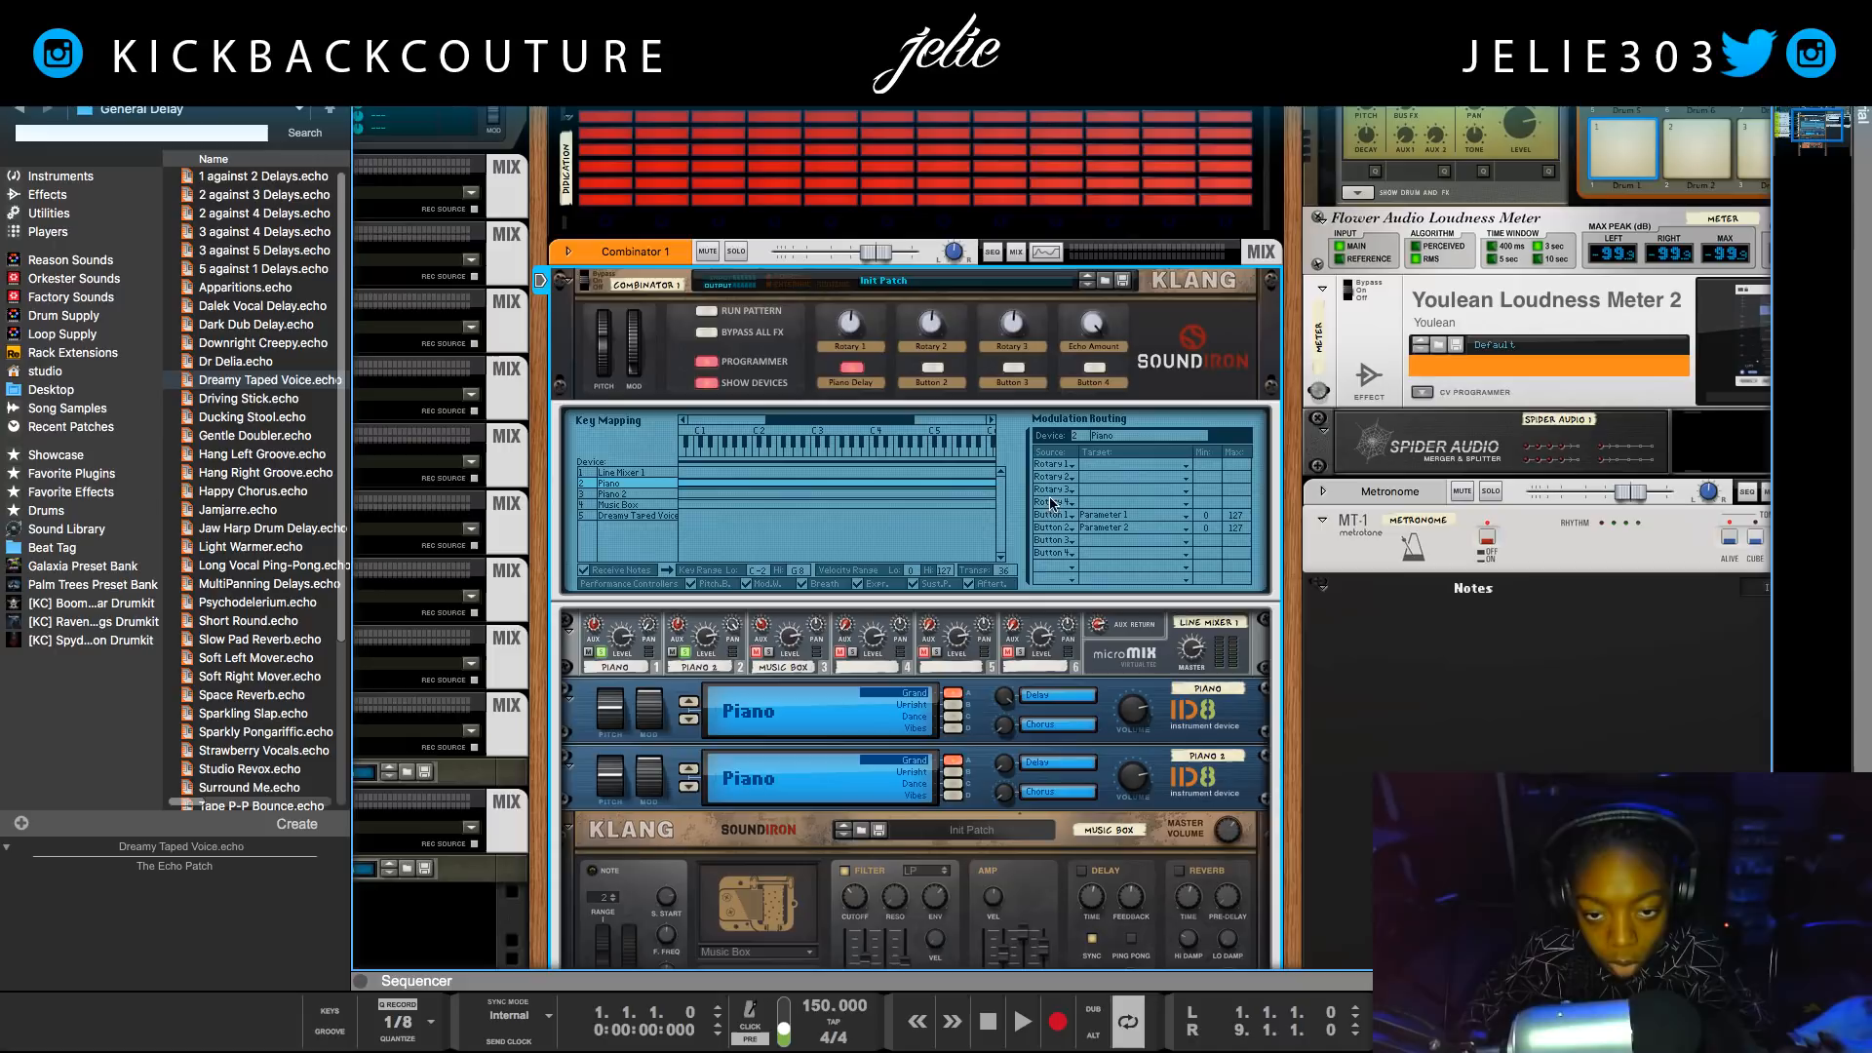
Assign Button 2 to Parameter 2 of Piano 2 in the modulation routing.
click(634, 504)
click(620, 494)
click(1137, 532)
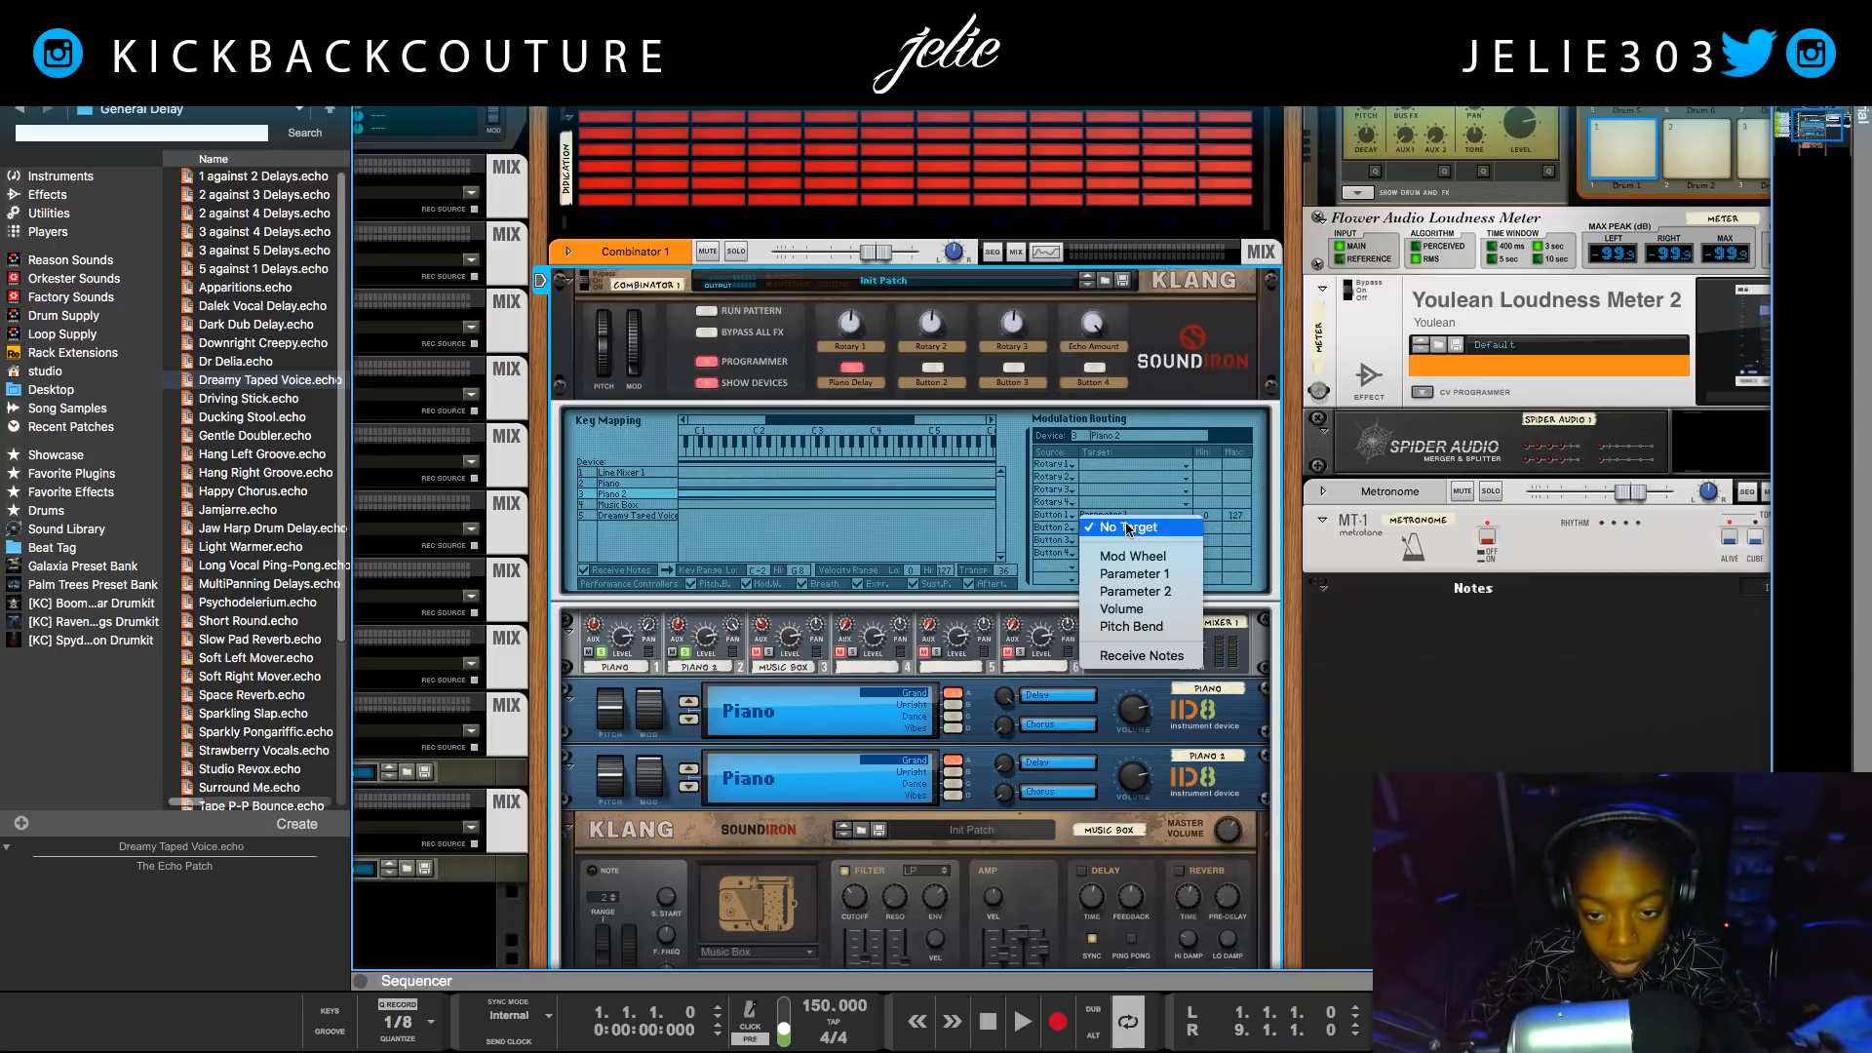
click(1110, 592)
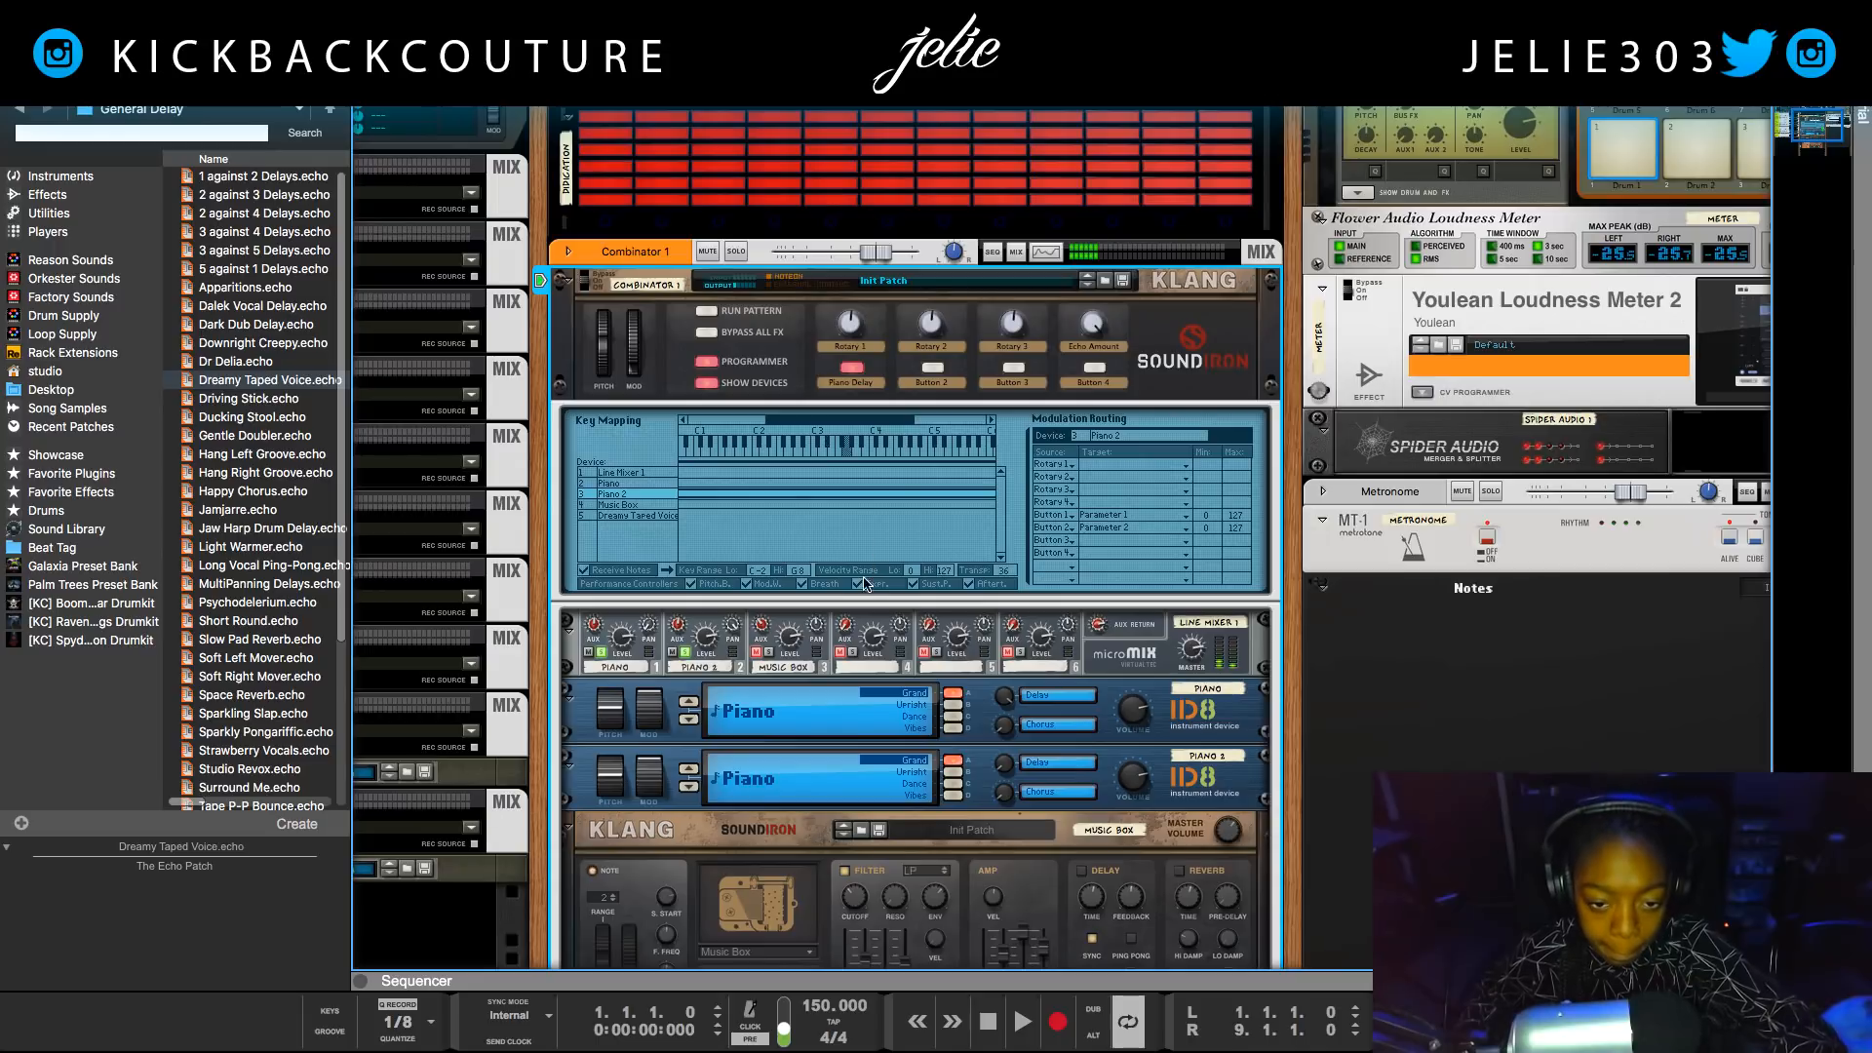
Toggle Button 2 on and off to compare the piano sound, leaving it switched on.
click(932, 367)
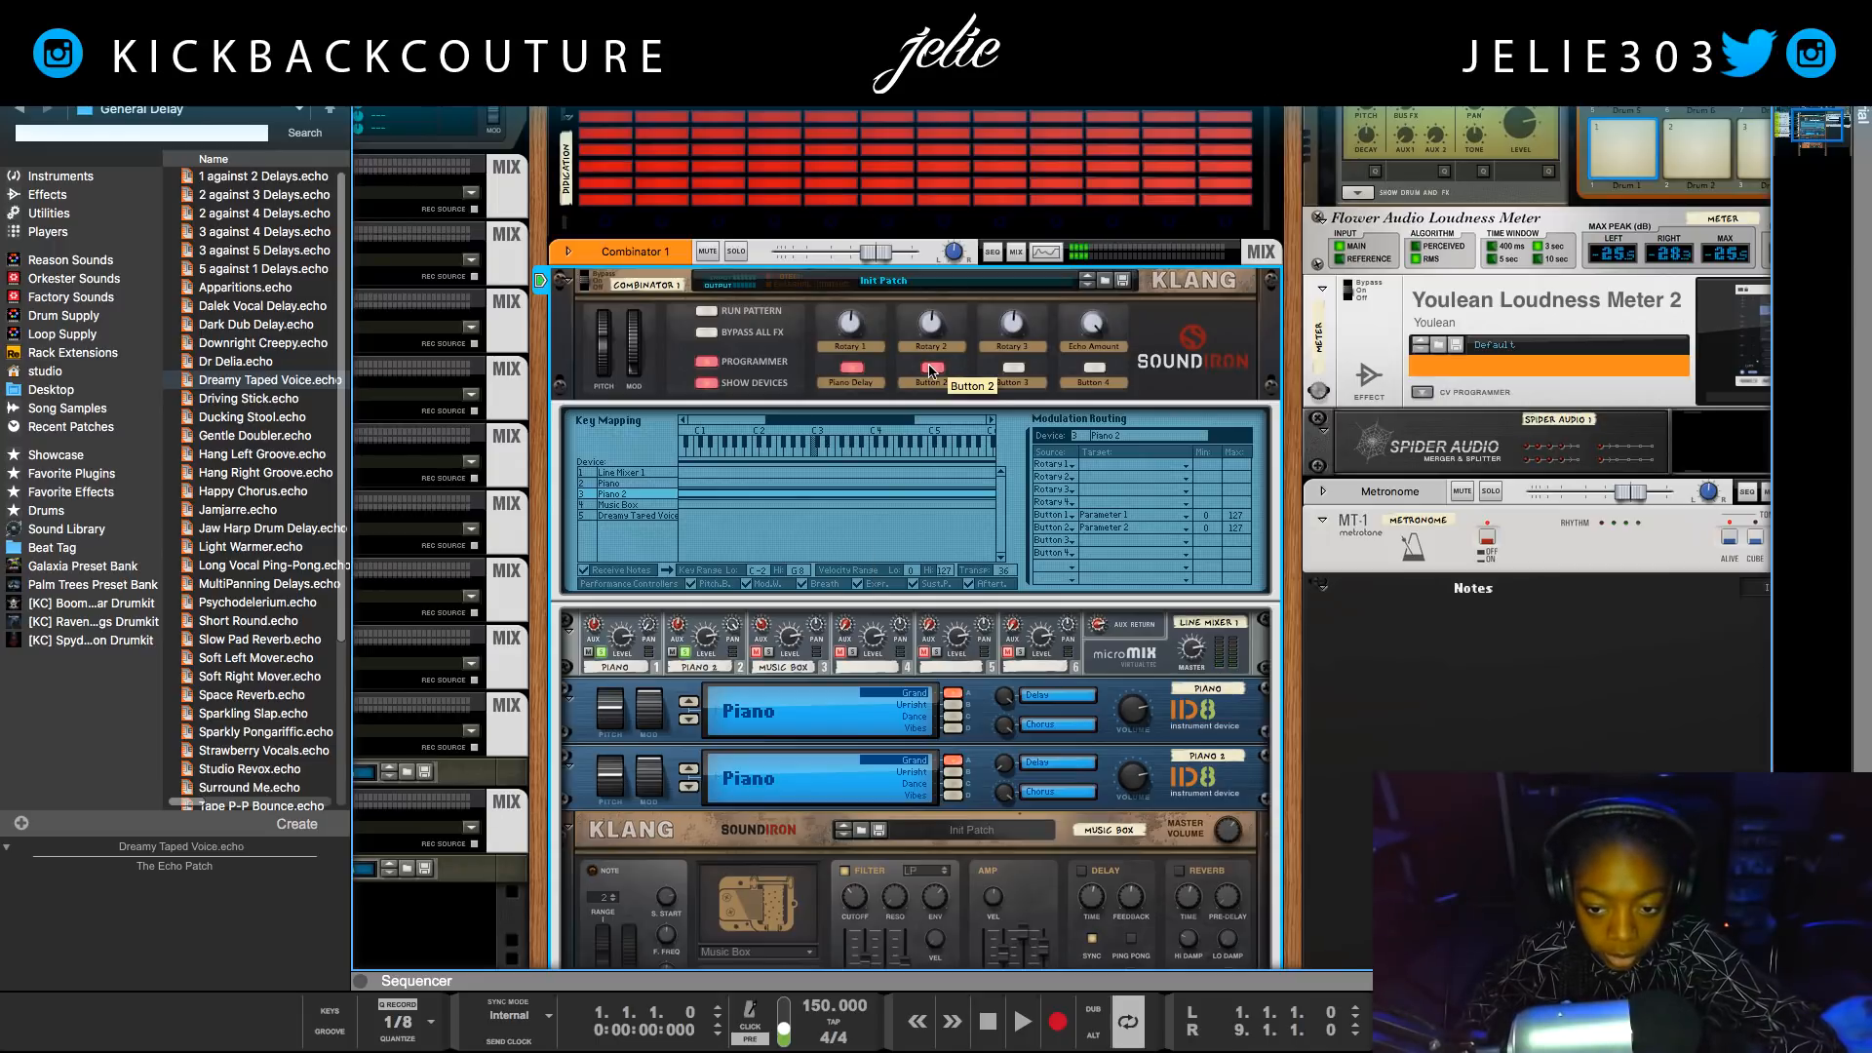
click(932, 368)
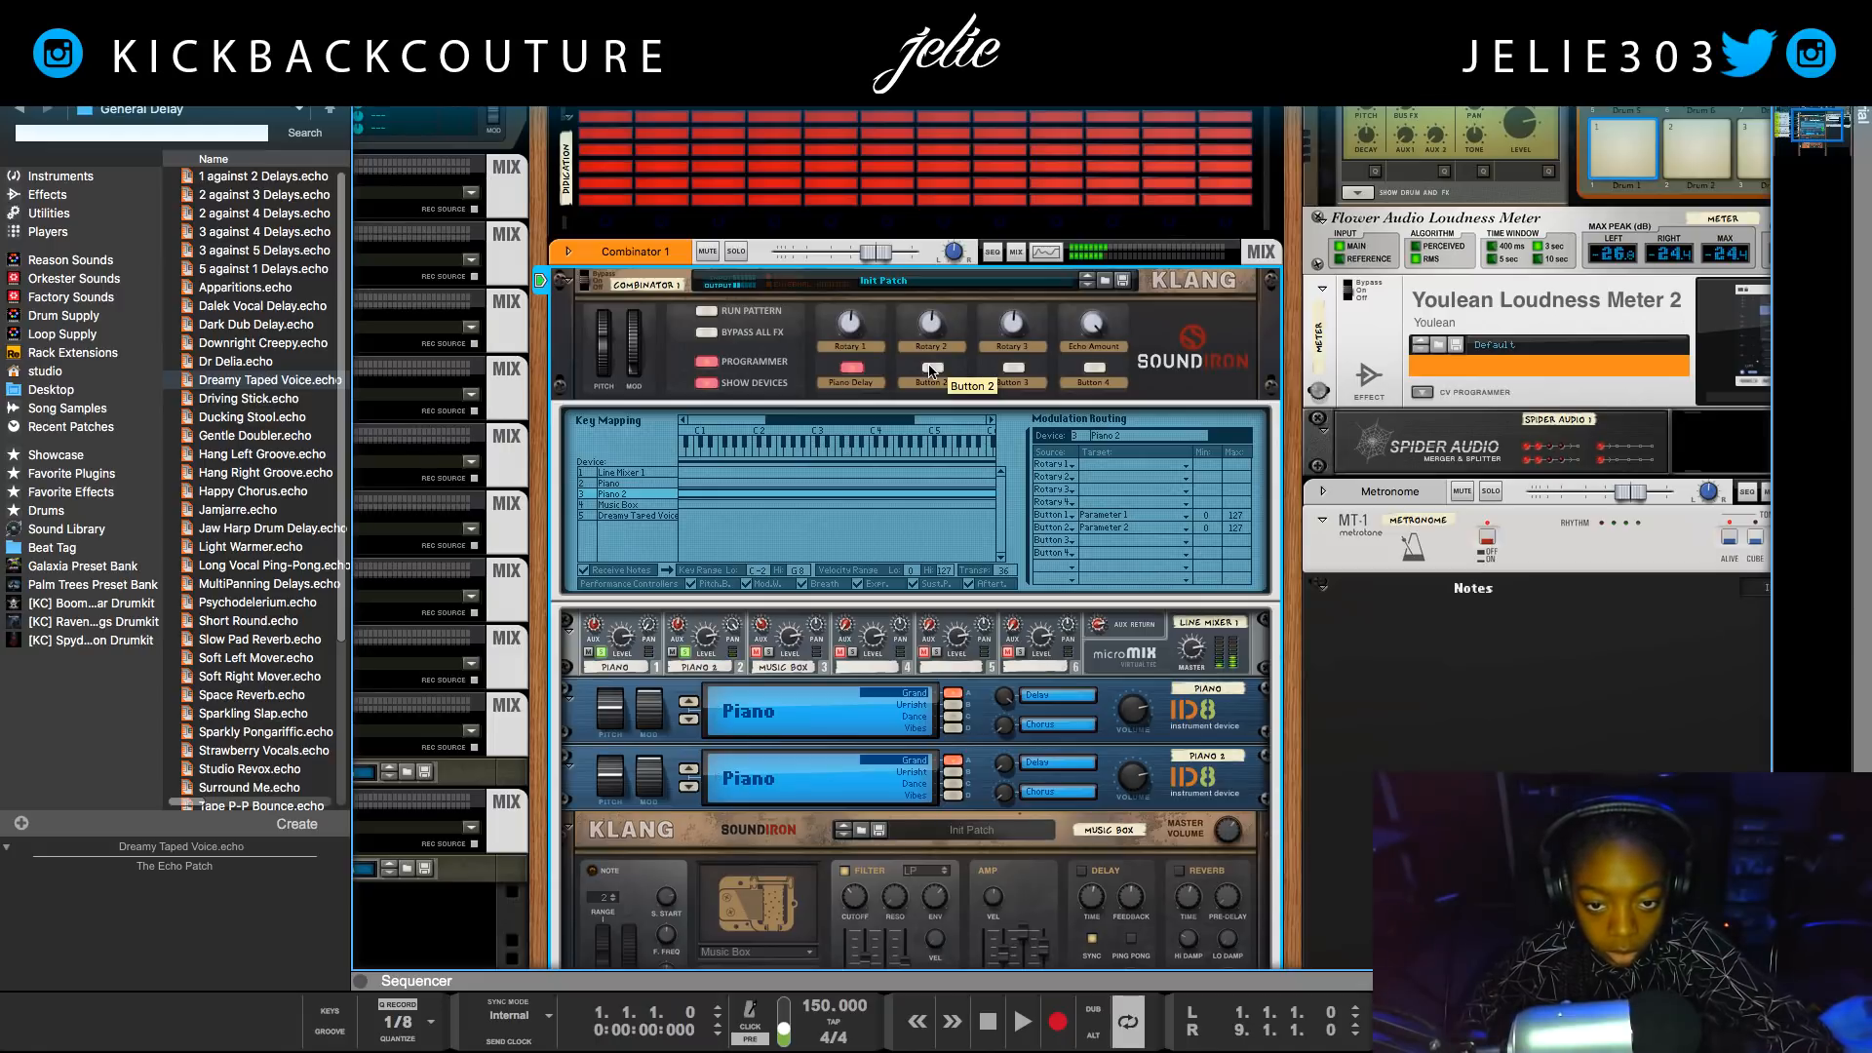
click(932, 367)
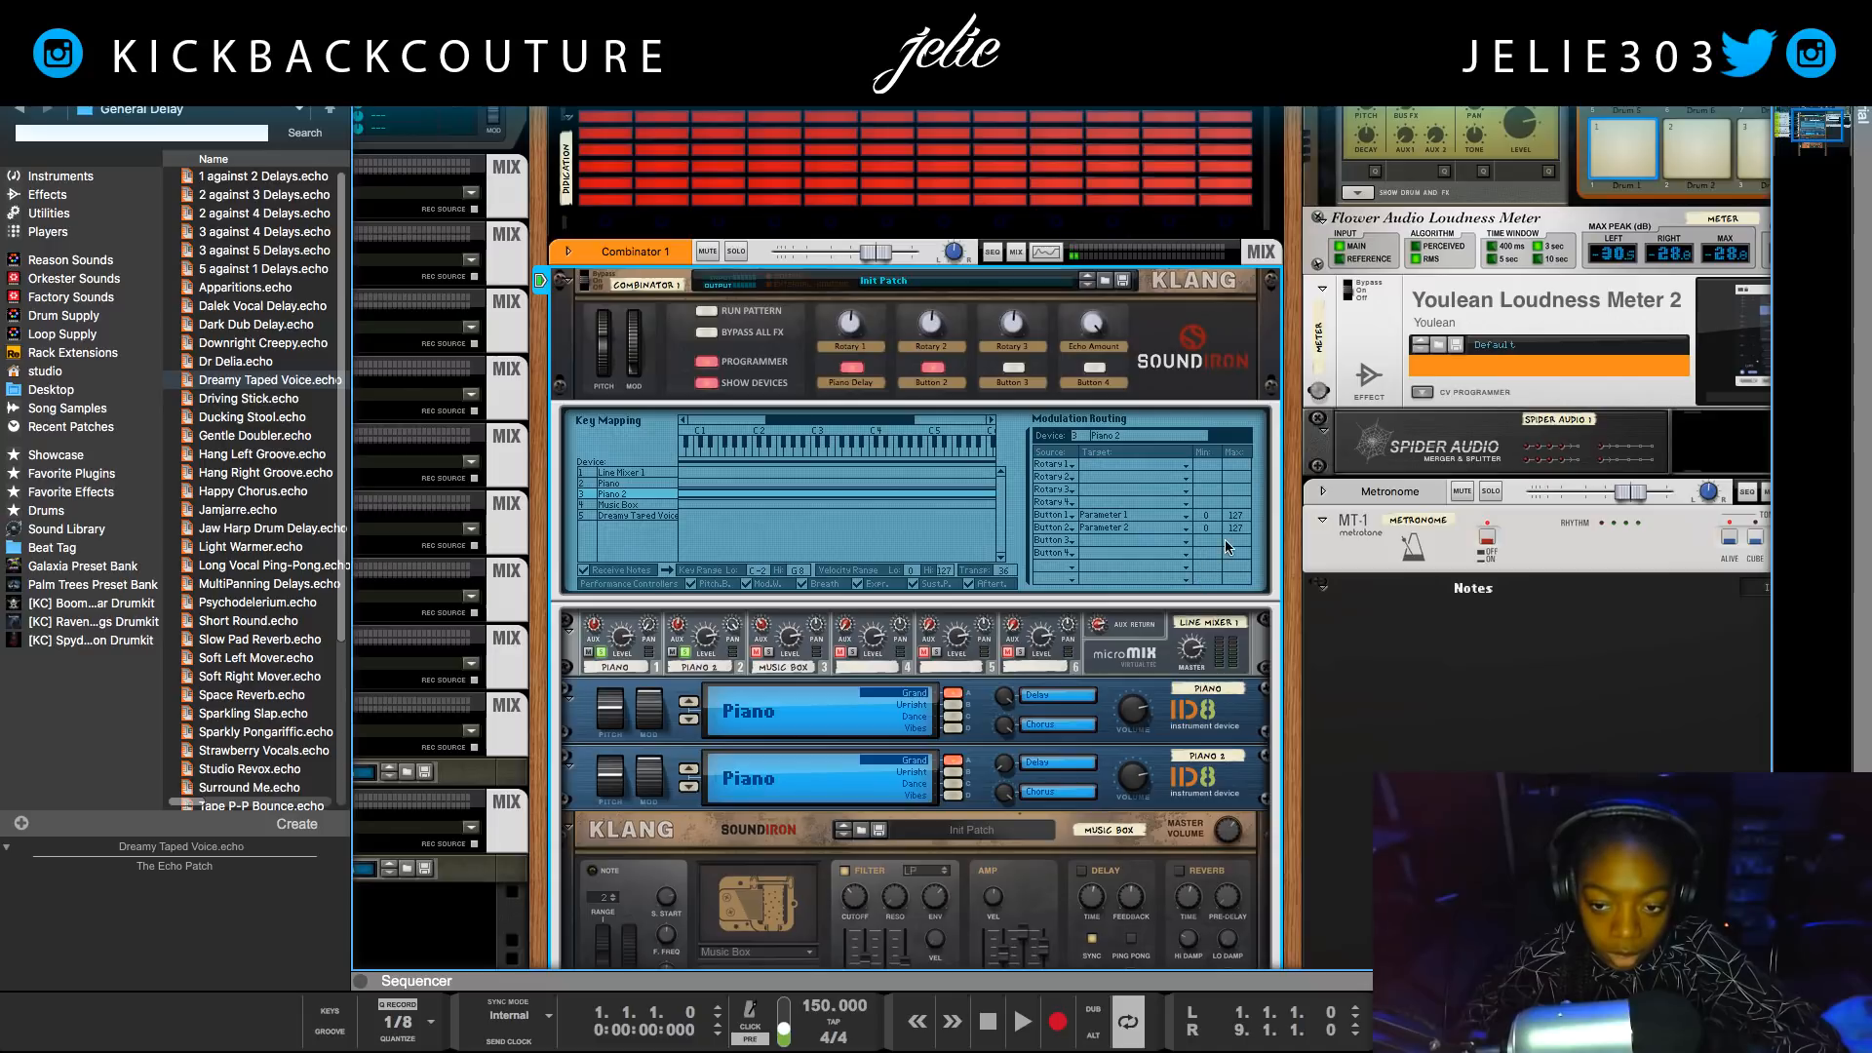
Lower Button 2's maximum for Parameter 2 on Piano 2, and set it to 97 on the first Piano.
drag(1235, 528, 1243, 609)
click(619, 484)
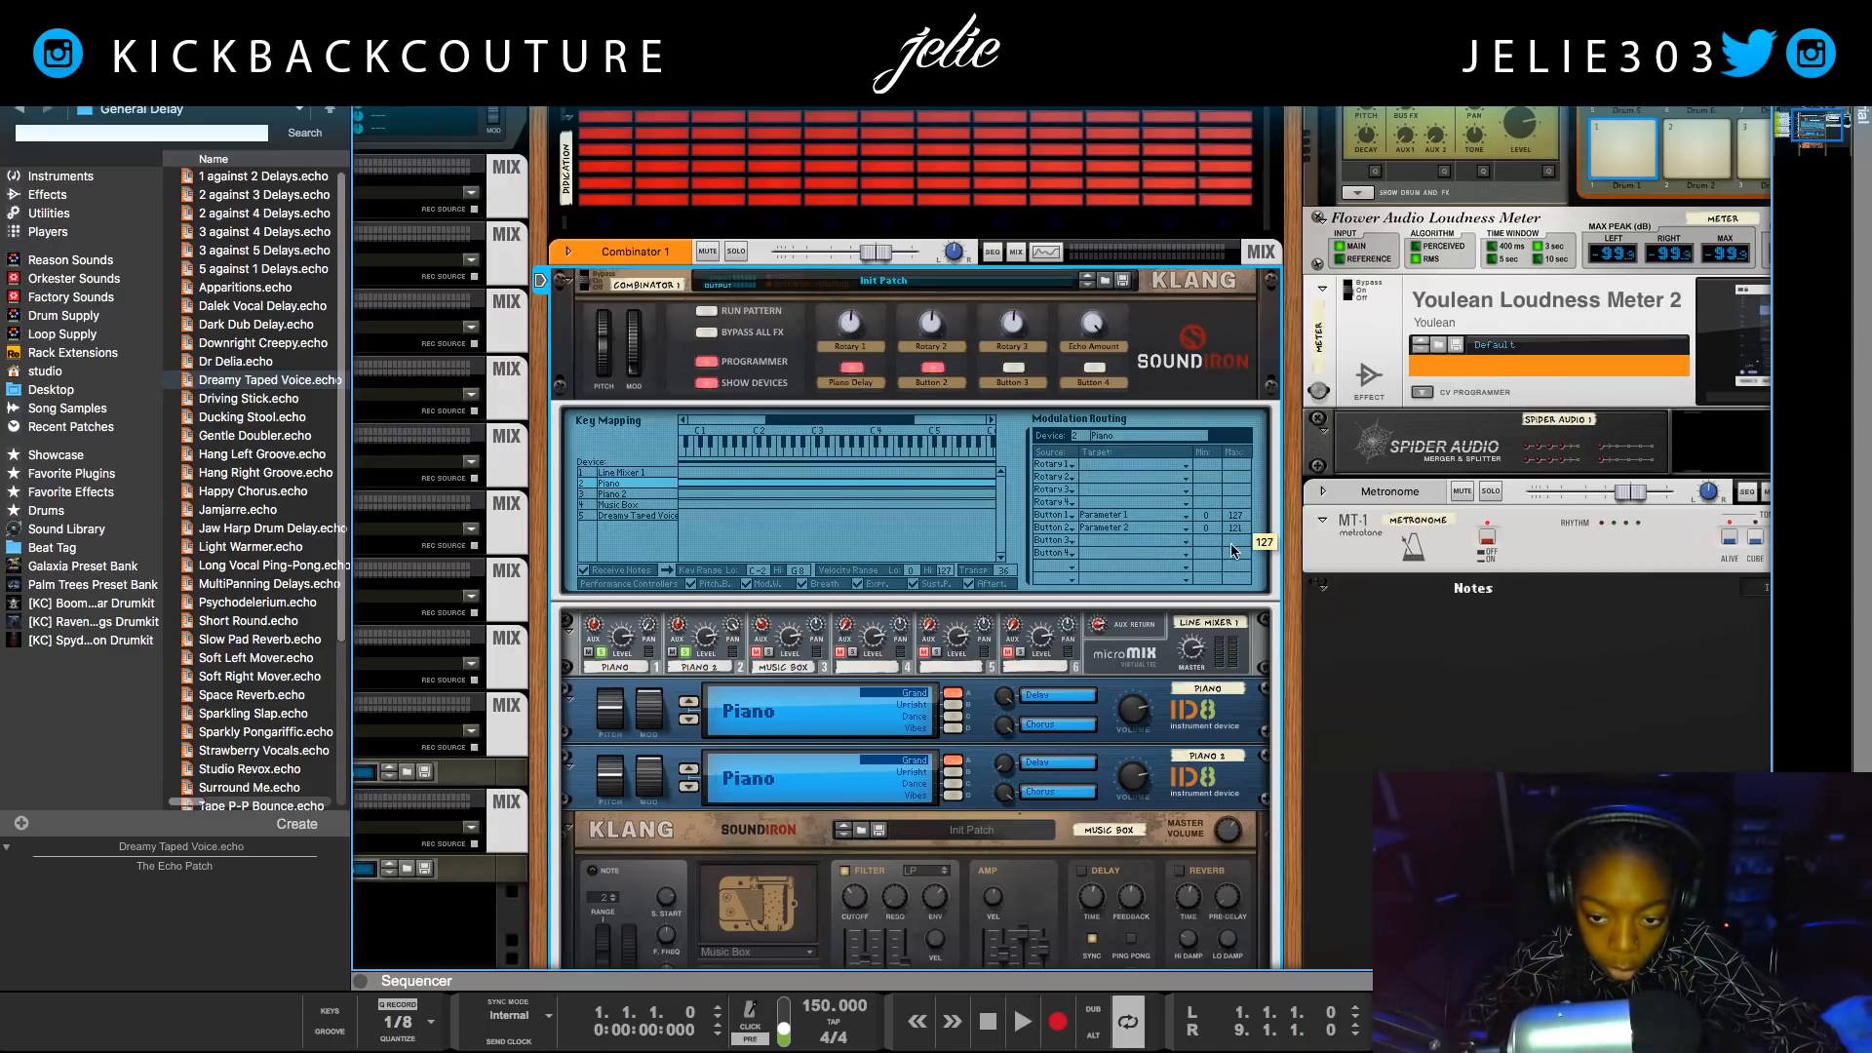
drag(1224, 563, 1216, 597)
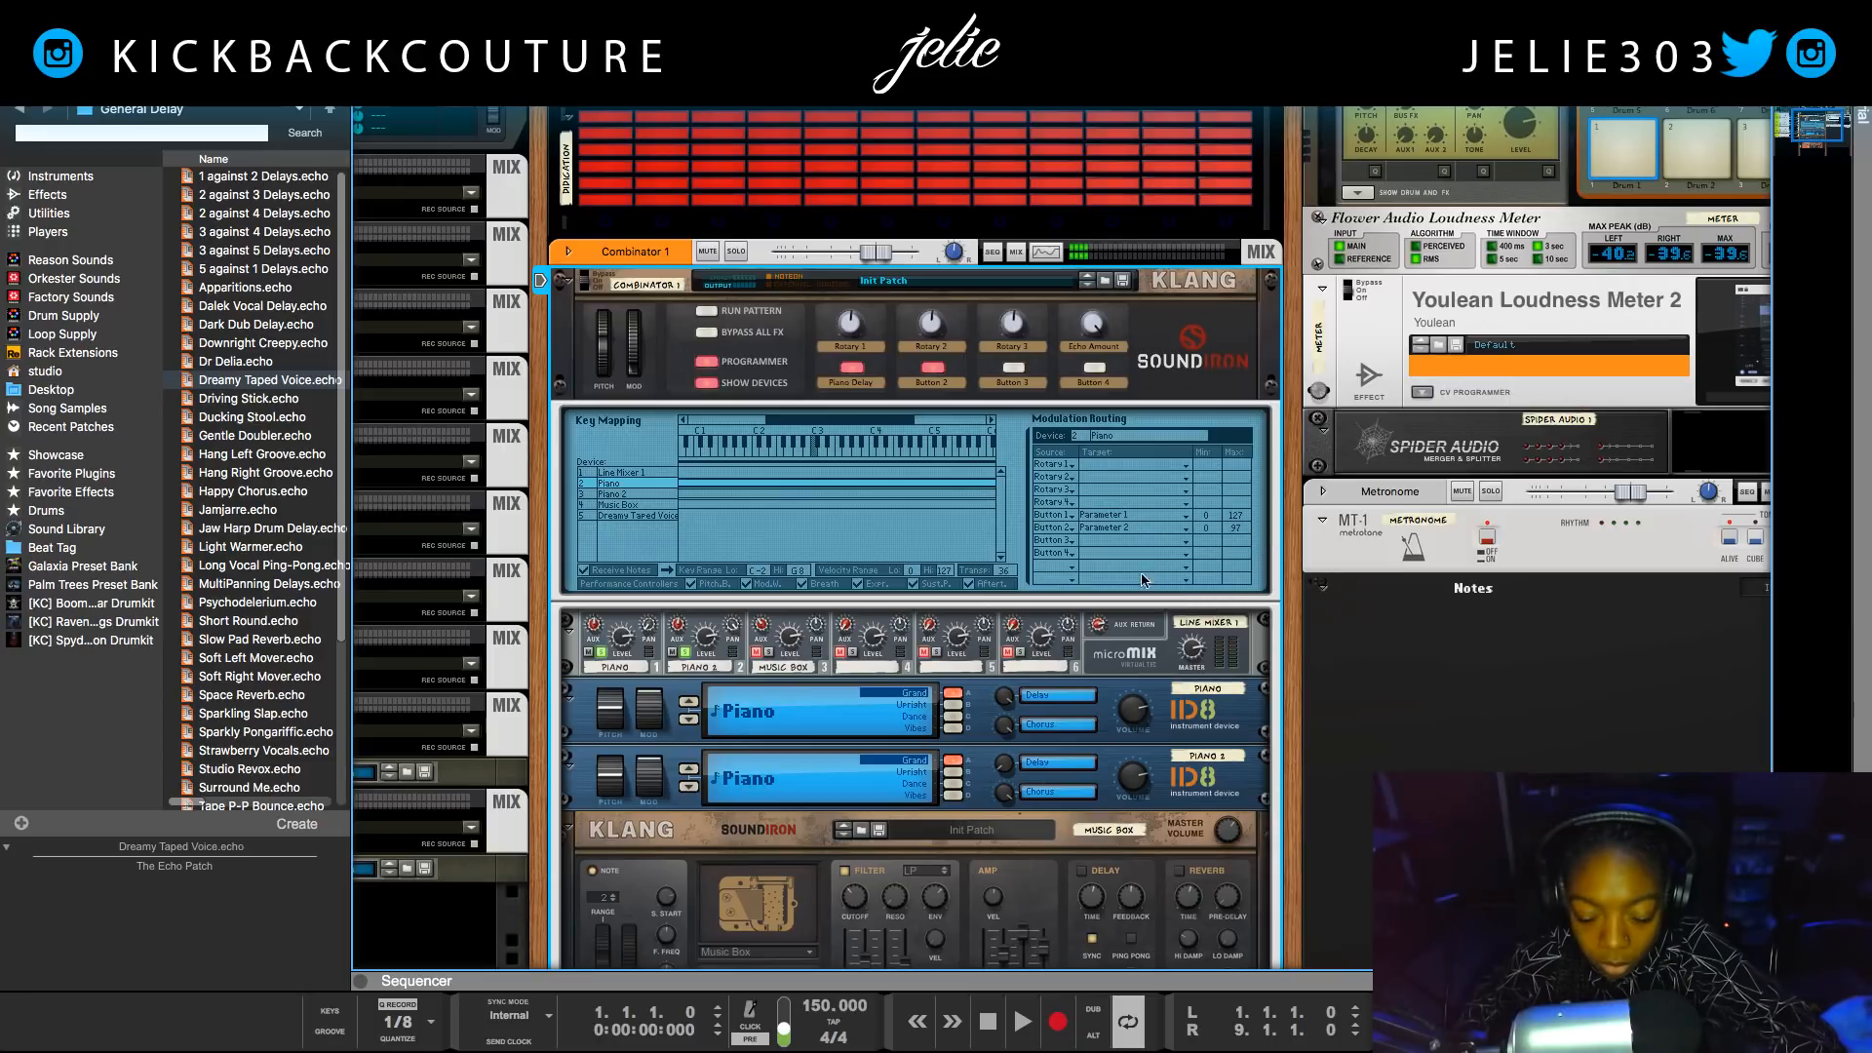
Label Combinator 1's Button 2 as Chorus and unsolo the two Piano channels on the line mixer.
double_click(939, 384)
text(Chorus)
key(Return)
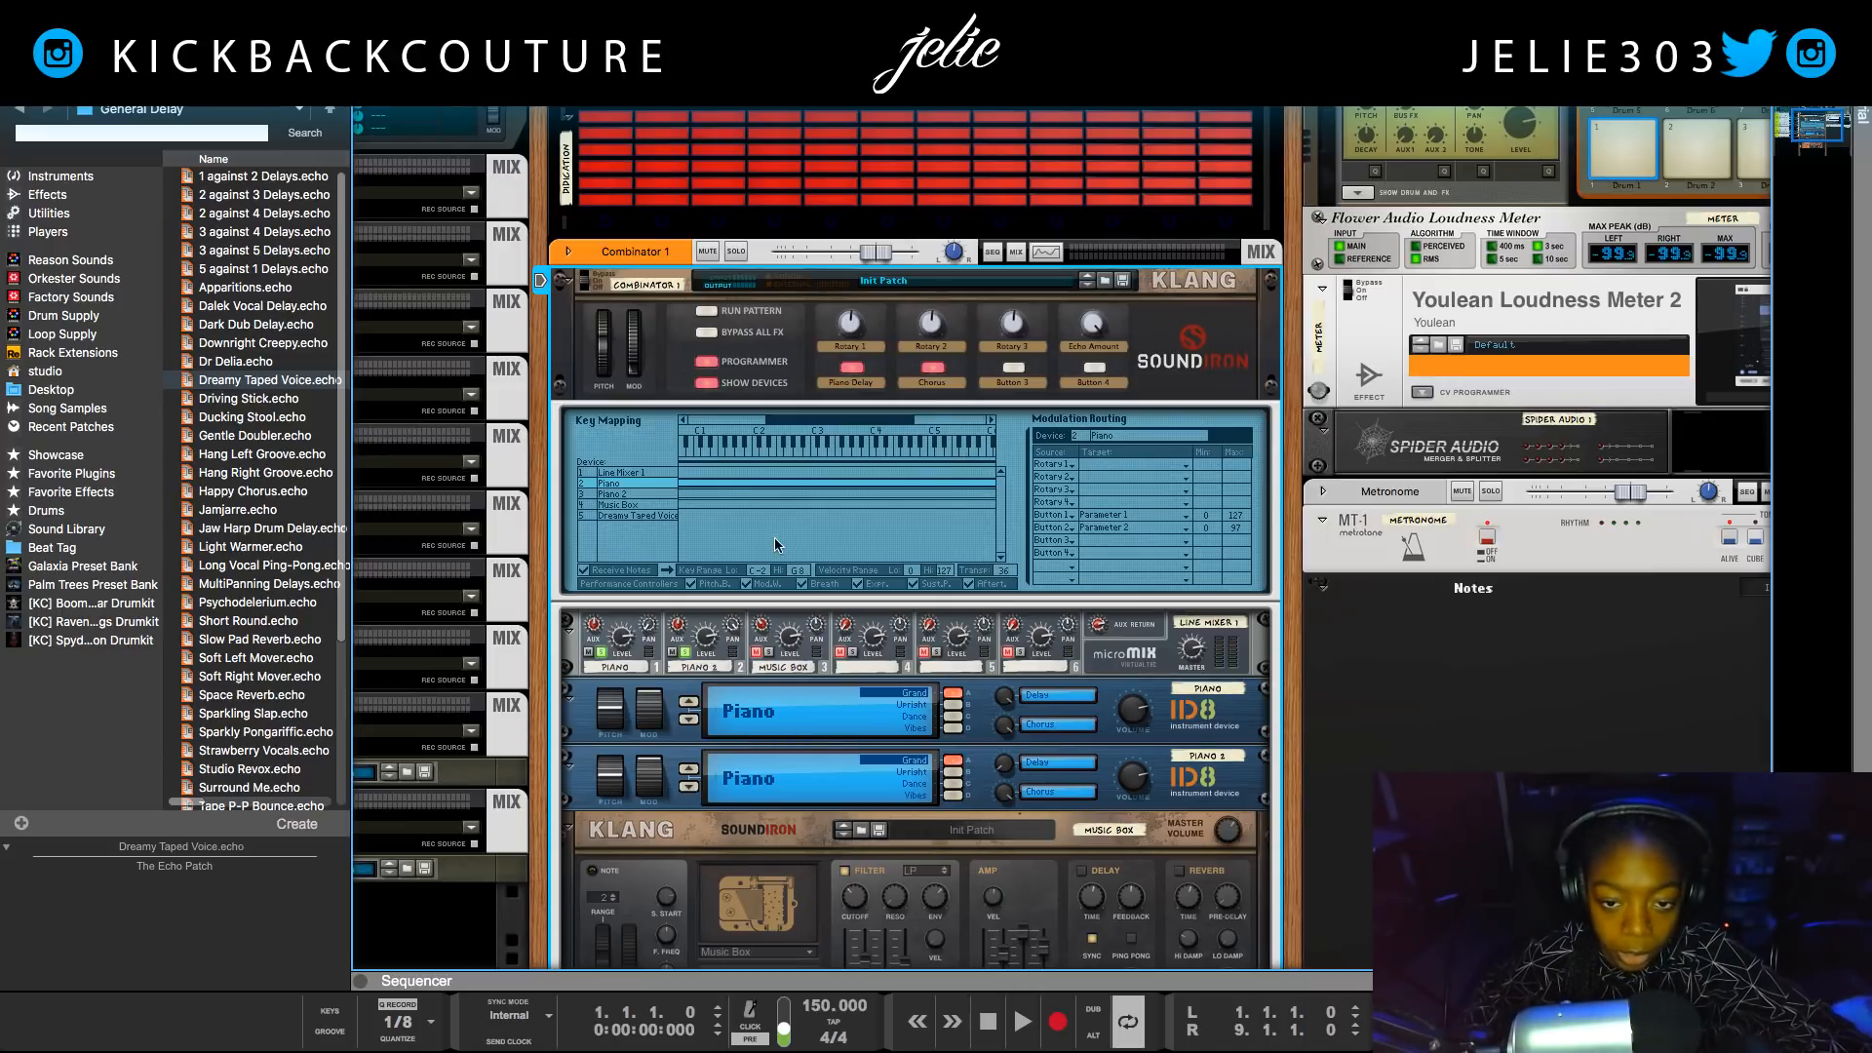
click(685, 653)
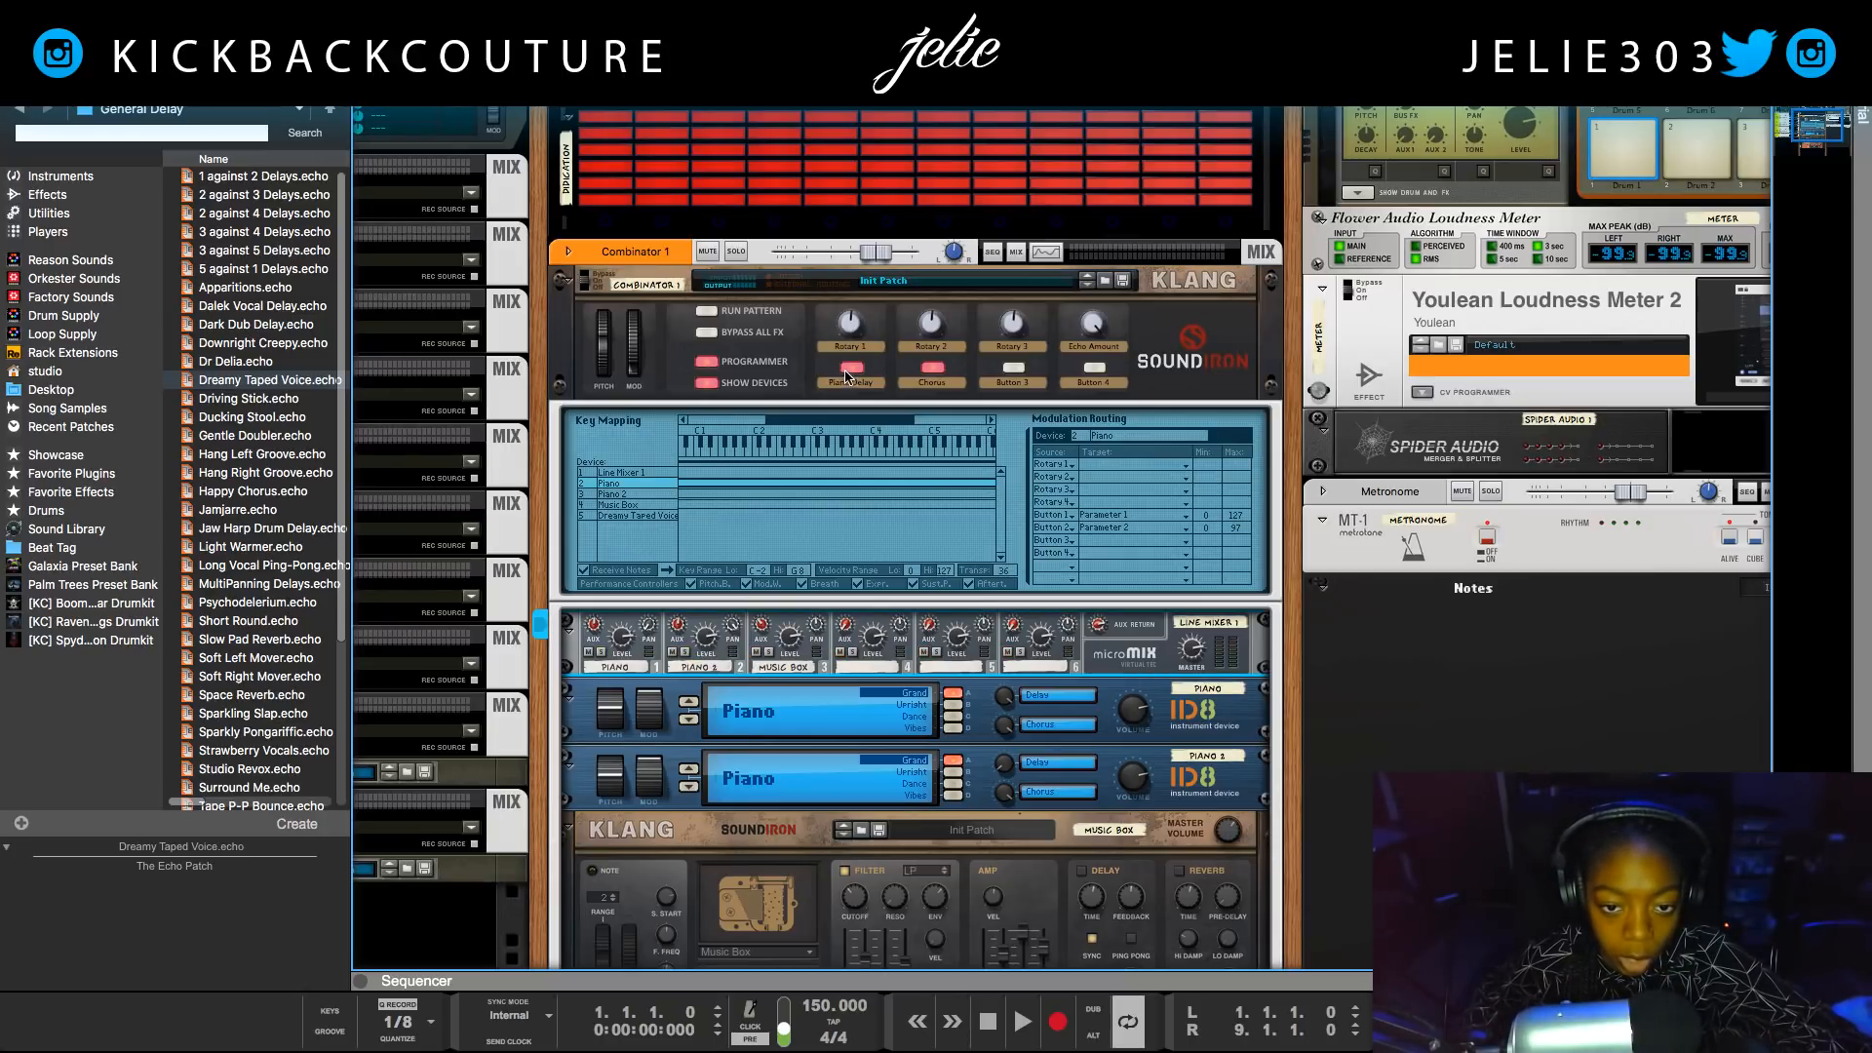
Assign Rotary 1 to Volume on both Piano and Piano 2 in Combinator 1's modulation routing.
click(851, 351)
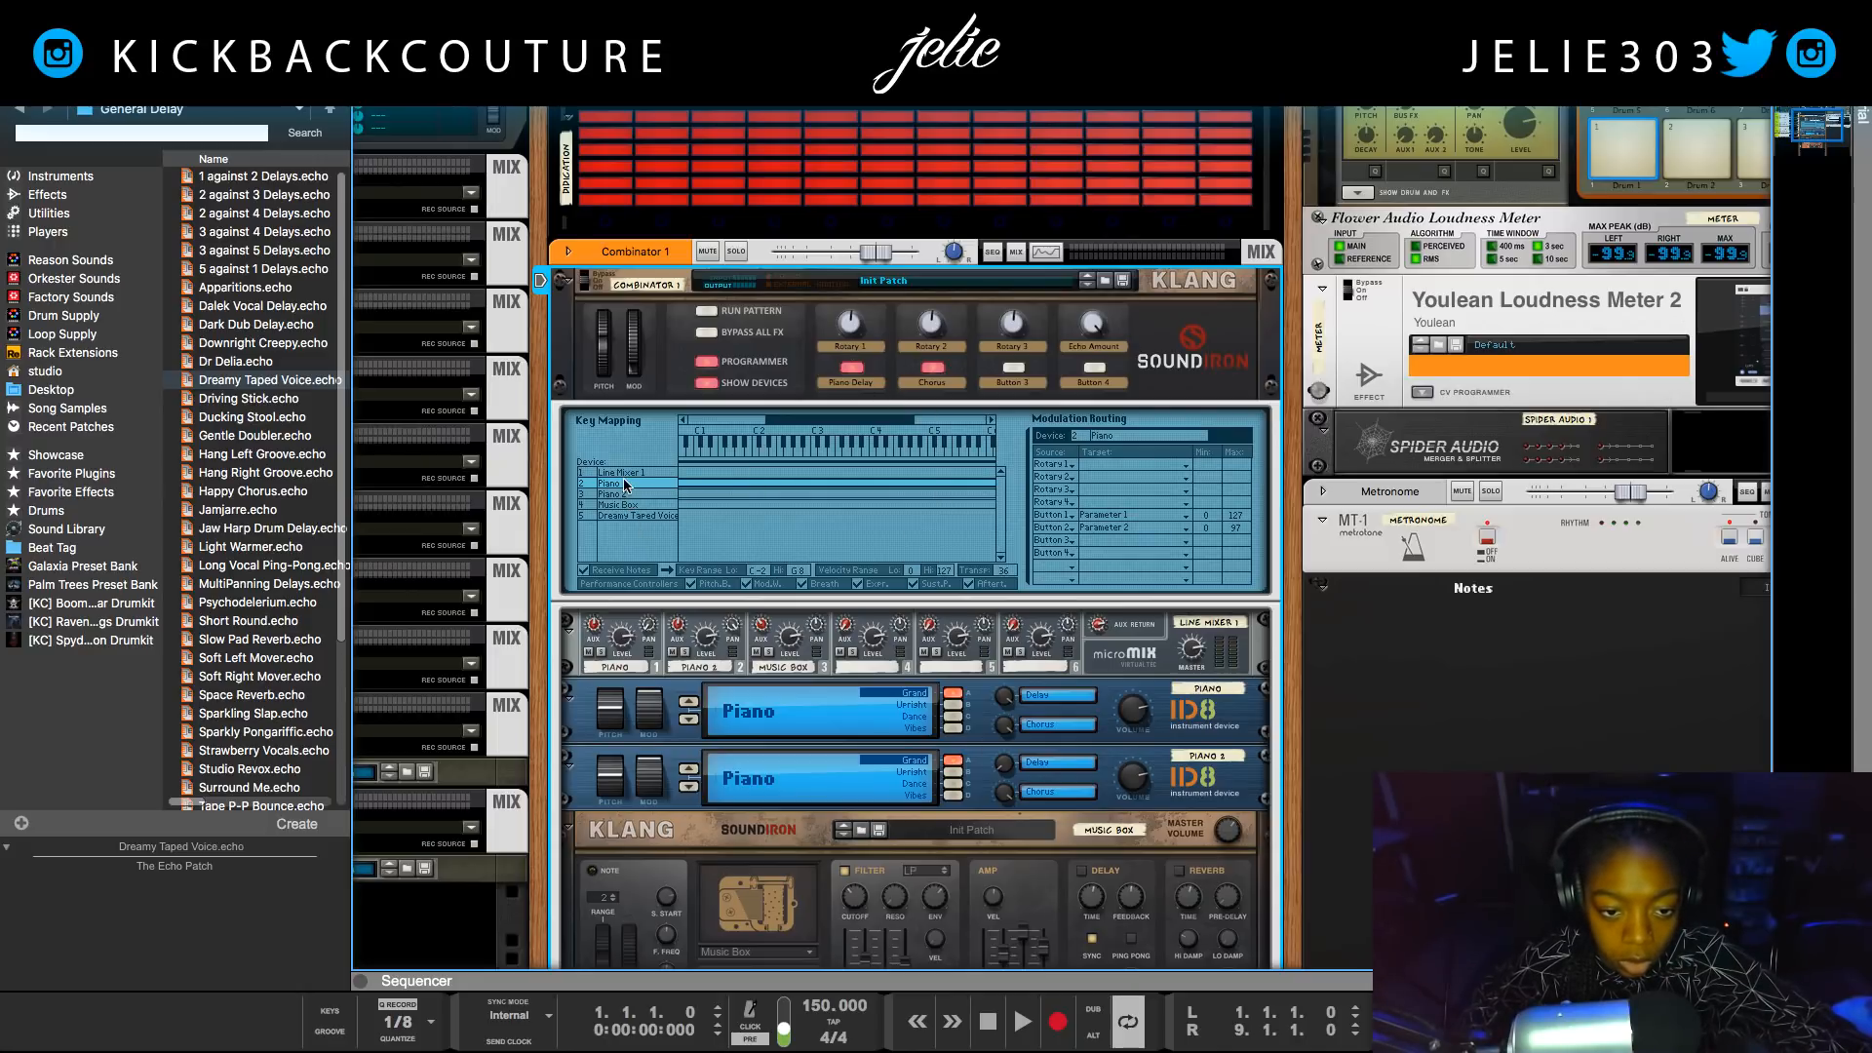
click(1074, 493)
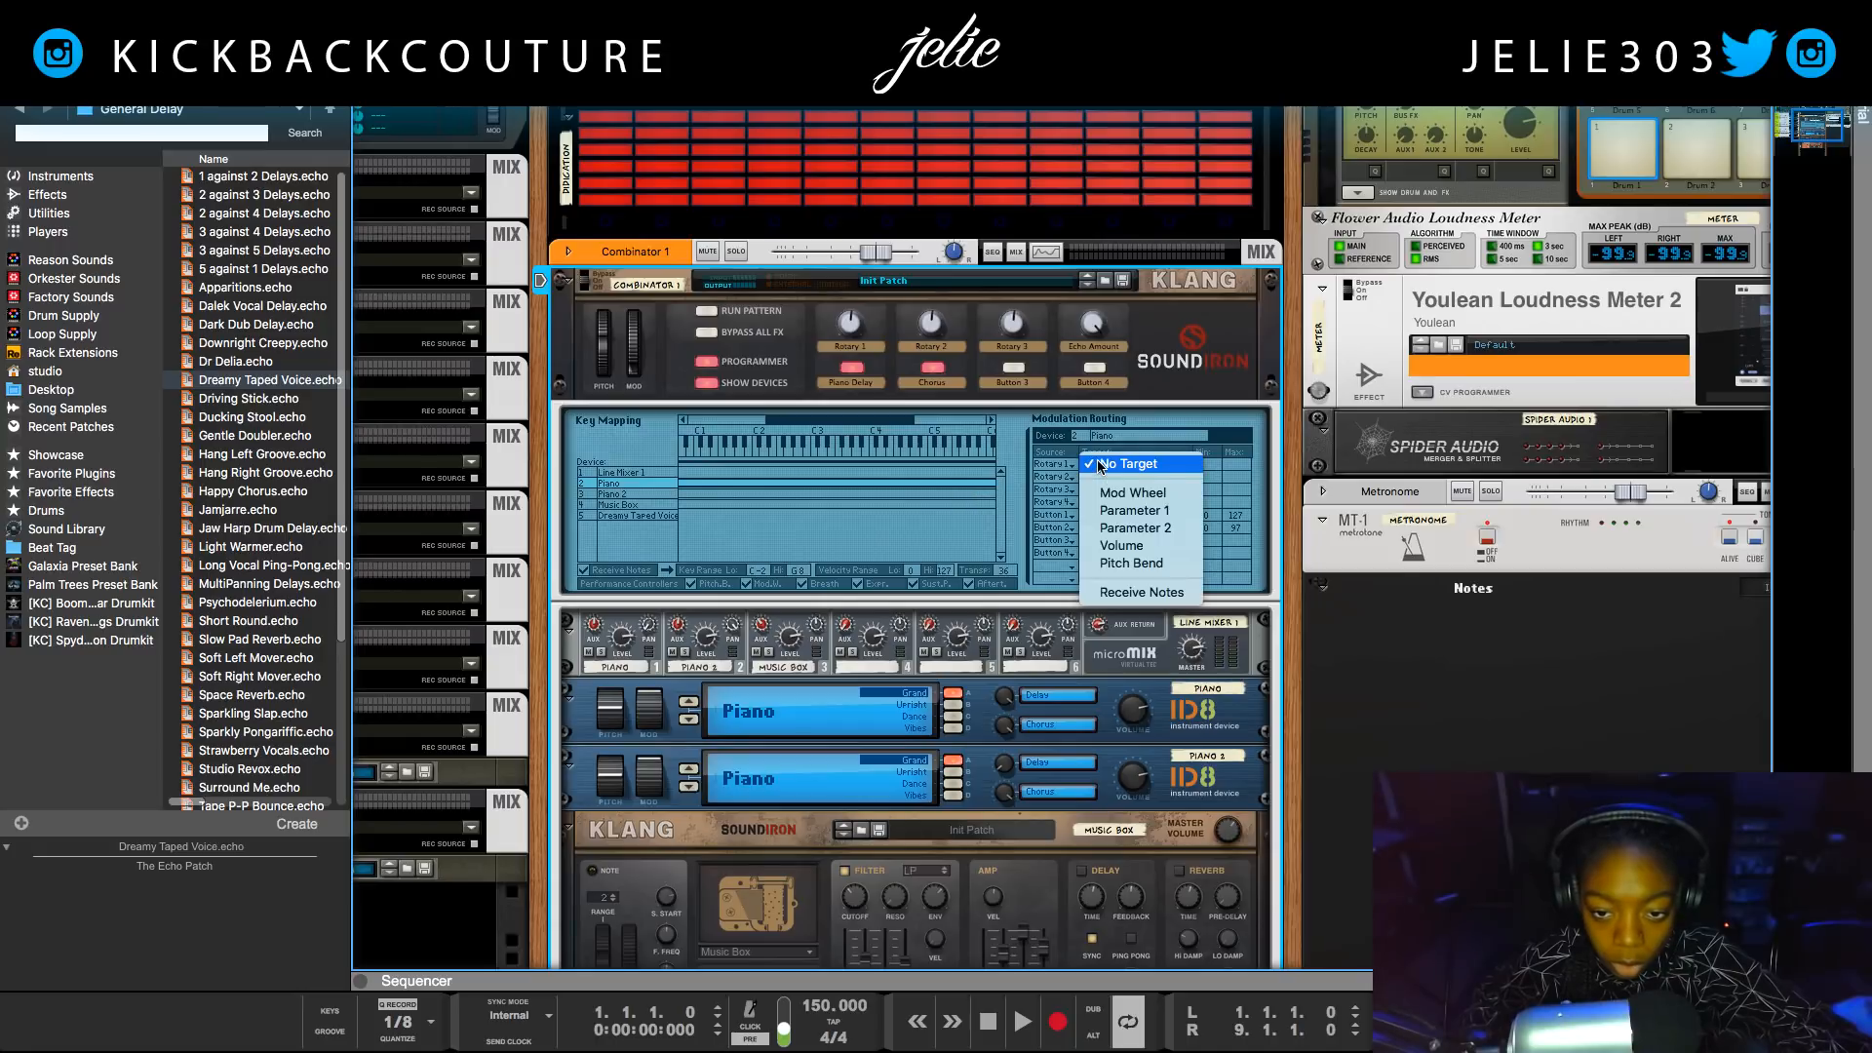
click(1155, 550)
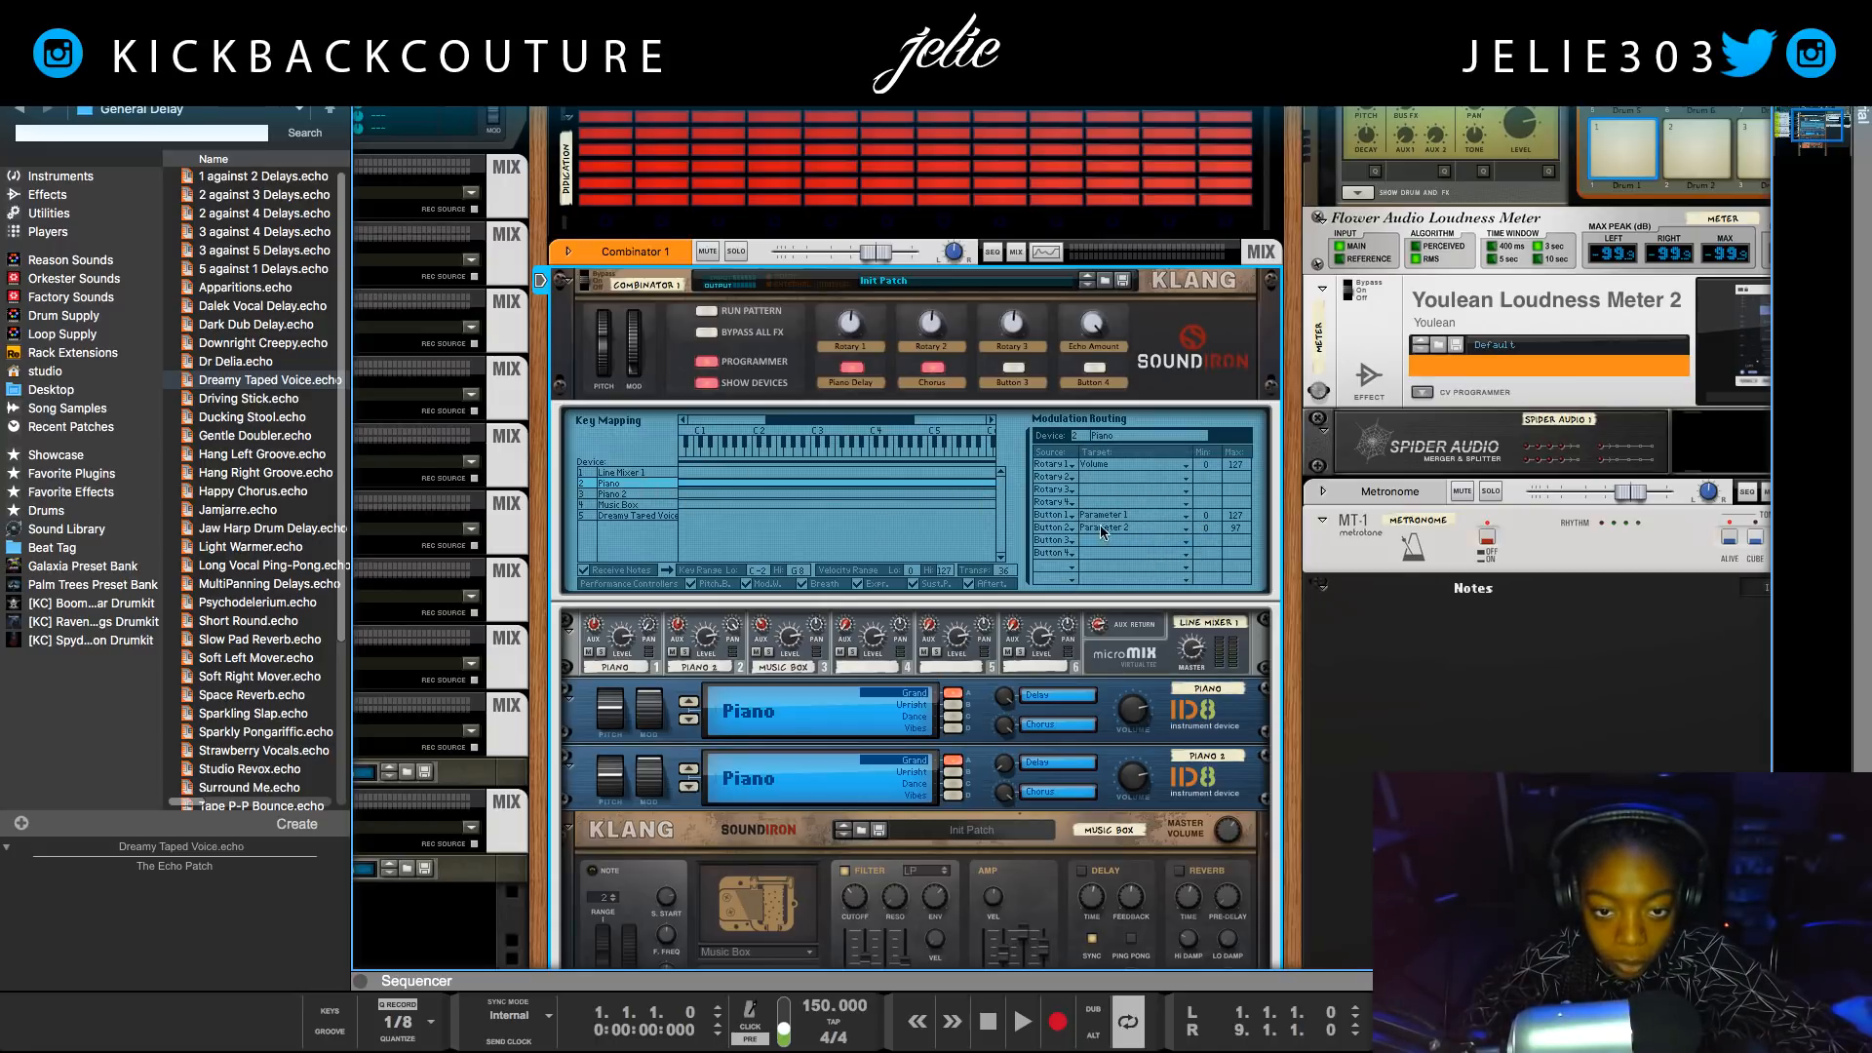
click(618, 496)
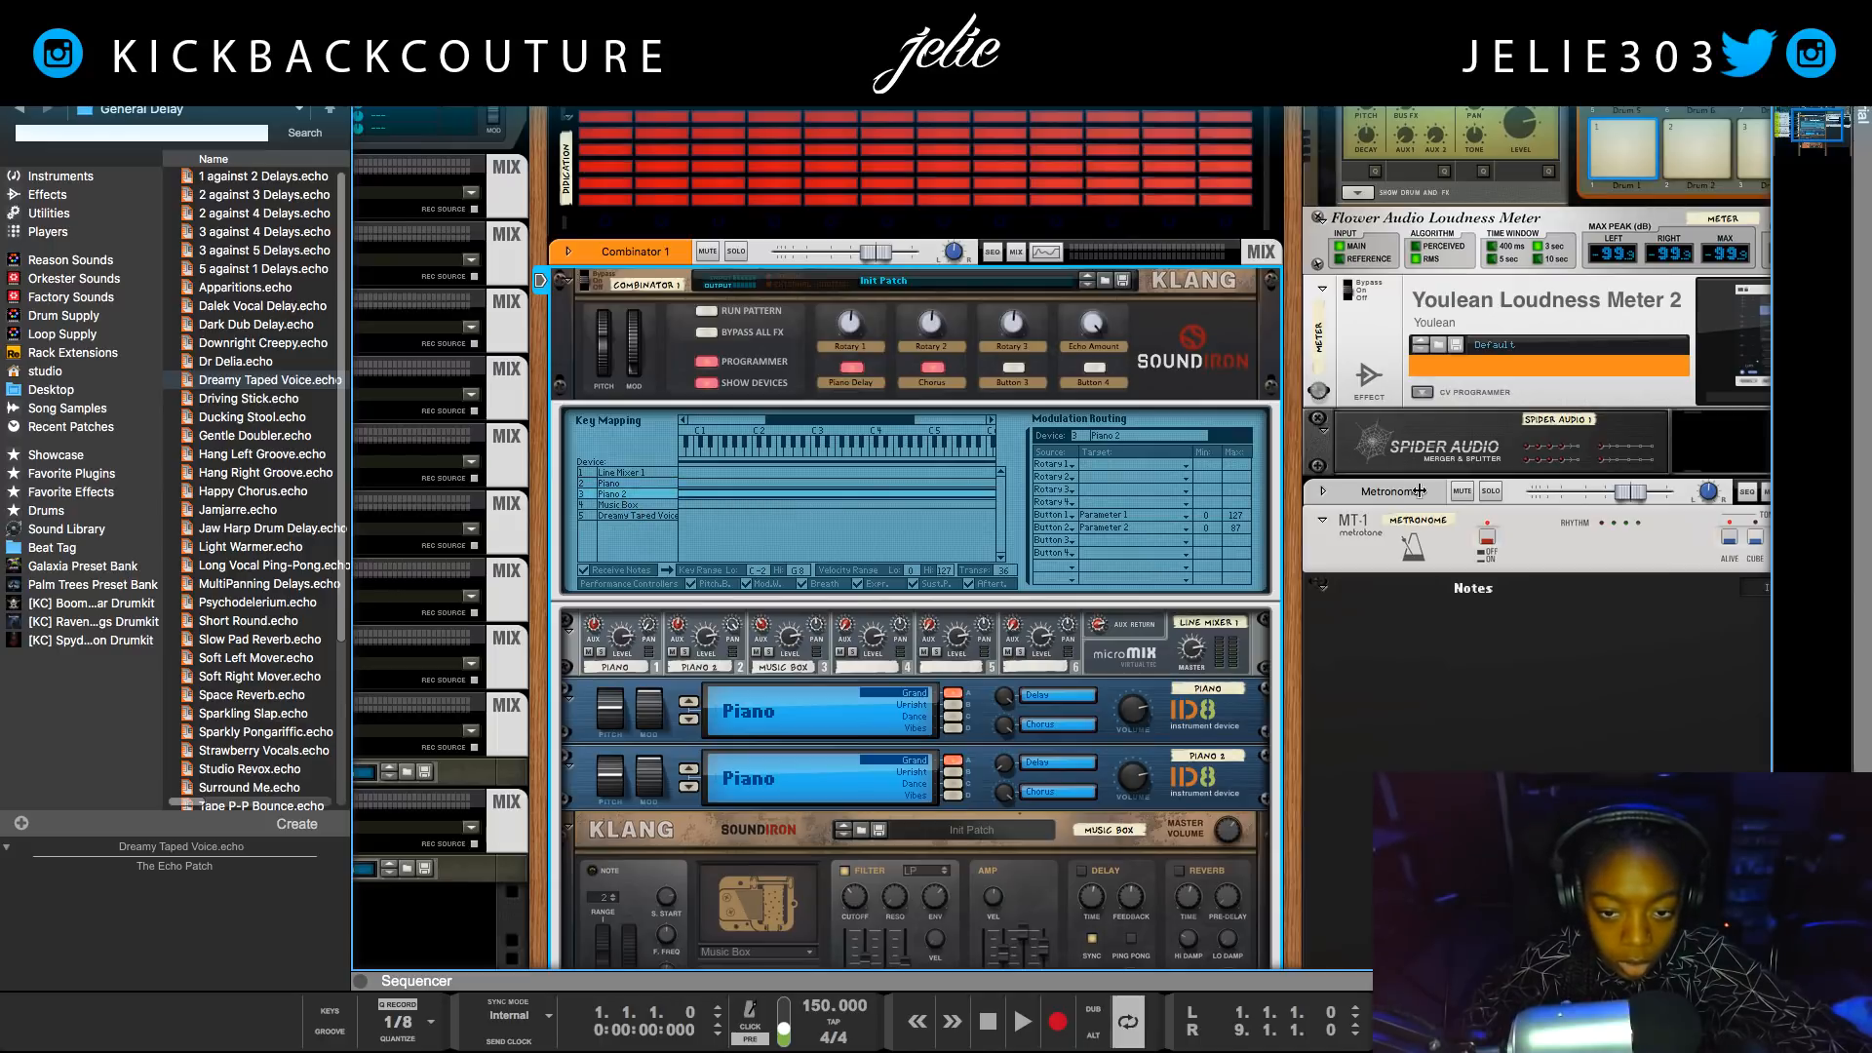
click(1137, 455)
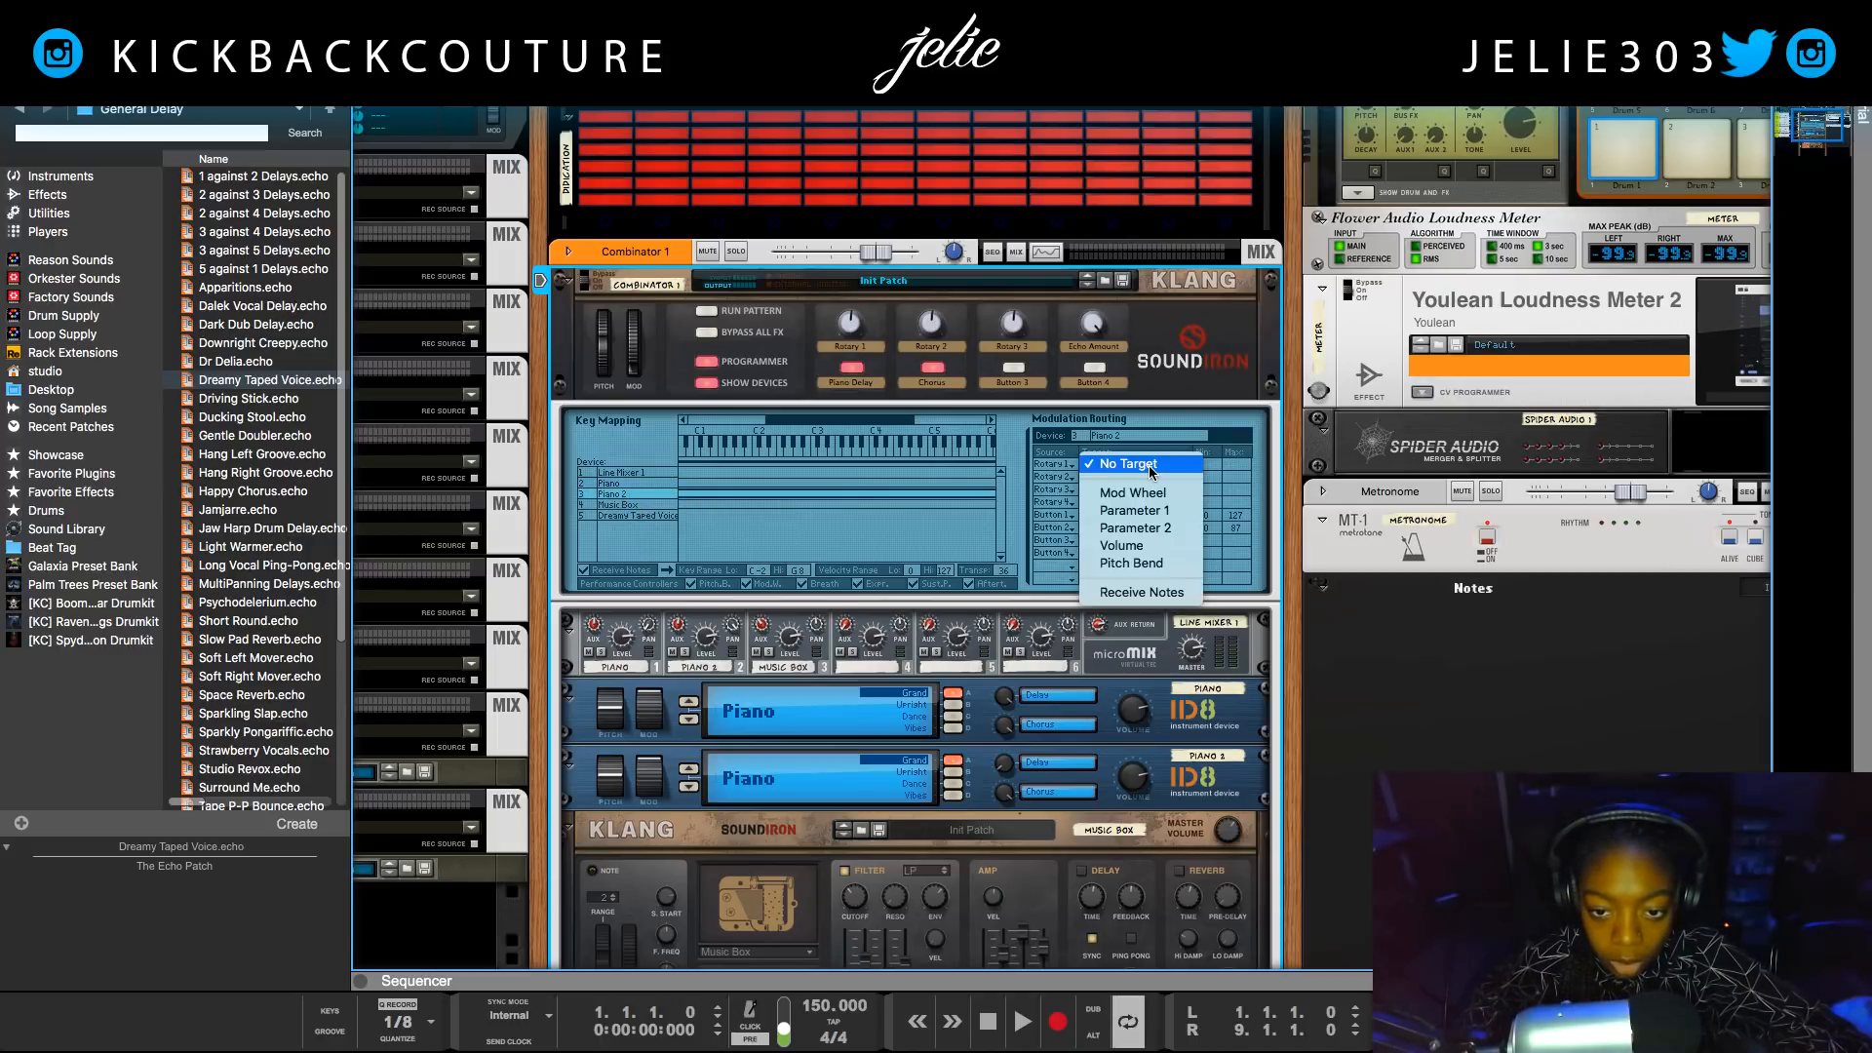
click(1158, 530)
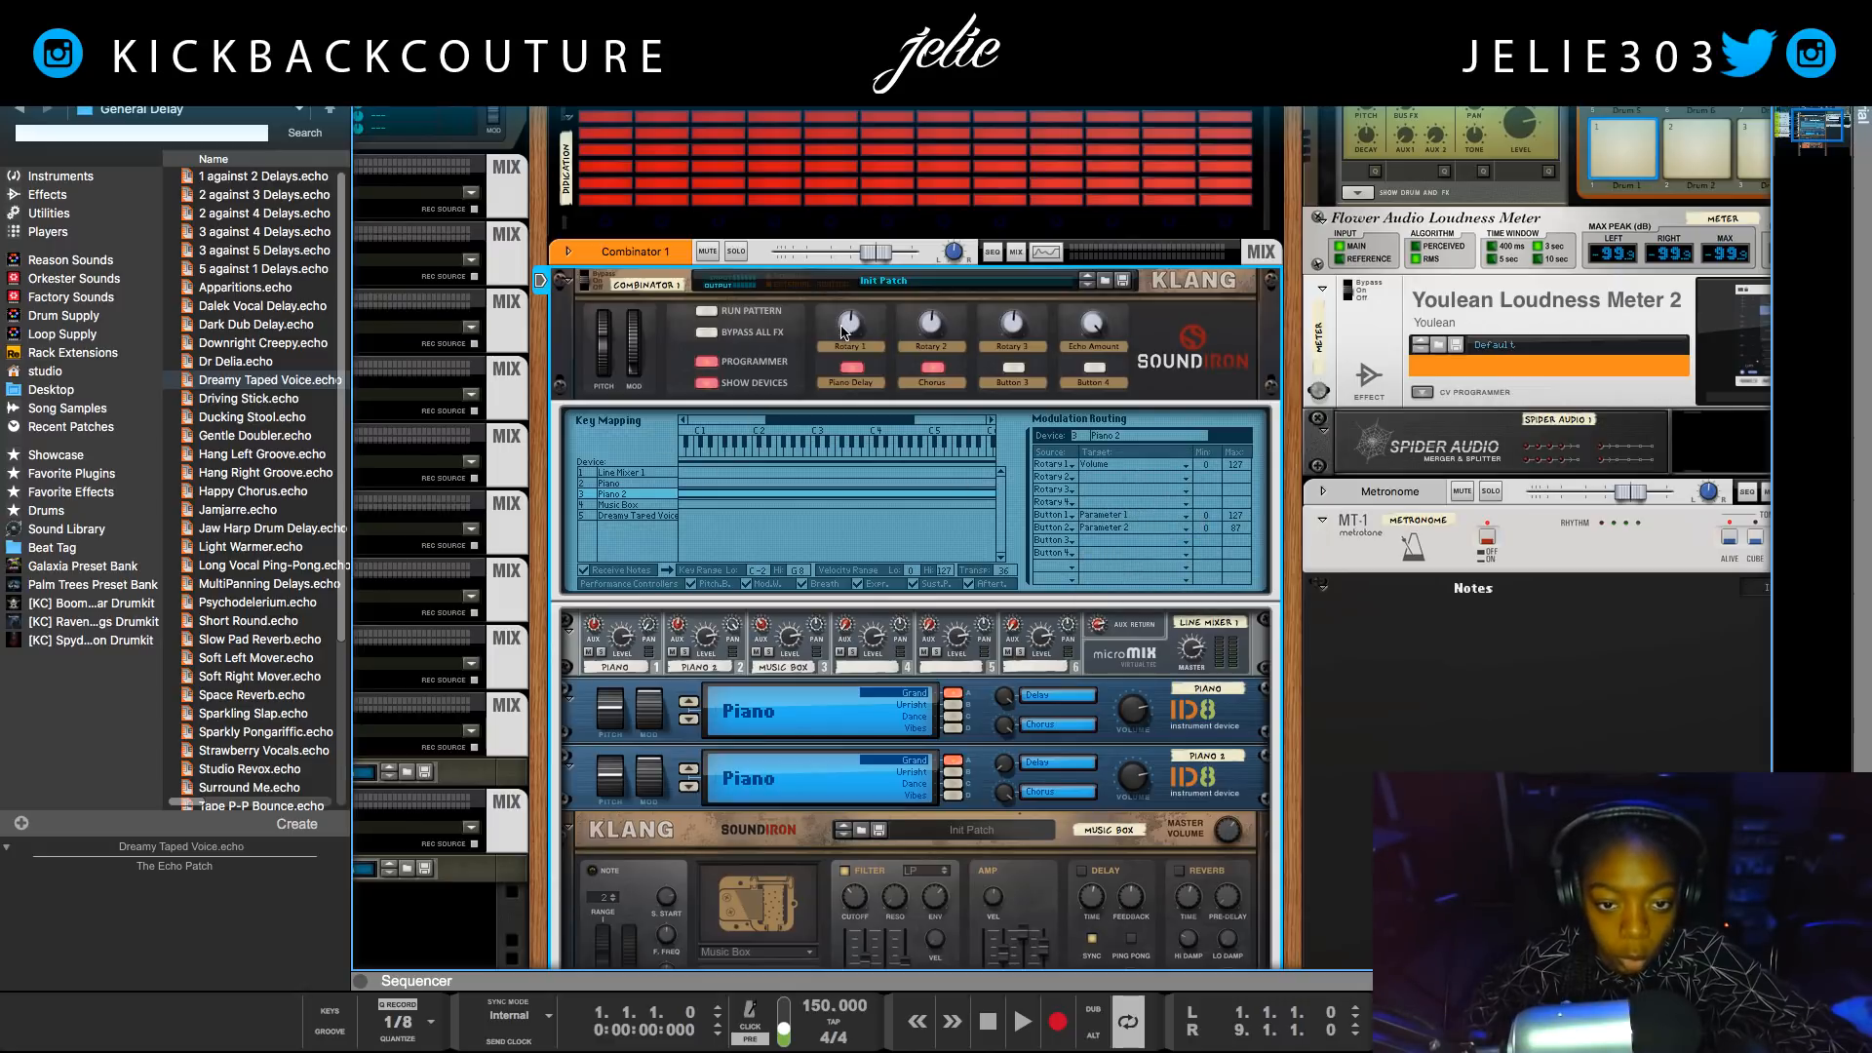
Turn Combinator 1's Rotary 1 up to 127 and label it Piano Vol.
mouse_move(841, 319)
drag(841, 319, 819, 239)
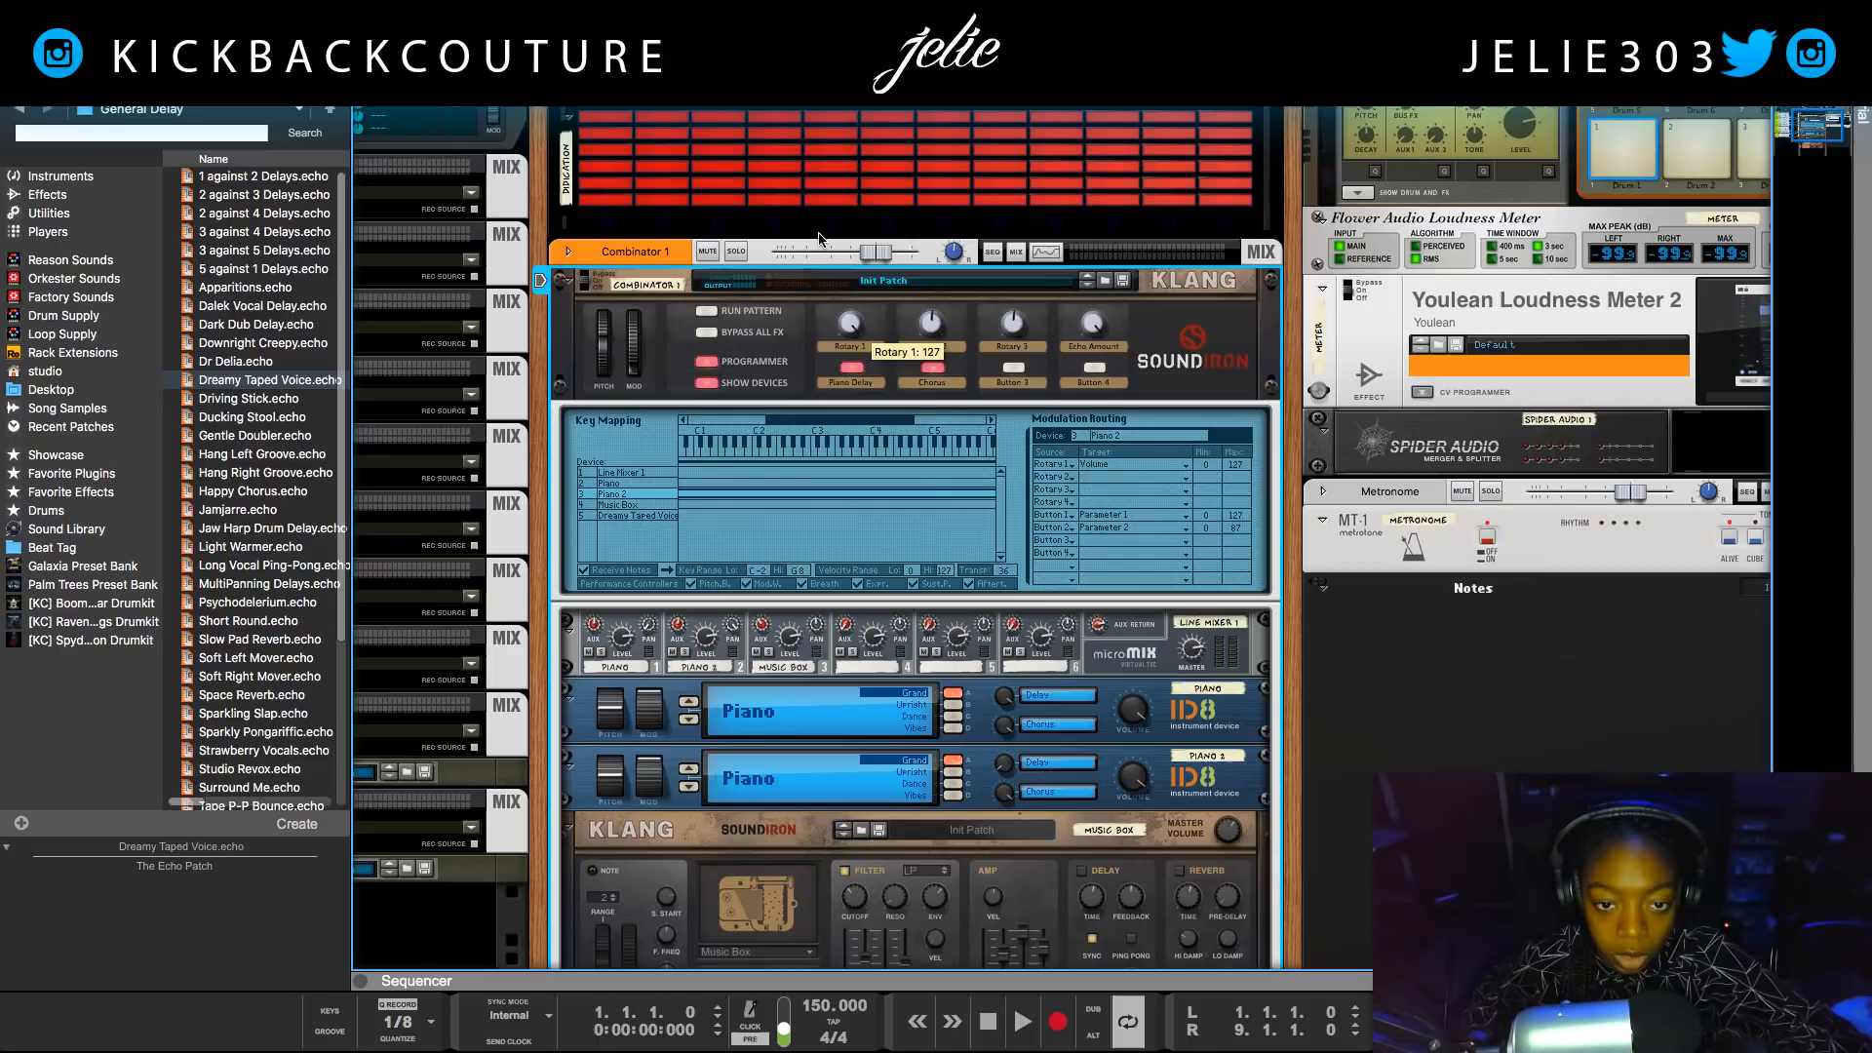
double_click(854, 357)
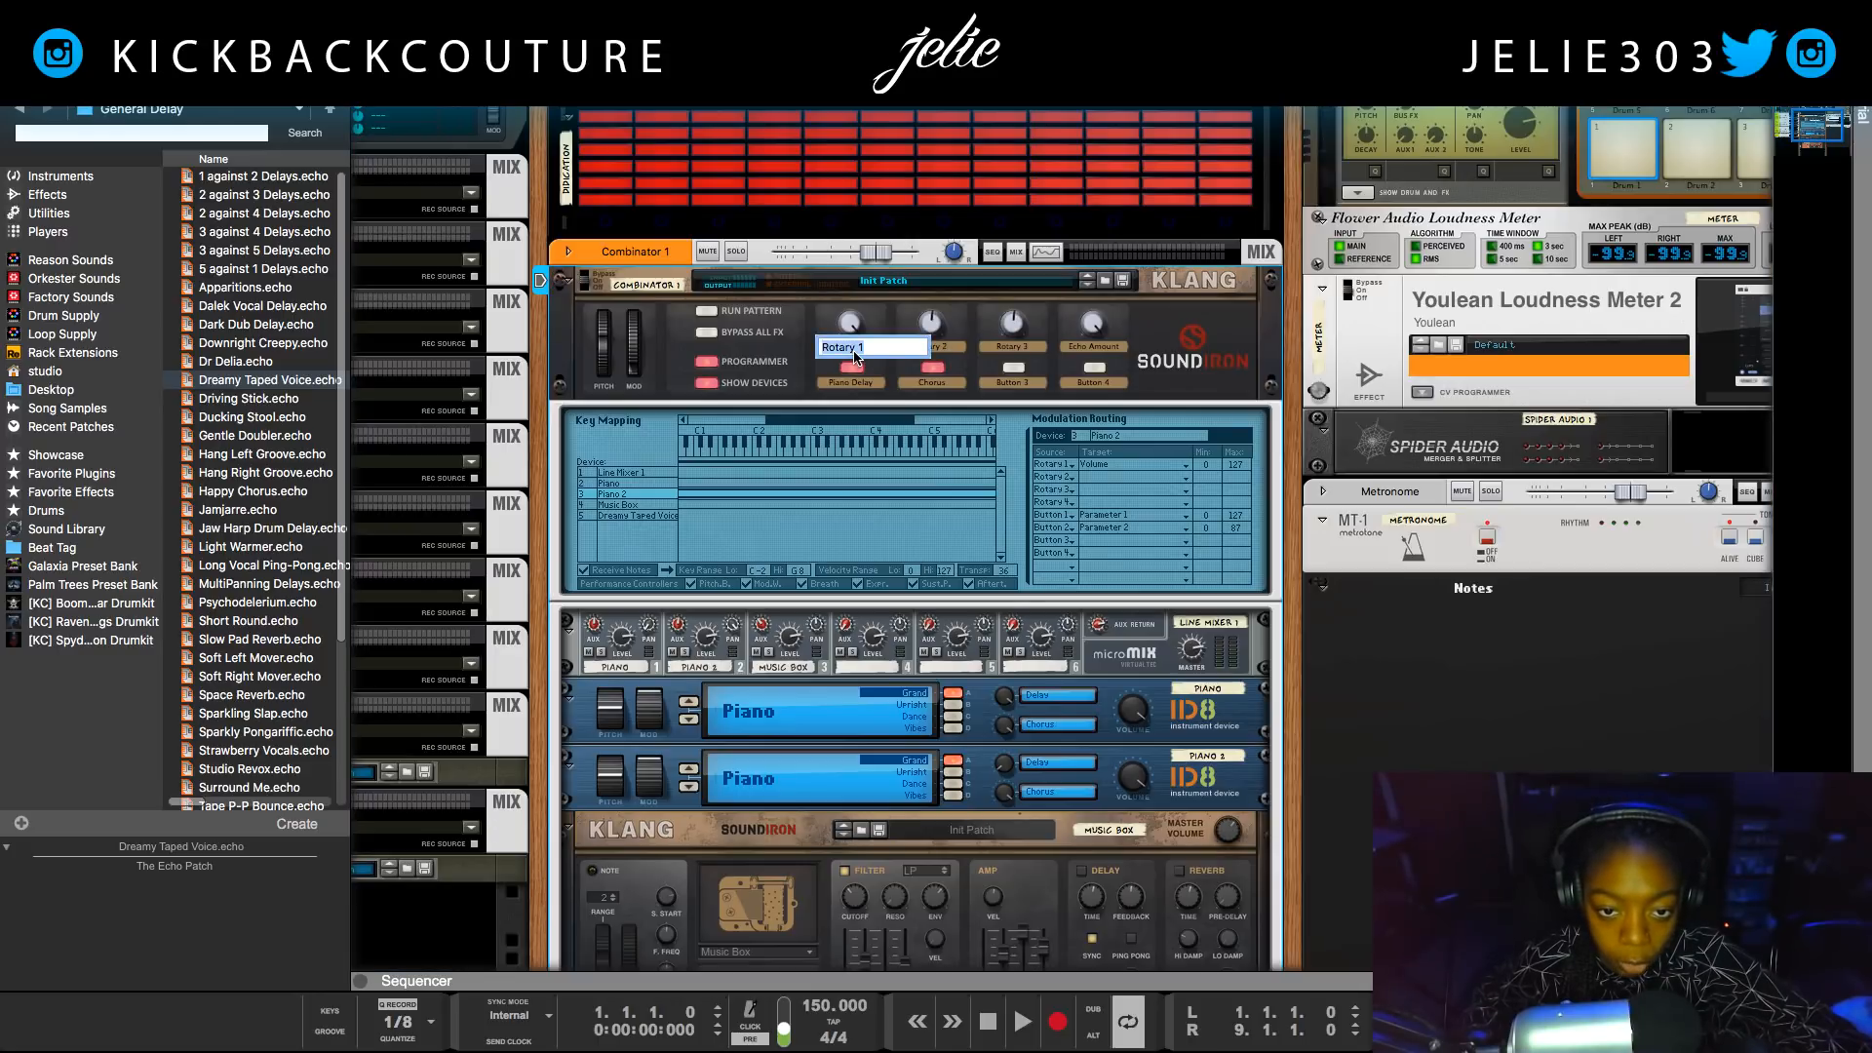
text(Pi)
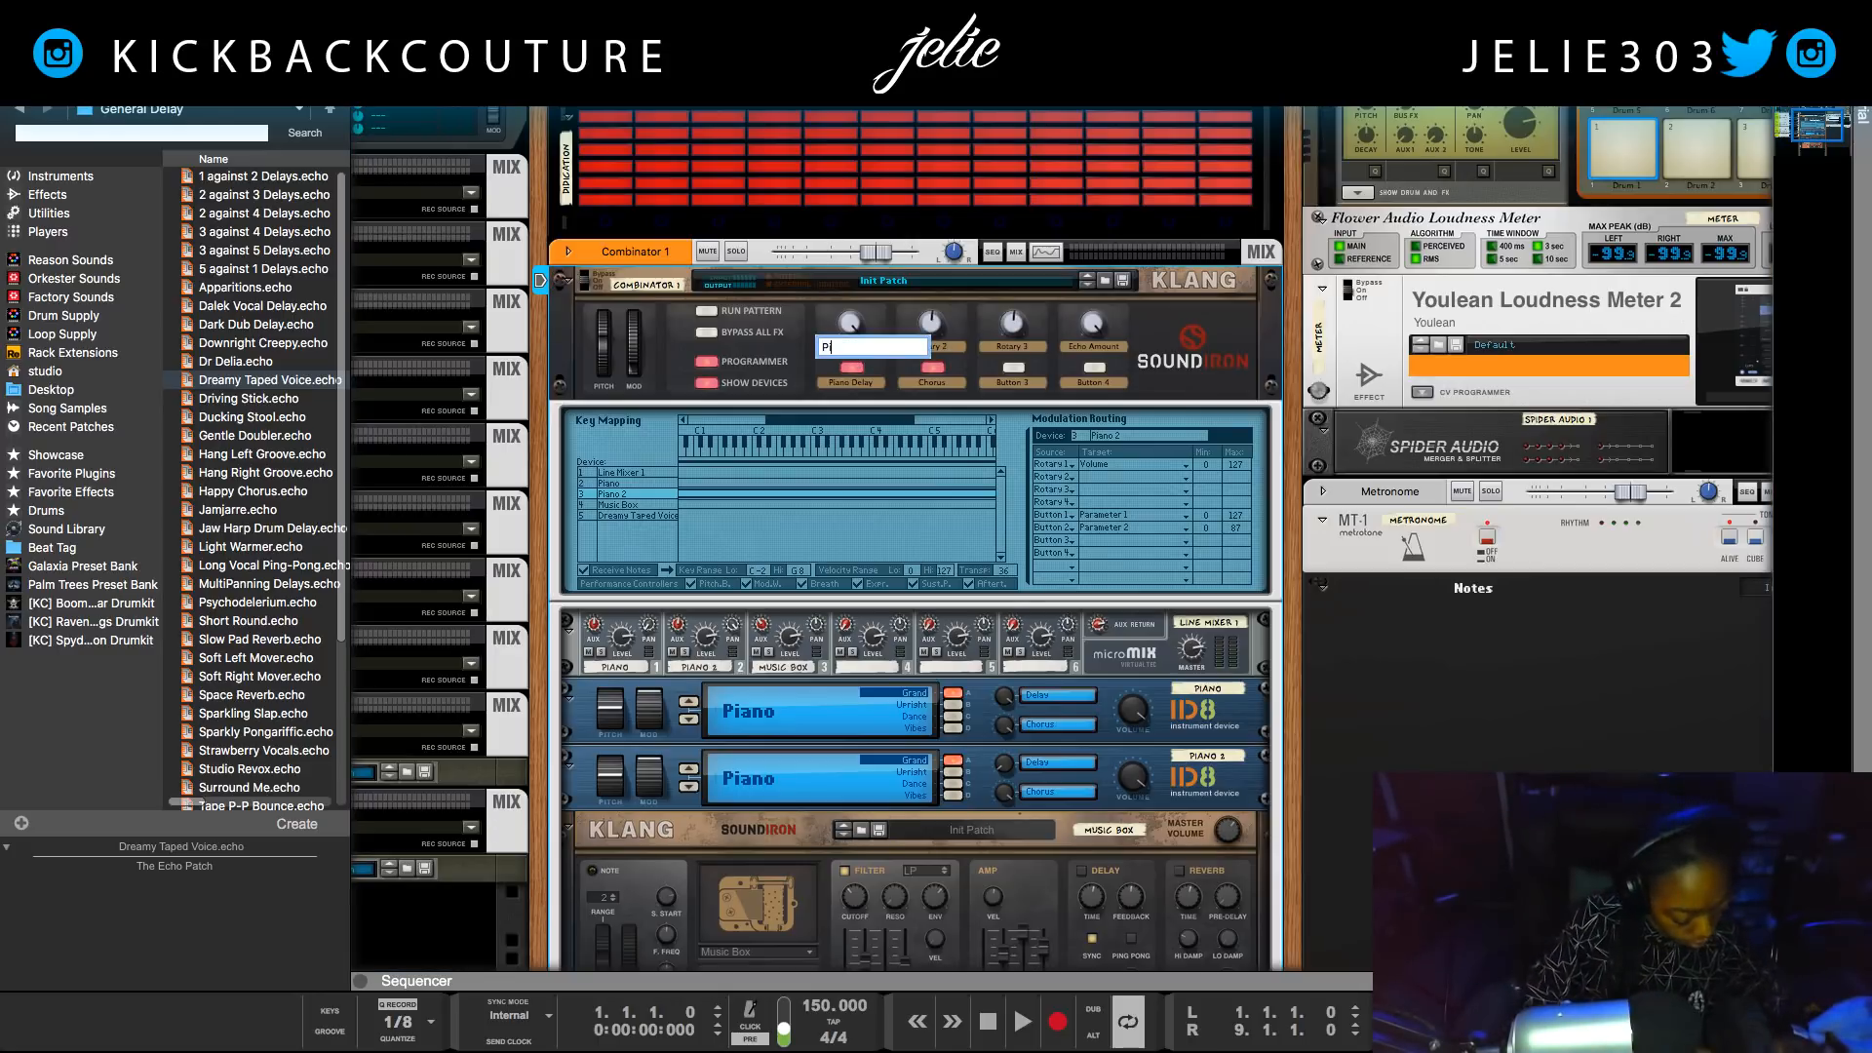
text(ano Vol)
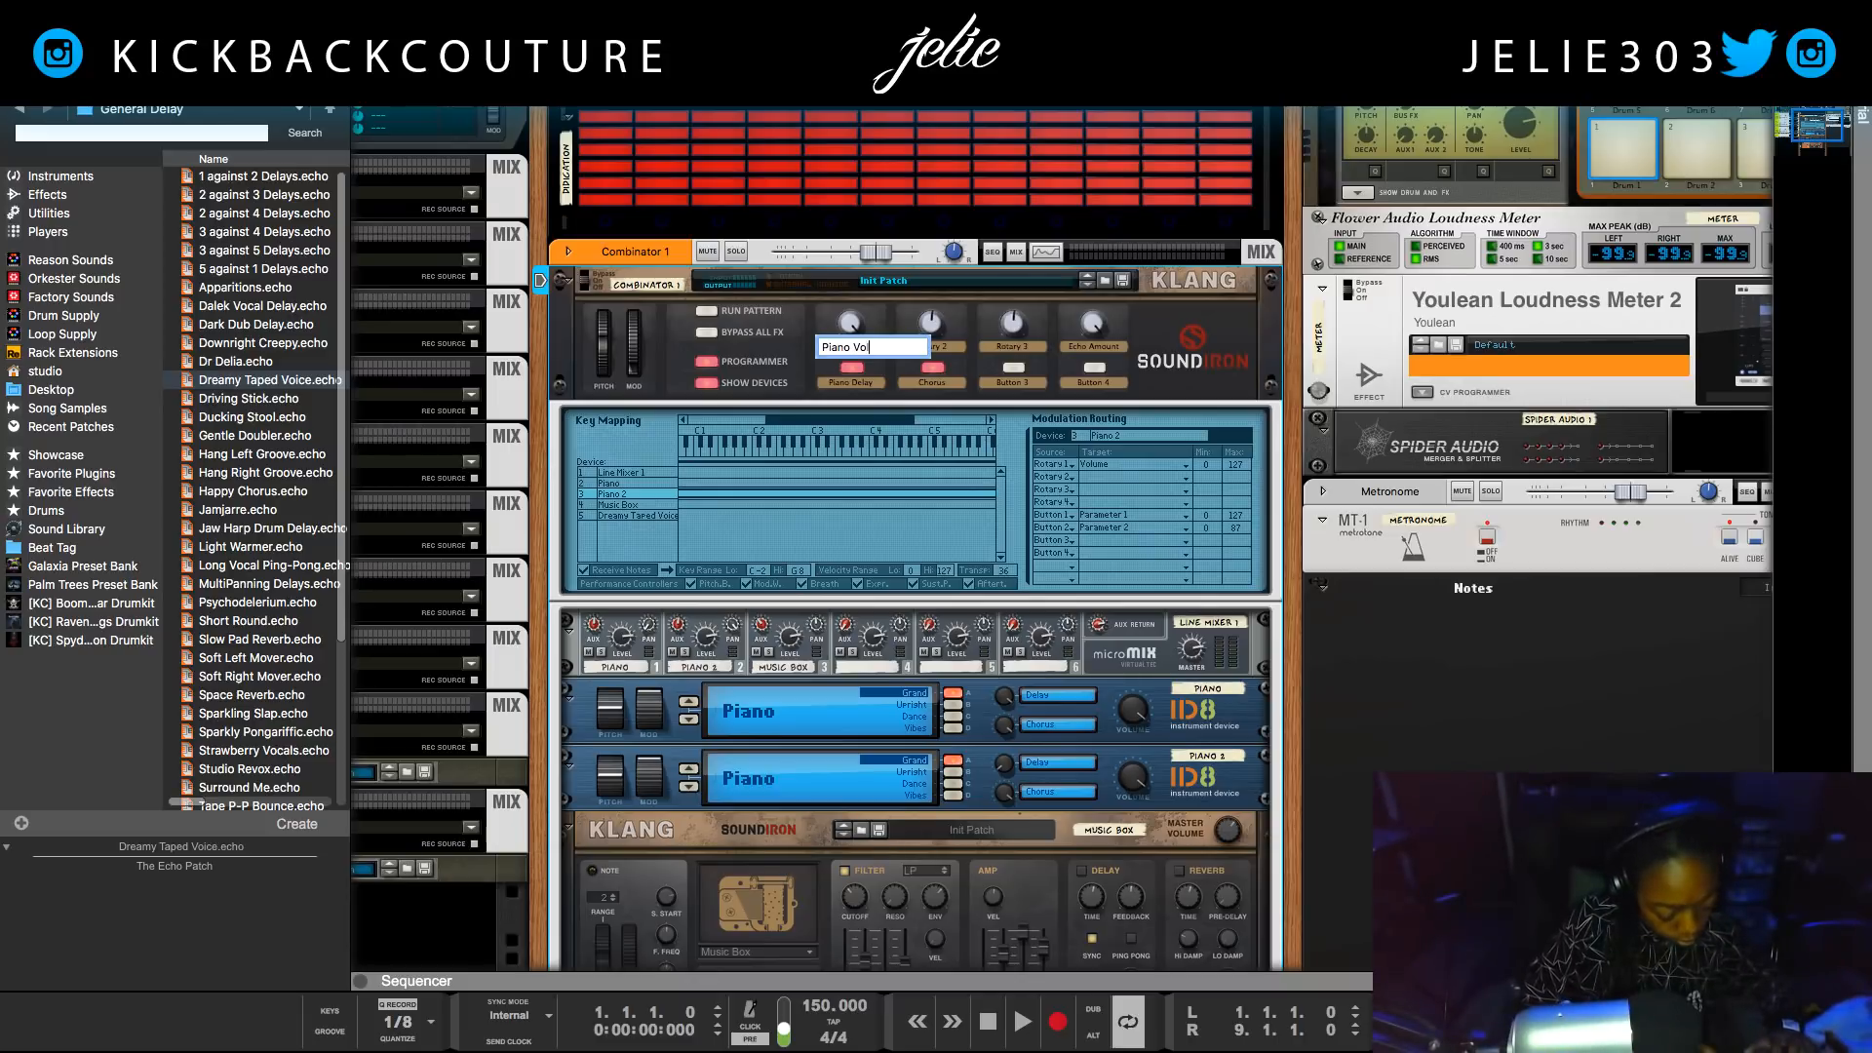
key(Return)
click(255, 601)
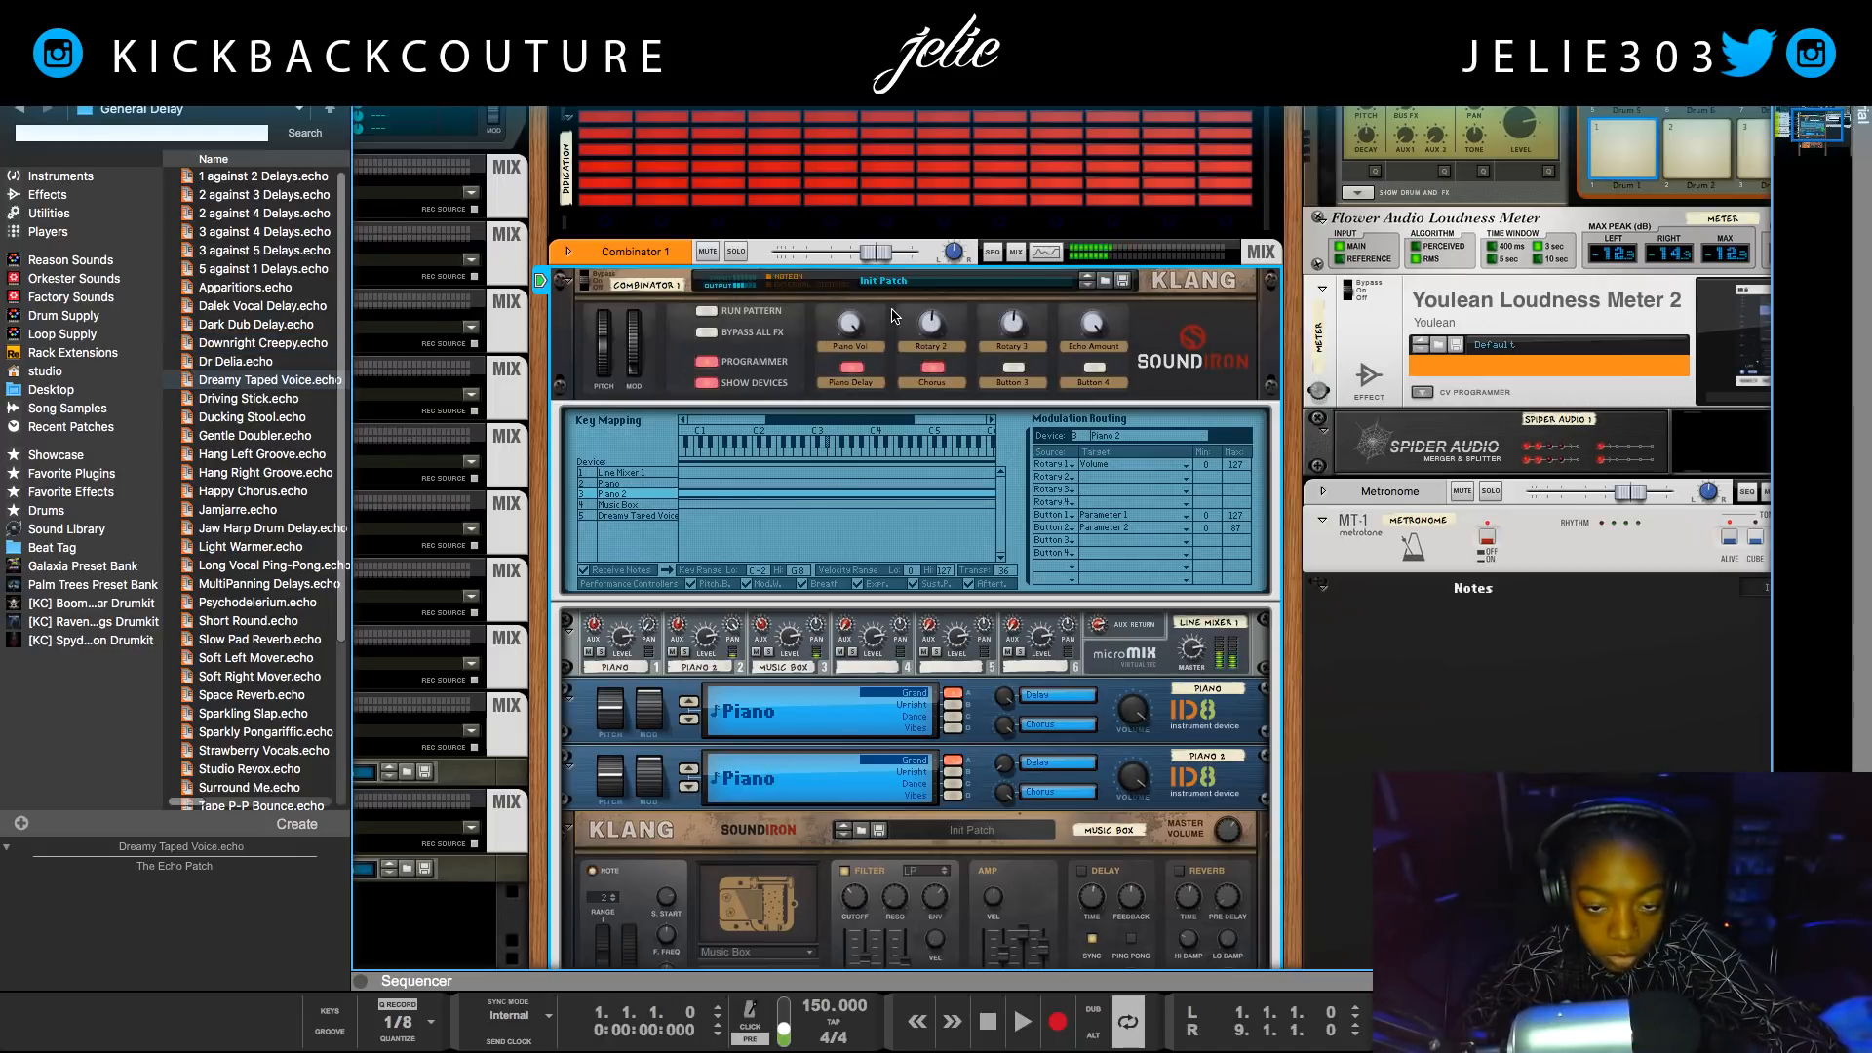
Label Combinator 1's Rotary 2 as Piano Filter.
double_click(933, 349)
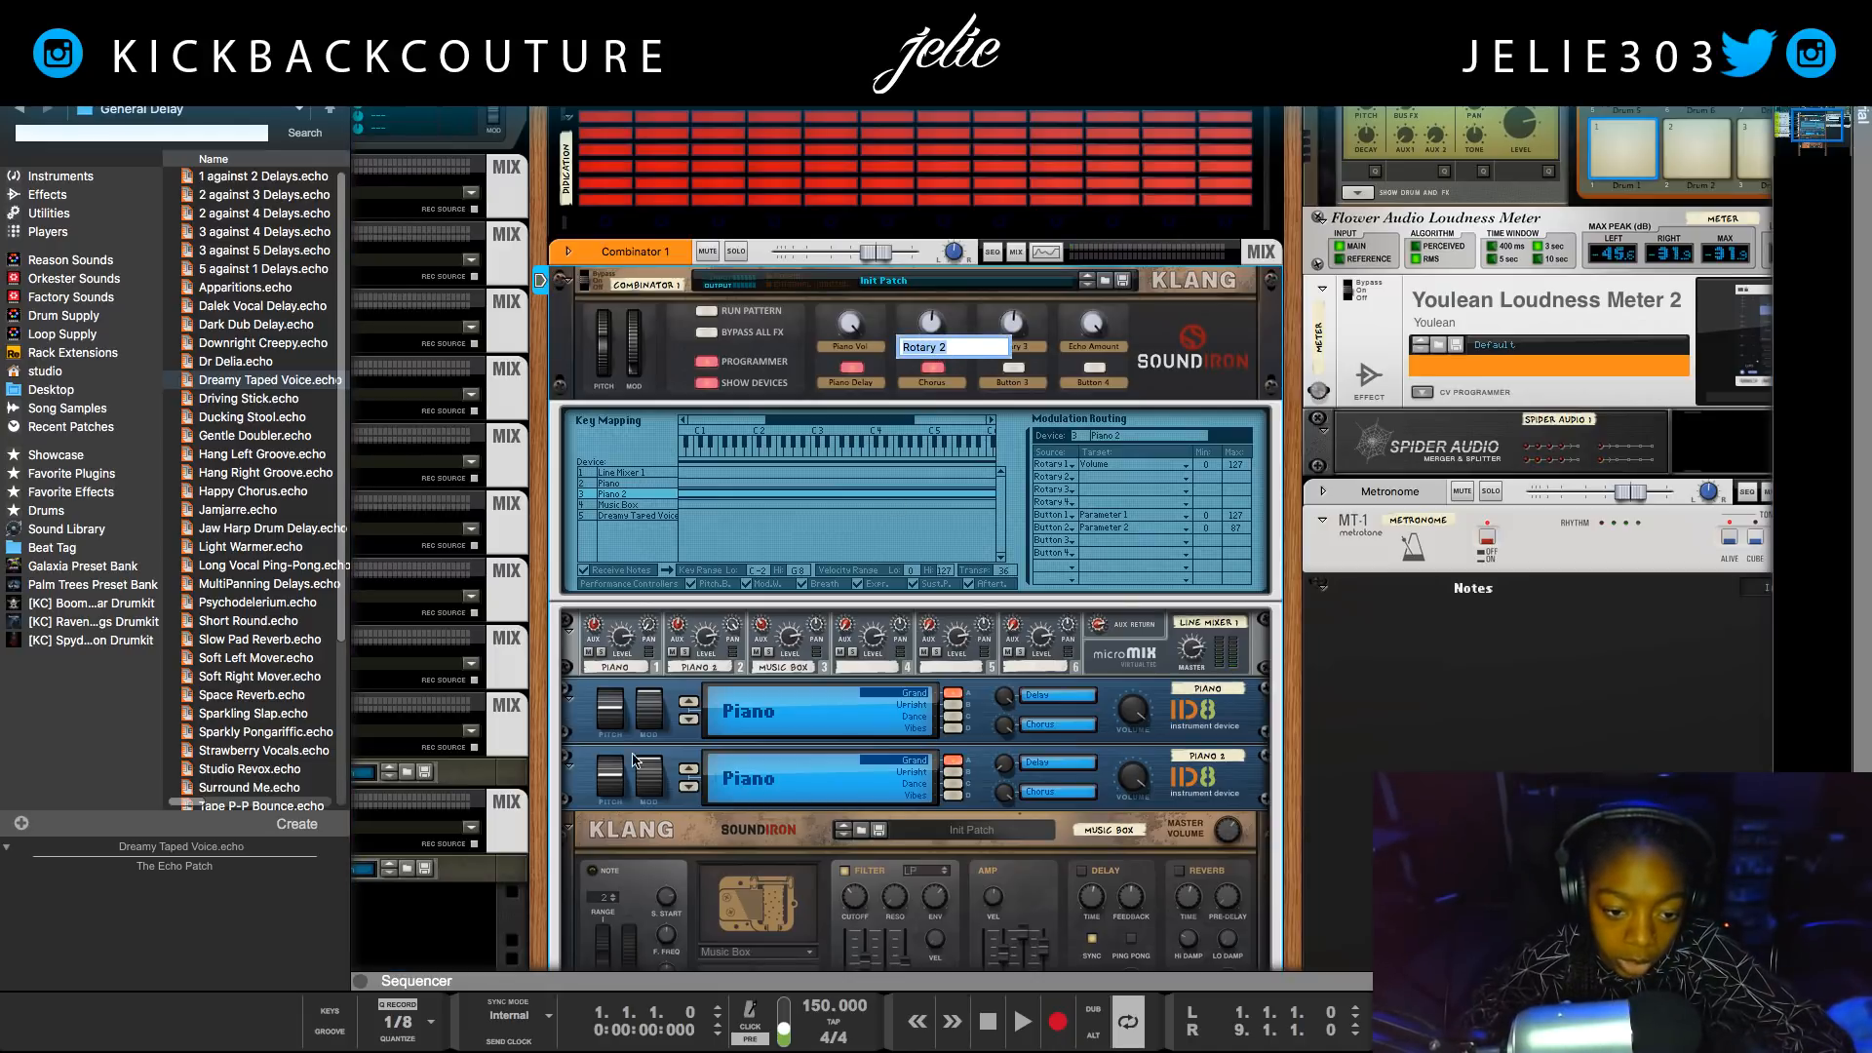
text(Piano Fil)
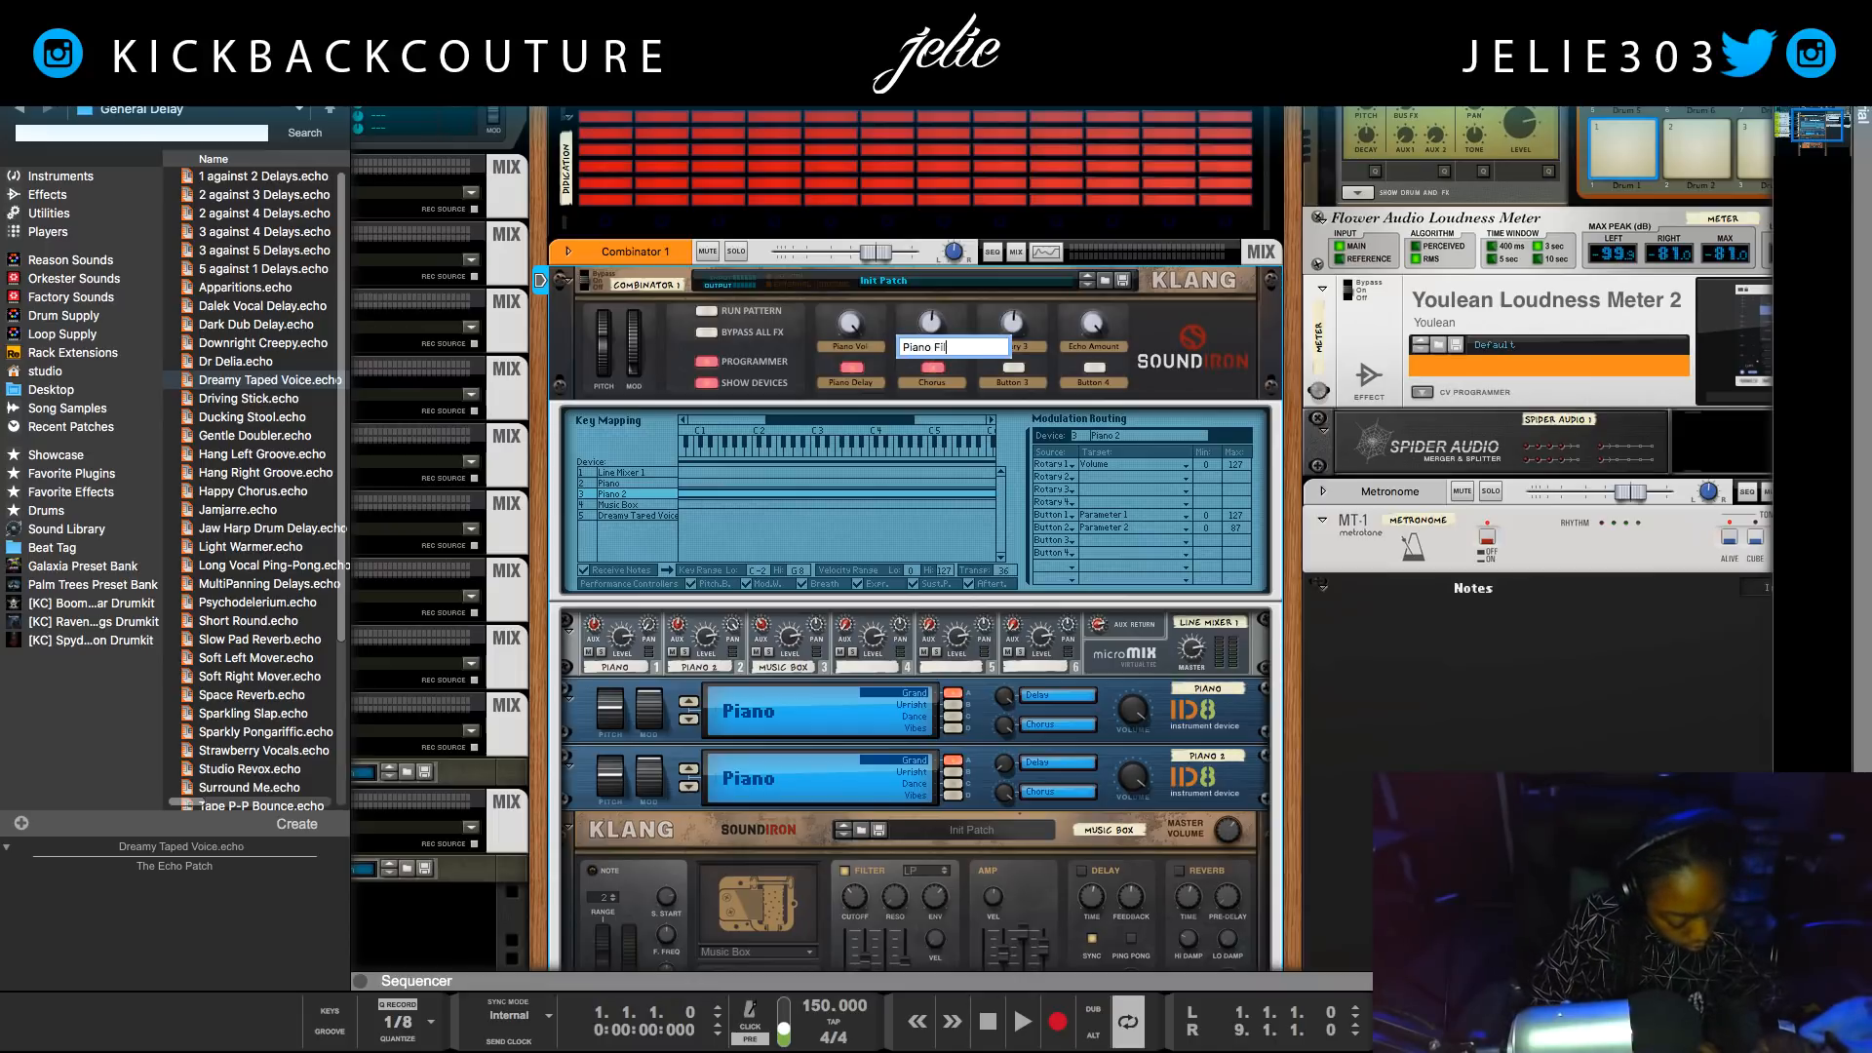
text(ter)
key(Return)
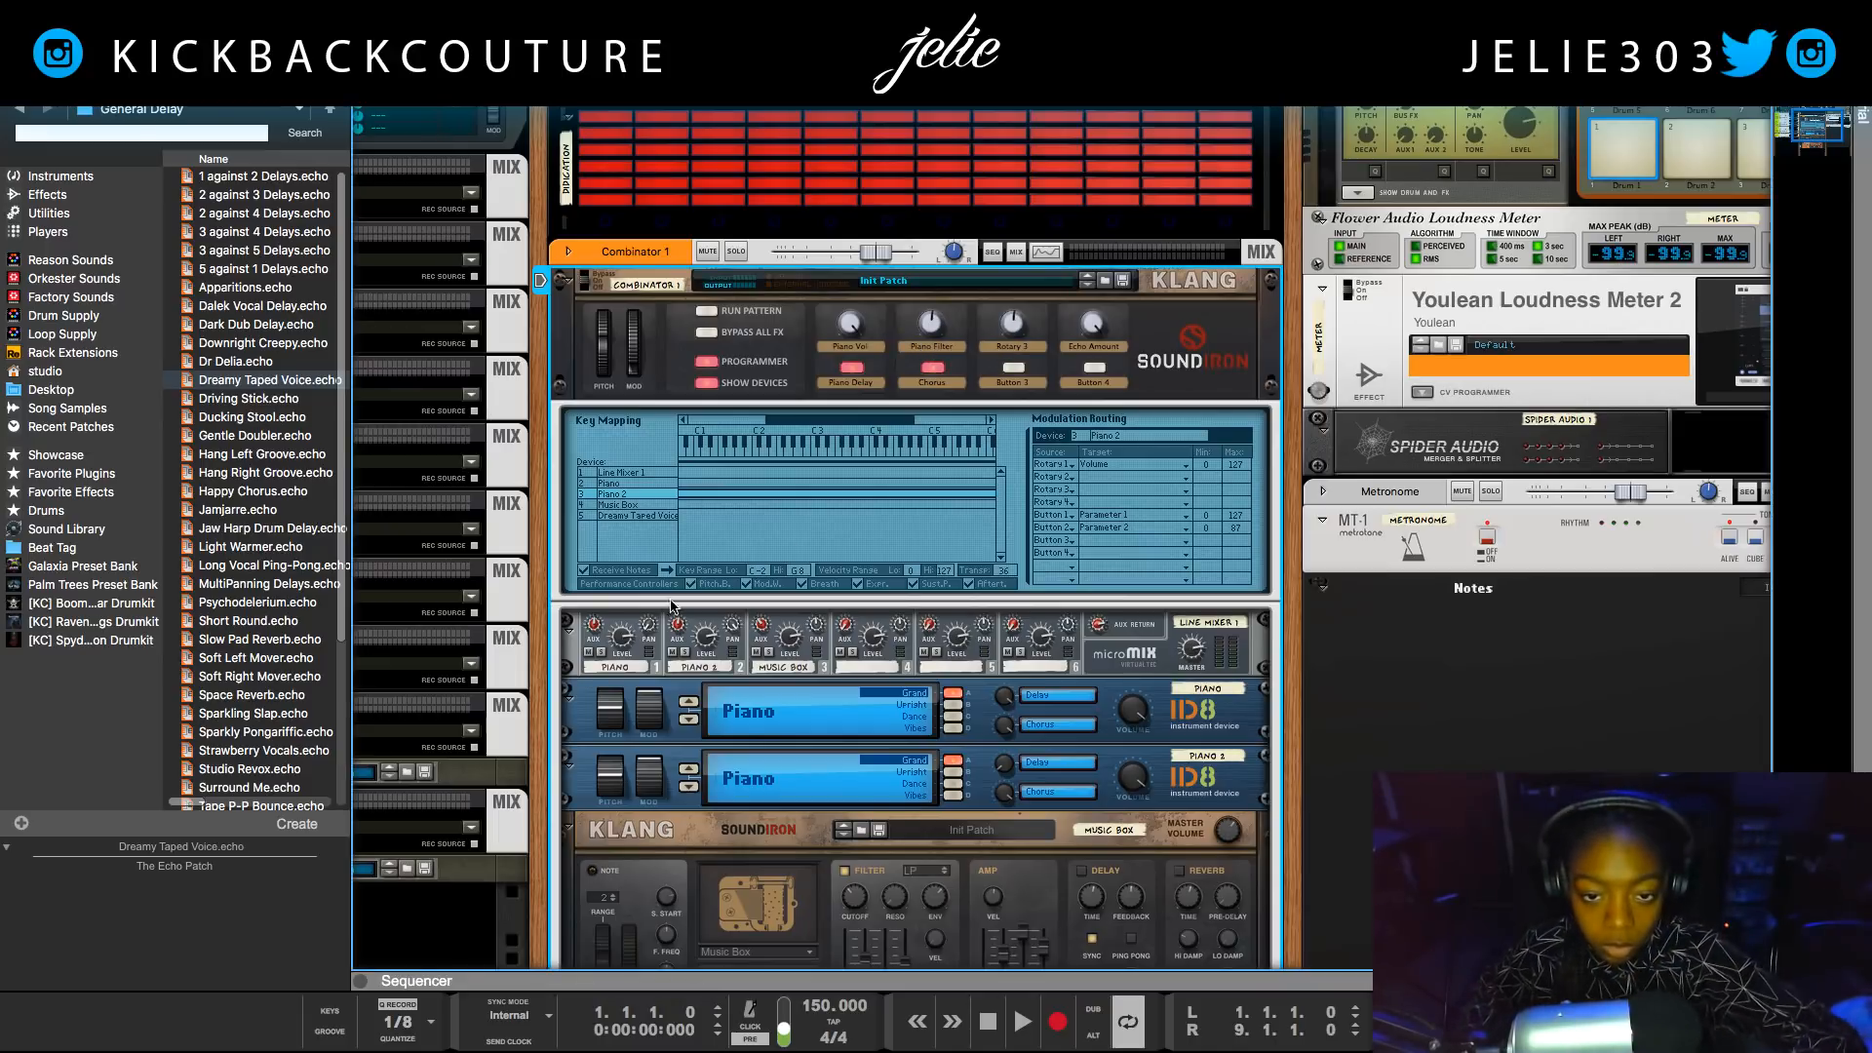
Assign Rotary 2 to Mod Wheel on both Piano and Piano 2 in the modulation routing.
click(622, 482)
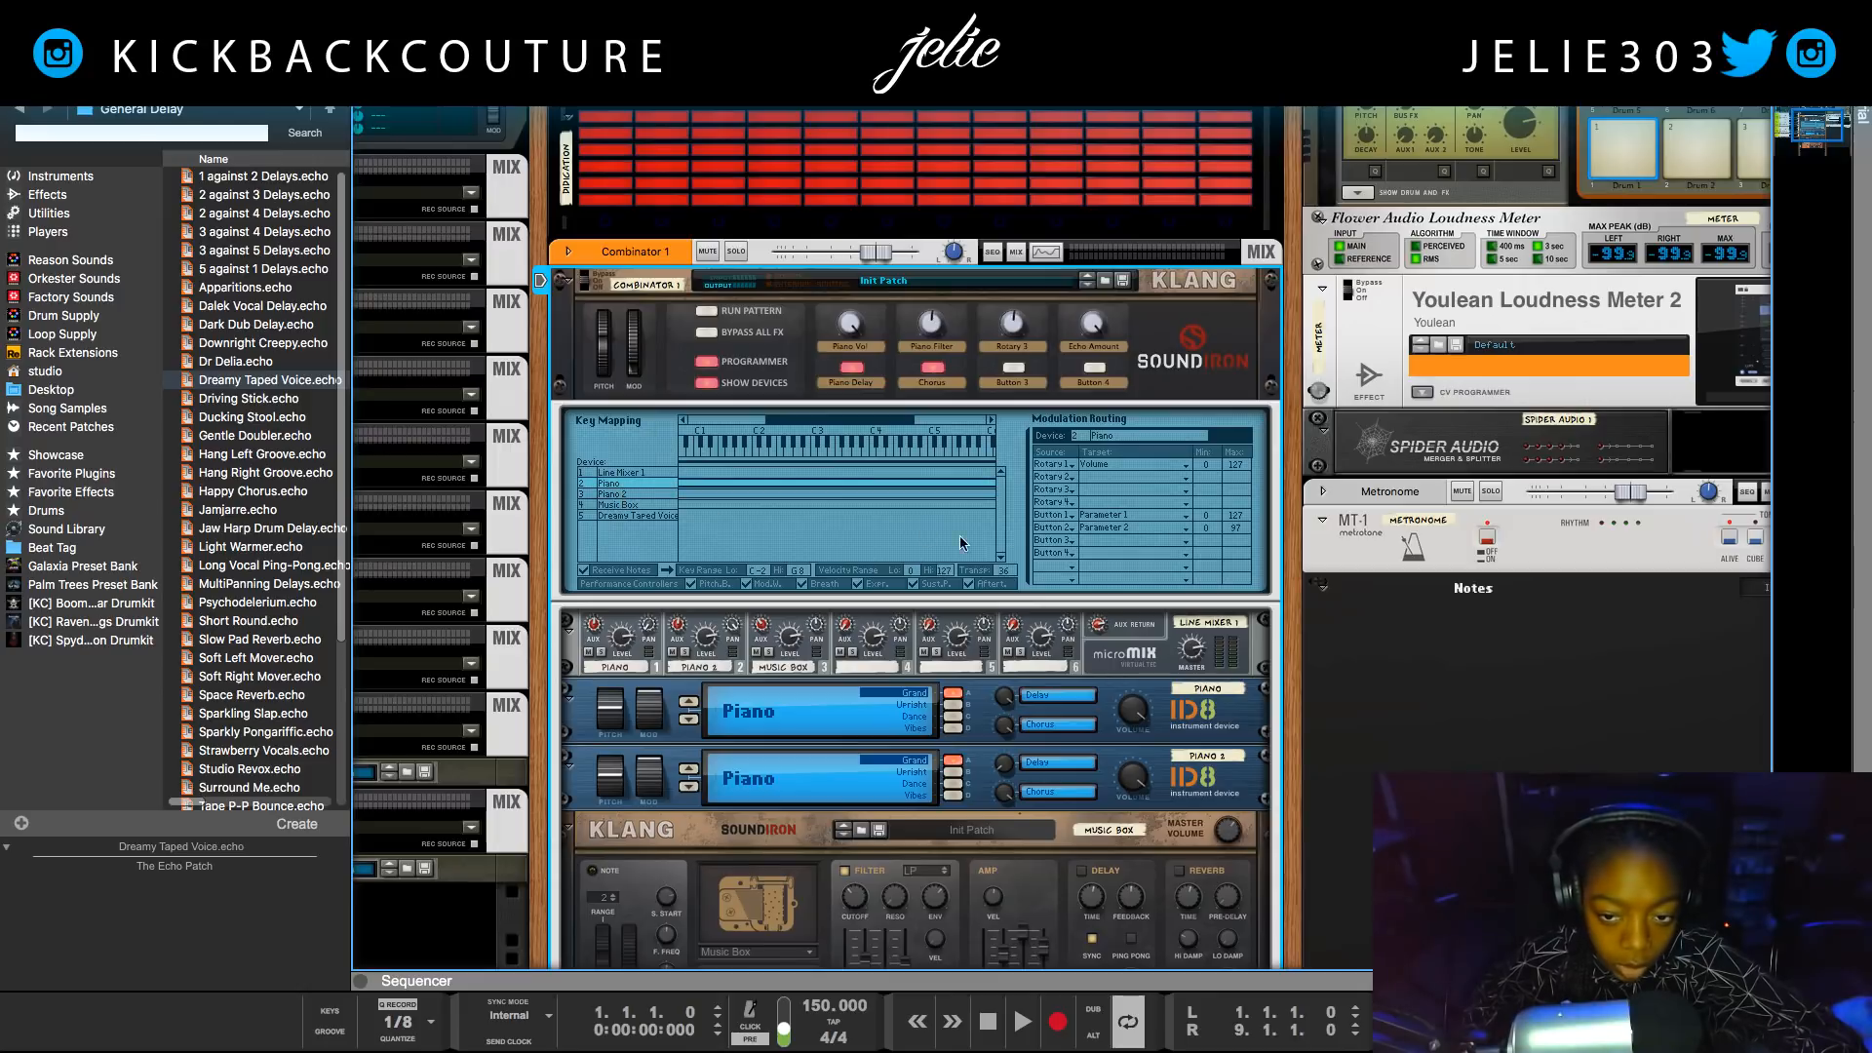
click(1105, 478)
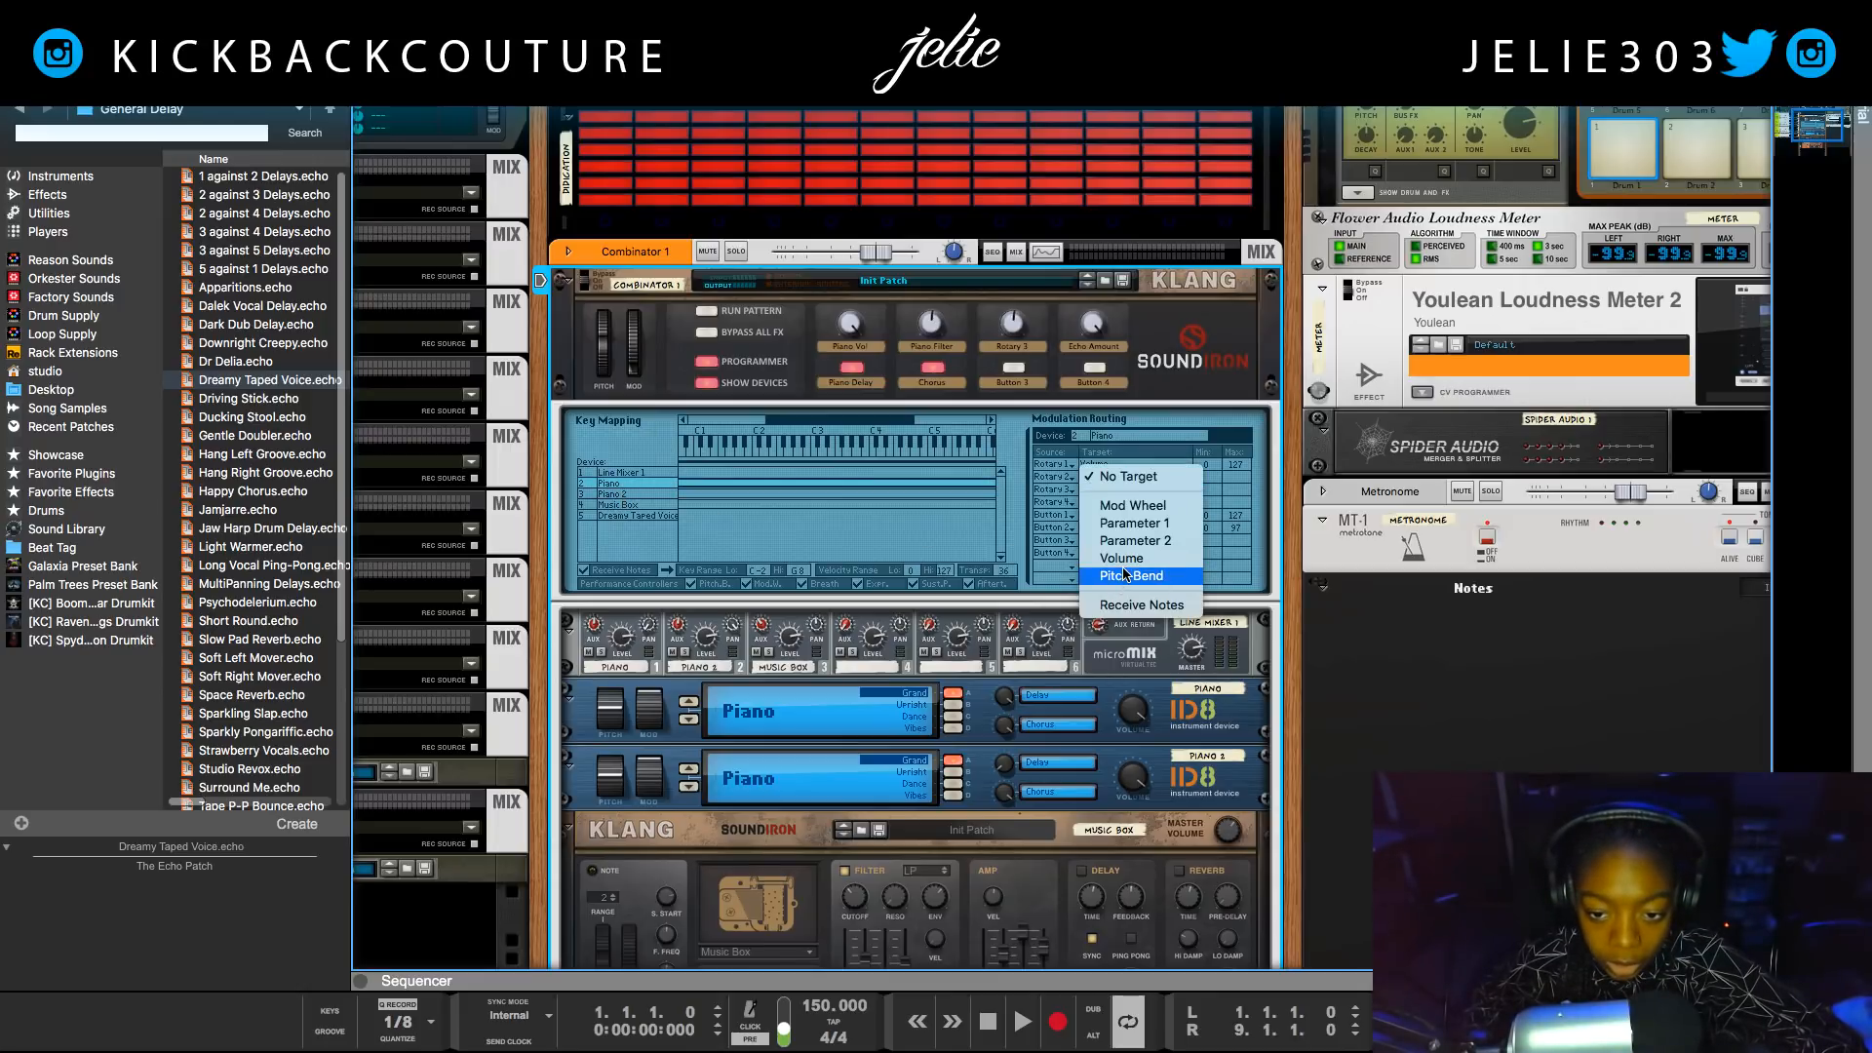
click(1133, 505)
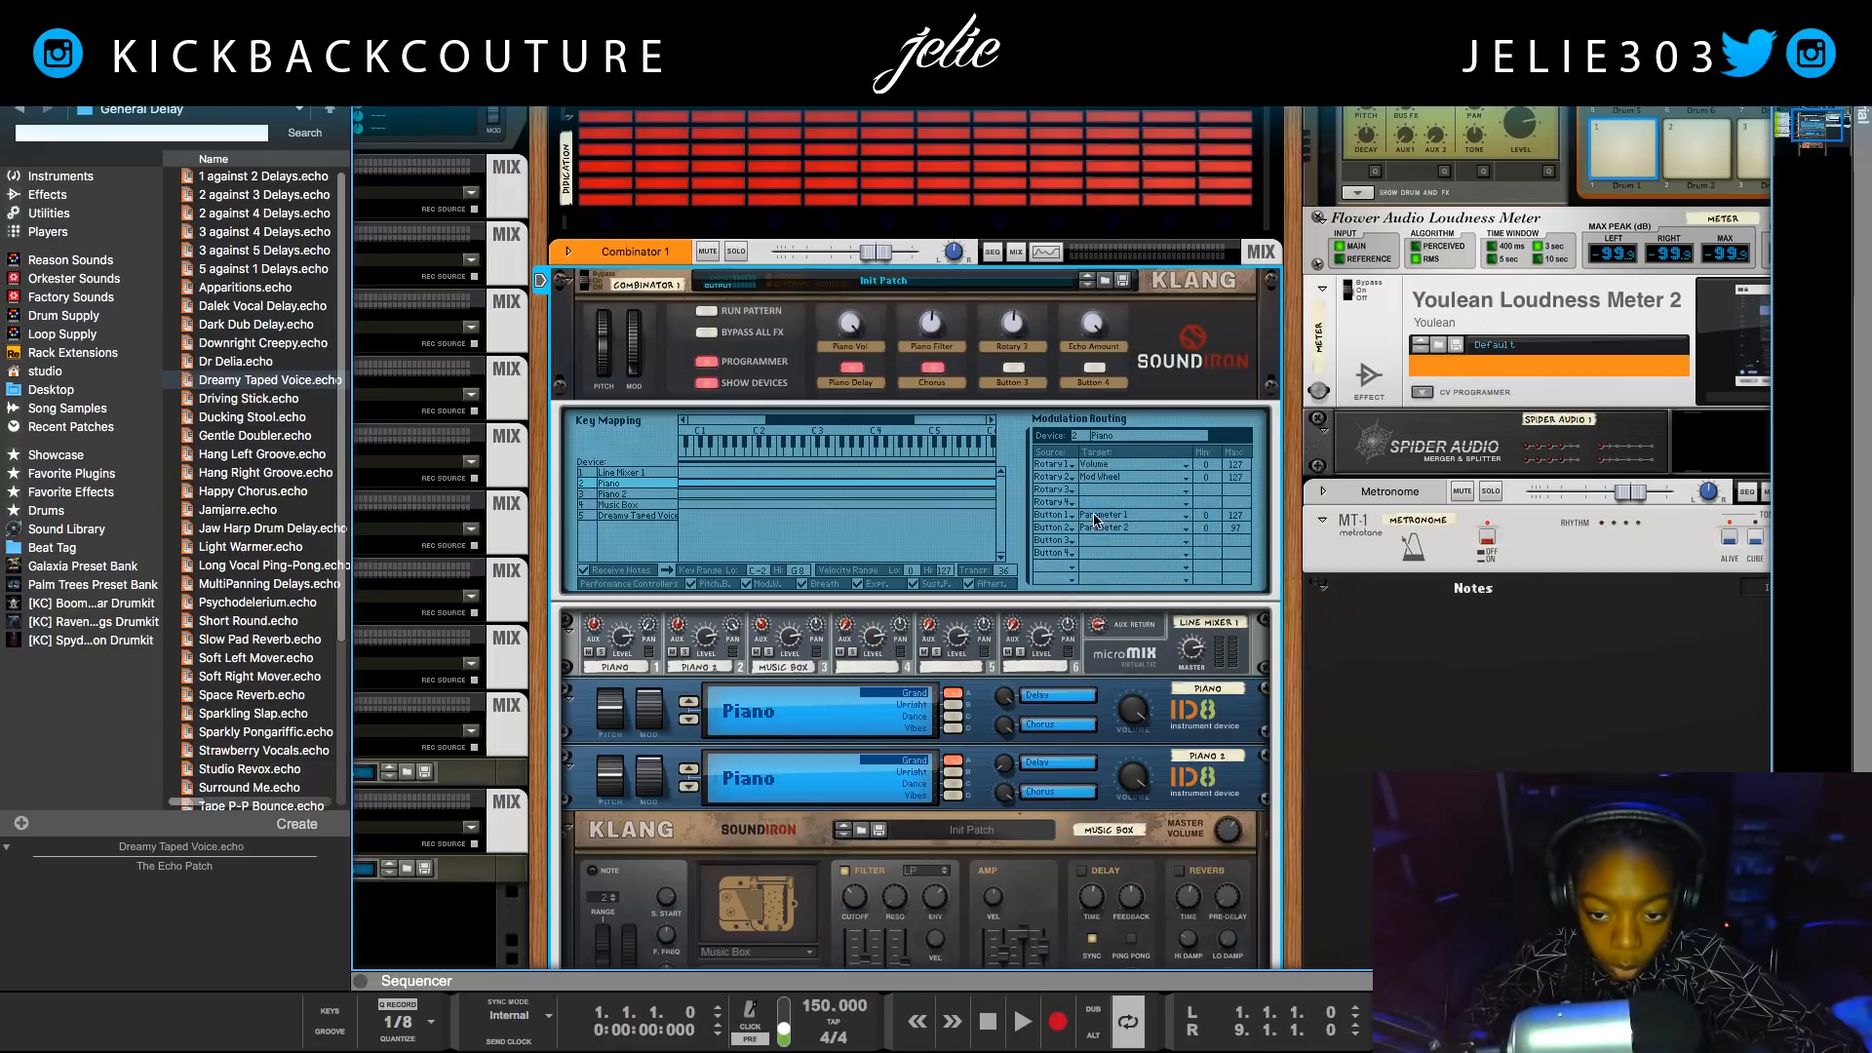
click(607, 494)
click(1085, 476)
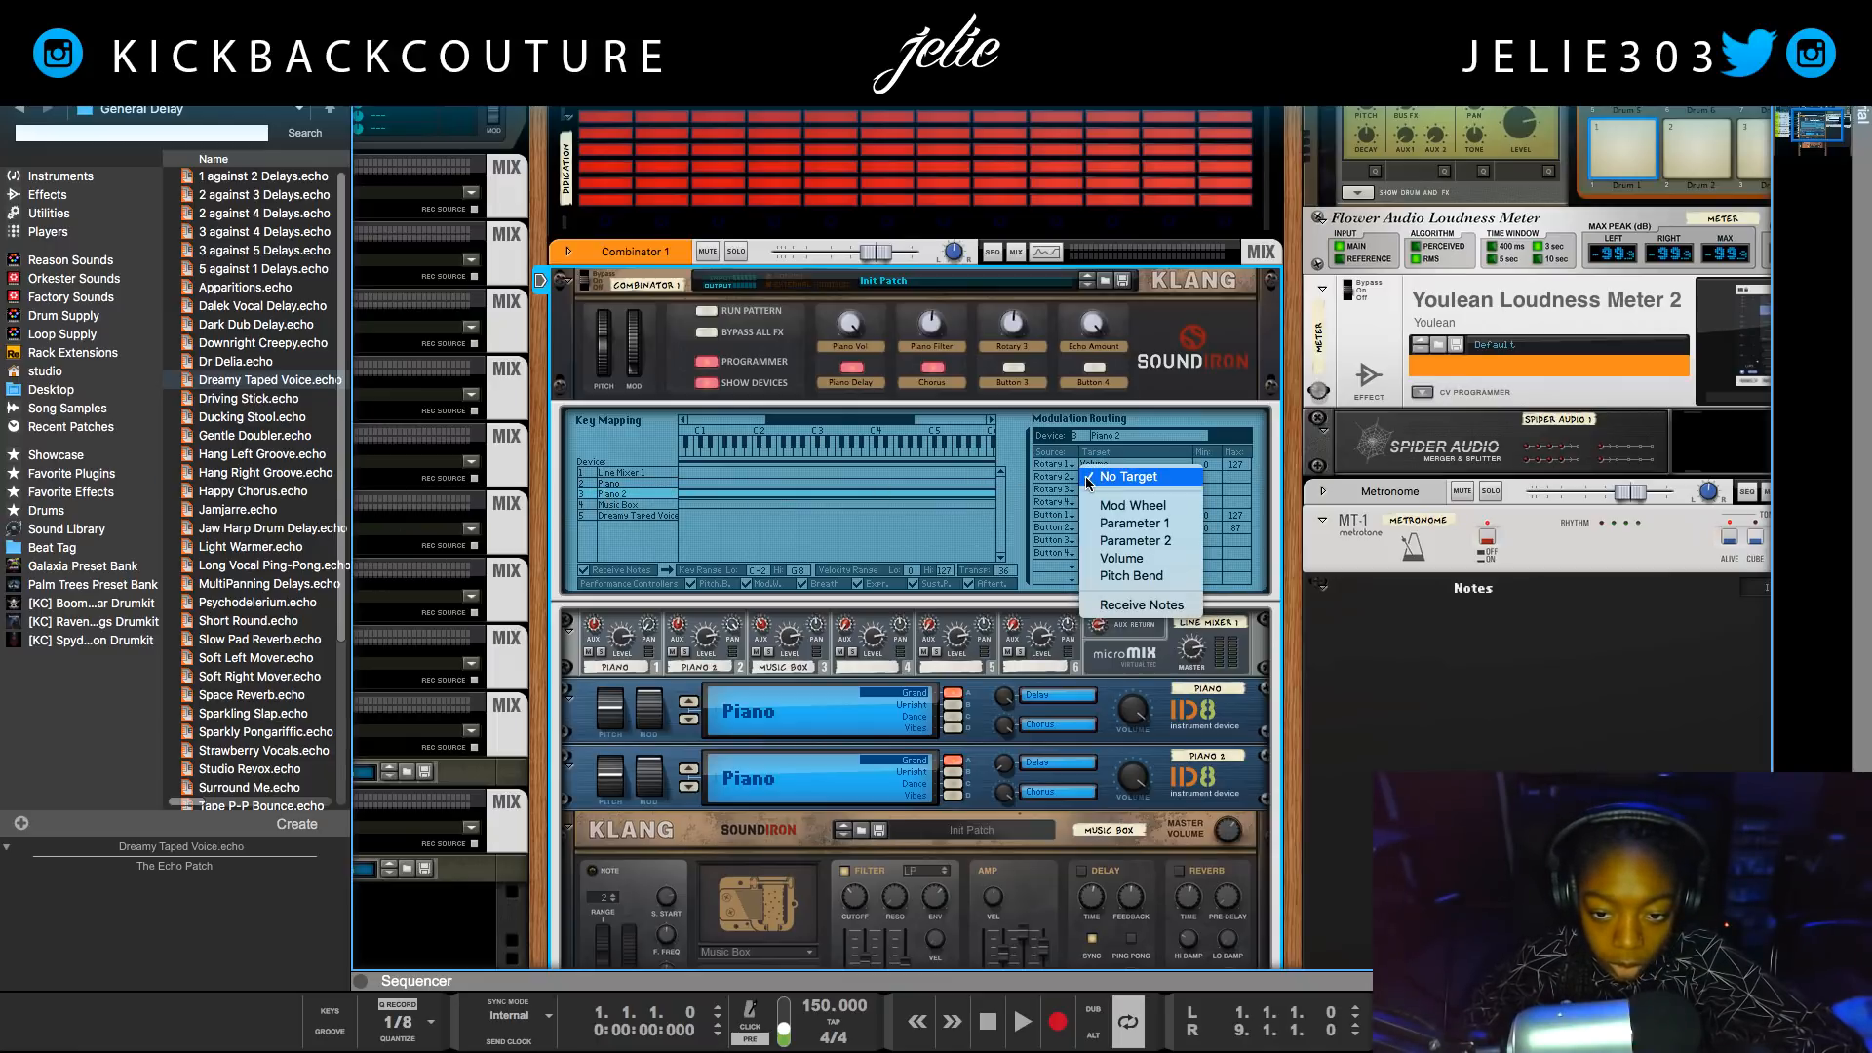
click(1132, 505)
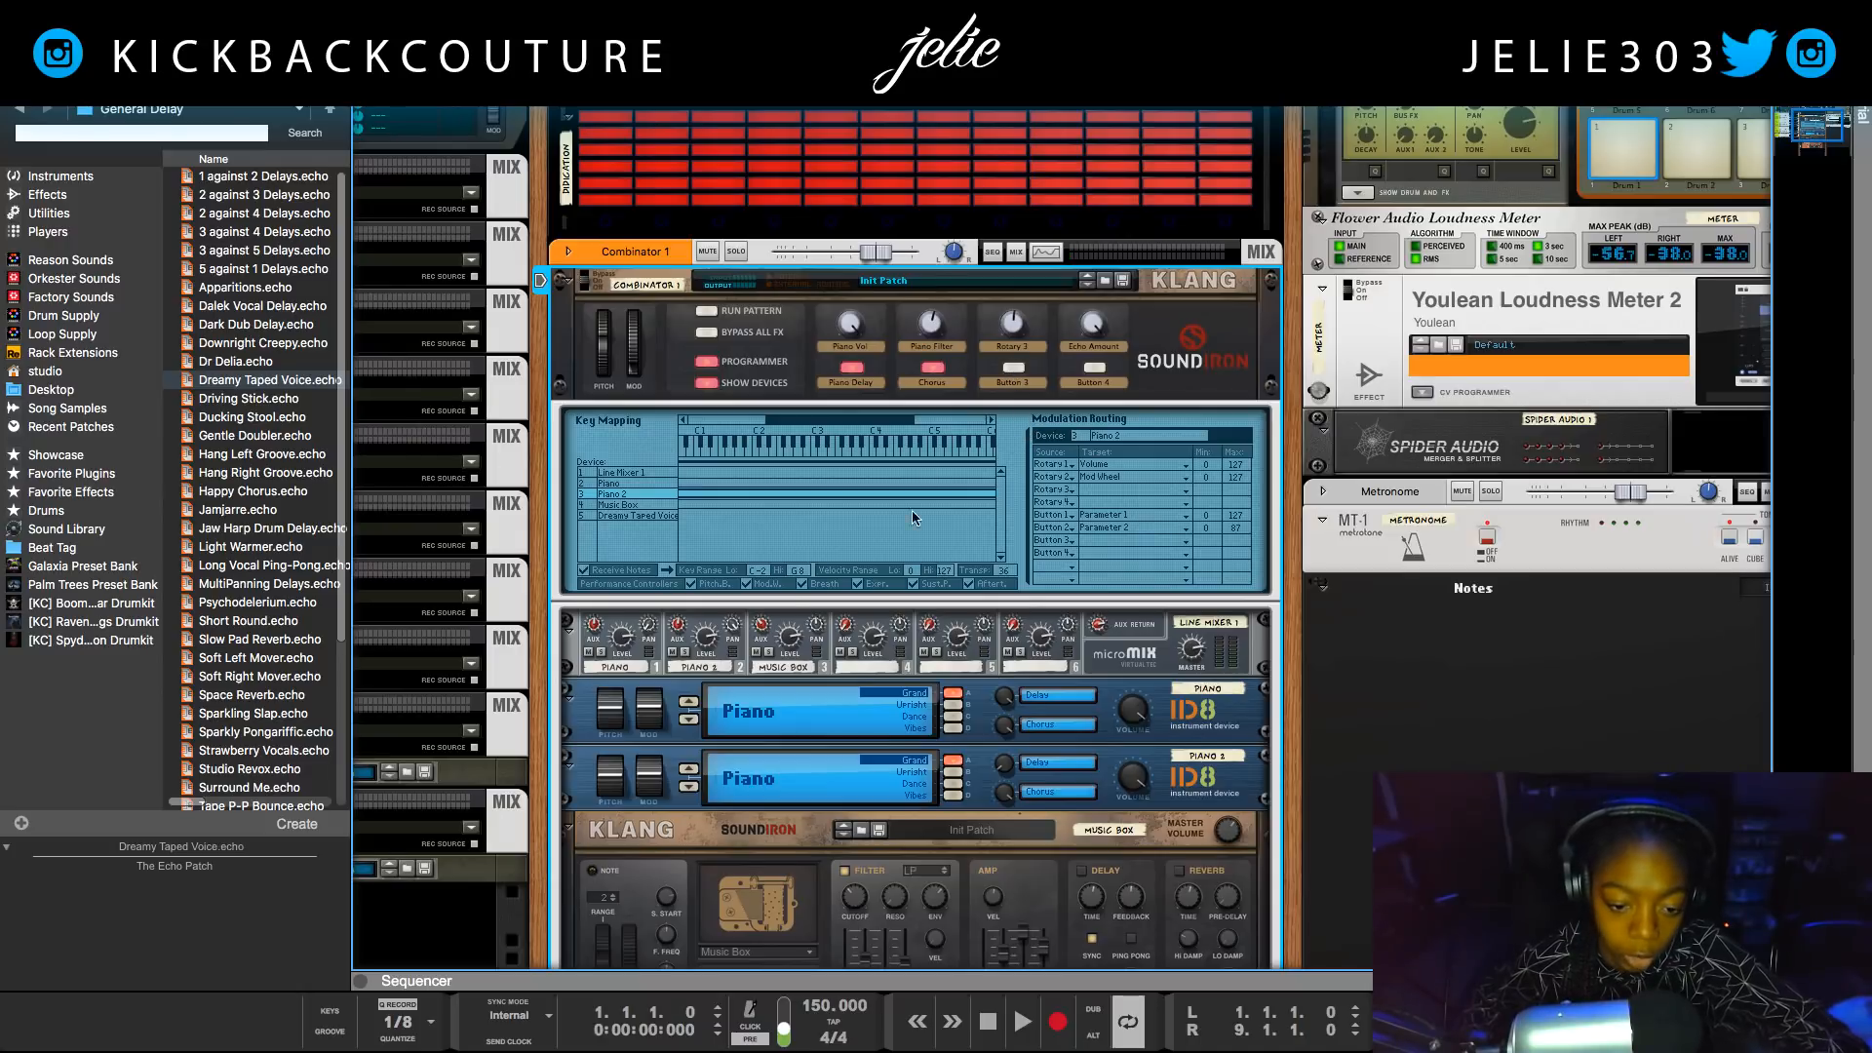
Add a GForce Software Re-Tron instrument below The Echo inside the Combinator and check its cabling on the rack's rear.
scroll(866, 756, down, 1)
scroll(865, 757, down, 5)
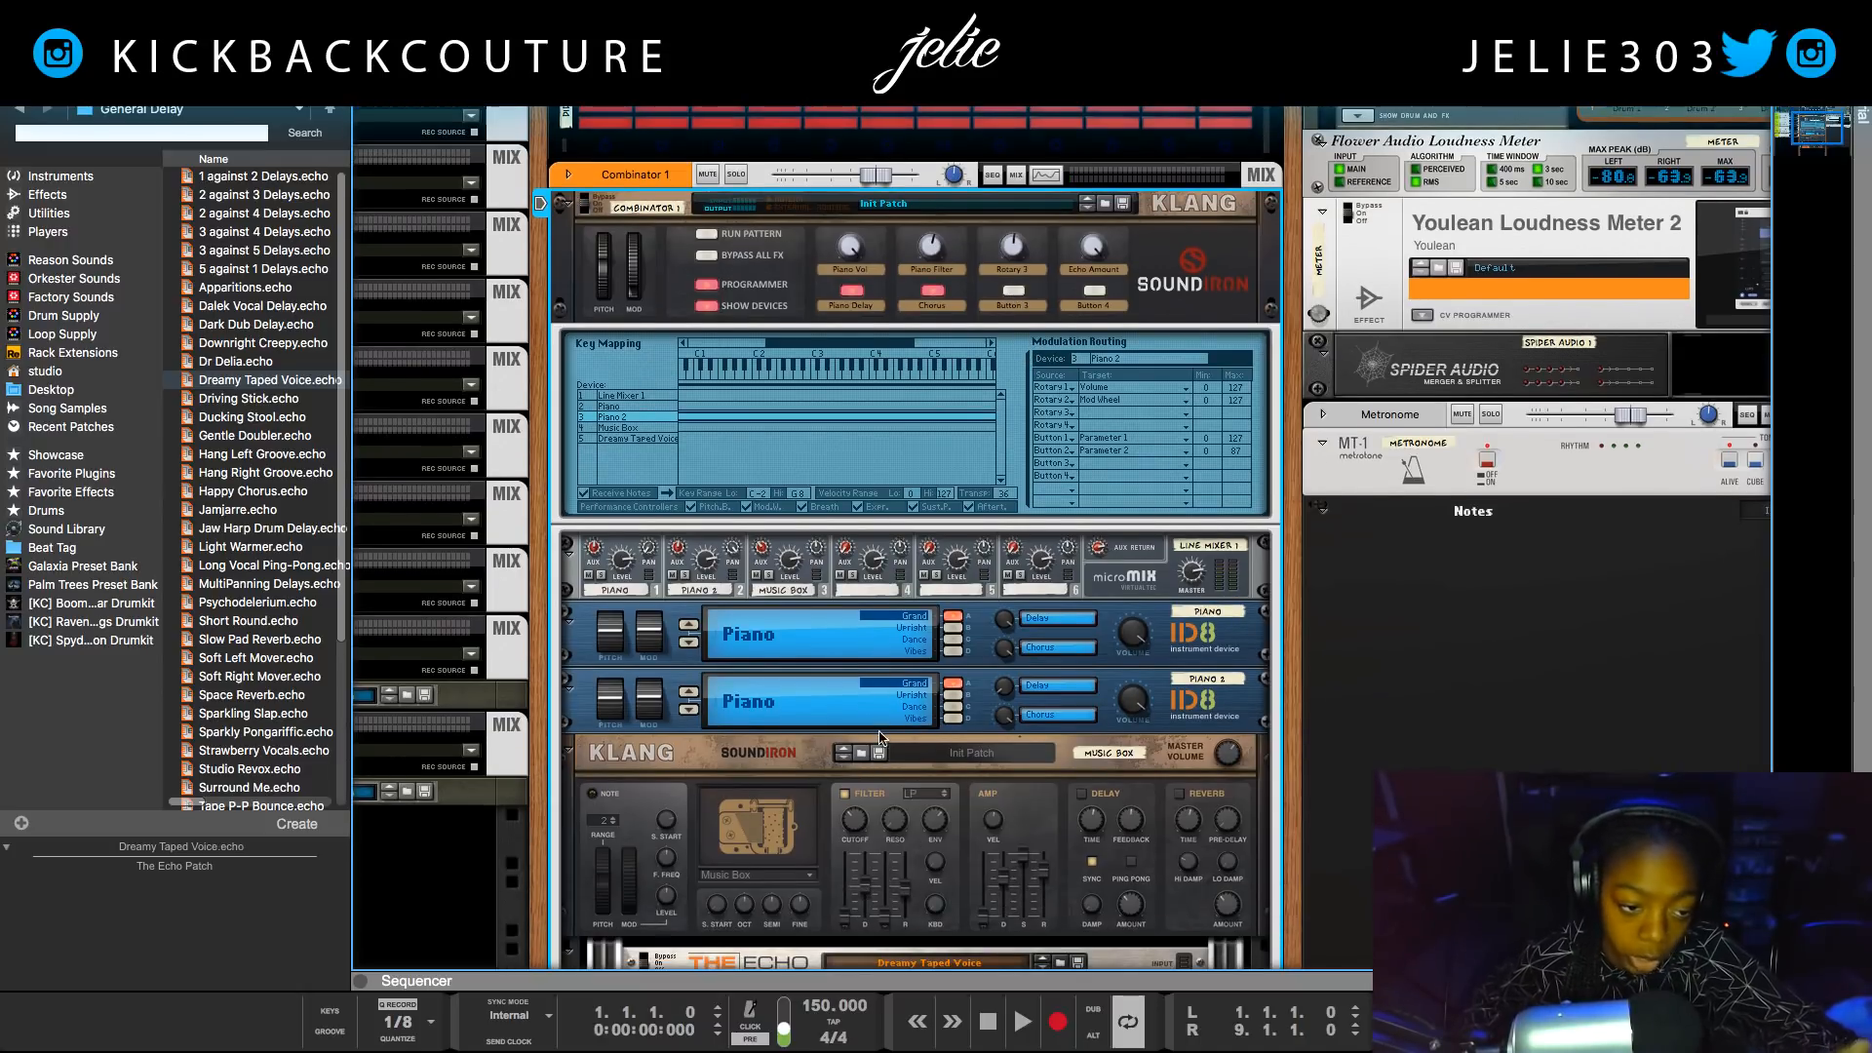
scroll(845, 819, down, 1)
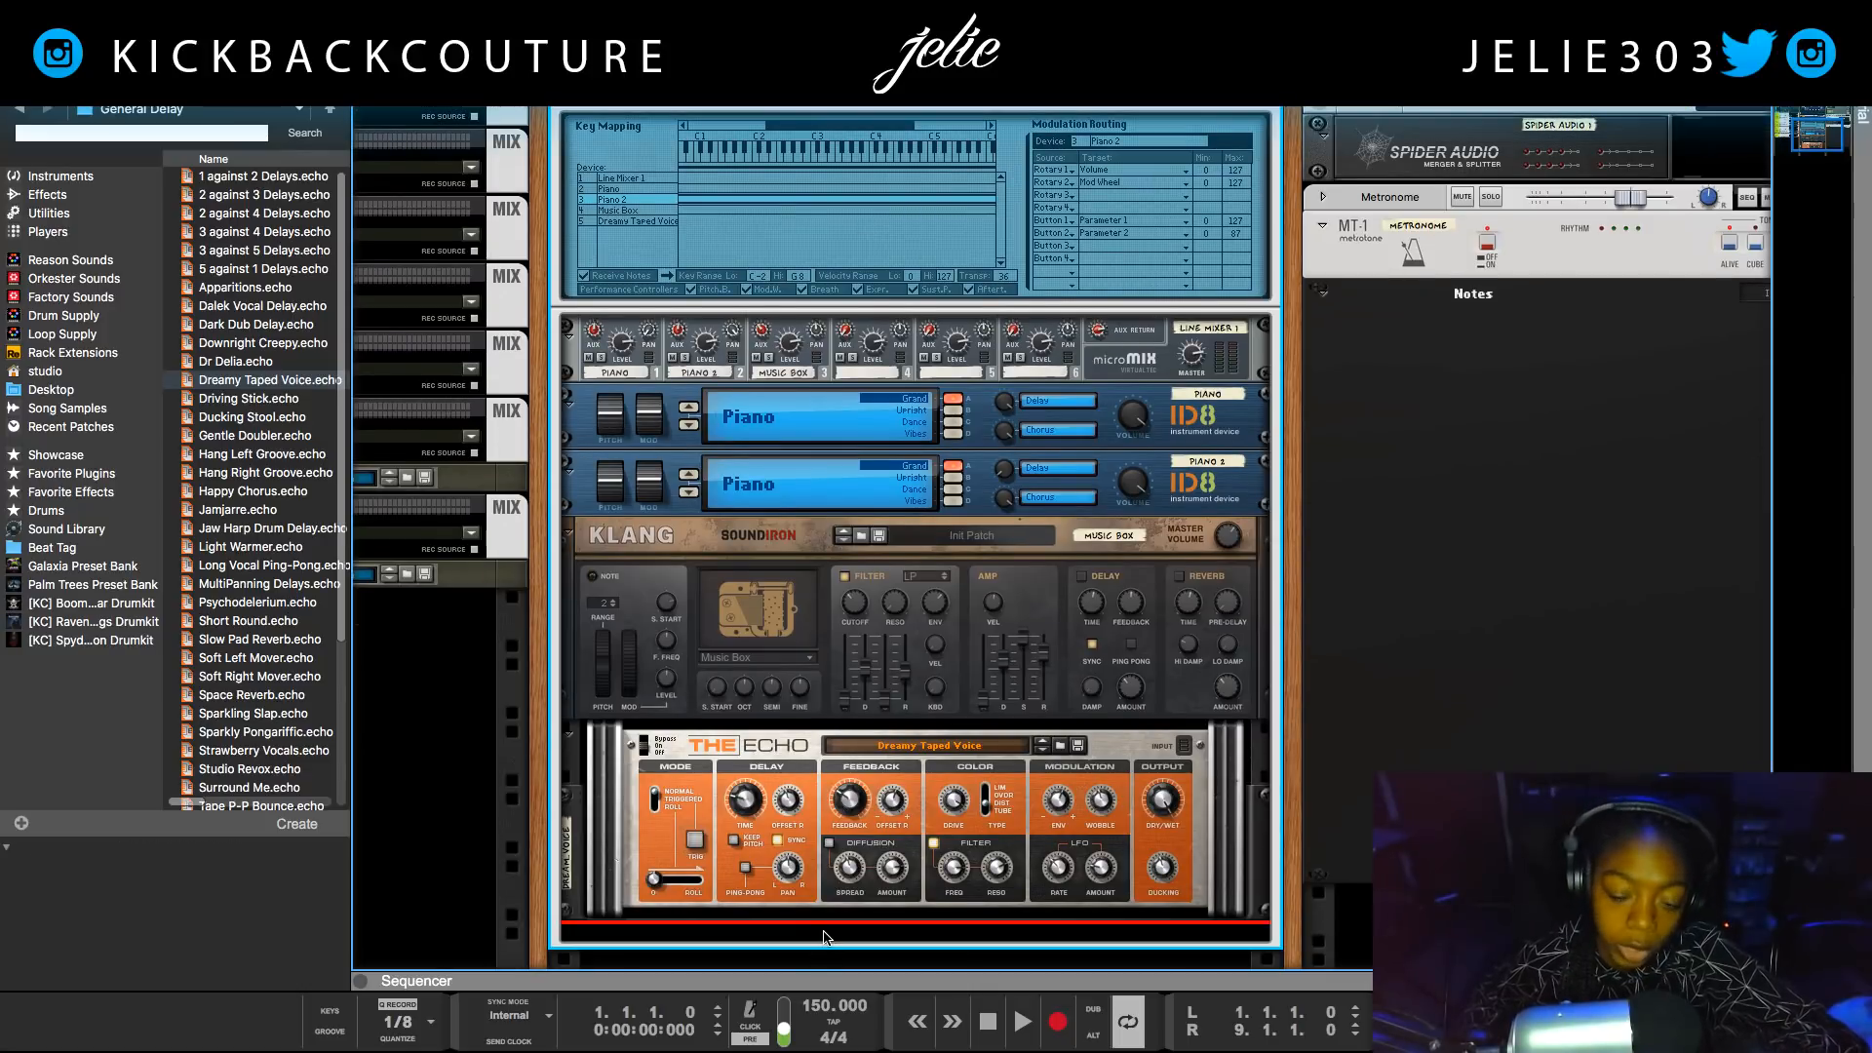
right_click(823, 937)
mouse_move(934, 682)
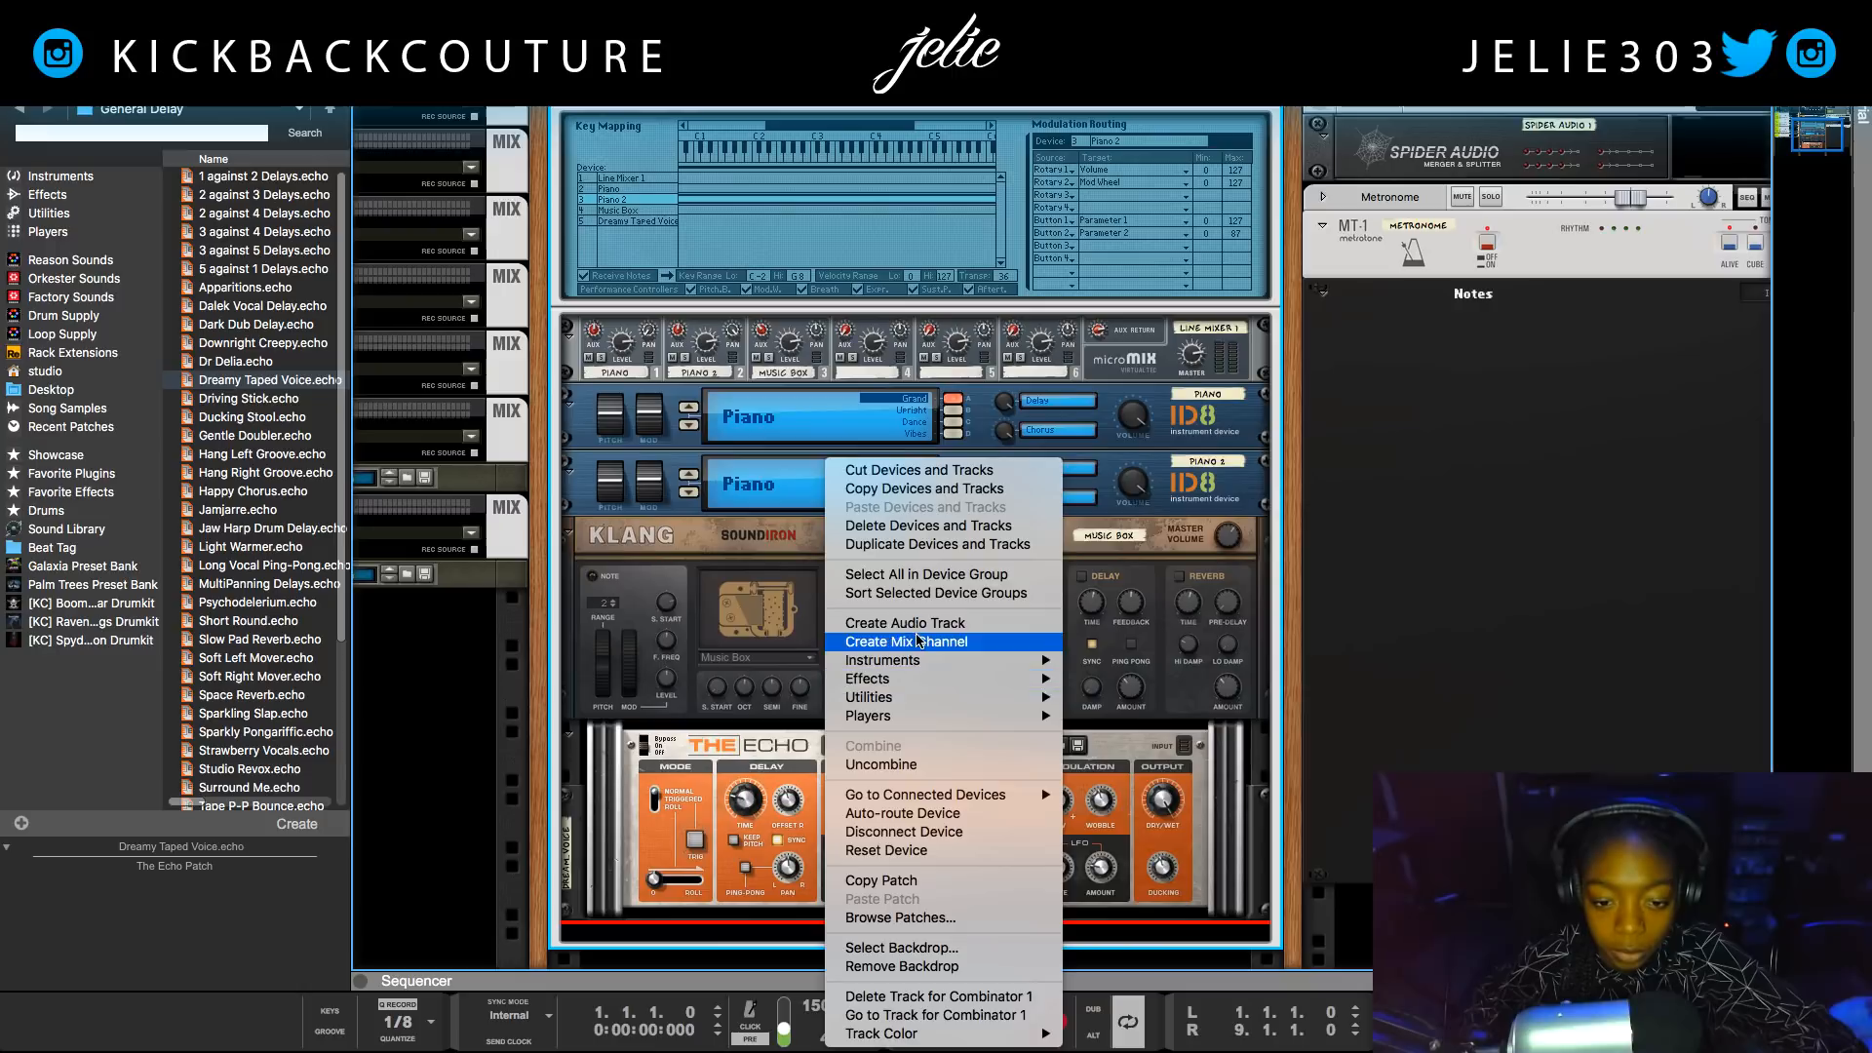
mouse_move(1175, 601)
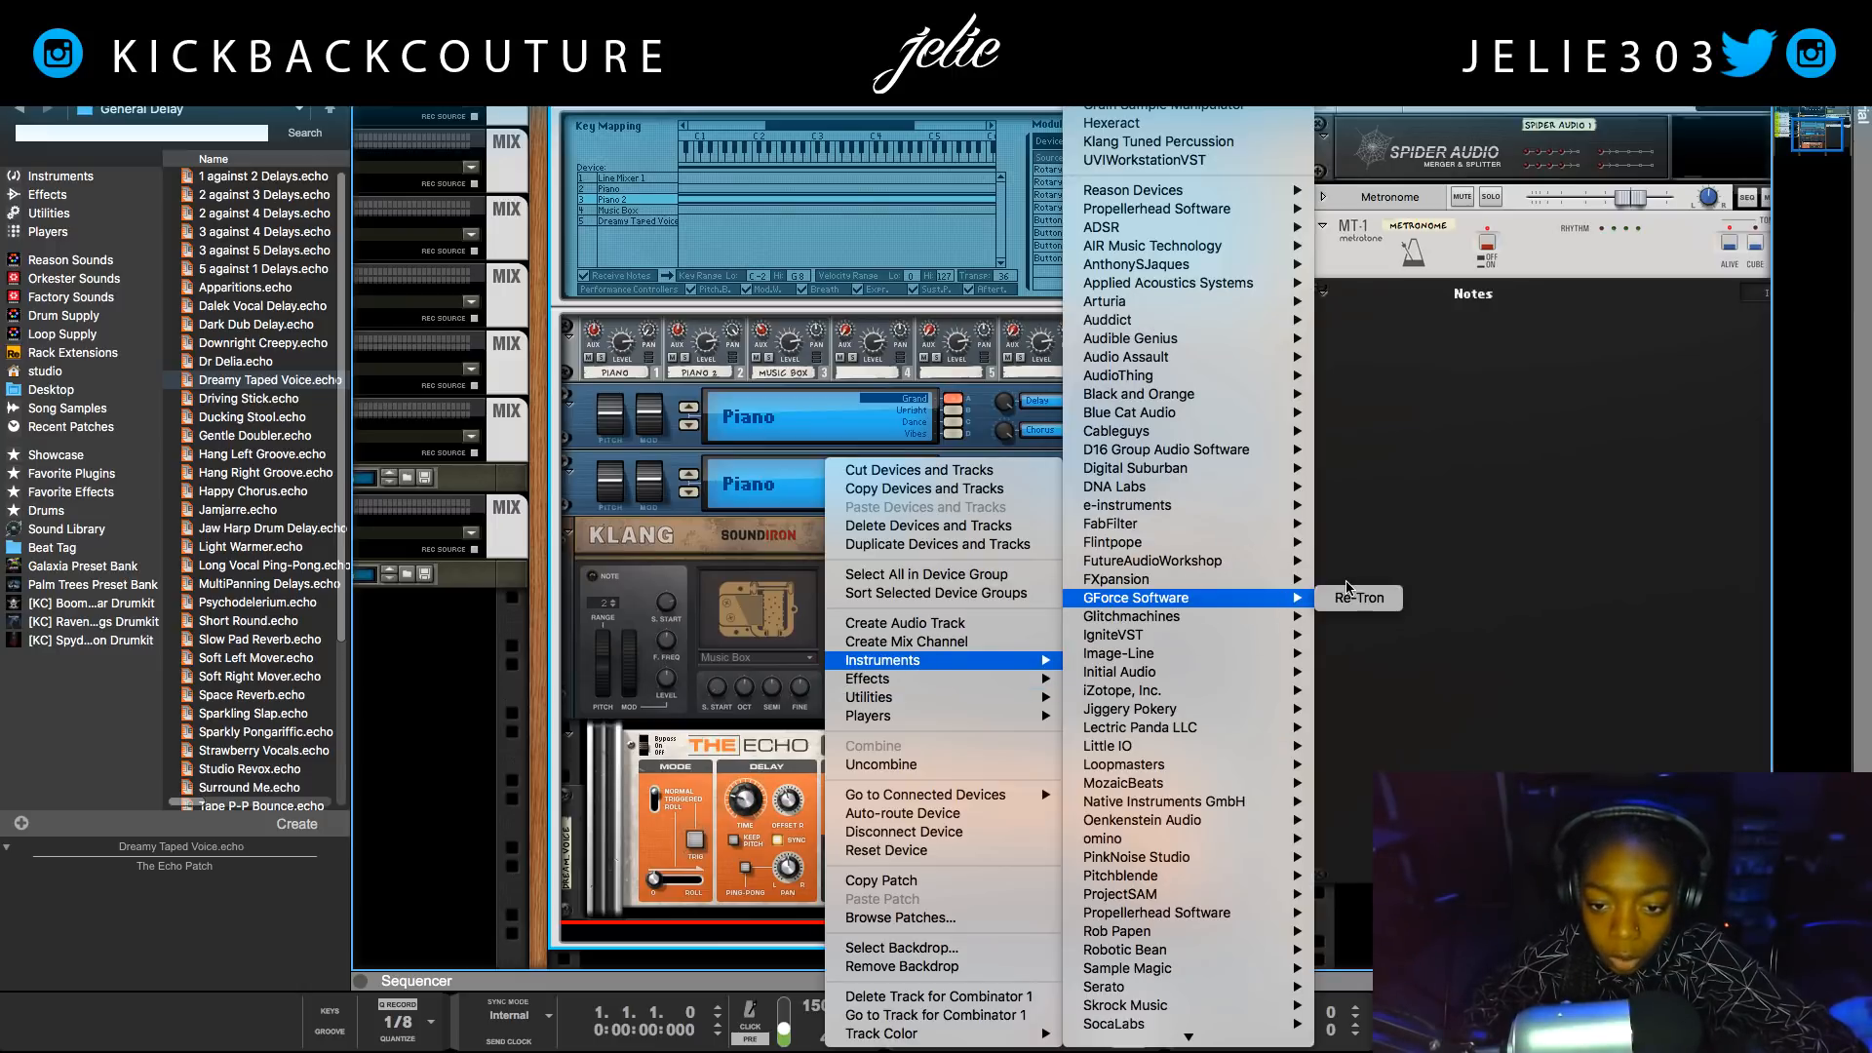
click(1357, 599)
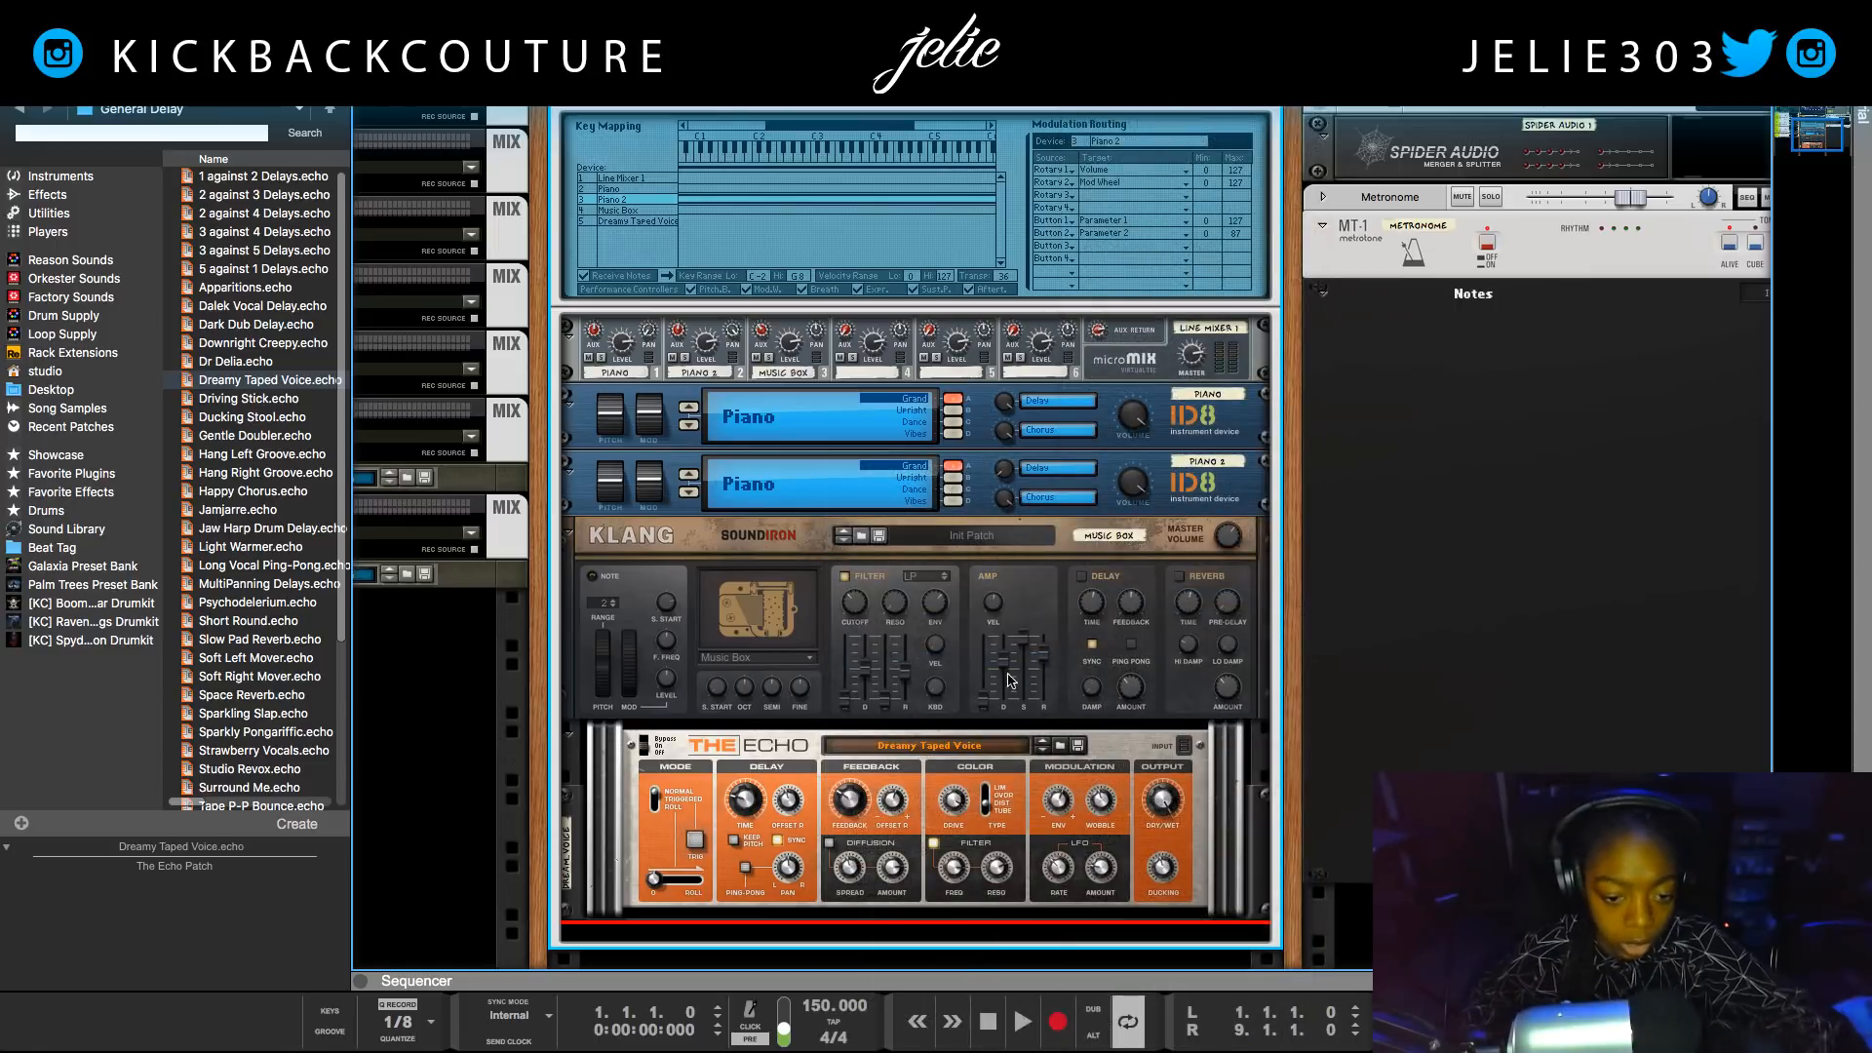
key(Tab)
scroll(932, 661, up, 3)
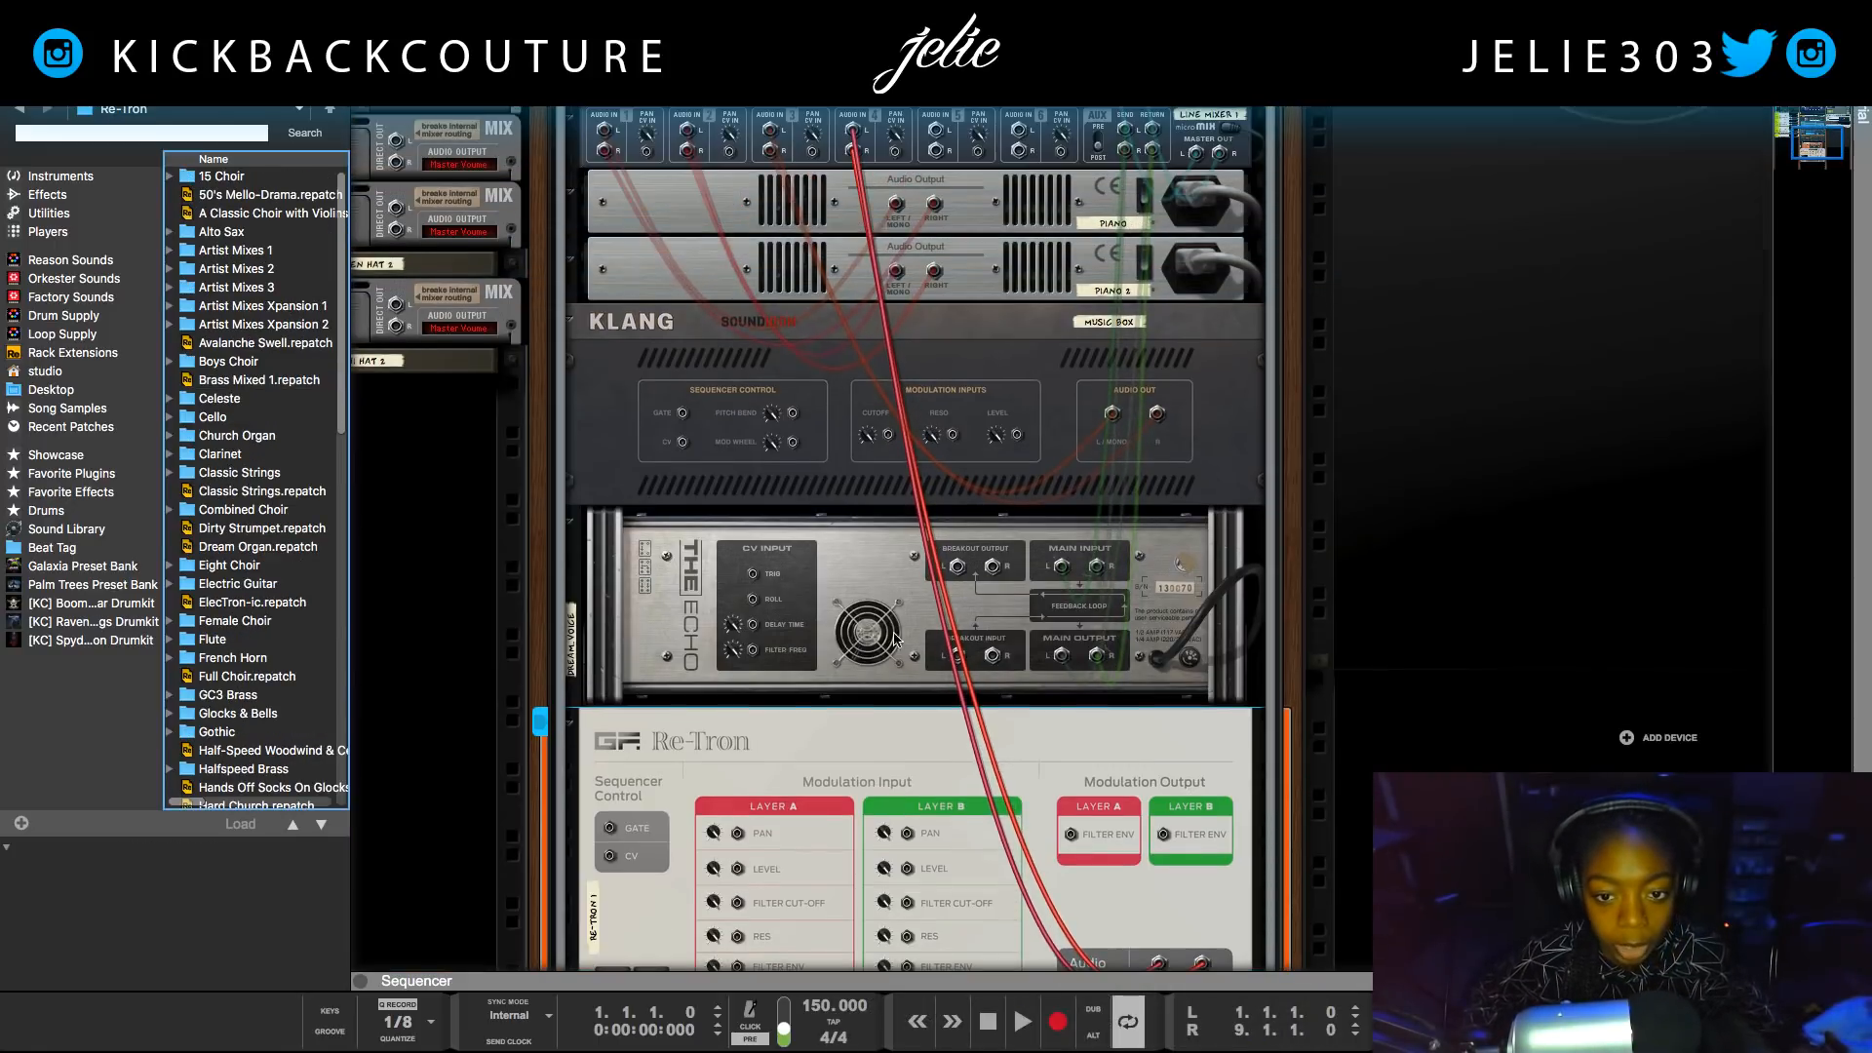
scroll(966, 683, up, 2)
key(Tab)
Load the War Hero patch into Re-Tron and solo its channel on the line mixer.
scroll(972, 682, down, 4)
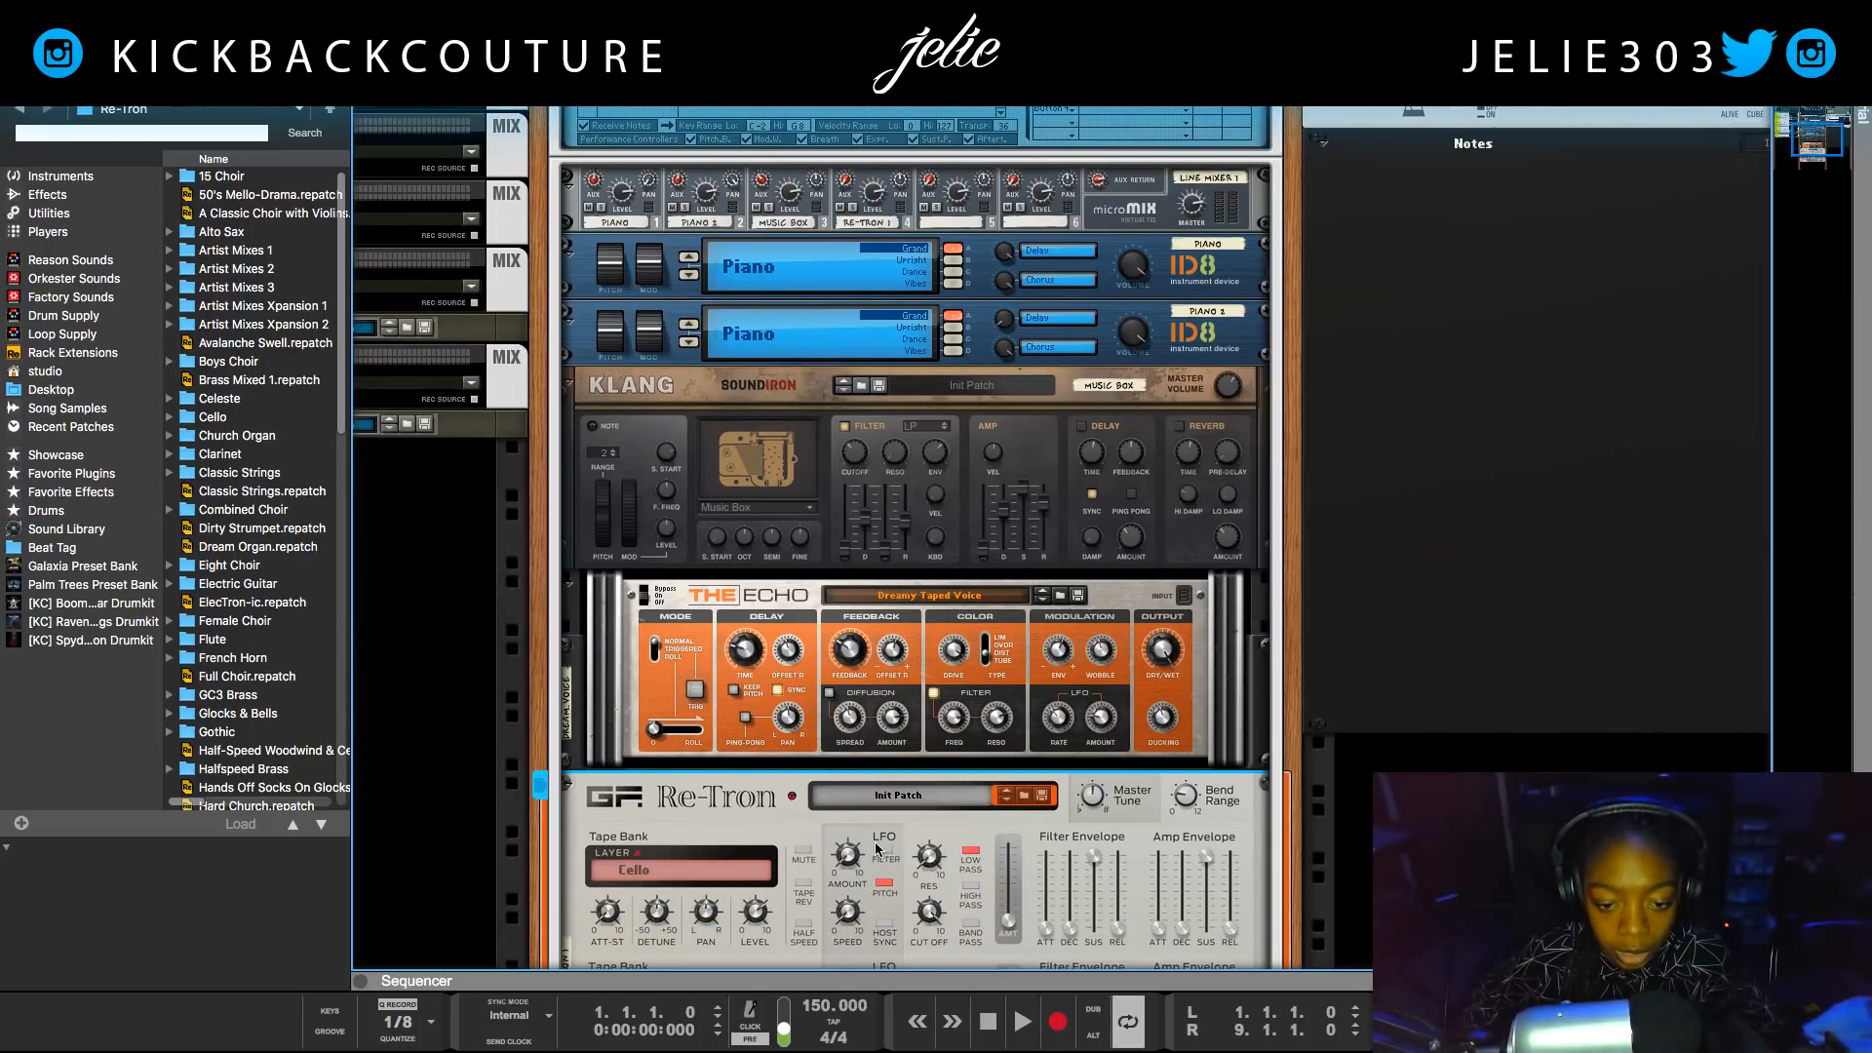
click(892, 817)
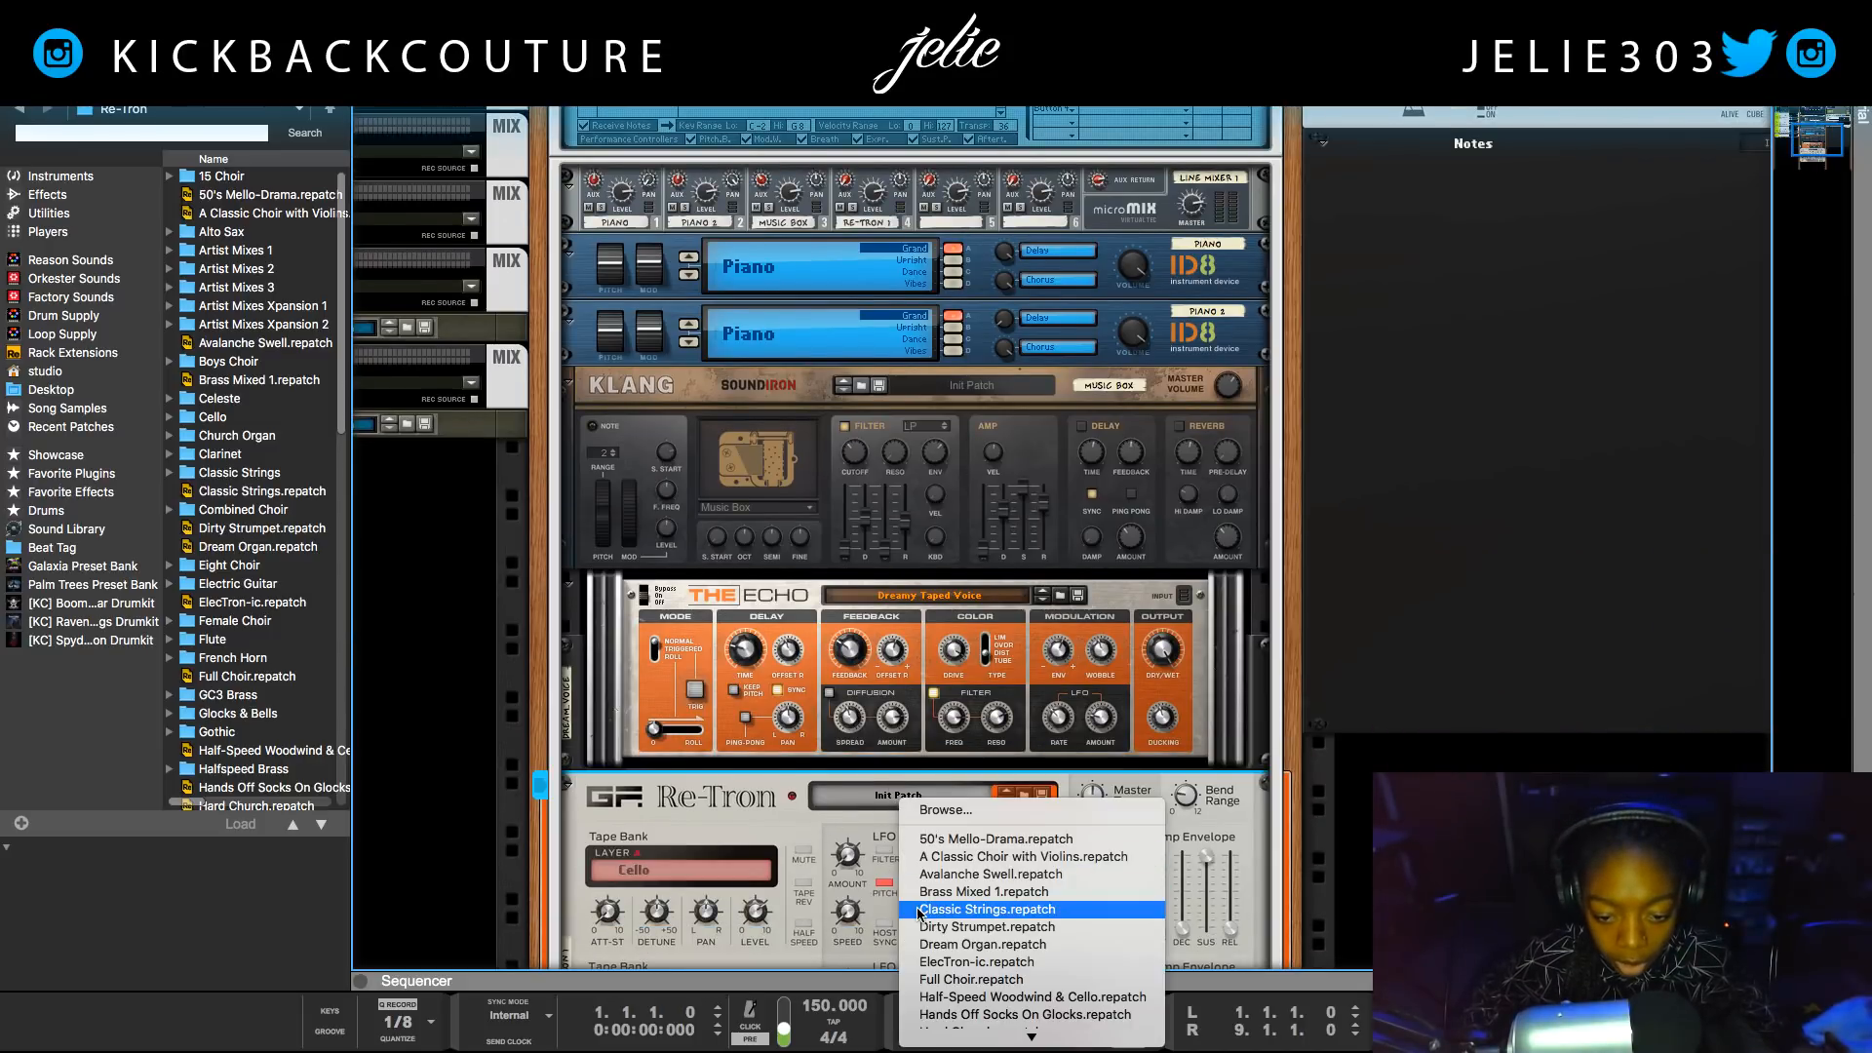
scroll(924, 1004, down, 10)
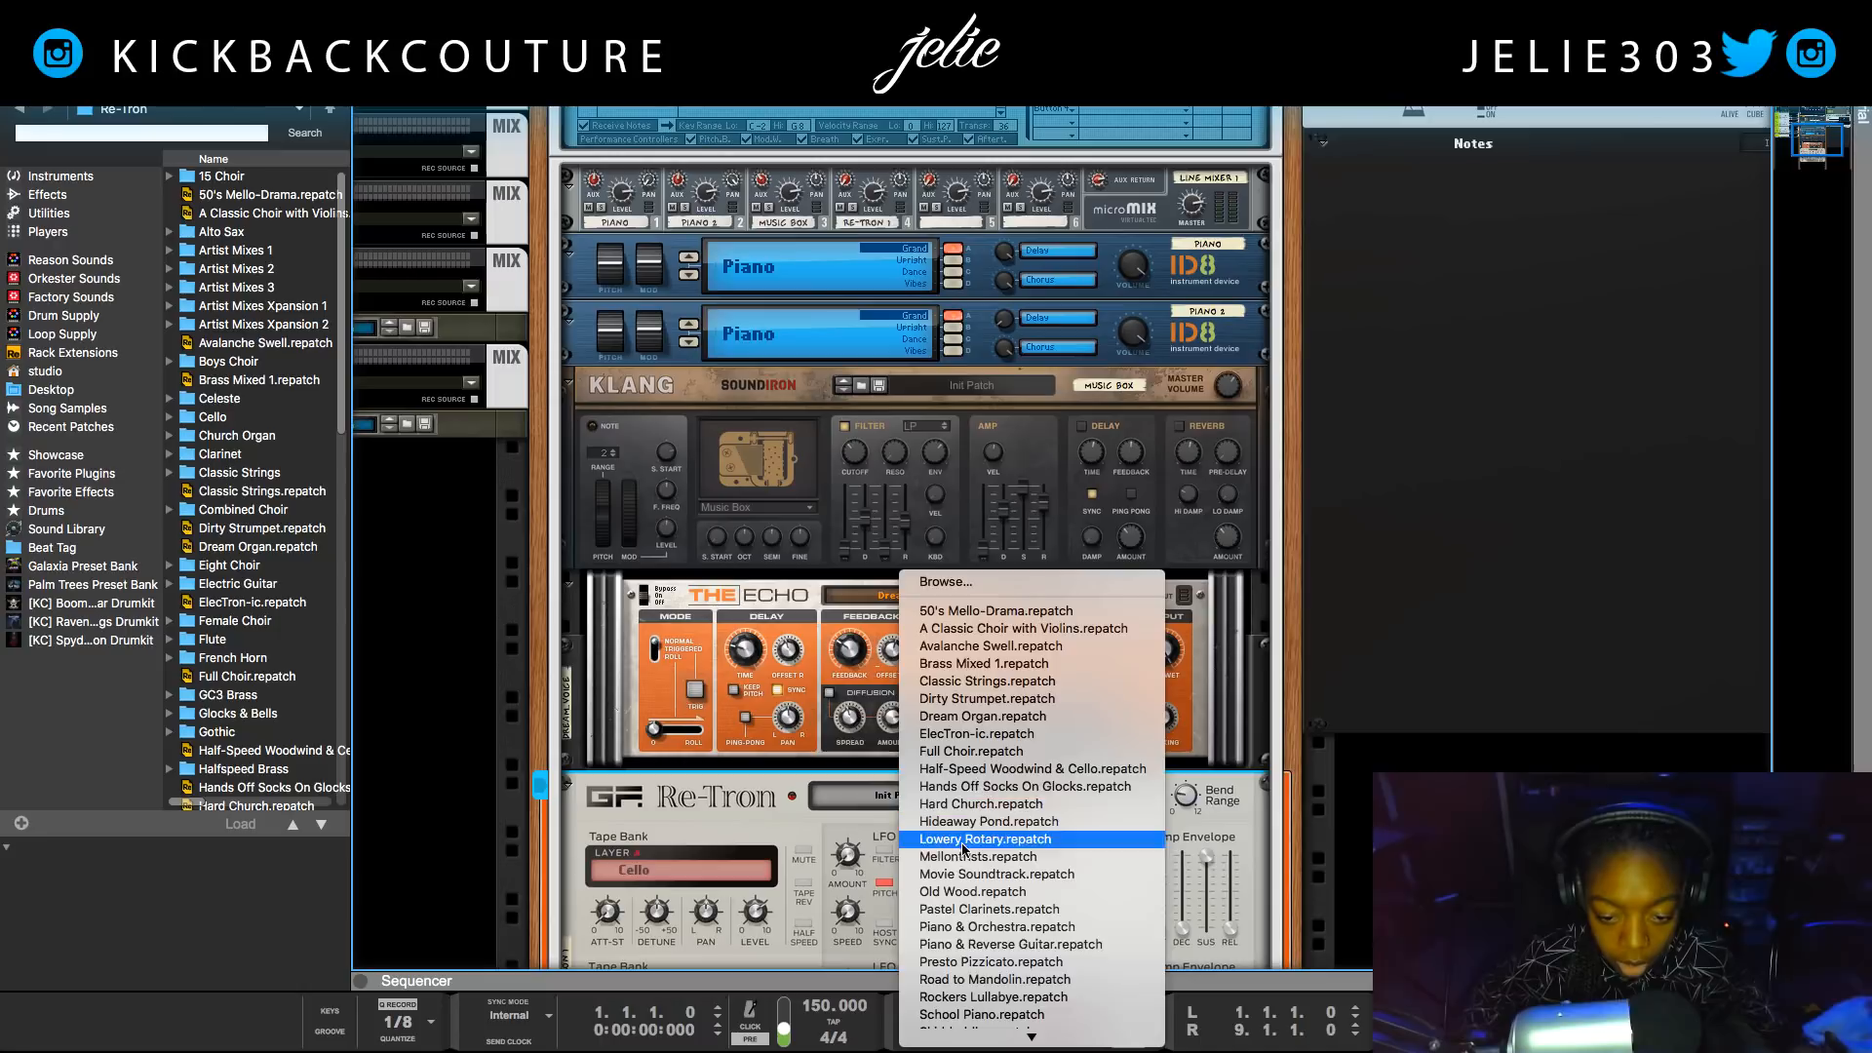
scroll(975, 844, down, 5)
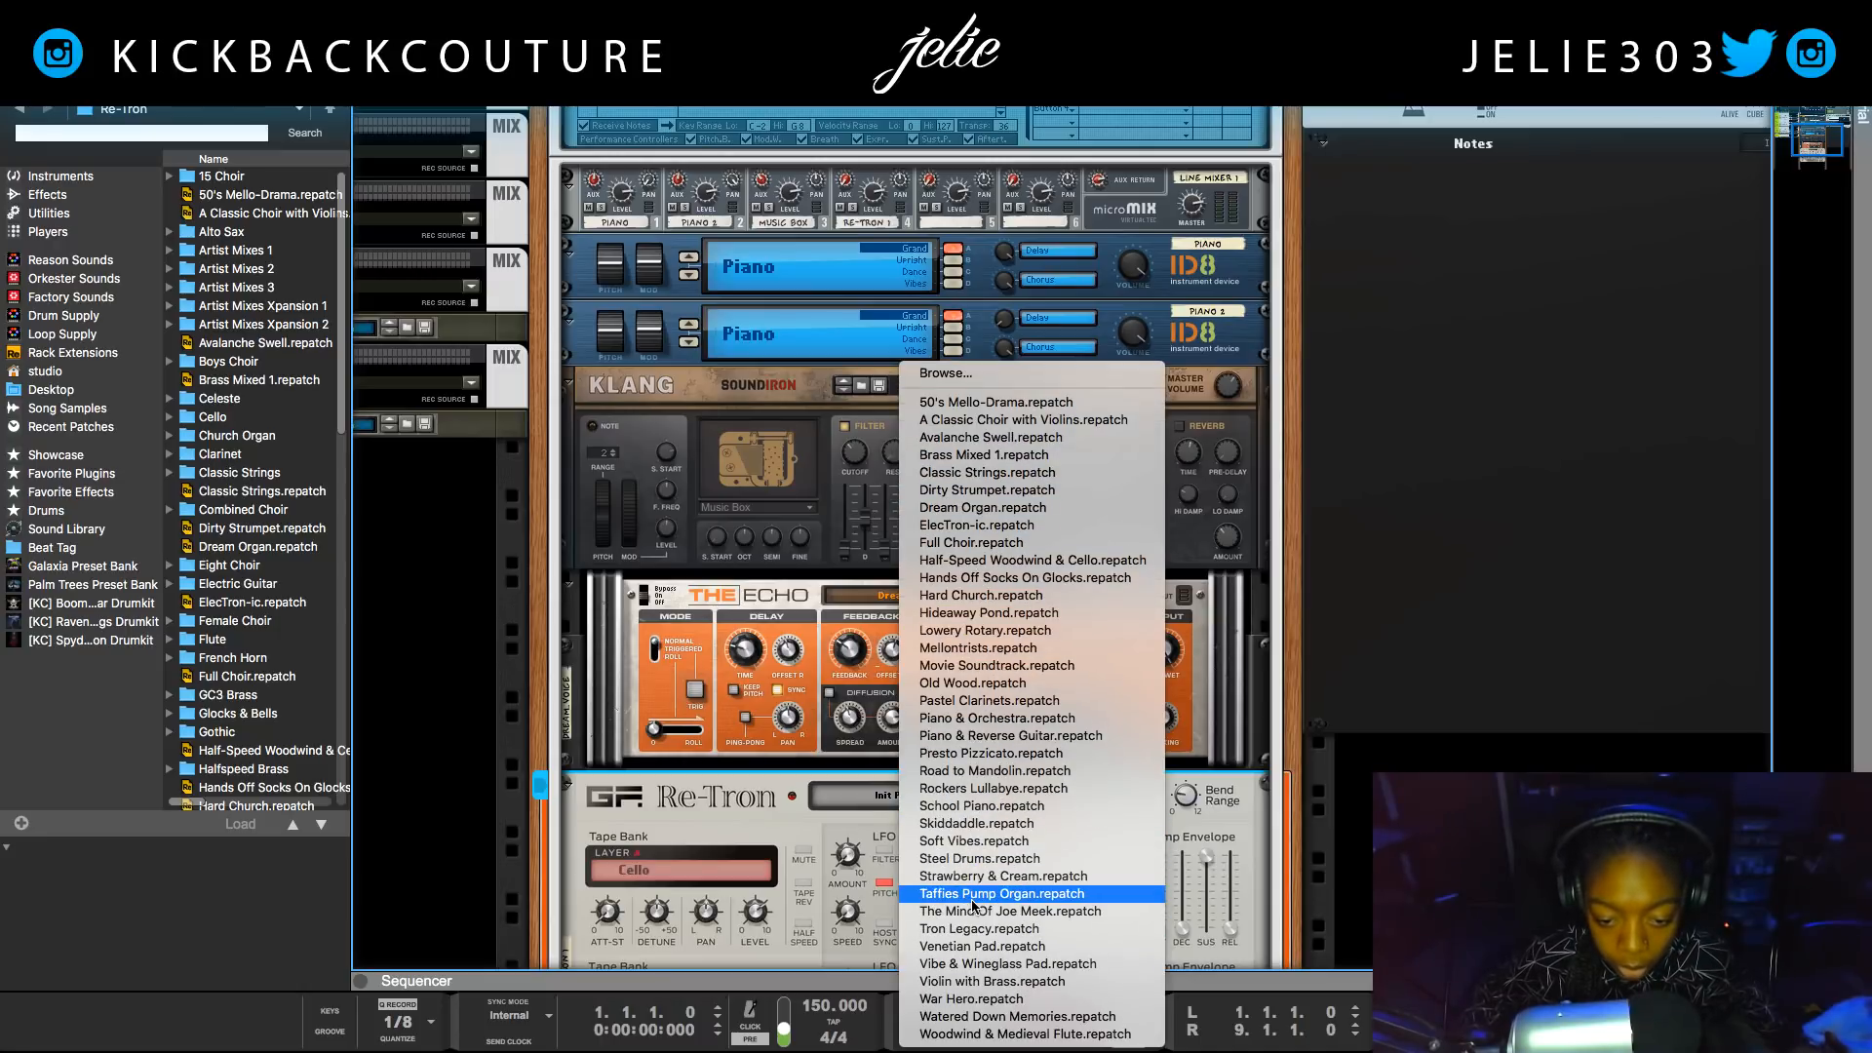
click(979, 1000)
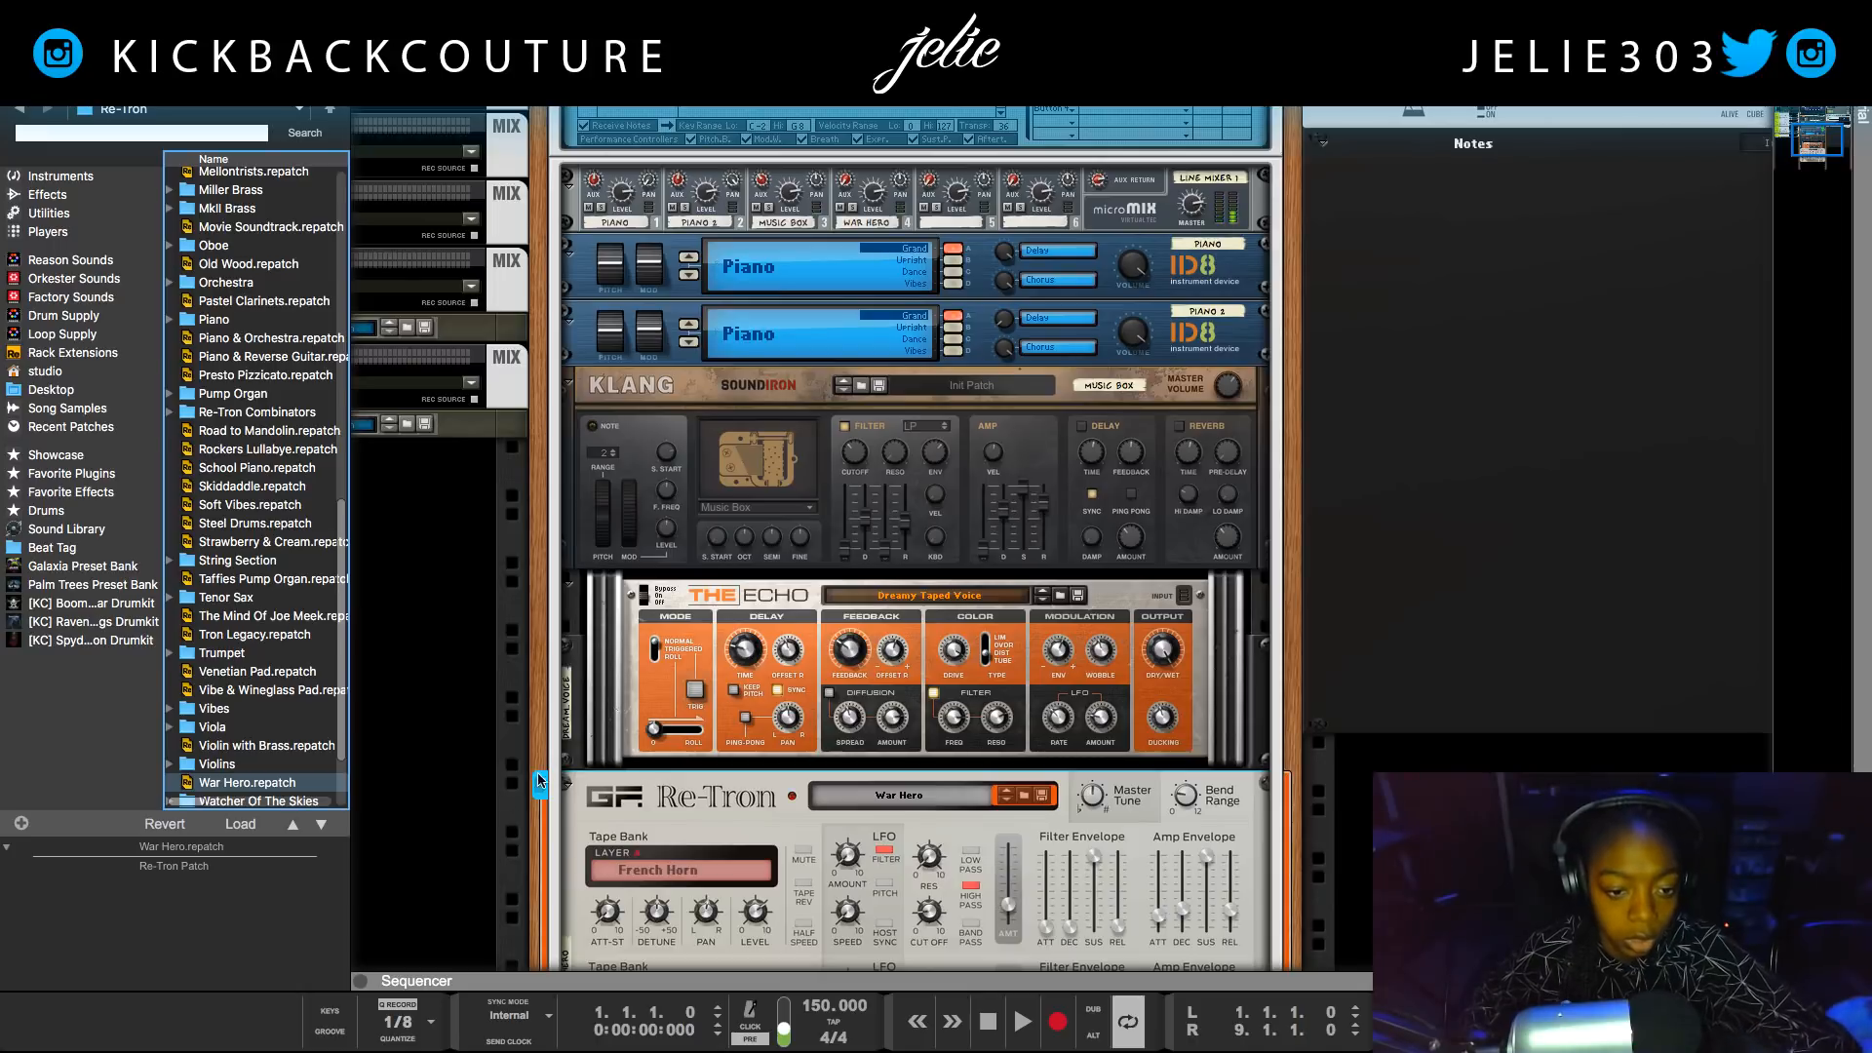
scroll(726, 329, up, 1)
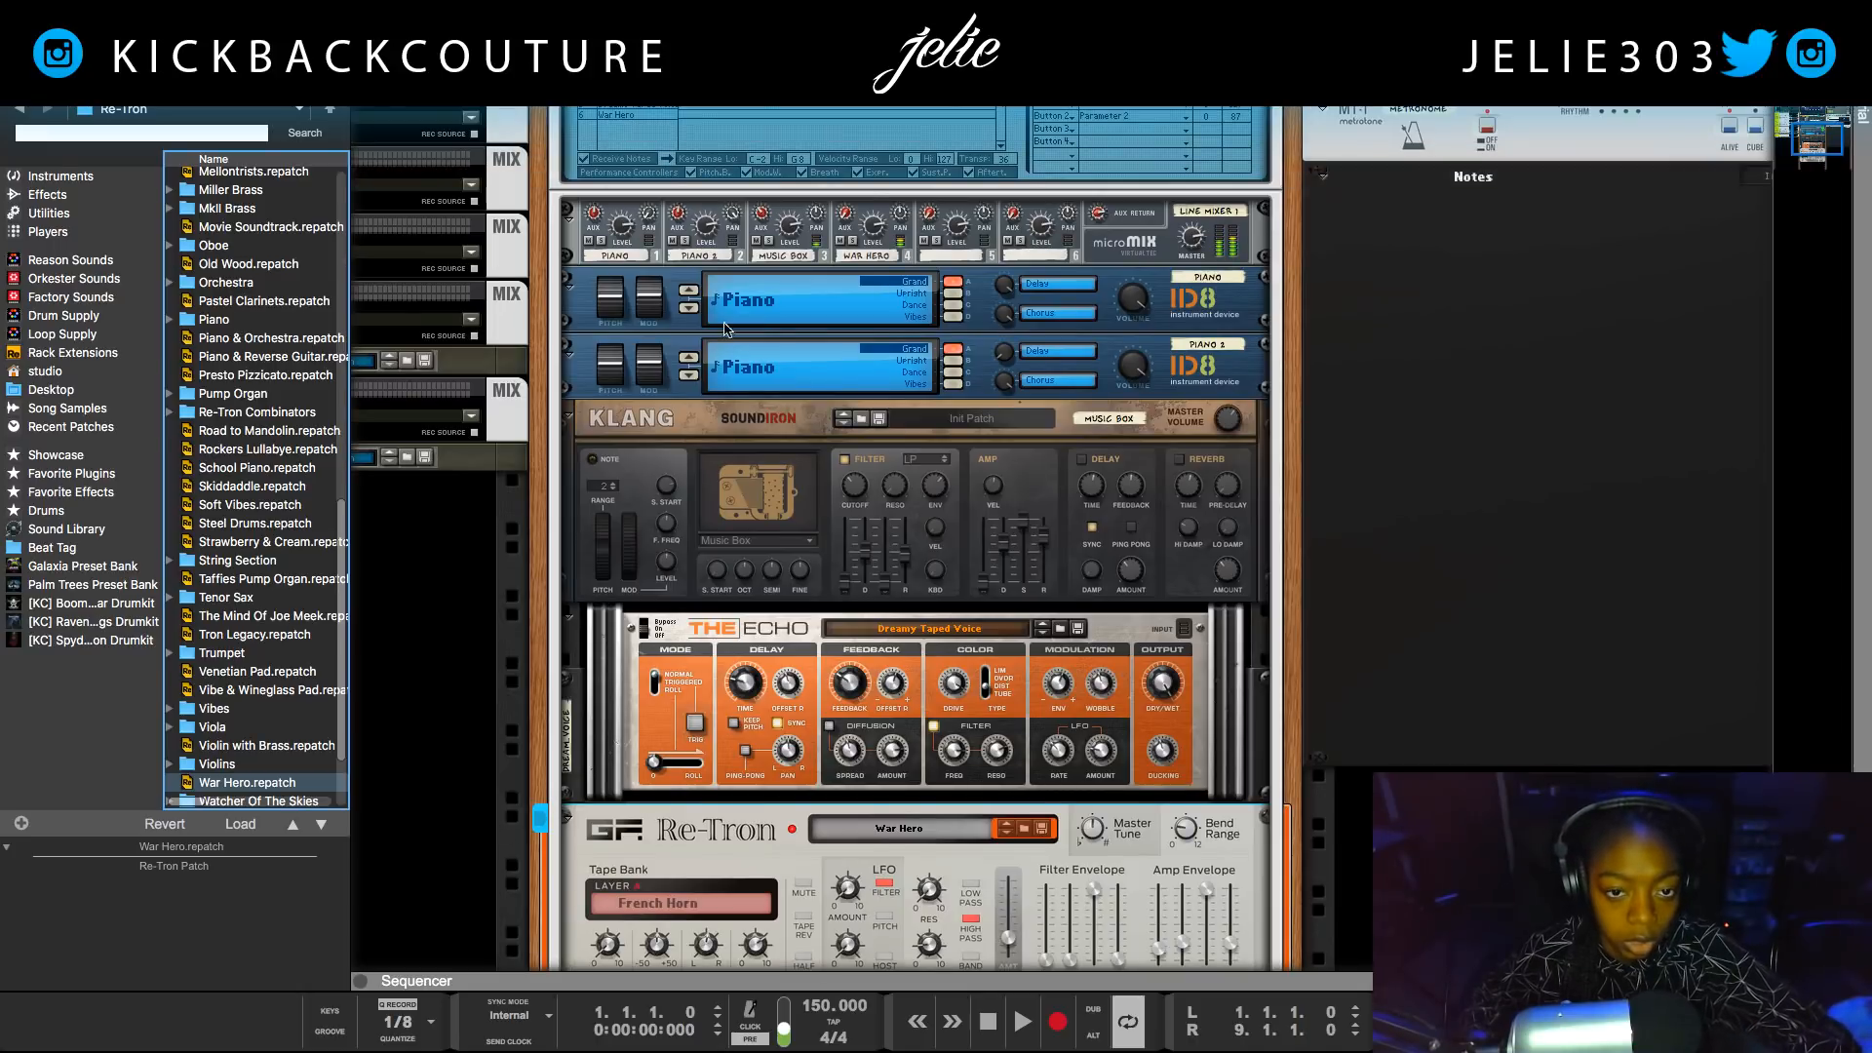
click(852, 242)
Change the tape bank of Re-Tron's Layer A to Flute.
scroll(1001, 768, down, 2)
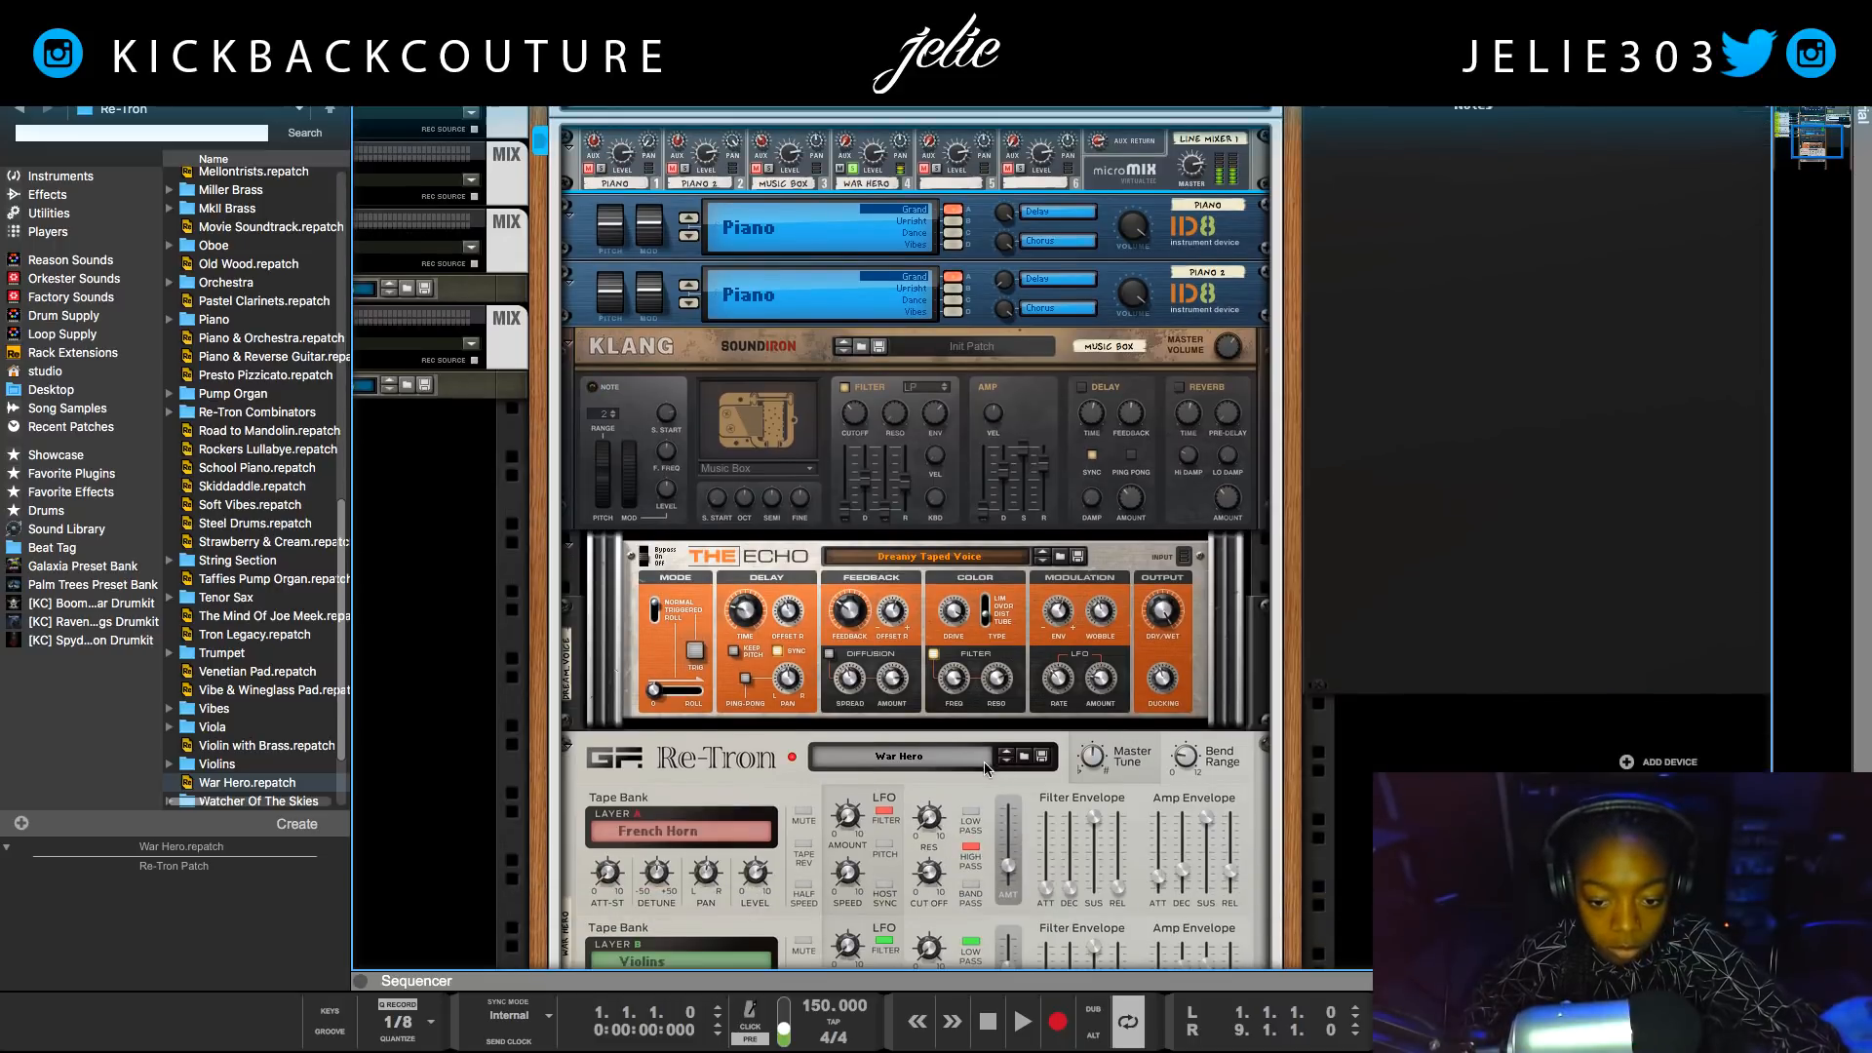
scroll(988, 766, down, 3)
scroll(977, 783, down, 1)
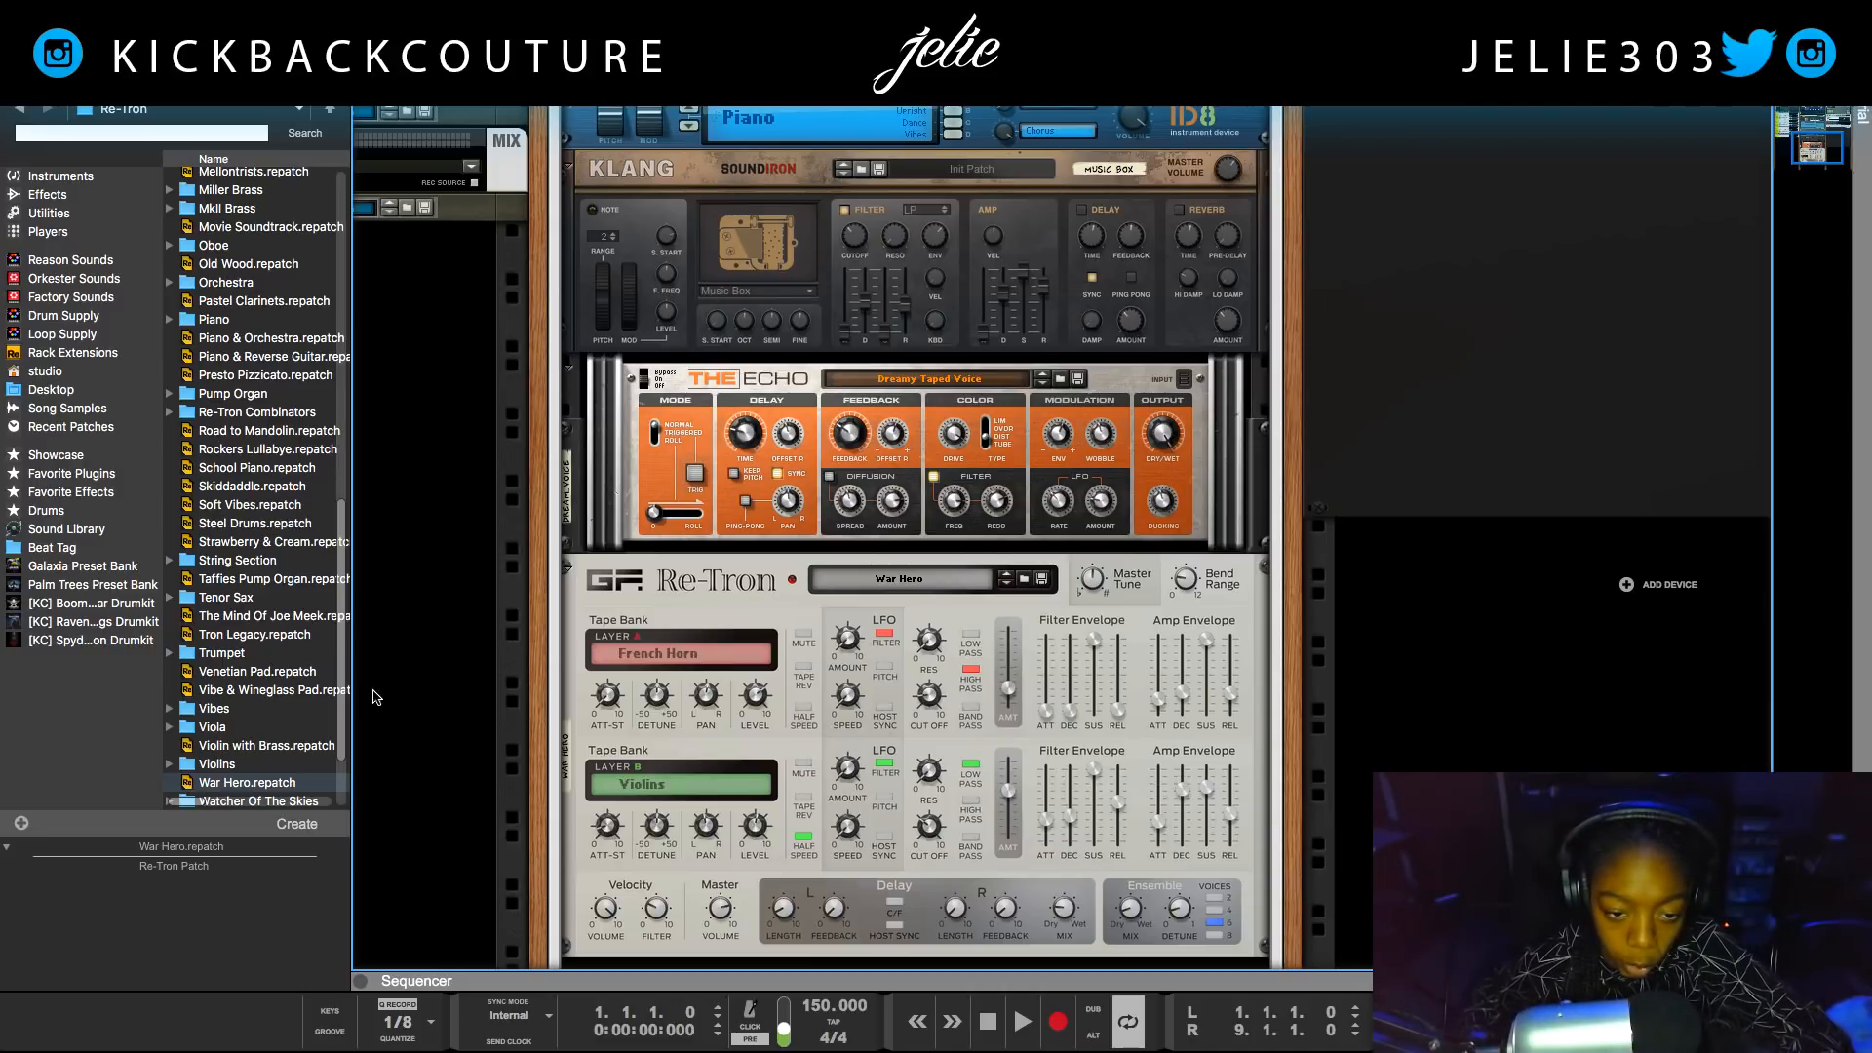
click(599, 667)
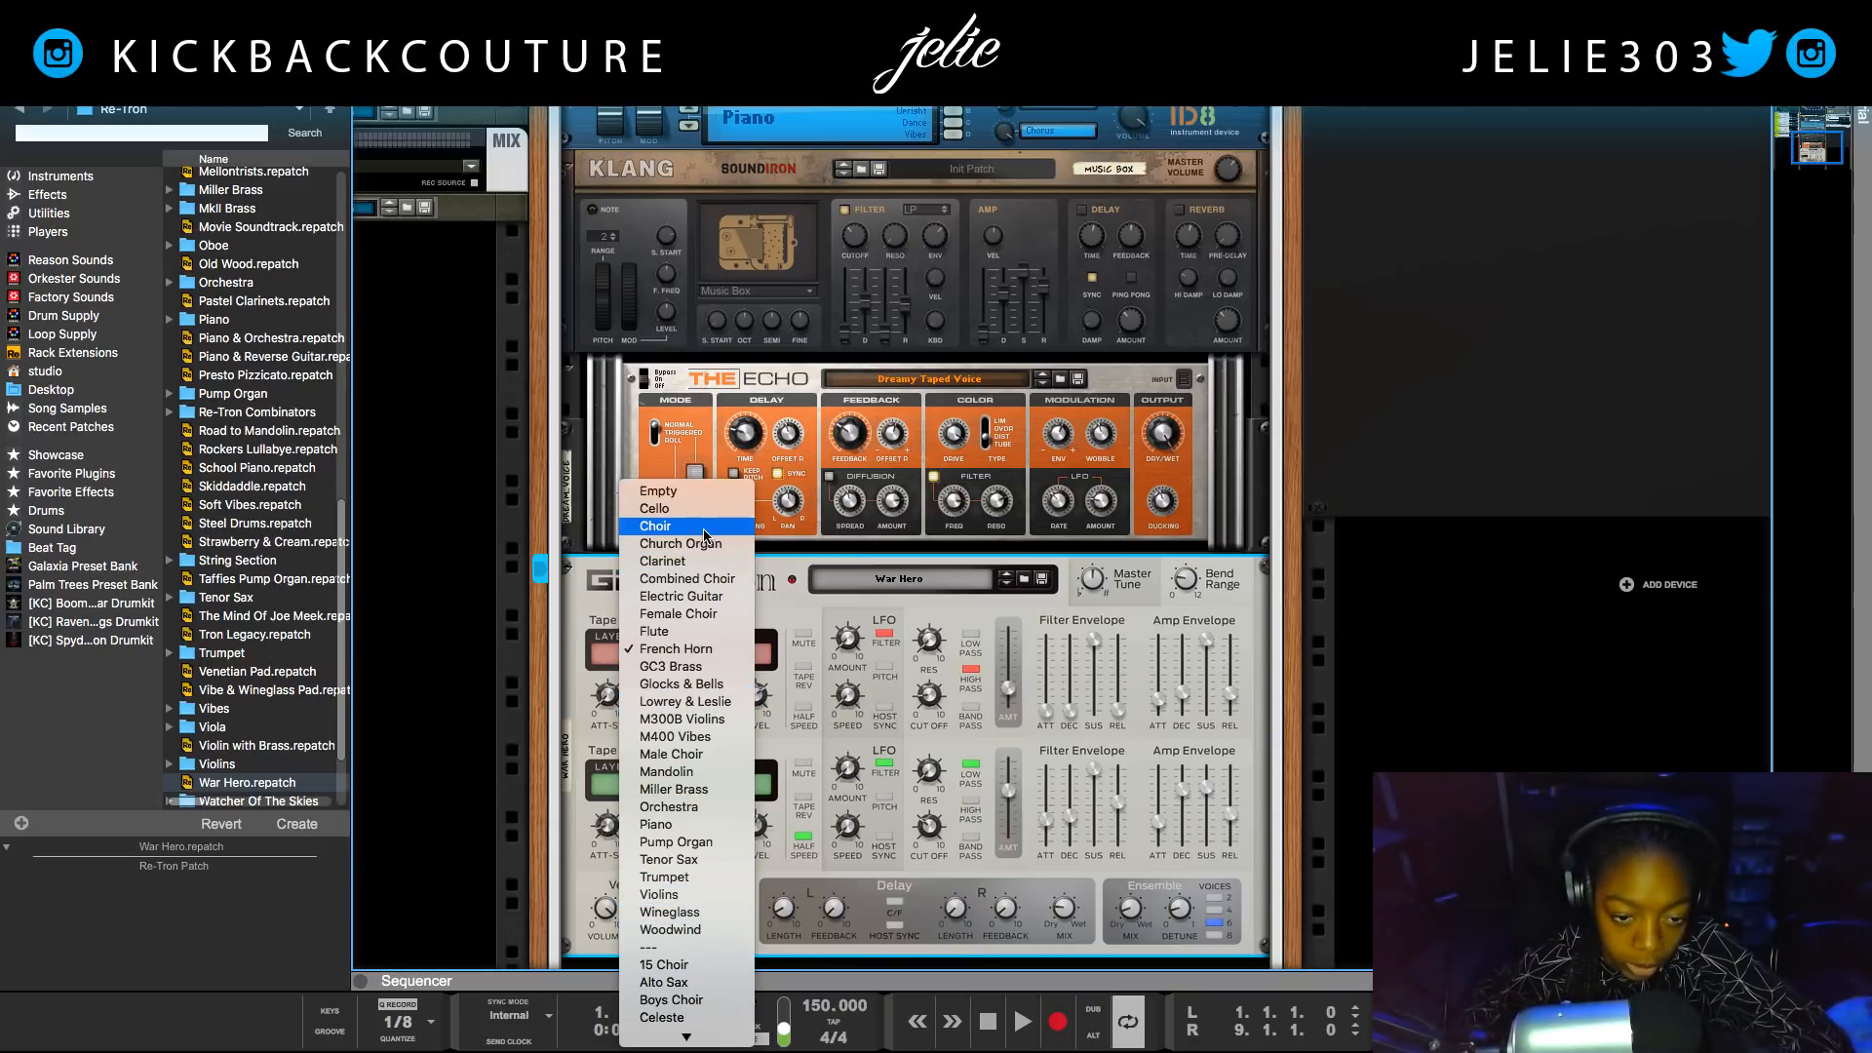
click(685, 631)
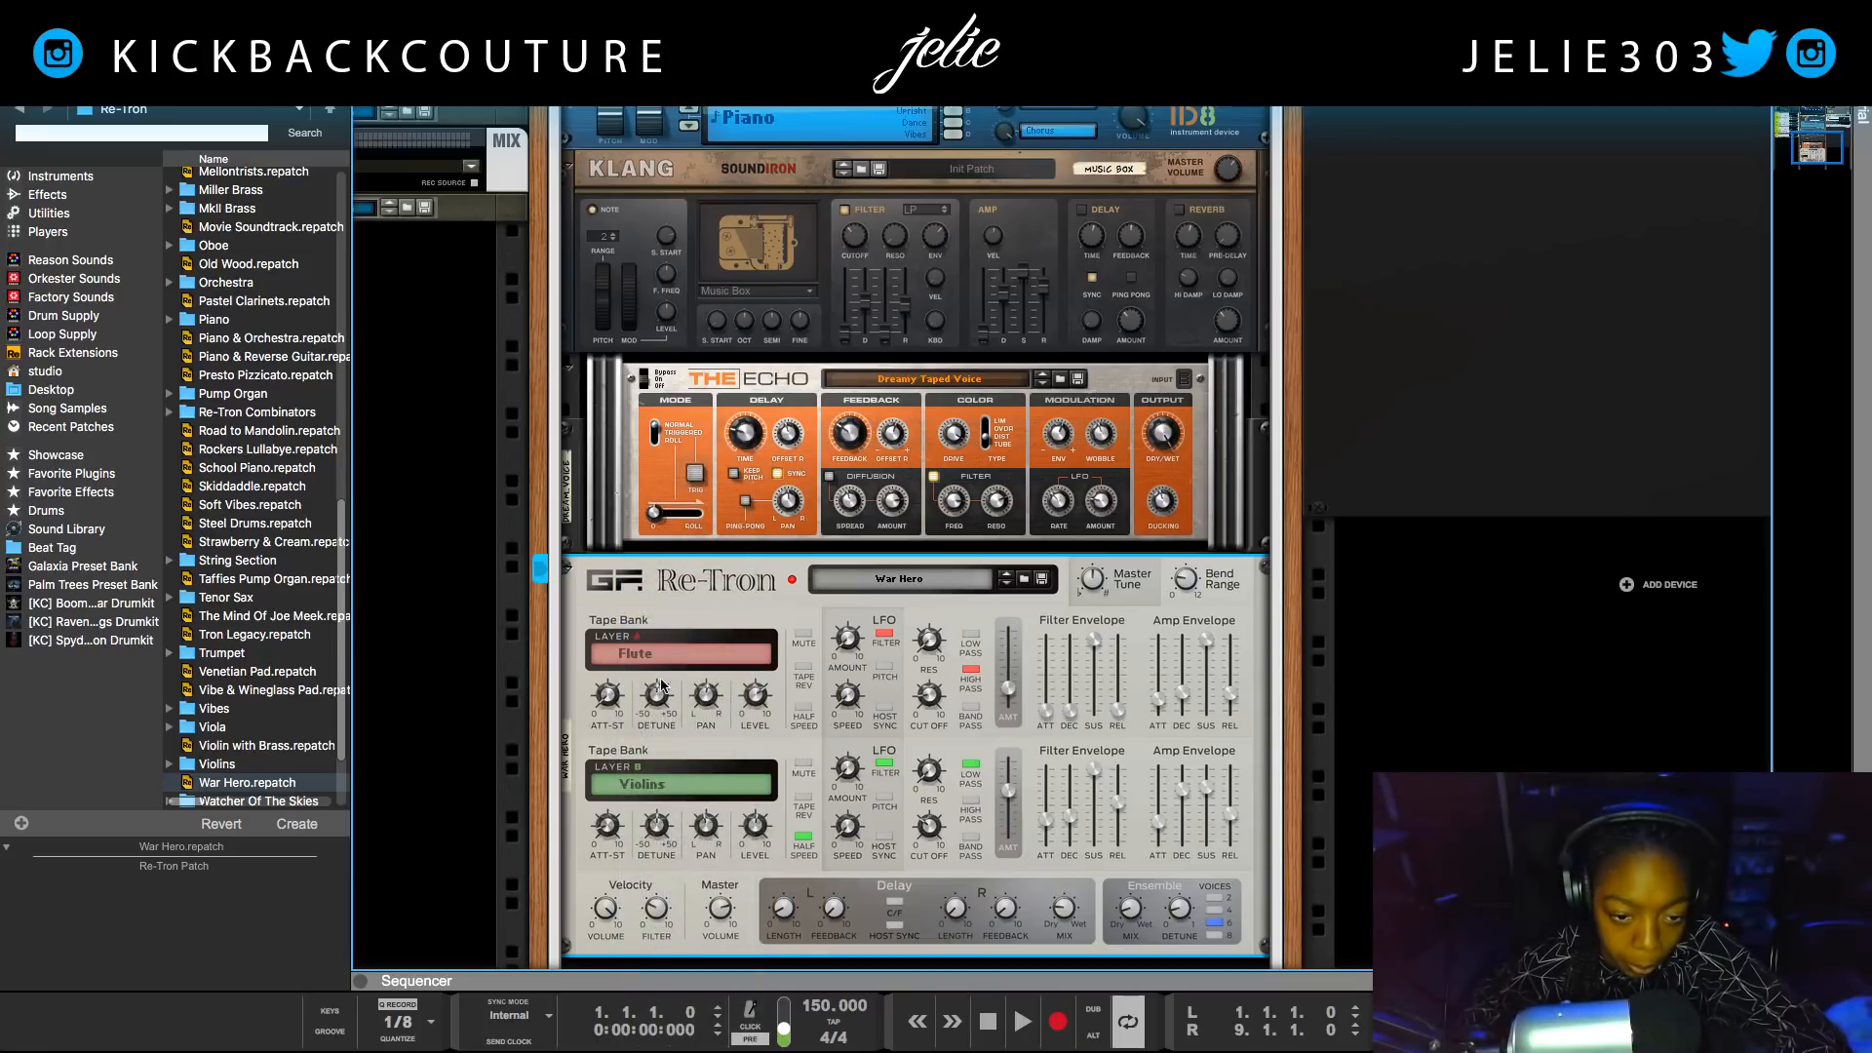
Set the tape bank of Re-Tron's Layer B to Glocks & Bells and of Layer A to Celeste.
click(646, 794)
click(697, 579)
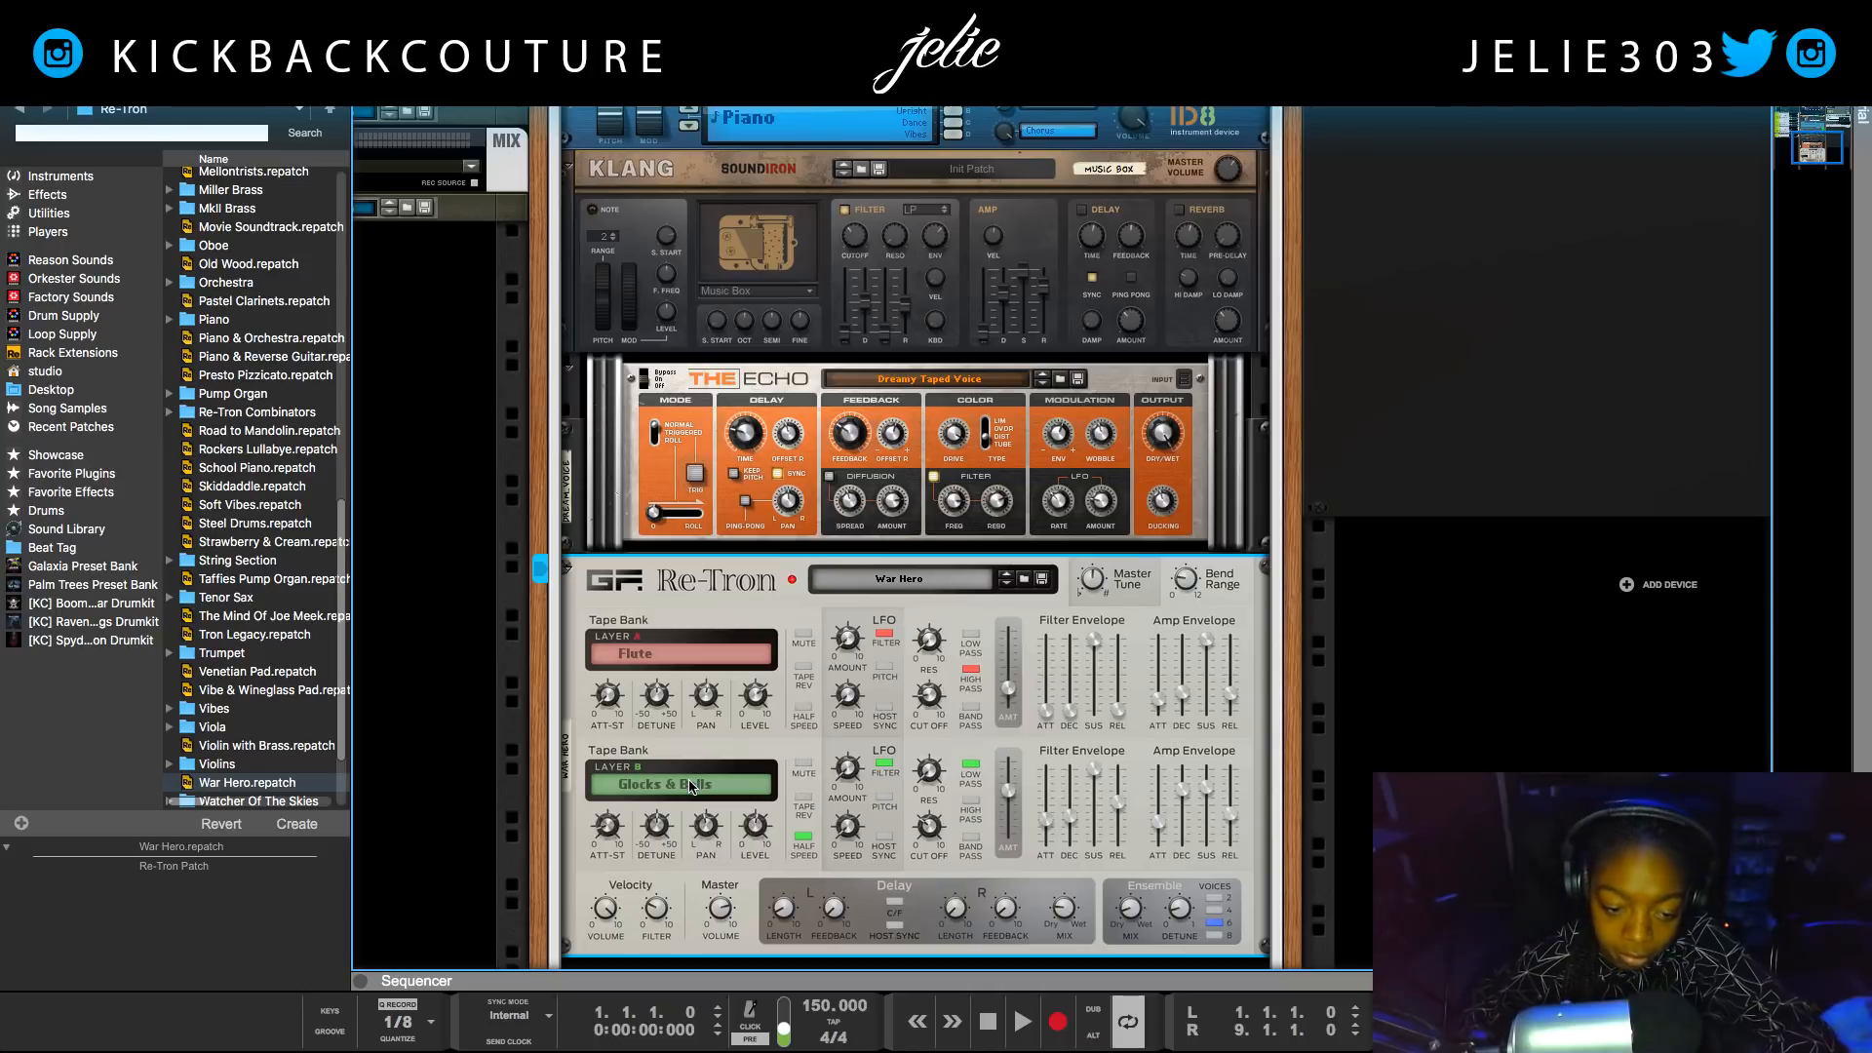
click(688, 786)
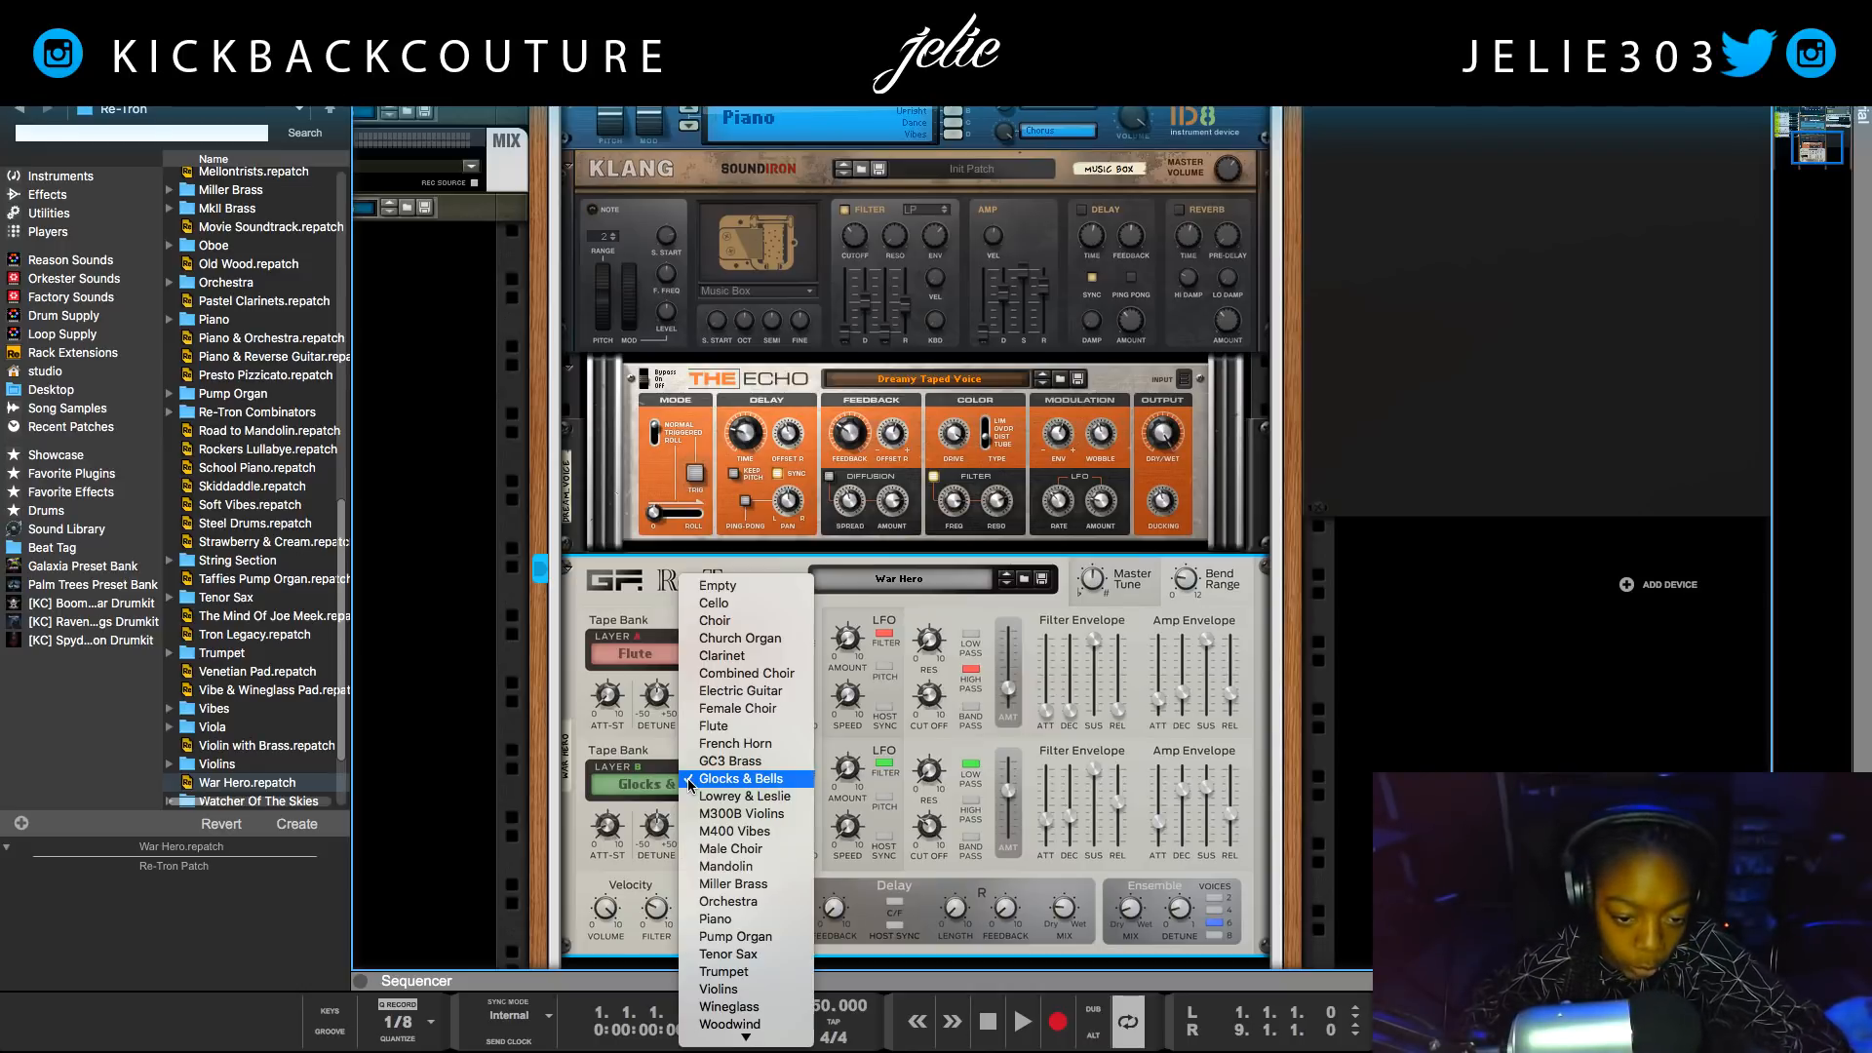
click(844, 844)
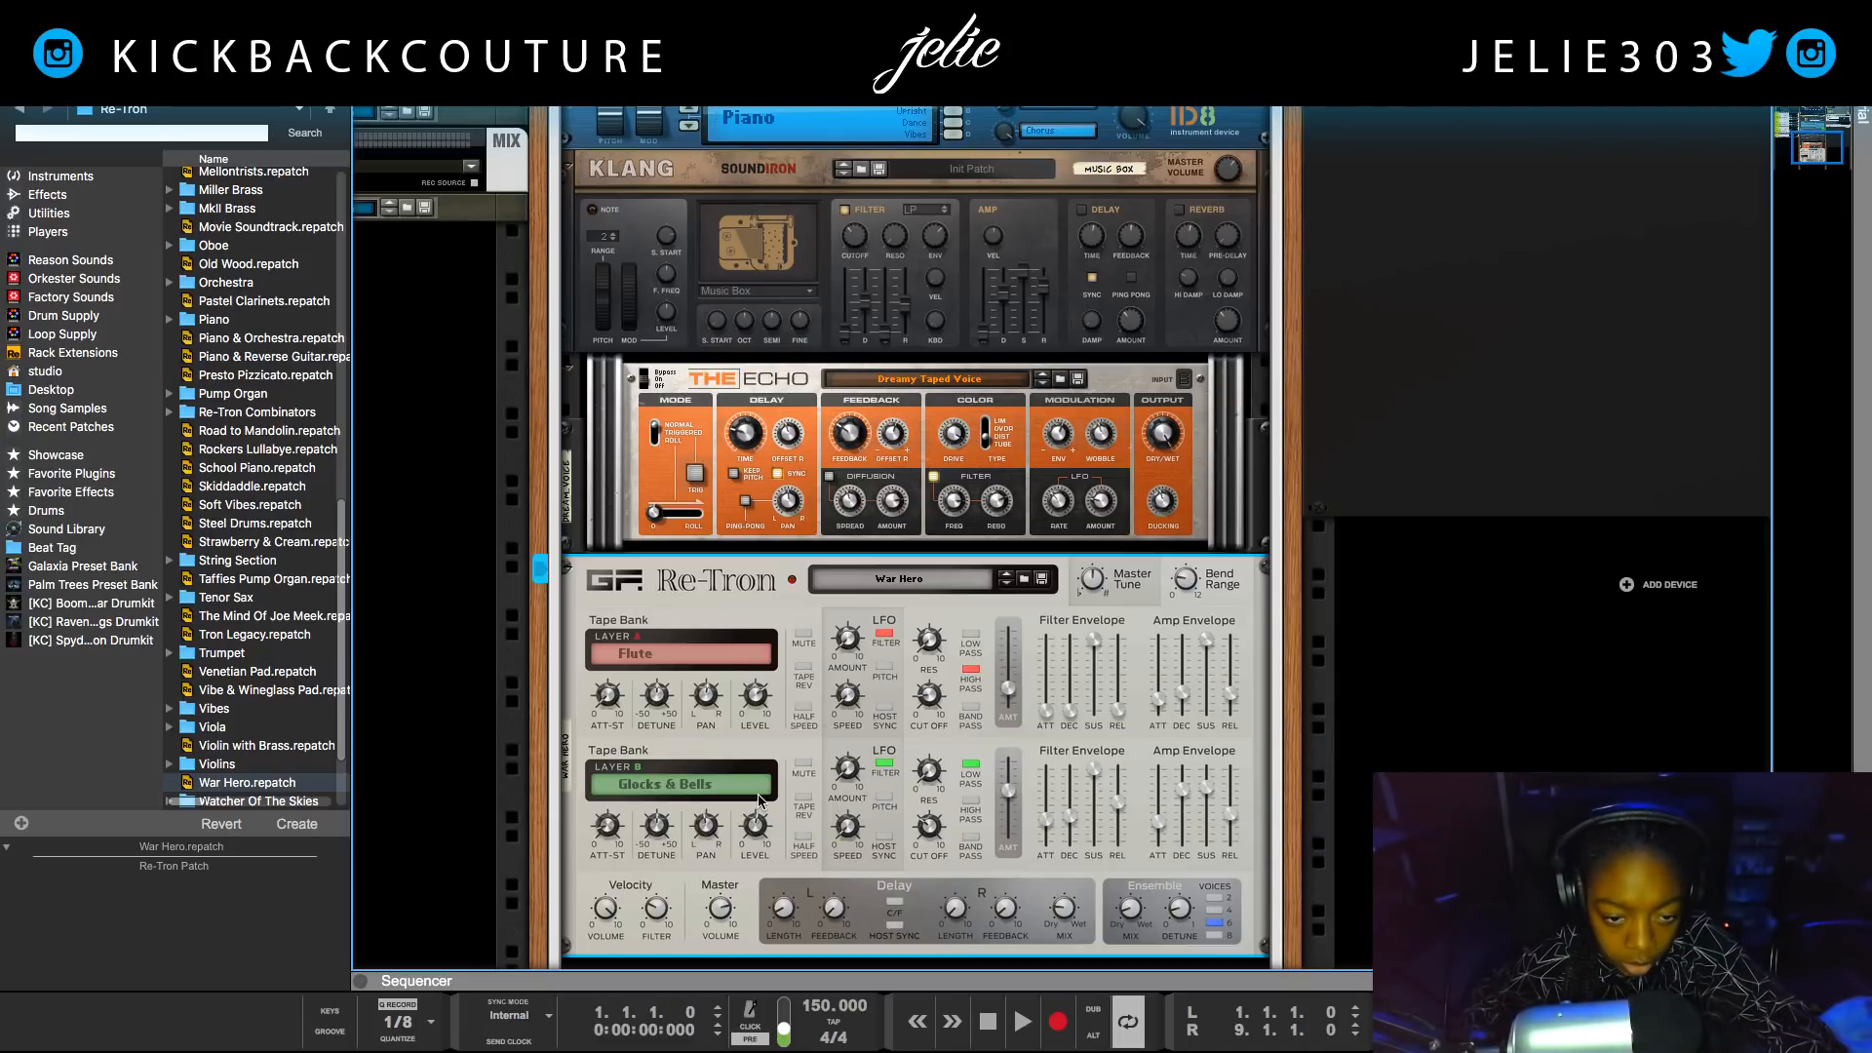
click(651, 651)
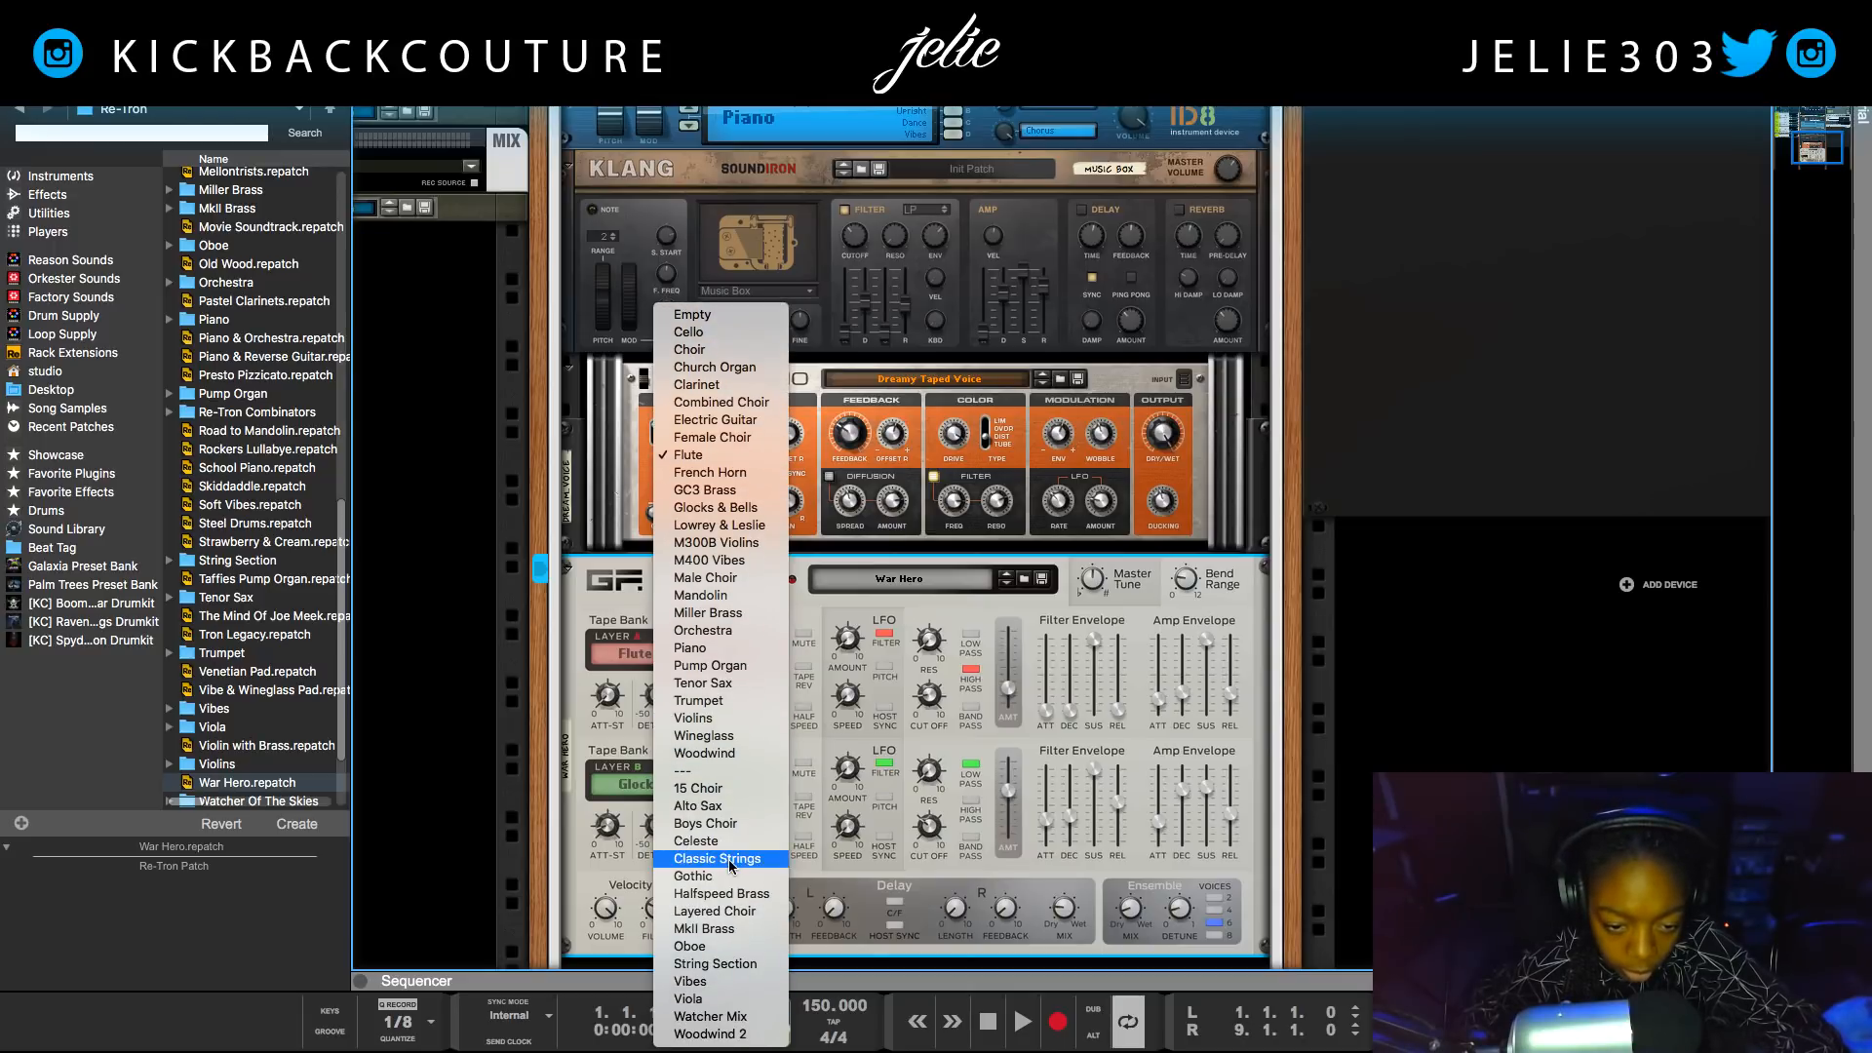
click(729, 842)
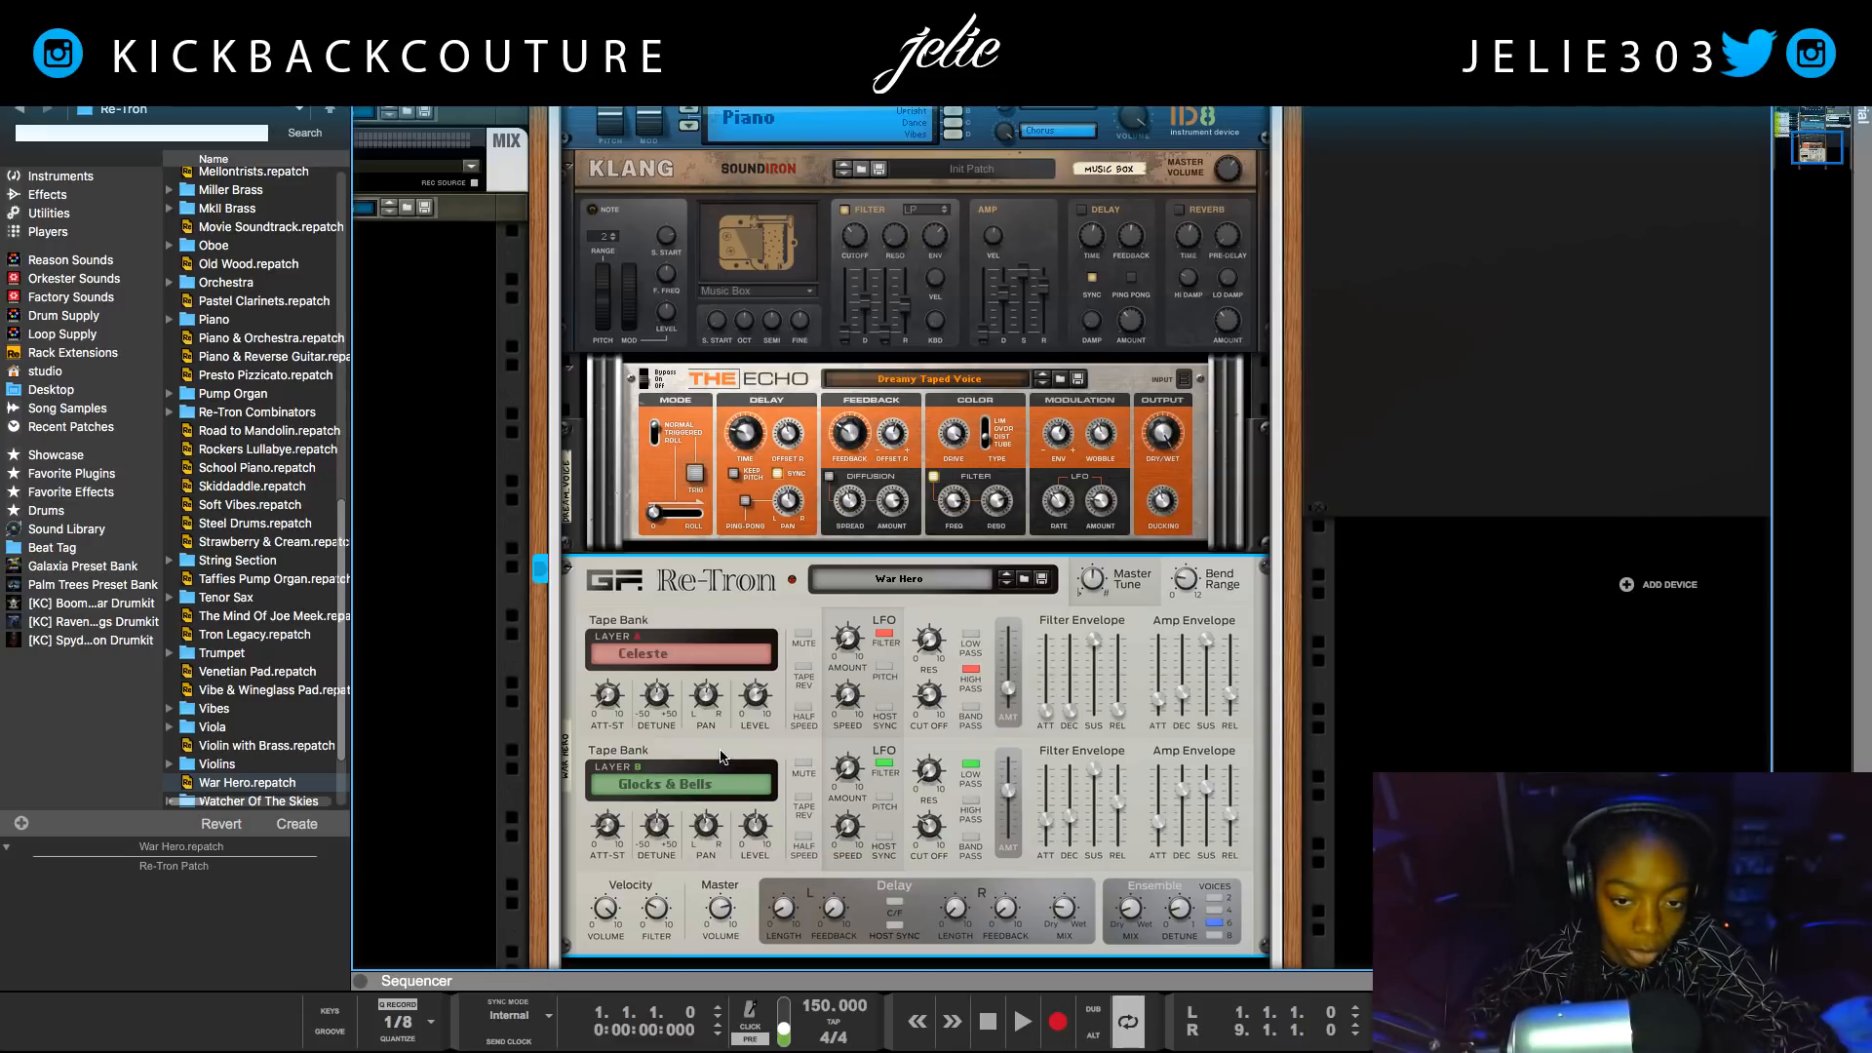
Mute Re-Tron's Layer A and lower the amp envelope attack and decay of Layer B.
scroll(726, 746, up, 1)
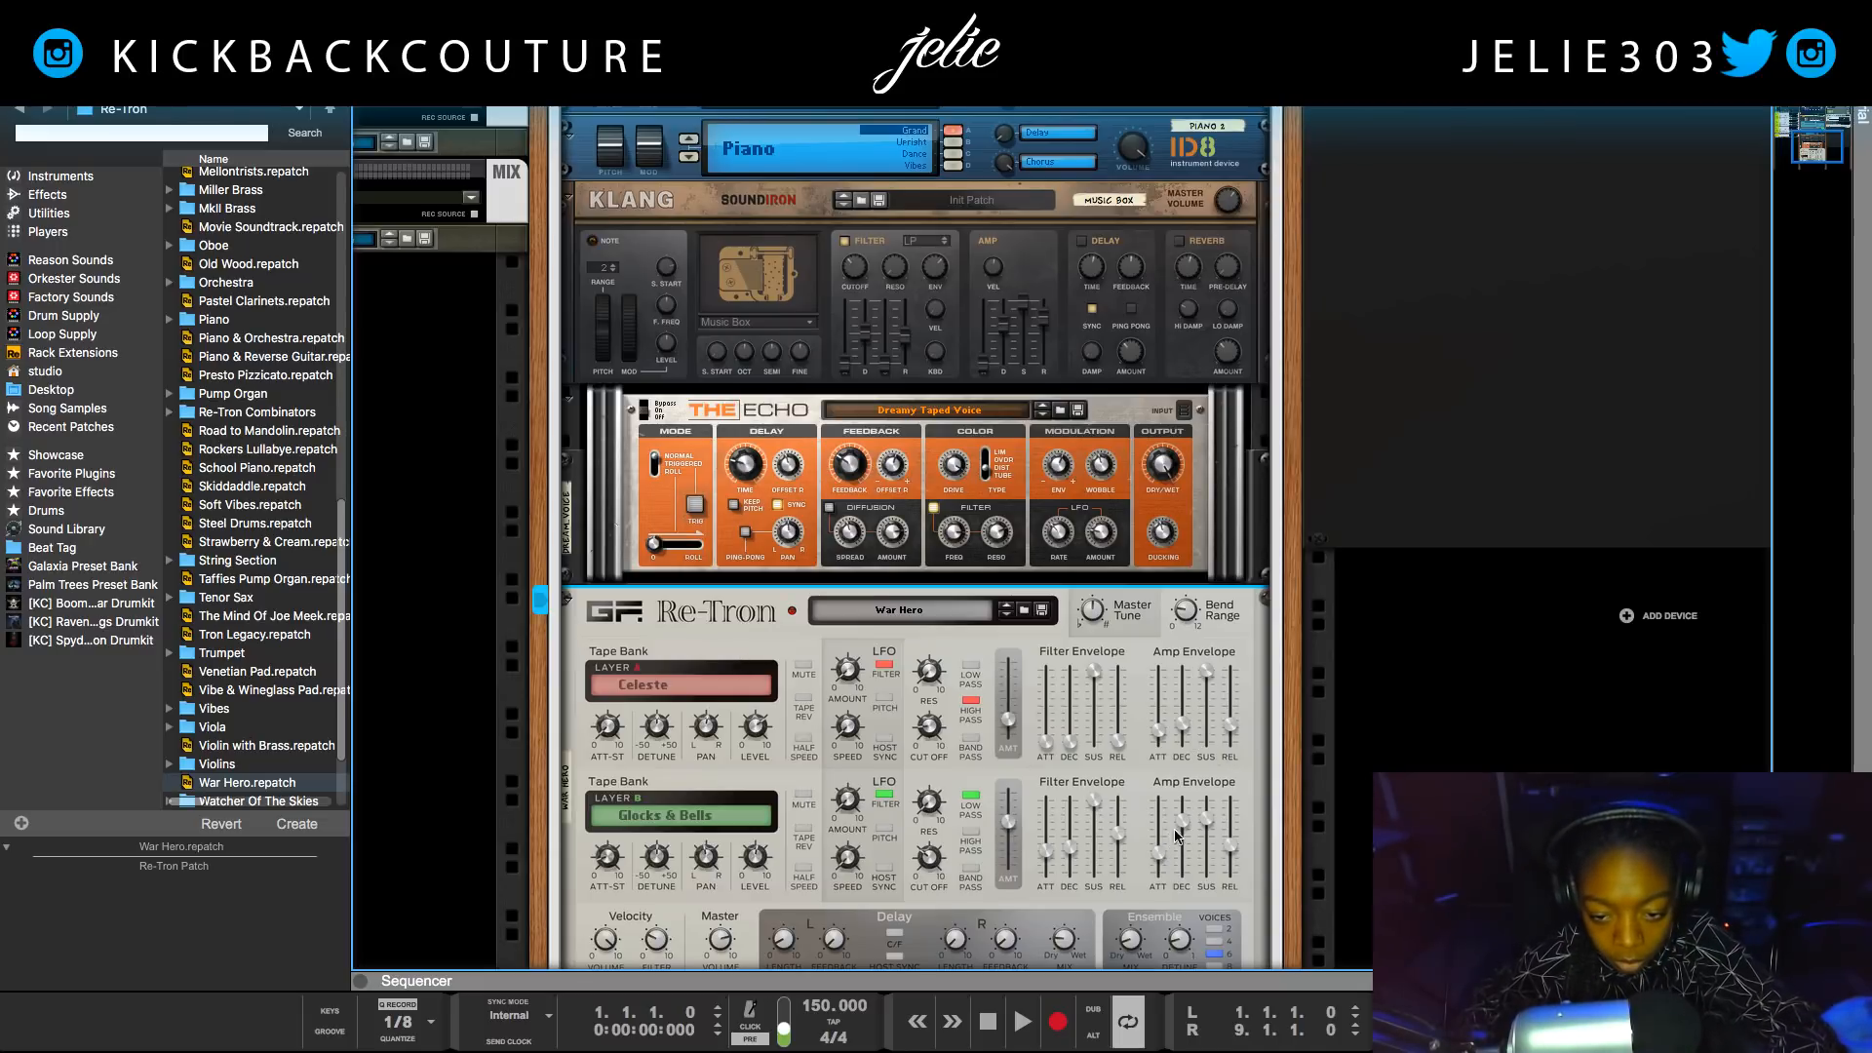
drag(1194, 824, 1180, 868)
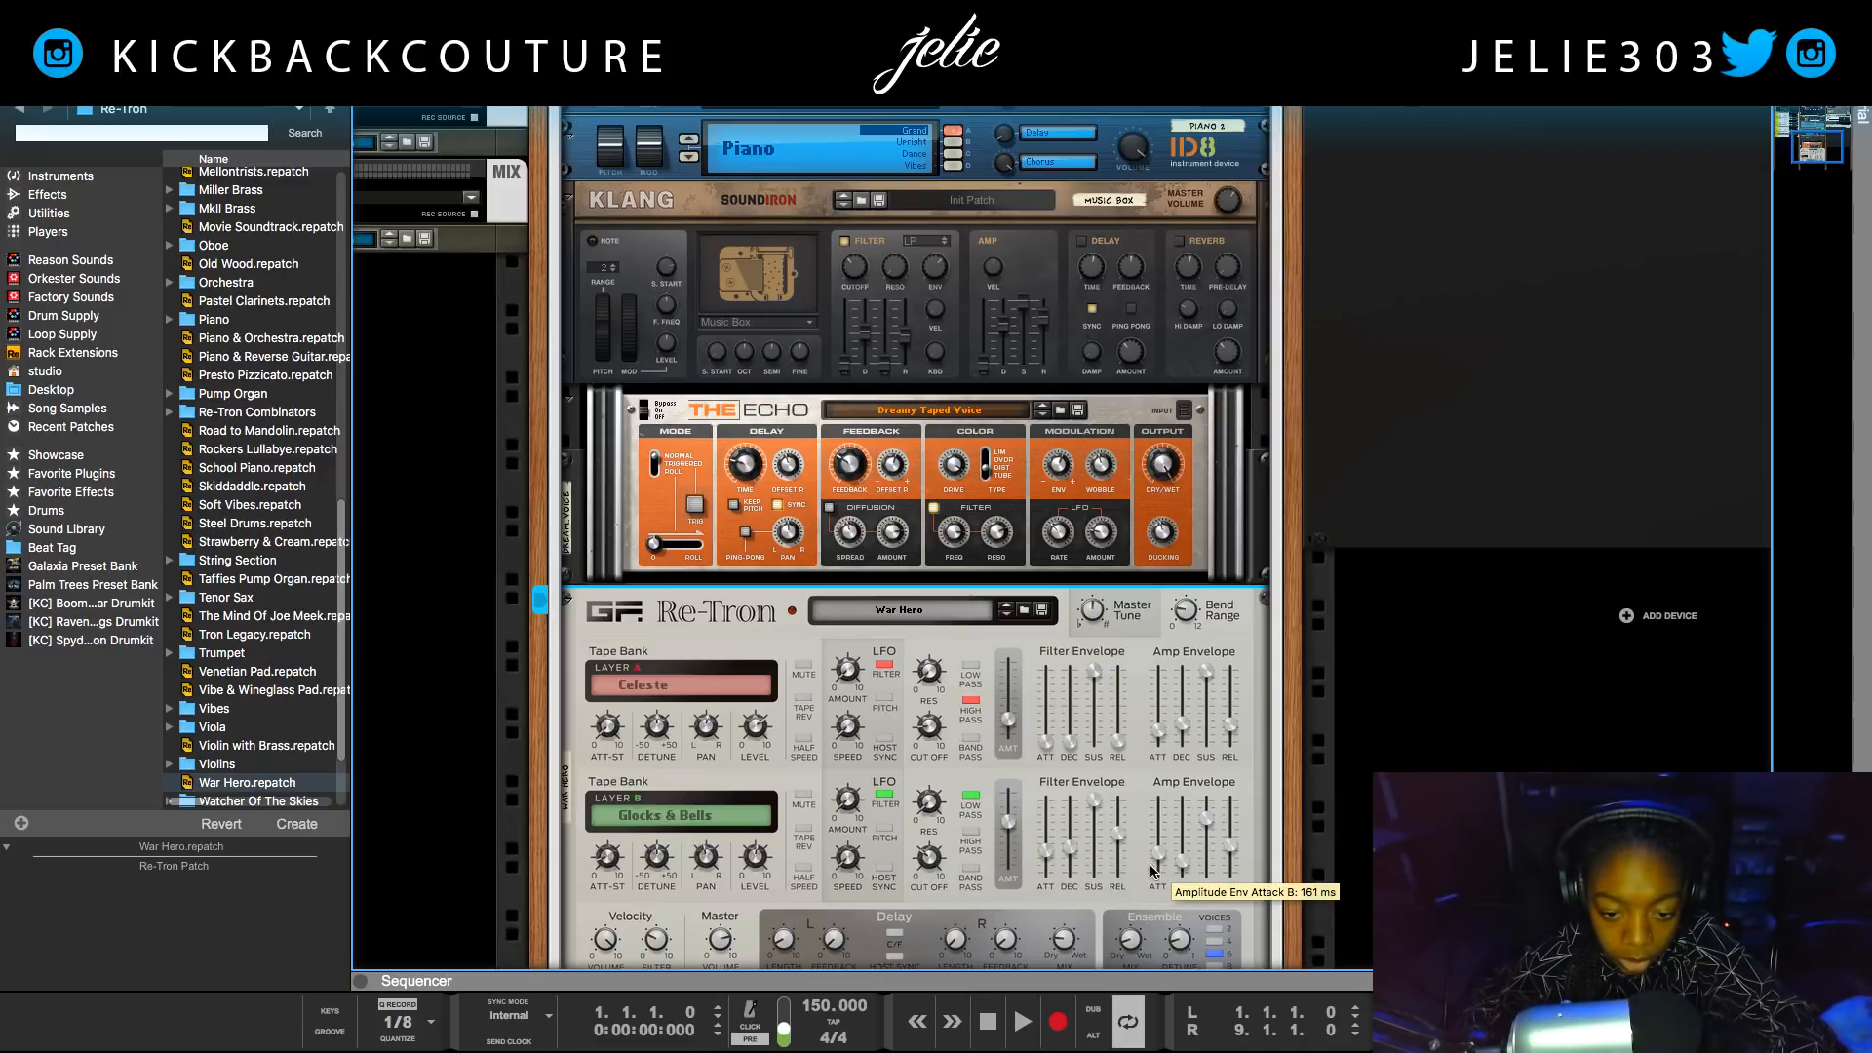
click(804, 664)
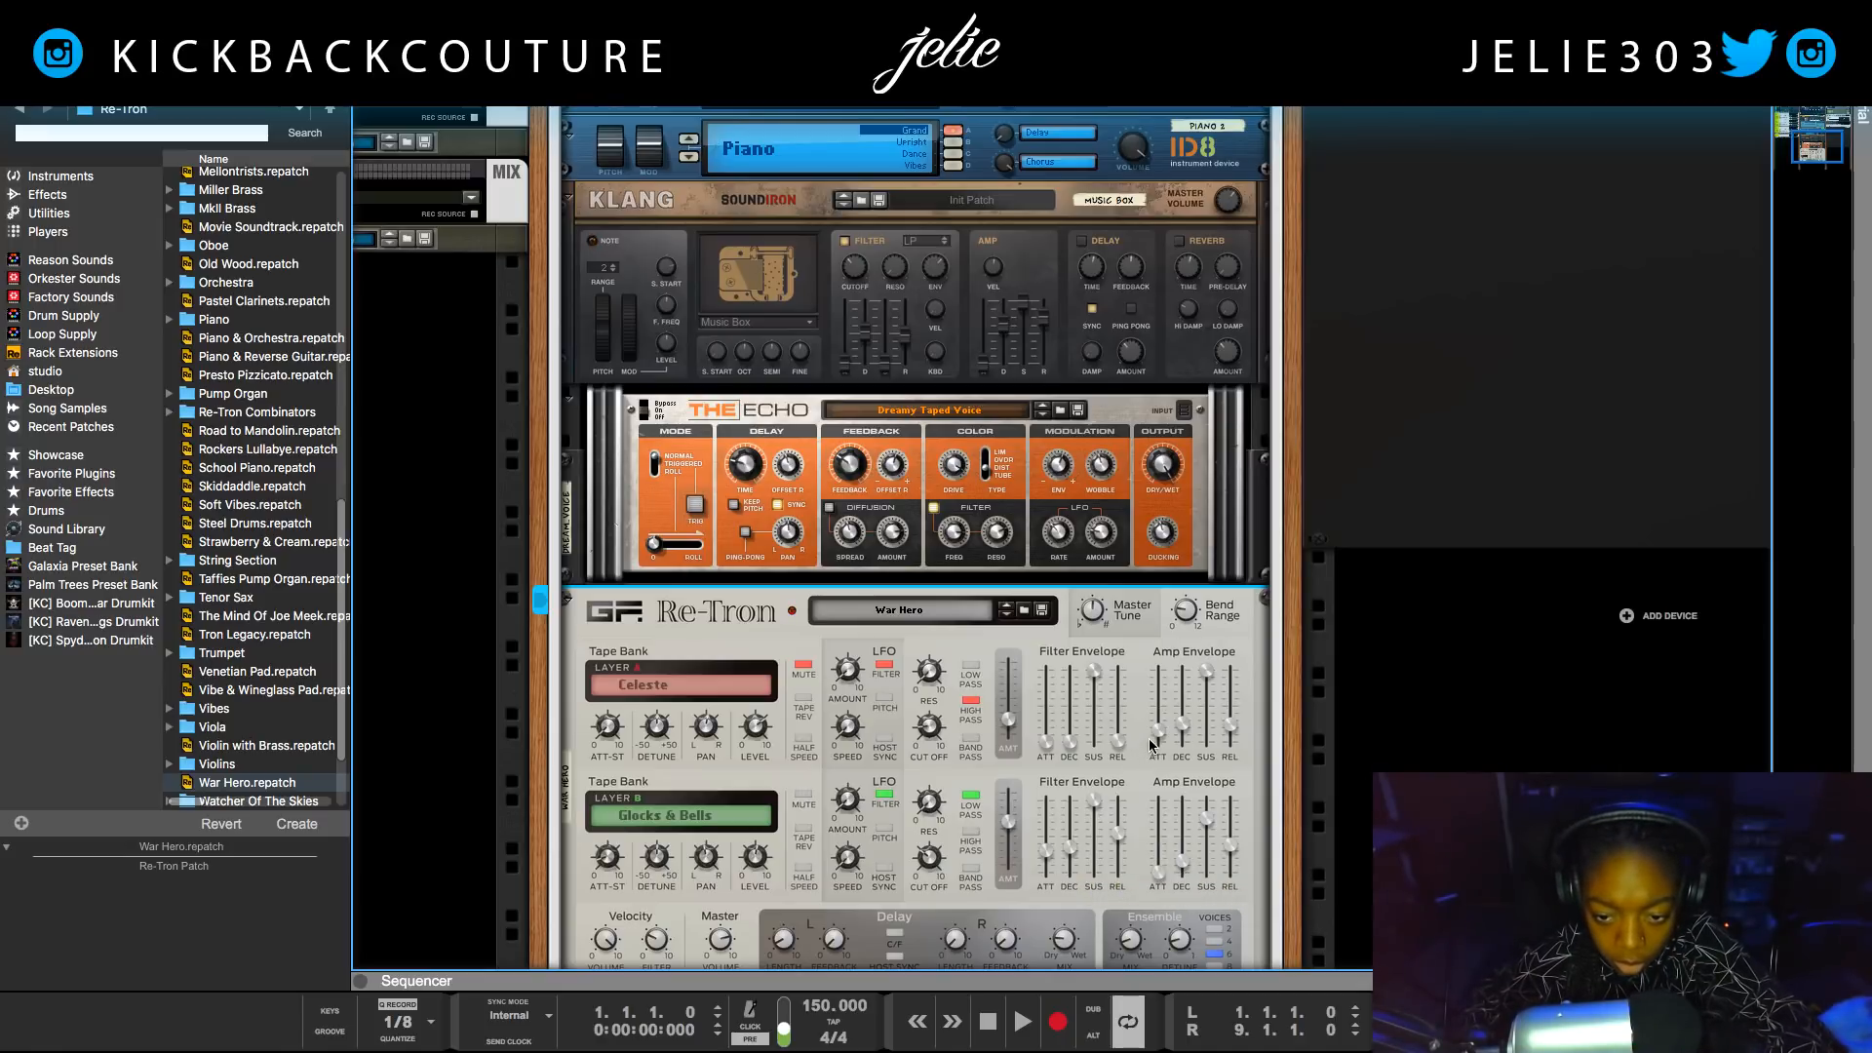
mouse_move(1181, 861)
mouse_down()
mouse_move(1185, 847)
mouse_move(1175, 862)
mouse_up()
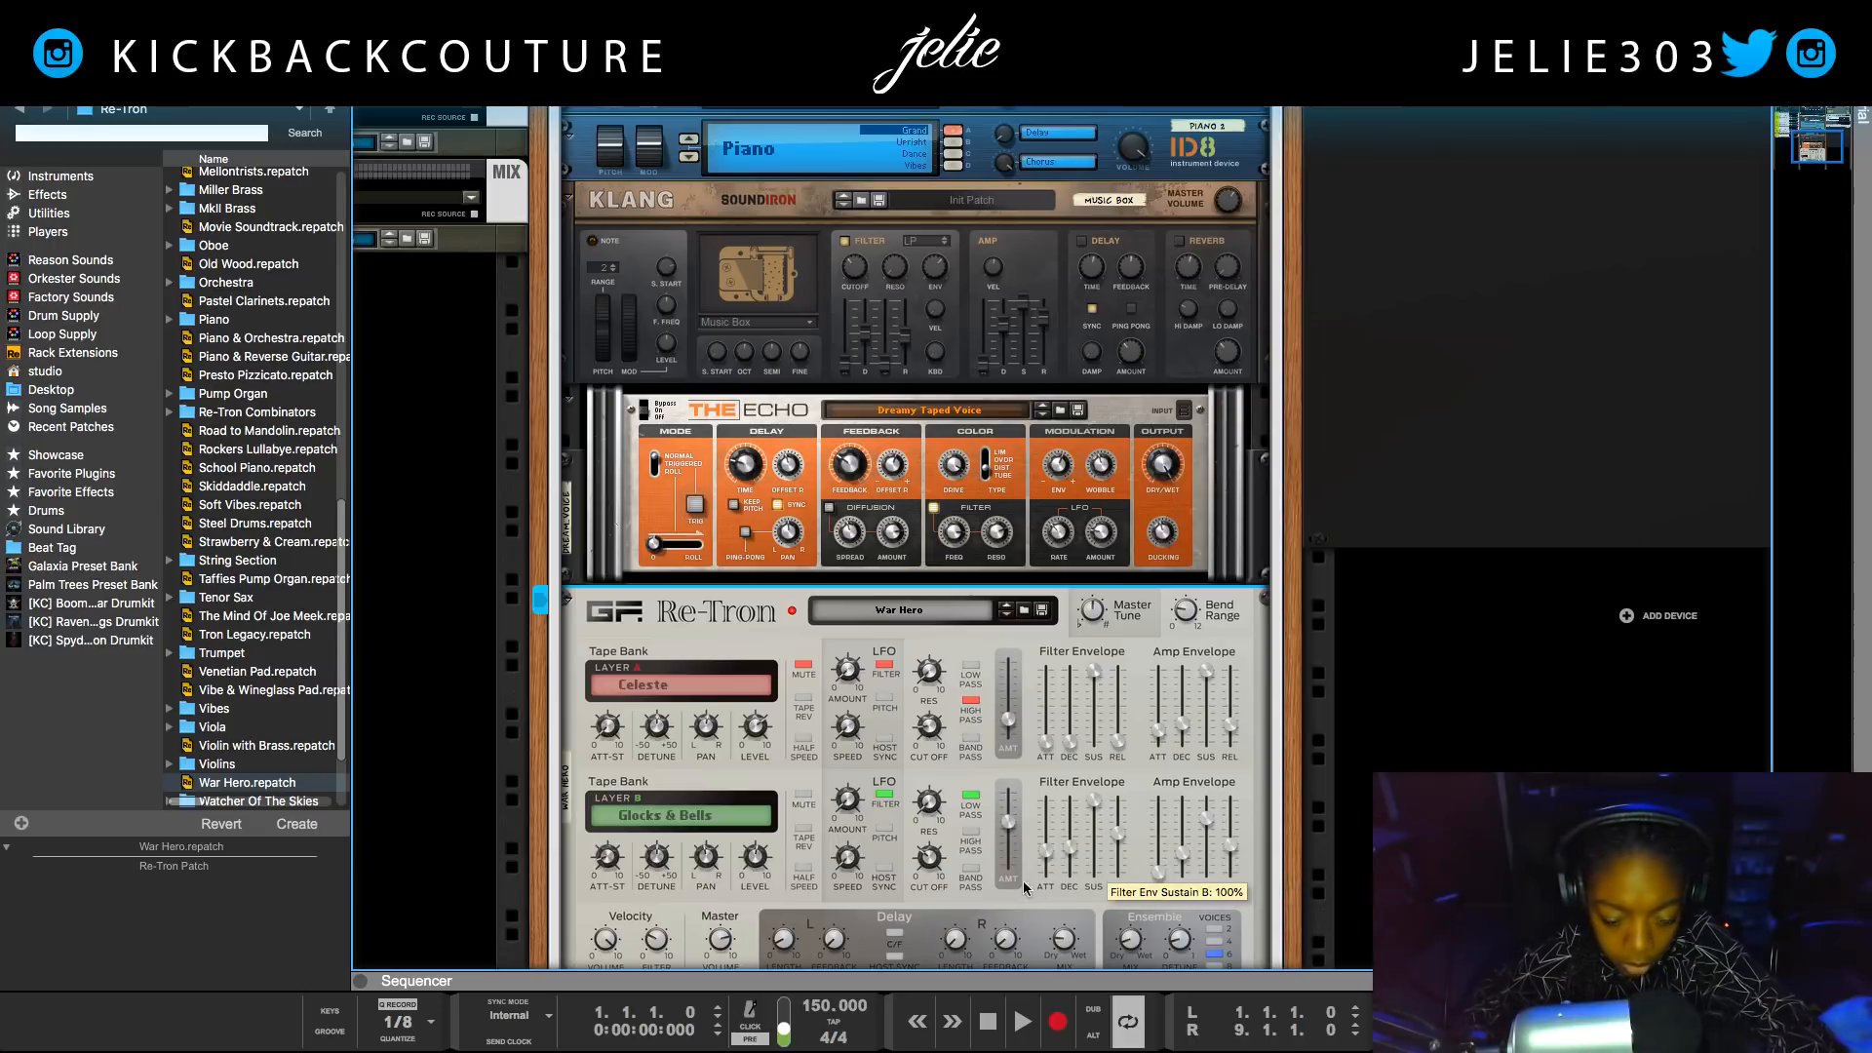
Mute Re-Tron's Layer B and unmute Layer A so that only the Celeste layer sounds.
scroll(709, 659, down, 1)
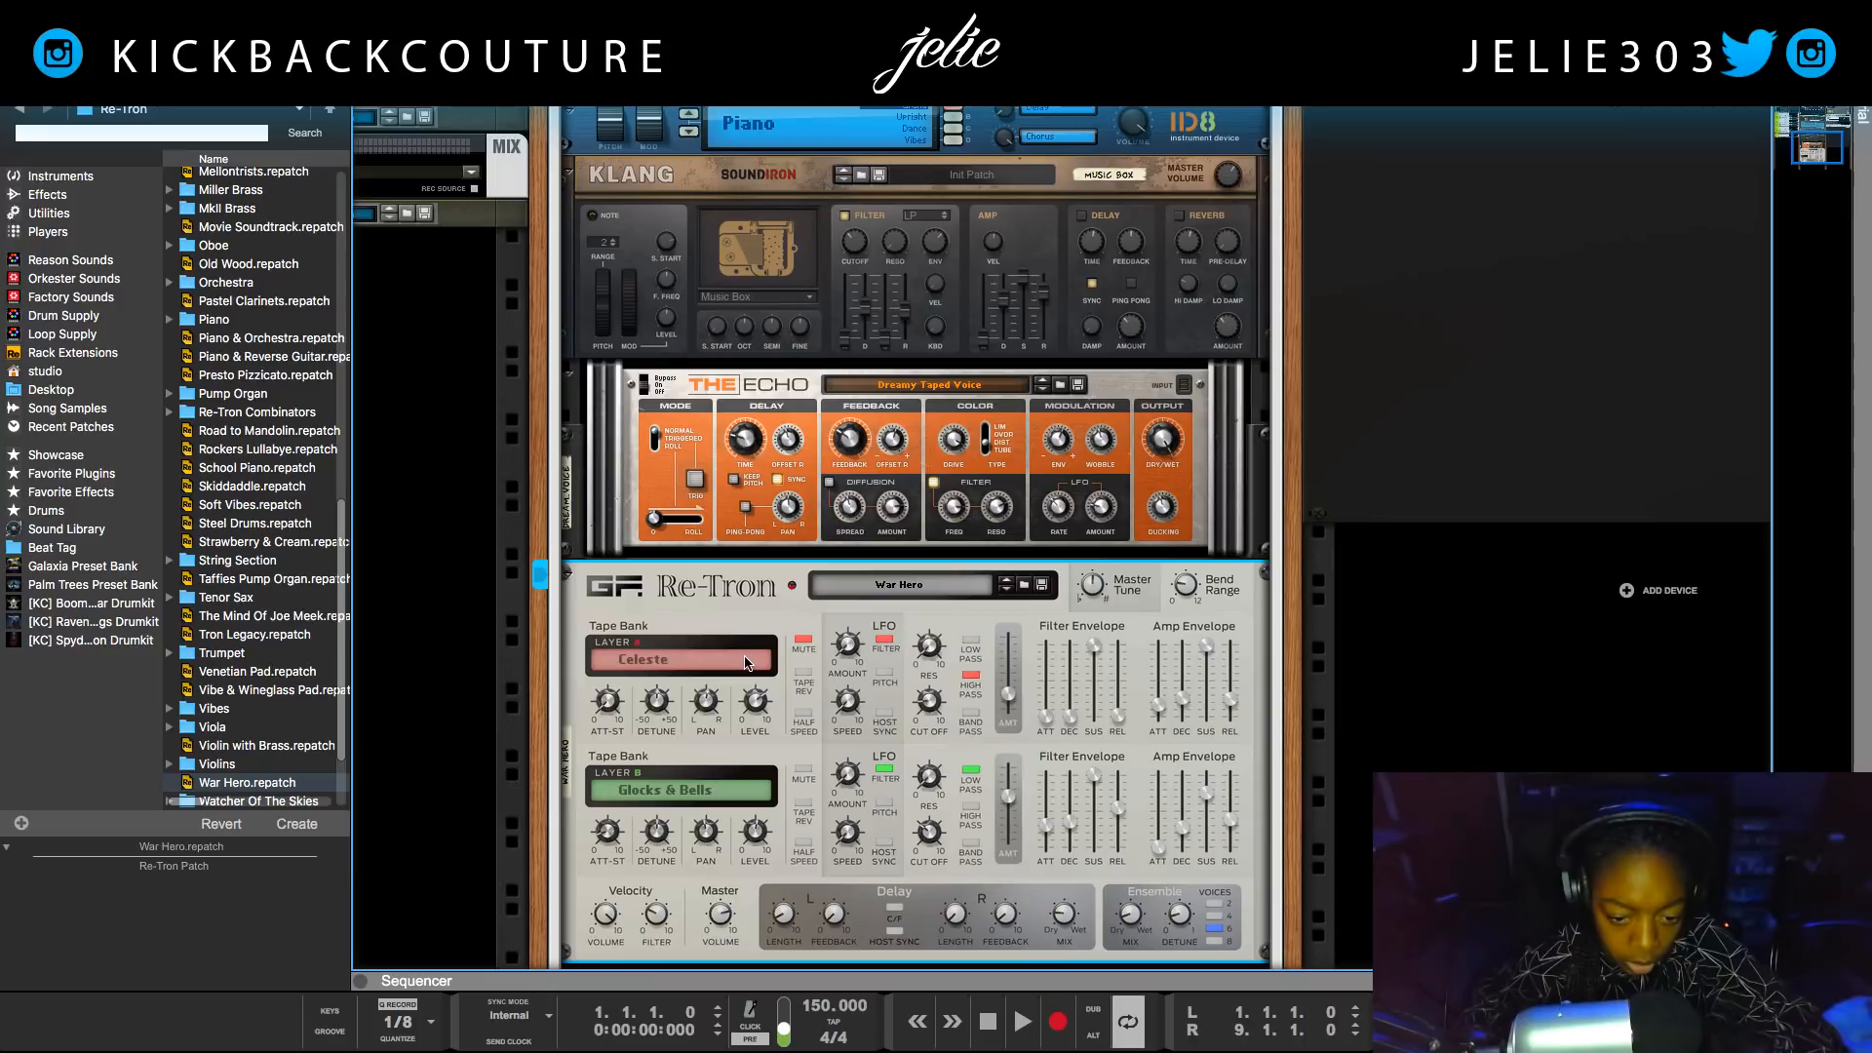
click(802, 776)
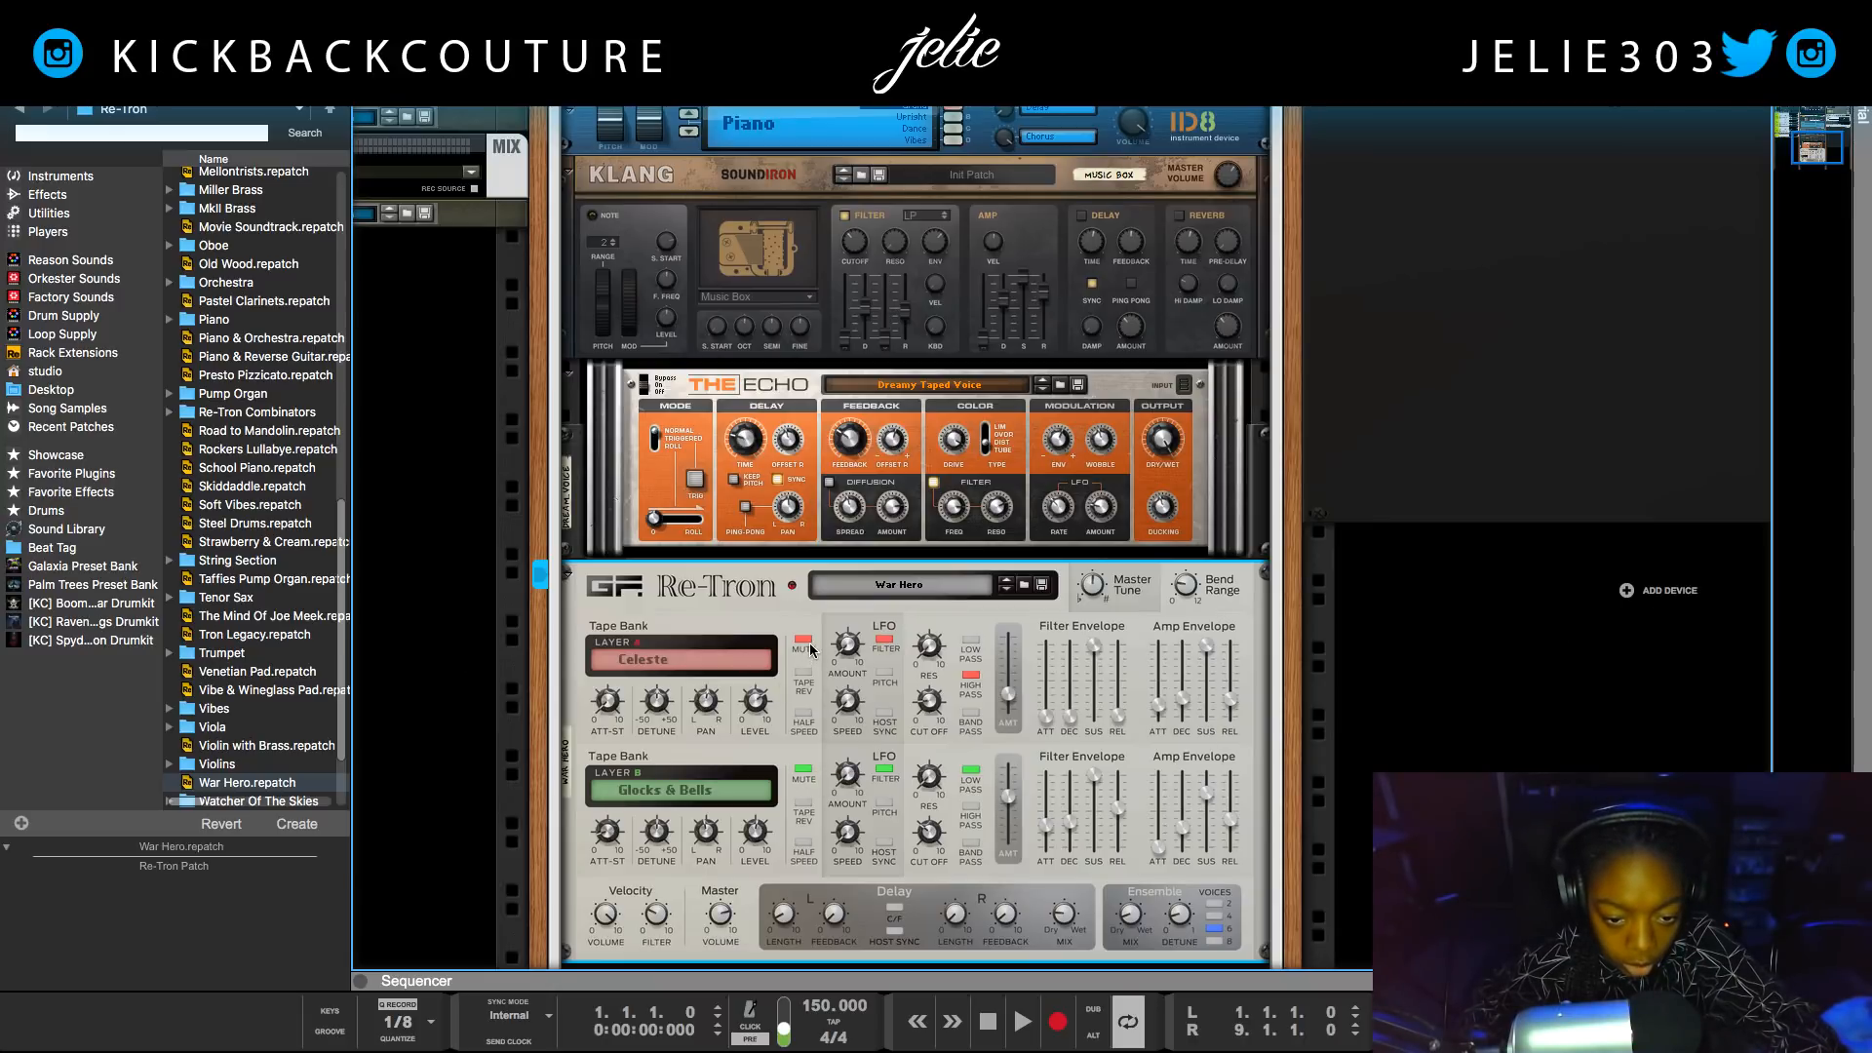
click(805, 642)
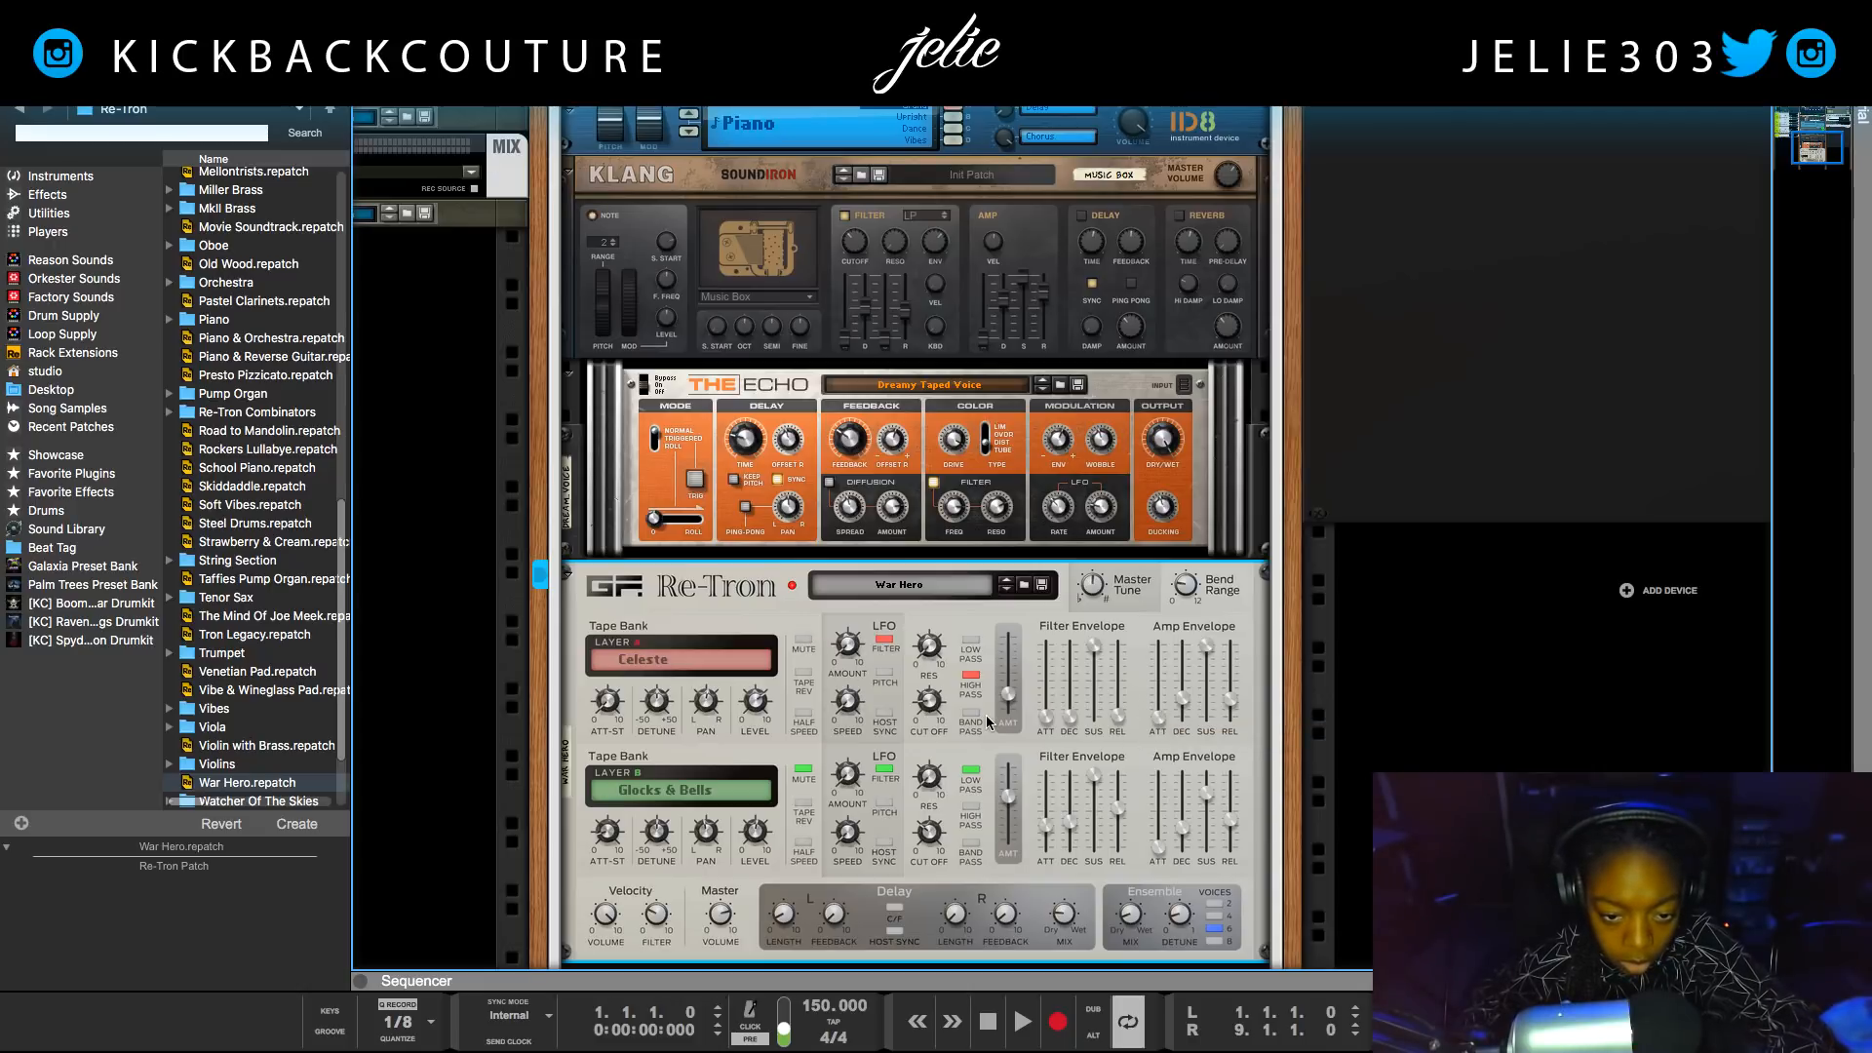
Turn off solo on the War Hero channel of the line mixer and adjust that channel's level.
scroll(622, 565, up, 5)
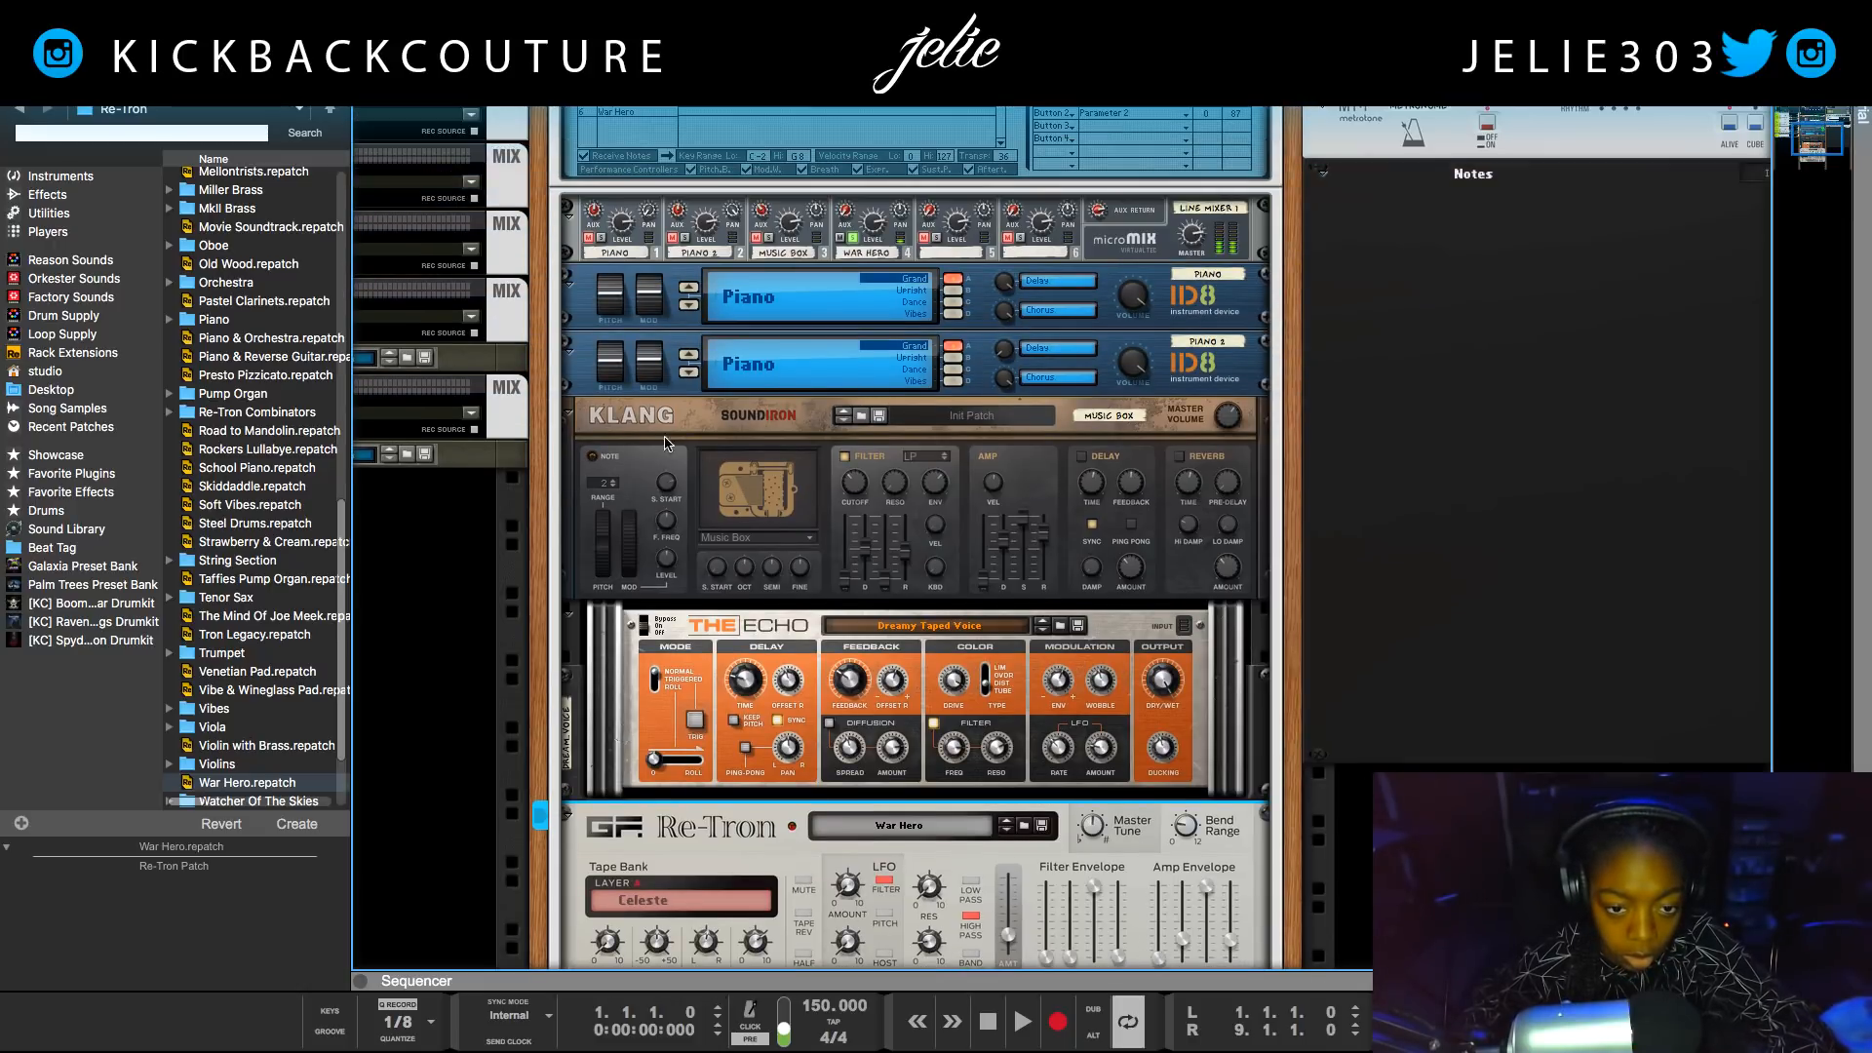
scroll(761, 916, down, 3)
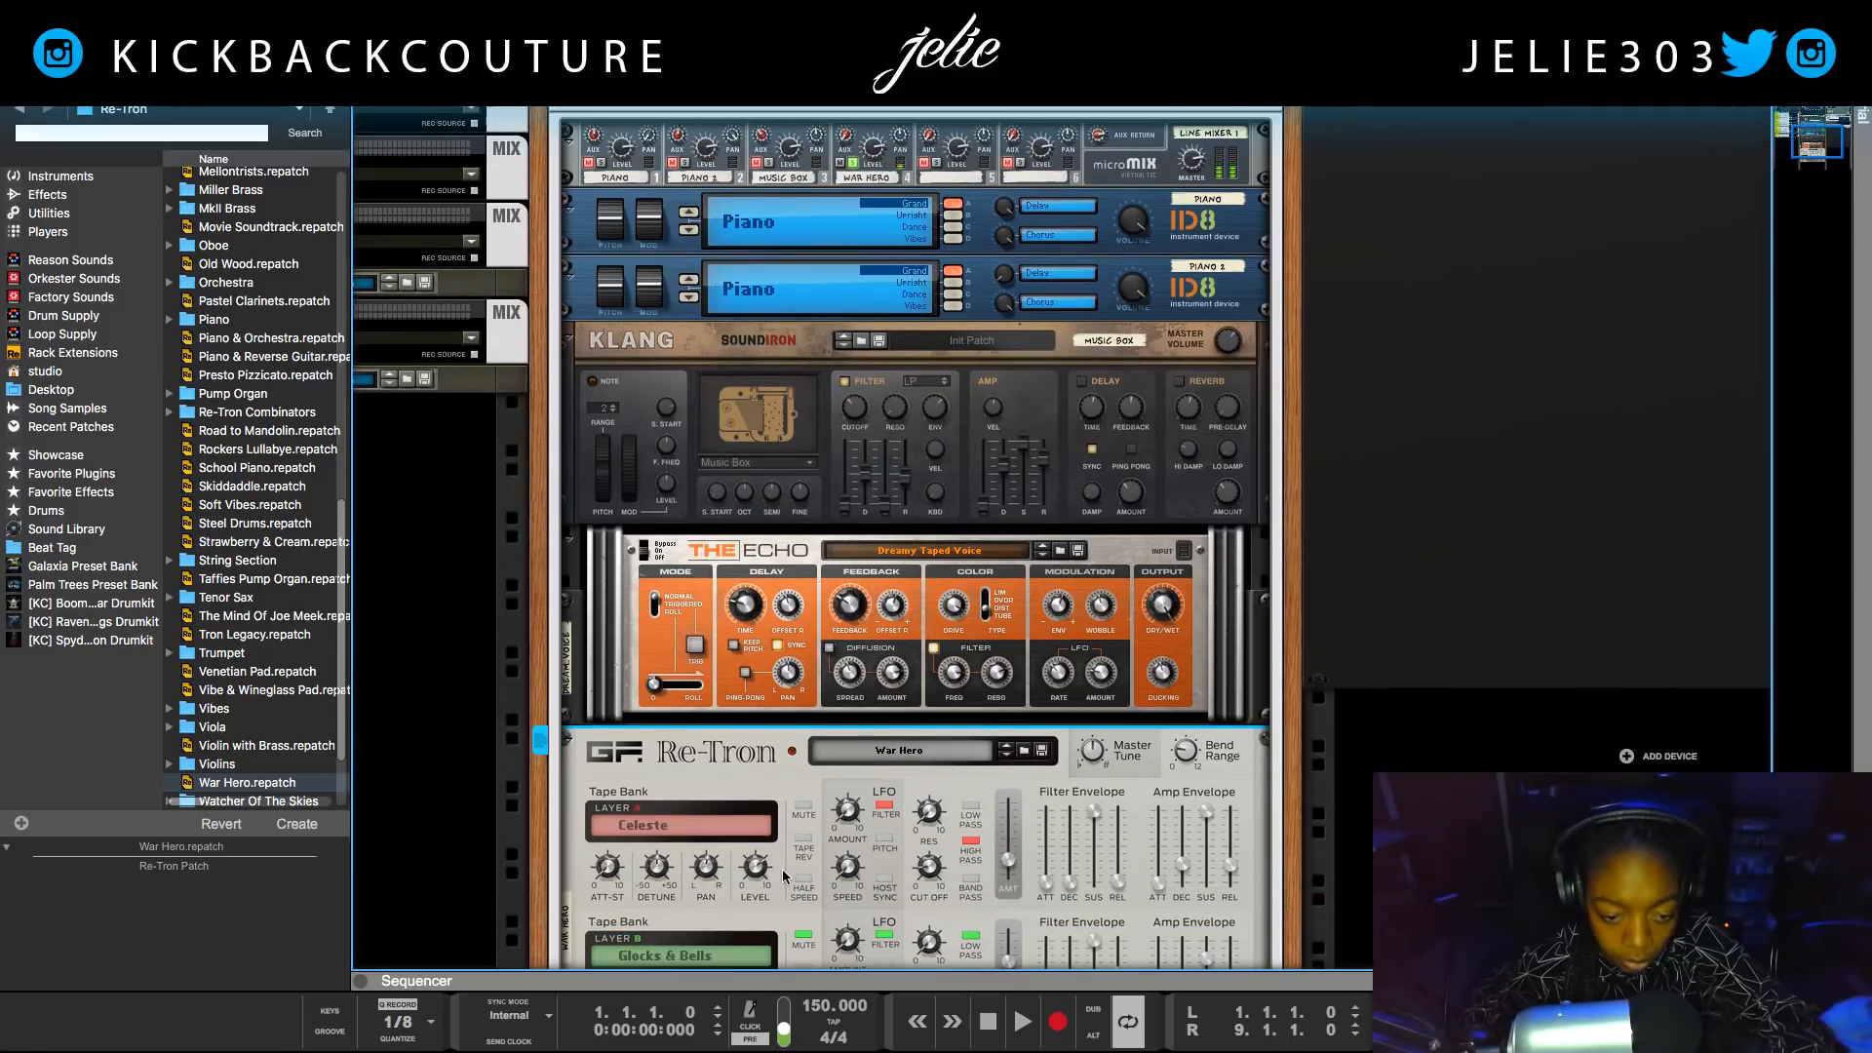
scroll(761, 921, down, 1)
scroll(715, 702, up, 5)
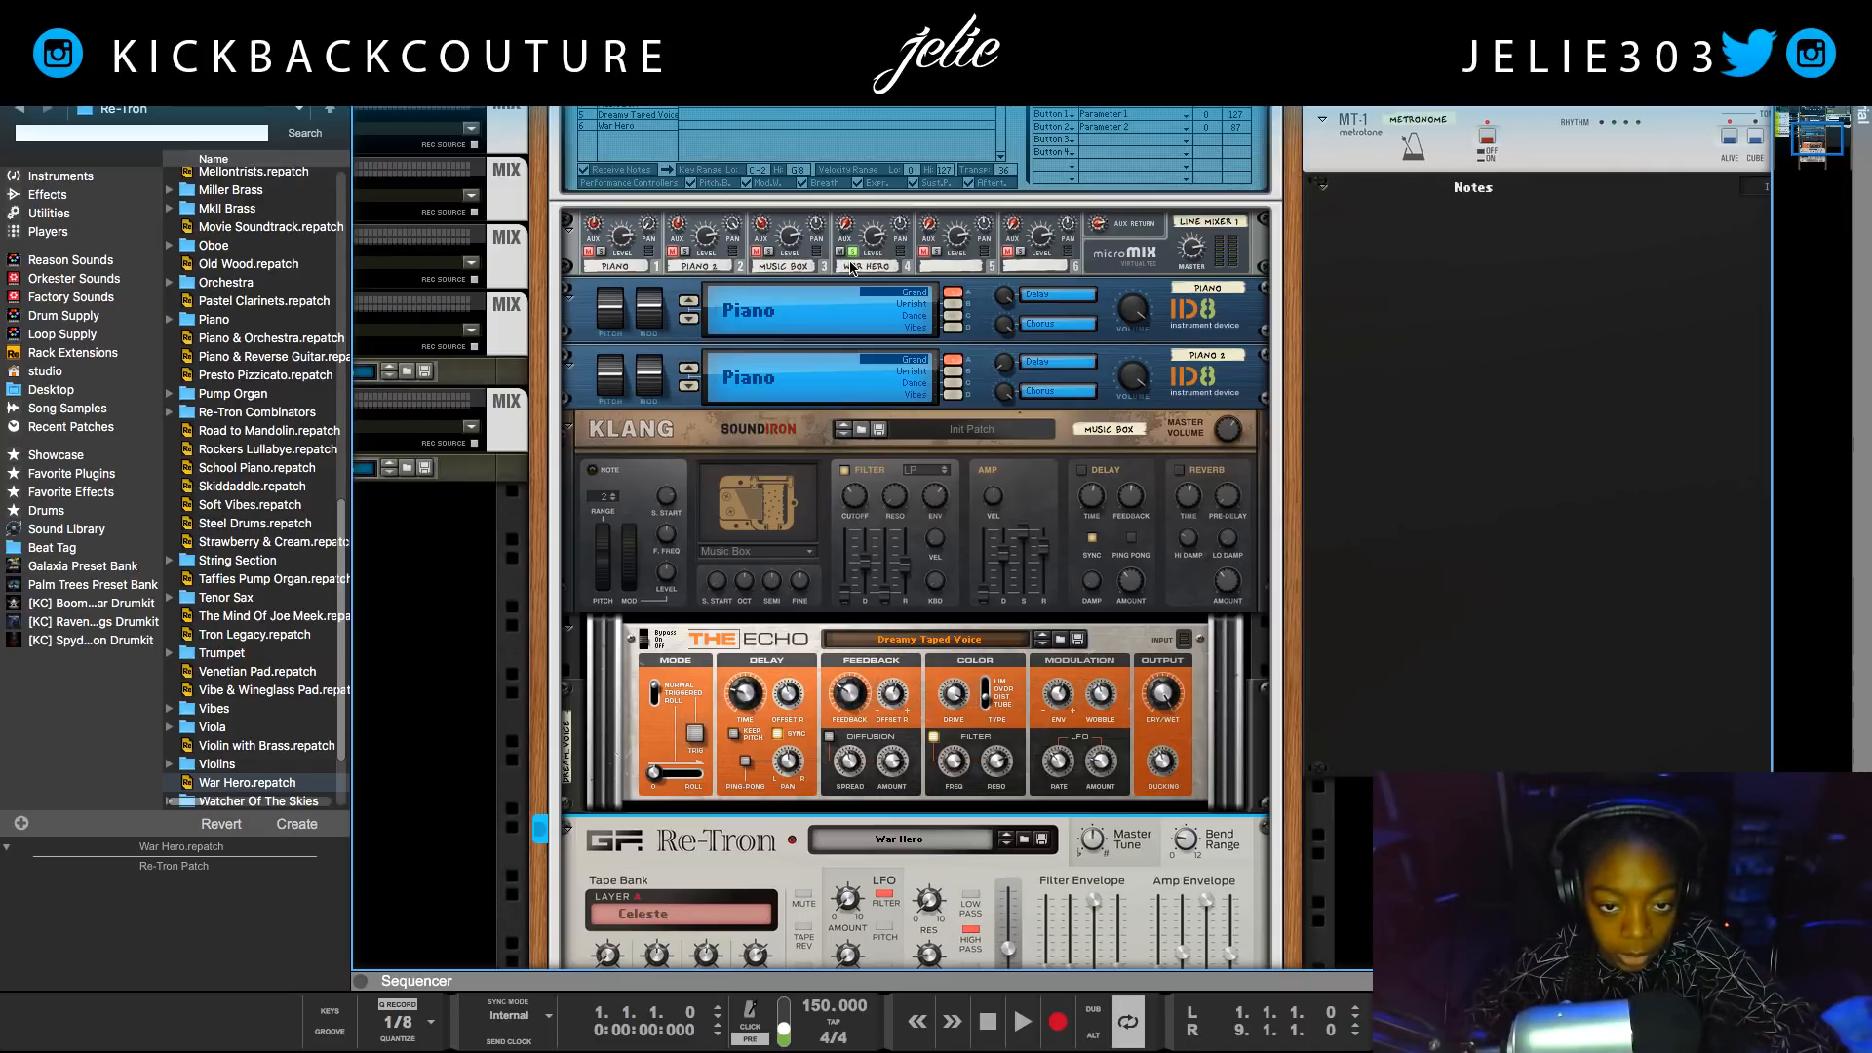
click(851, 263)
click(851, 255)
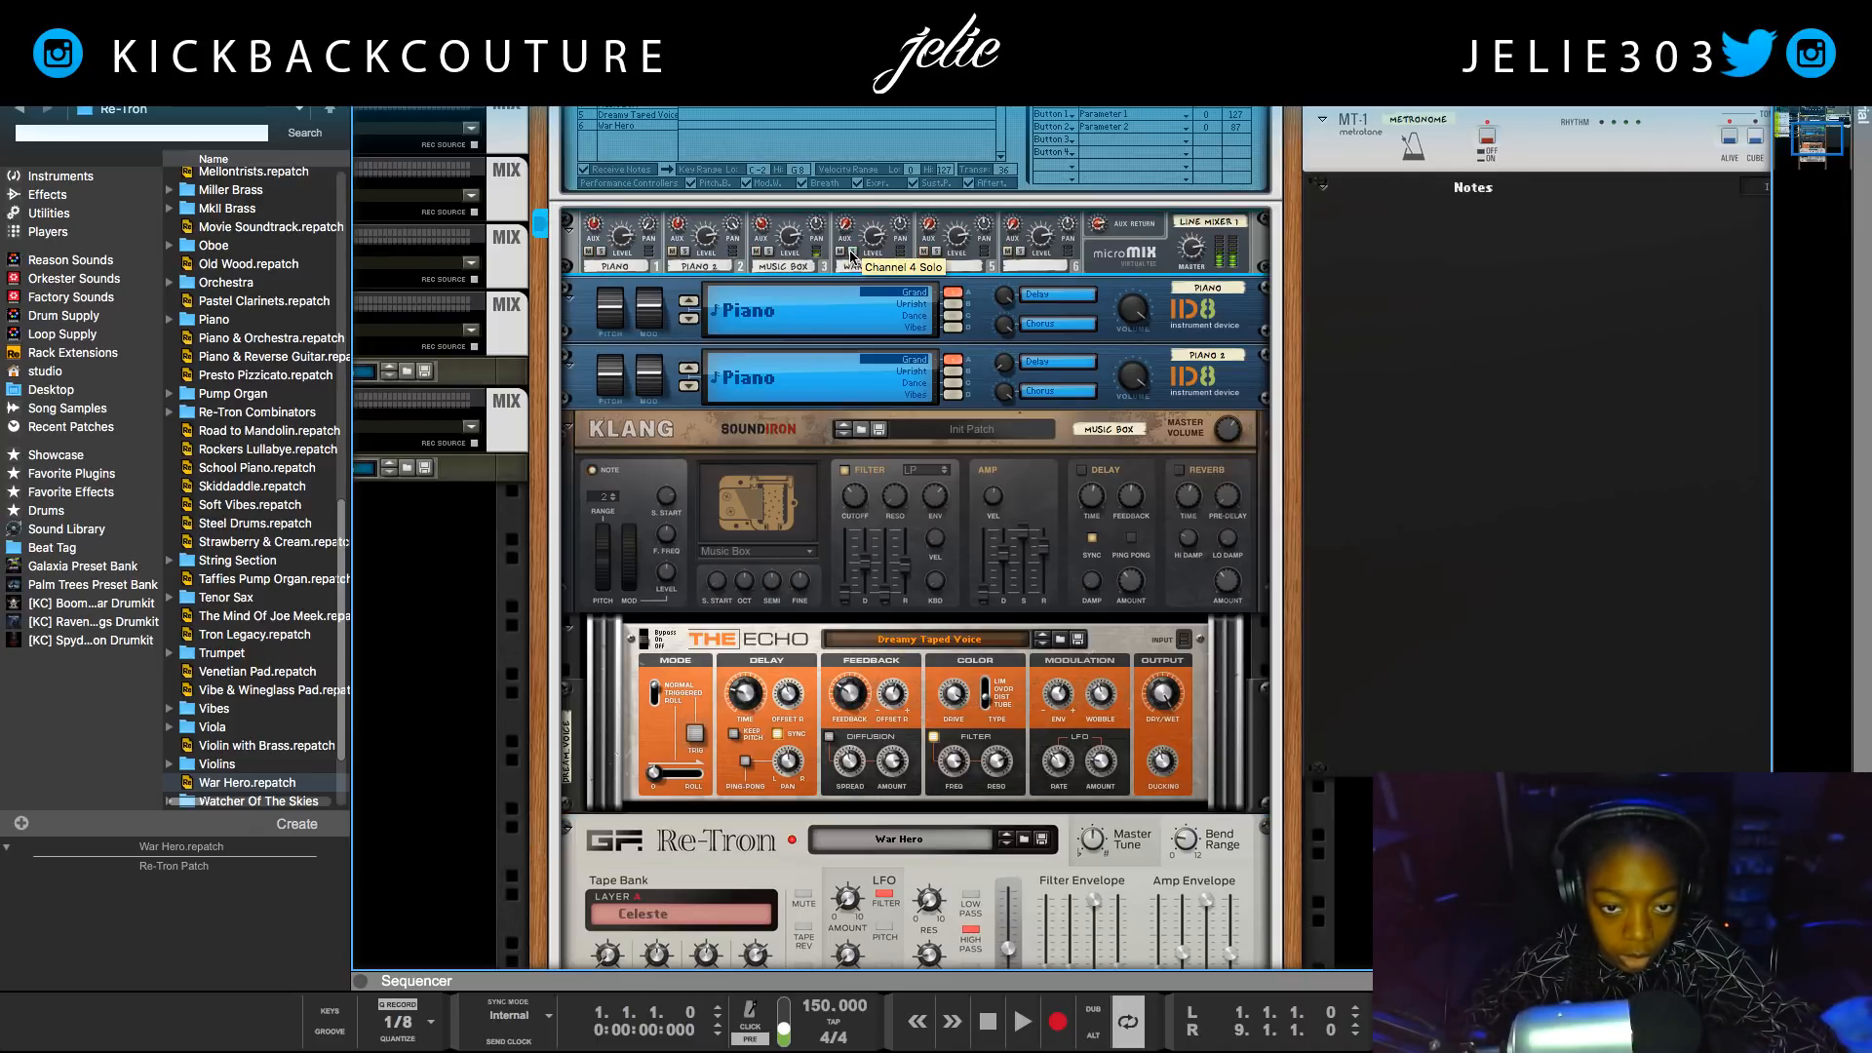
mouse_move(875, 245)
mouse_down()
mouse_move(877, 278)
mouse_move(859, 264)
mouse_up()
scroll(860, 264, up, 4)
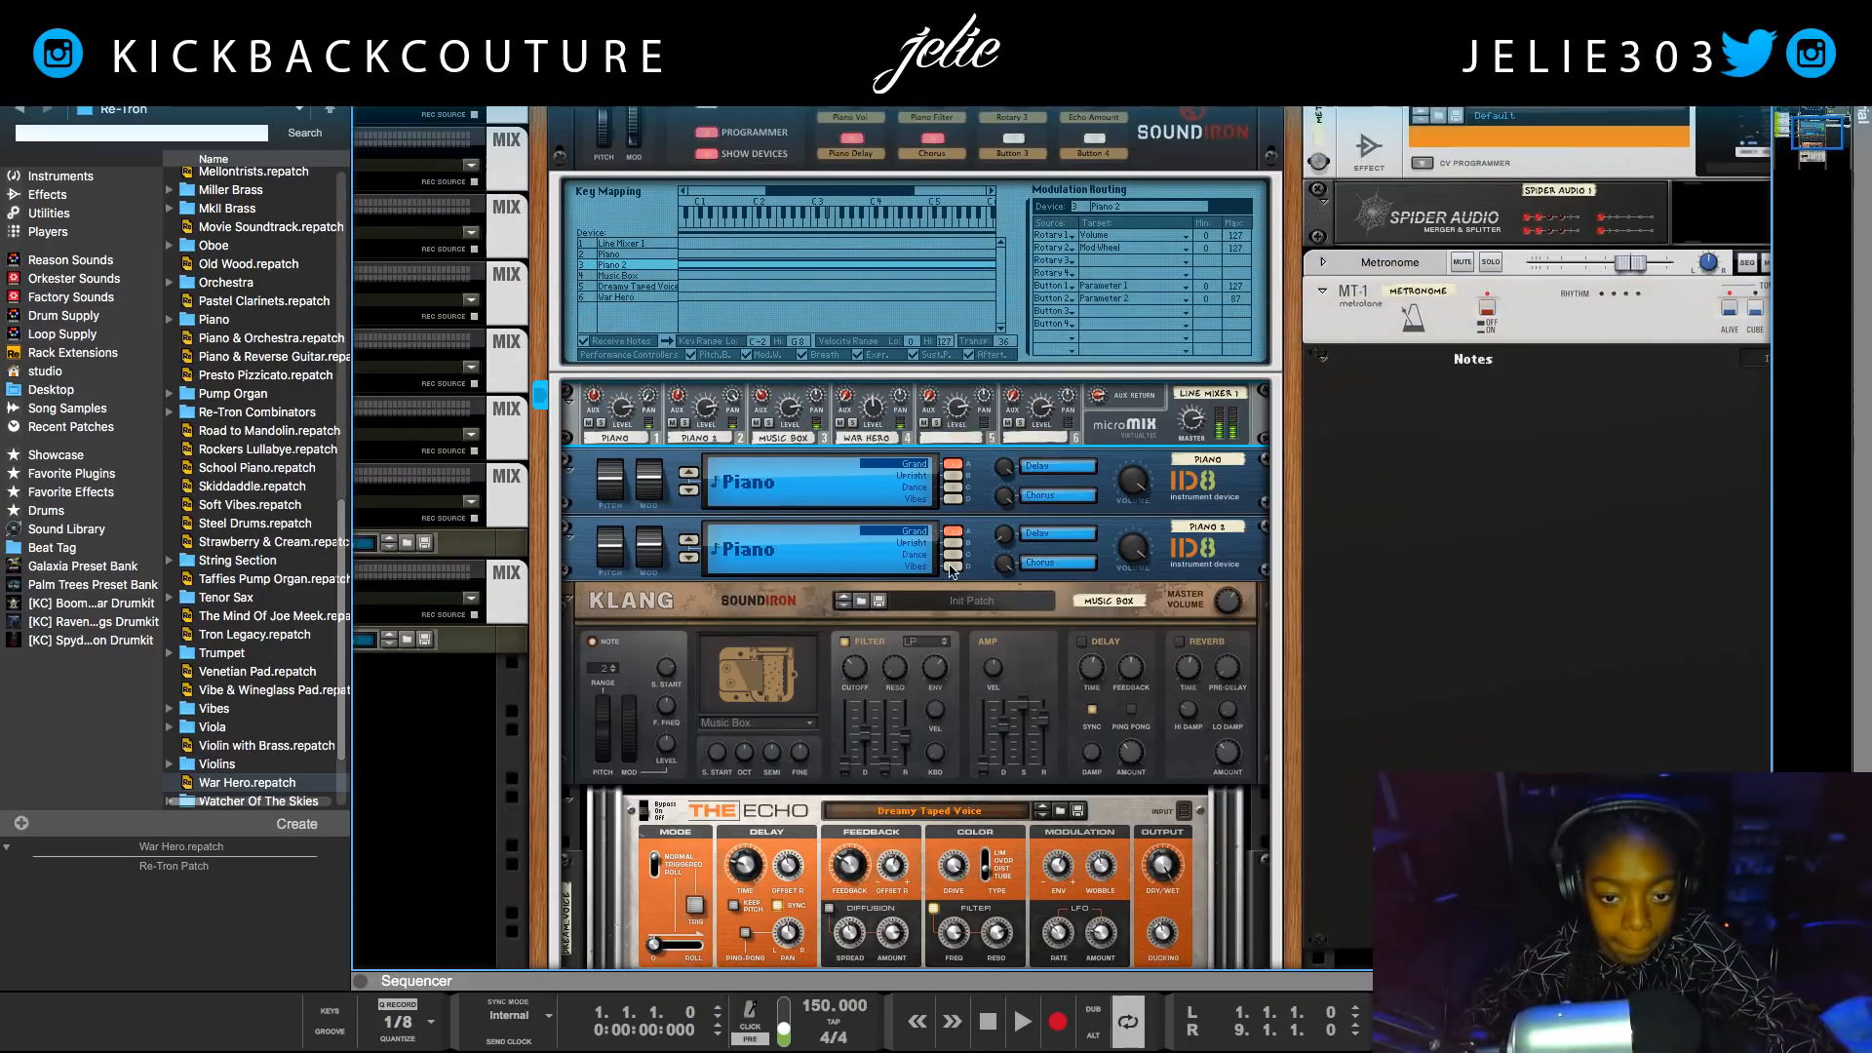
Lower the amp envelope sustain on both Re-Tron layers and the release on Layer B.
scroll(1229, 905, down, 8)
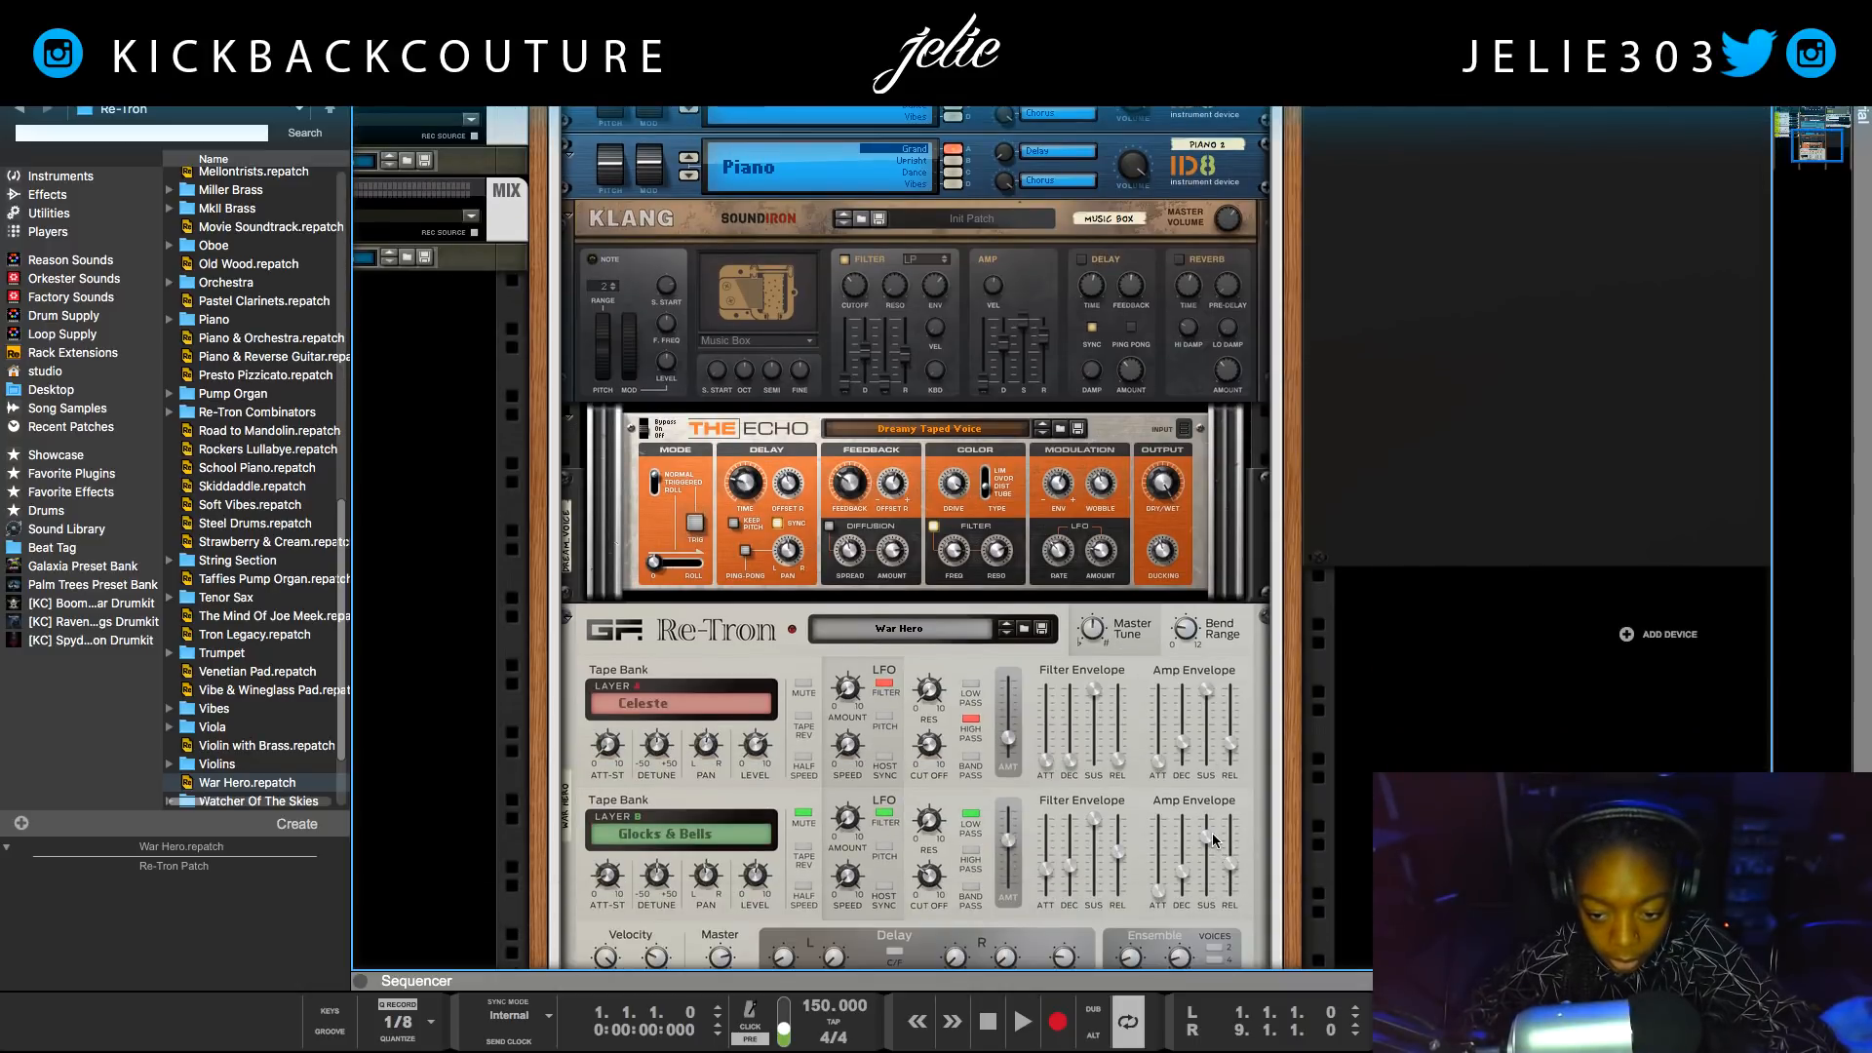
mouse_move(1228, 867)
mouse_down()
mouse_move(1217, 948)
mouse_move(1216, 884)
mouse_up()
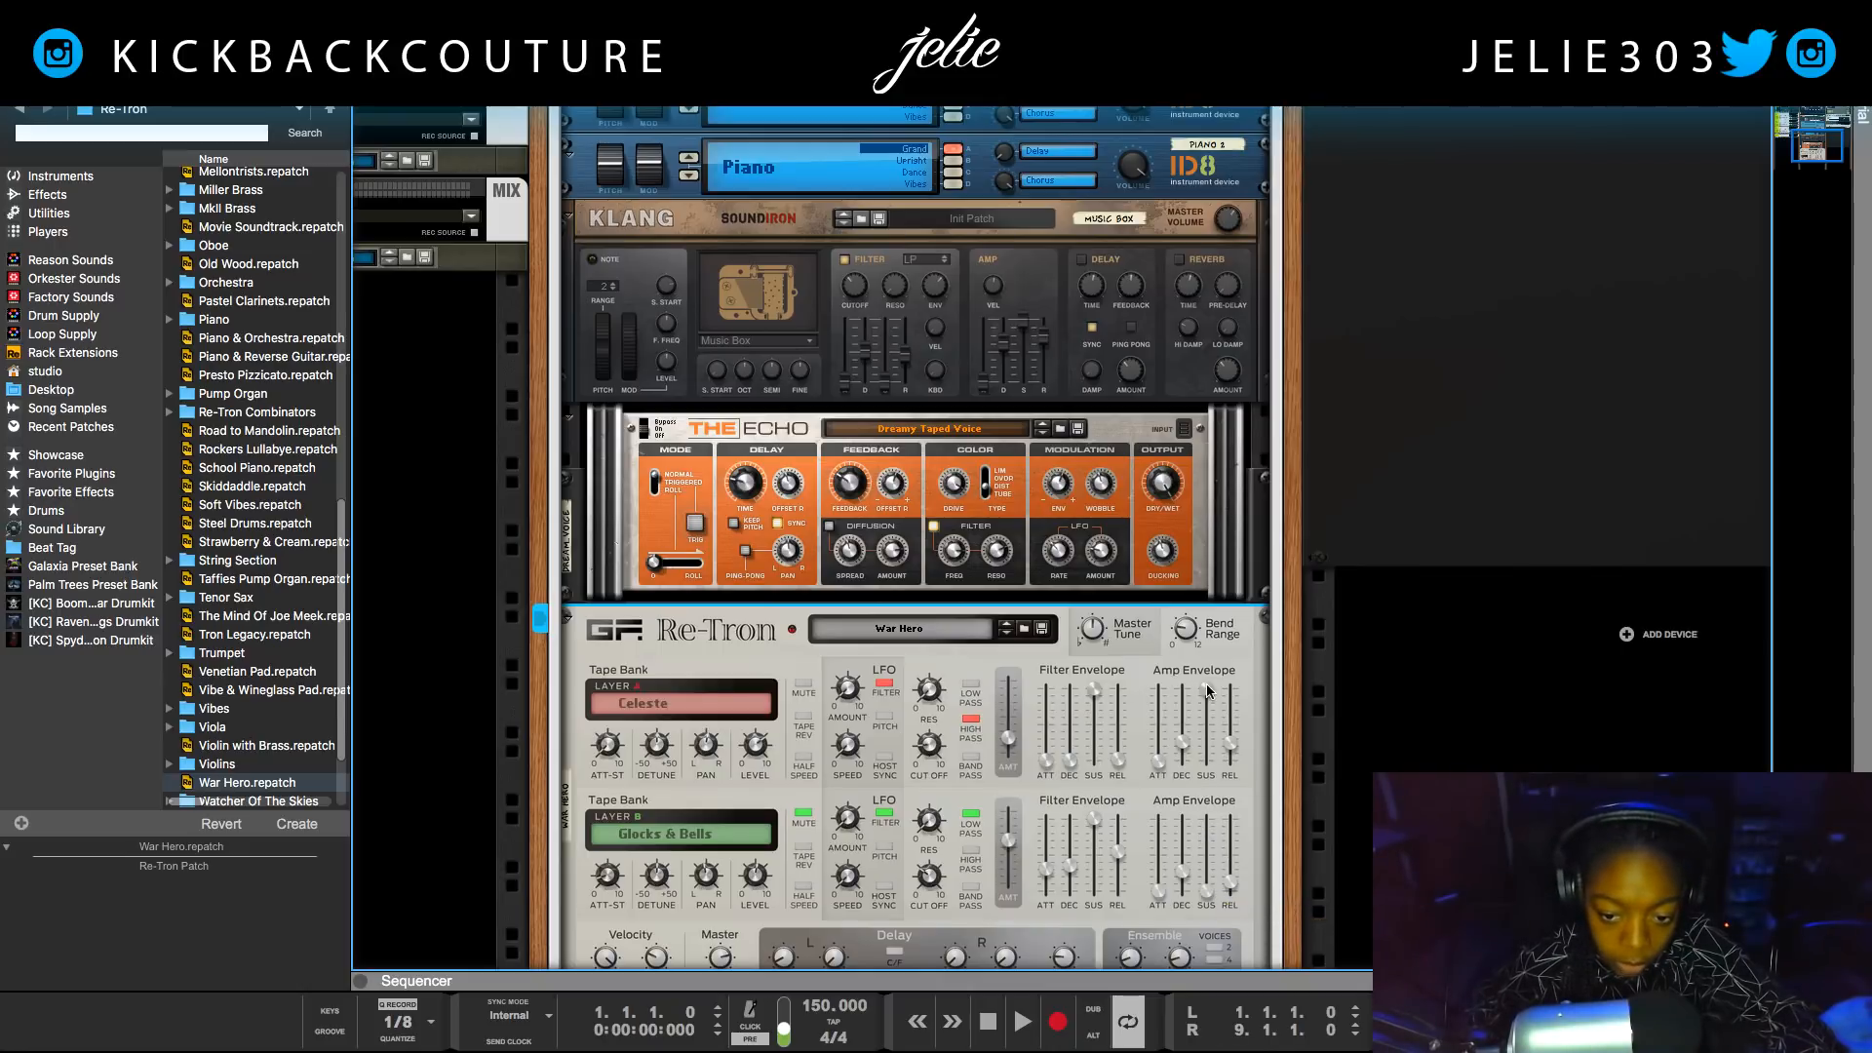
Adjust the War Hero channel's level, solo the channel, and raise the amp envelope decay of Re-Tron's Layer A.
scroll(1094, 729, up, 1)
scroll(1094, 729, up, 10)
click(870, 489)
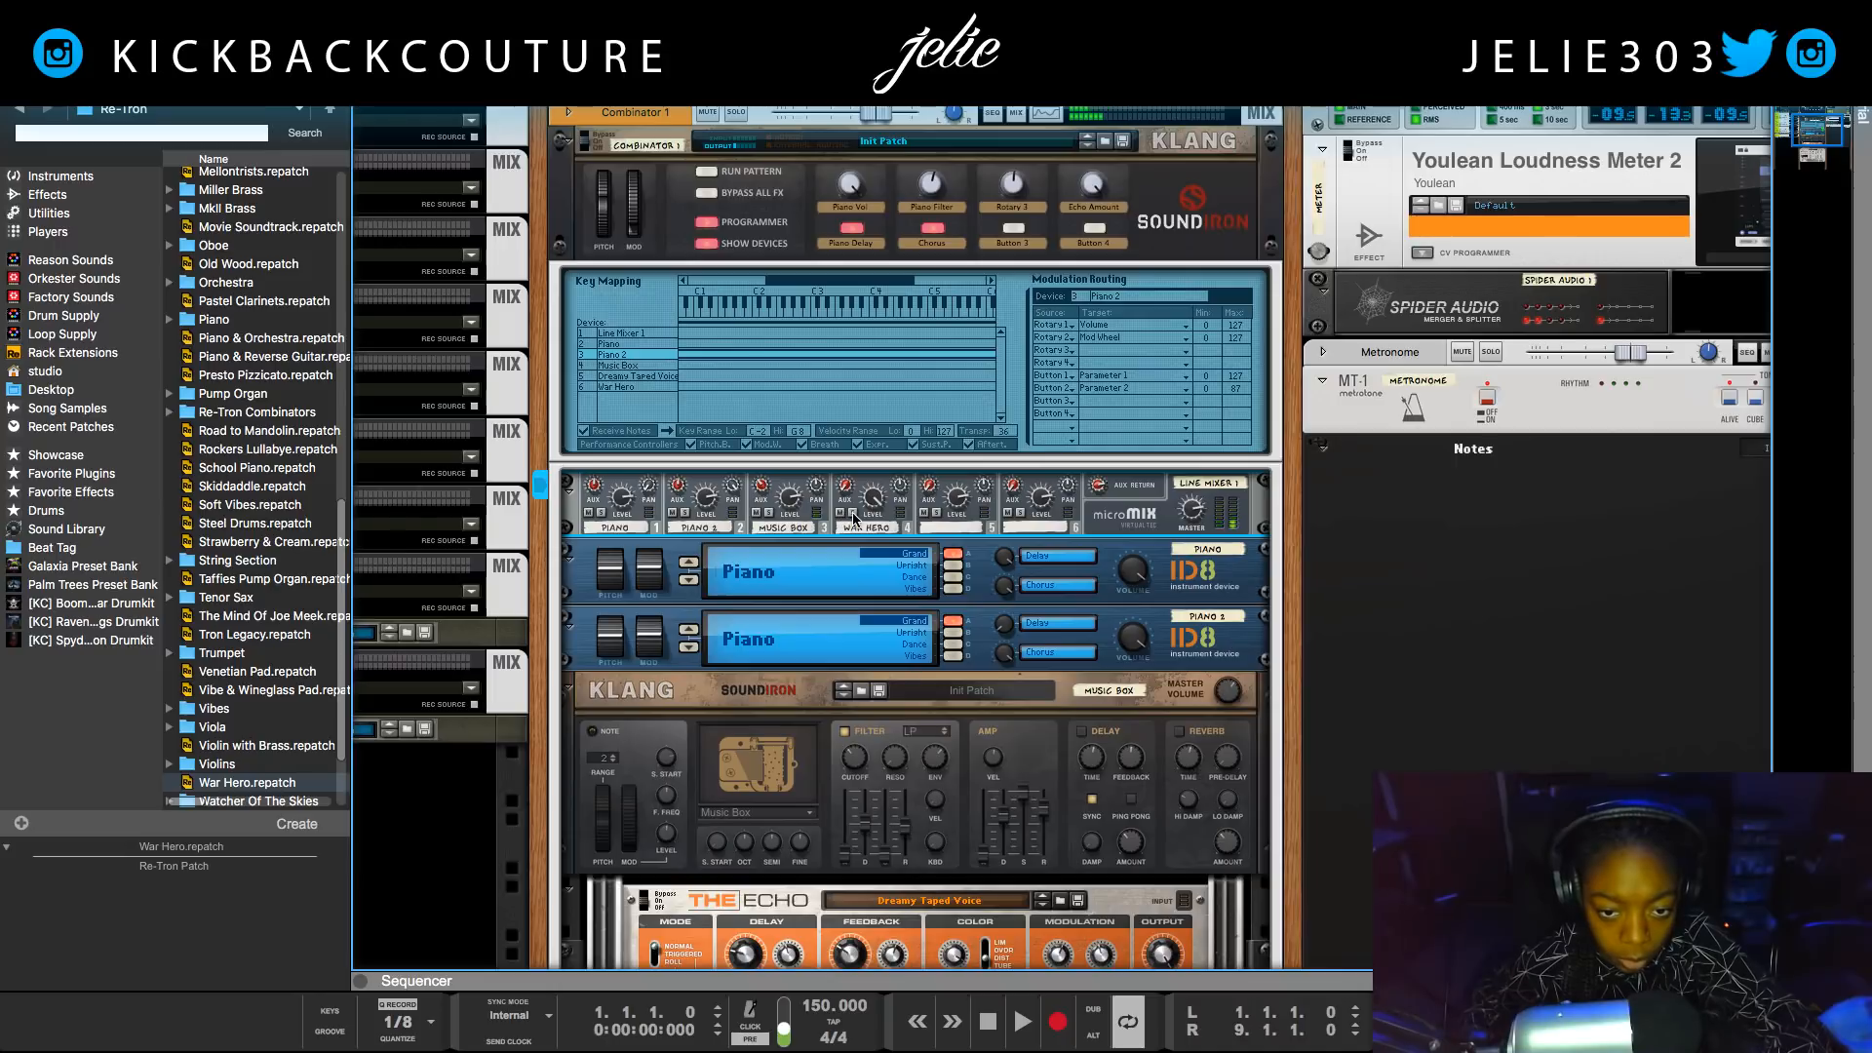
click(854, 514)
scroll(924, 490, down, 5)
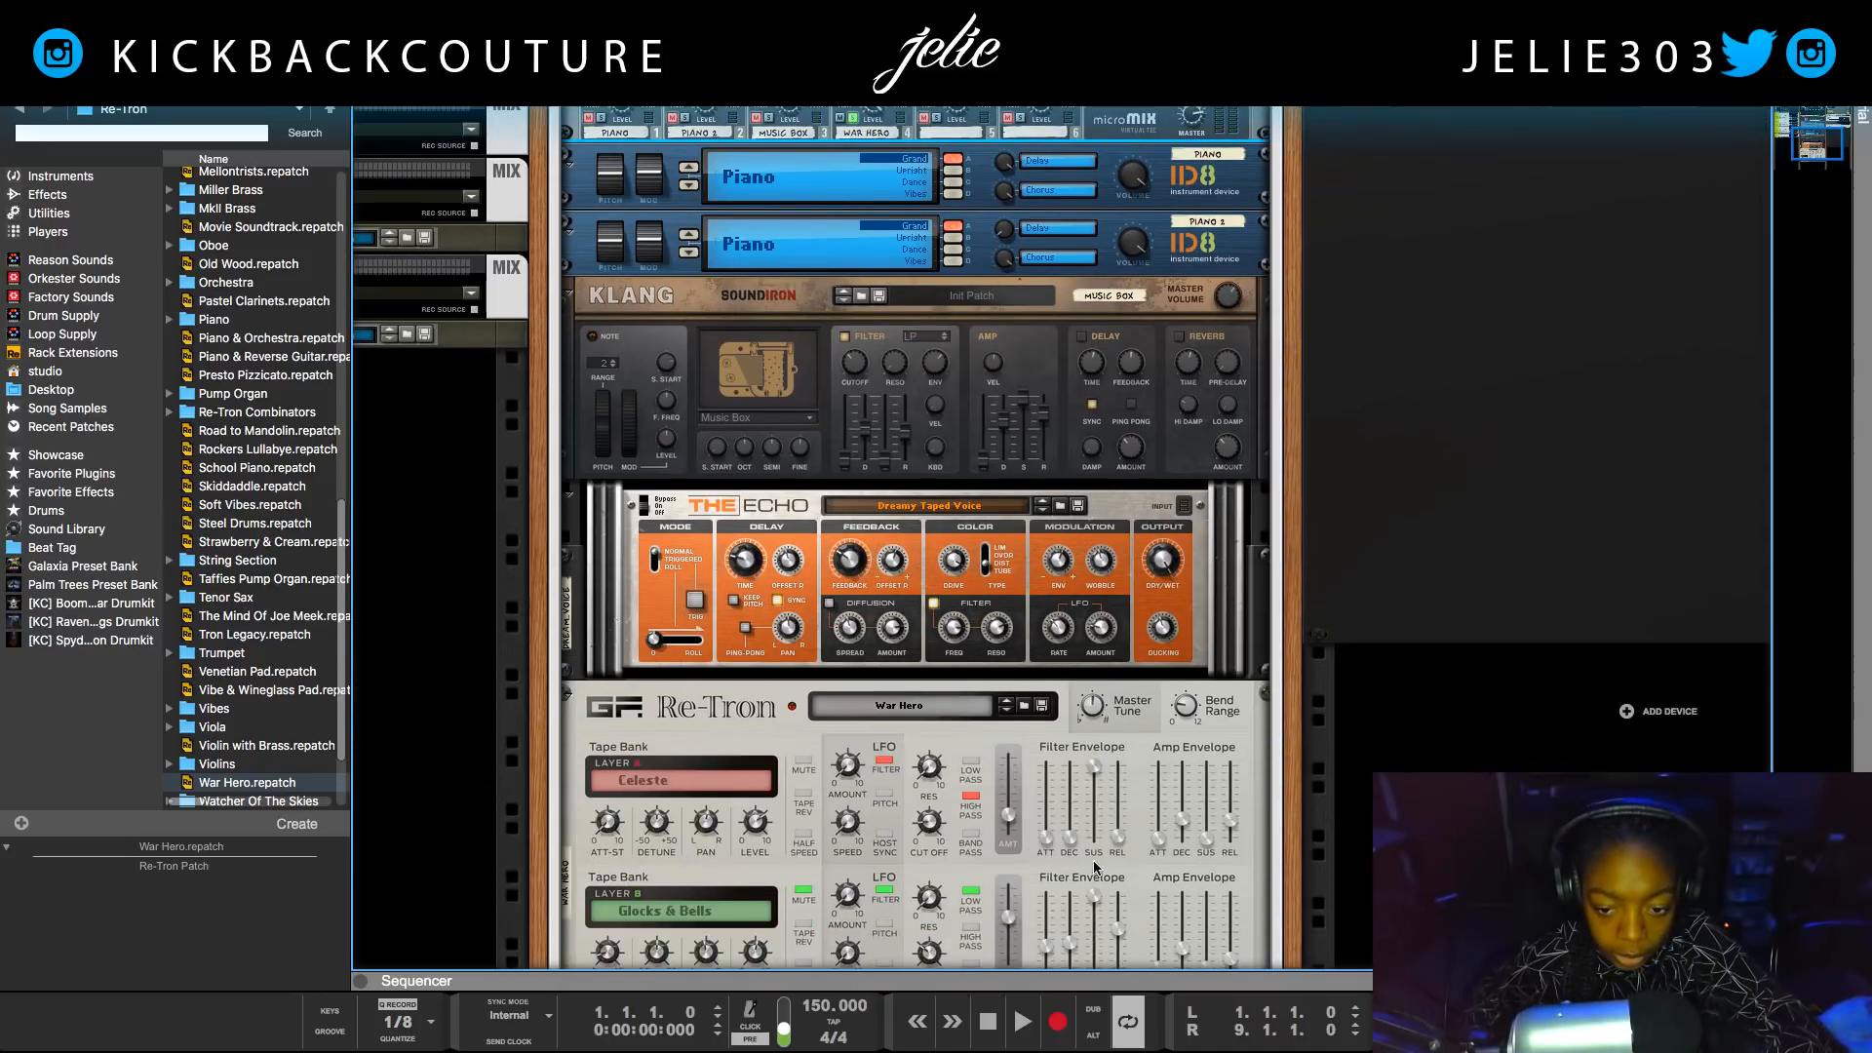
drag(1178, 788, 1177, 762)
scroll(1187, 943, down, 1)
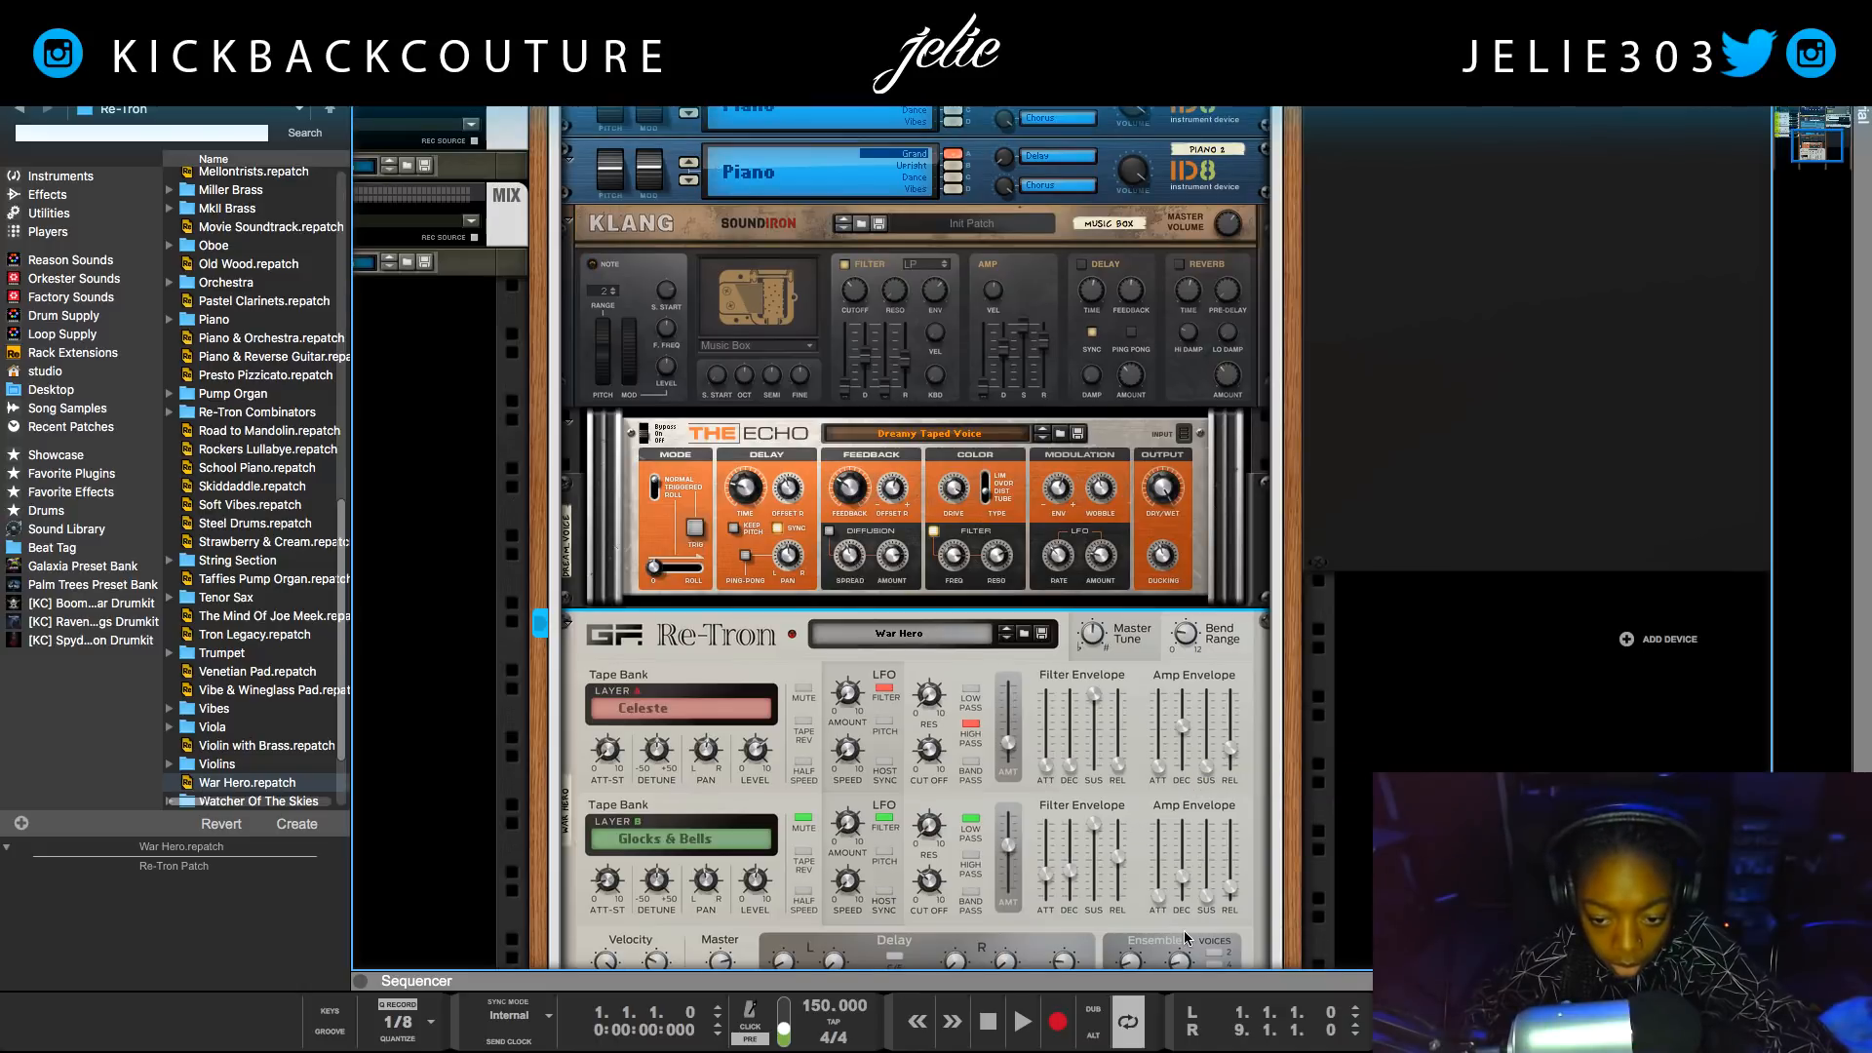
Unmute Re-Tron's Layer B and set its amp envelope decay to about 216 ms.
drag(1182, 878, 1180, 822)
click(802, 819)
drag(1185, 855, 1179, 864)
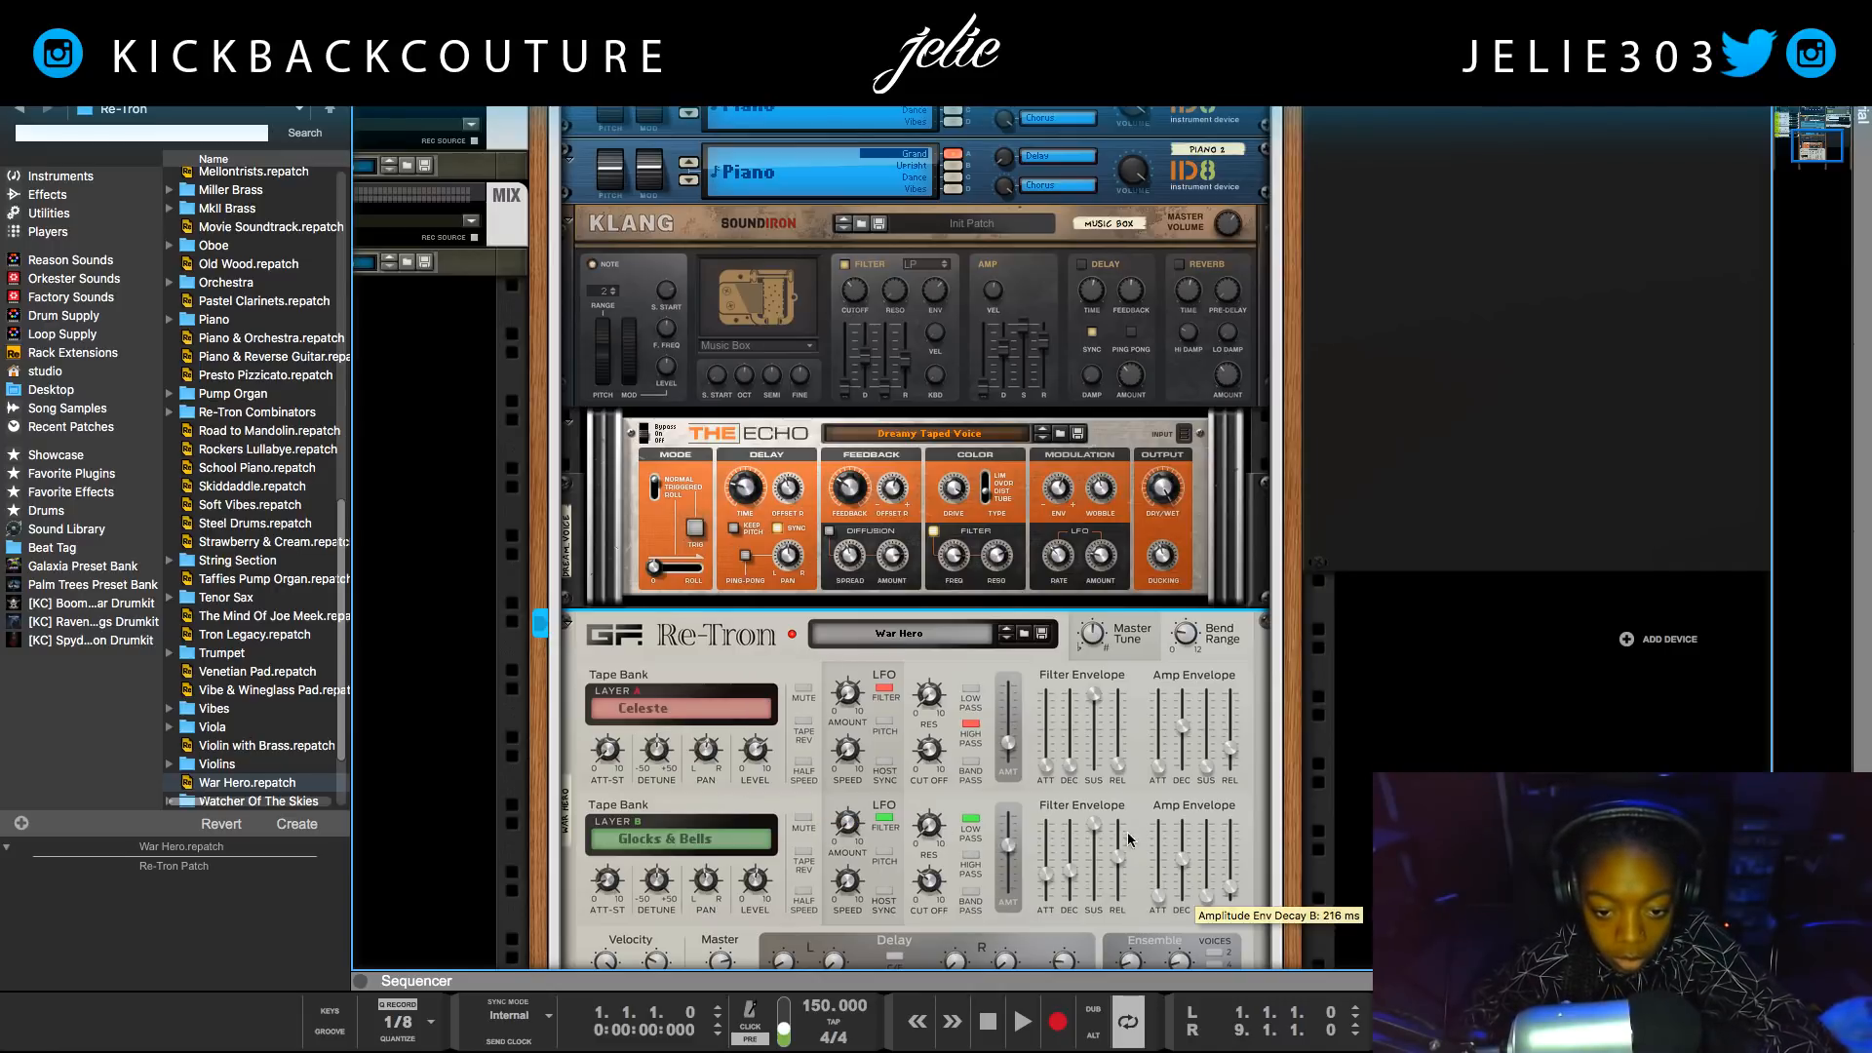
Unsolo the War Hero channel on the line mixer to hear all layers together.
scroll(998, 770, up, 10)
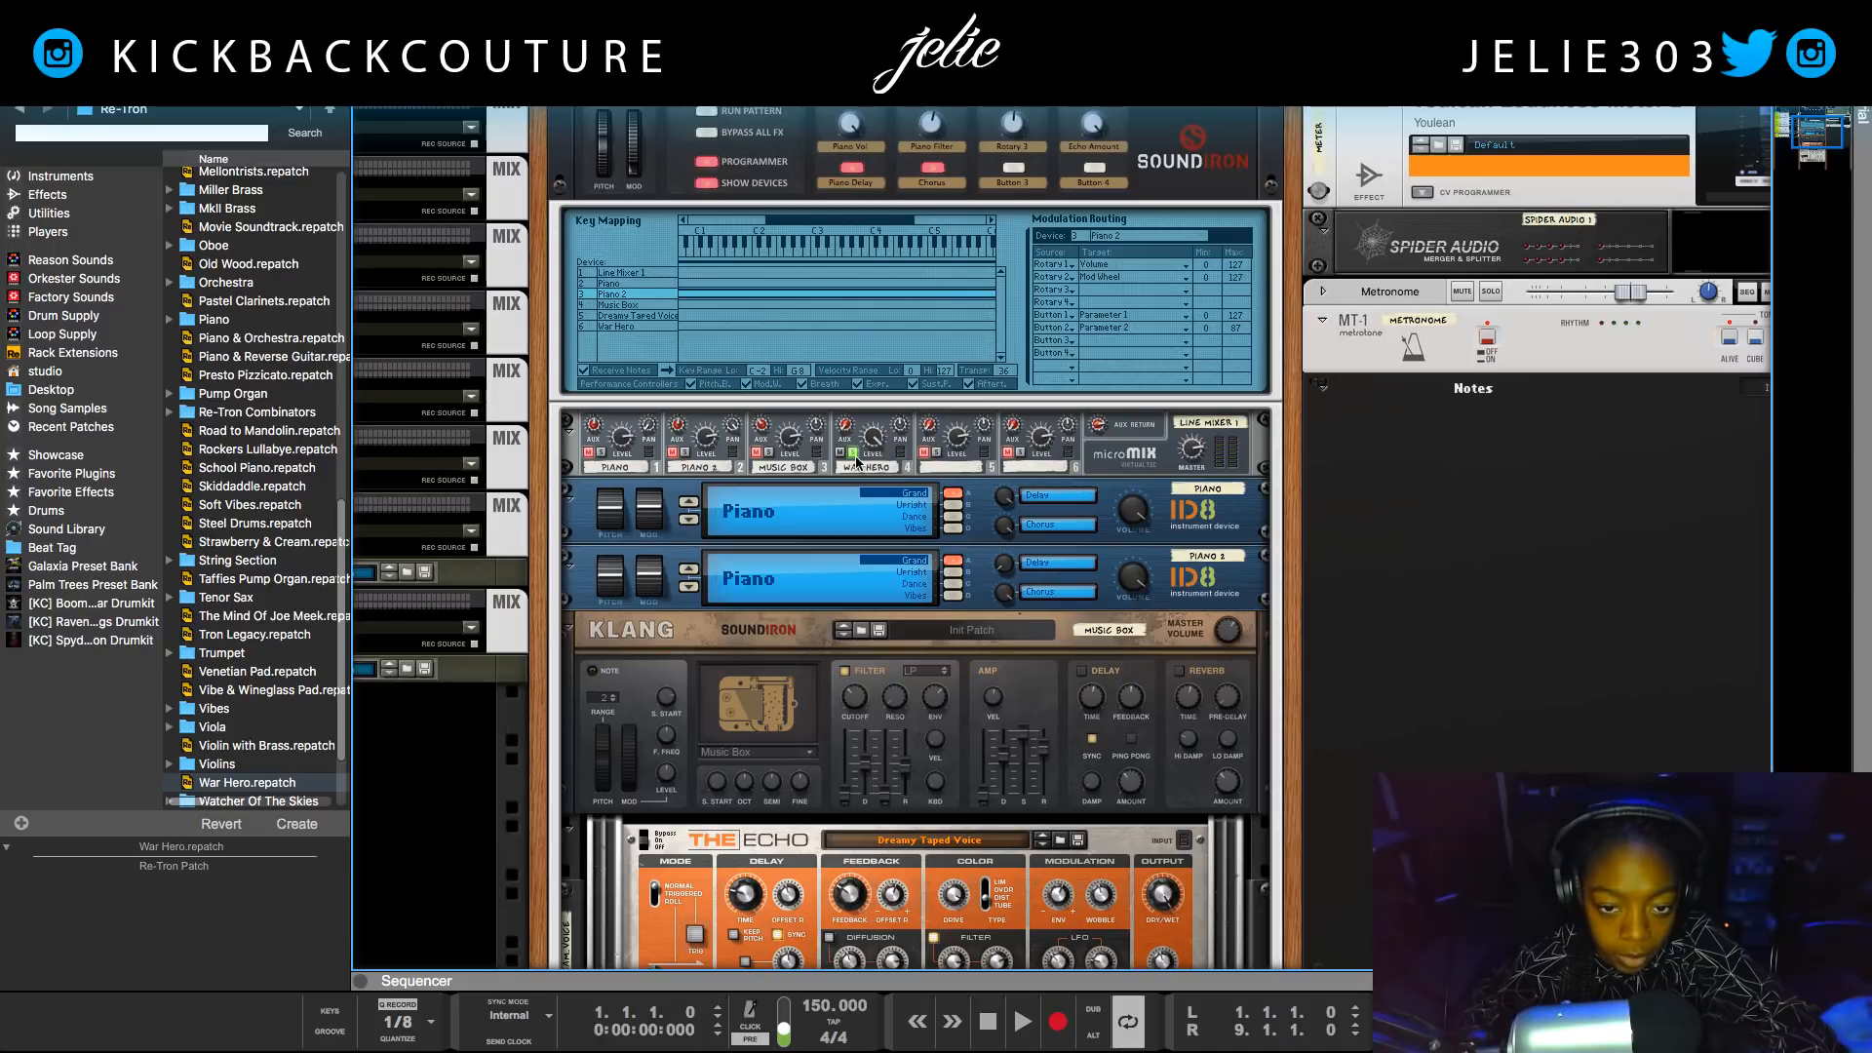
click(854, 453)
scroll(872, 517, up, 2)
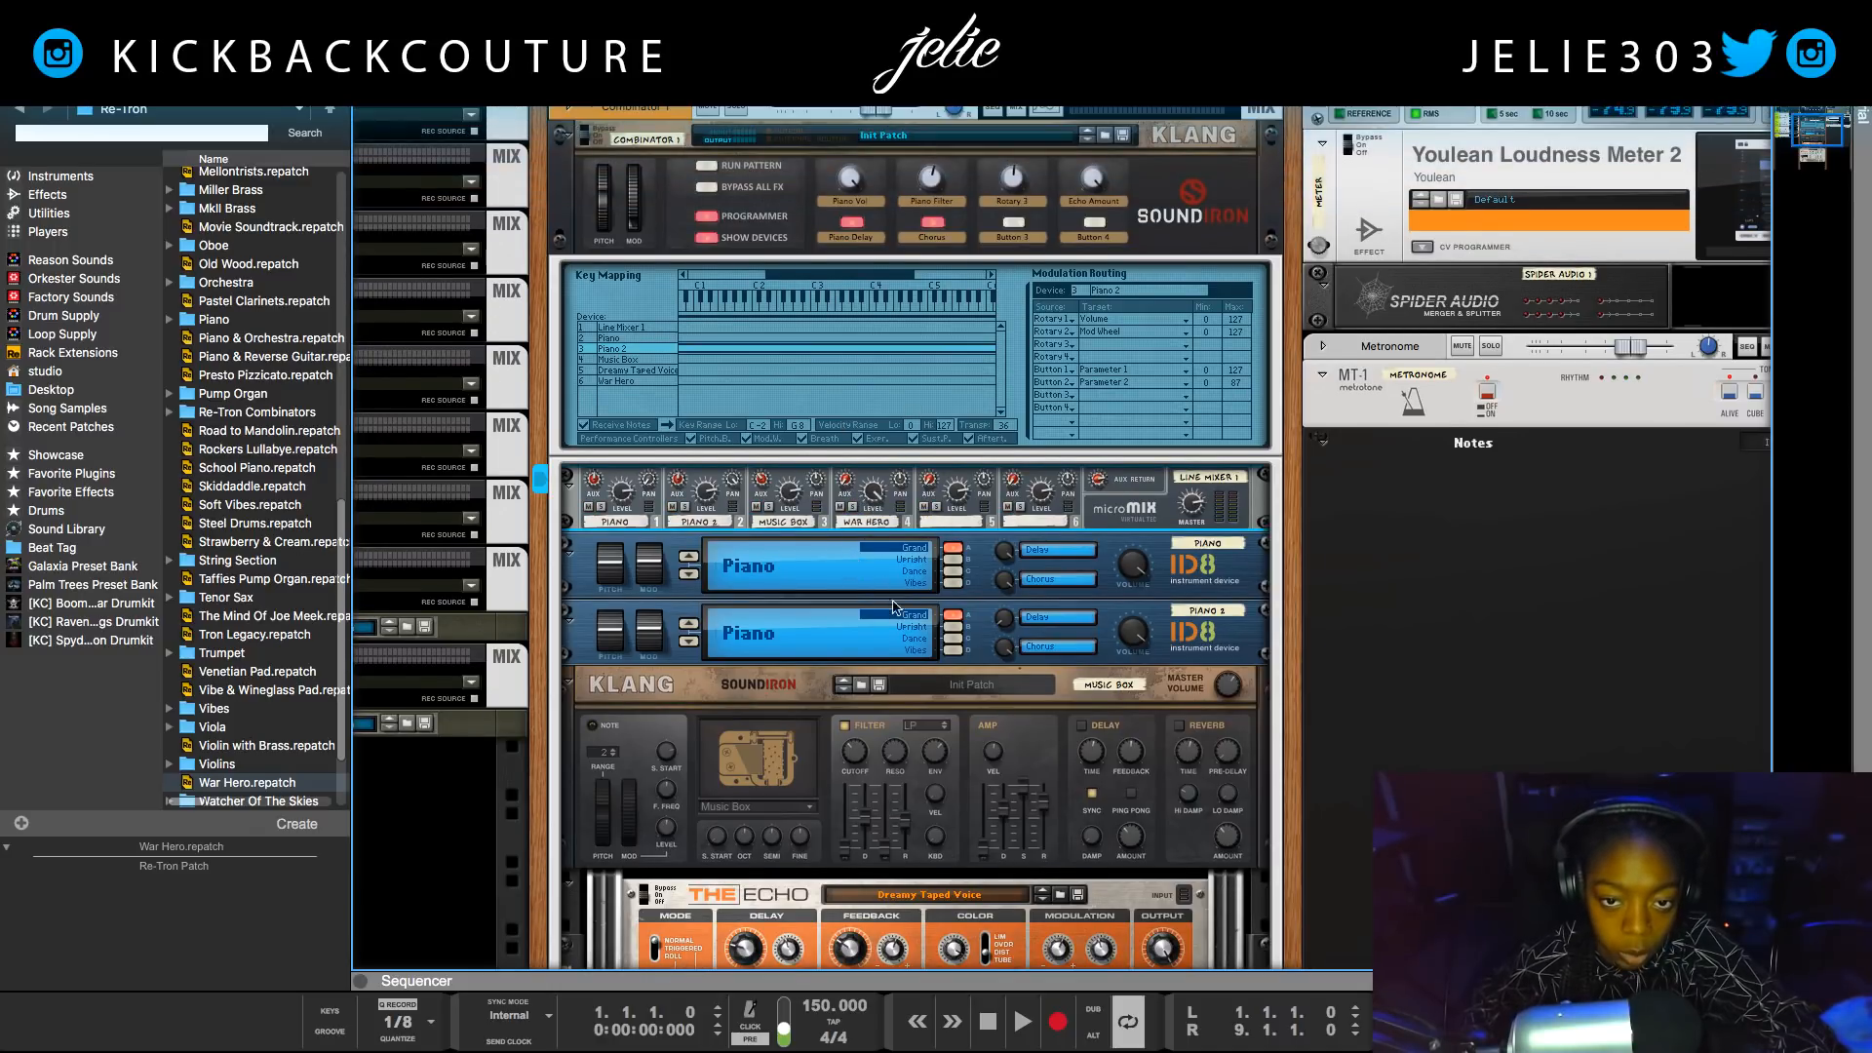
scroll(889, 570, up, 5)
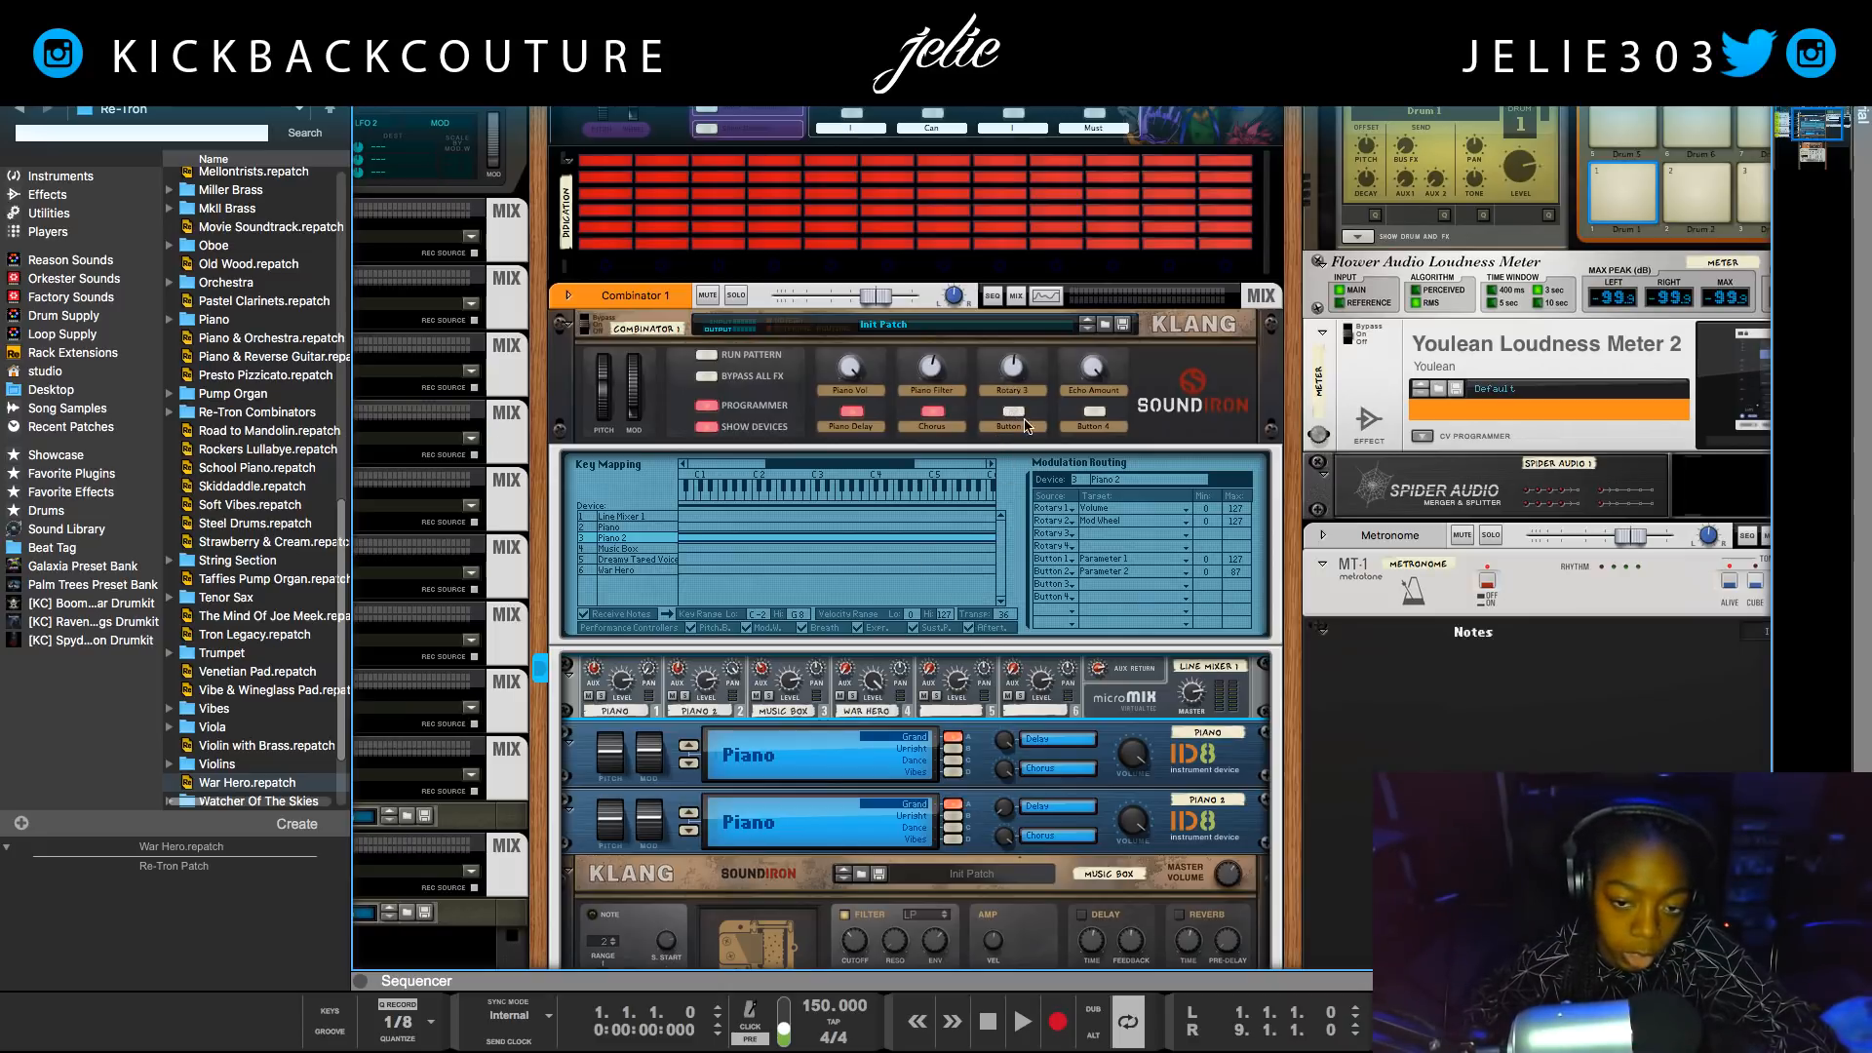
scroll(1015, 413, up, 1)
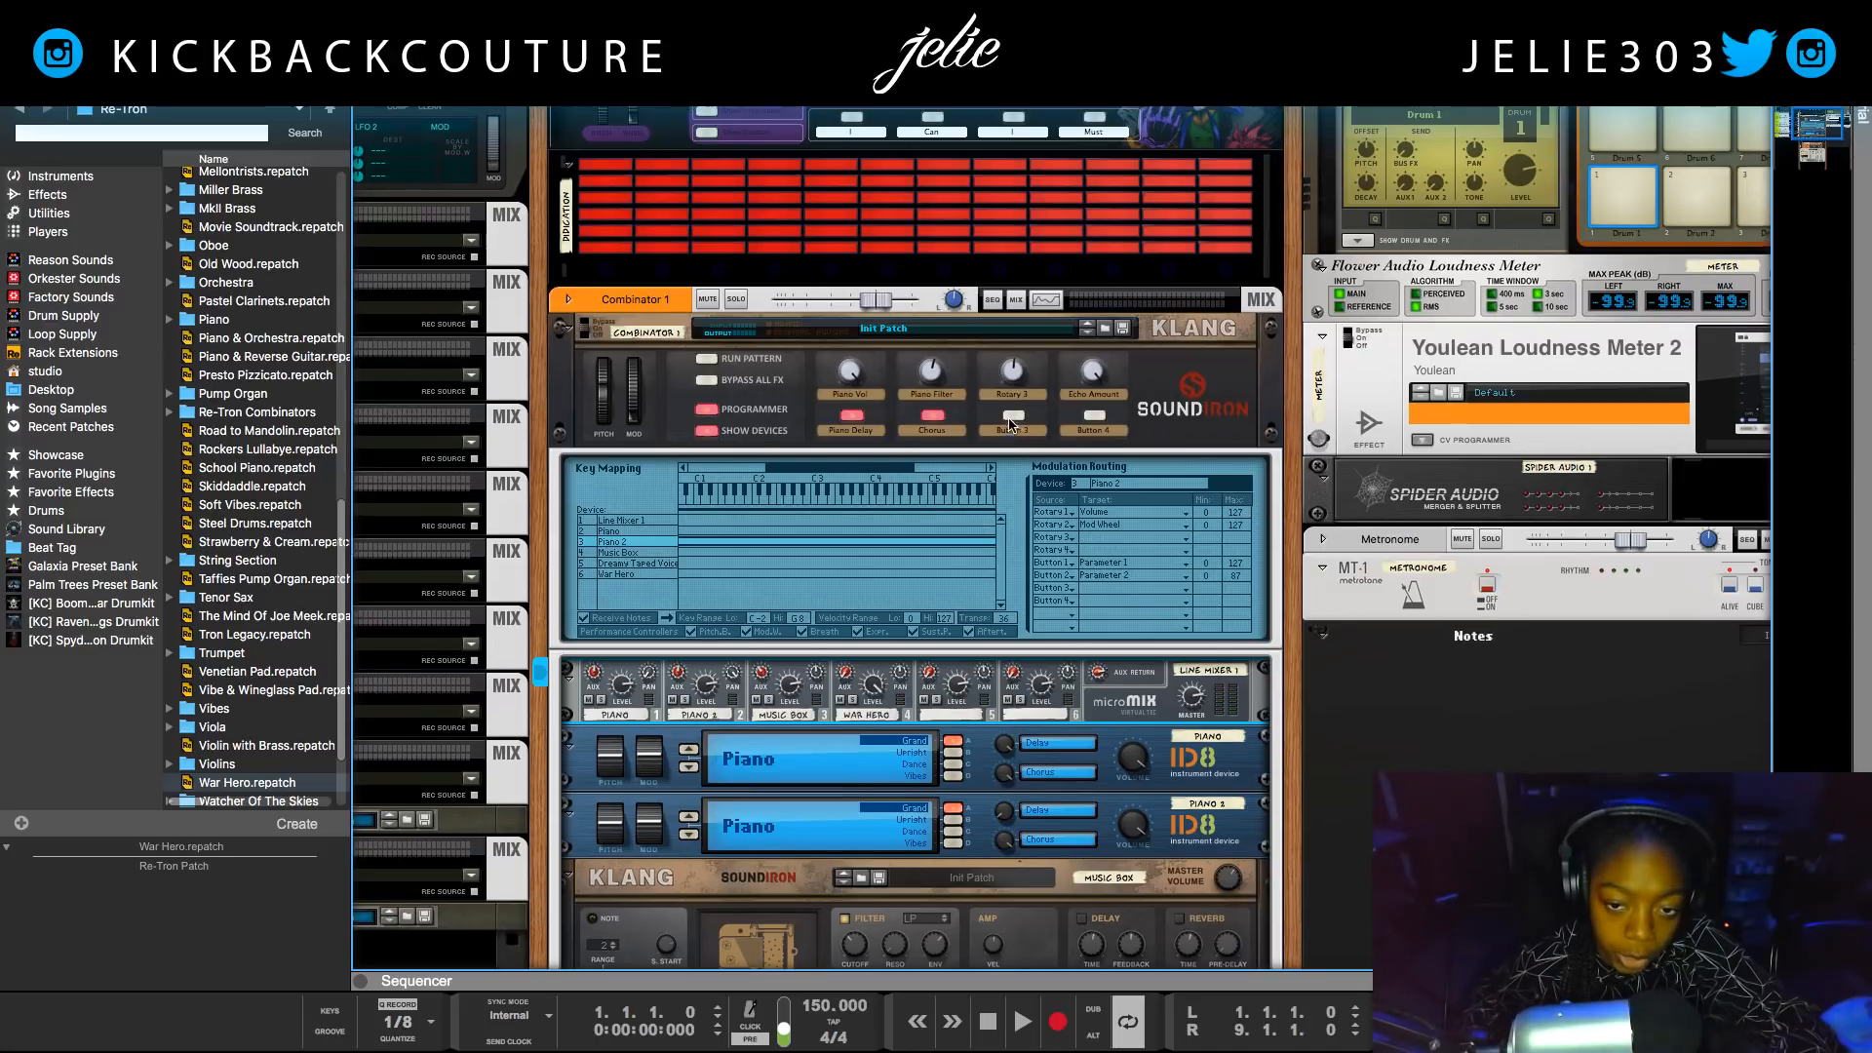
scroll(1139, 789, down, 10)
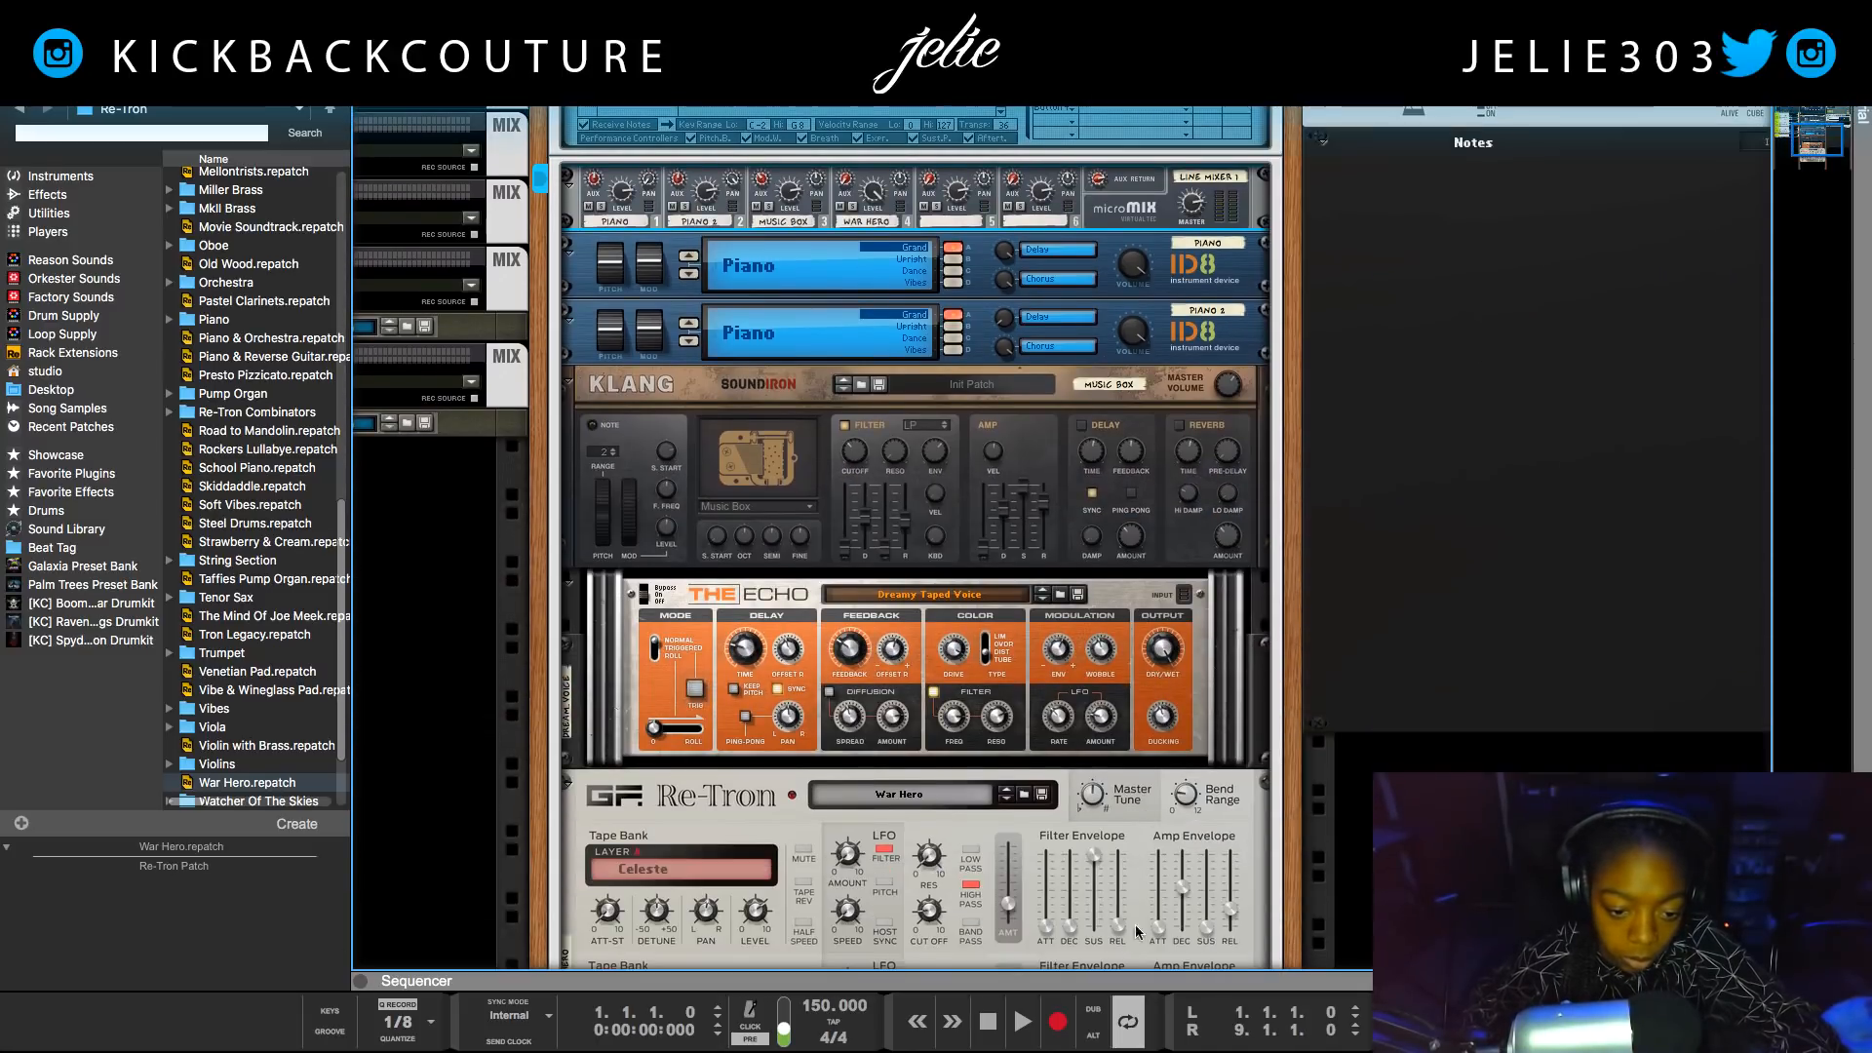
scroll(1106, 681, down, 3)
scroll(813, 651, up, 8)
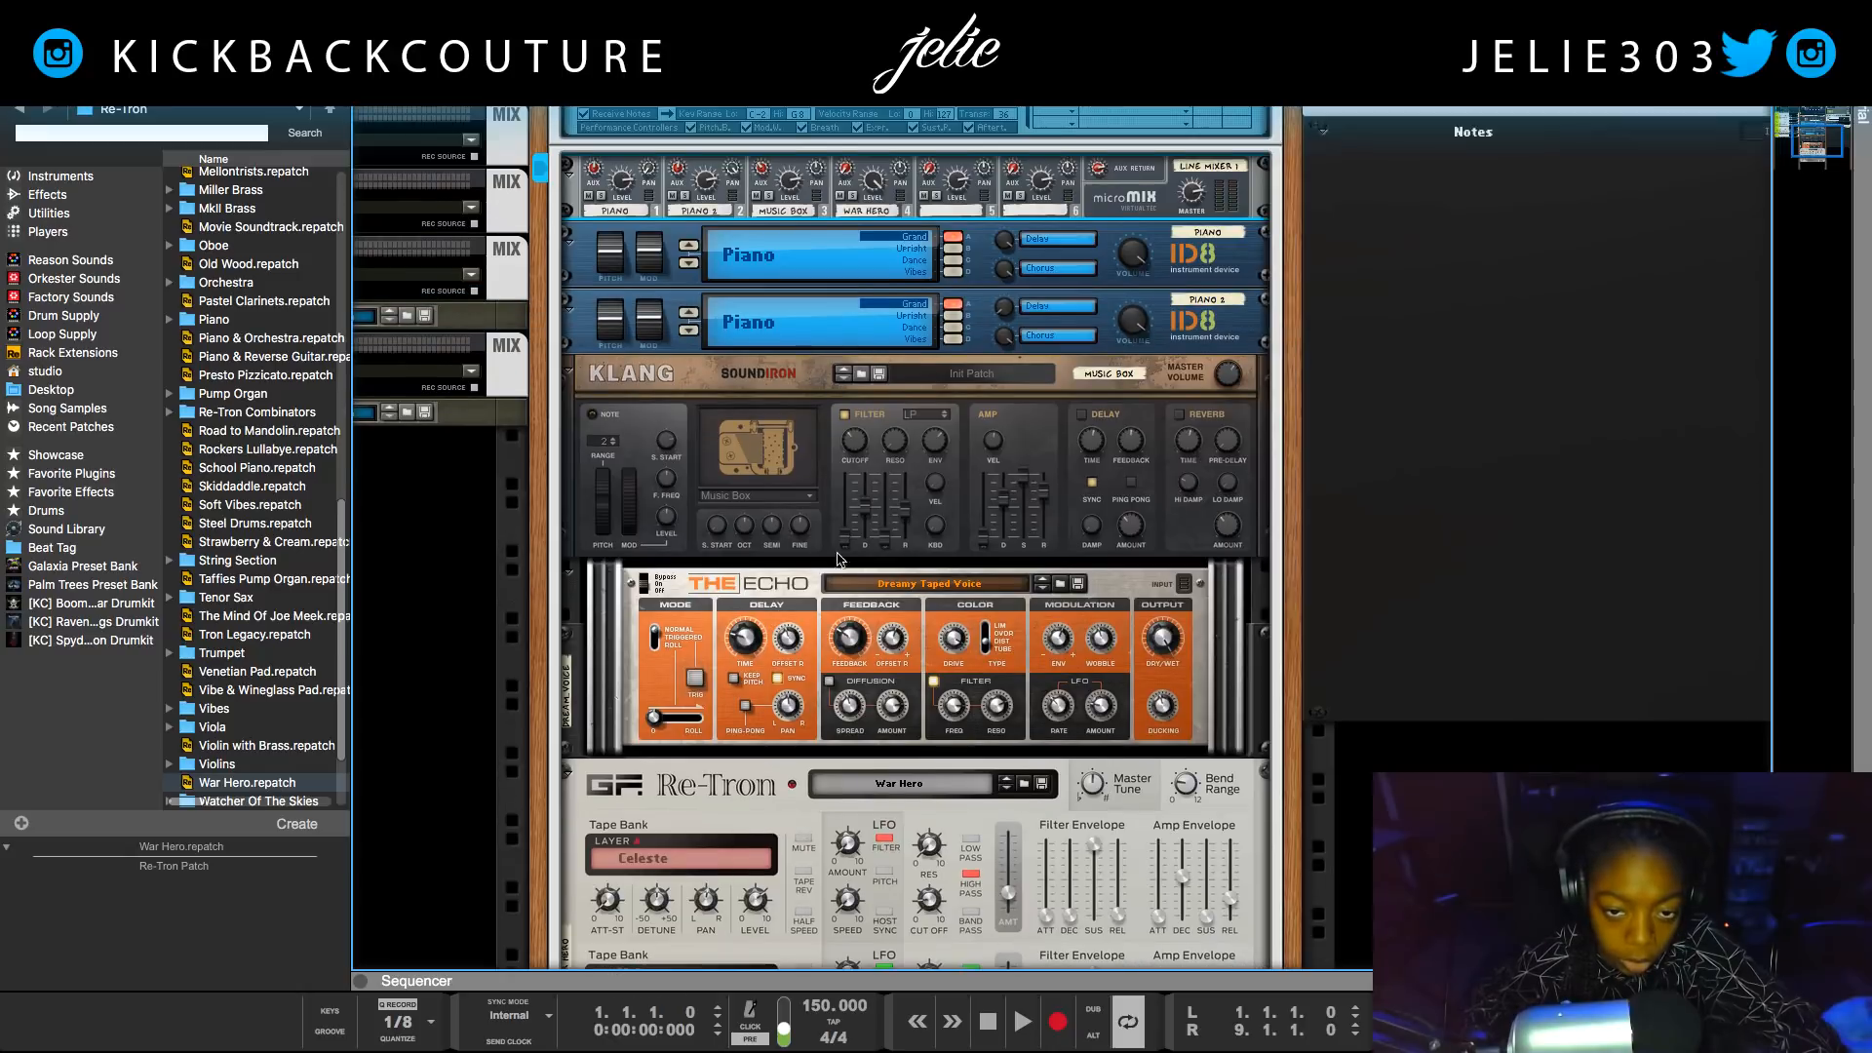
scroll(1007, 847, down, 8)
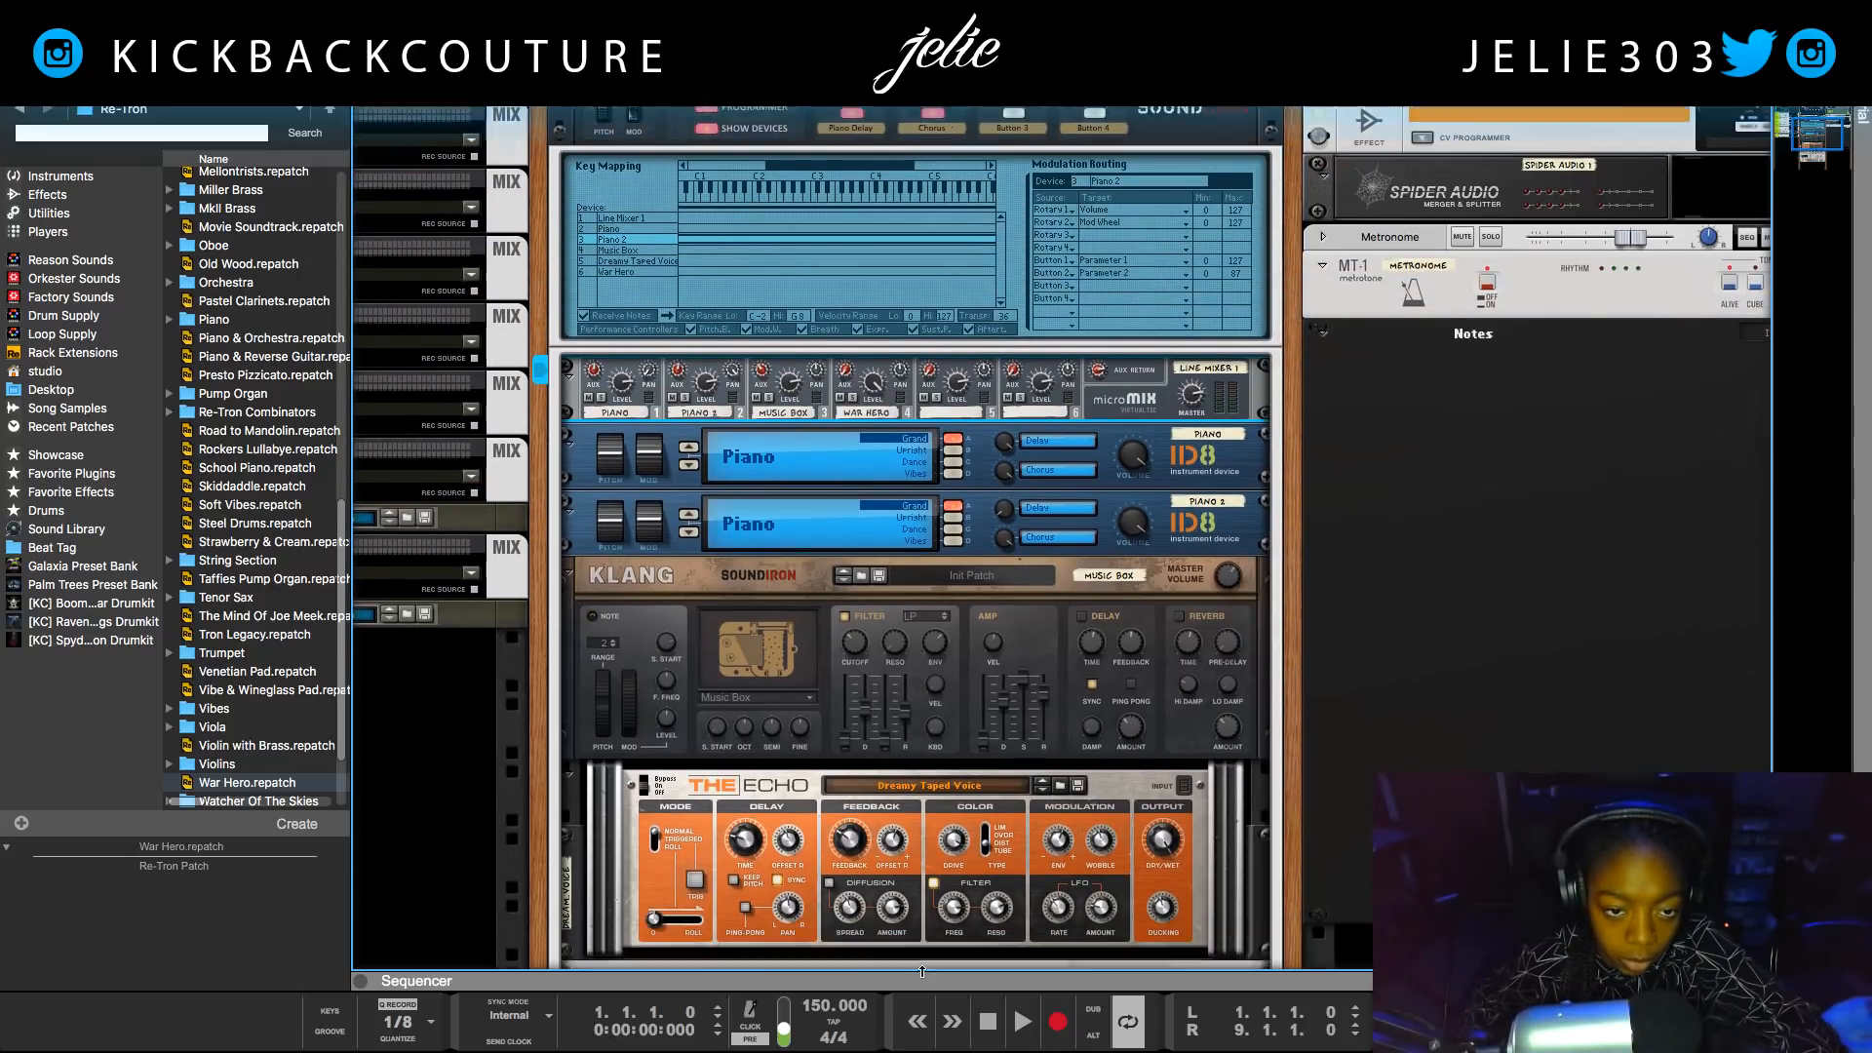
Rename the Re-Tron device inside the Combinator to Celeste Glock.
scroll(1009, 847, down, 1)
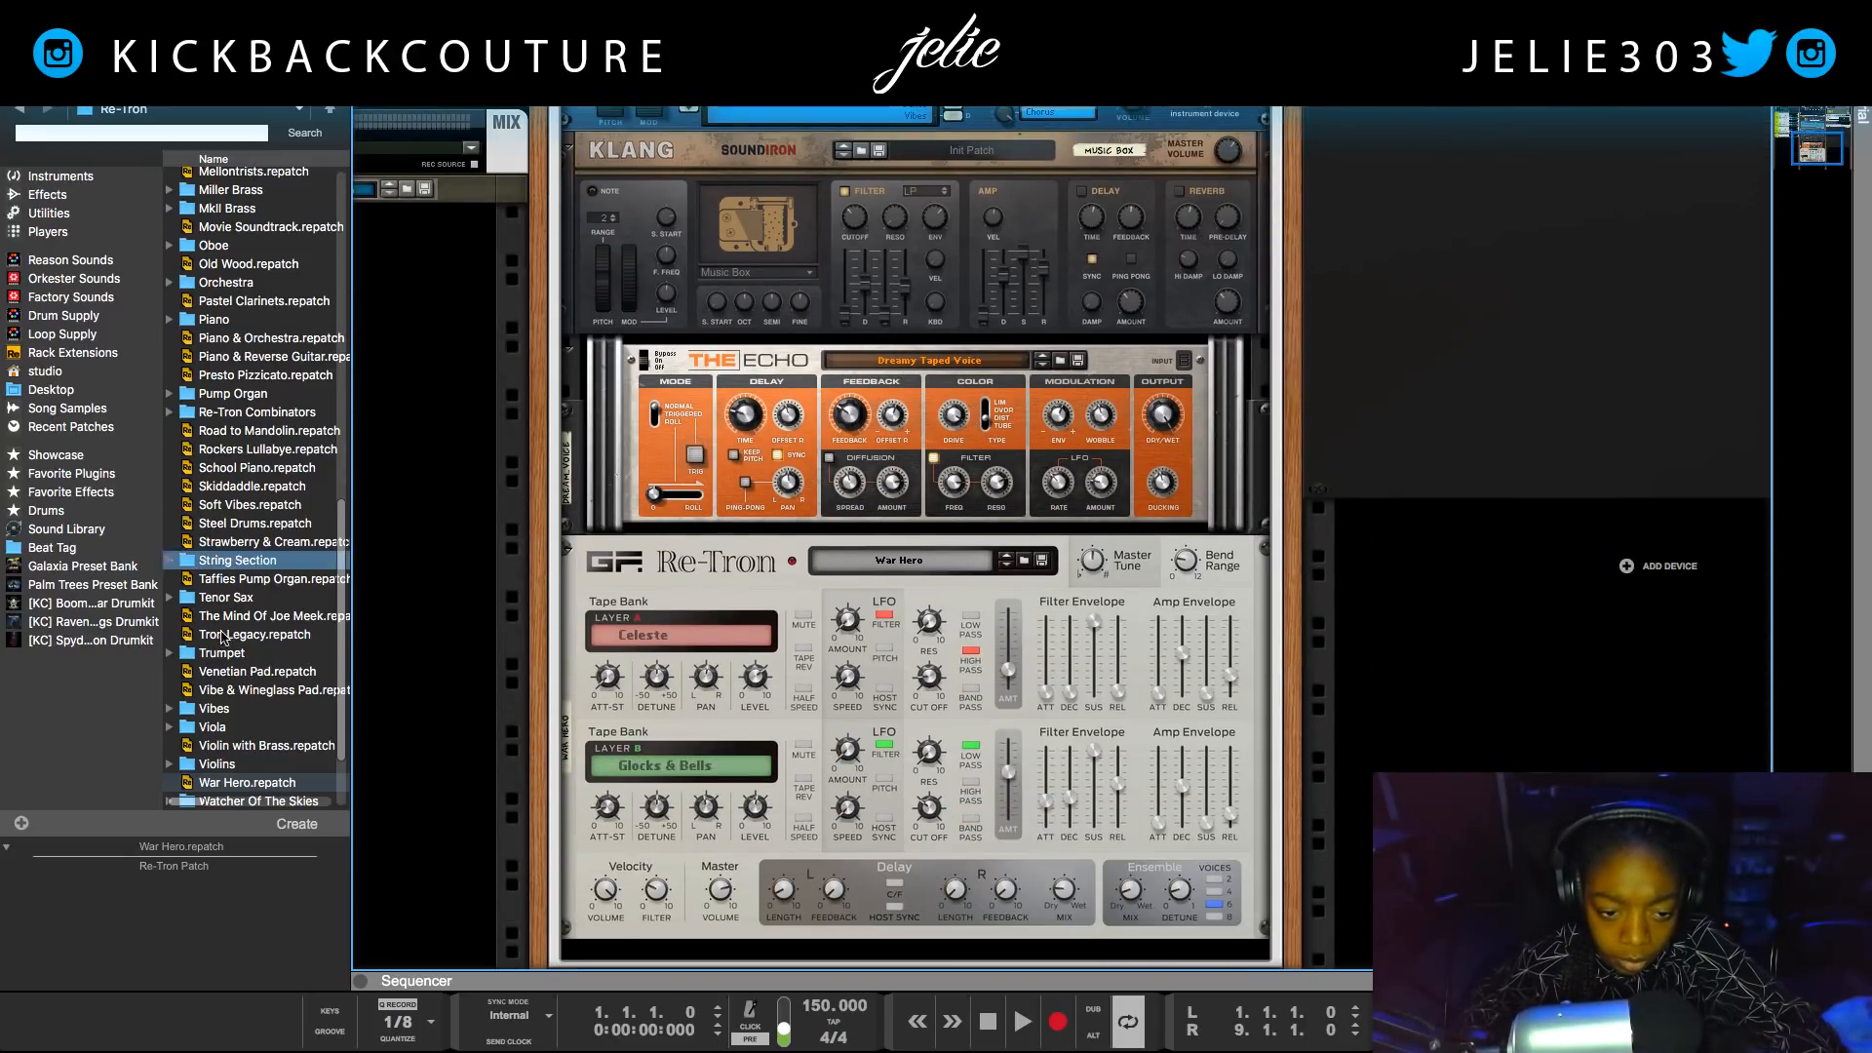
click(572, 756)
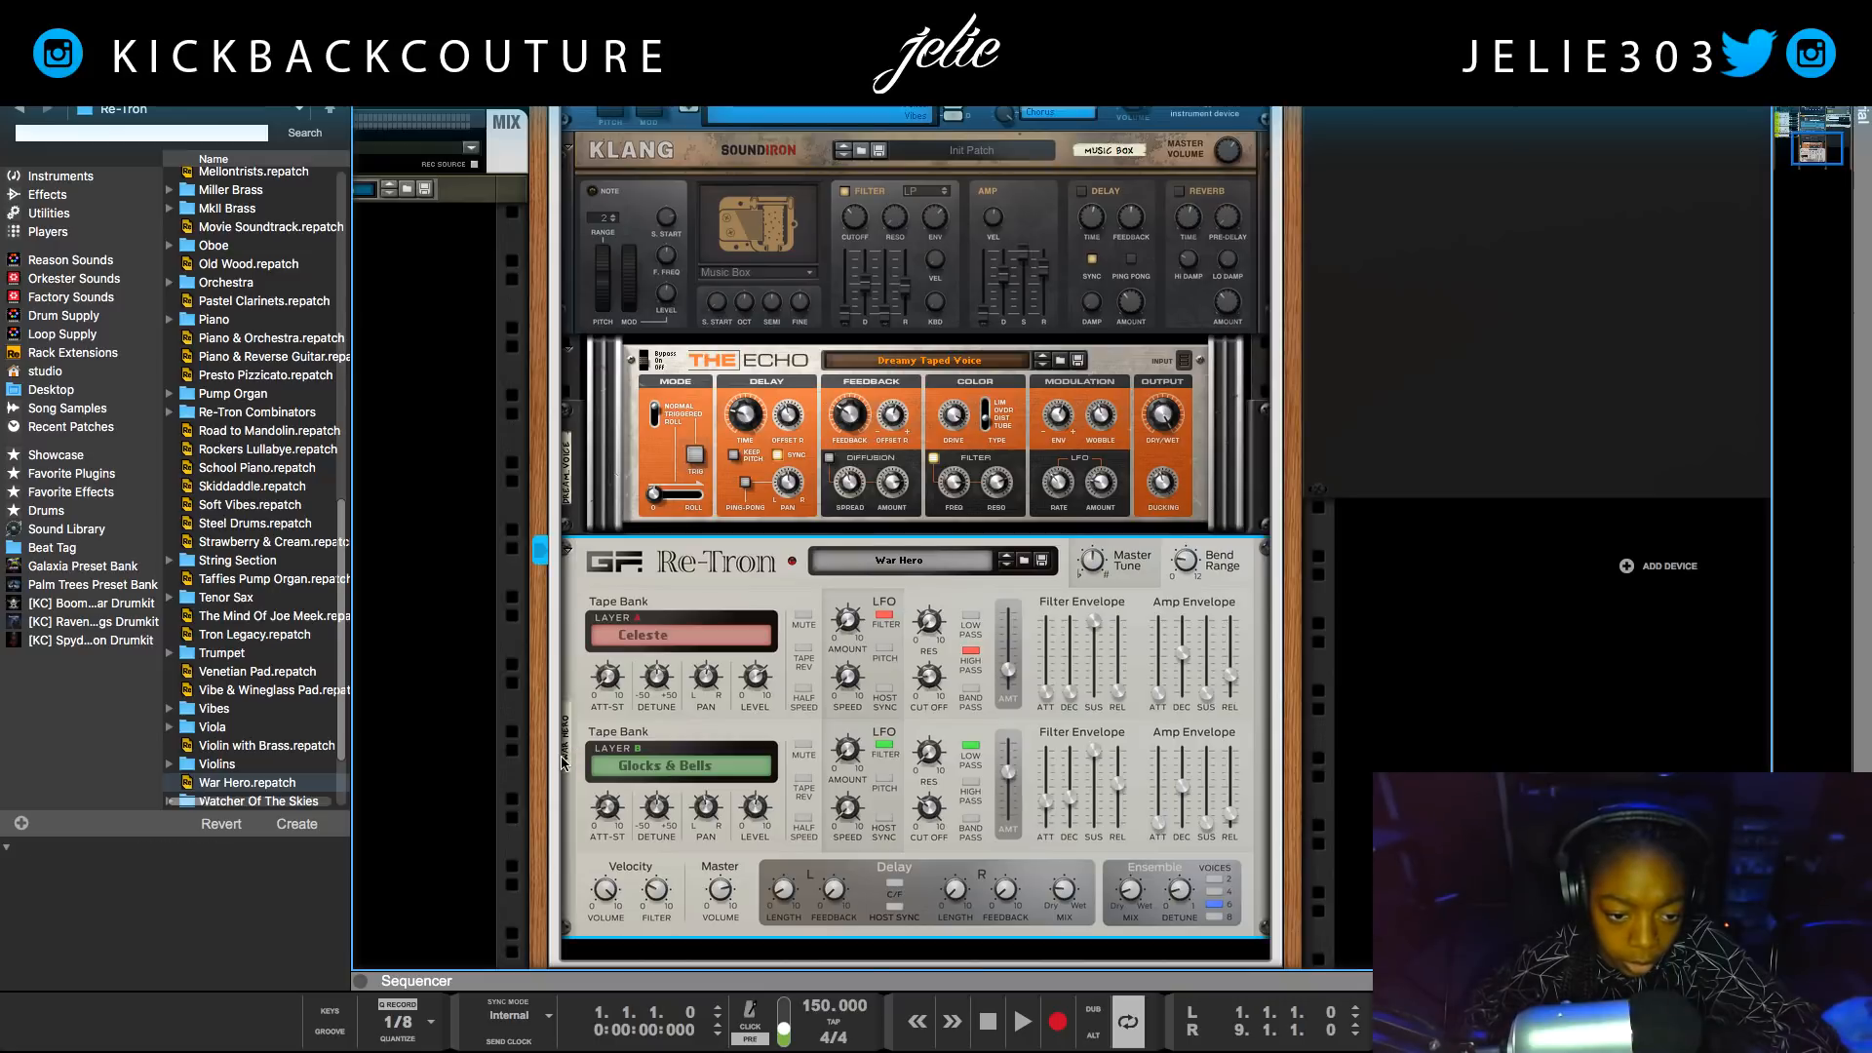
double_click(564, 759)
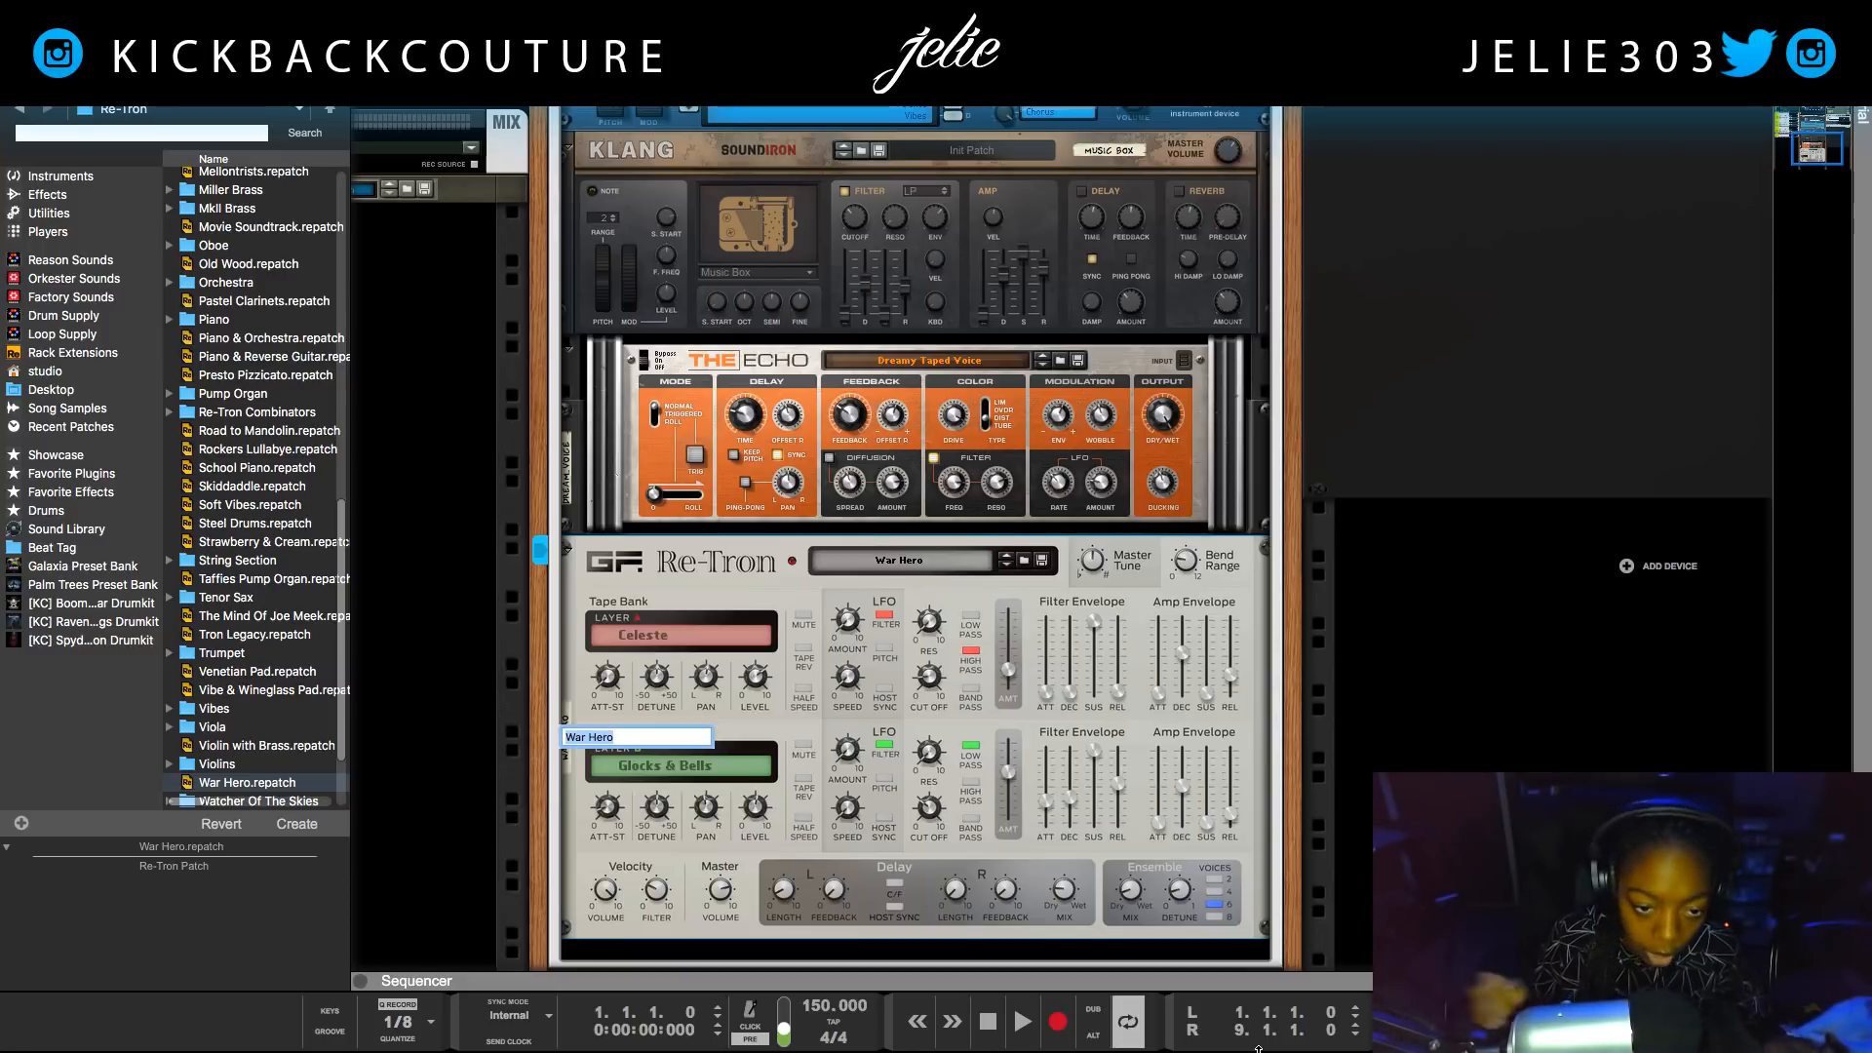
text(Celeste Glock)
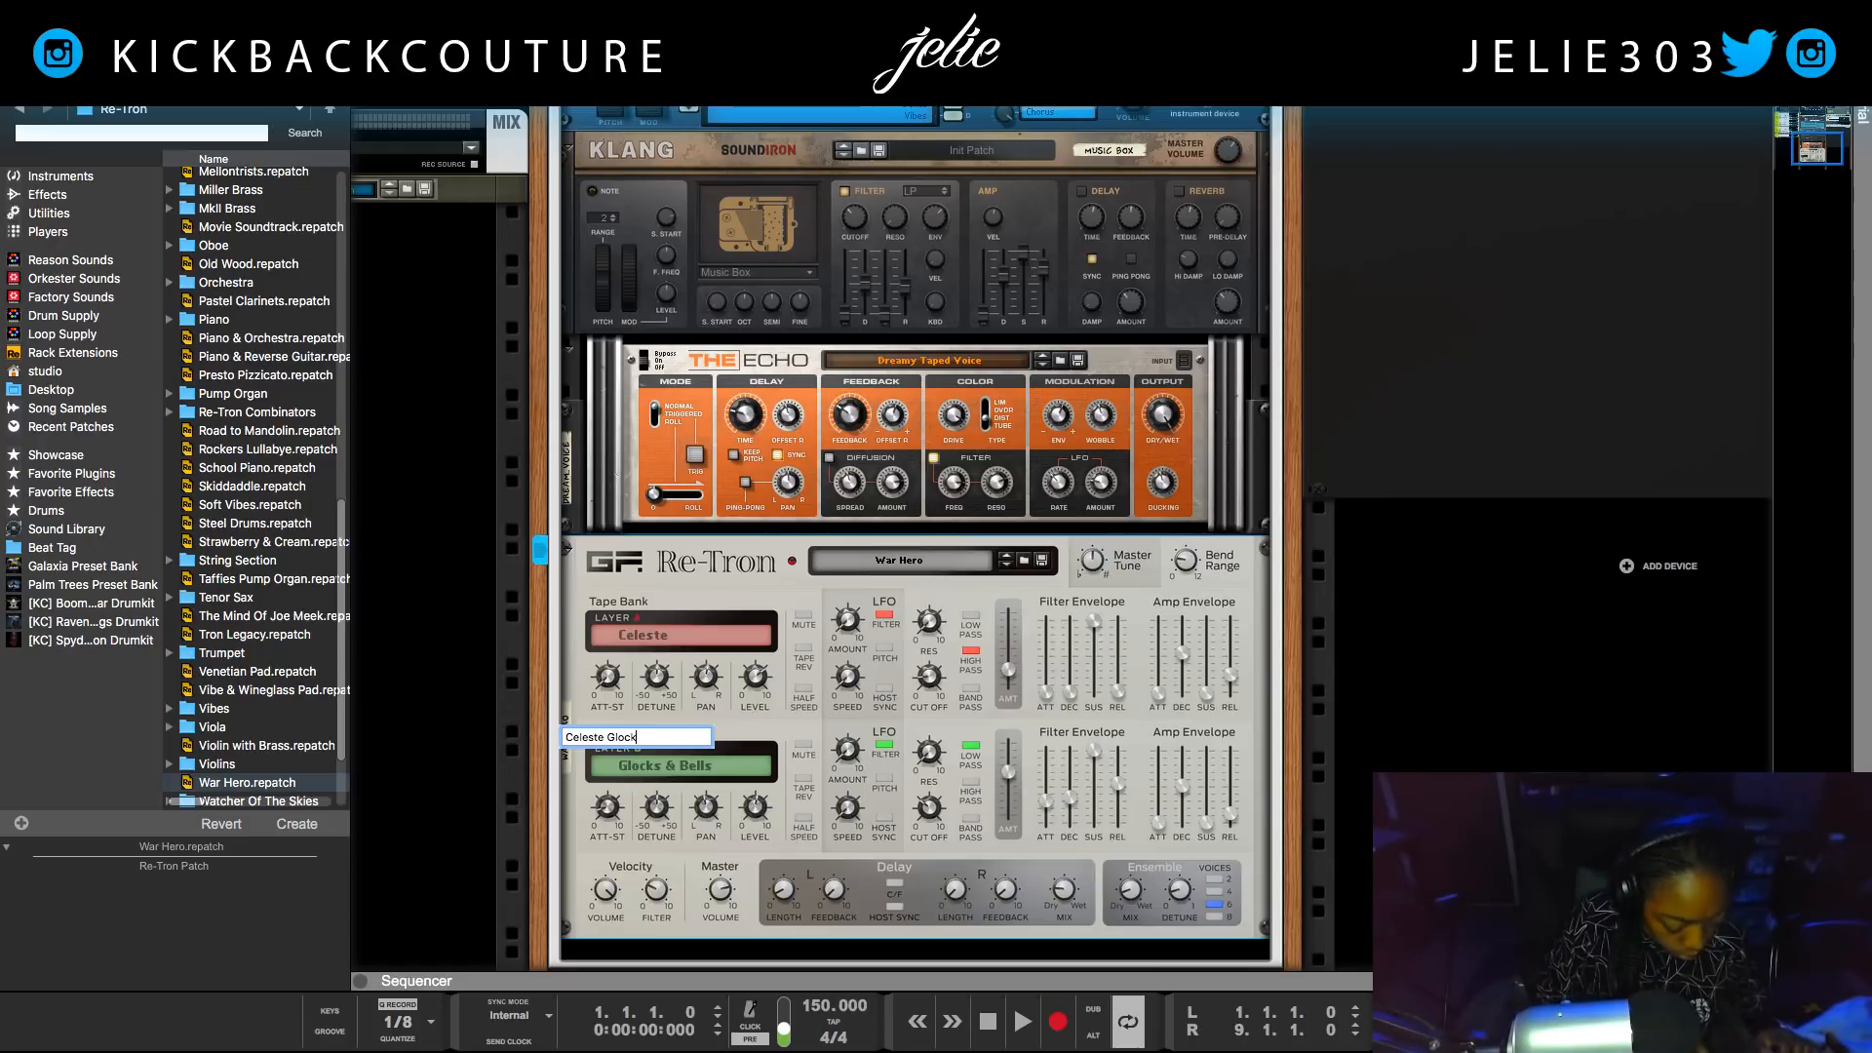
key(Return)
scroll(819, 378, up, 10)
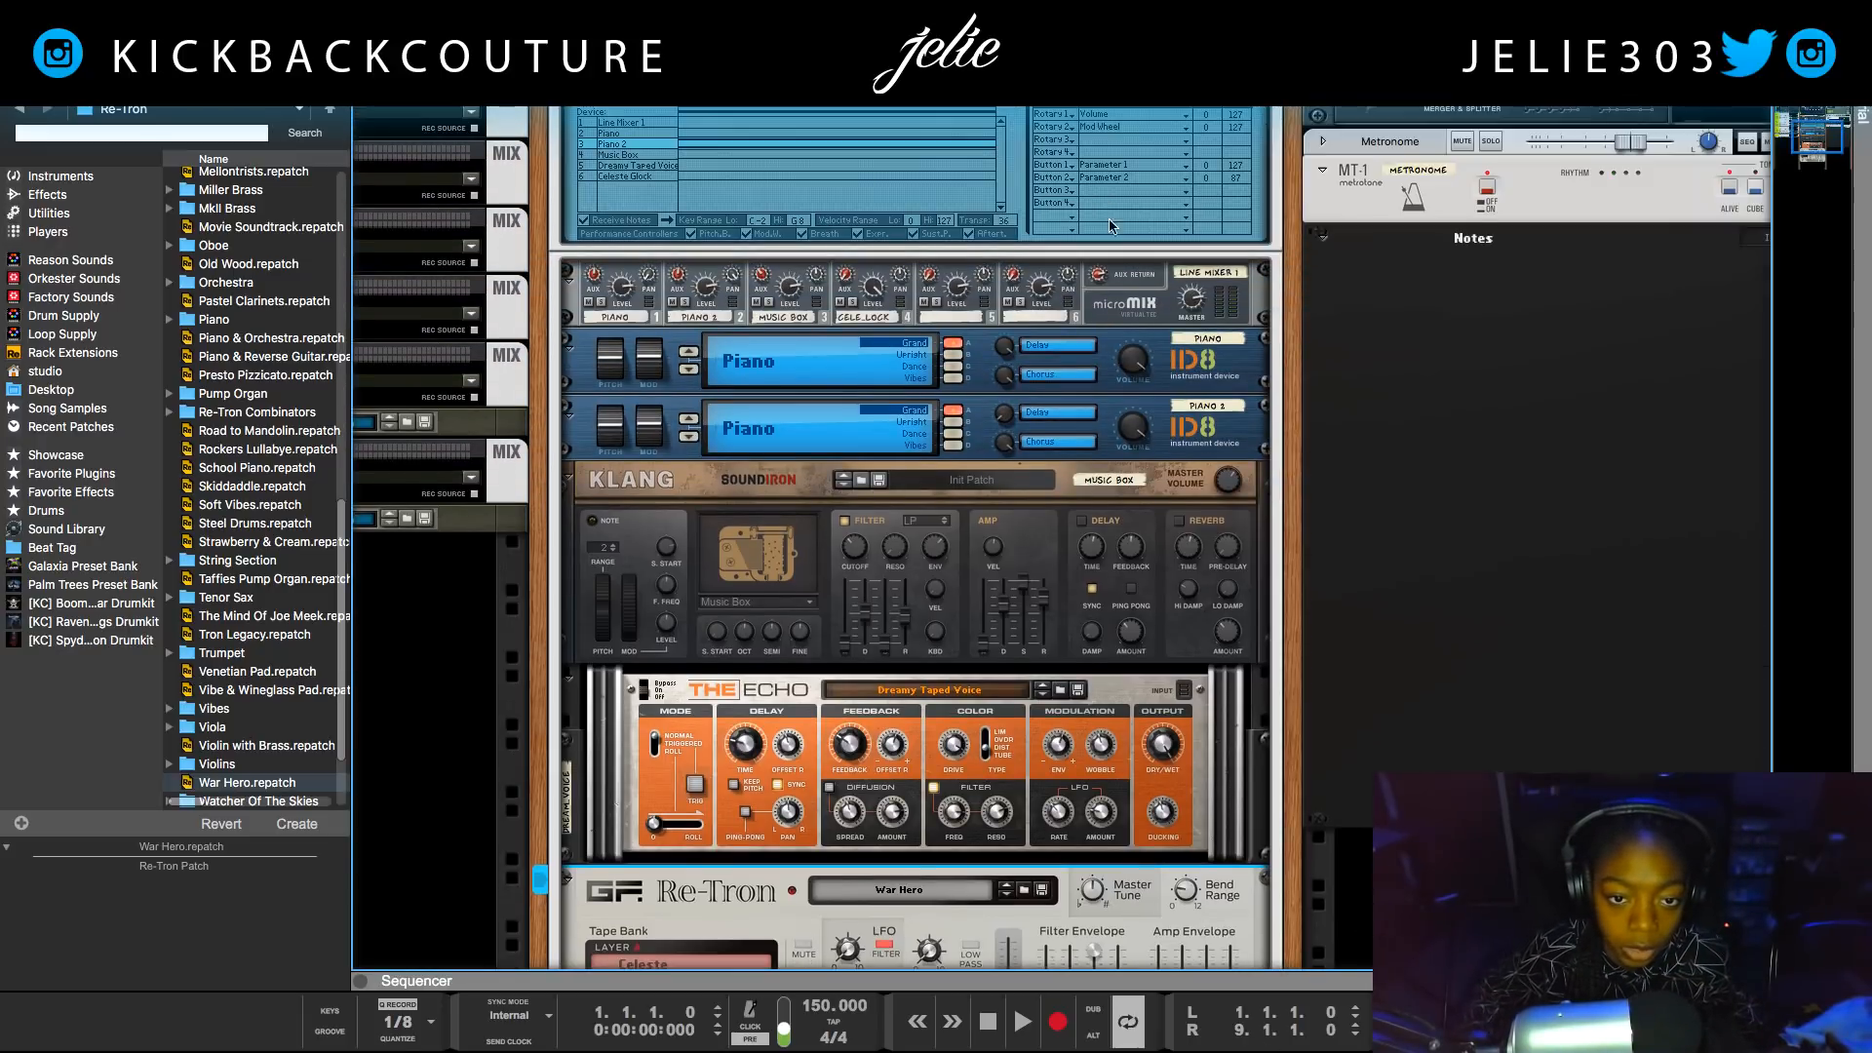
Route the Combinator's Rotary 3 to the Master Volume of the Celeste Glock device in the modulation routing.
scroll(799, 556, up, 5)
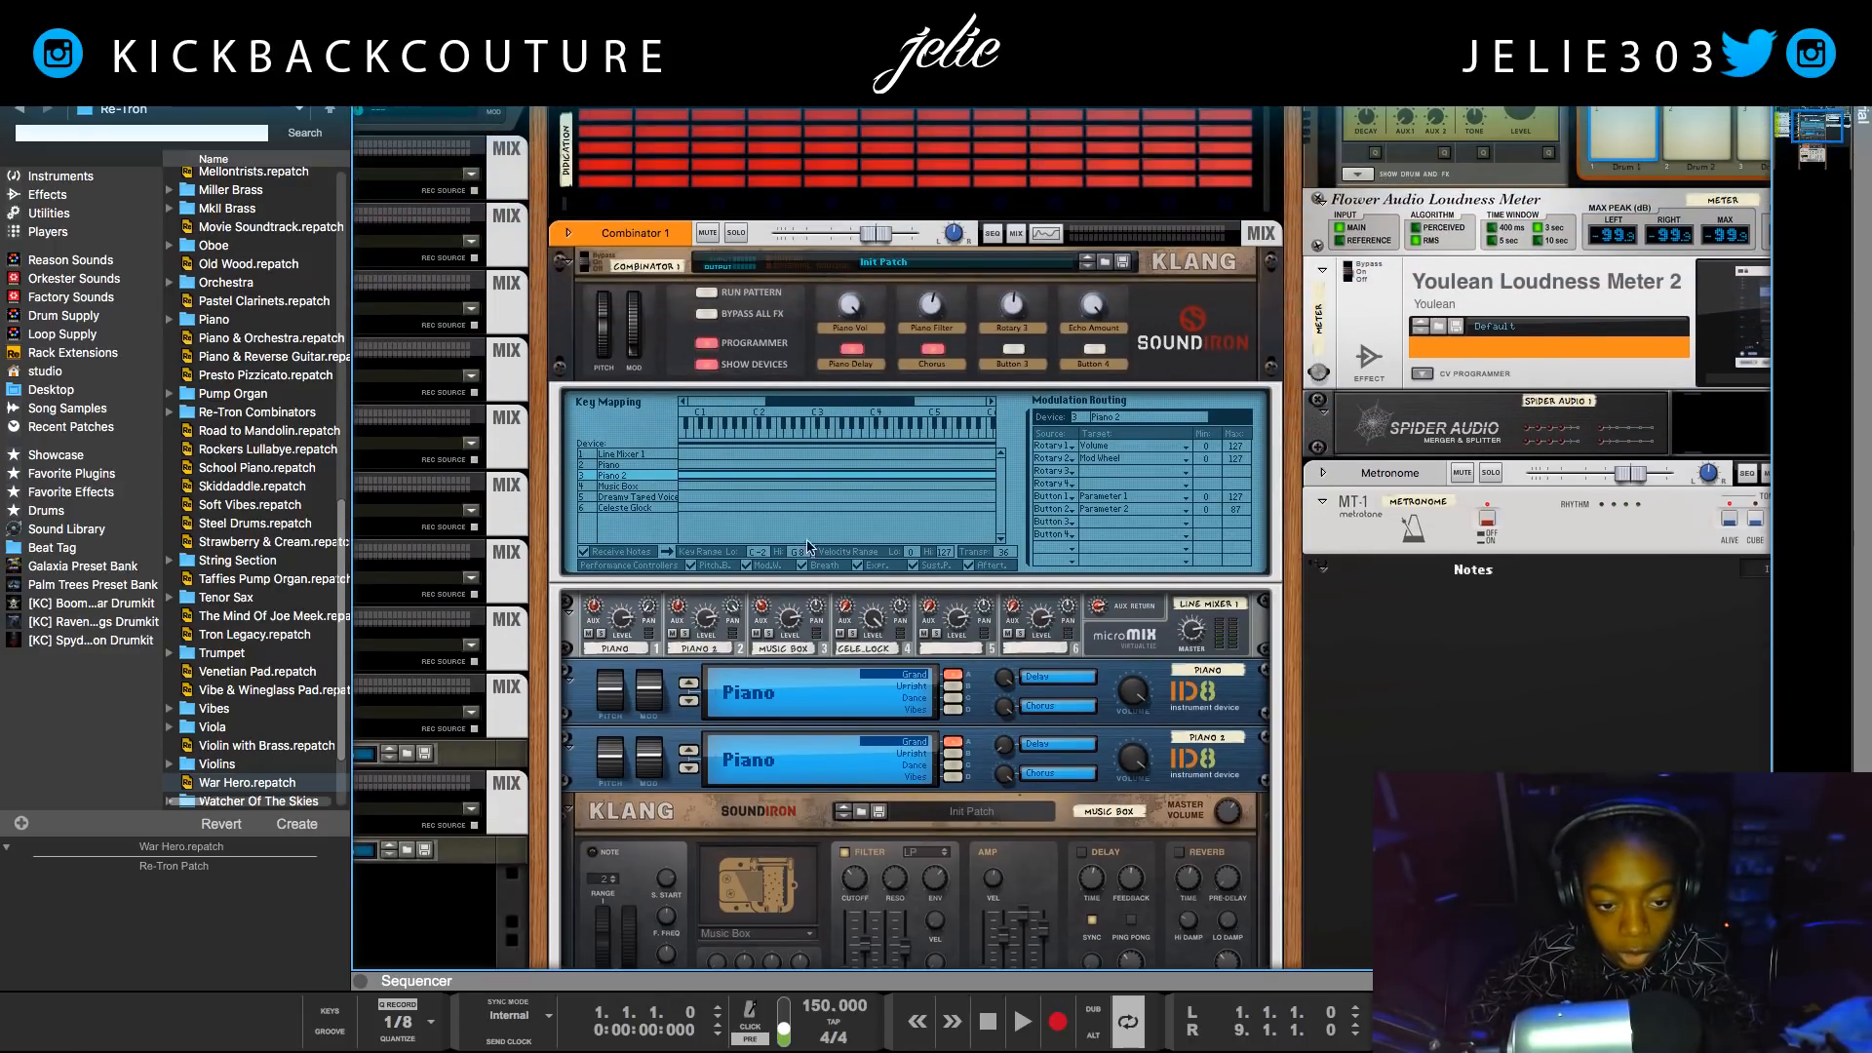
click(629, 515)
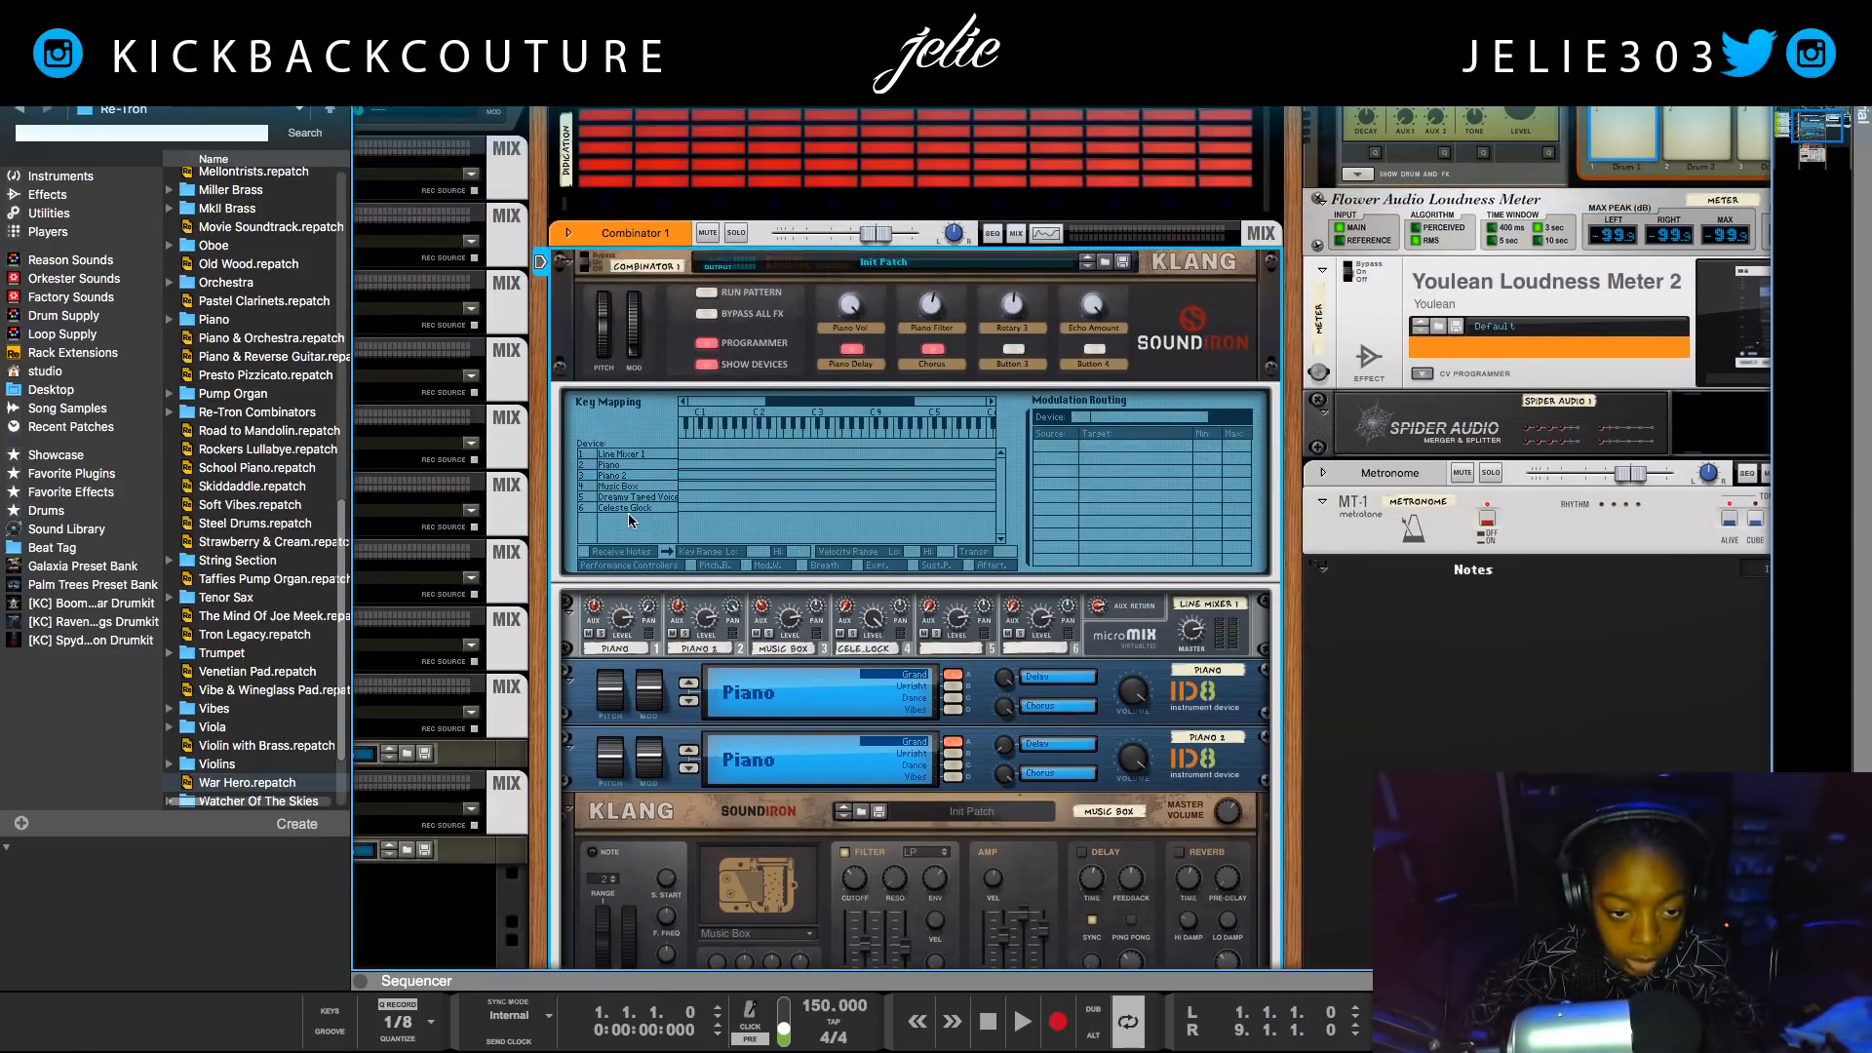
click(606, 507)
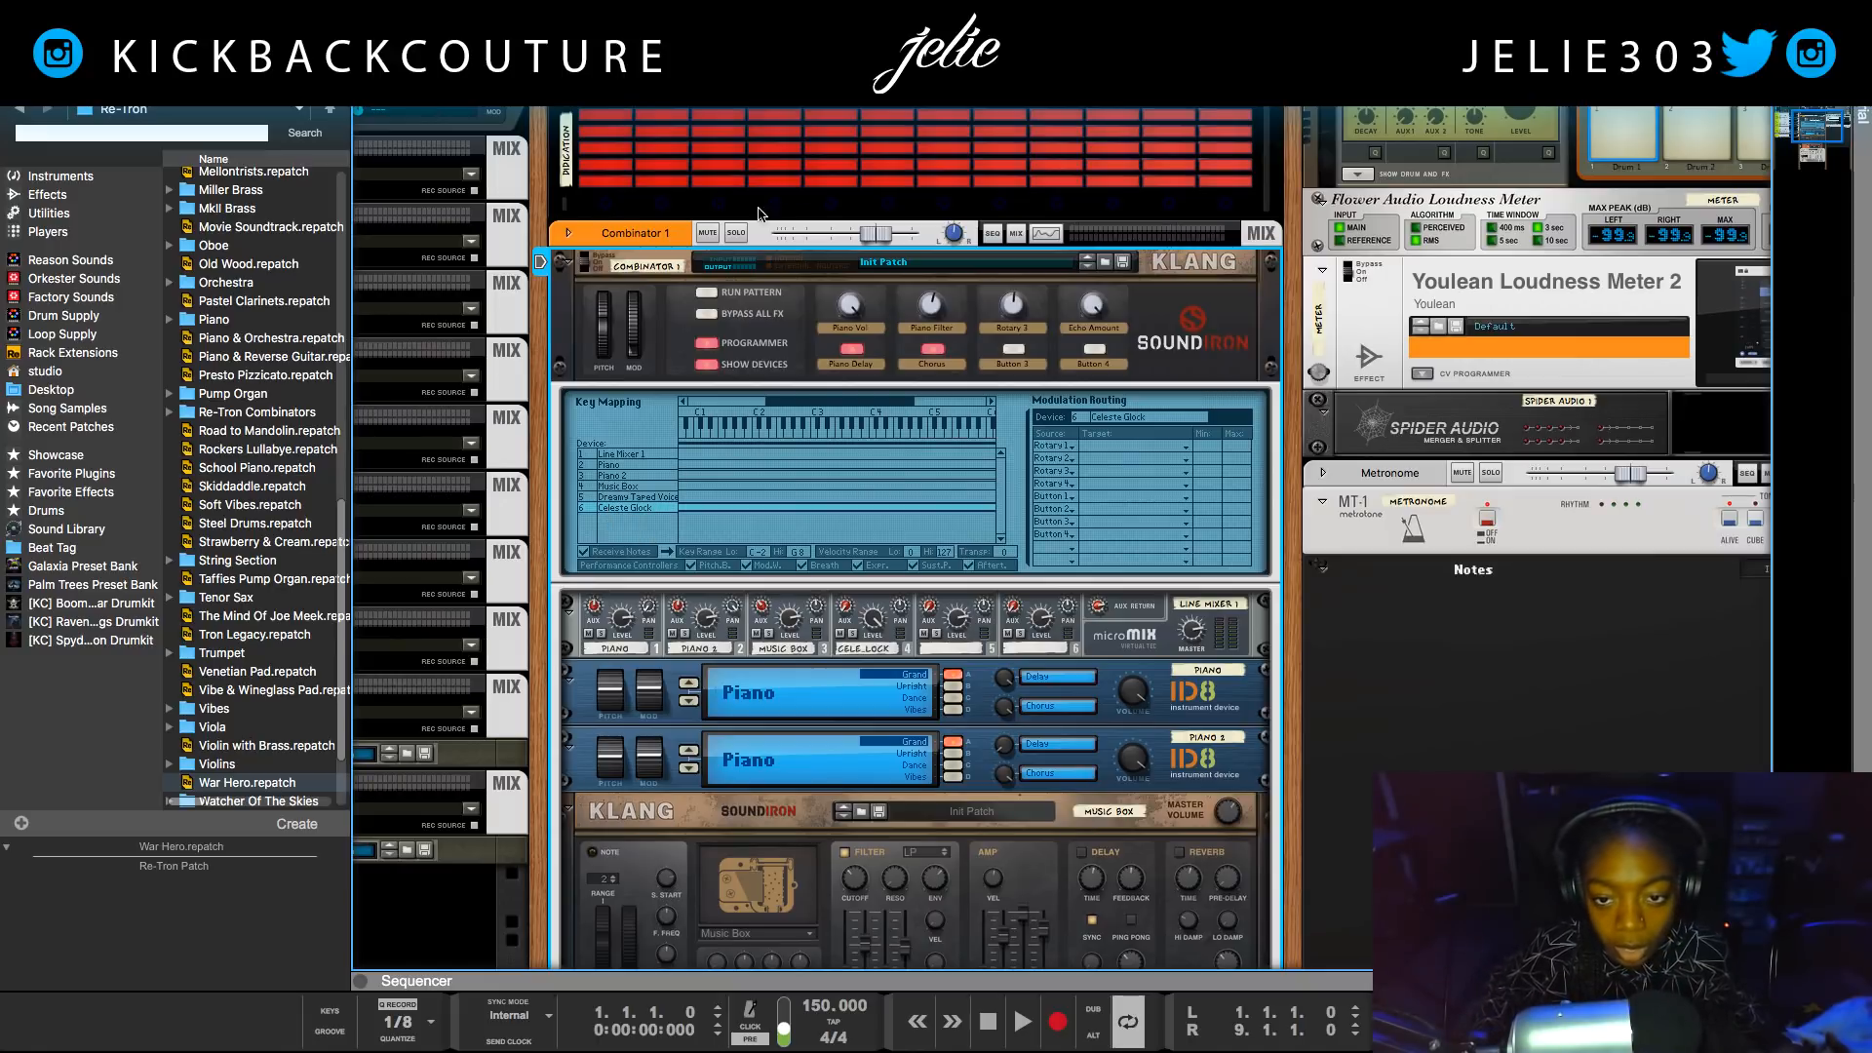
click(1097, 443)
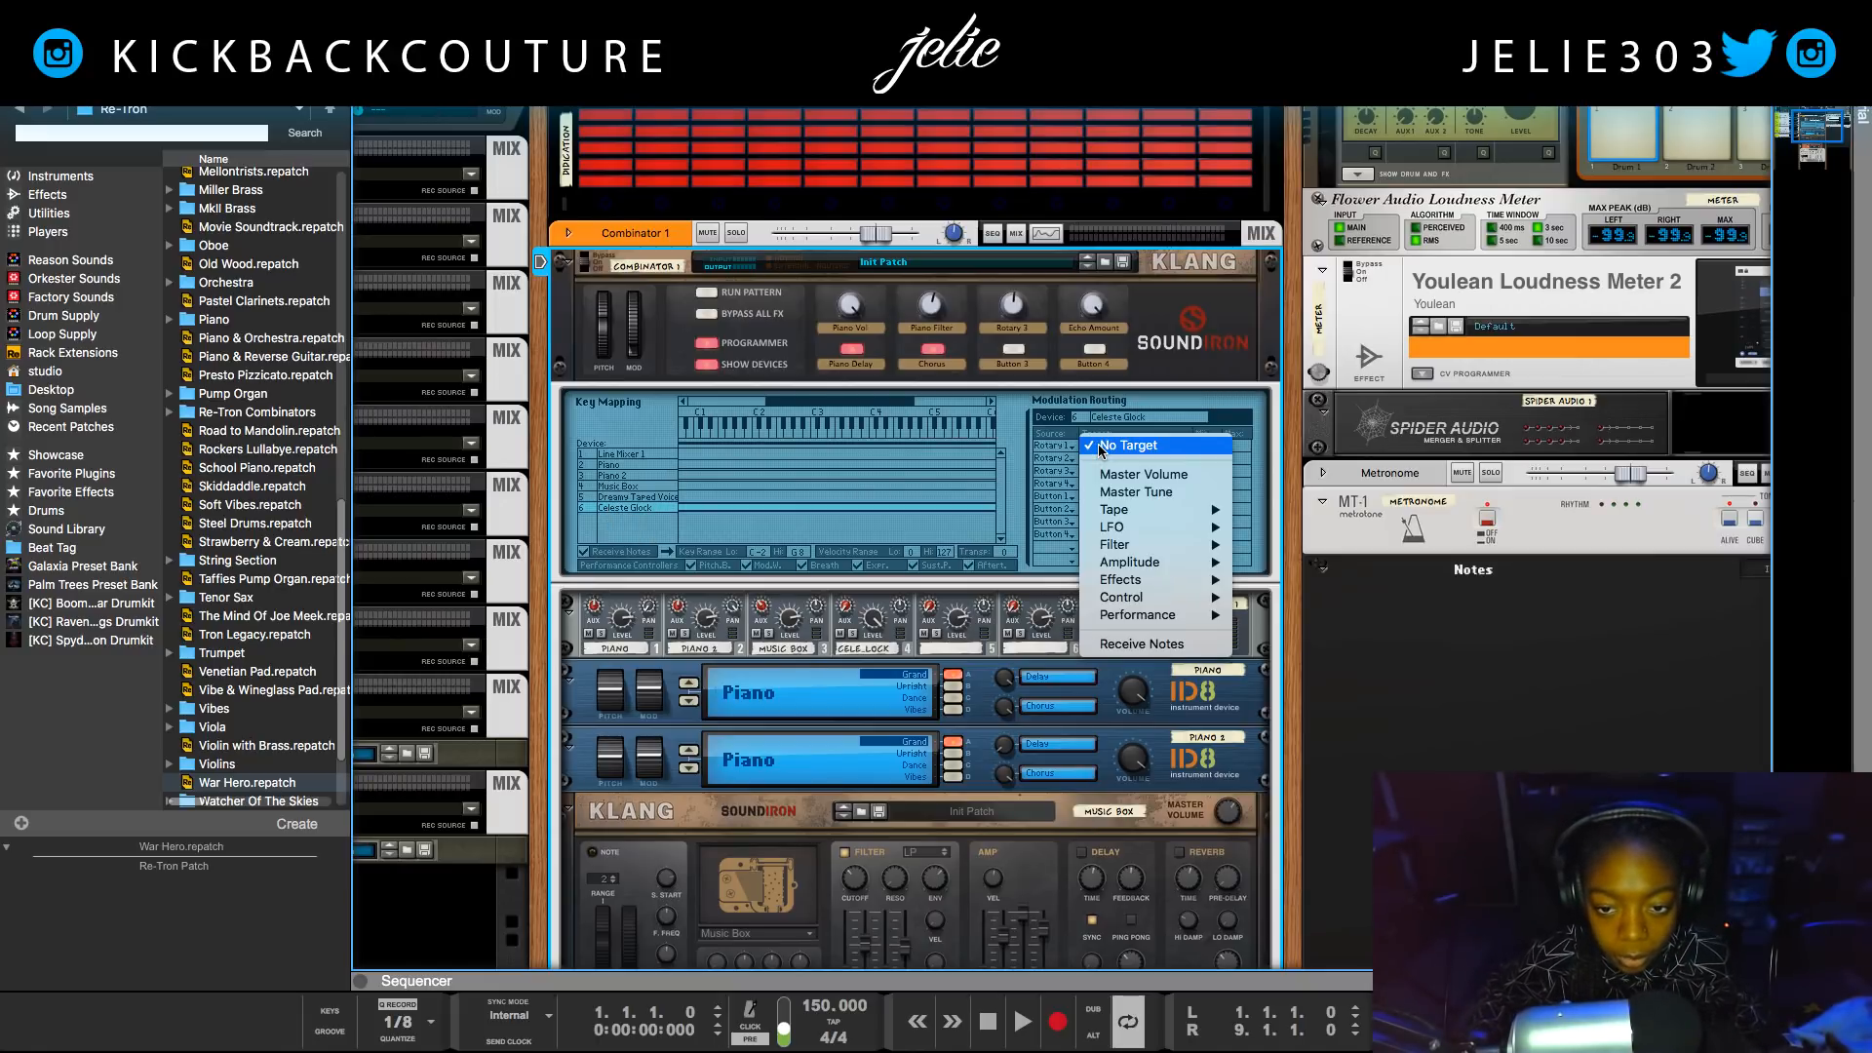
click(1039, 446)
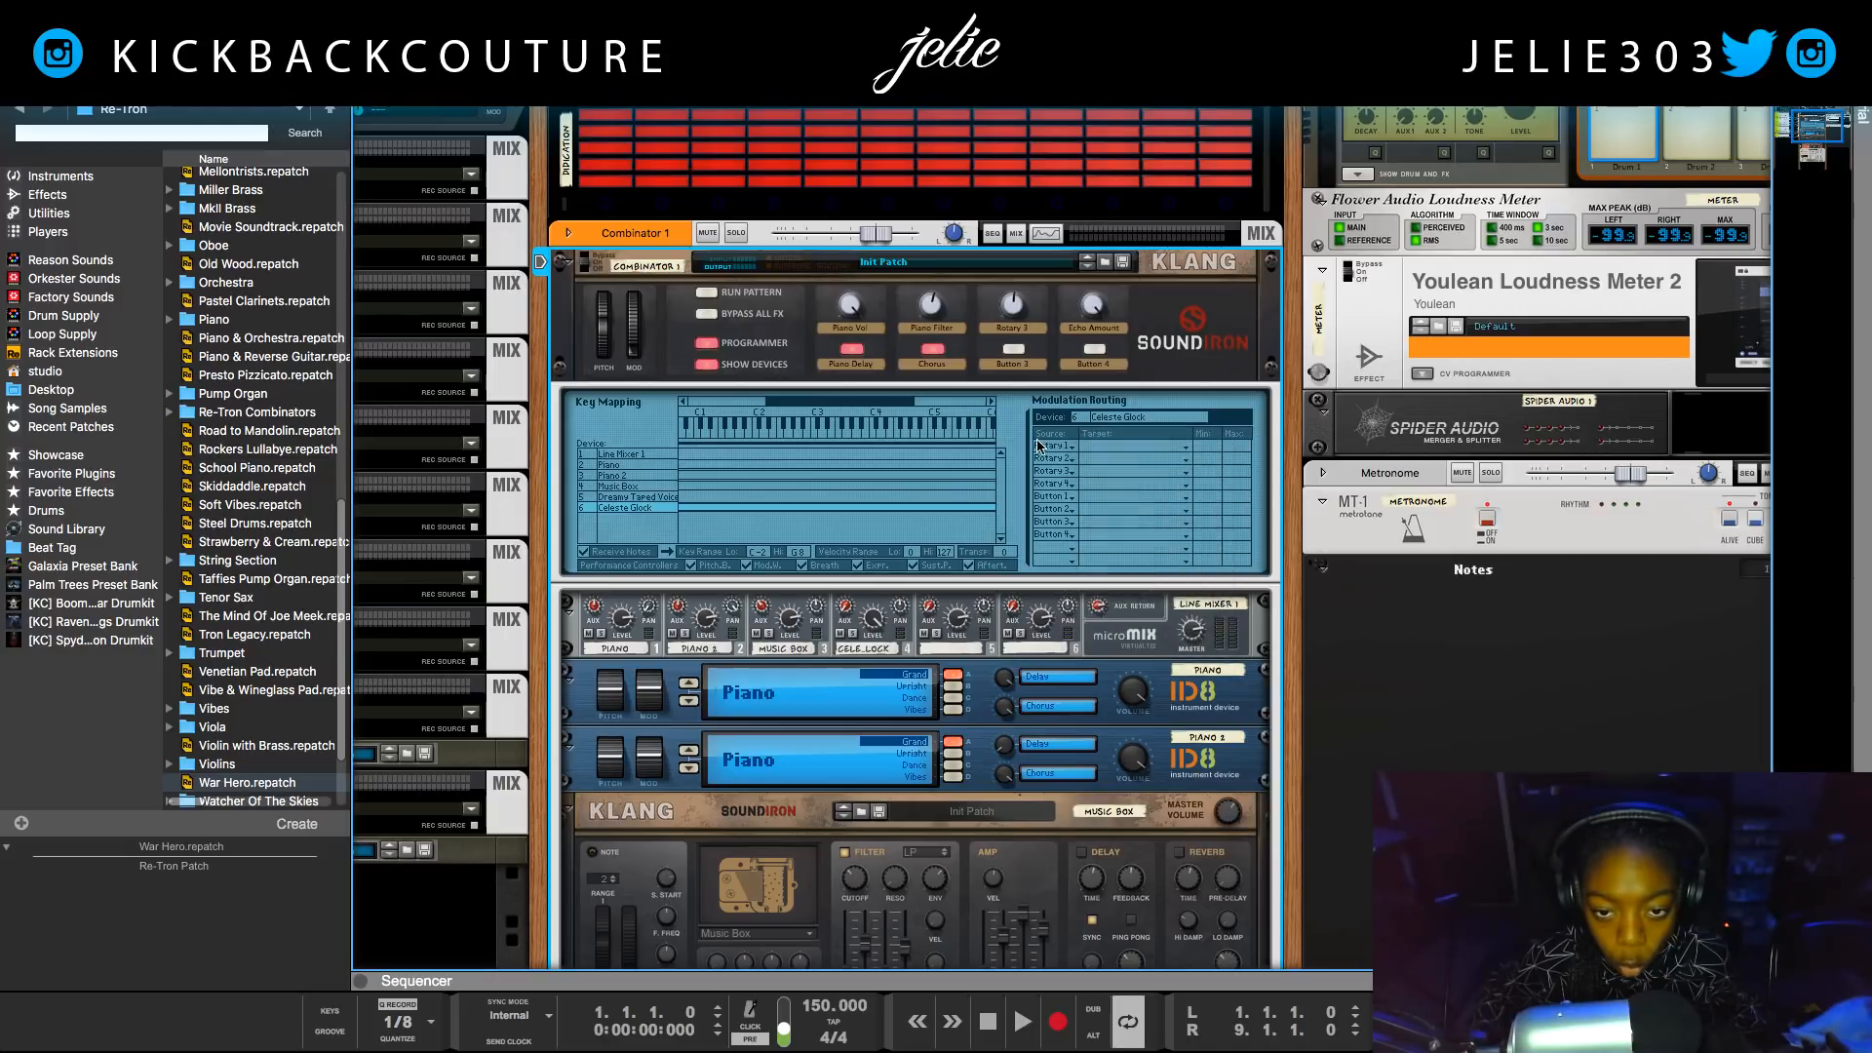
click(1098, 478)
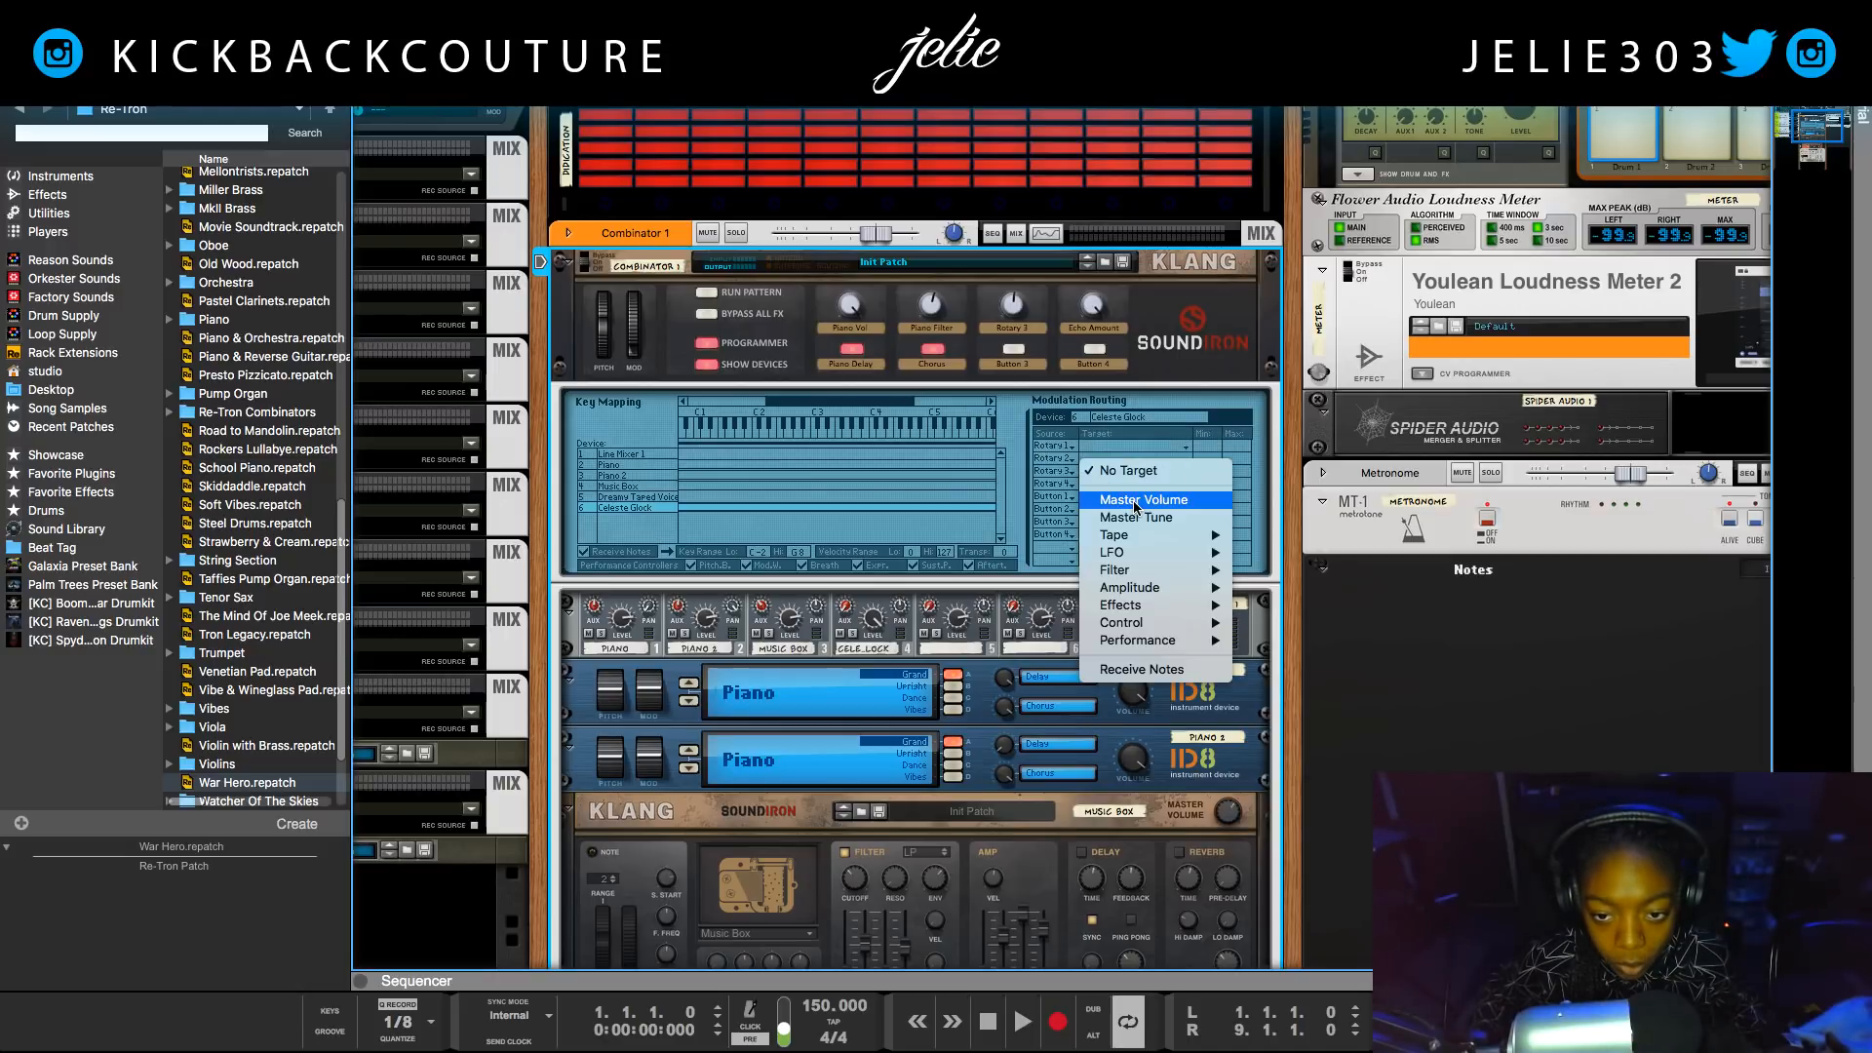
click(1136, 503)
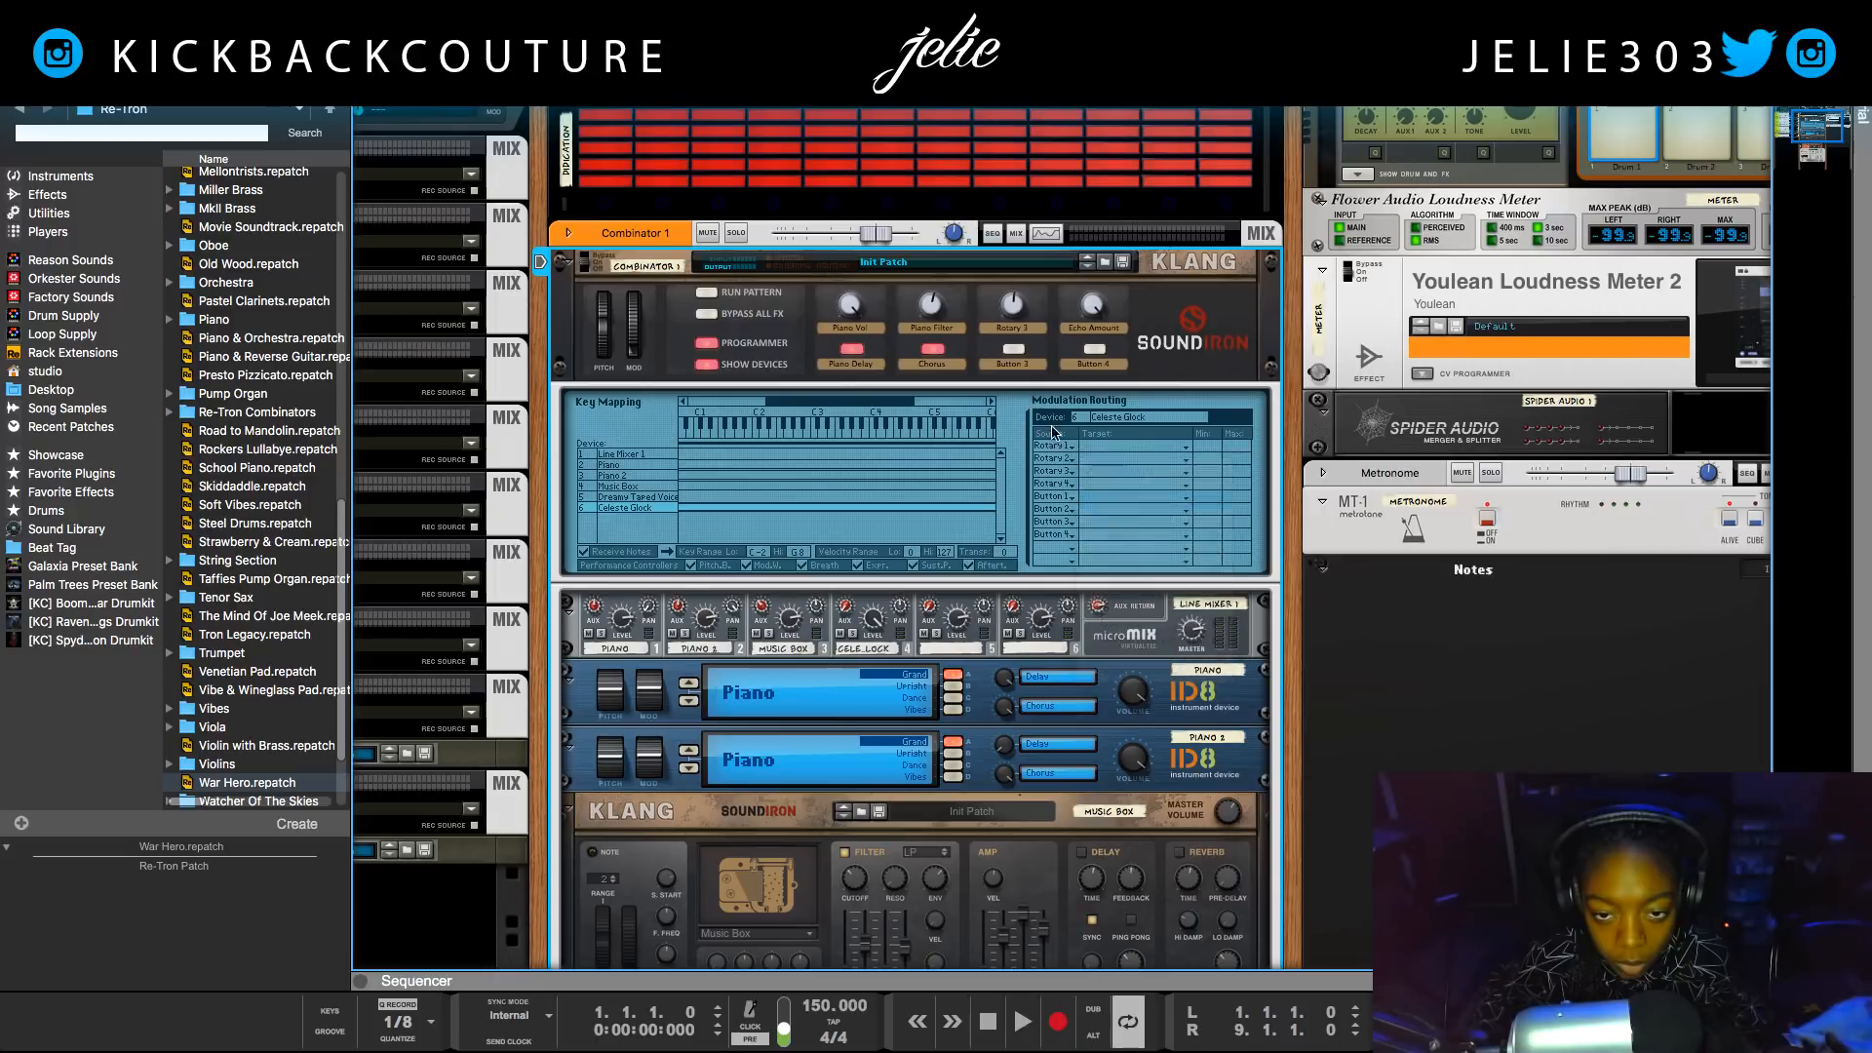
Label the Combinator's Rotary 3 as CelesGlock Vol.
double_click(996, 332)
text(celesG)
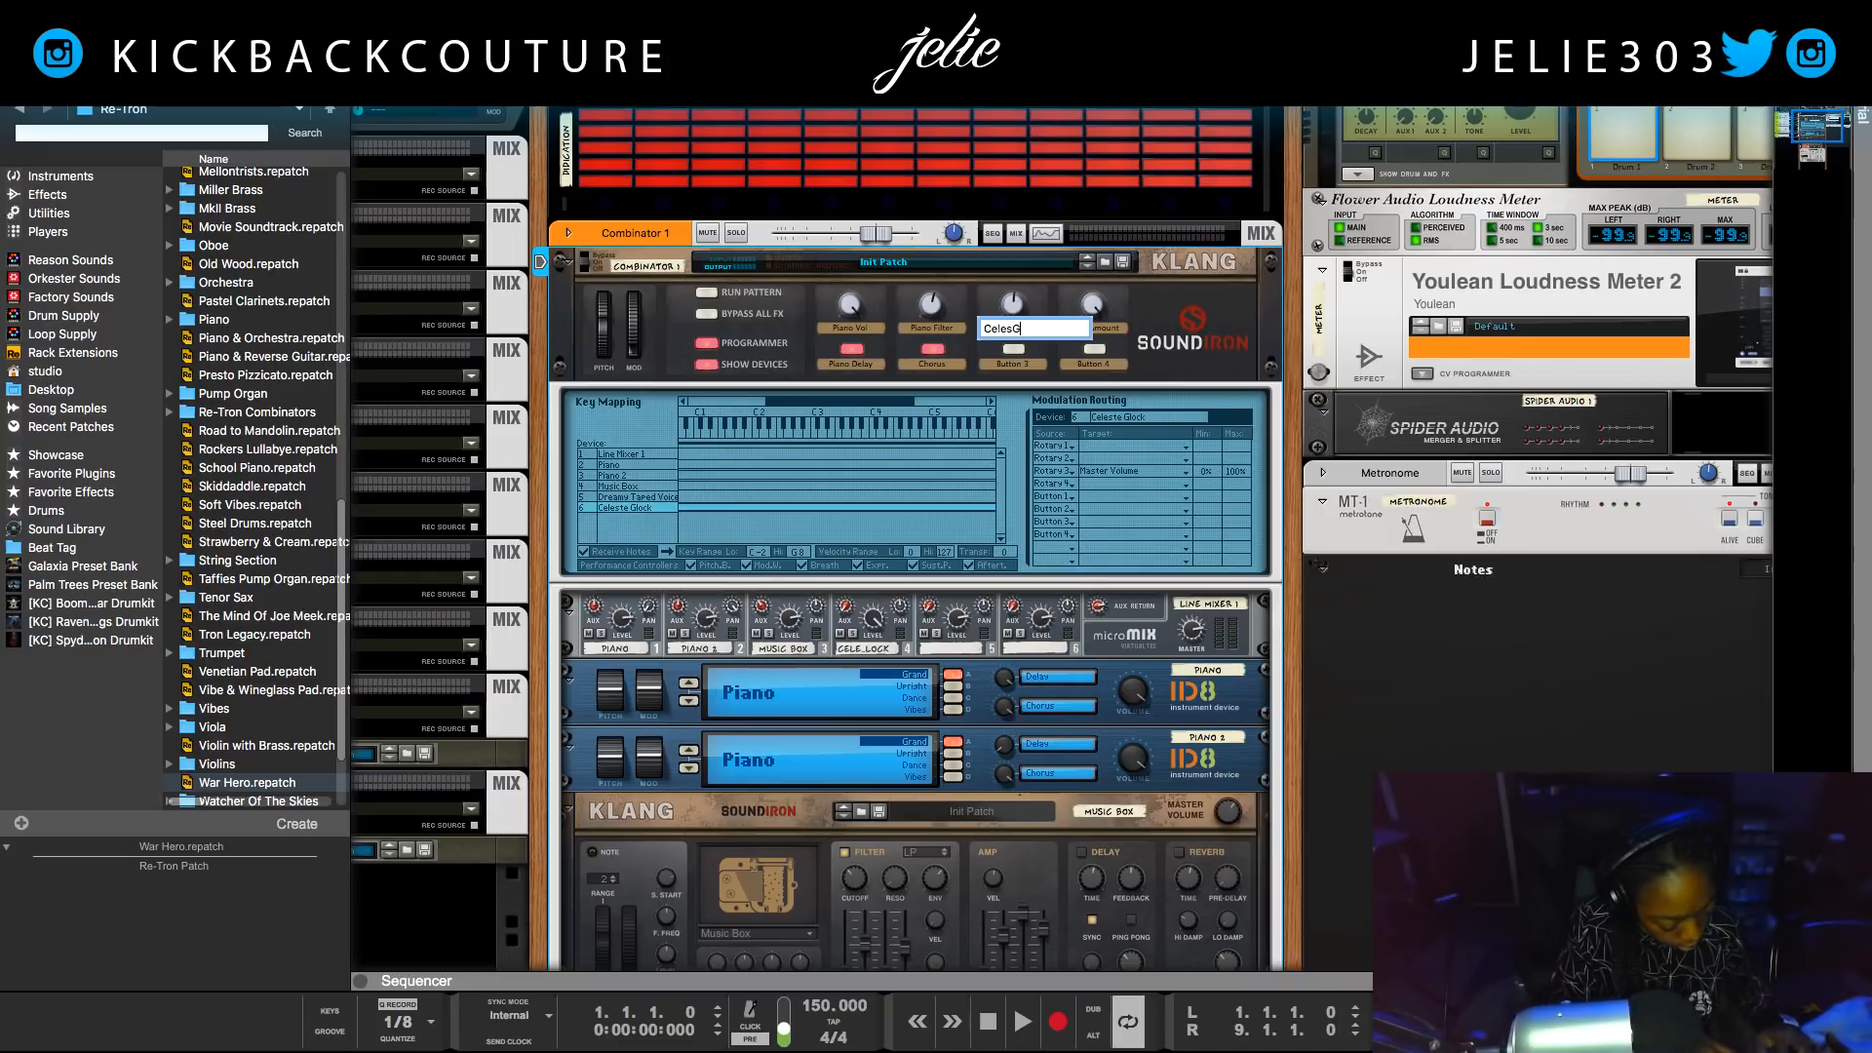
text(lock Vol)
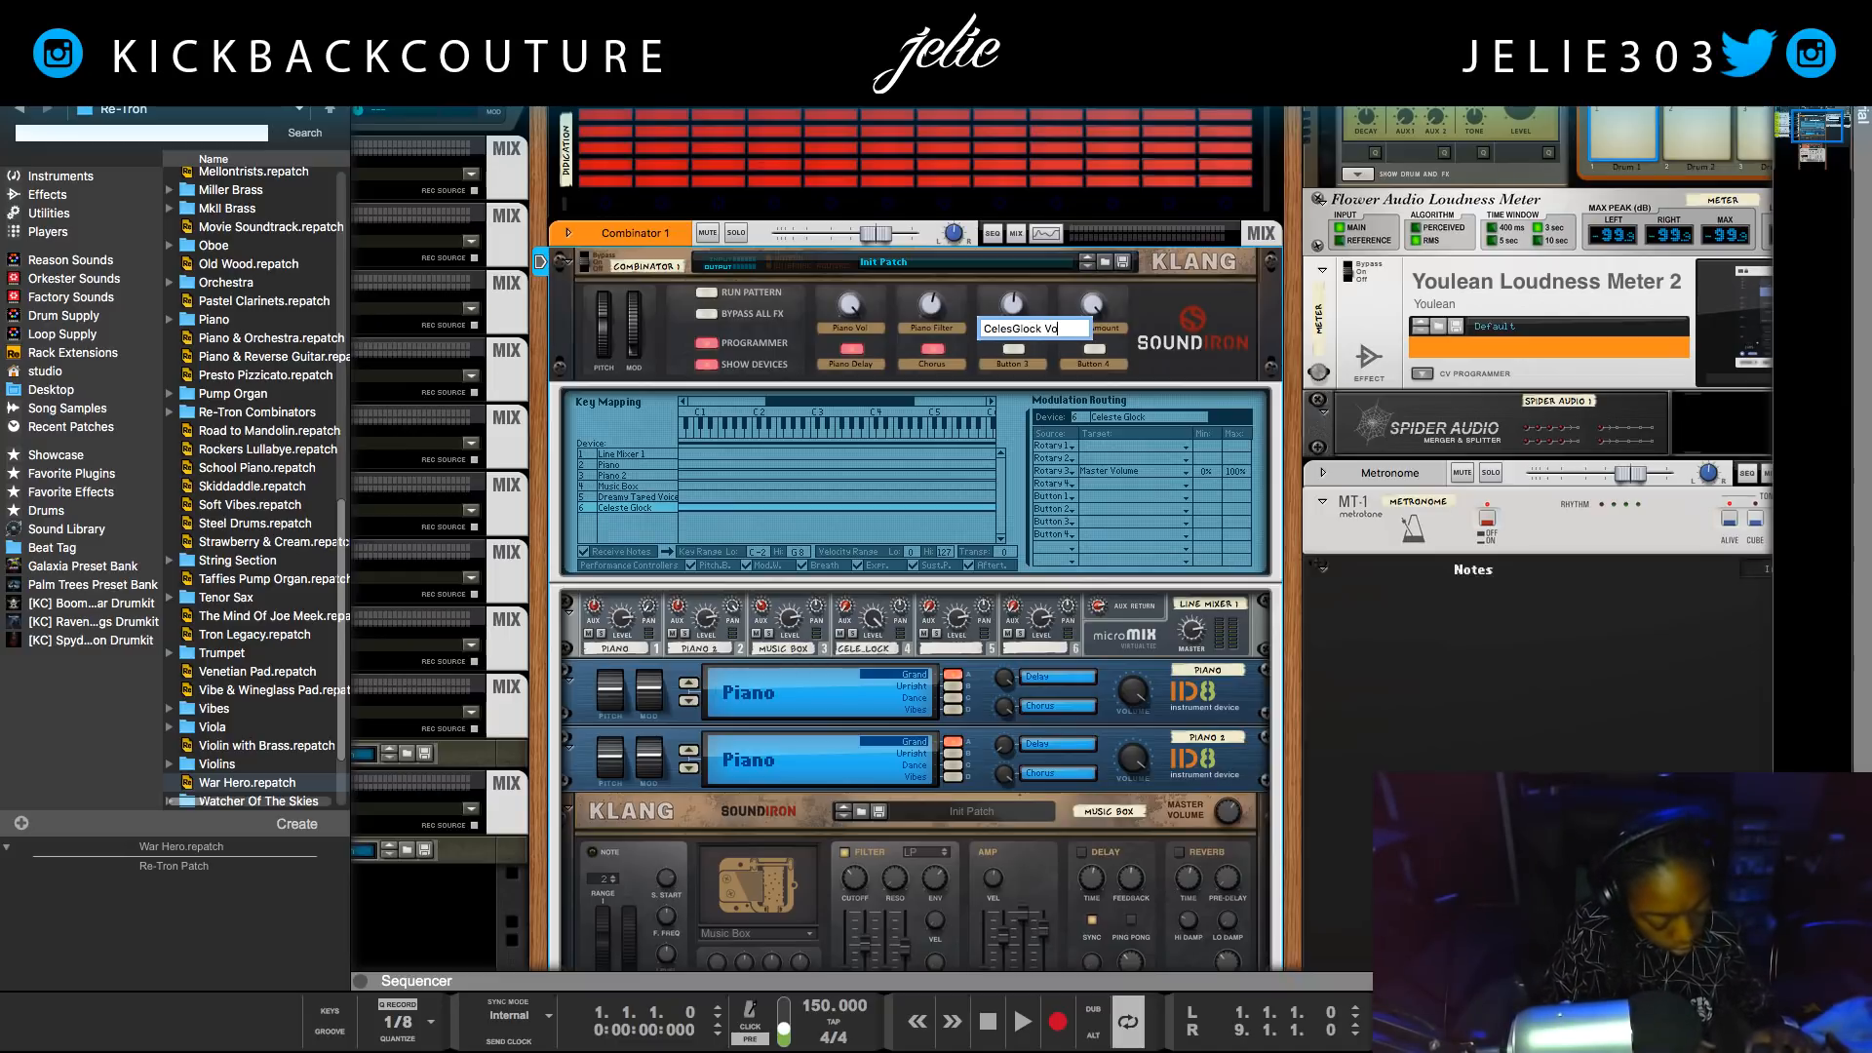
key(Return)
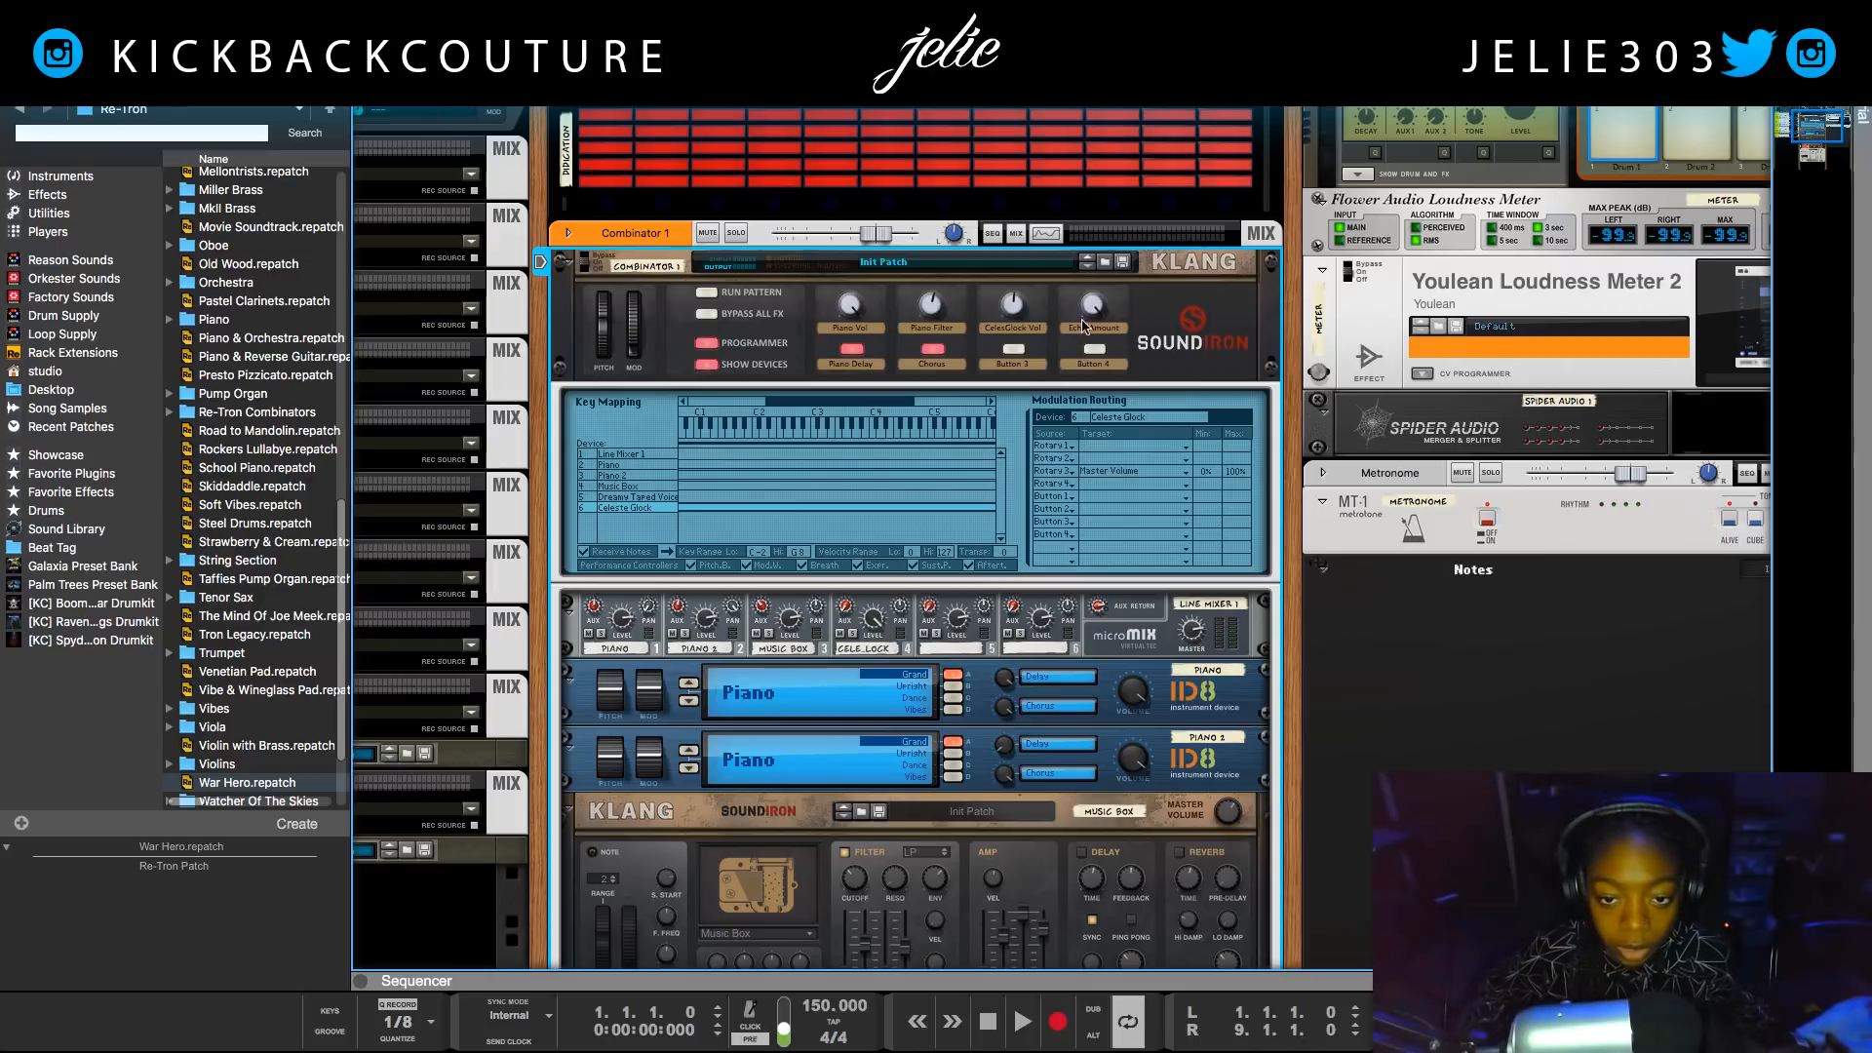
Test the CelesGlock Vol rotary by turning it and playing the layered sound, and select the line mixer.
mouse_move(1018, 310)
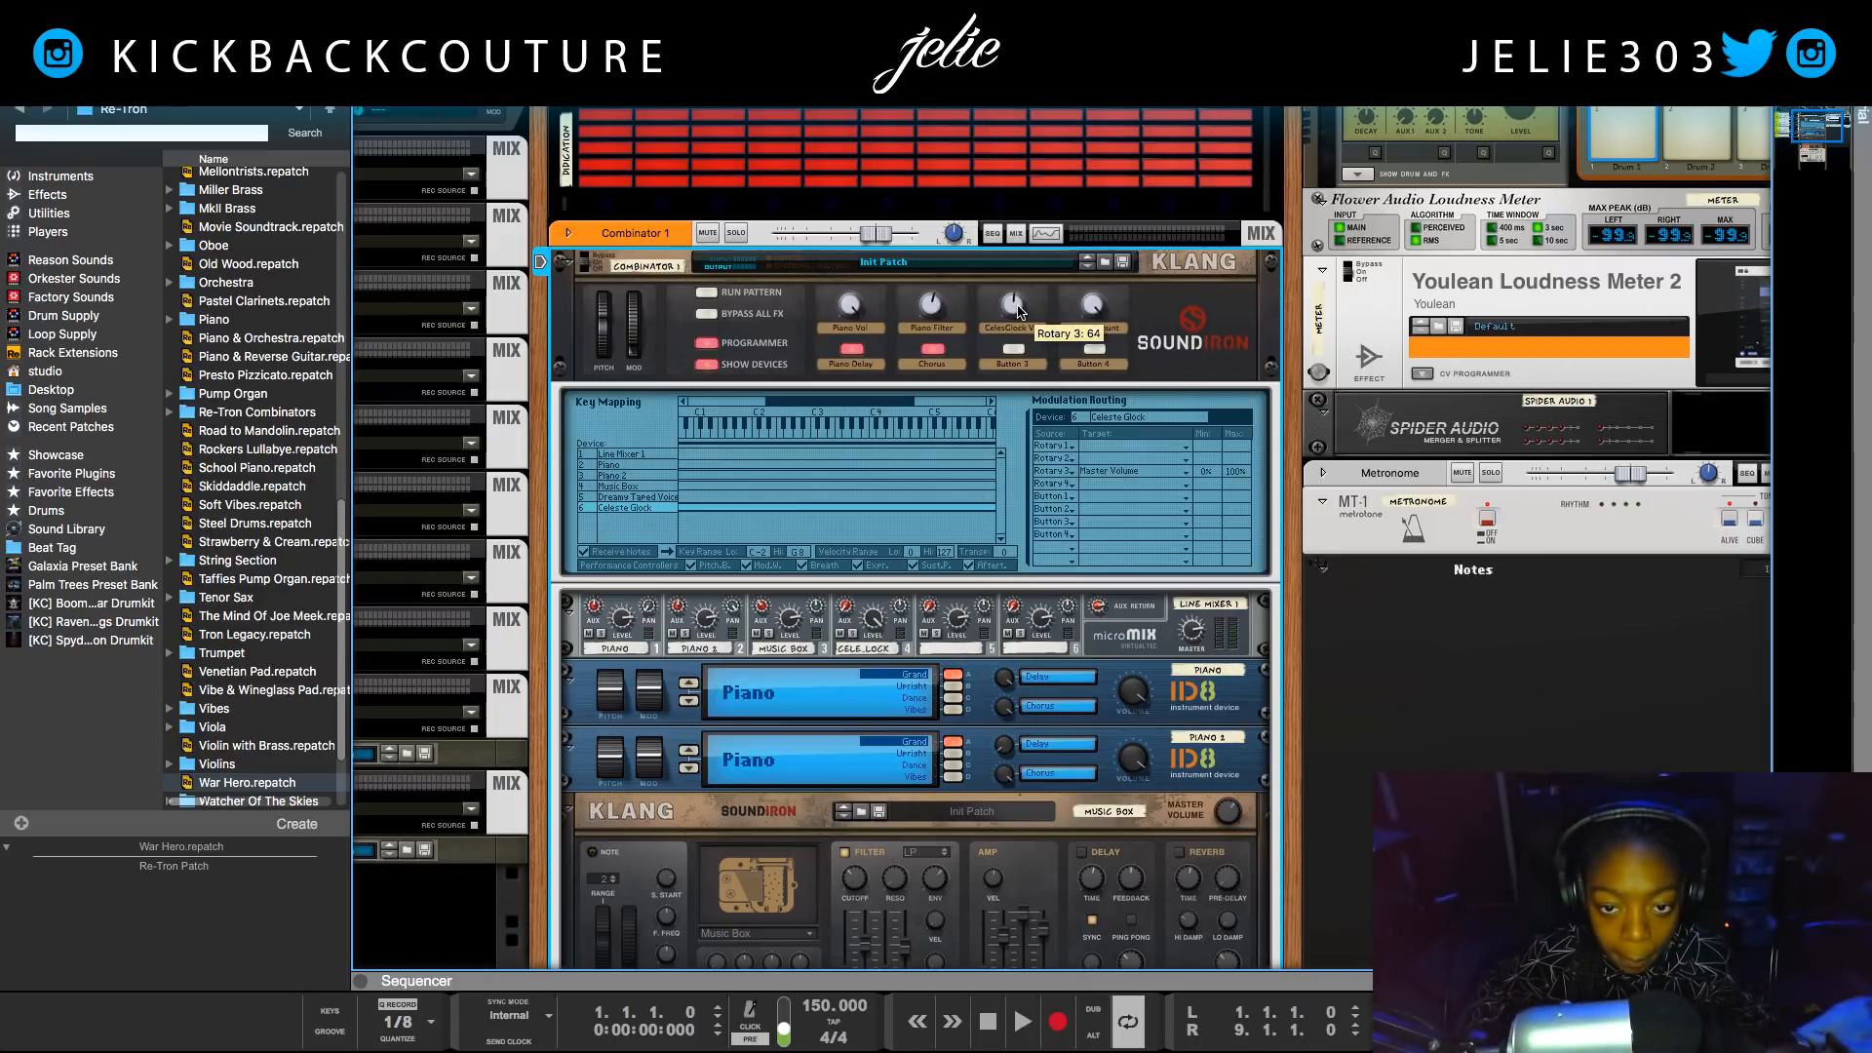
drag(1015, 265, 1024, 151)
key(space)
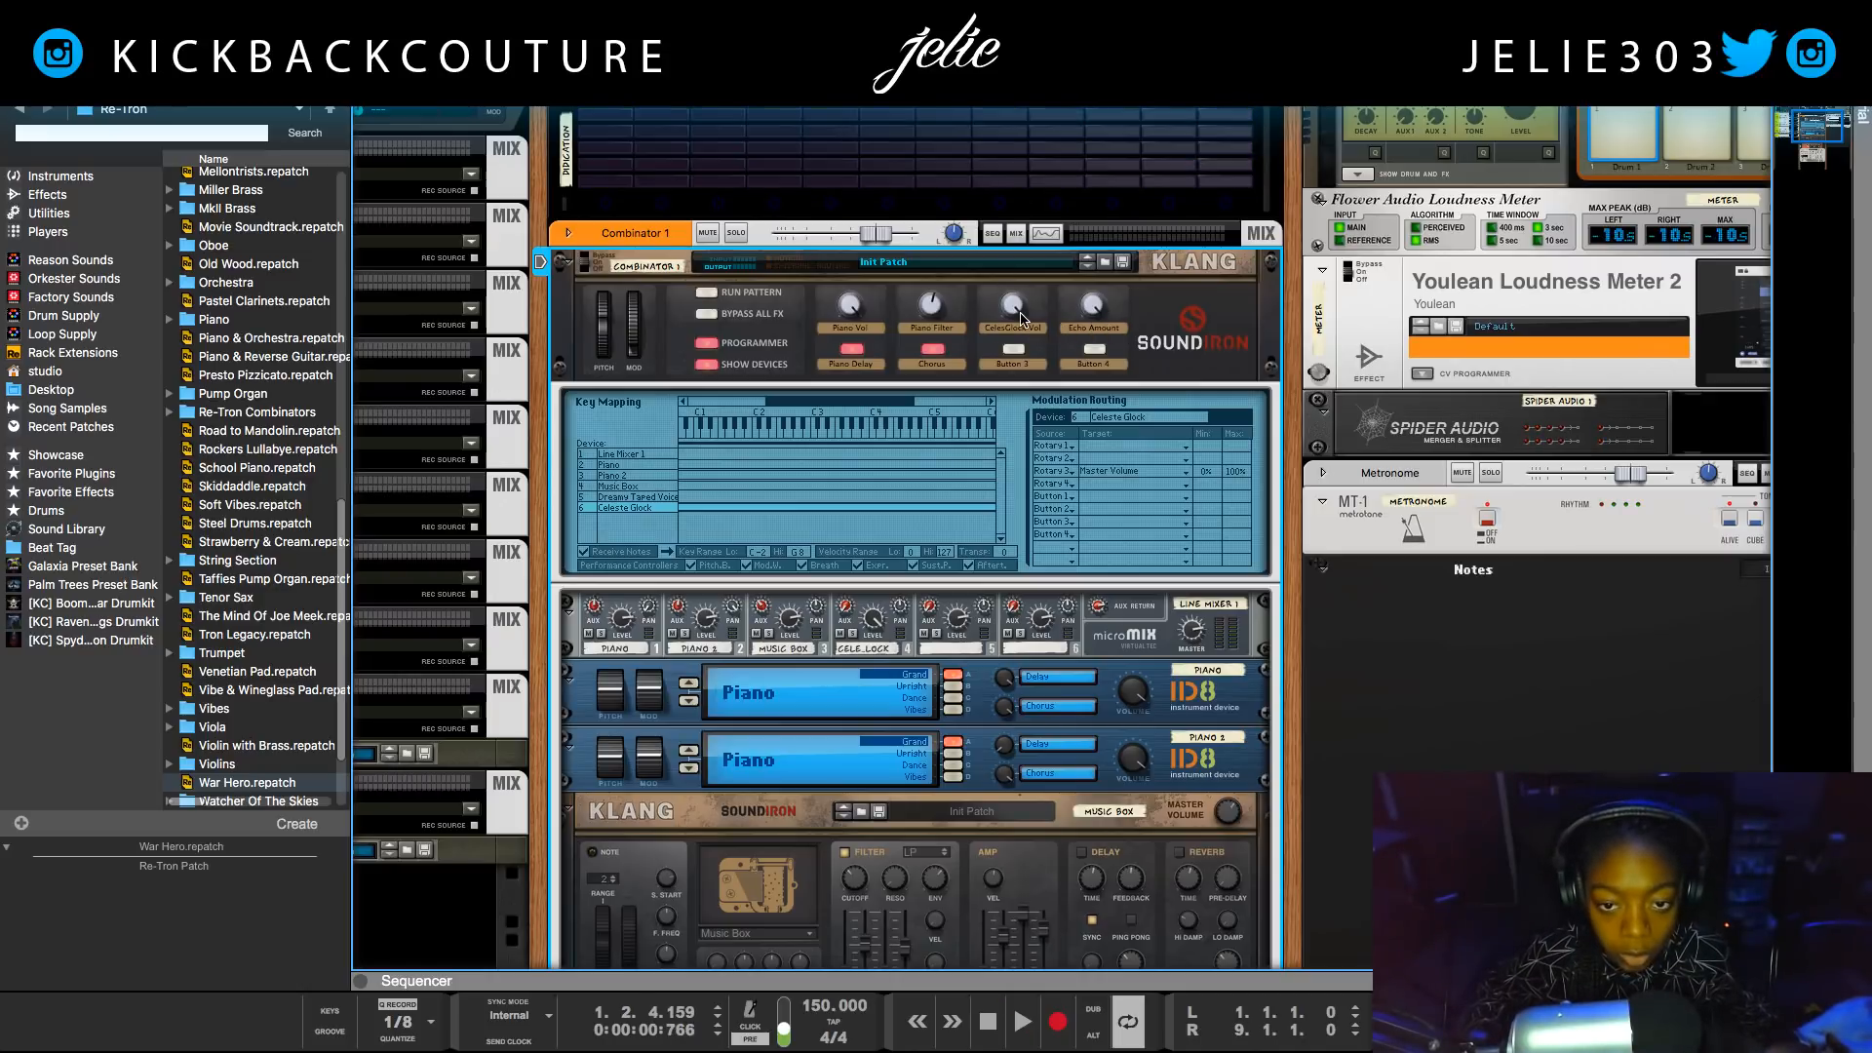
click(878, 655)
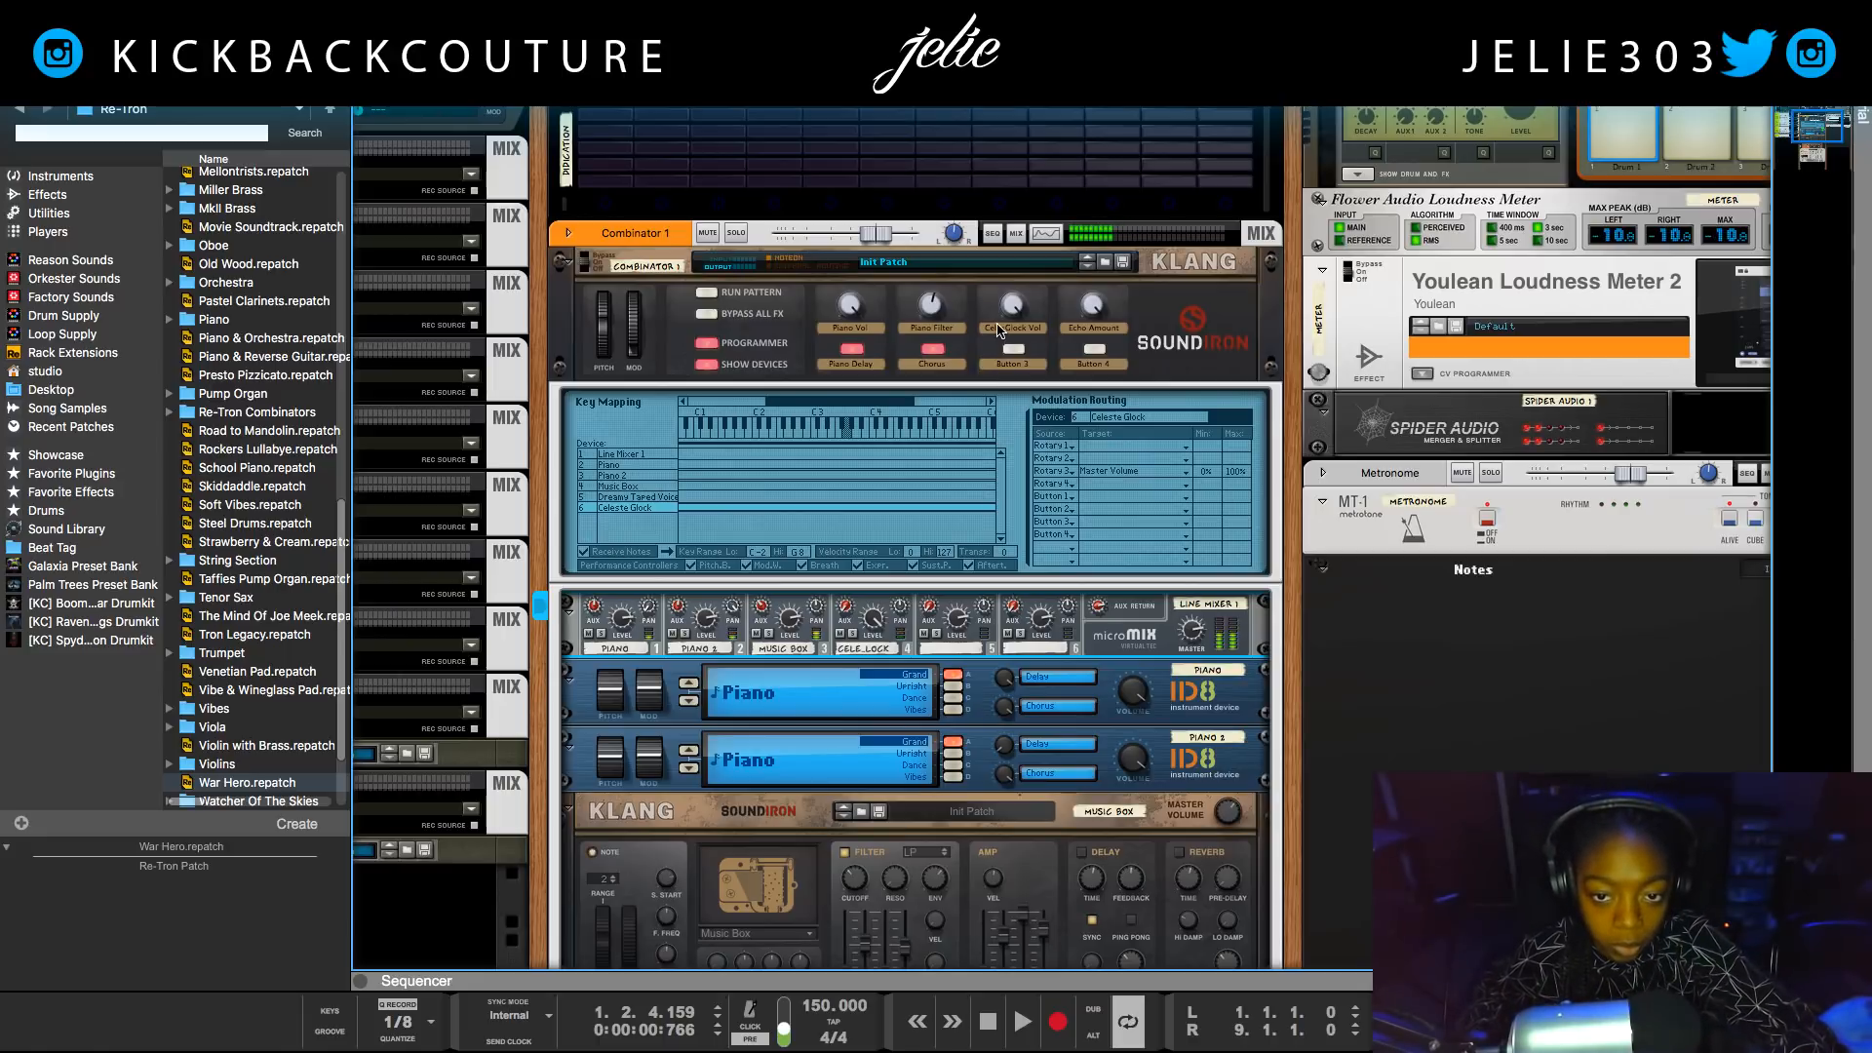
Route Rotary 3 of the Combinator to Channel 4 Level on Line Mixer 1.
click(1014, 312)
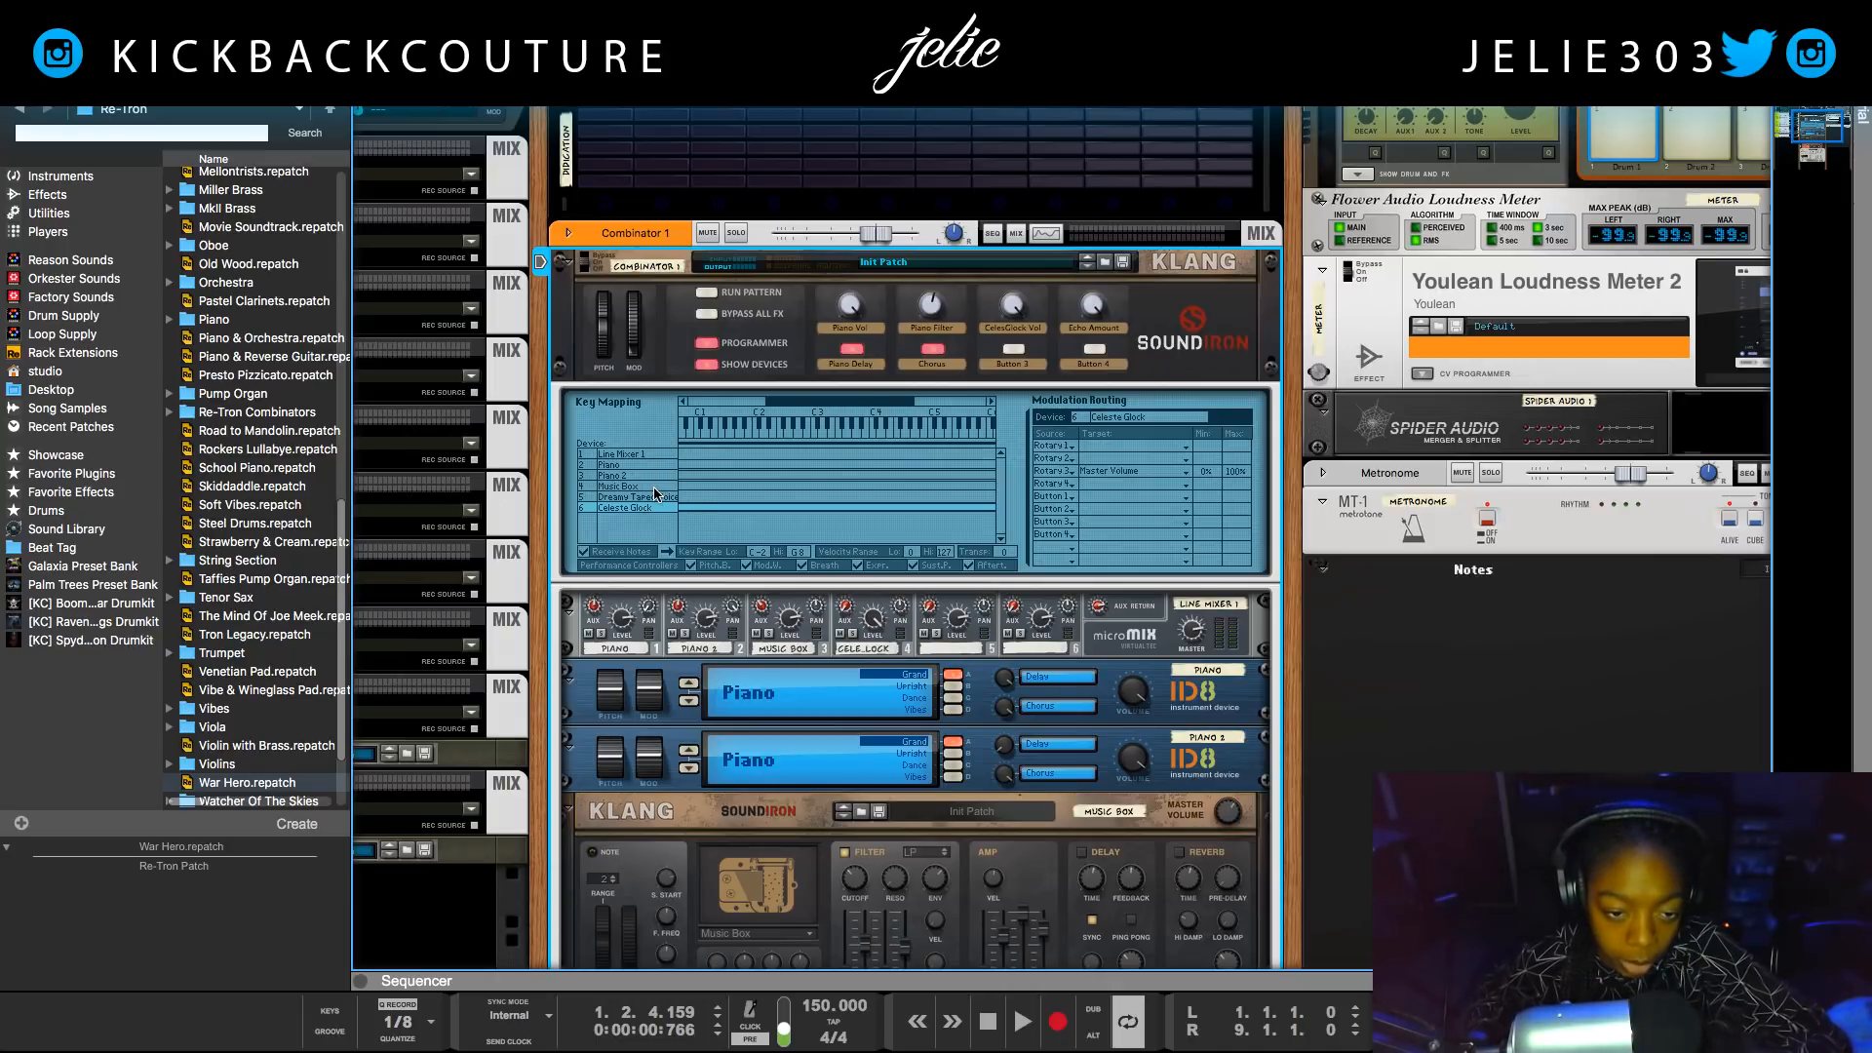
click(709, 600)
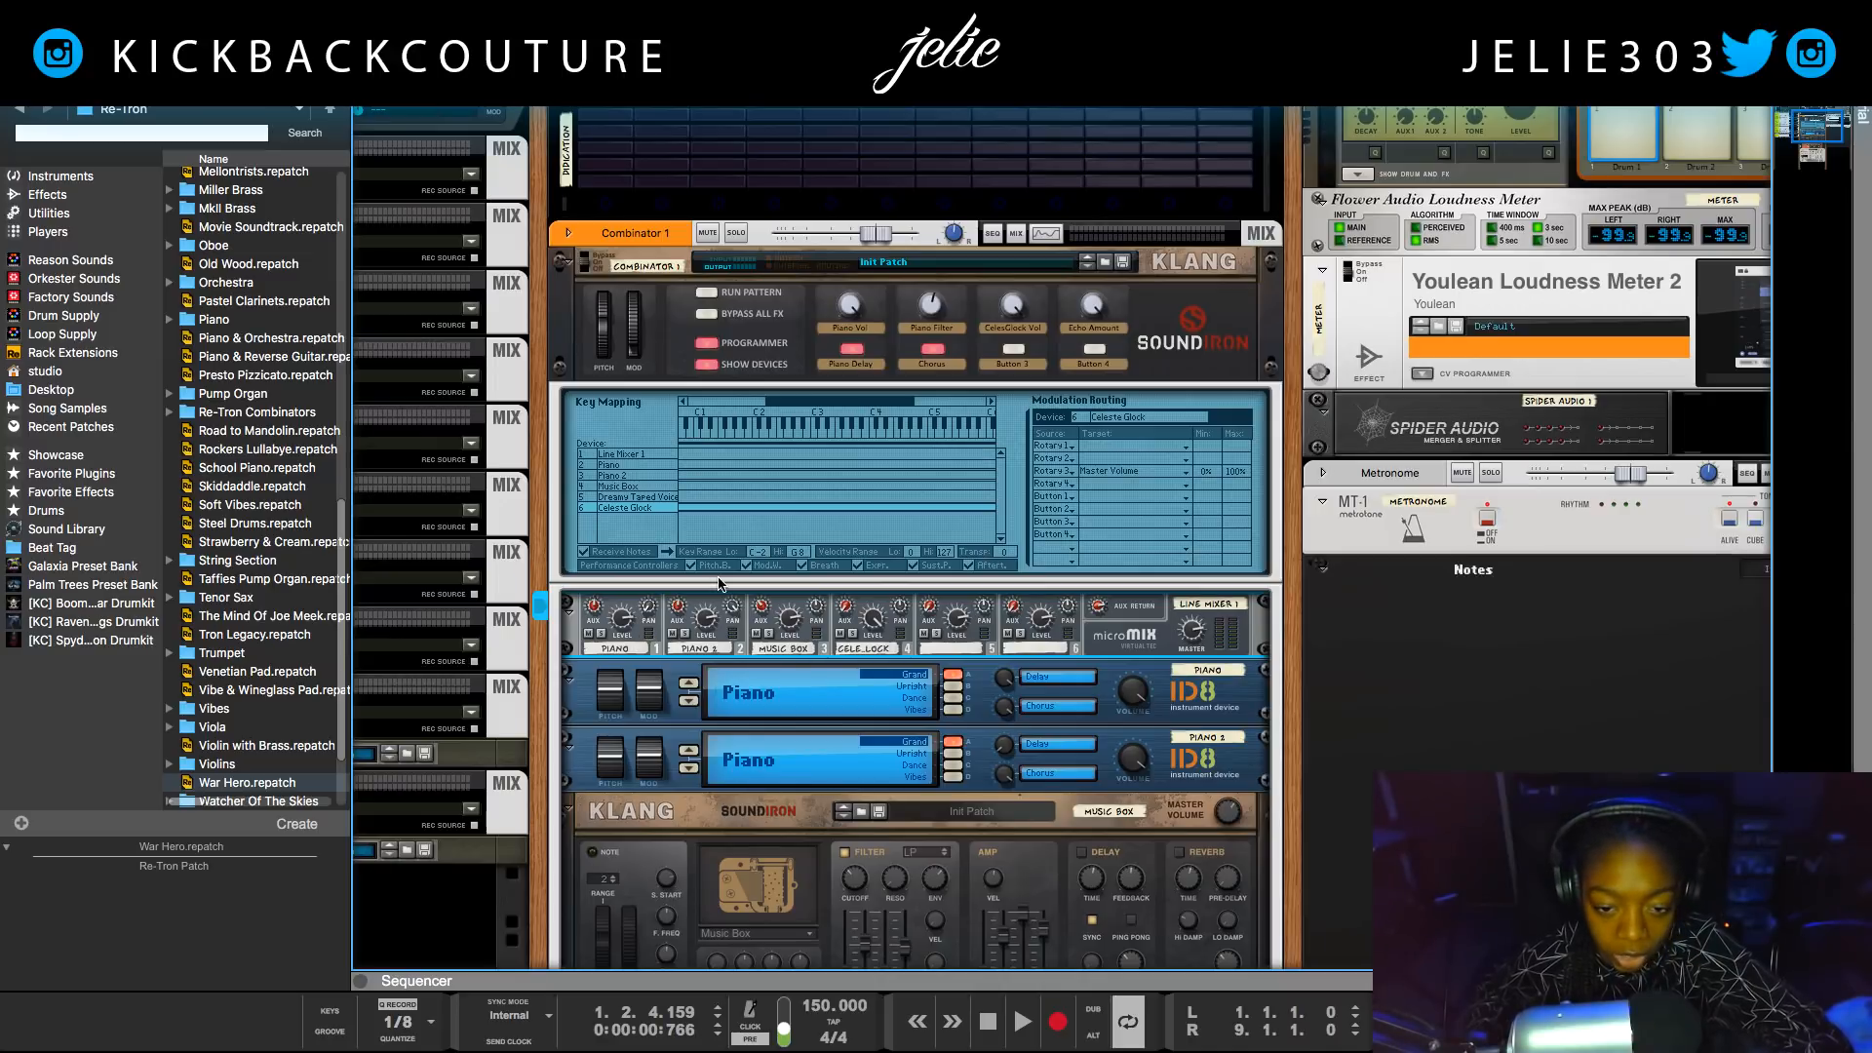
click(626, 452)
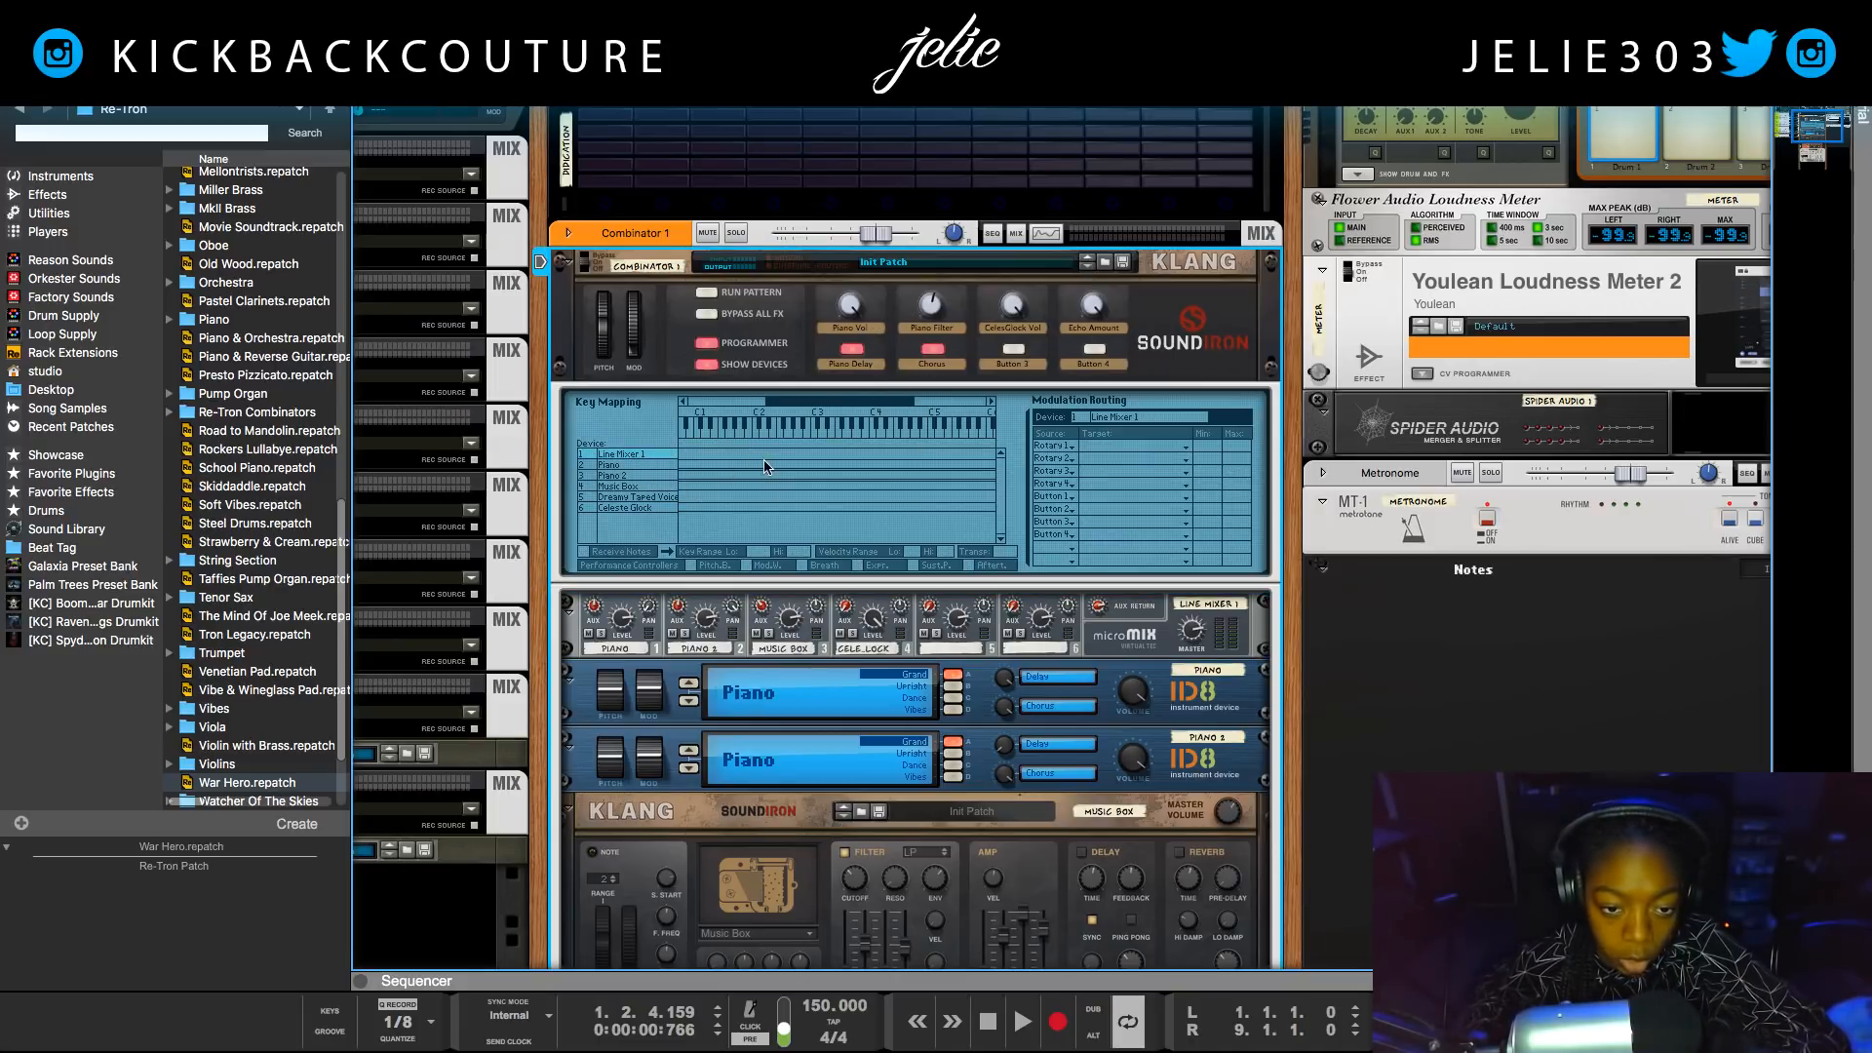
click(1094, 477)
mouse_move(1117, 501)
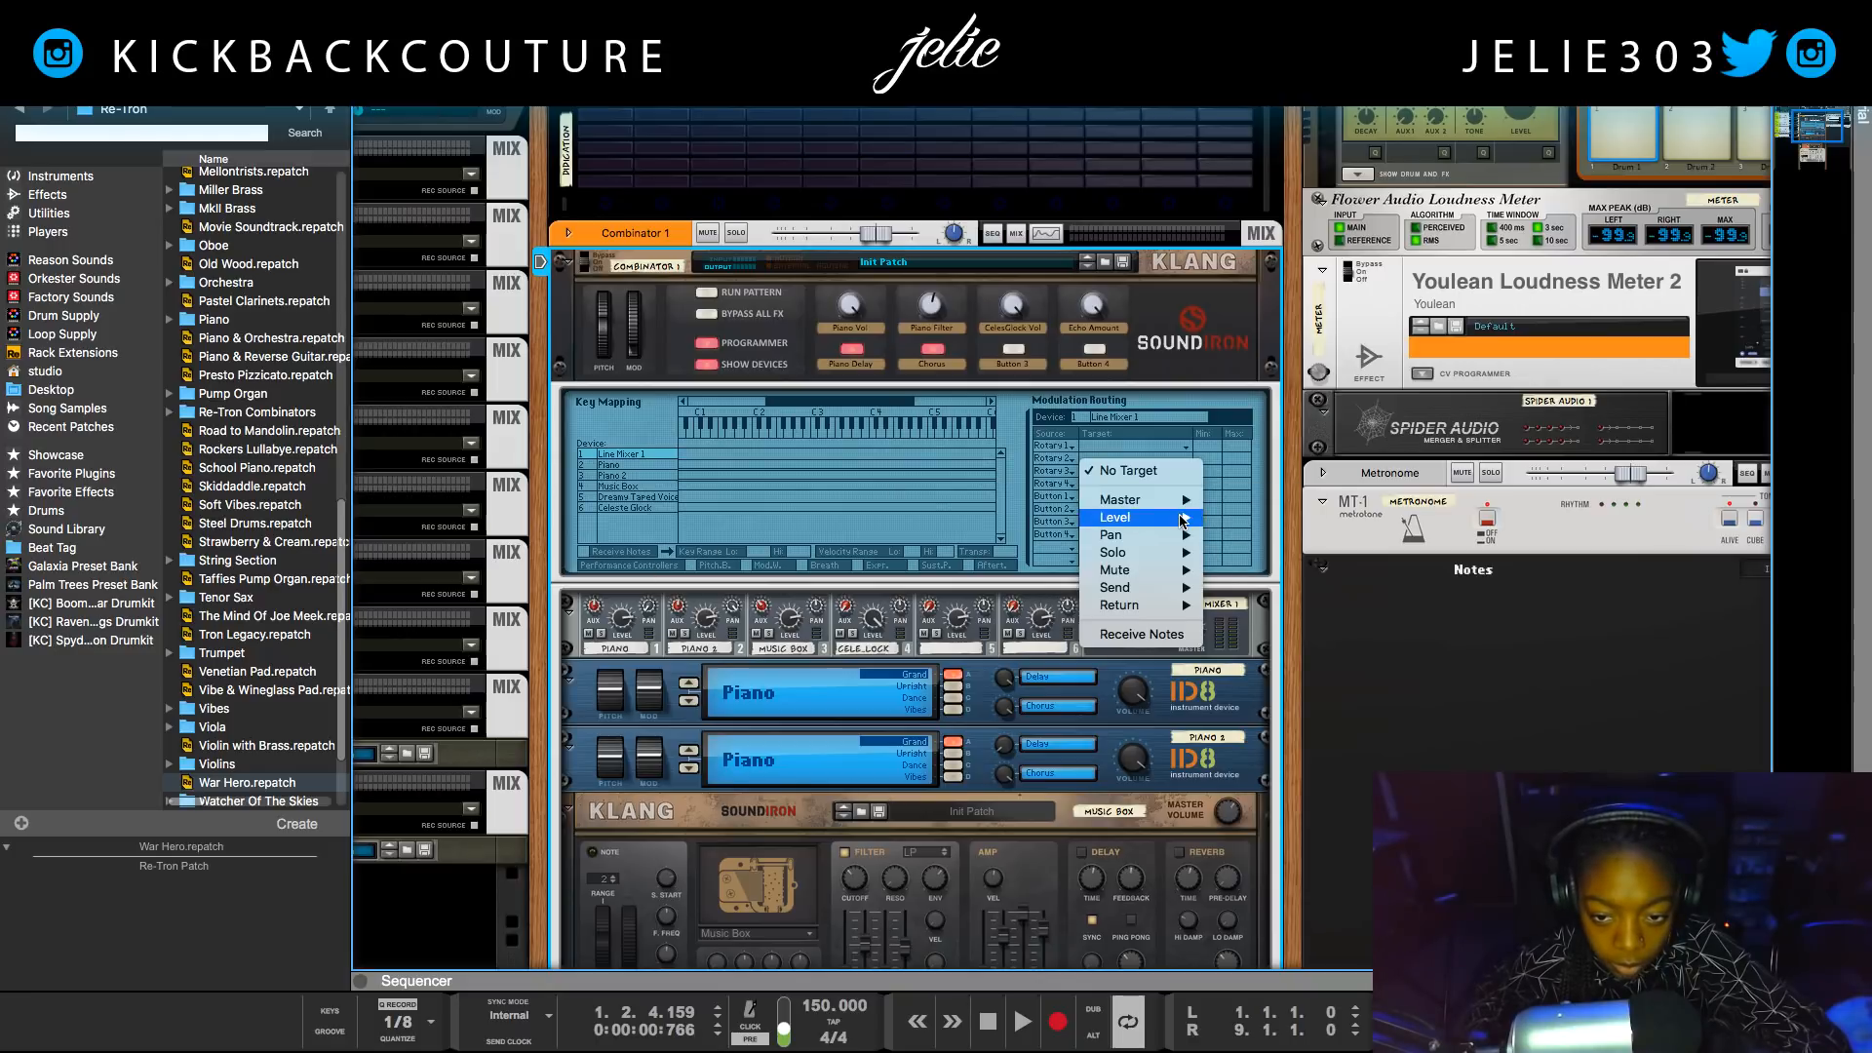
mouse_move(1179, 518)
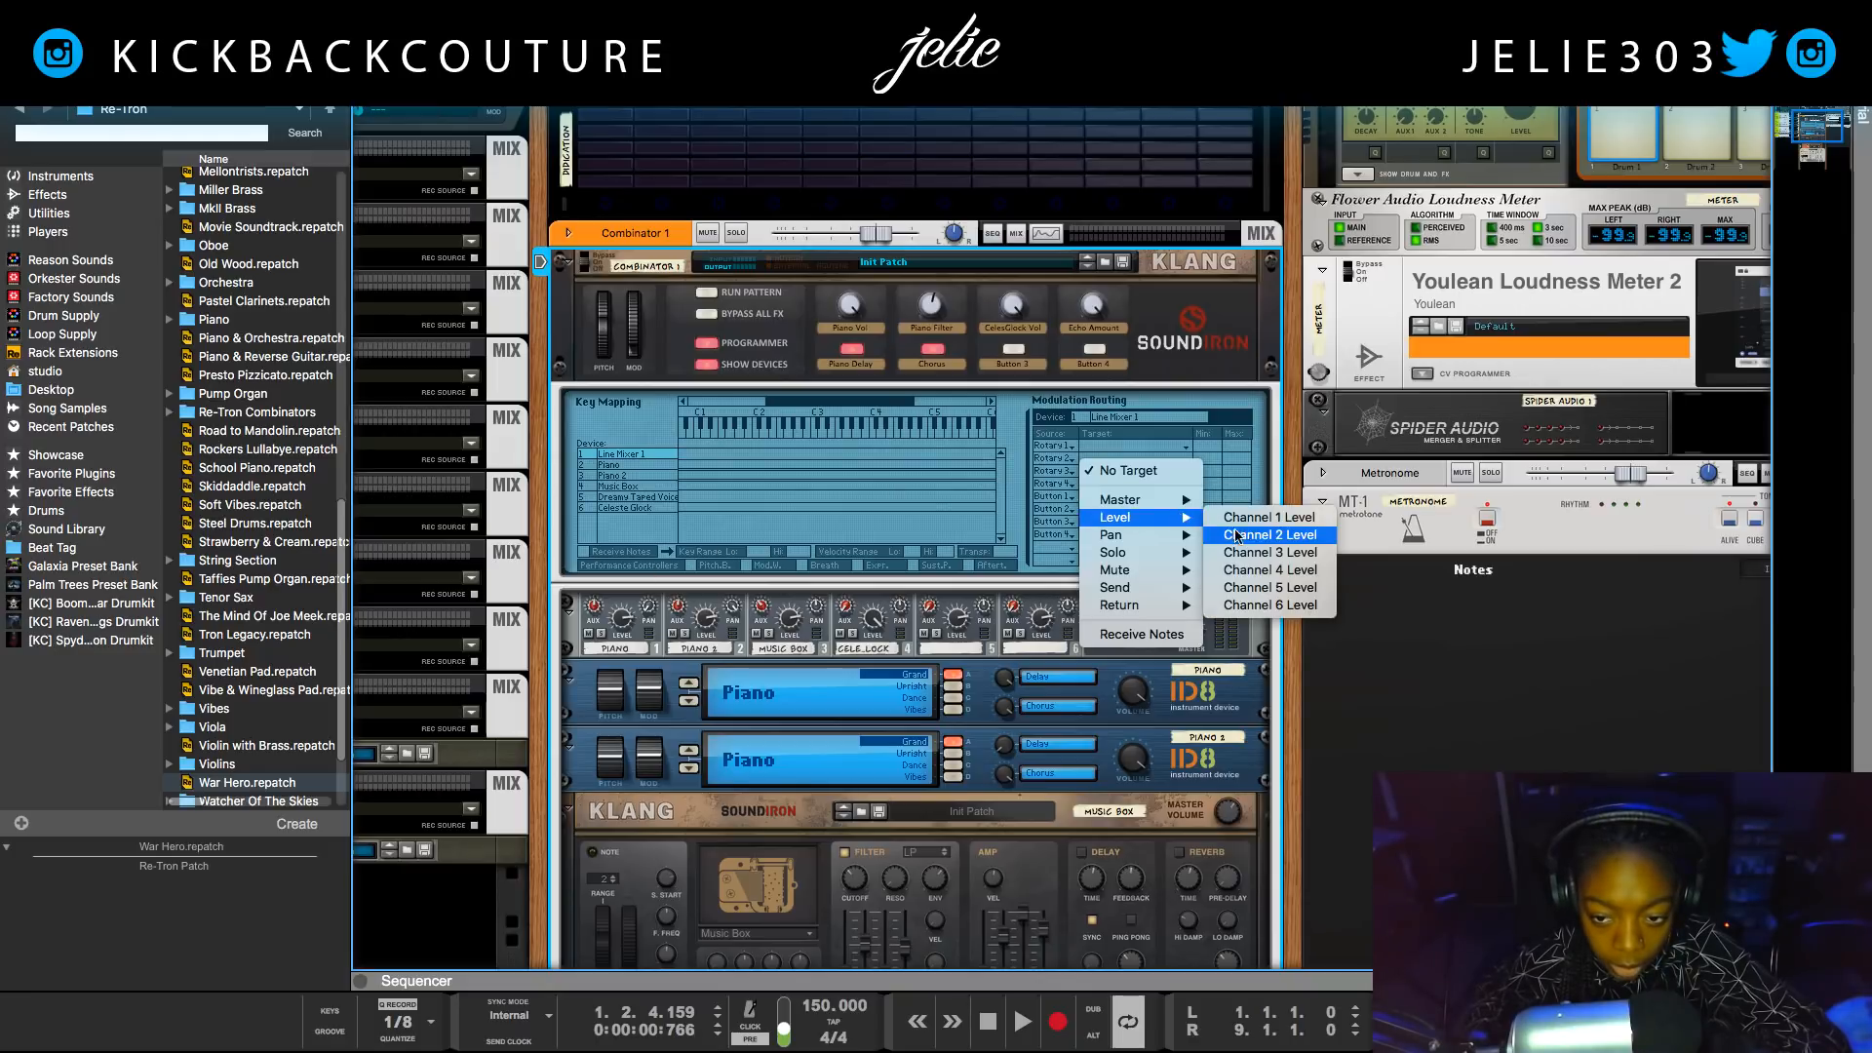
click(1267, 569)
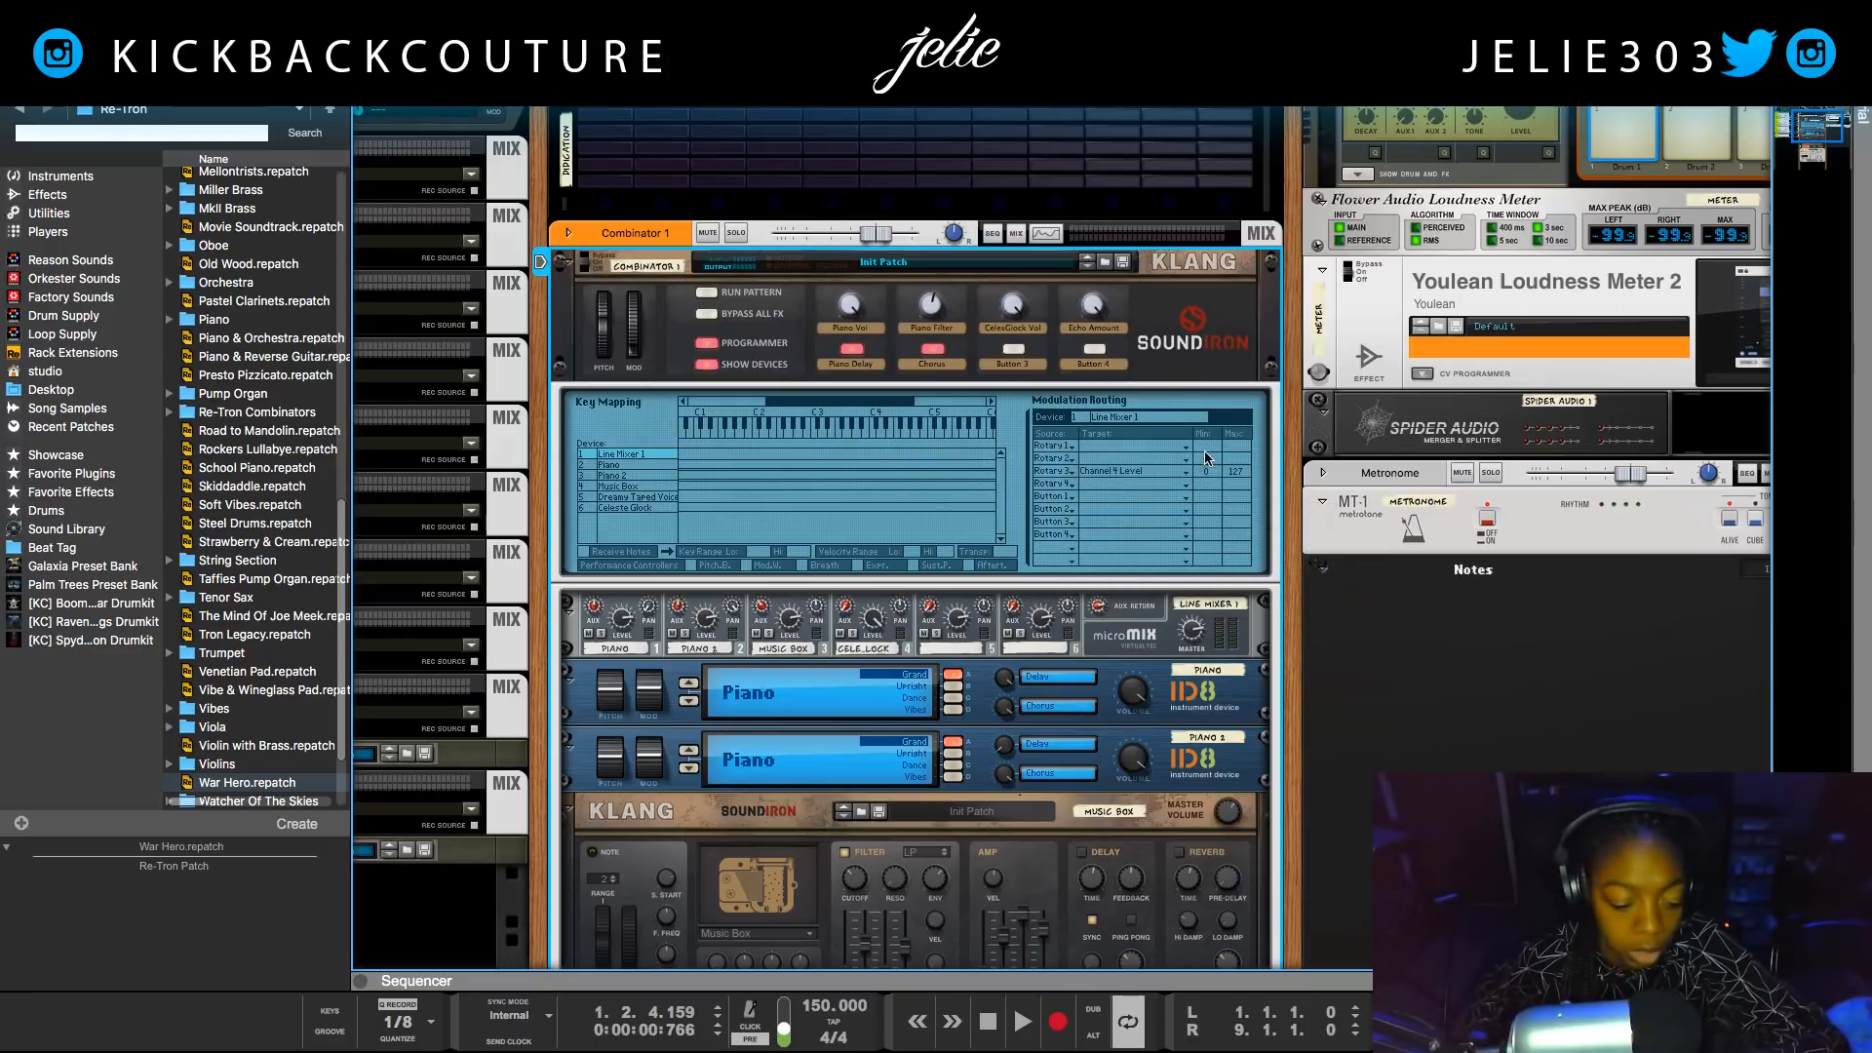
drag(1025, 419, 996, 261)
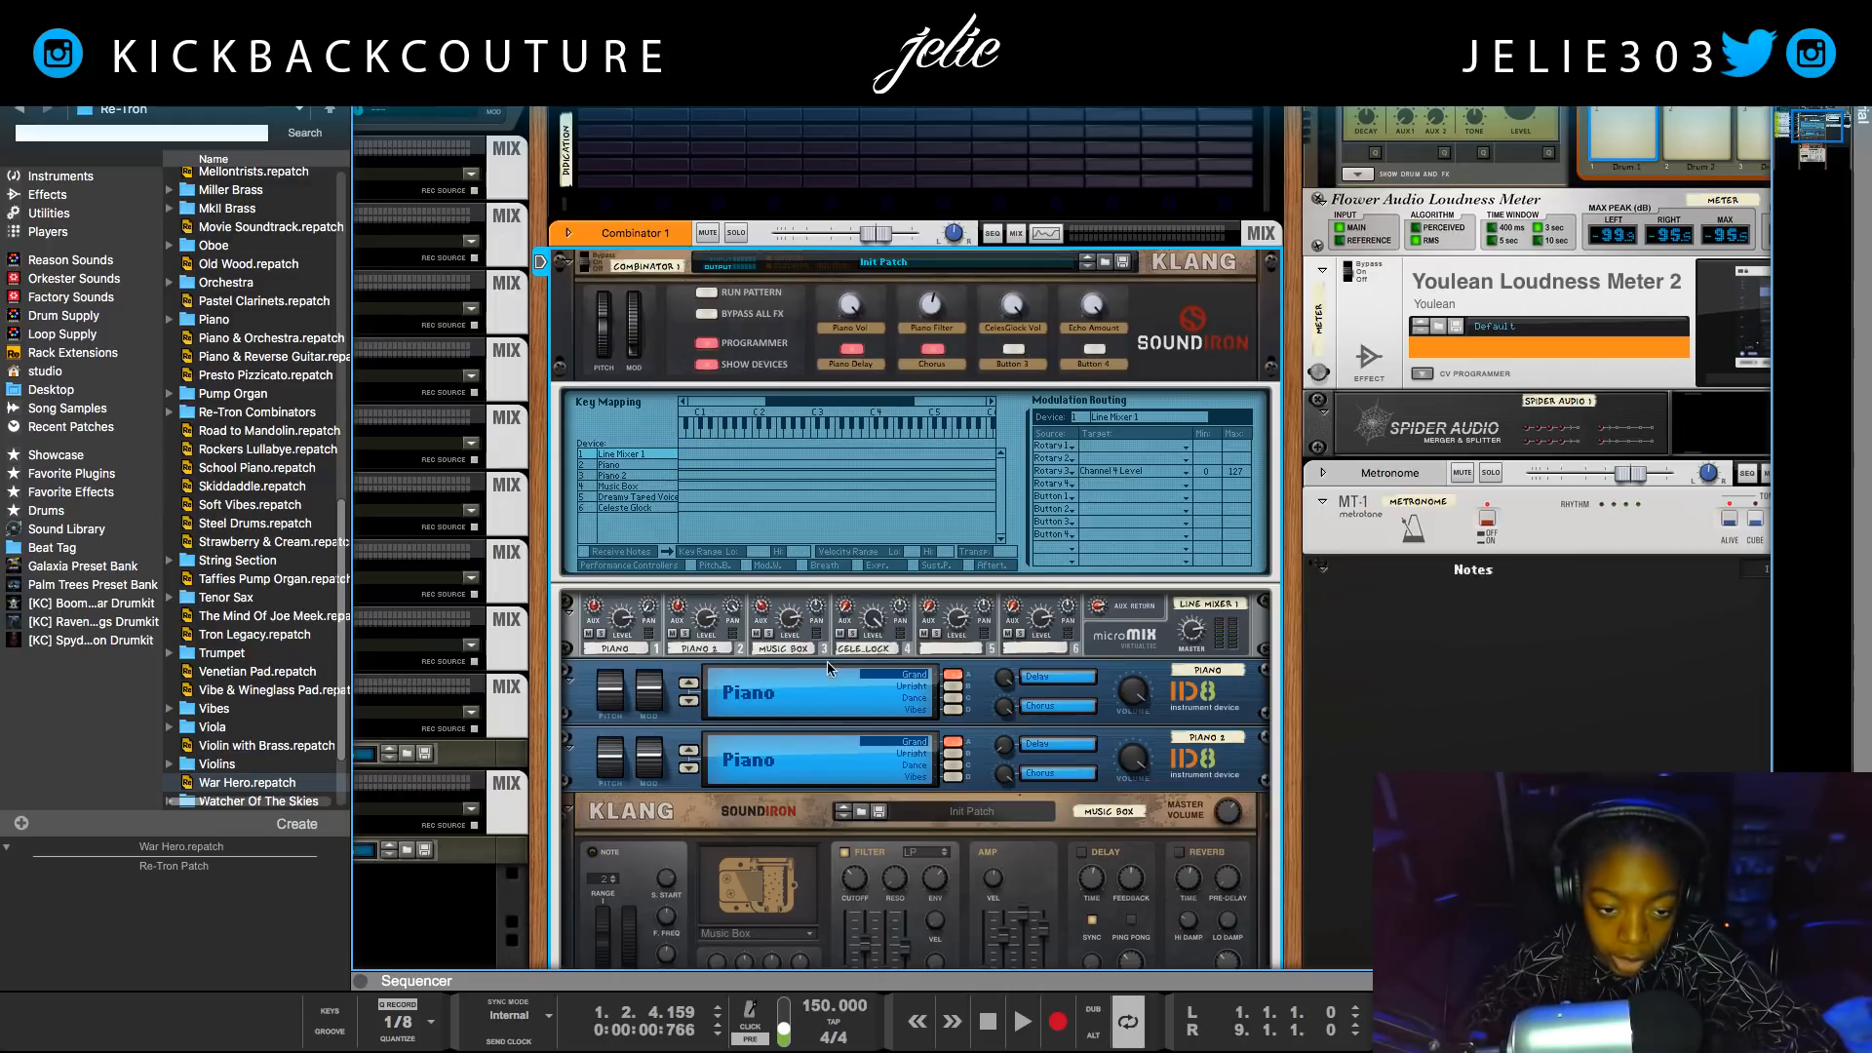
Select the Celeste Glock device in the key mapping and examine its modulation targets and the Re-Tron's two layers.
click(636, 507)
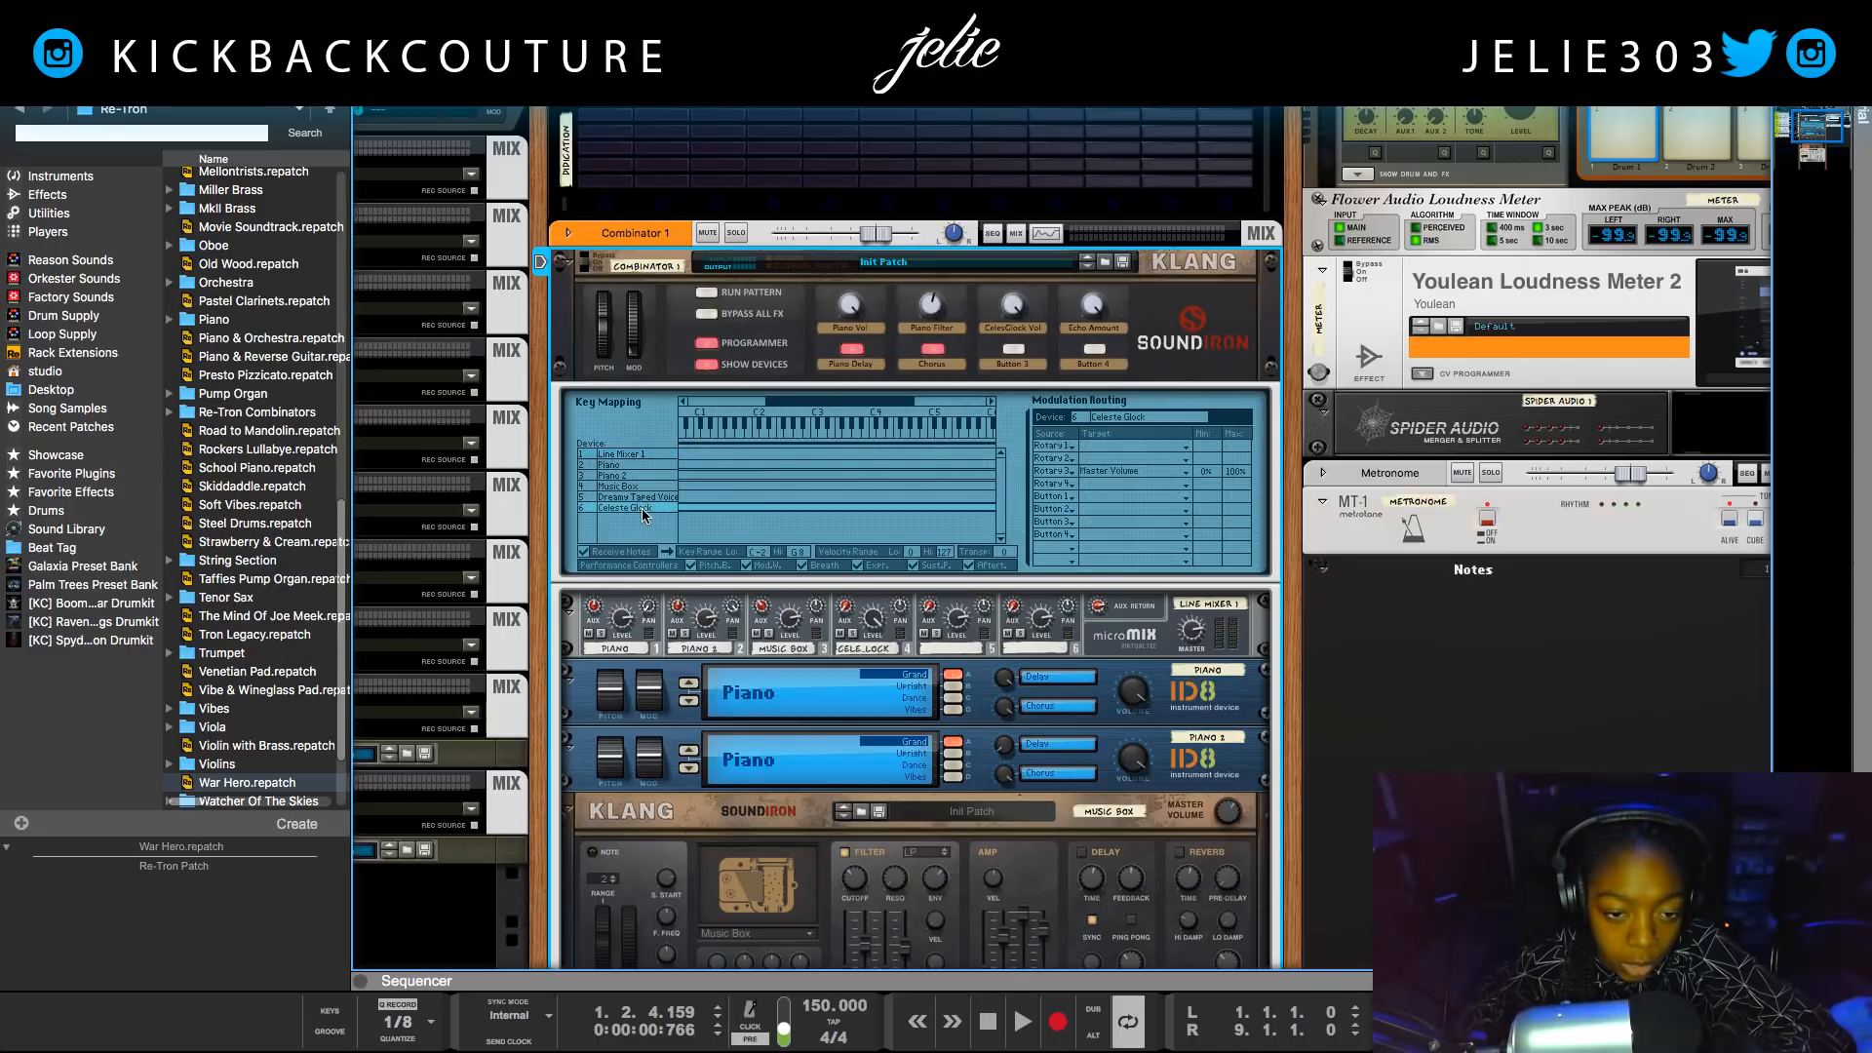
click(1129, 521)
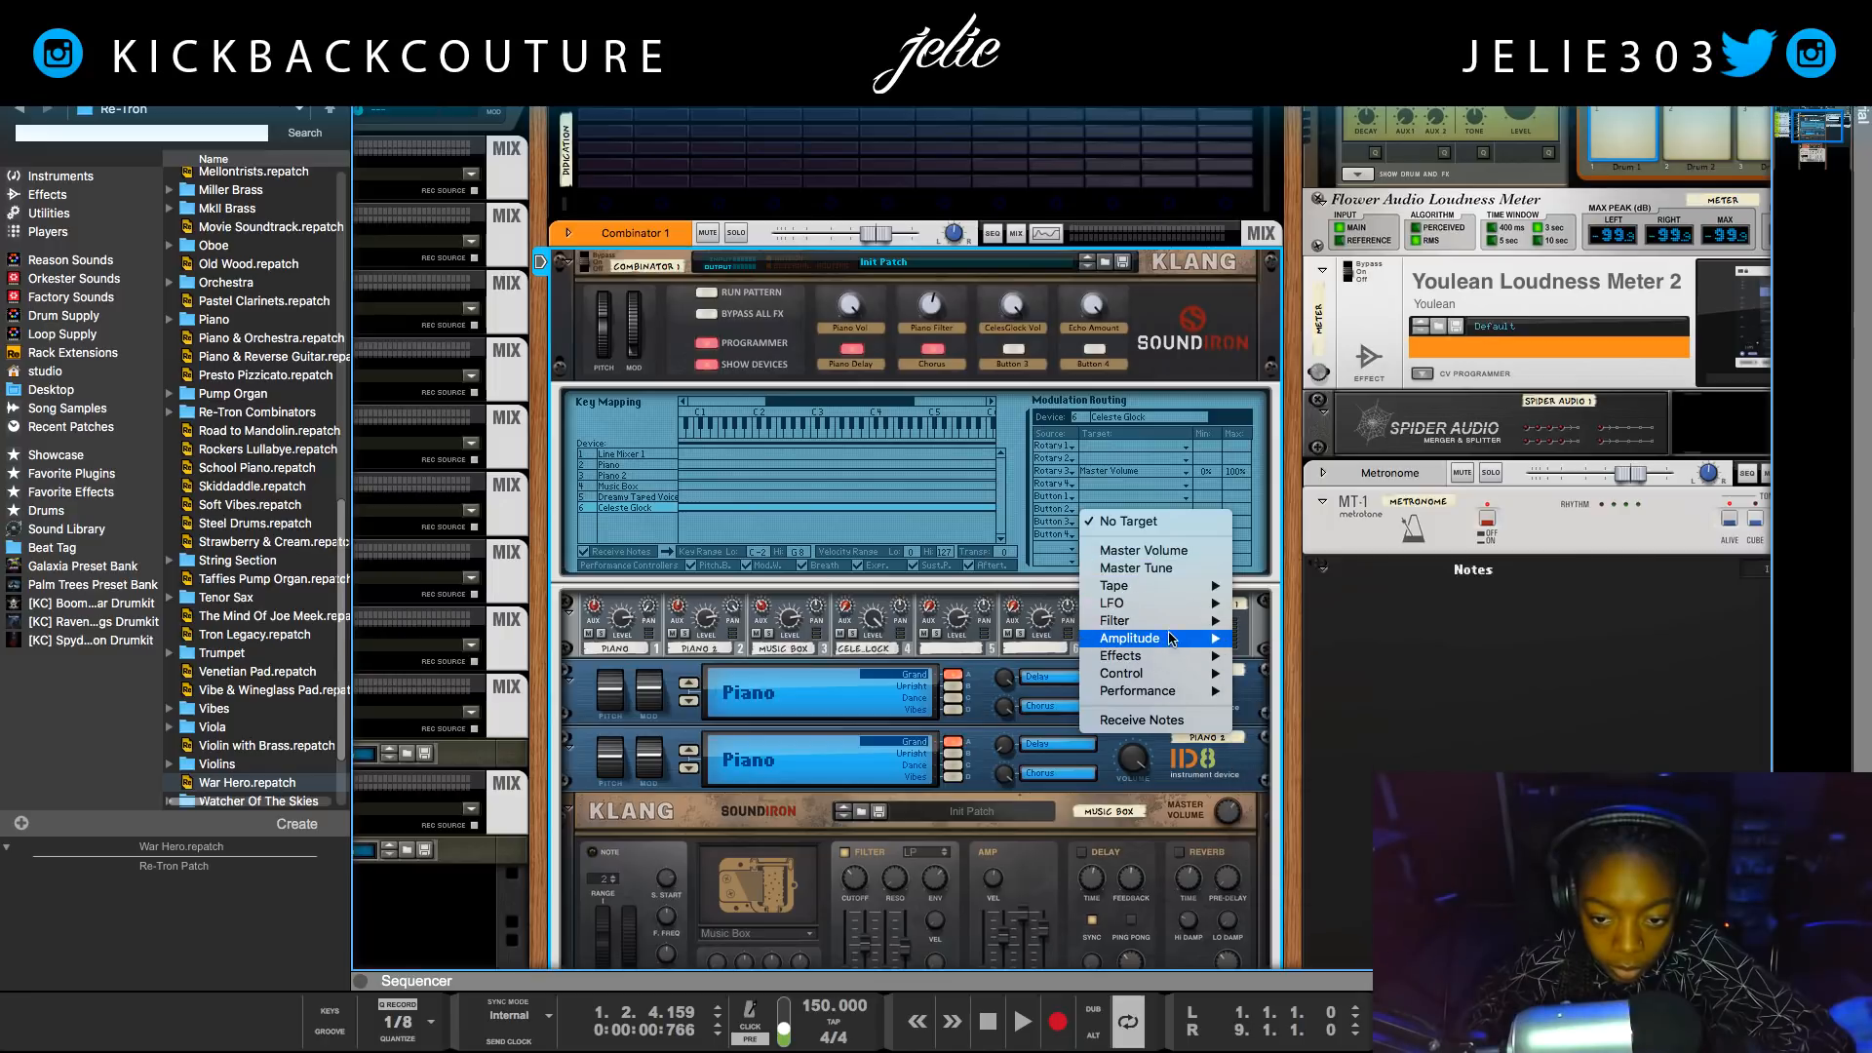
mouse_move(1155, 683)
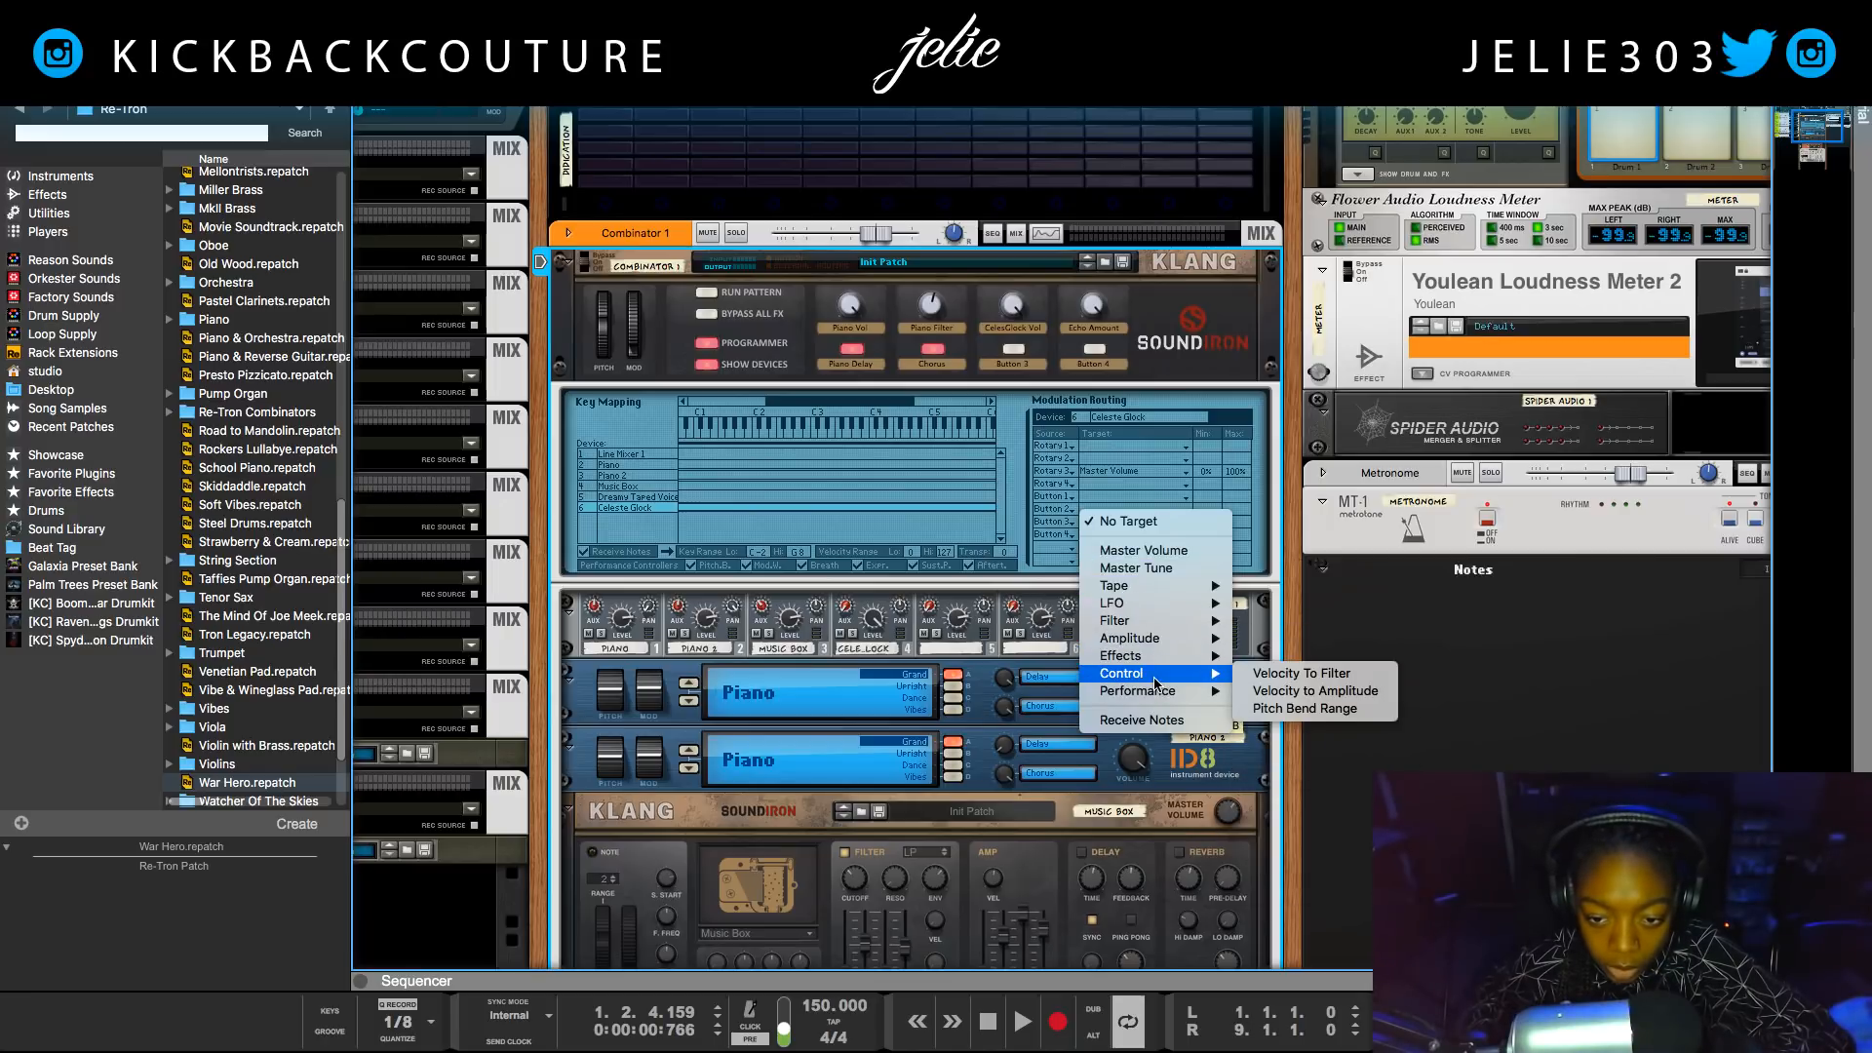
mouse_move(1178, 588)
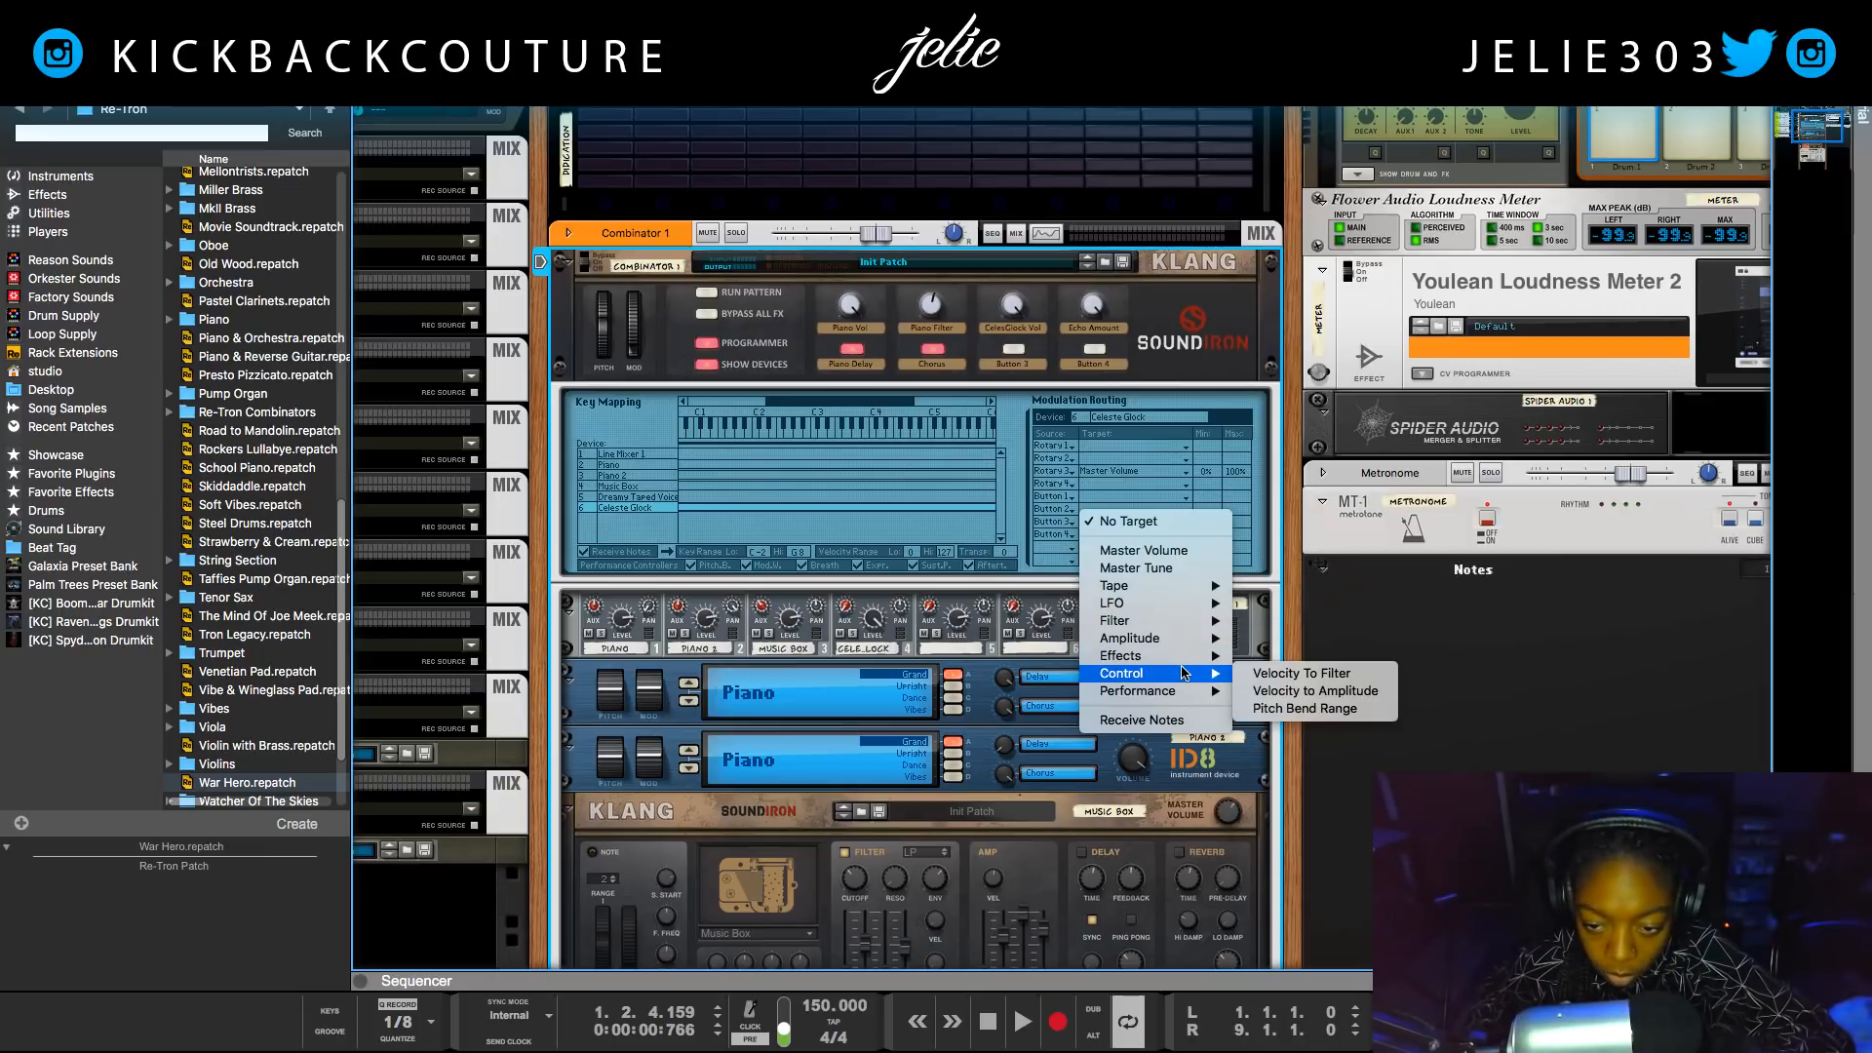
click(1280, 800)
scroll(1280, 800, down, 10)
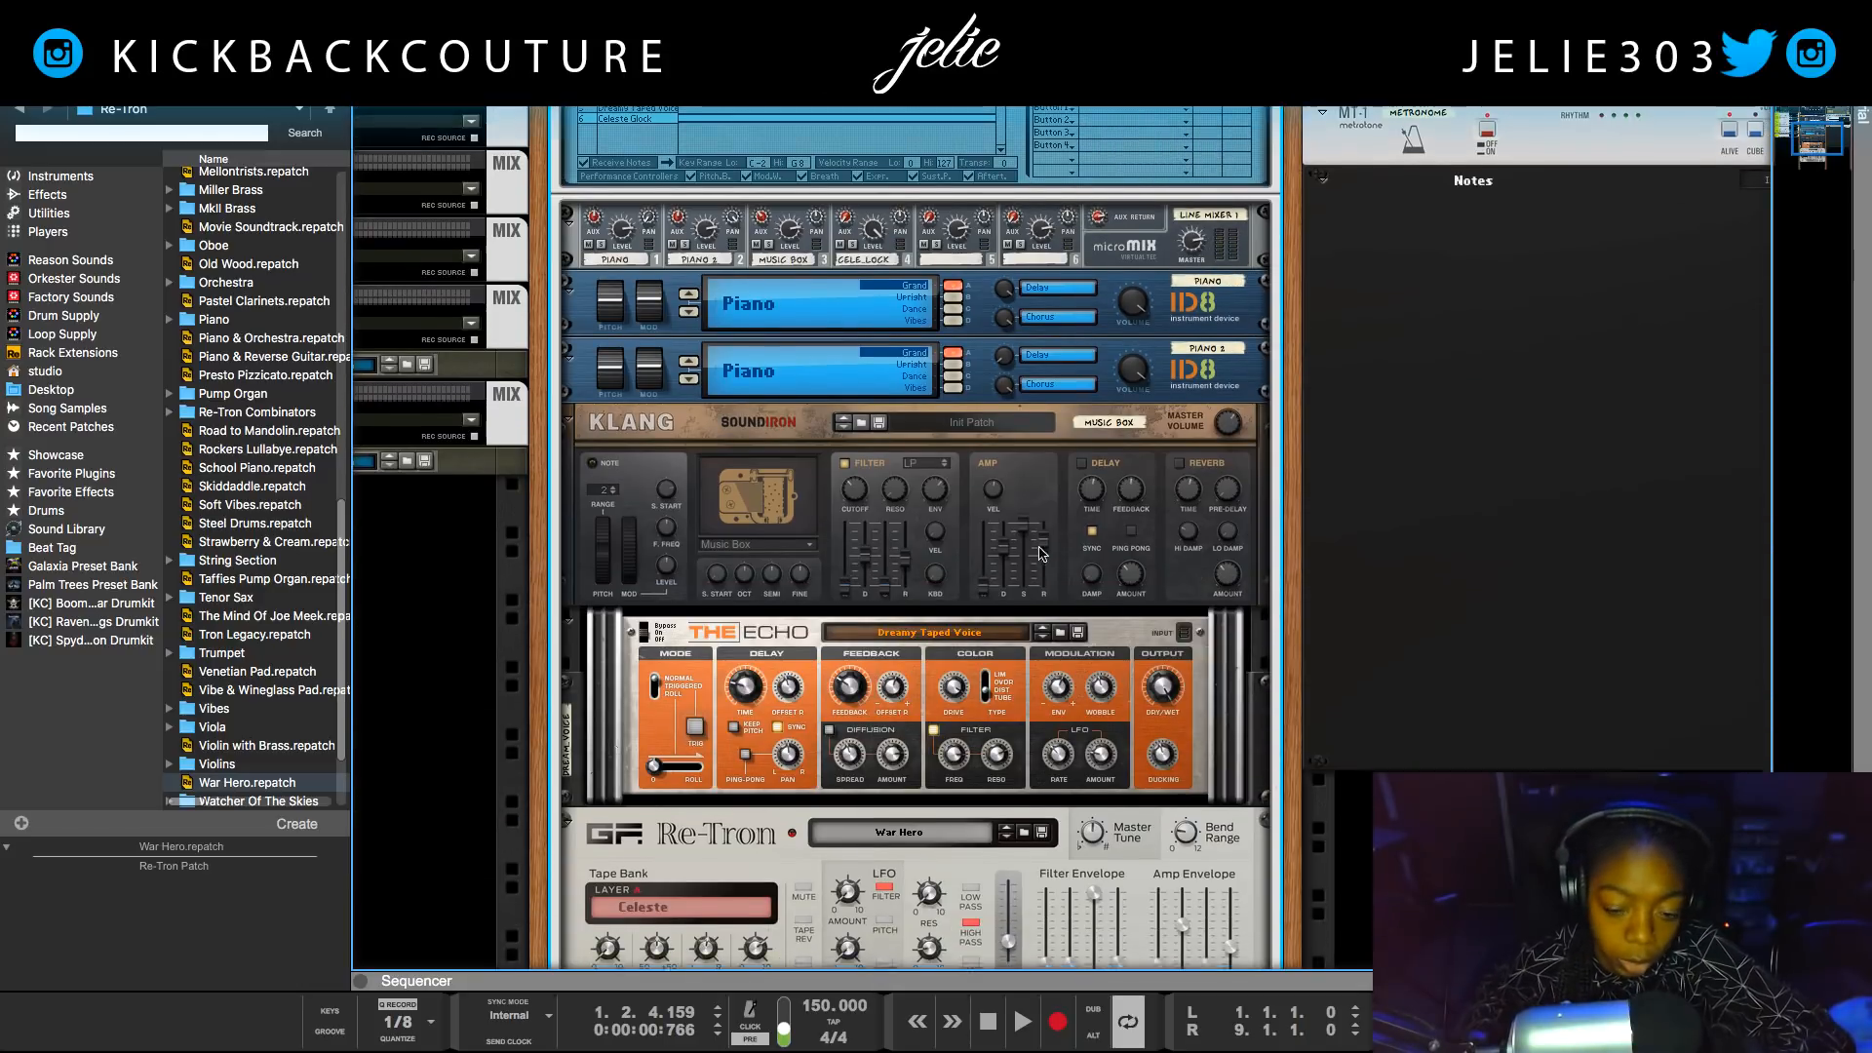
scroll(897, 801, down, 1)
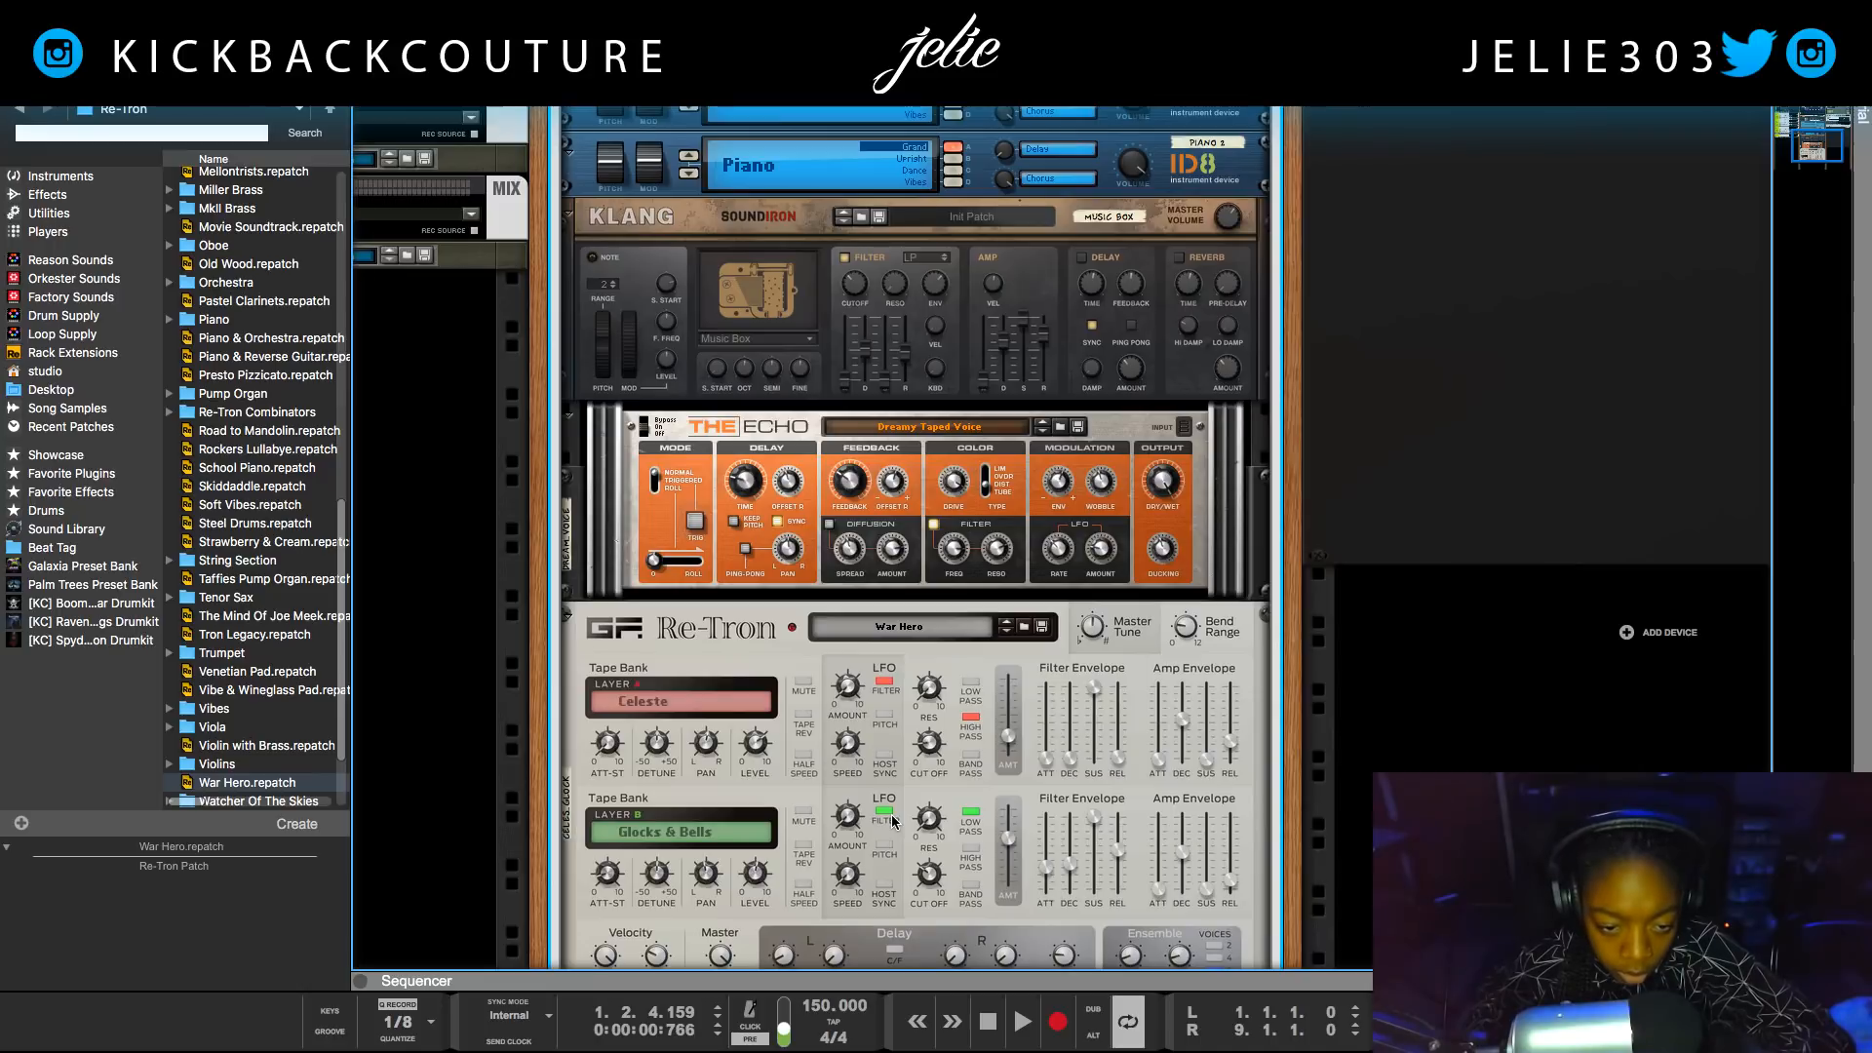
scroll(863, 816, down, 1)
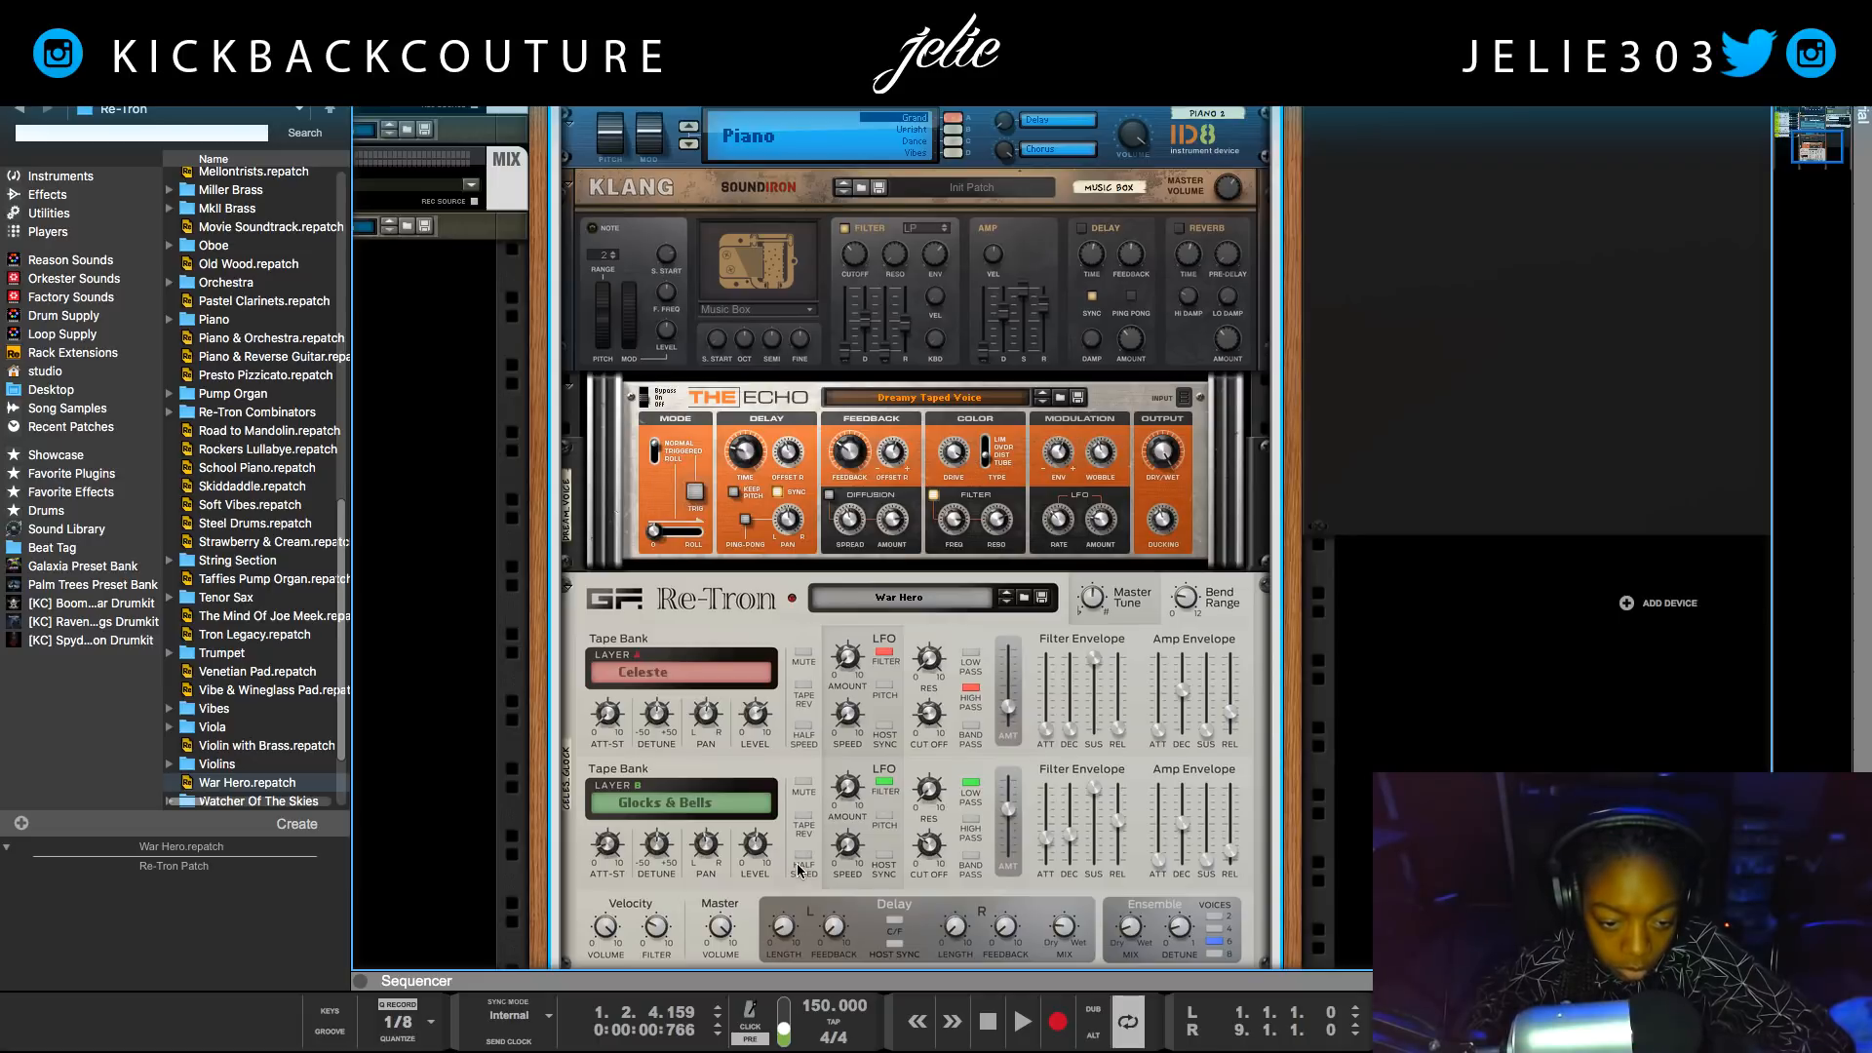
scroll(826, 829, up, 1)
scroll(824, 871, up, 20)
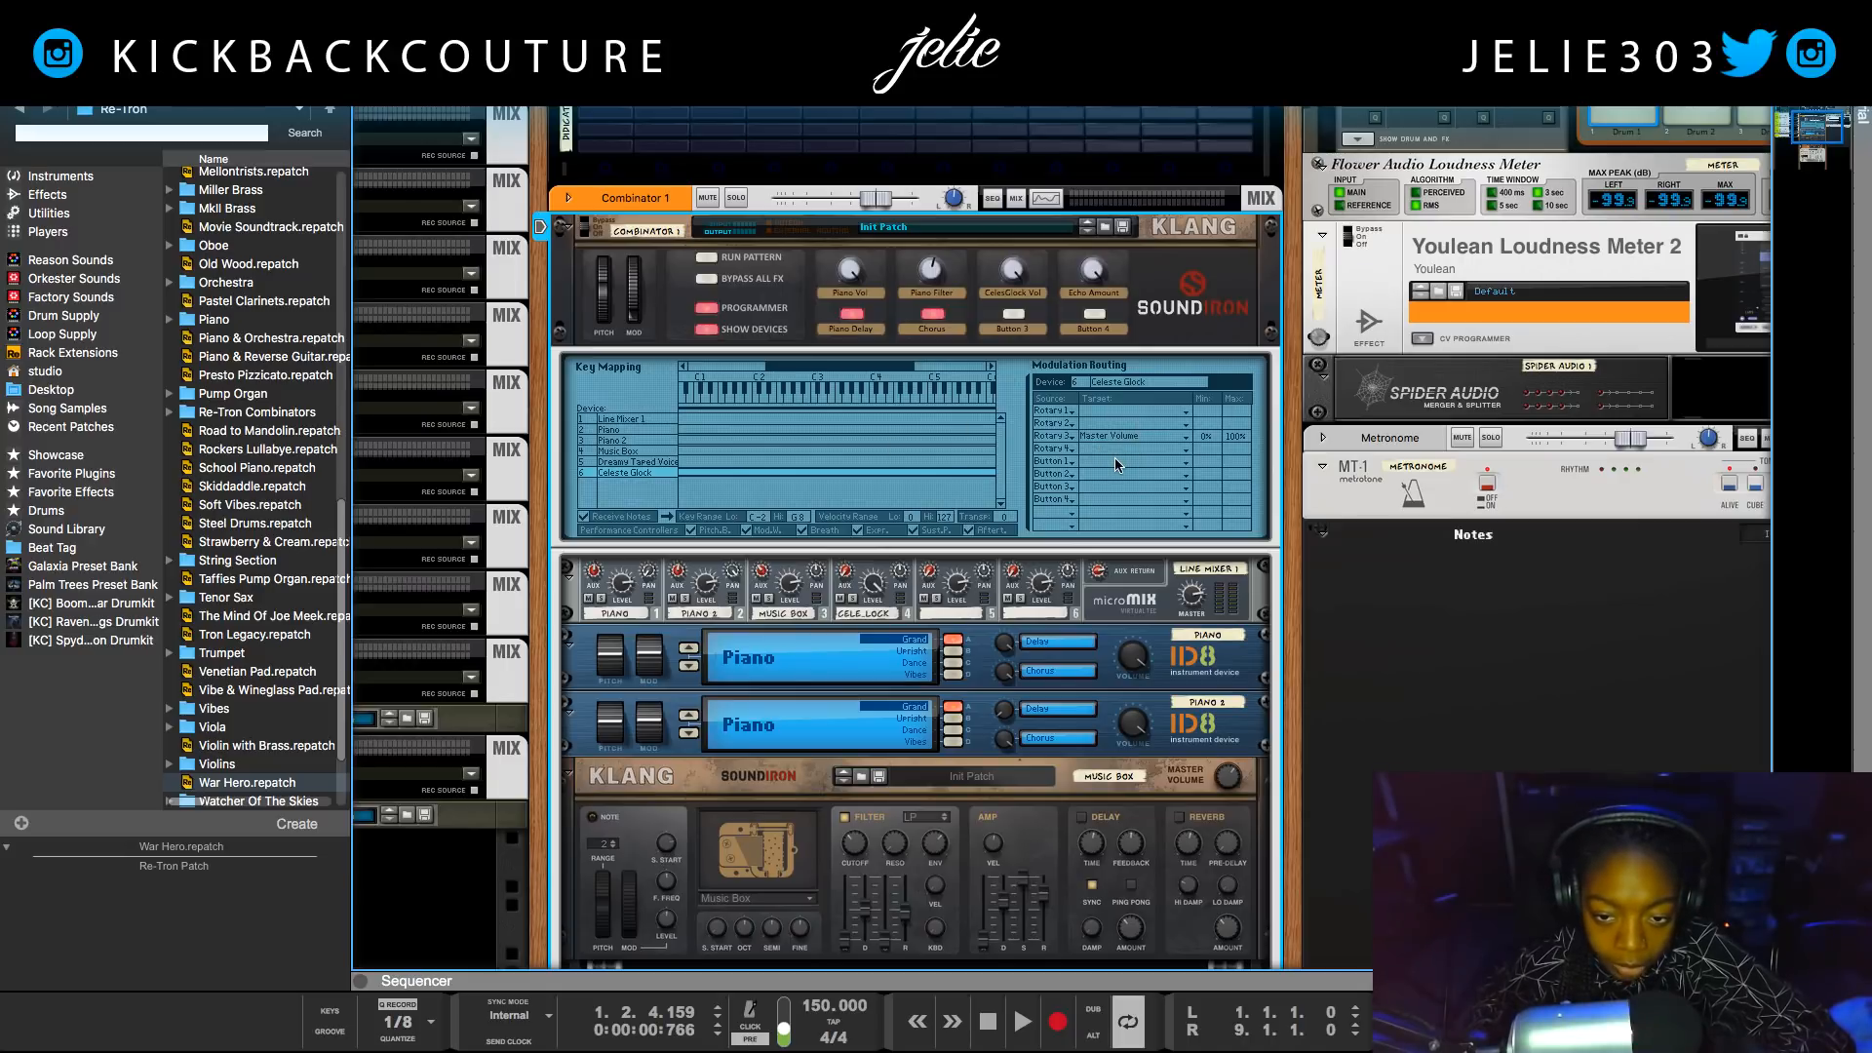
click(1114, 458)
mouse_move(1141, 527)
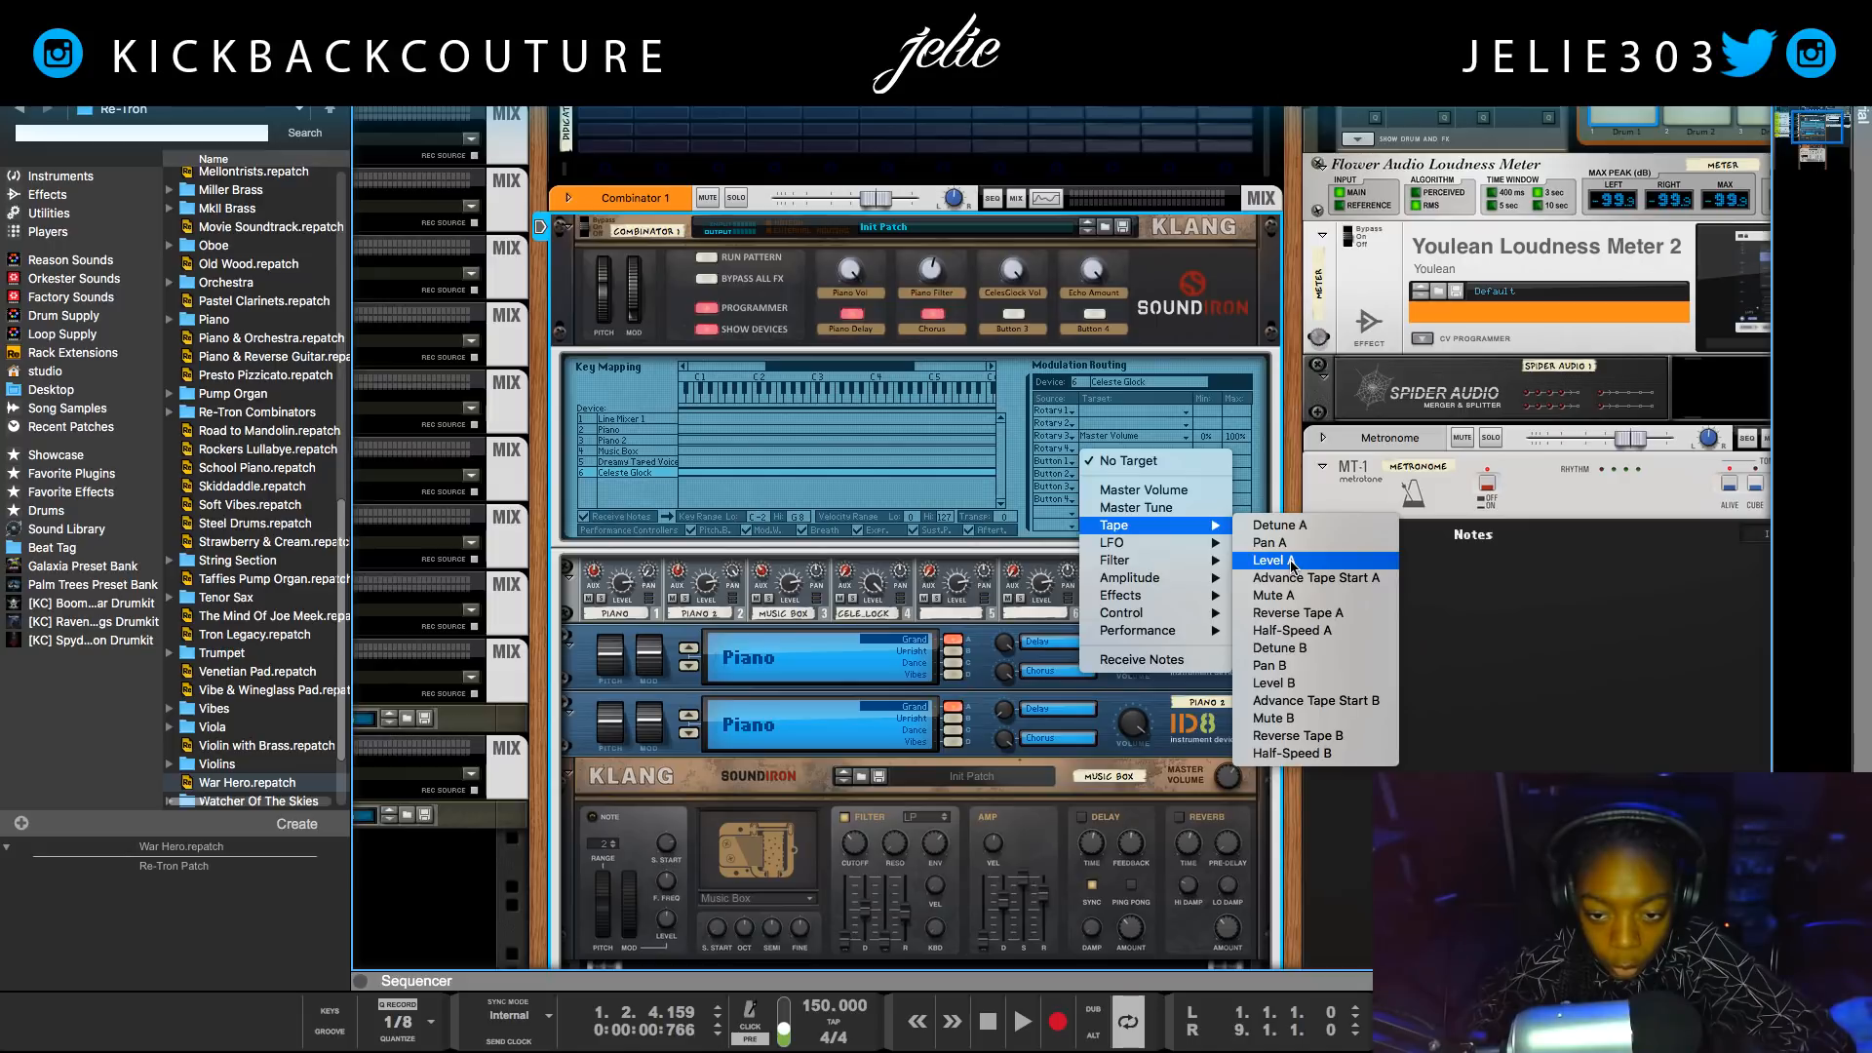
click(980, 482)
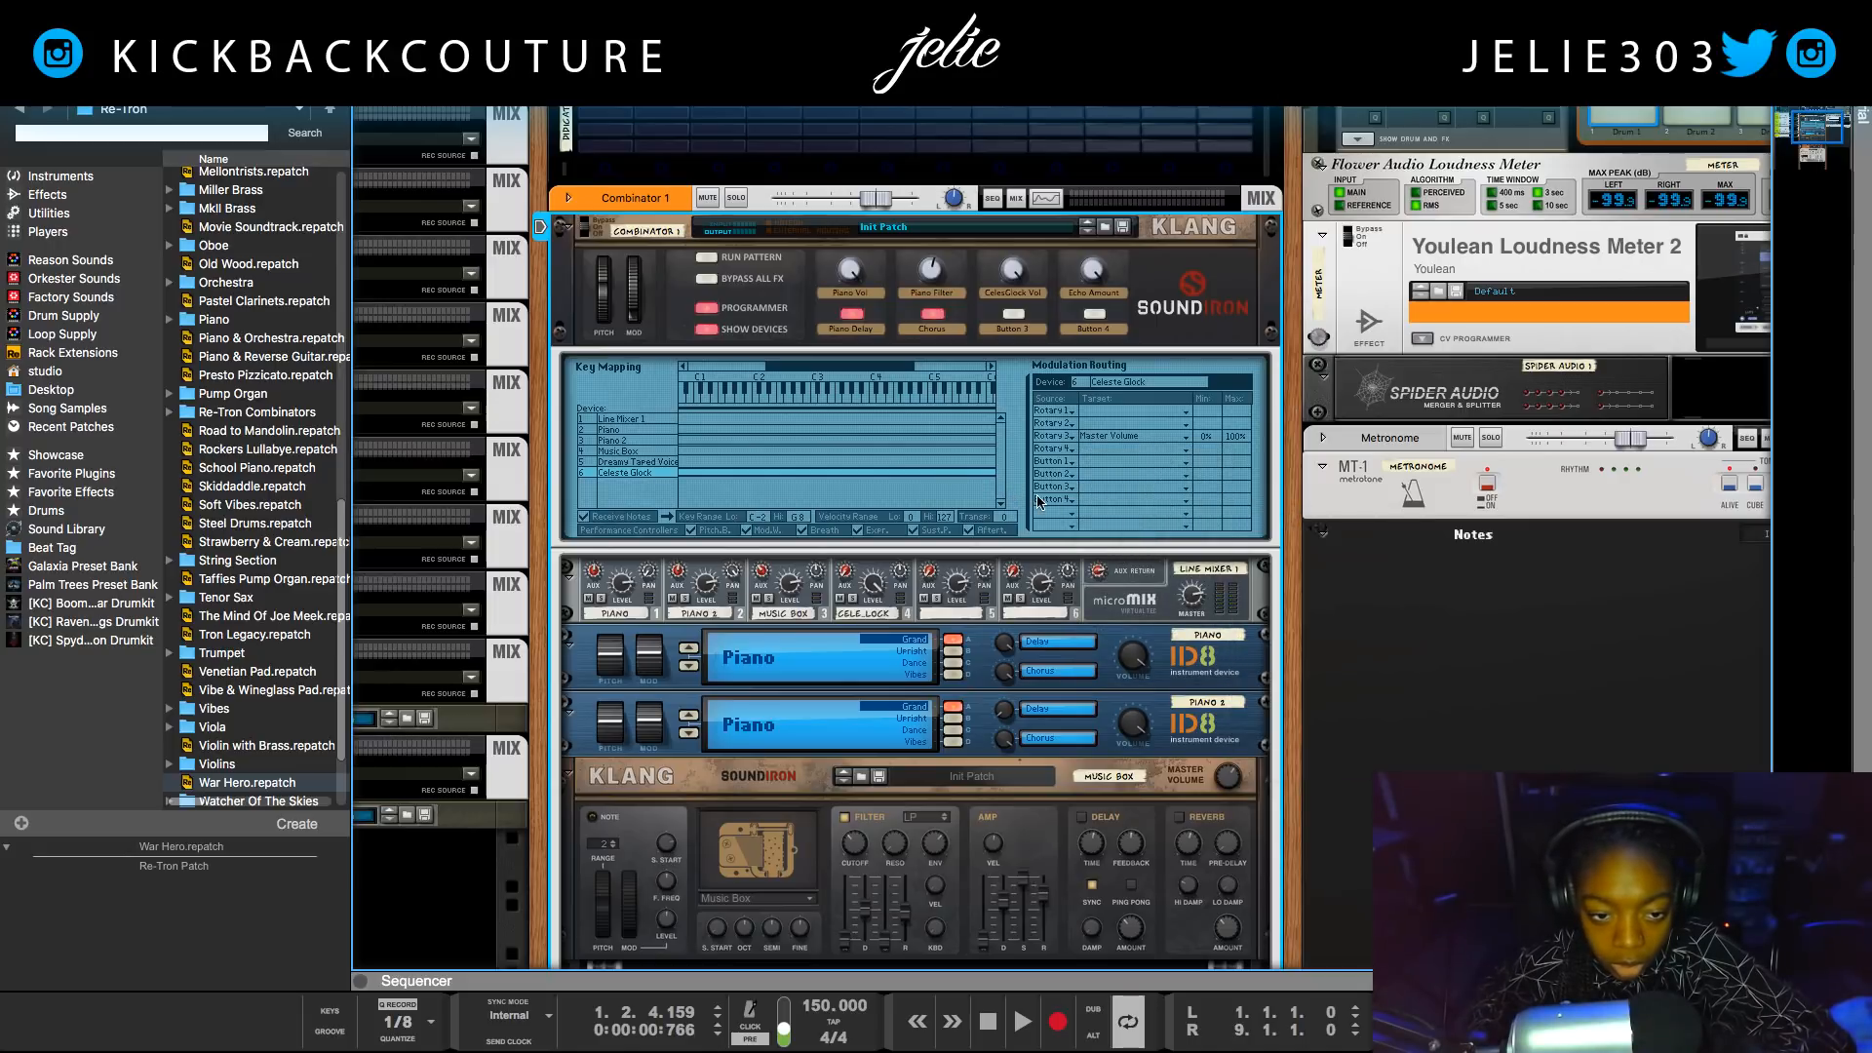
Route Button 3 to Level A and Button 4 to Level B for the Celeste Glock device.
click(1109, 494)
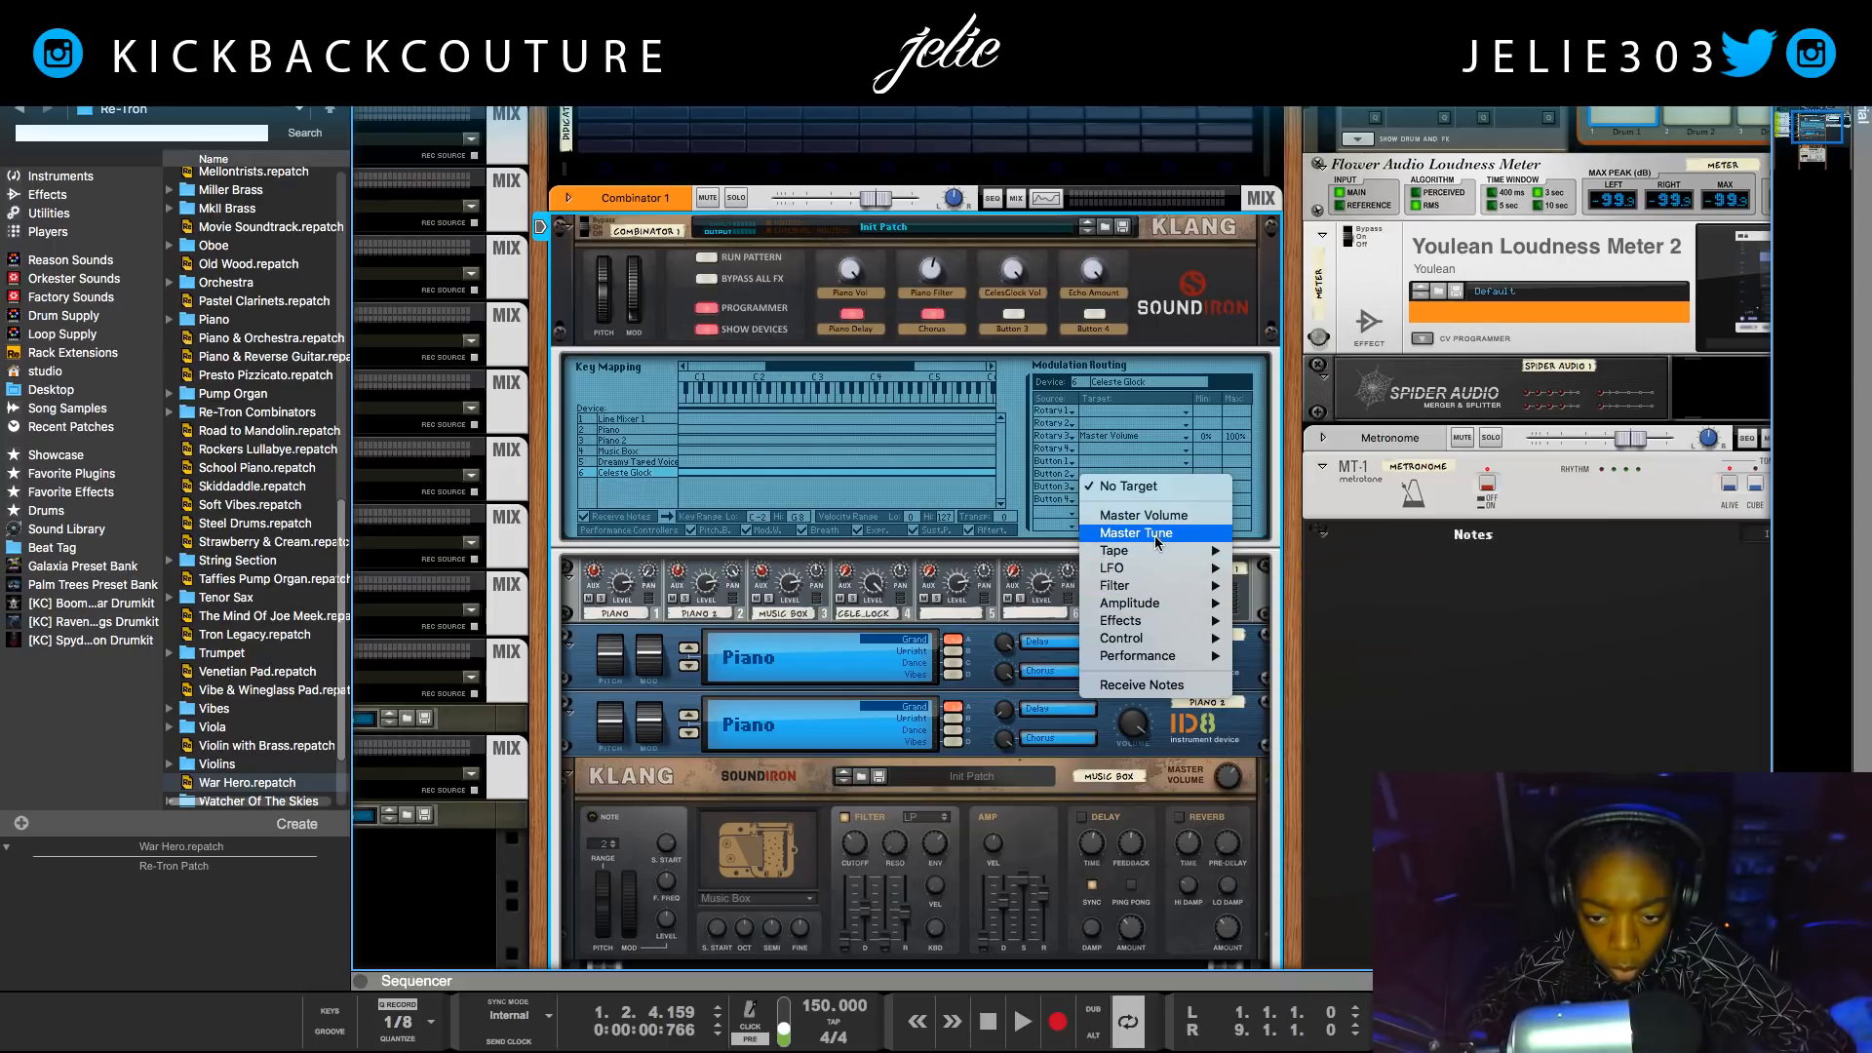
mouse_move(1136, 551)
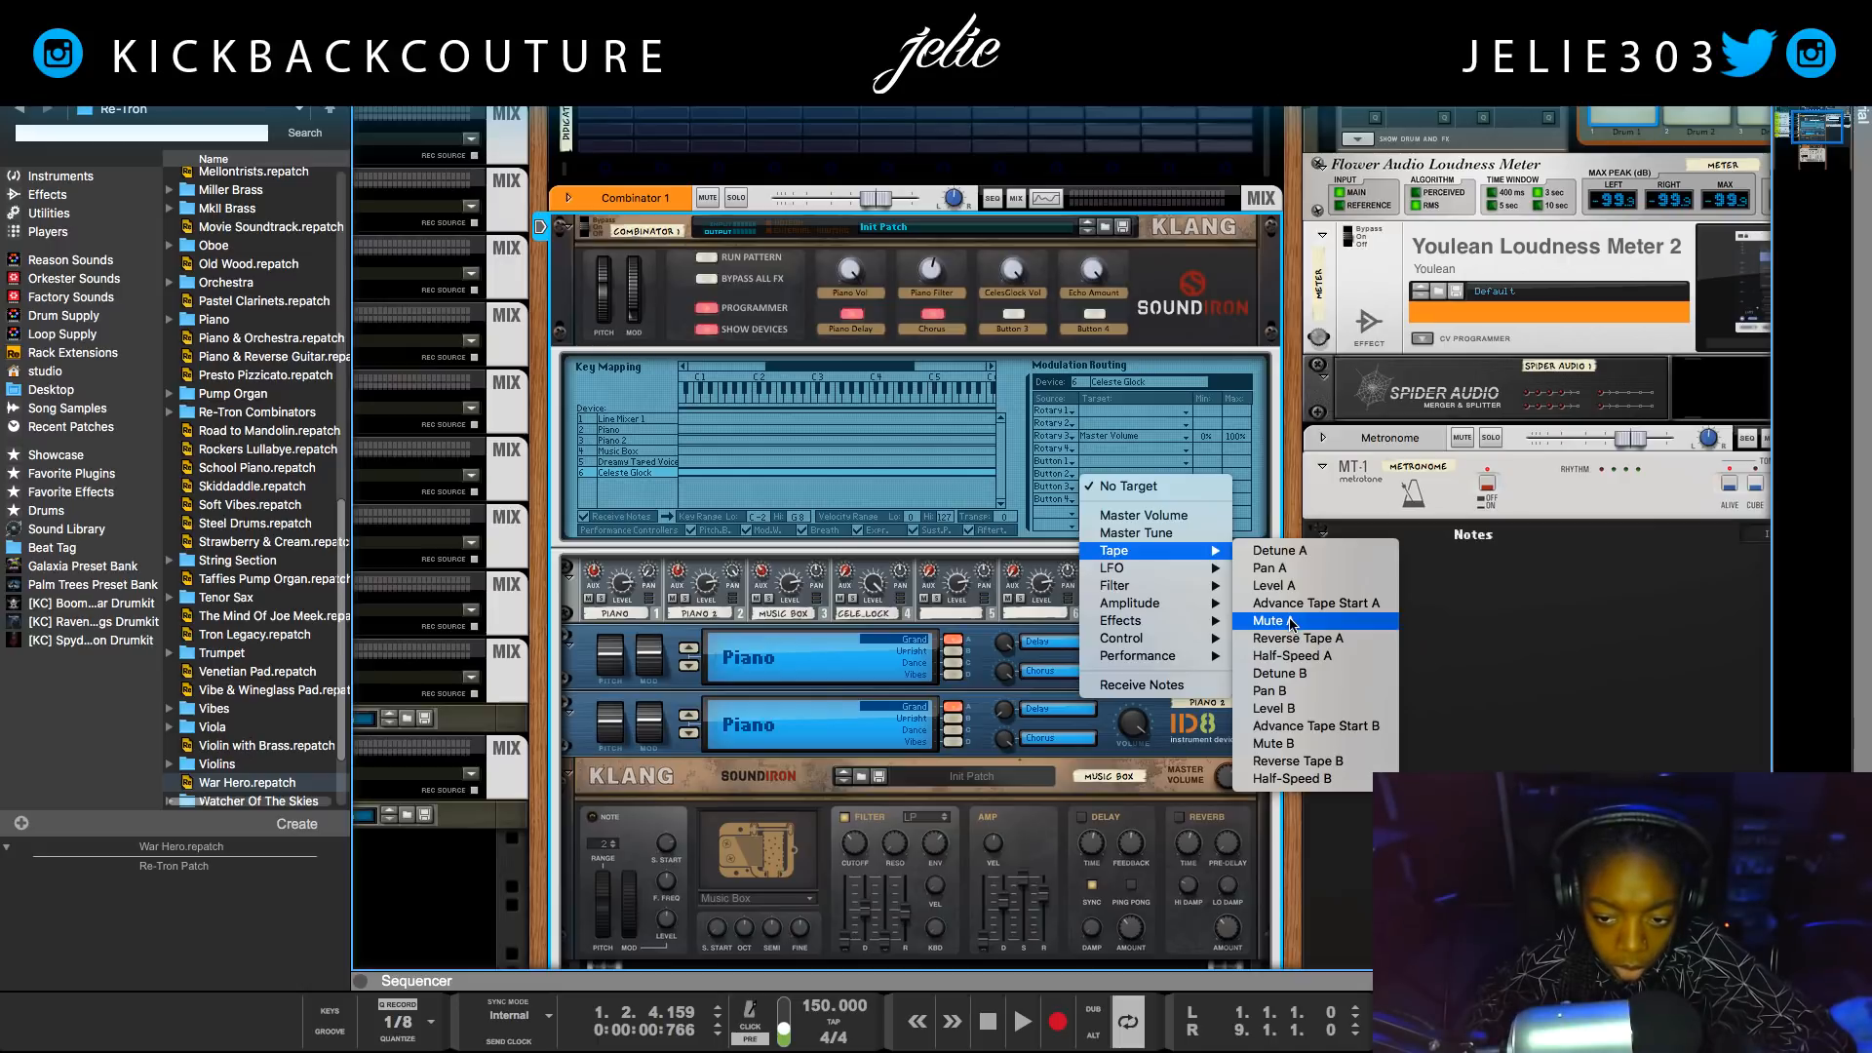
click(1275, 585)
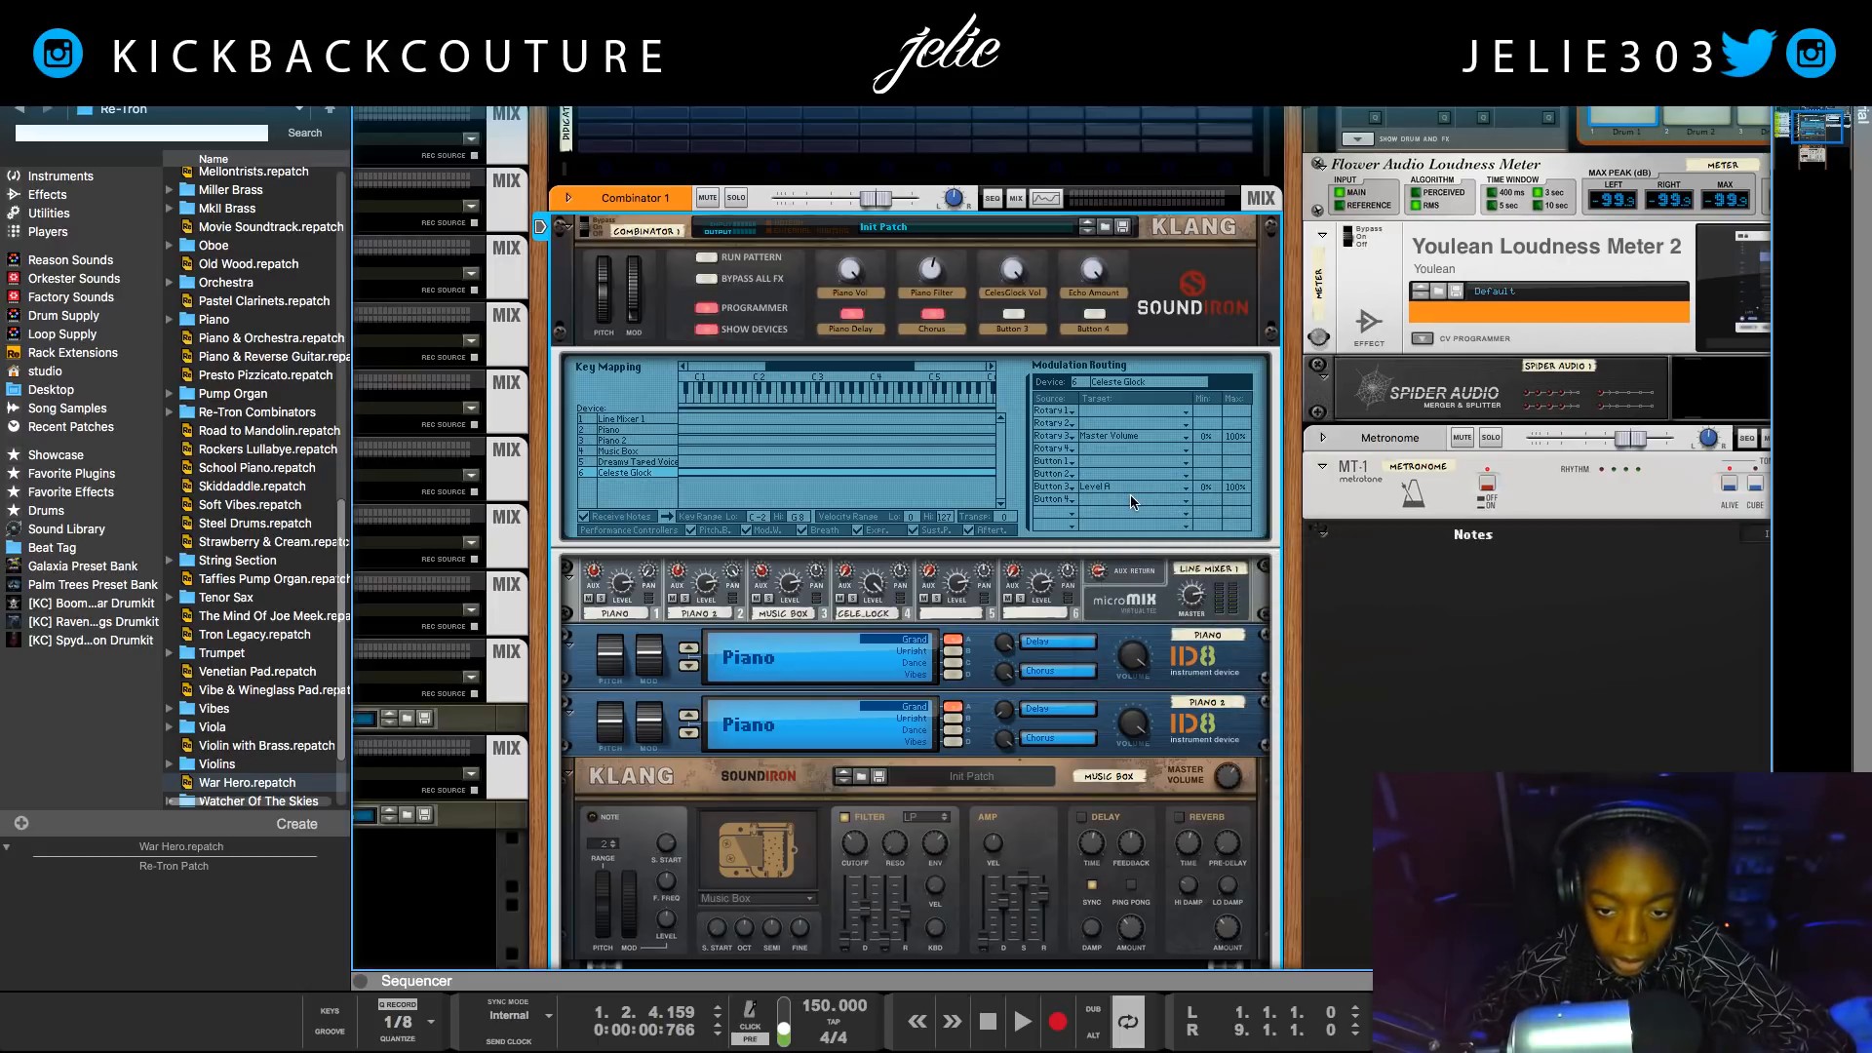
click(1114, 505)
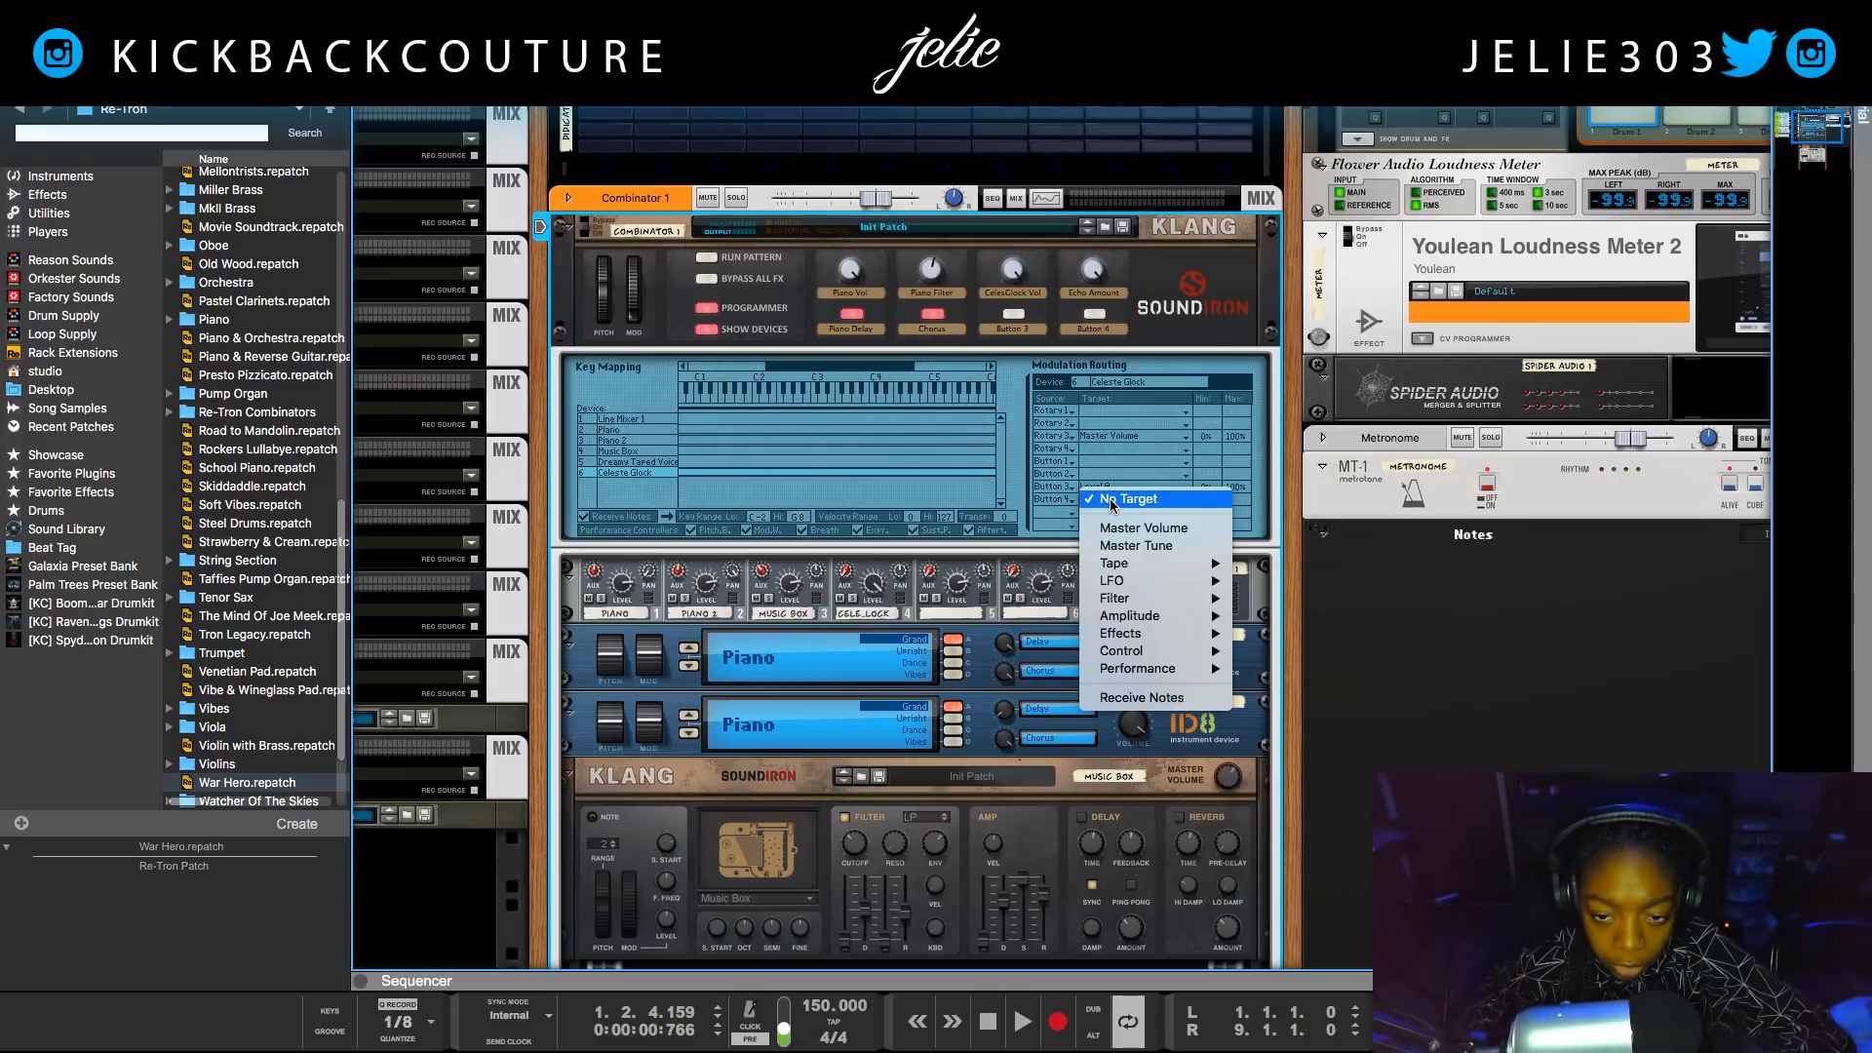
mouse_move(1123, 565)
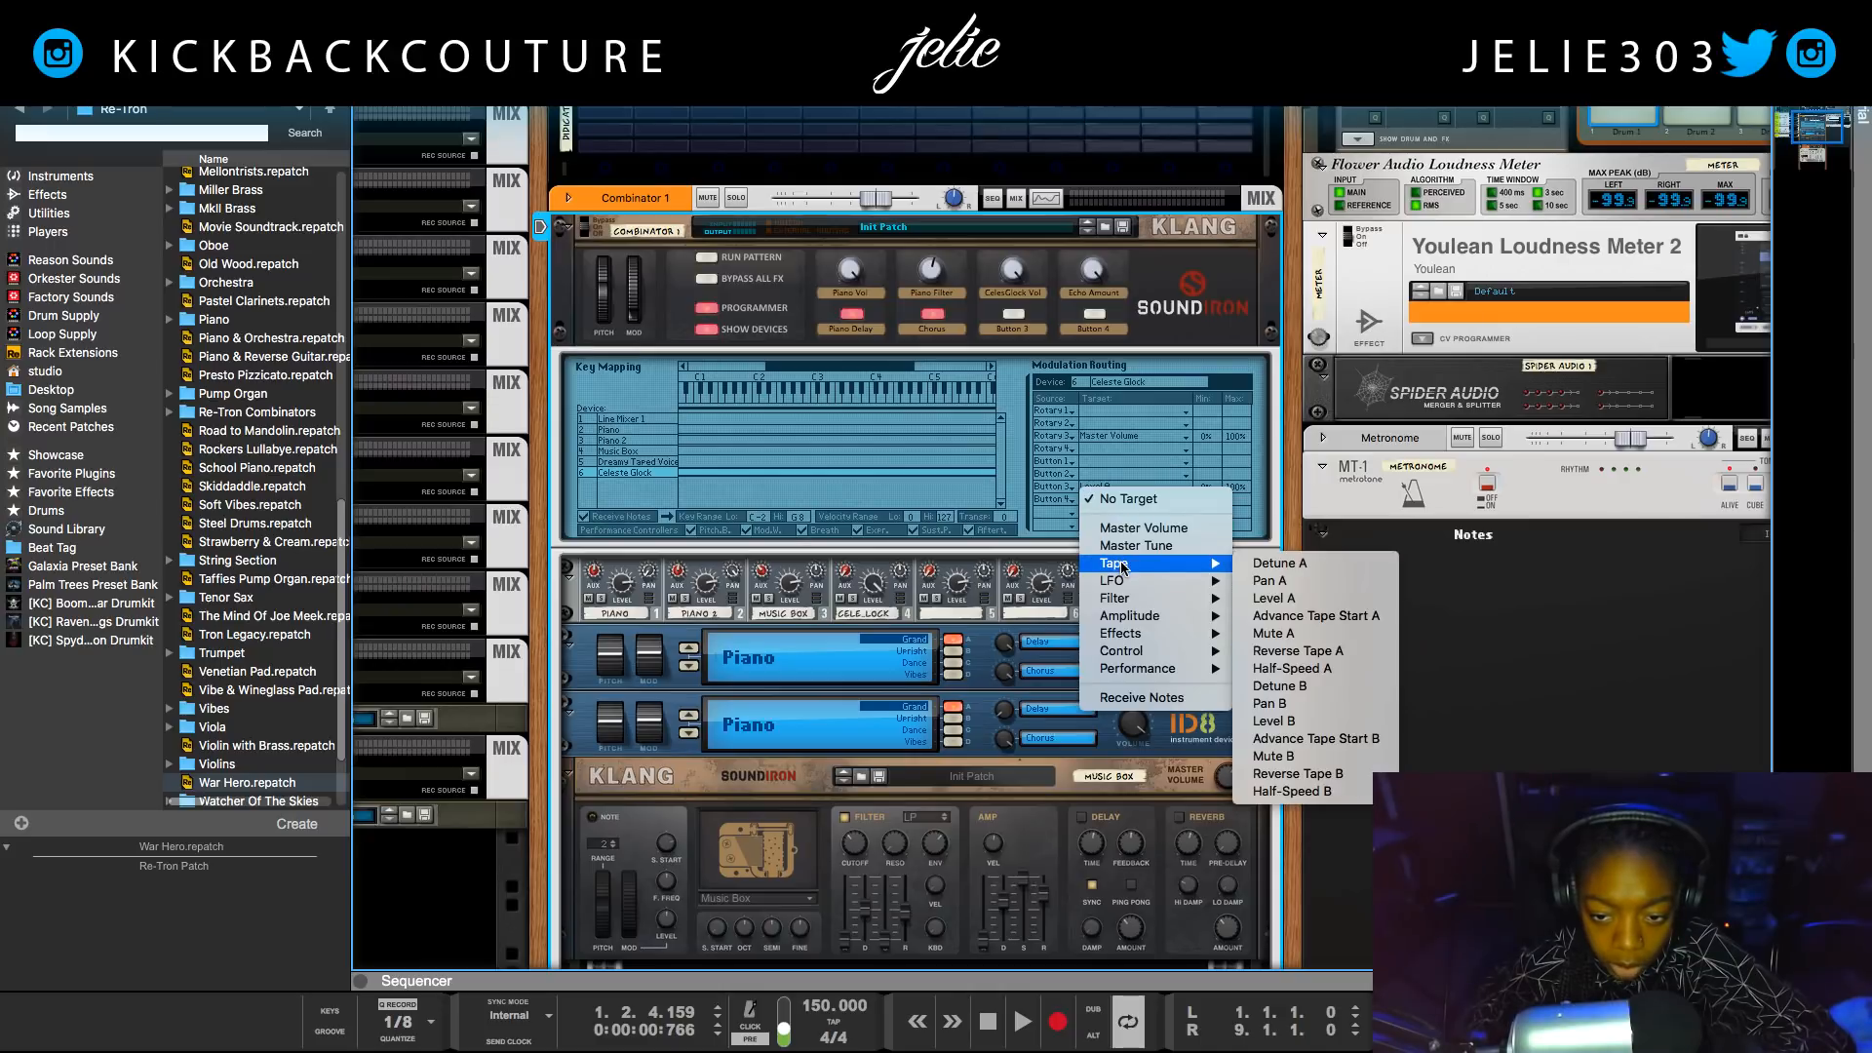
click(1289, 721)
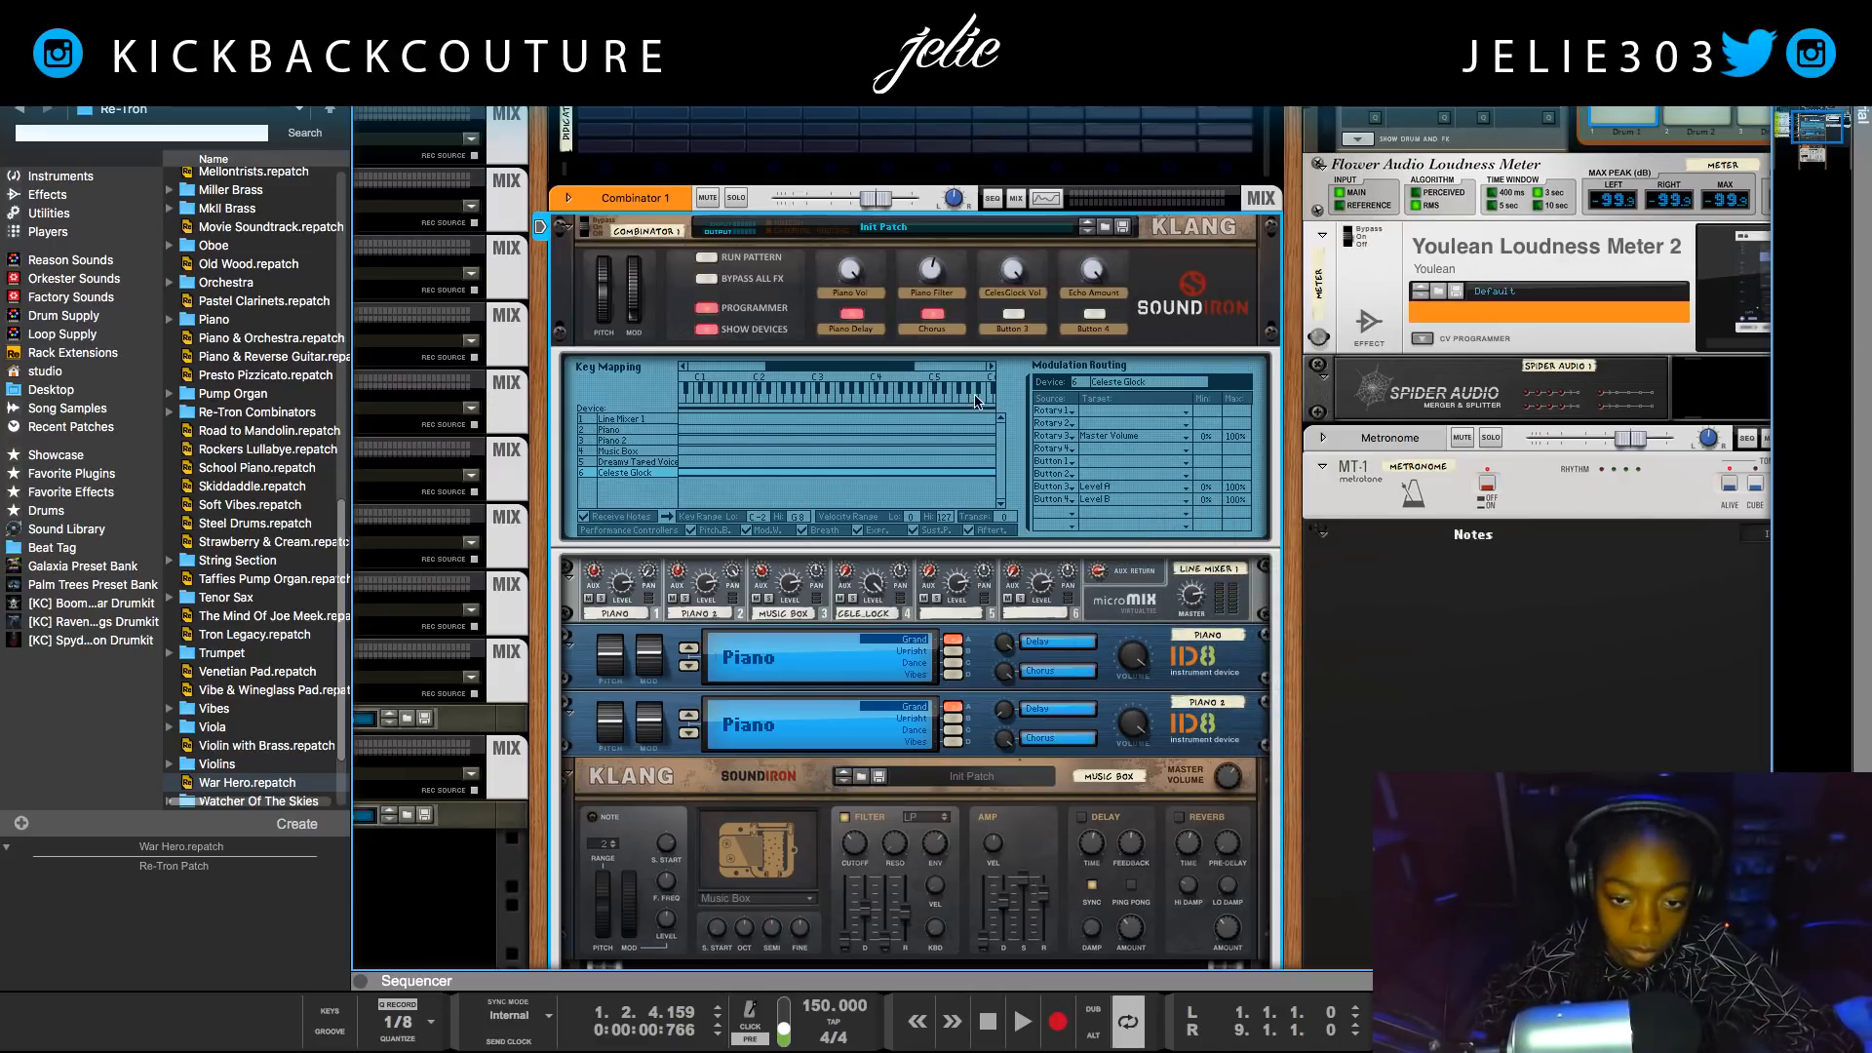
Solo channel 4 on the line mixer and test Button 3 and Button 4 by switching each on and off.
click(854, 599)
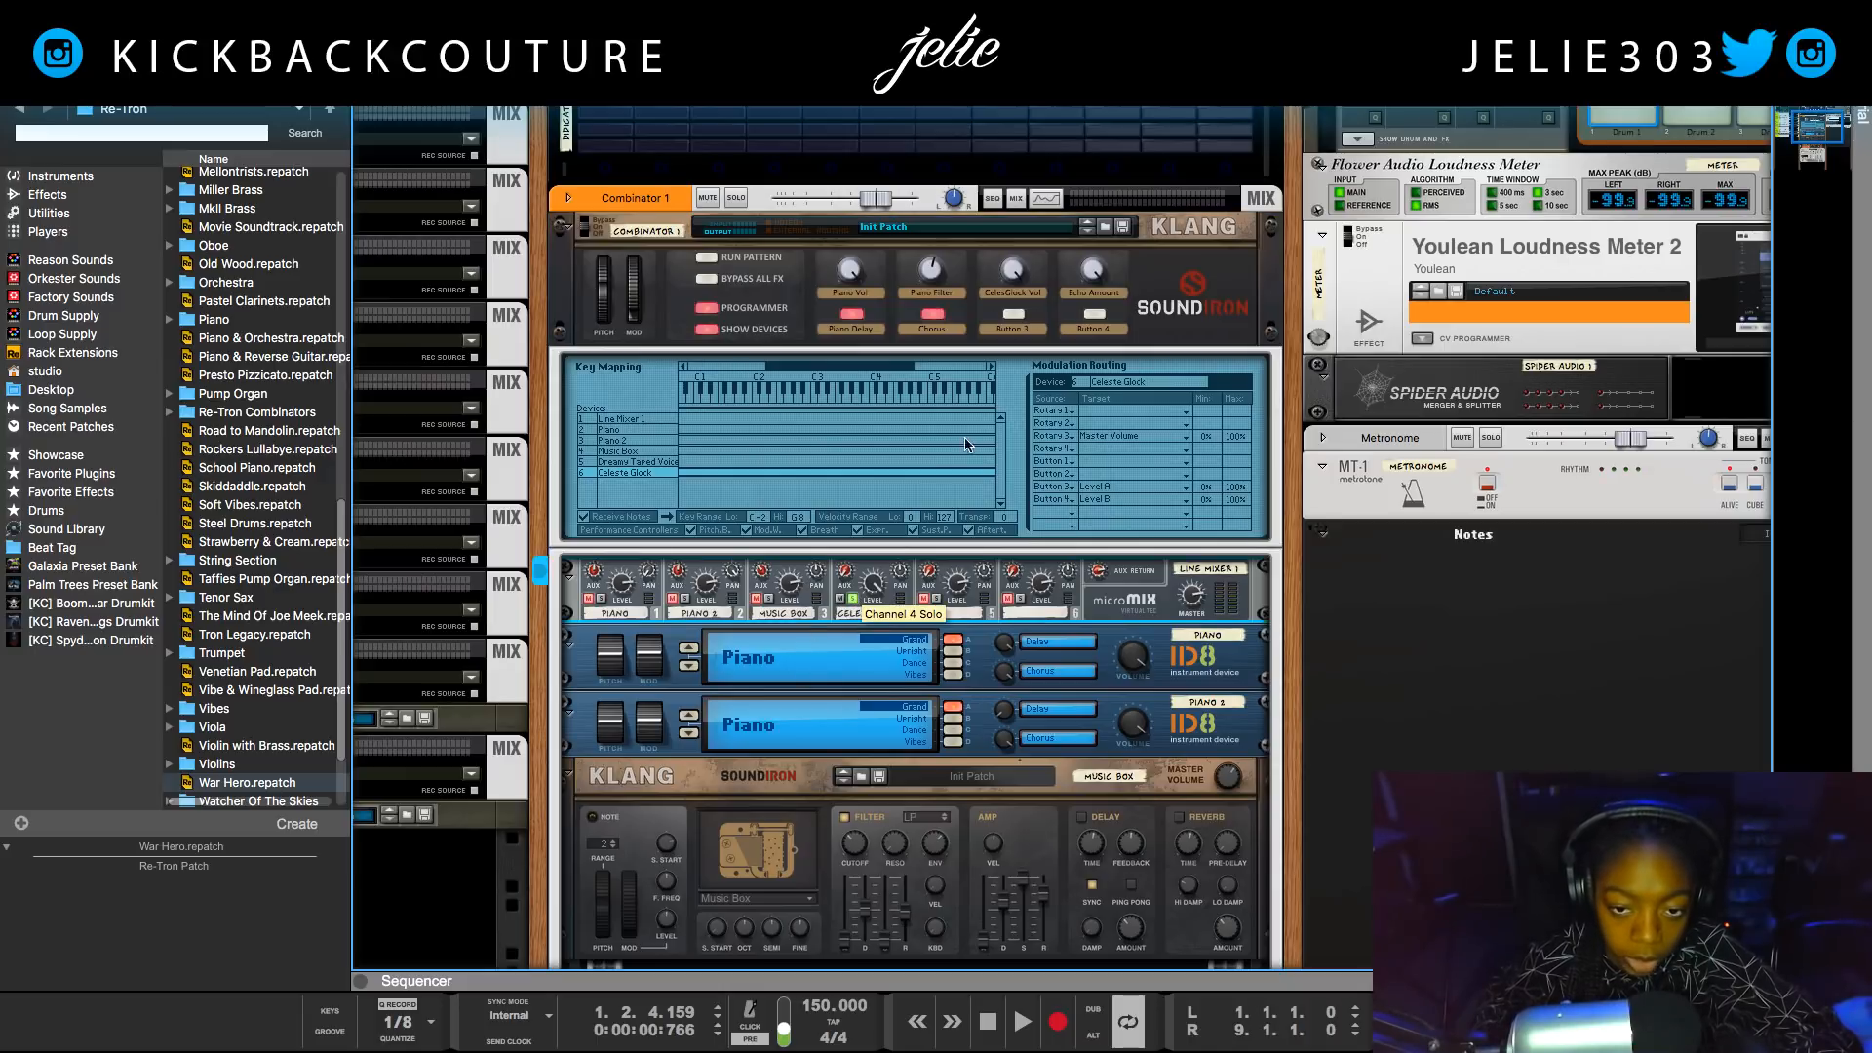
click(1014, 315)
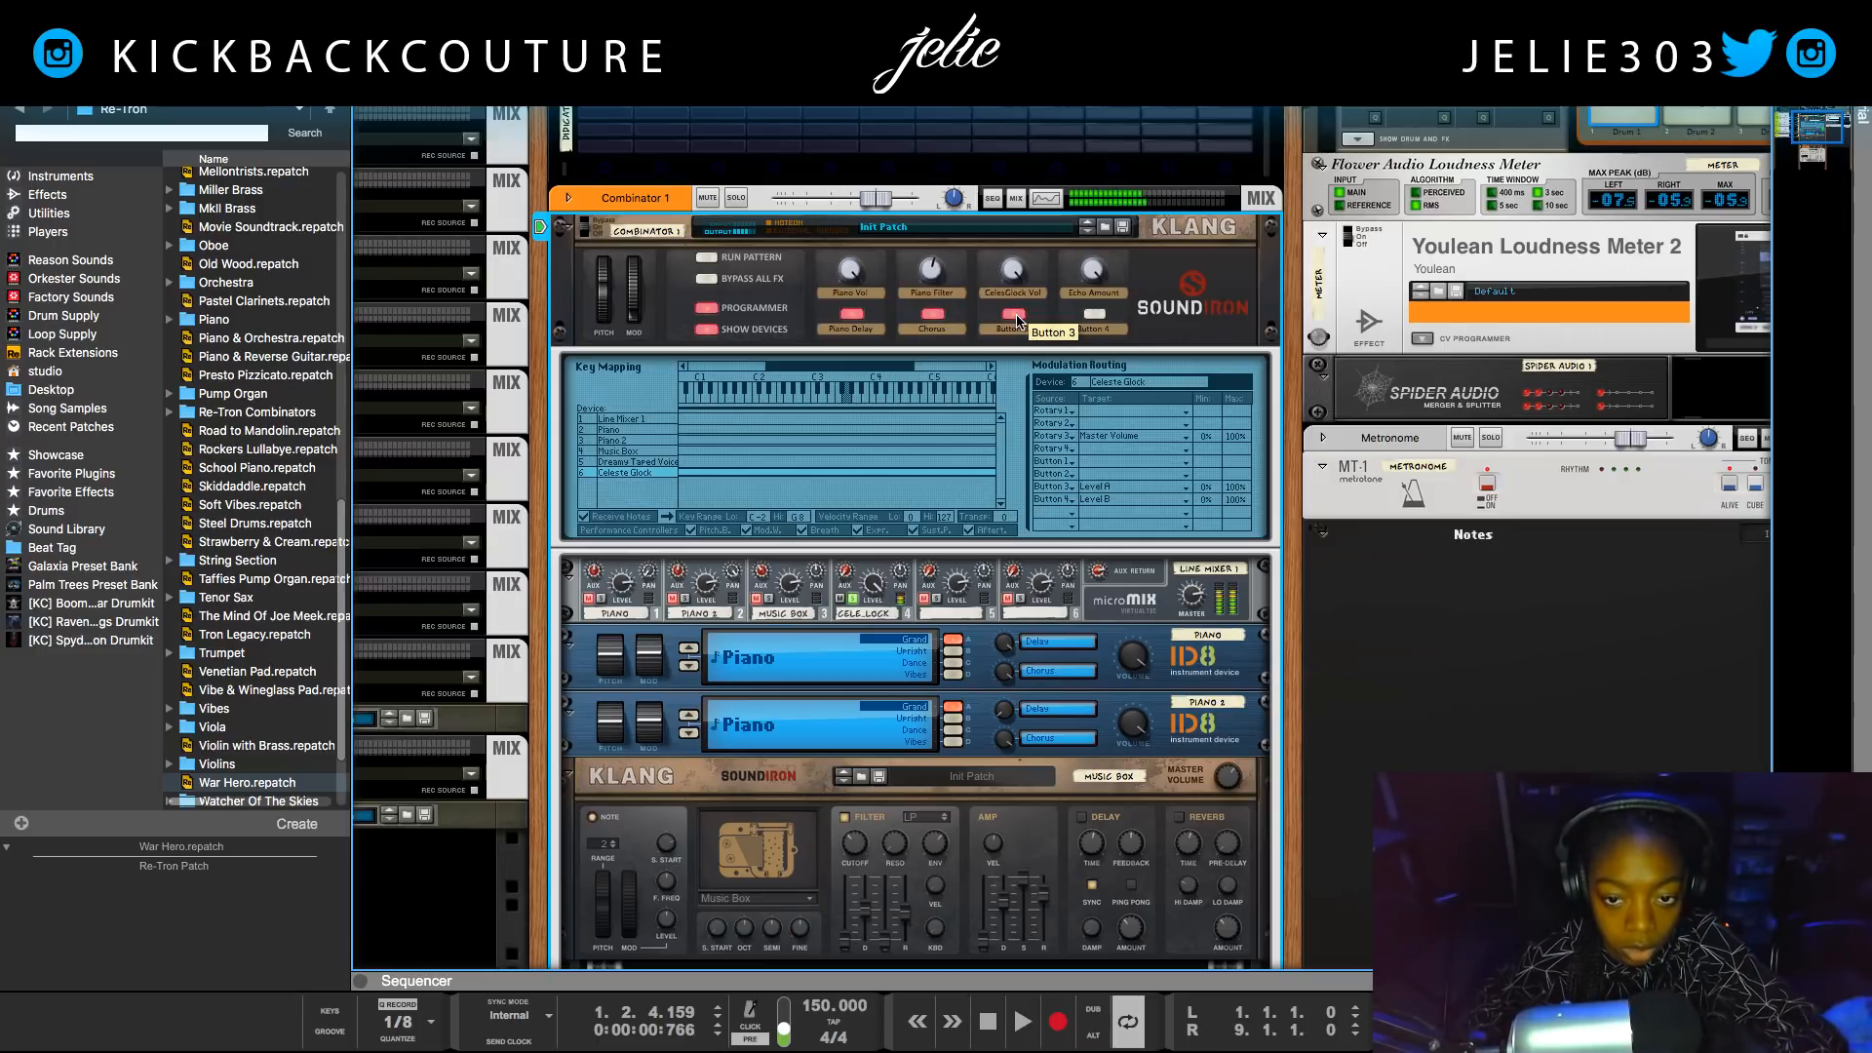
click(1014, 315)
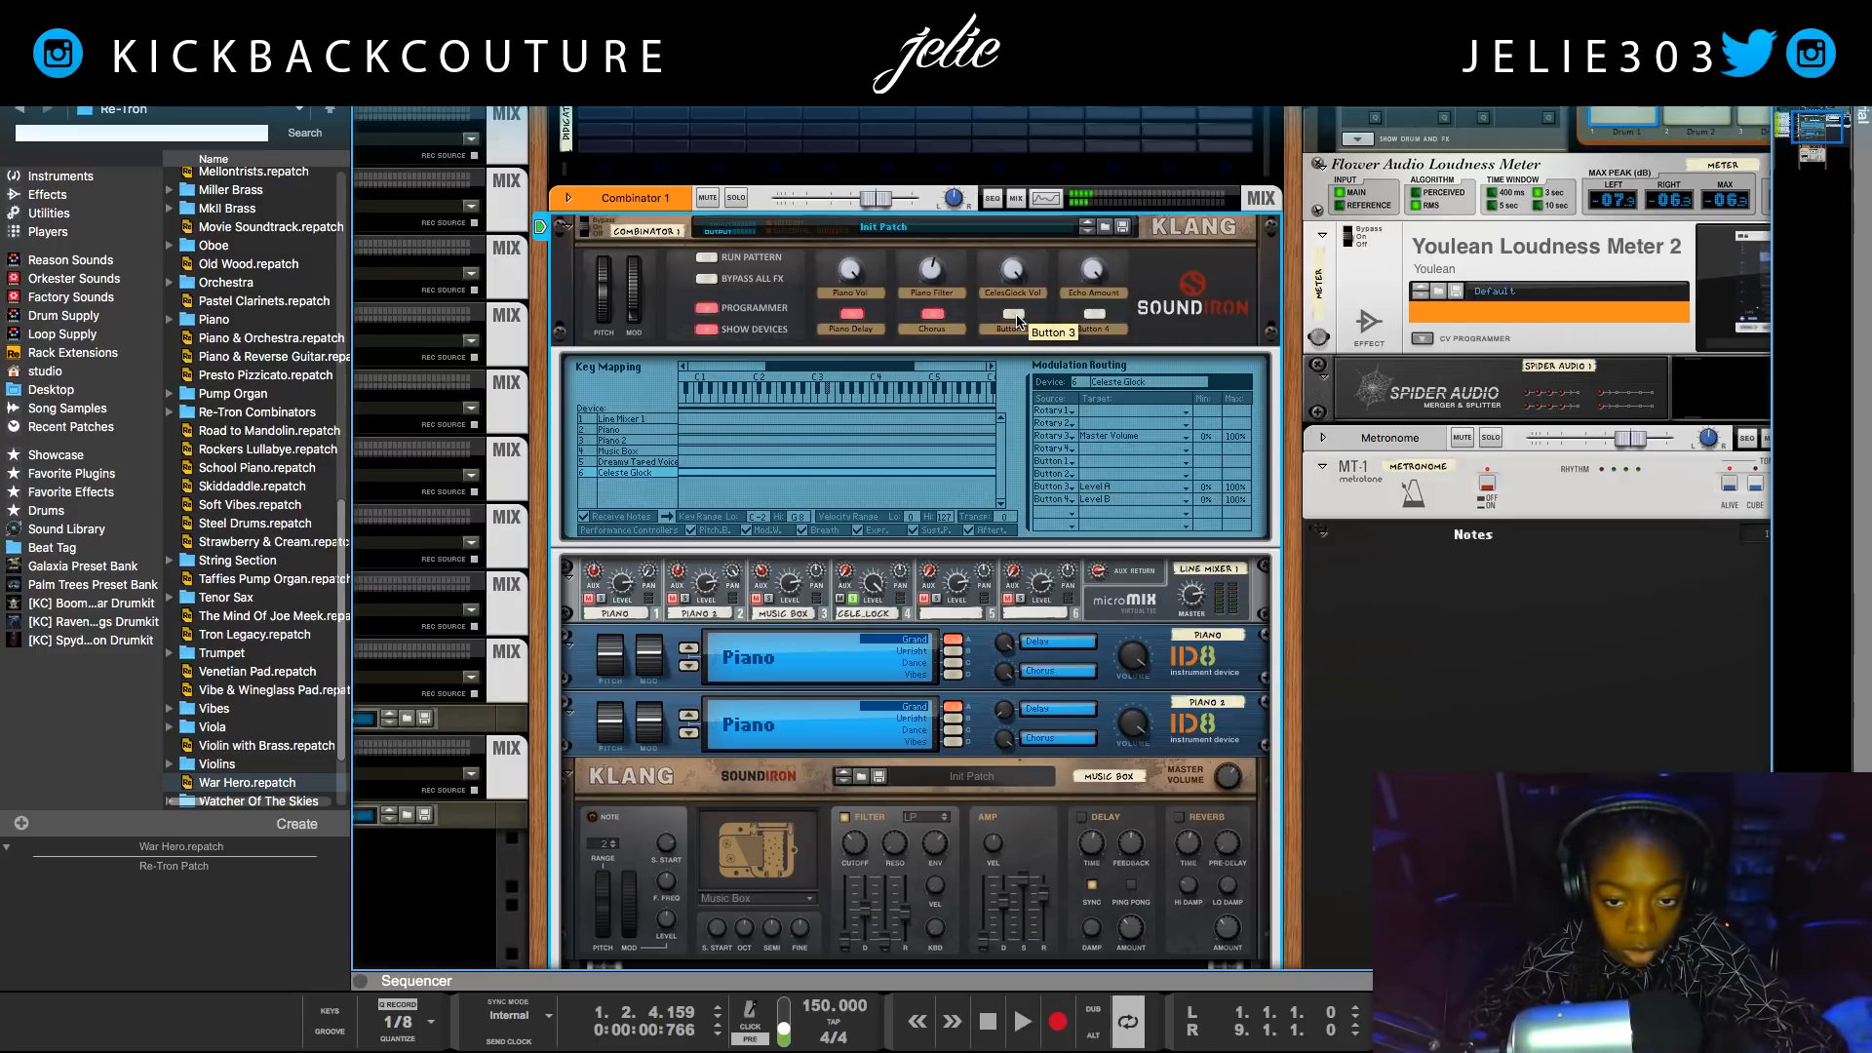
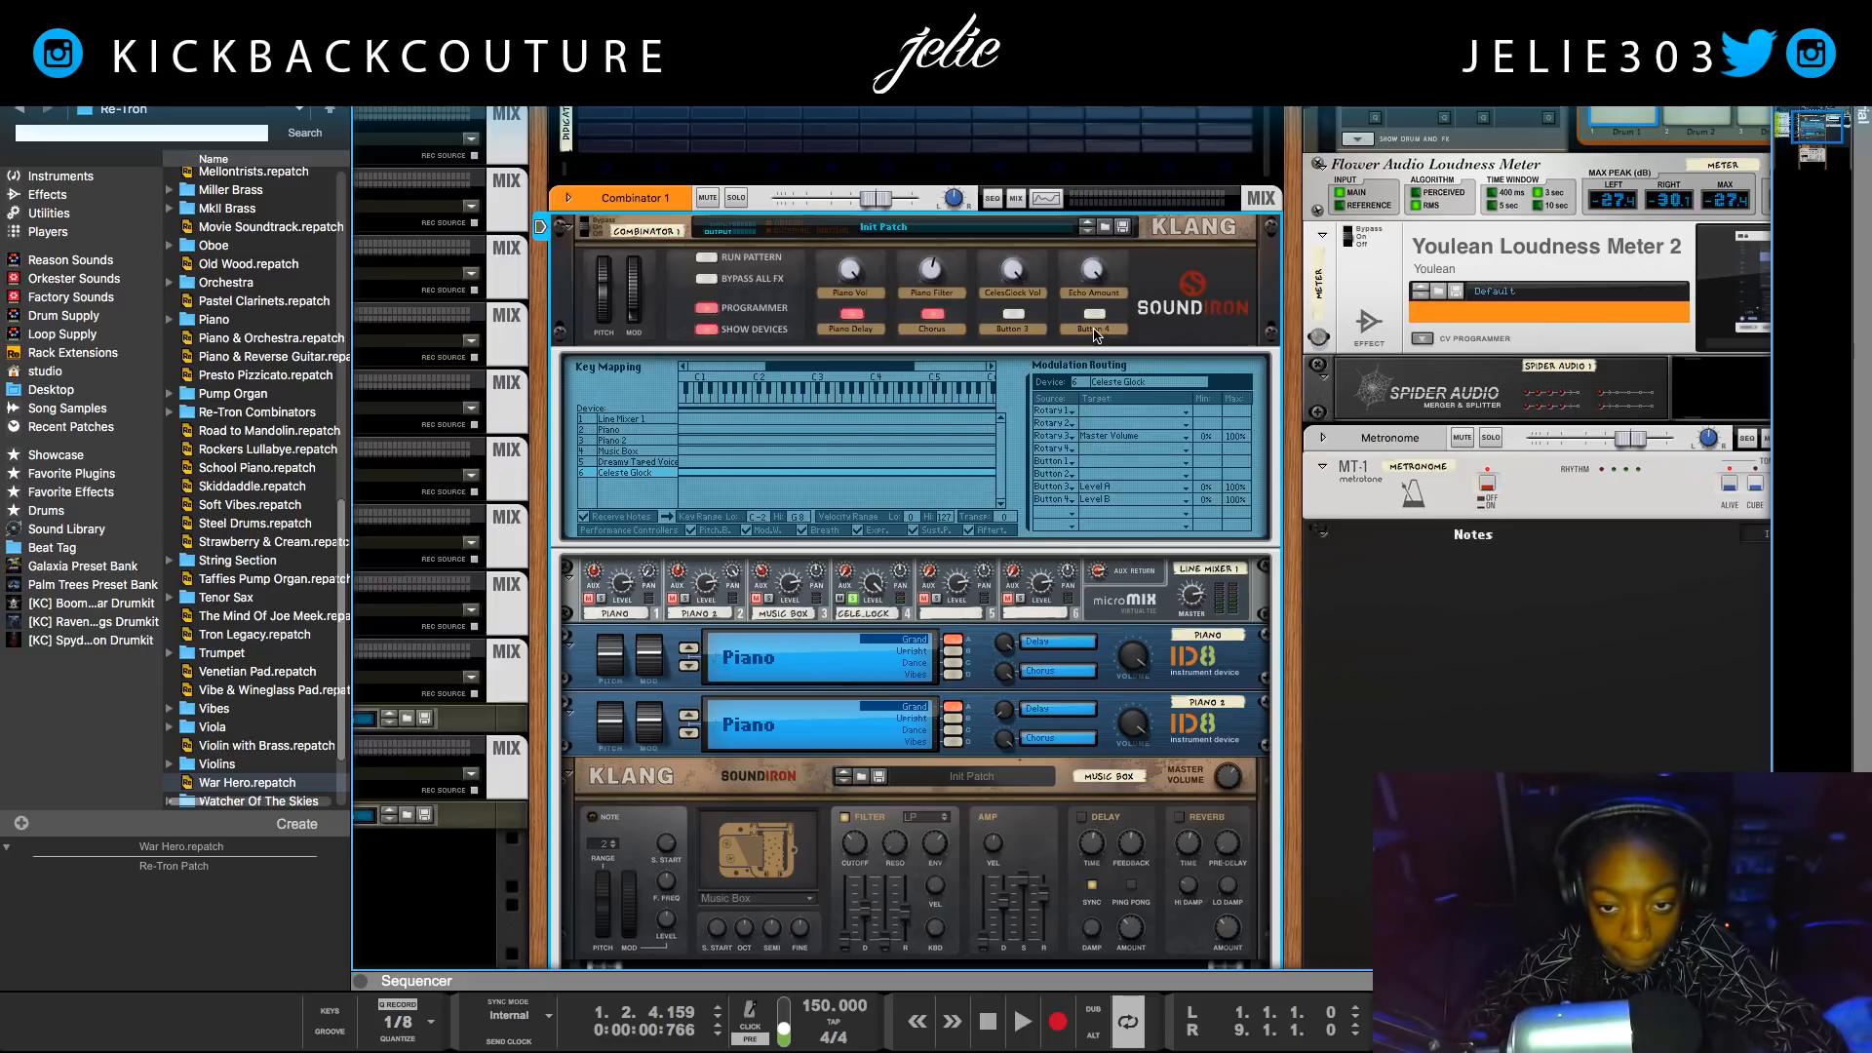
click(1094, 314)
click(1096, 314)
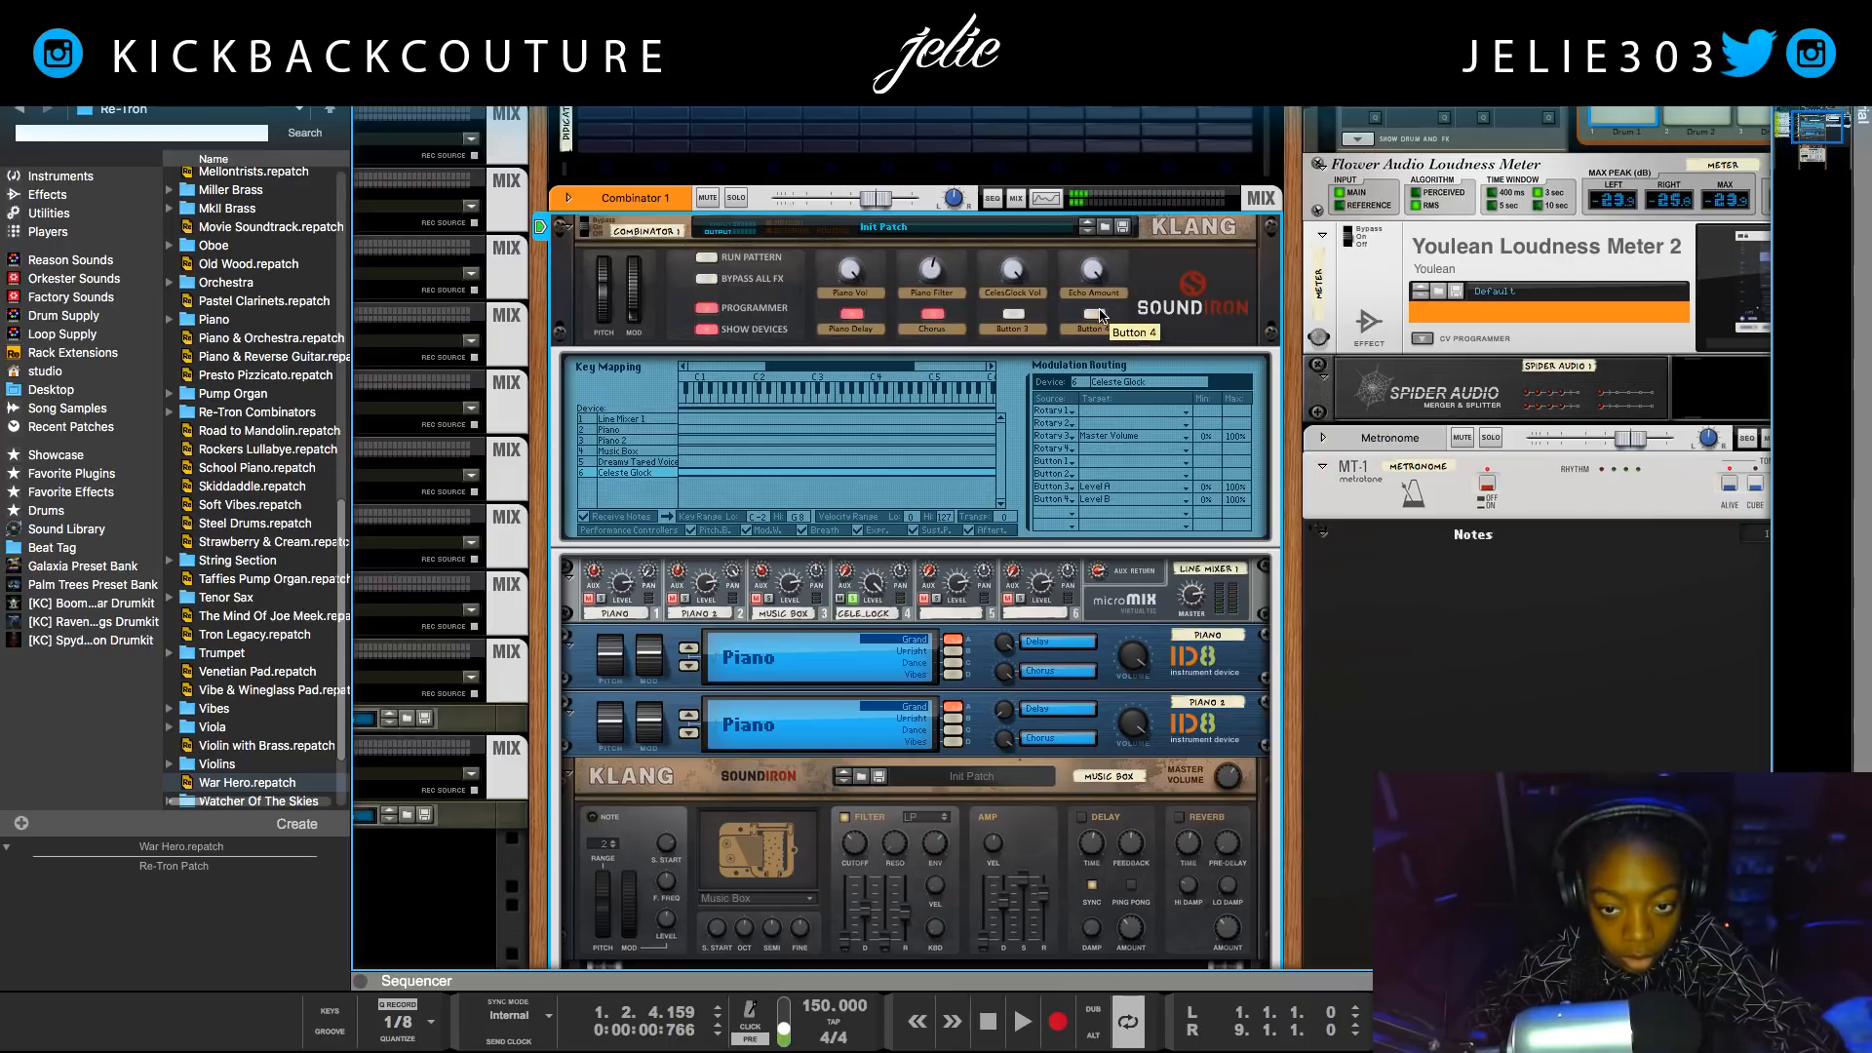
Rename the Combinator's Button 3 label as "Celeste On".
double_click(1025, 329)
key(BackSpace)
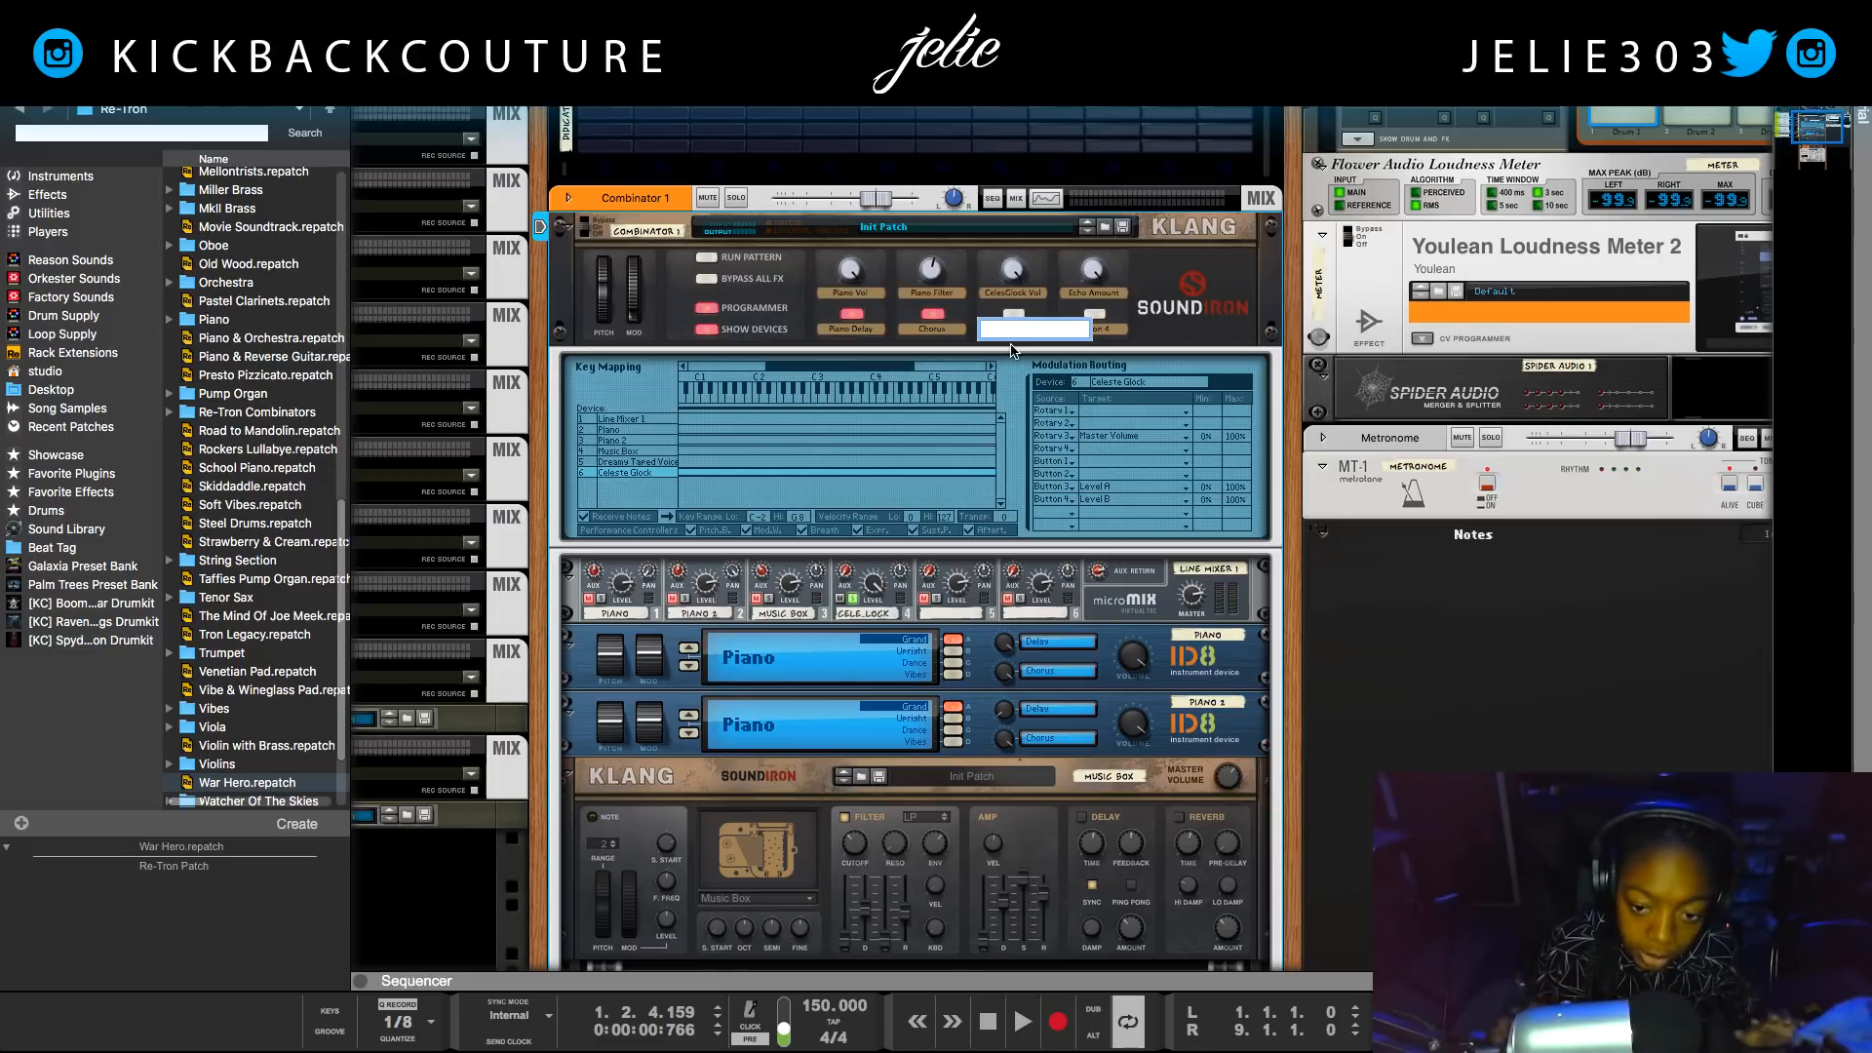
text(Cel)
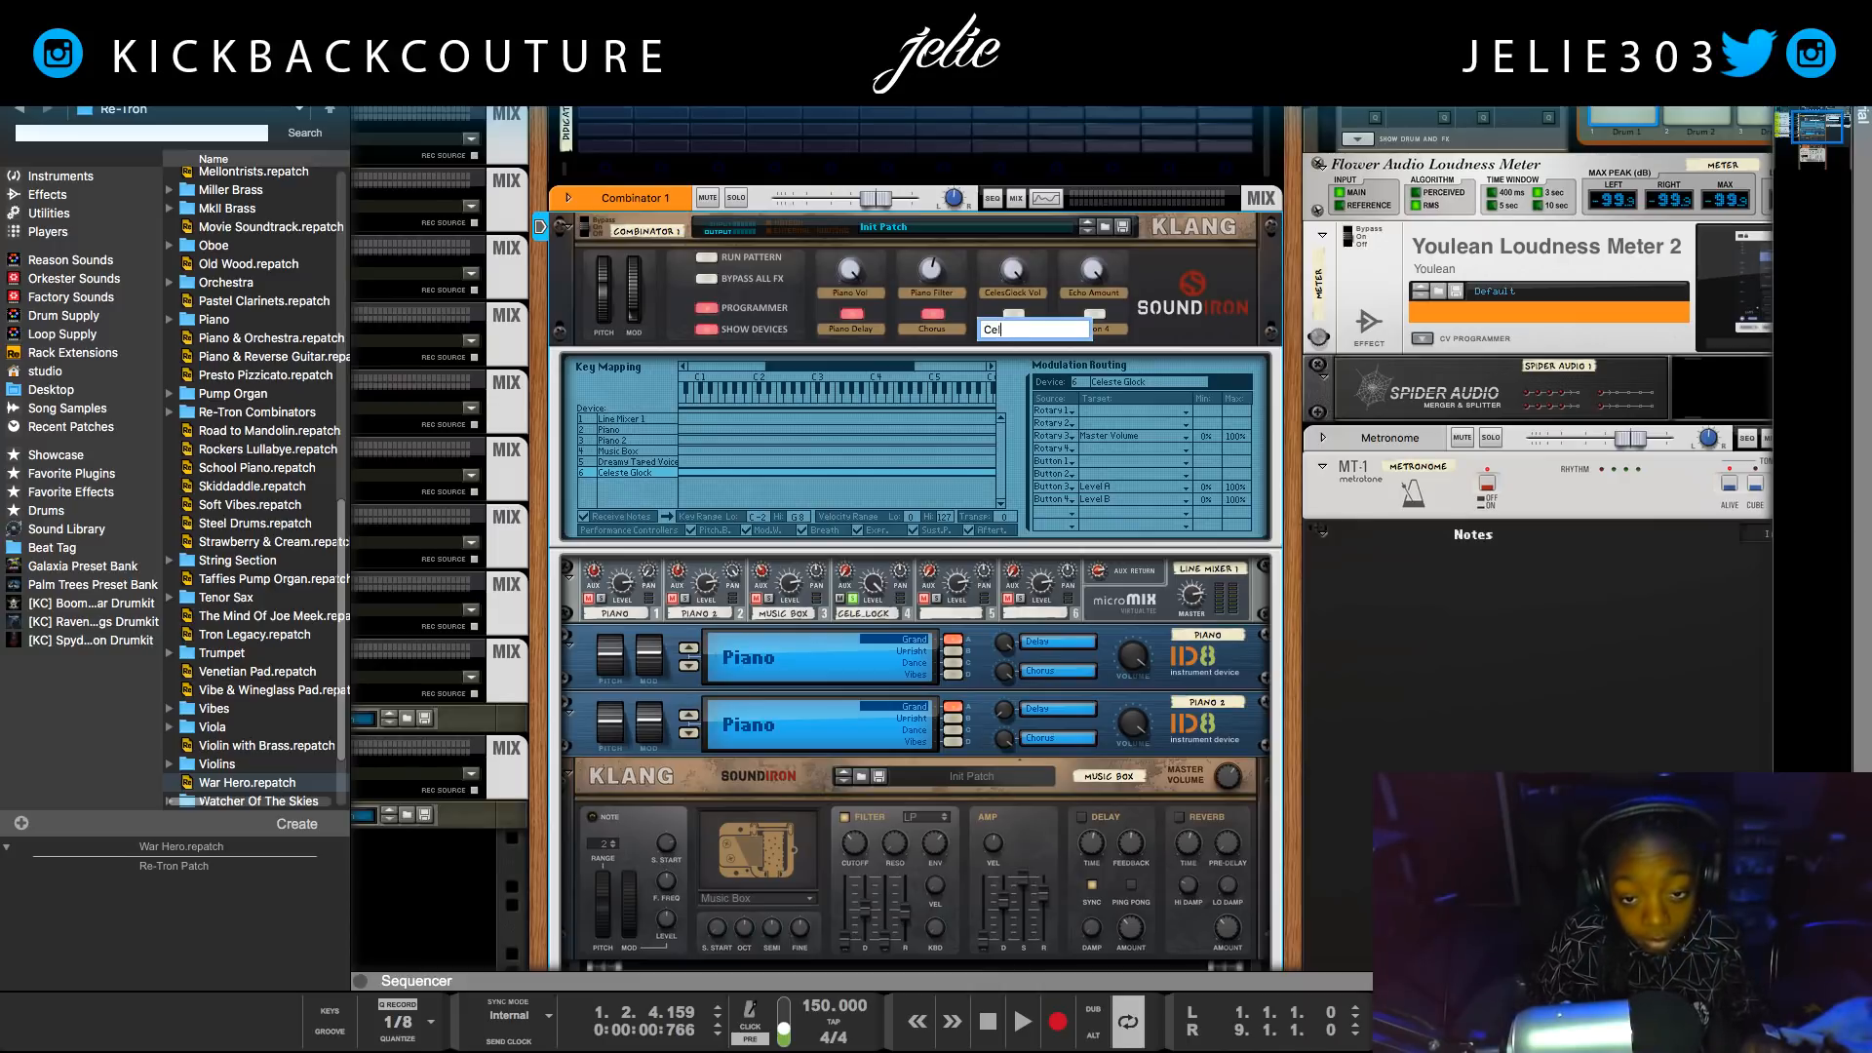
text(este On)
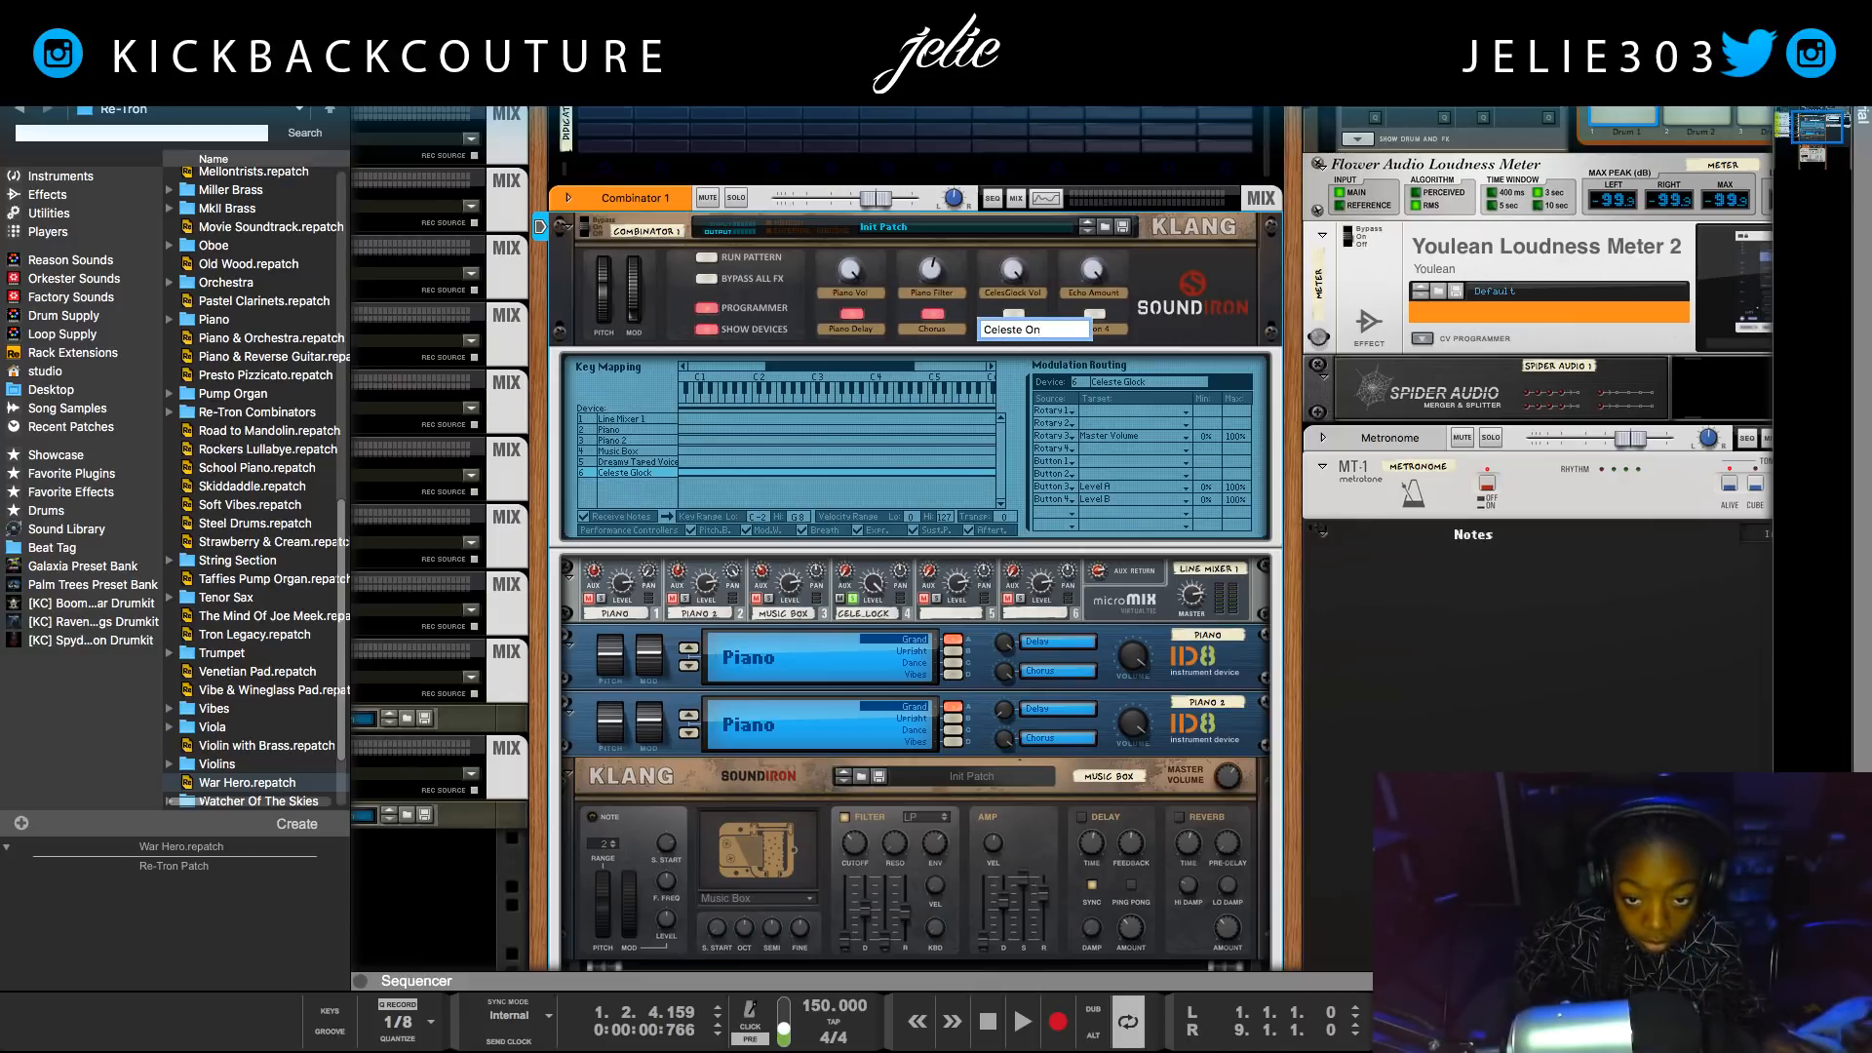
key(Return)
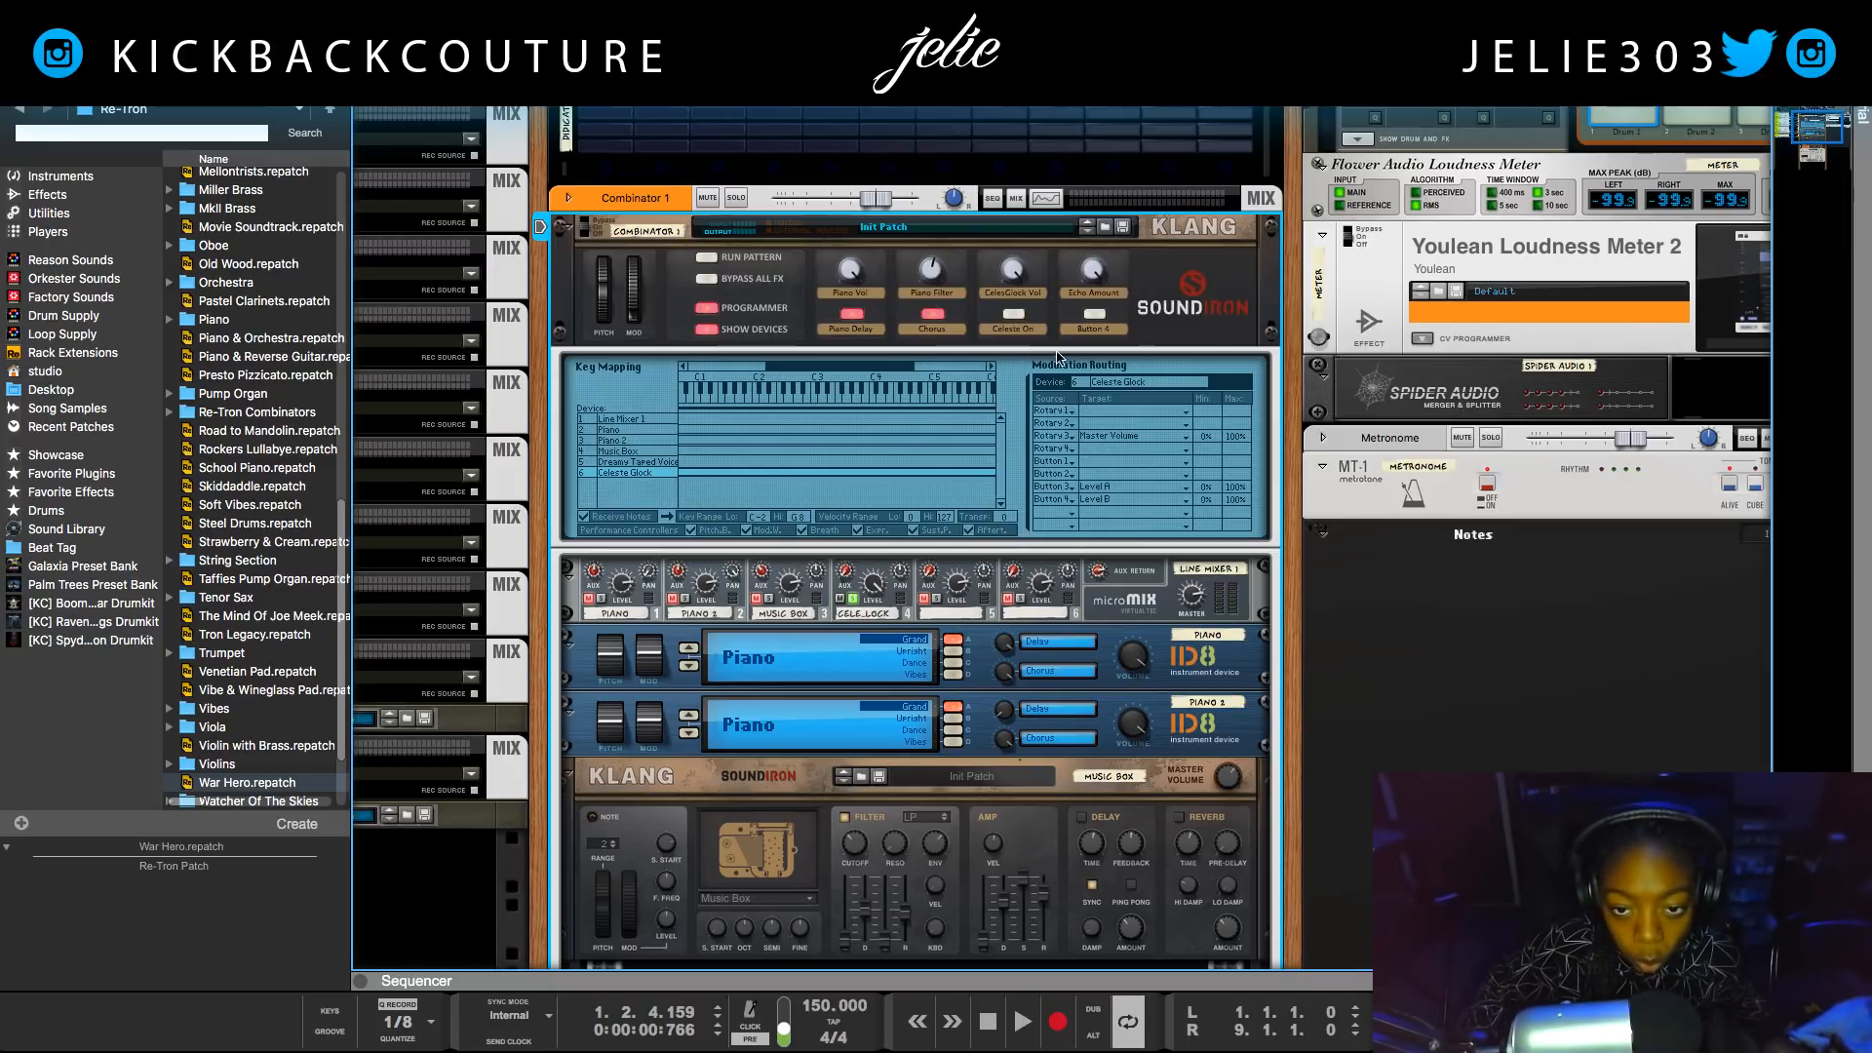
Rename the Combinator's Button 4 label as "Glock On".
double_click(1100, 324)
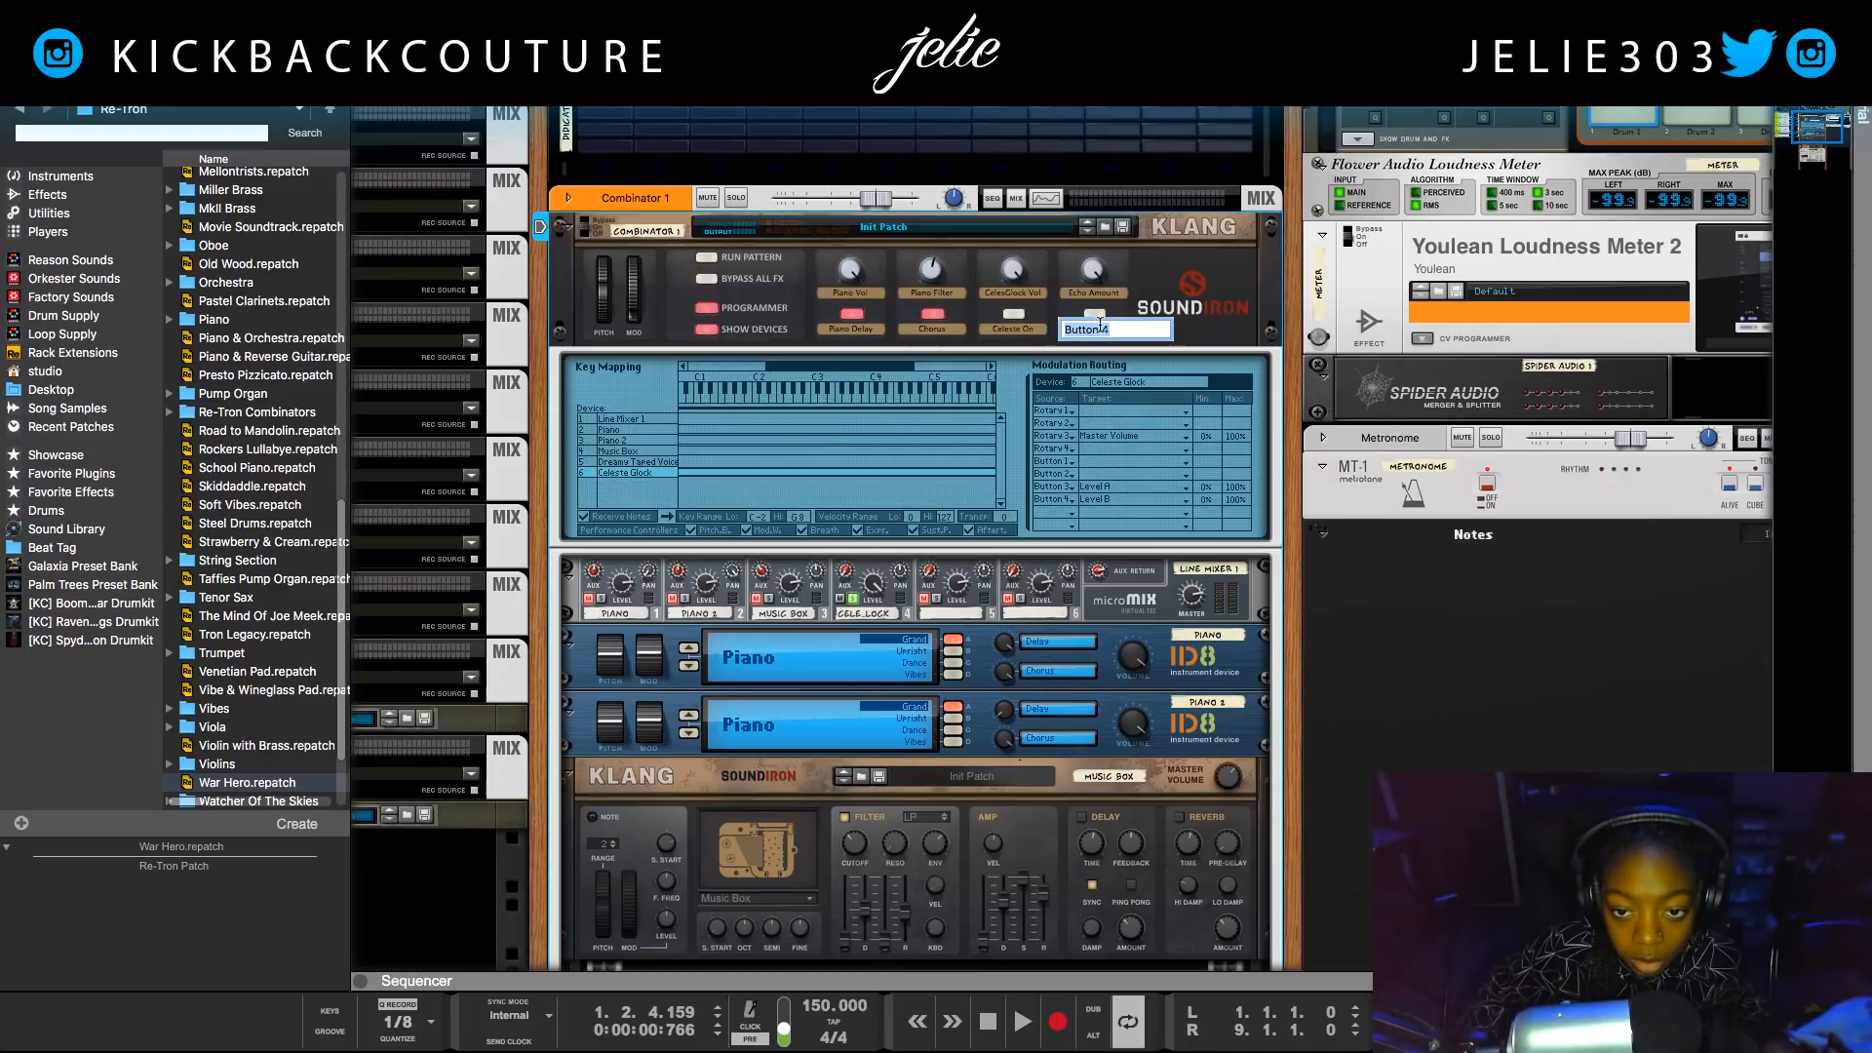
text(Glock)
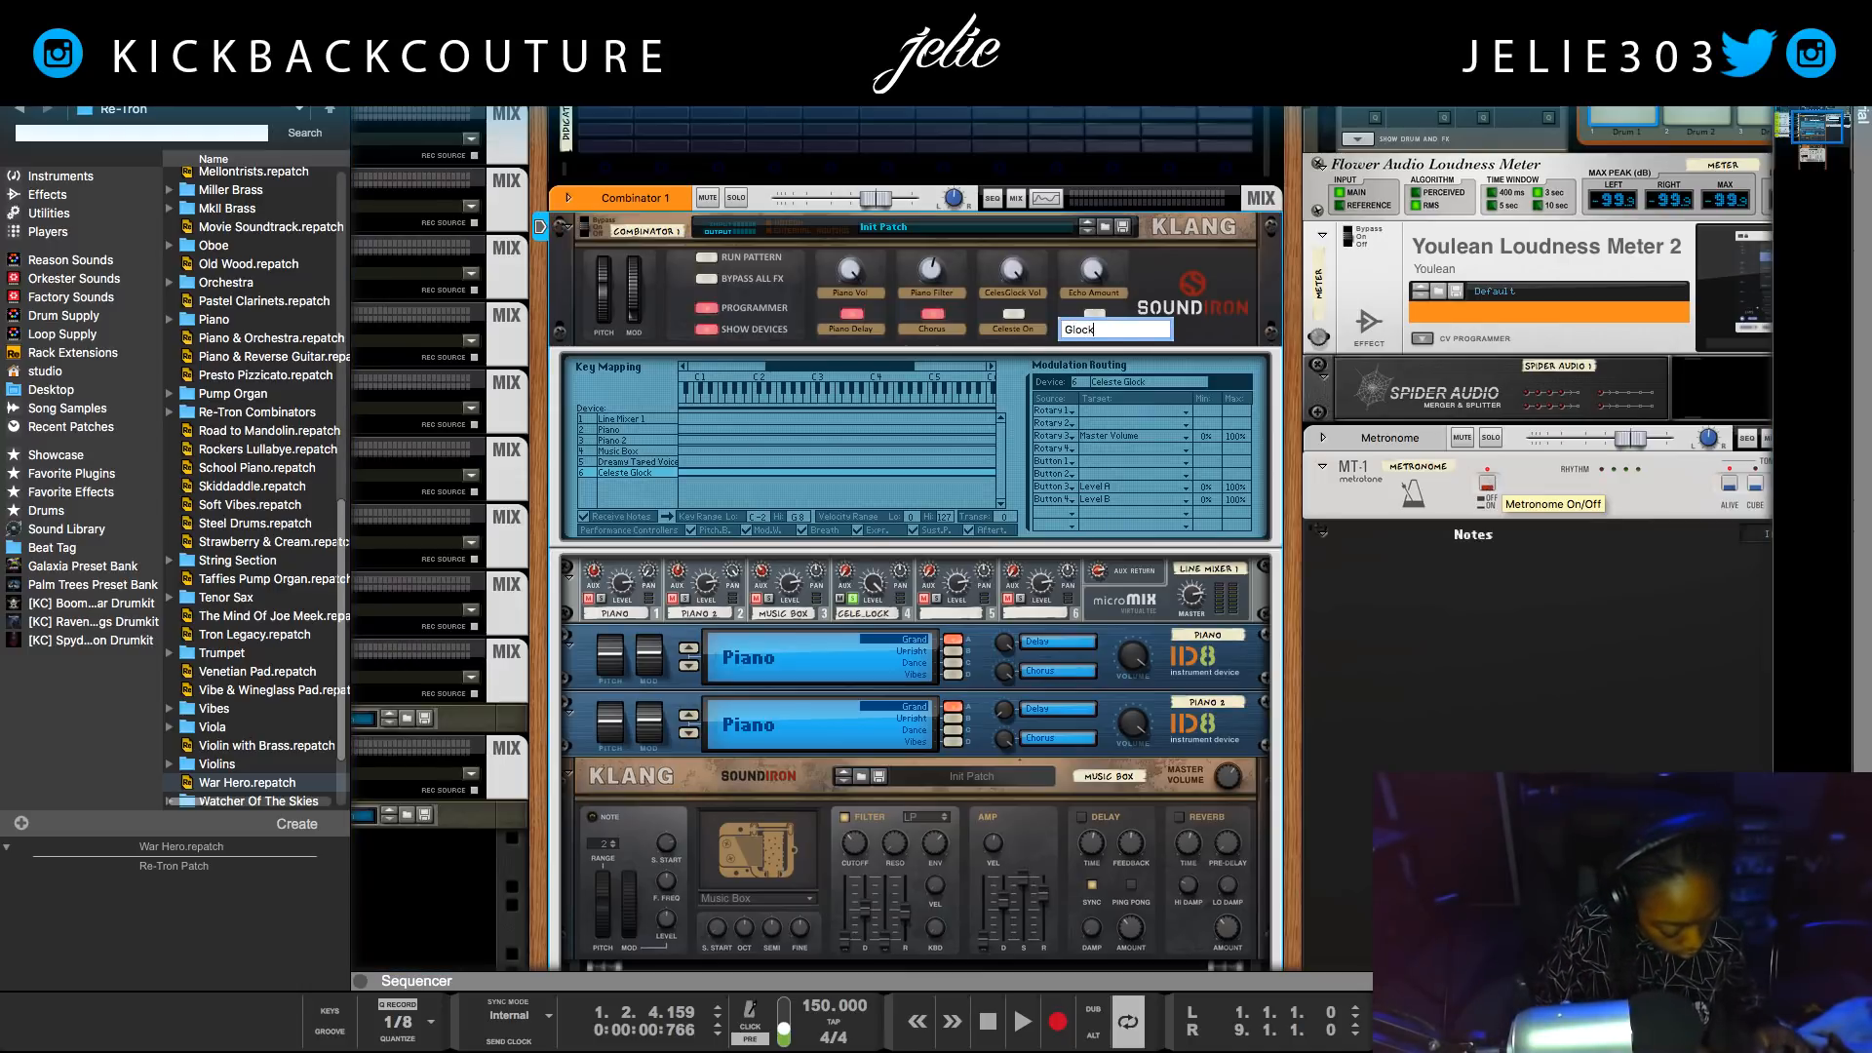
text( On)
key(Return)
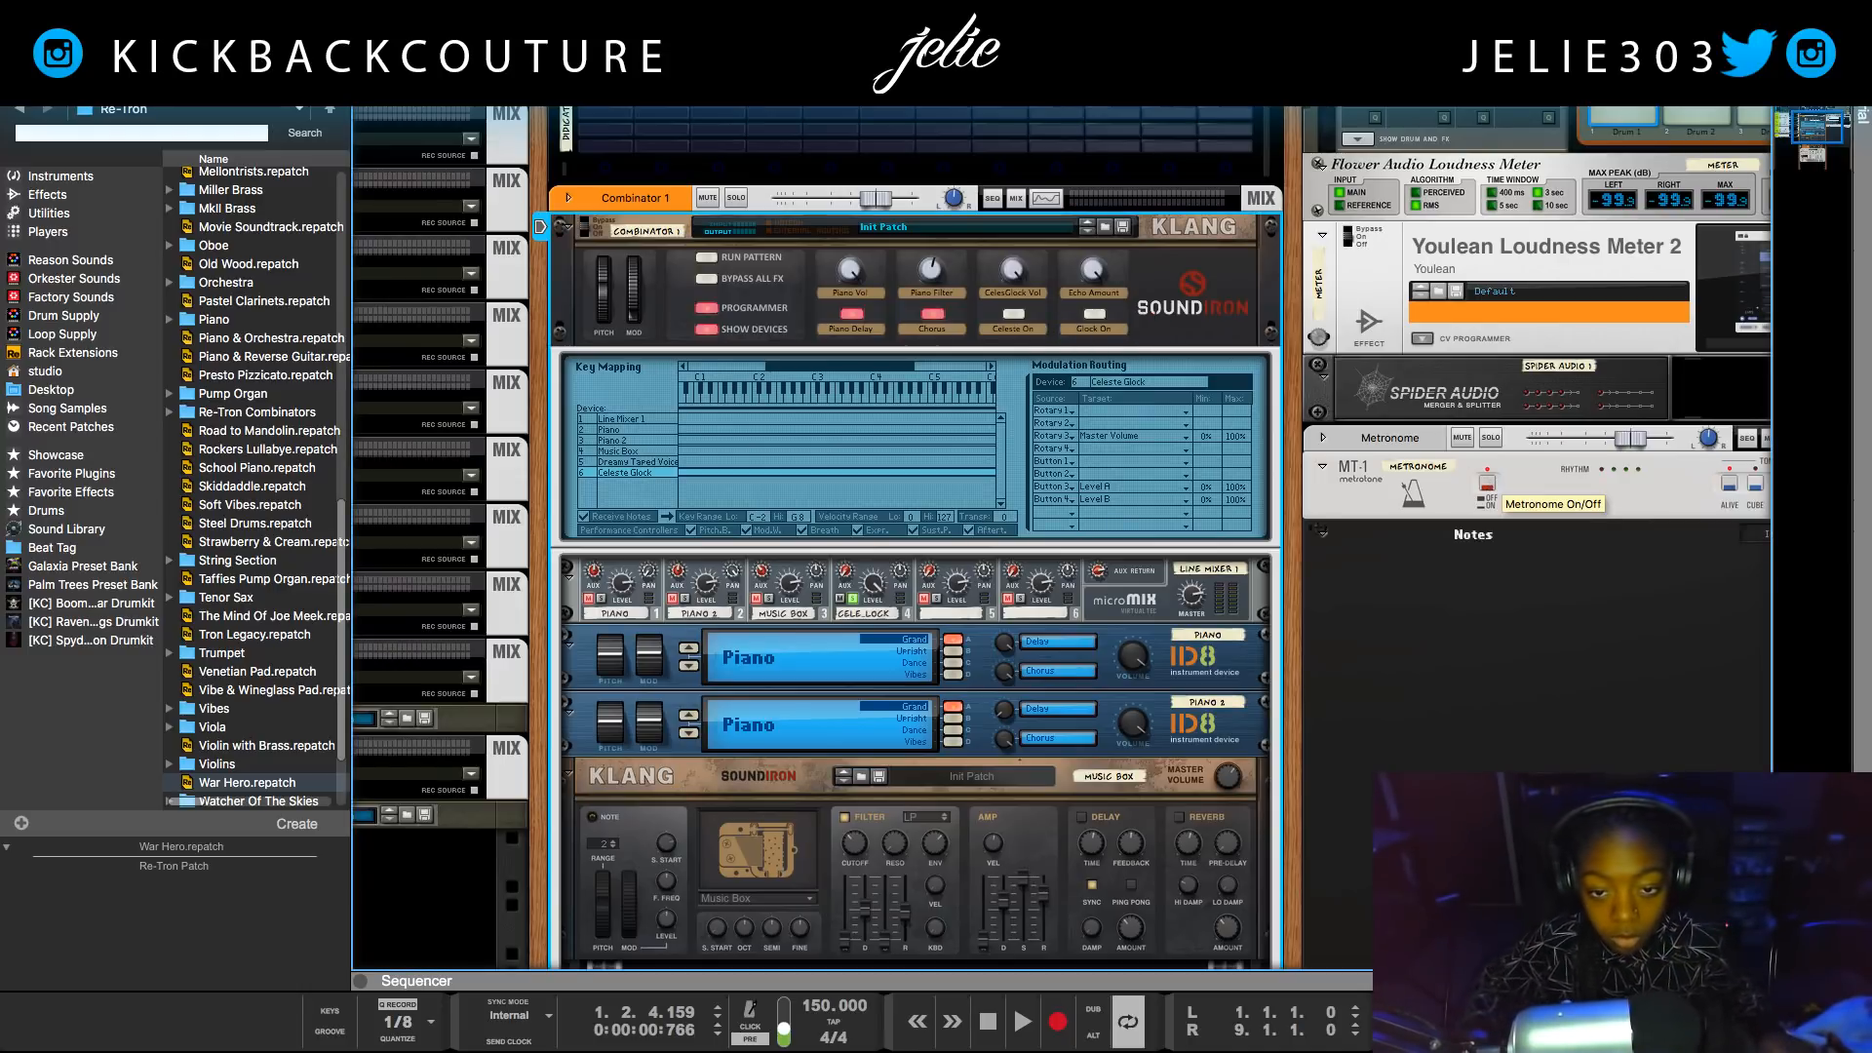
Test the Celeste On and Glock On buttons while the sound plays, and unsolo channel 4 on the line mixer.
click(1013, 313)
click(1098, 318)
key(space)
key(space)
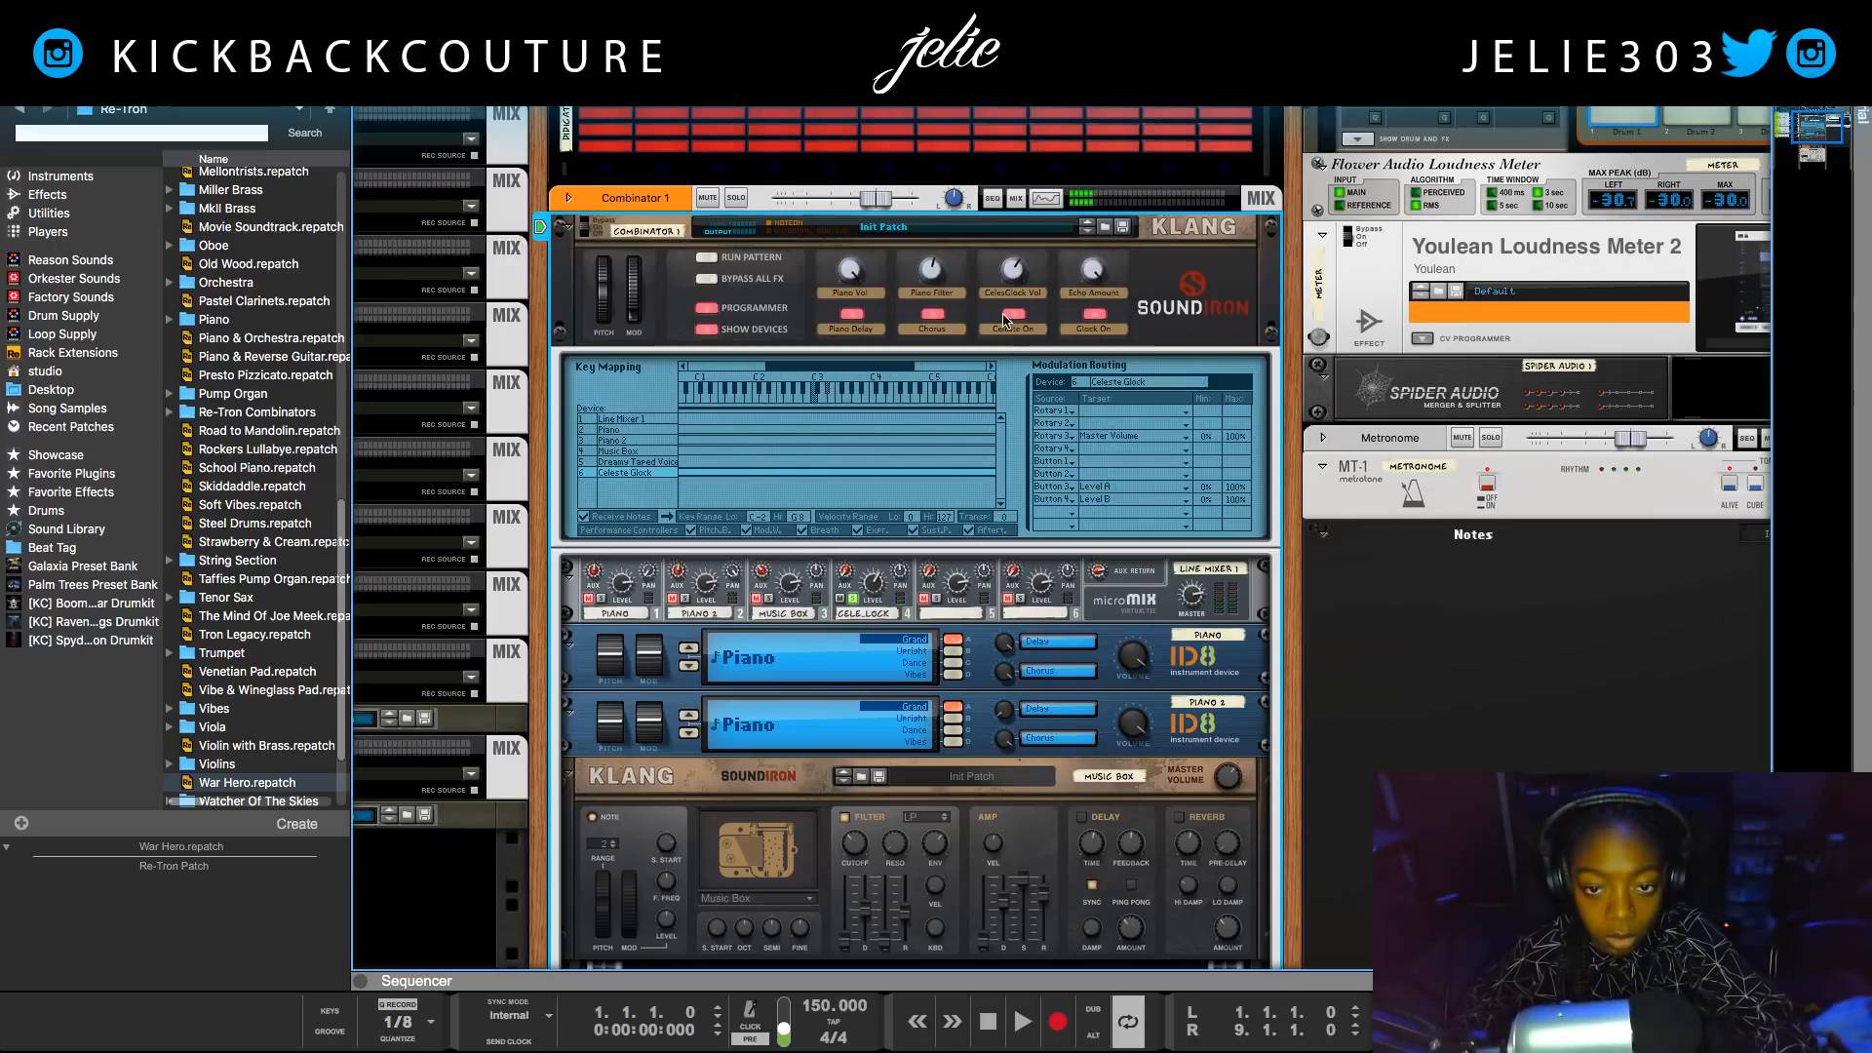
click(853, 603)
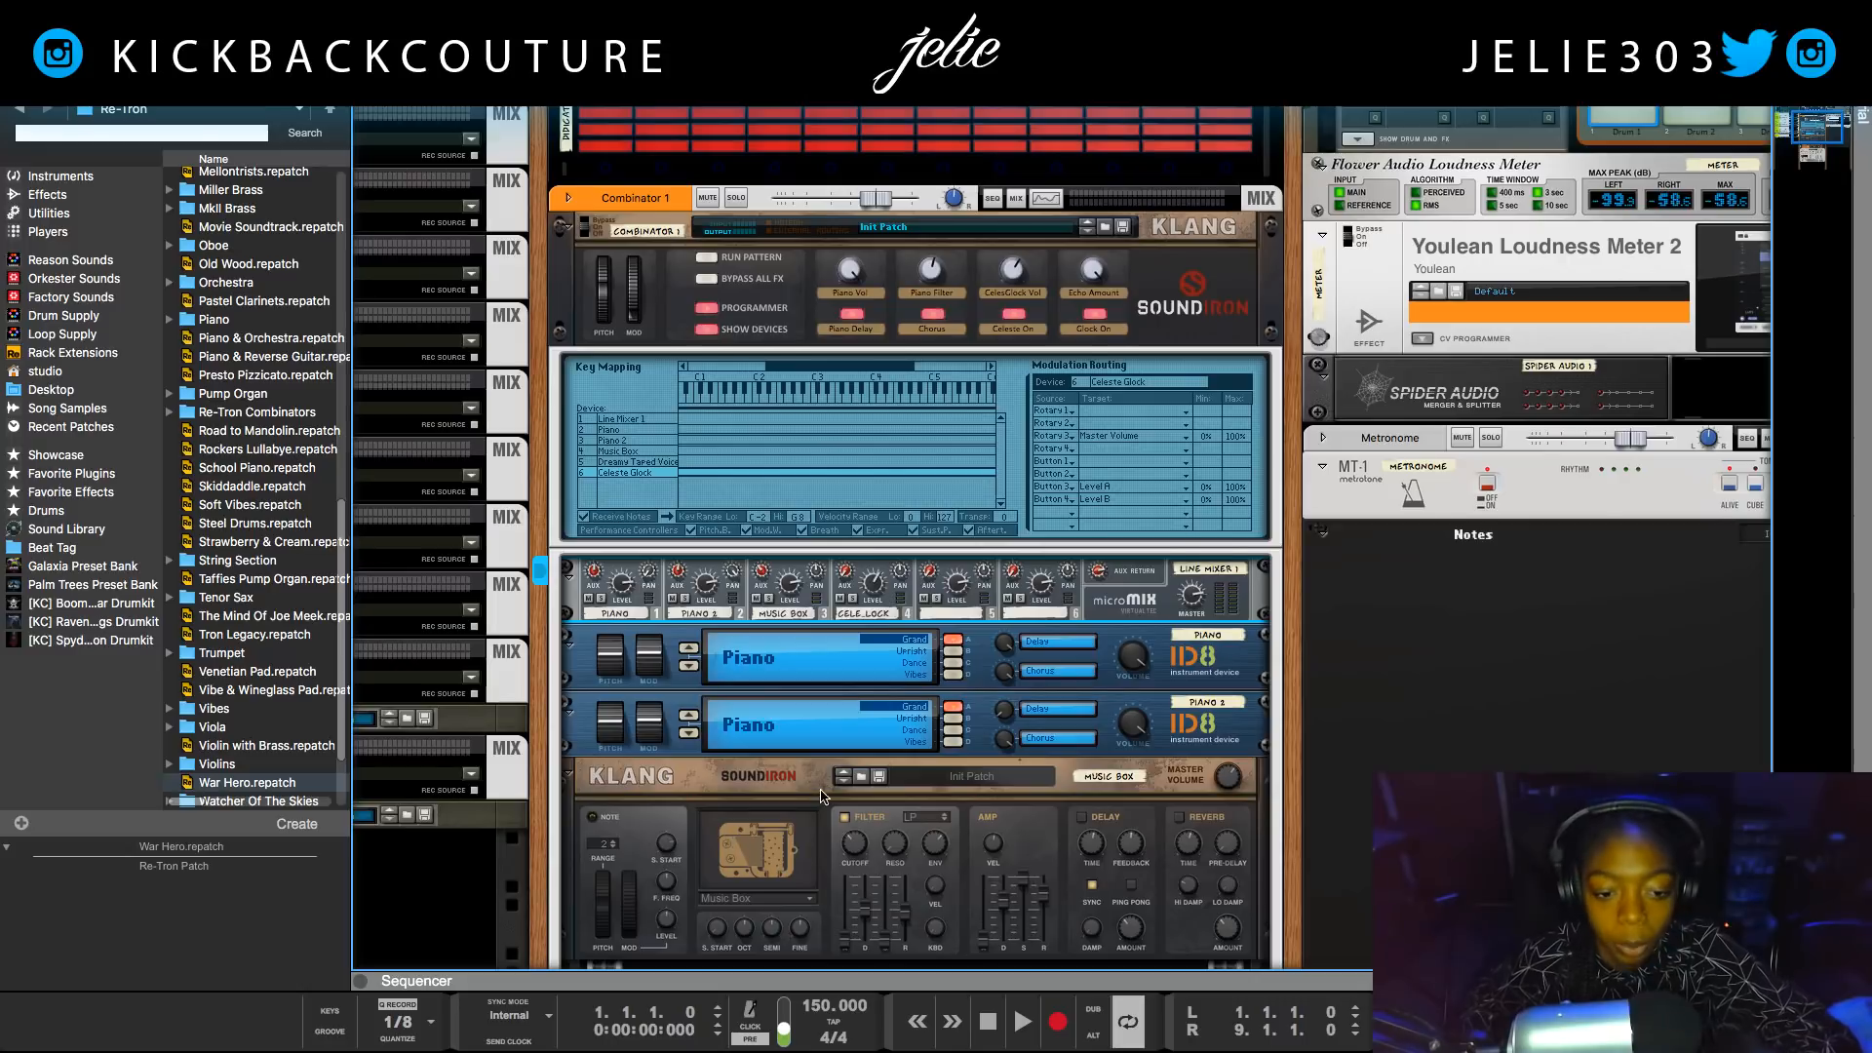
Look over the devices inside the Combinator, from the line mixer down to the Re-Tron.
scroll(824, 794, down, 2)
scroll(829, 741, up, 5)
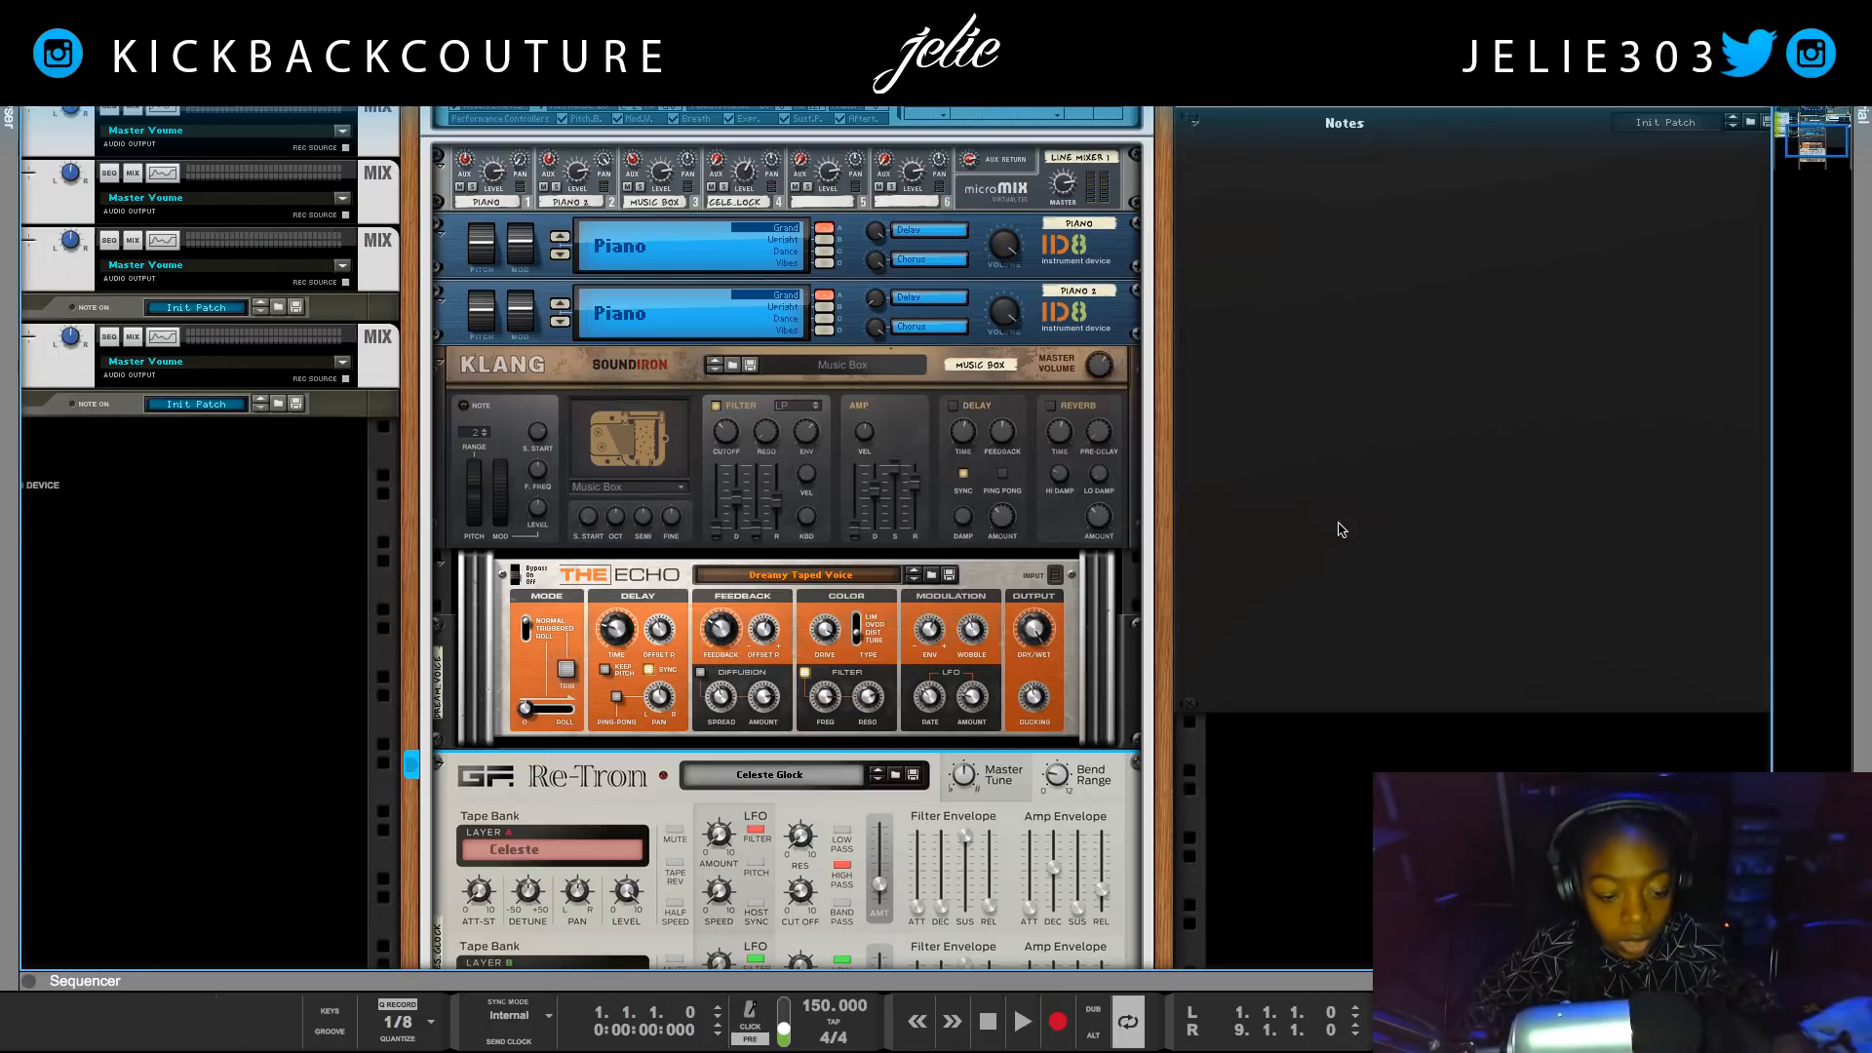
scroll(221, 857, down, 7)
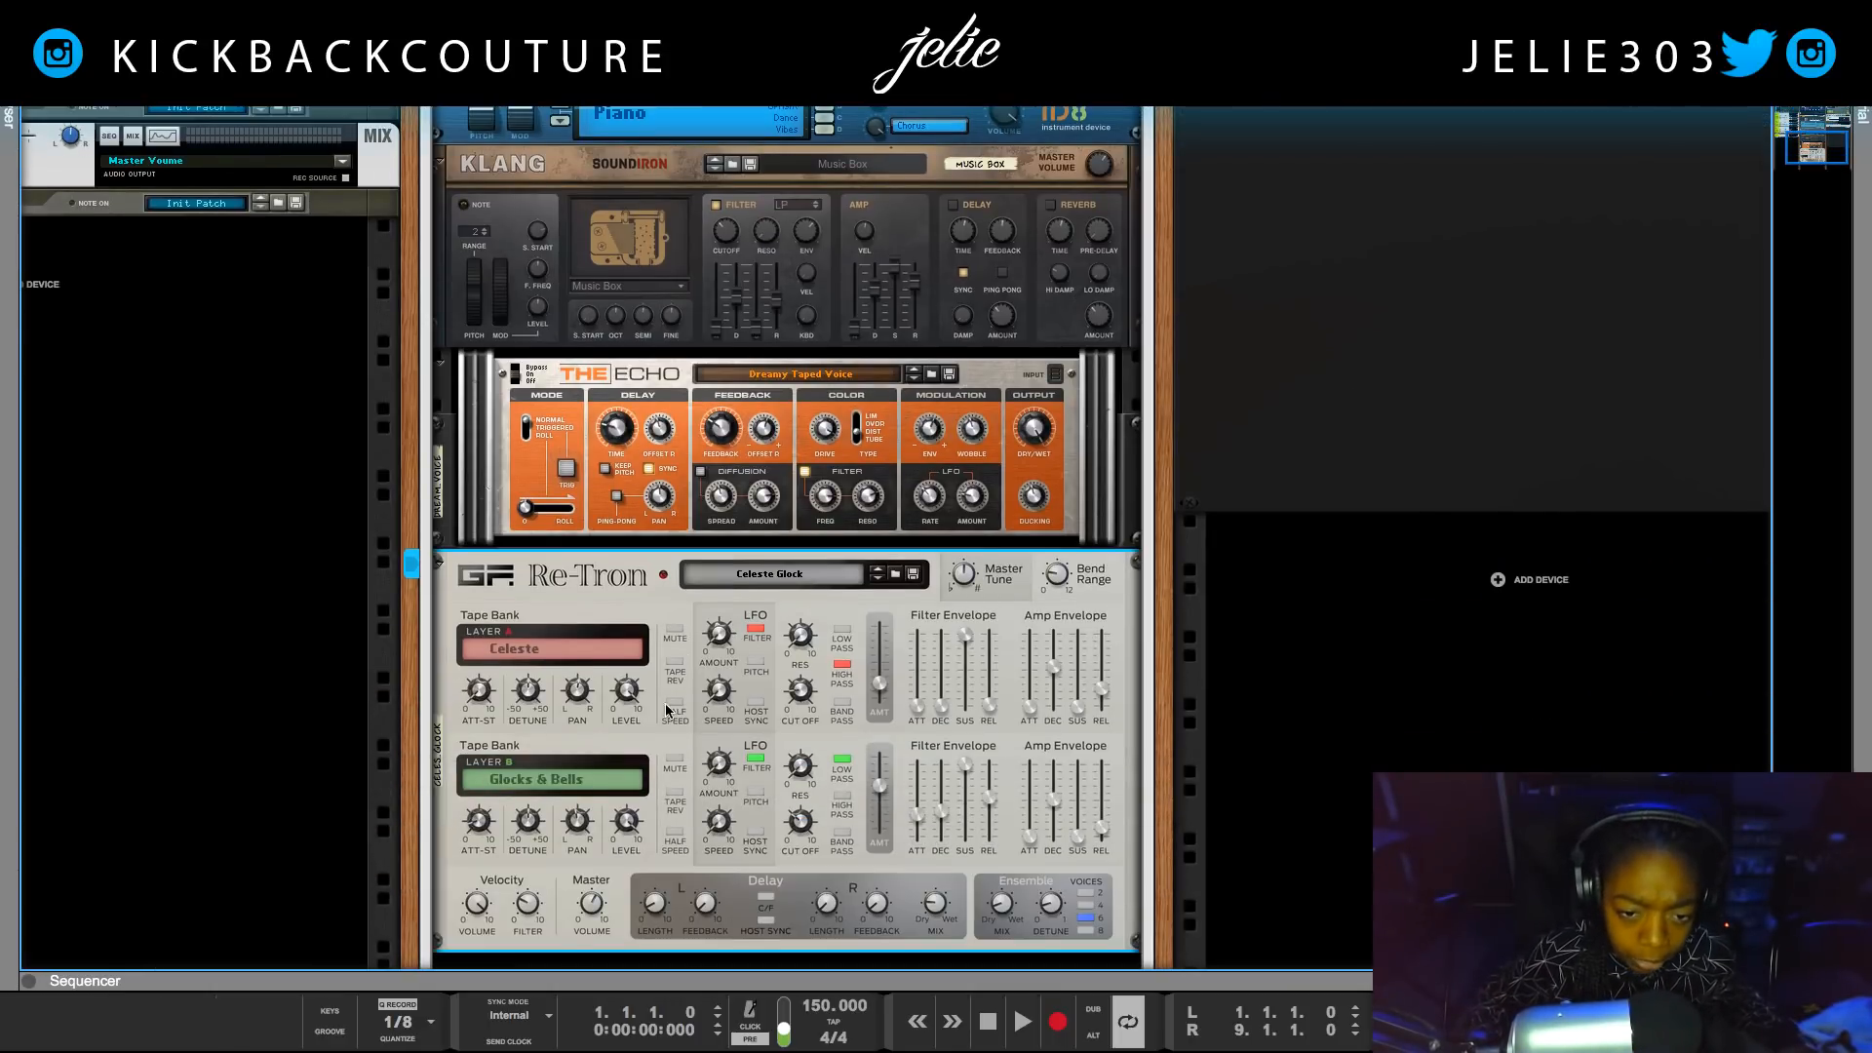
scroll(599, 716, up, 1)
scroll(590, 731, up, 3)
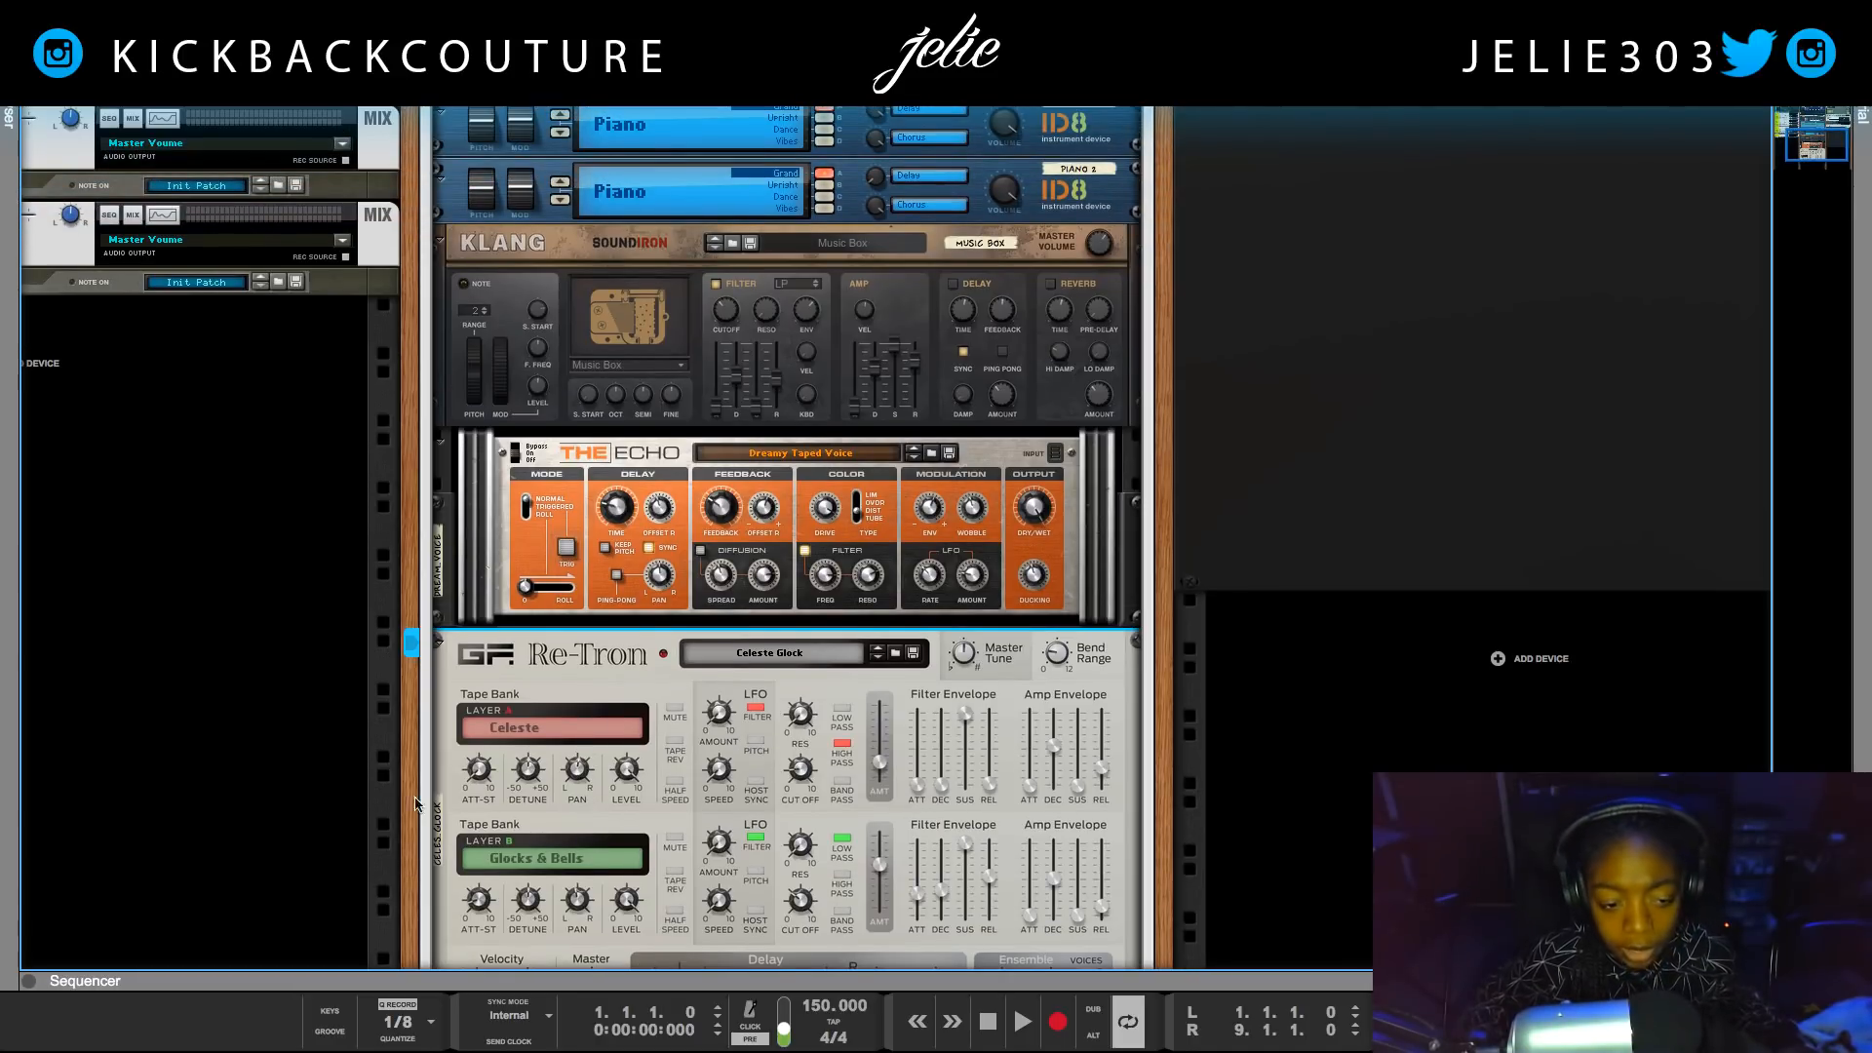
scroll(430, 812, up, 1)
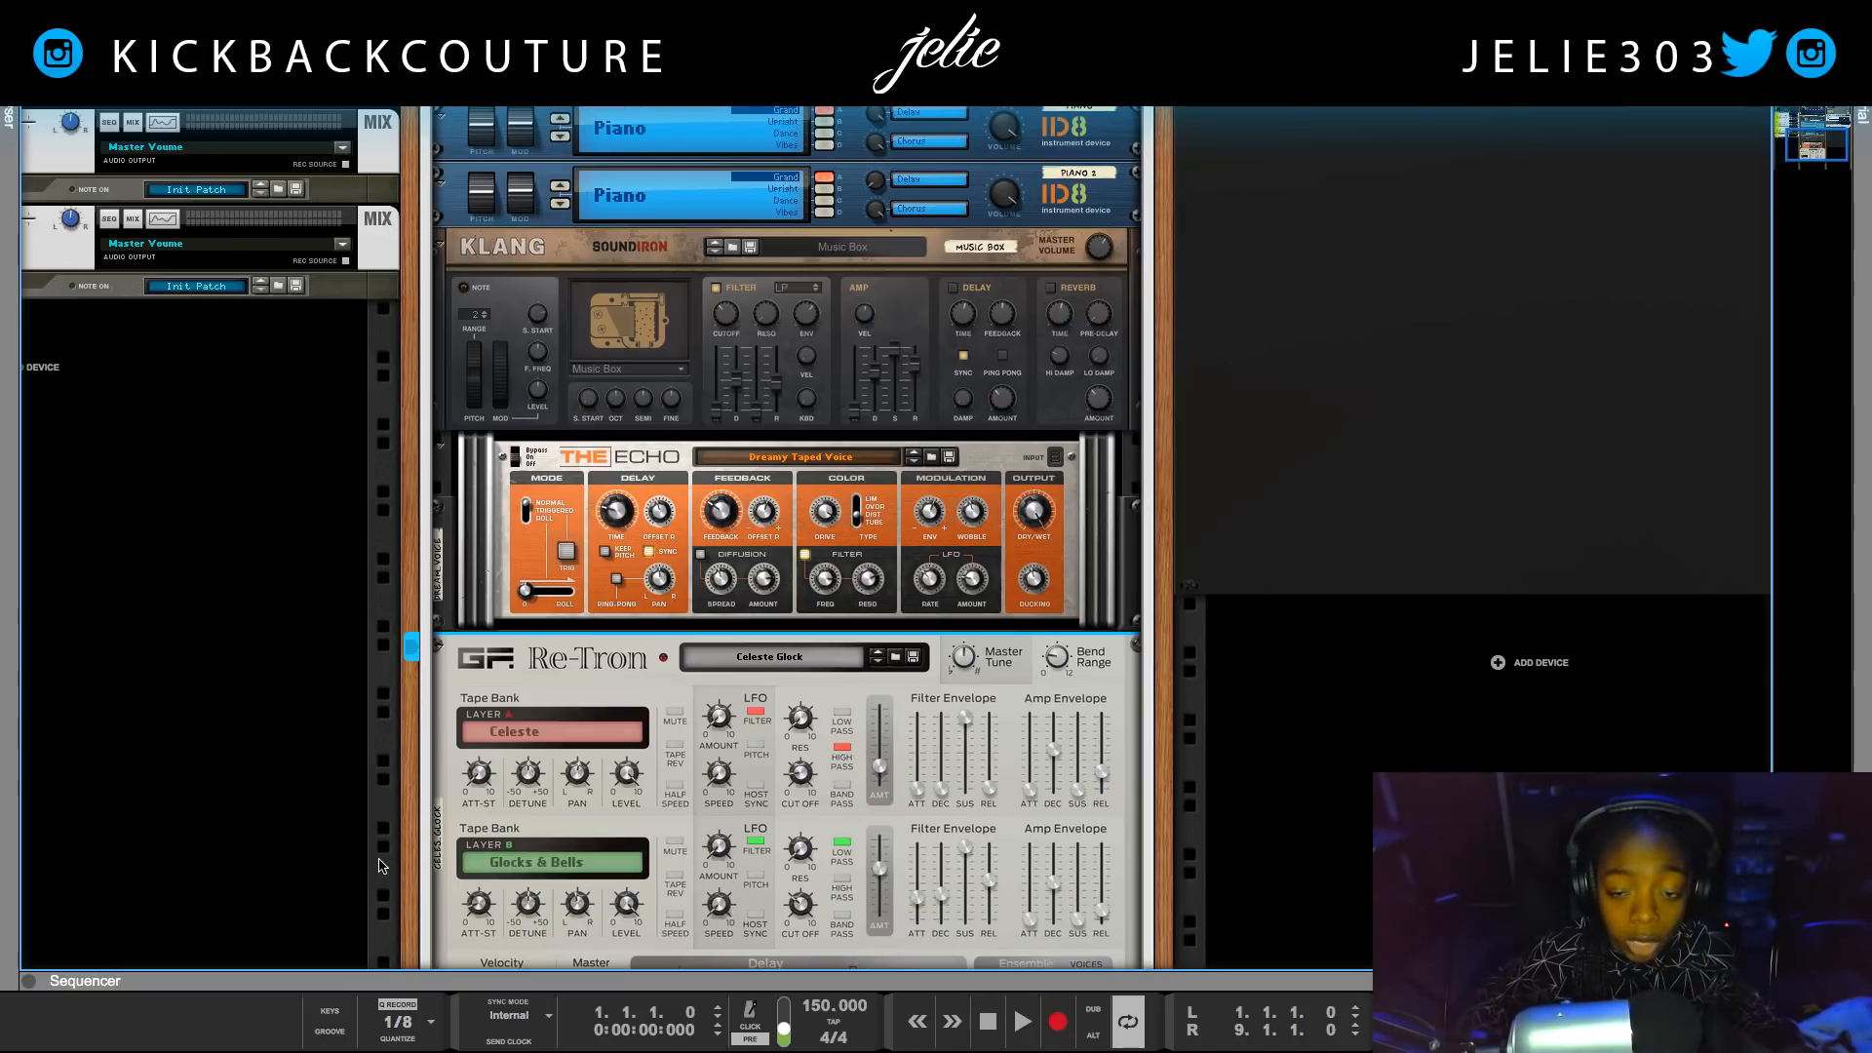
scroll(416, 820, up, 1)
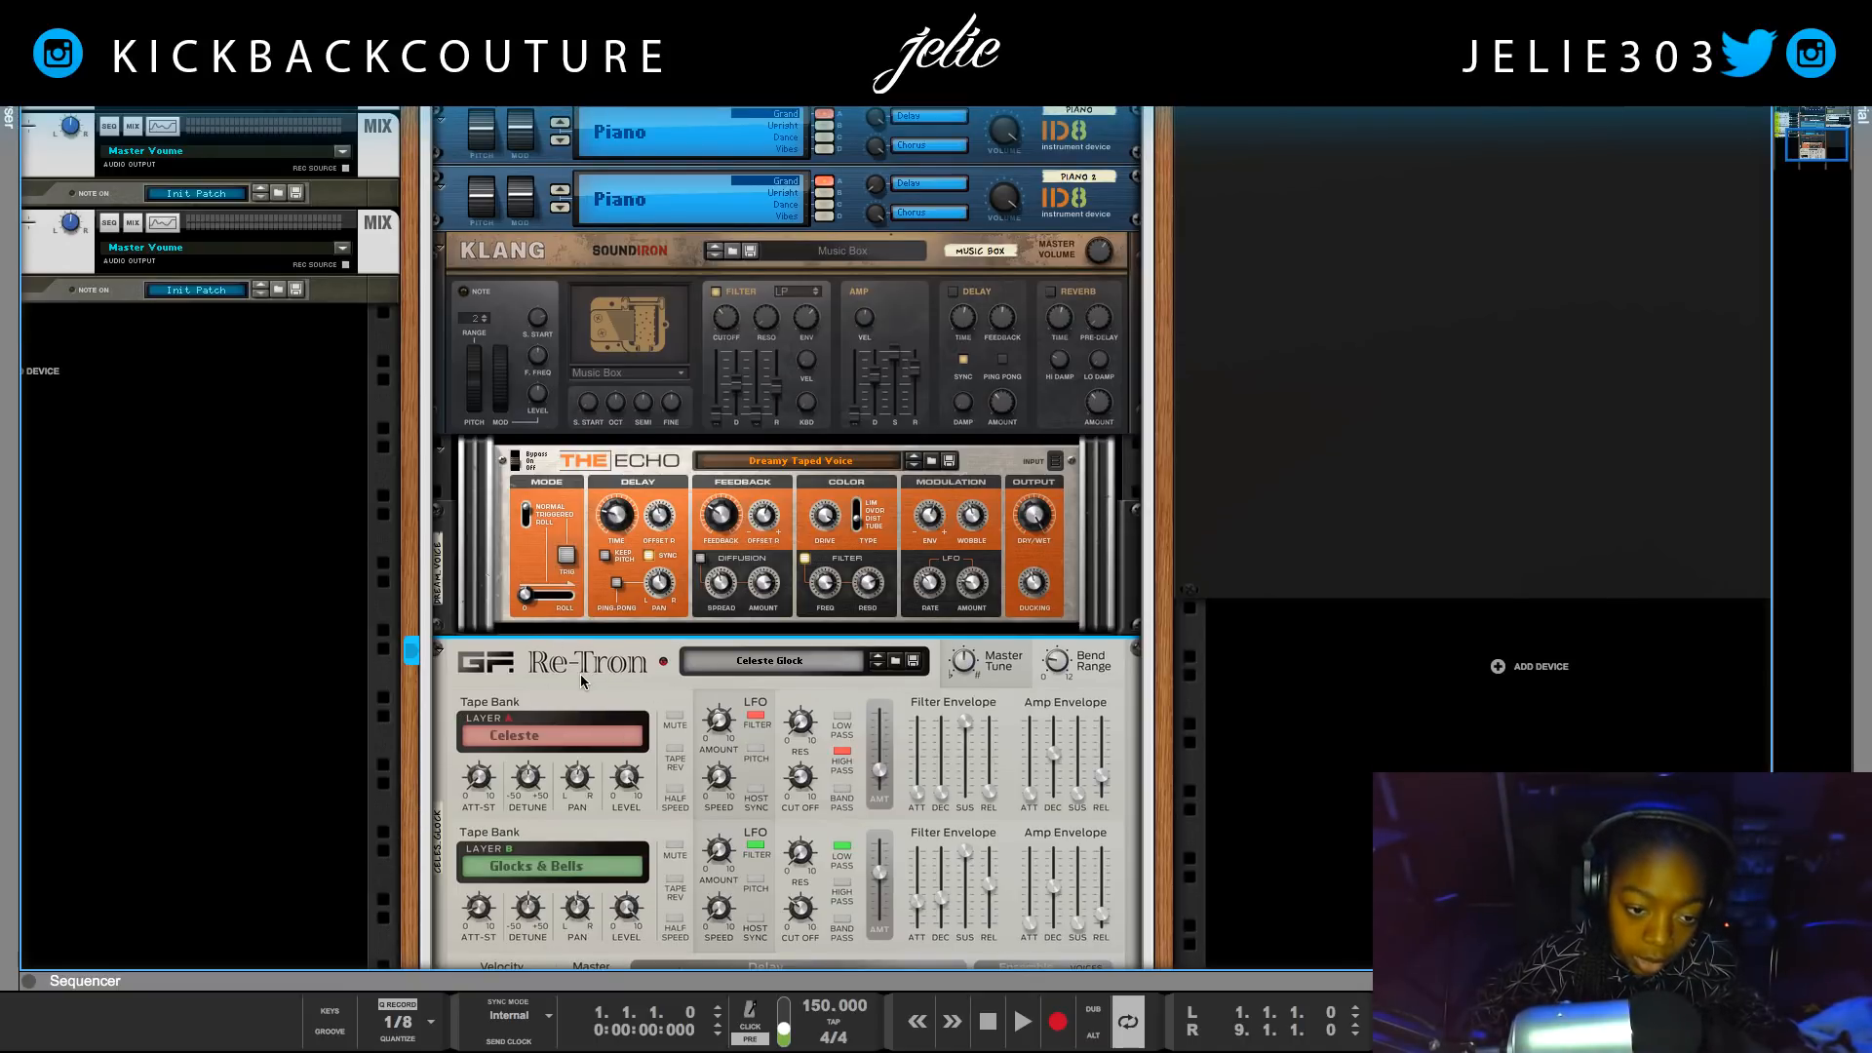
scroll(605, 699, up, 15)
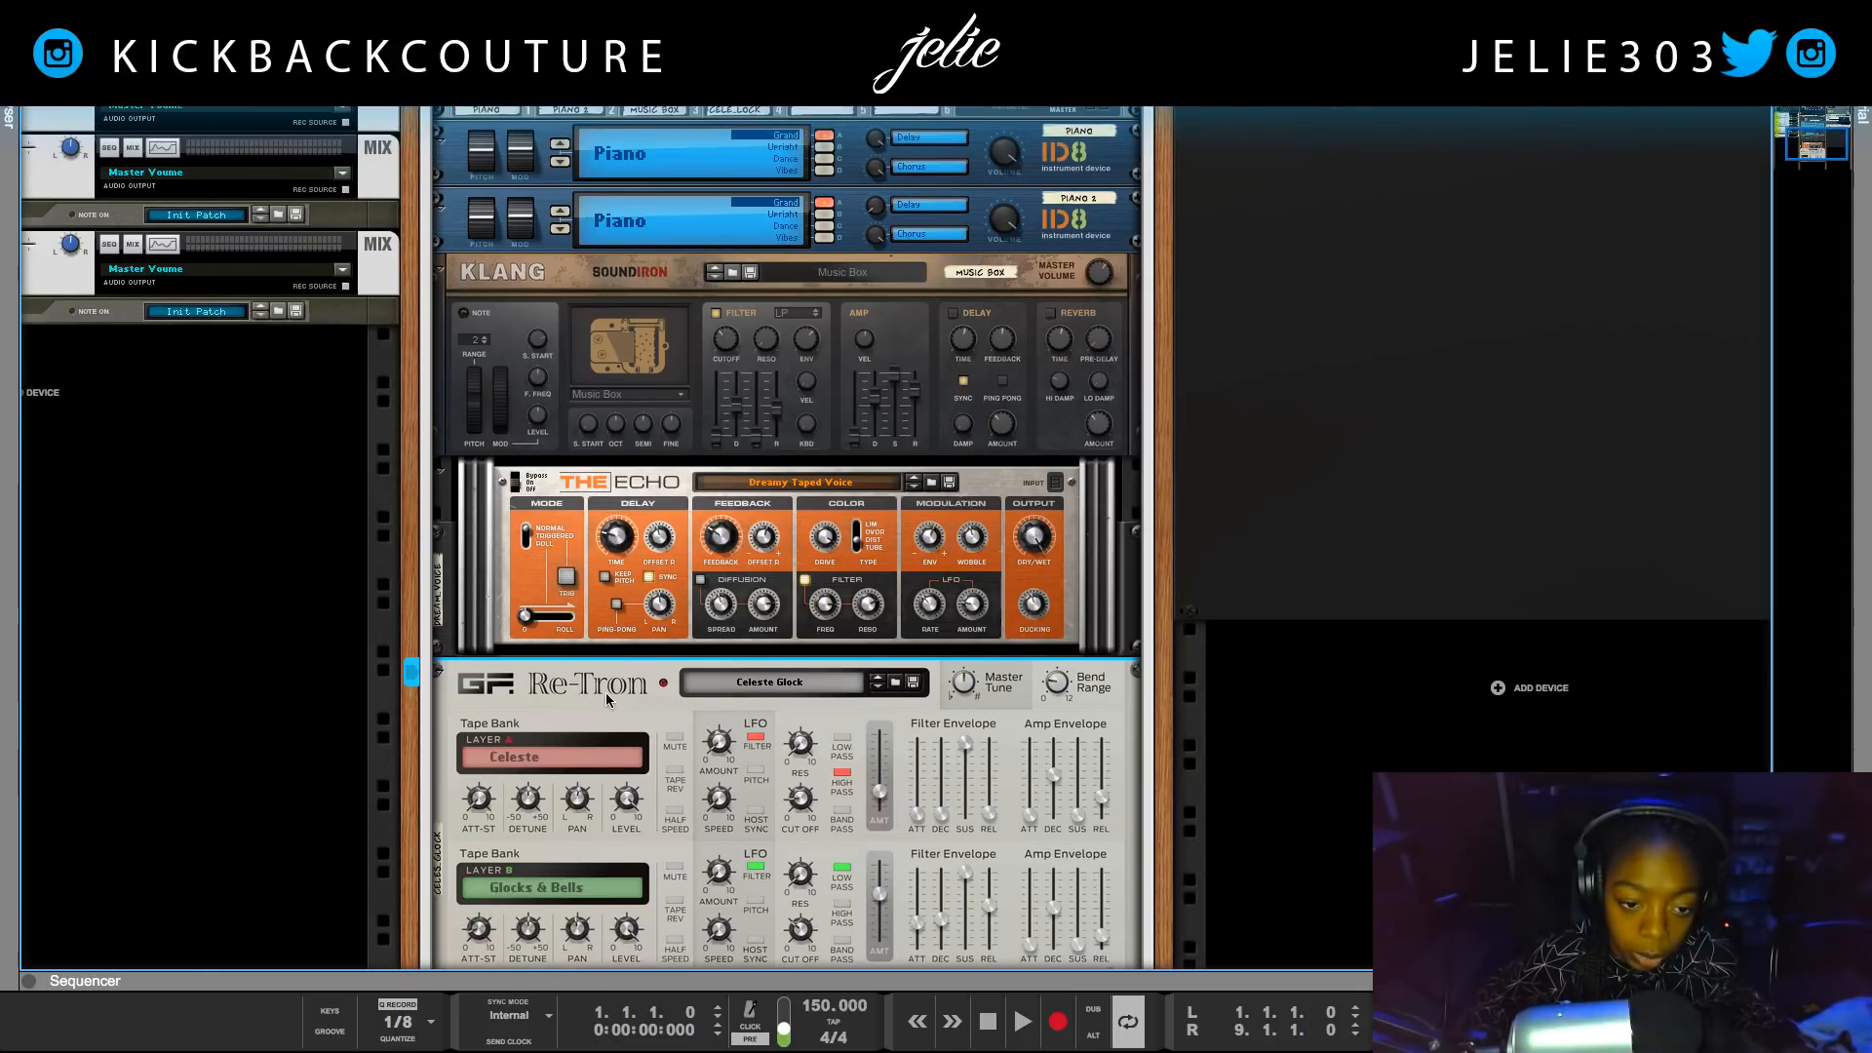
scroll(790, 529, up, 7)
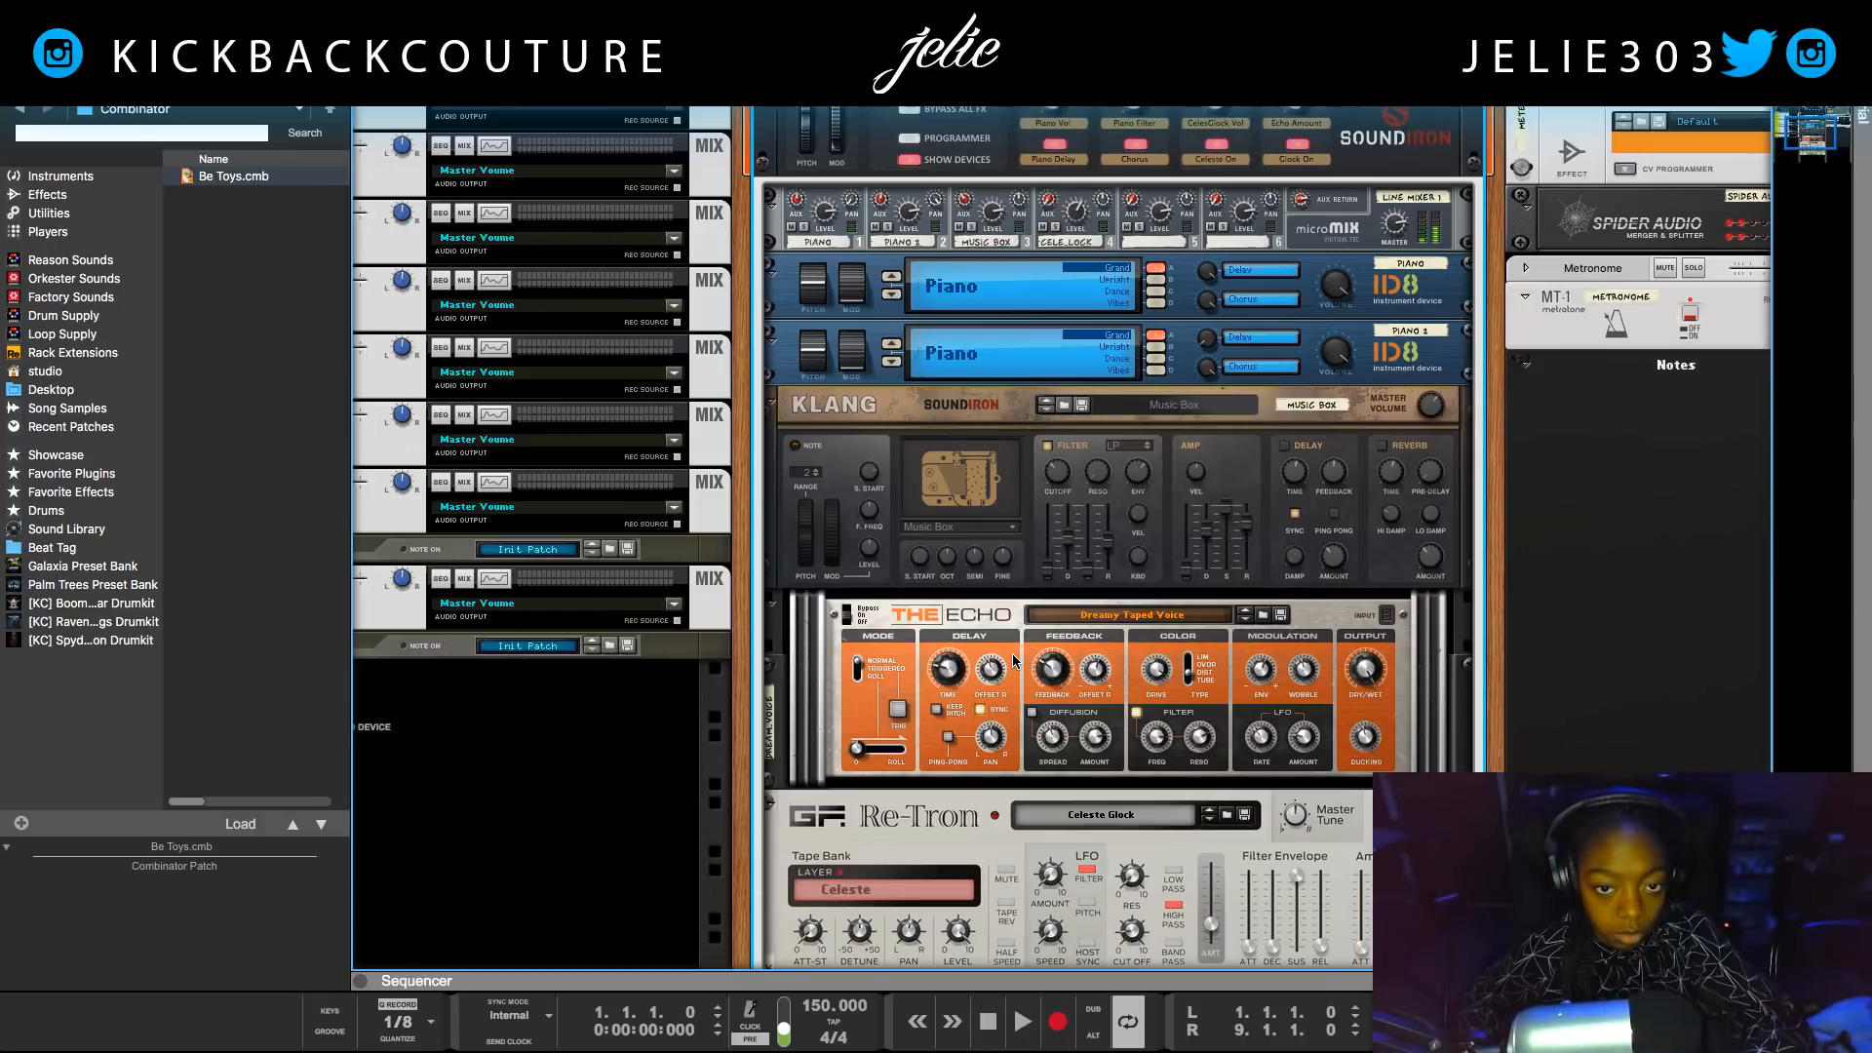
scroll(996, 598, up, 5)
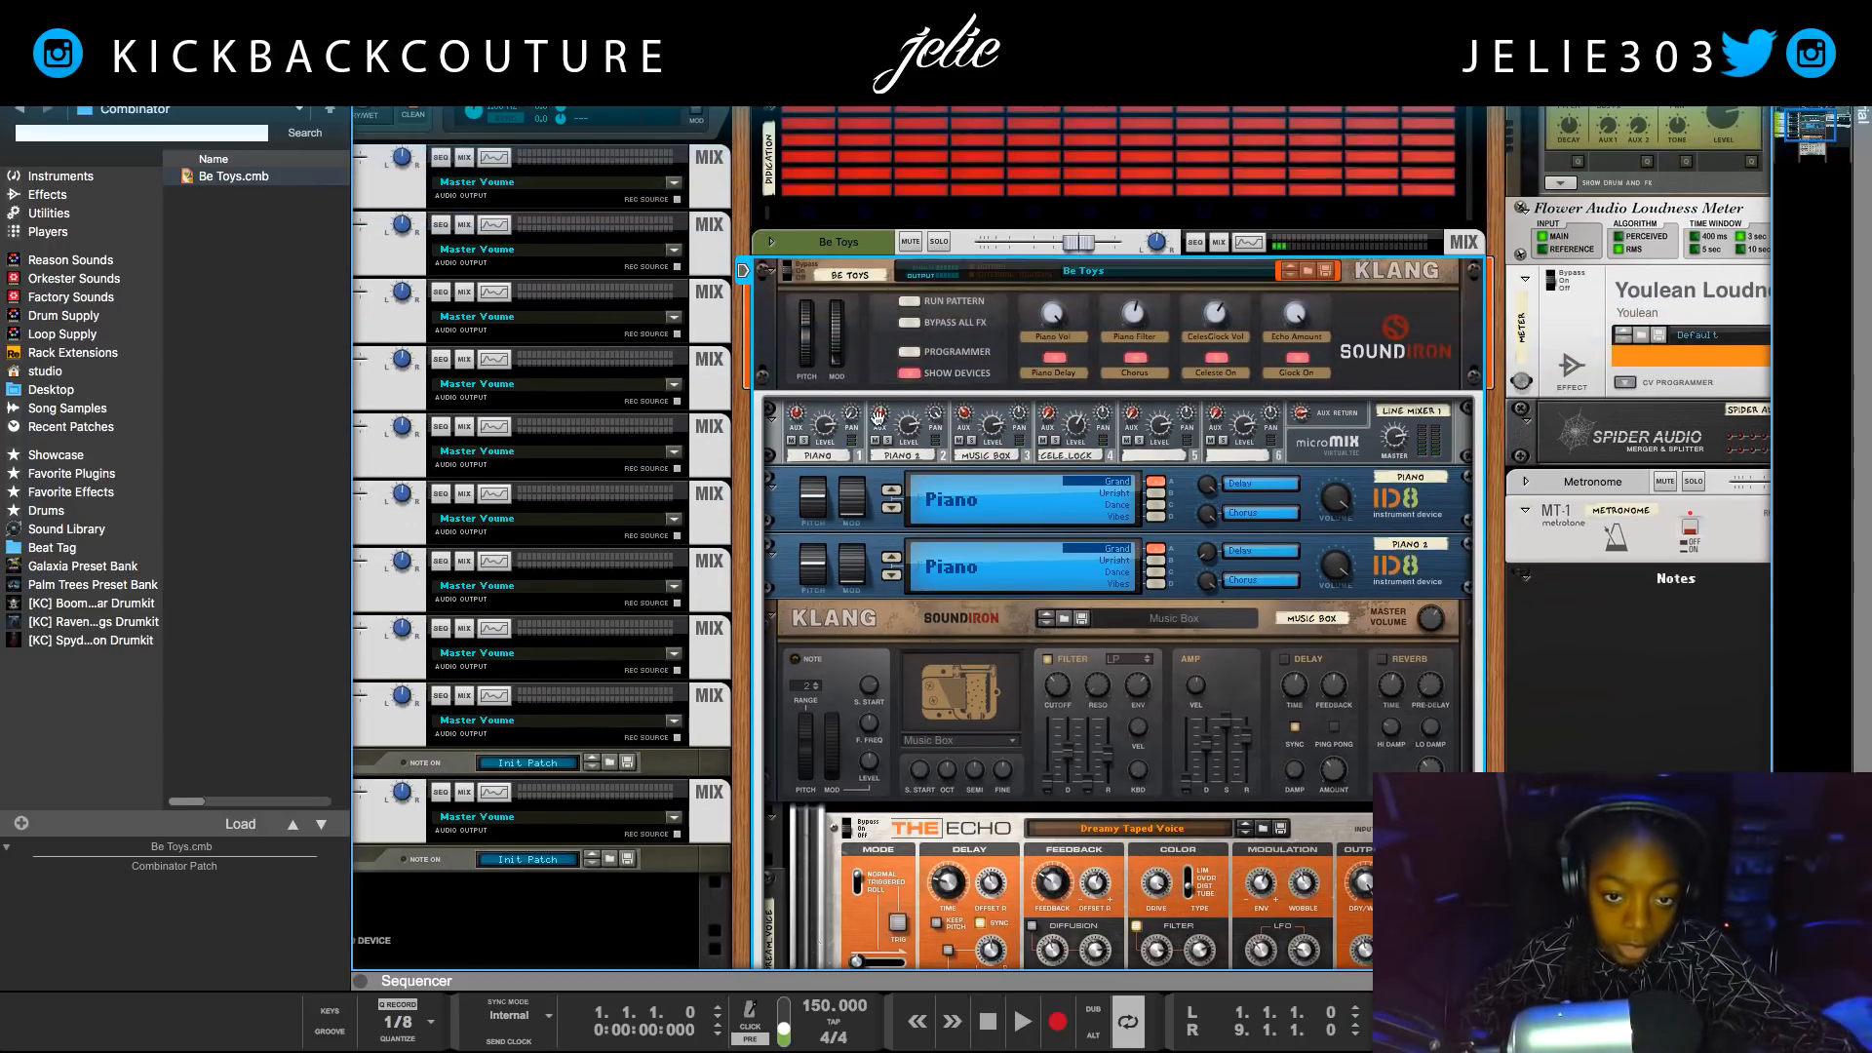
Show the Be Toys mix channel's programmer and insert FX area, folding and unfolding the Combinator below it.
click(804, 241)
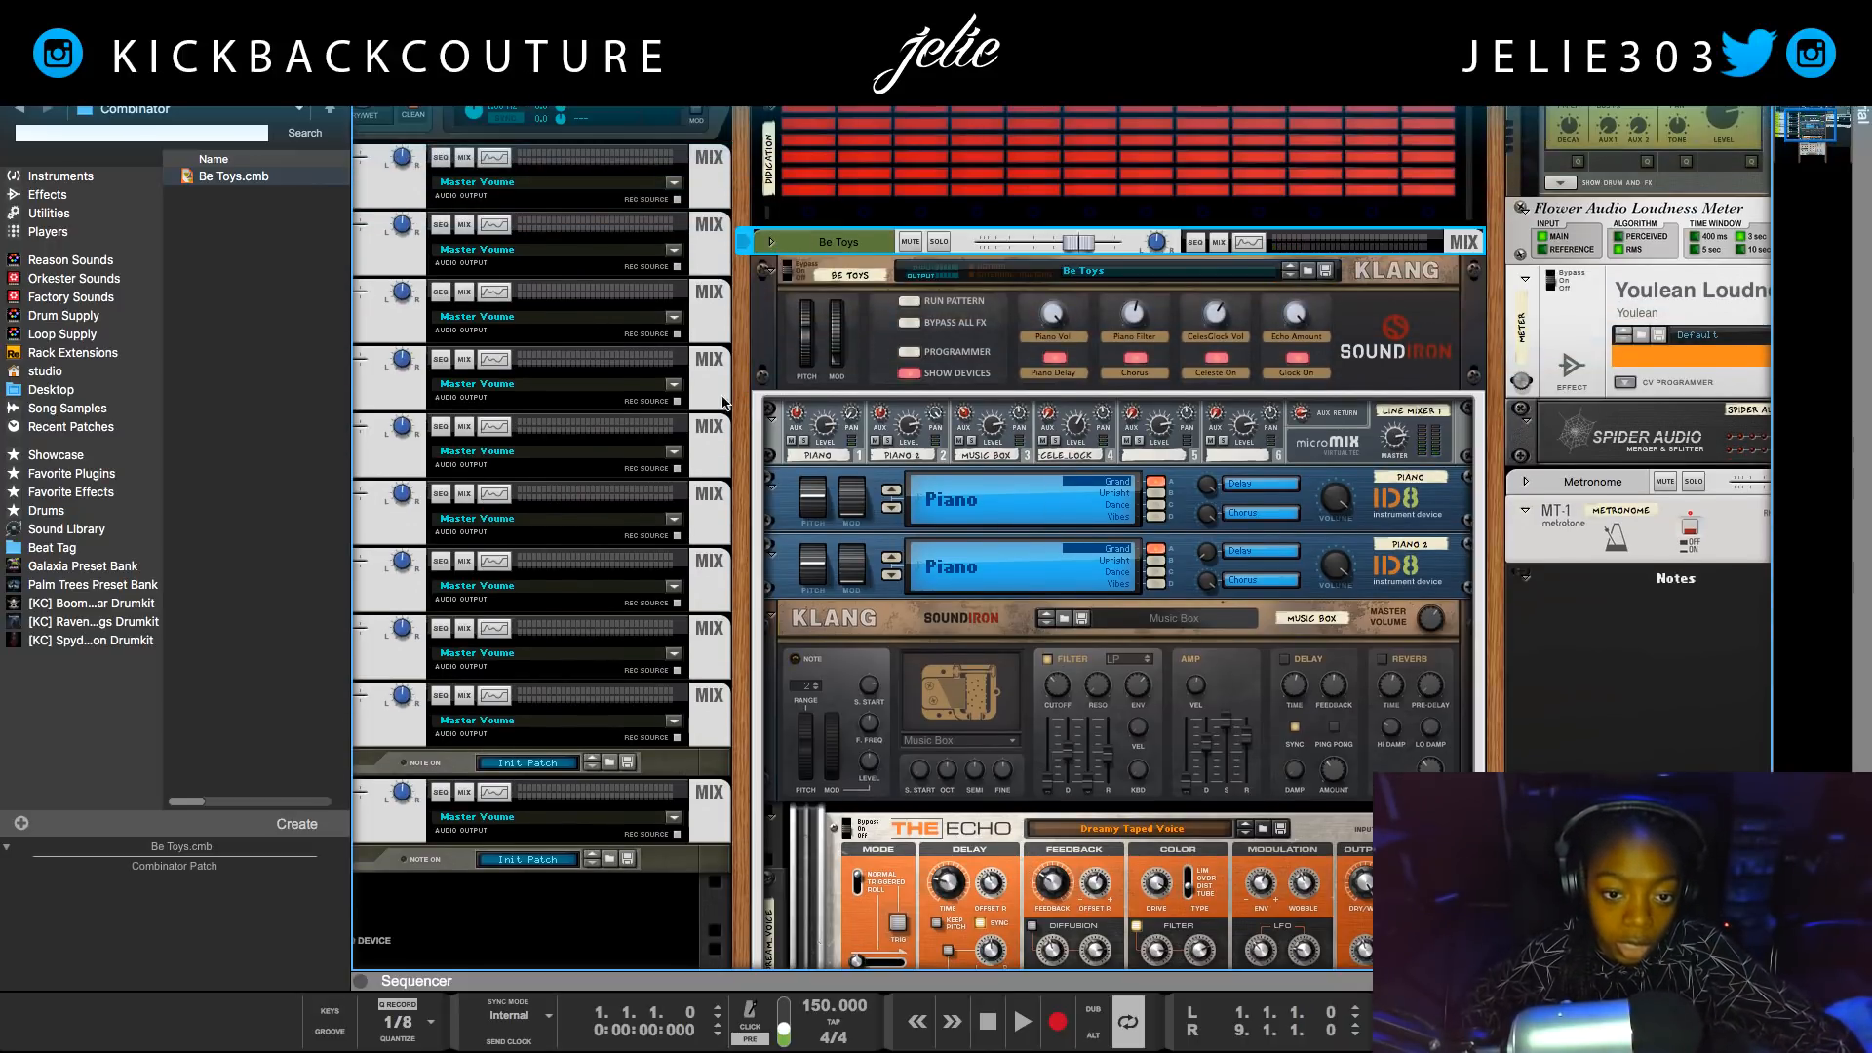
click(766, 273)
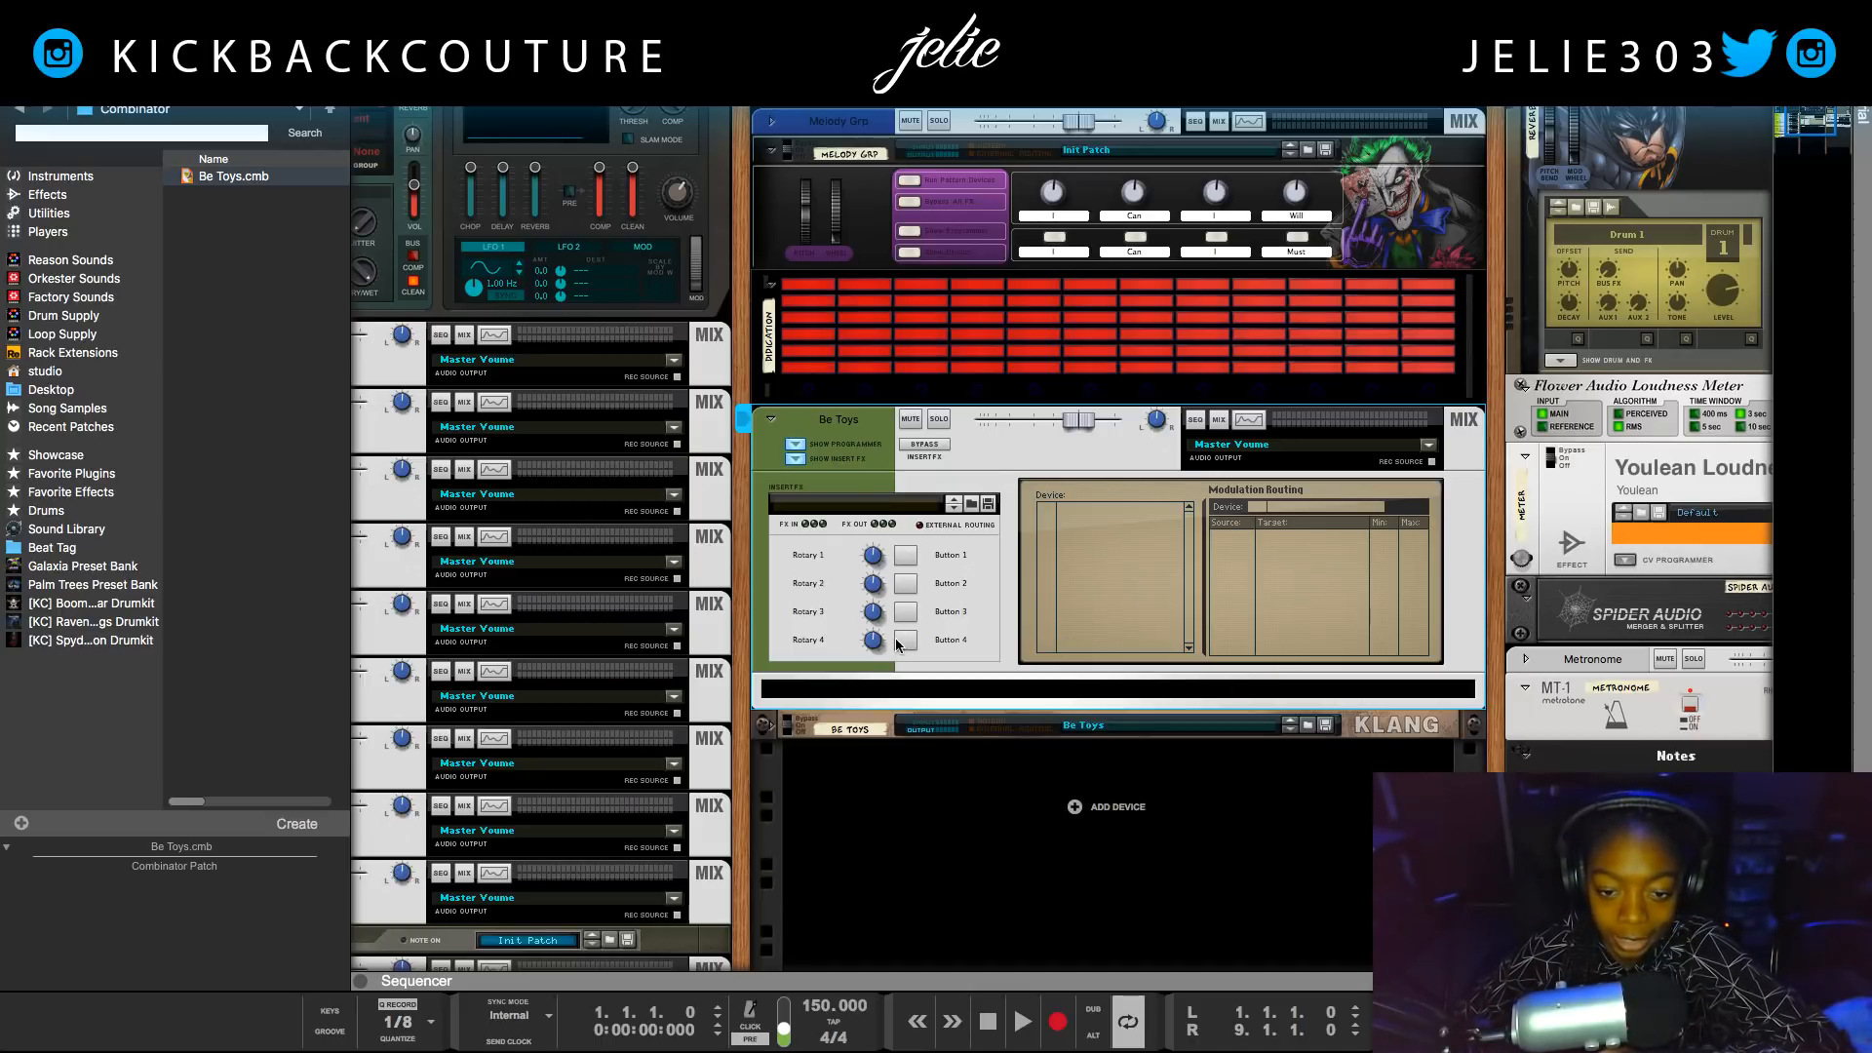
click(767, 724)
scroll(1063, 312, up, 1)
scroll(1063, 317, up, 5)
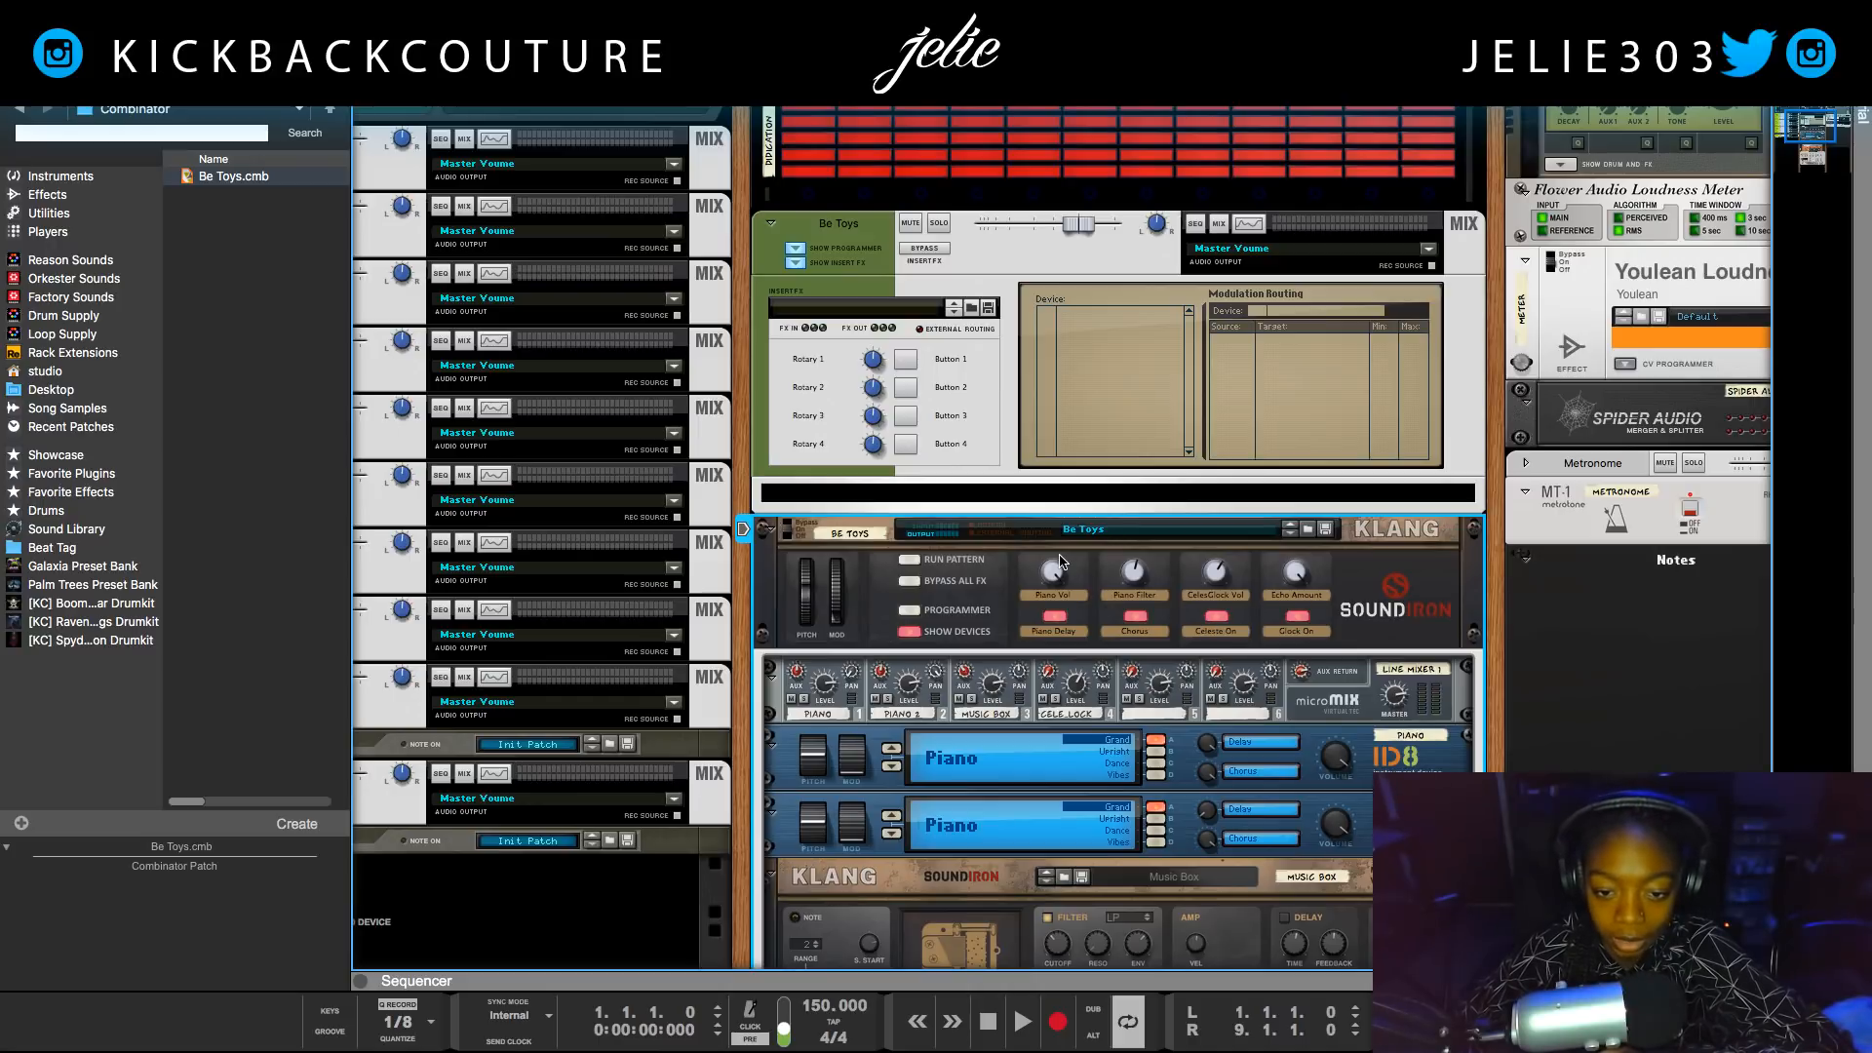
Toggle the Master Section's insert FX and programmer displays, keeping only the programmer shown, and return to the Be Toys channel.
scroll(1324, 534, up, 1)
drag(1496, 716, 1008, 1051)
scroll(1056, 496, up, 11)
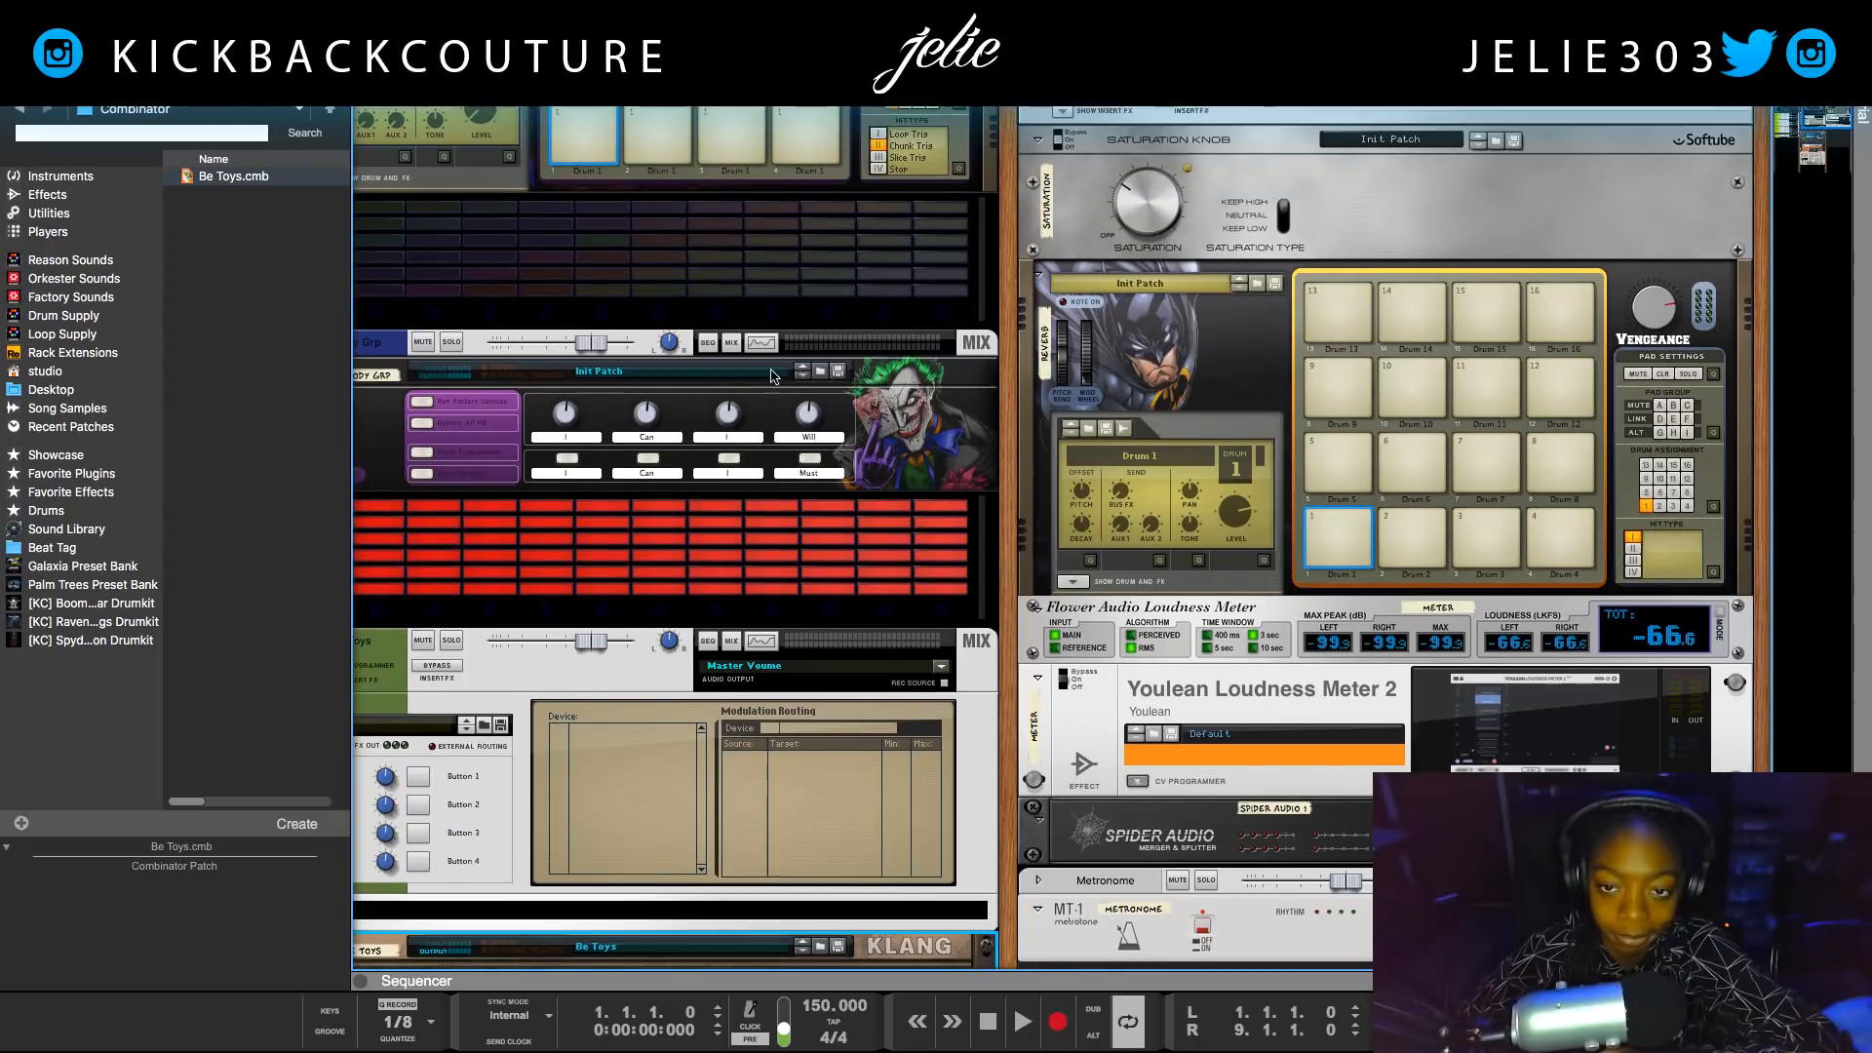
click(1054, 450)
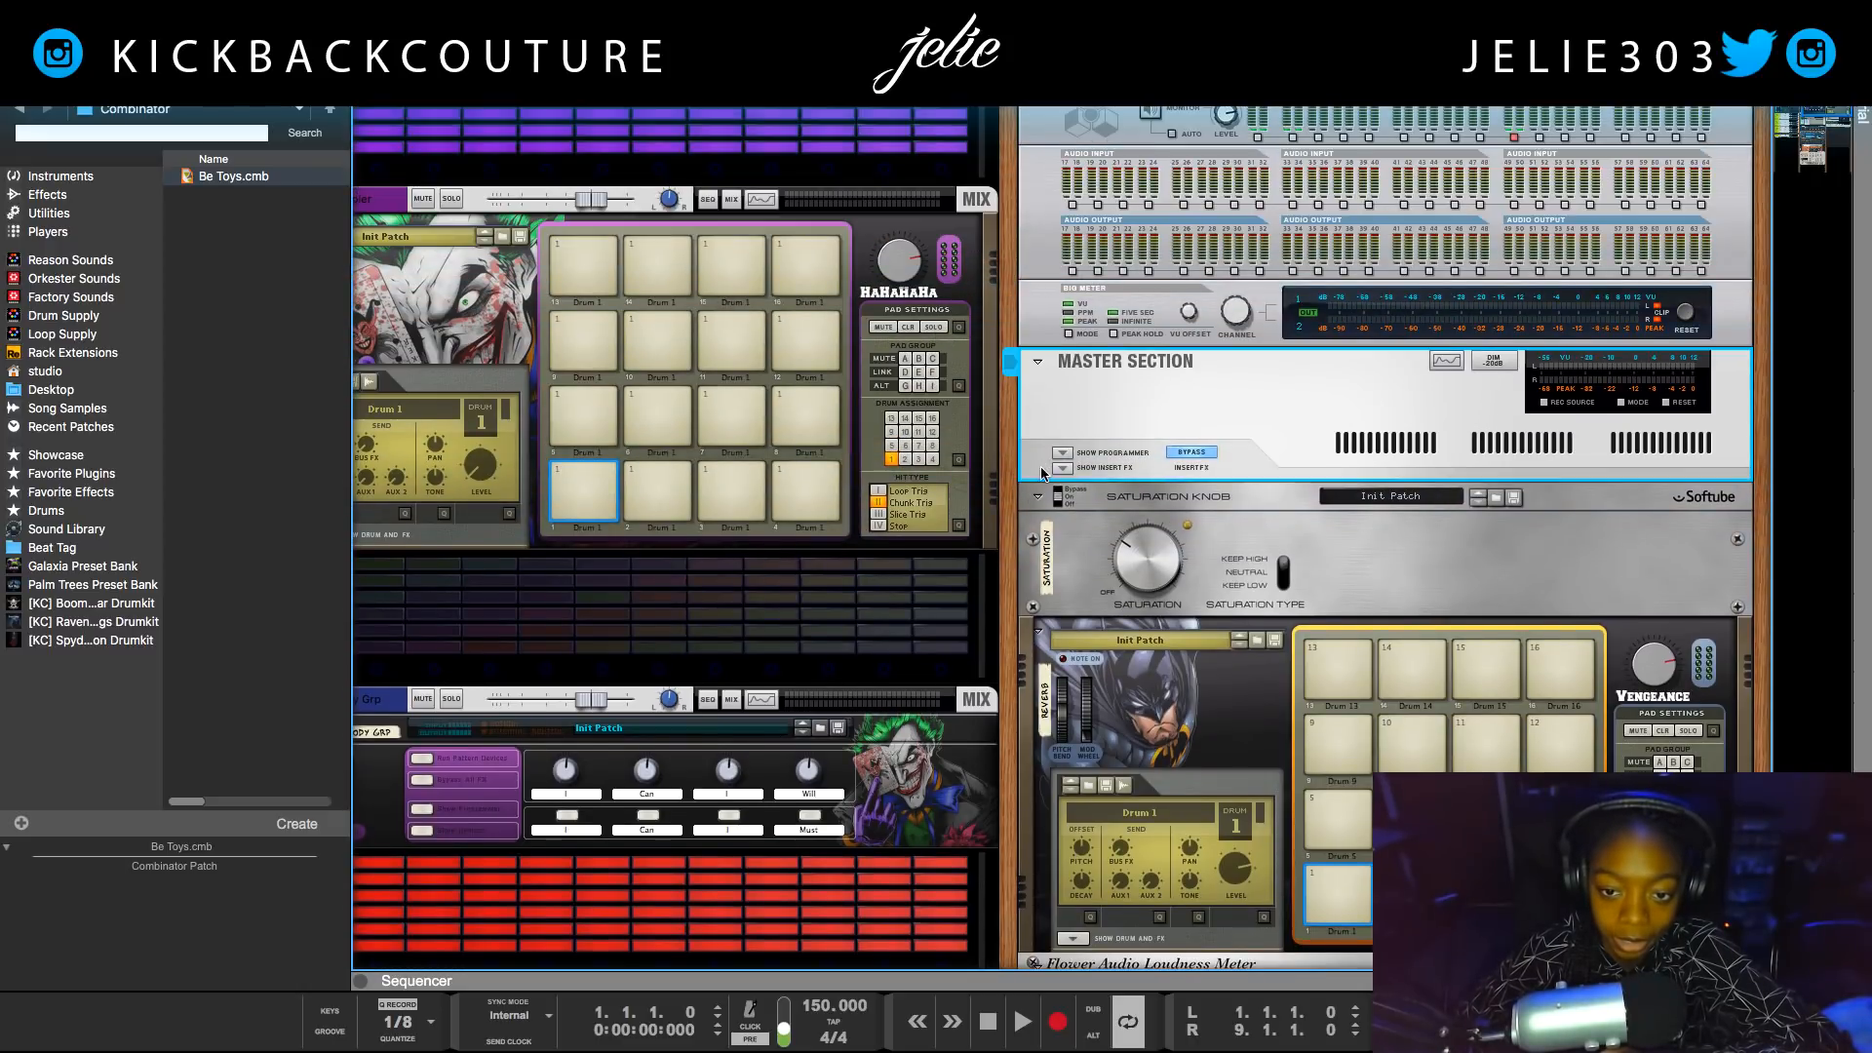
click(1062, 468)
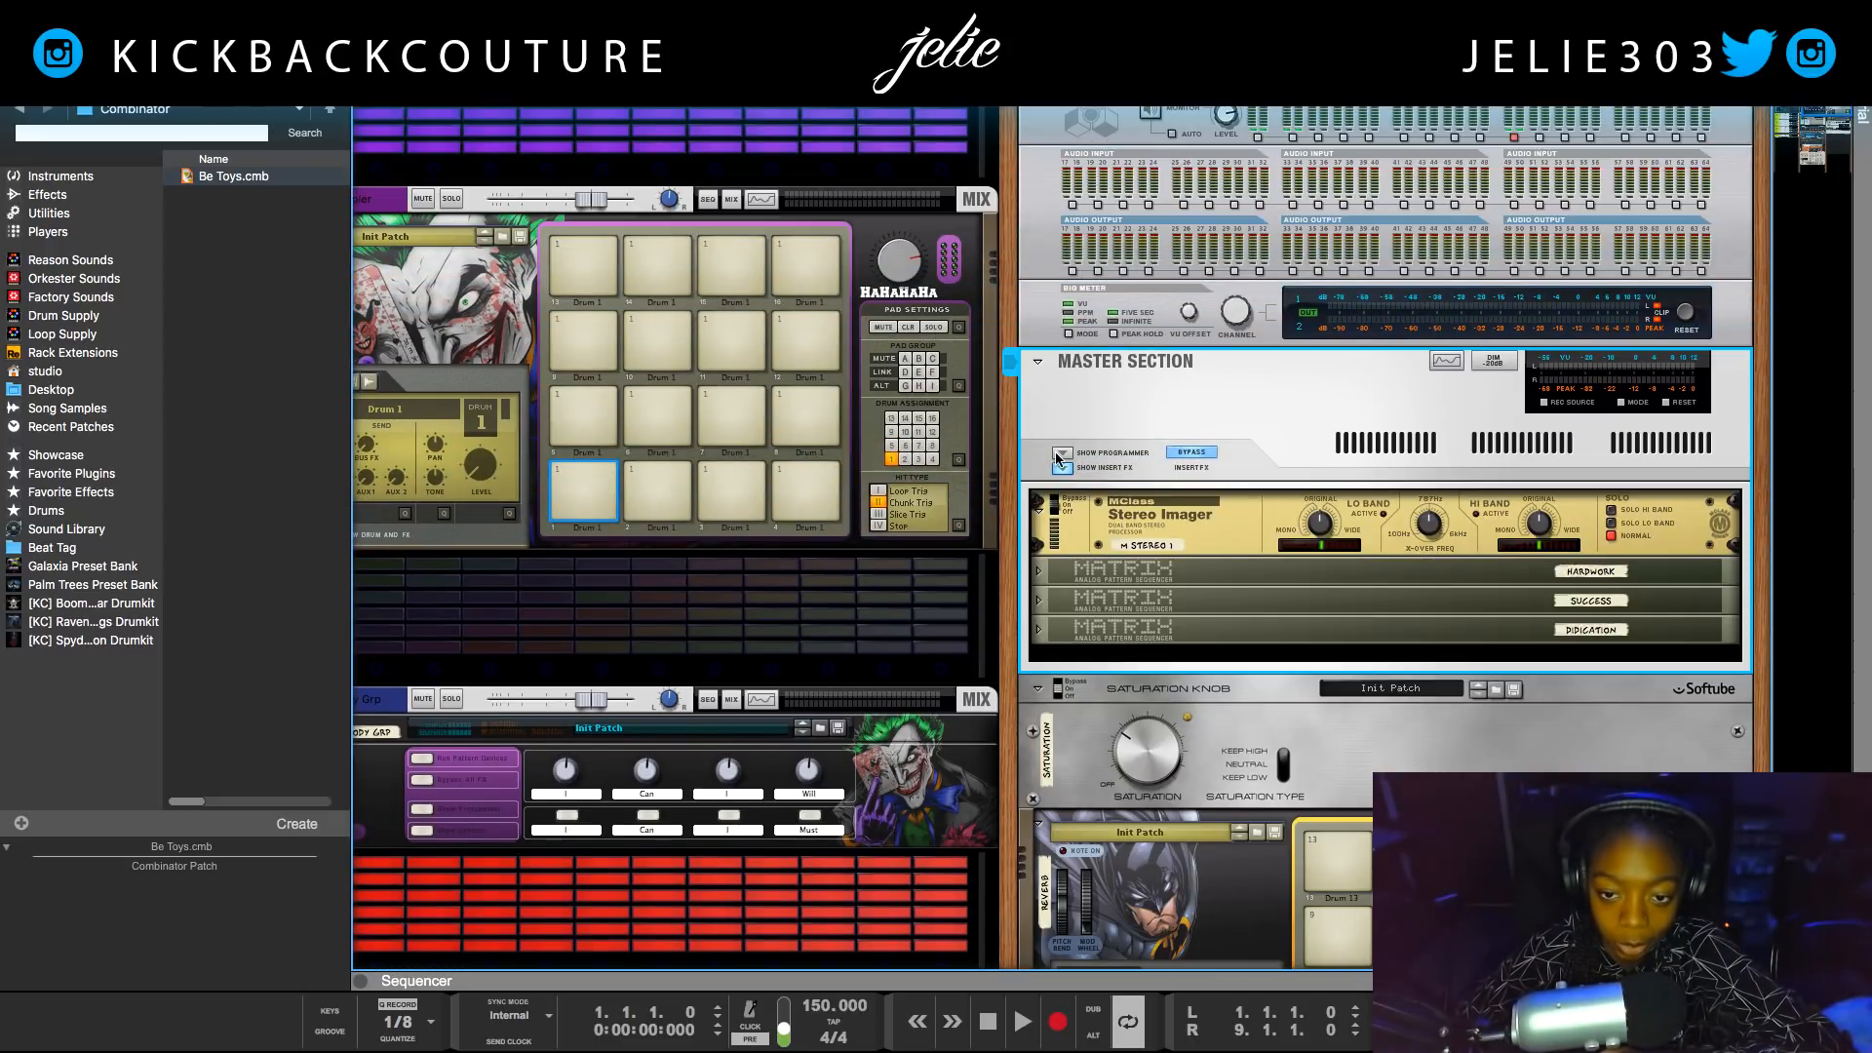
click(1062, 452)
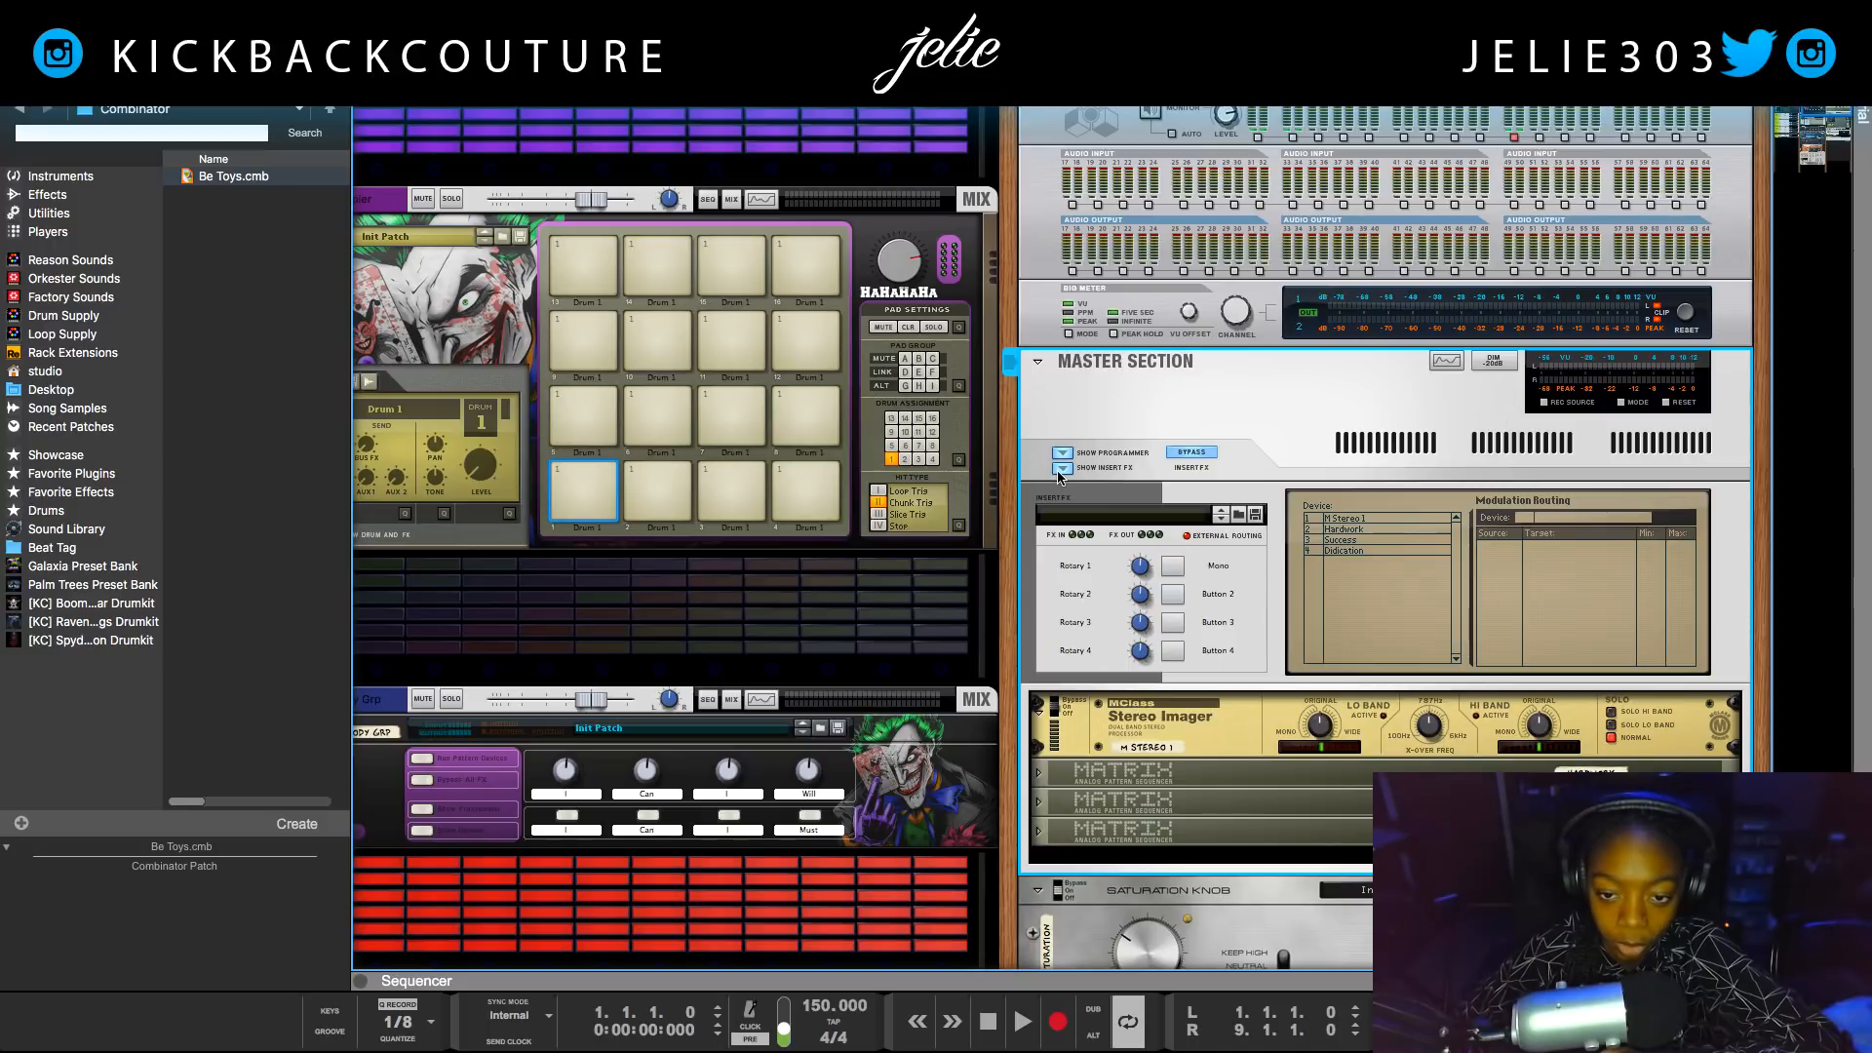
click(1062, 468)
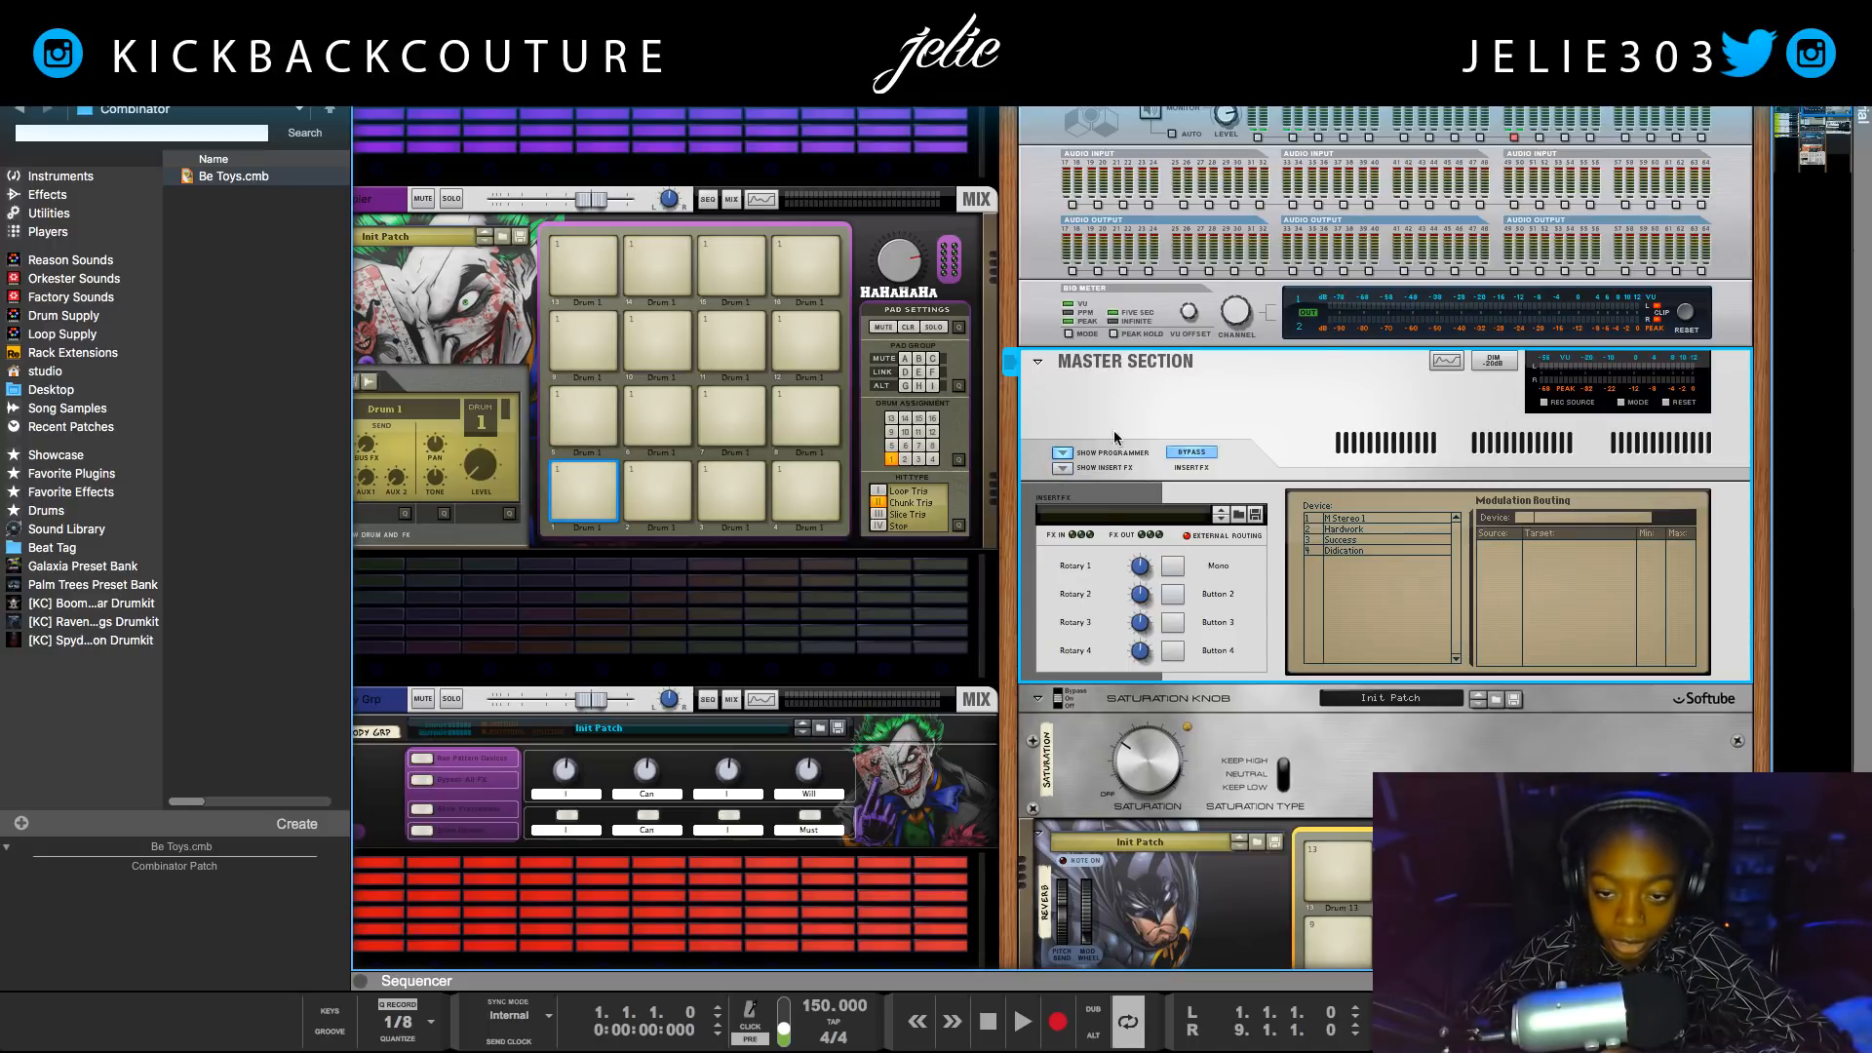
drag(1003, 652, 1283, 166)
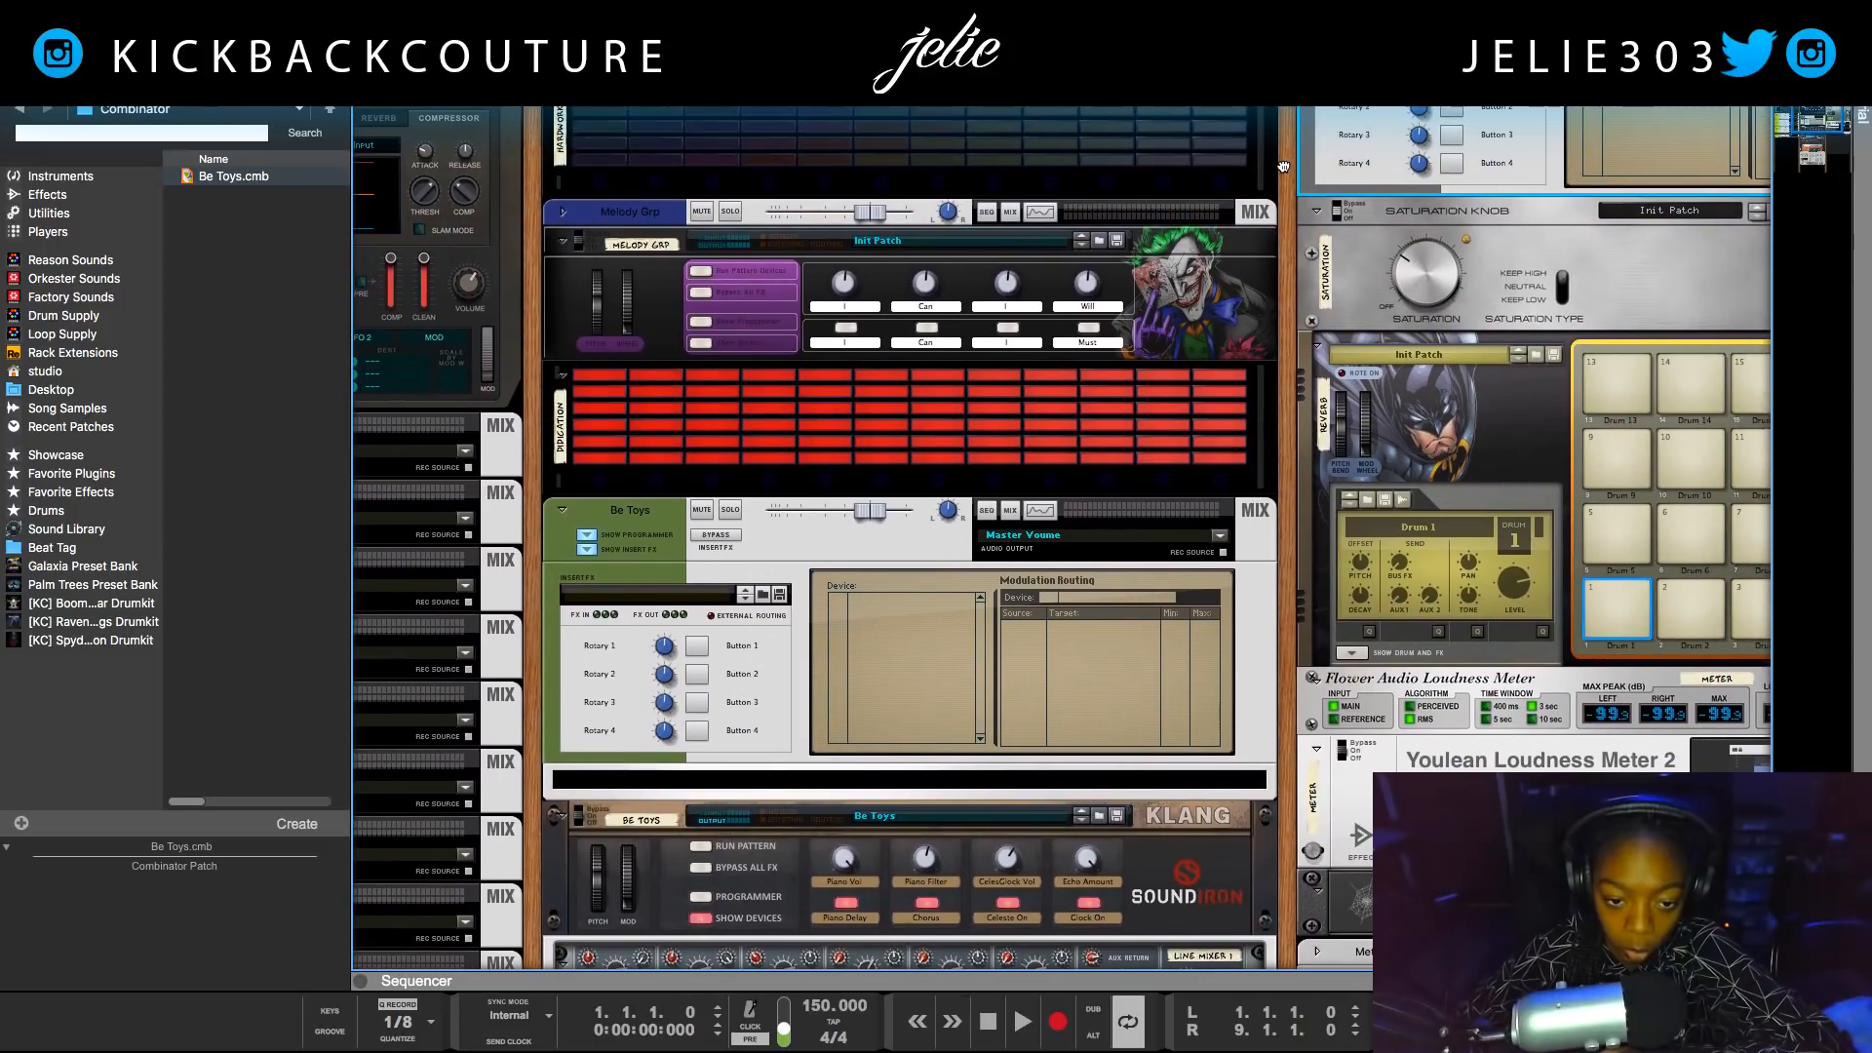
scroll(975, 585, down, 2)
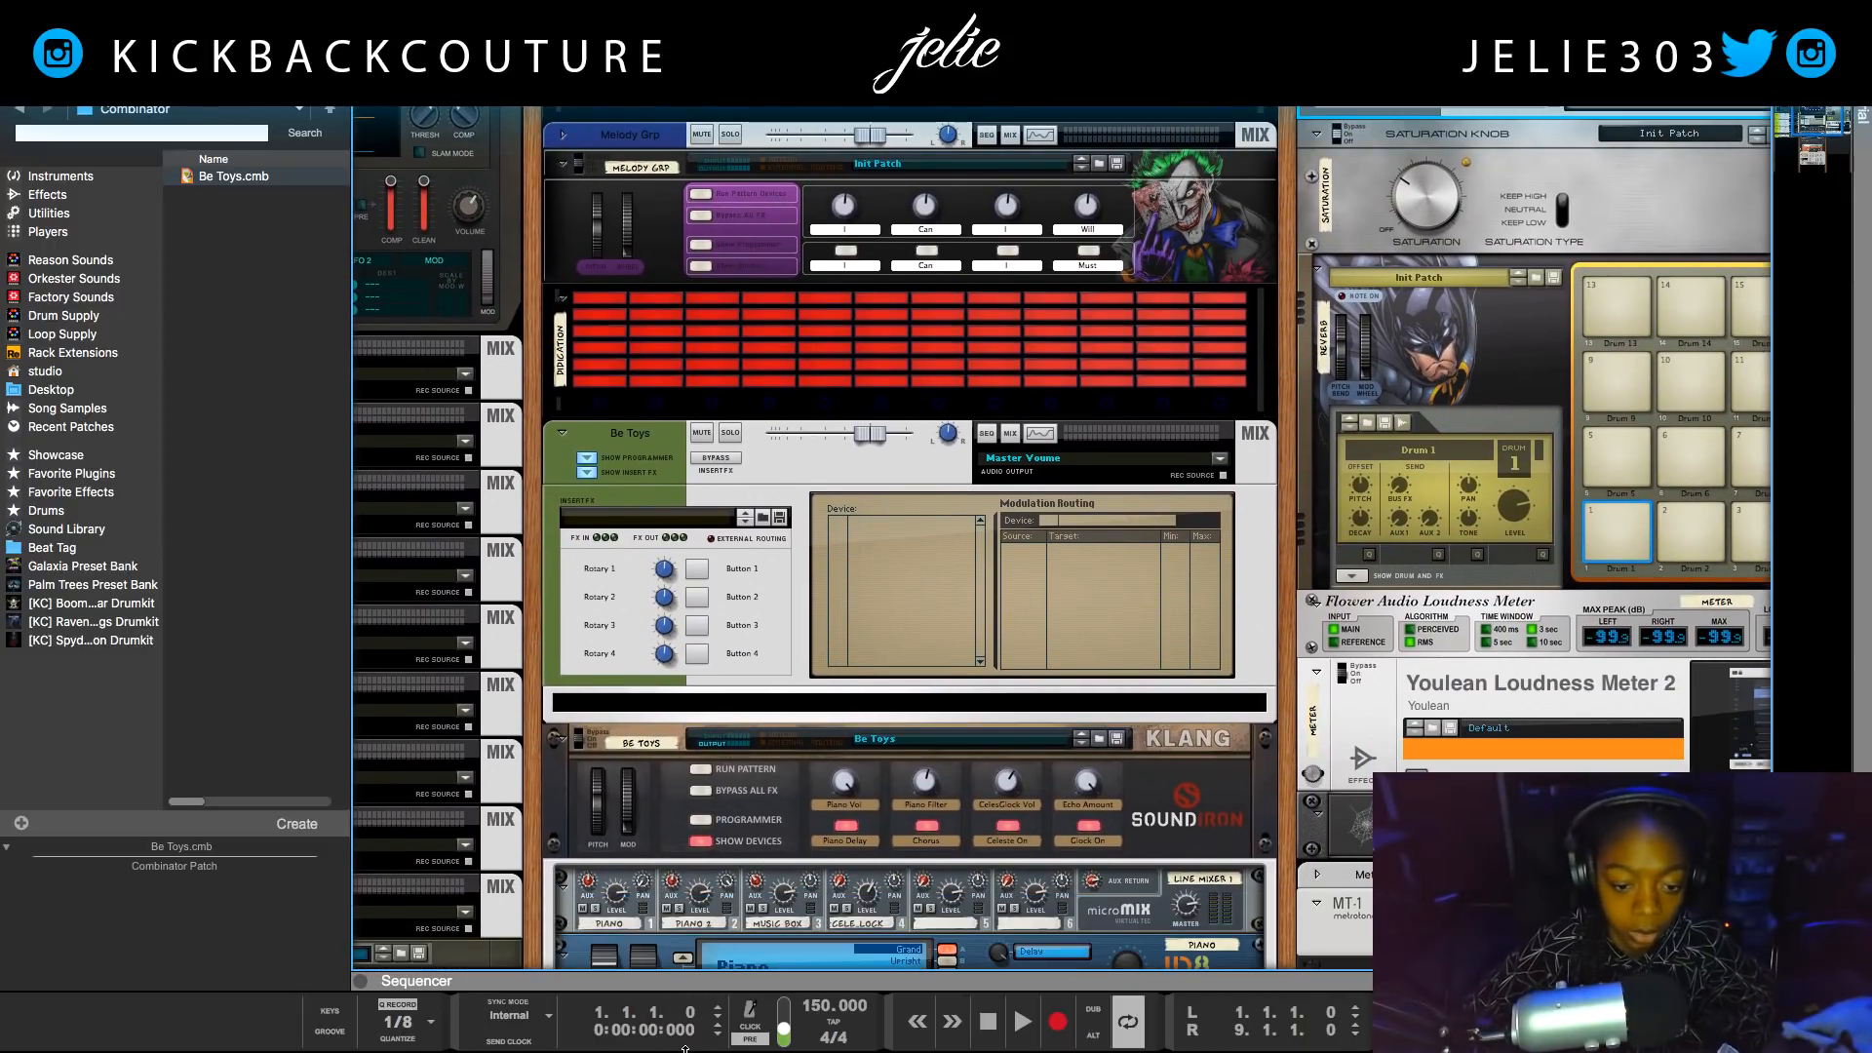
scroll(634, 906, down, 1)
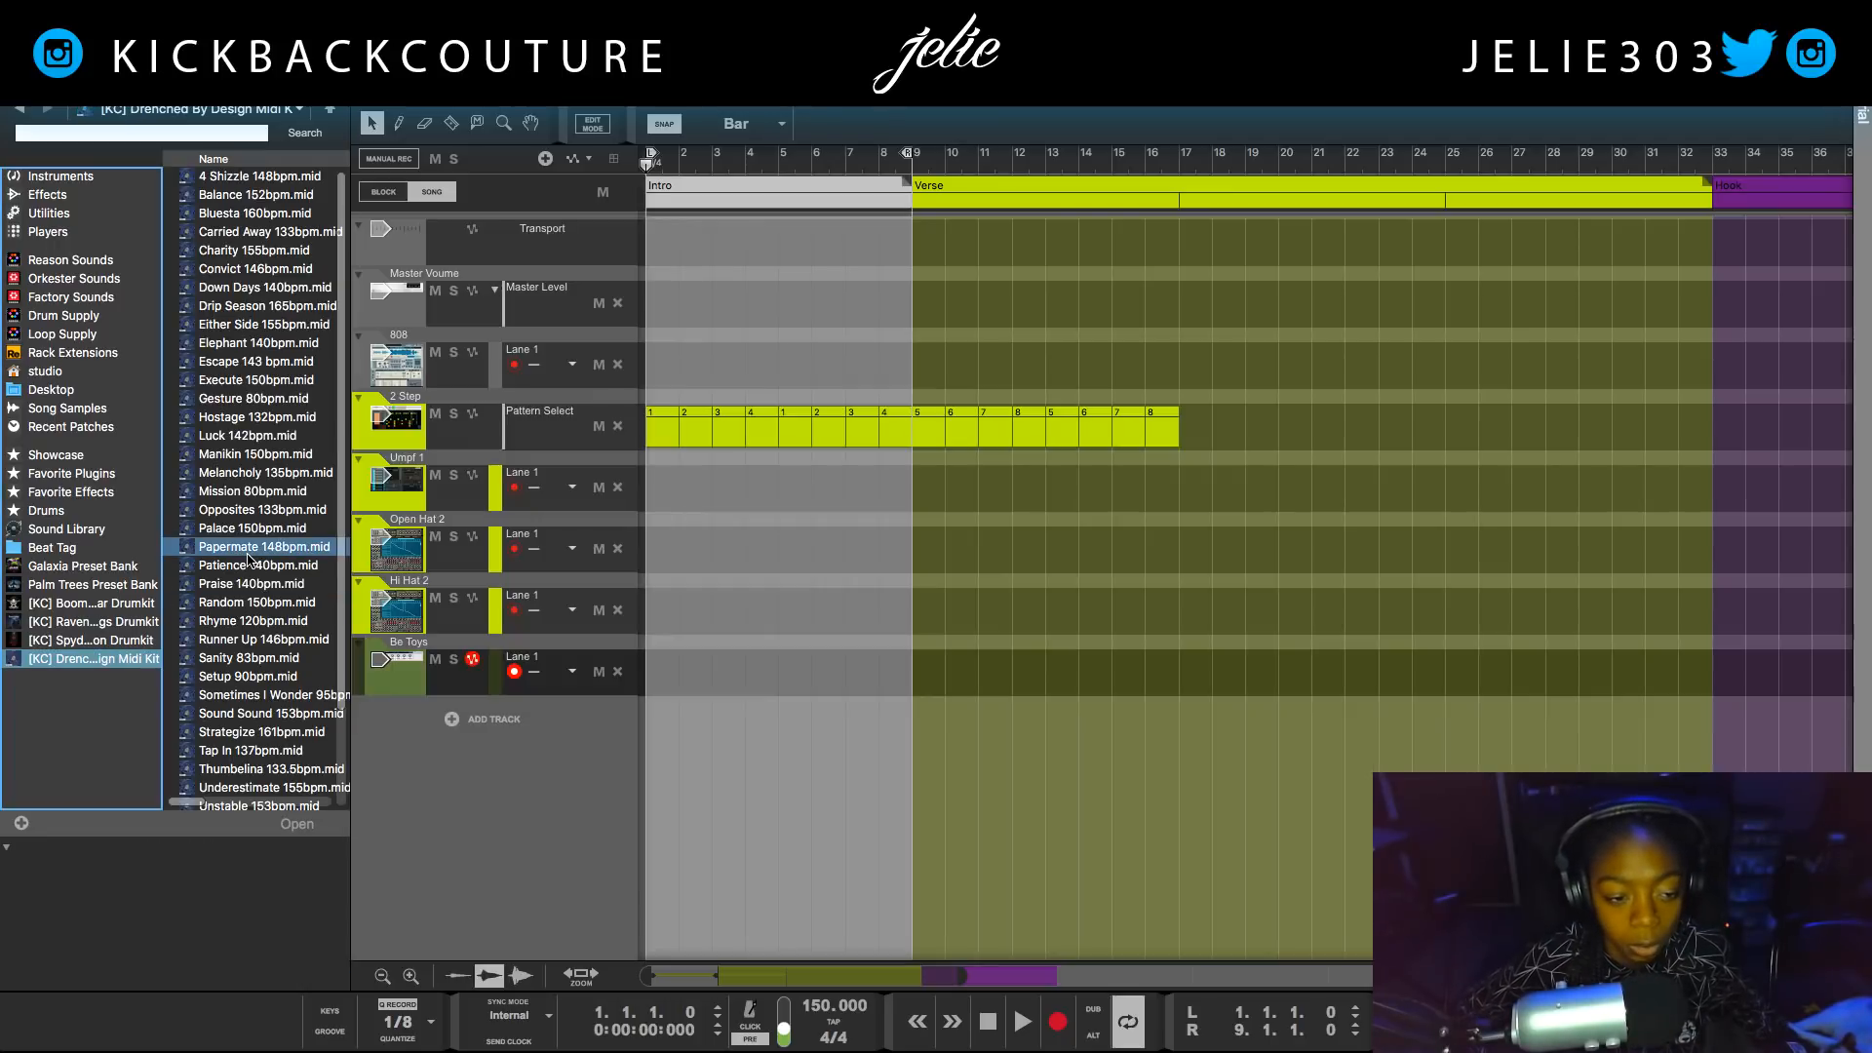
Import Papermate 148bpm.mid from the Drenched By Design MIDI kit onto the Be Toys track at bar 1 and hide the browser.
click(256, 564)
click(255, 585)
click(244, 549)
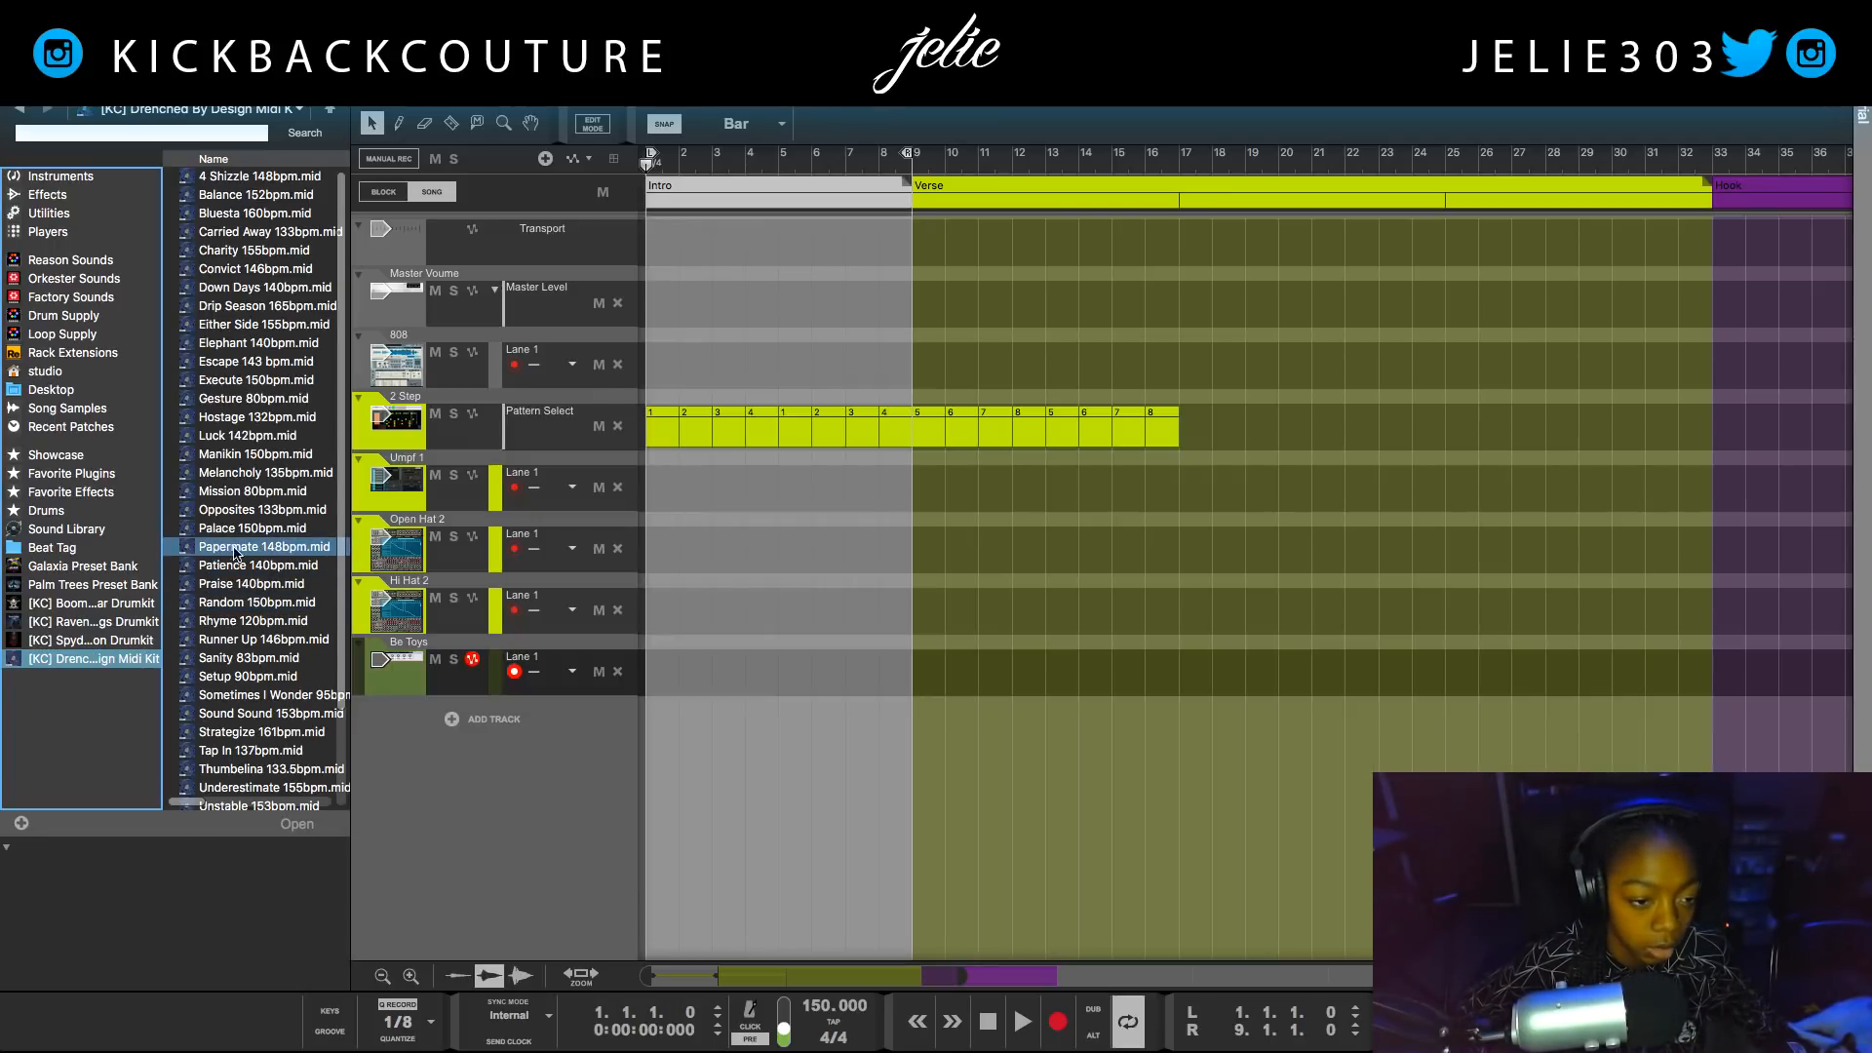
drag(205, 554, 633, 673)
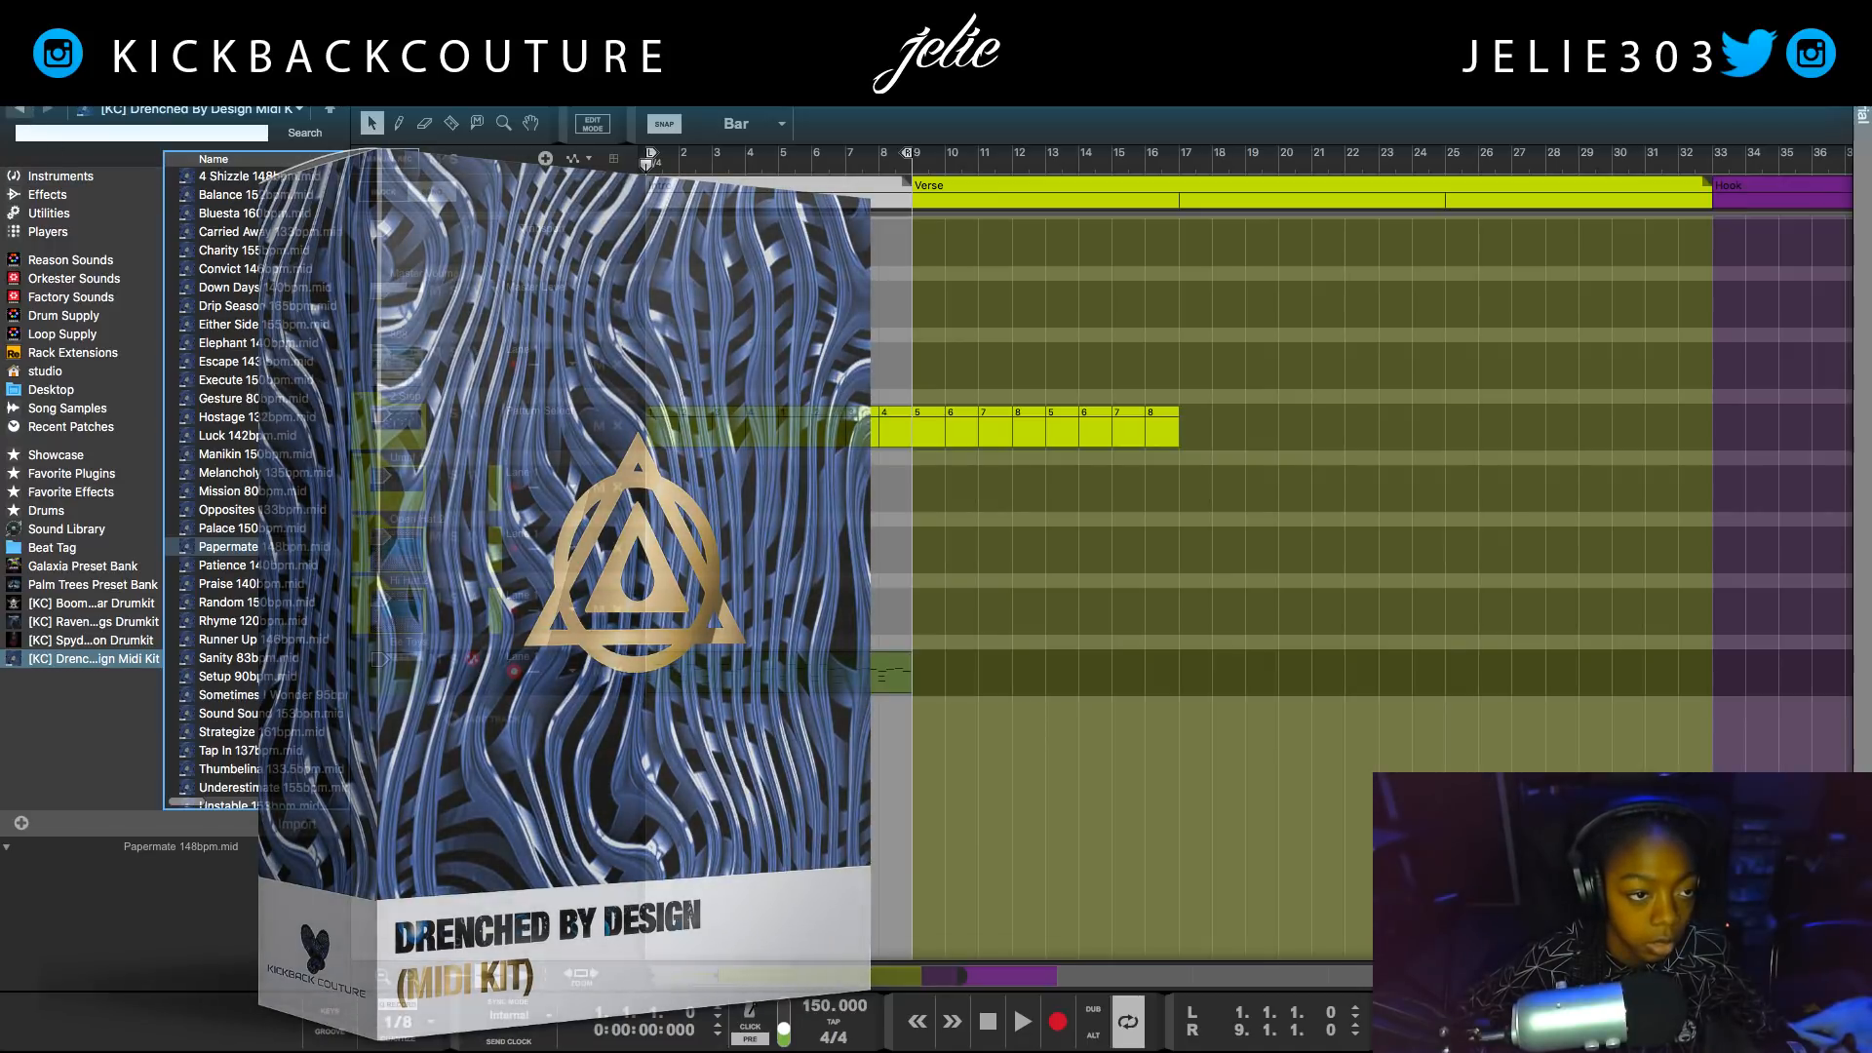
key(F3)
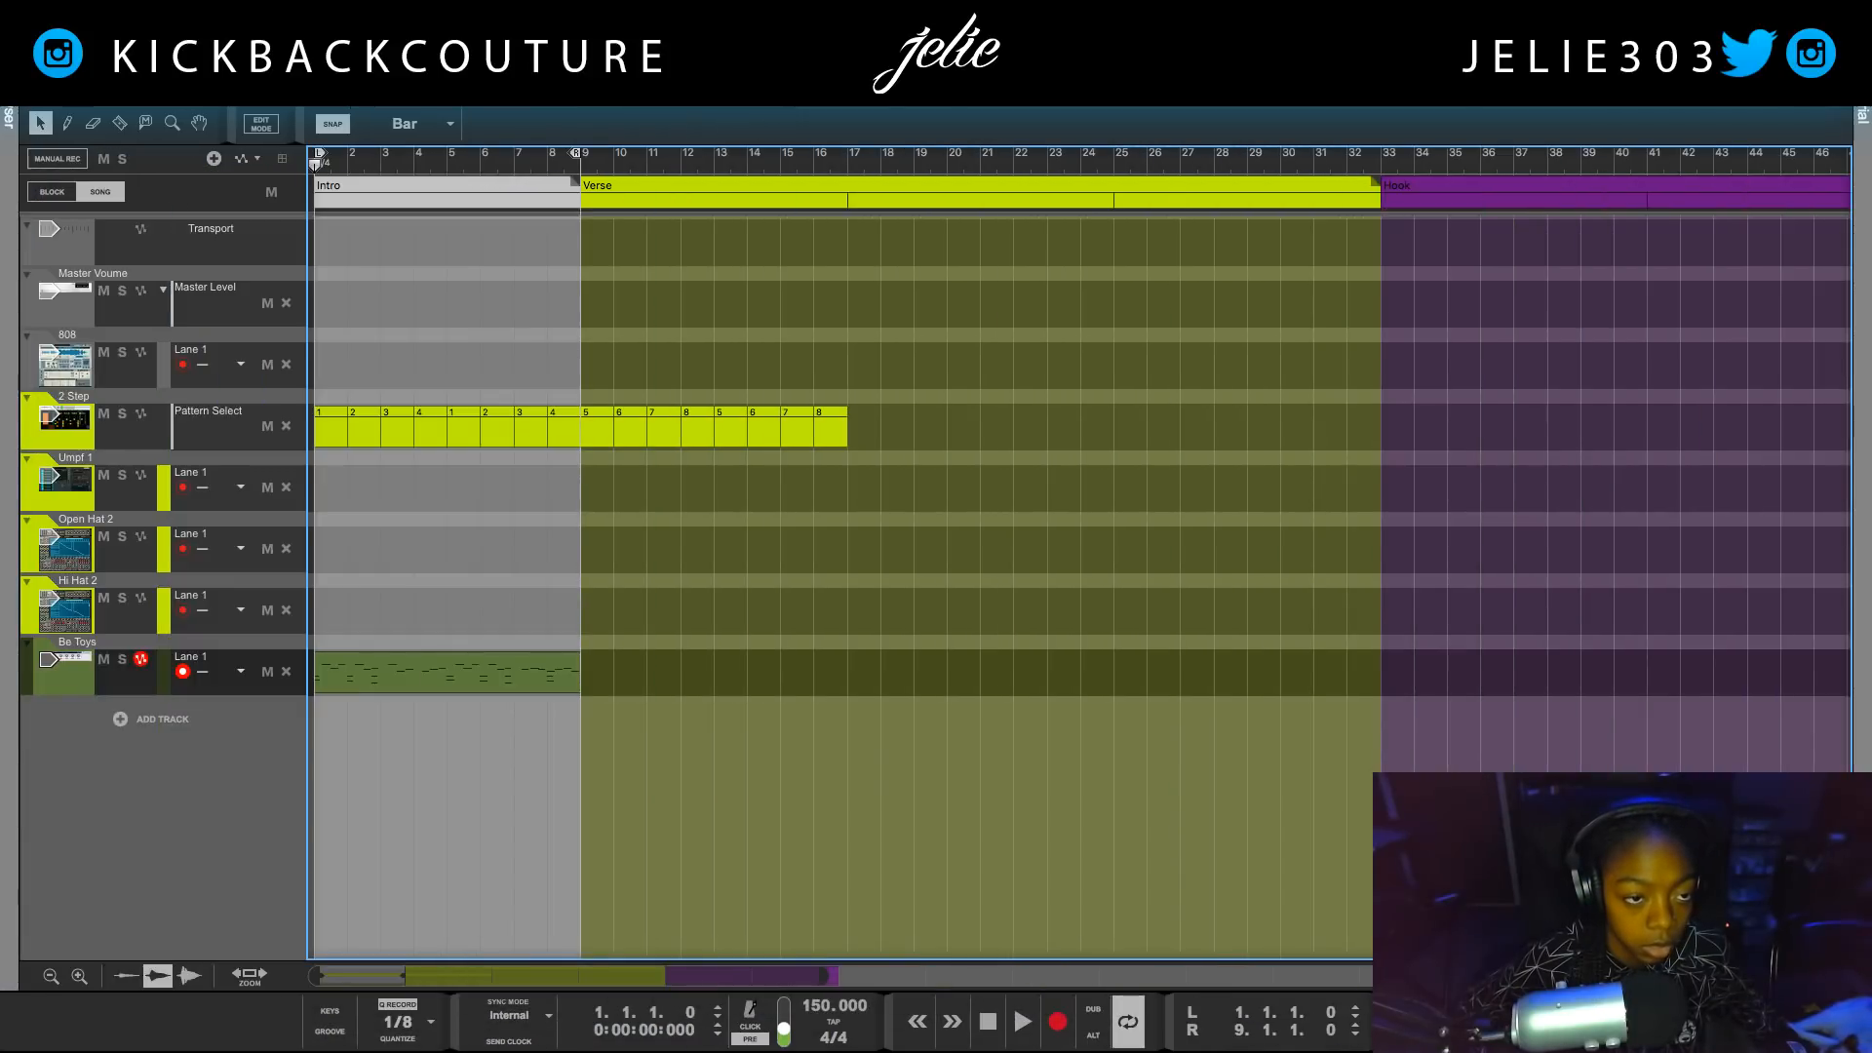
Add a Scream 4 Distortion from the effects devices to the Be Toys mix channel's insert FX.
key(F6)
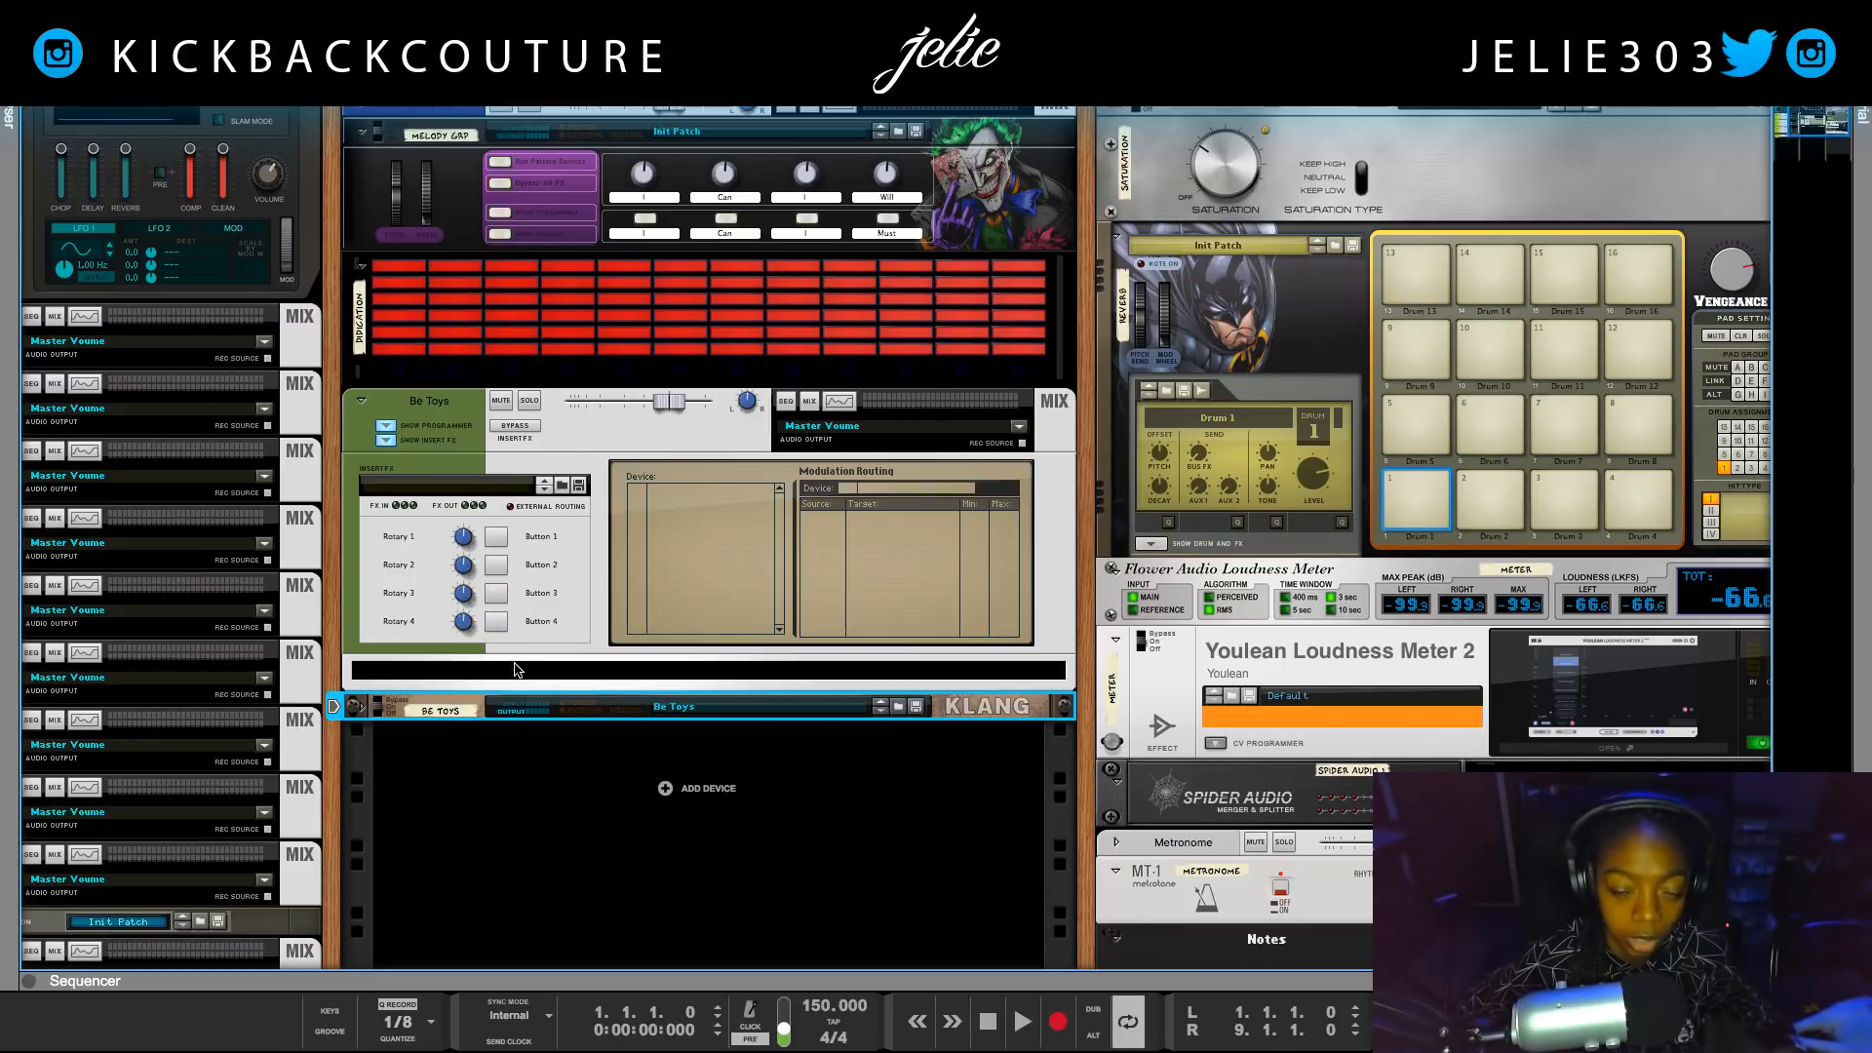
scroll(483, 634, down, 1)
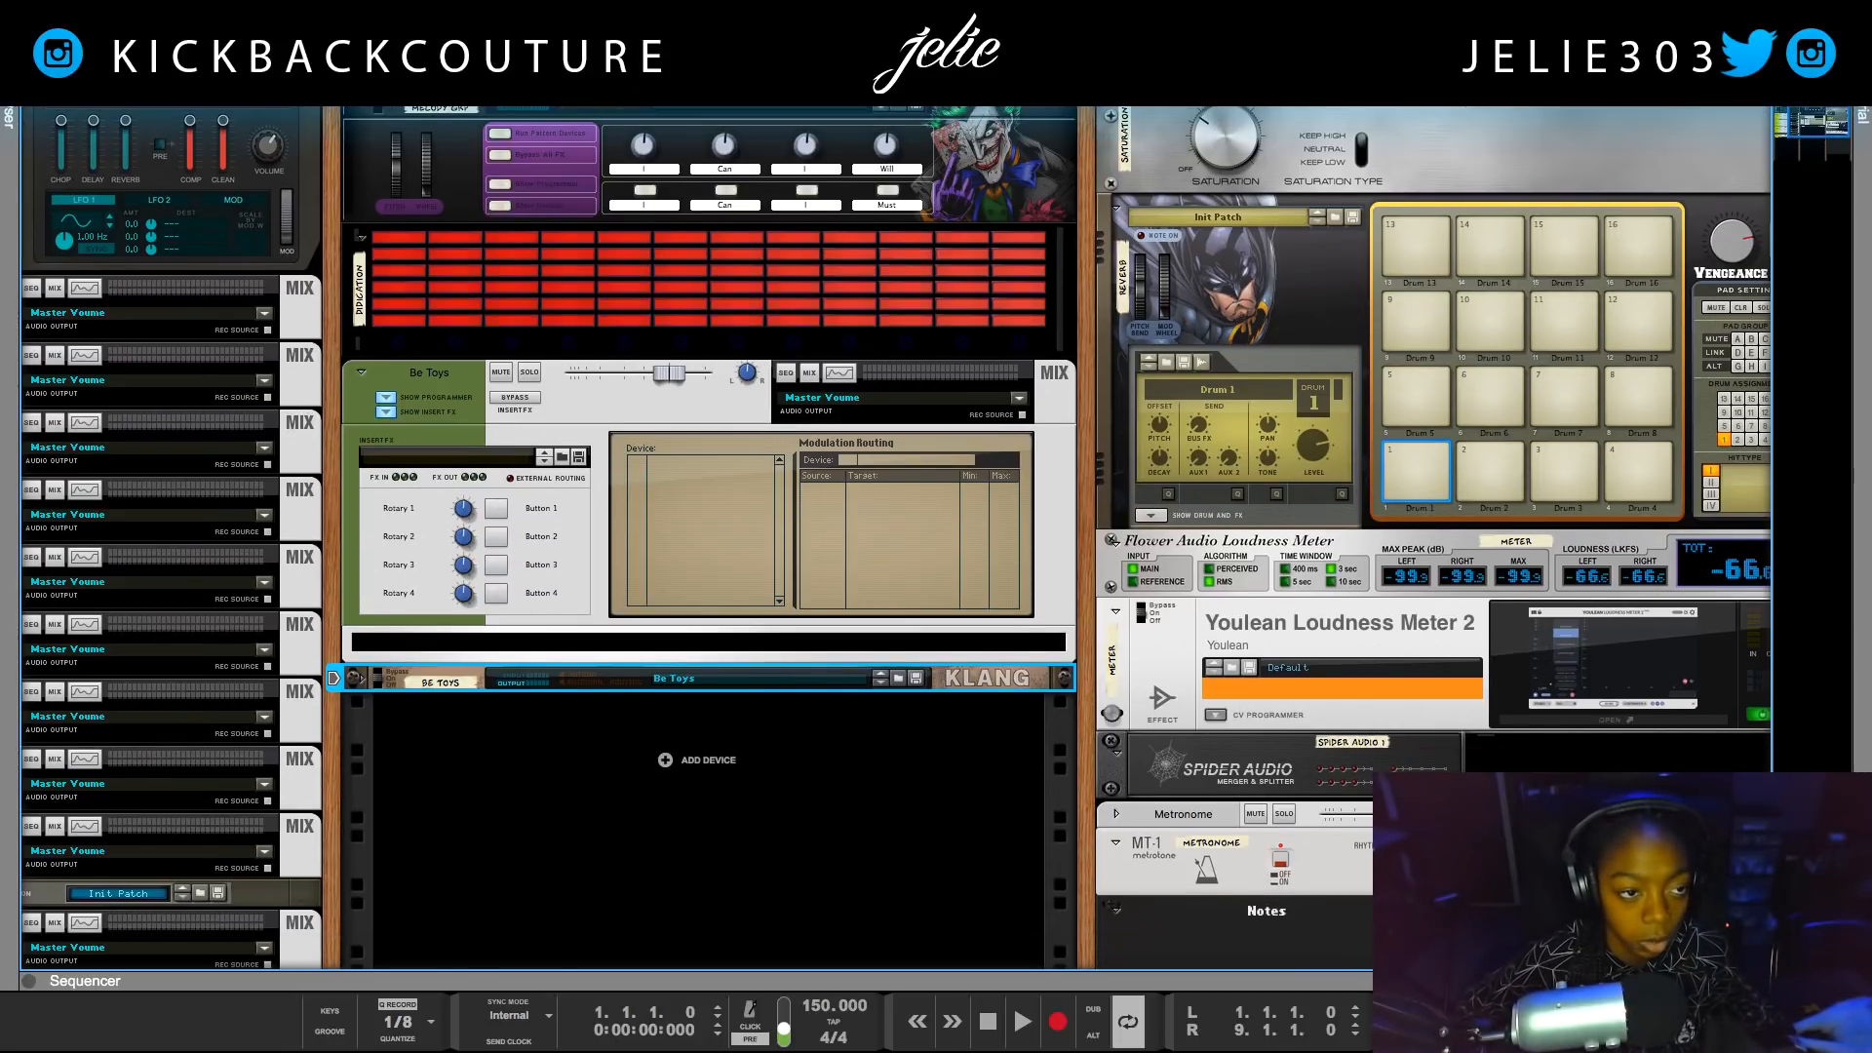
key(F3)
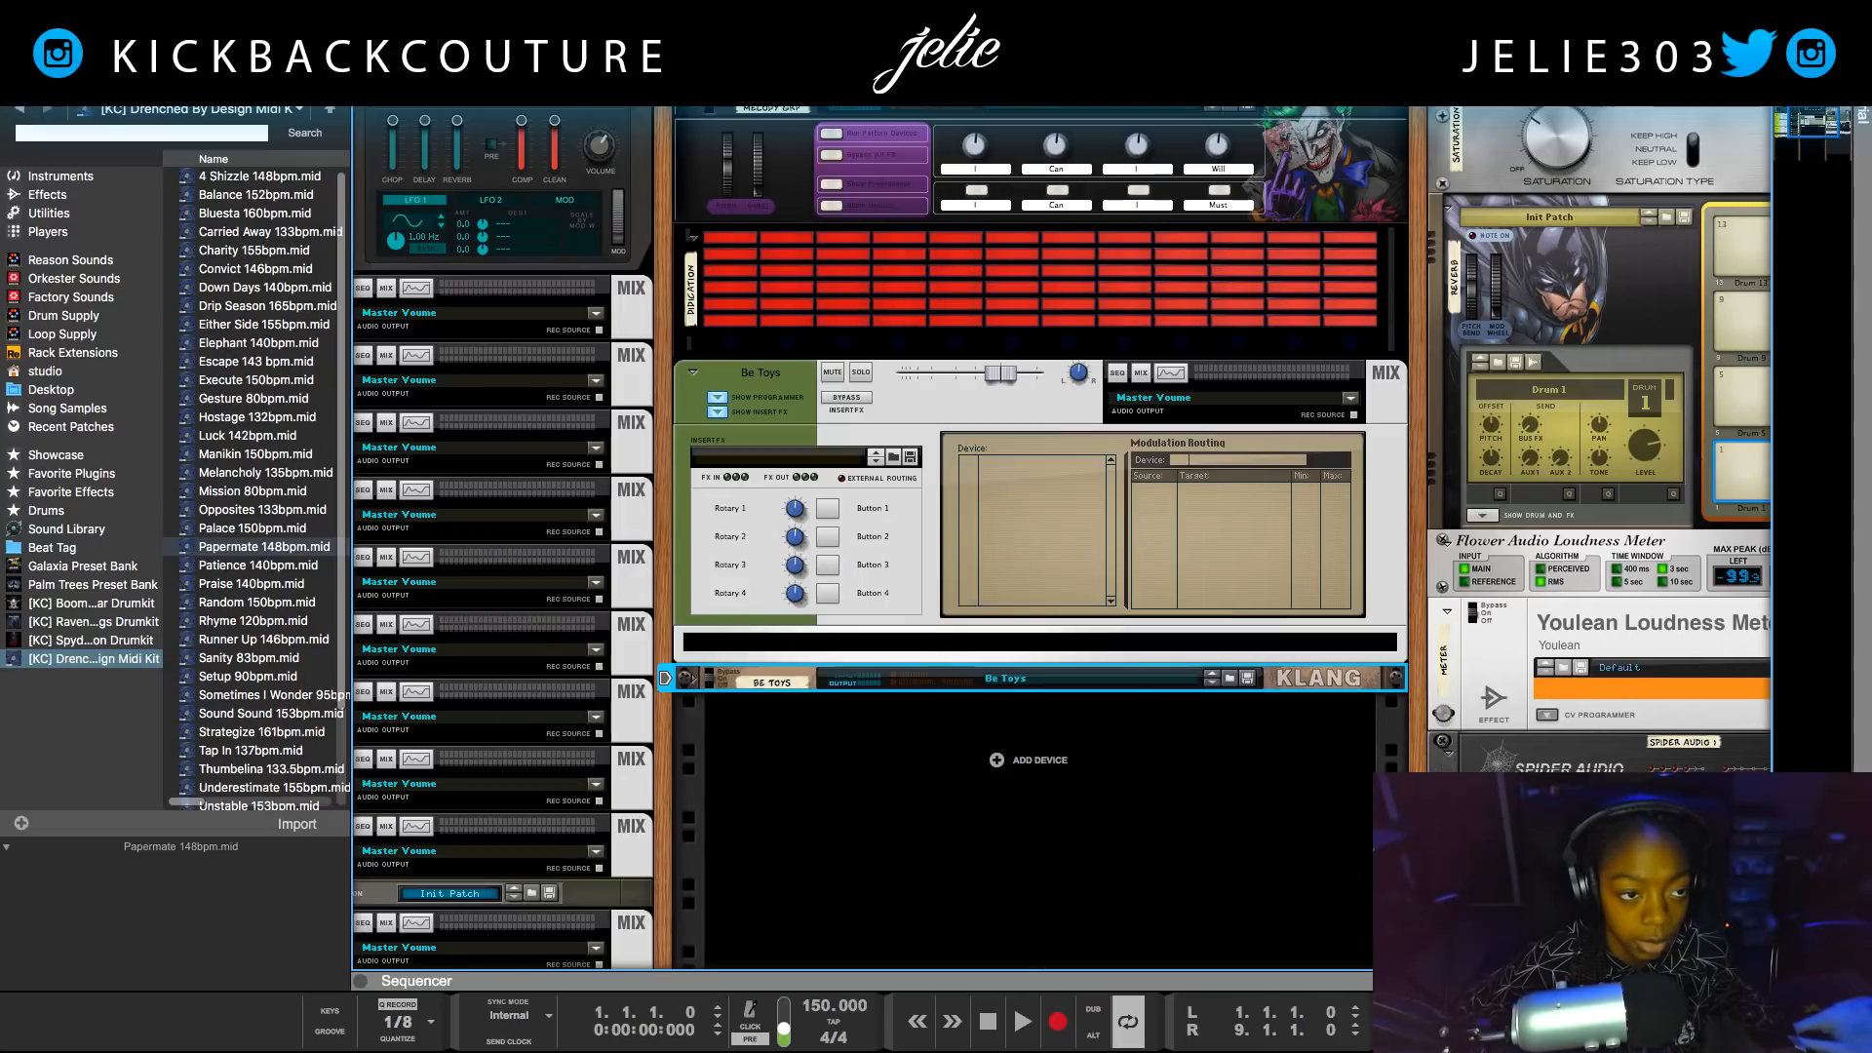
click(108, 195)
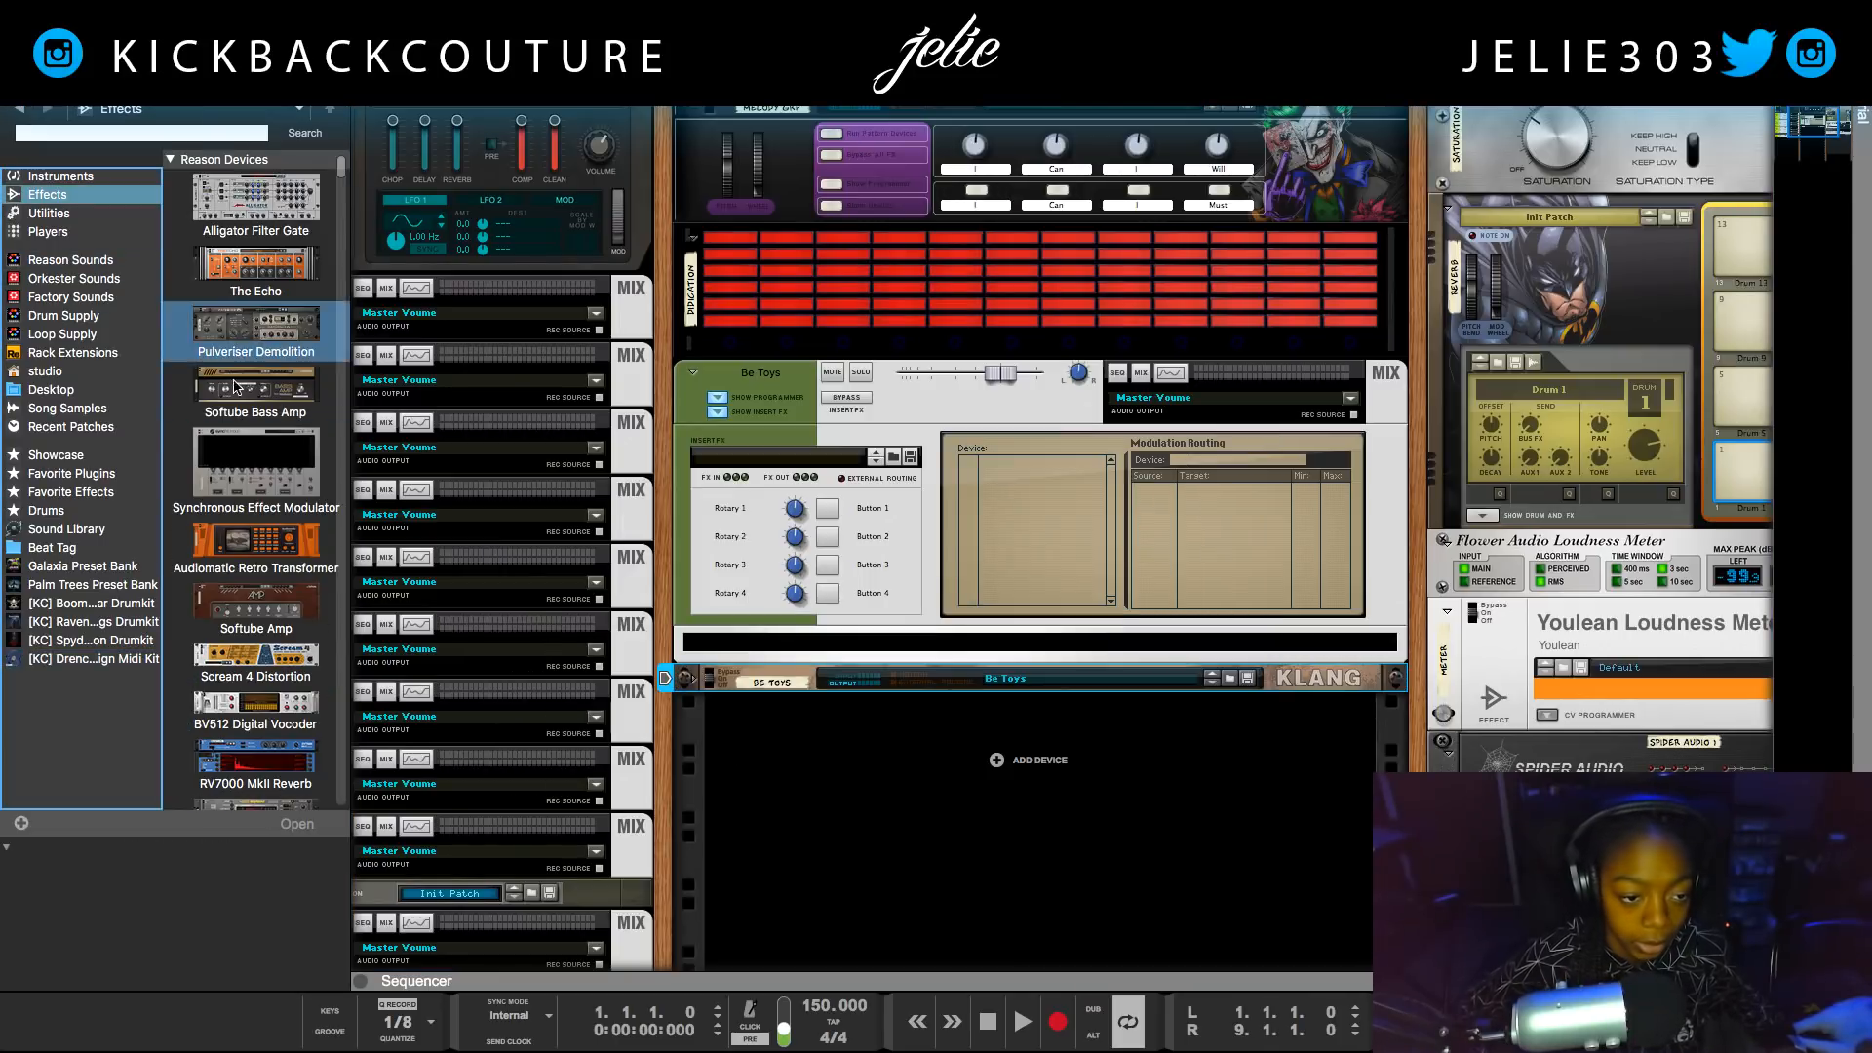
scroll(247, 380, down, 1)
scroll(241, 440, down, 3)
scroll(242, 449, down, 2)
scroll(302, 493, down, 4)
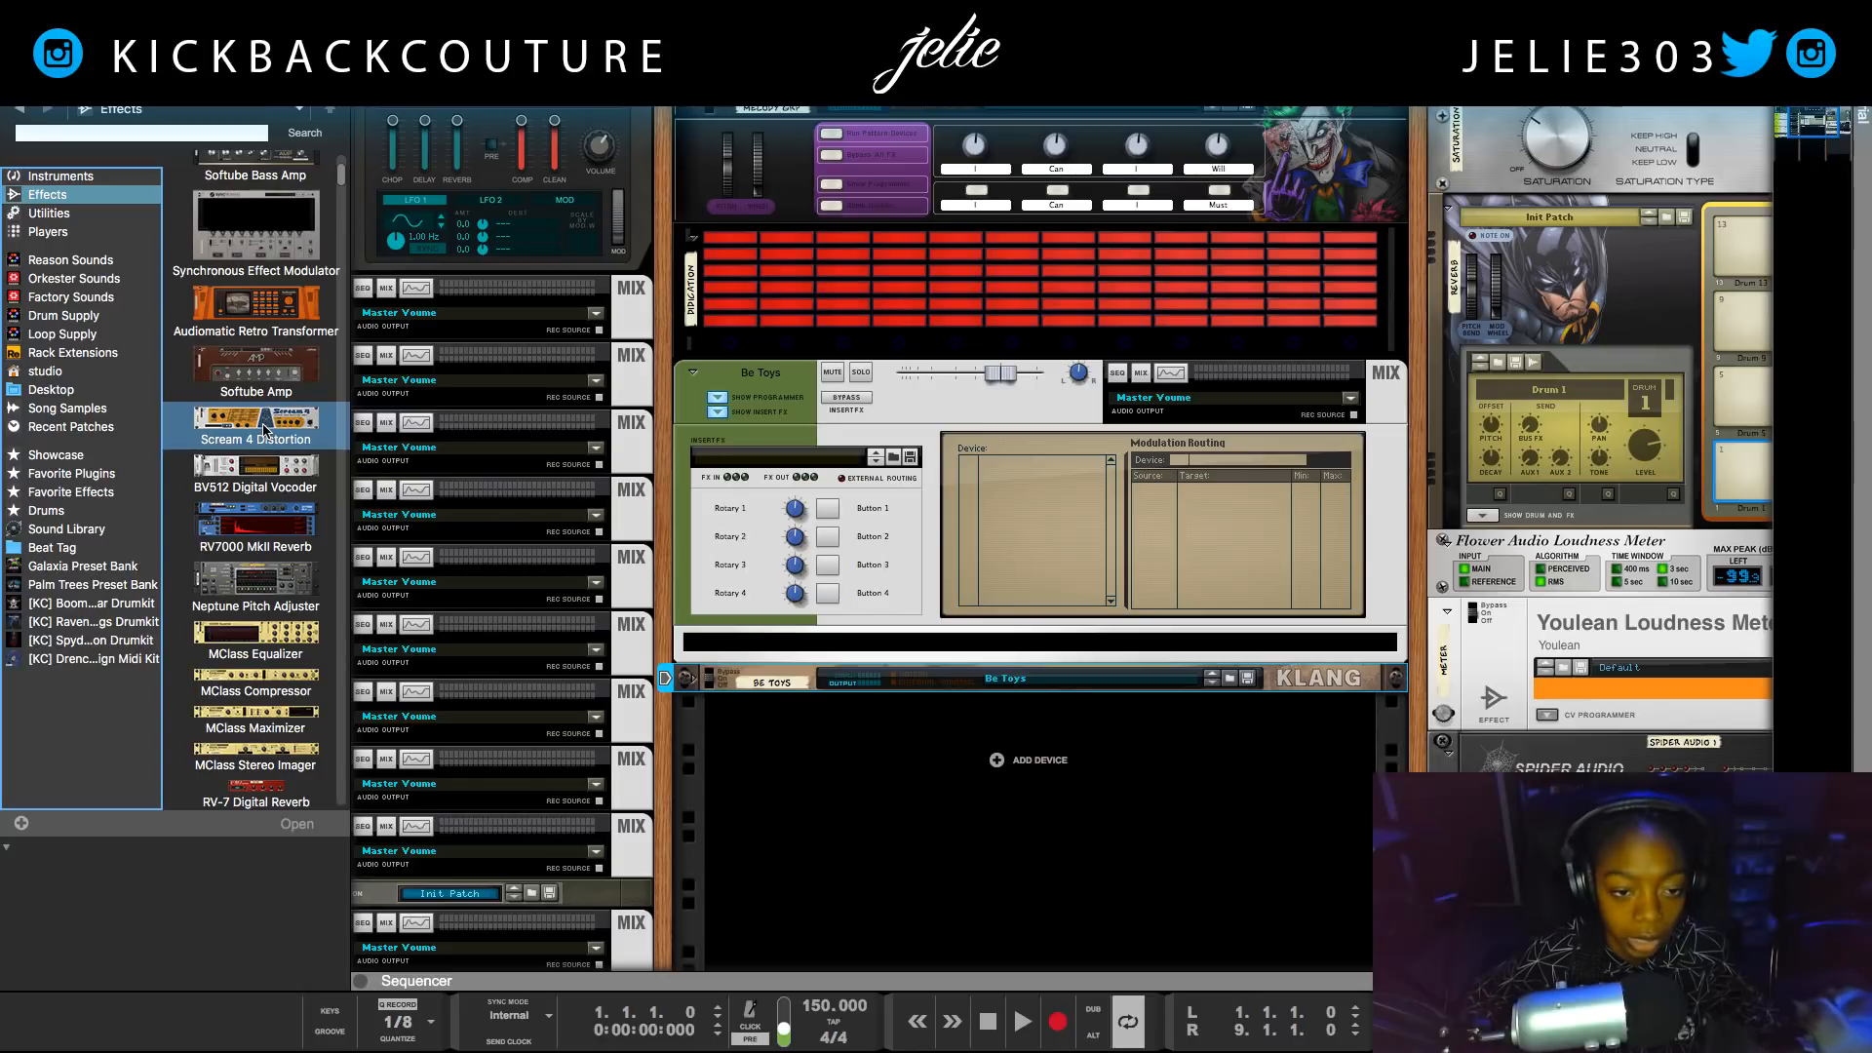
mouse_move(256, 427)
mouse_down()
mouse_move(570, 649)
mouse_move(761, 646)
mouse_up()
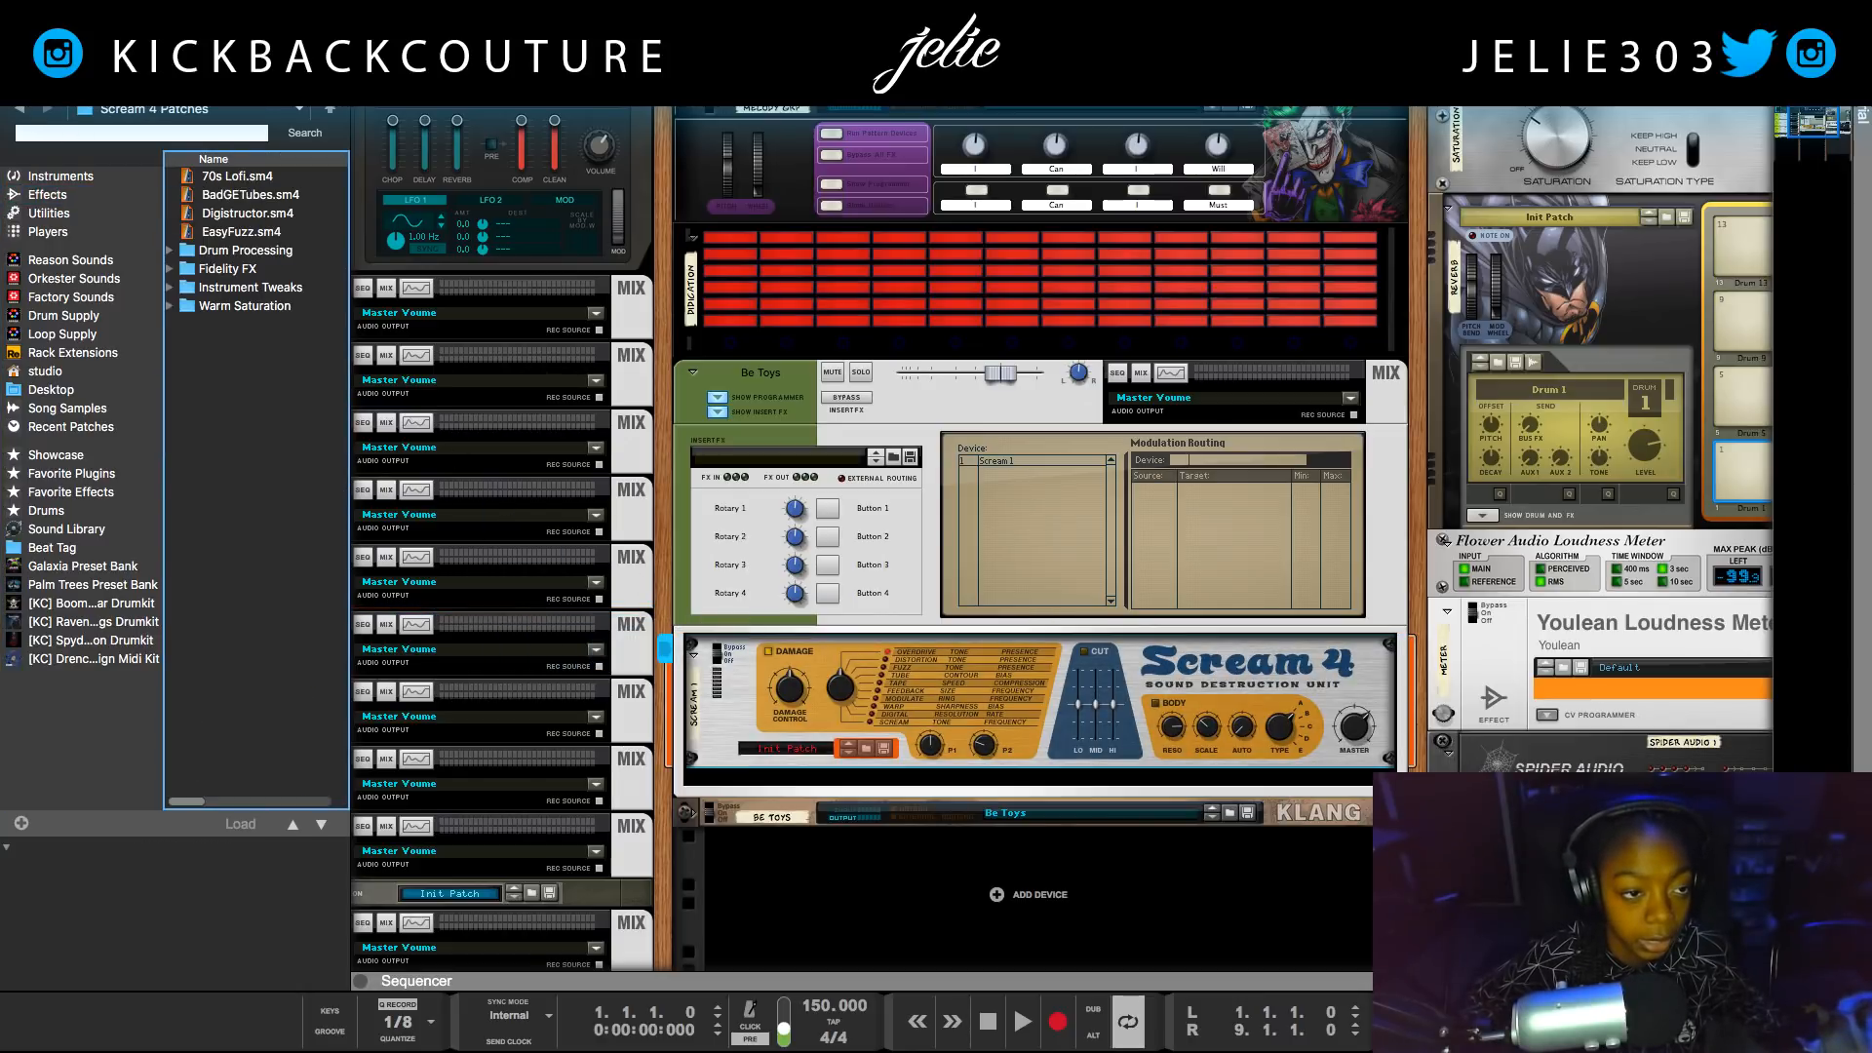
Add an RV7000 MkII Reverb below the Scream 4 in the Be Toys channel's insert FX.
click(47, 194)
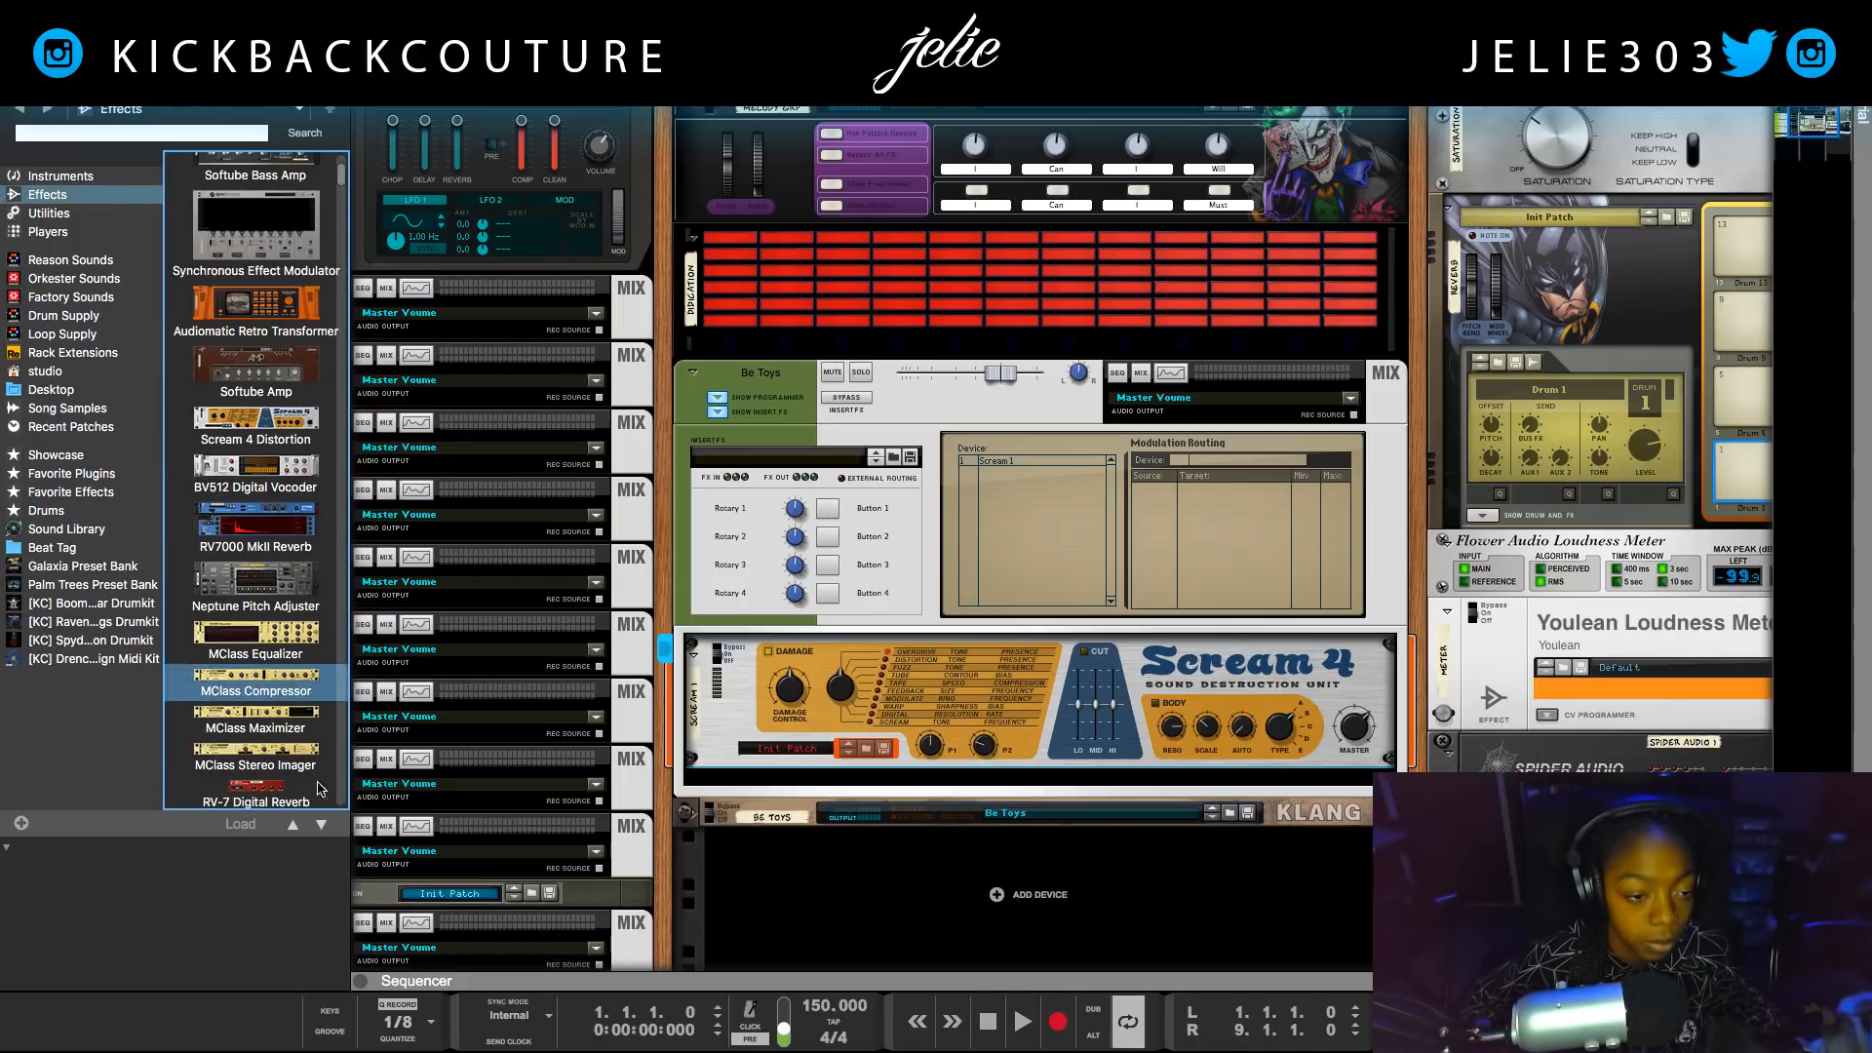
scroll(283, 682, down, 6)
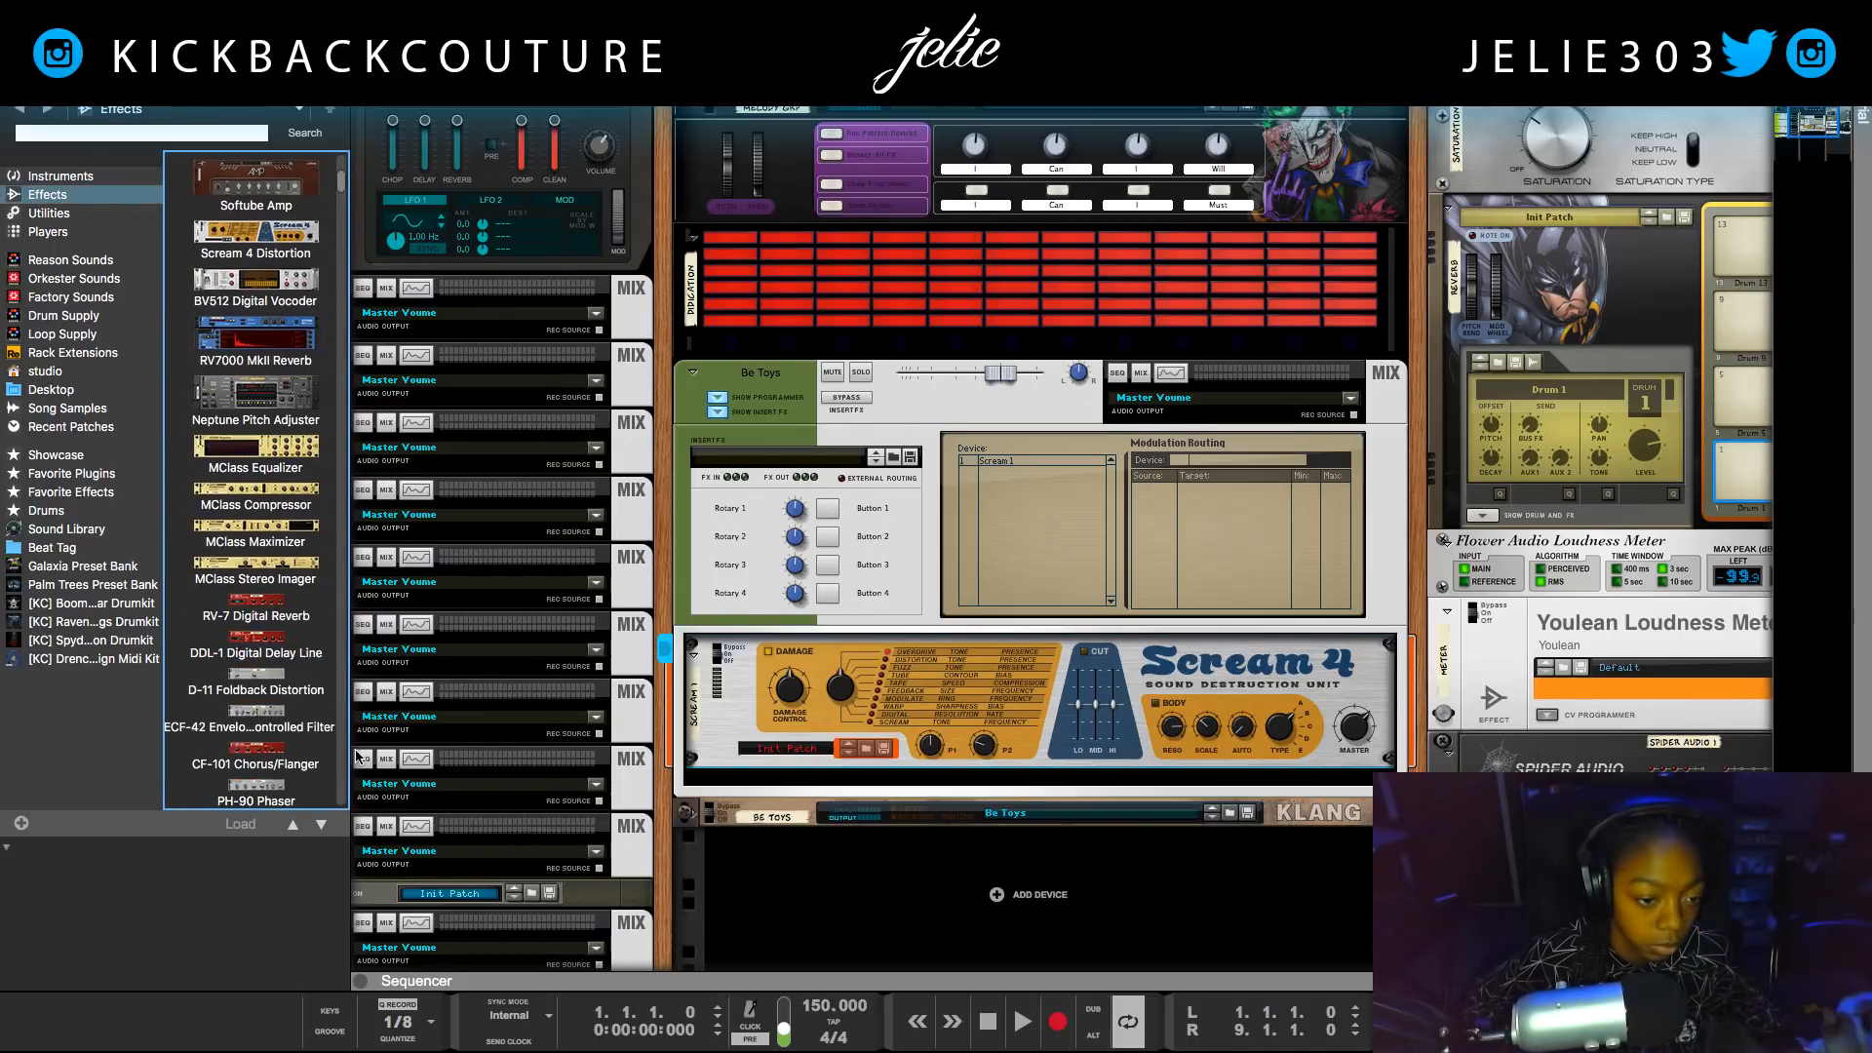
scroll(299, 726, down, 2)
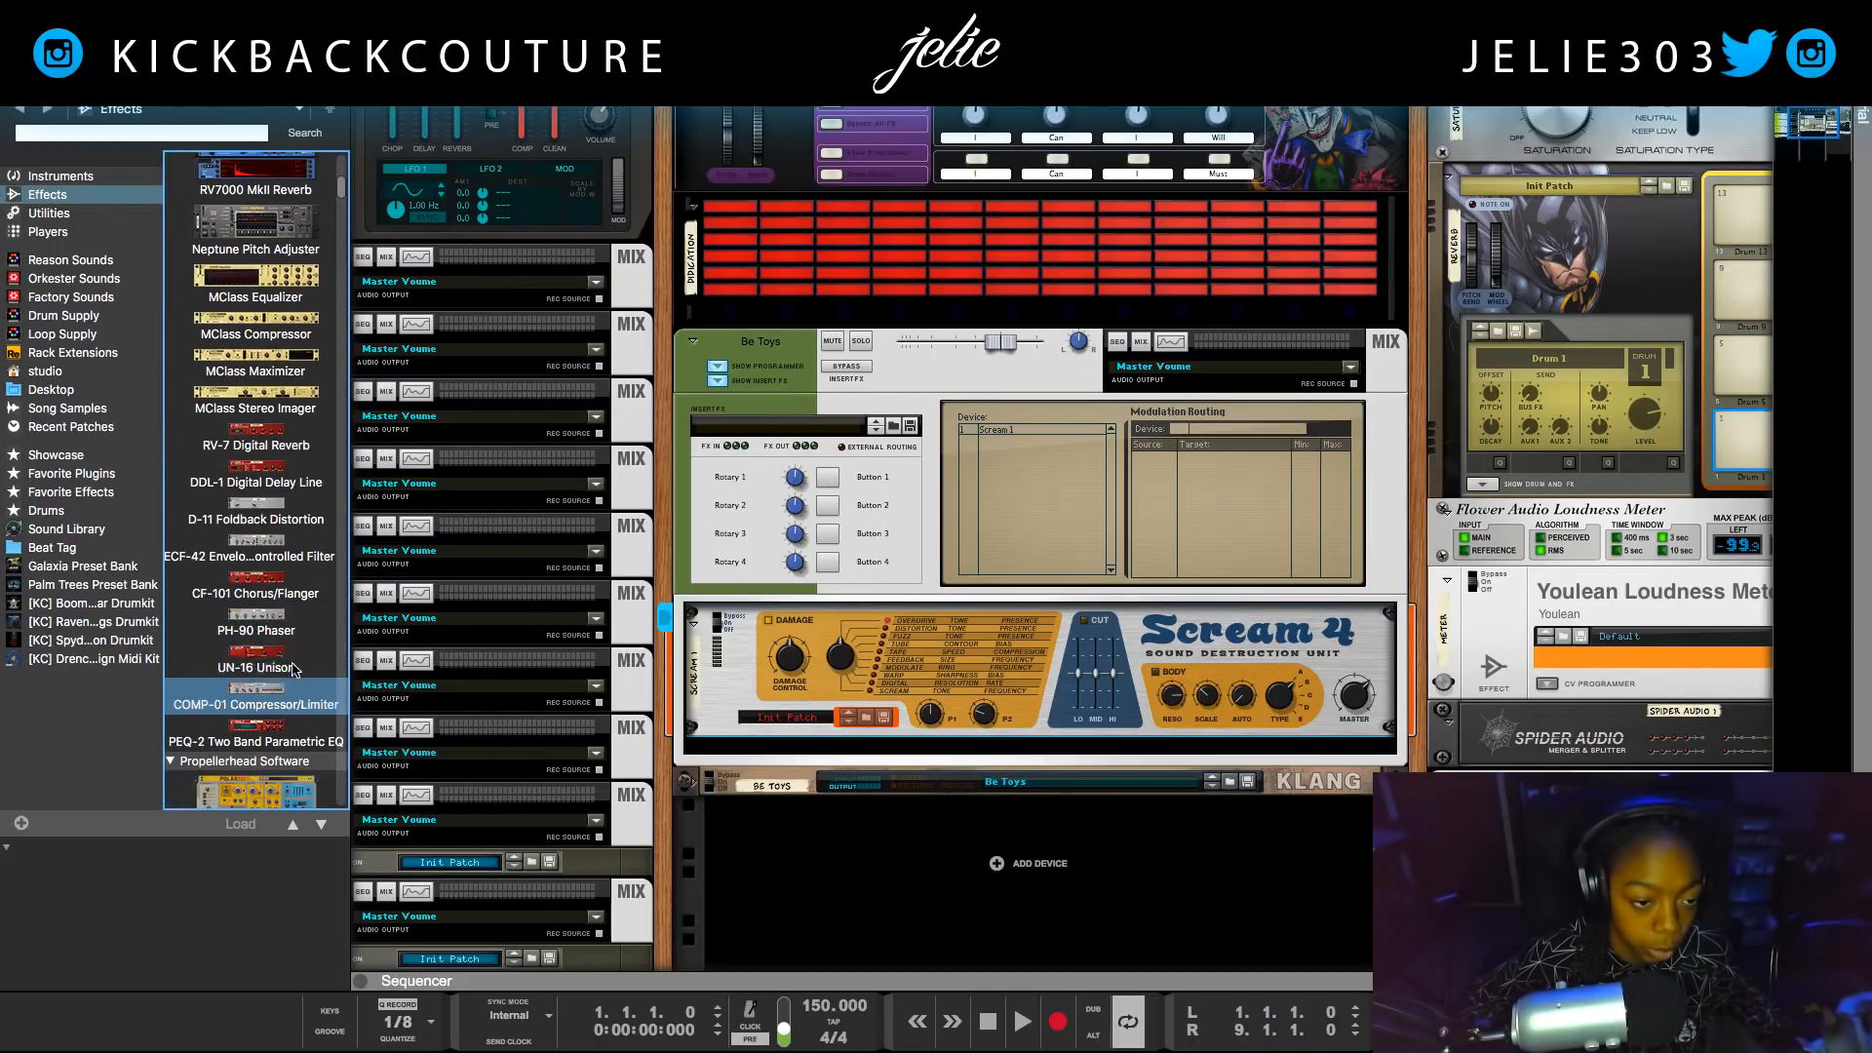
scroll(292, 549, up, 3)
drag(255, 284, 766, 749)
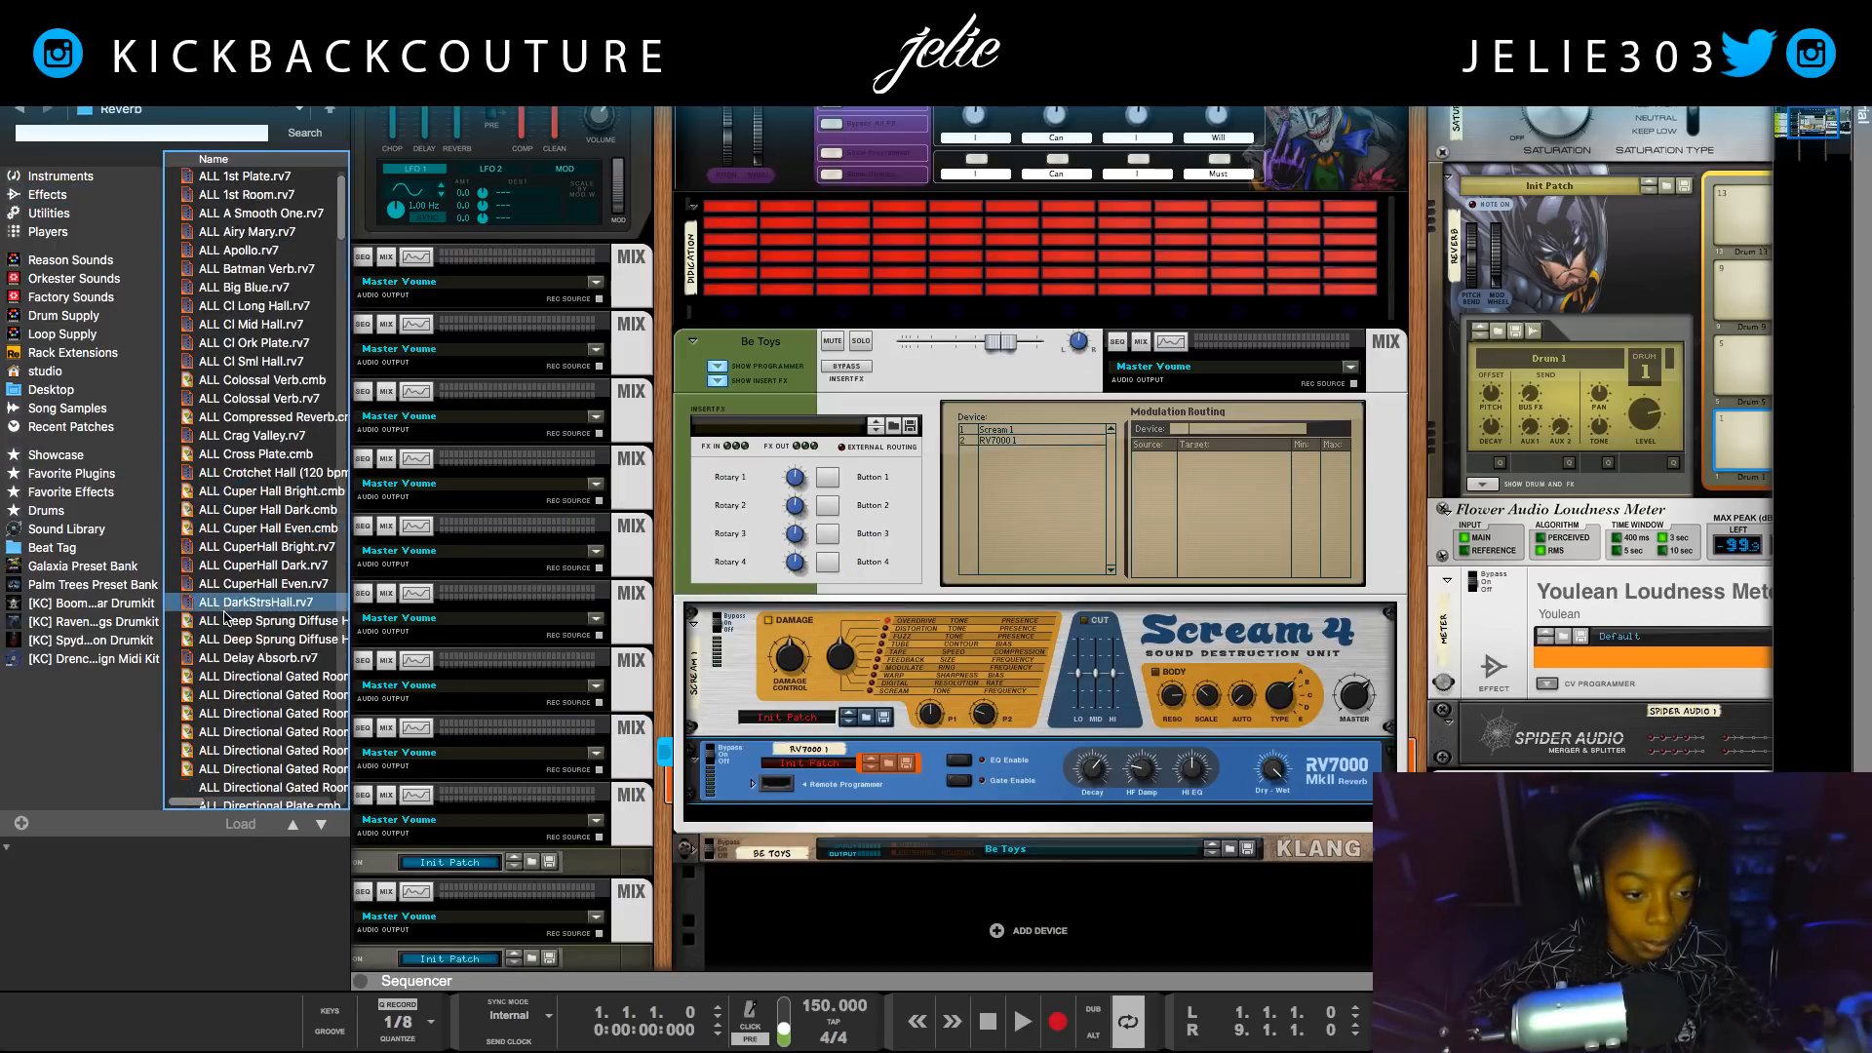
Add a Synchronous Effect Modulator below the RV7000 in the Be Toys channel's insert FX and hide the browser.
click(19, 114)
scroll(210, 585, down, 3)
scroll(209, 585, down, 7)
scroll(274, 728, up, 14)
scroll(222, 435, up, 11)
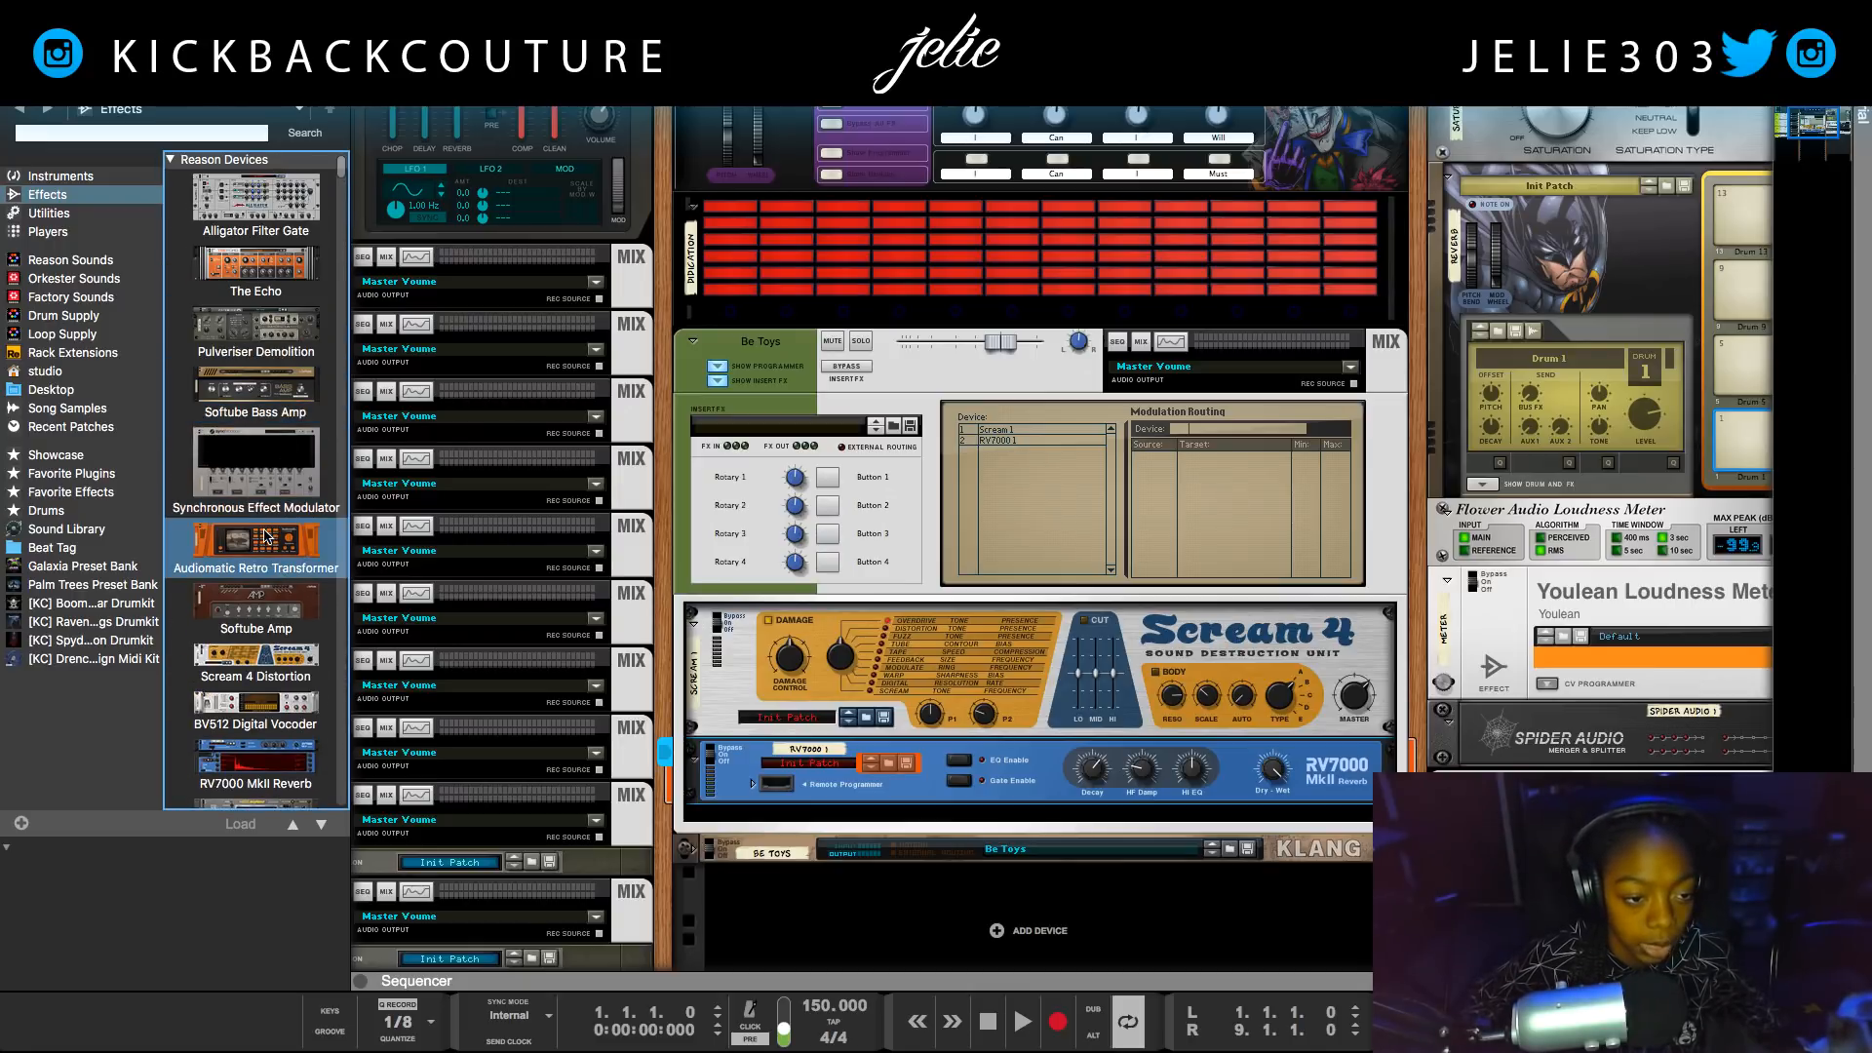
mouse_move(257, 466)
mouse_down()
mouse_move(738, 807)
mouse_move(731, 827)
mouse_up()
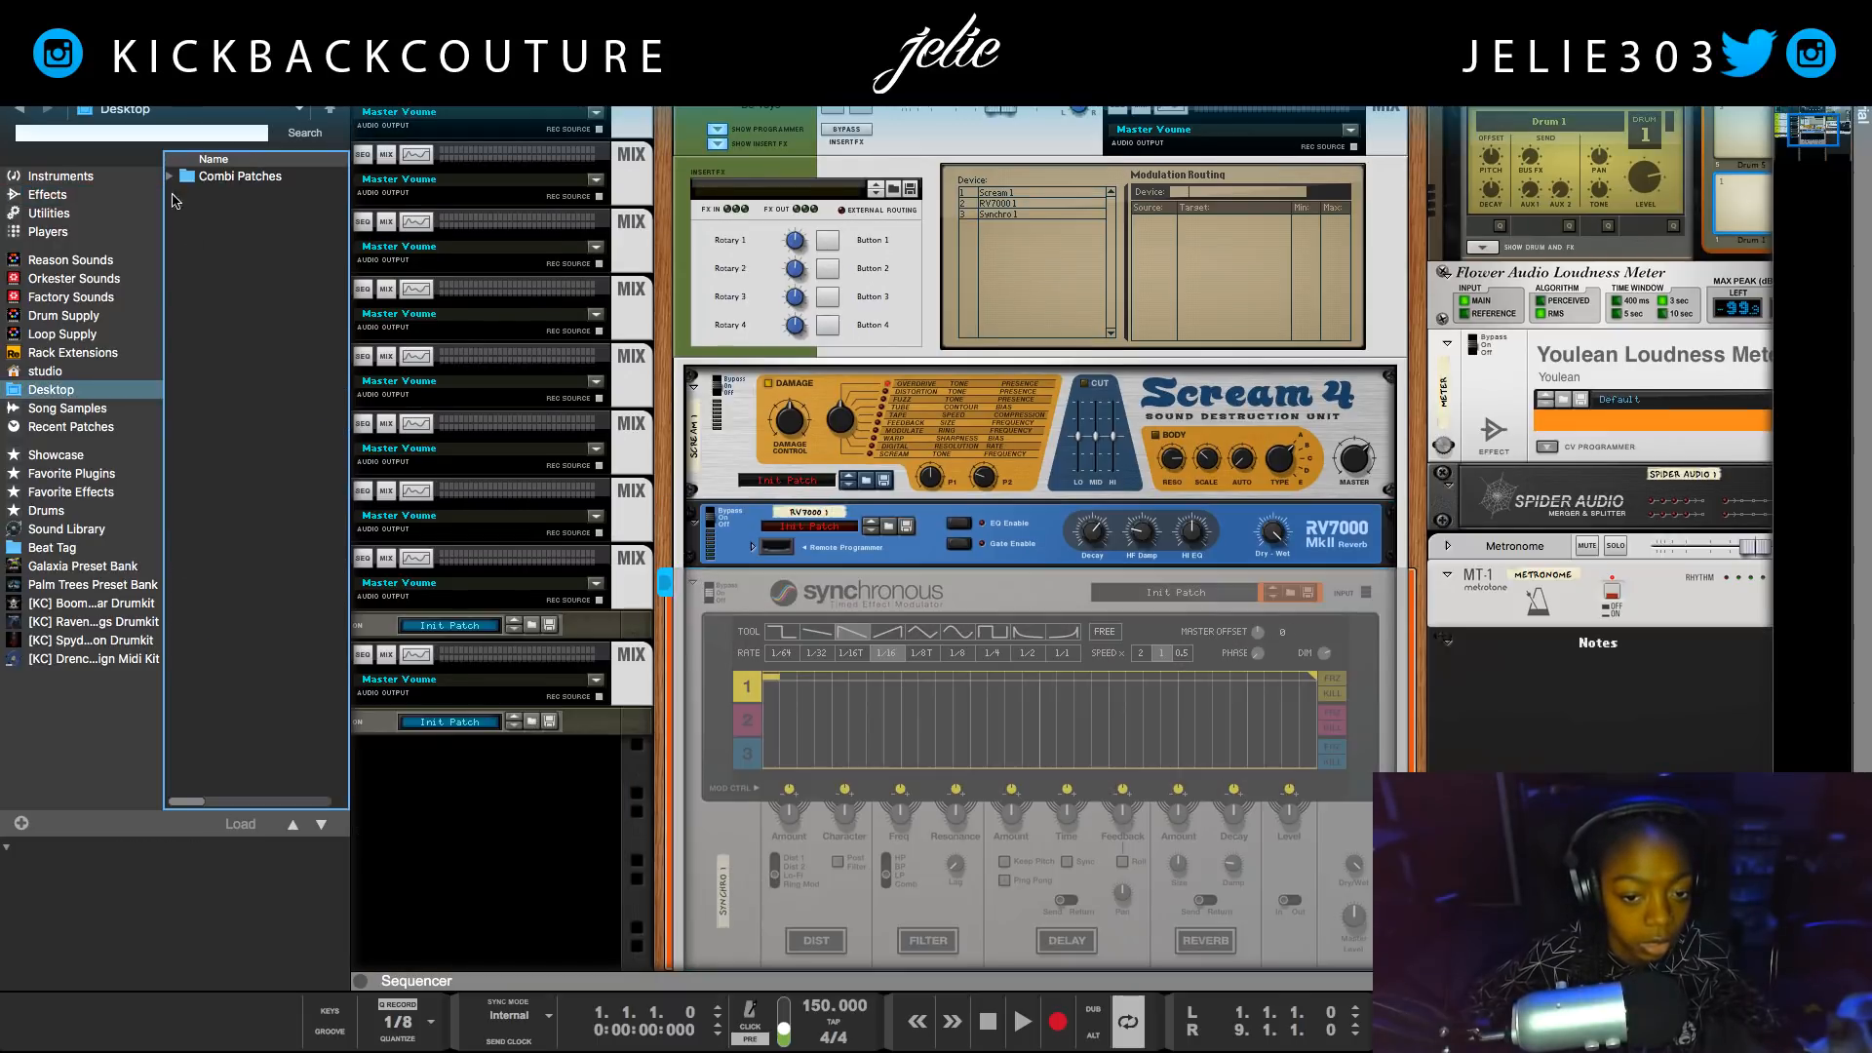
key(F3)
scroll(535, 717, up, 4)
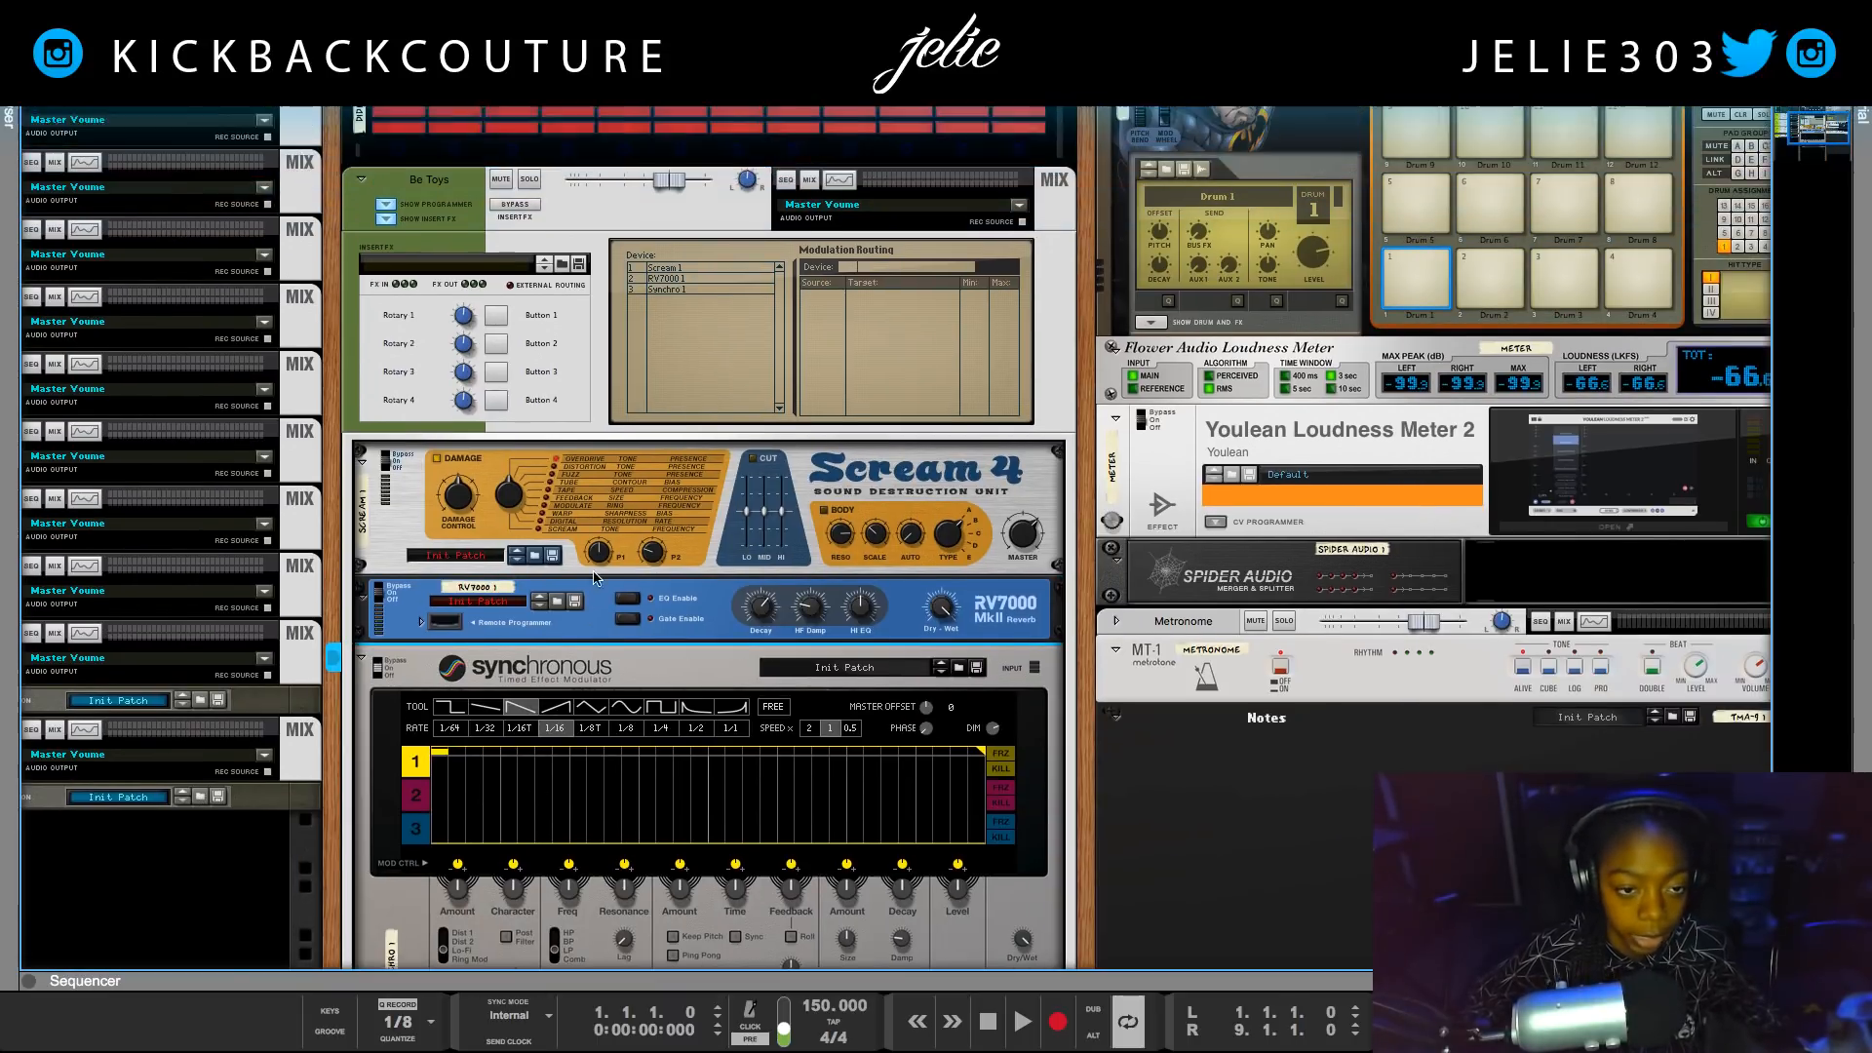
click(378, 709)
drag(378, 796, 449, 585)
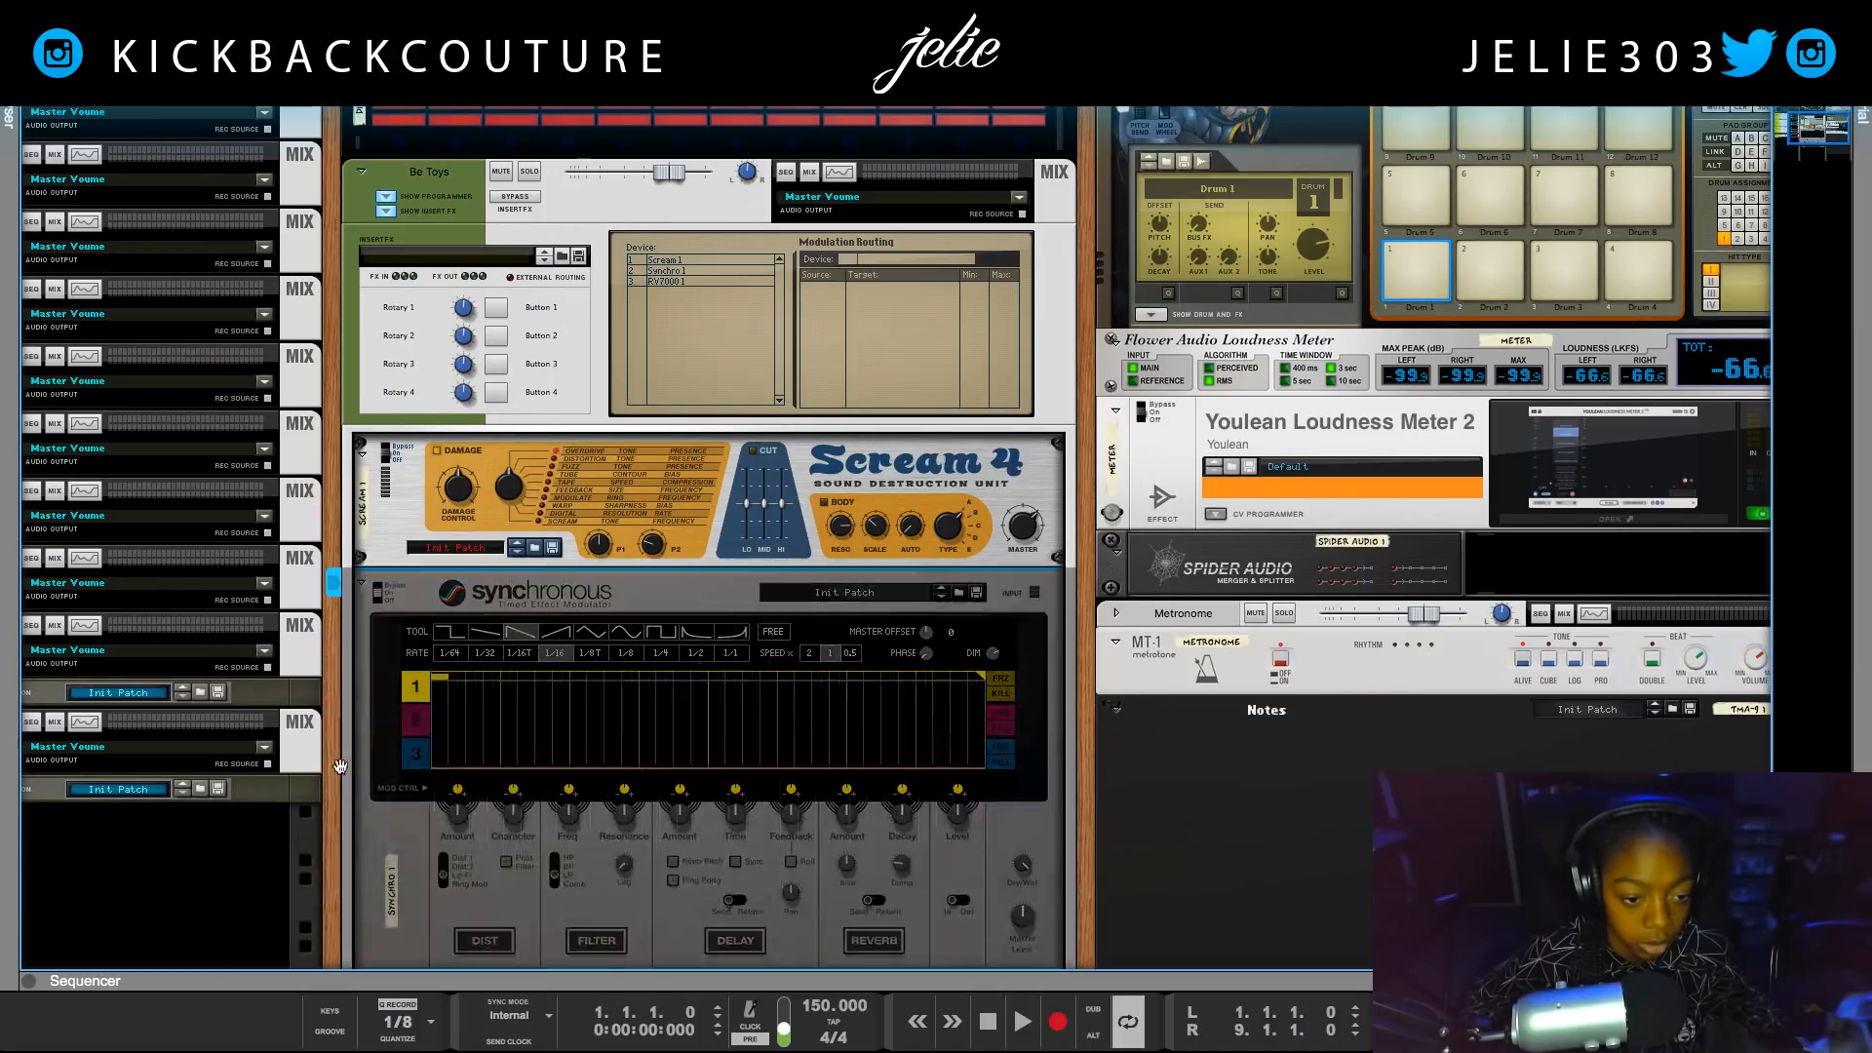
key(ctrl+z)
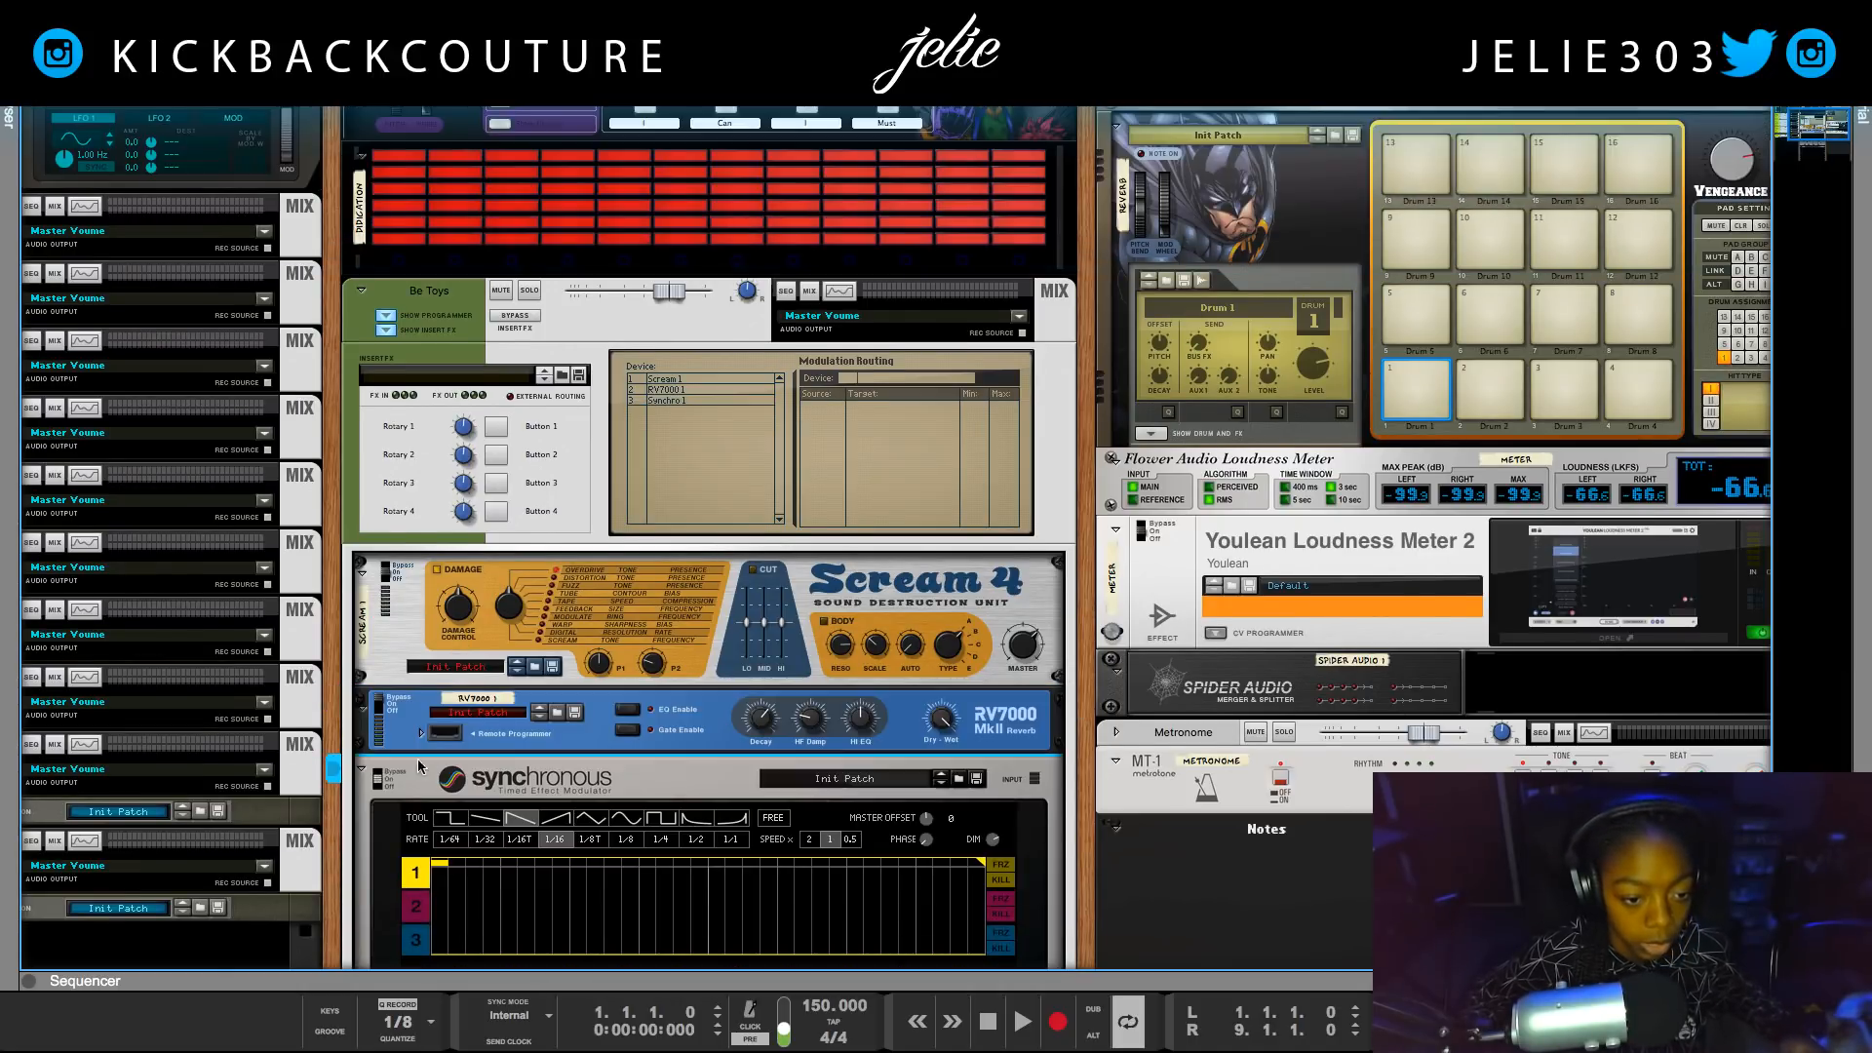
scroll(328, 698, up, 2)
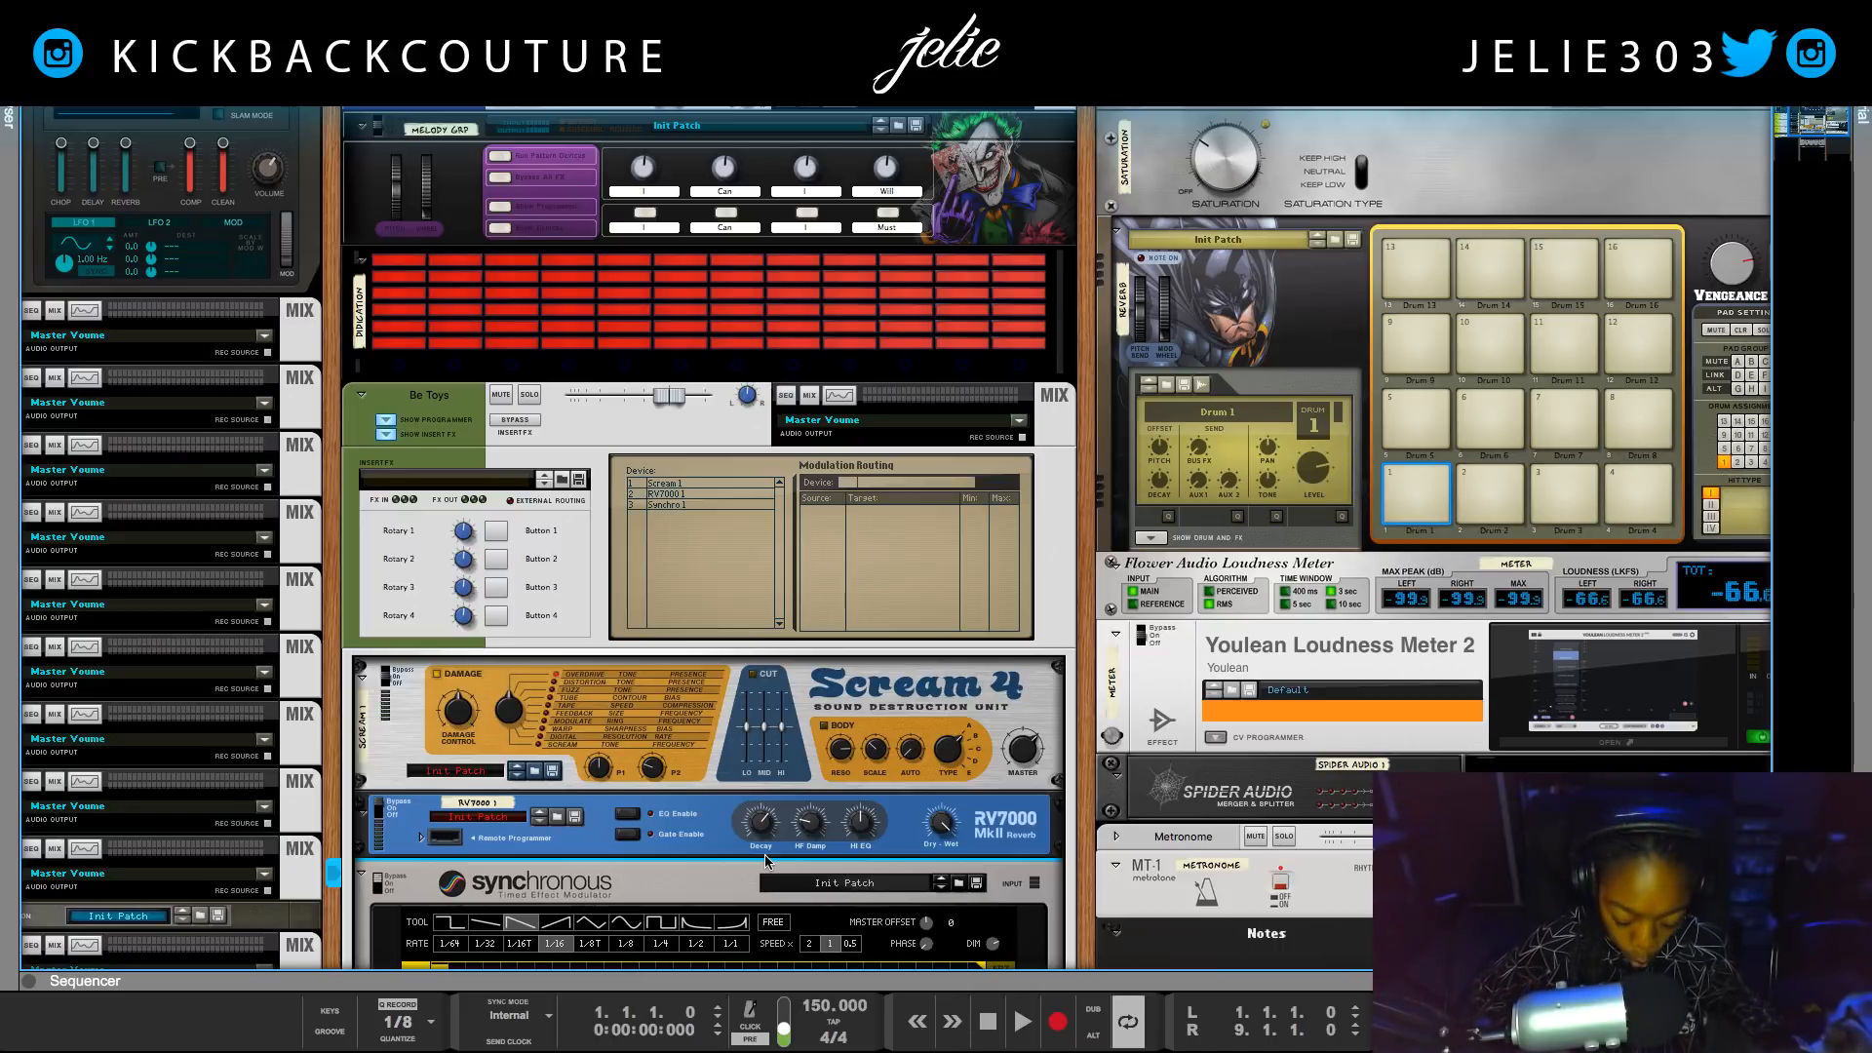
Play the melody and set the Scream 4's damage type to Tape, with parameter 1 at 64 and parameter 2 at 42.
key(space)
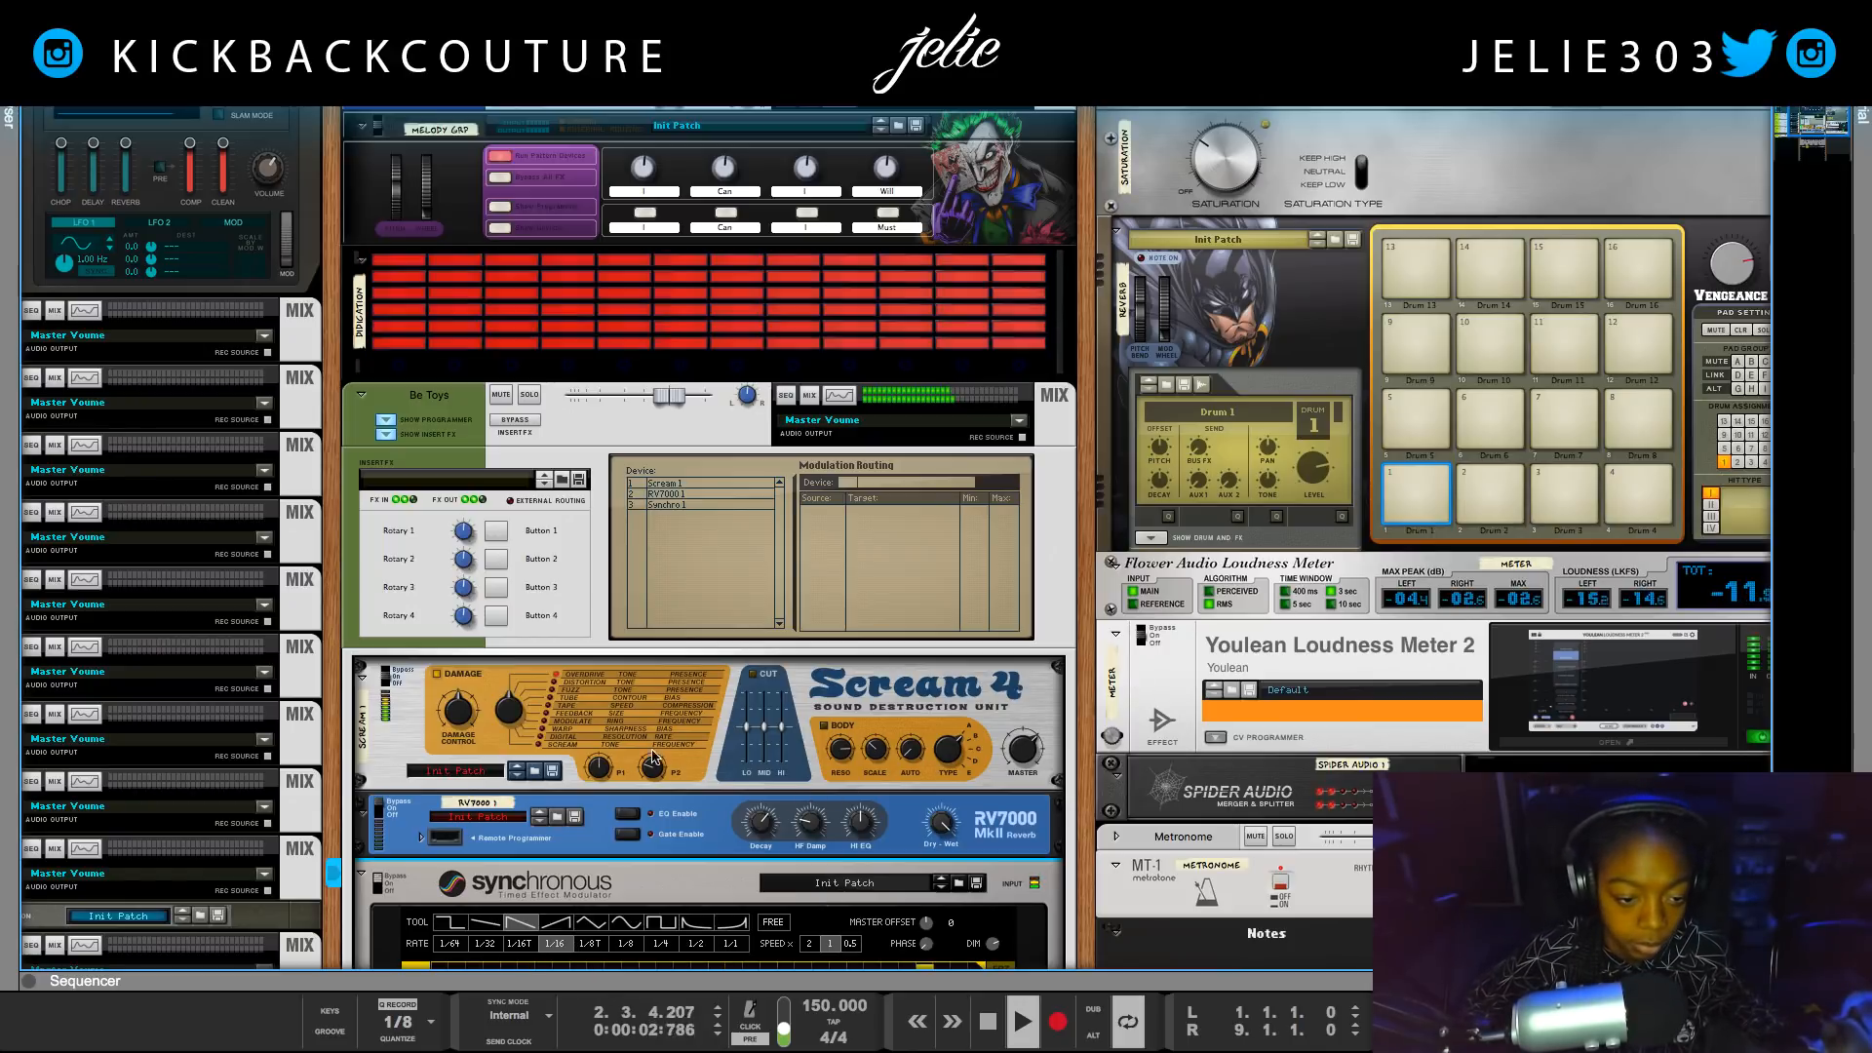
scroll(588, 731, down, 1)
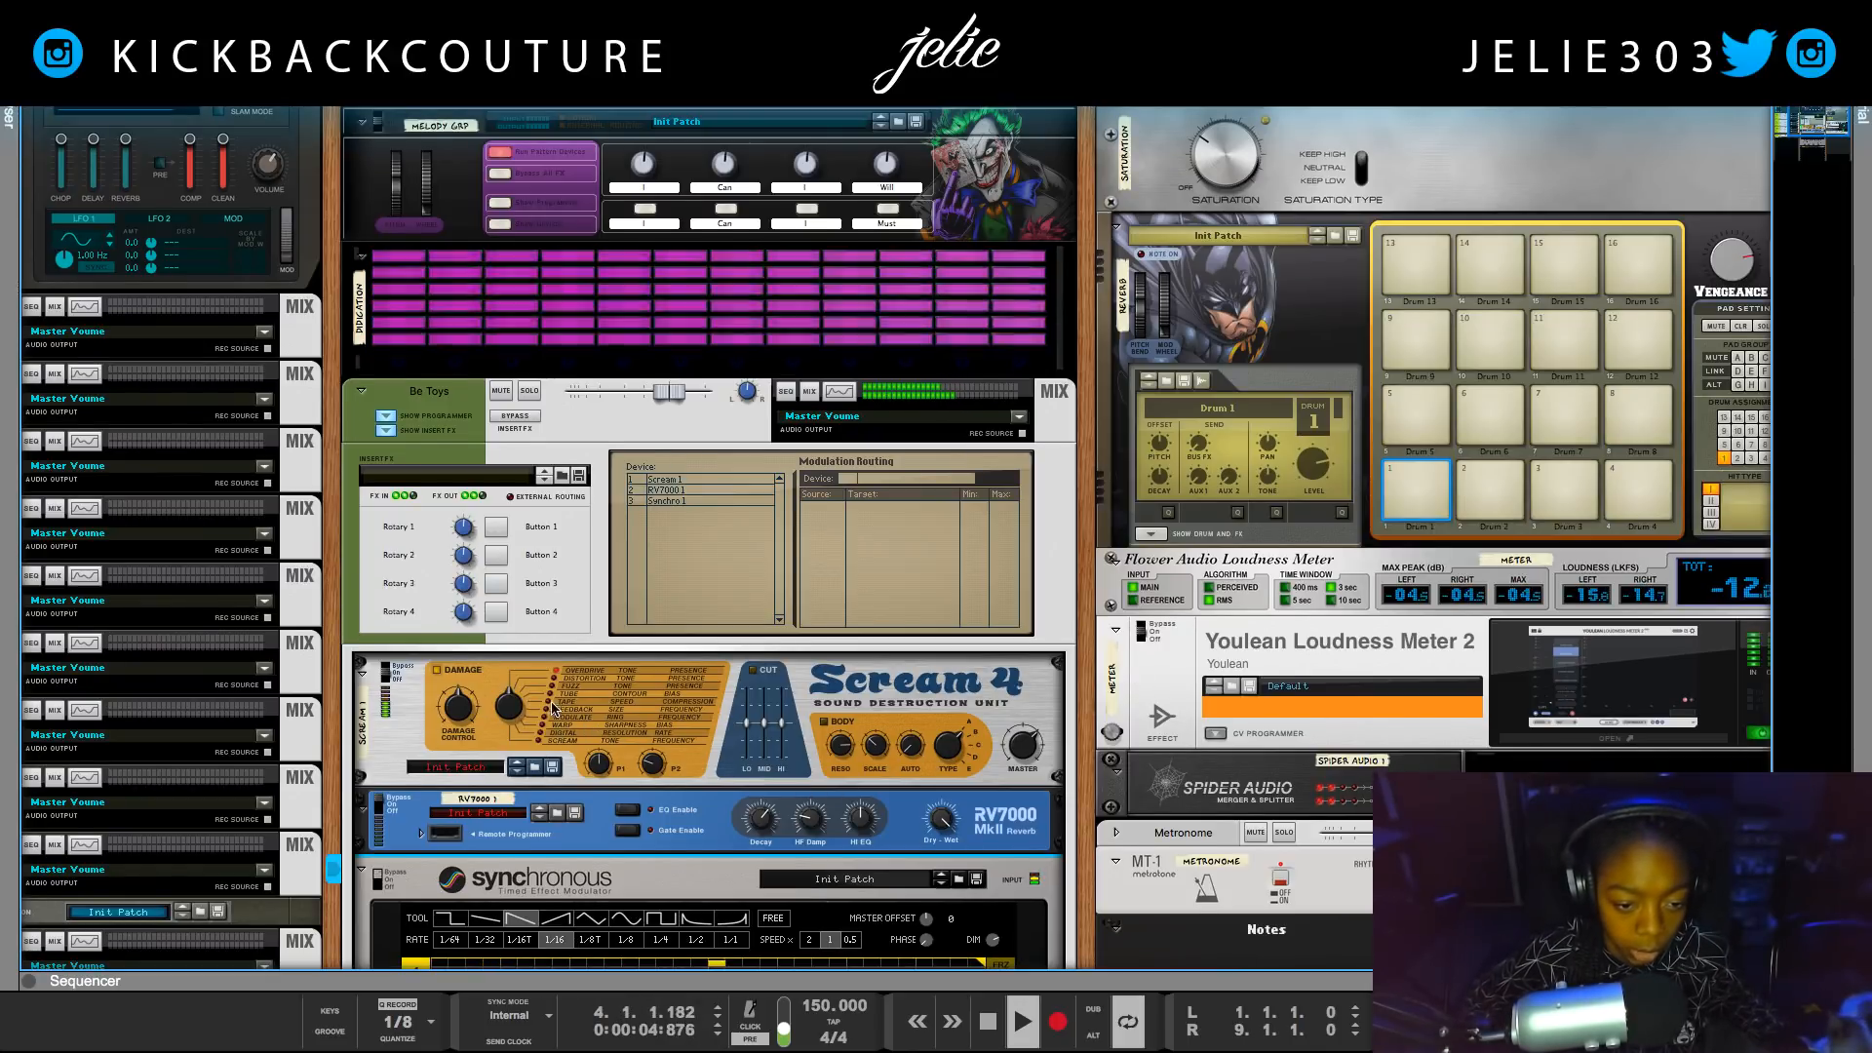
click(548, 702)
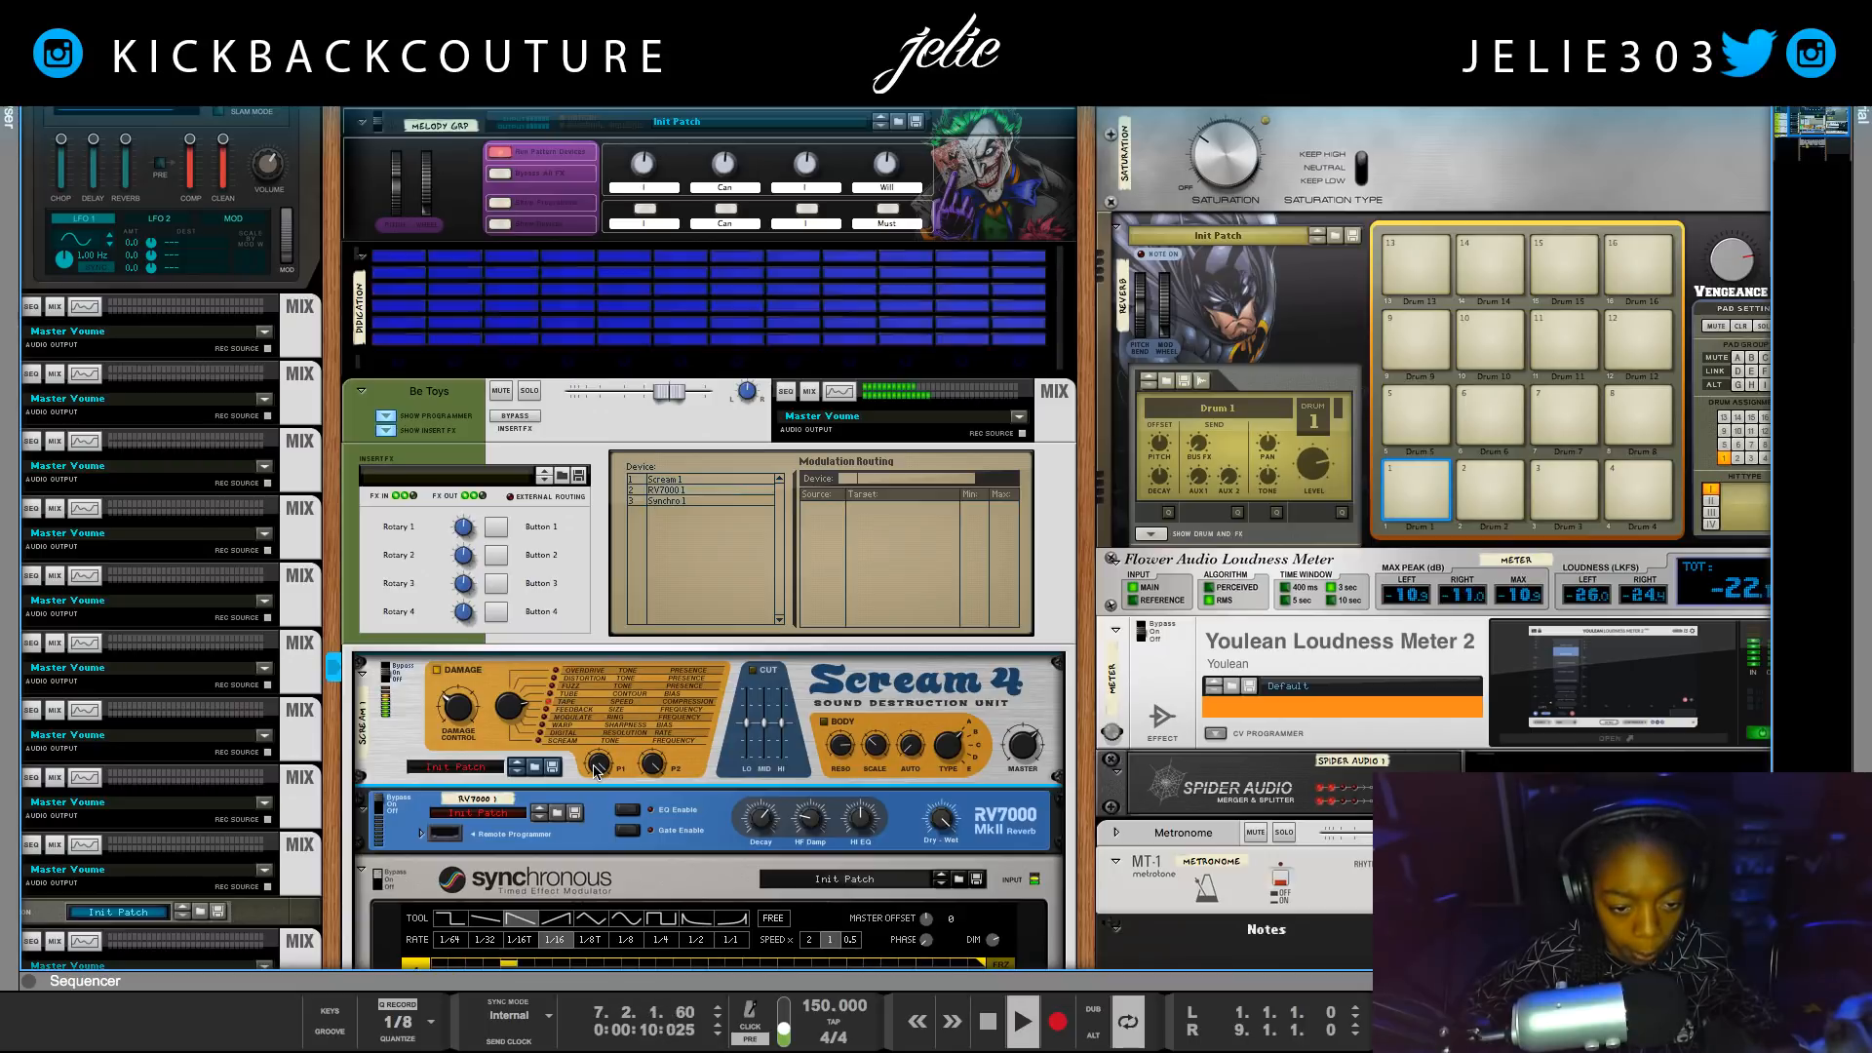
mouse_move(594, 767)
drag(602, 770, 609, 791)
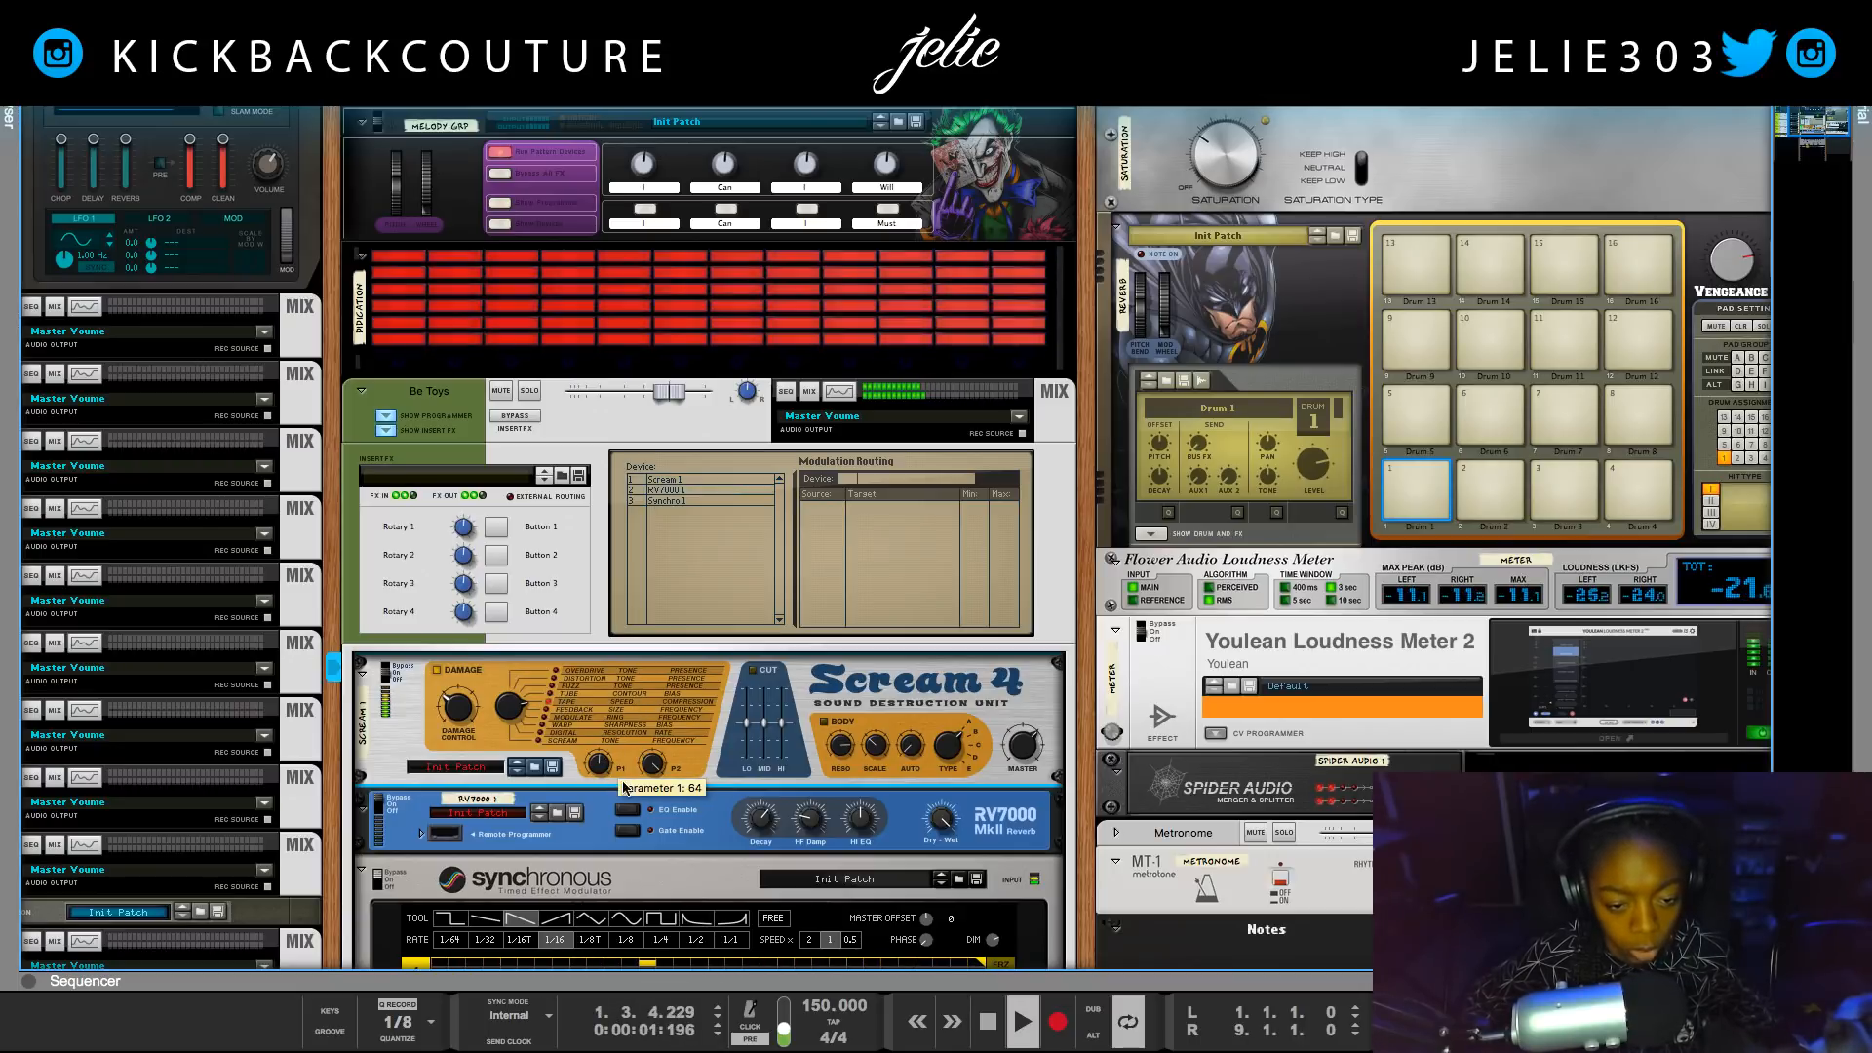
drag(648, 770, 646, 803)
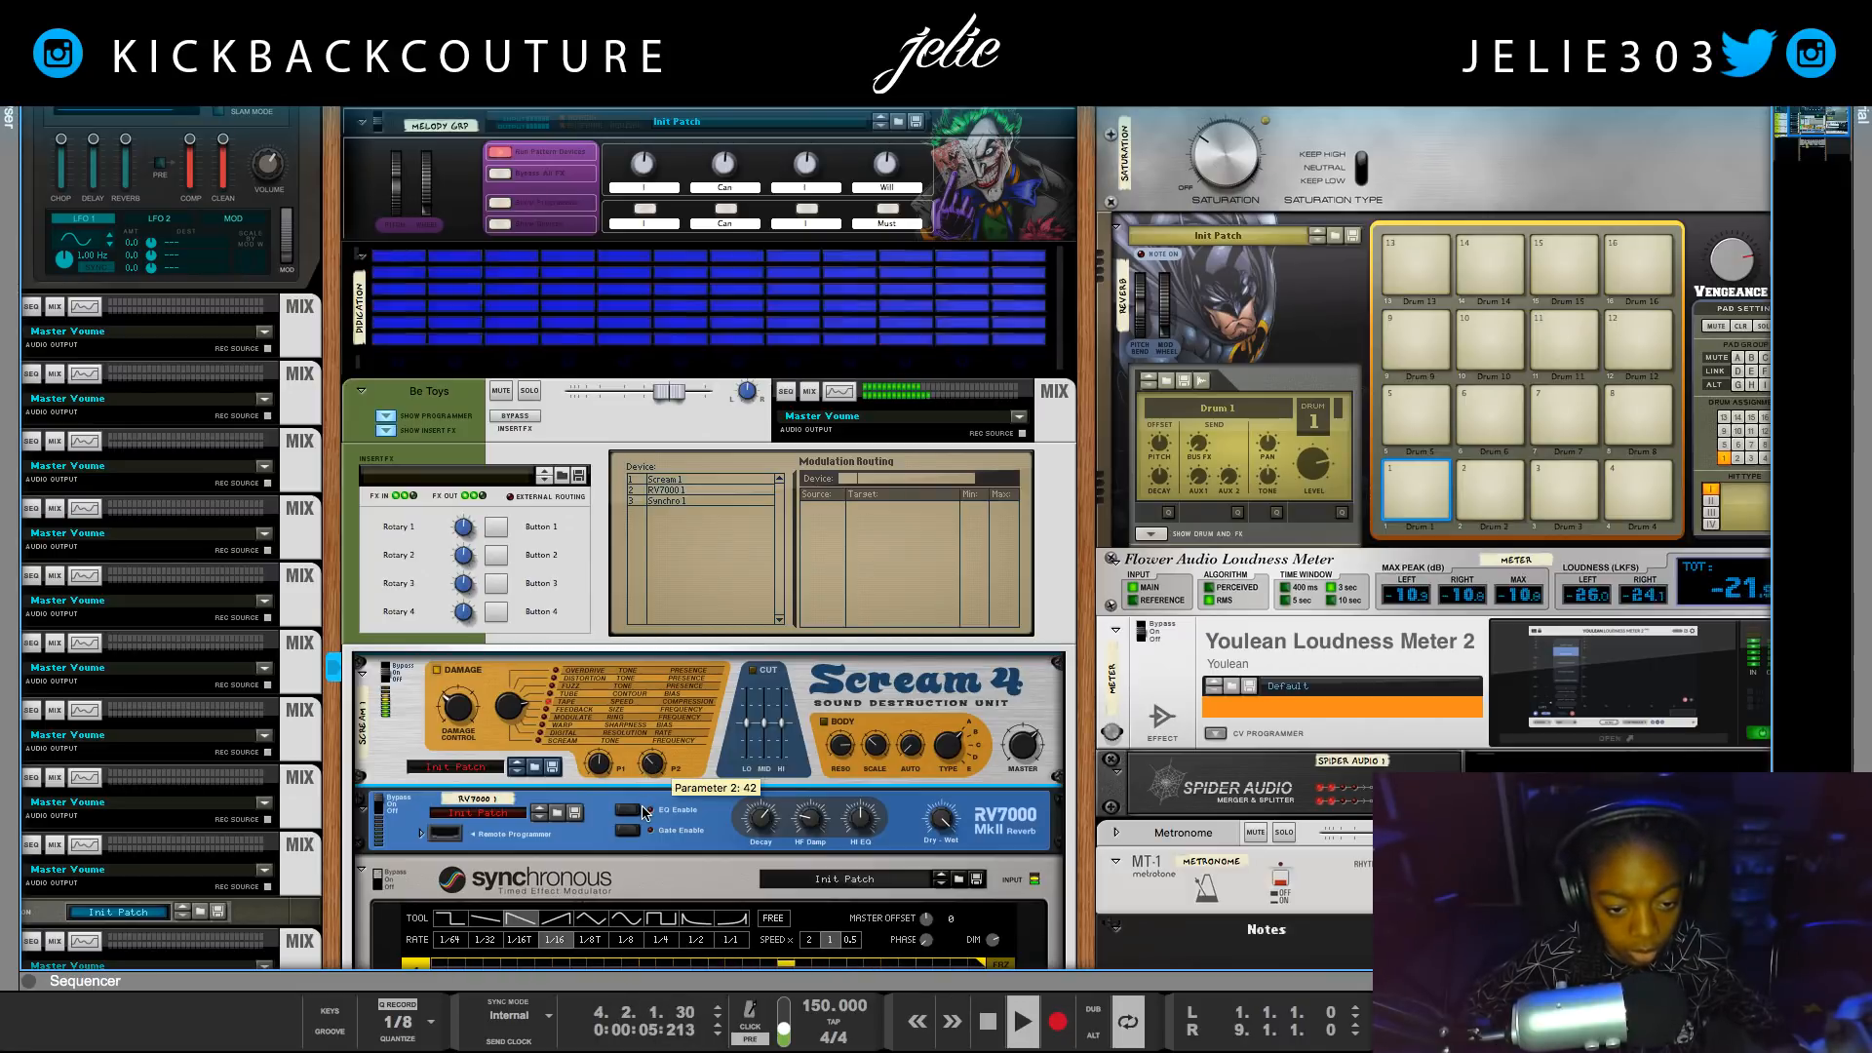
Enable the Scream 4's Cut section and lower its Lo and Hi sliders.
scroll(744, 507, down, 3)
click(749, 505)
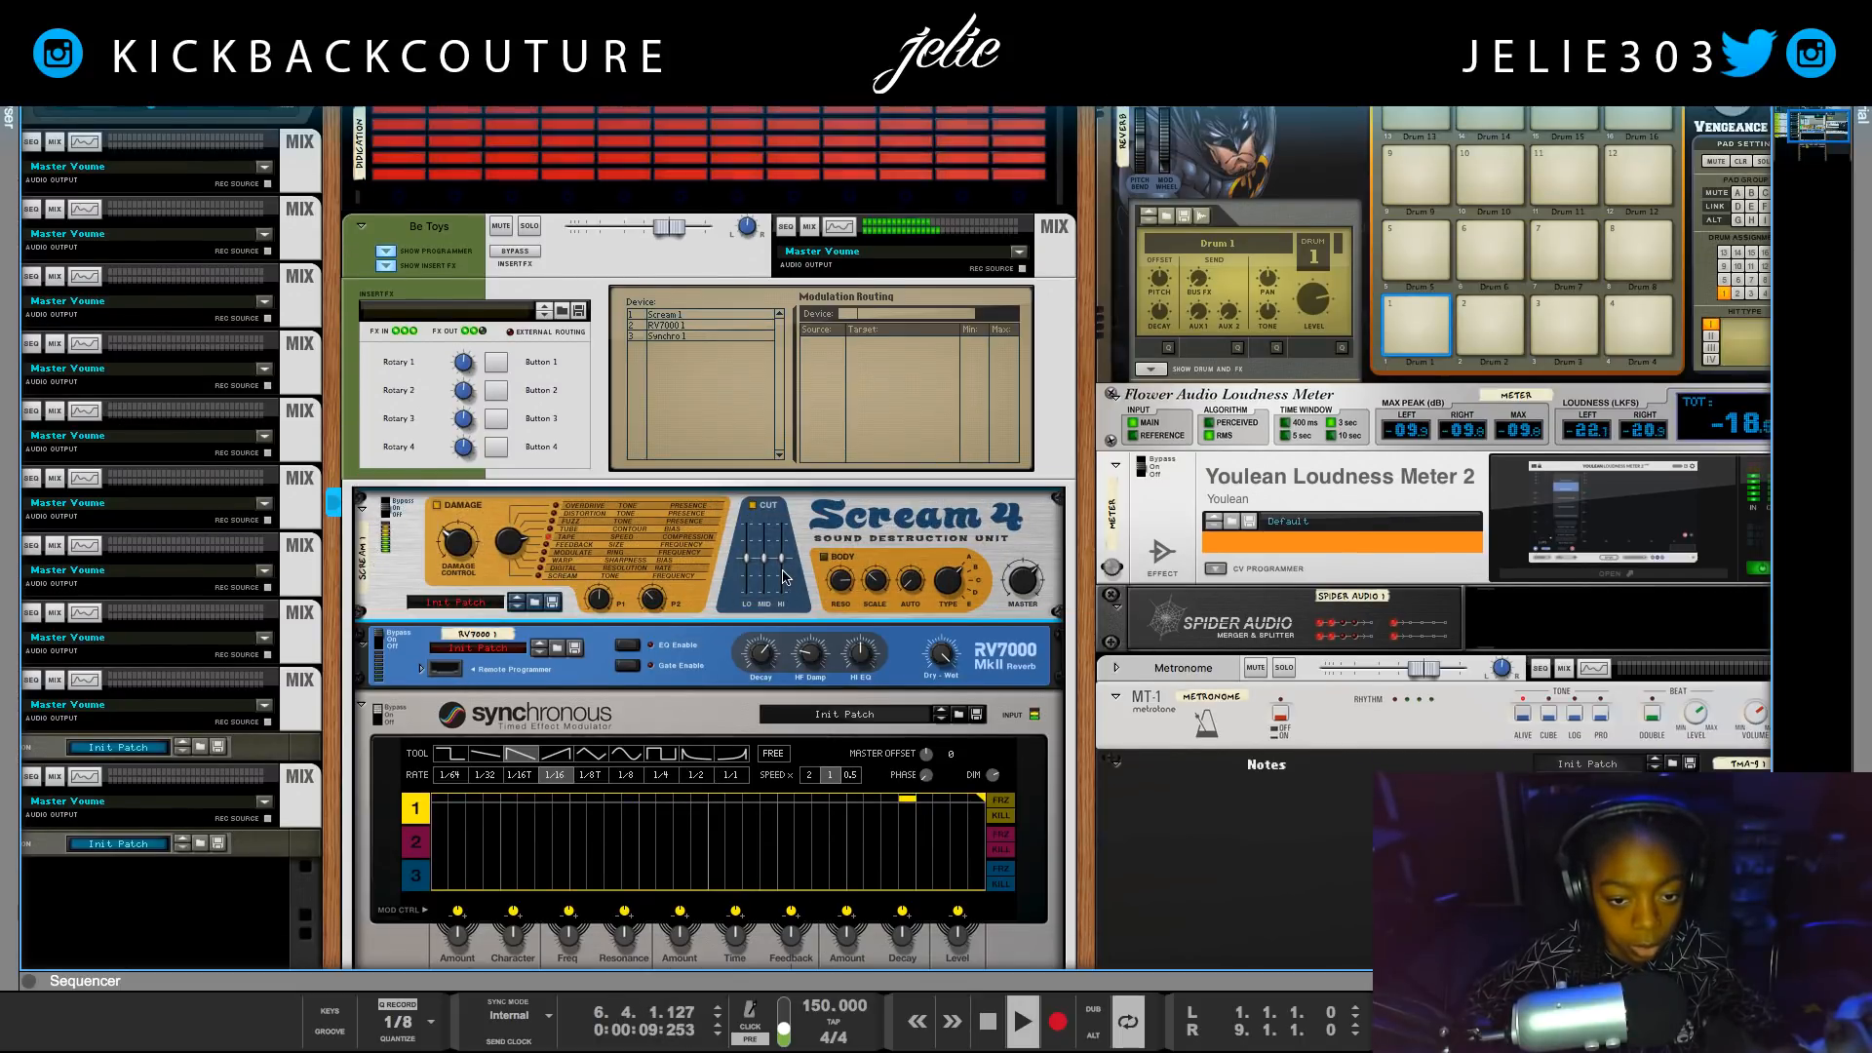
mouse_move(779, 560)
mouse_down()
mouse_move(772, 614)
mouse_move(747, 575)
mouse_up()
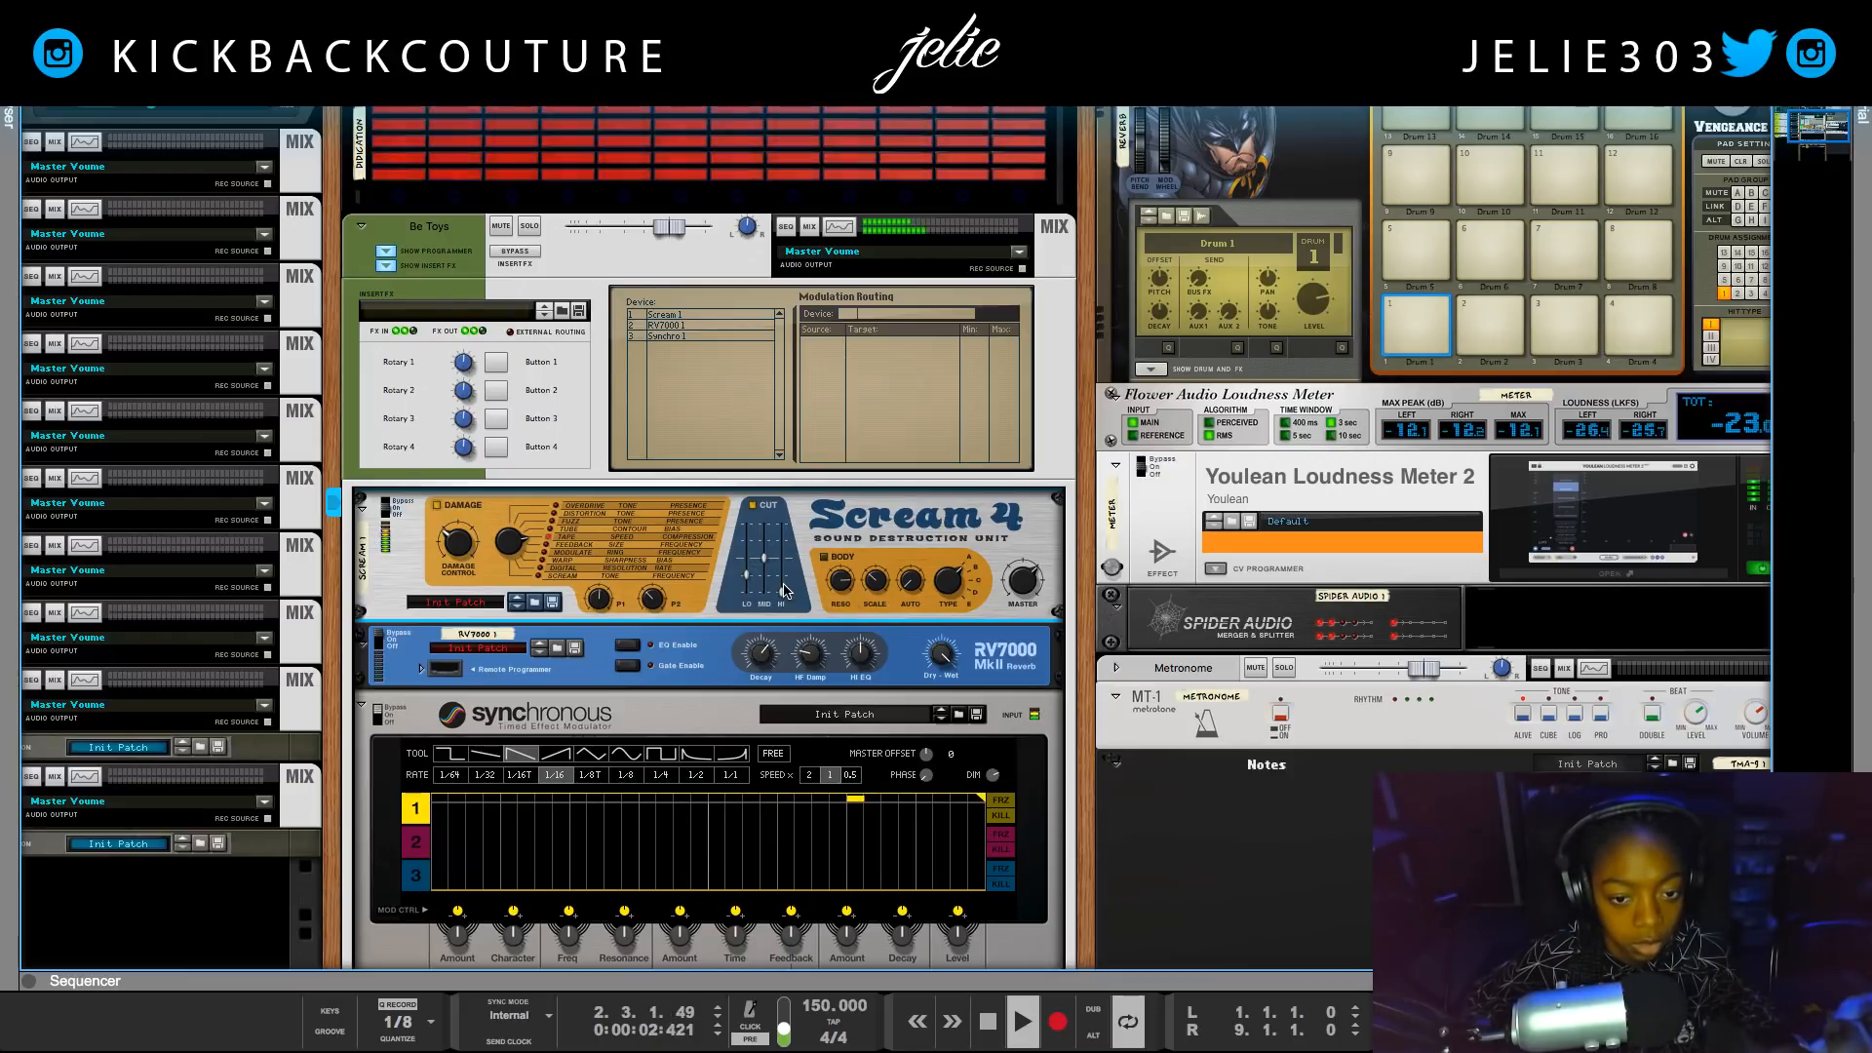
drag(777, 601, 783, 583)
Toggle the Scream 4's Body section for comparison and adjust its Reso, Scale and Auto knobs.
click(830, 559)
click(825, 559)
drag(839, 585, 833, 572)
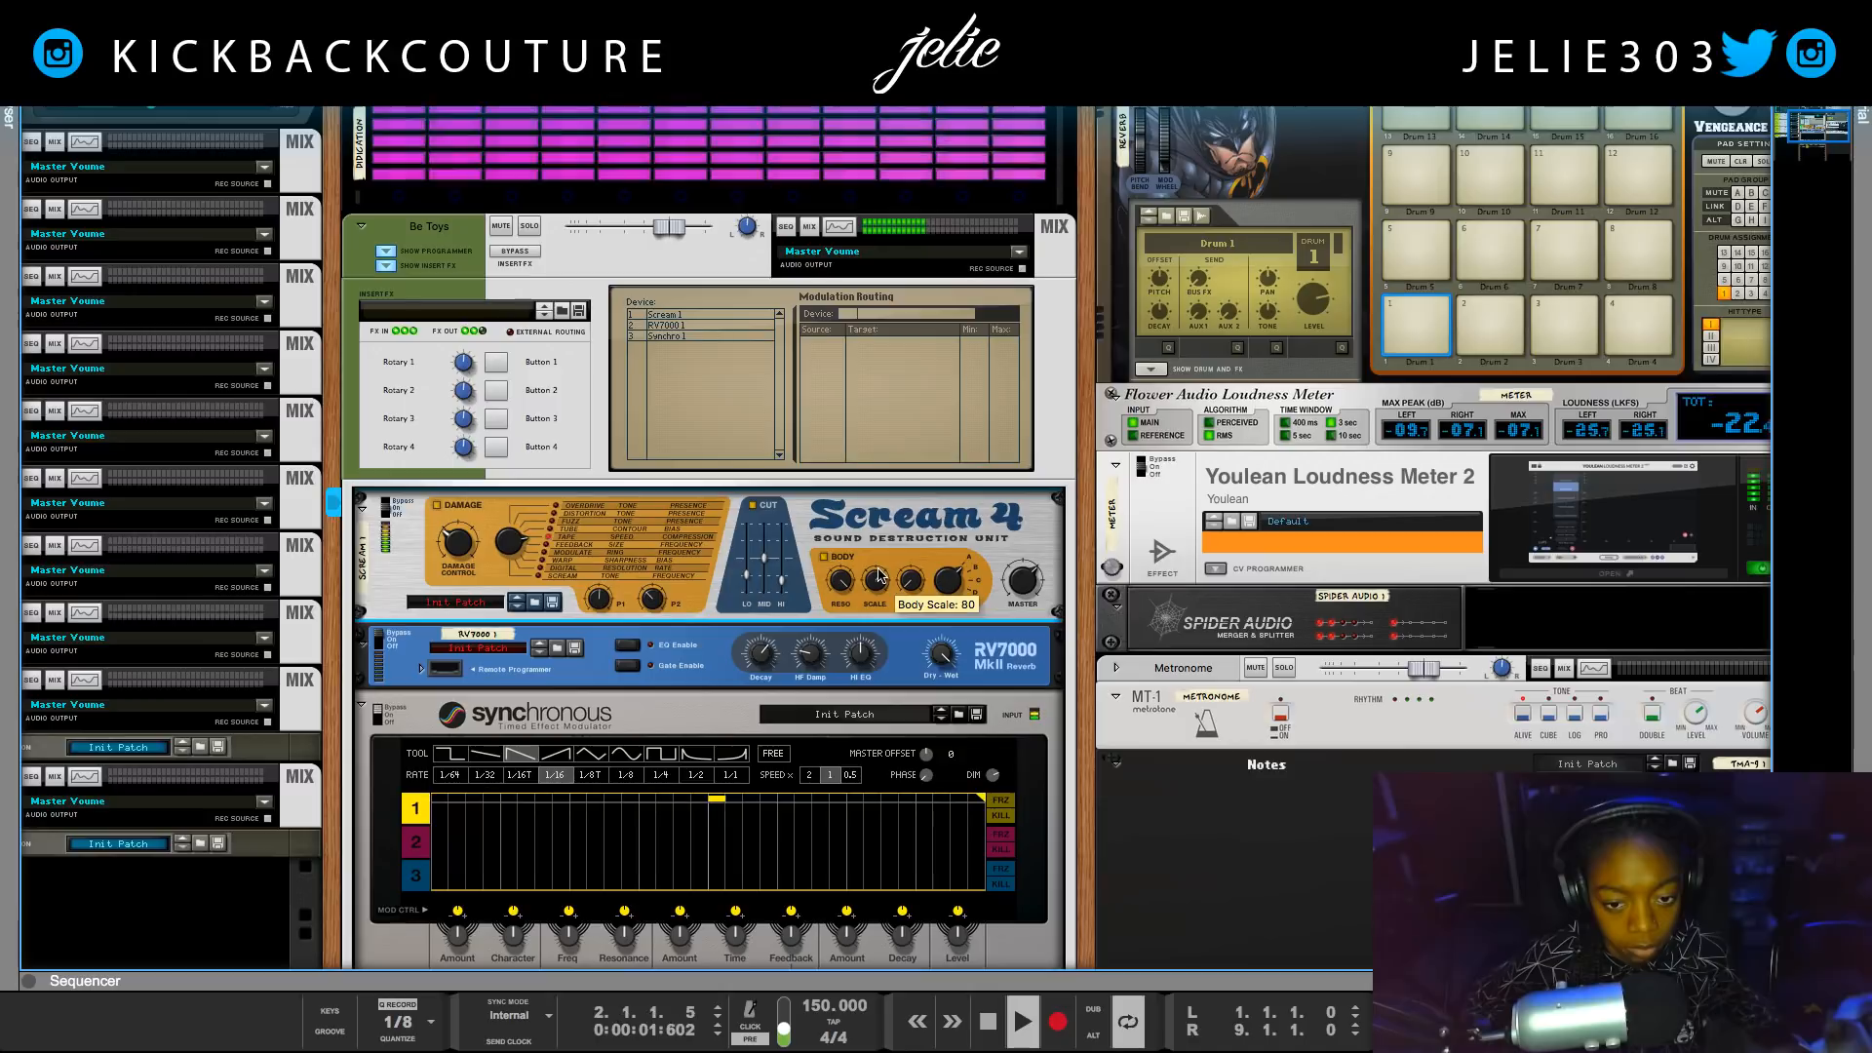
mouse_move(880, 574)
mouse_down()
mouse_move(880, 639)
mouse_move(874, 526)
mouse_move(867, 583)
mouse_up()
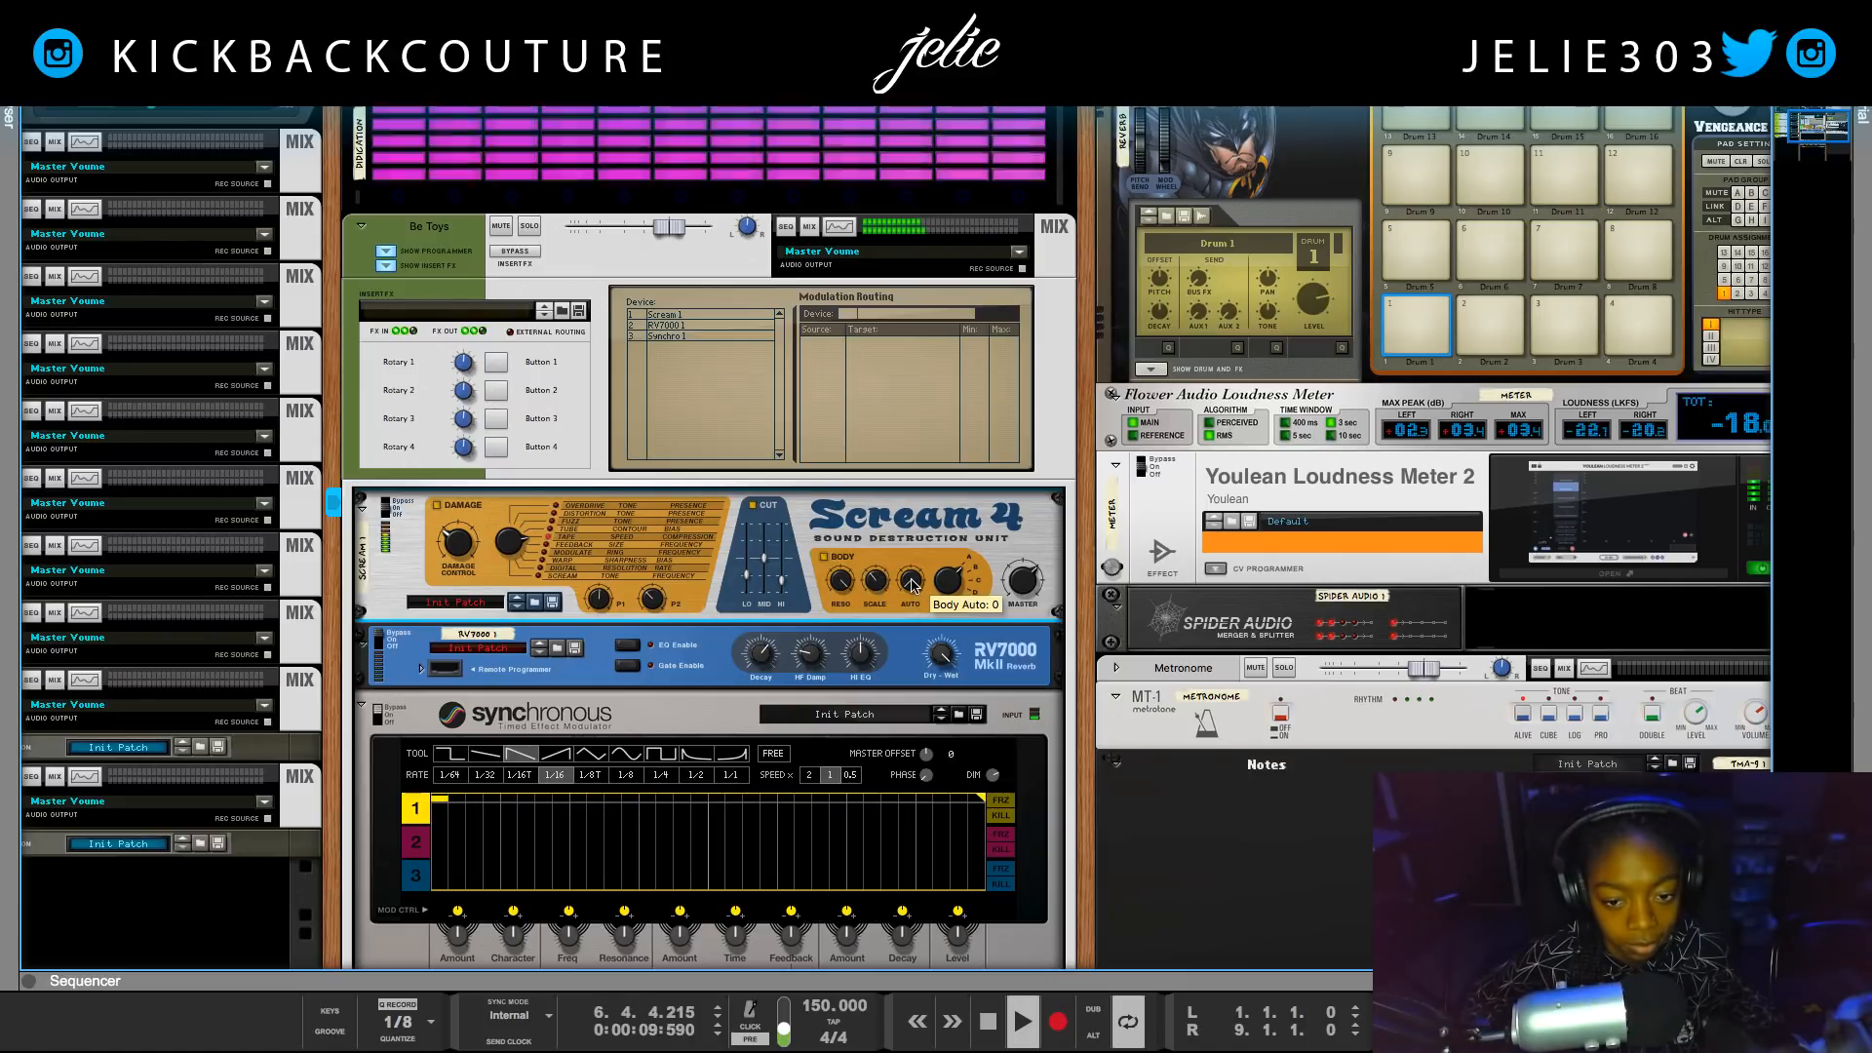
drag(910, 579, 903, 589)
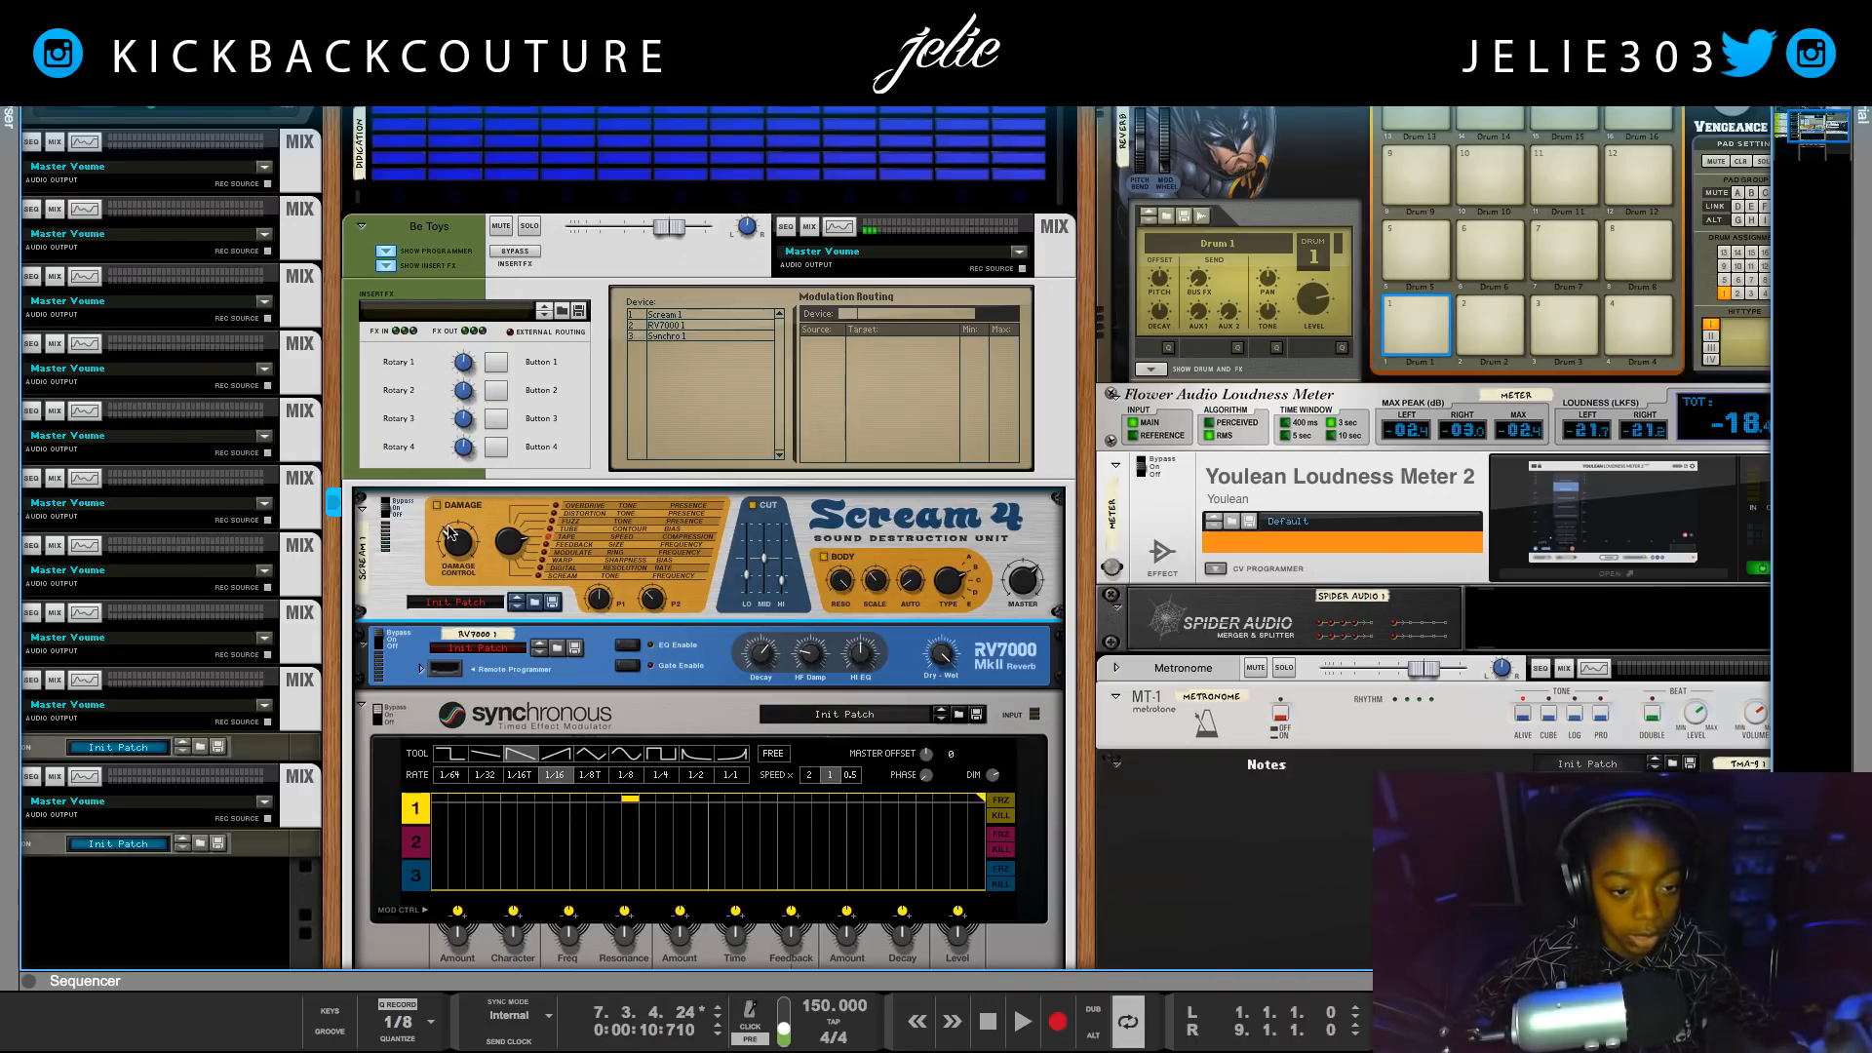
Start saving the Scream 4 patch and create a new folder named Scream inside Combi Patches for it.
click(401, 658)
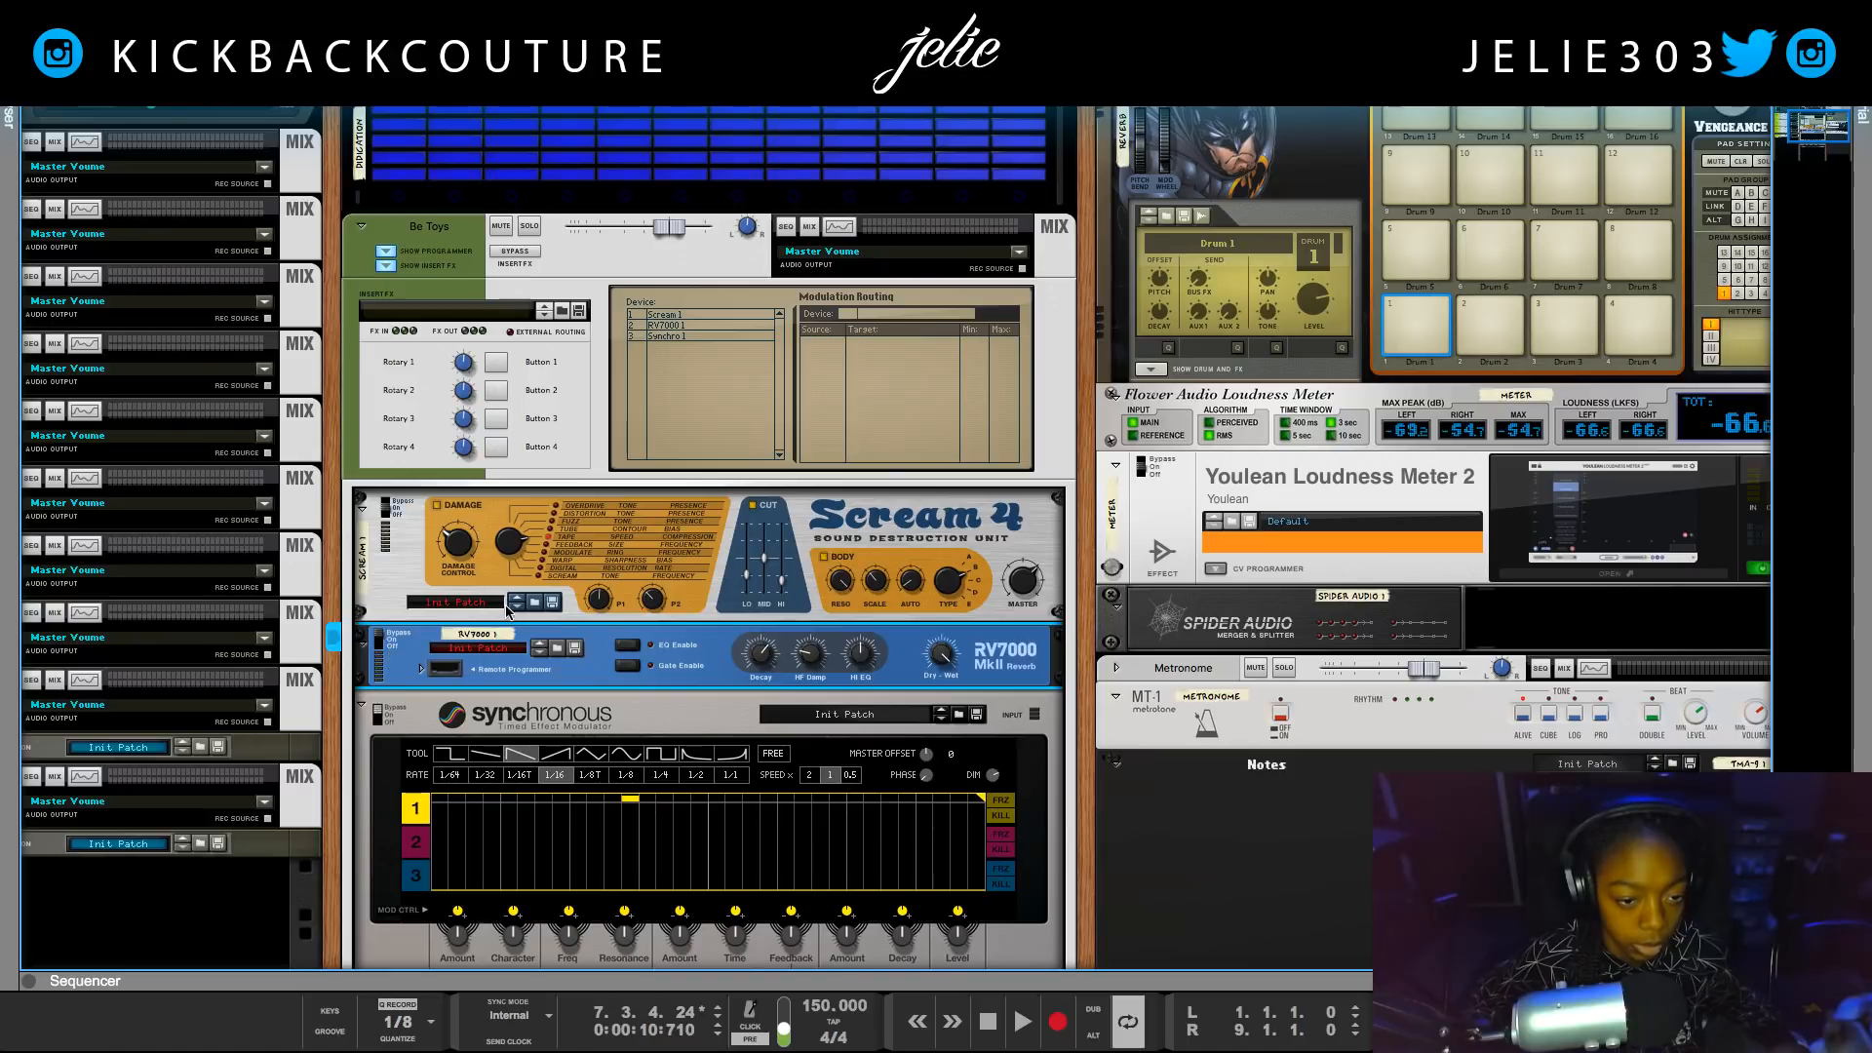
click(552, 603)
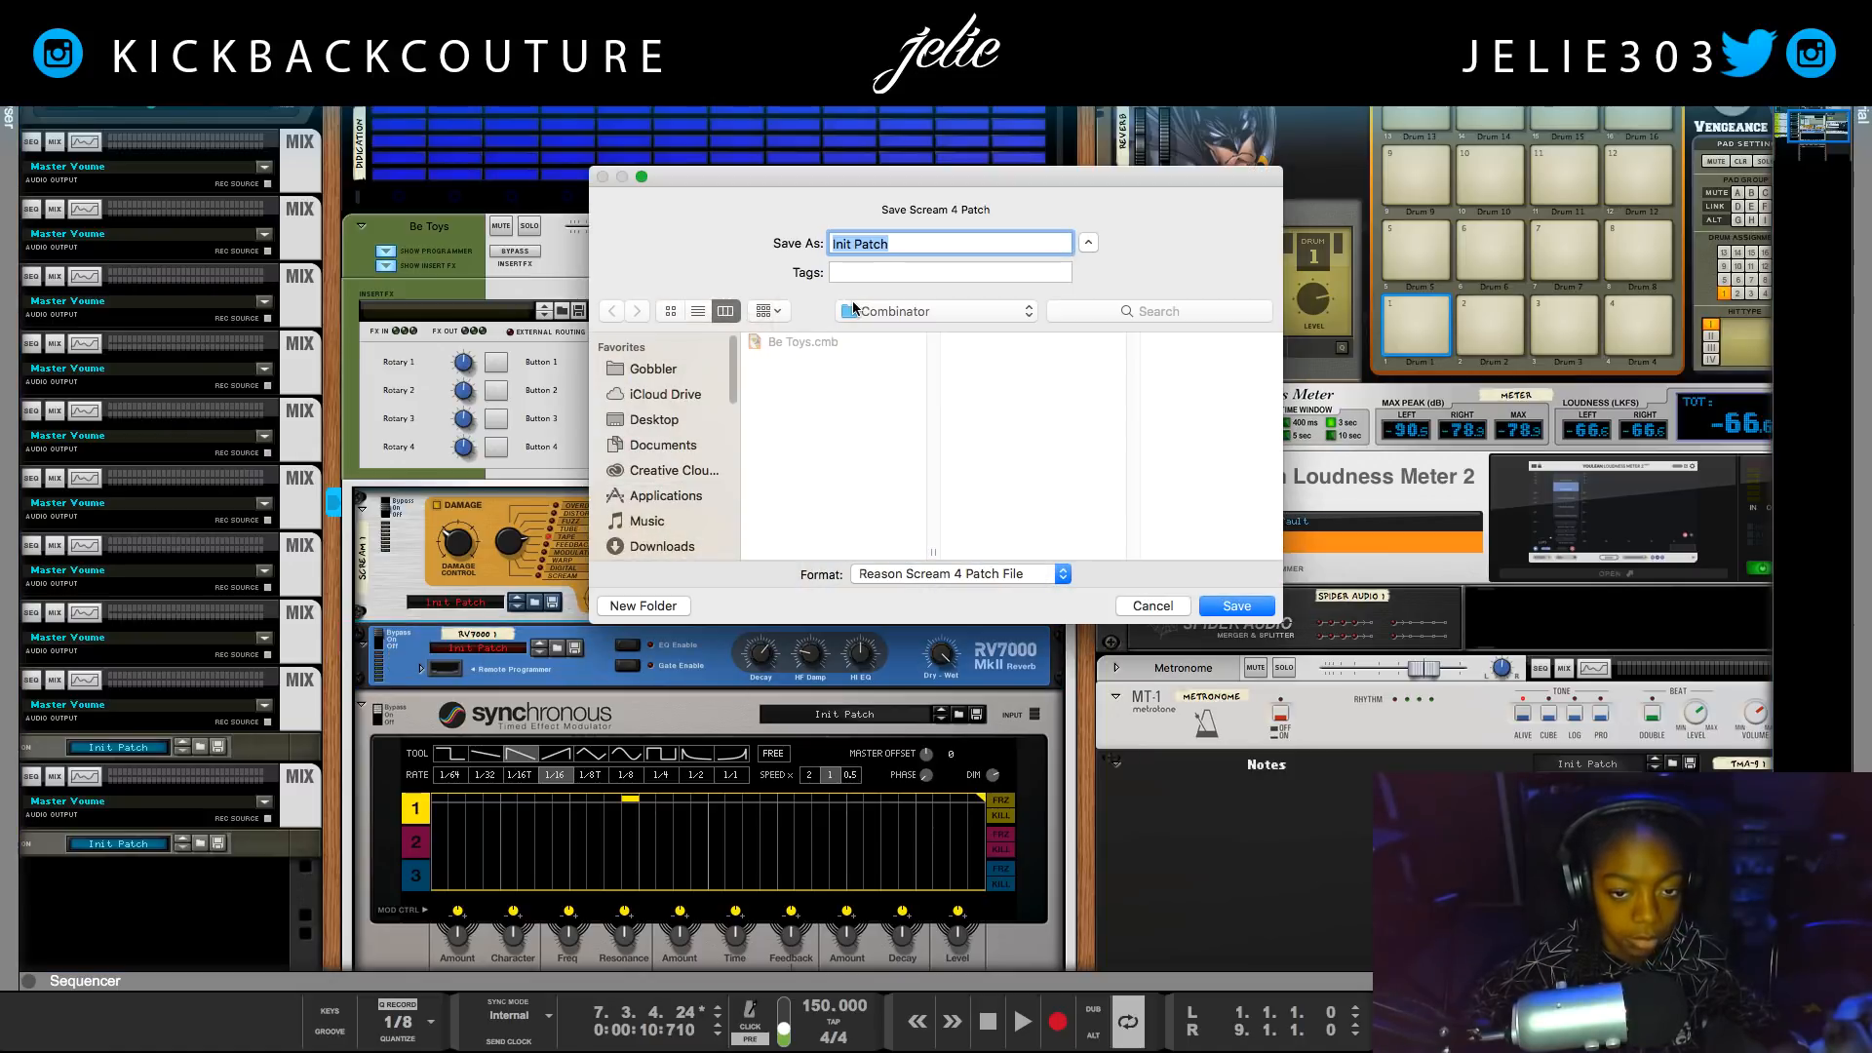
click(862, 312)
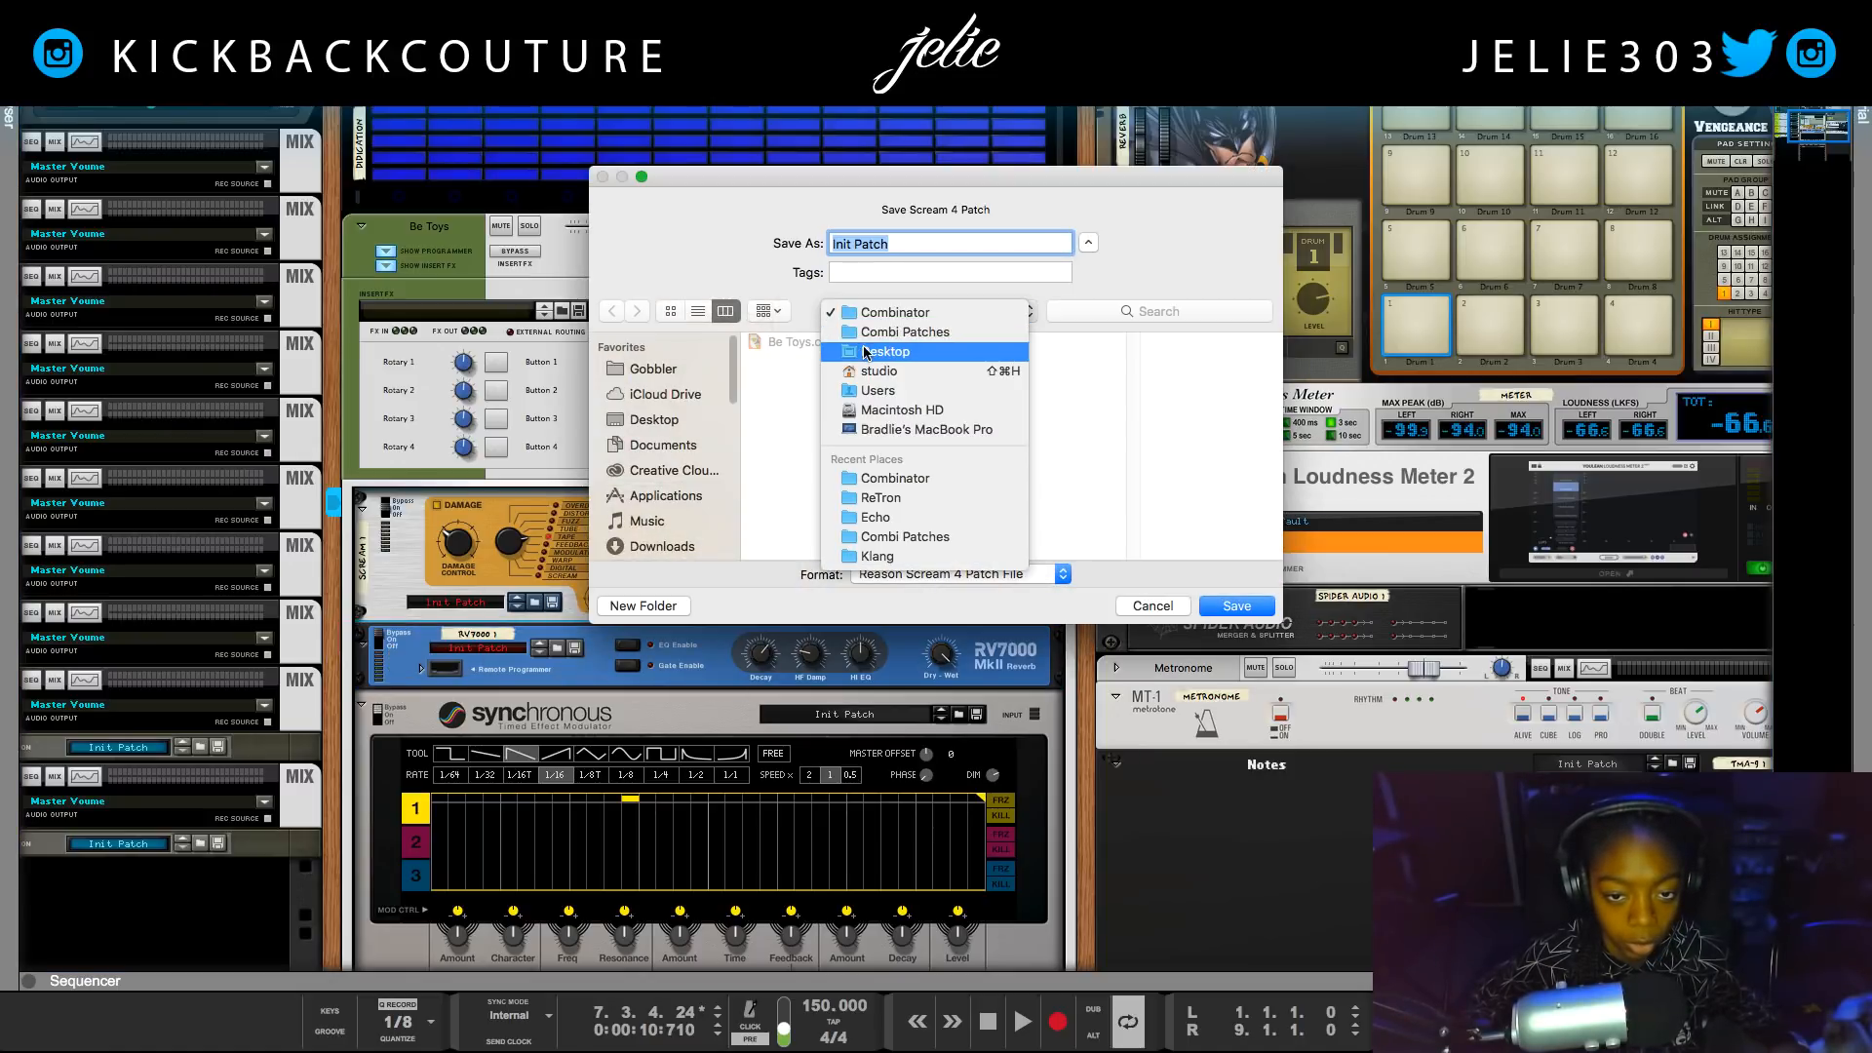
click(866, 334)
click(980, 442)
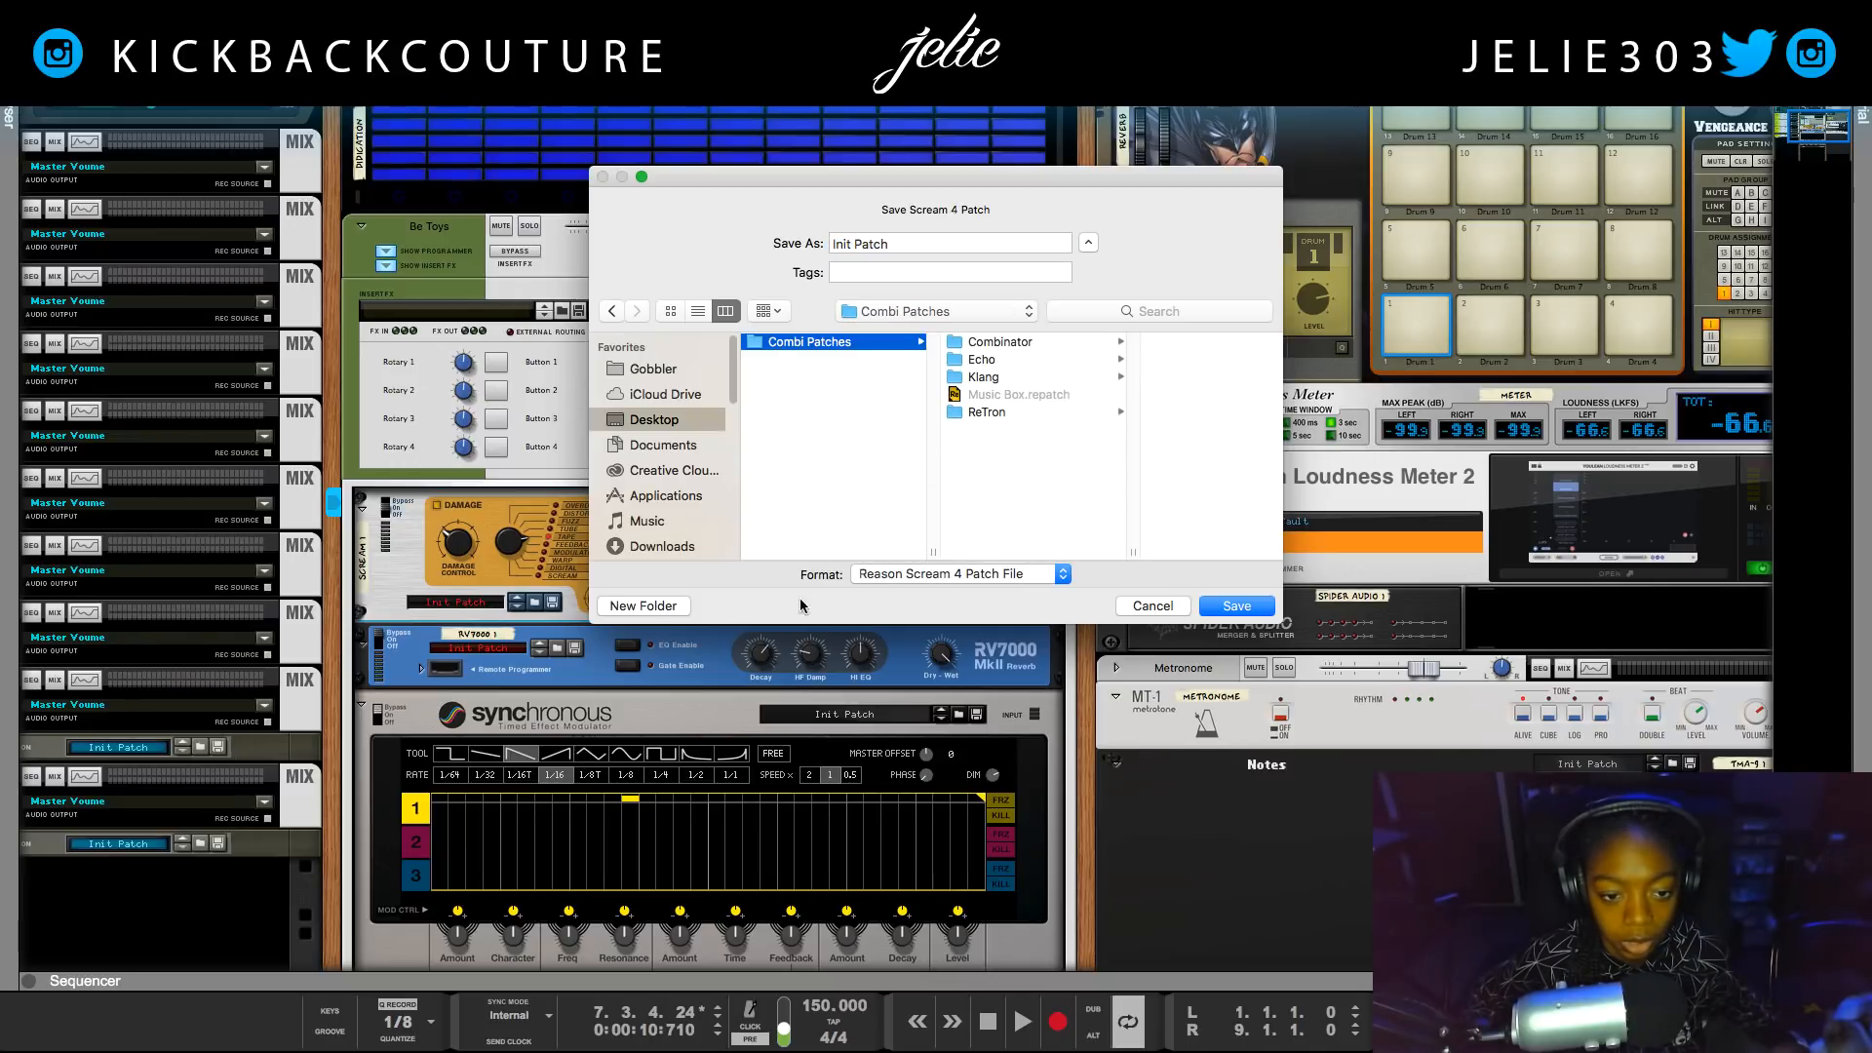
click(643, 606)
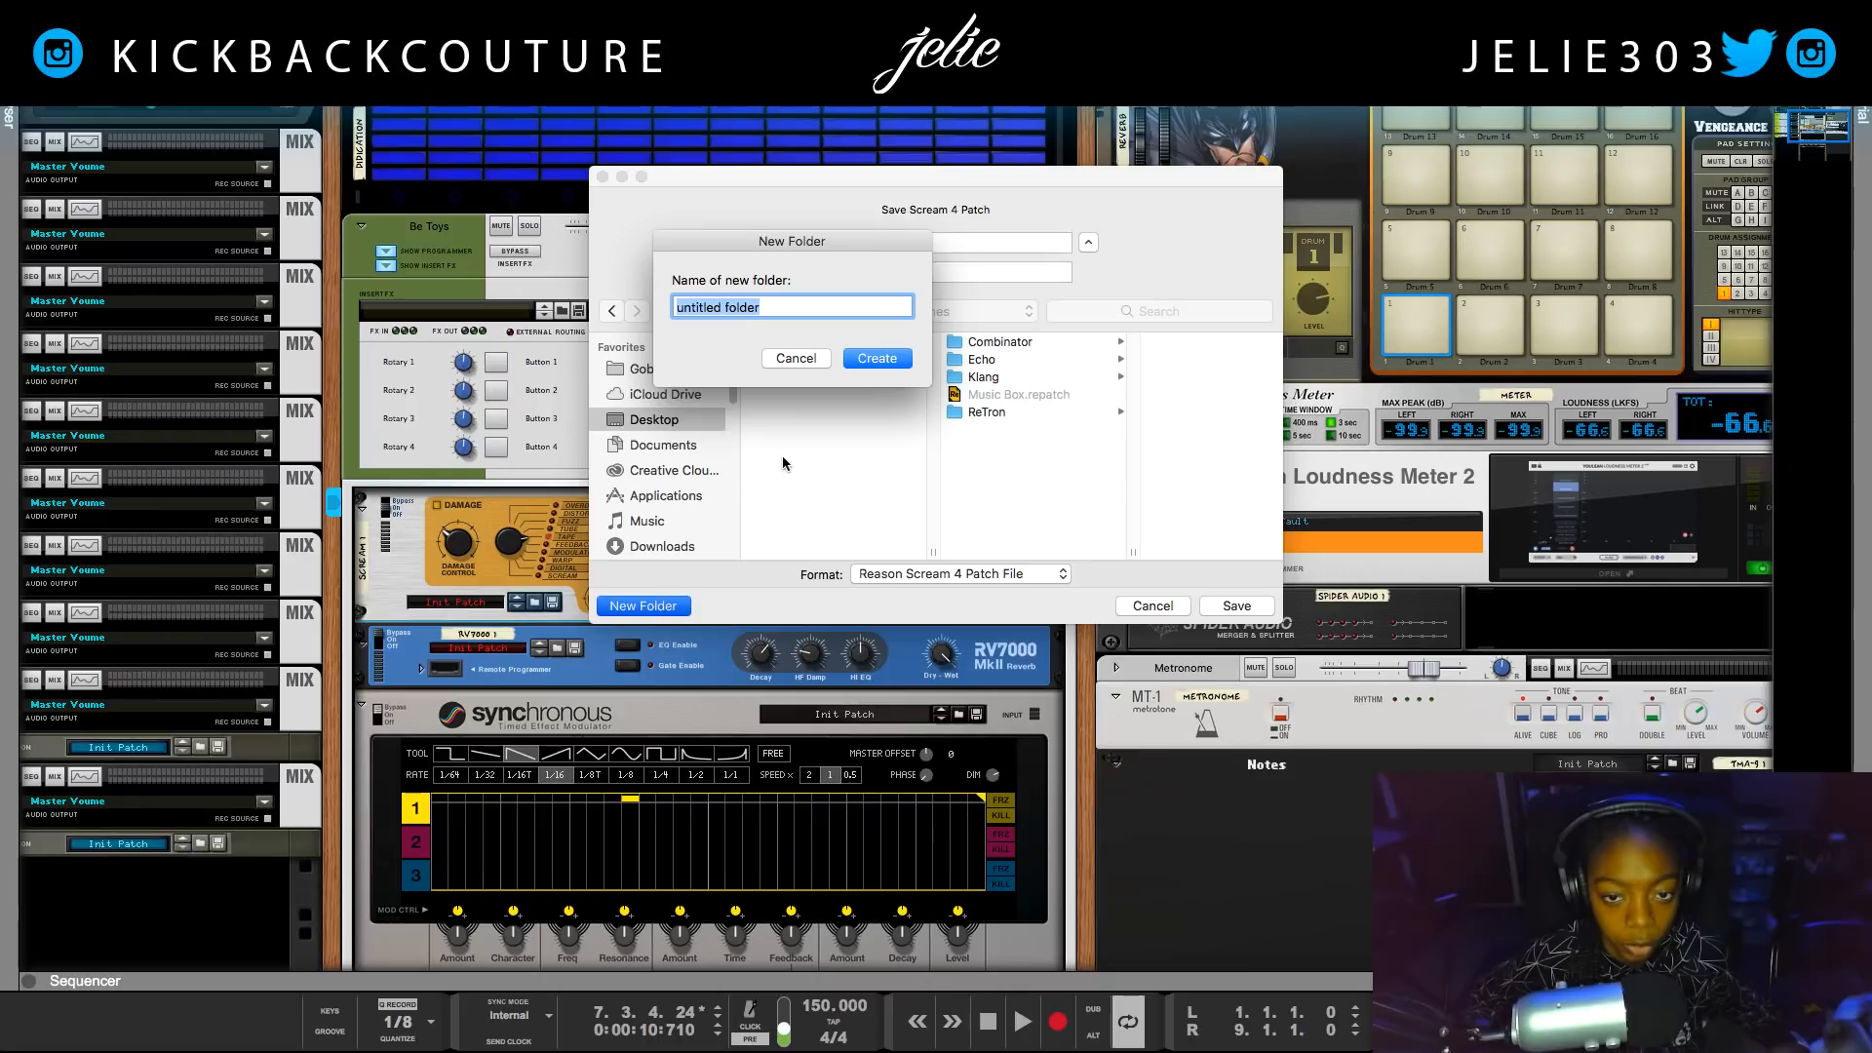
text(Scream)
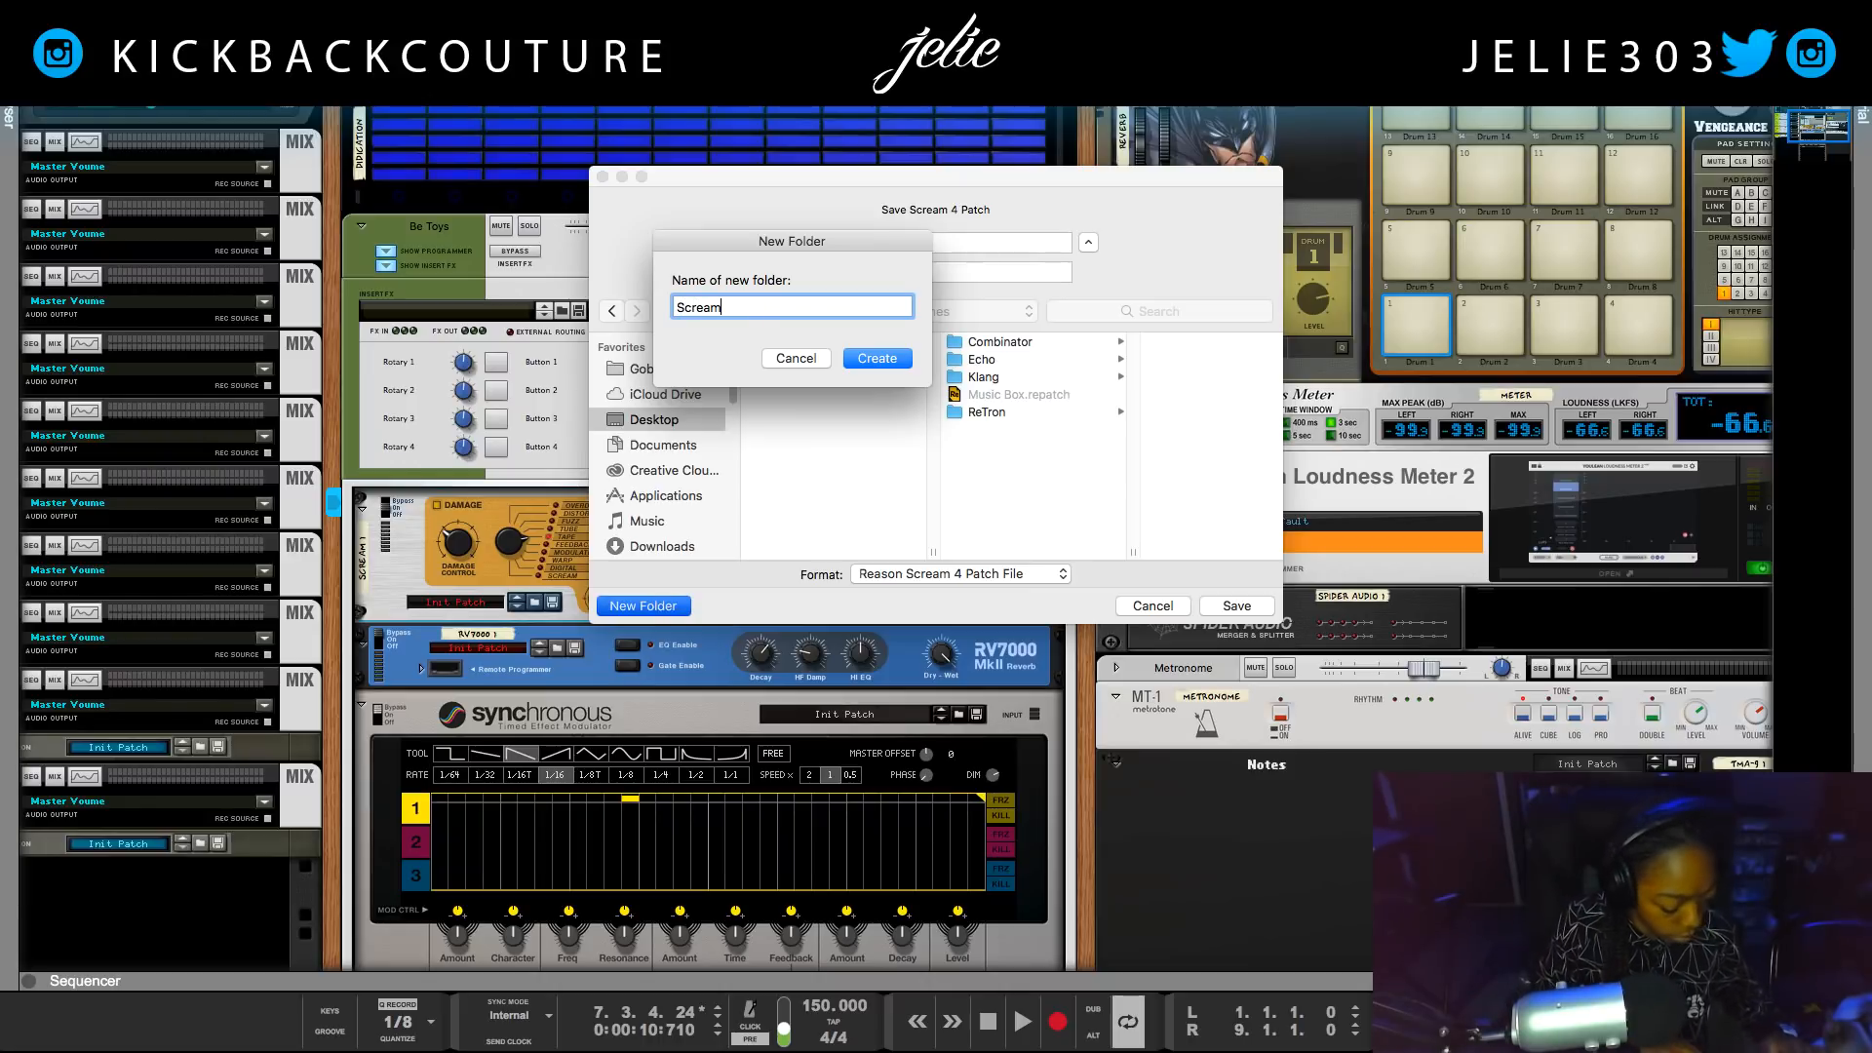
key(Escape)
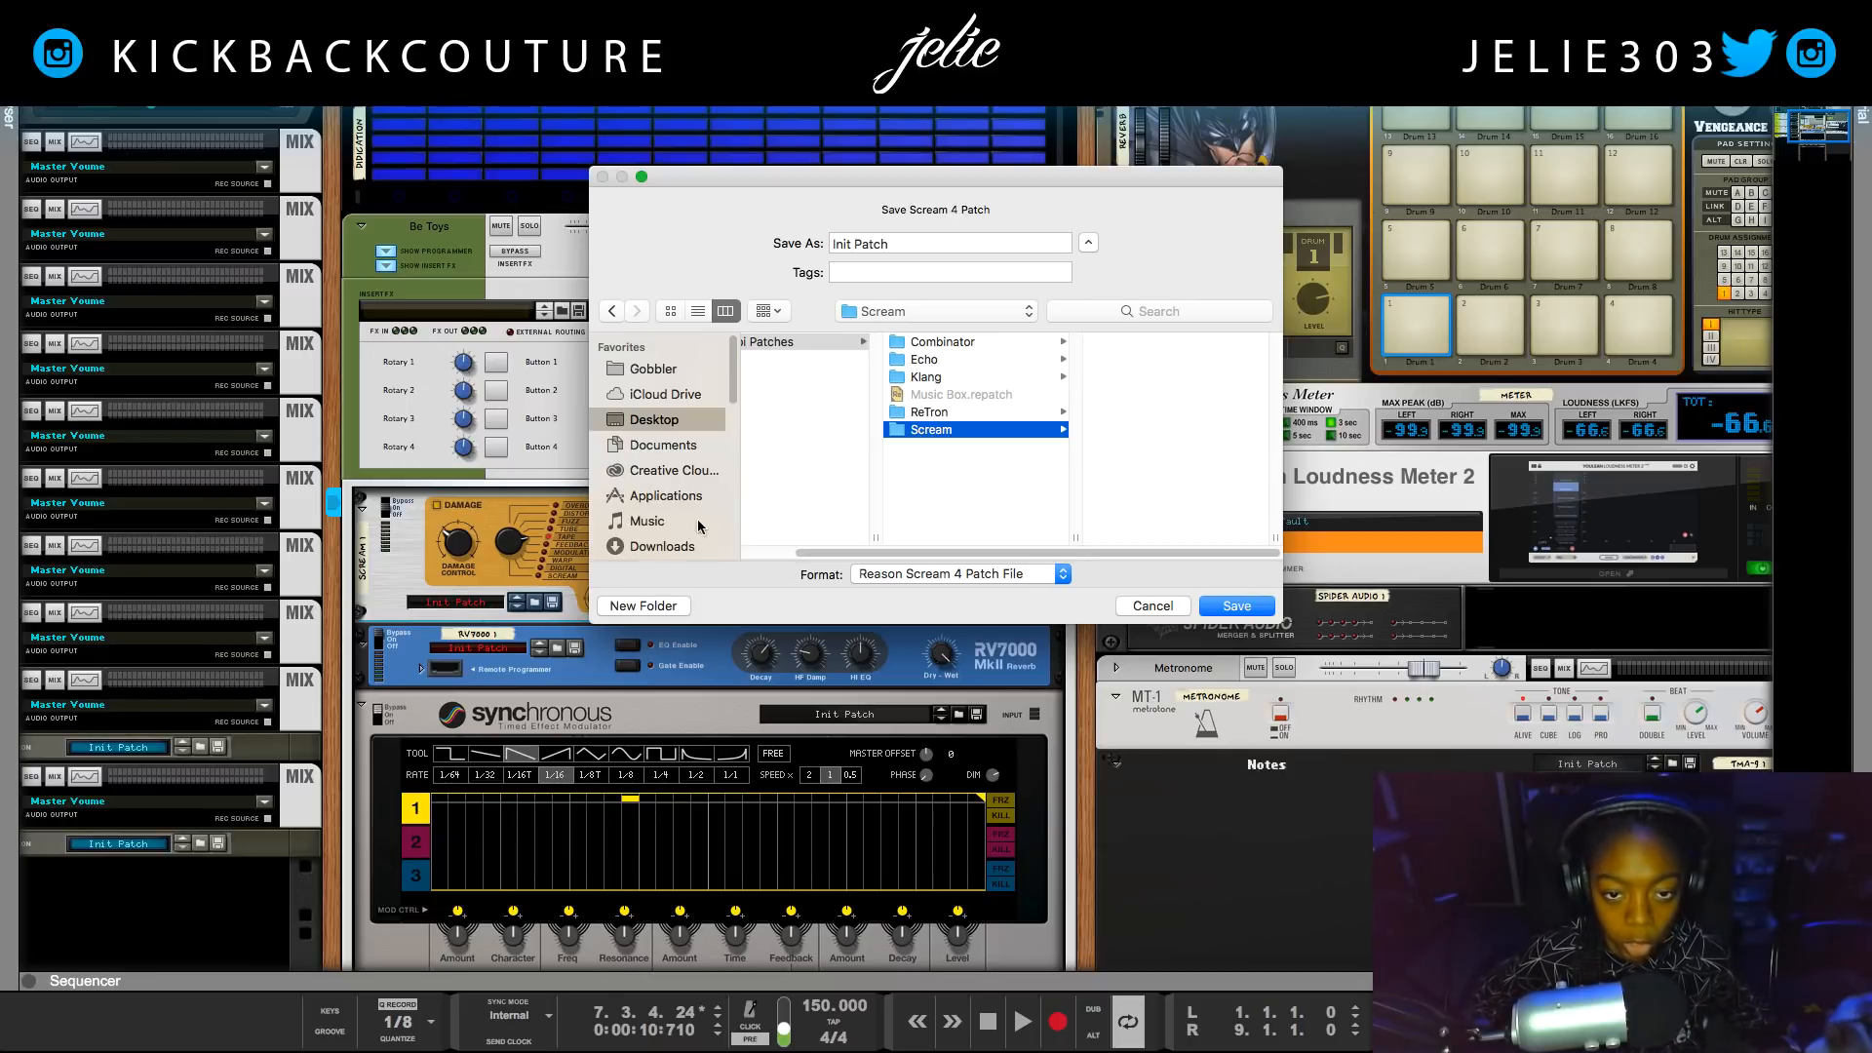
Save the Scream 4 patch as Ambience in the Scream folder.
triple_click(879, 244)
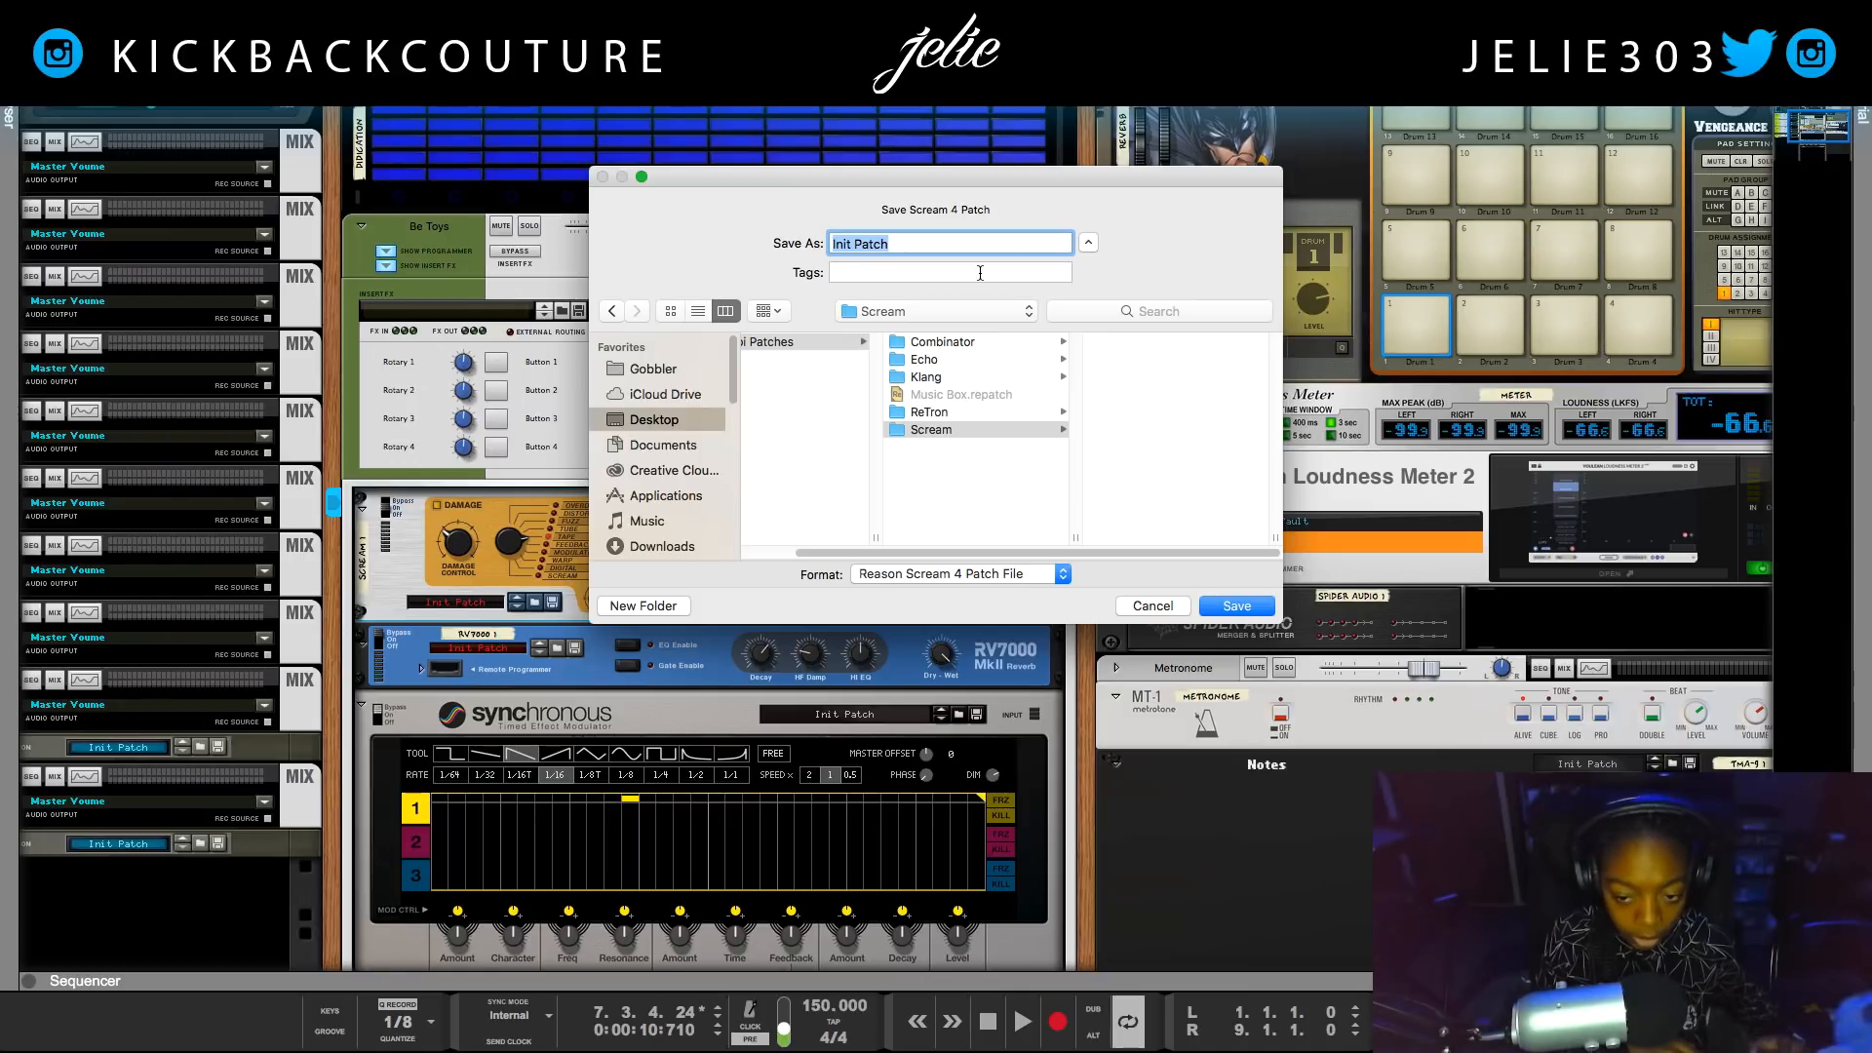
text(Ambience)
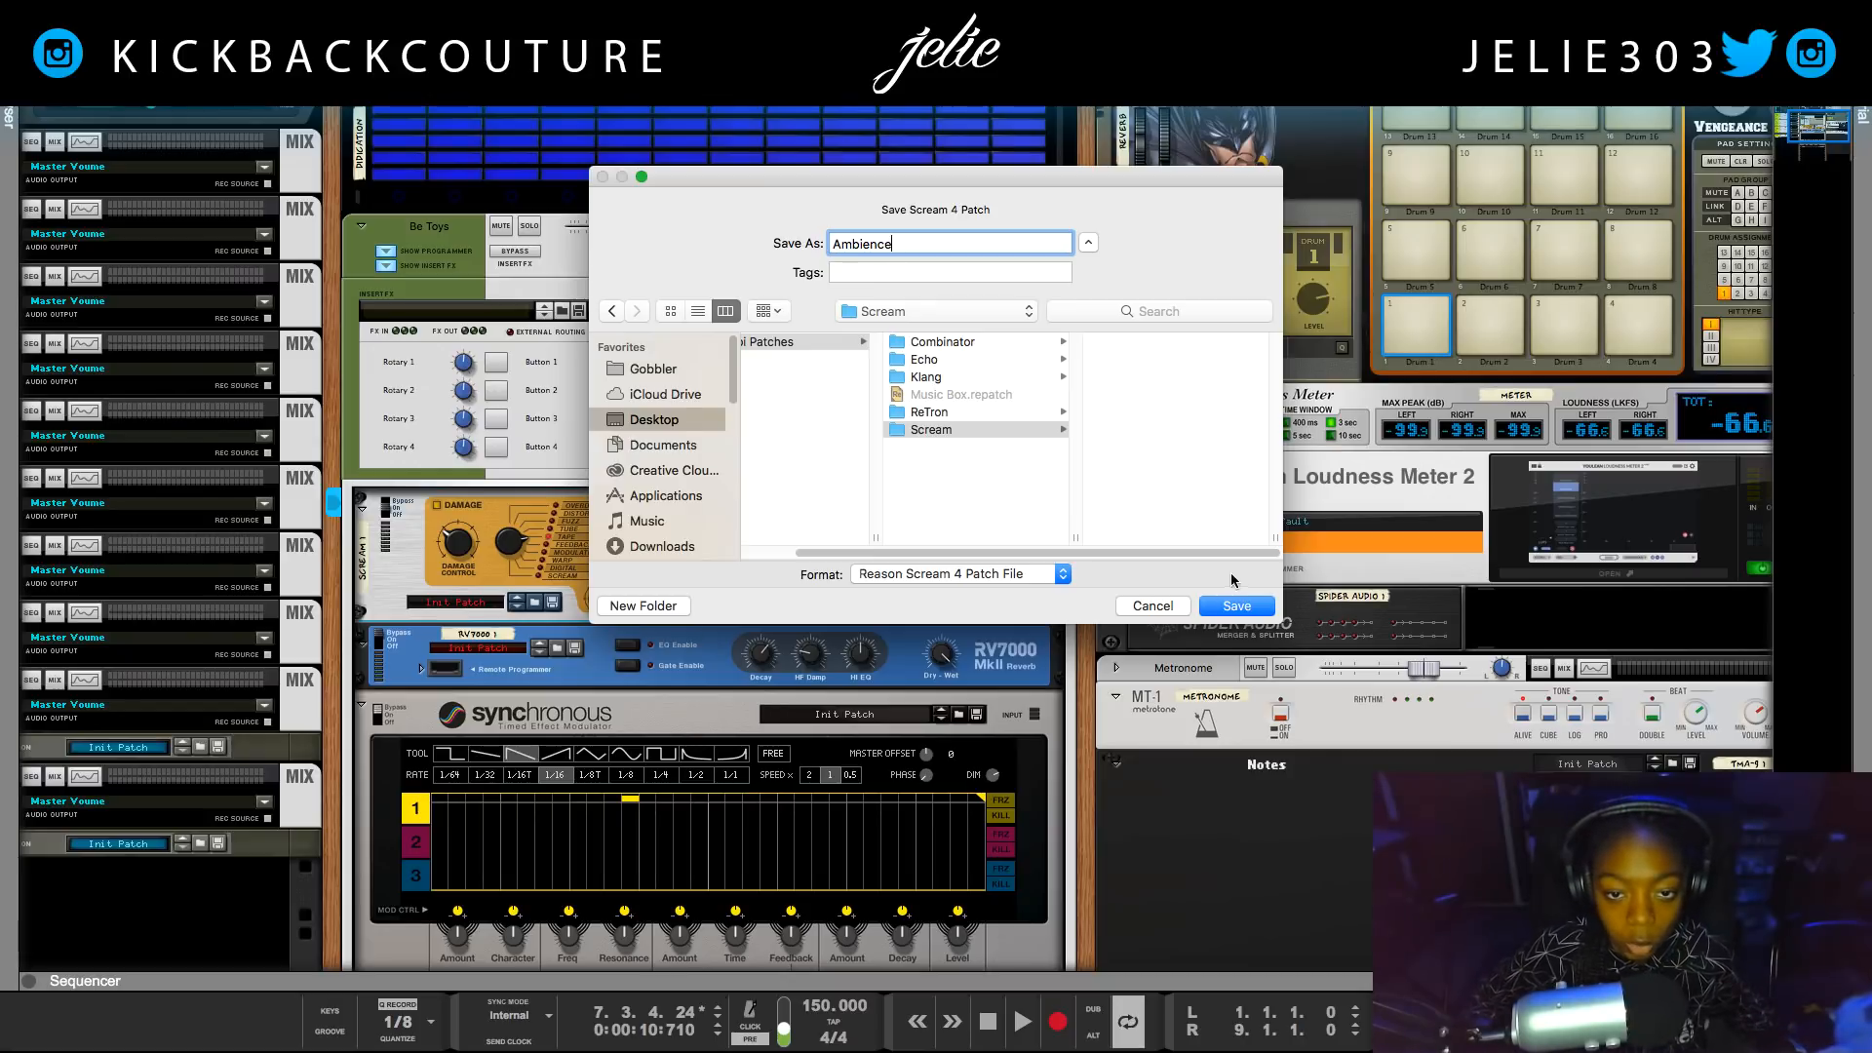
click(1233, 607)
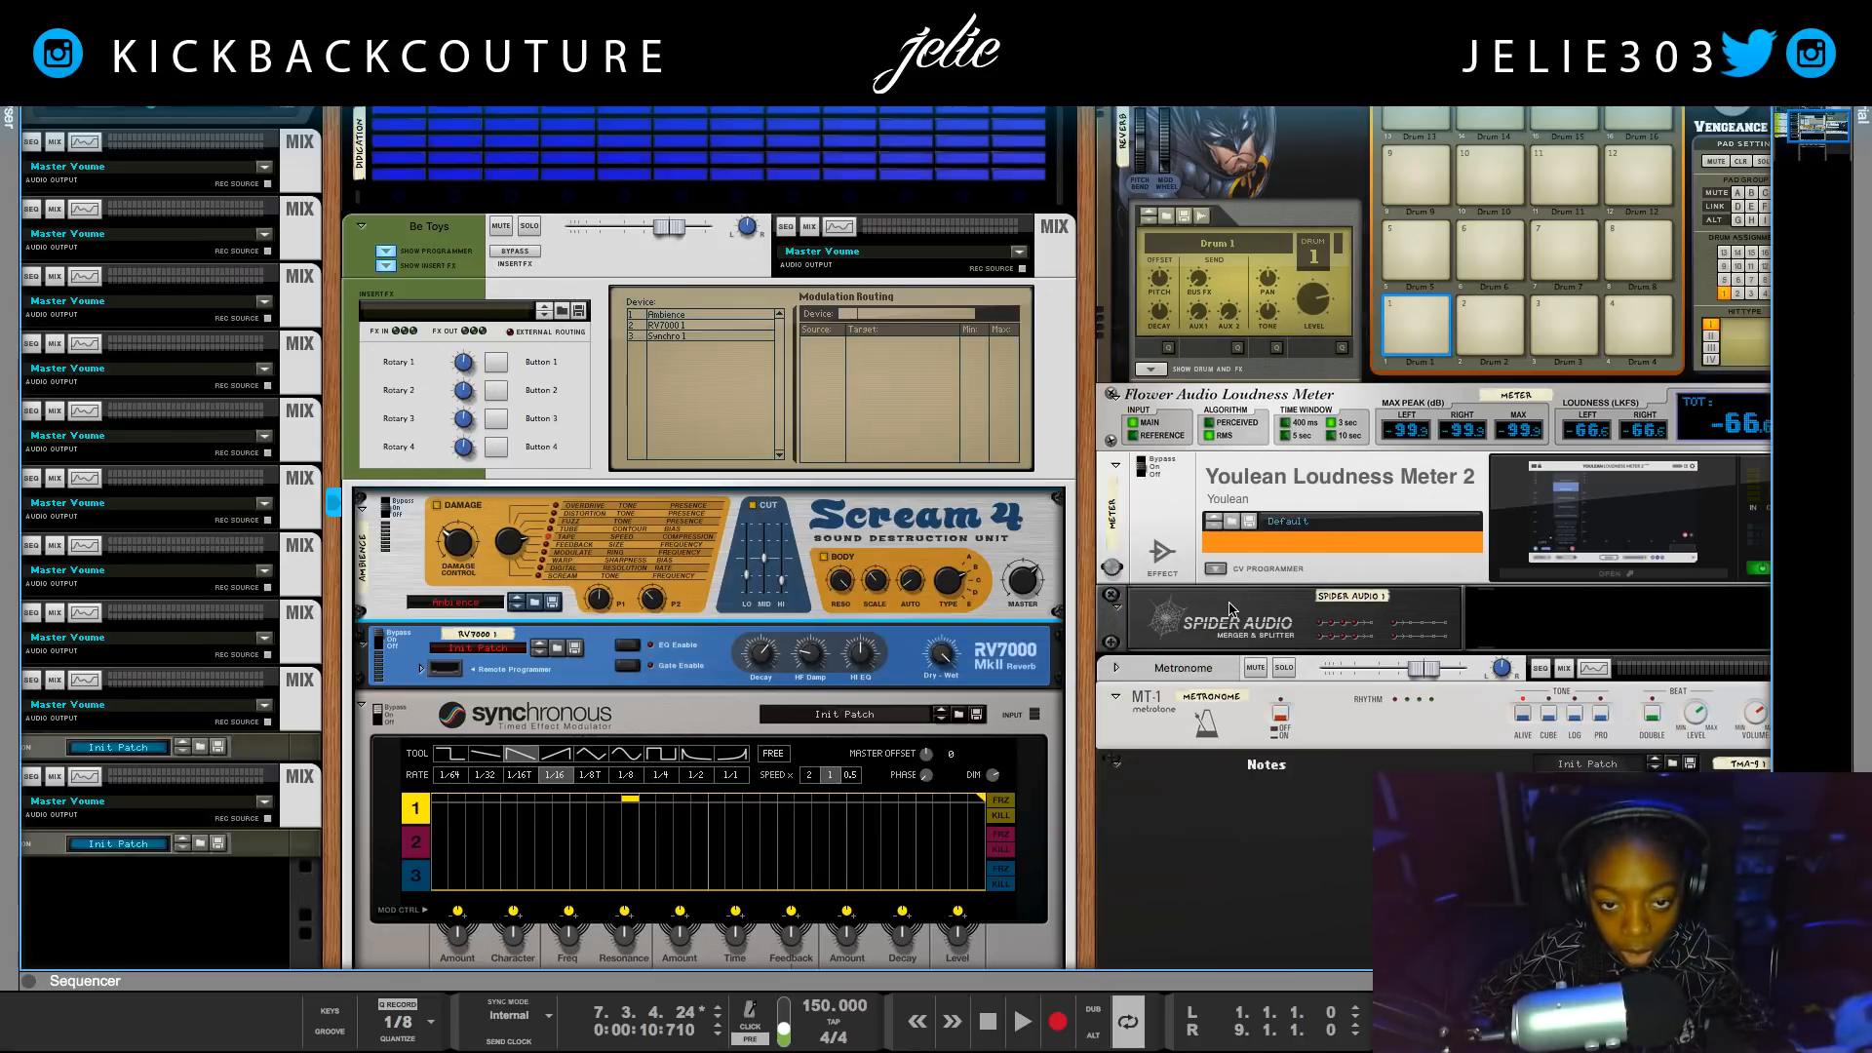
Move the RV7000 below the Synchronous in the insert chain and check the cabling on the back of the rack.
click(499, 645)
scroll(458, 658, down, 1)
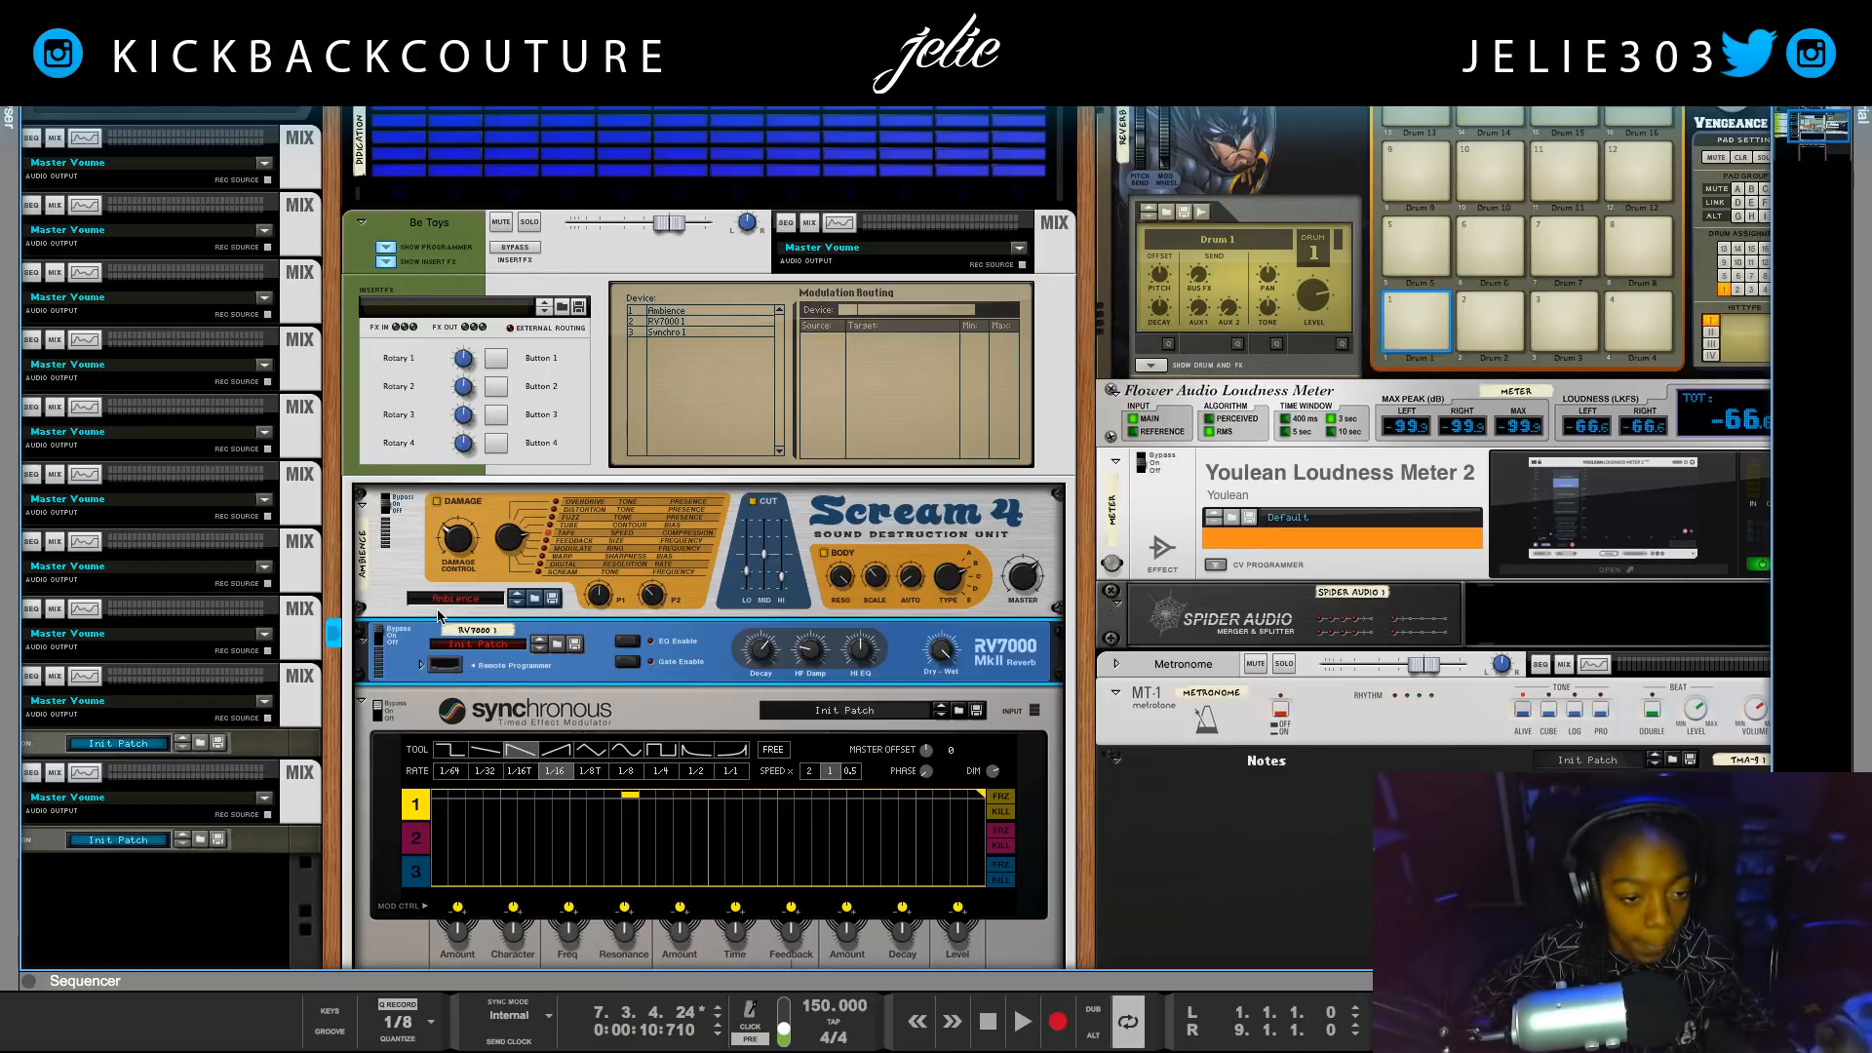
scroll(418, 599, down, 3)
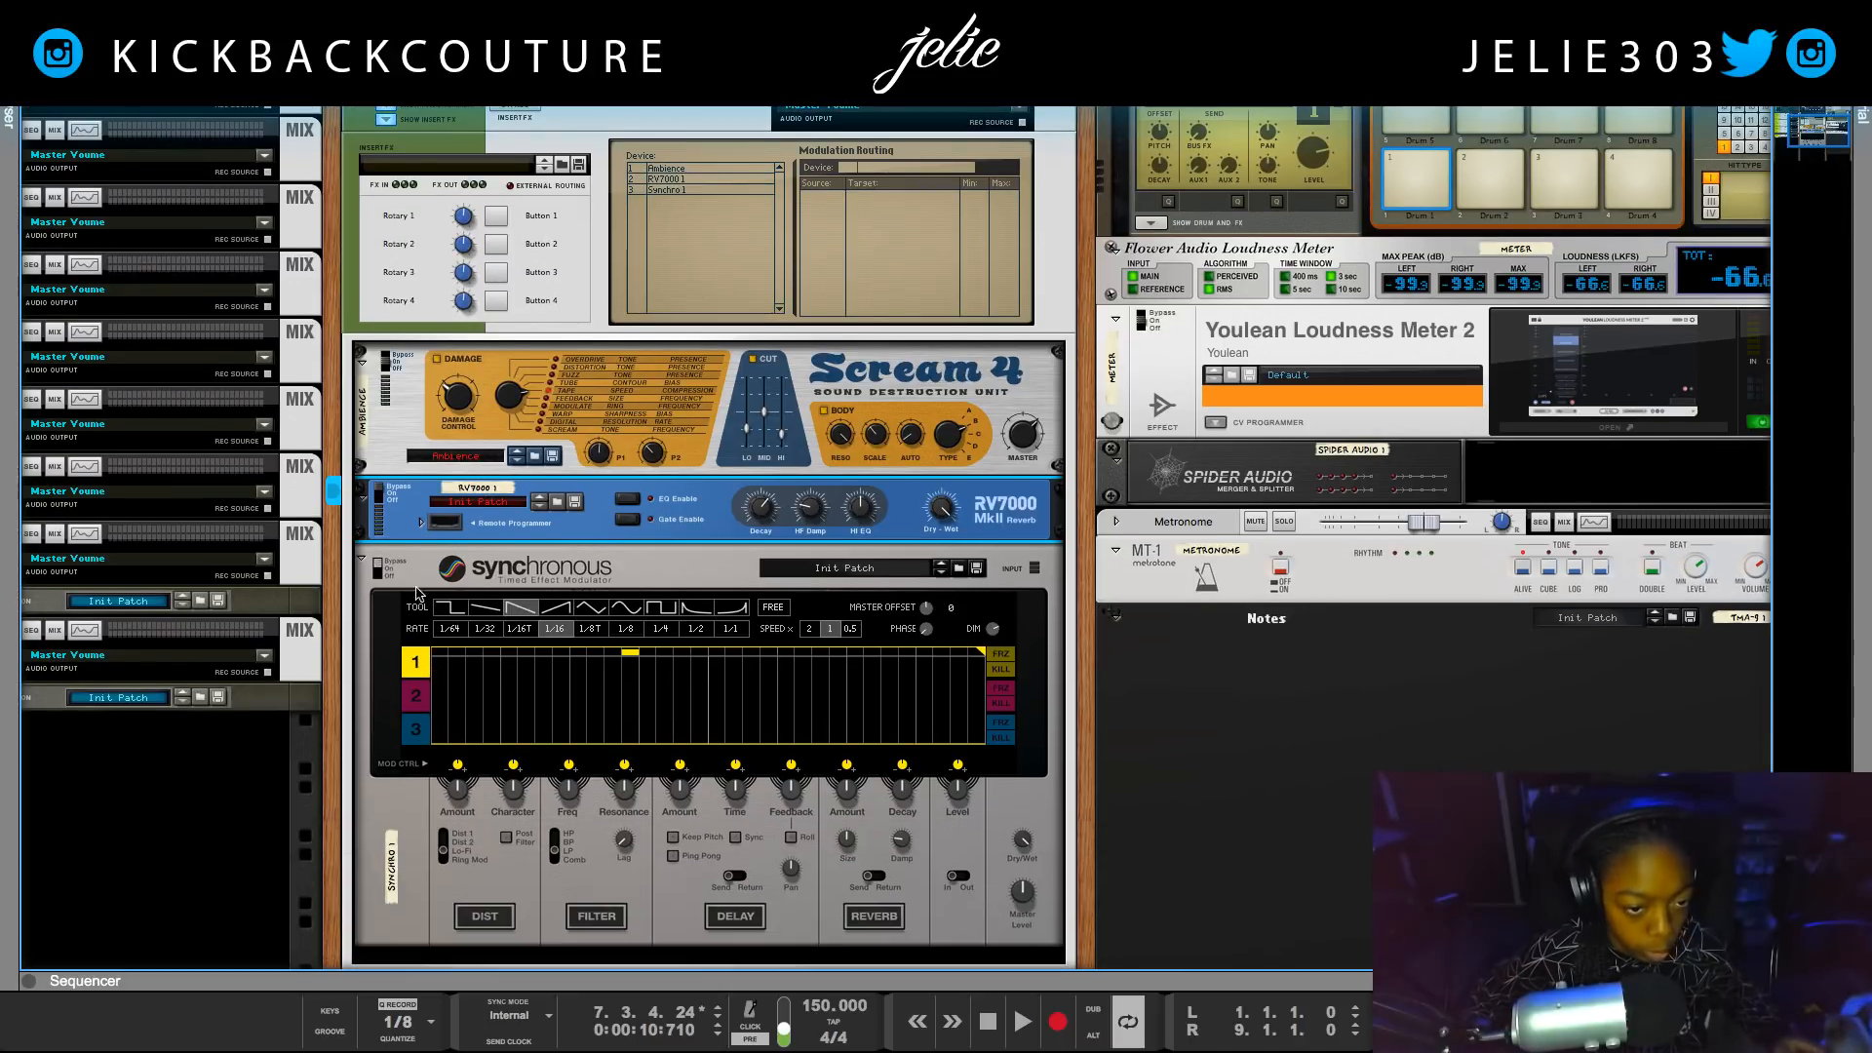
mouse_move(381, 532)
mouse_down()
mouse_move(458, 571)
mouse_move(398, 518)
mouse_move(482, 926)
mouse_move(492, 878)
mouse_up()
key(Tab)
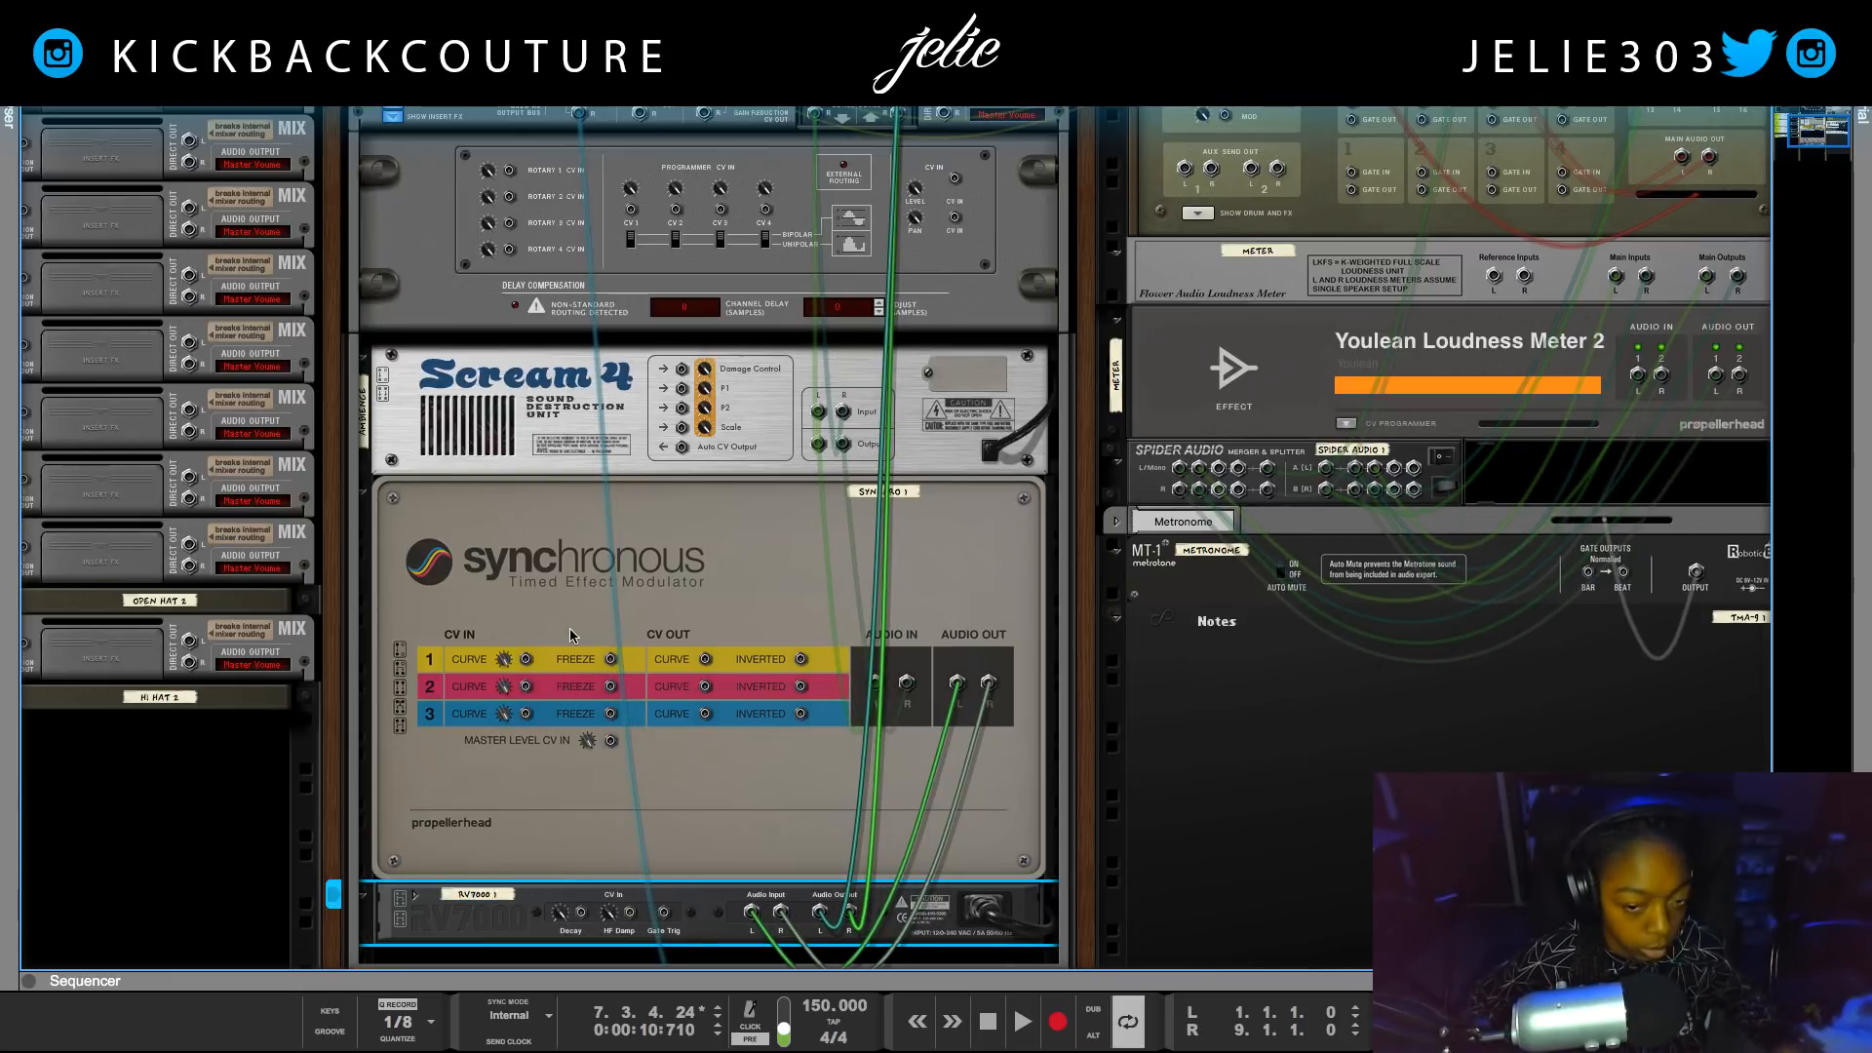
key(Tab)
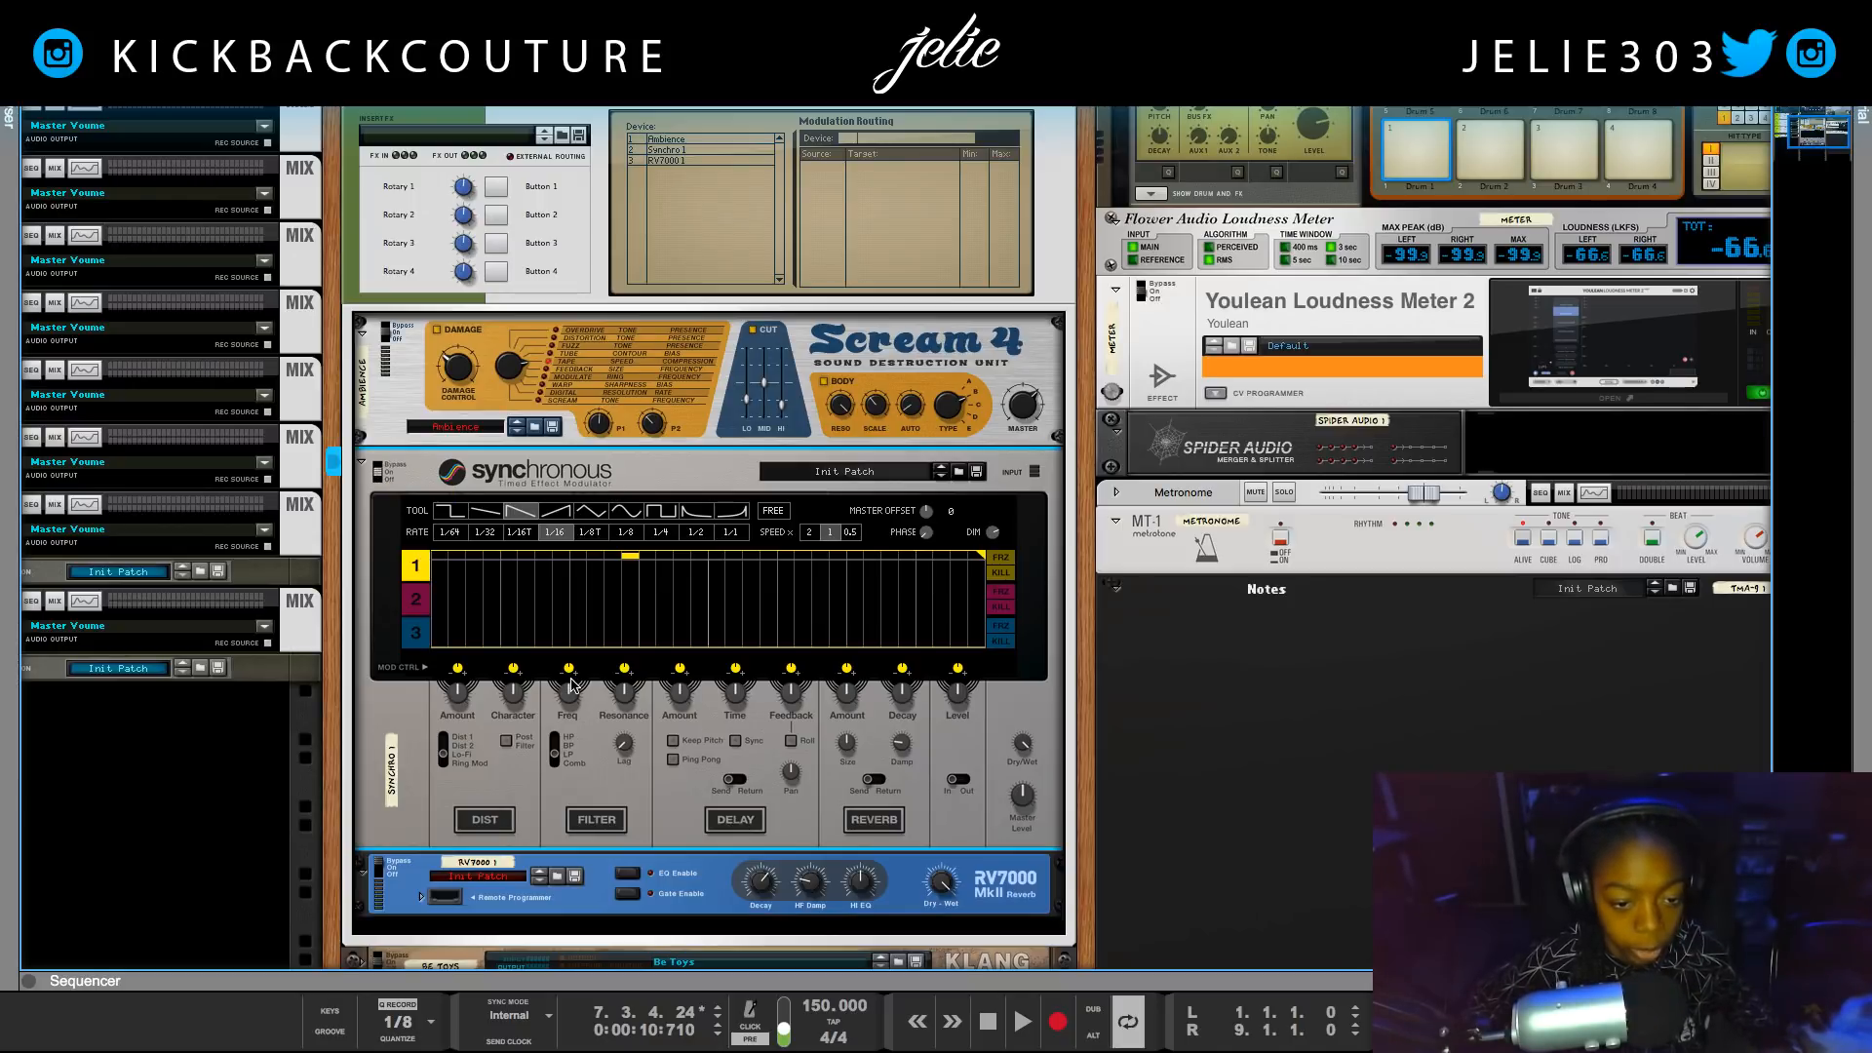
Play the melody with the Synchronous's Filter section on and set the filter frequency to 53%.
key(space)
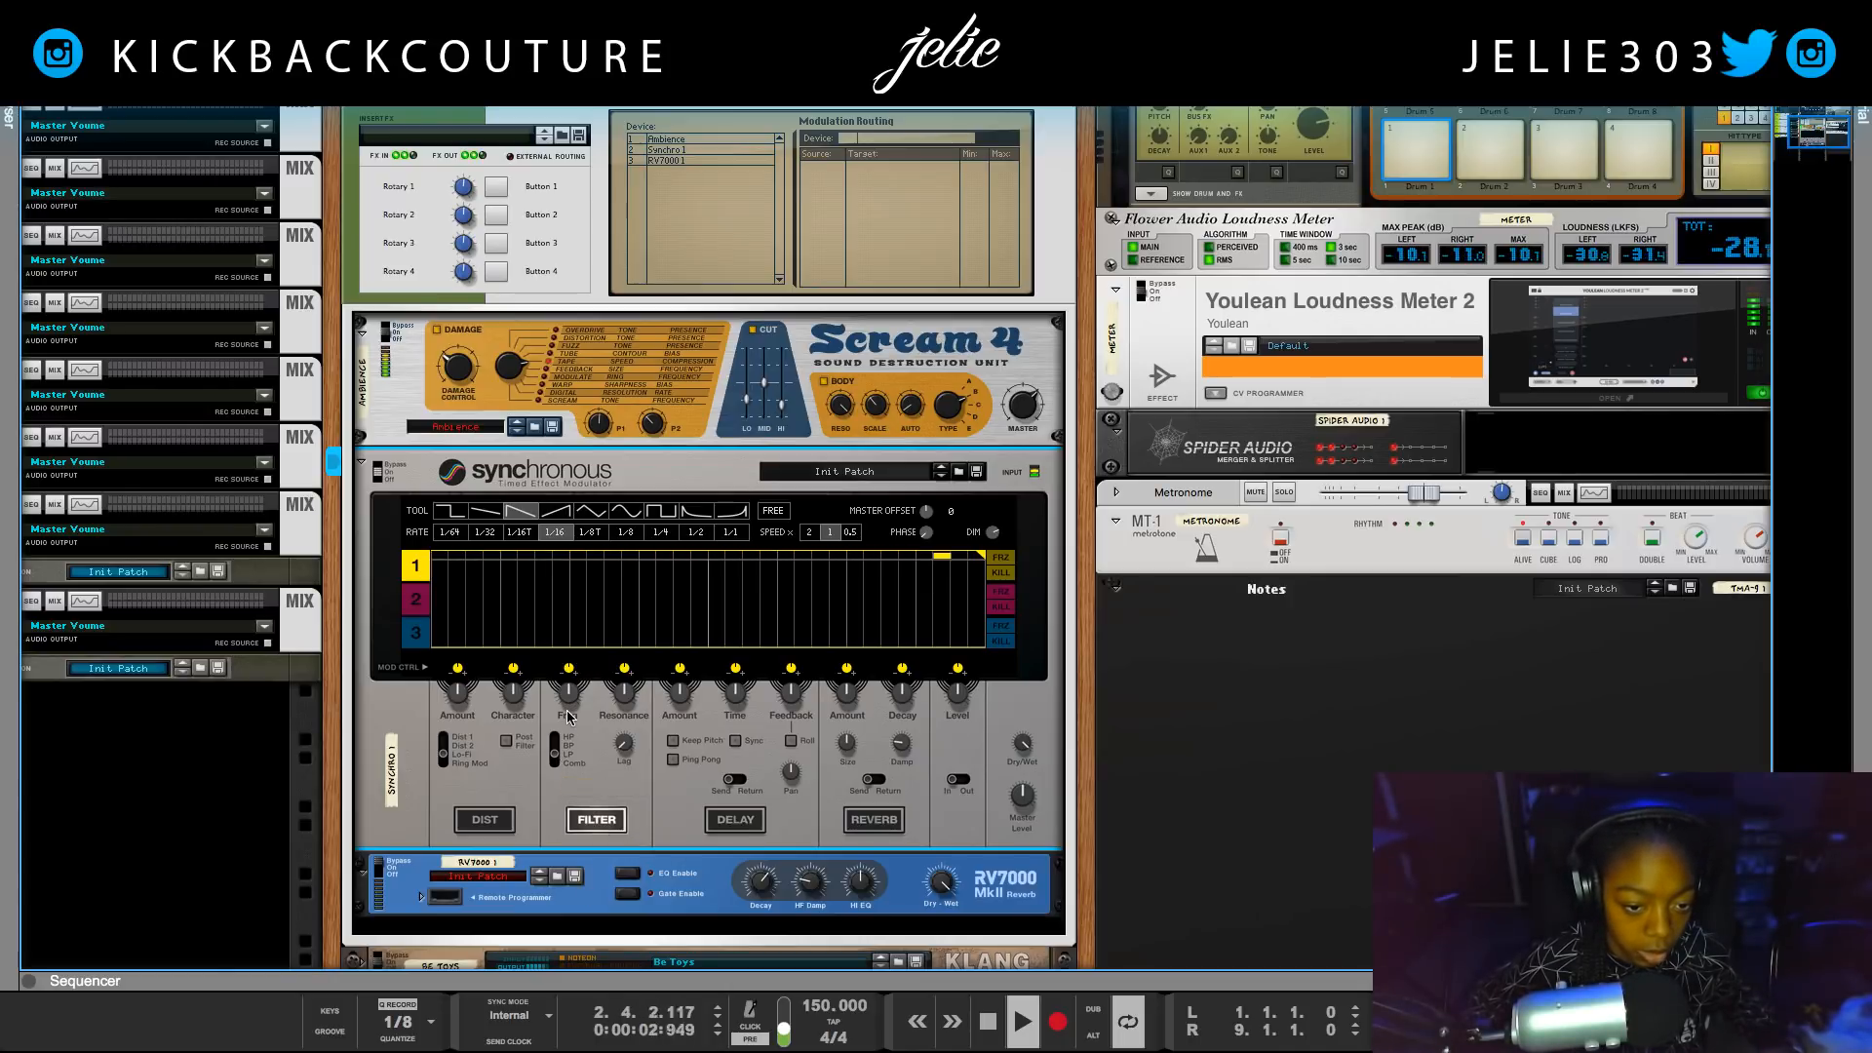
drag(578, 692, 576, 691)
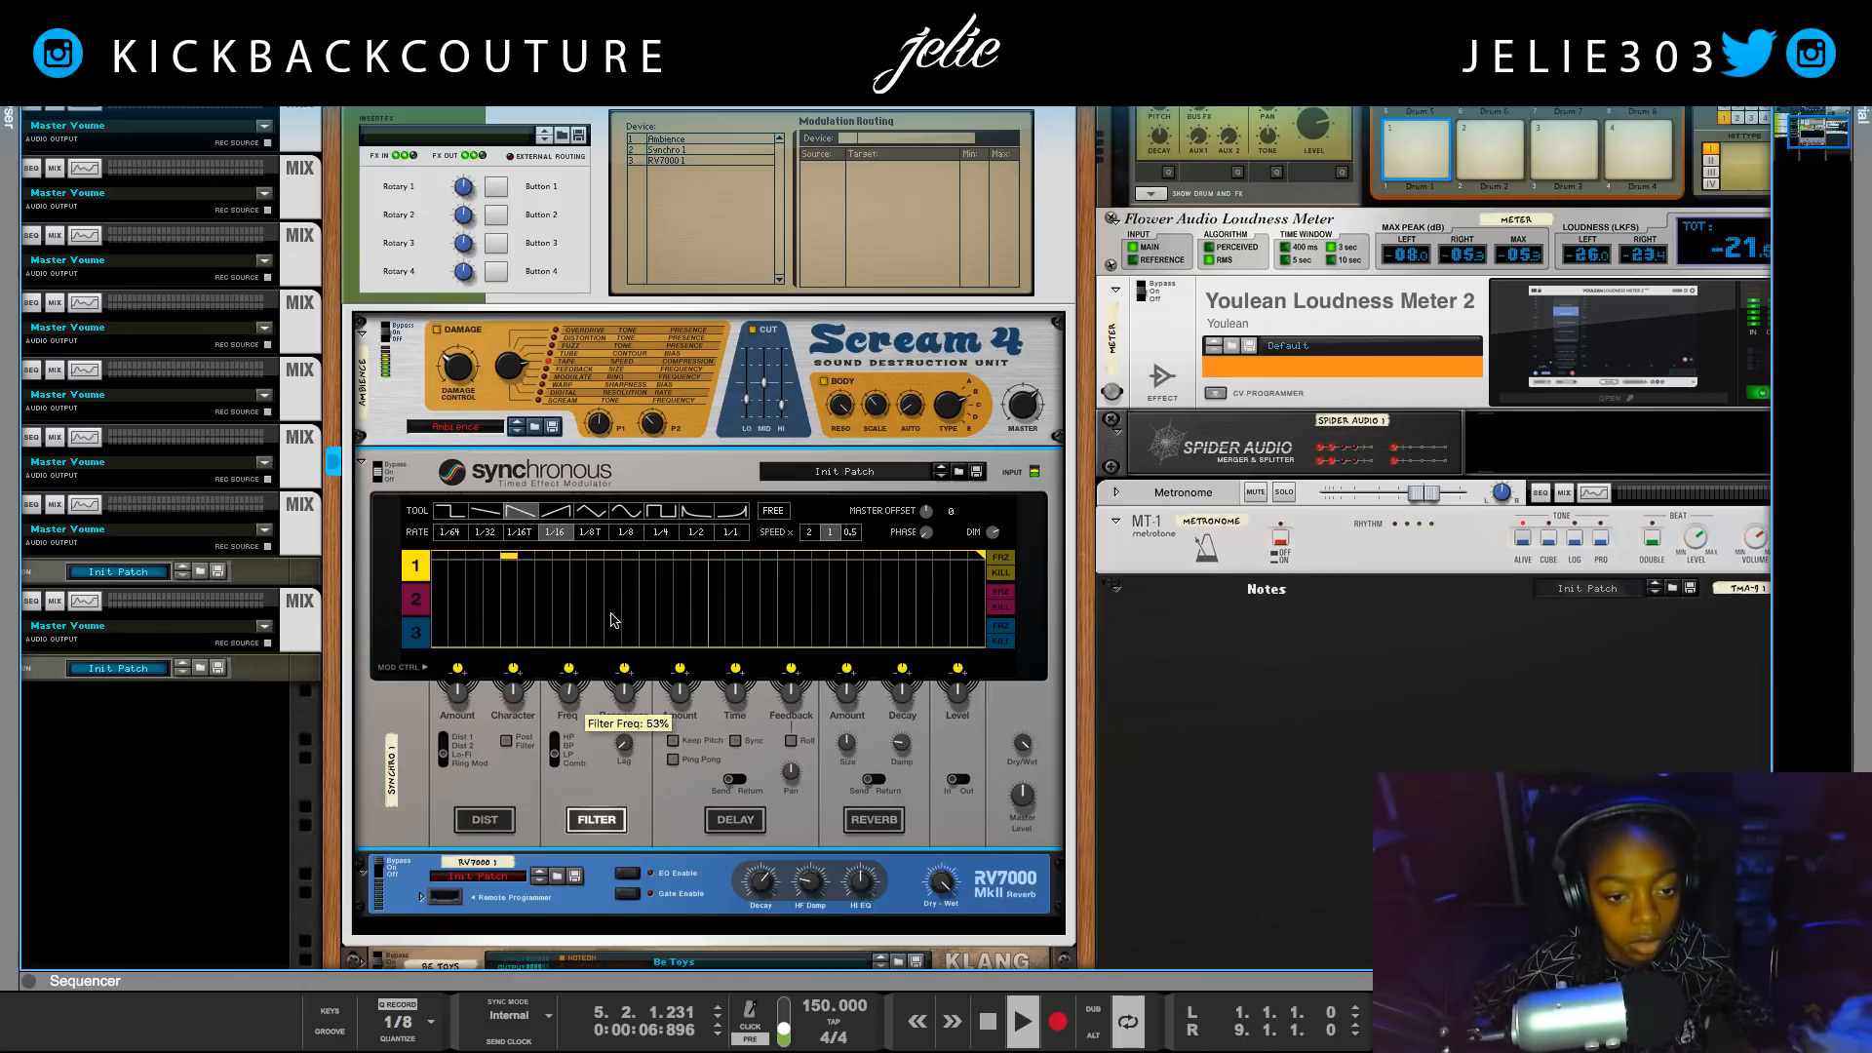
Draw a square-wave pattern at a 1/2 rate across Synchronous modulation curve 1, reaching about half height.
click(662, 511)
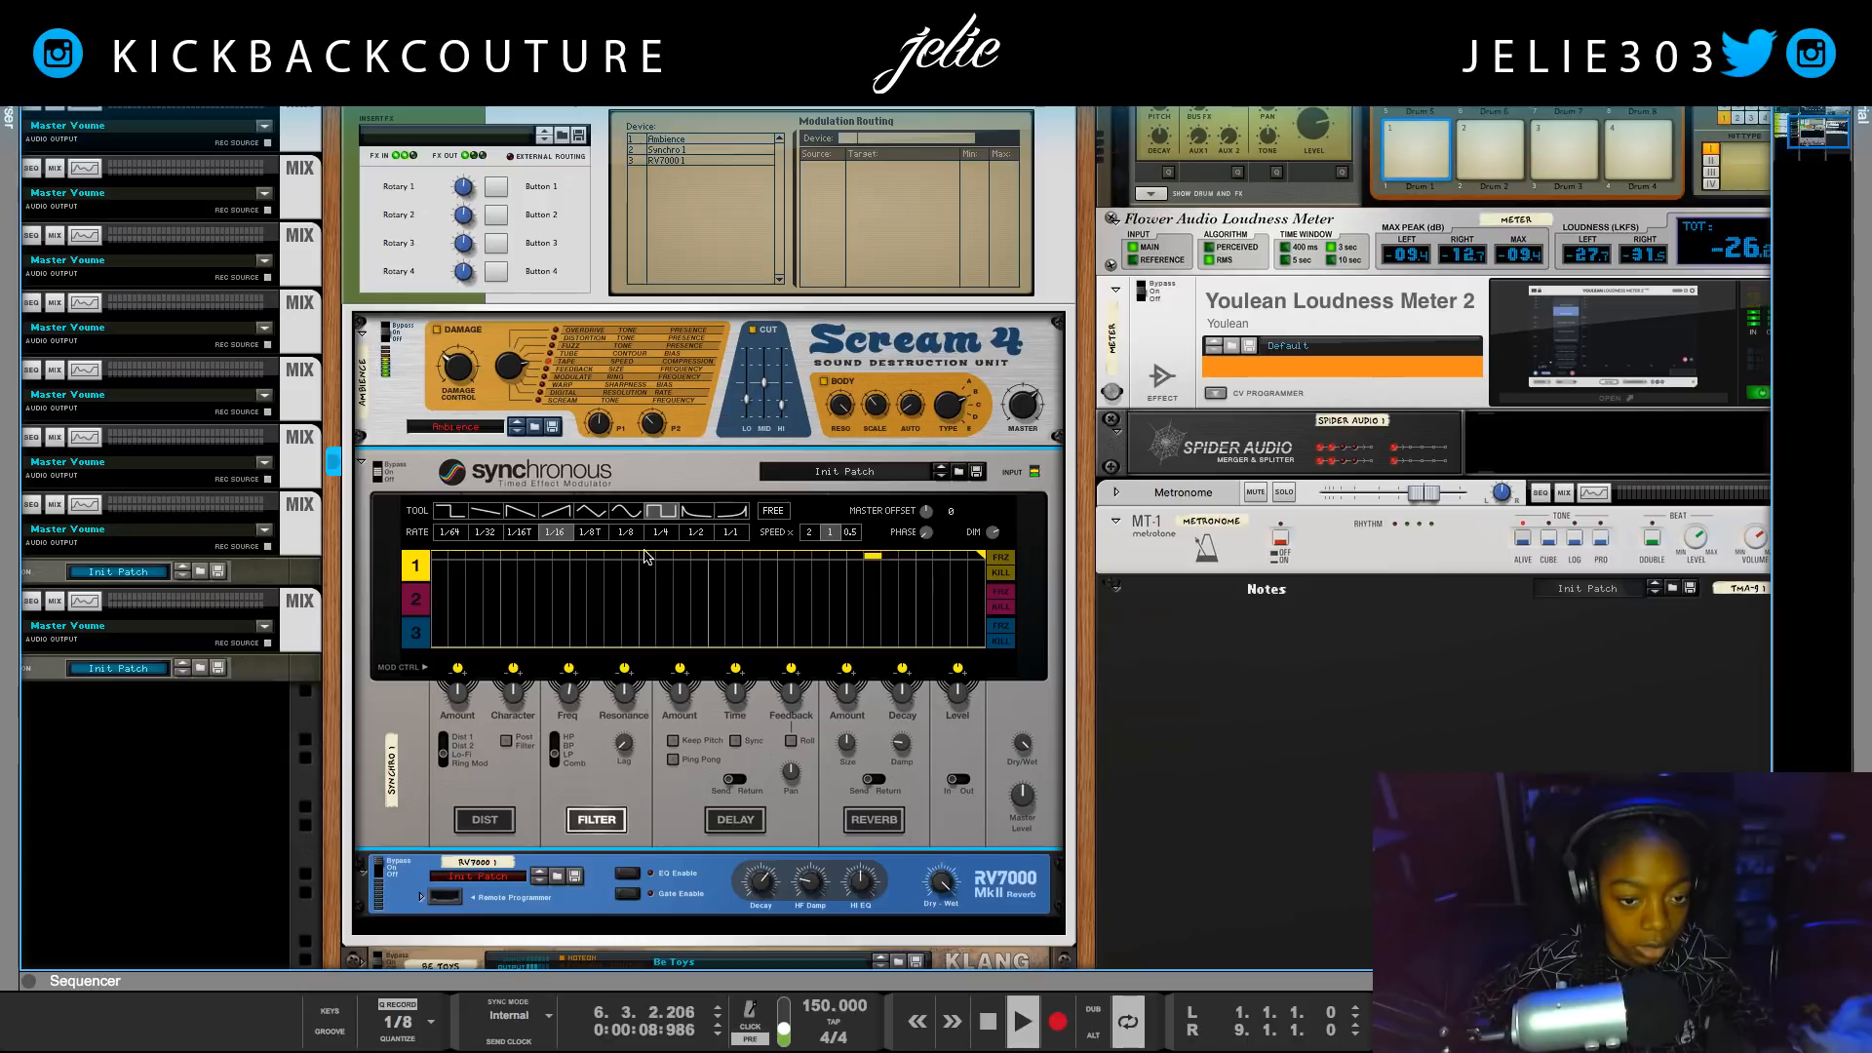
click(660, 531)
mouse_move(660, 614)
mouse_down()
mouse_move(444, 561)
mouse_move(672, 609)
mouse_move(960, 566)
mouse_move(642, 600)
mouse_move(726, 604)
mouse_move(701, 563)
mouse_move(531, 566)
mouse_up()
click(695, 531)
drag(496, 446, 435, 417)
mouse_move(685, 378)
mouse_down()
mouse_move(804, 385)
mouse_move(955, 439)
mouse_up()
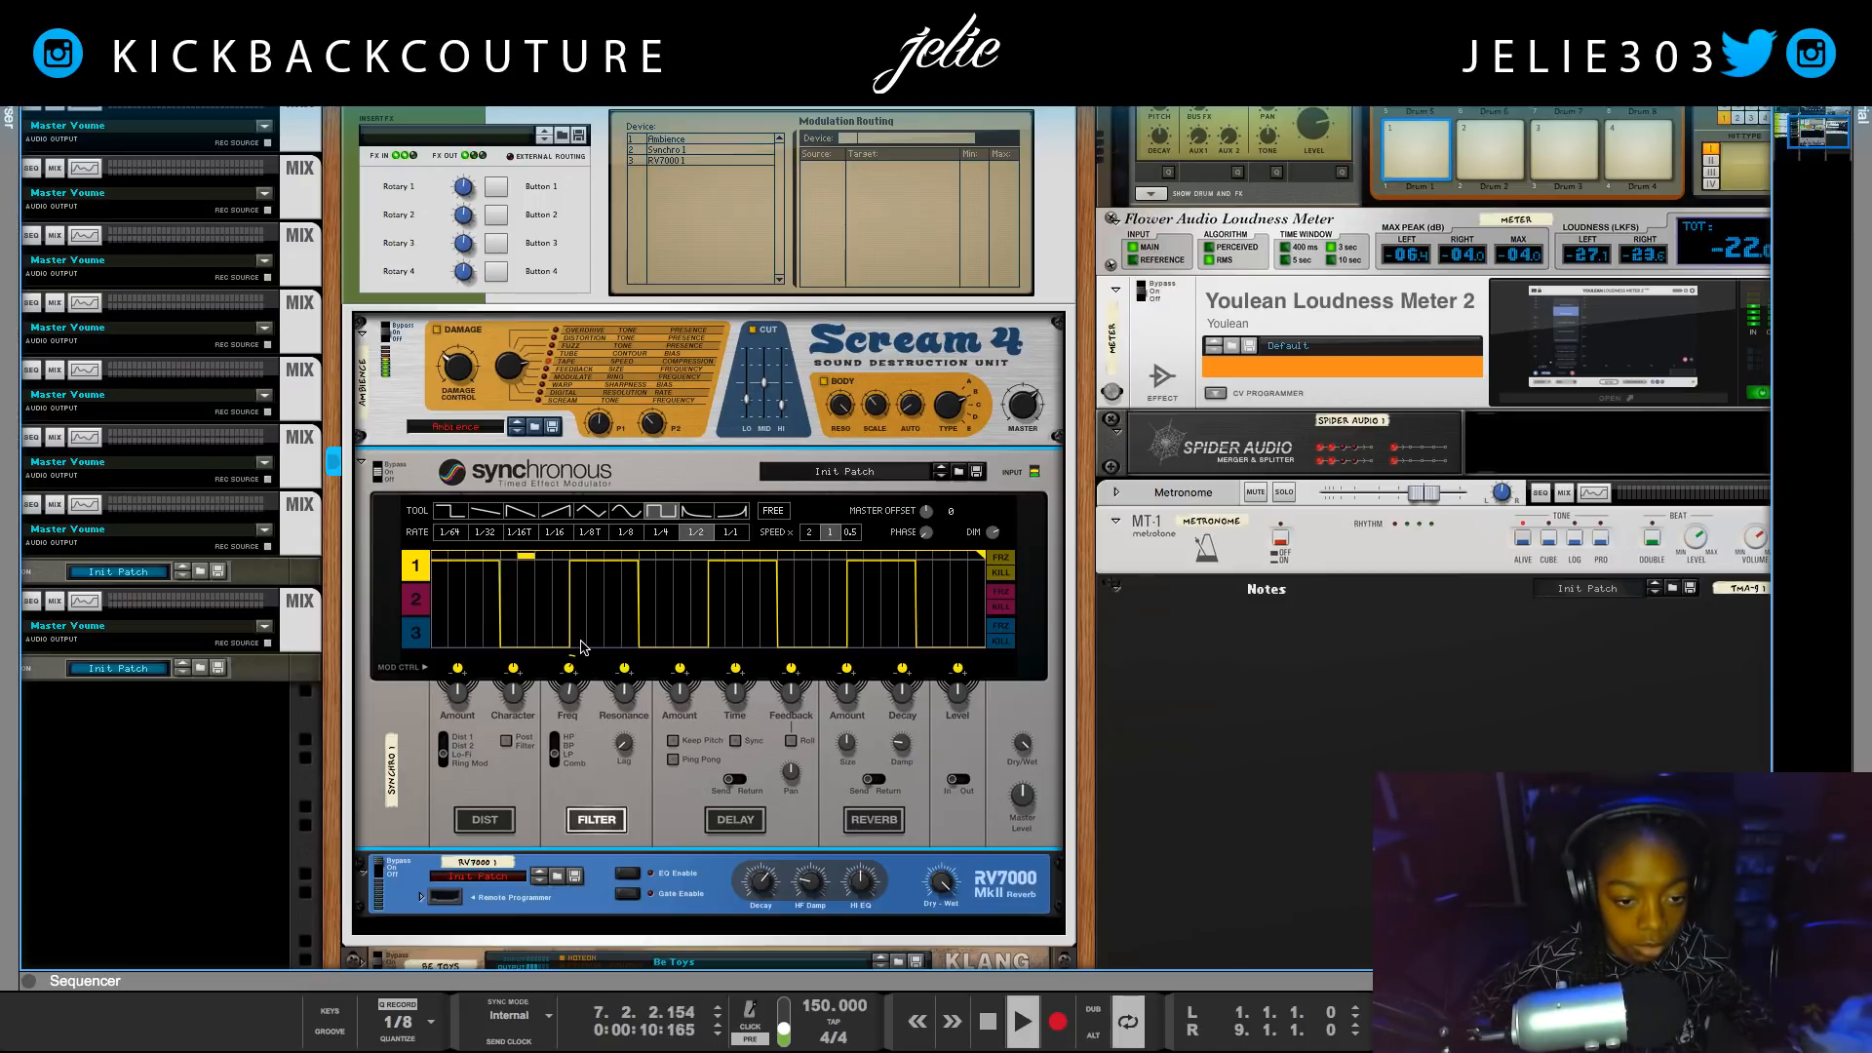
mouse_move(585, 610)
mouse_down()
mouse_move(442, 602)
mouse_move(615, 623)
mouse_move(604, 612)
mouse_move(943, 616)
mouse_up()
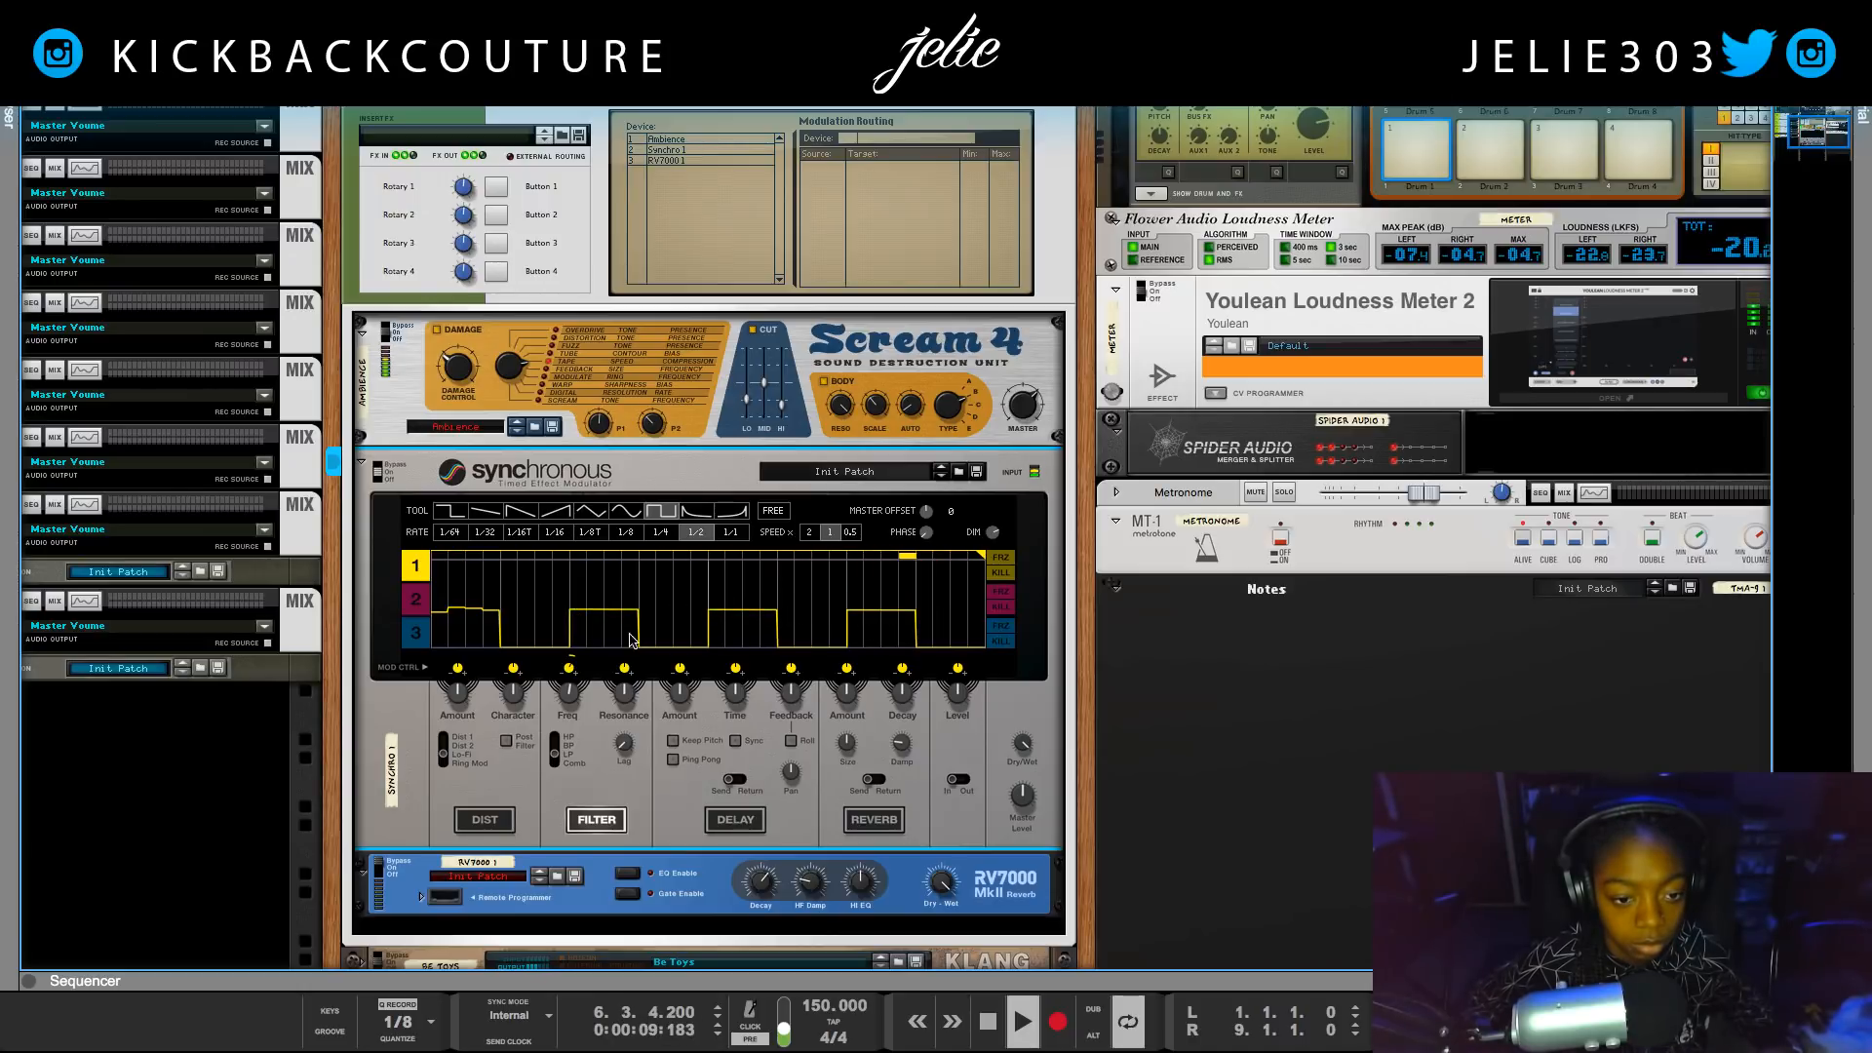
Level the first pulse of Synchronous modulation curve 1 and turn on its Reverb and Dist sections.
mouse_move(495, 624)
mouse_down()
mouse_move(443, 620)
mouse_move(516, 621)
mouse_up()
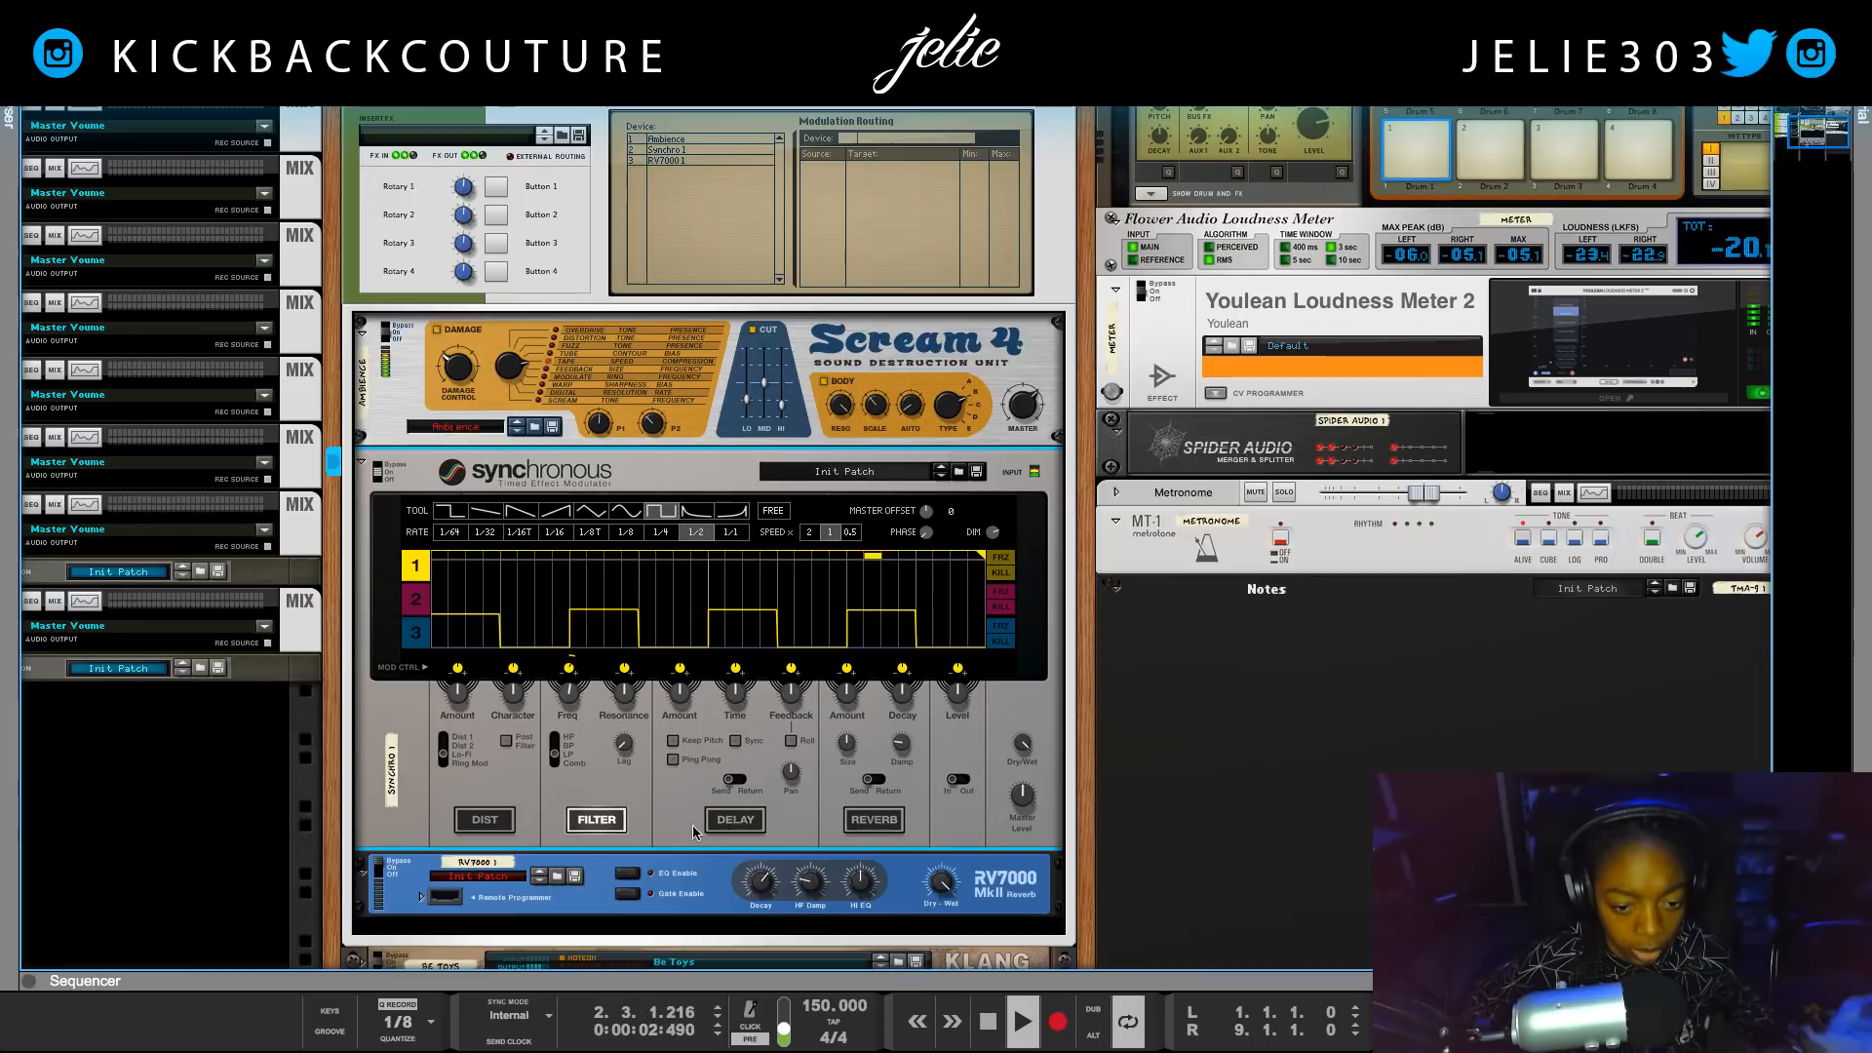
click(892, 819)
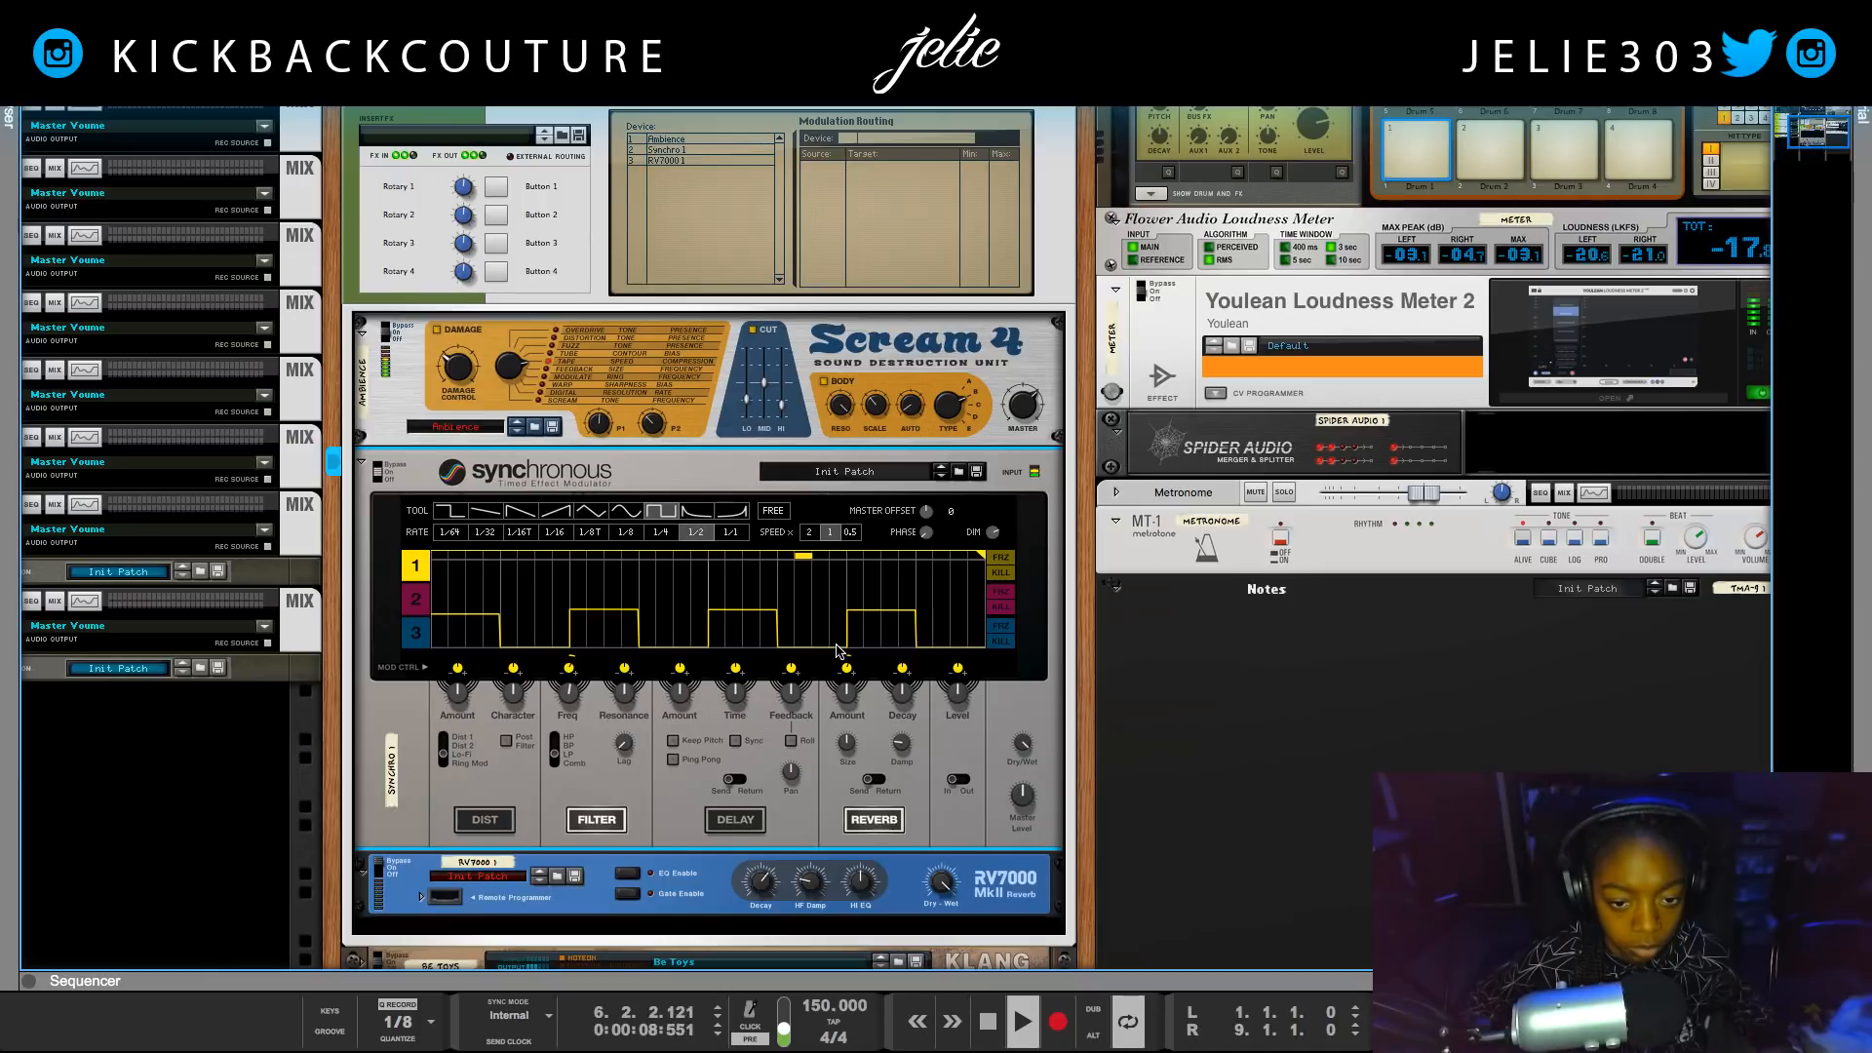
click(483, 821)
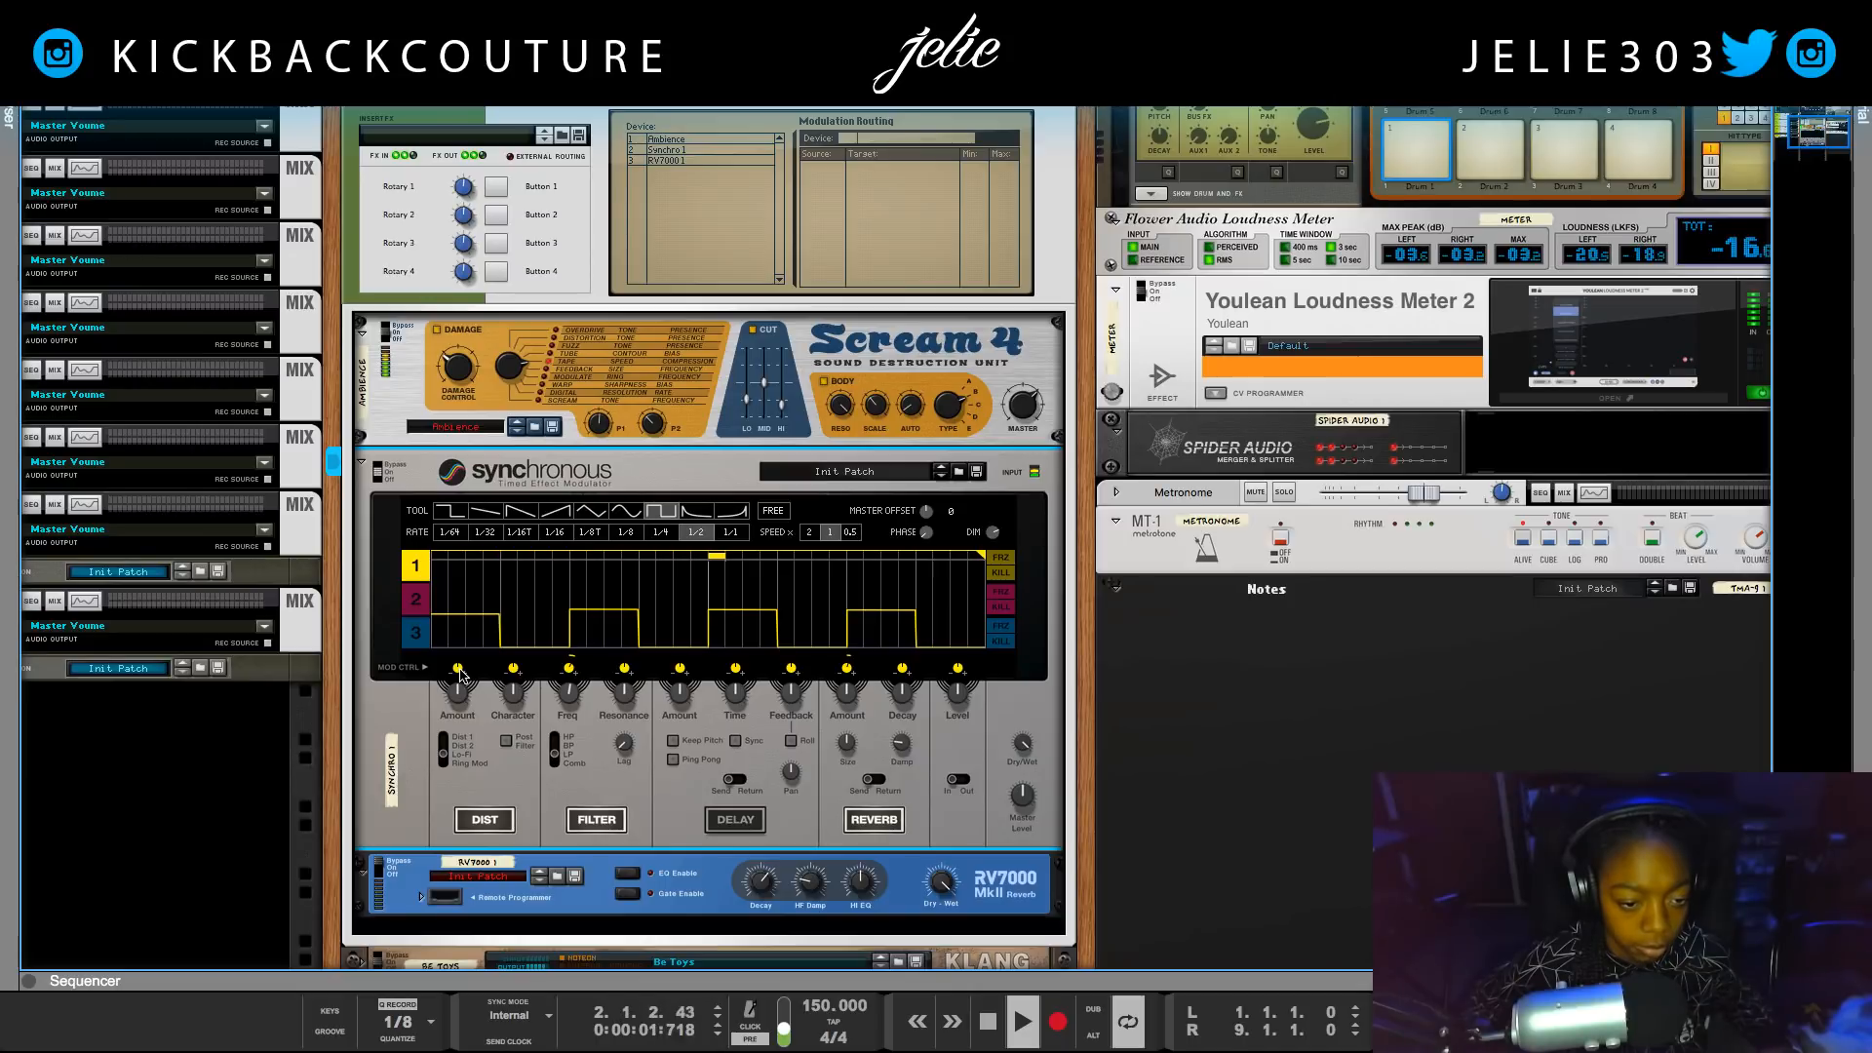
click(458, 670)
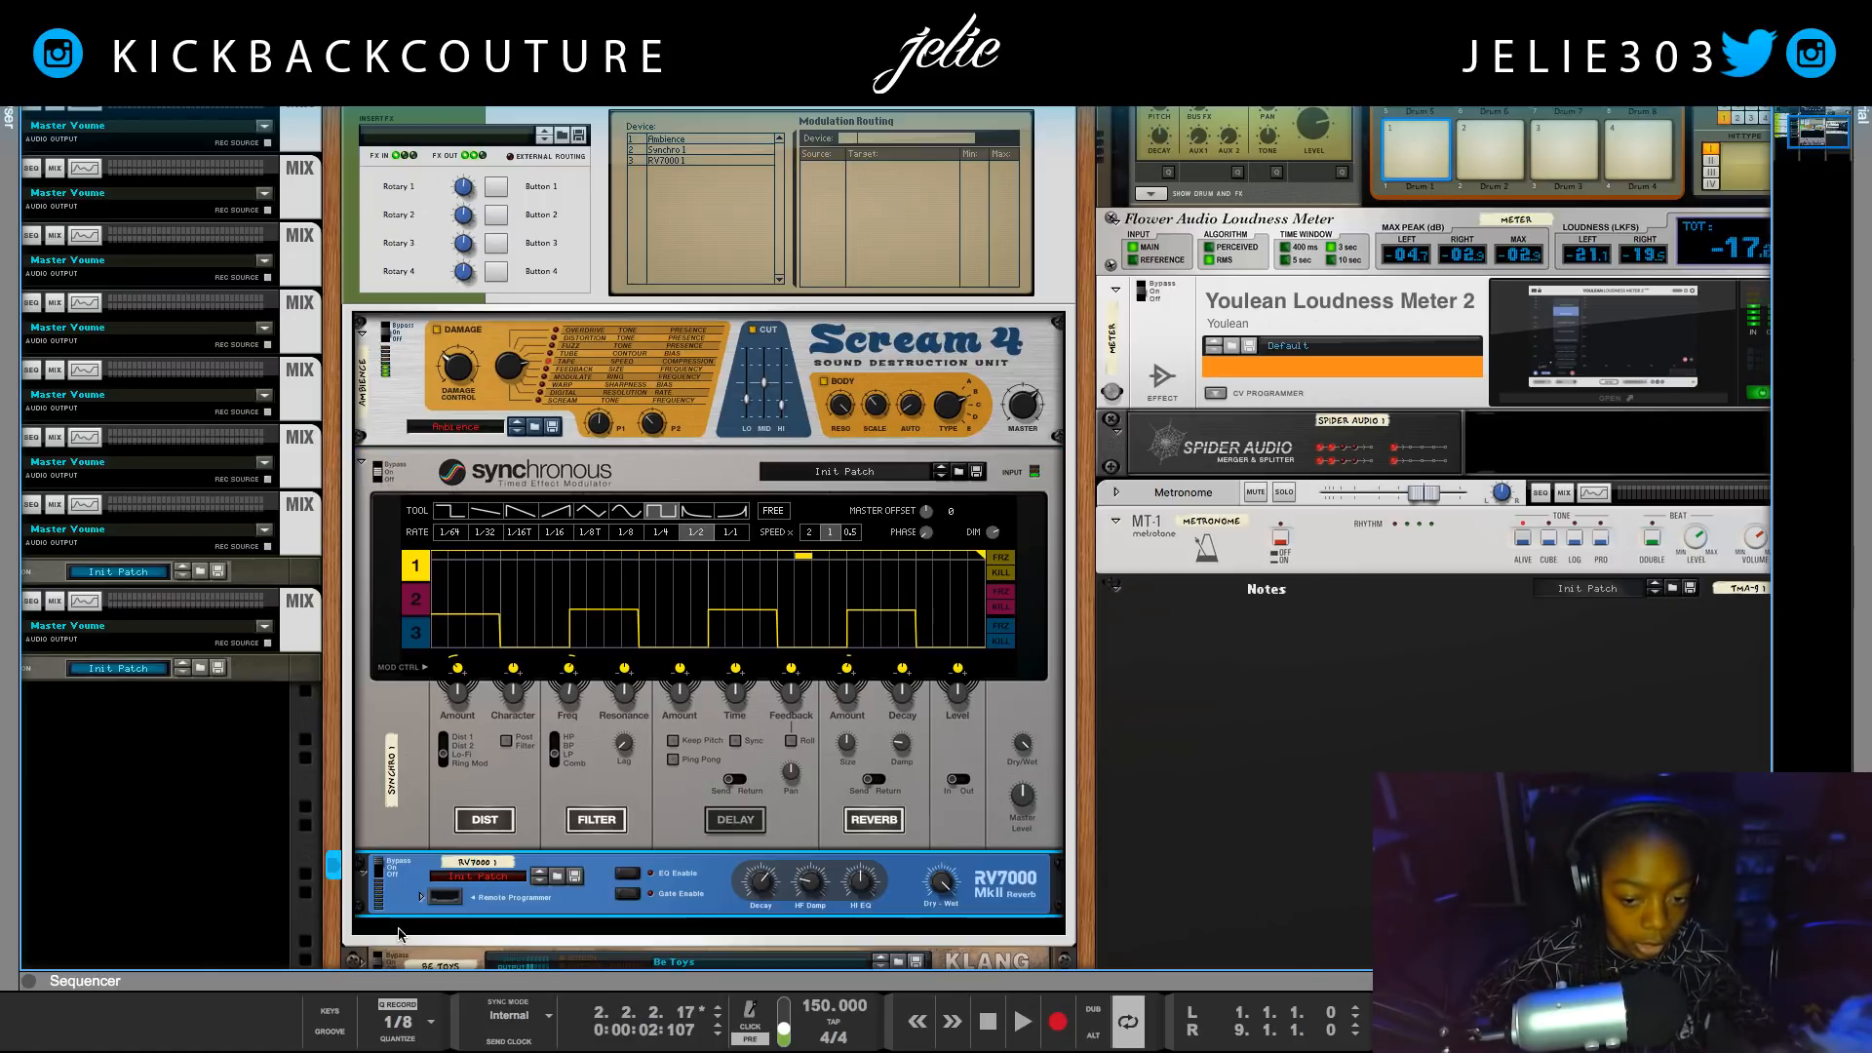
Replace the RV7000 in the insert chain with an ECF-42 Envelope Controlled Filter below the Synchronous.
key(Delete)
click(437, 862)
right_click(437, 865)
mouse_move(585, 641)
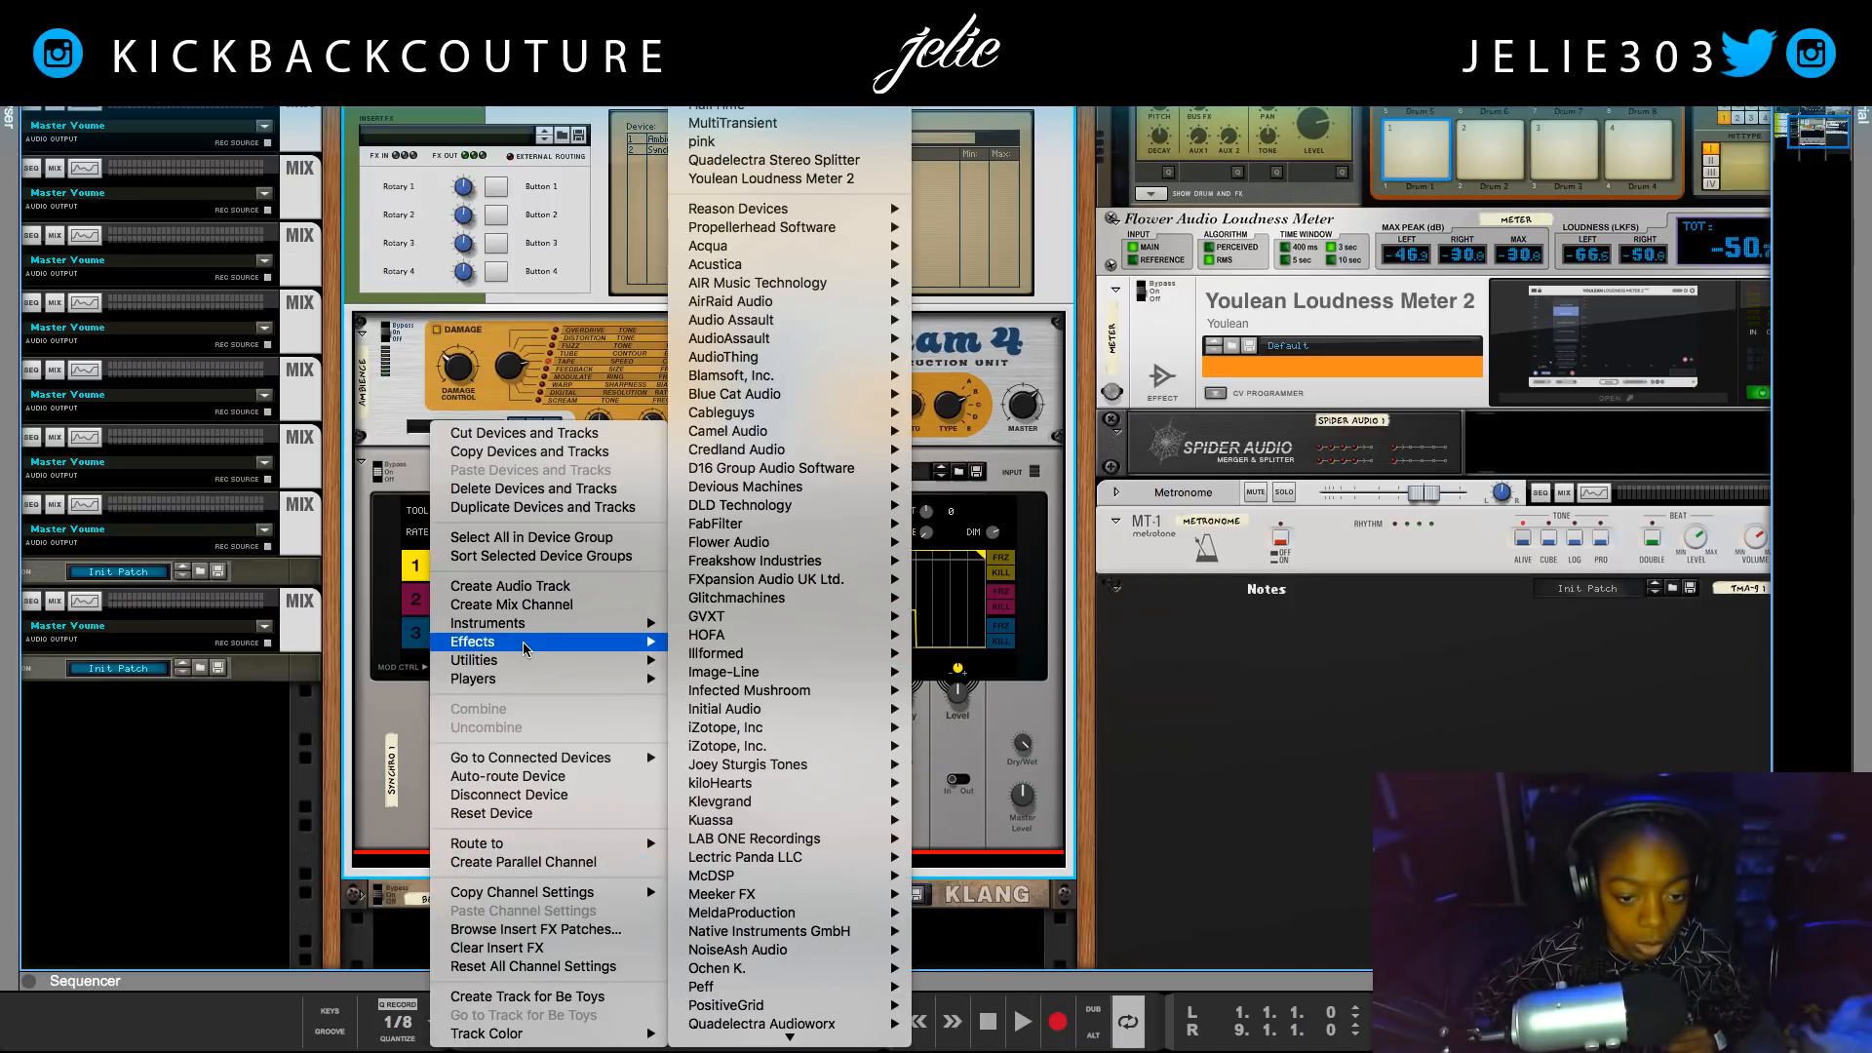
mouse_move(777, 210)
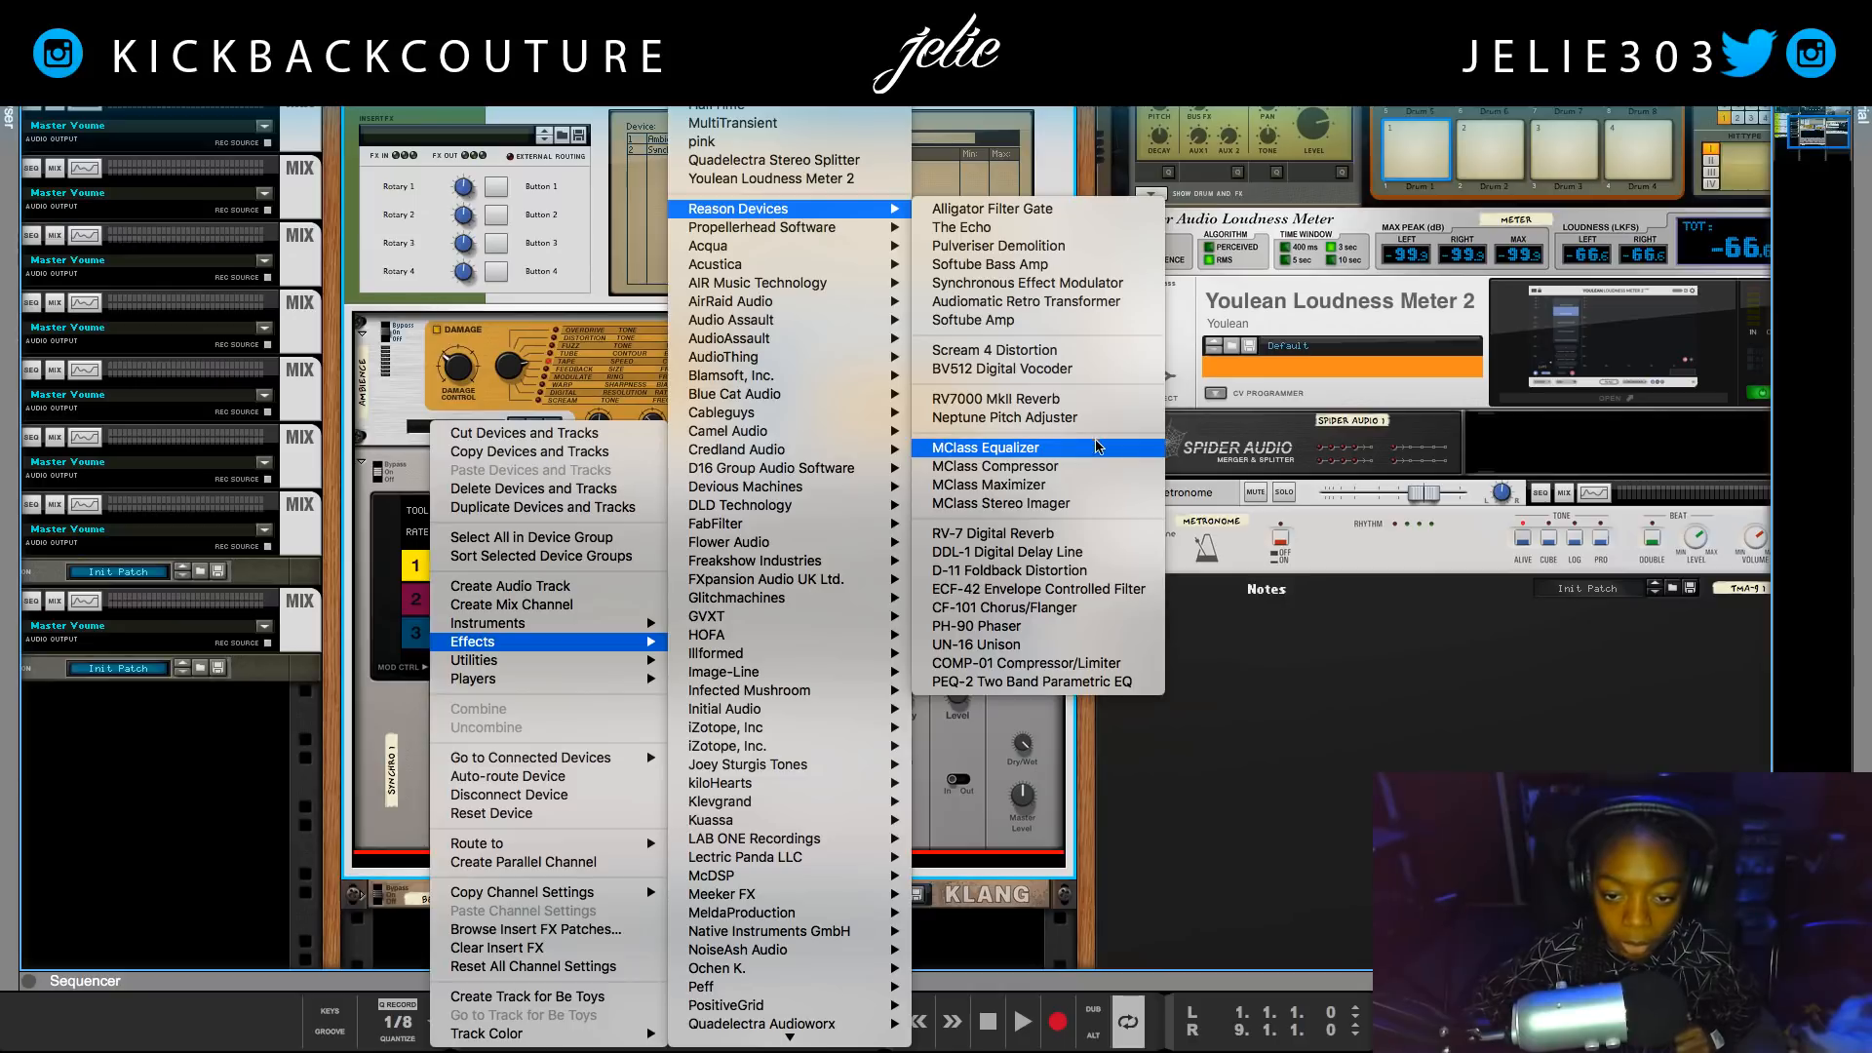
click(1109, 589)
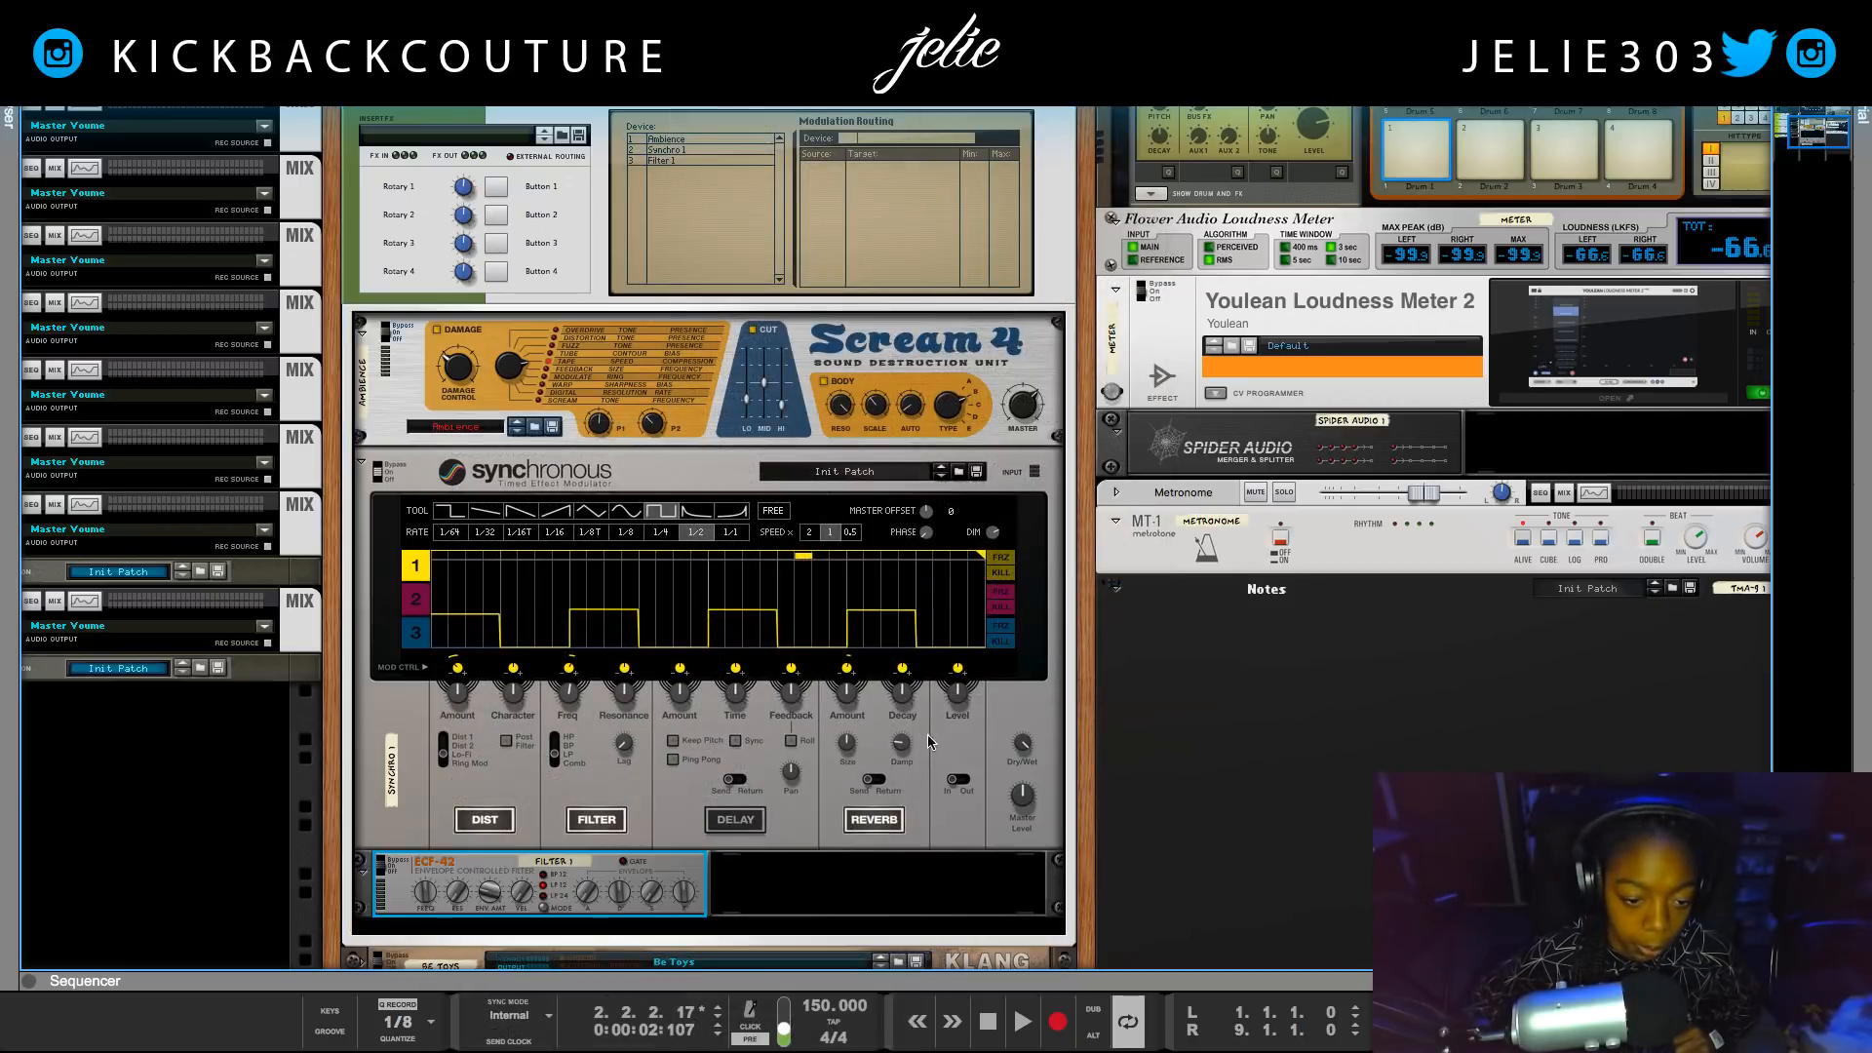
Play the melody while adjusting the ECF-42's filter frequency, raising it as far as 127.
scroll(780, 873, down, 3)
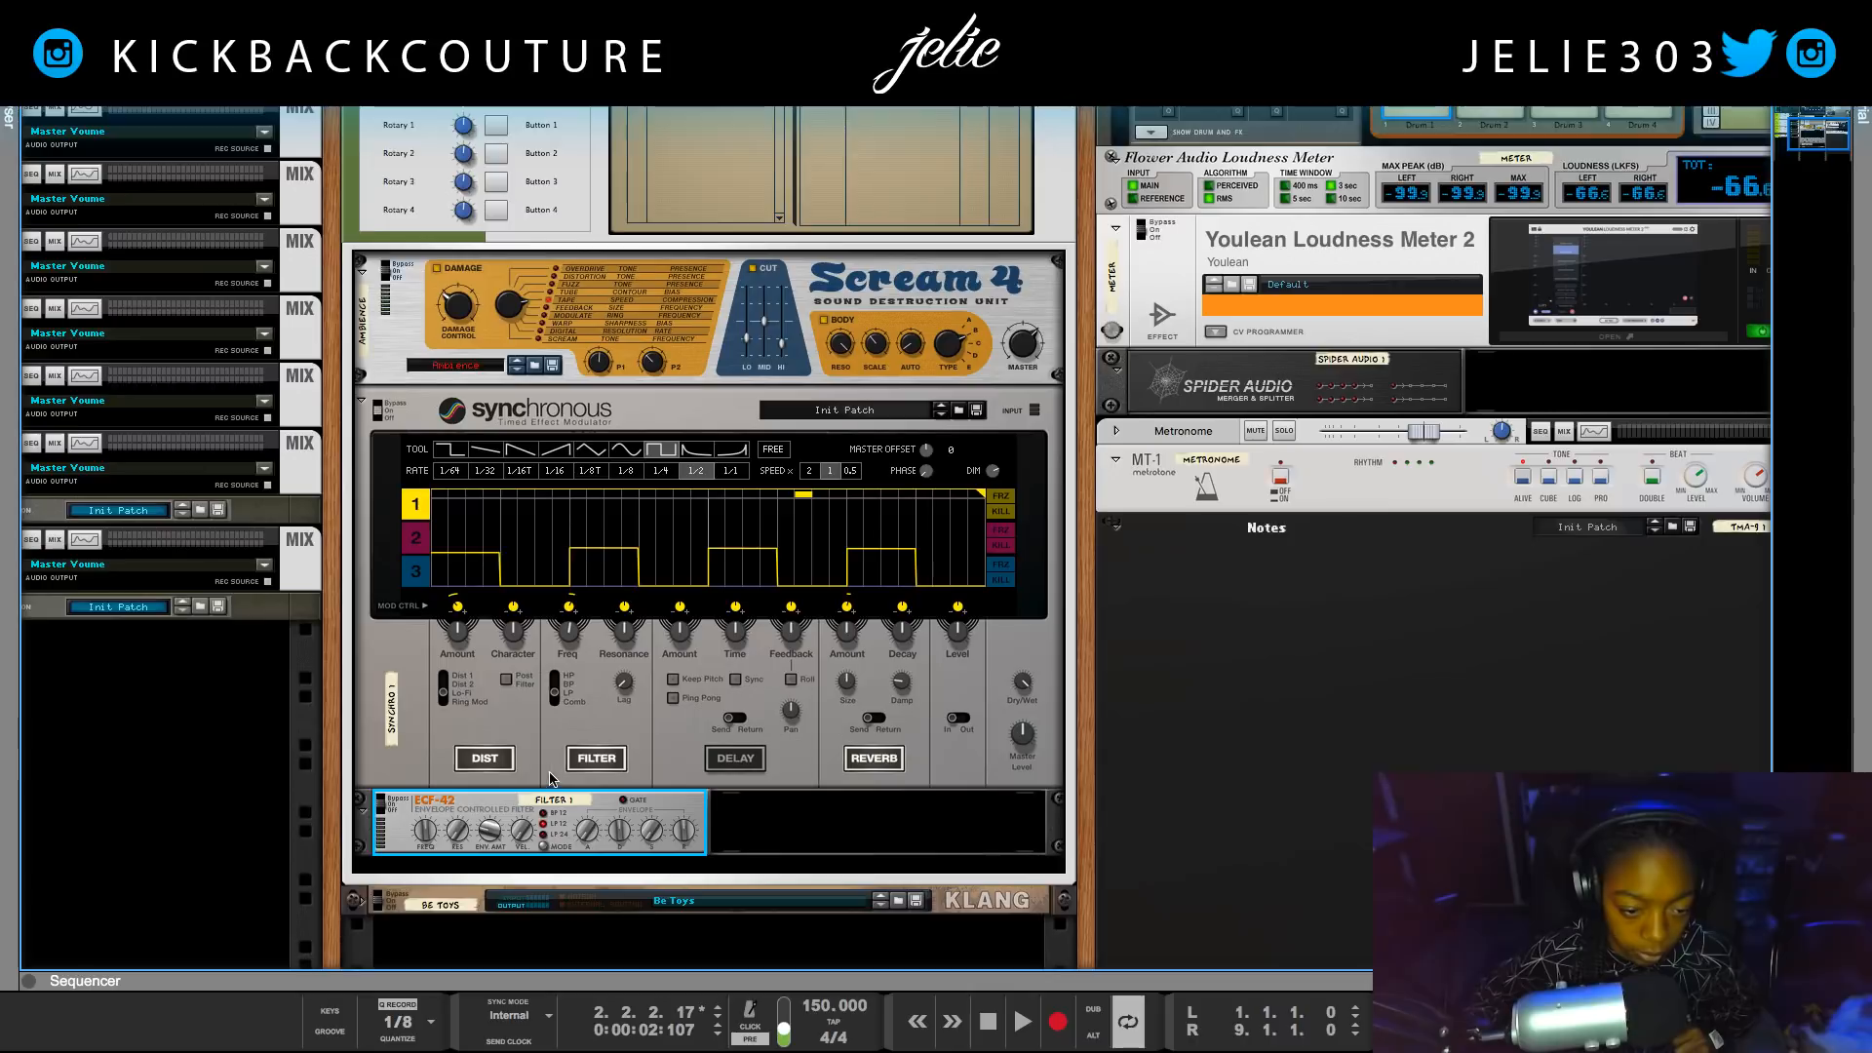
scroll(565, 819, down, 1)
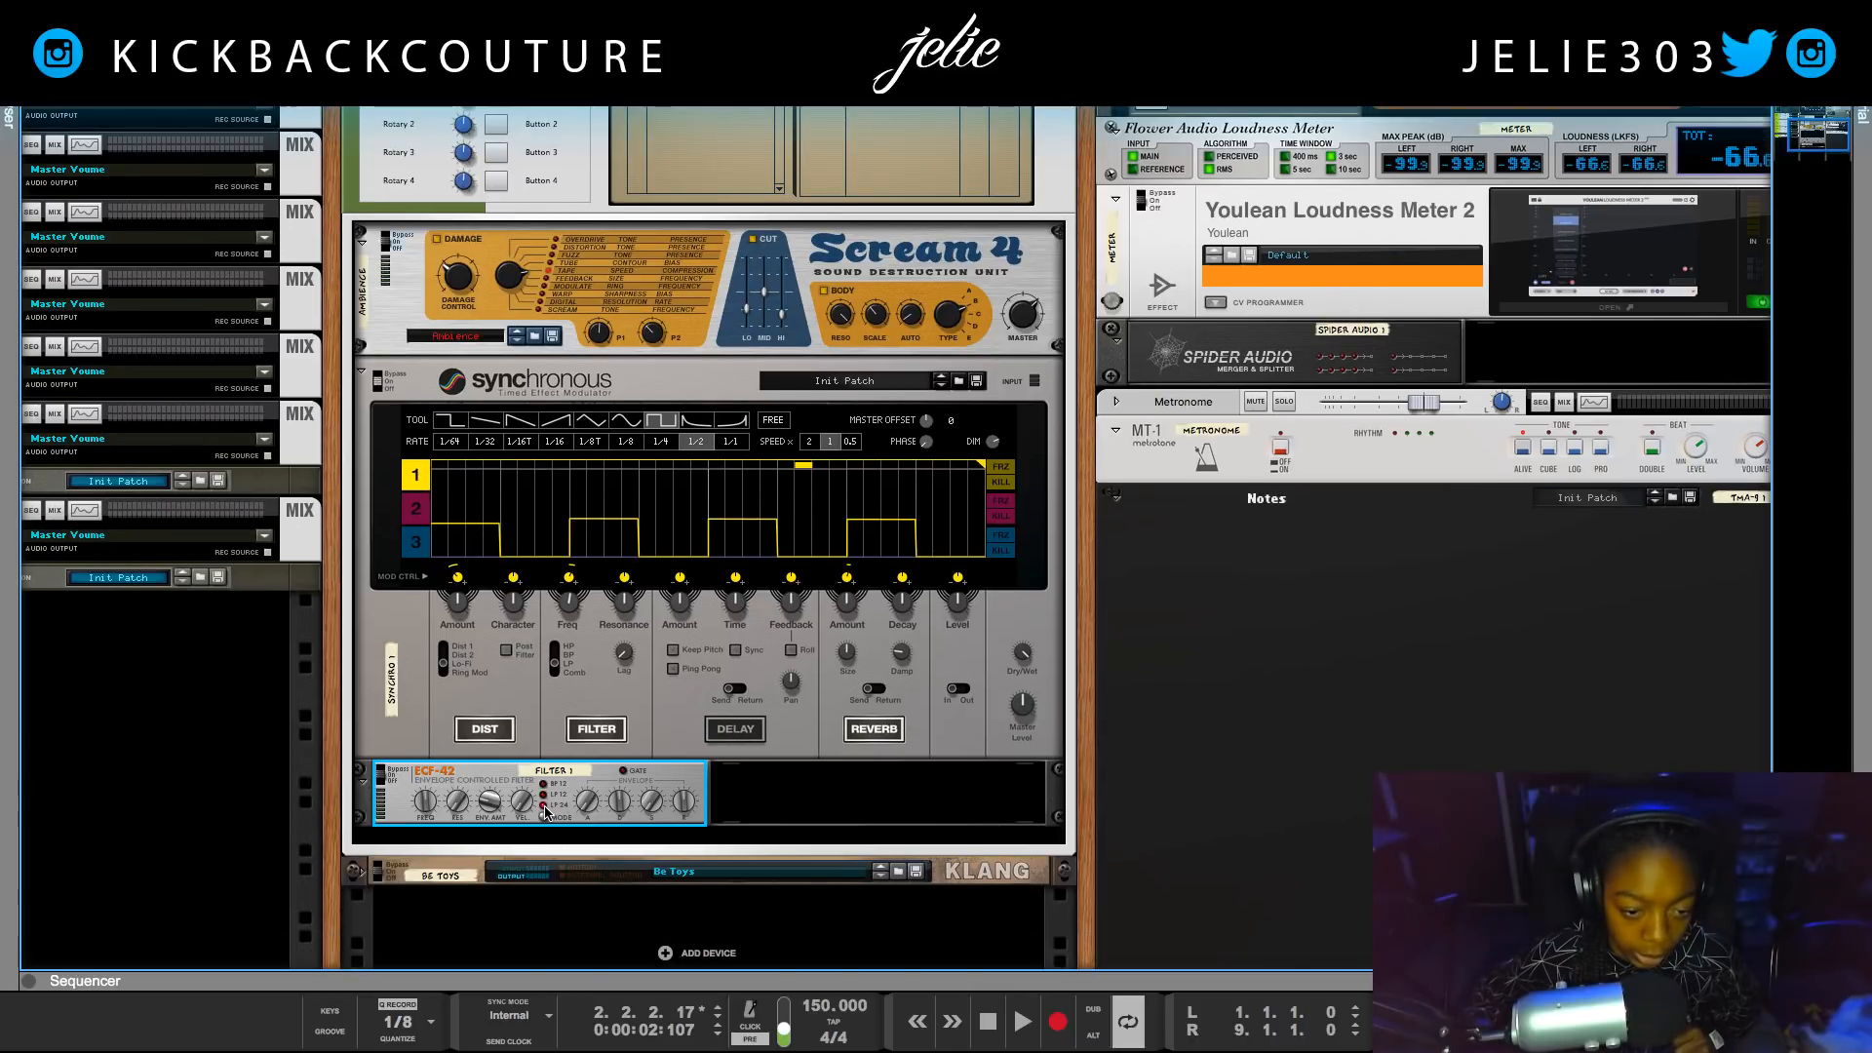
key(space)
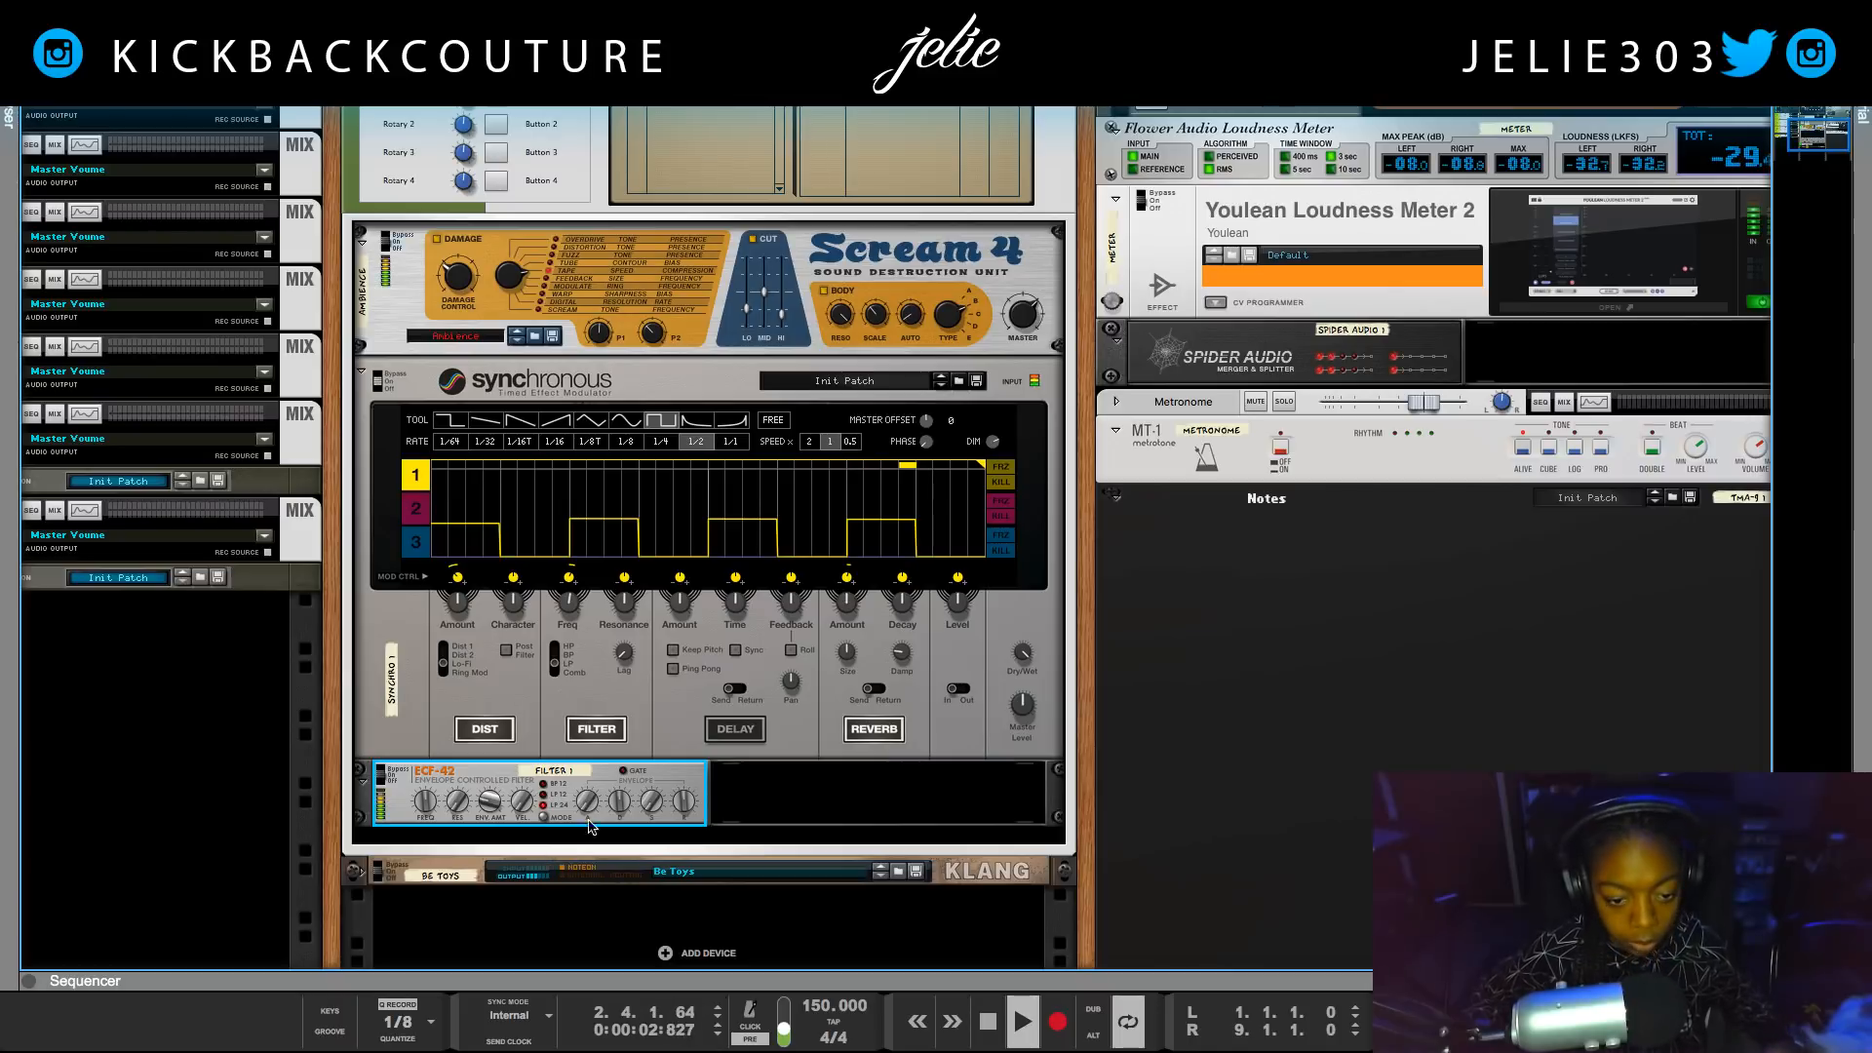
drag(427, 811, 425, 756)
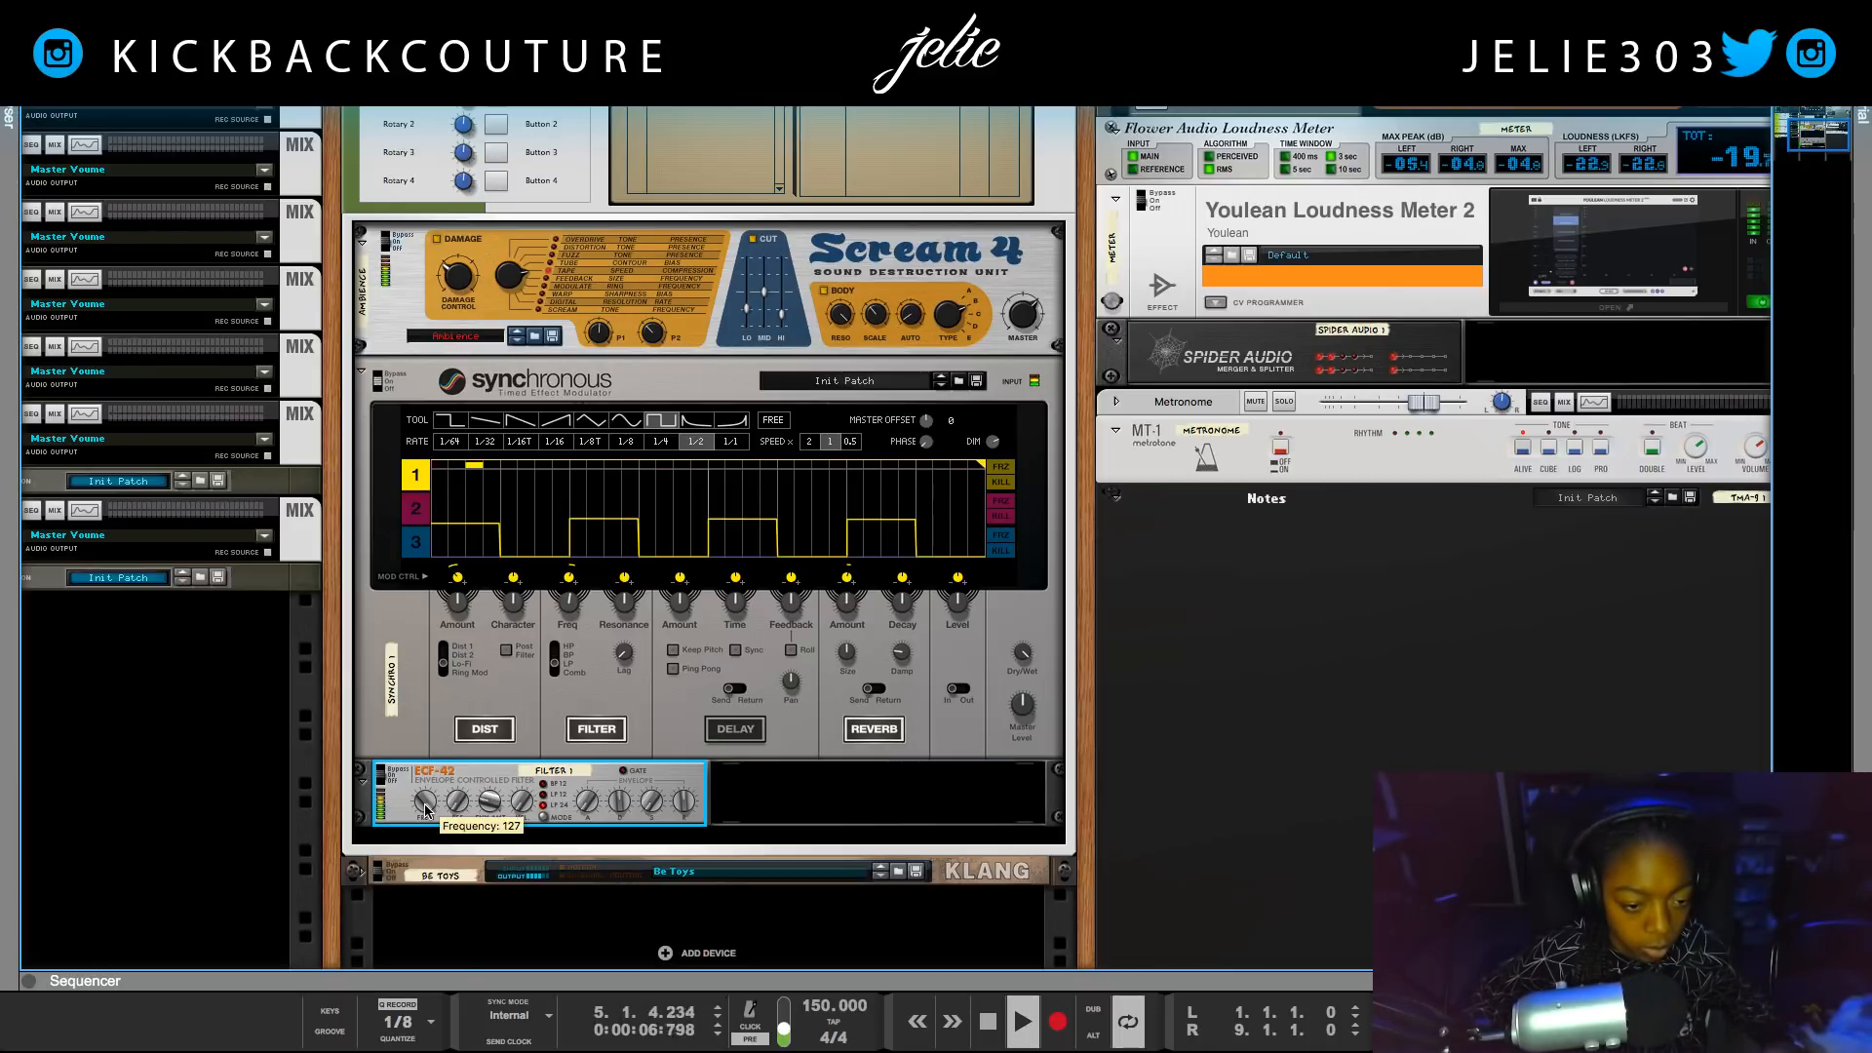
drag(425, 821, 430, 830)
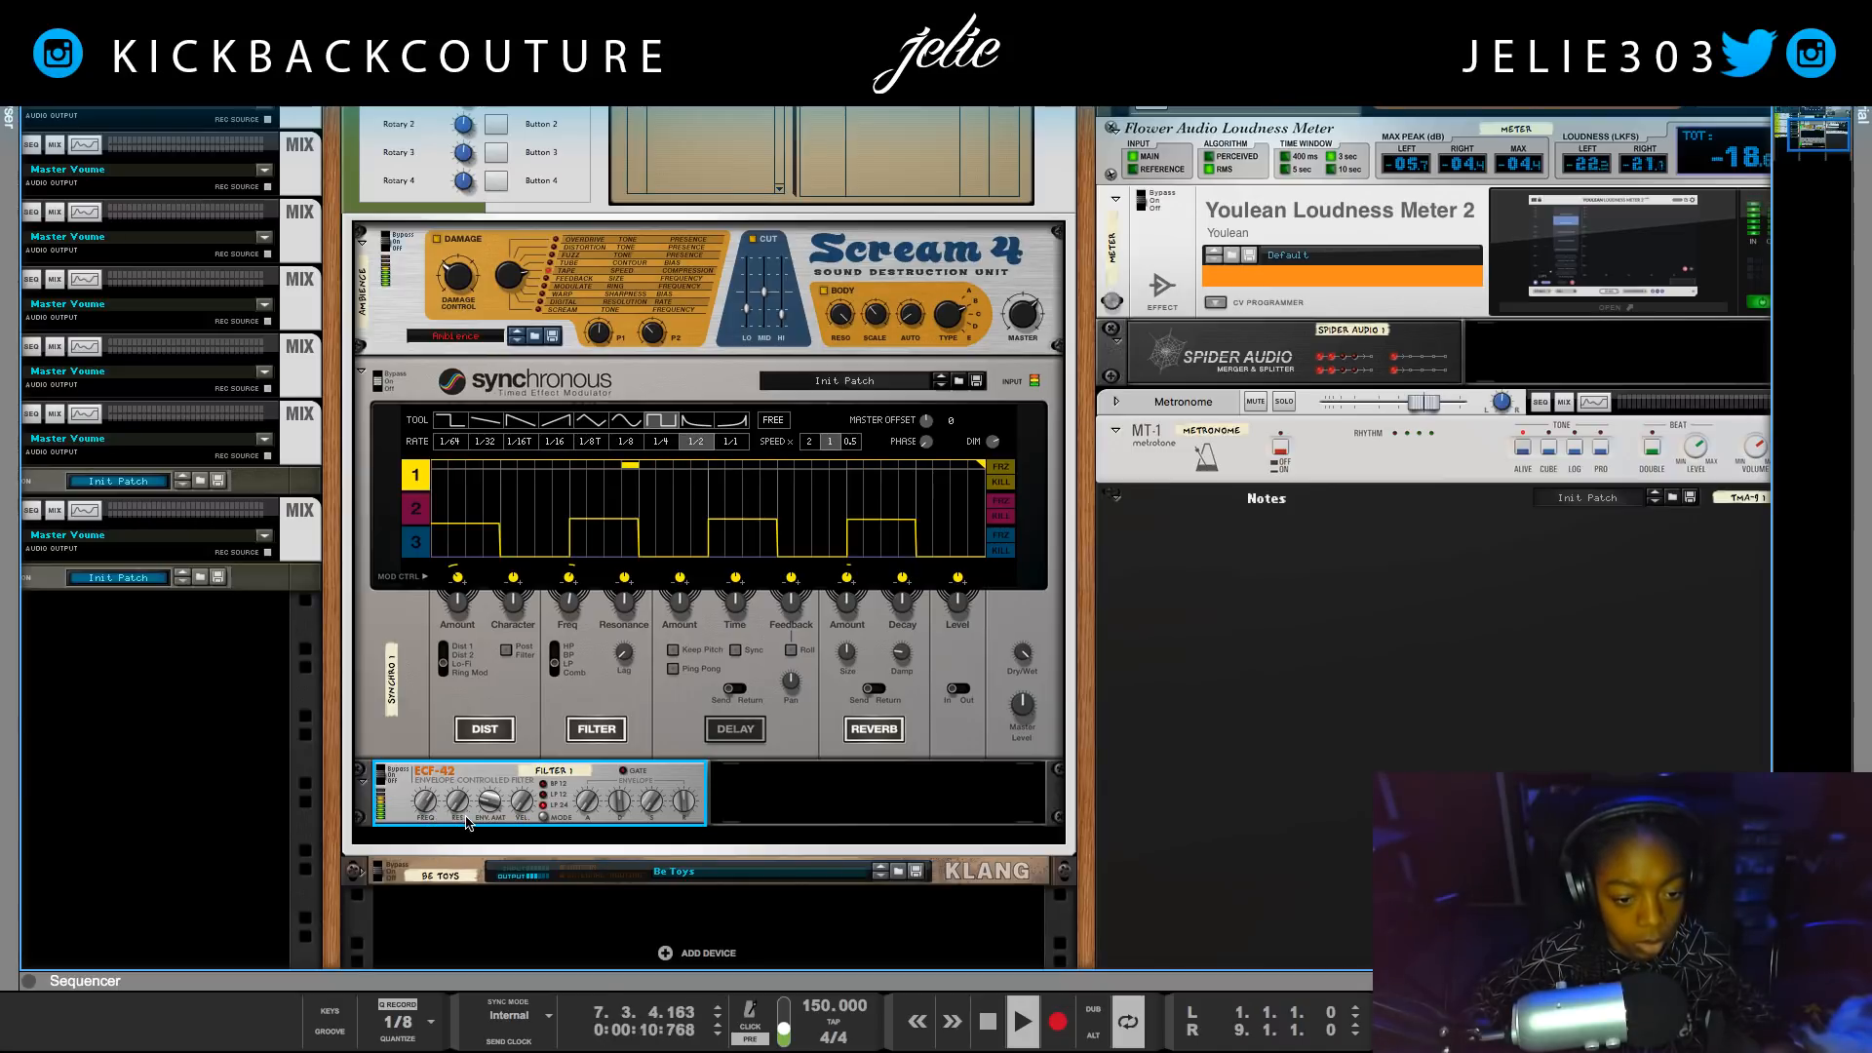
Rename Button 1 in the Be Toys mix channel's insert FX controls as Ambience.
scroll(543, 748, up, 5)
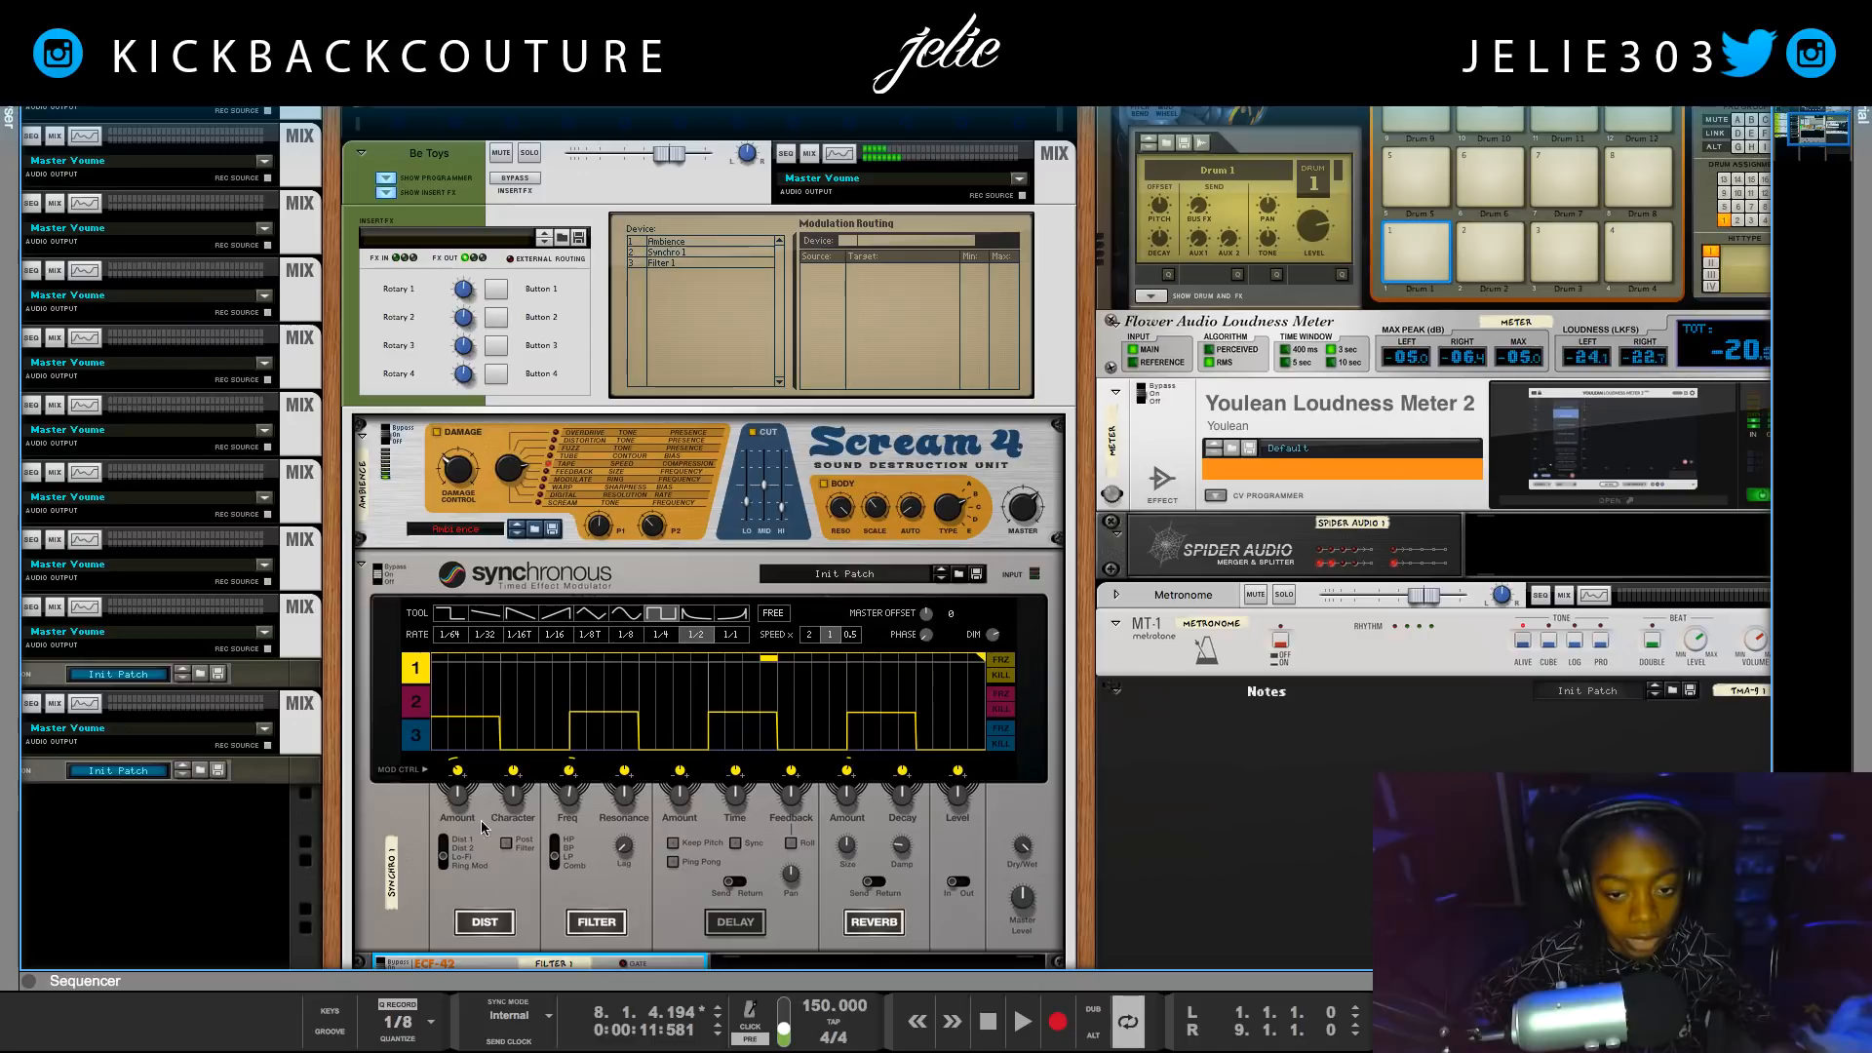
scroll(445, 732, up, 1)
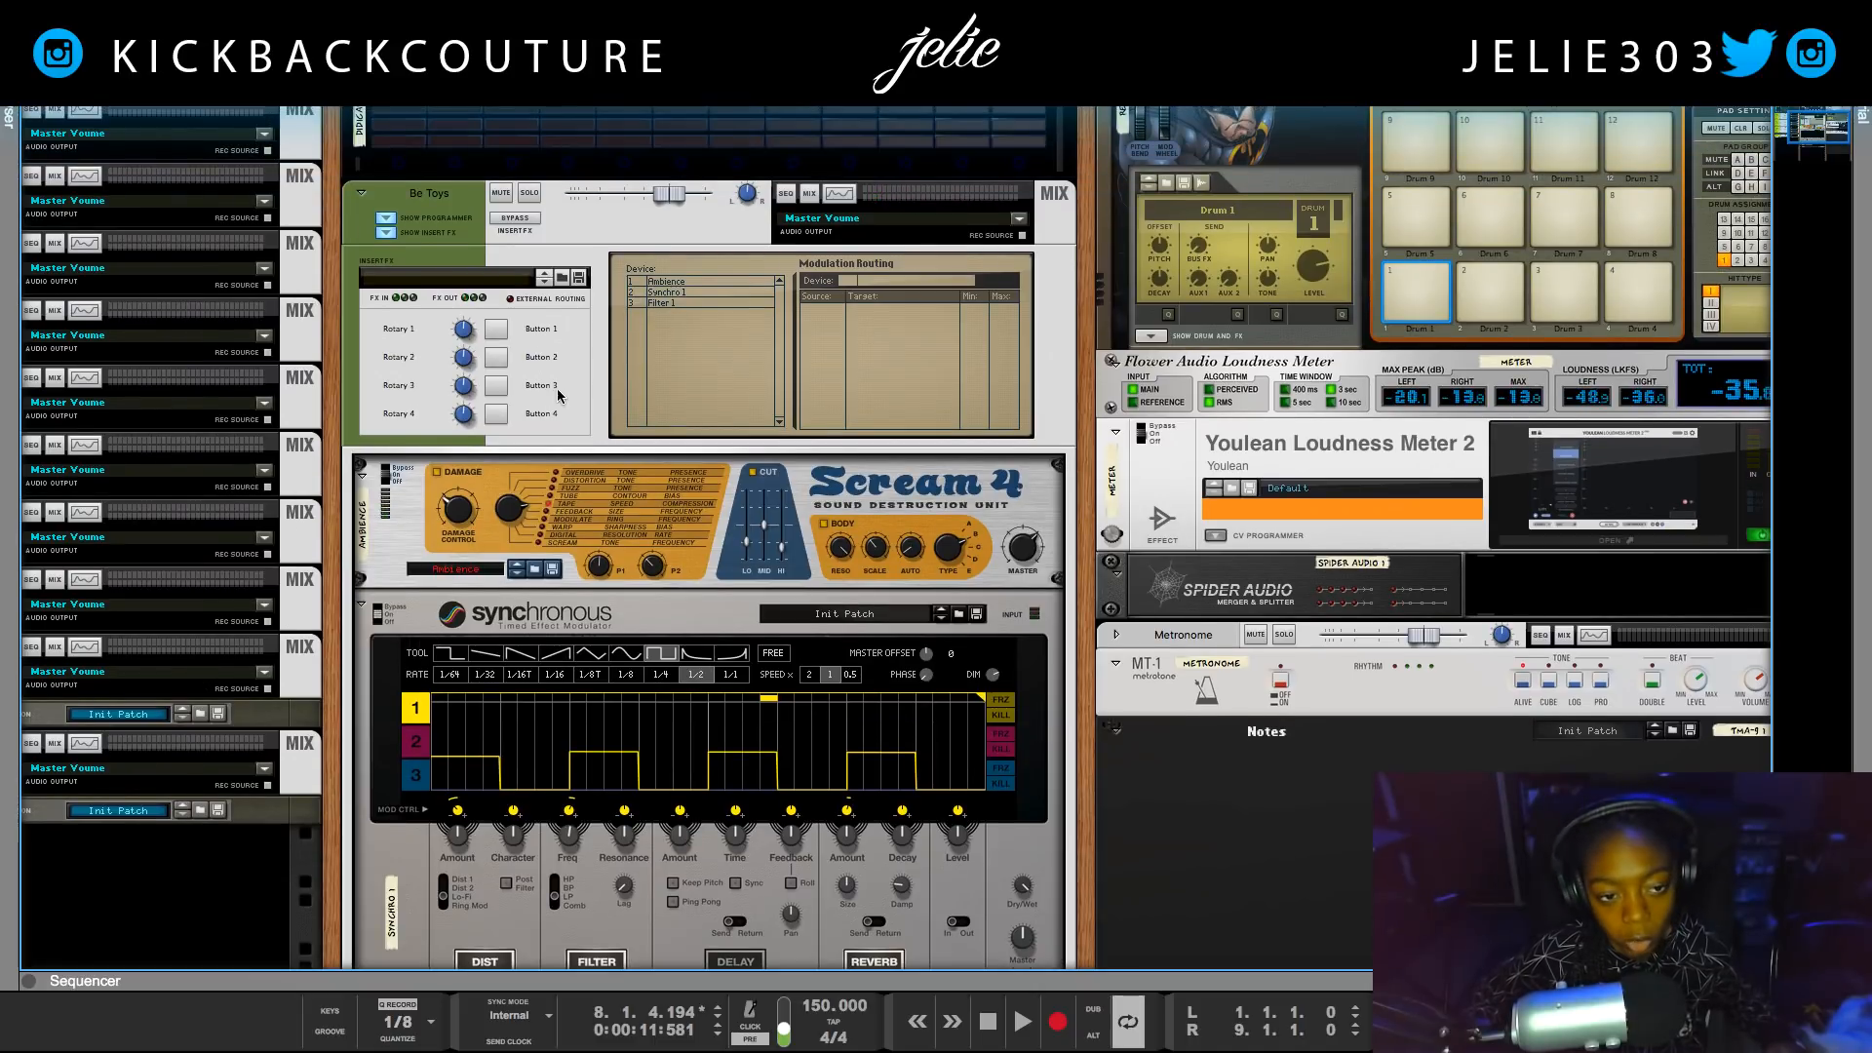
scroll(403, 440, up, 2)
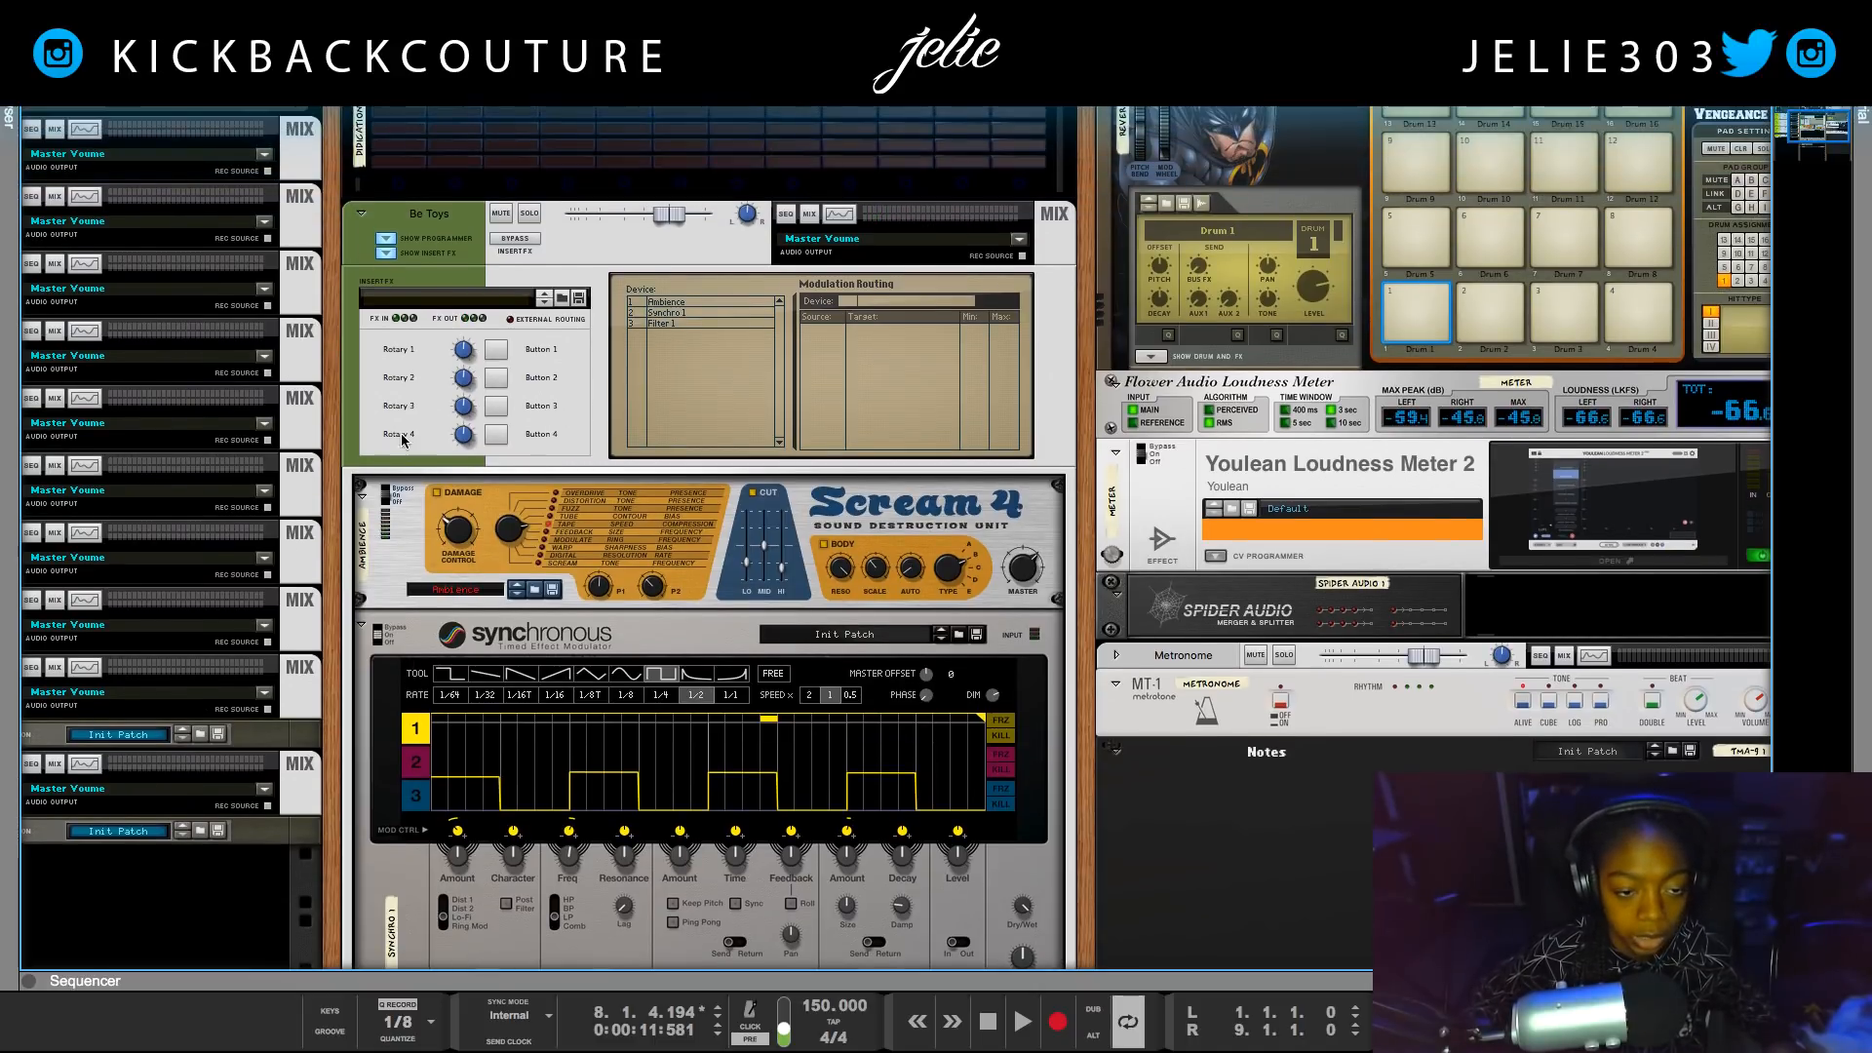
click(437, 395)
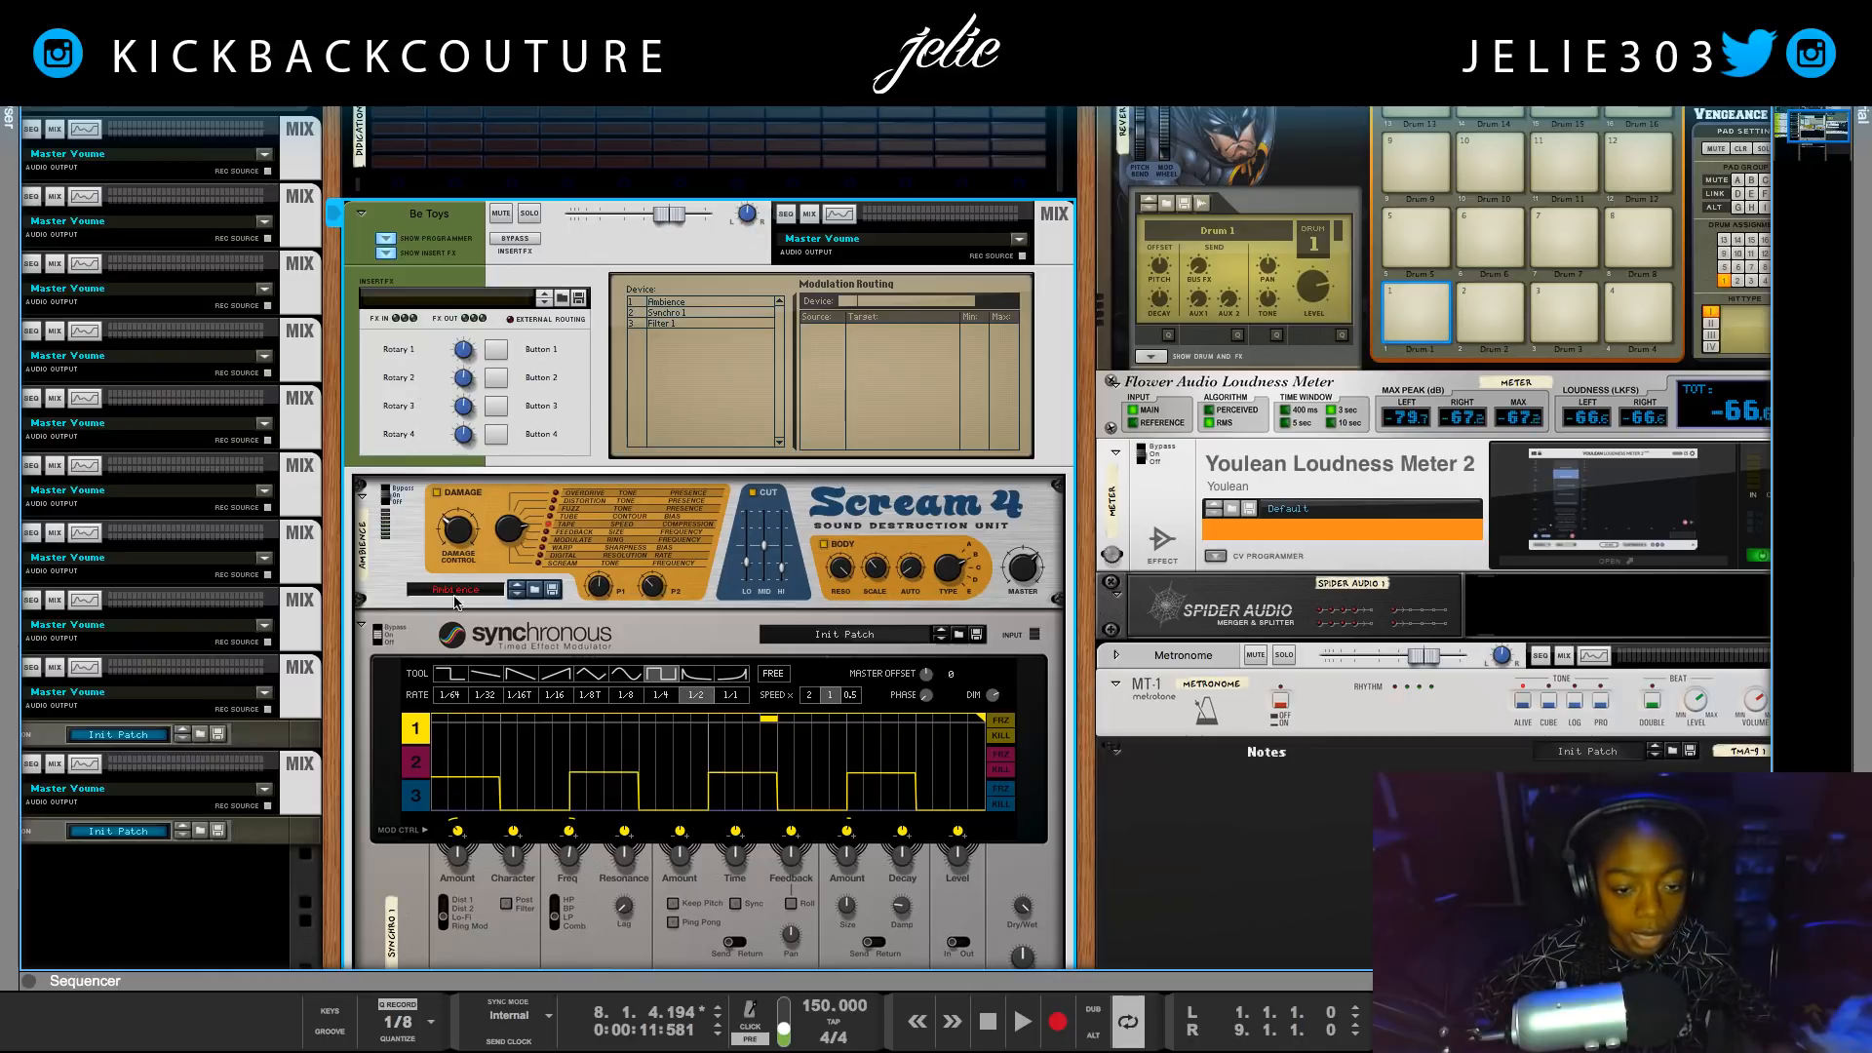
click(361, 561)
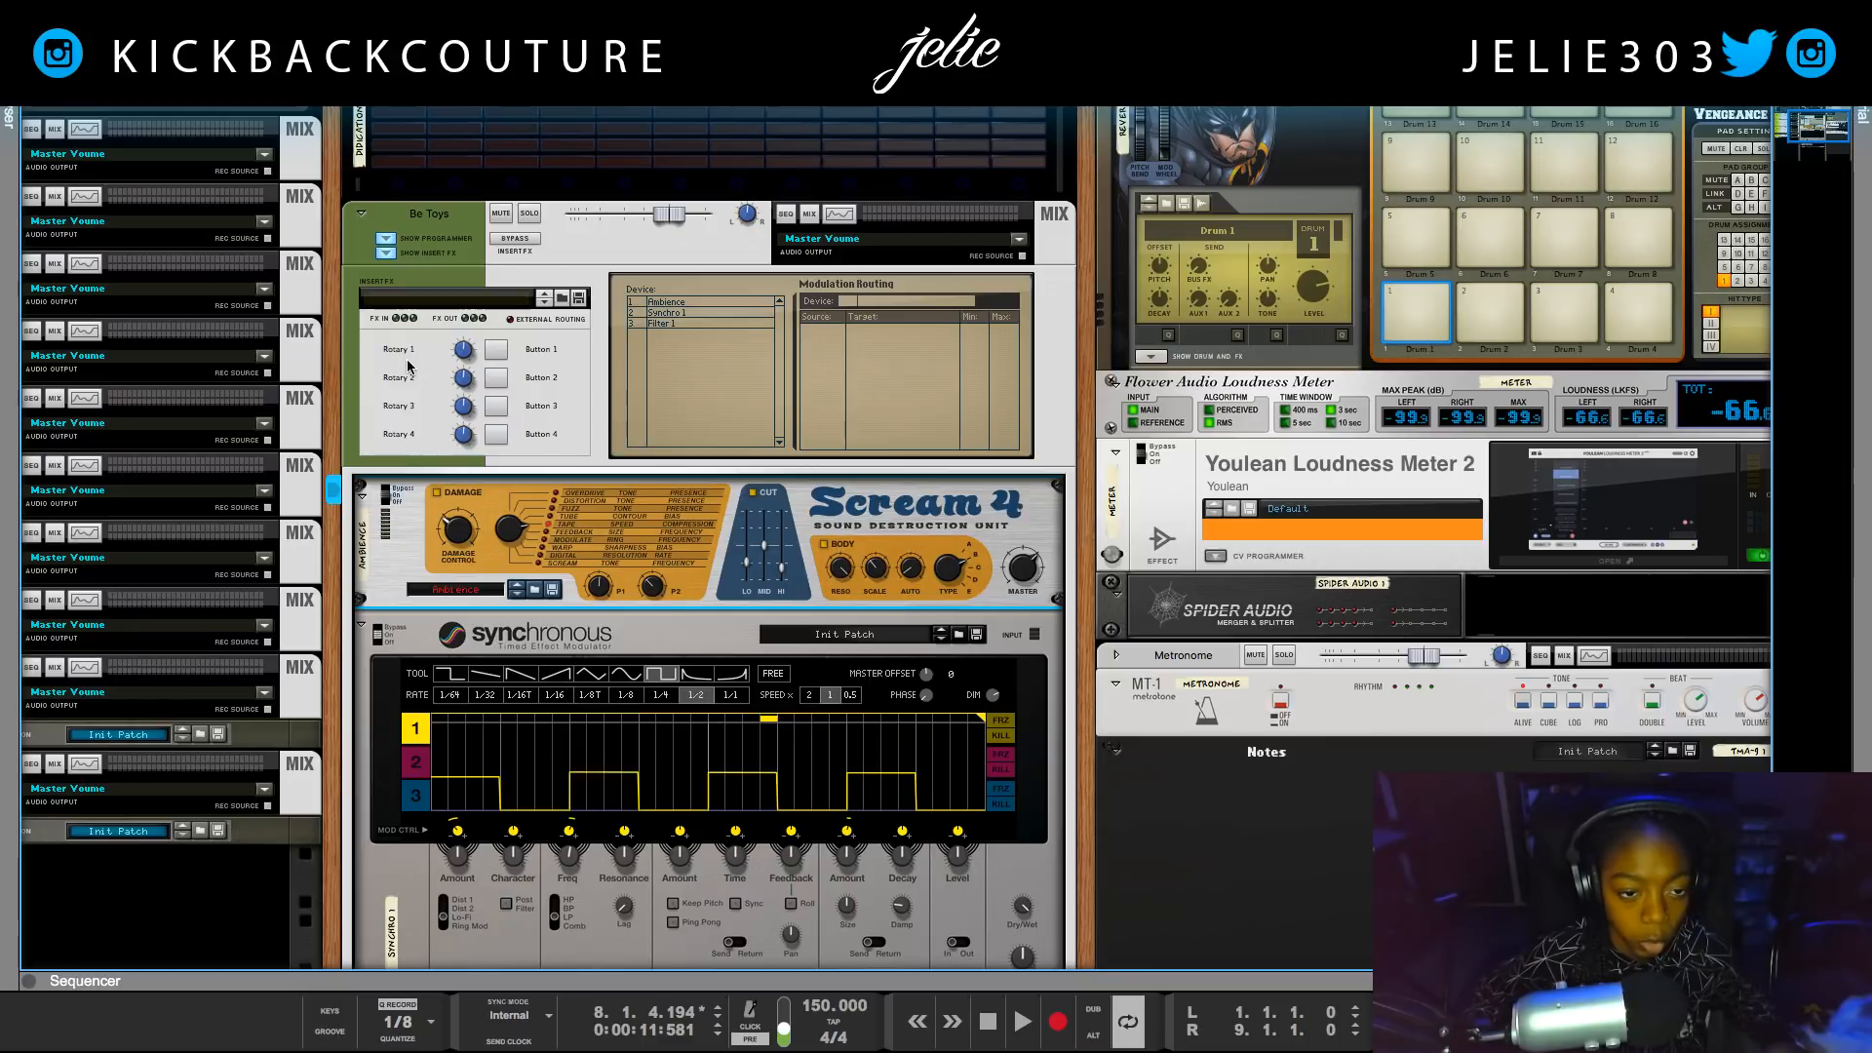
click(413, 446)
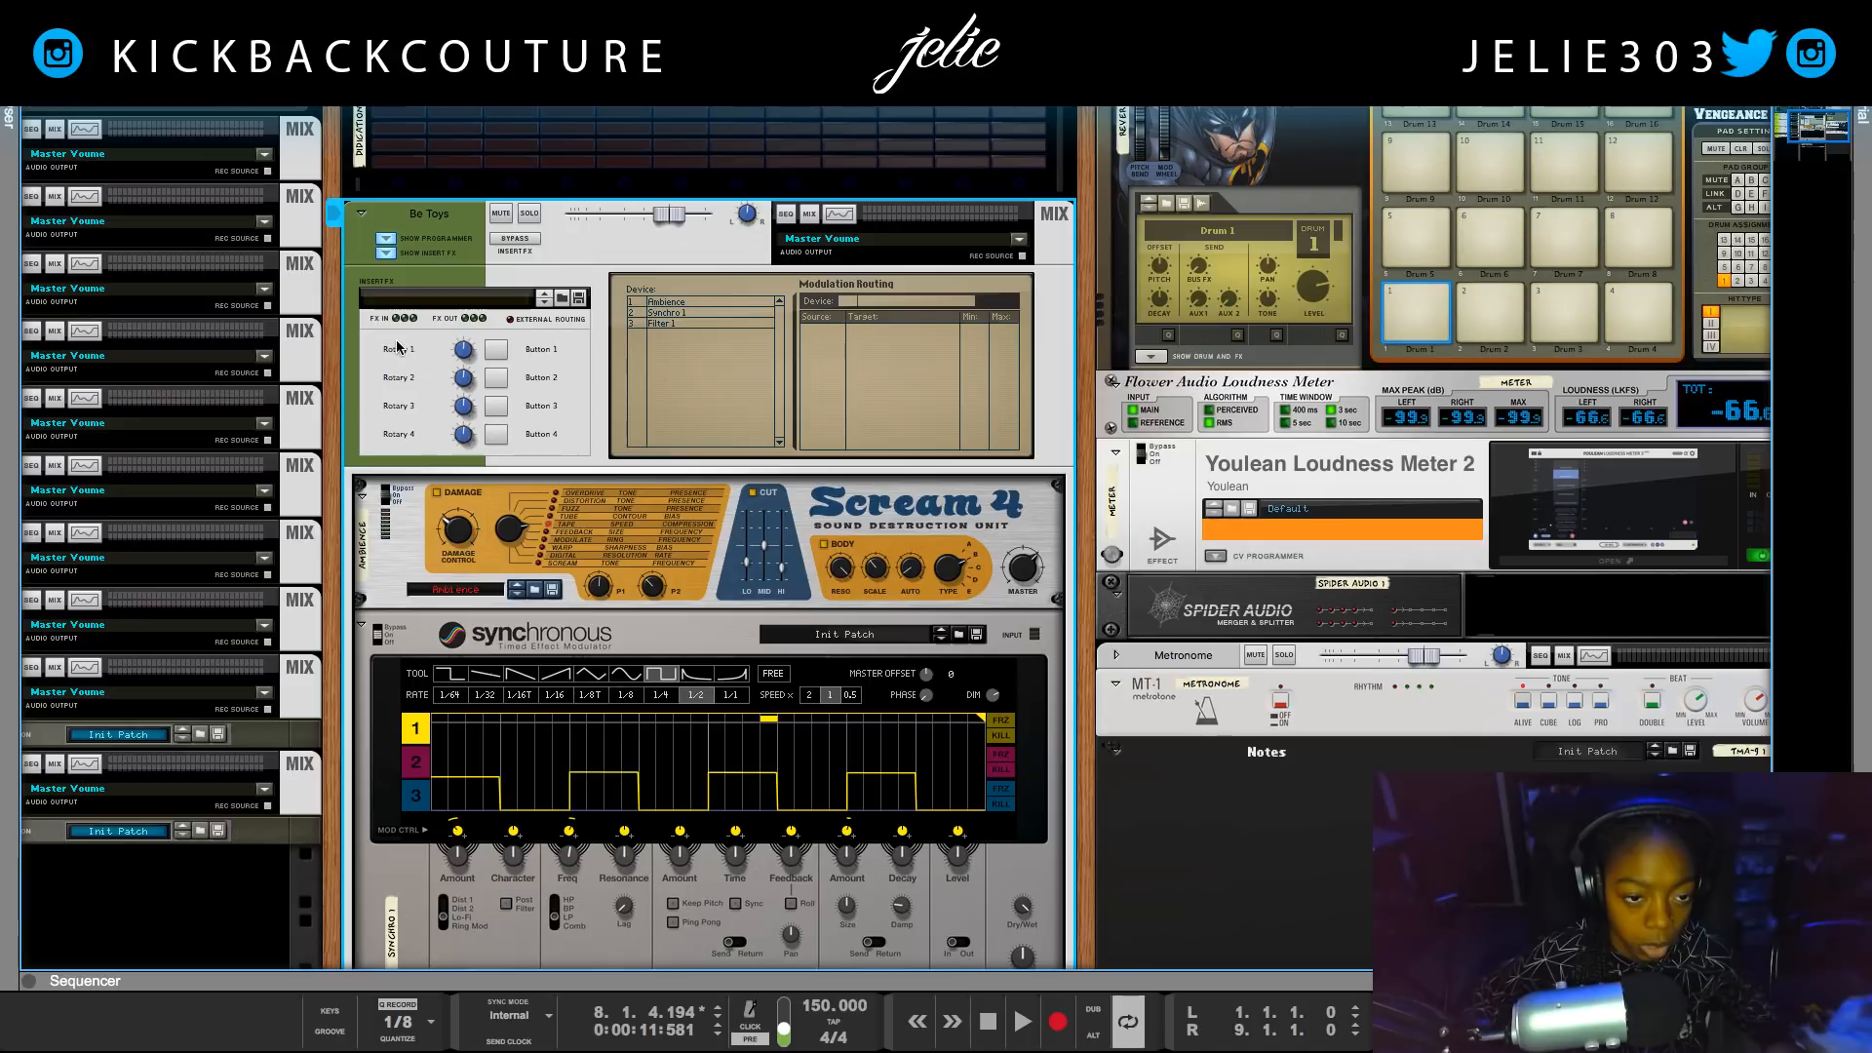
double_click(543, 351)
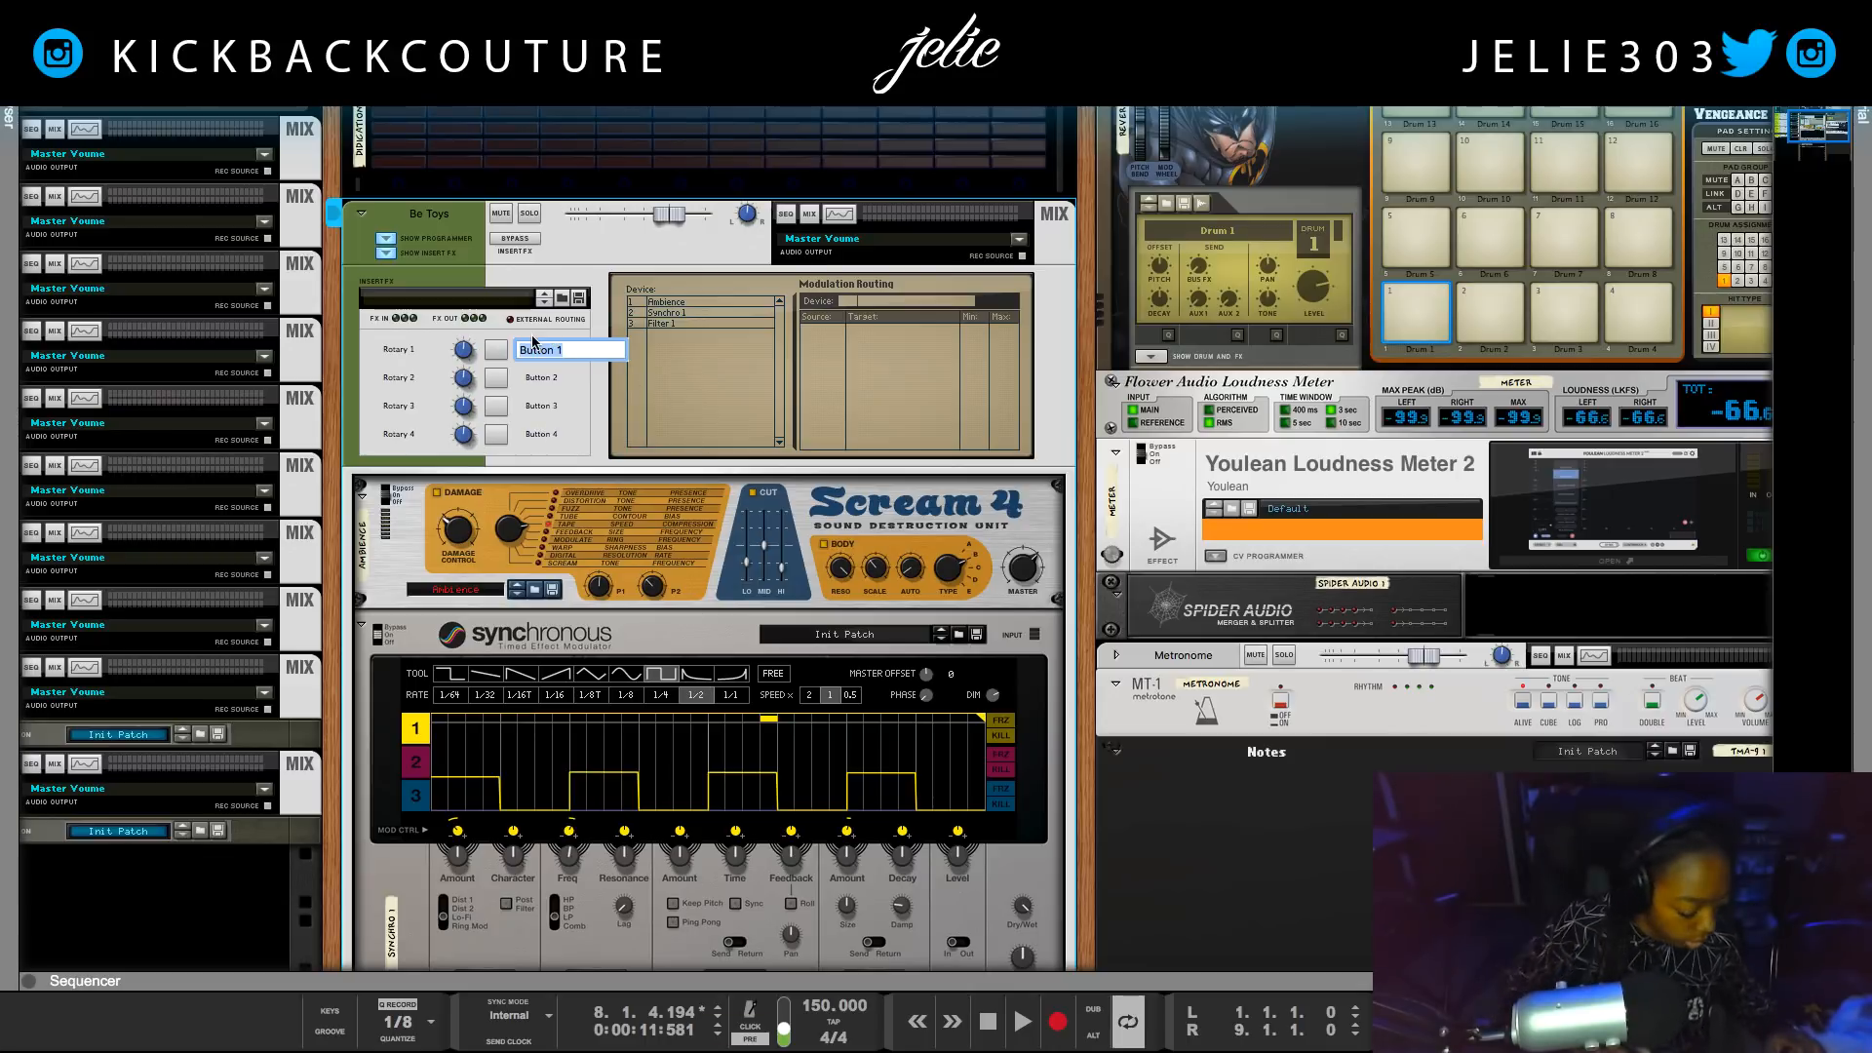
text(A)
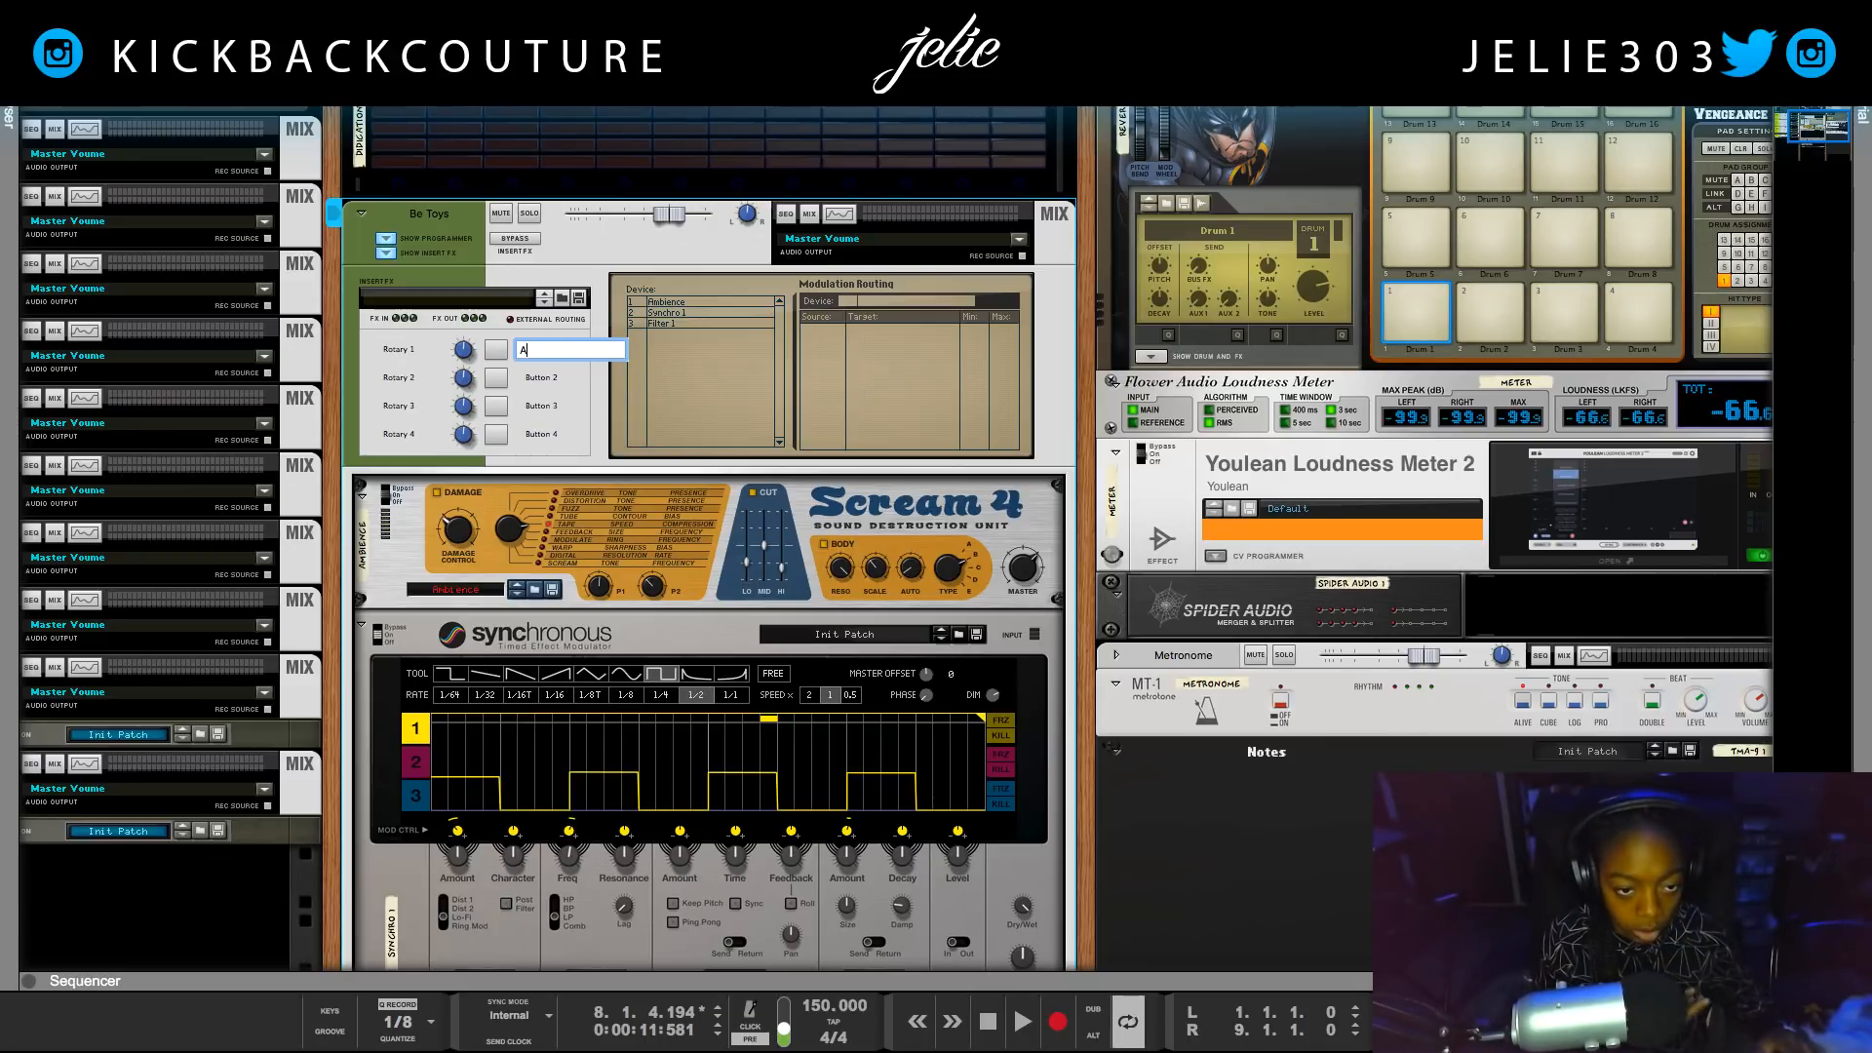
text(mbience)
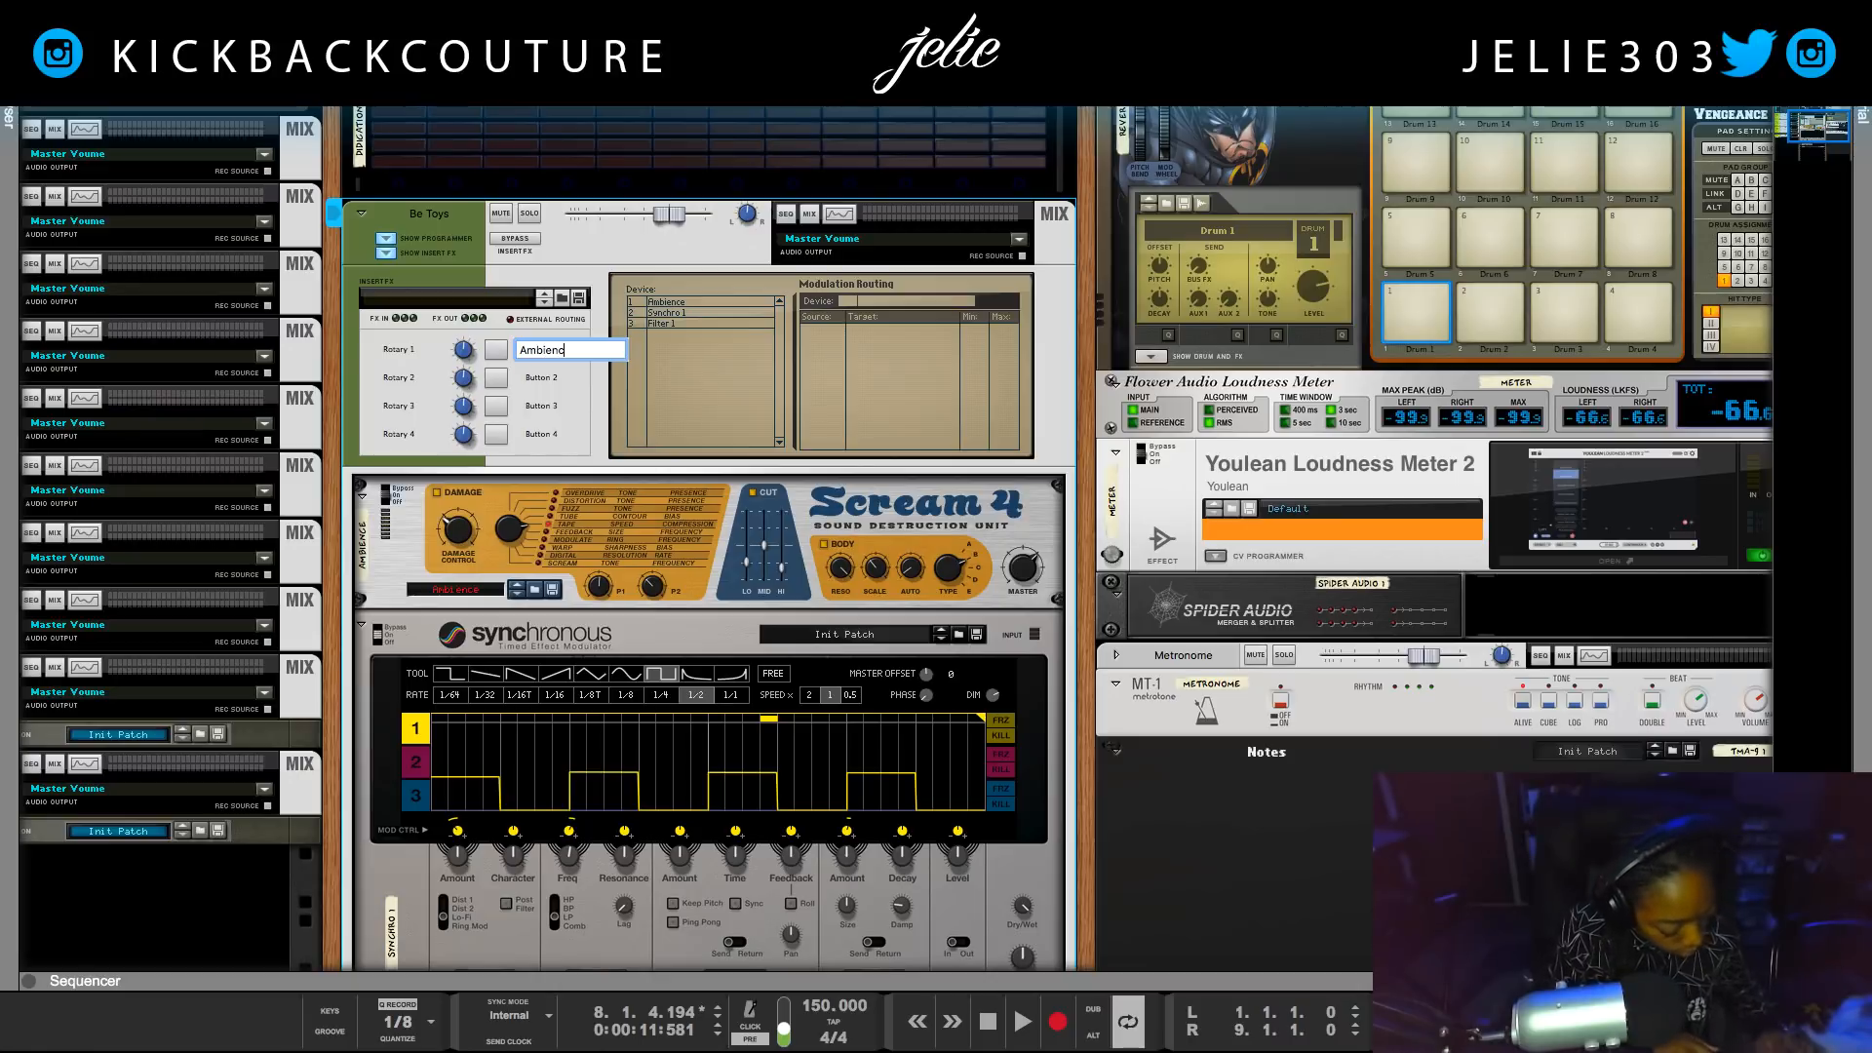
key(Return)
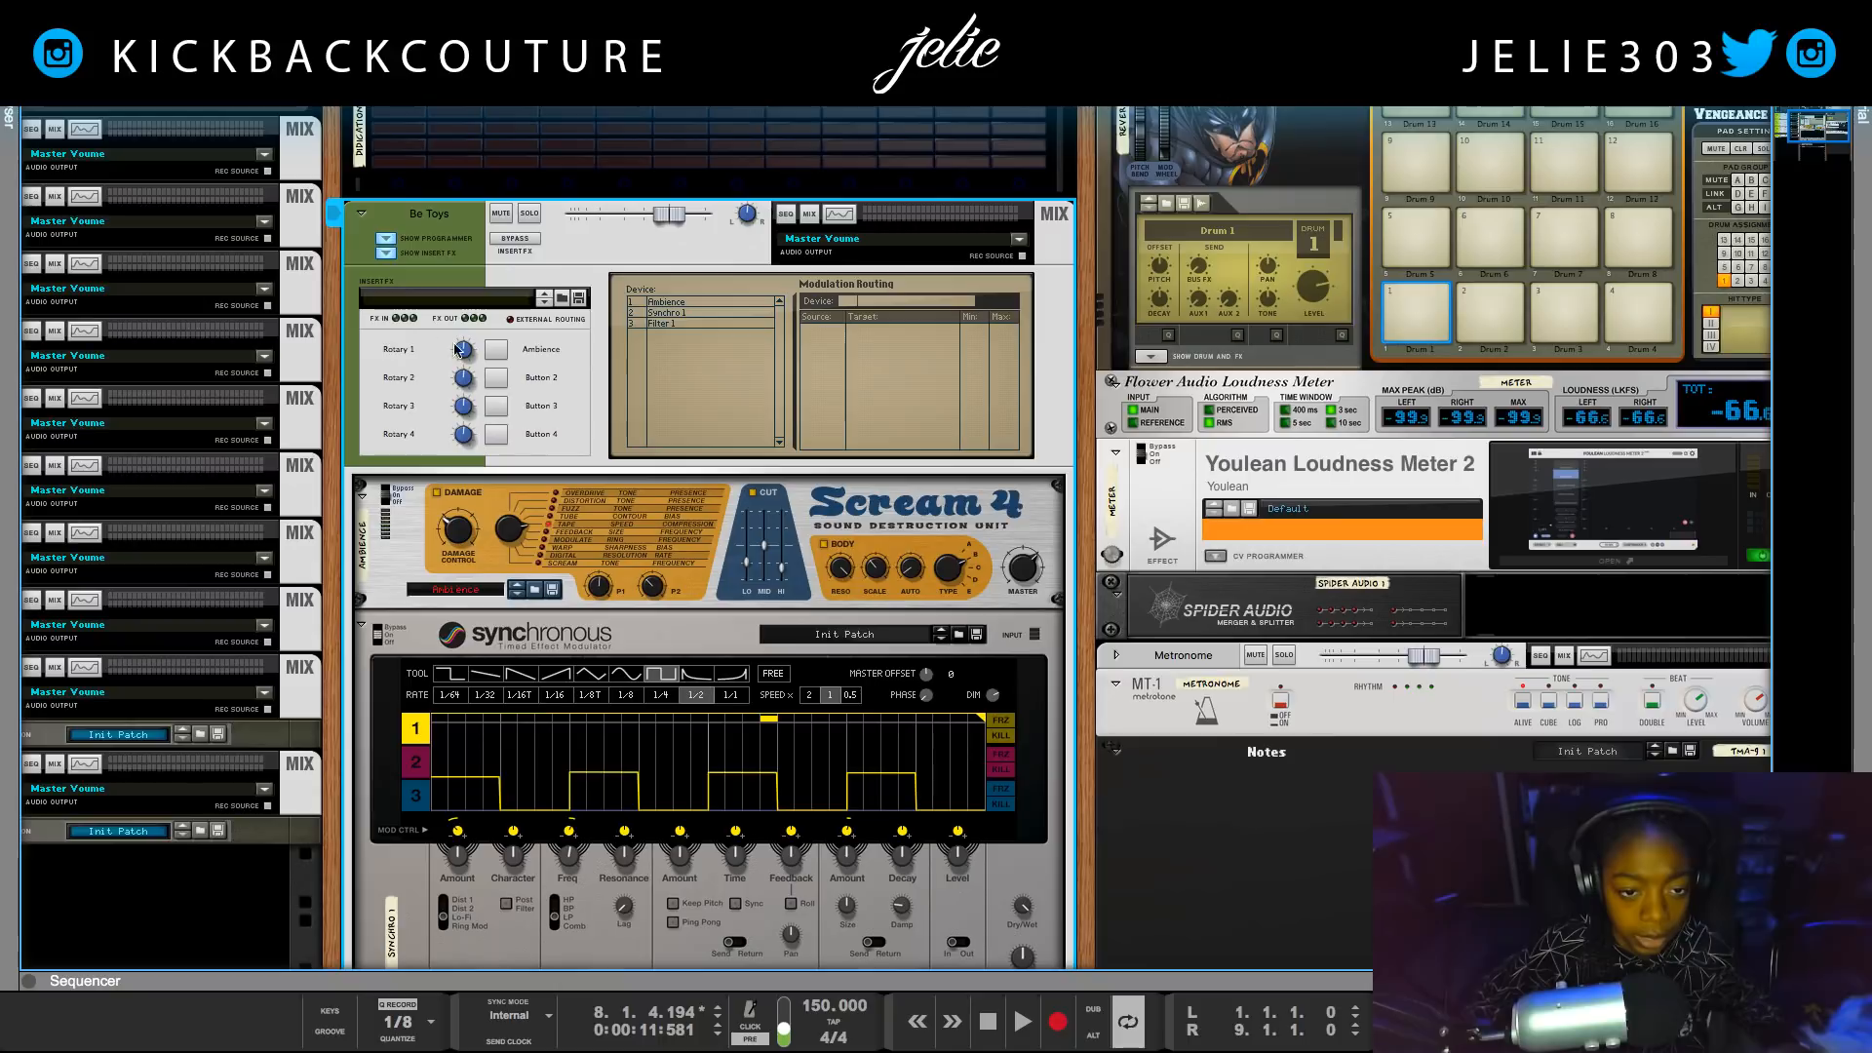
Route Button 1 to the Ambience device's Master Enabled target in the modulation routing and try the button.
click(683, 304)
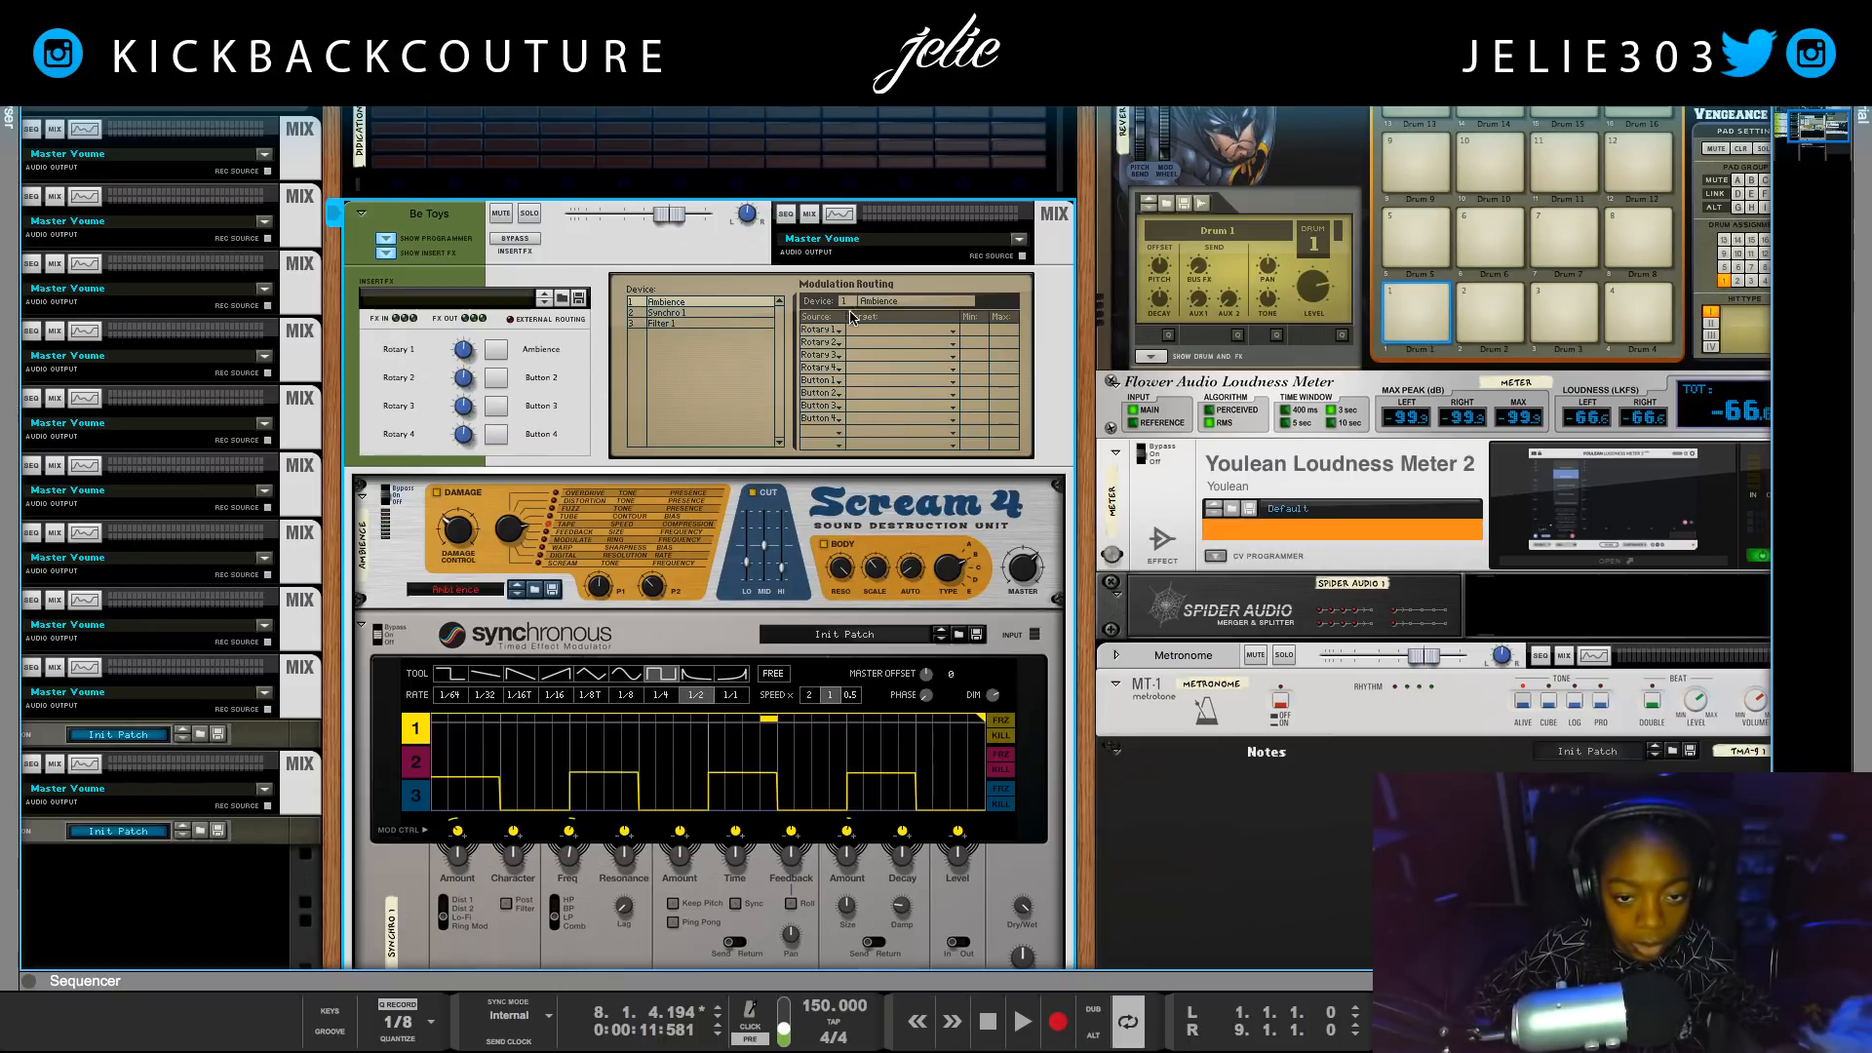
click(855, 381)
mouse_move(882, 411)
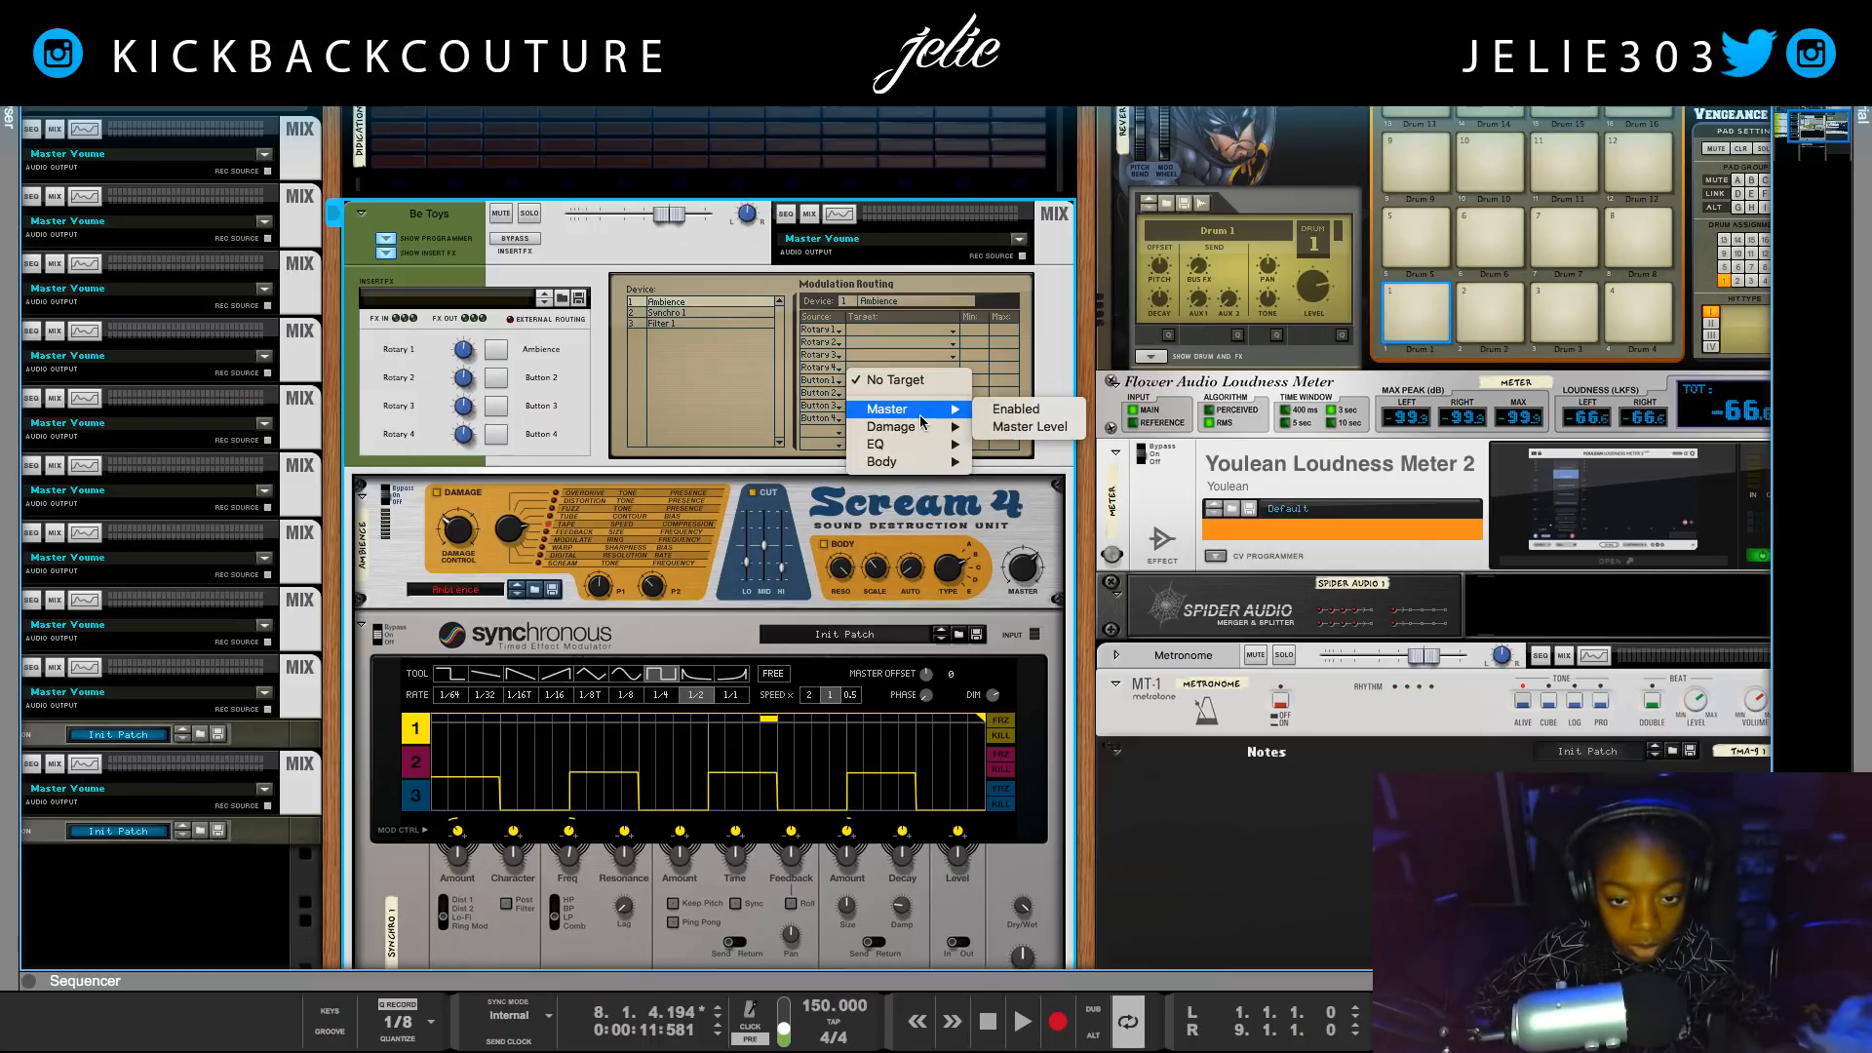
click(1016, 409)
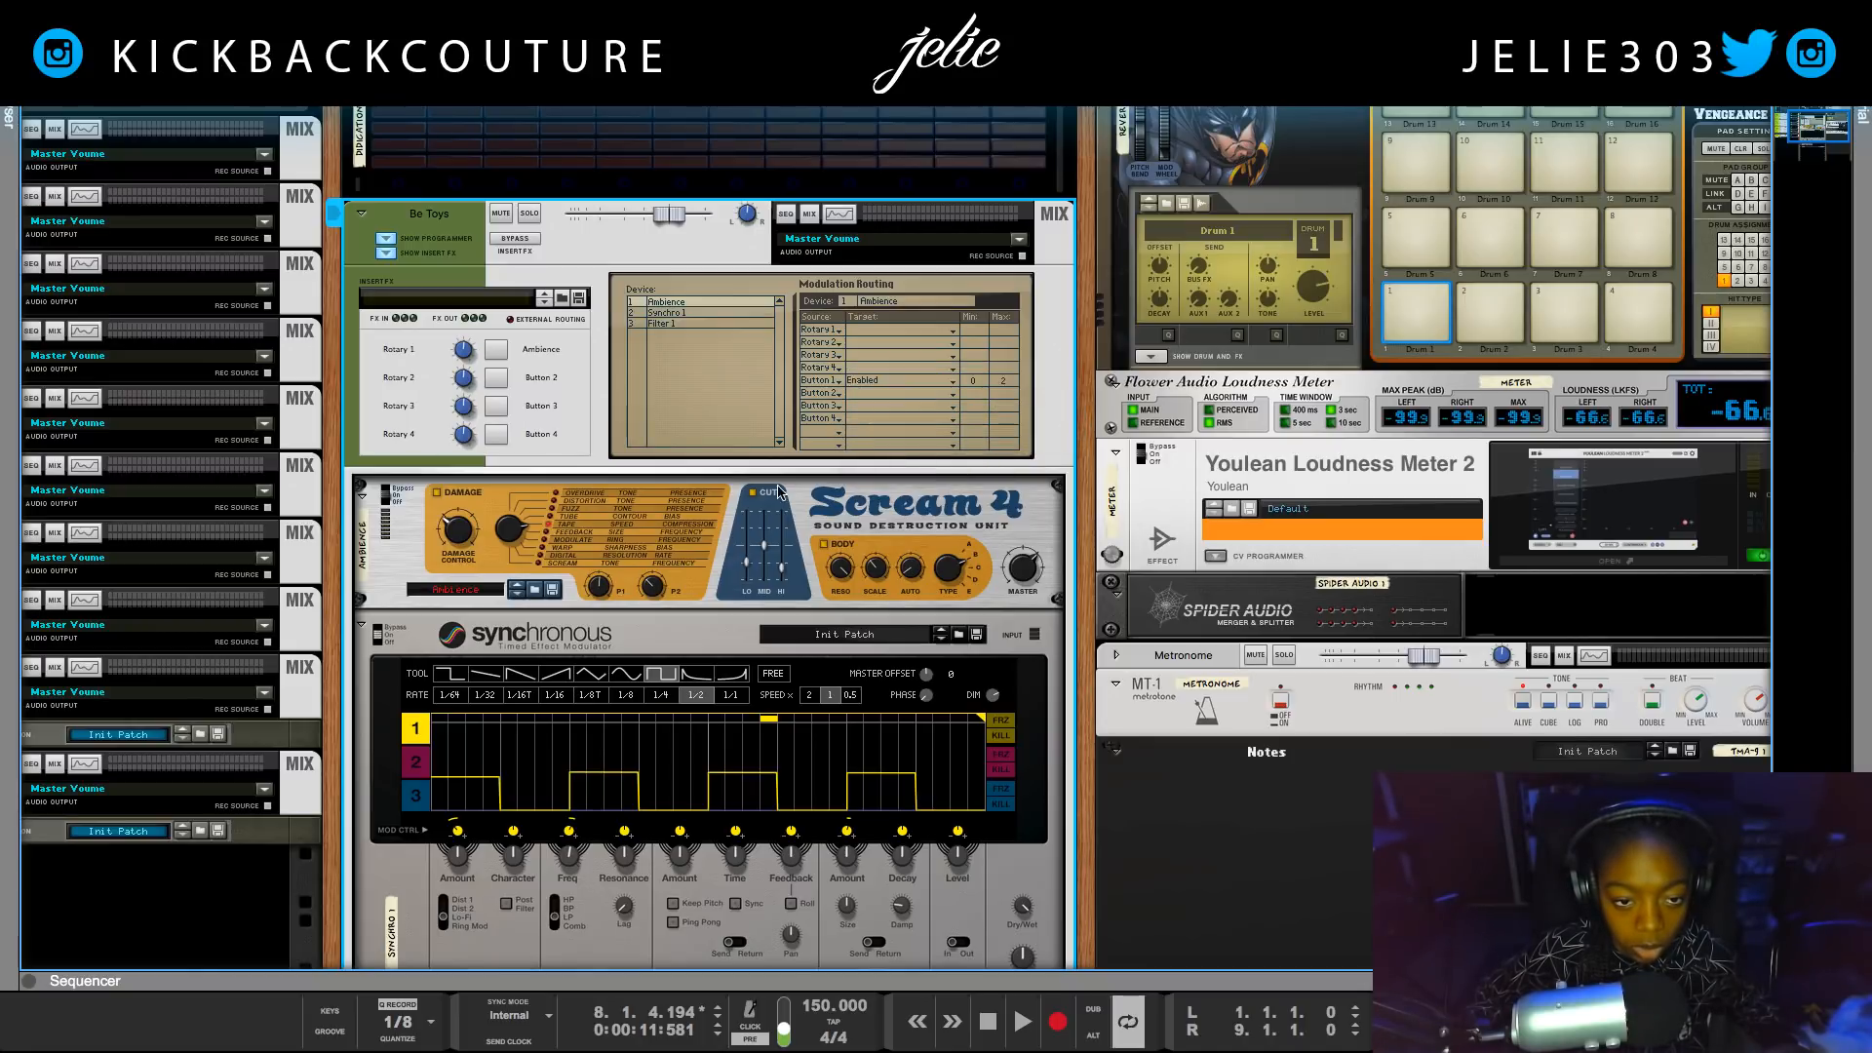
click(503, 349)
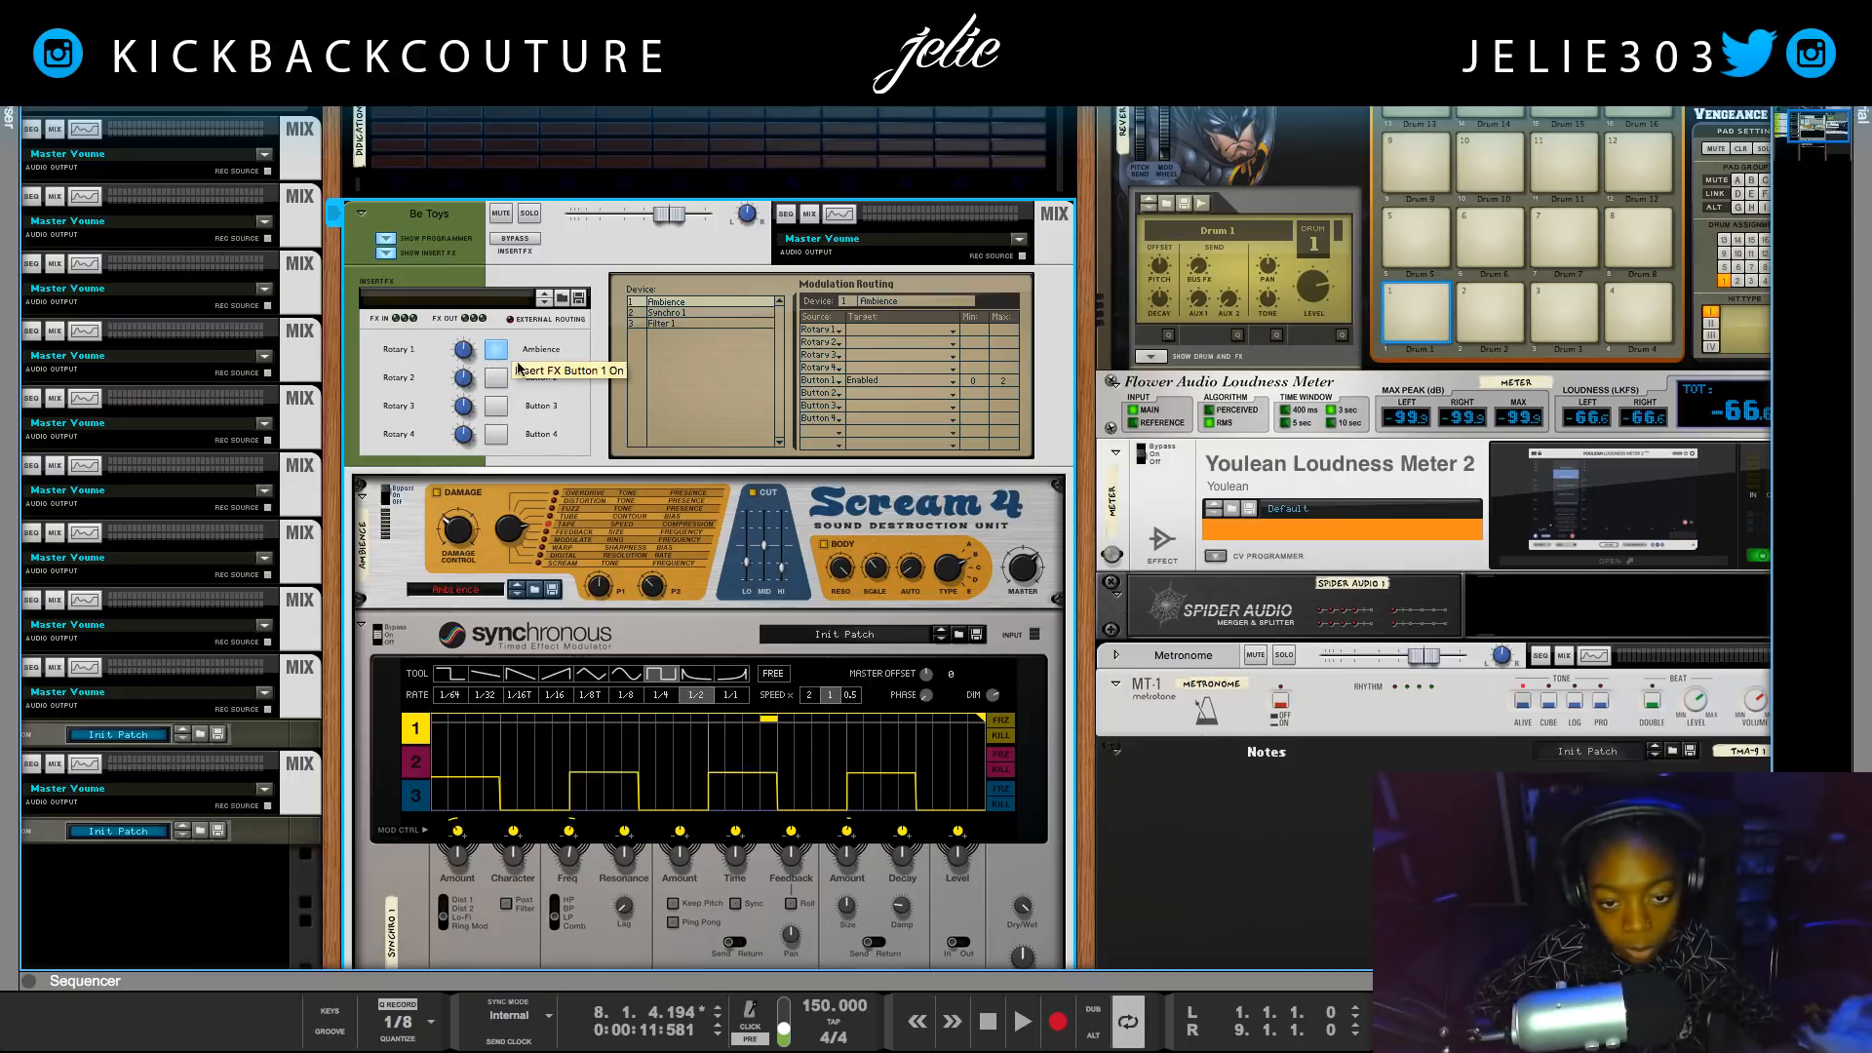
click(493, 356)
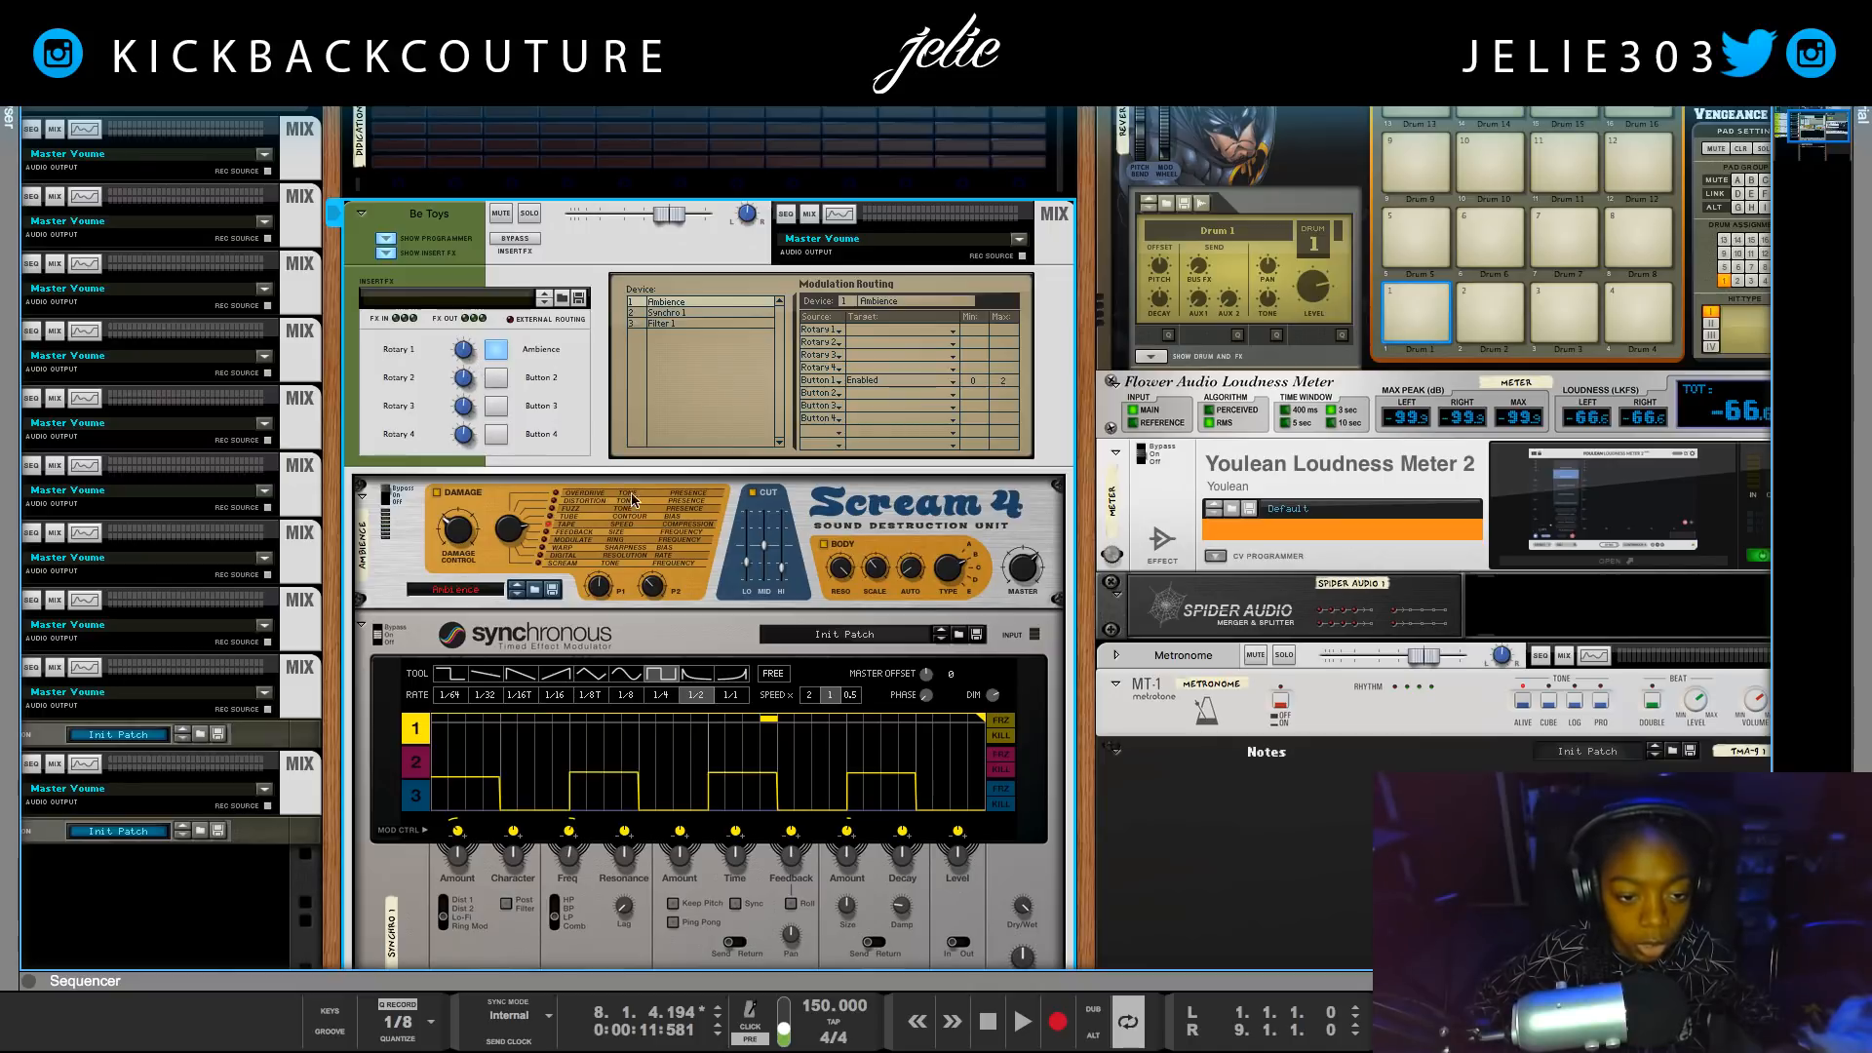
Set Button 1's Enabled routing to a minimum of 2 and a maximum of 1, and test the Ambience button on and off.
drag(958, 395, 938, 389)
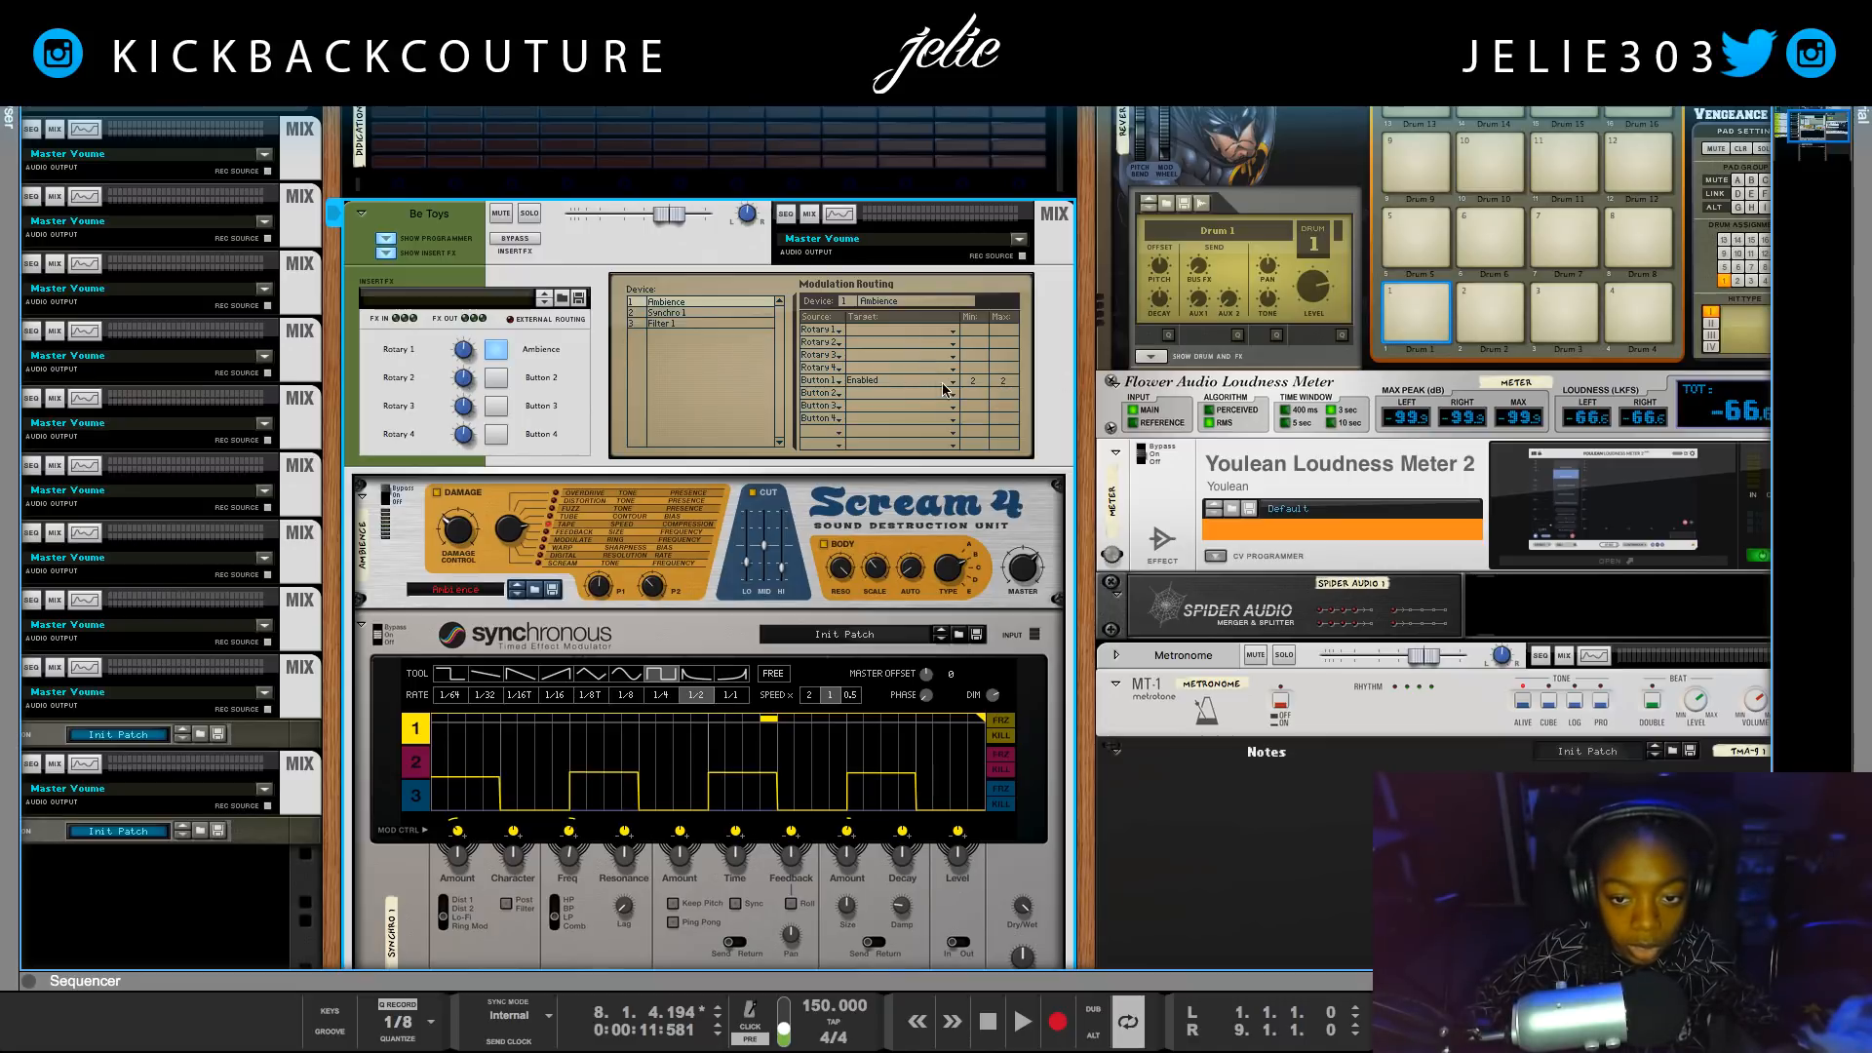
mouse_move(1010, 392)
drag(1012, 410, 995, 435)
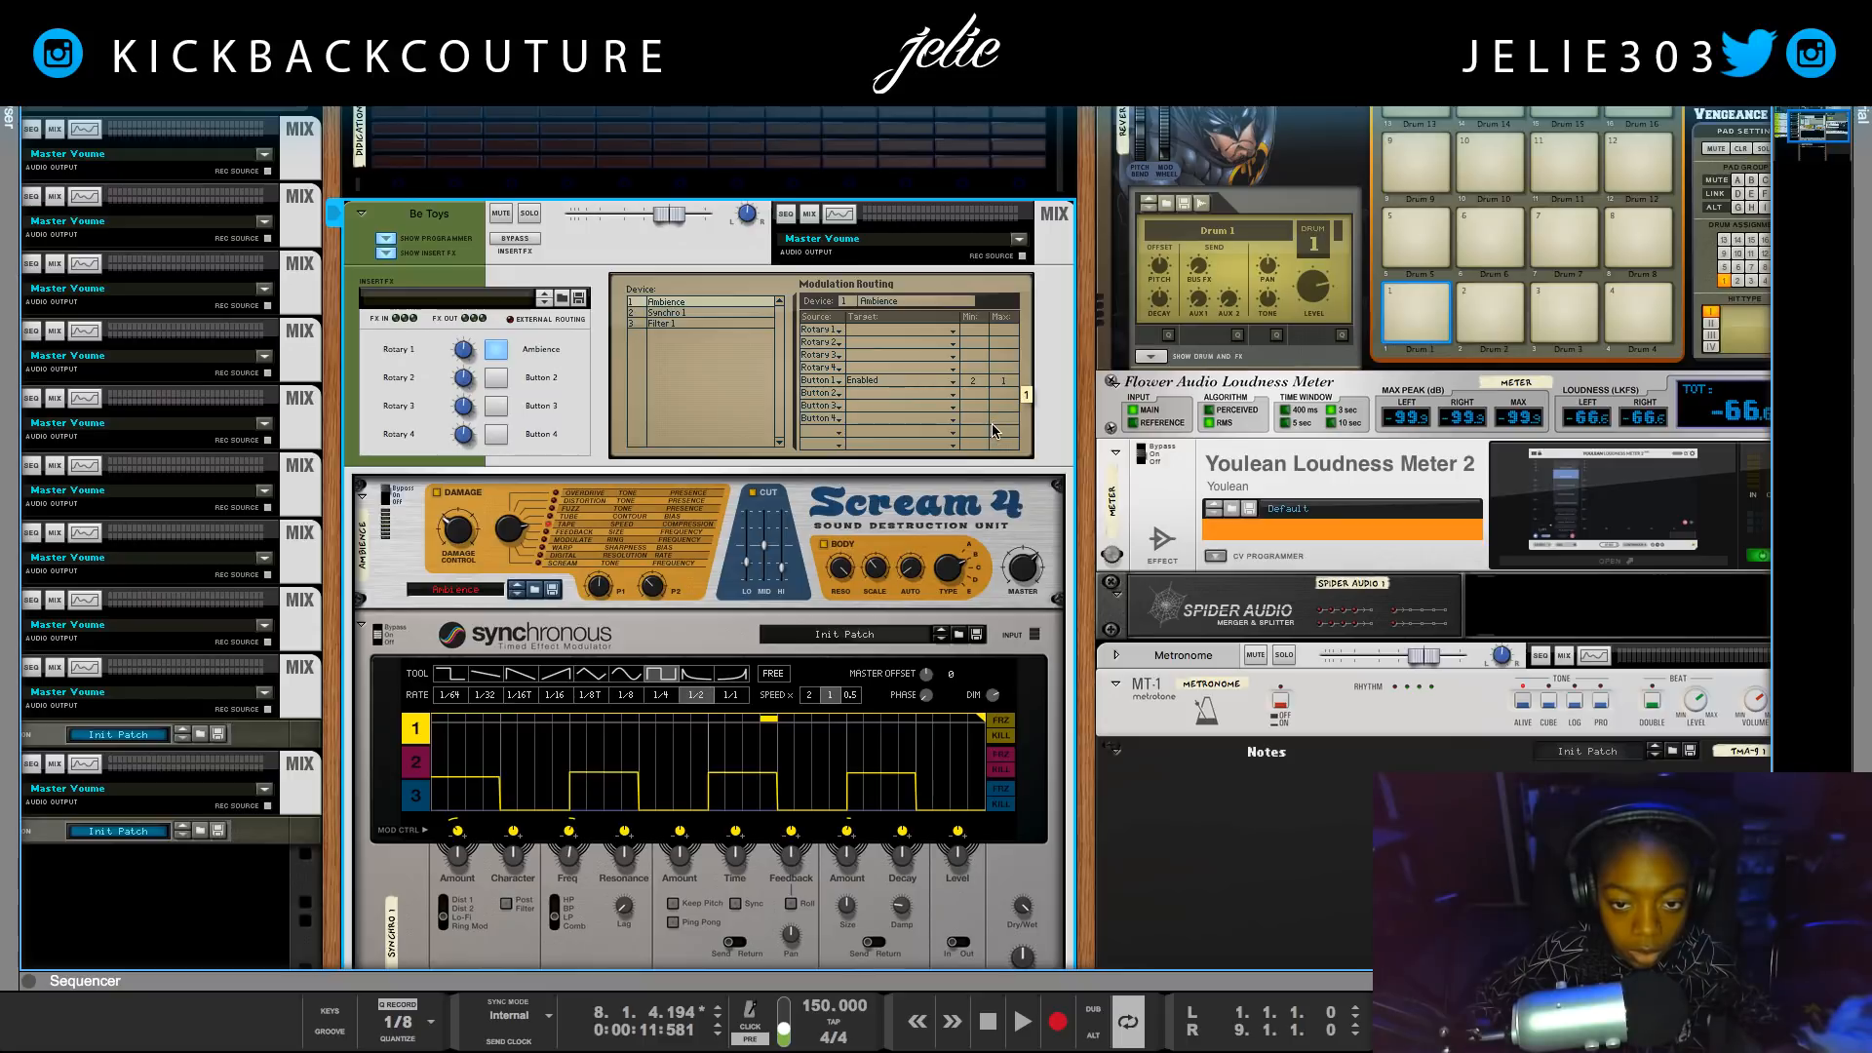
click(492, 356)
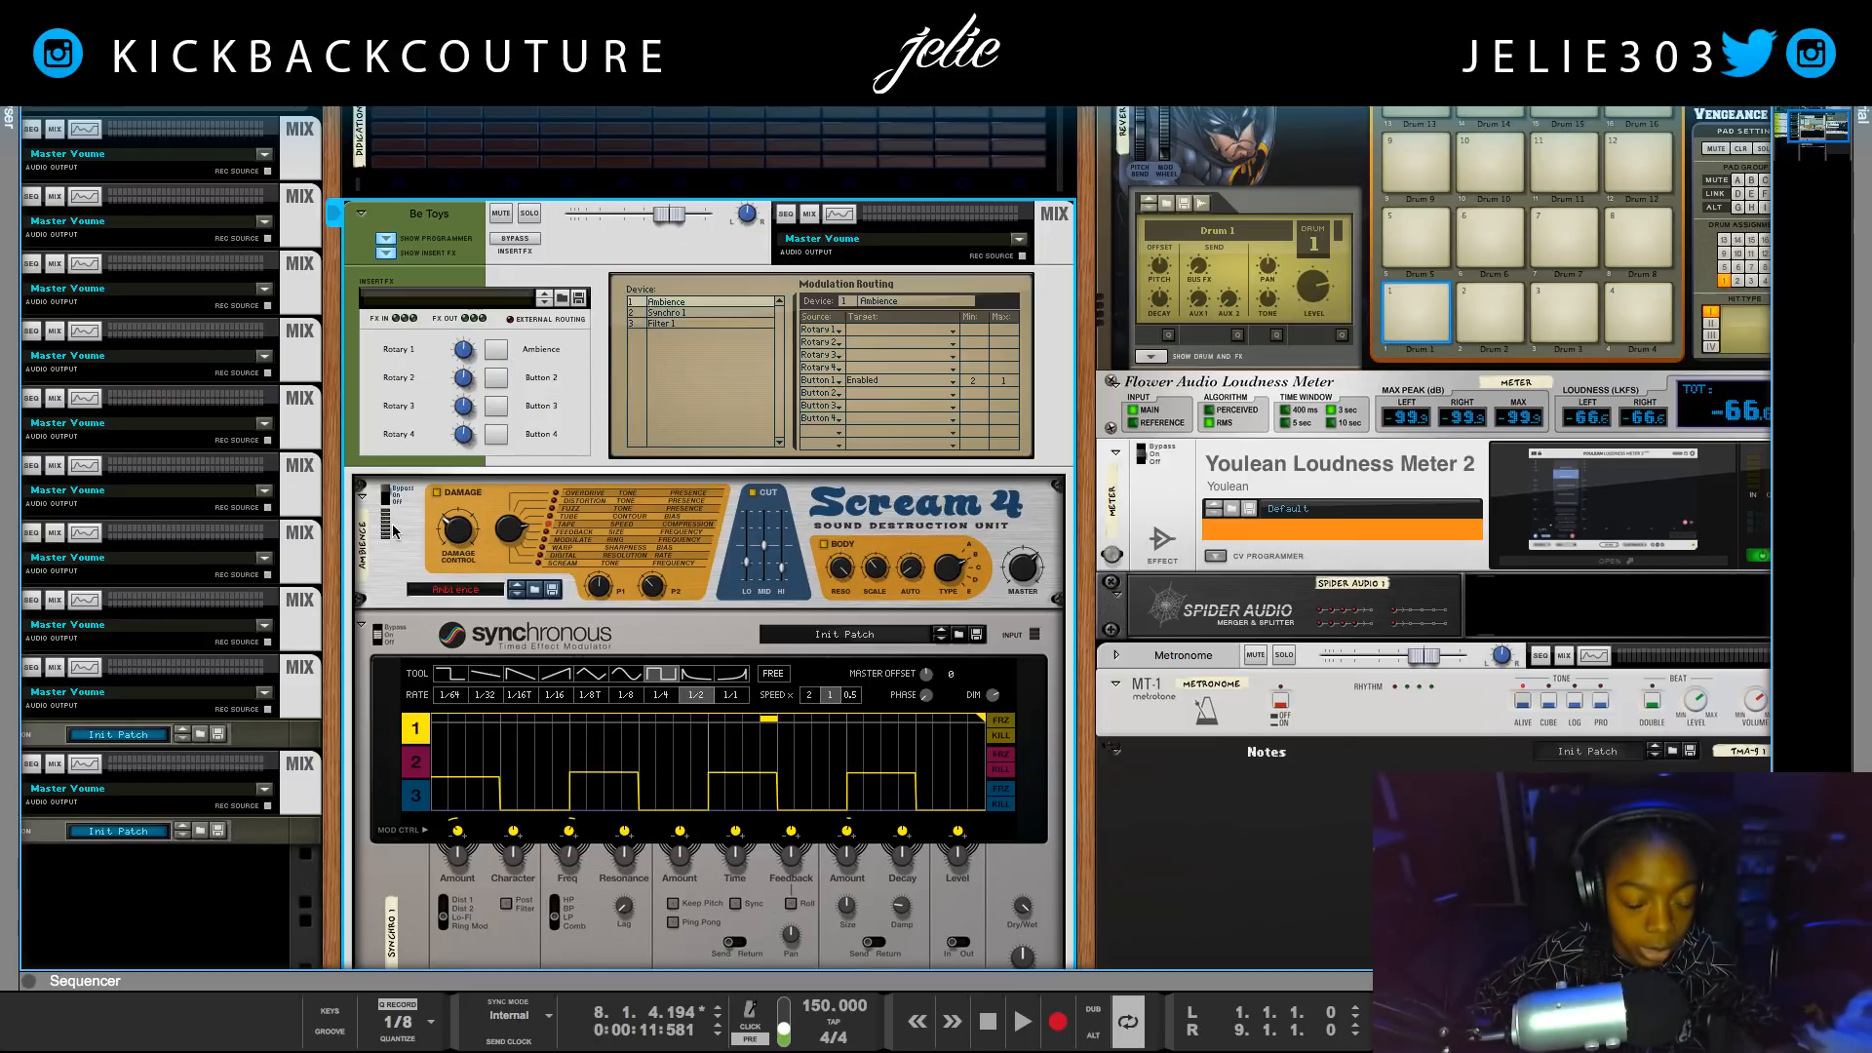
click(498, 351)
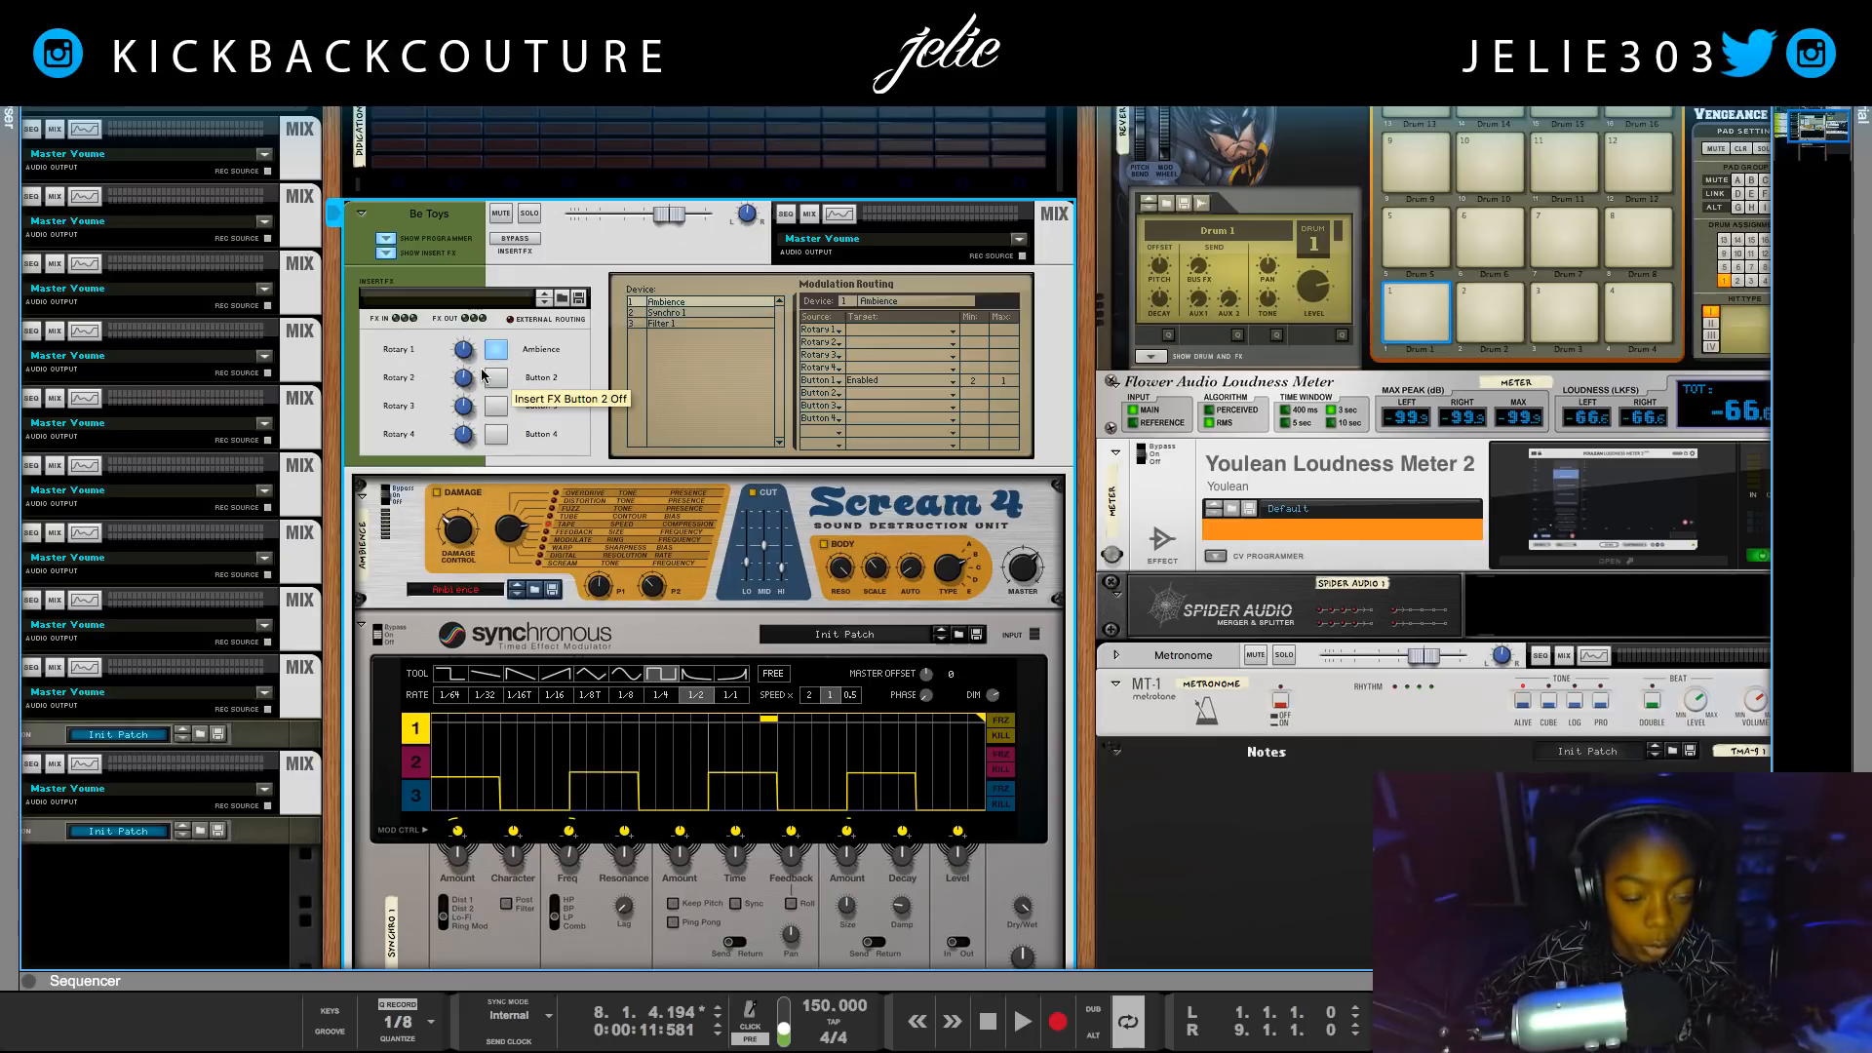
click(497, 348)
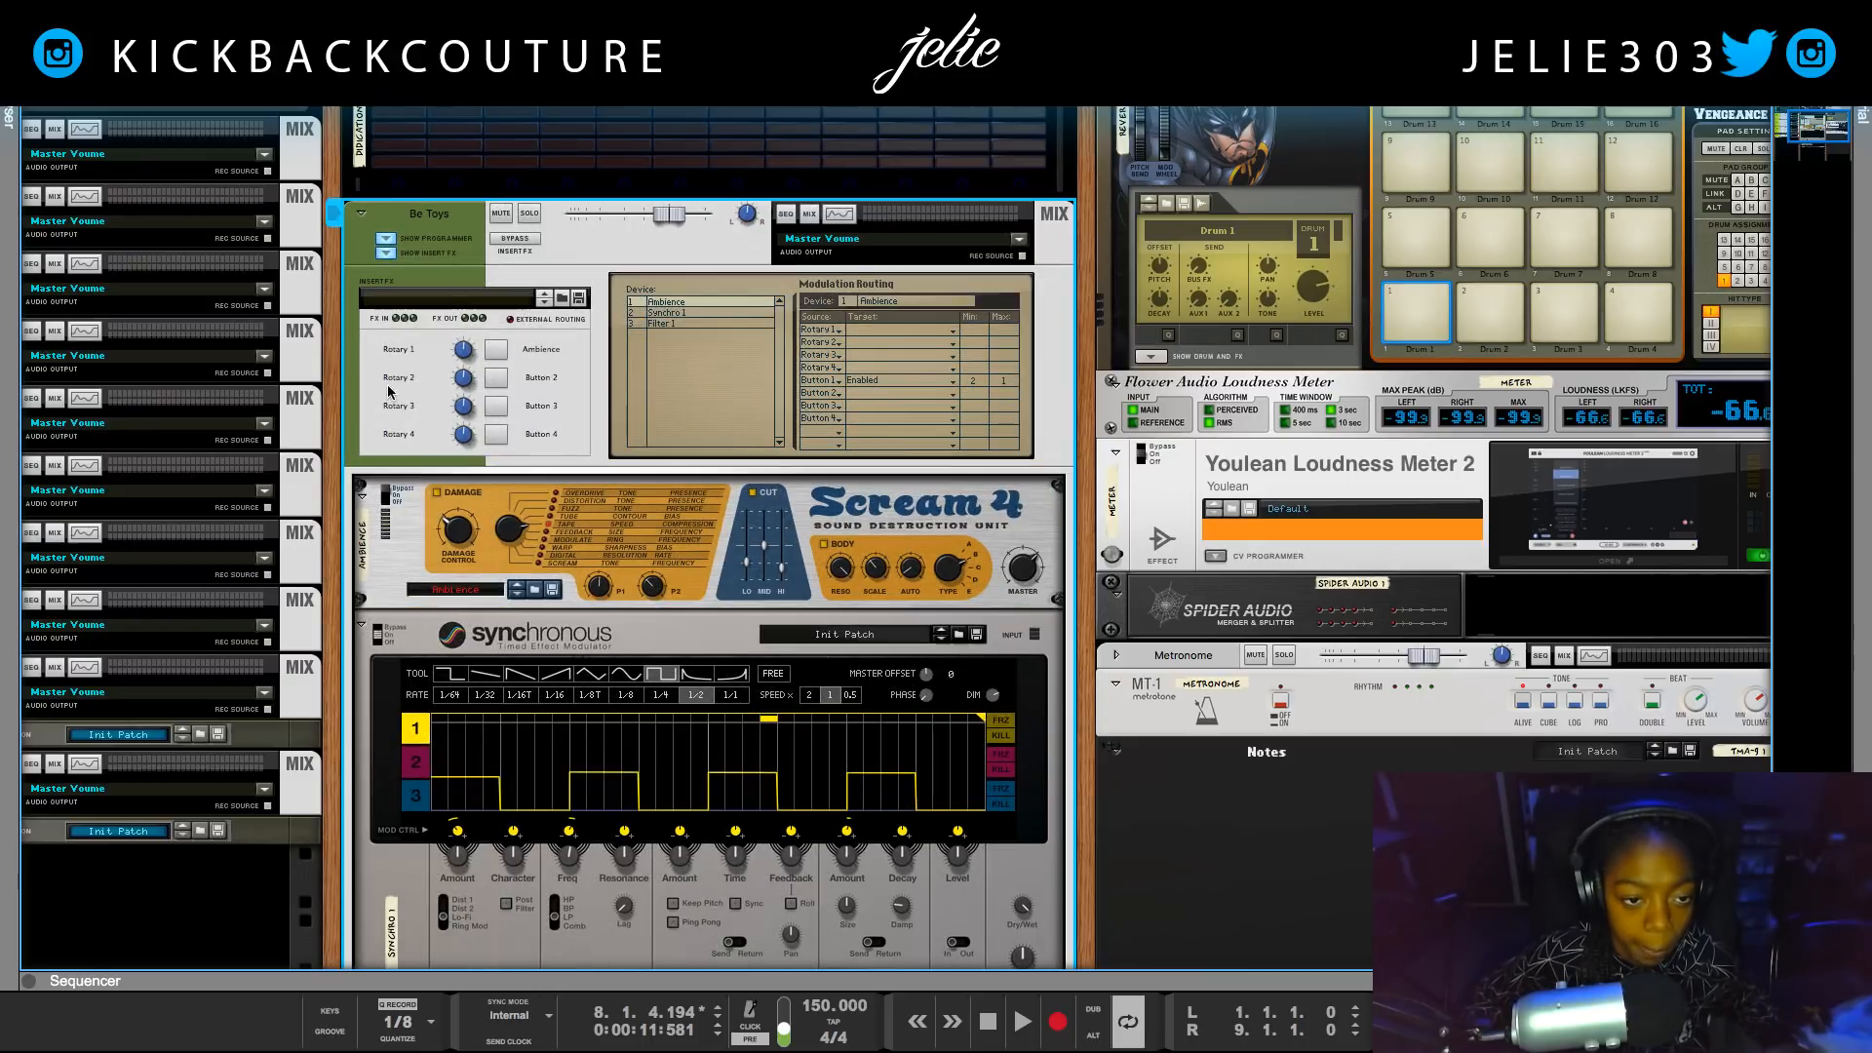
Rename Rotary 1 in the insert FX controls as Damage Amt.
double_click(408, 350)
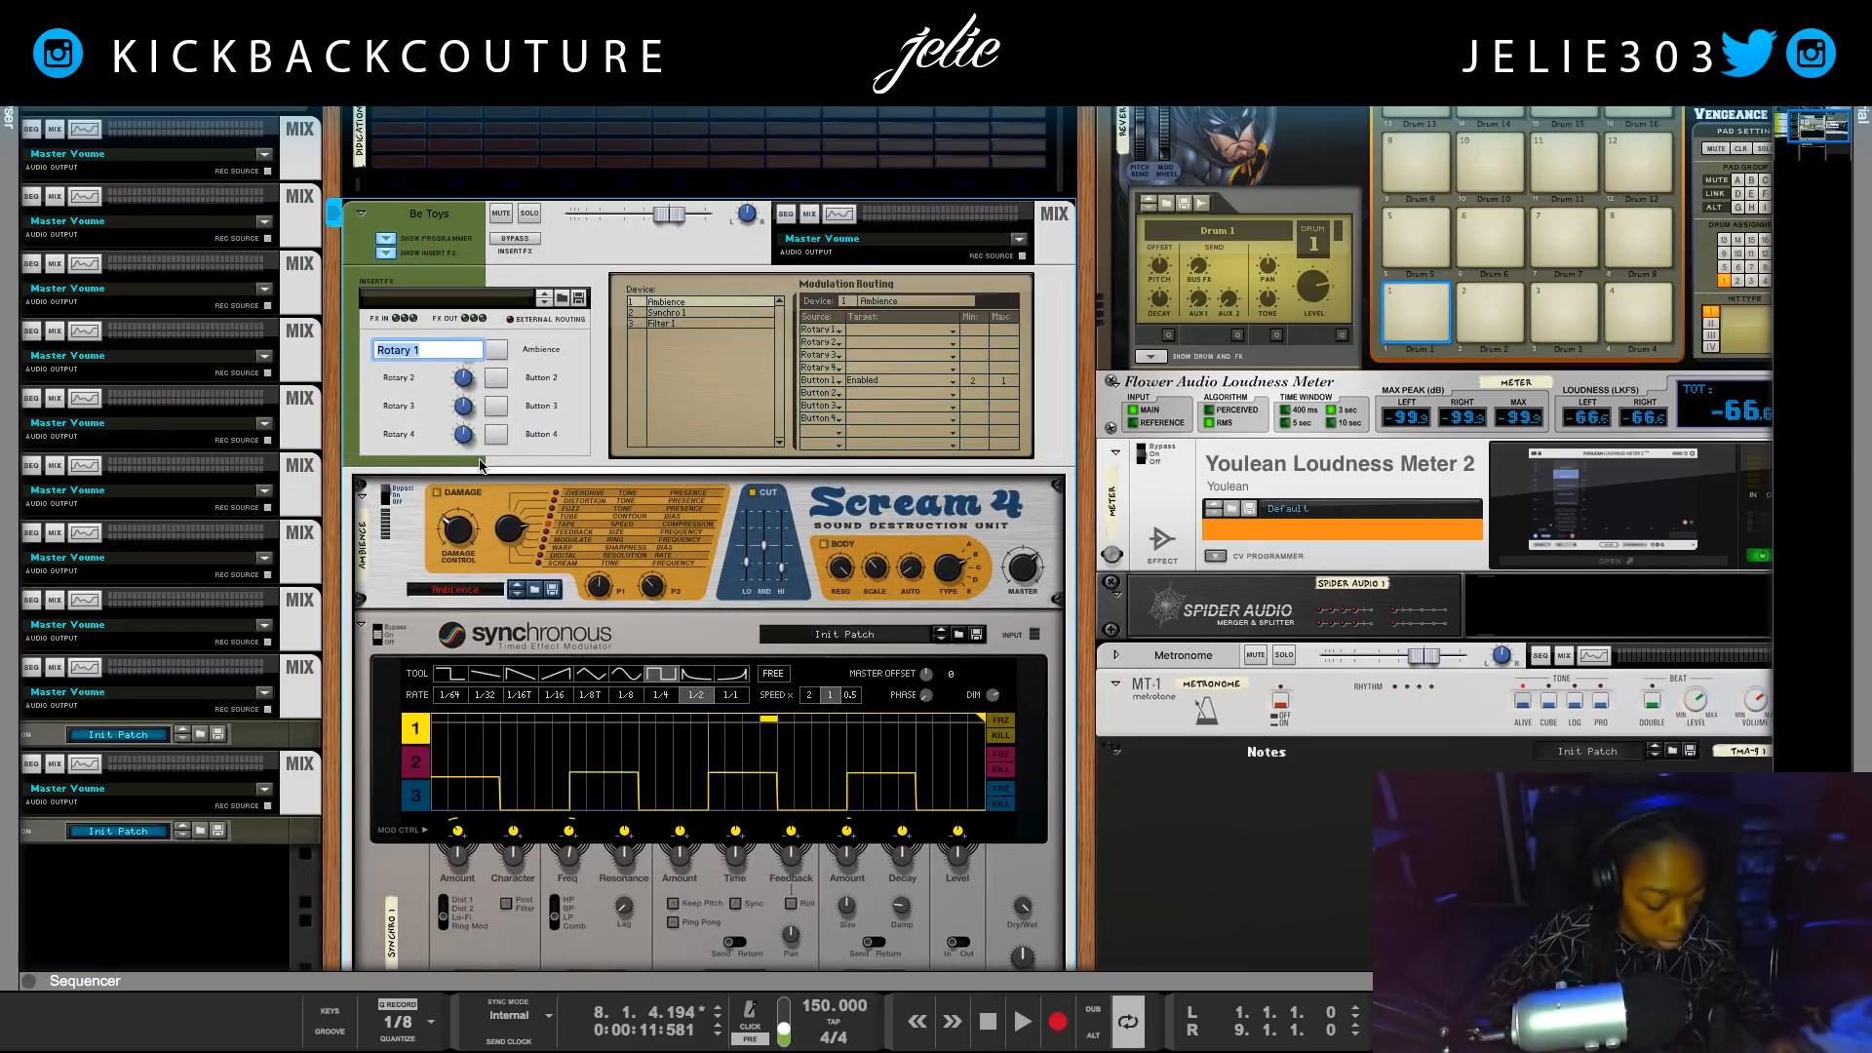
text(D)
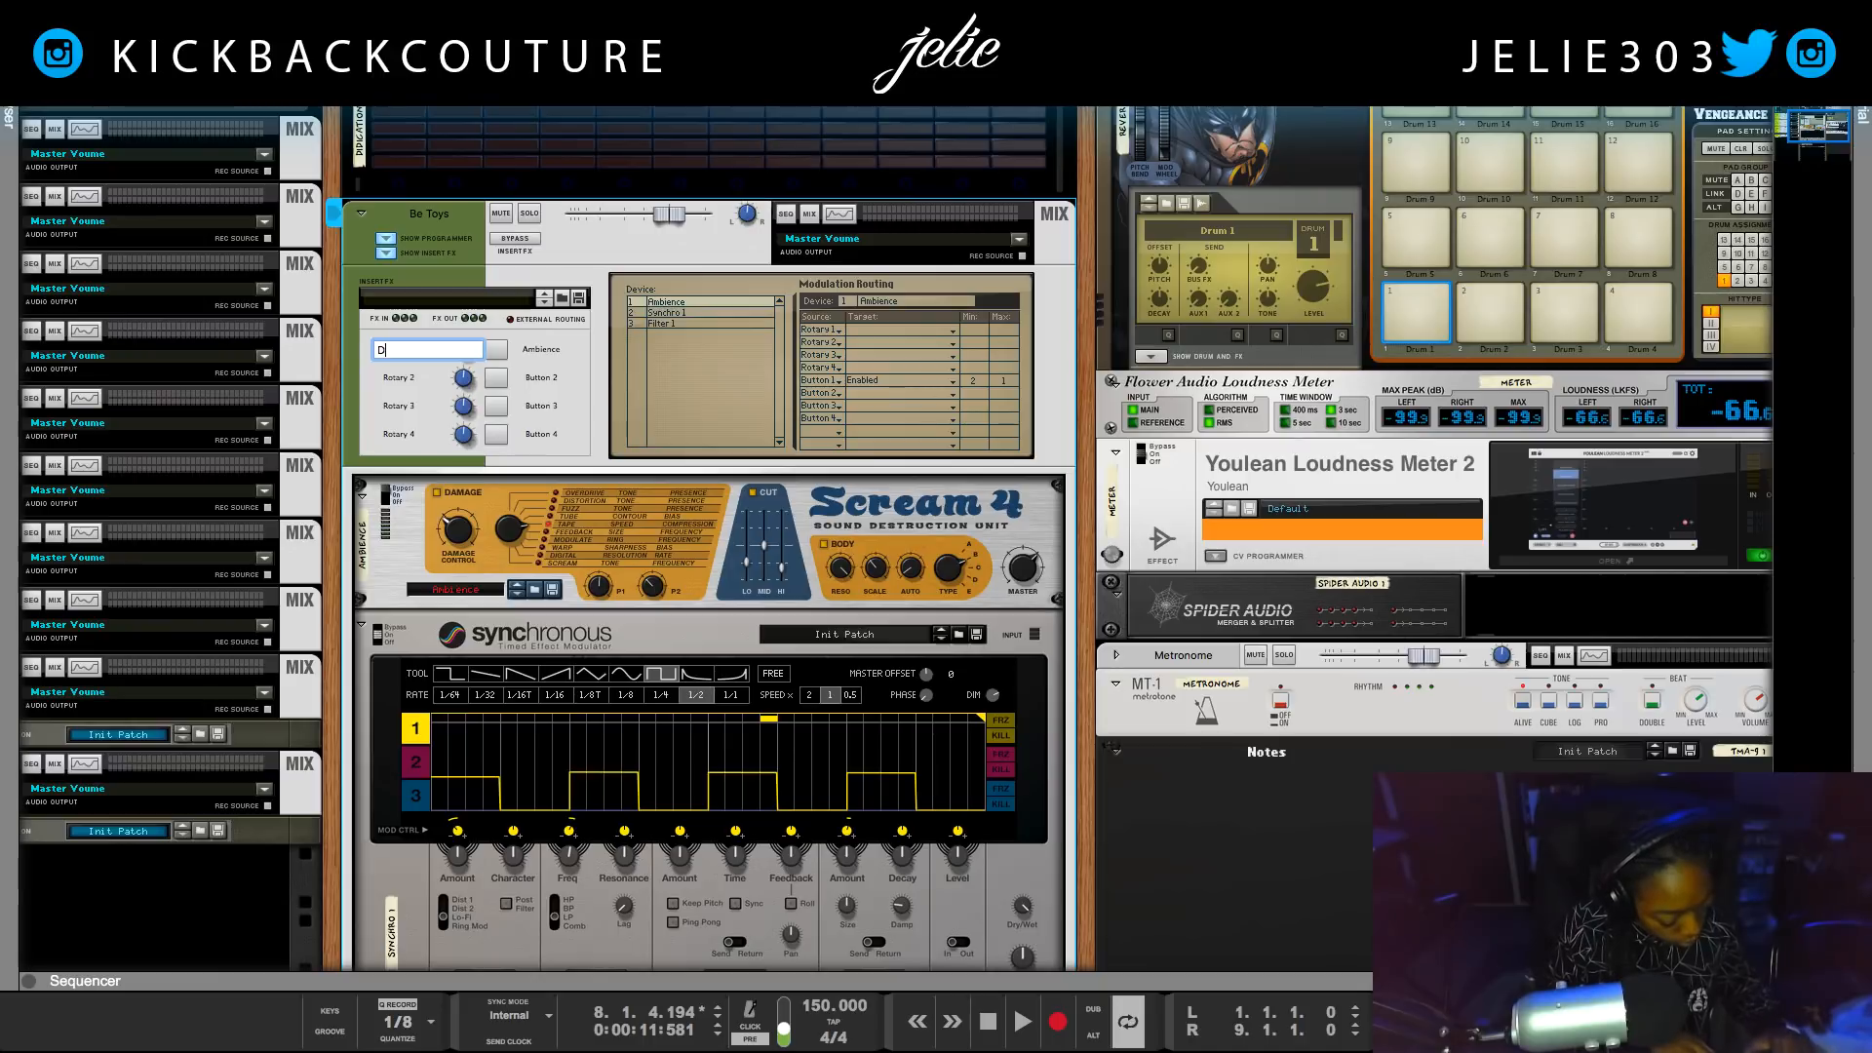
text(amage Amt)
key(Return)
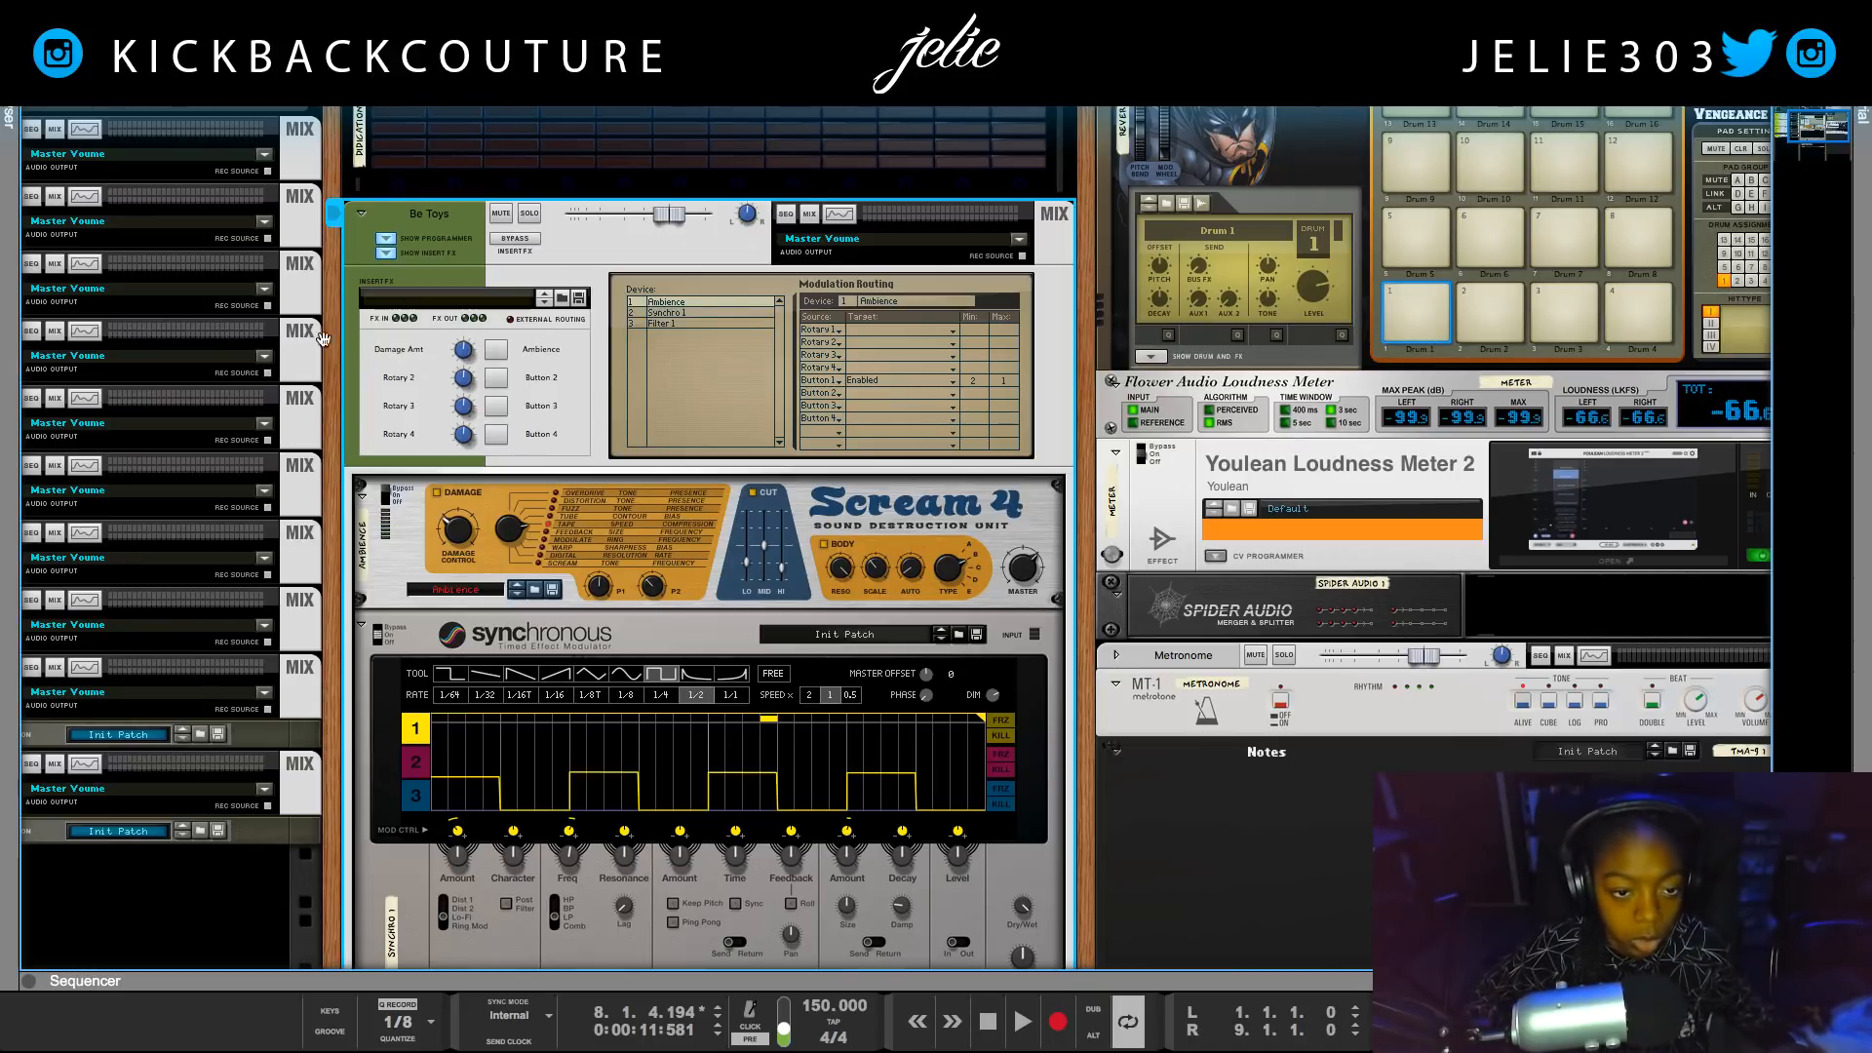
Route Rotary 1 to the Ambience device's Damage Control target in the modulation routing and try the knob.
click(882, 327)
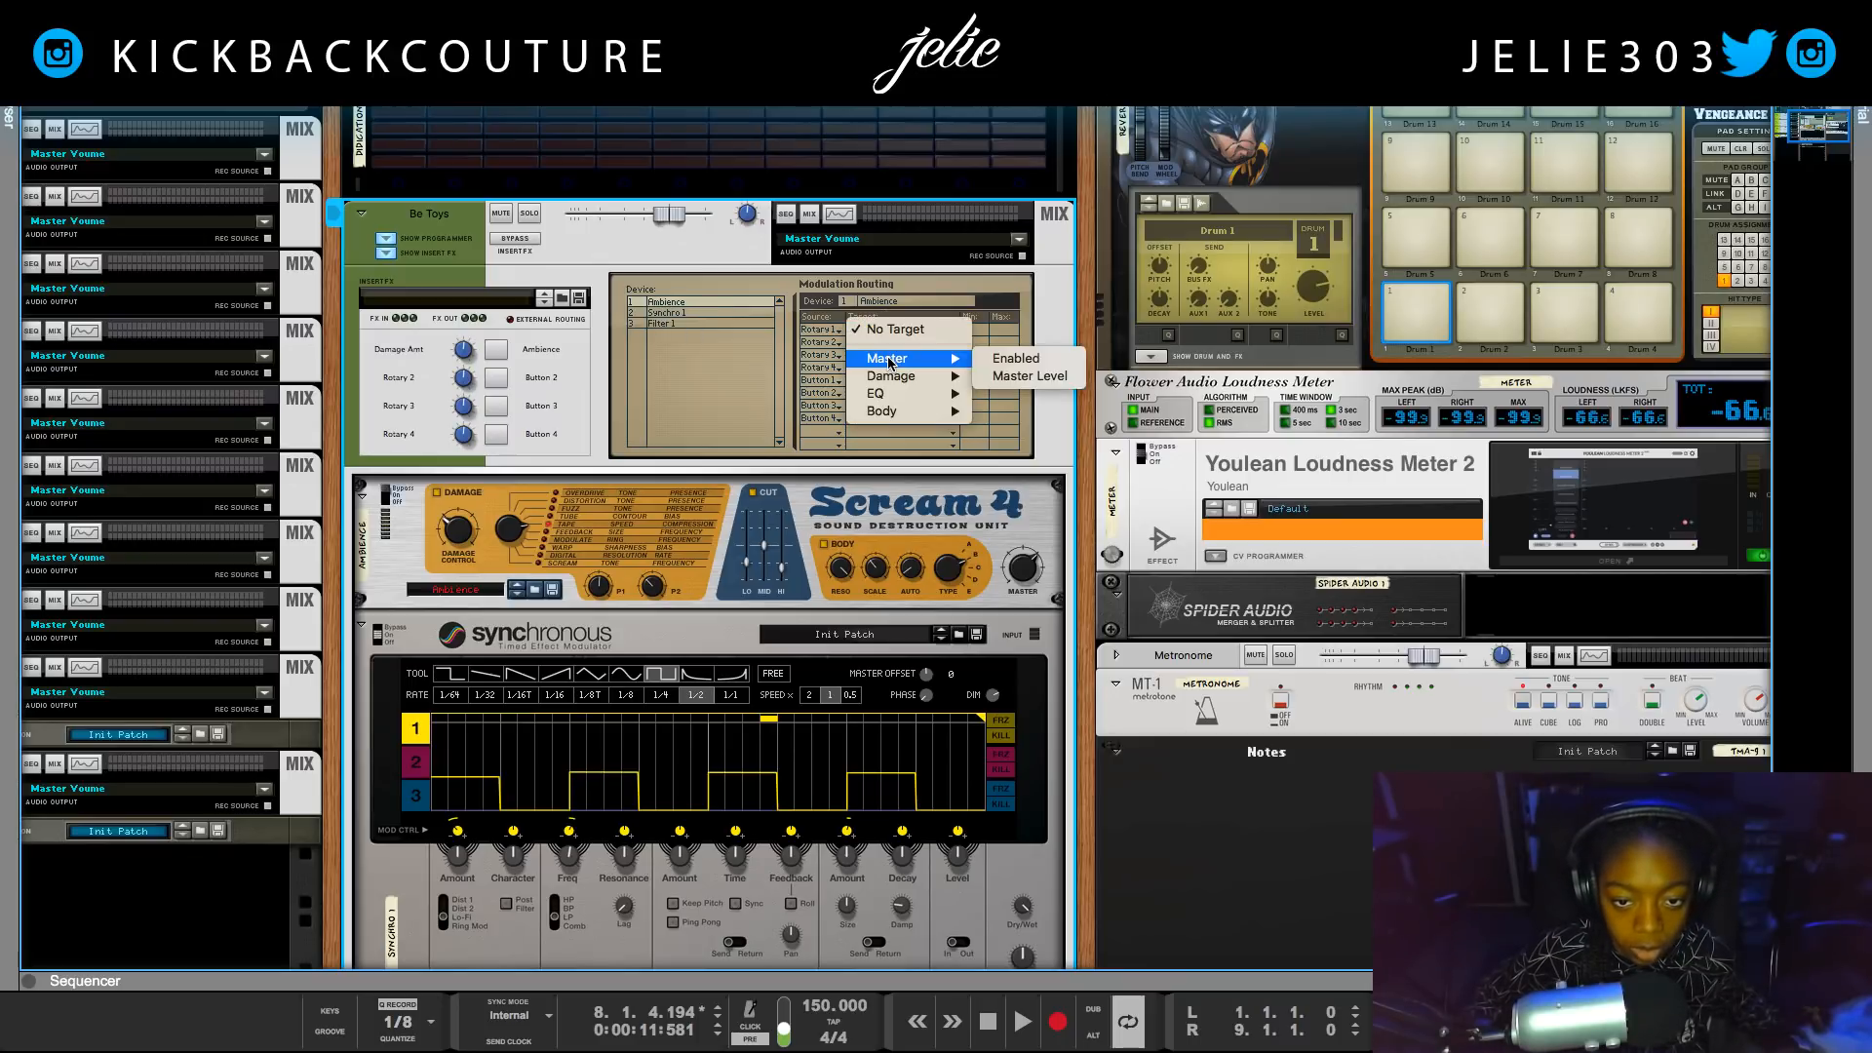
mouse_move(895, 384)
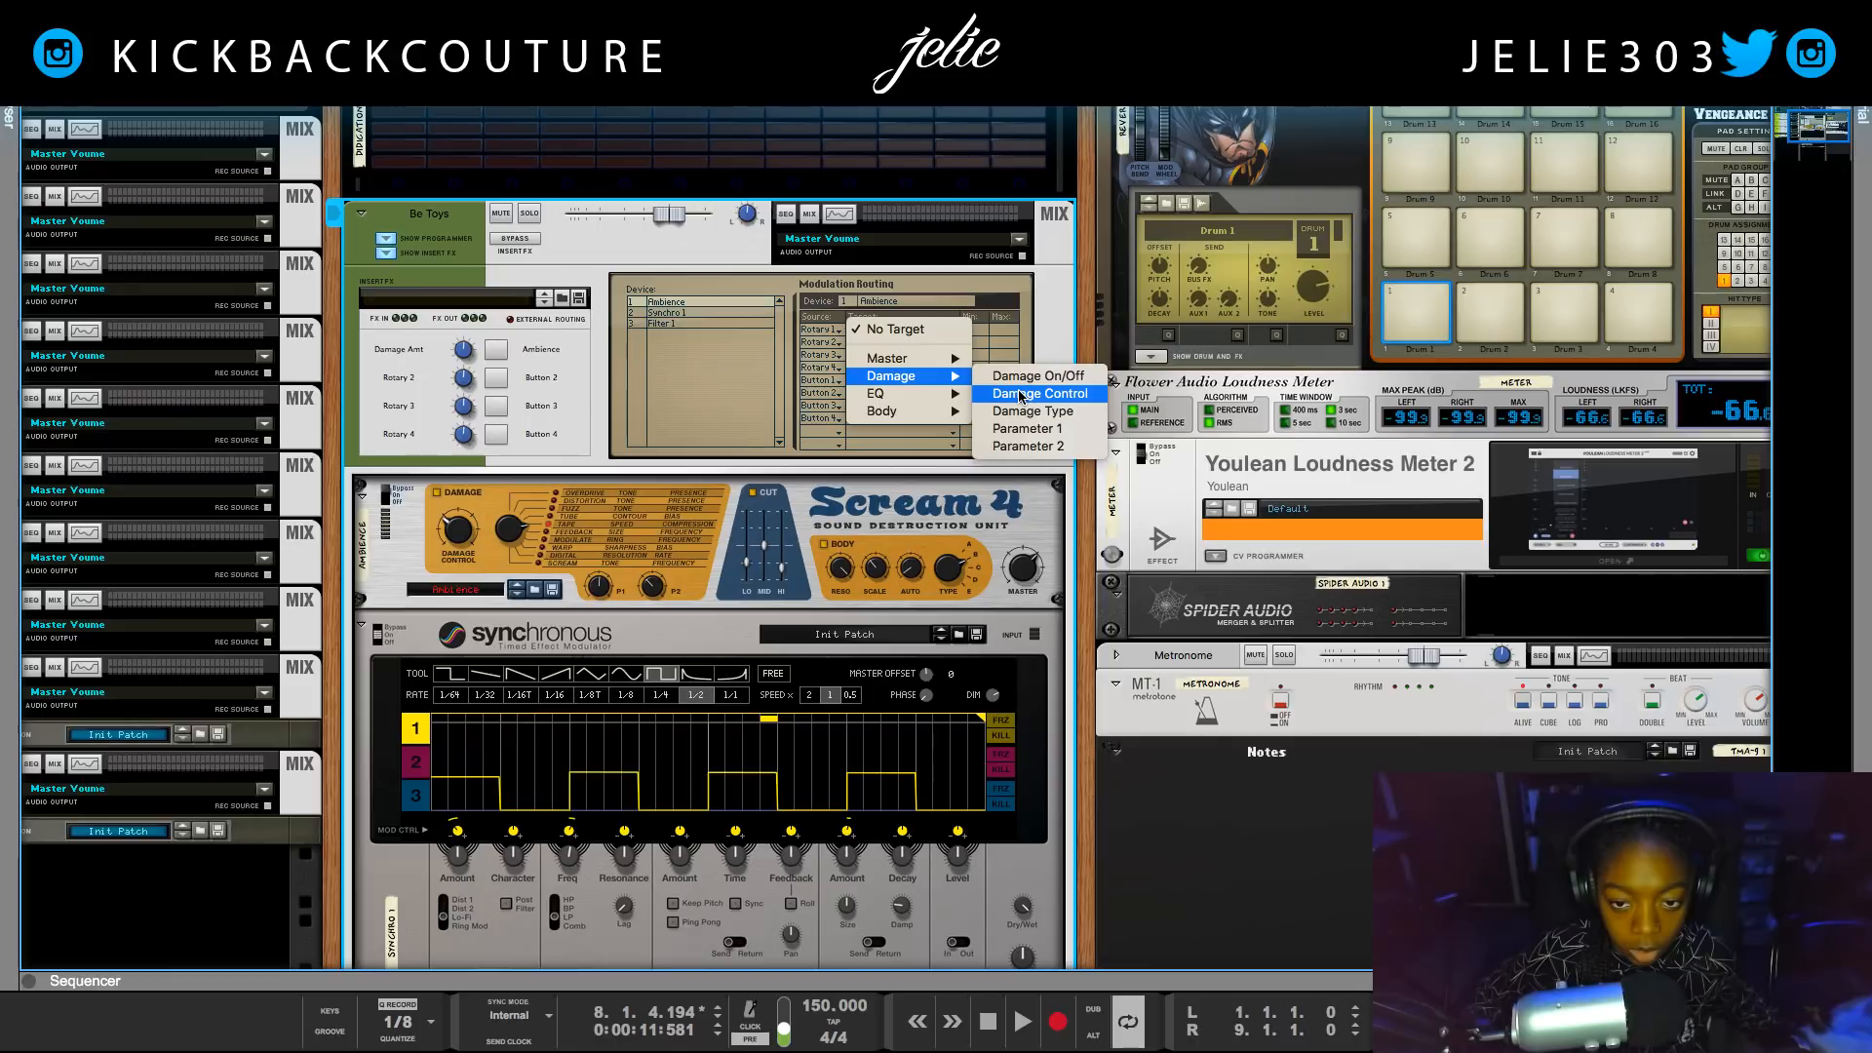
click(1020, 394)
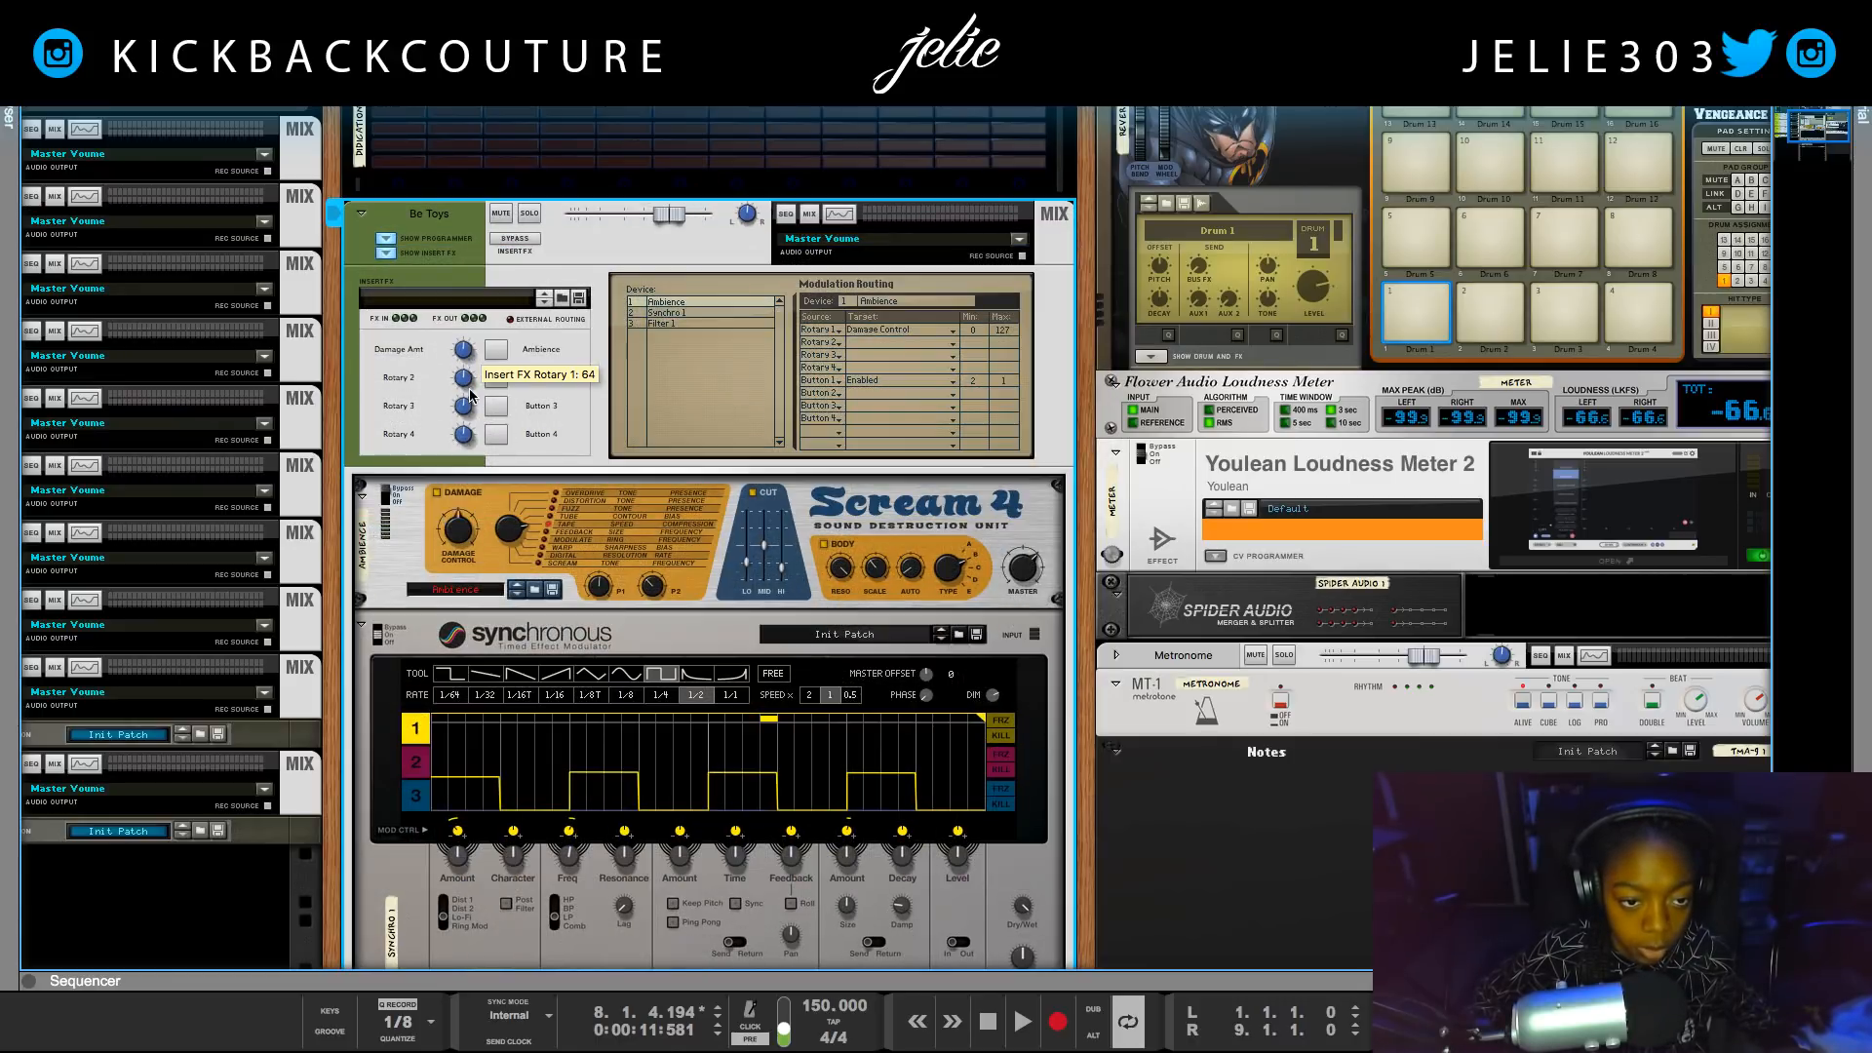
drag(469, 368, 468, 356)
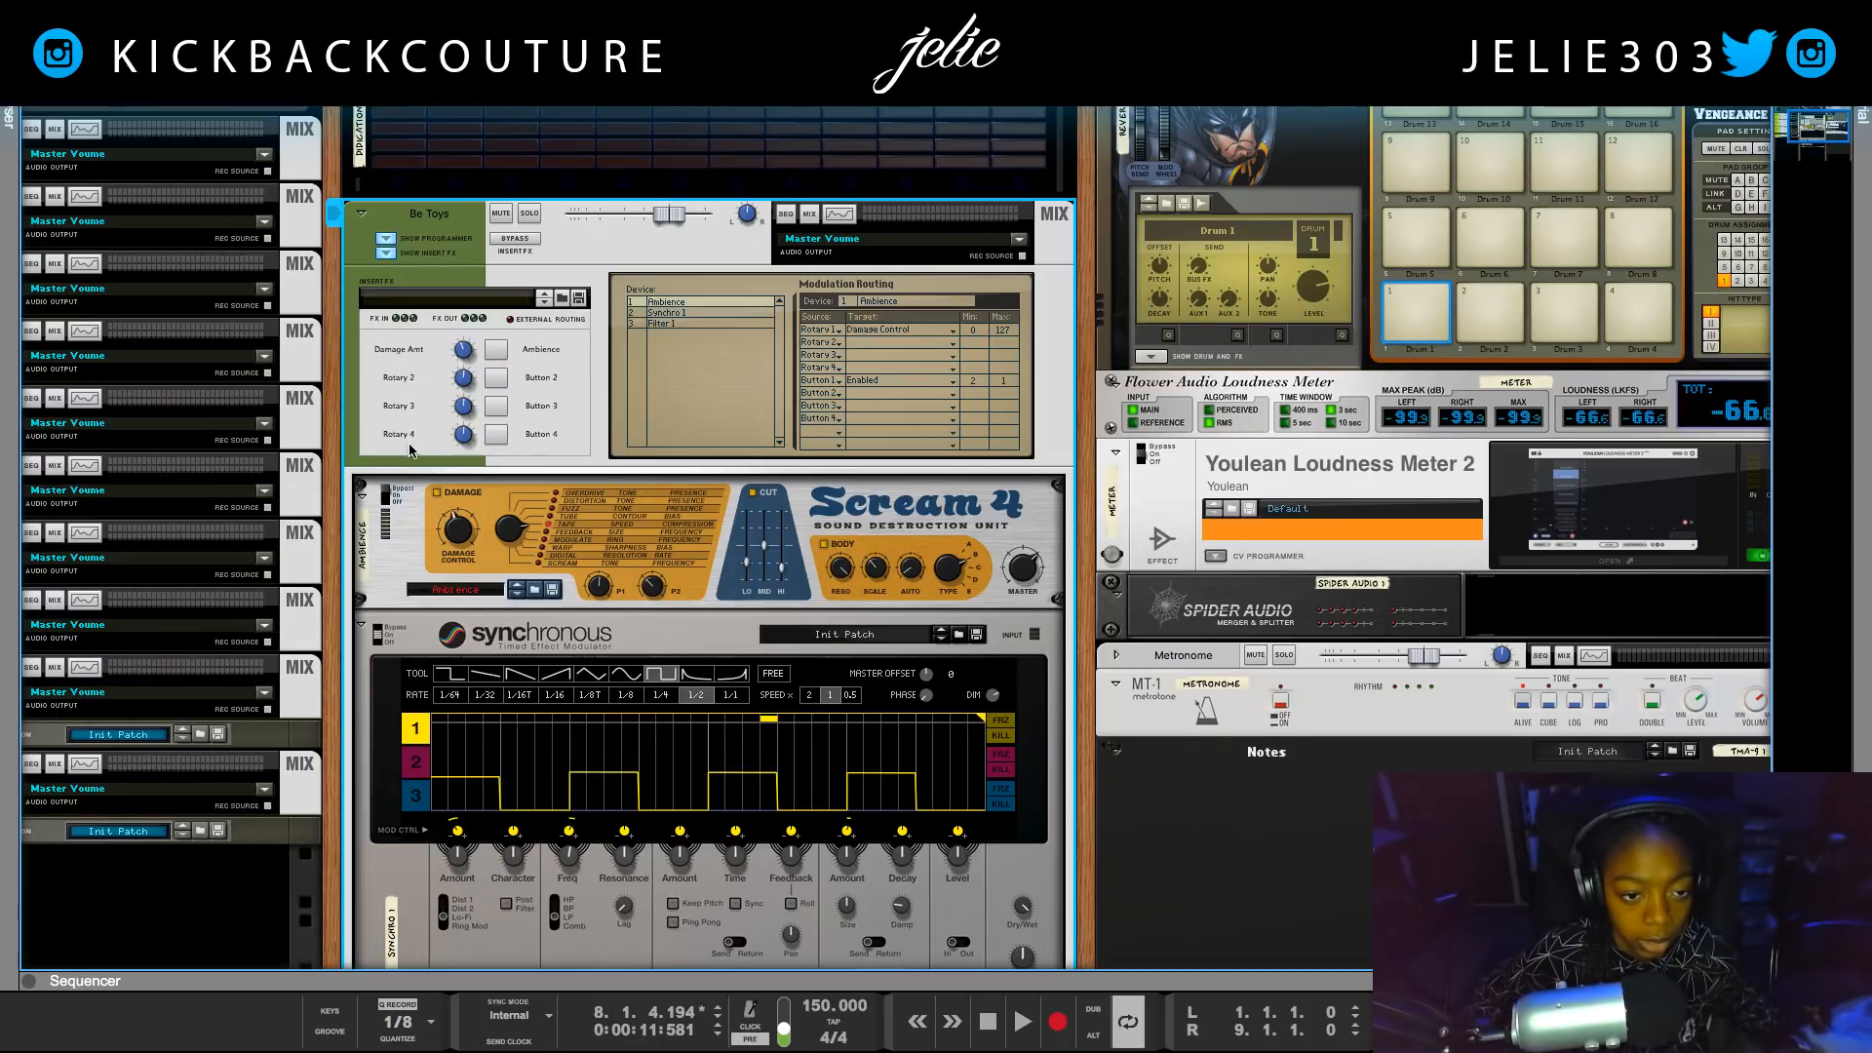
Route Button 2 to the Synchro 1 device's Filter On target in the modulation routing and try the button.
scroll(466, 404, down, 1)
scroll(496, 523, down, 3)
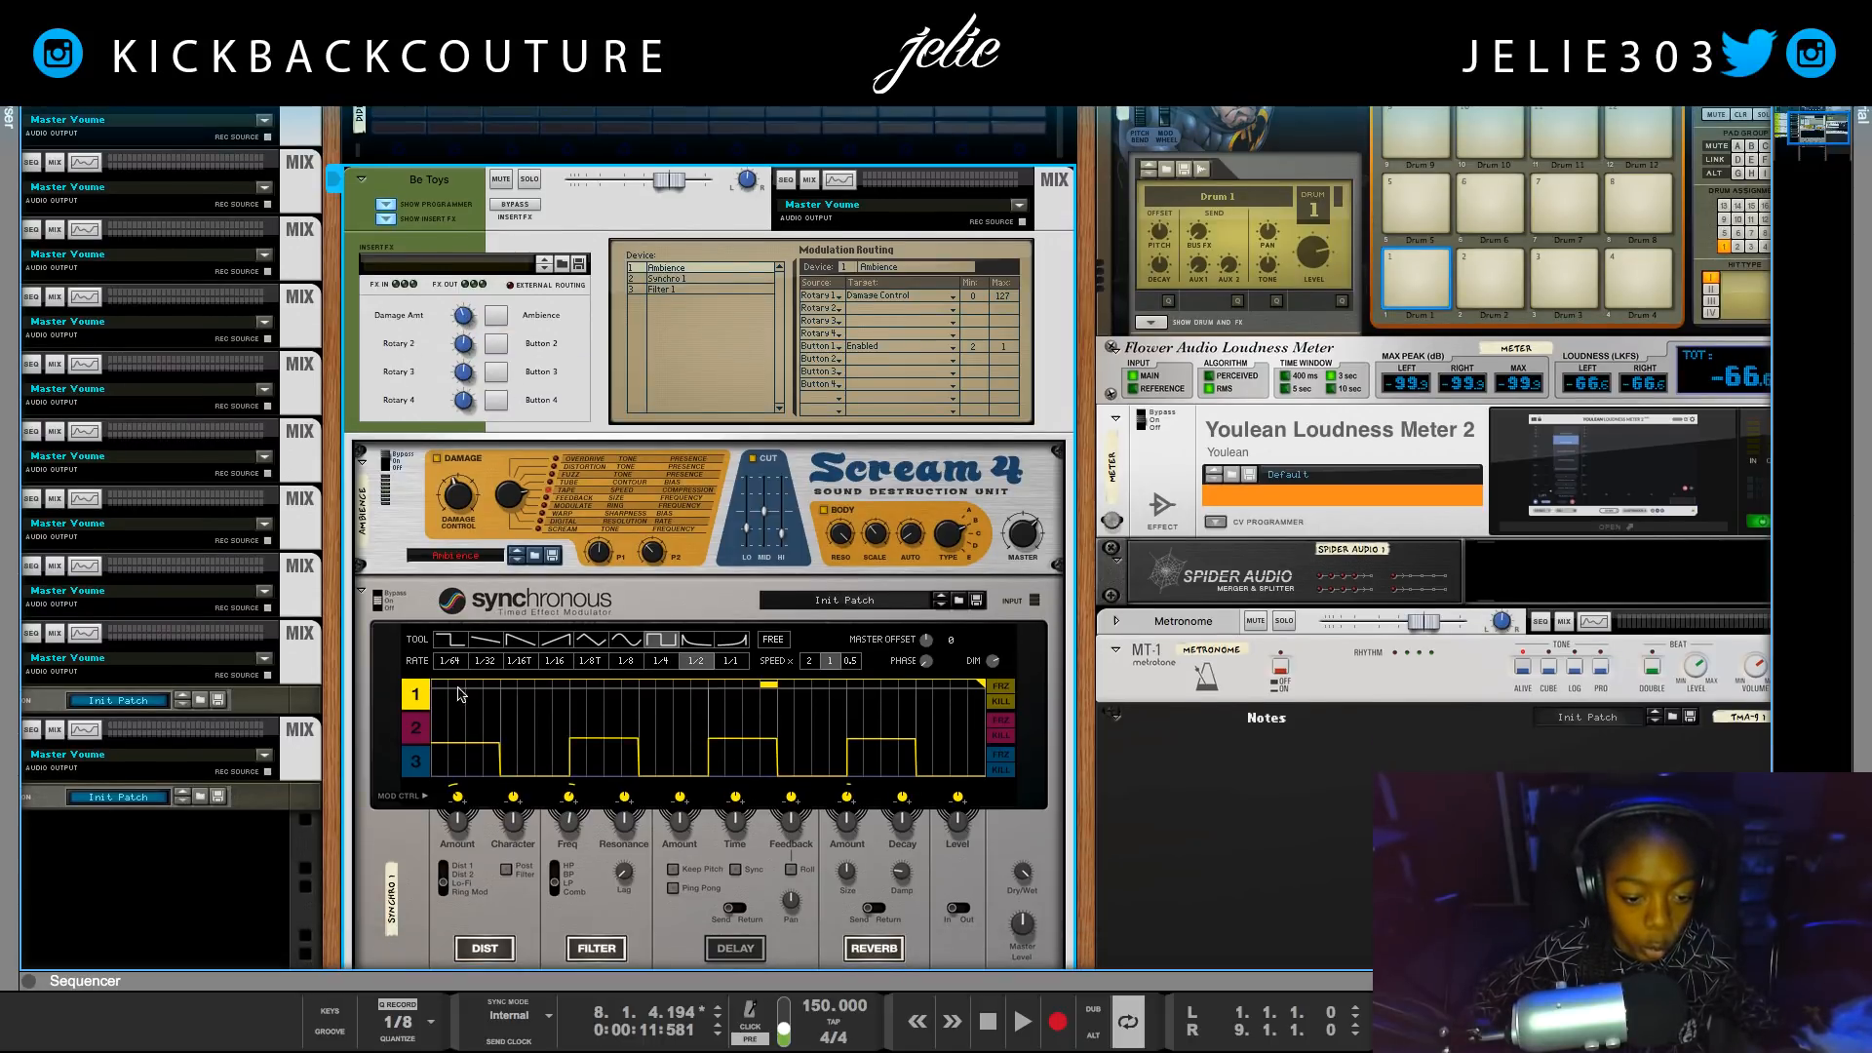
scroll(517, 733, up, 3)
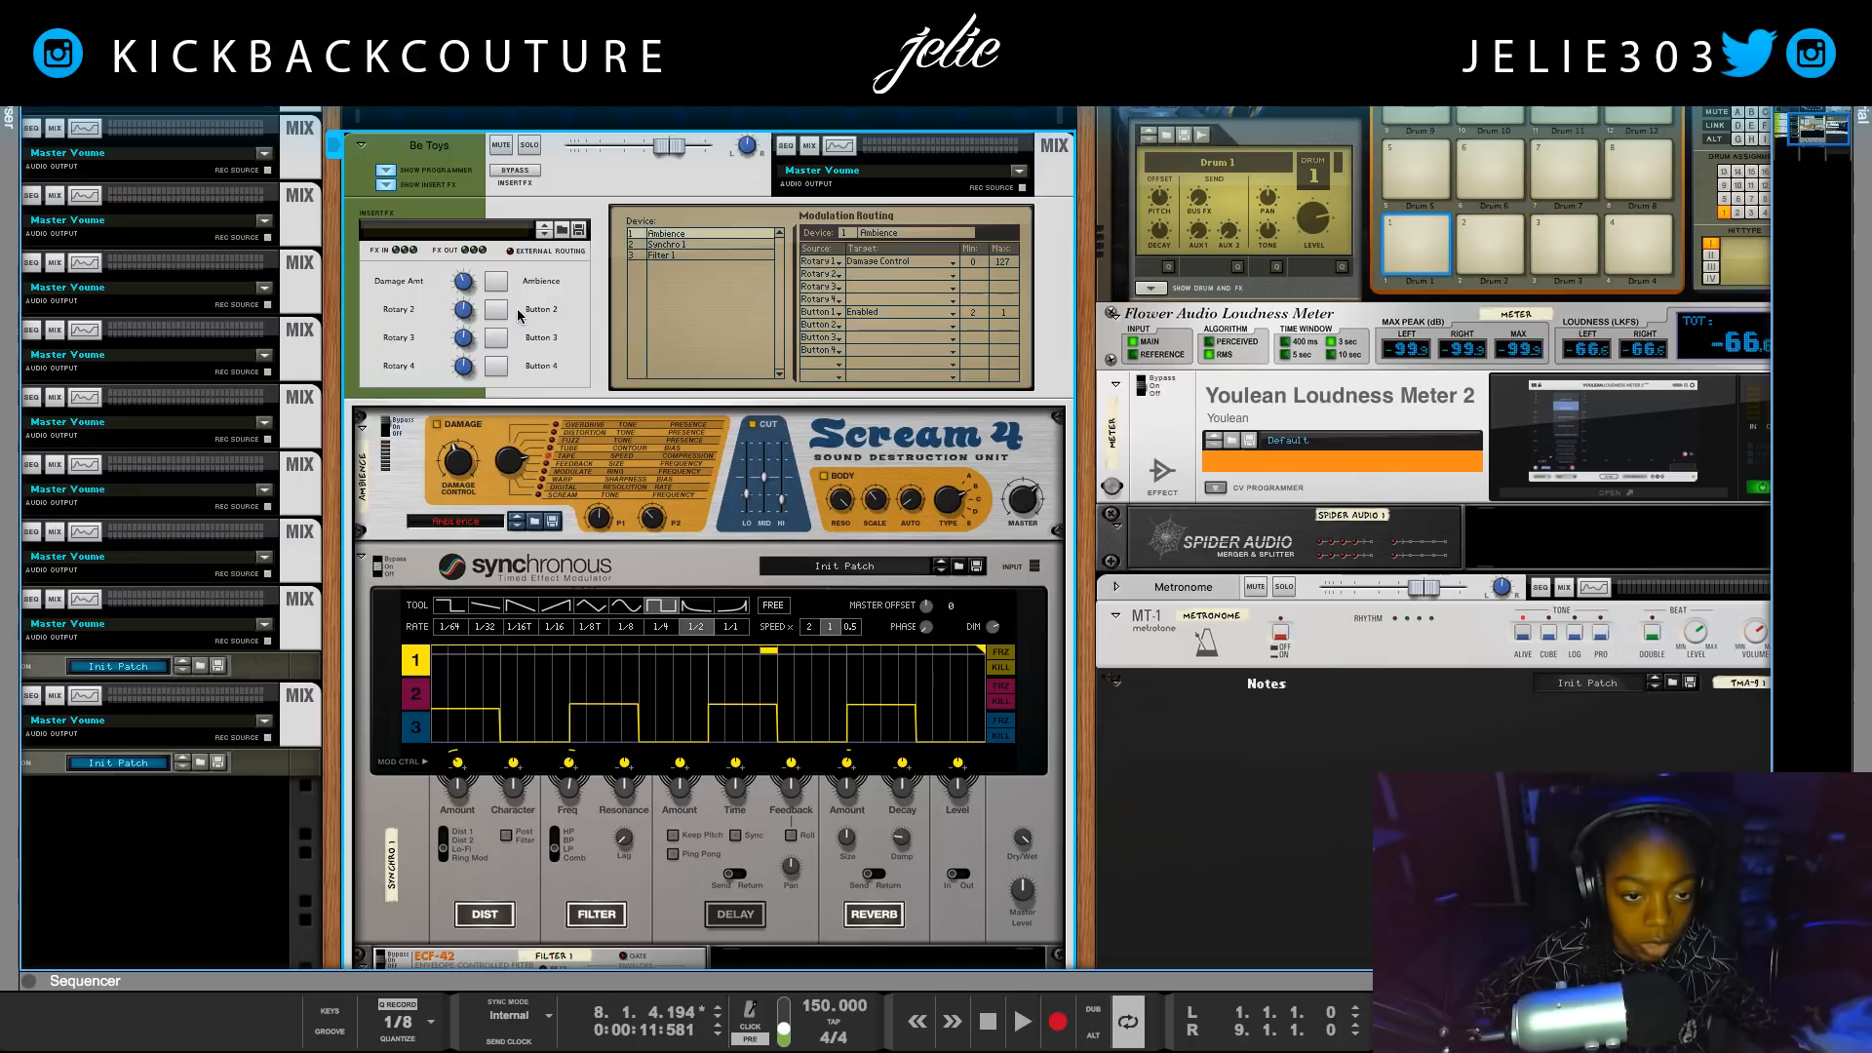
click(700, 245)
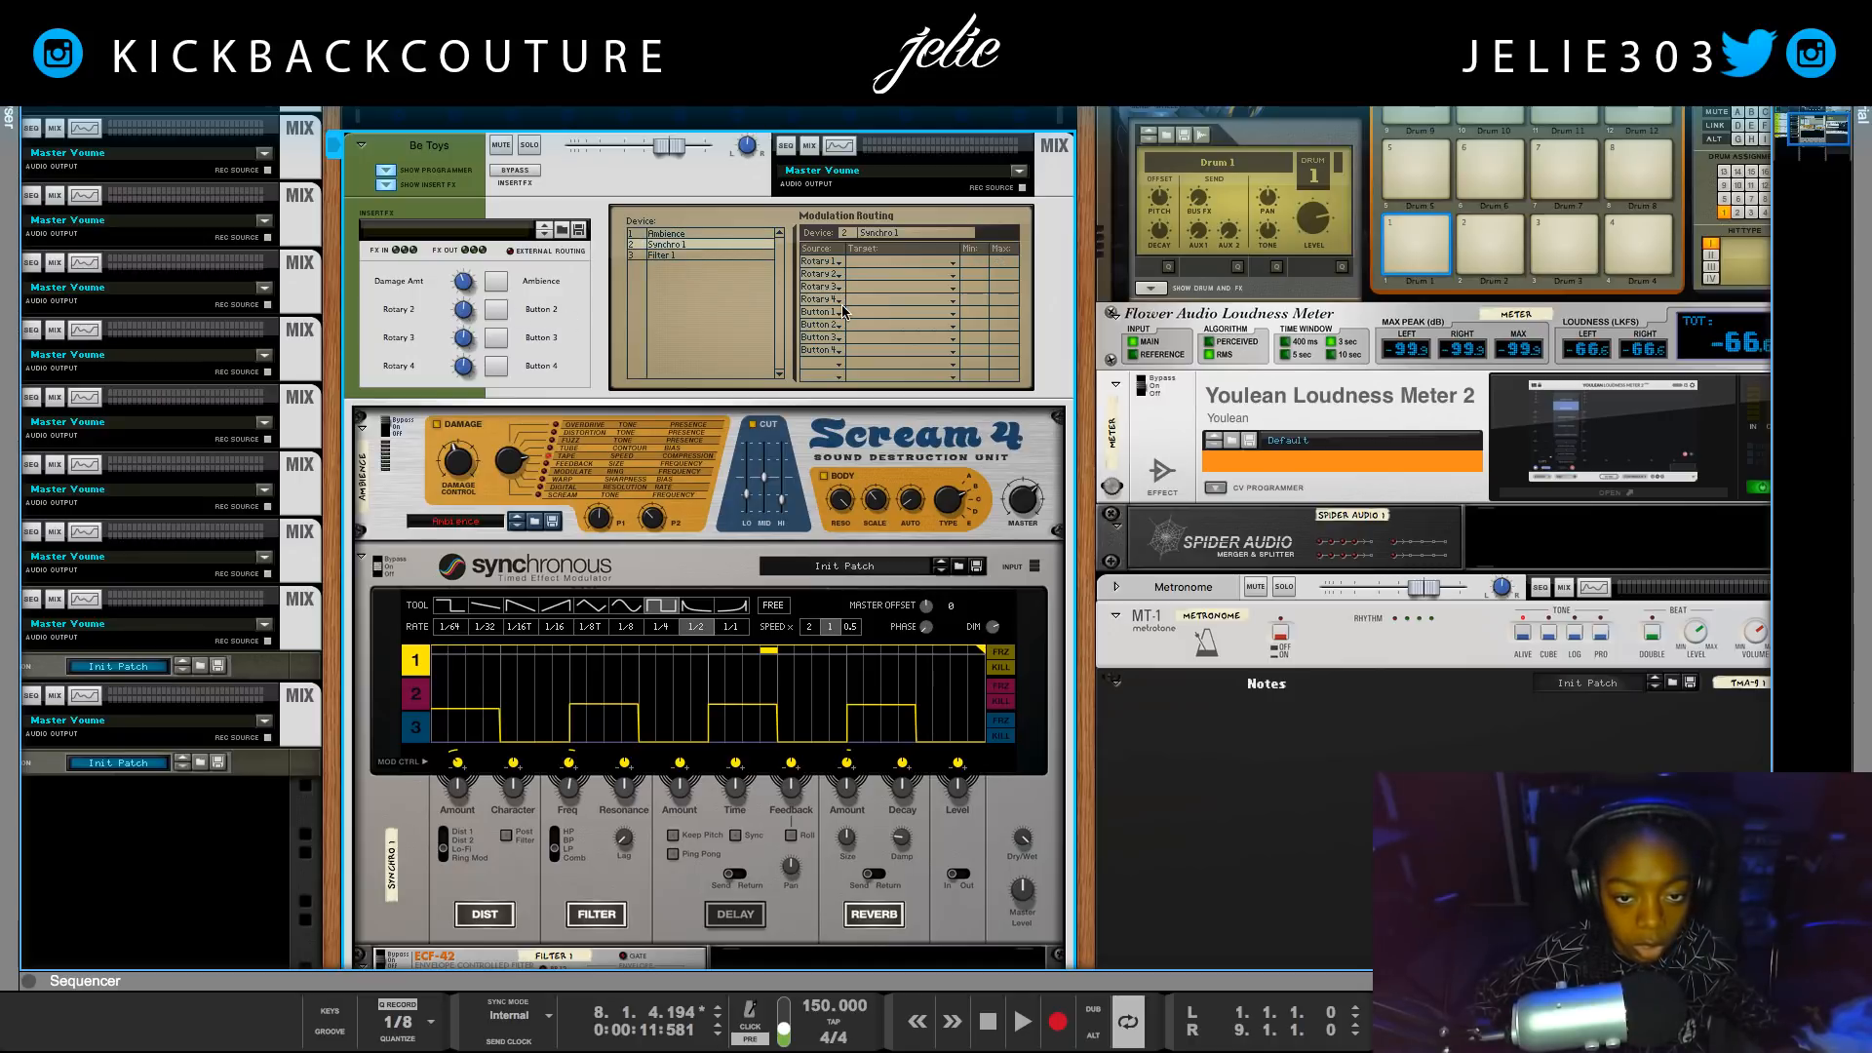
click(851, 330)
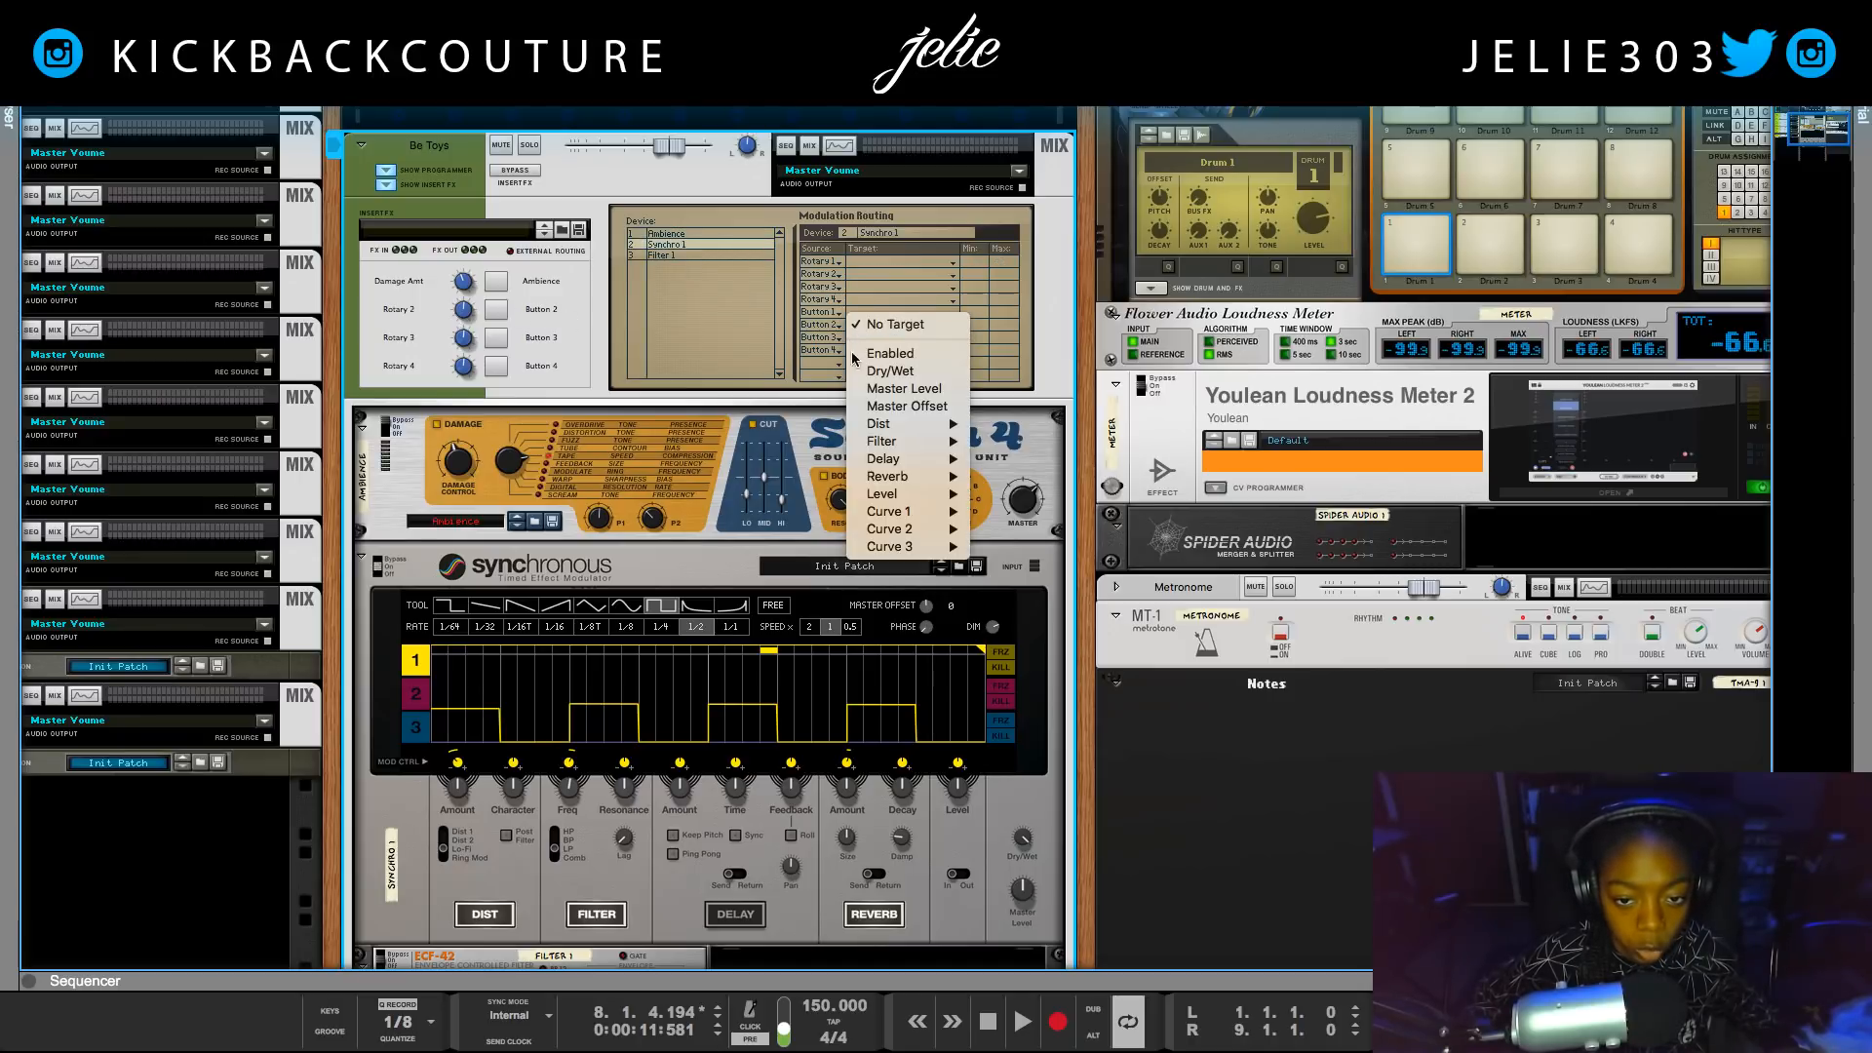
mouse_move(898, 433)
click(1014, 442)
click(497, 310)
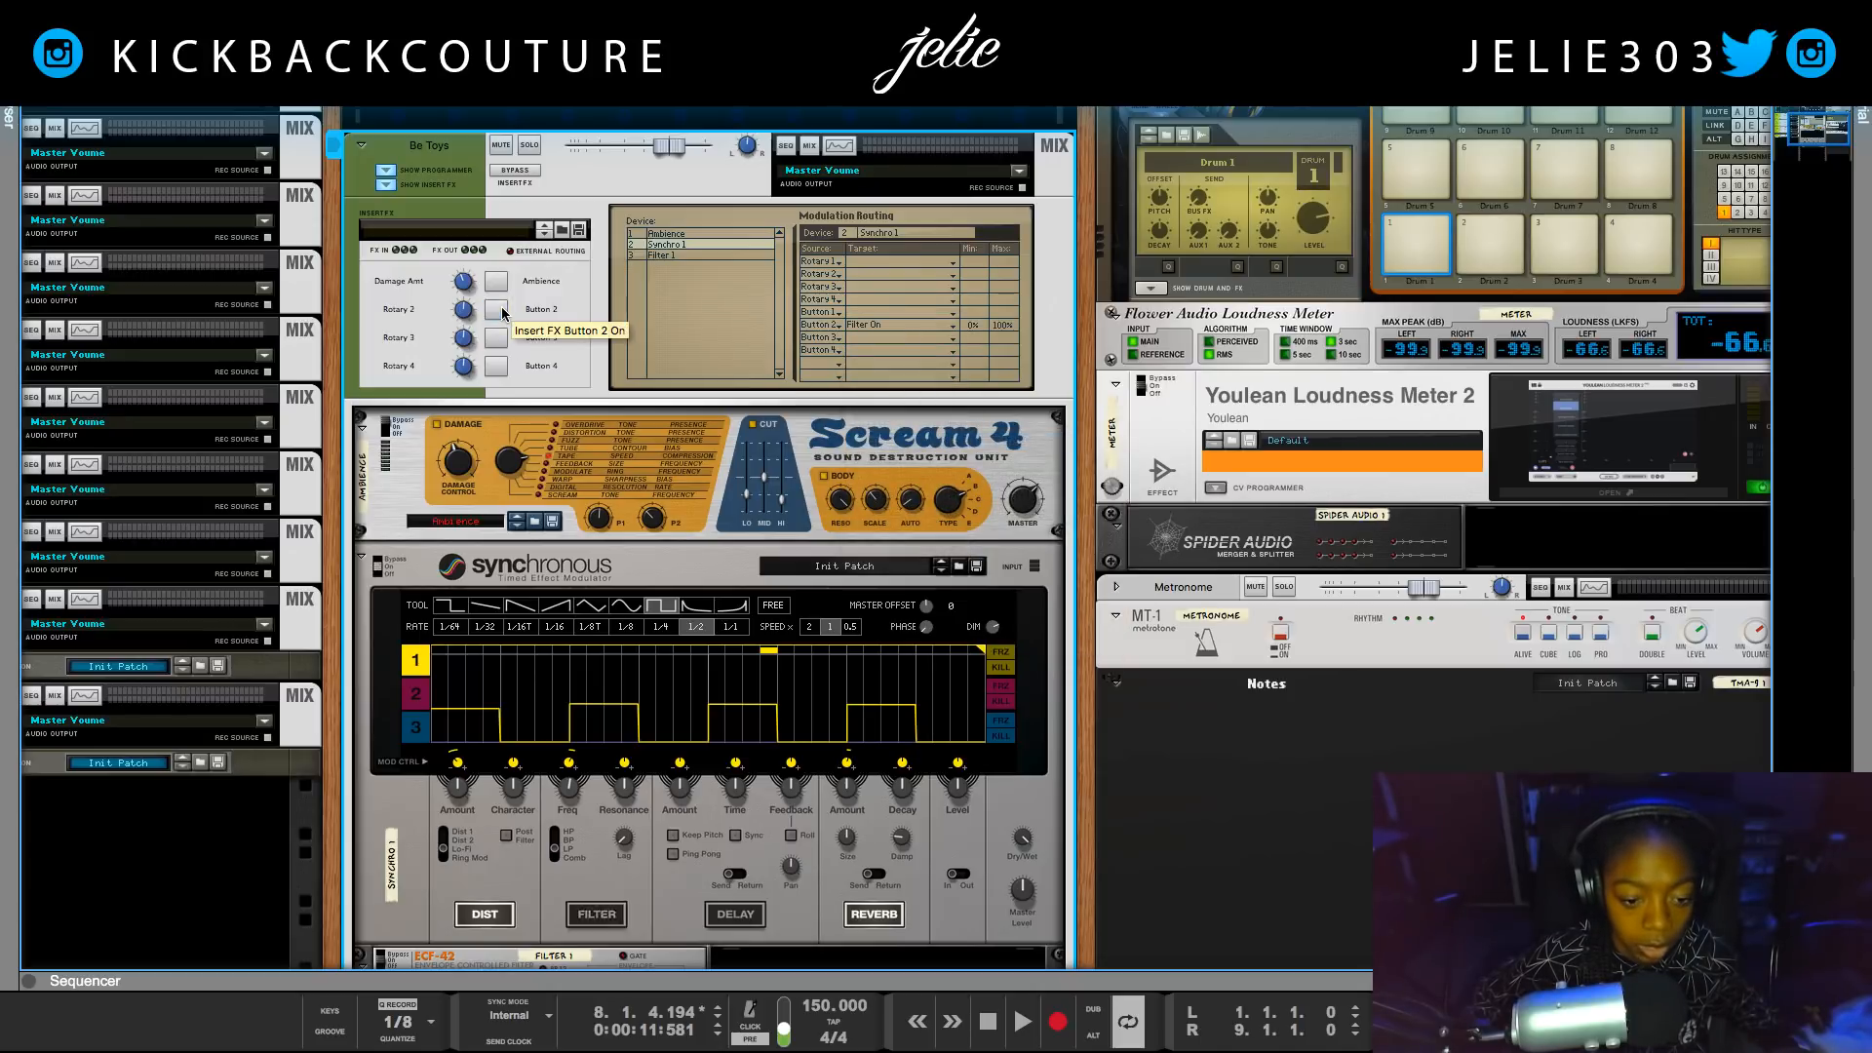
click(497, 310)
Rename Button 2 in the insert FX controls as Filter Loop.
double_click(543, 310)
text(Filter)
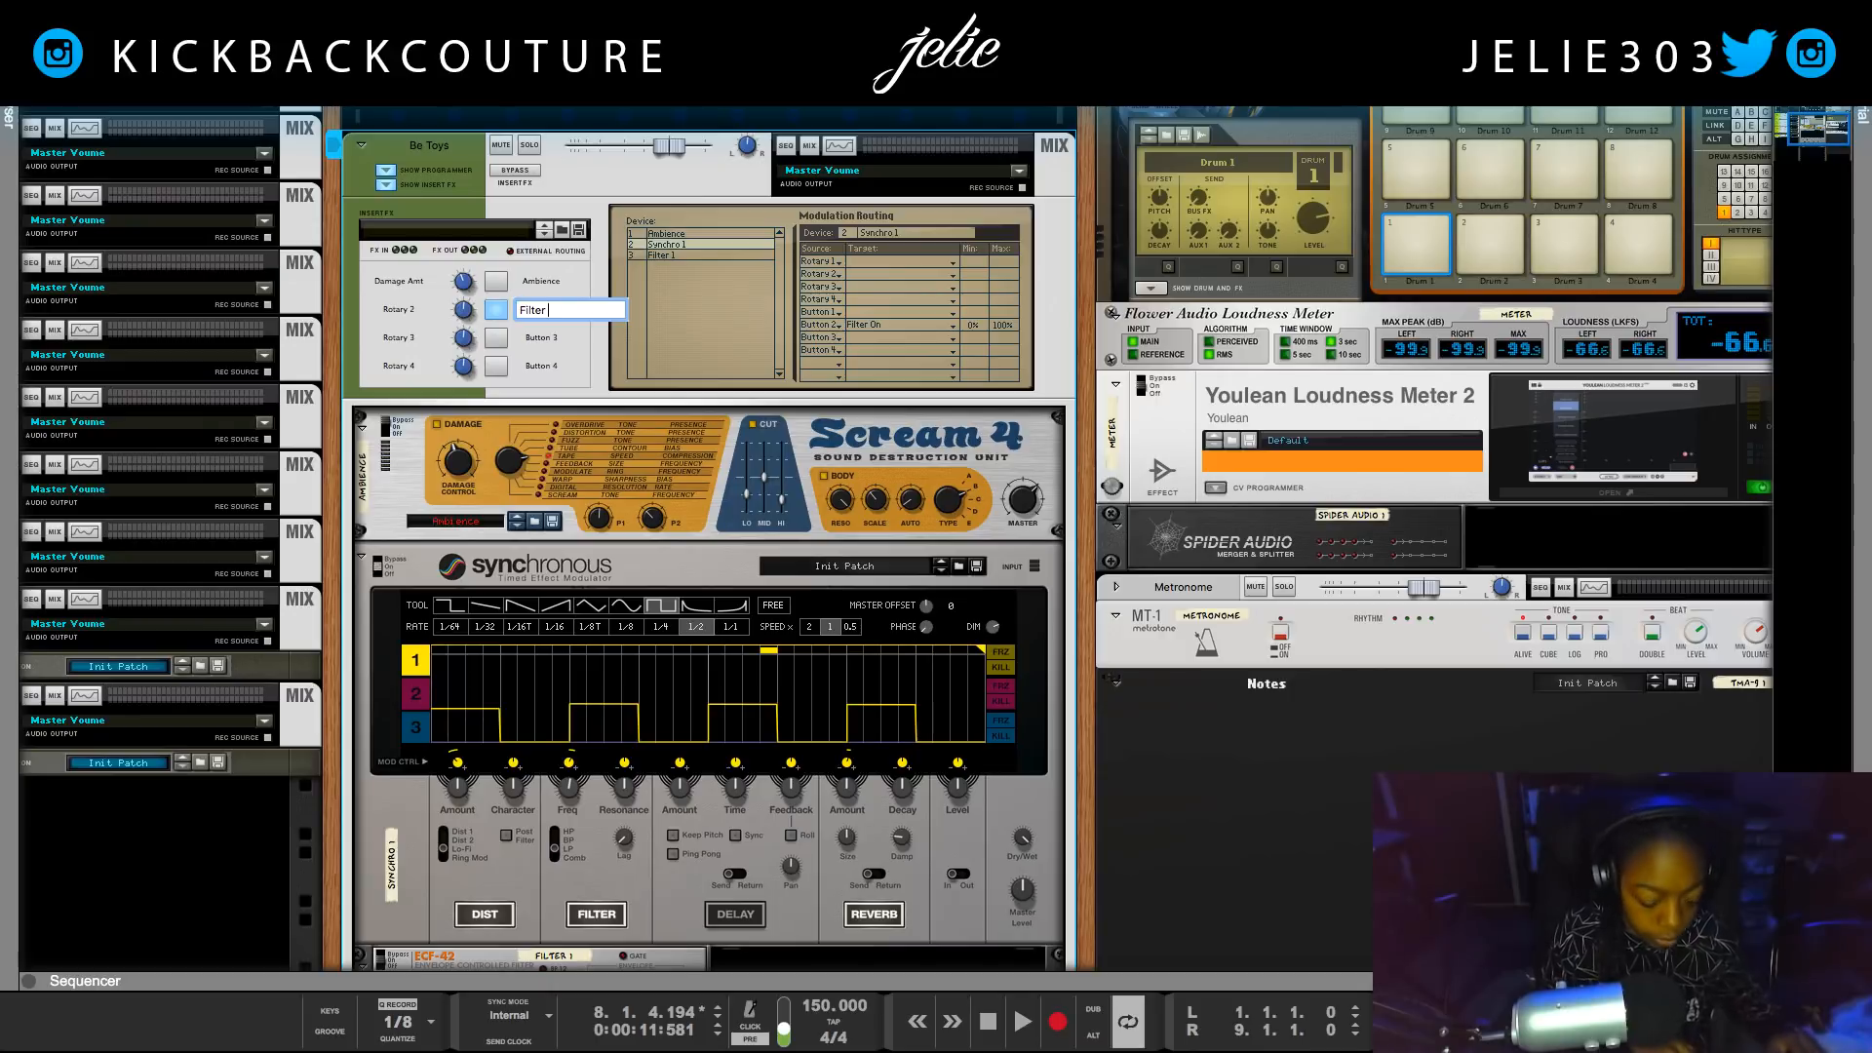
text( Loop)
key(Return)
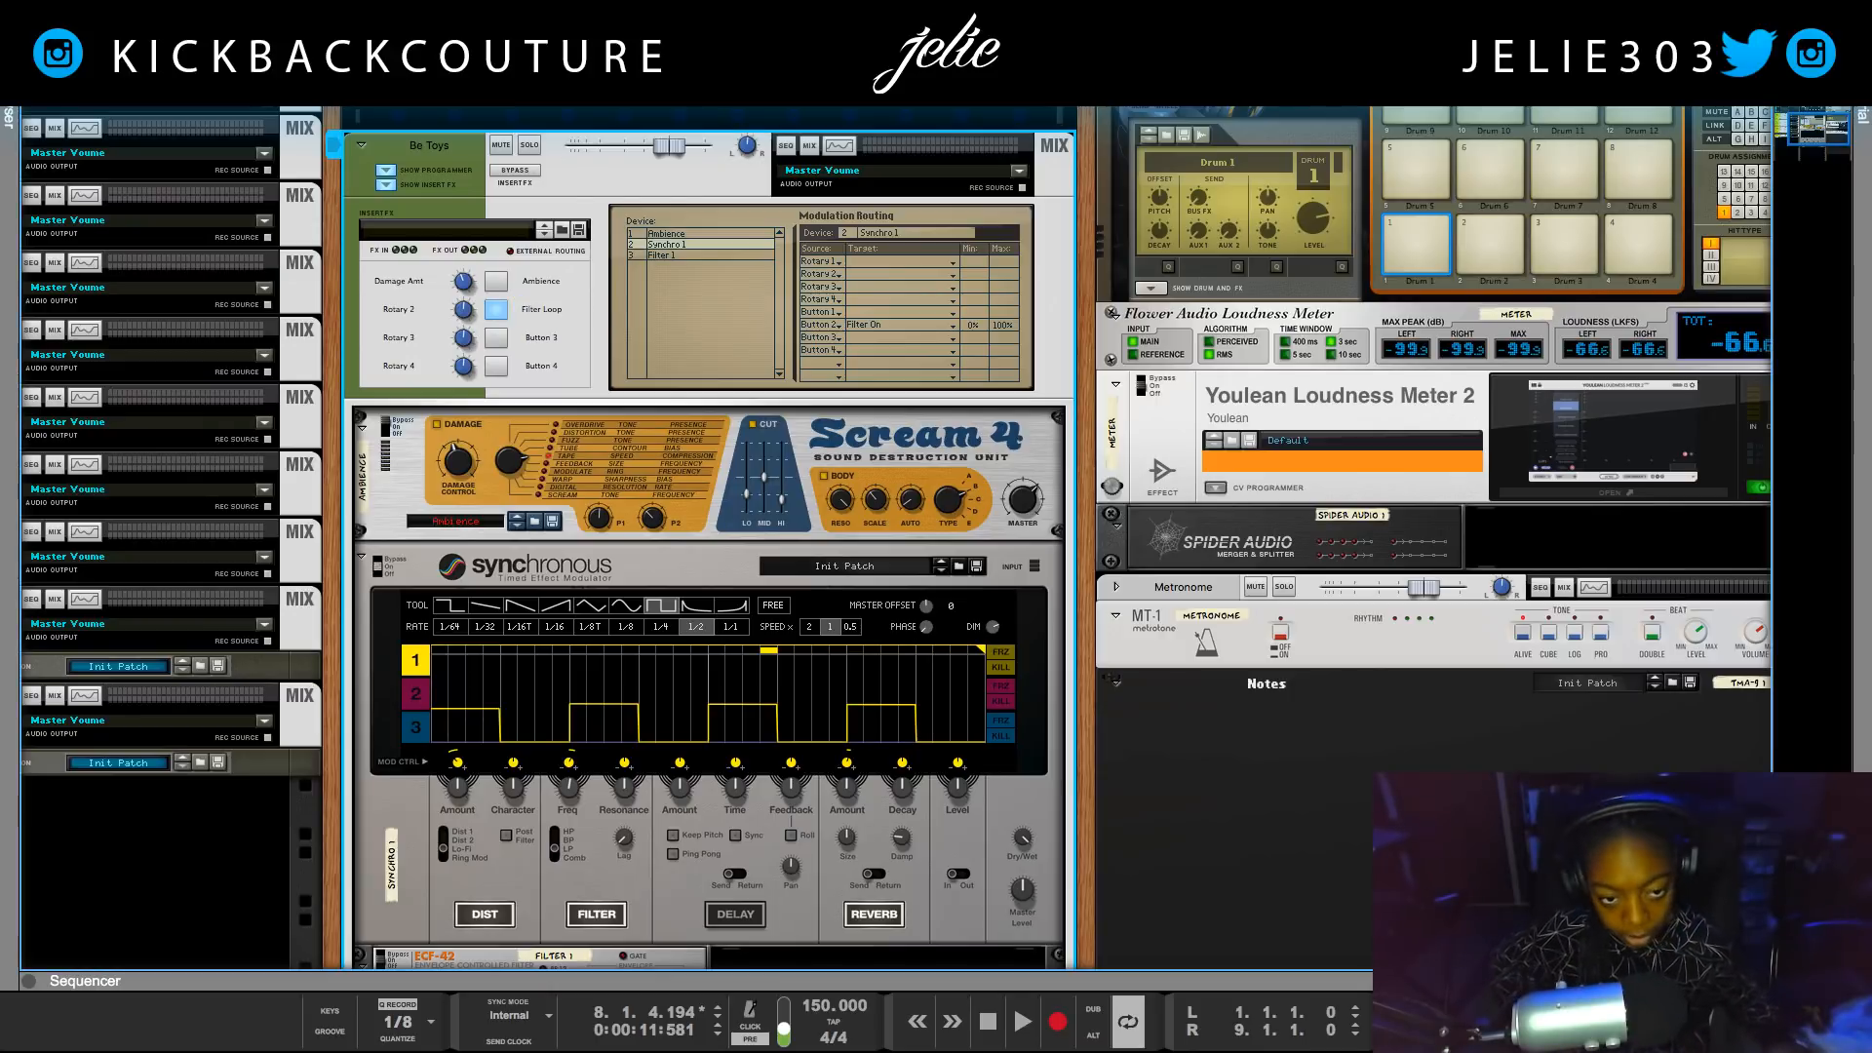
Play the sequence and toggle the Filter Loop button on and off to audition the effect.
click(497, 310)
key(space)
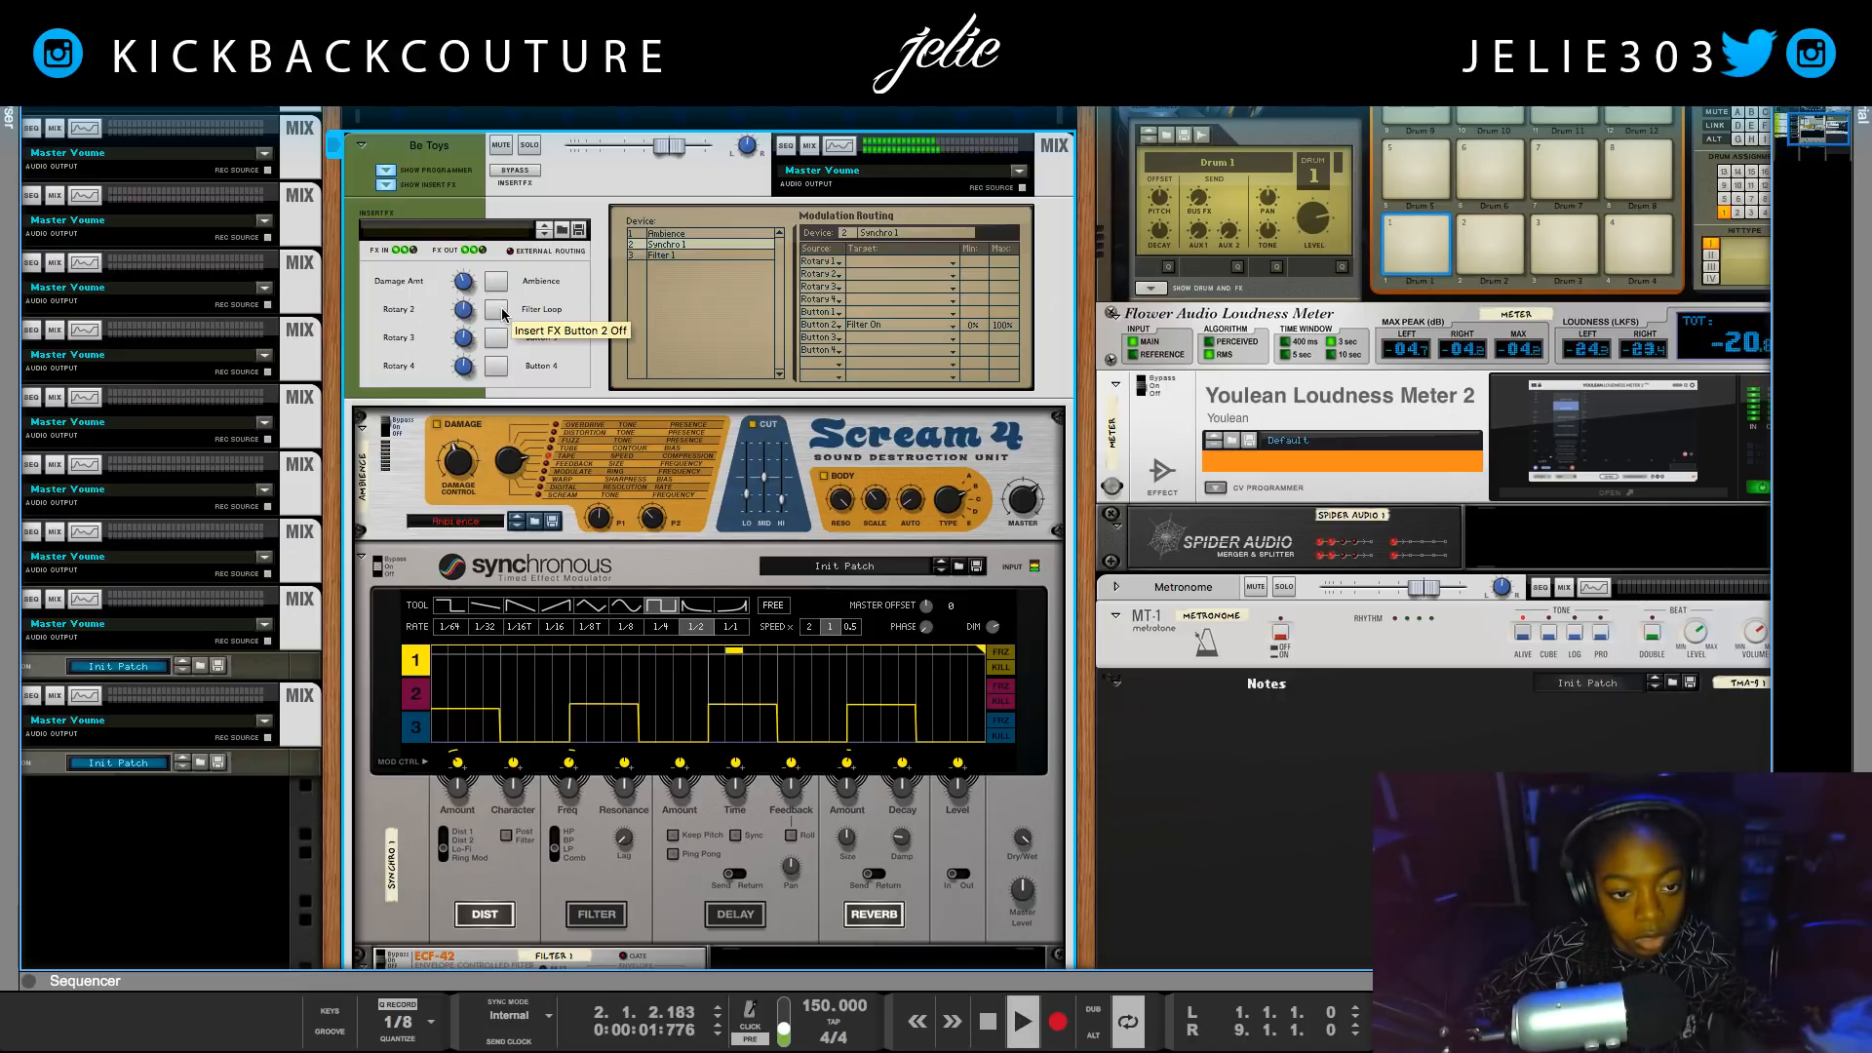
click(498, 310)
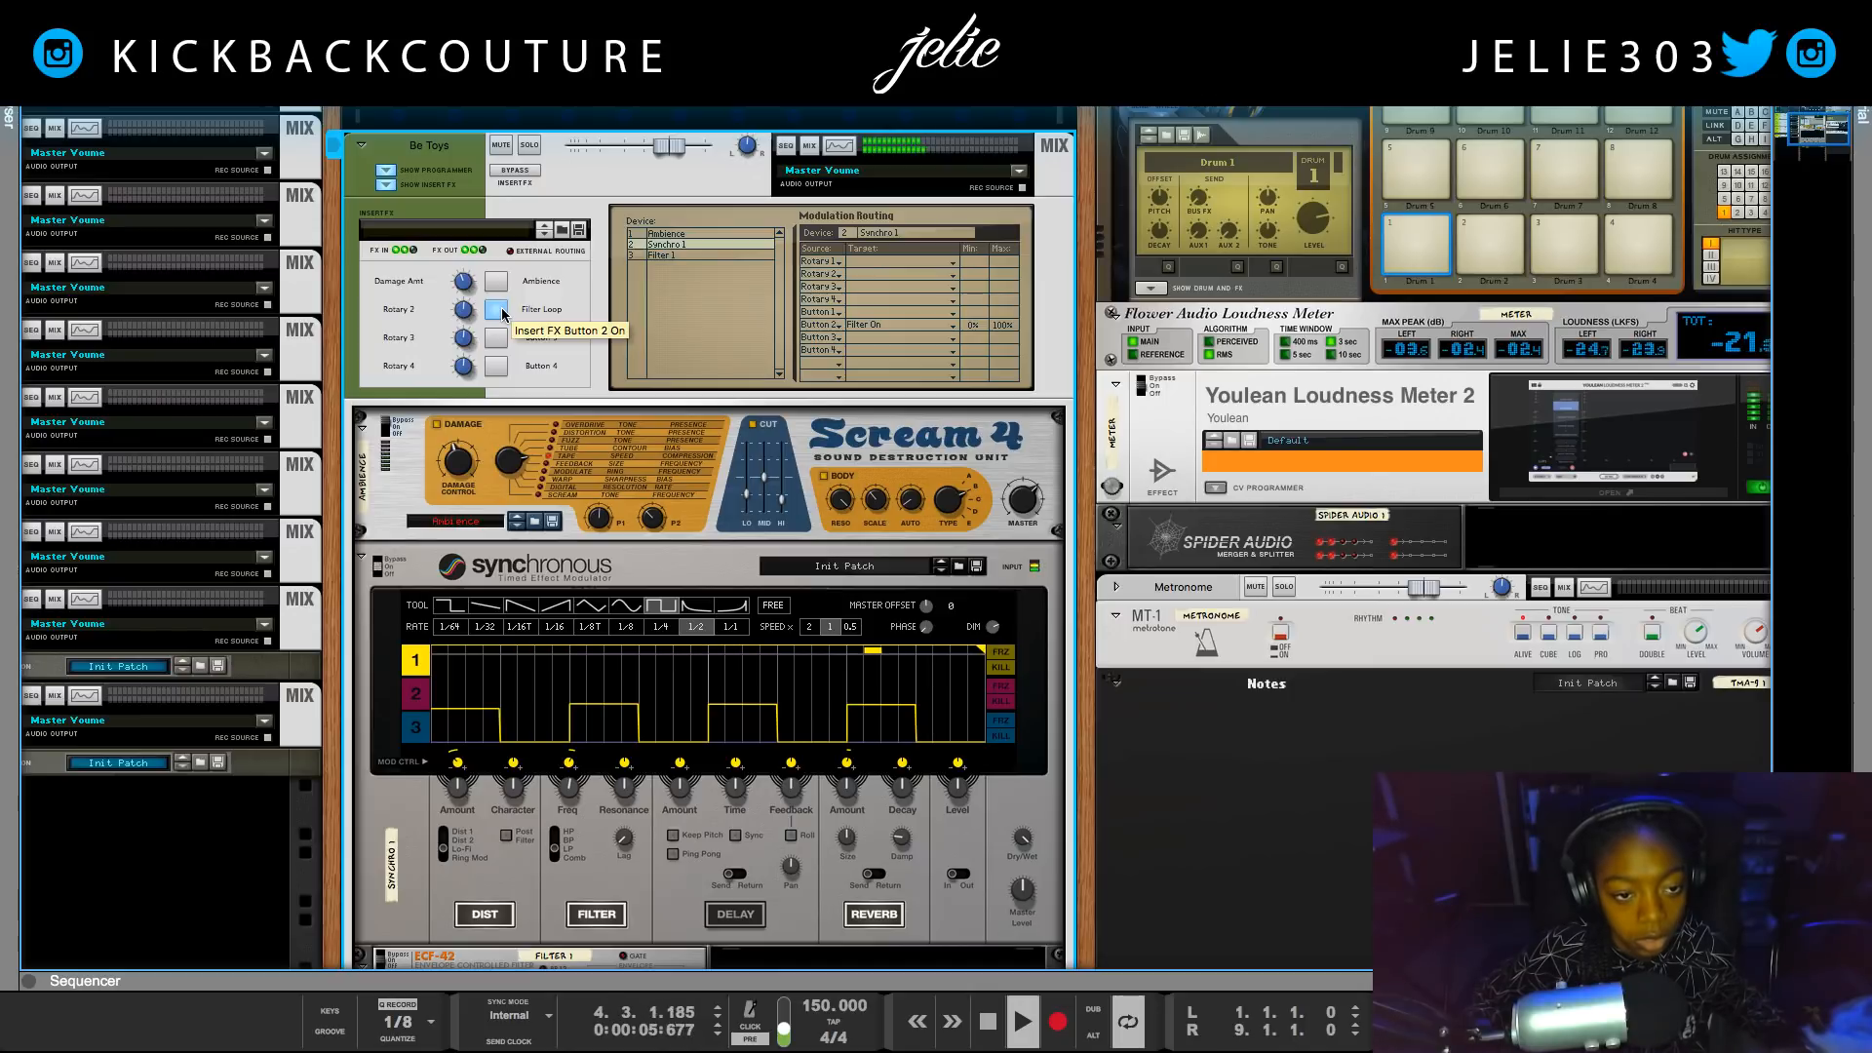
click(497, 310)
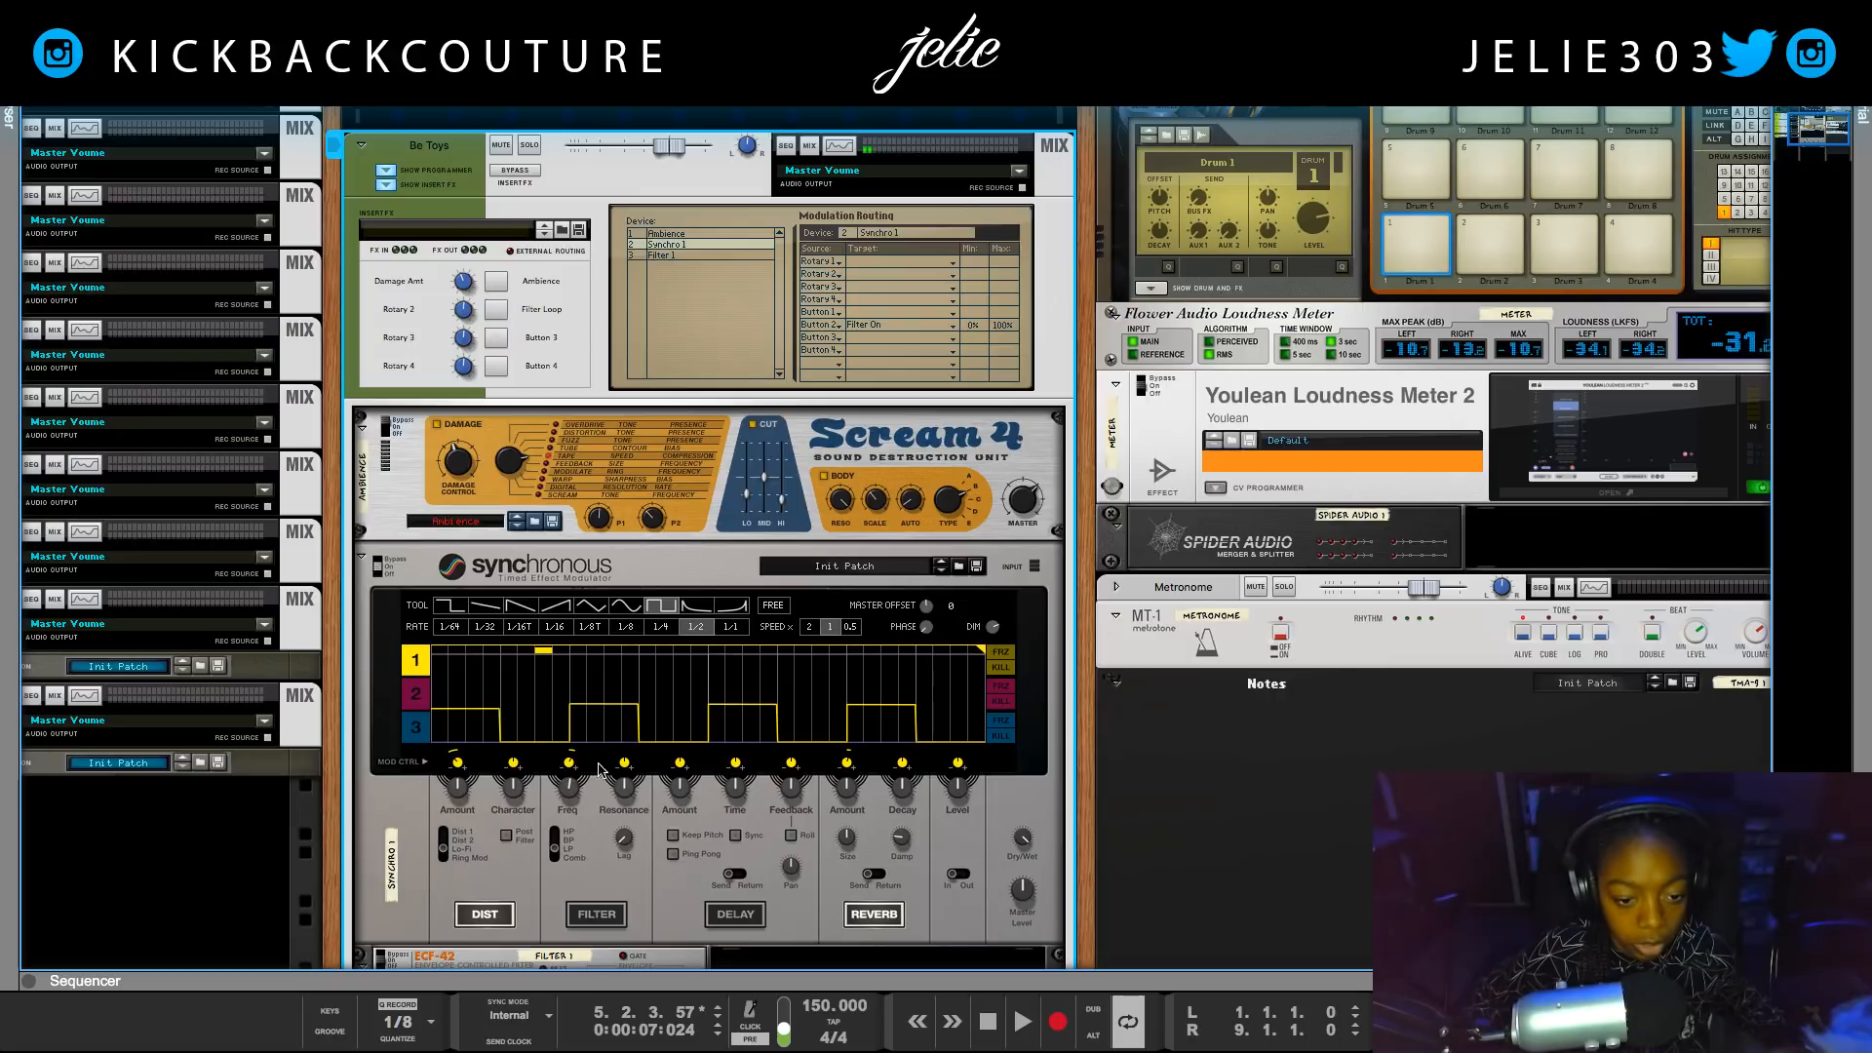
Rename Rotary 2 in the insert FX controls as Filter Freq.
double_click(399, 310)
text(F)
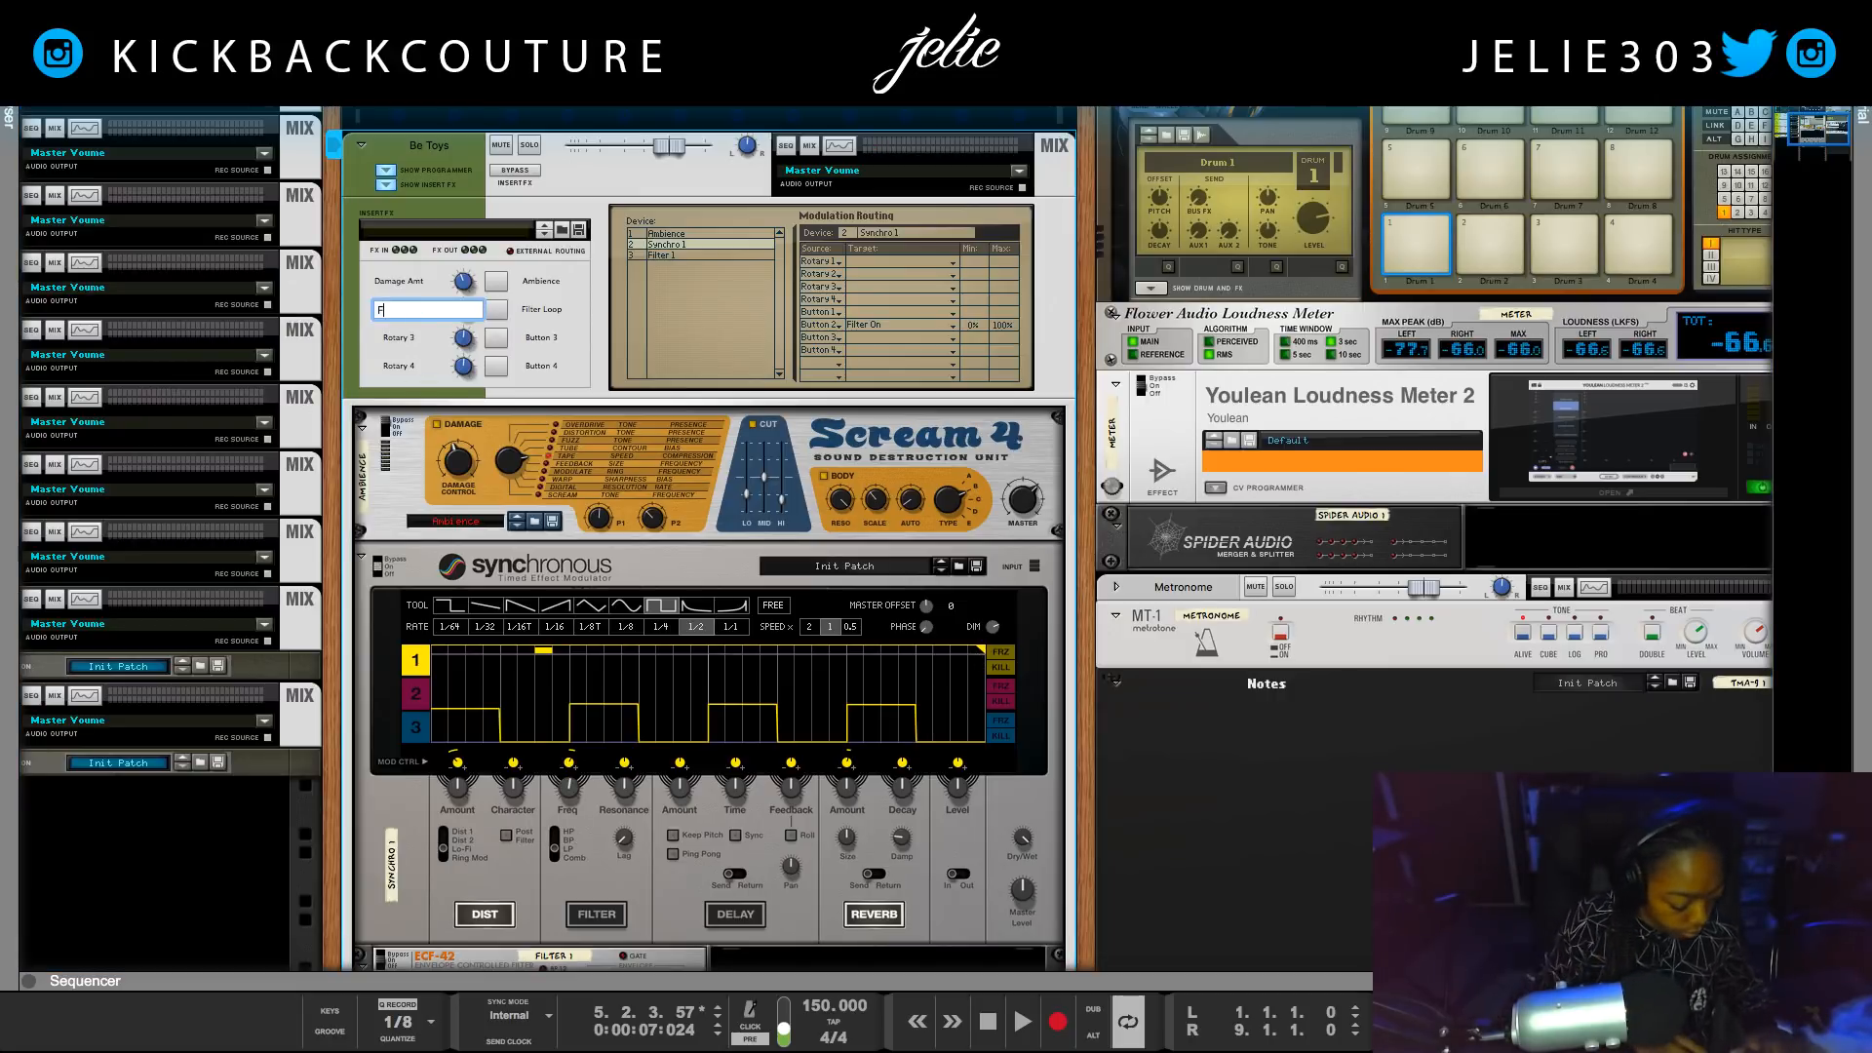
text(ilter F)
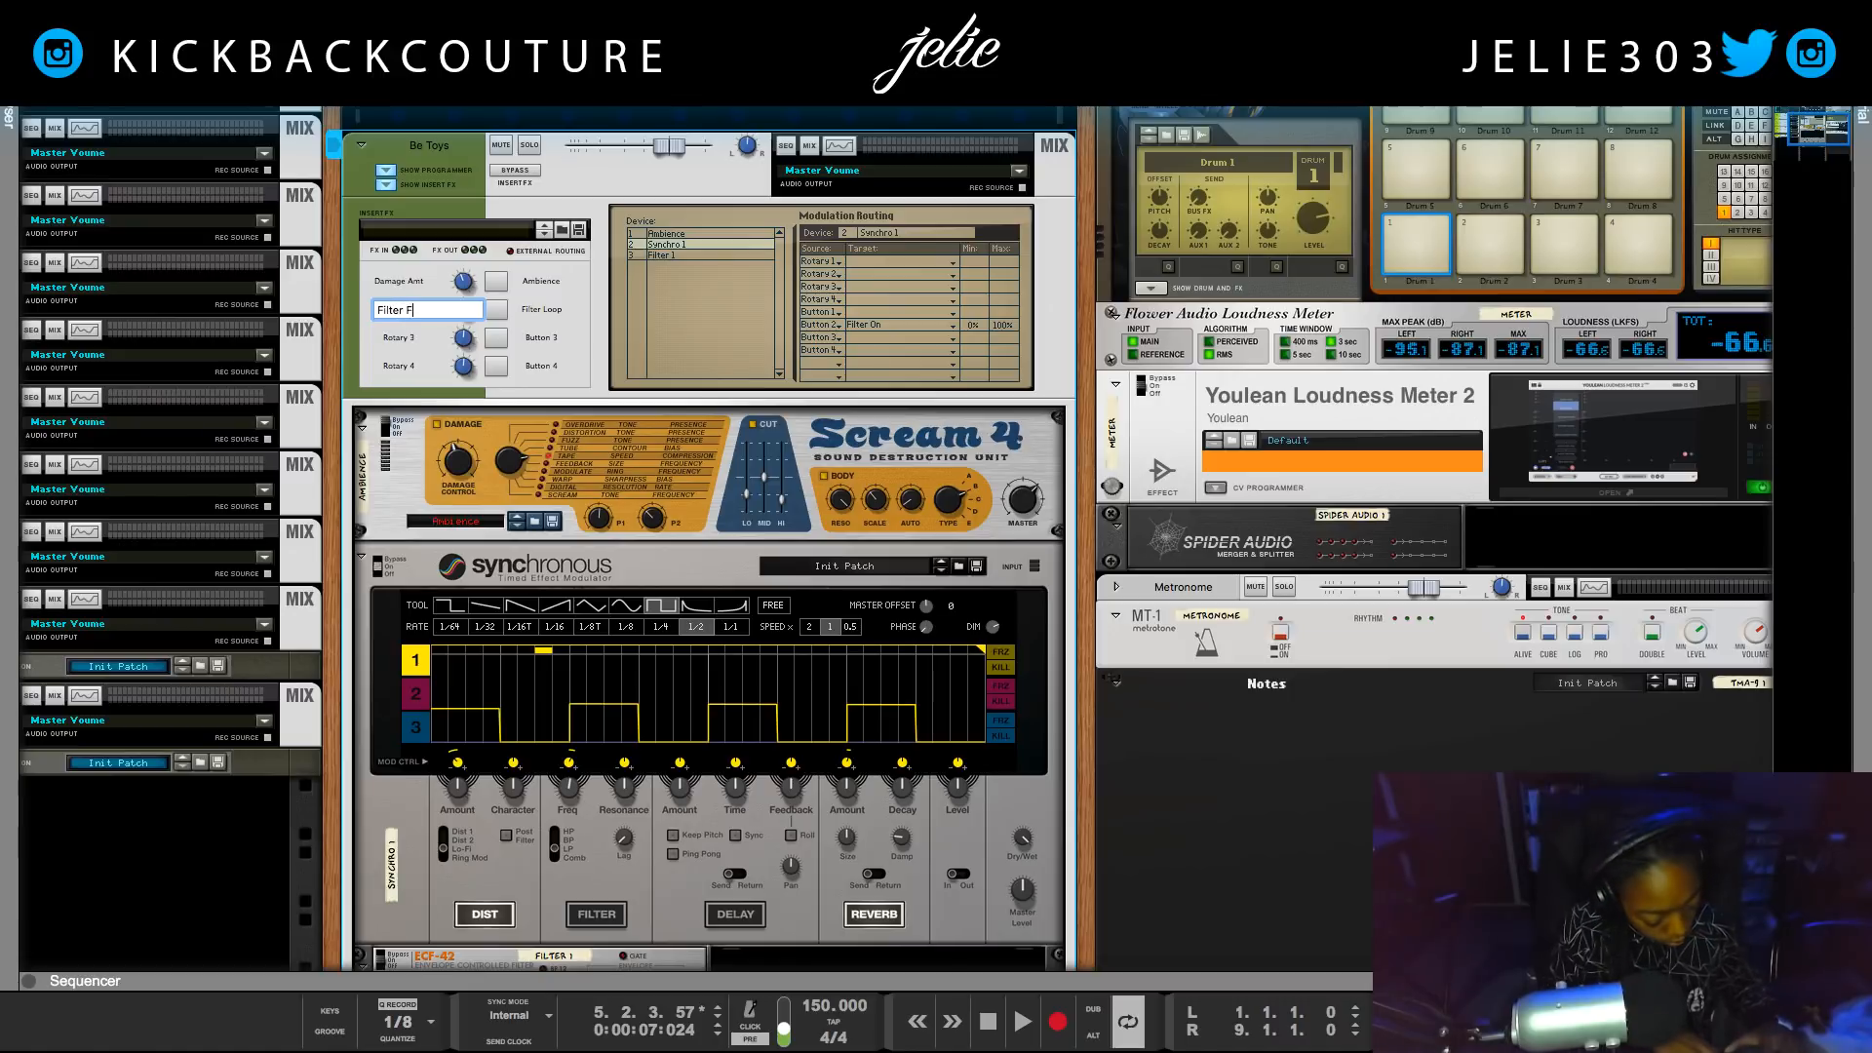
text(req)
key(Return)
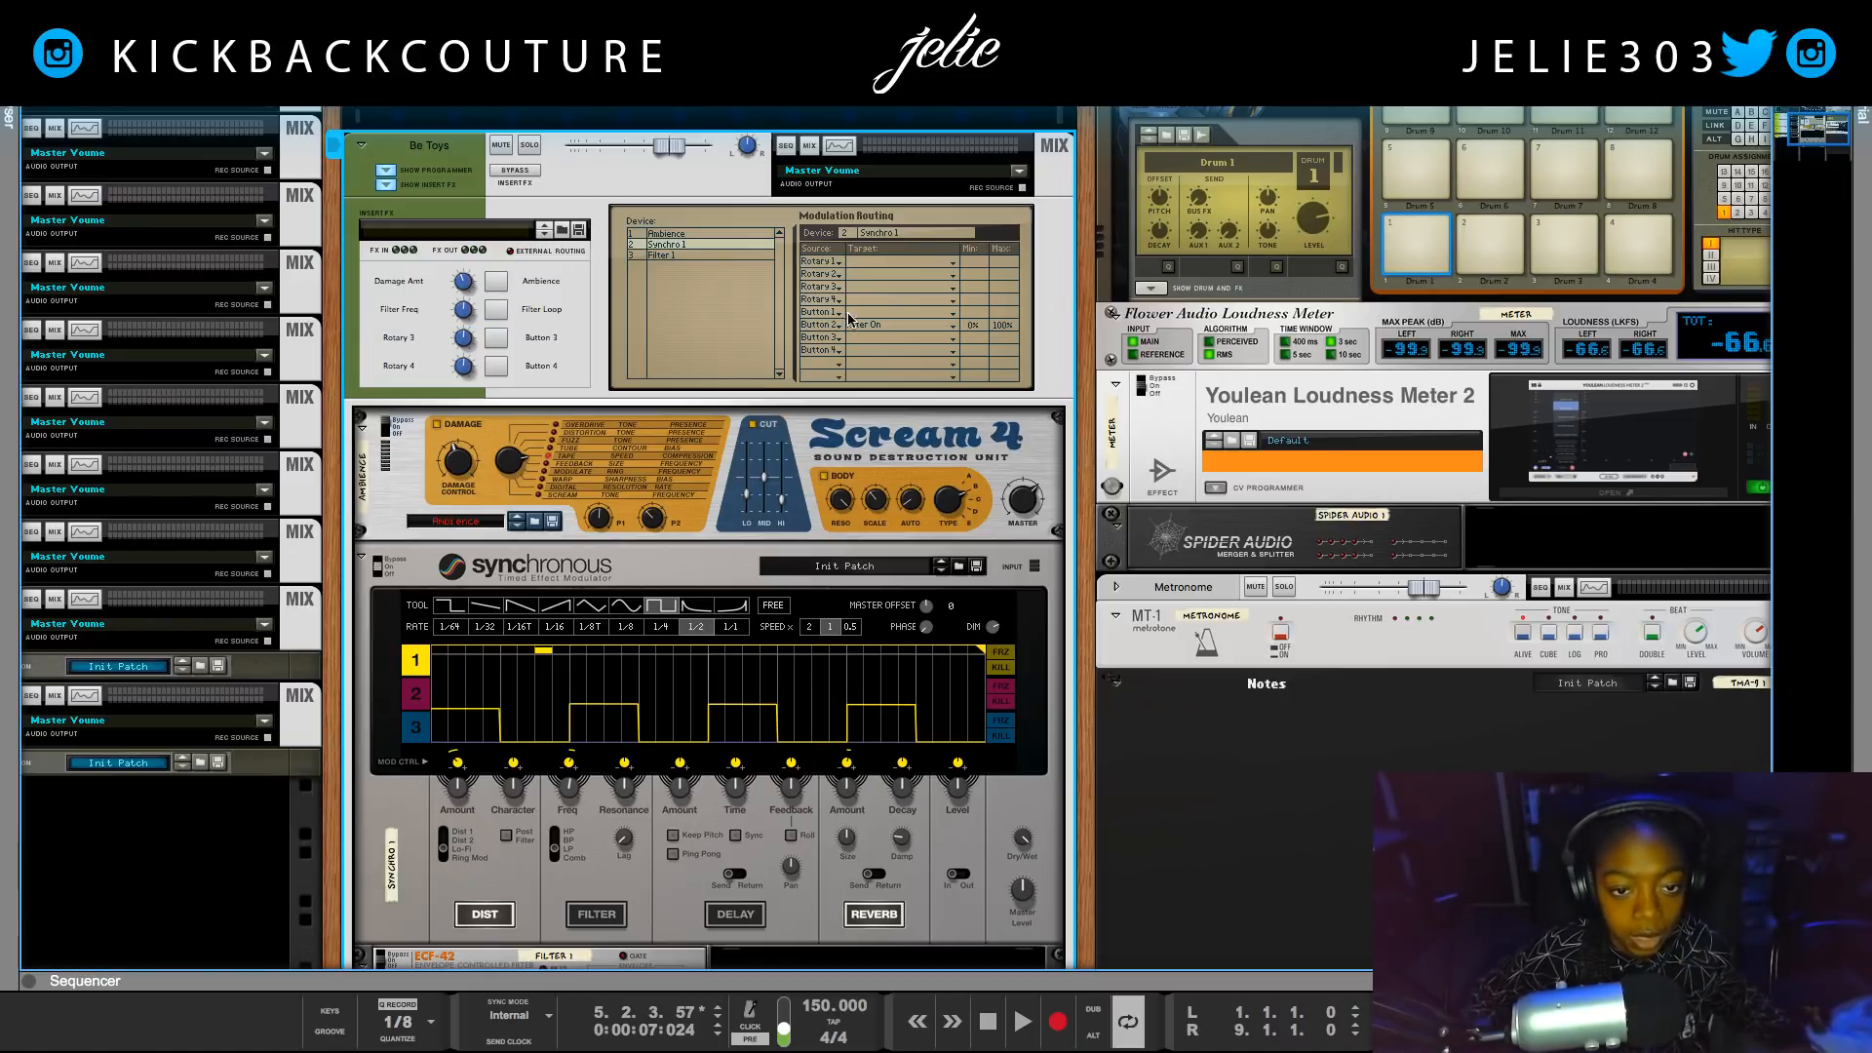
Route Rotary 2 to the Synchro 1 device's filter frequency target and try the Filter Freq knob.
click(887, 281)
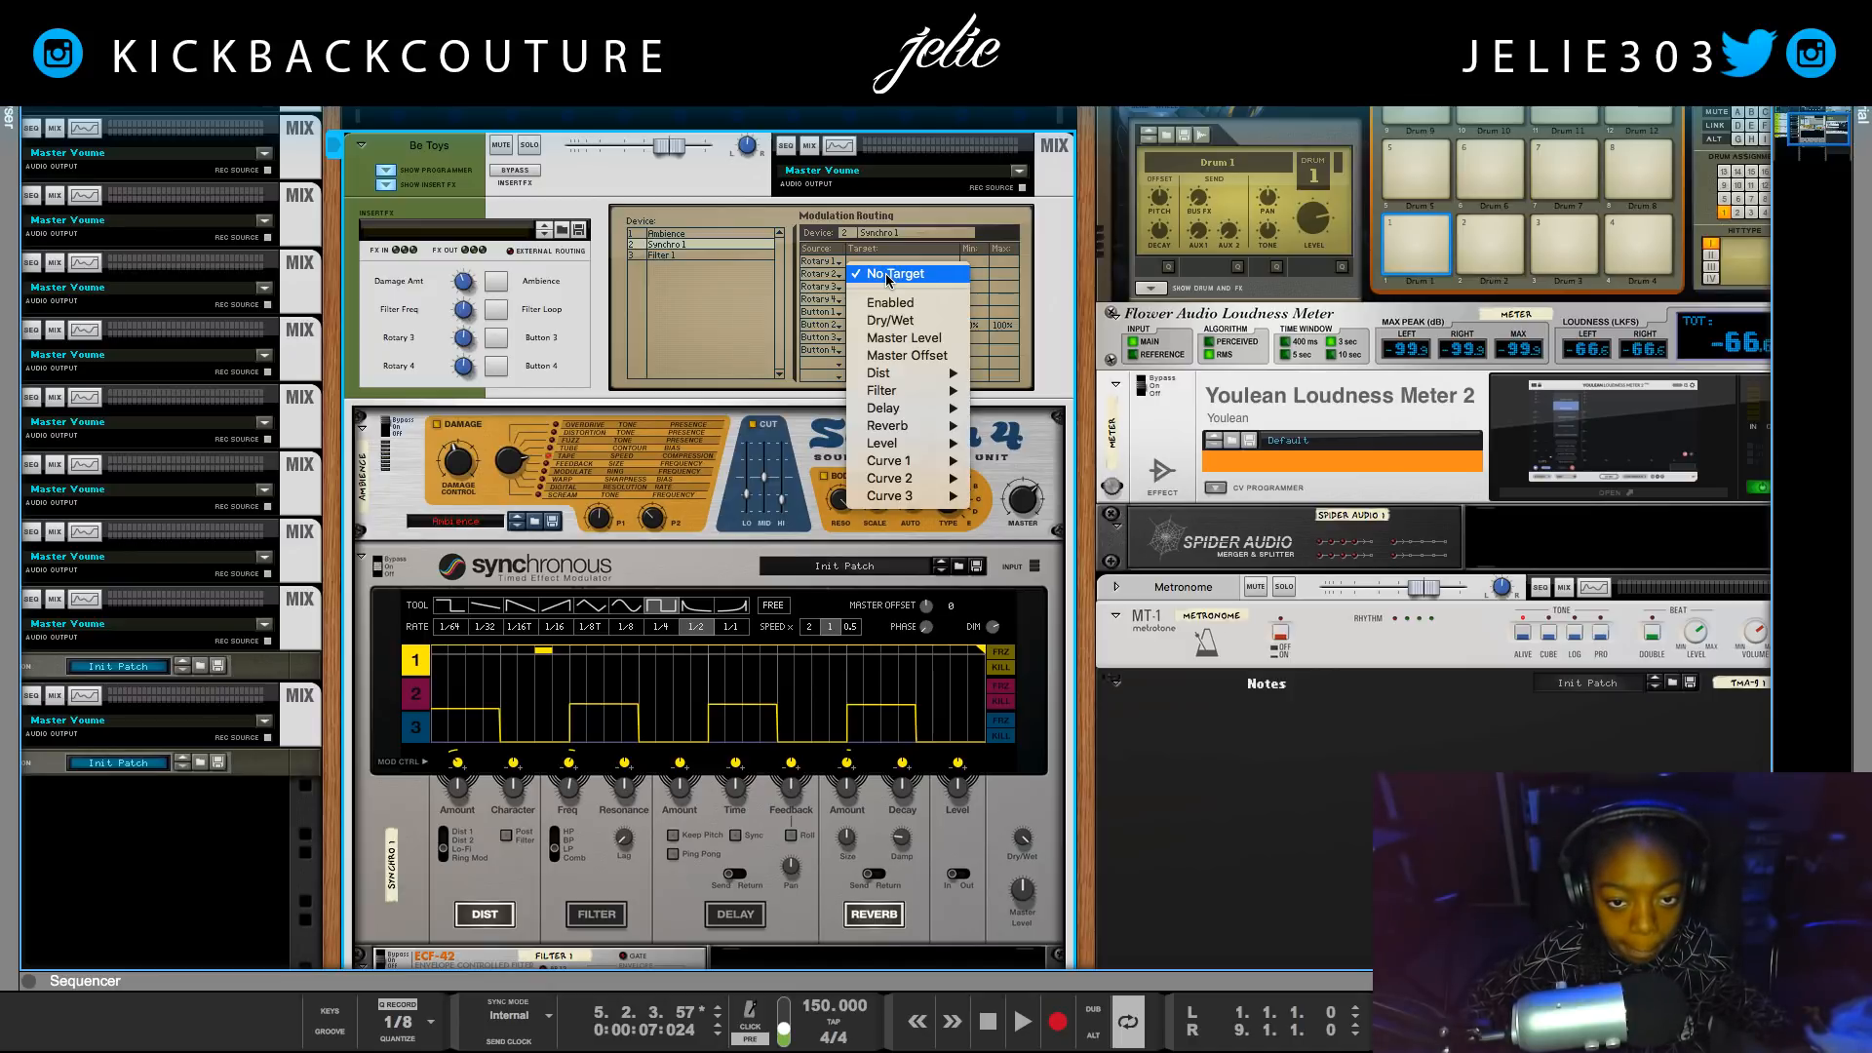
mouse_move(880, 432)
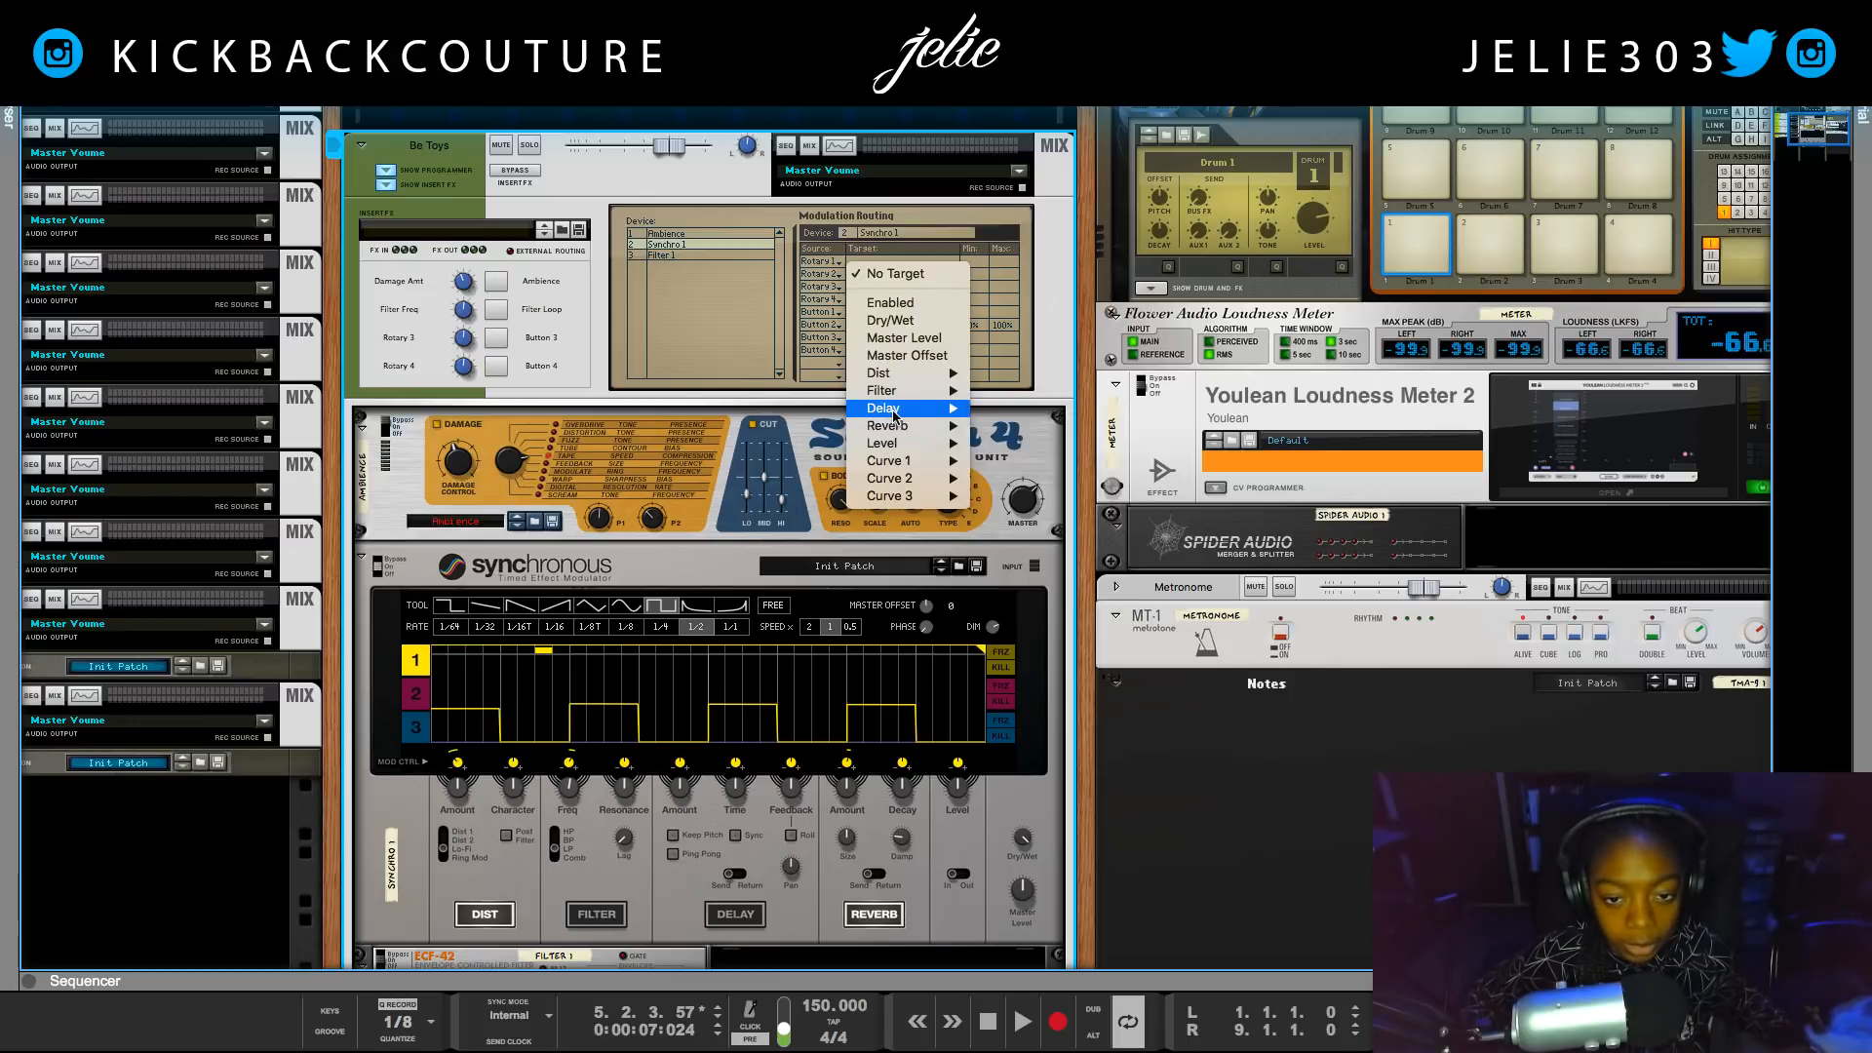
mouse_move(899, 391)
click(1019, 415)
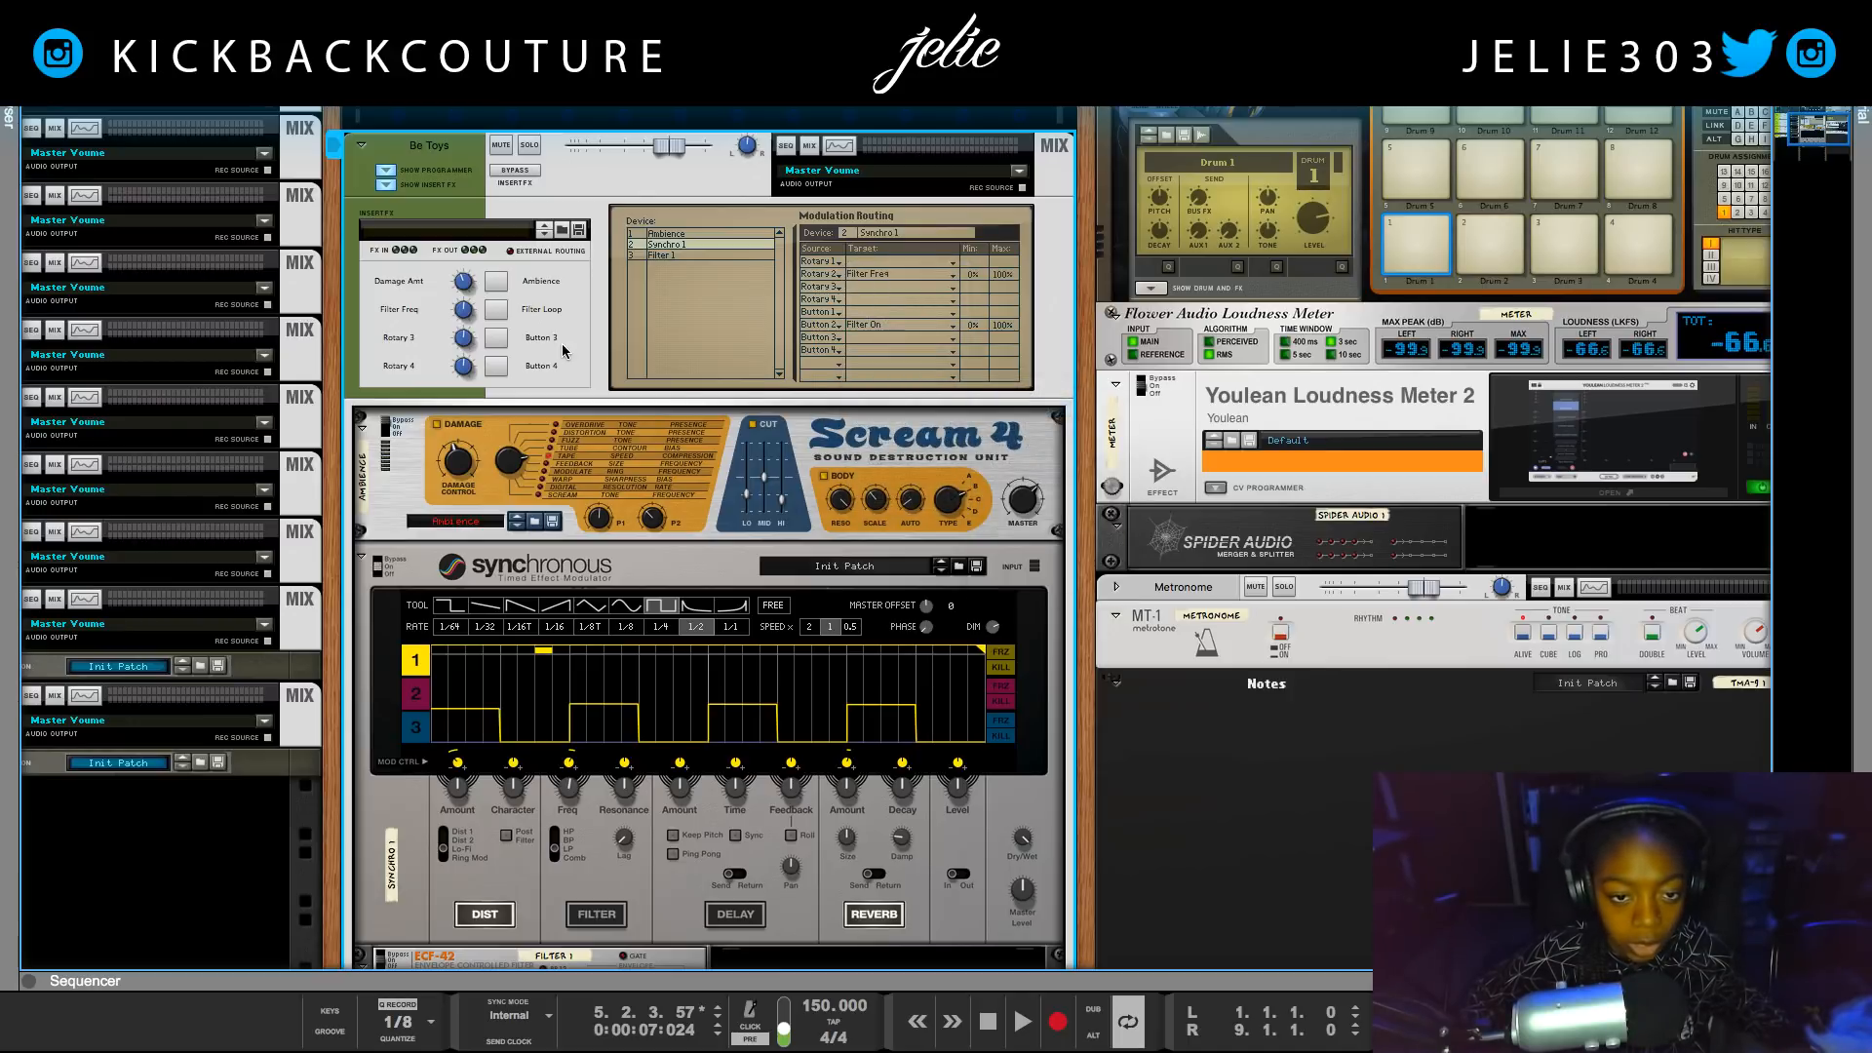
mouse_move(467, 313)
mouse_down()
mouse_move(475, 370)
mouse_move(477, 312)
mouse_up()
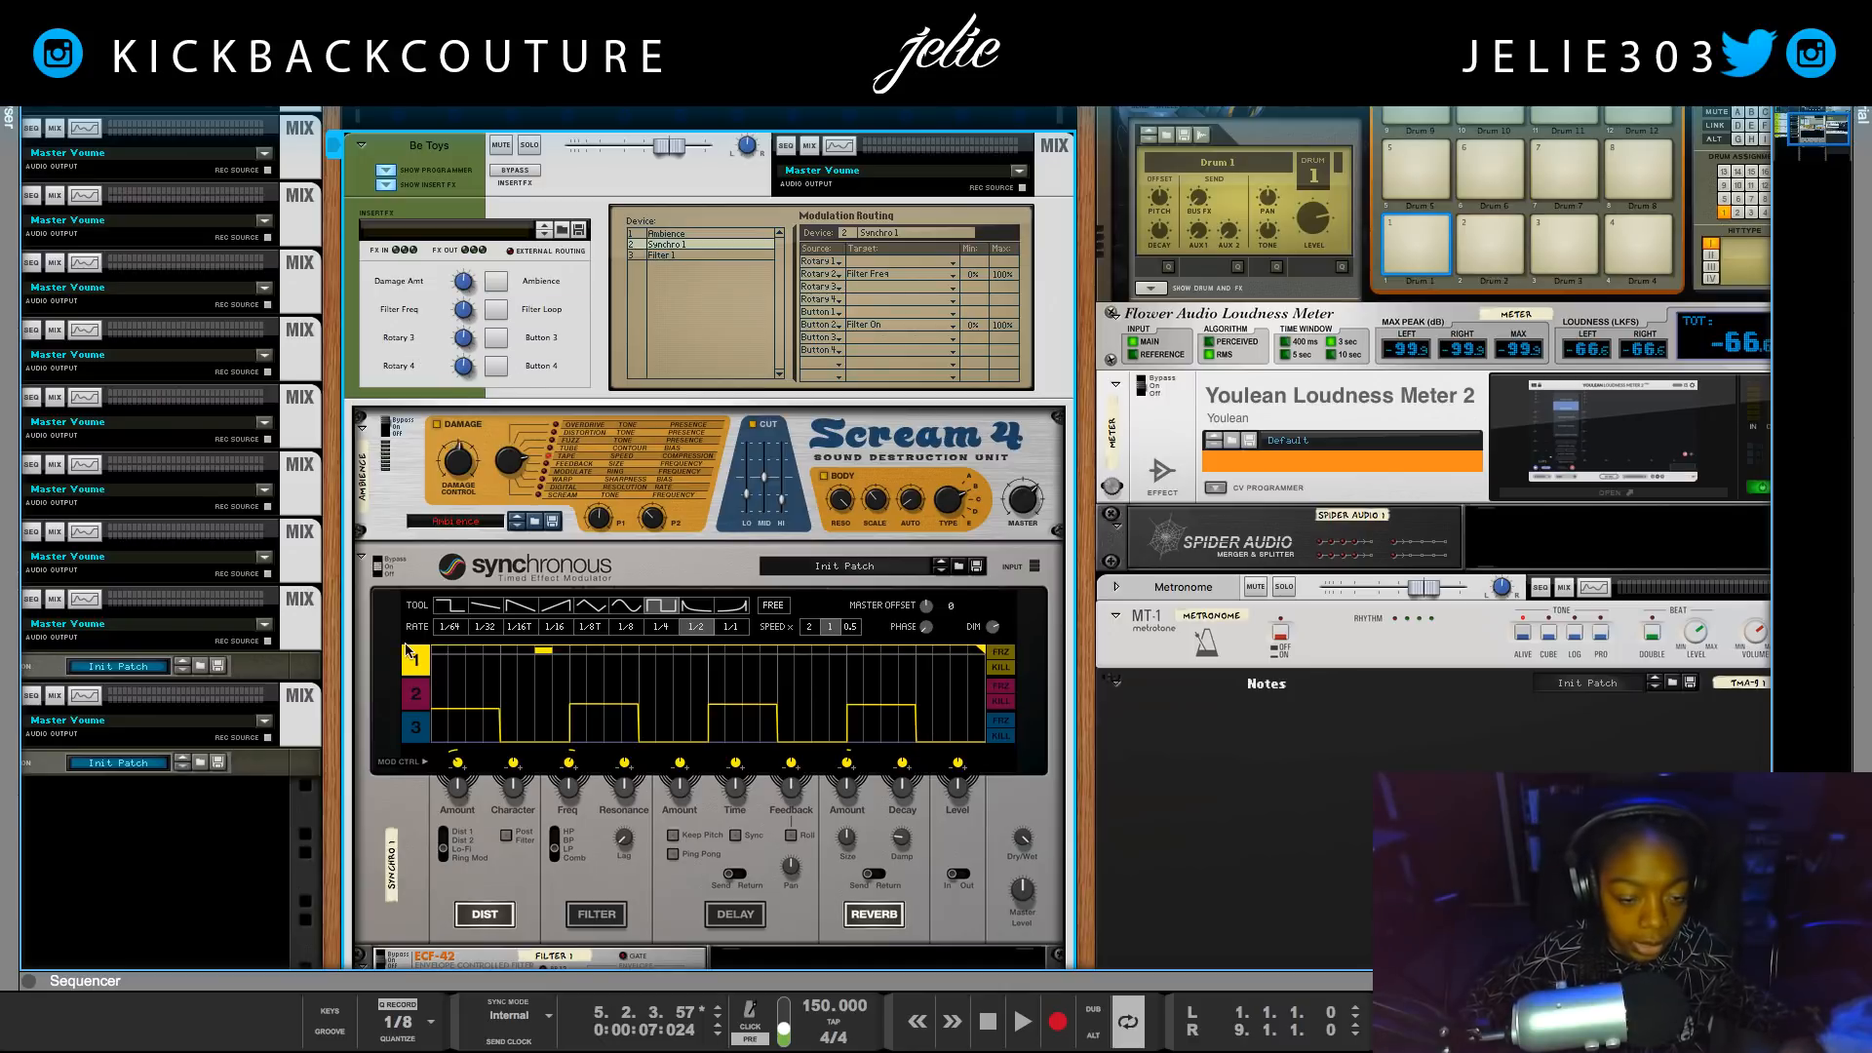
Clear the labels of Button 3 and Button 4 in the insert FX controls.
scroll(429, 339, down, 1)
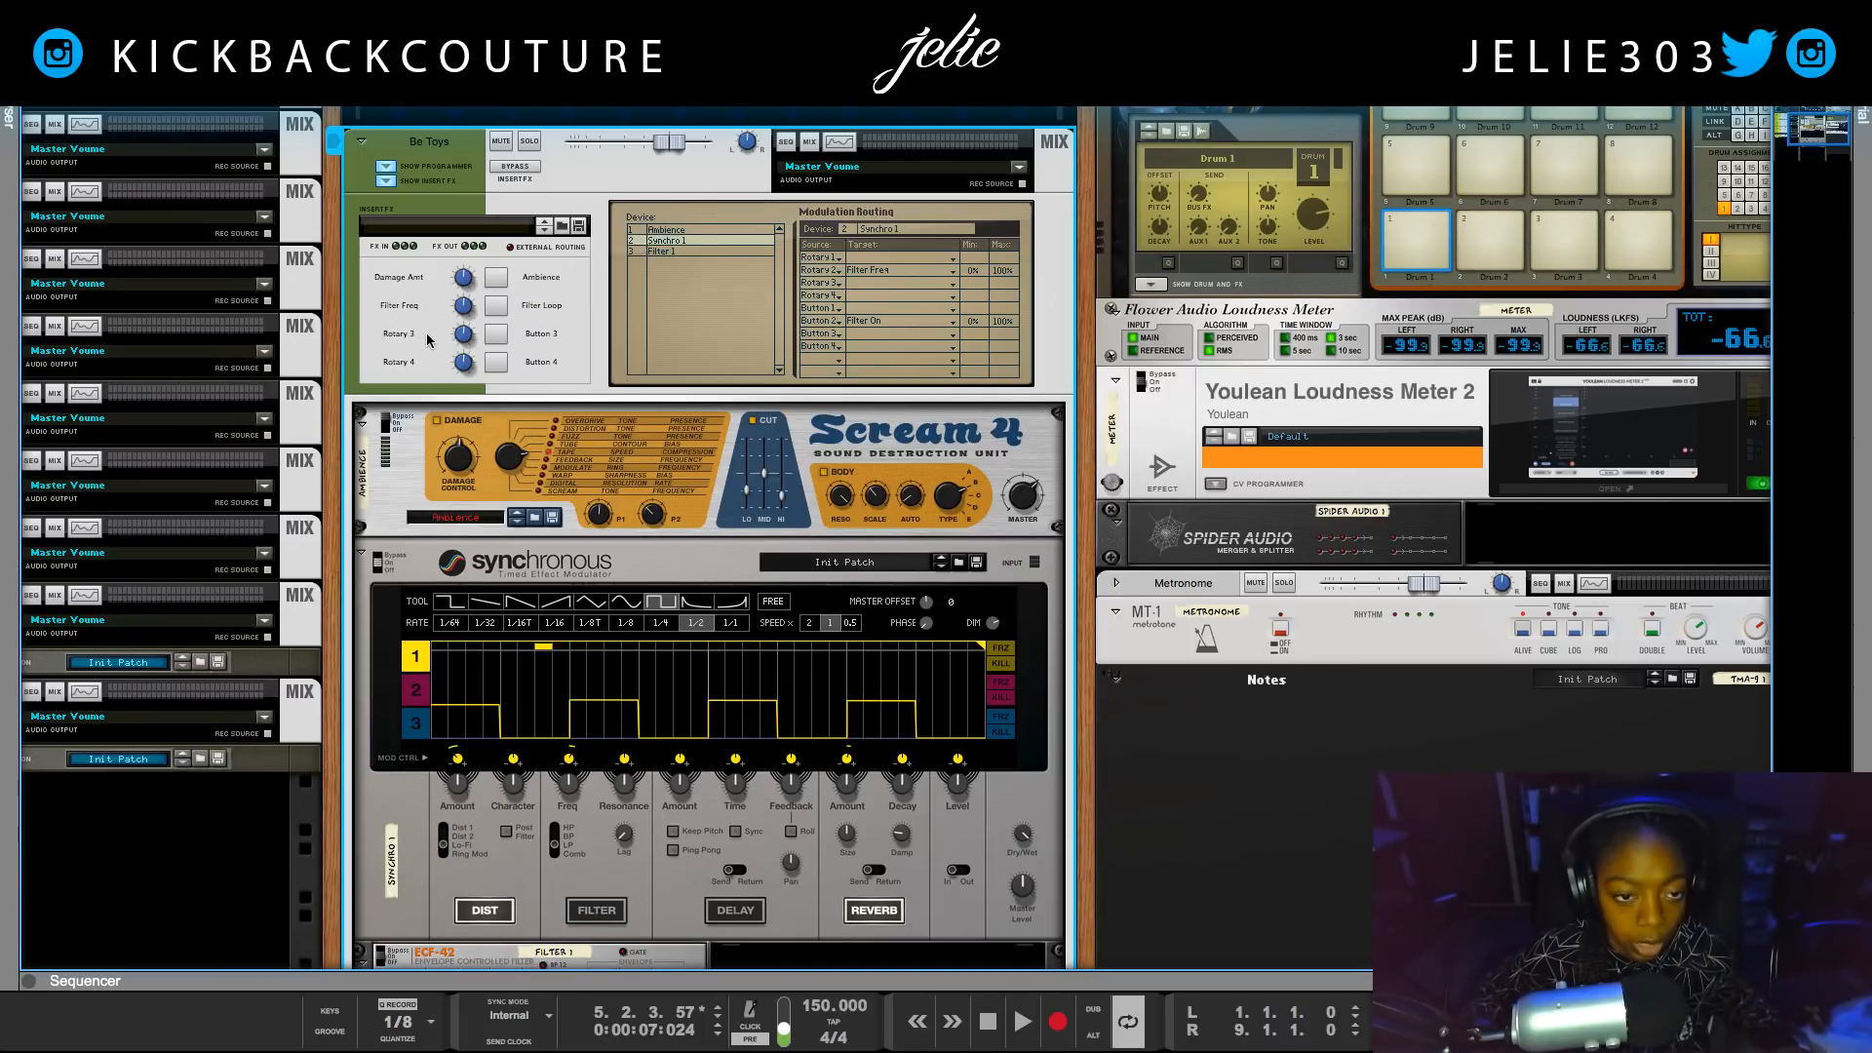
double_click(546, 334)
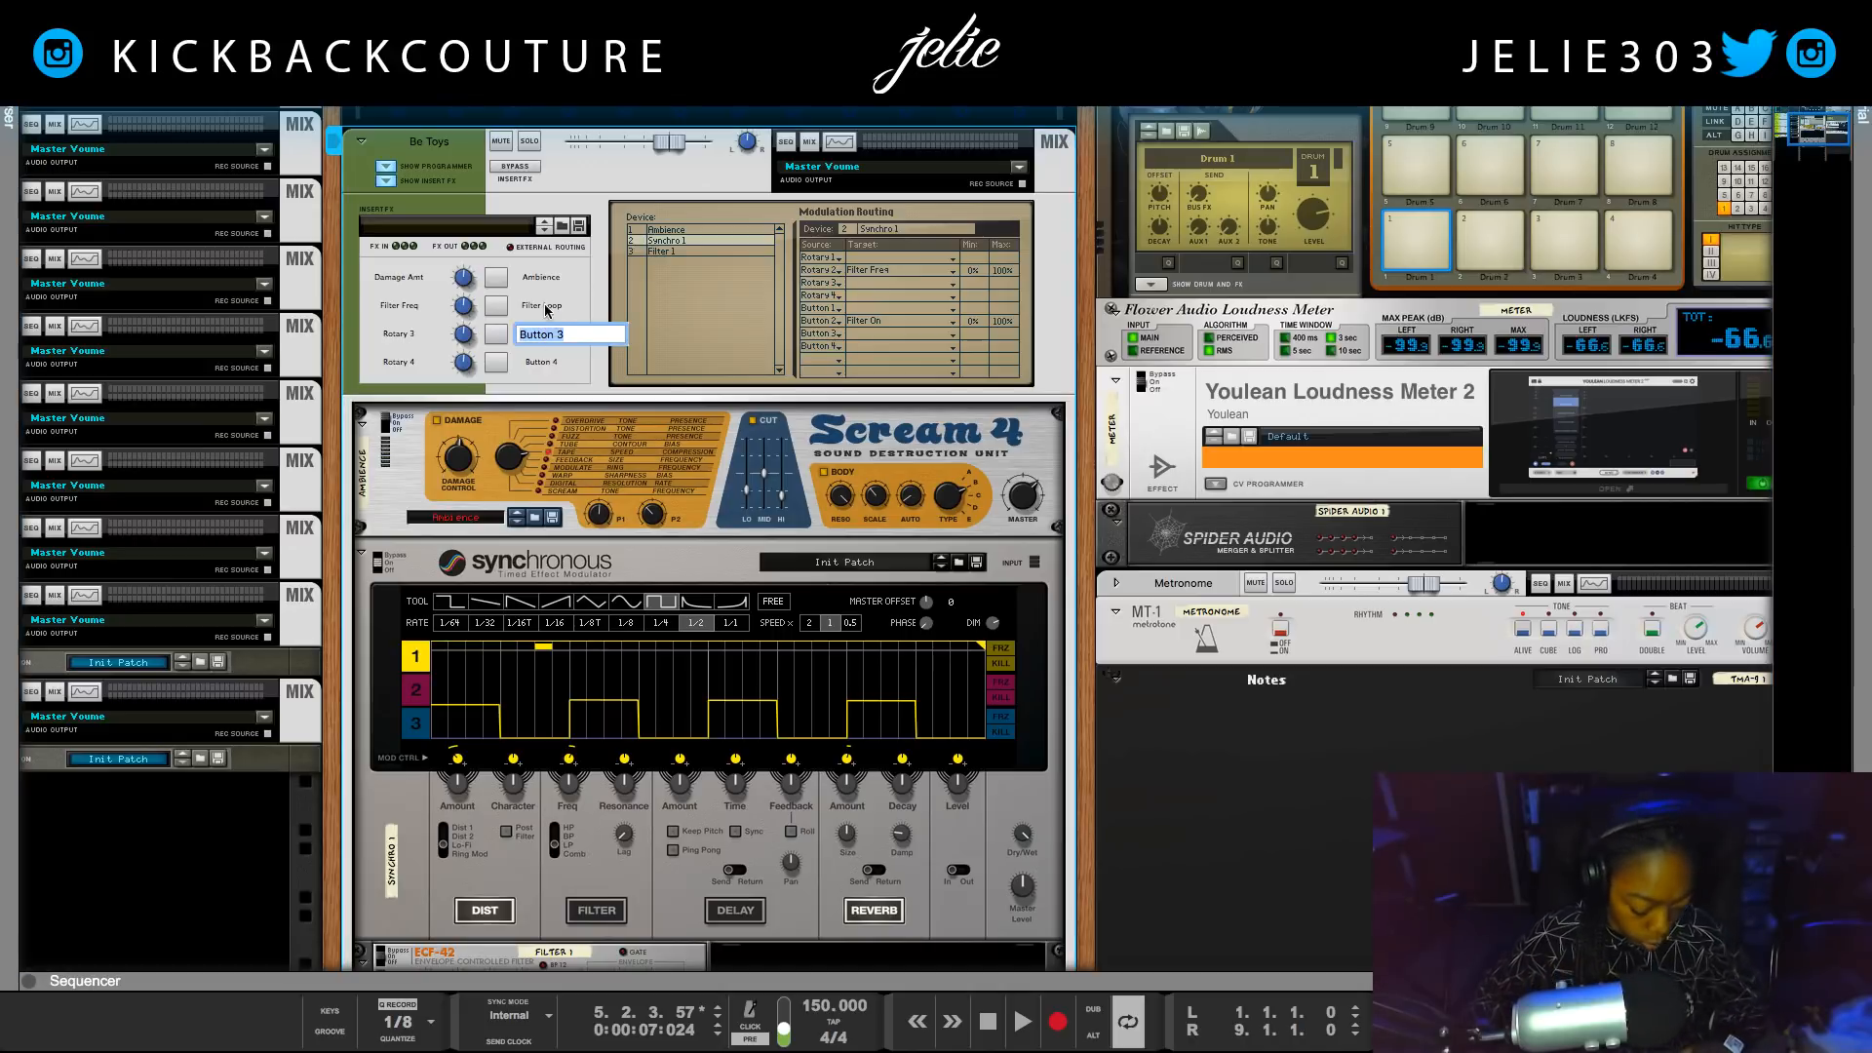
key(Return)
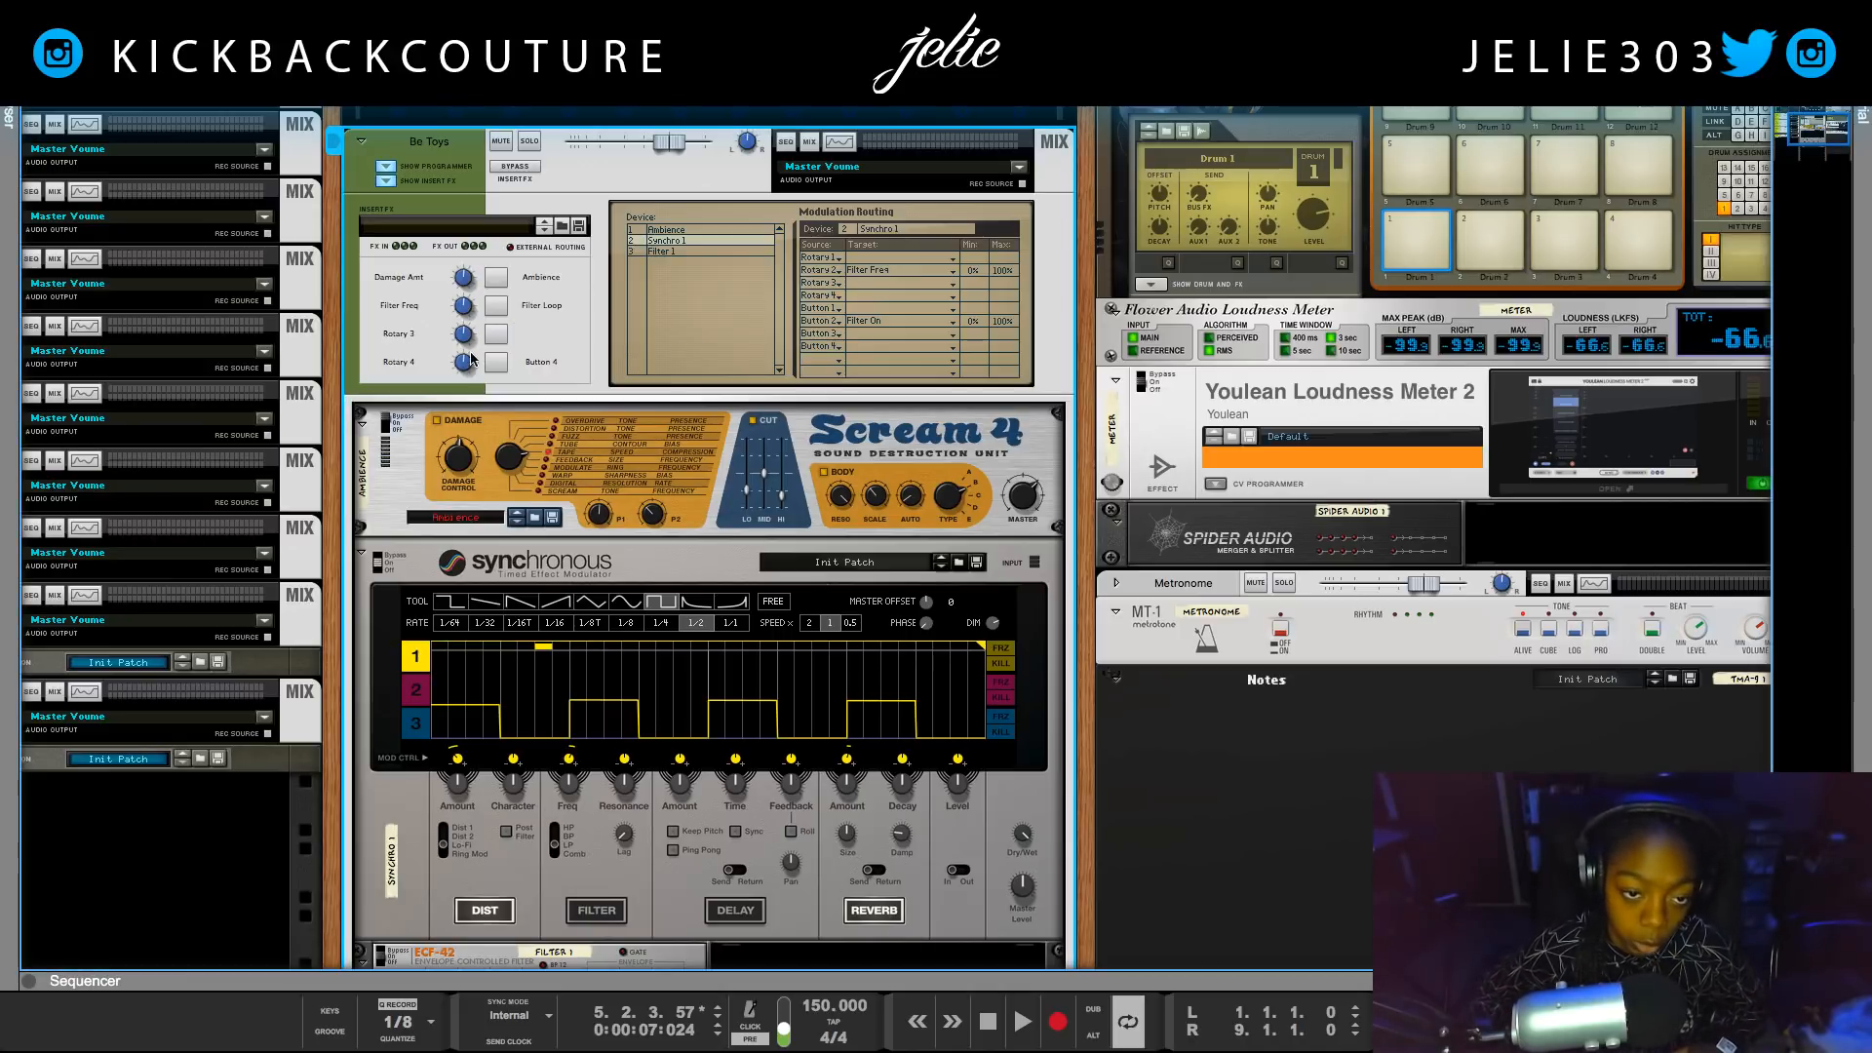
double_click(541, 362)
key(Return)
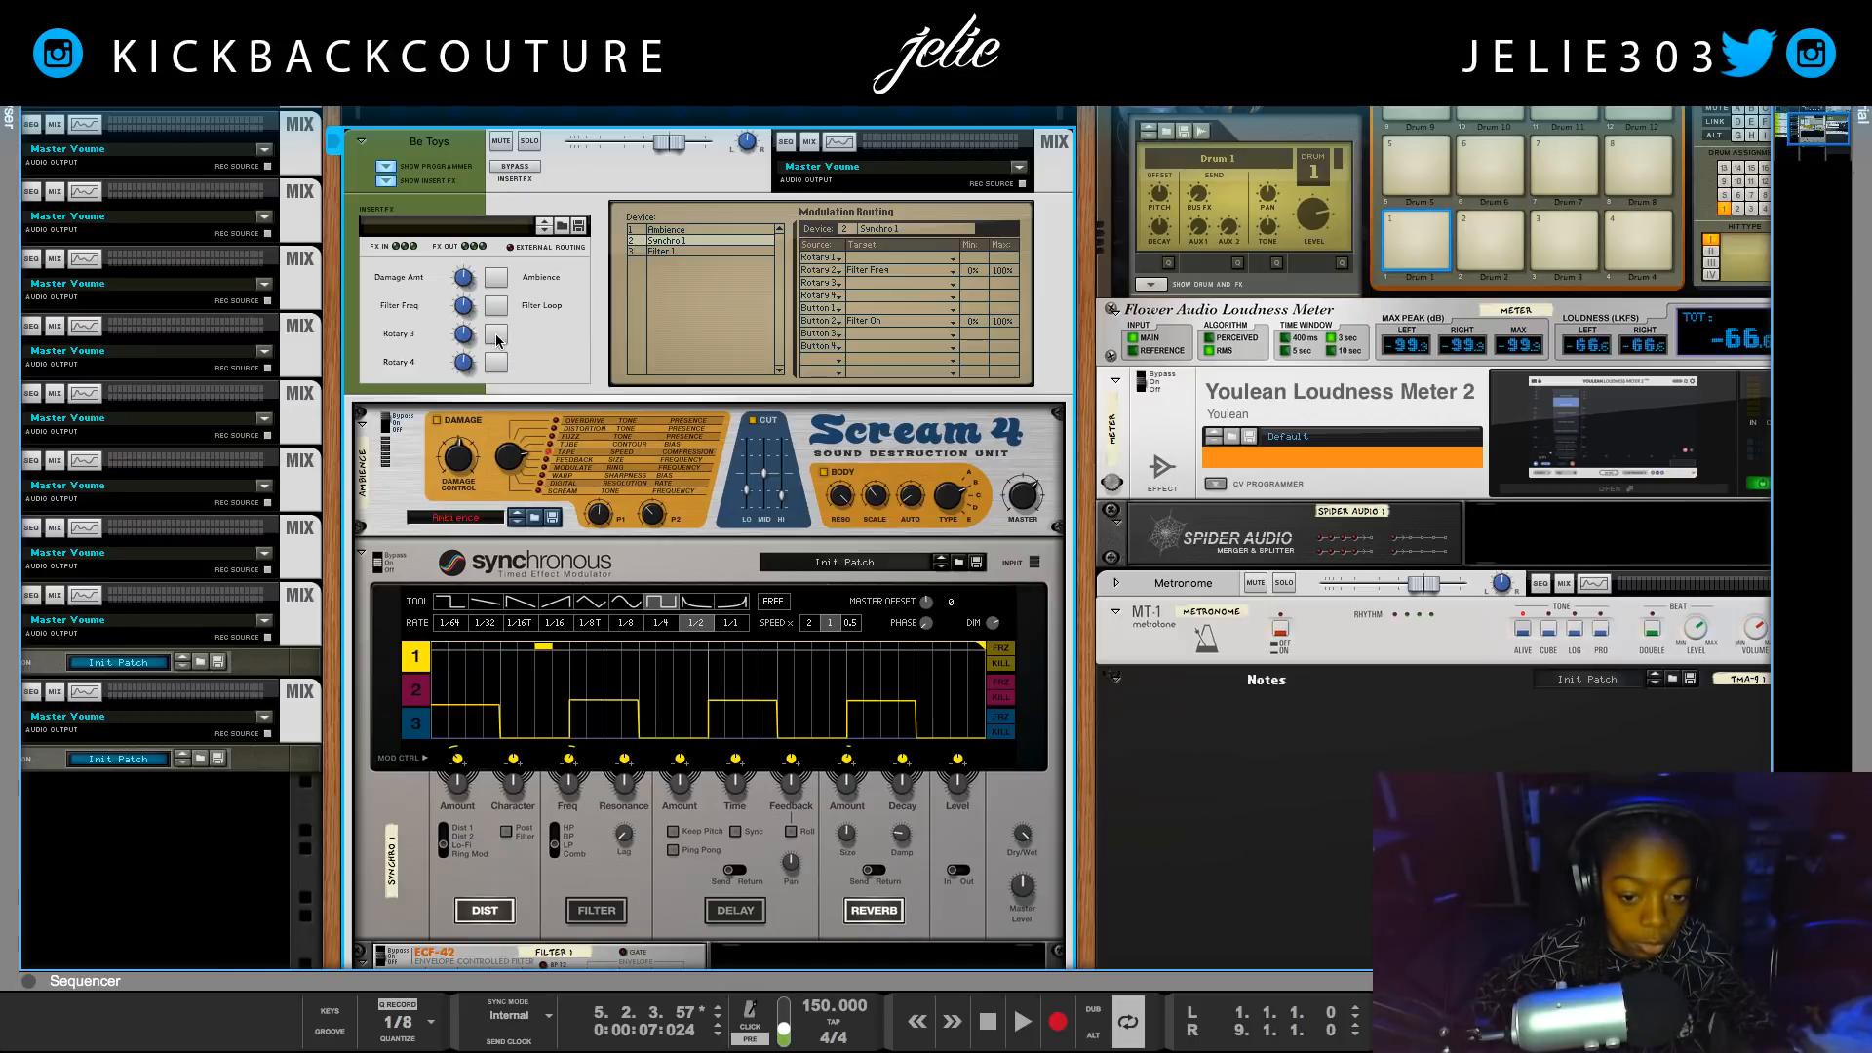
Label the third insert FX button Sync On.
double_click(546, 337)
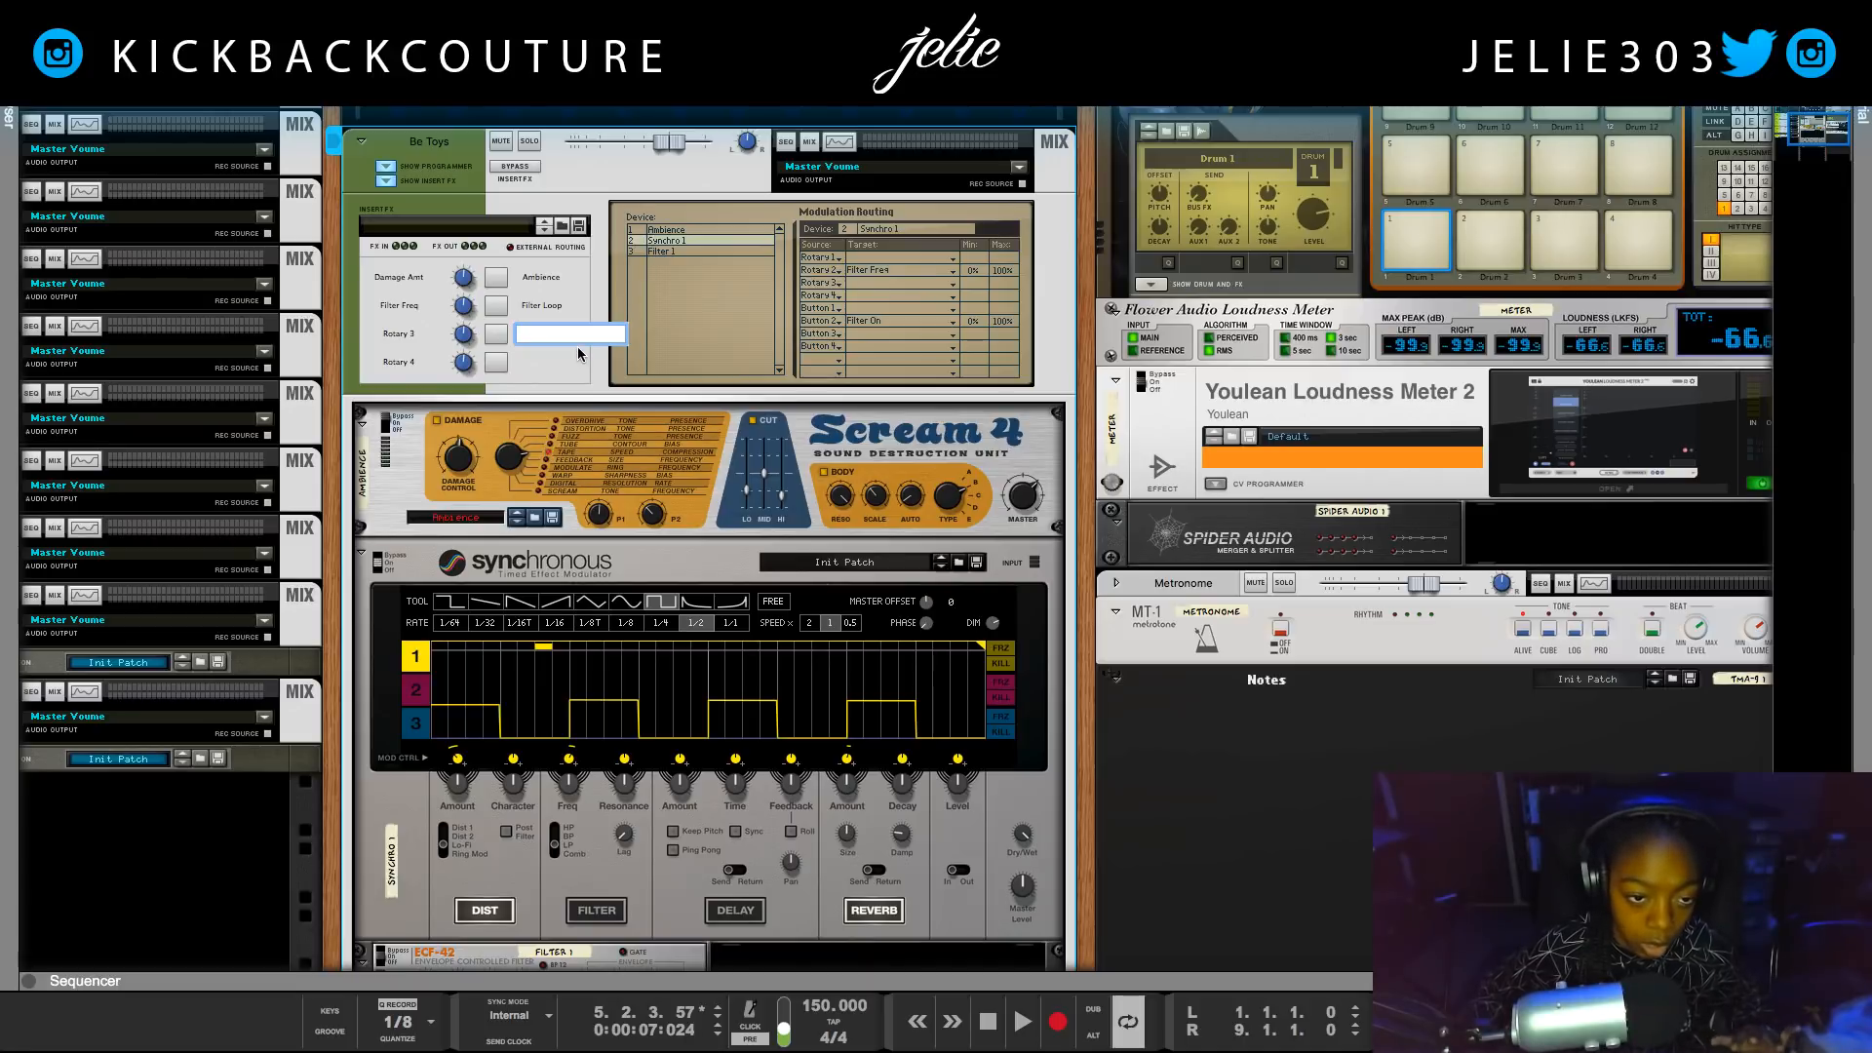
text(Sy)
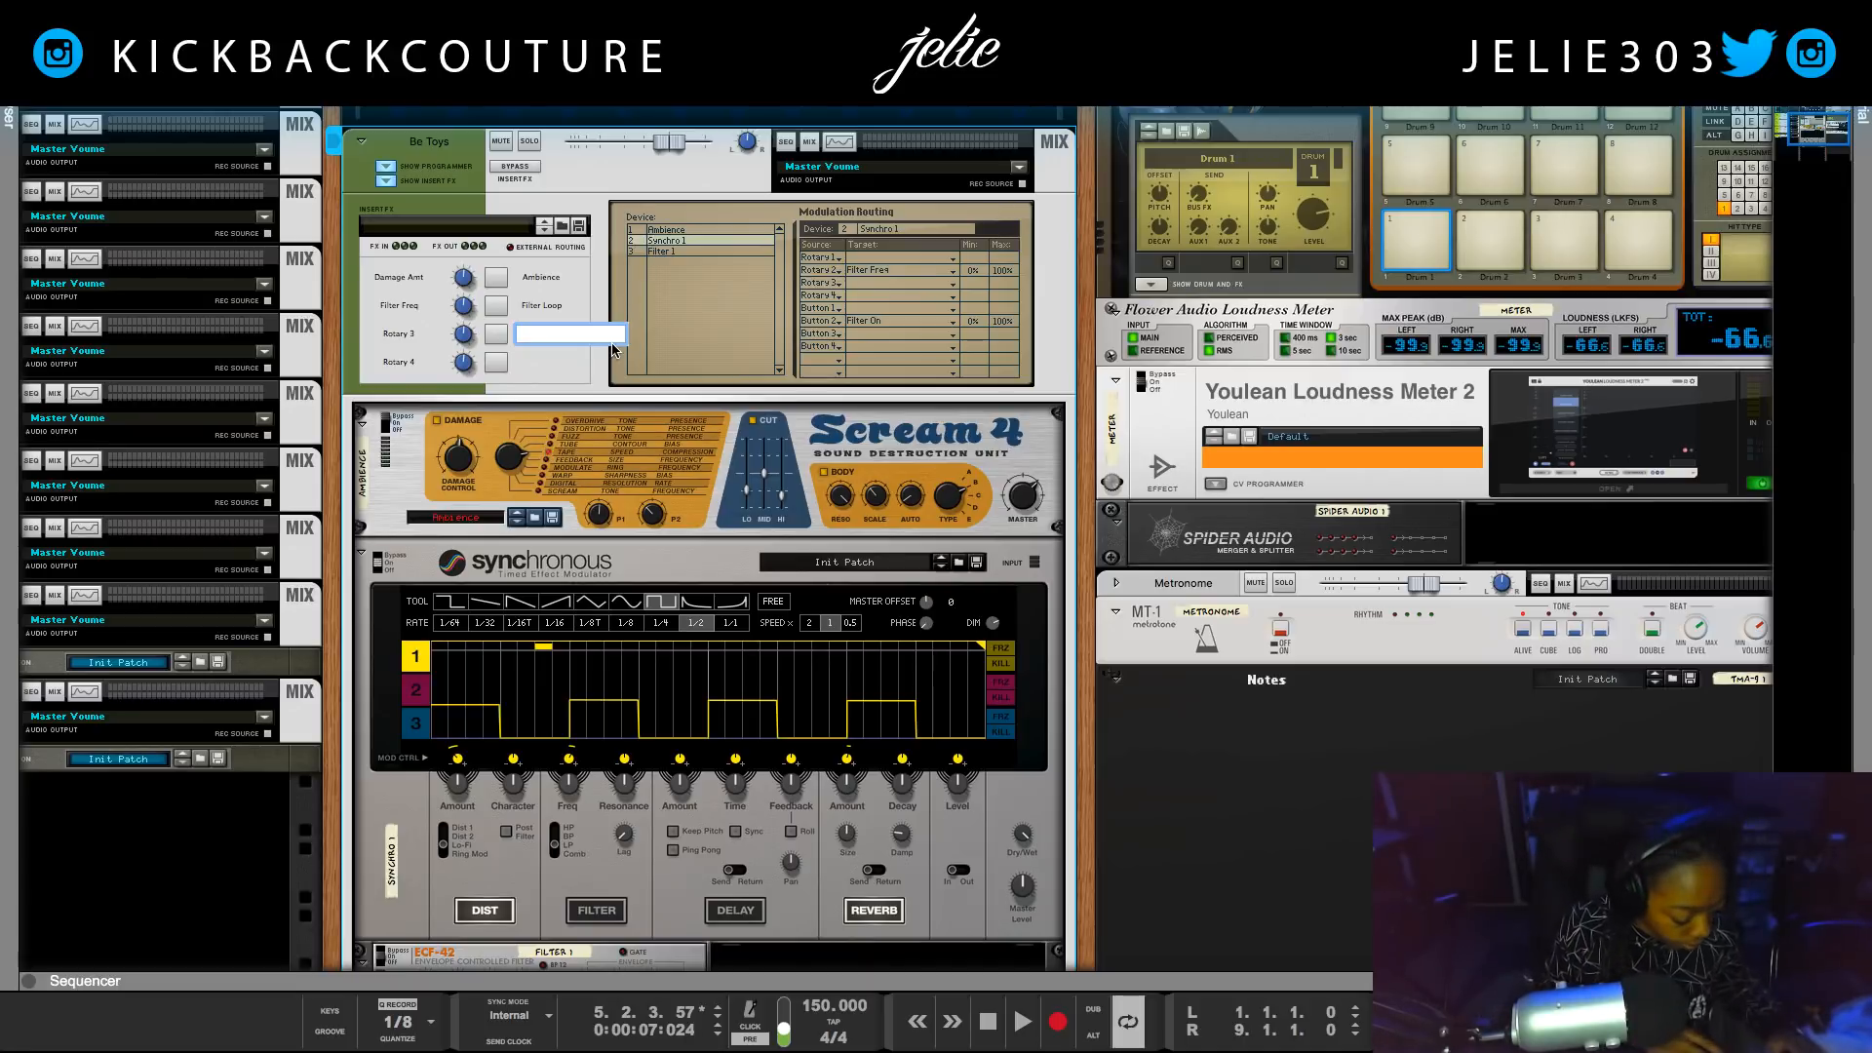
text(n)
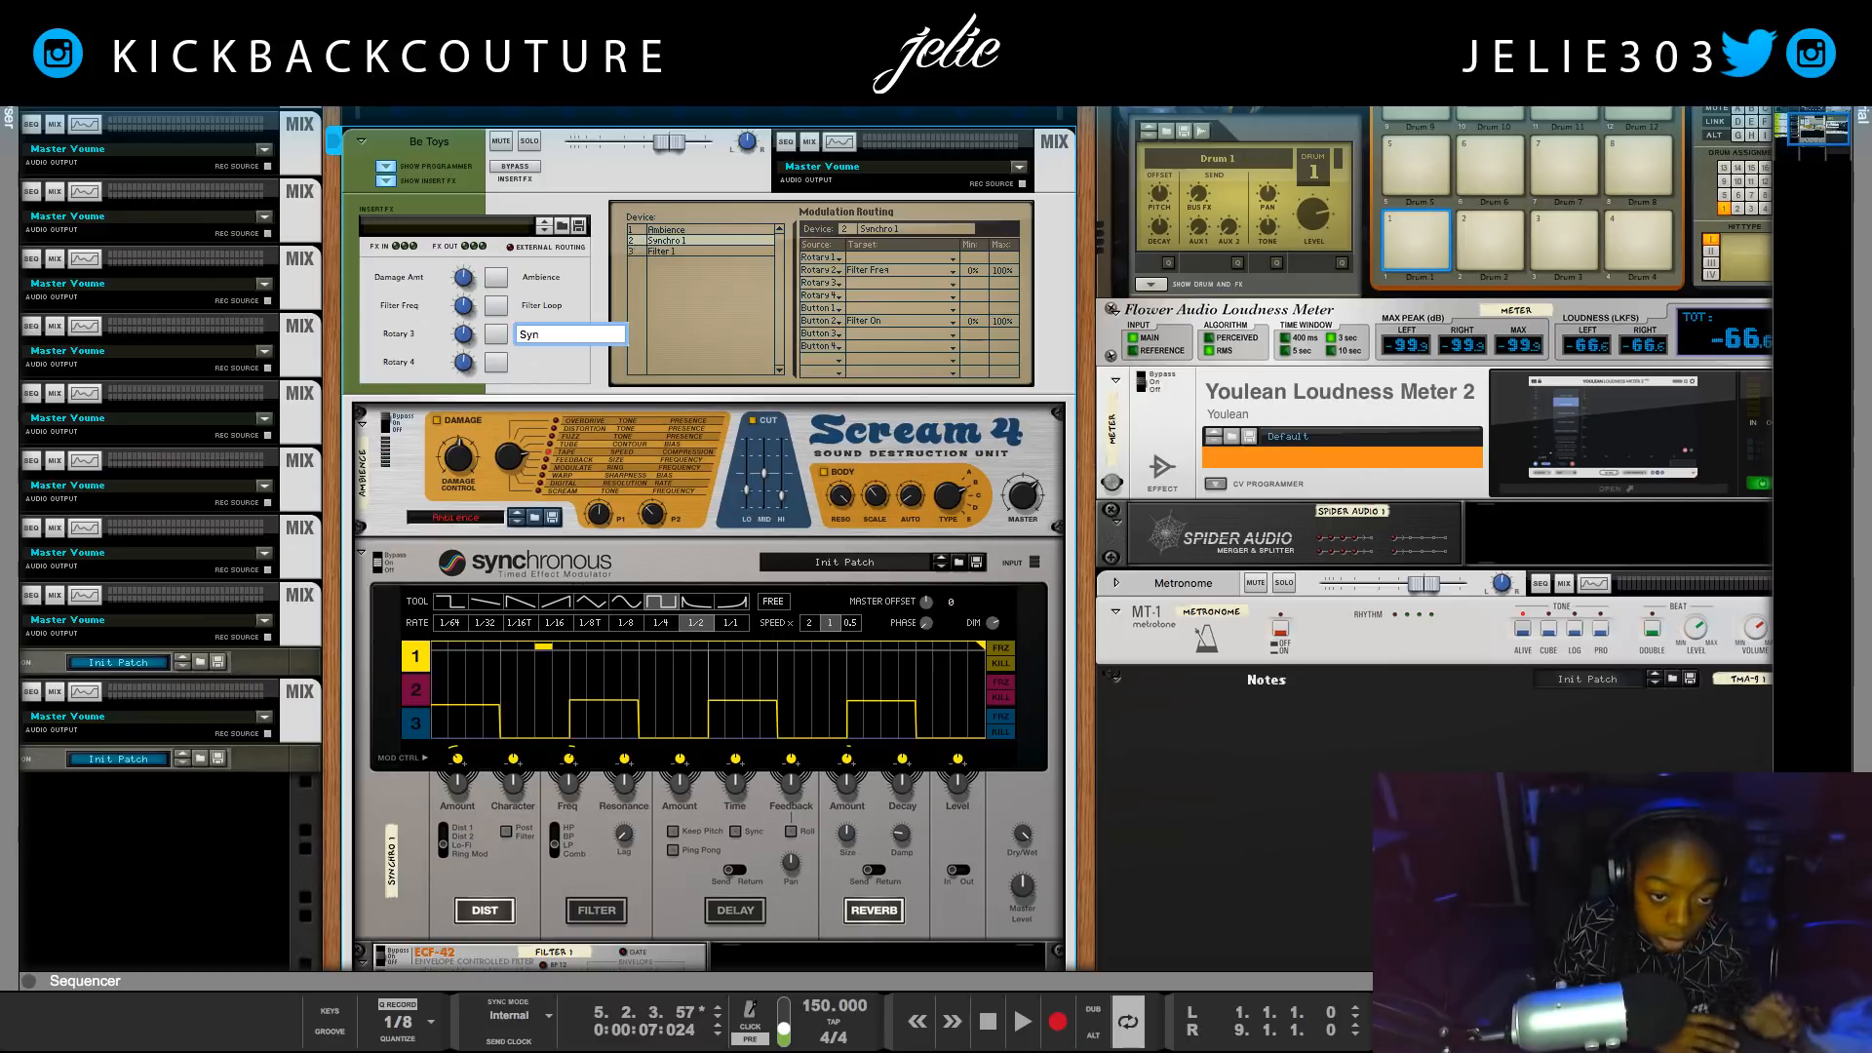
text(c On)
key(Return)
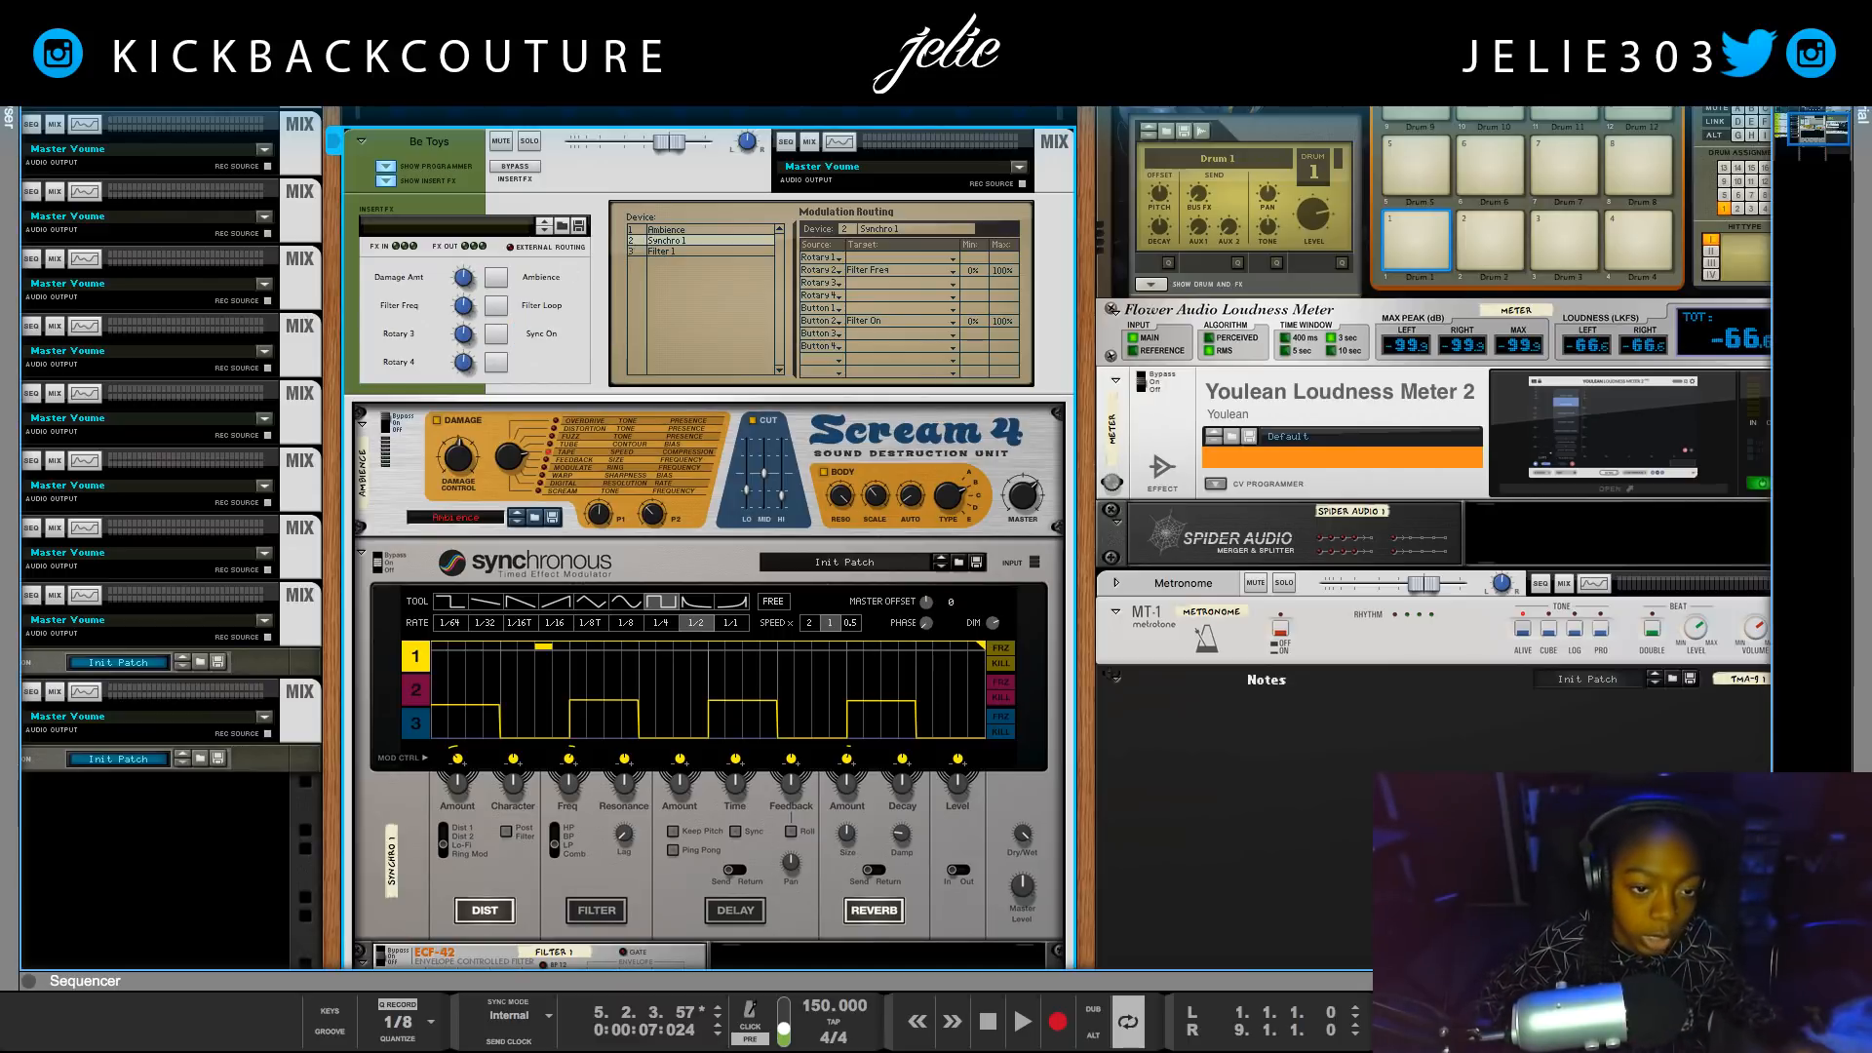
Route Button 3 to the Synchro 1 device's Enabled target and switch the Sync On button on.
click(882, 338)
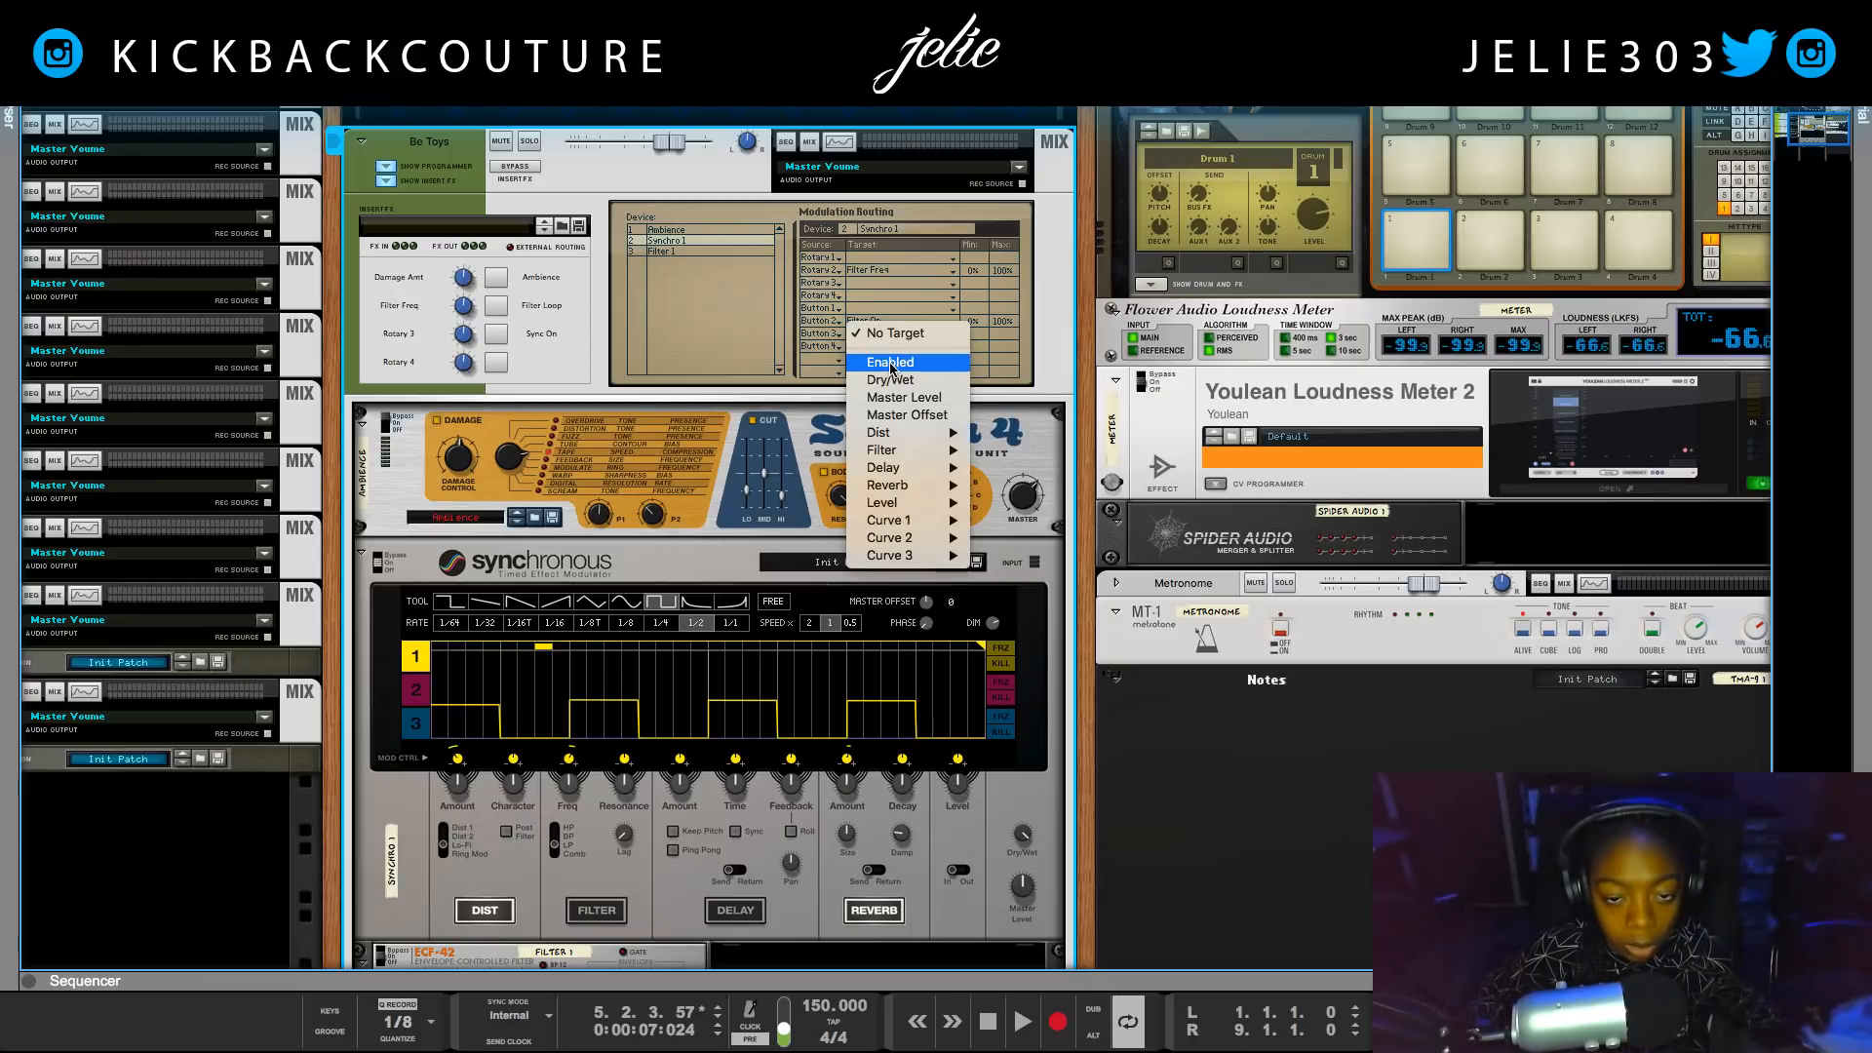
click(886, 362)
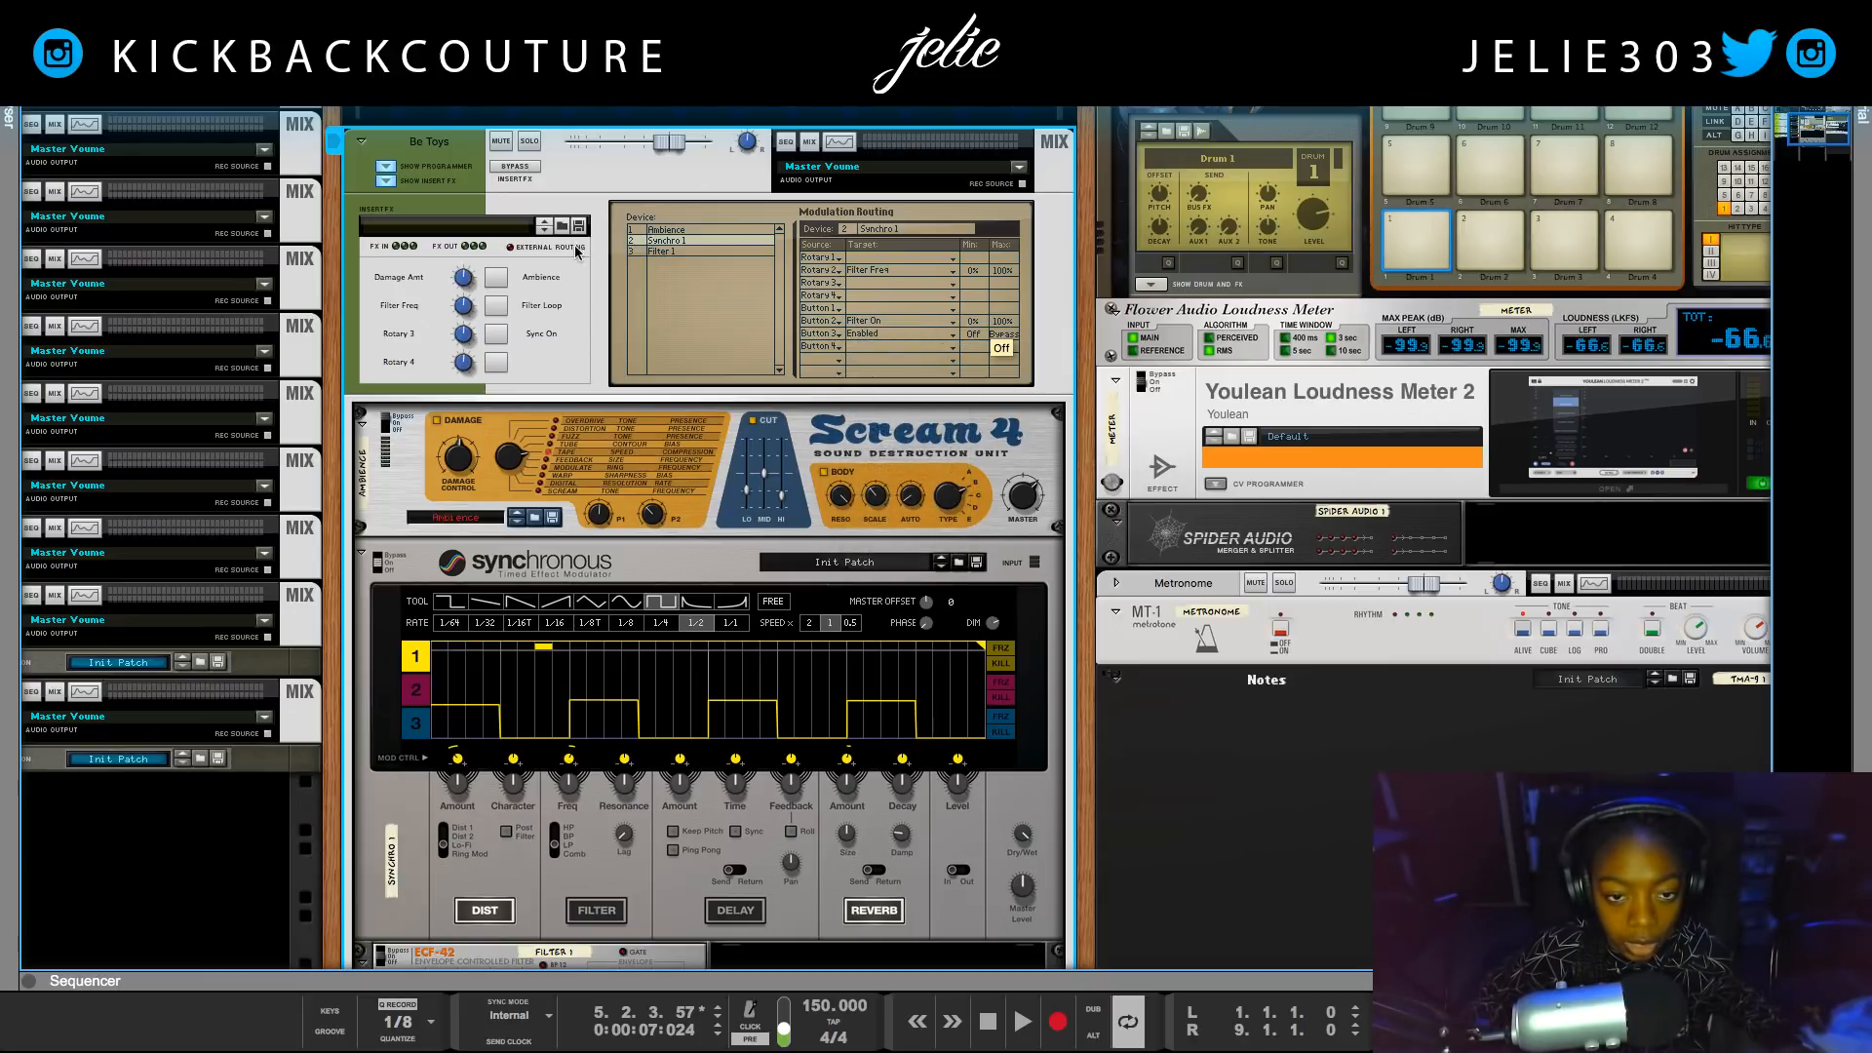
click(497, 331)
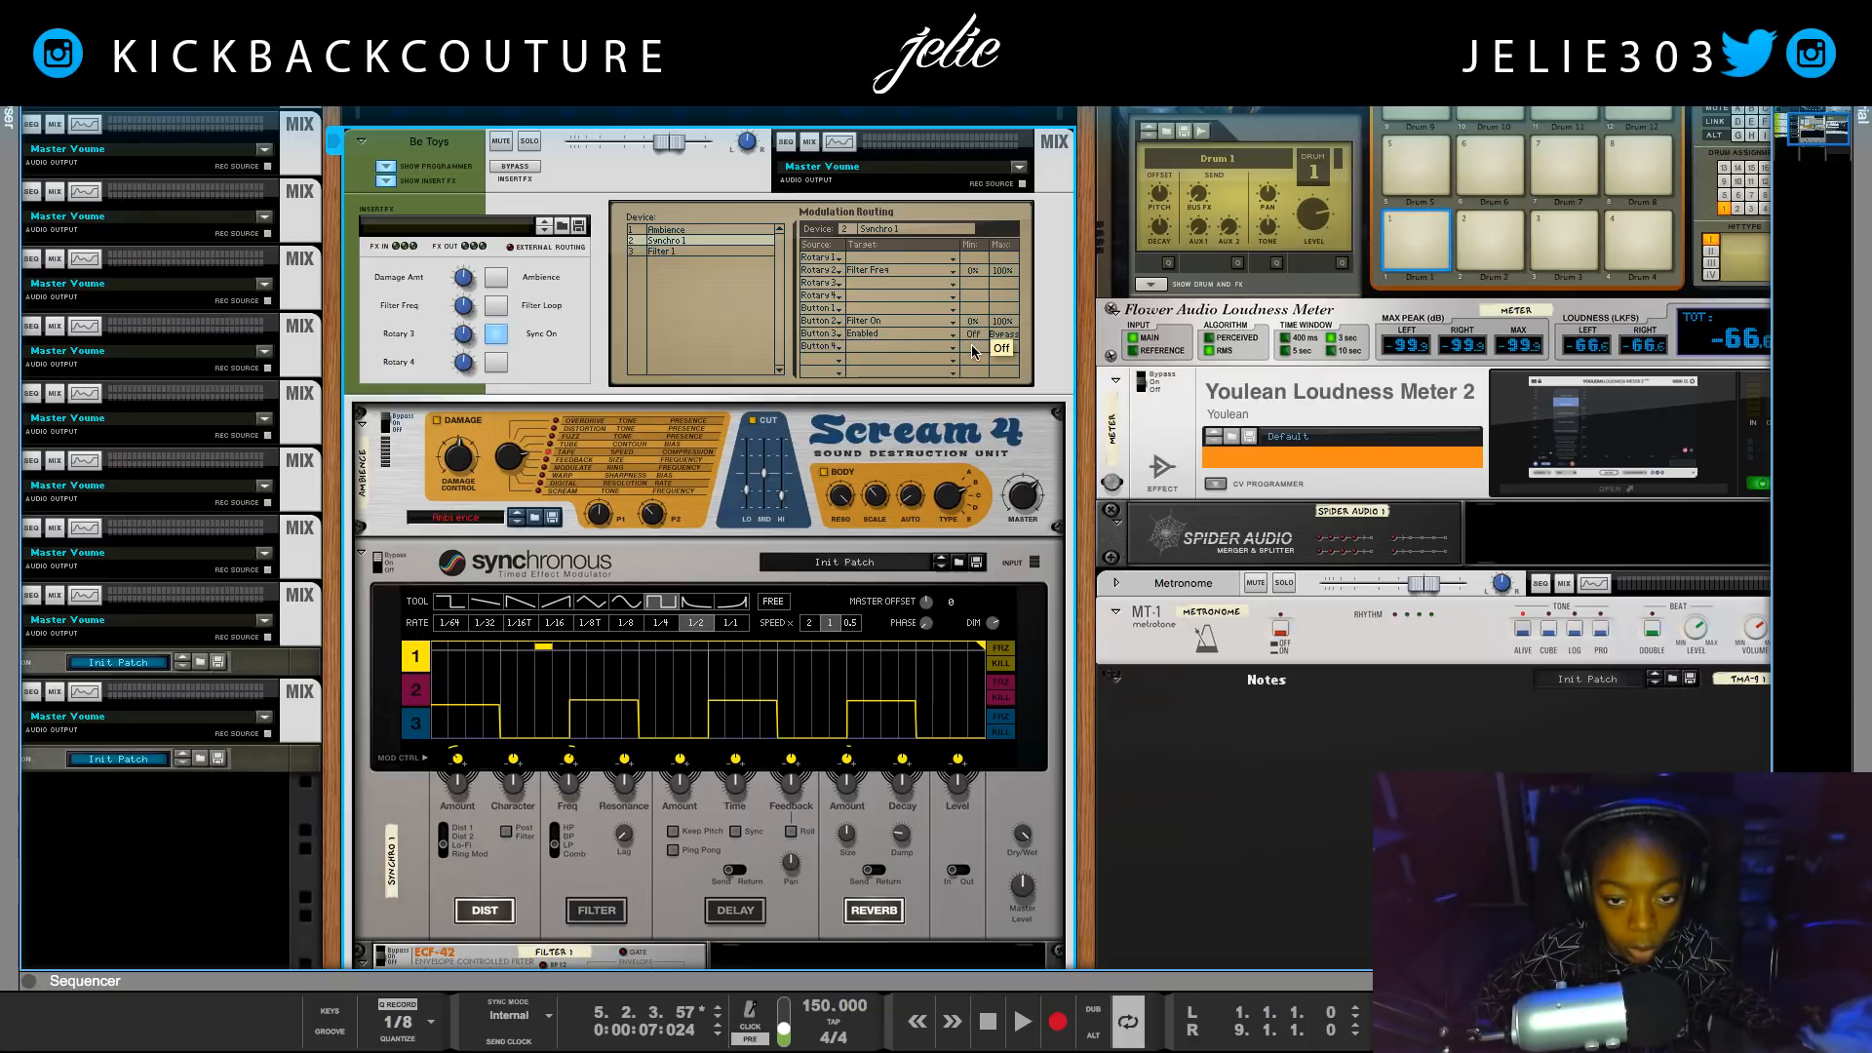
Set Button 3's Enabled routing to a minimum of Bypass and a maximum of On, and test the Sync On button.
drag(970, 333, 970, 325)
mouse_move(1014, 340)
mouse_down()
mouse_move(1020, 360)
mouse_move(1007, 336)
mouse_up()
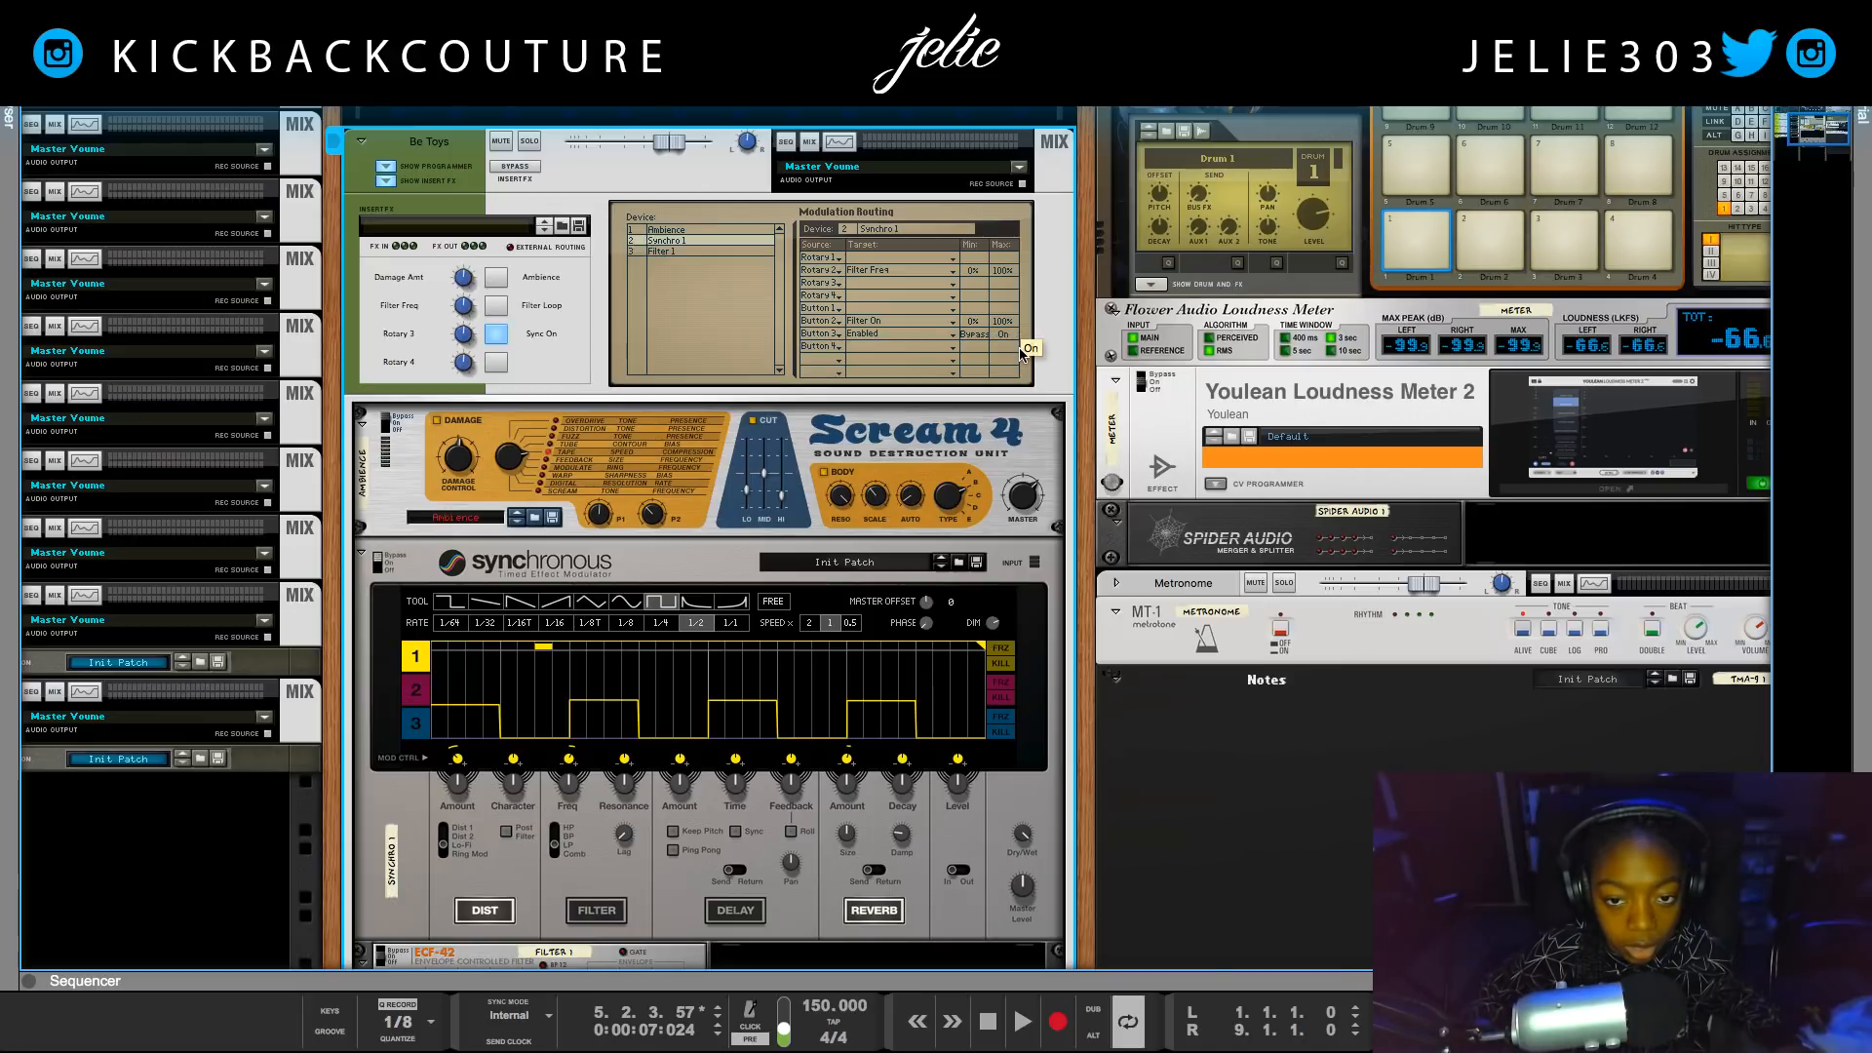
click(496, 335)
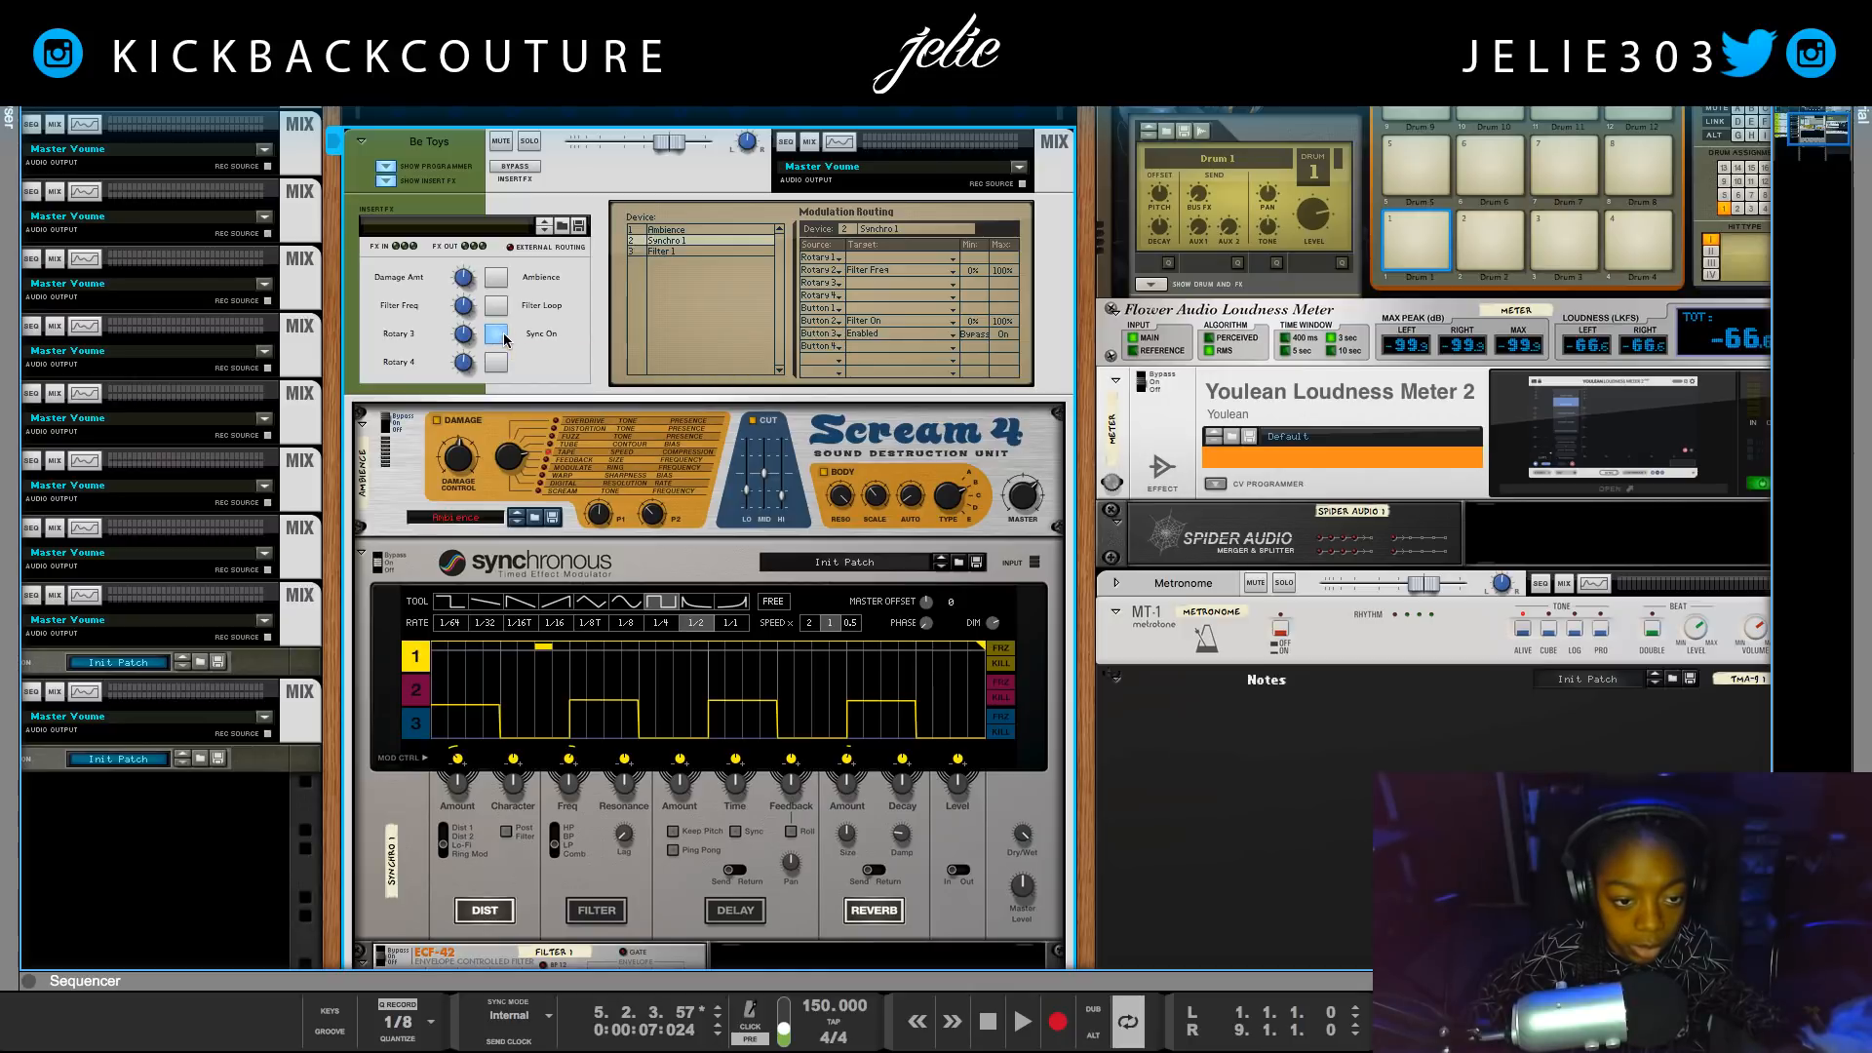
click(500, 337)
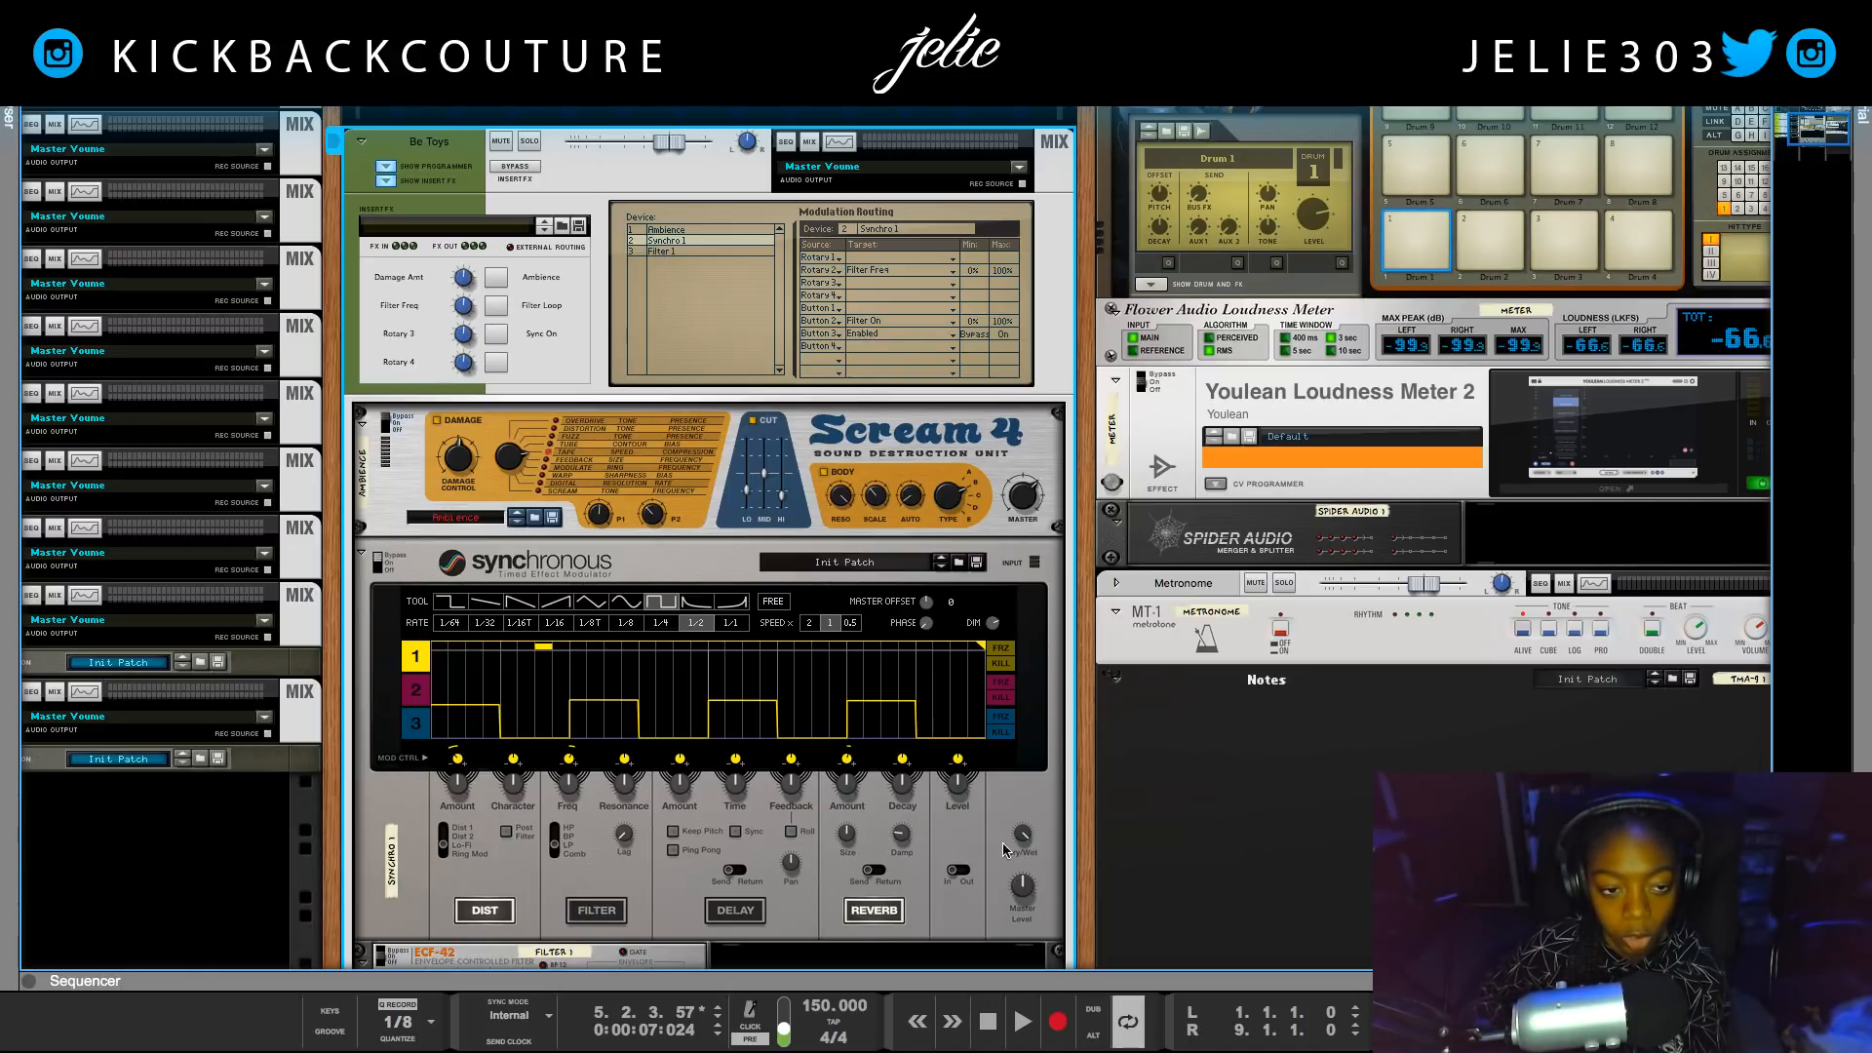
Label the third insert FX rotary Sync Amt.
double_click(398, 336)
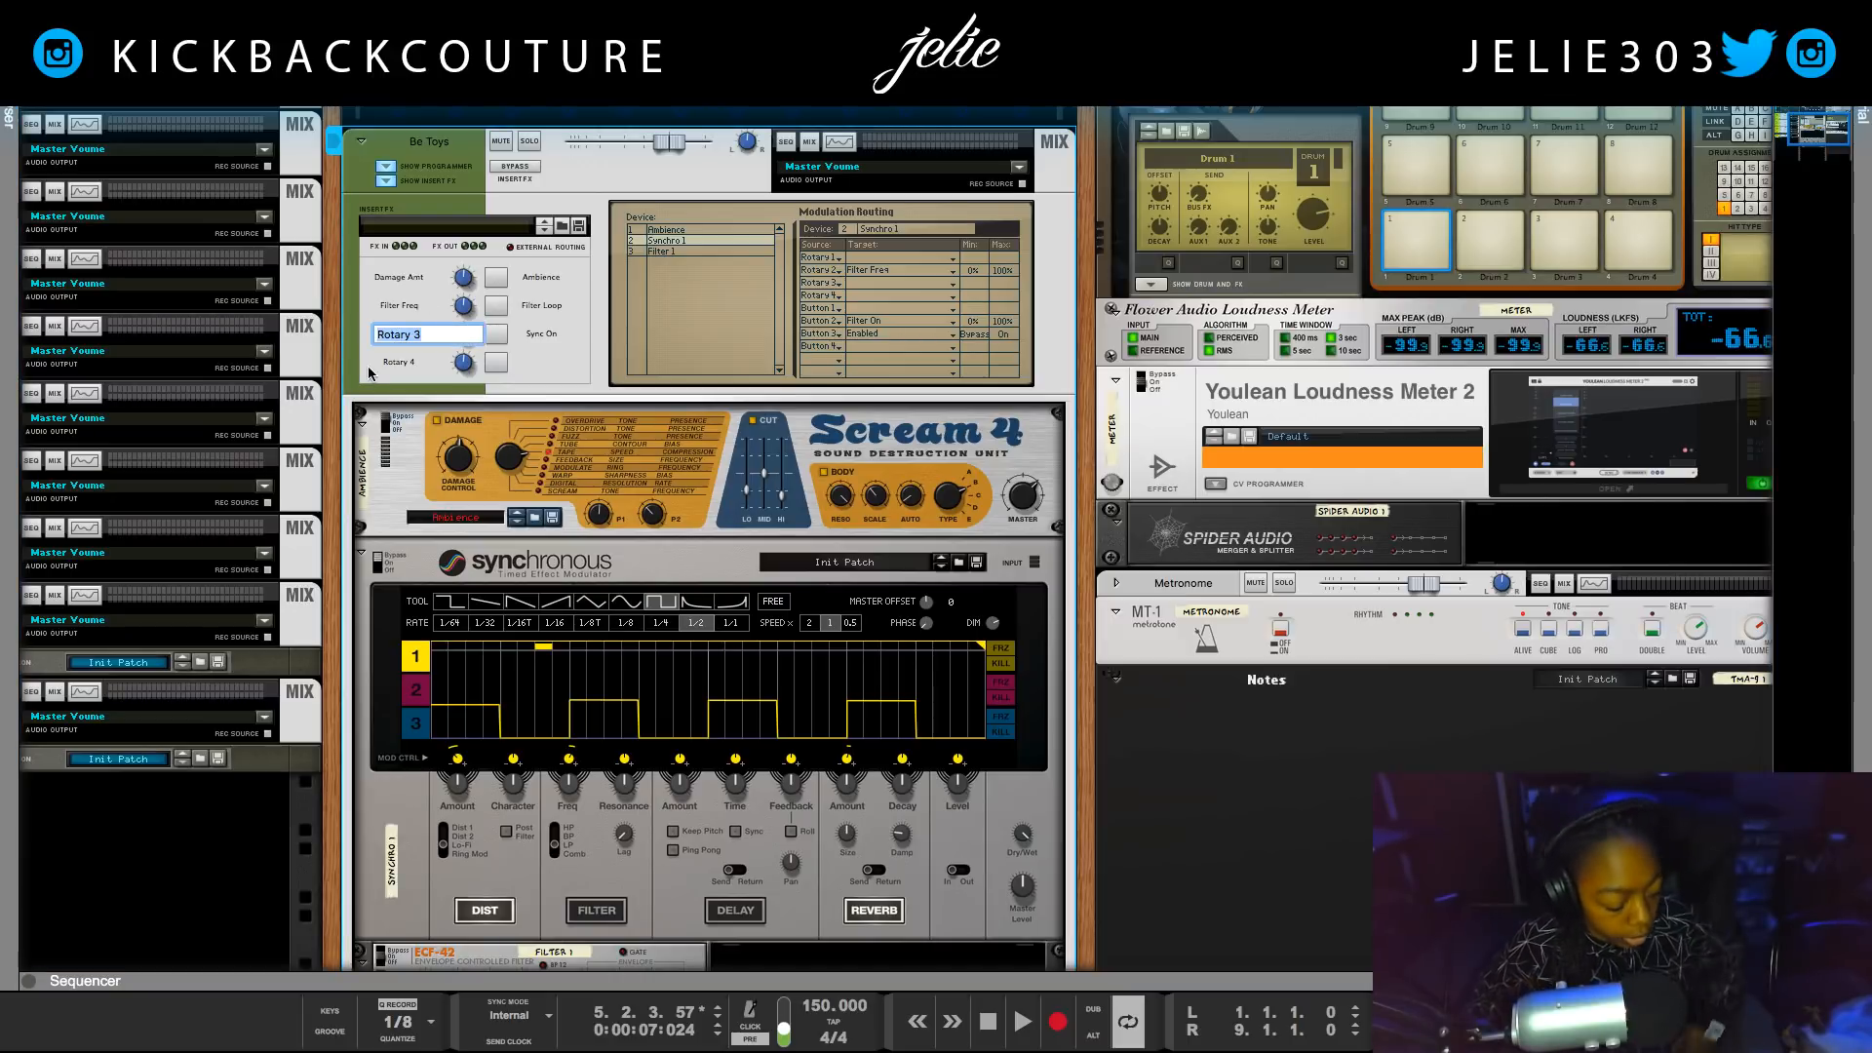
text(Sync Amt)
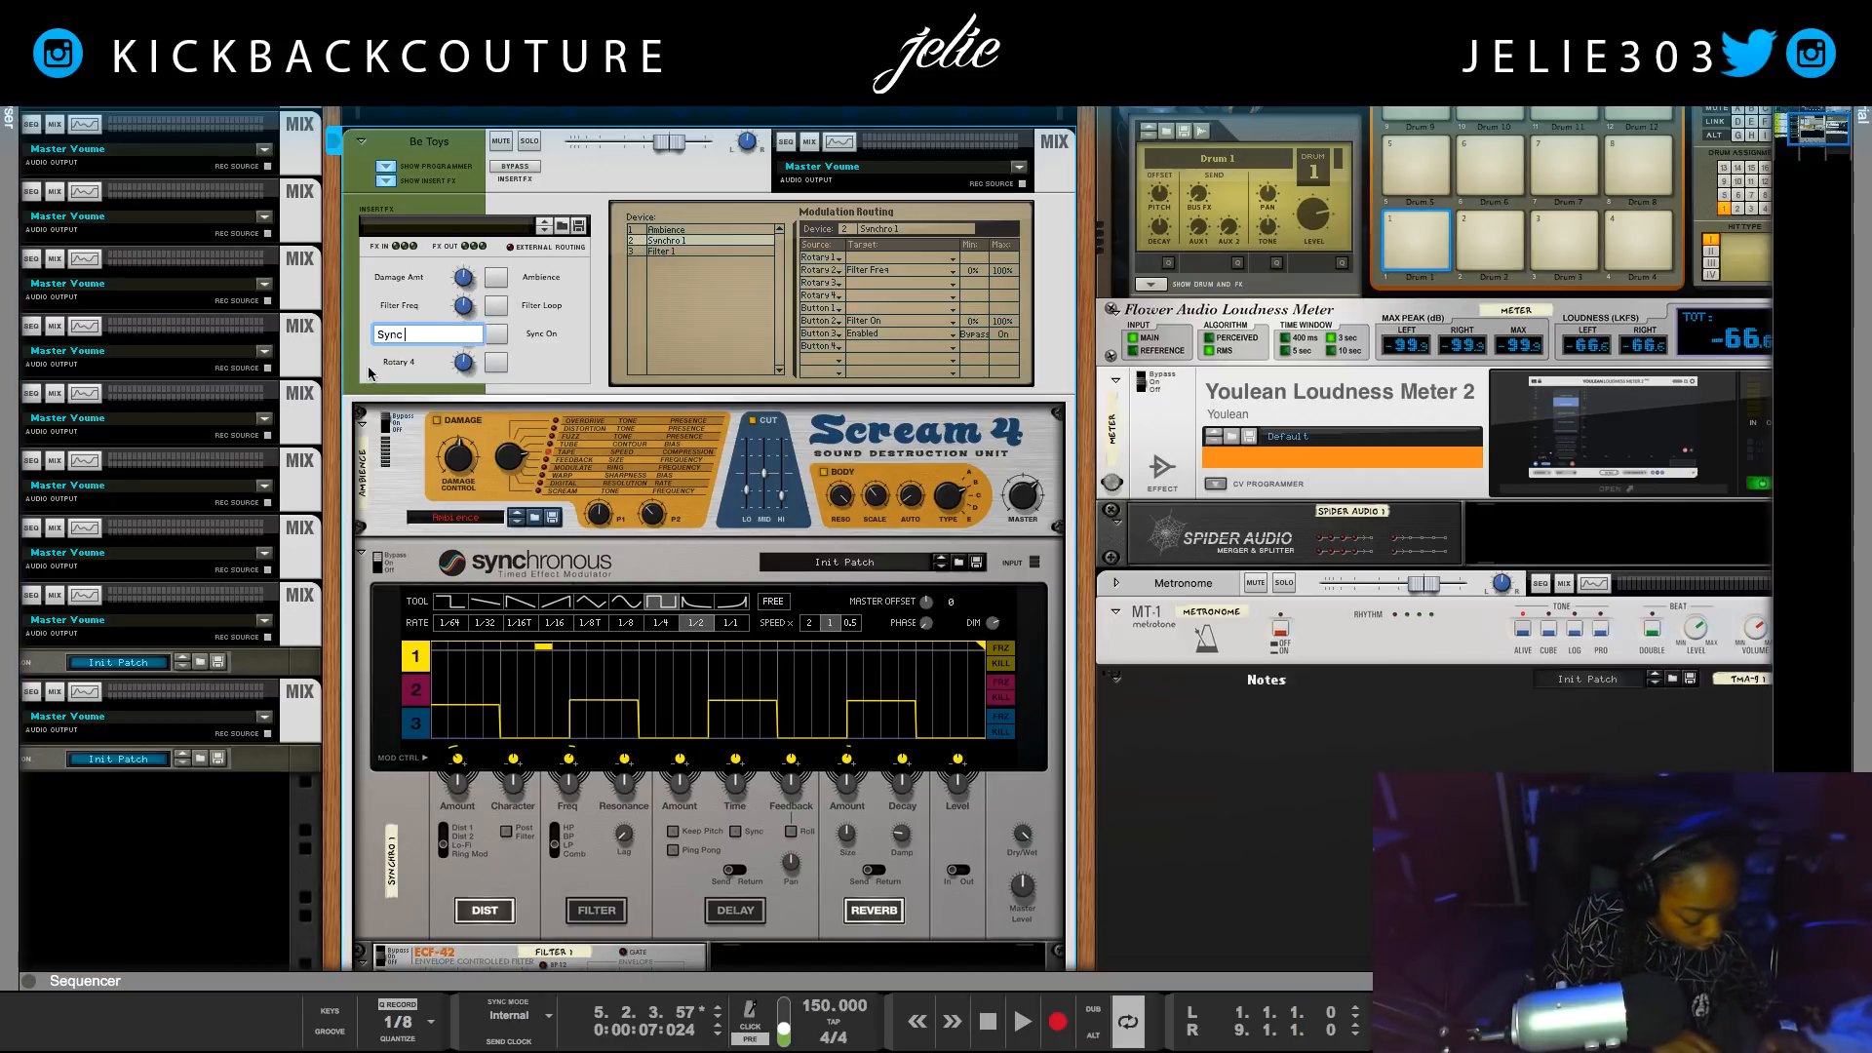
key(Return)
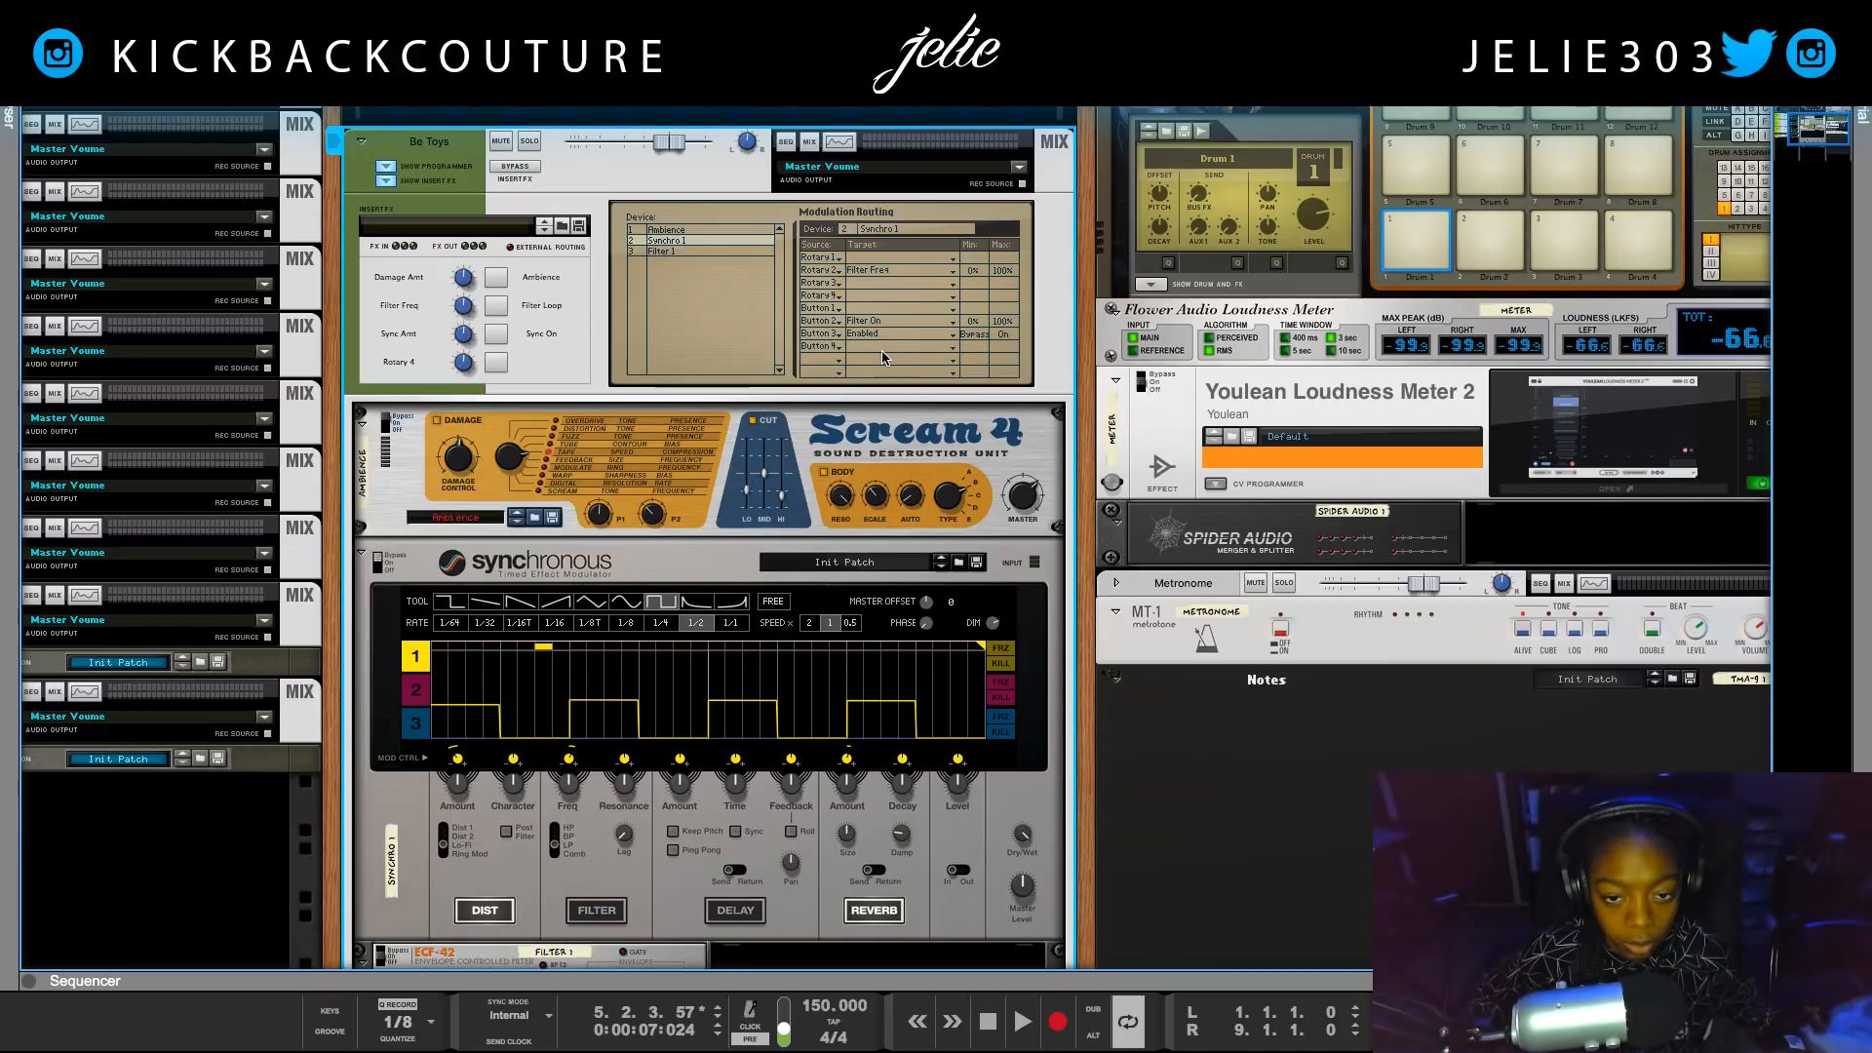
click(834, 356)
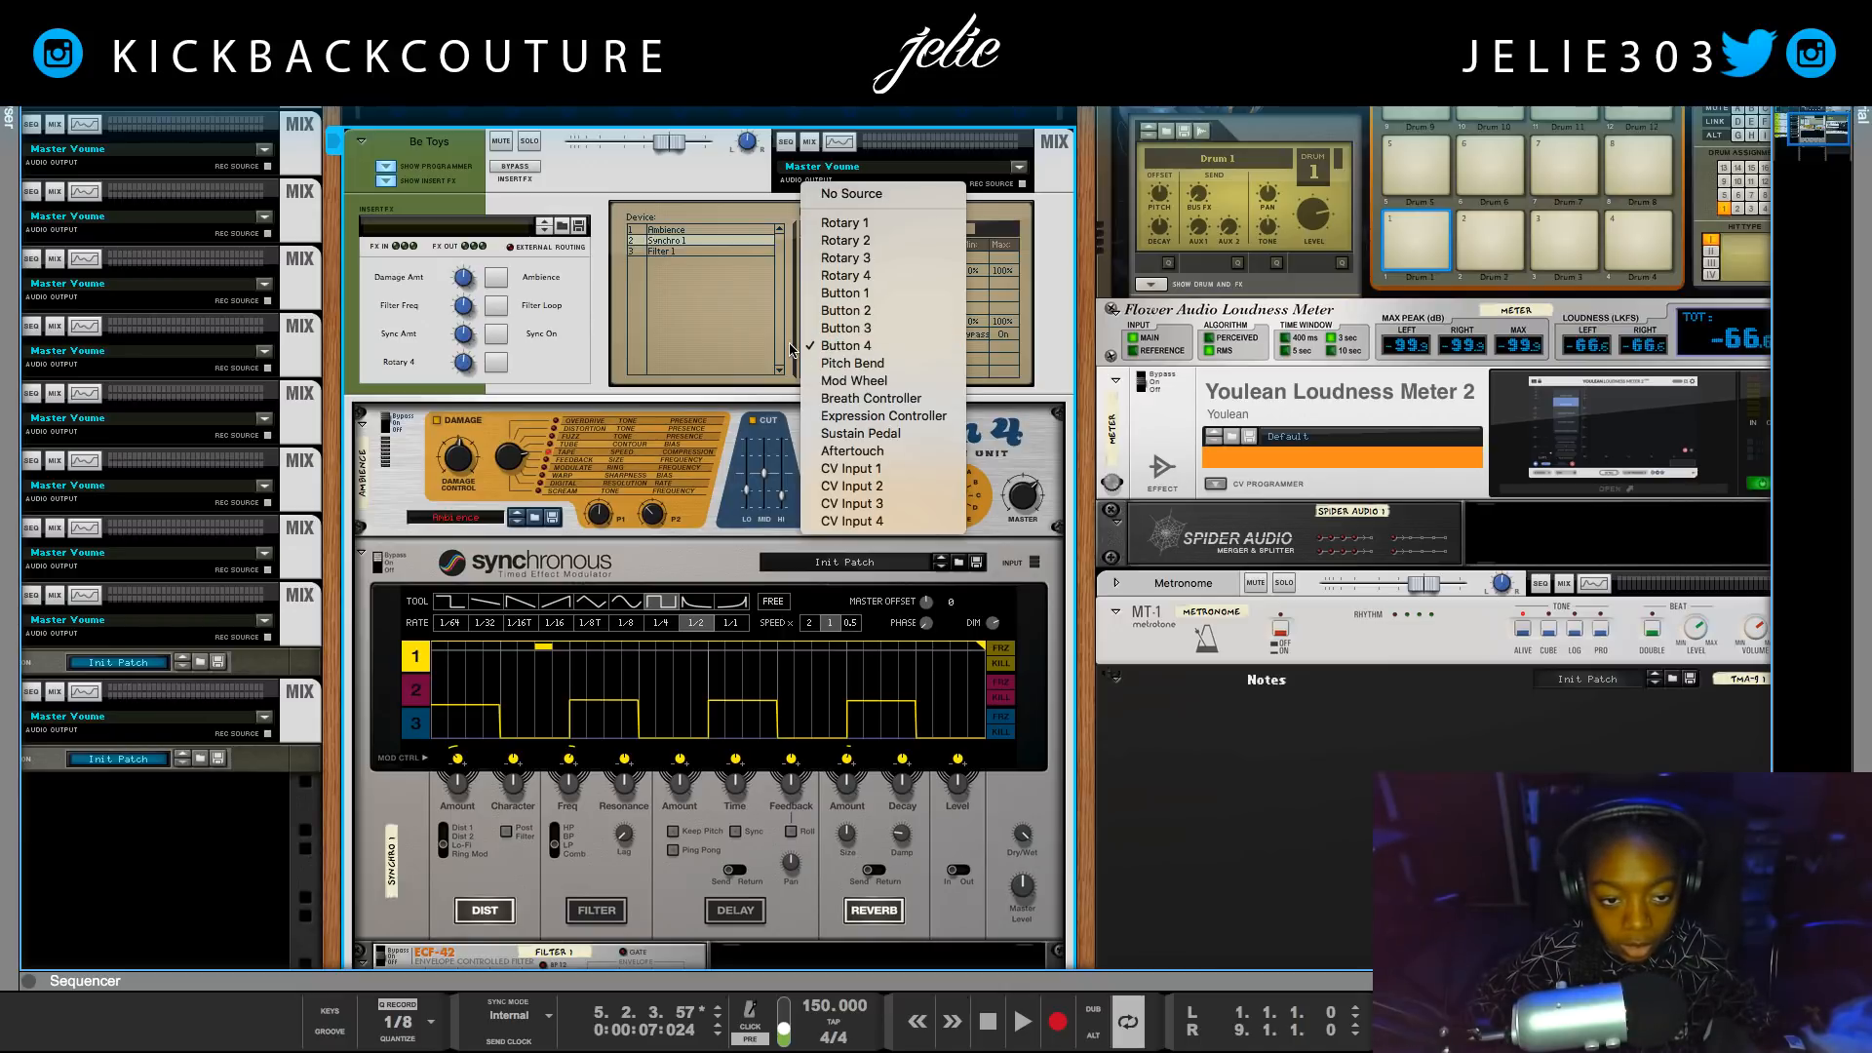
click(807, 347)
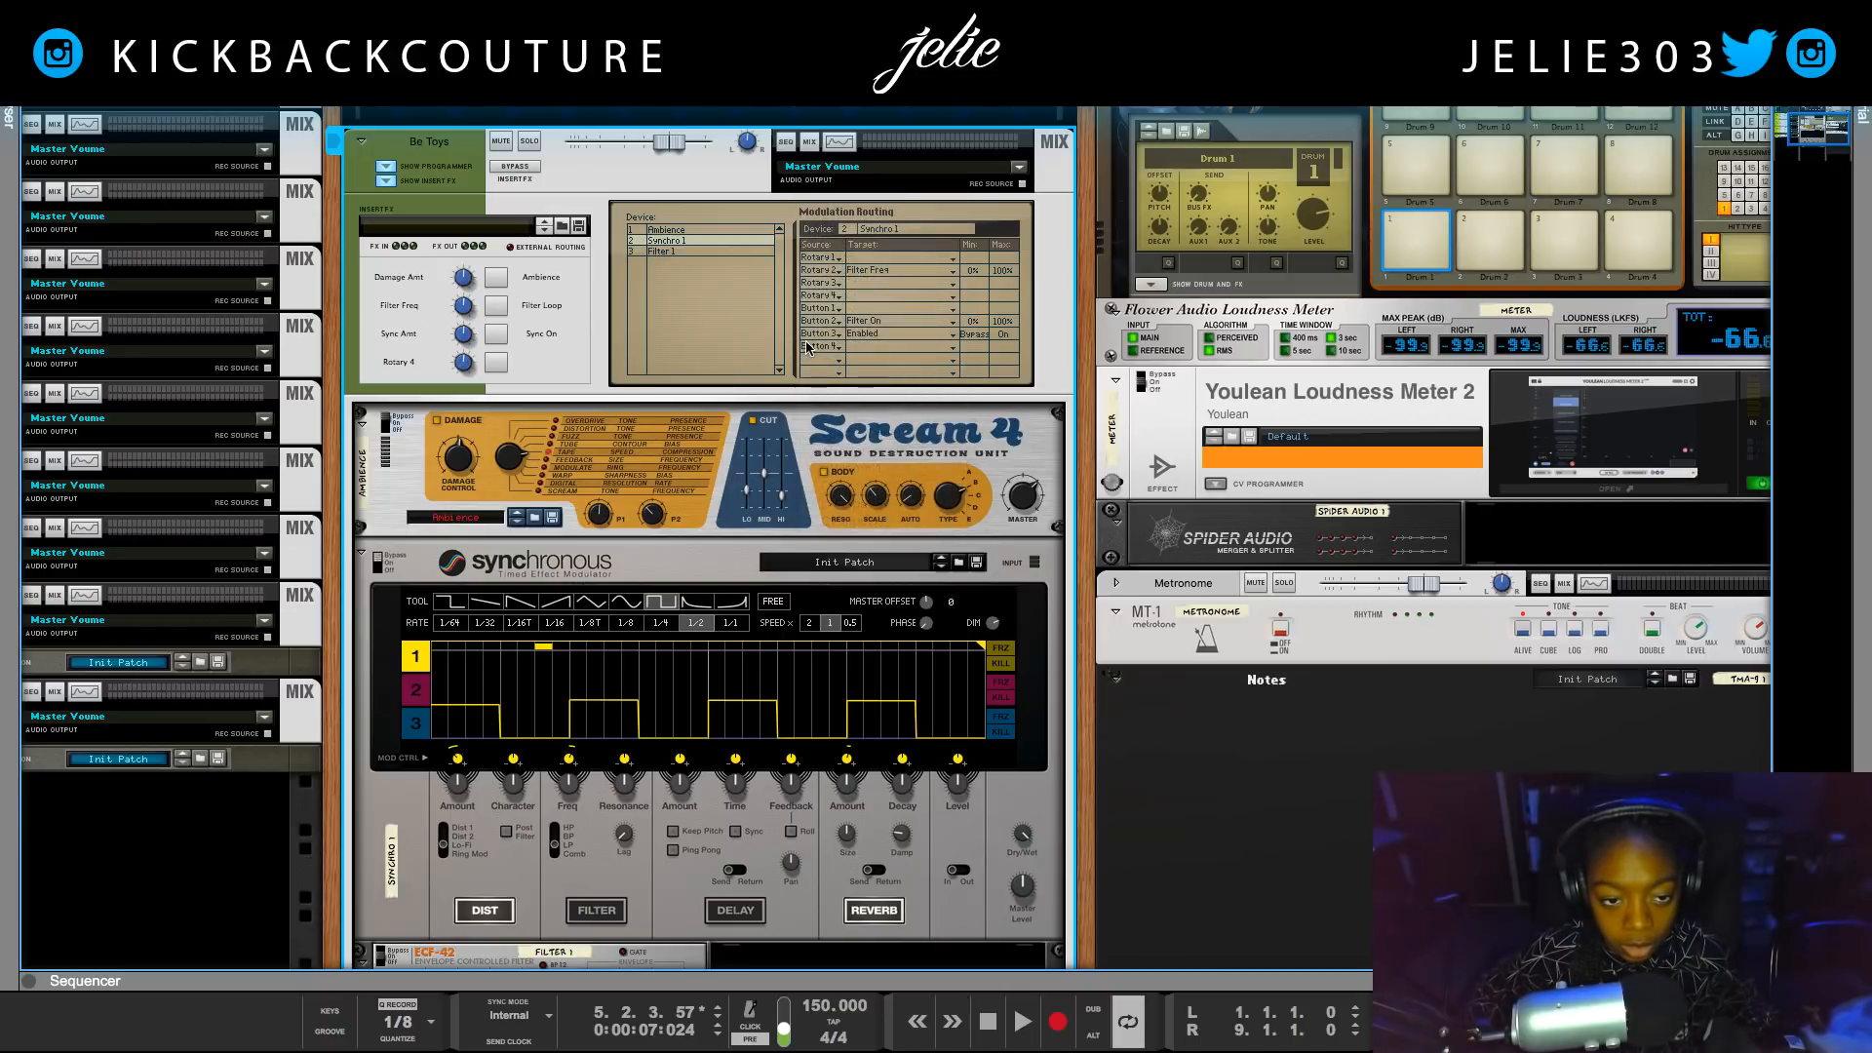
click(846, 298)
click(841, 296)
click(840, 297)
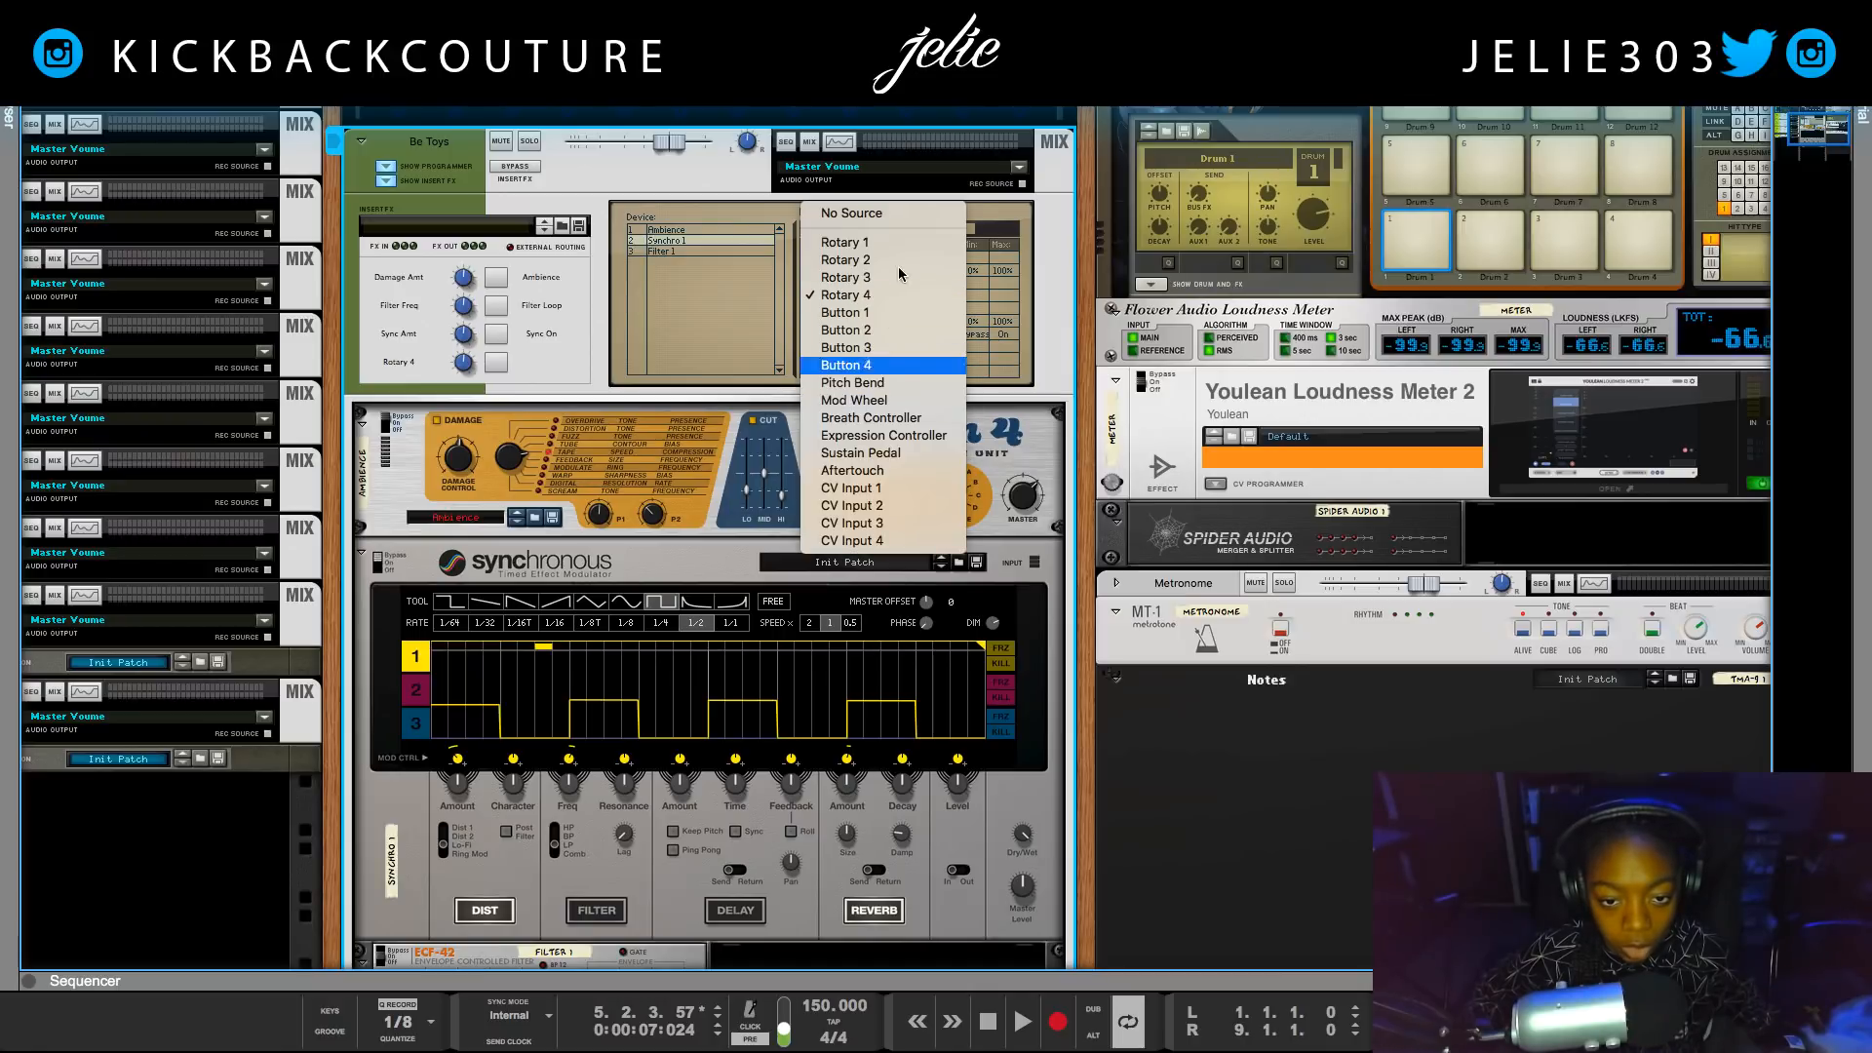
click(1042, 380)
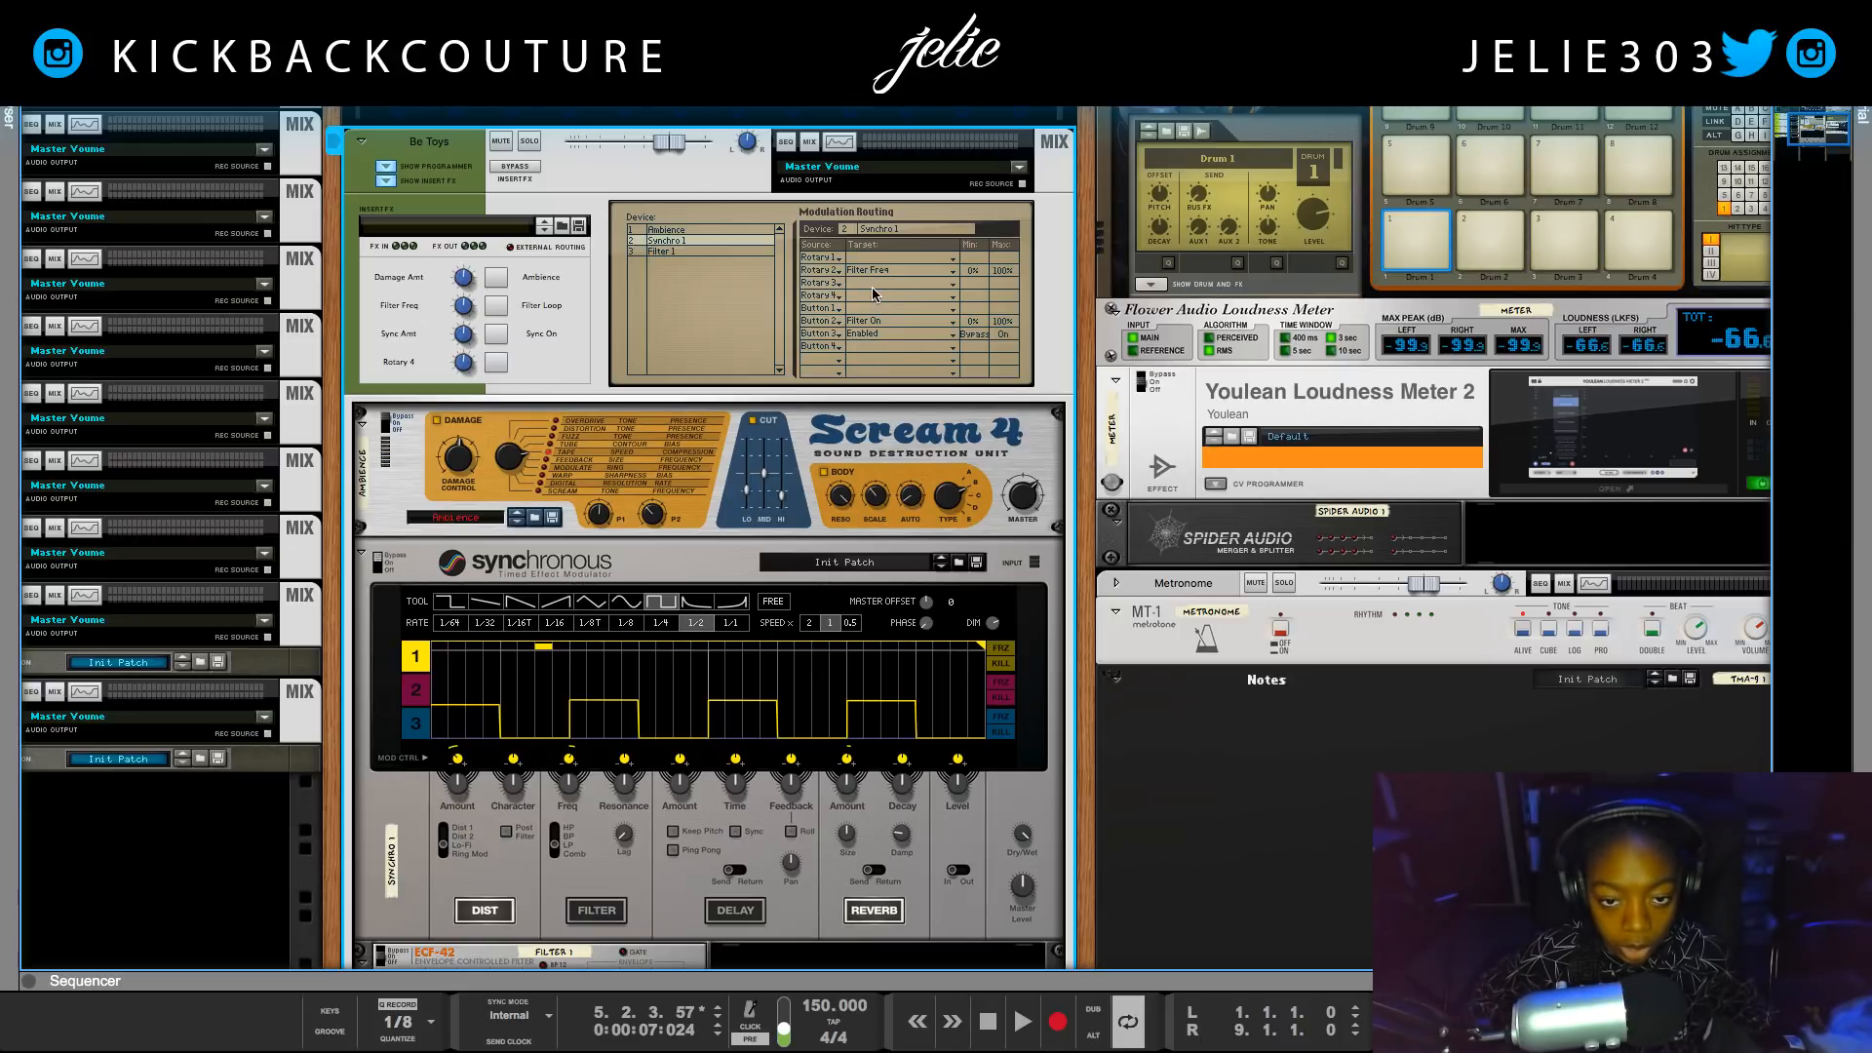
Route Rotary 3 to the Synchro 1 device's Dry/Wet target and test the Sync Amt rotary.
click(882, 291)
mouse_move(926, 389)
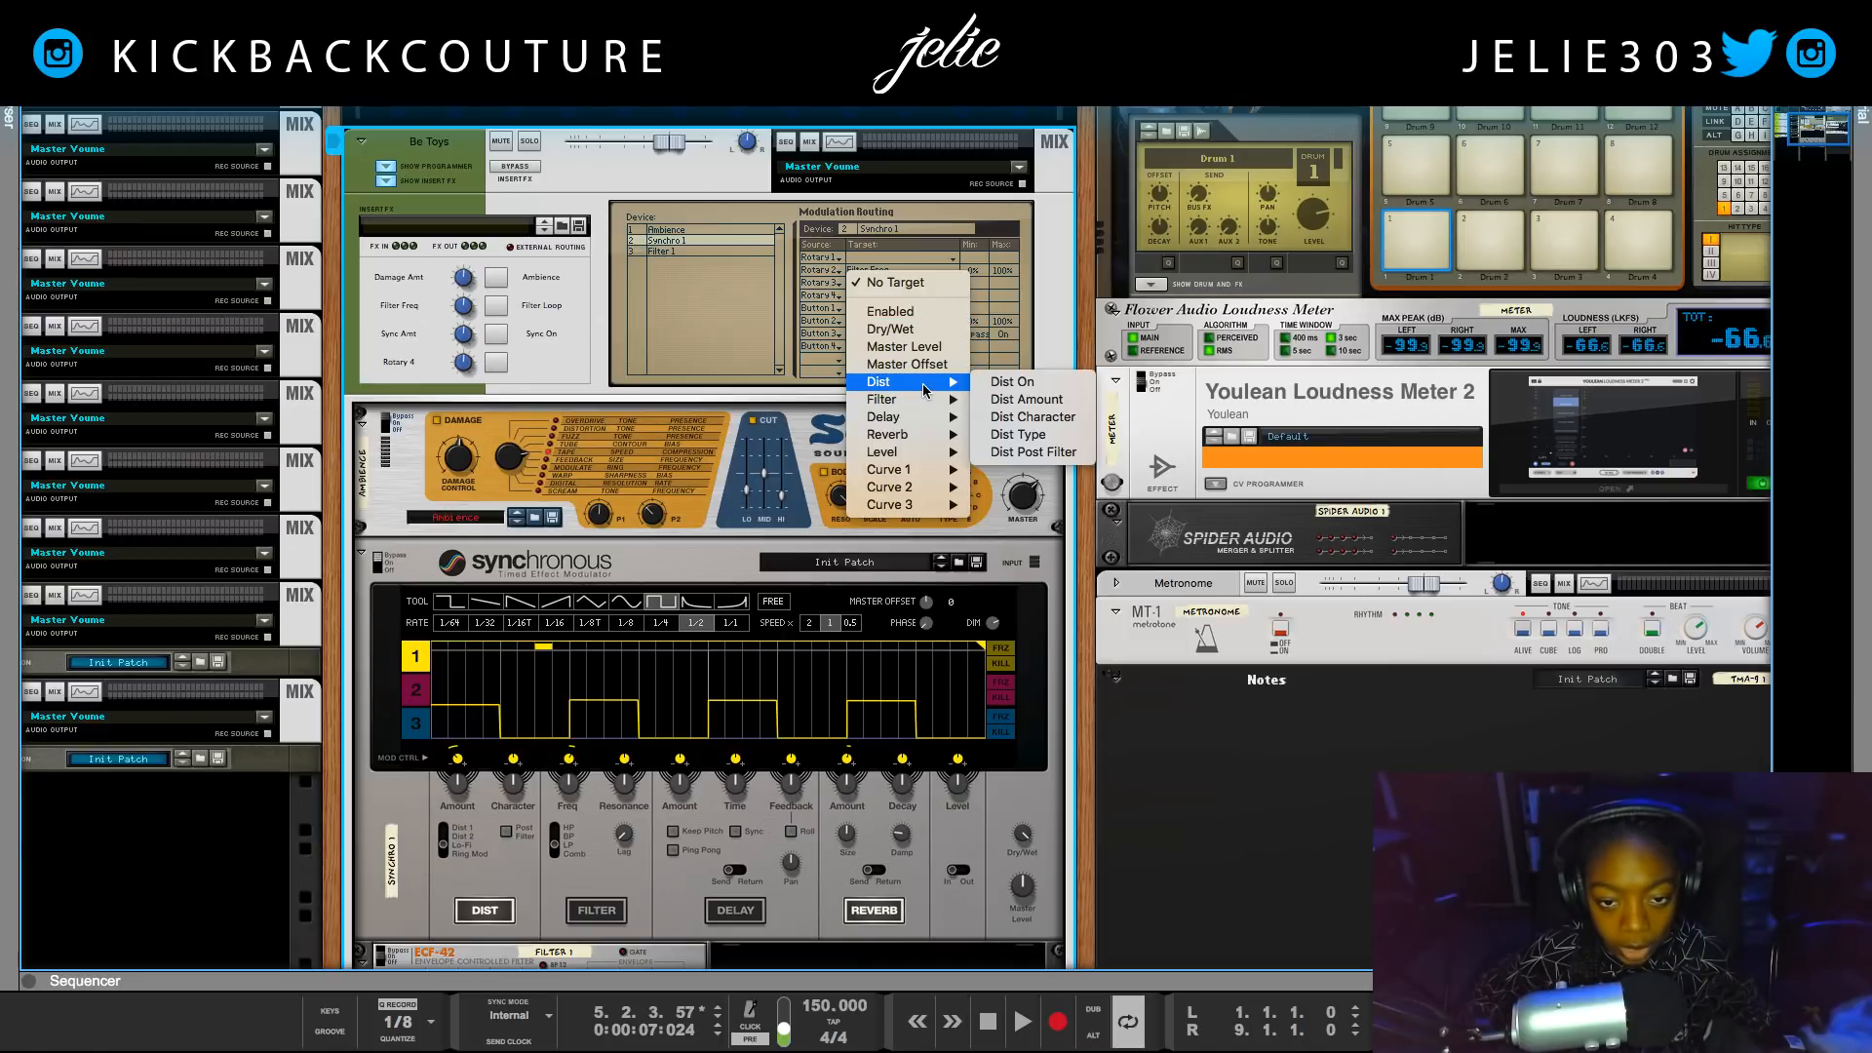
click(939, 338)
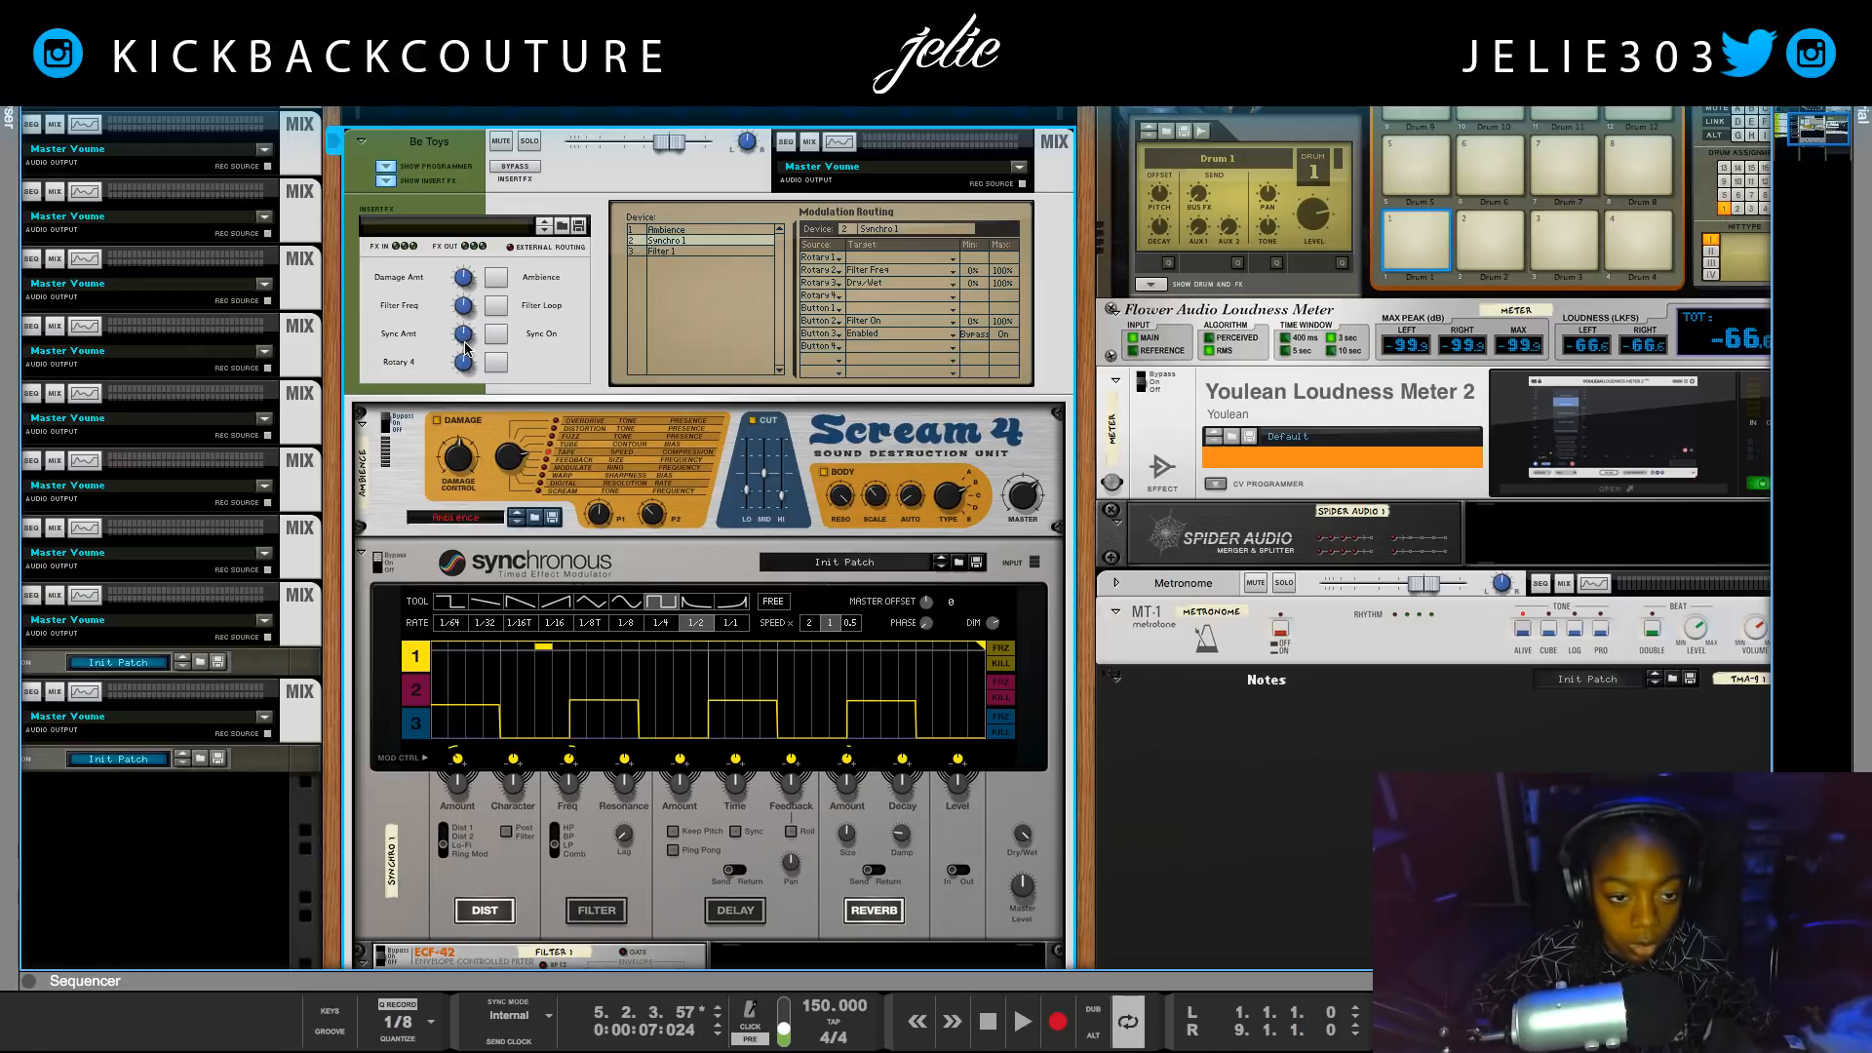
drag(441, 334, 545, 215)
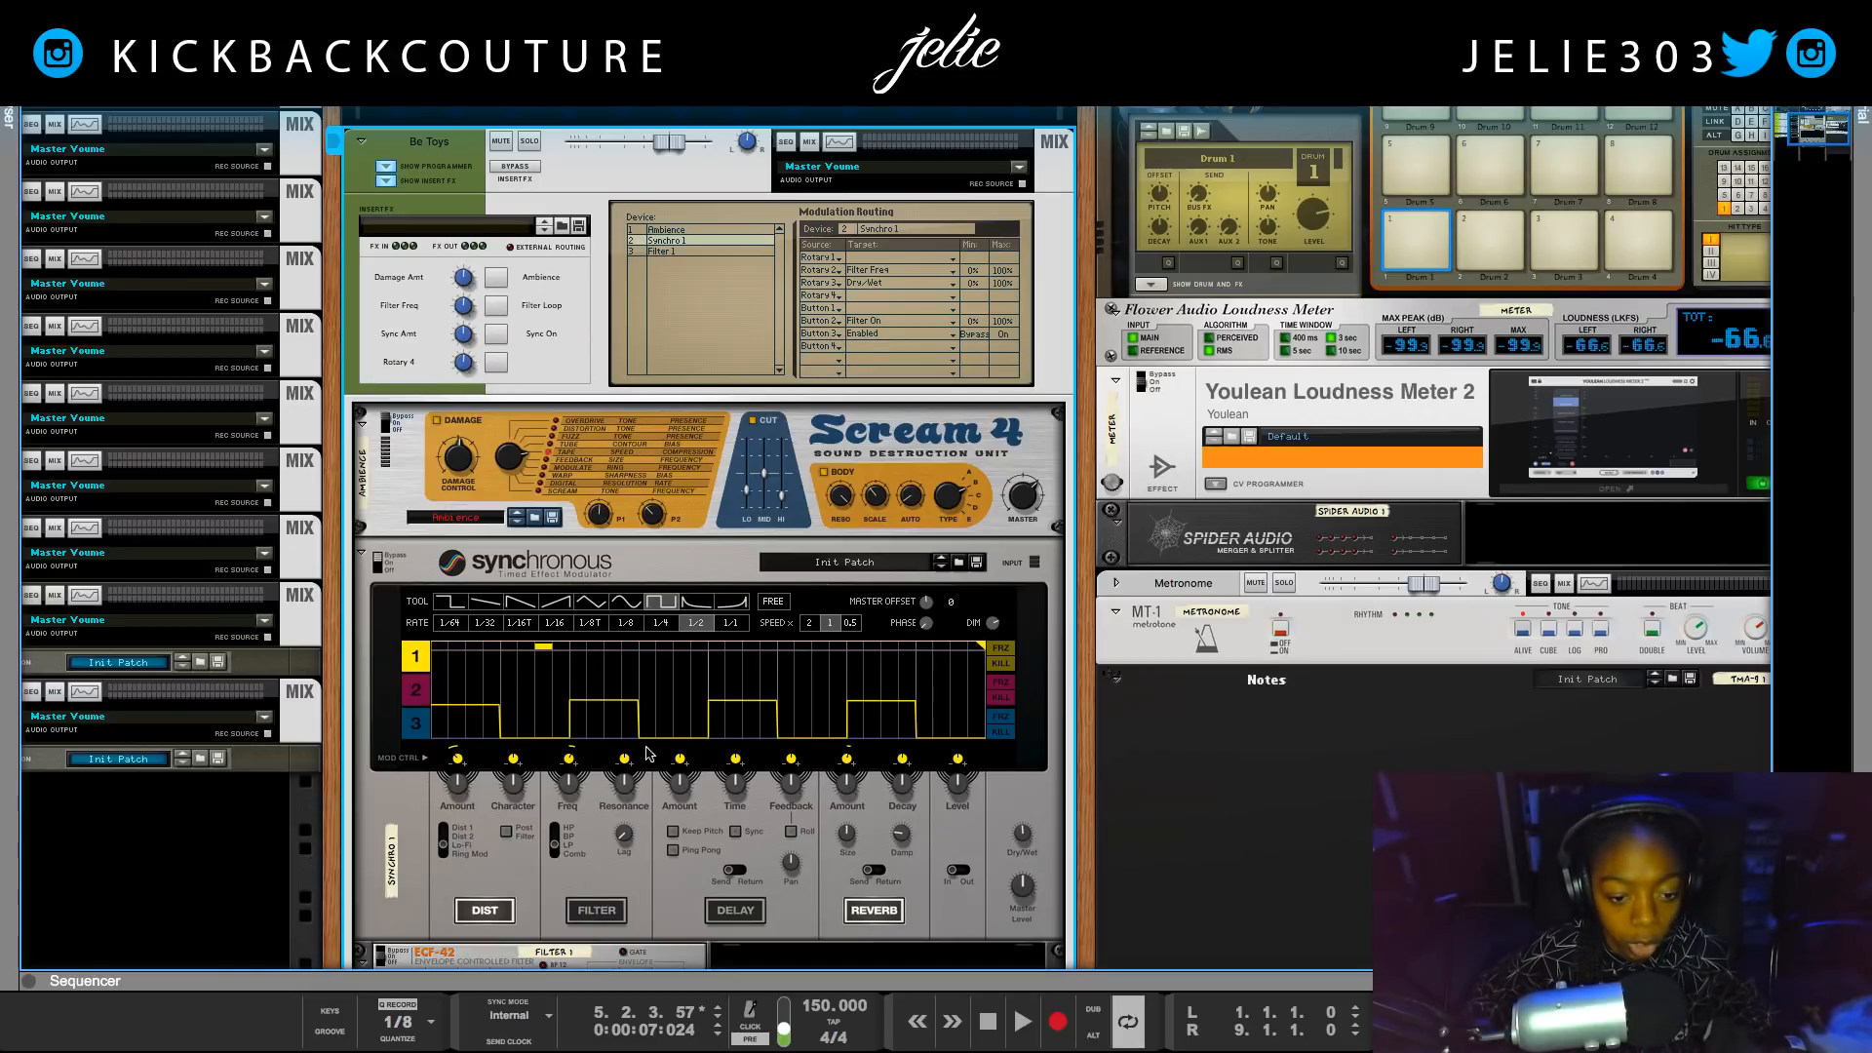
Rename the second insert FX rotary Filter Loop Freq and check its full label.
scroll(570, 582, down, 3)
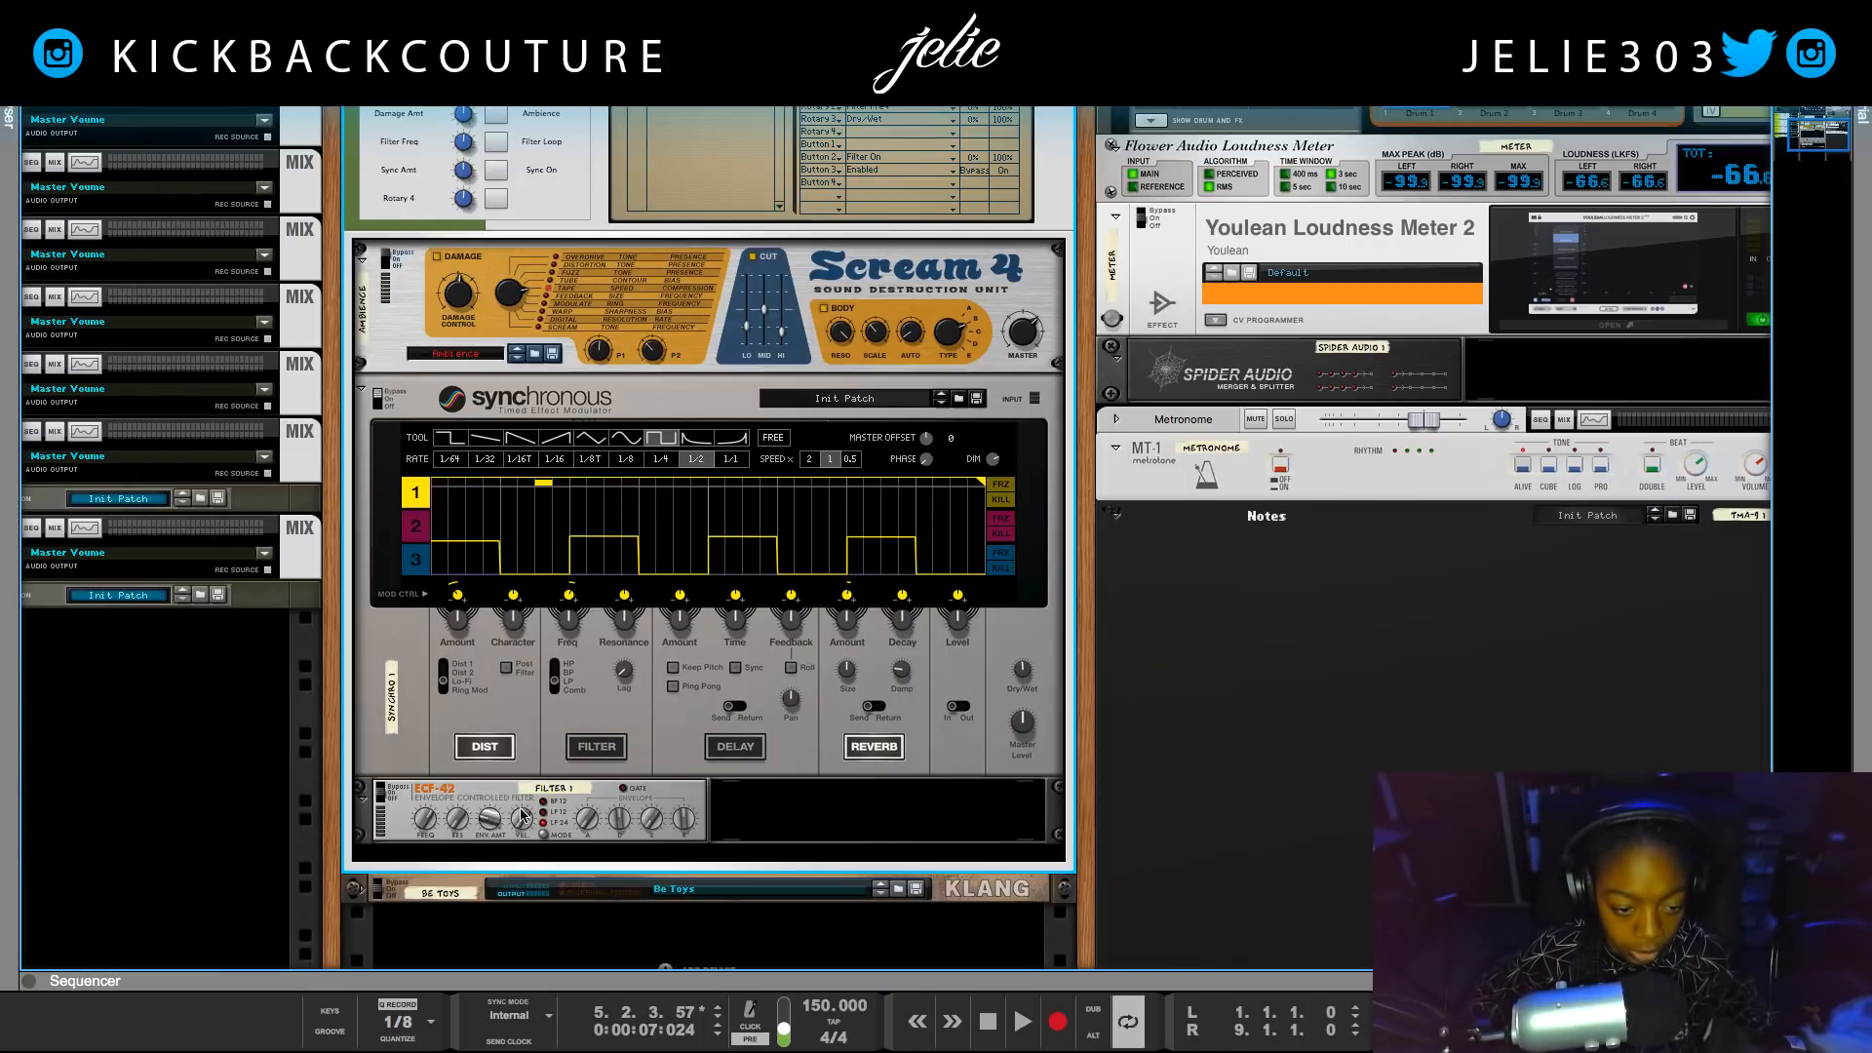
scroll(535, 195, up, 1)
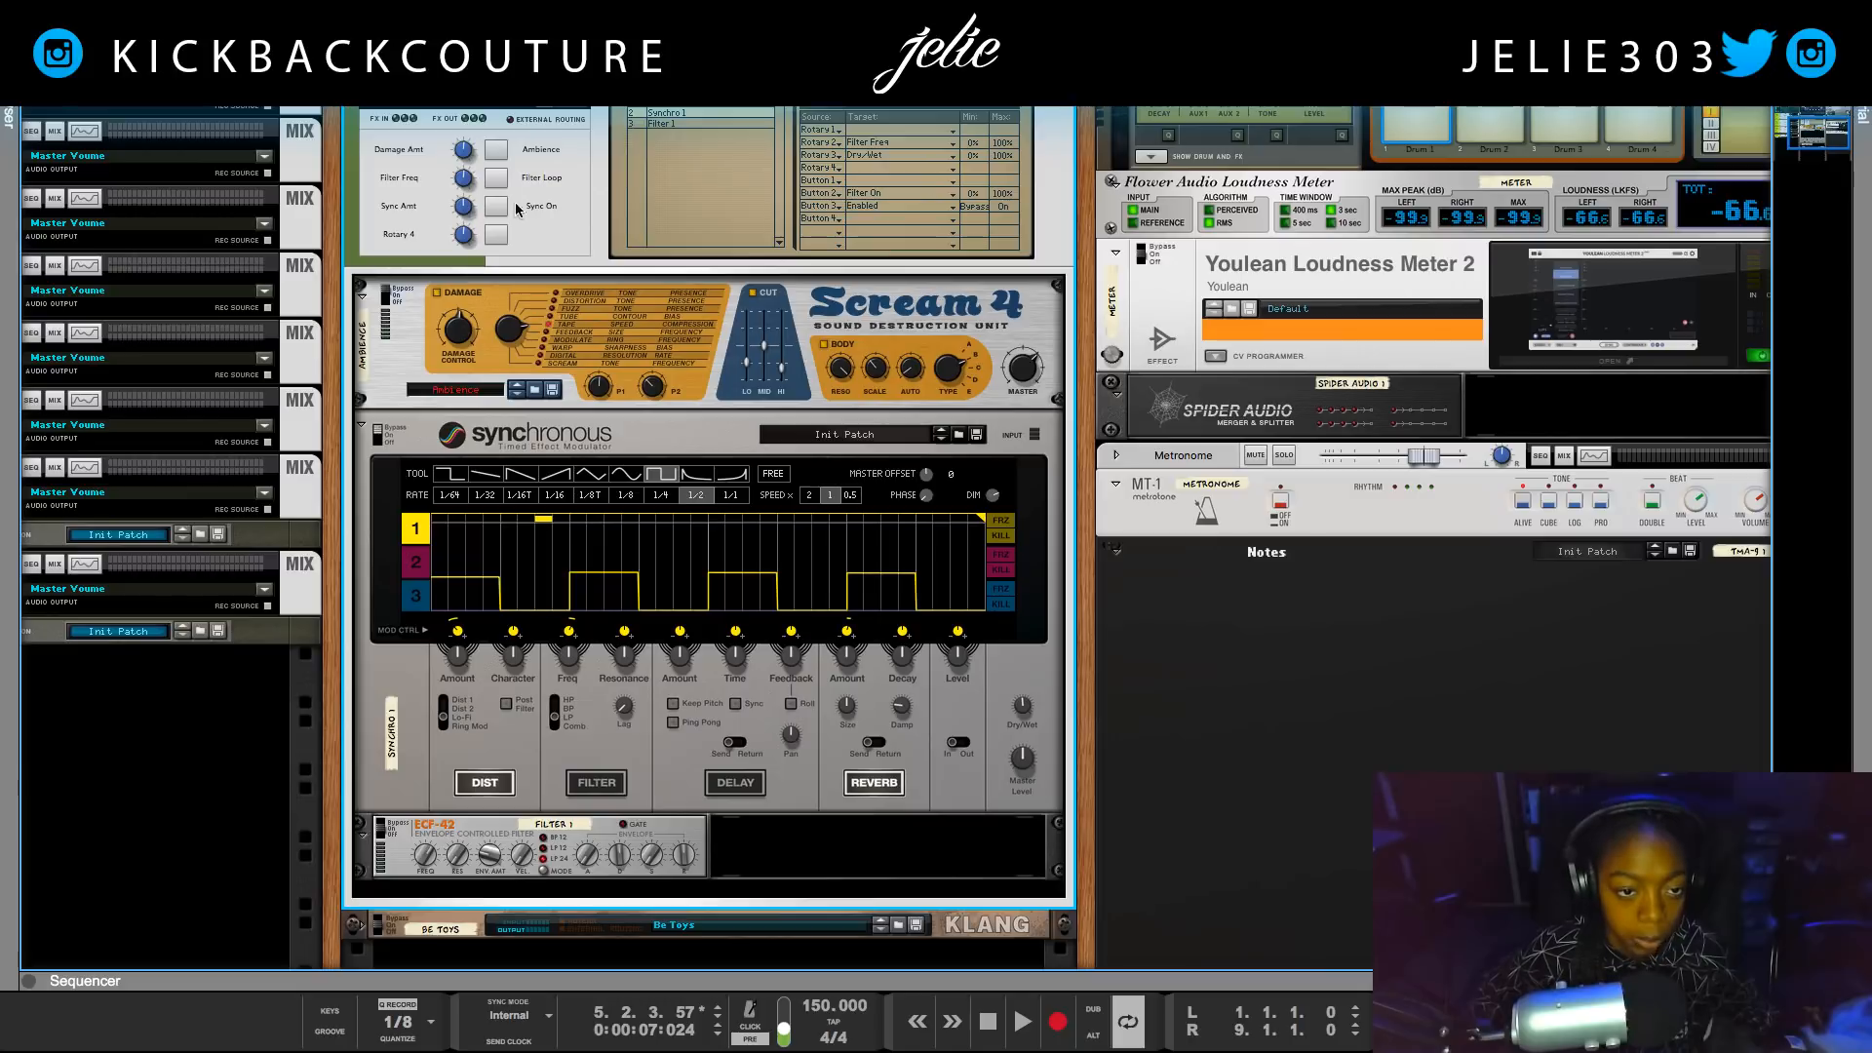
double_click(398, 237)
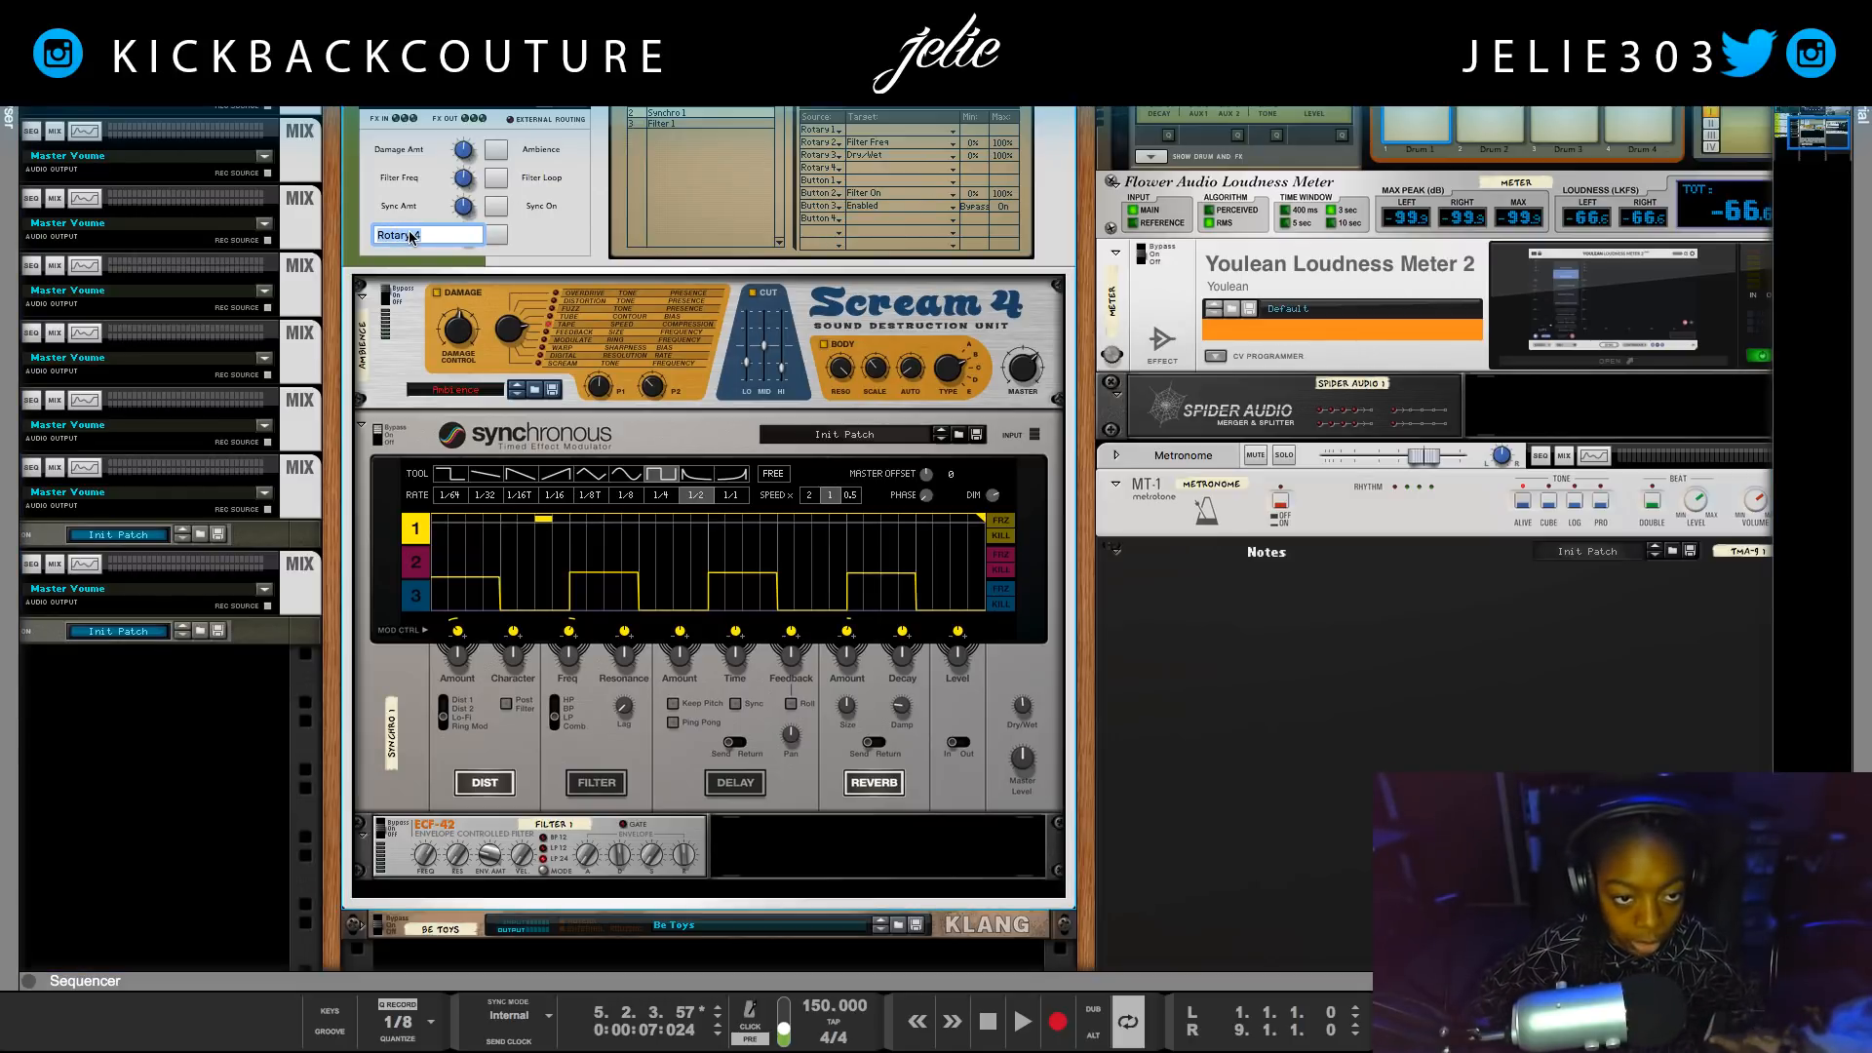
click(404, 176)
double_click(396, 177)
click(403, 182)
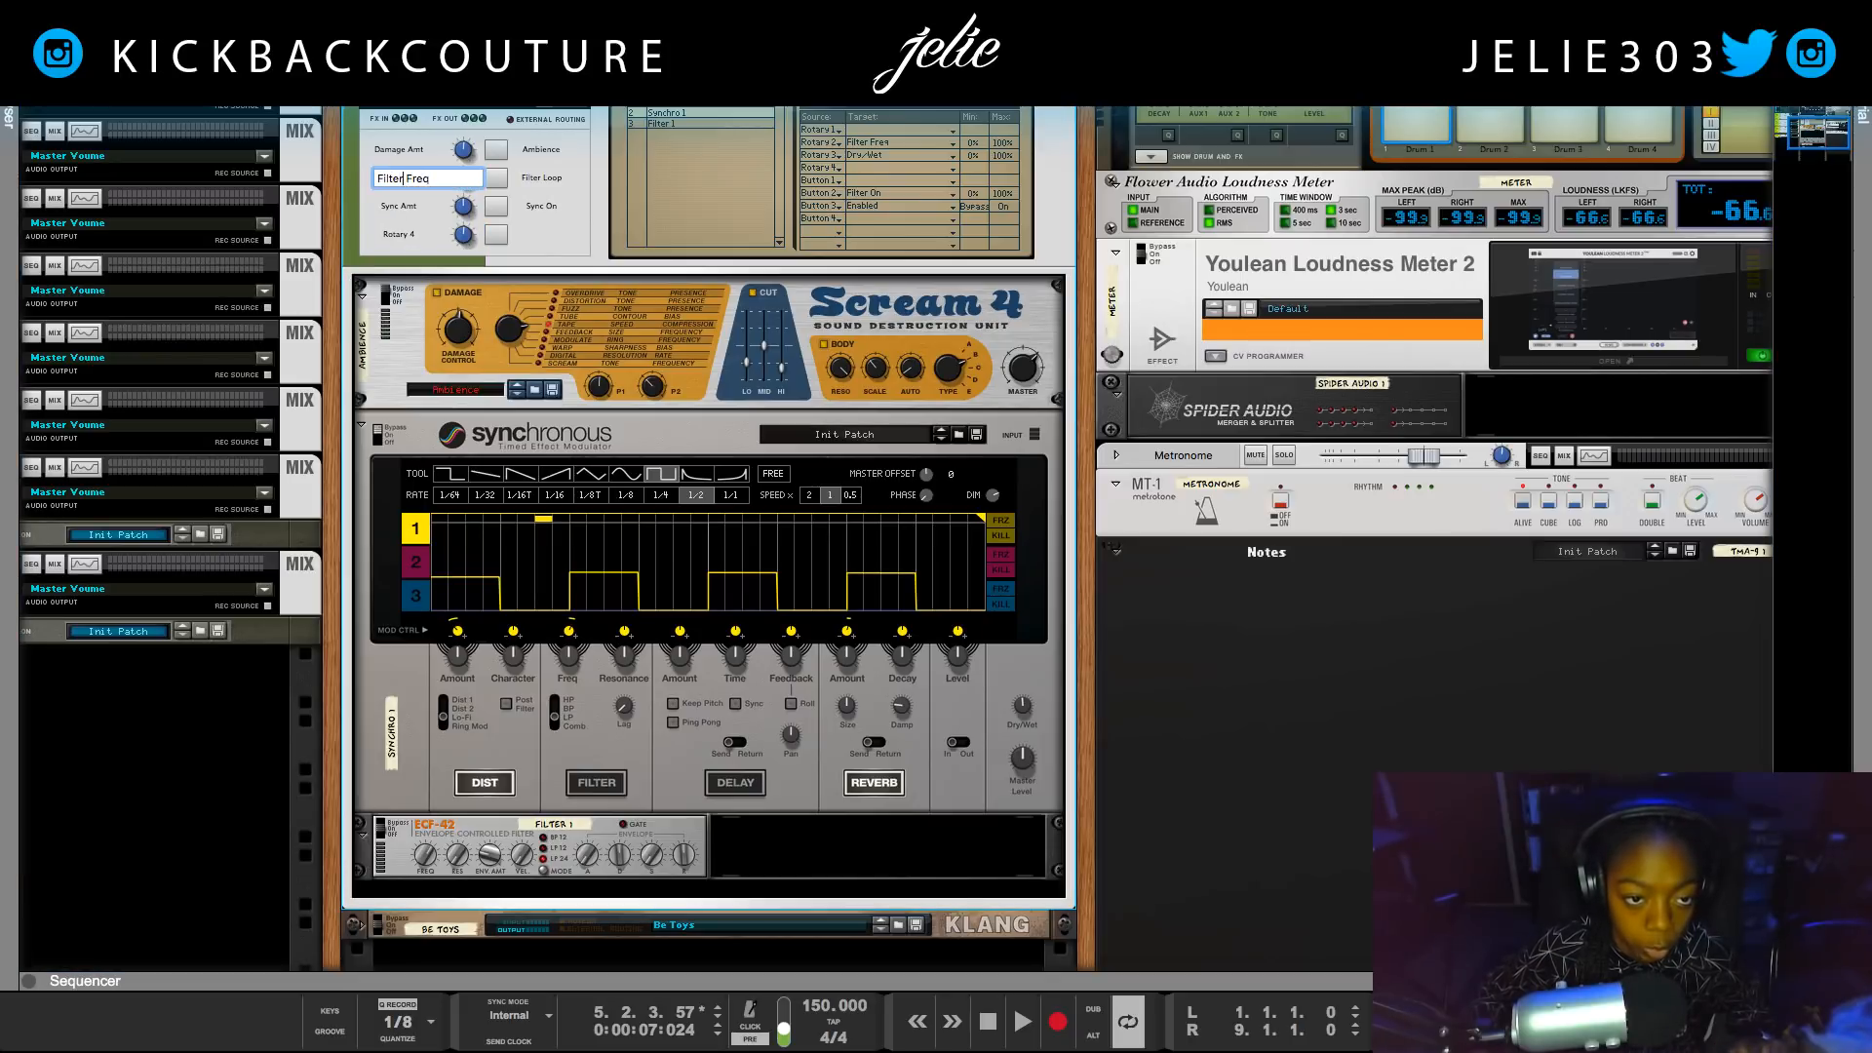
text(Loop)
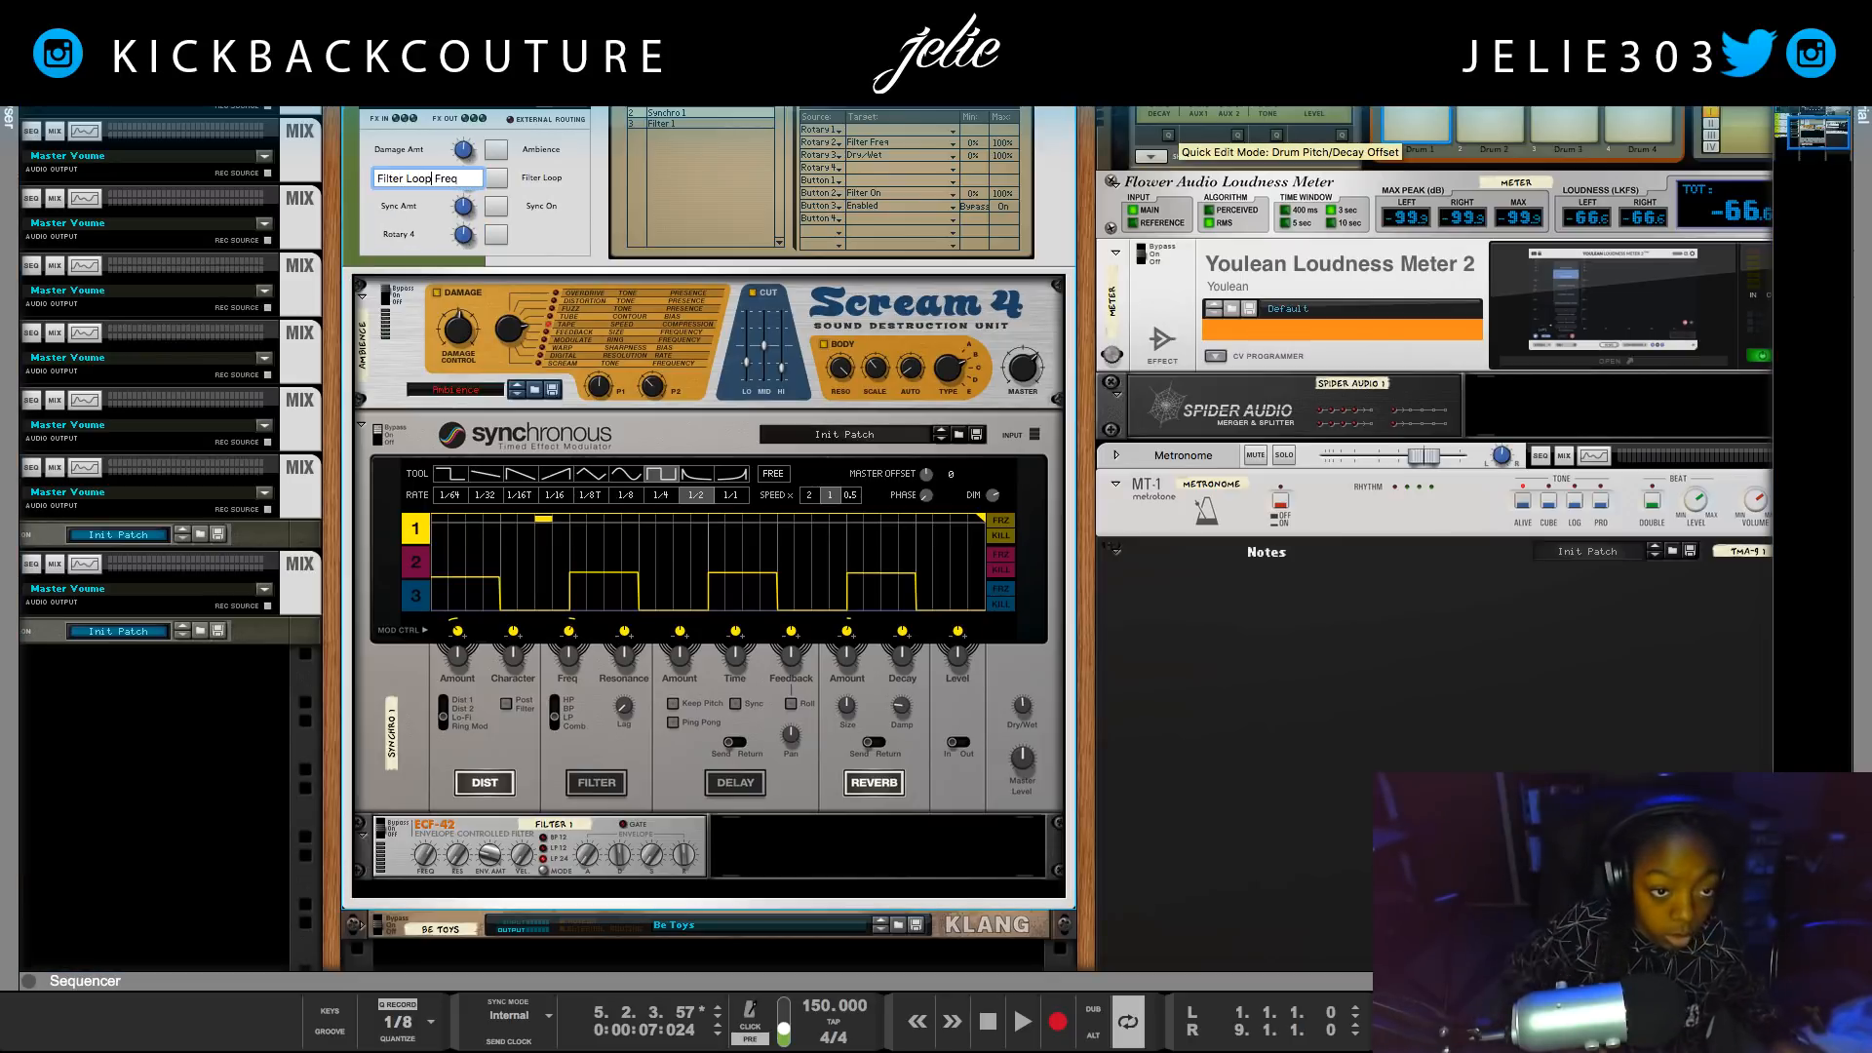
key(Return)
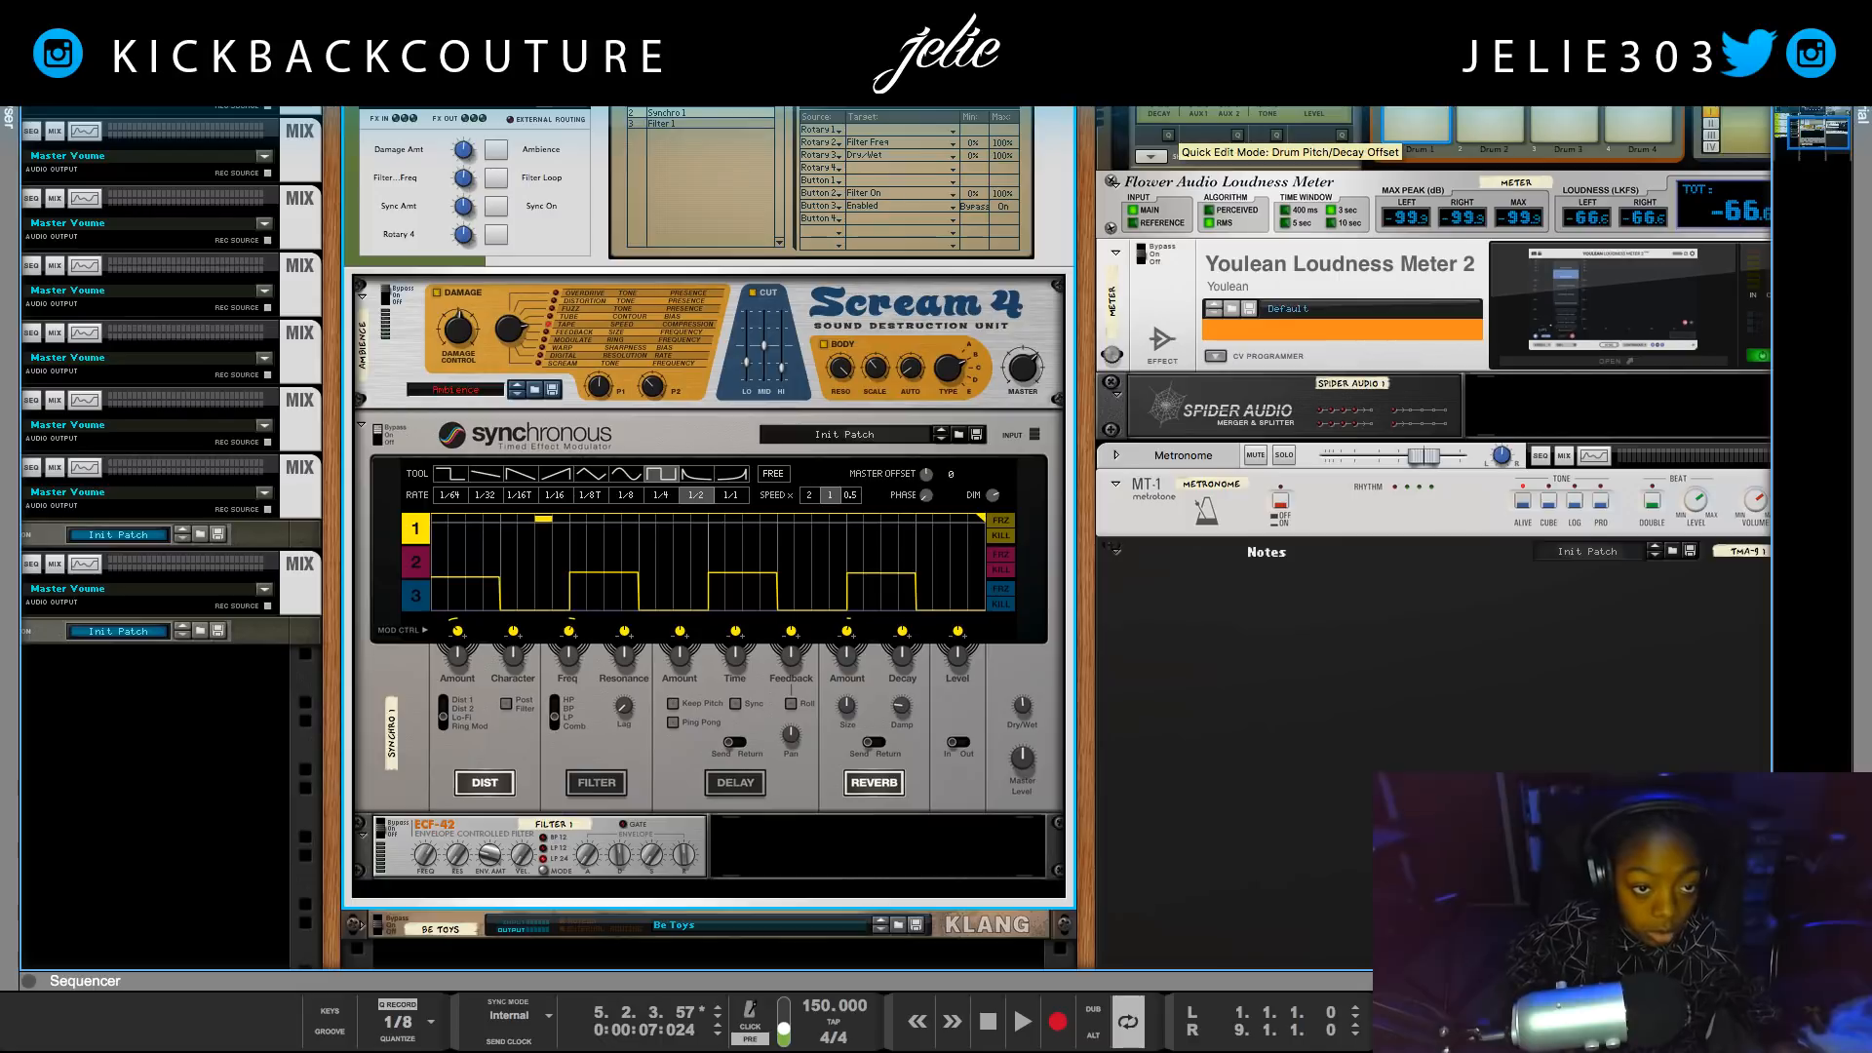
double_click(418, 182)
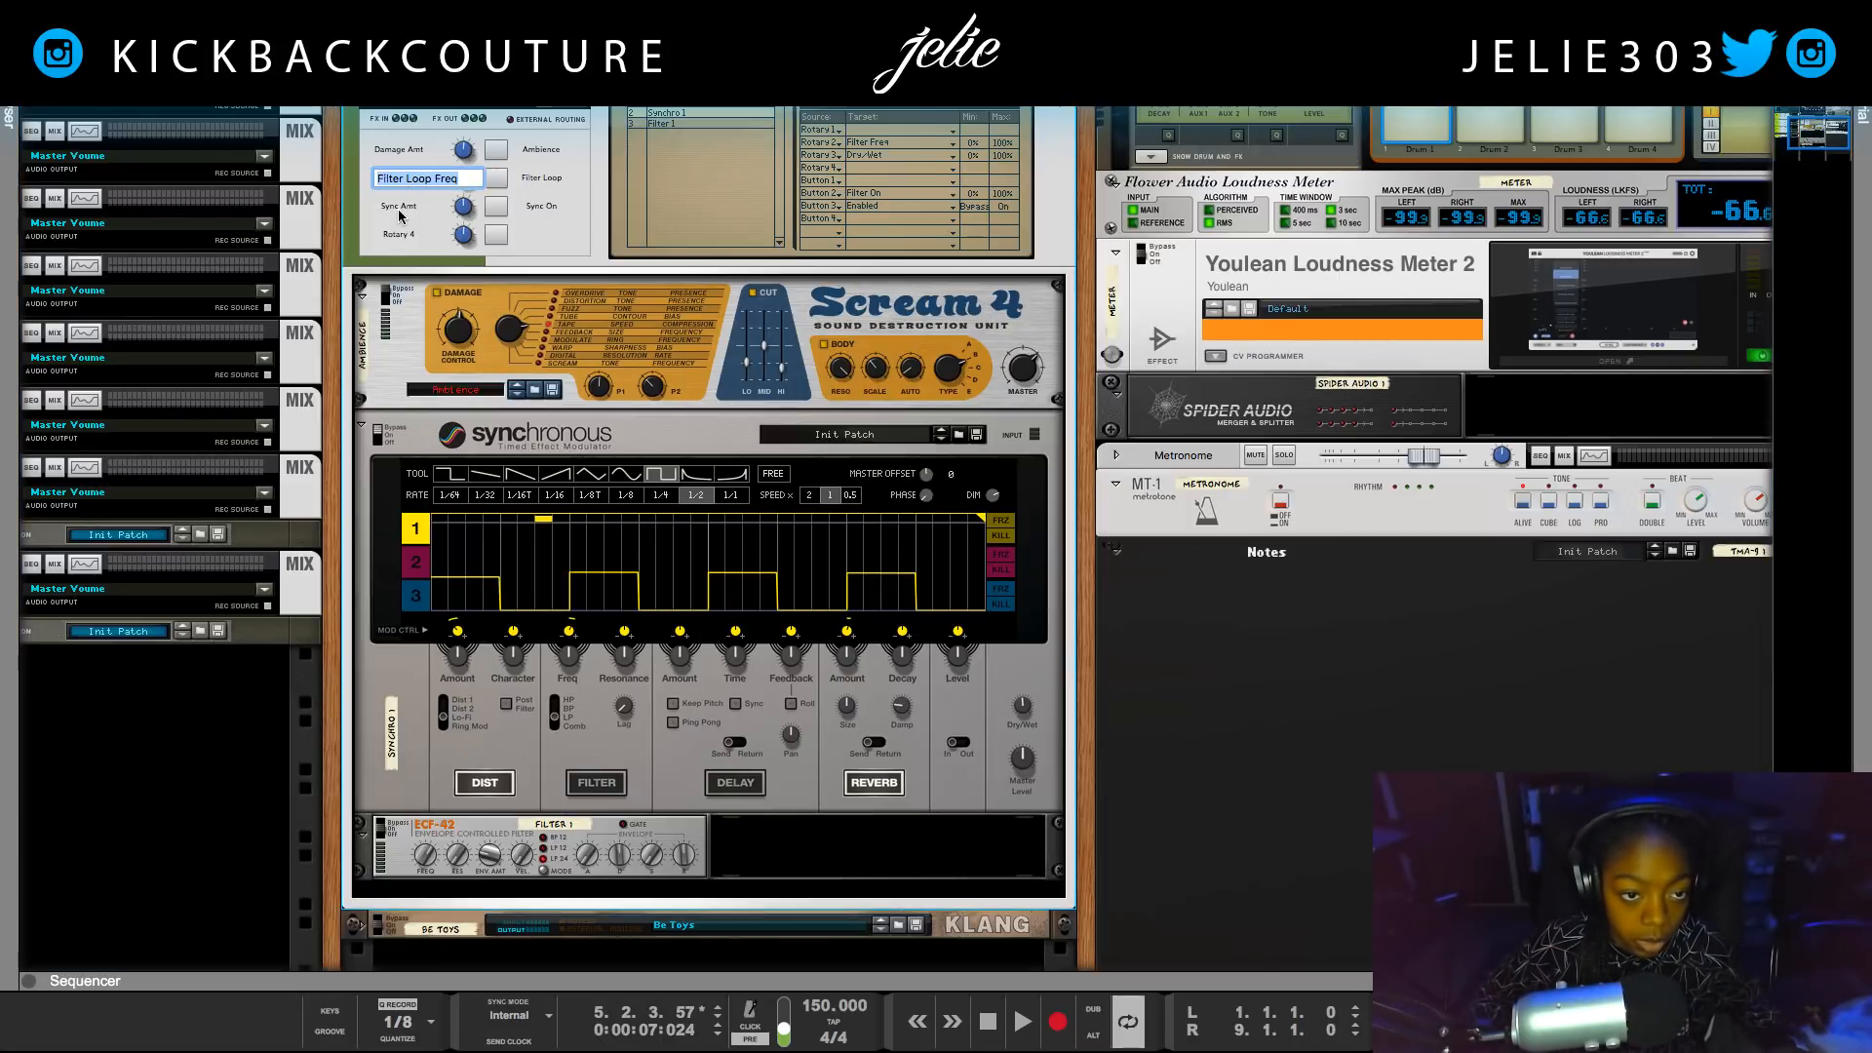
Label the fourth insert FX rotary Filter Freq.
click(404, 236)
double_click(404, 236)
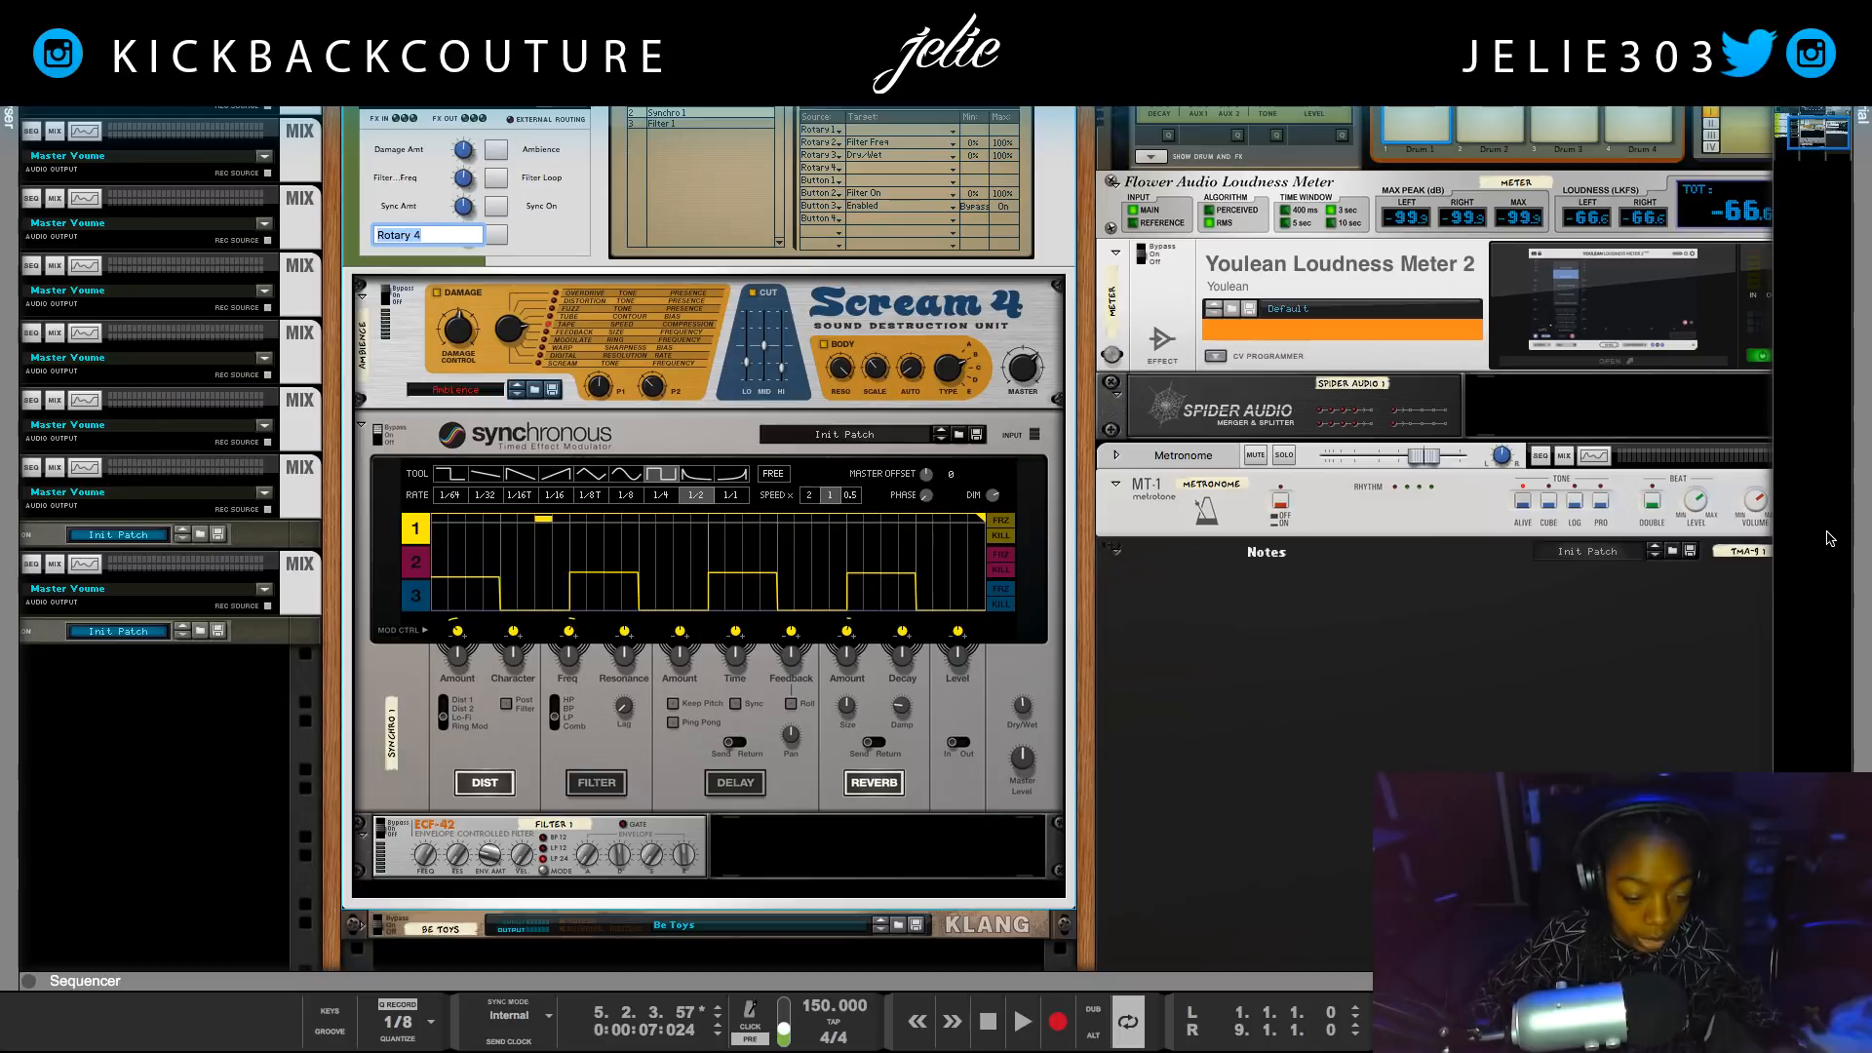
text(Filet)
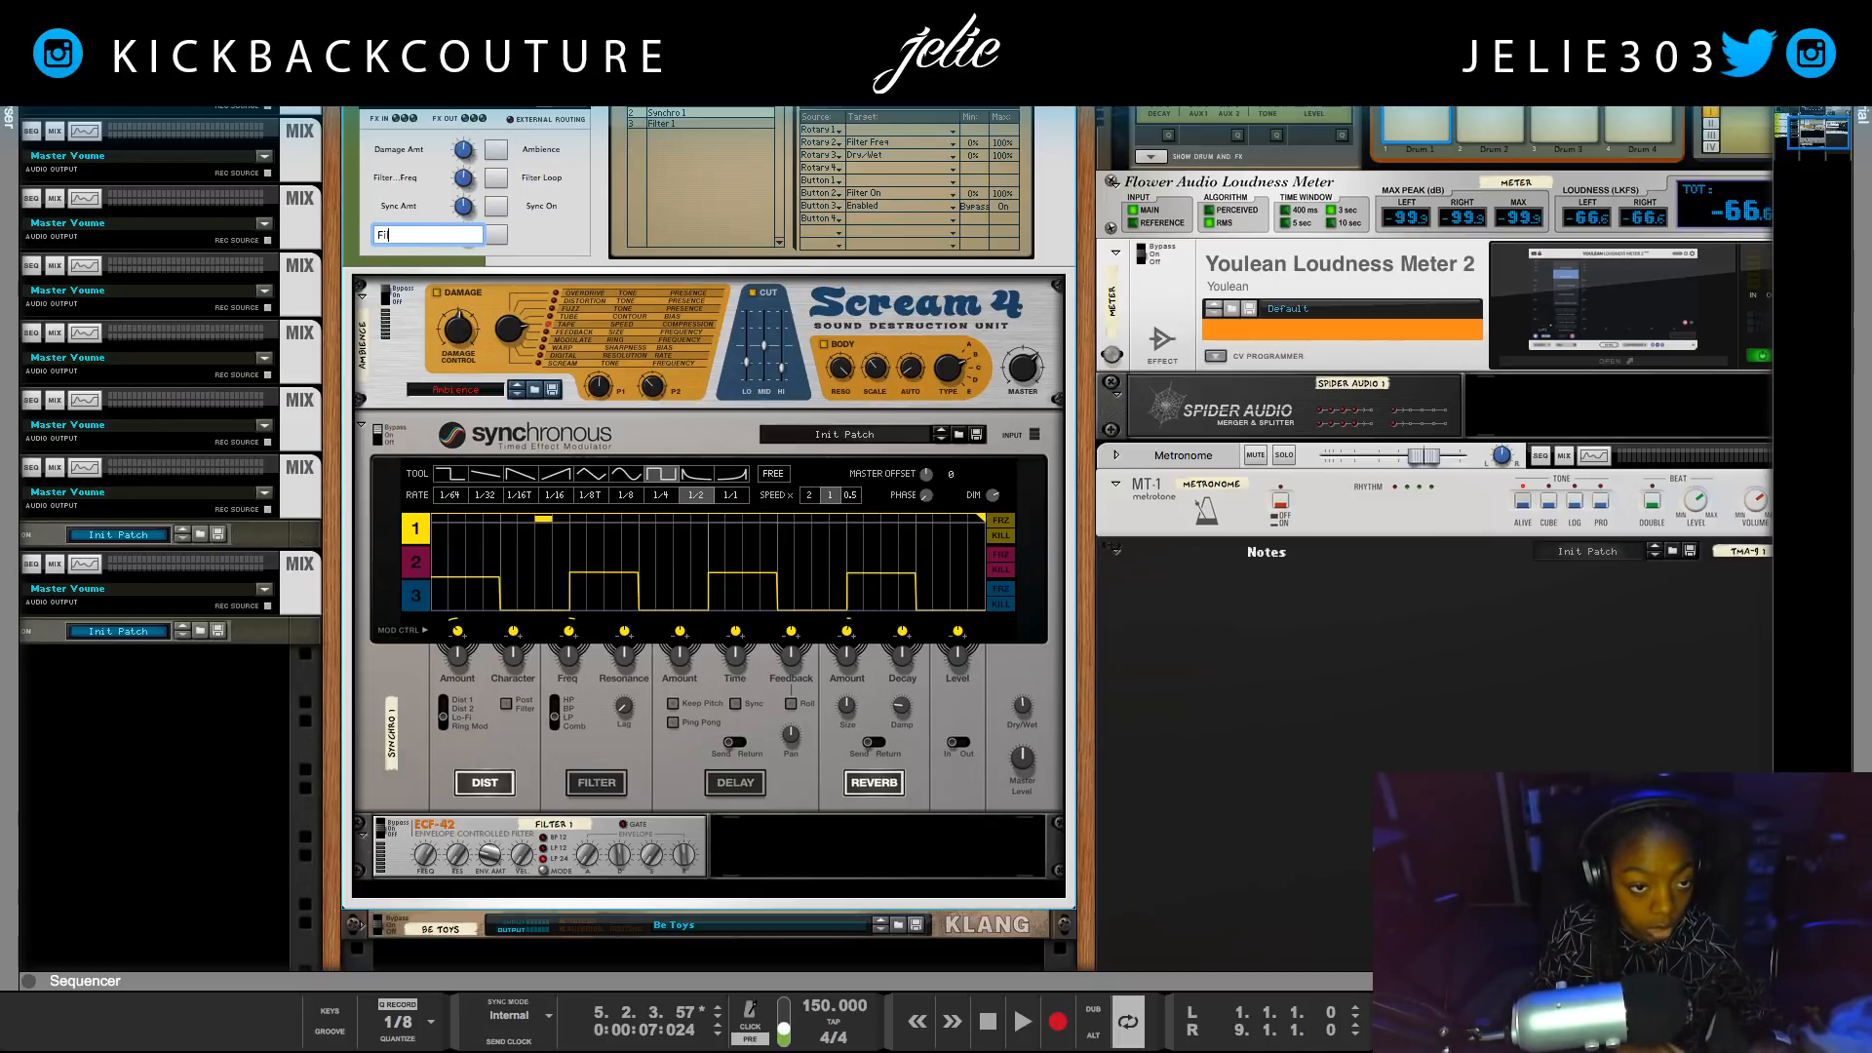
text(ter Freq)
key(Return)
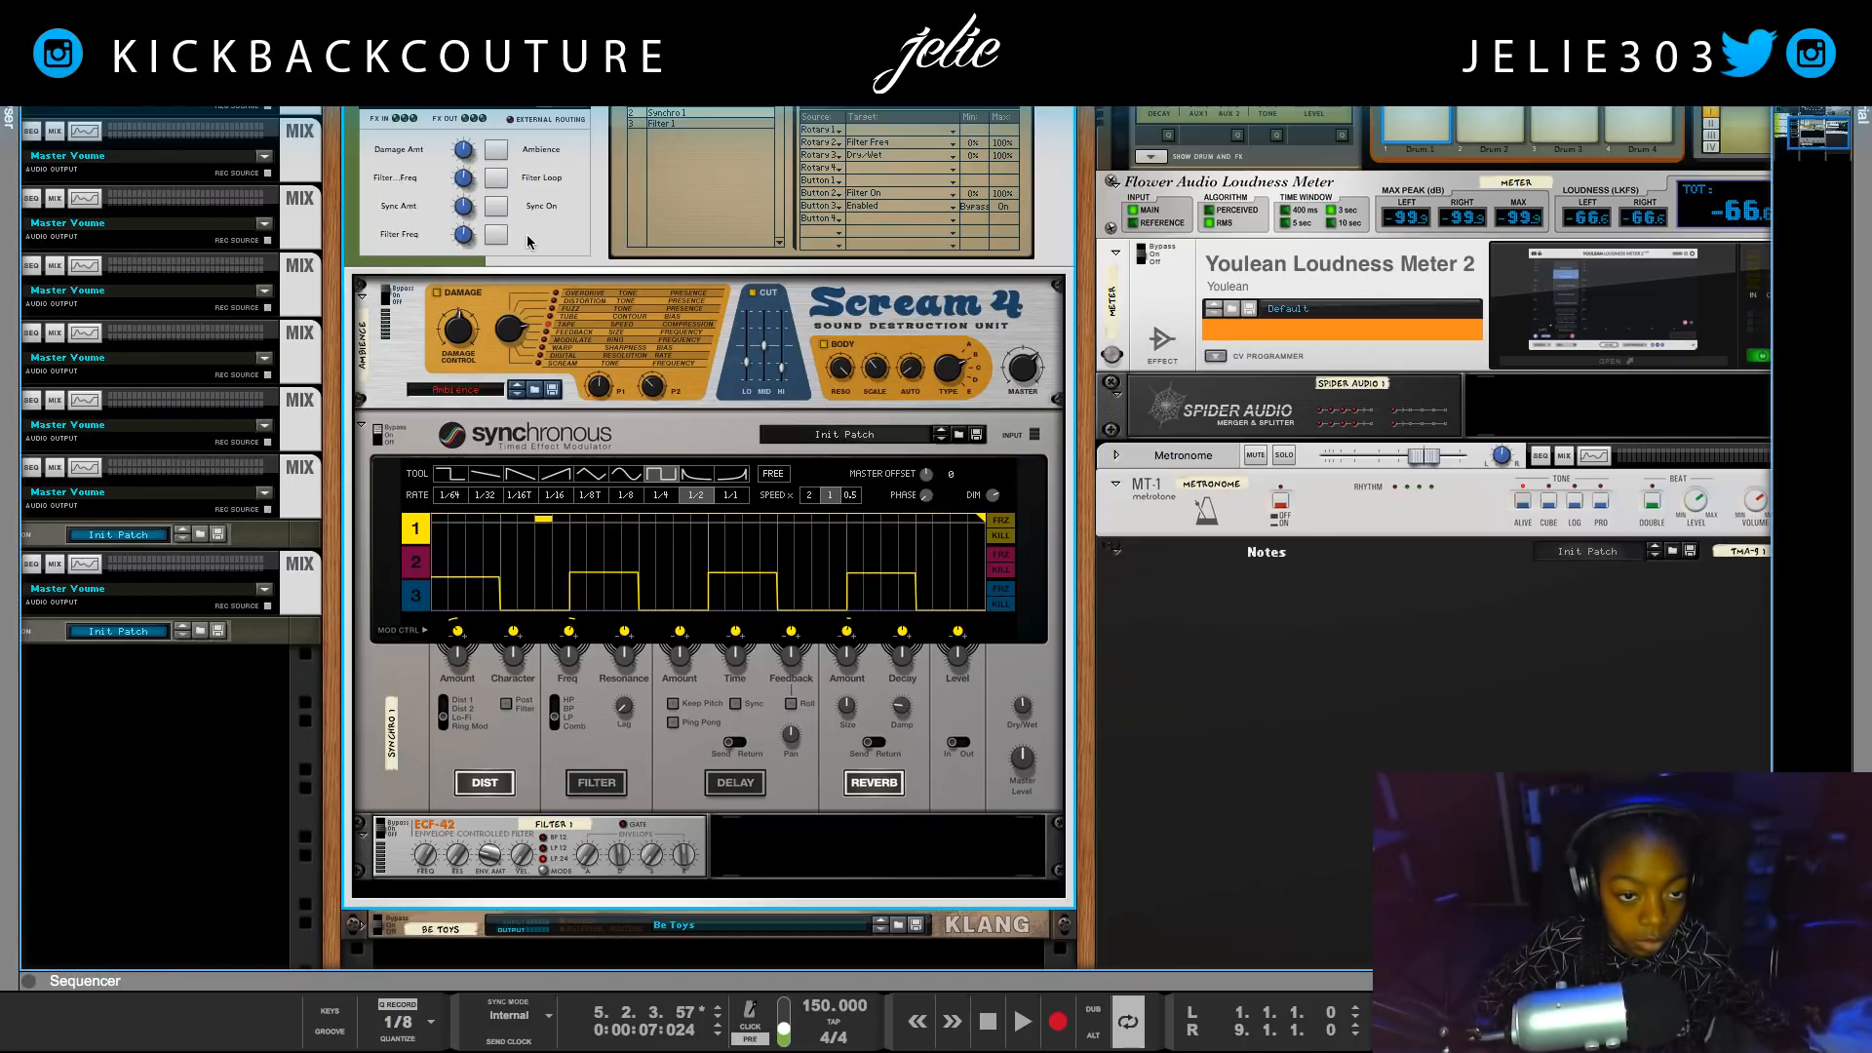
Route Rotary 4 to the Filter 1 device's Frequency target in the modulation routing.
scroll(709, 188, up, 2)
click(704, 179)
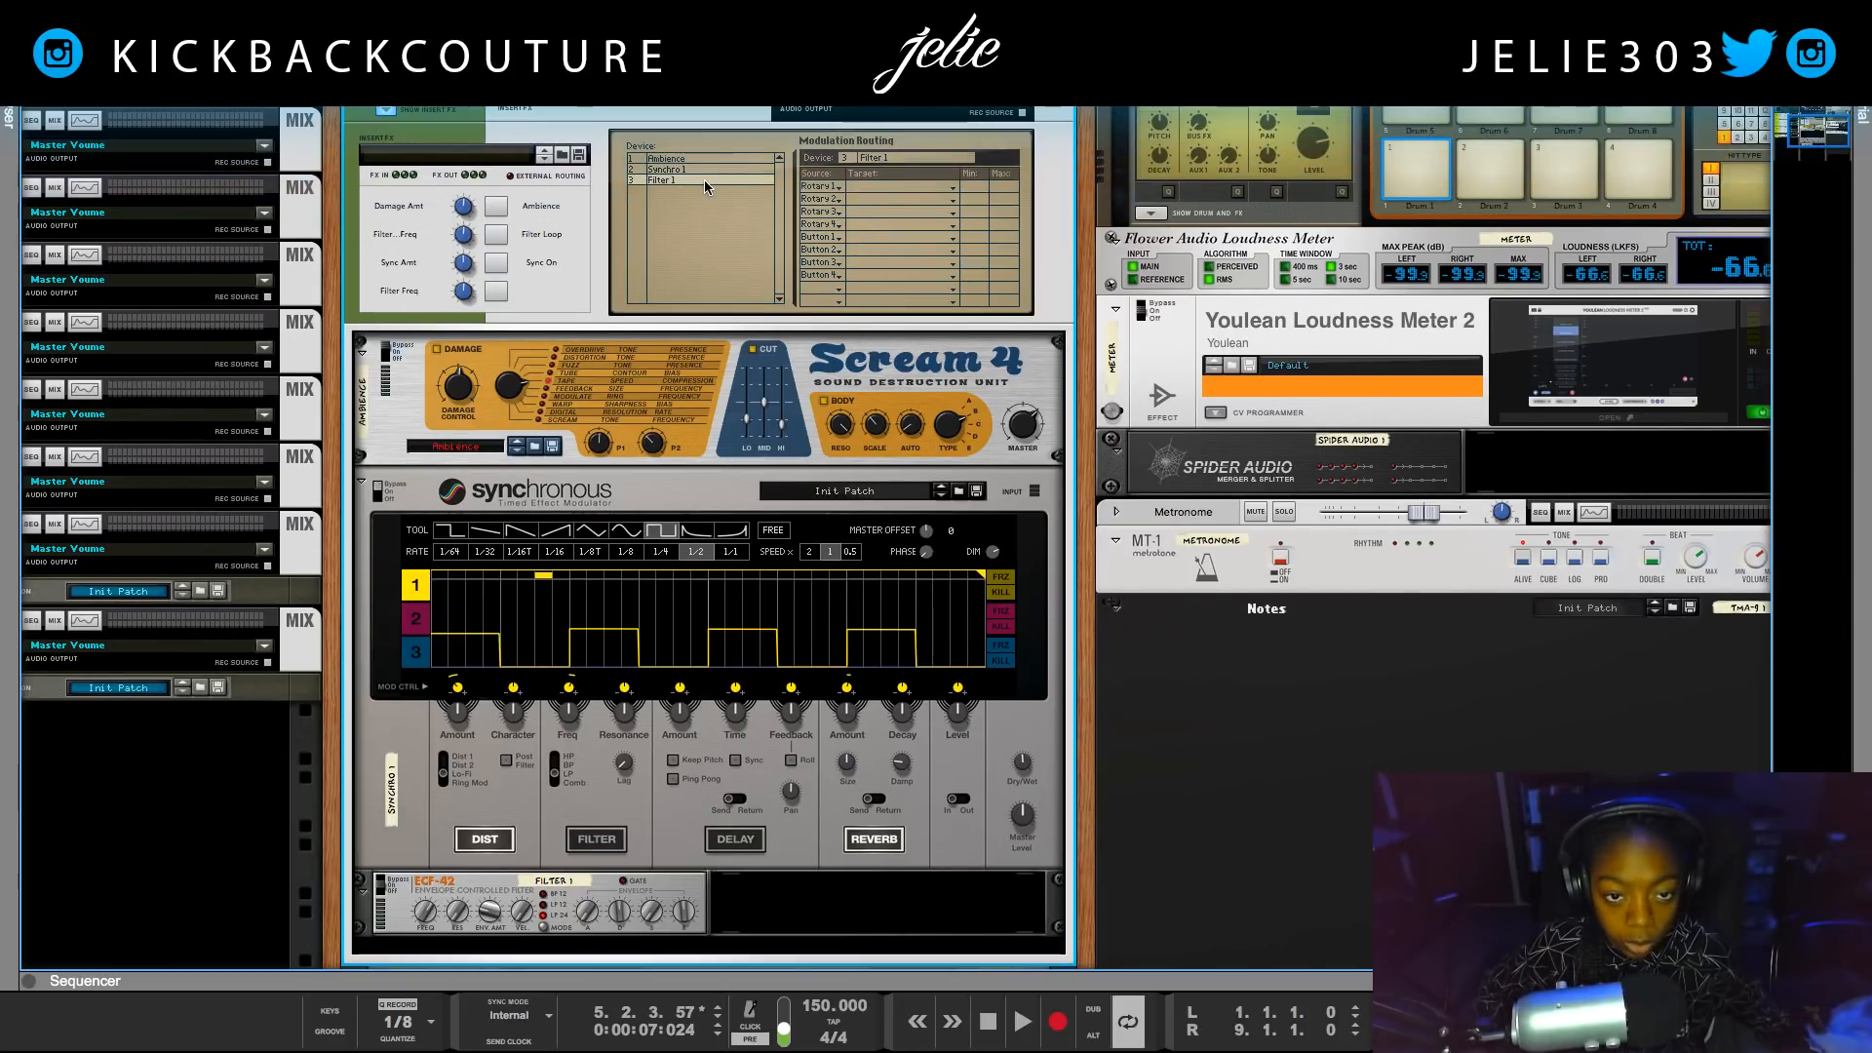
click(856, 229)
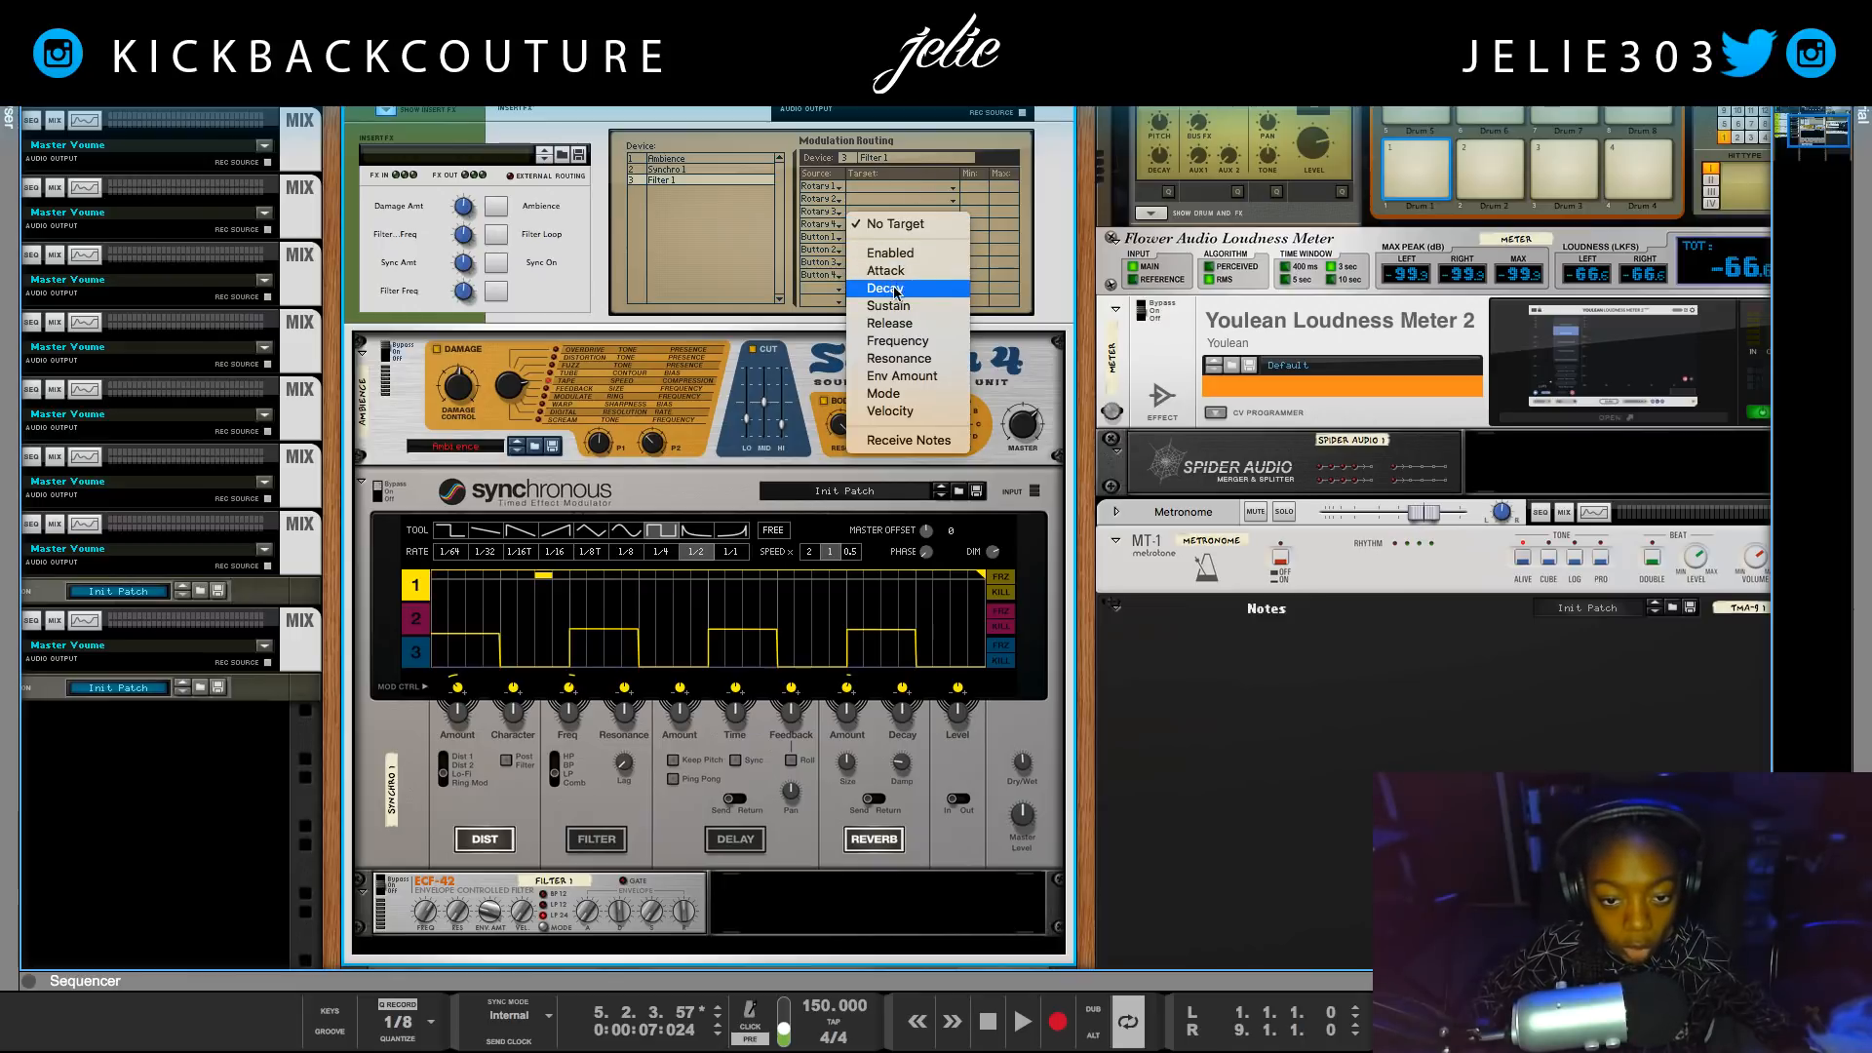
click(921, 342)
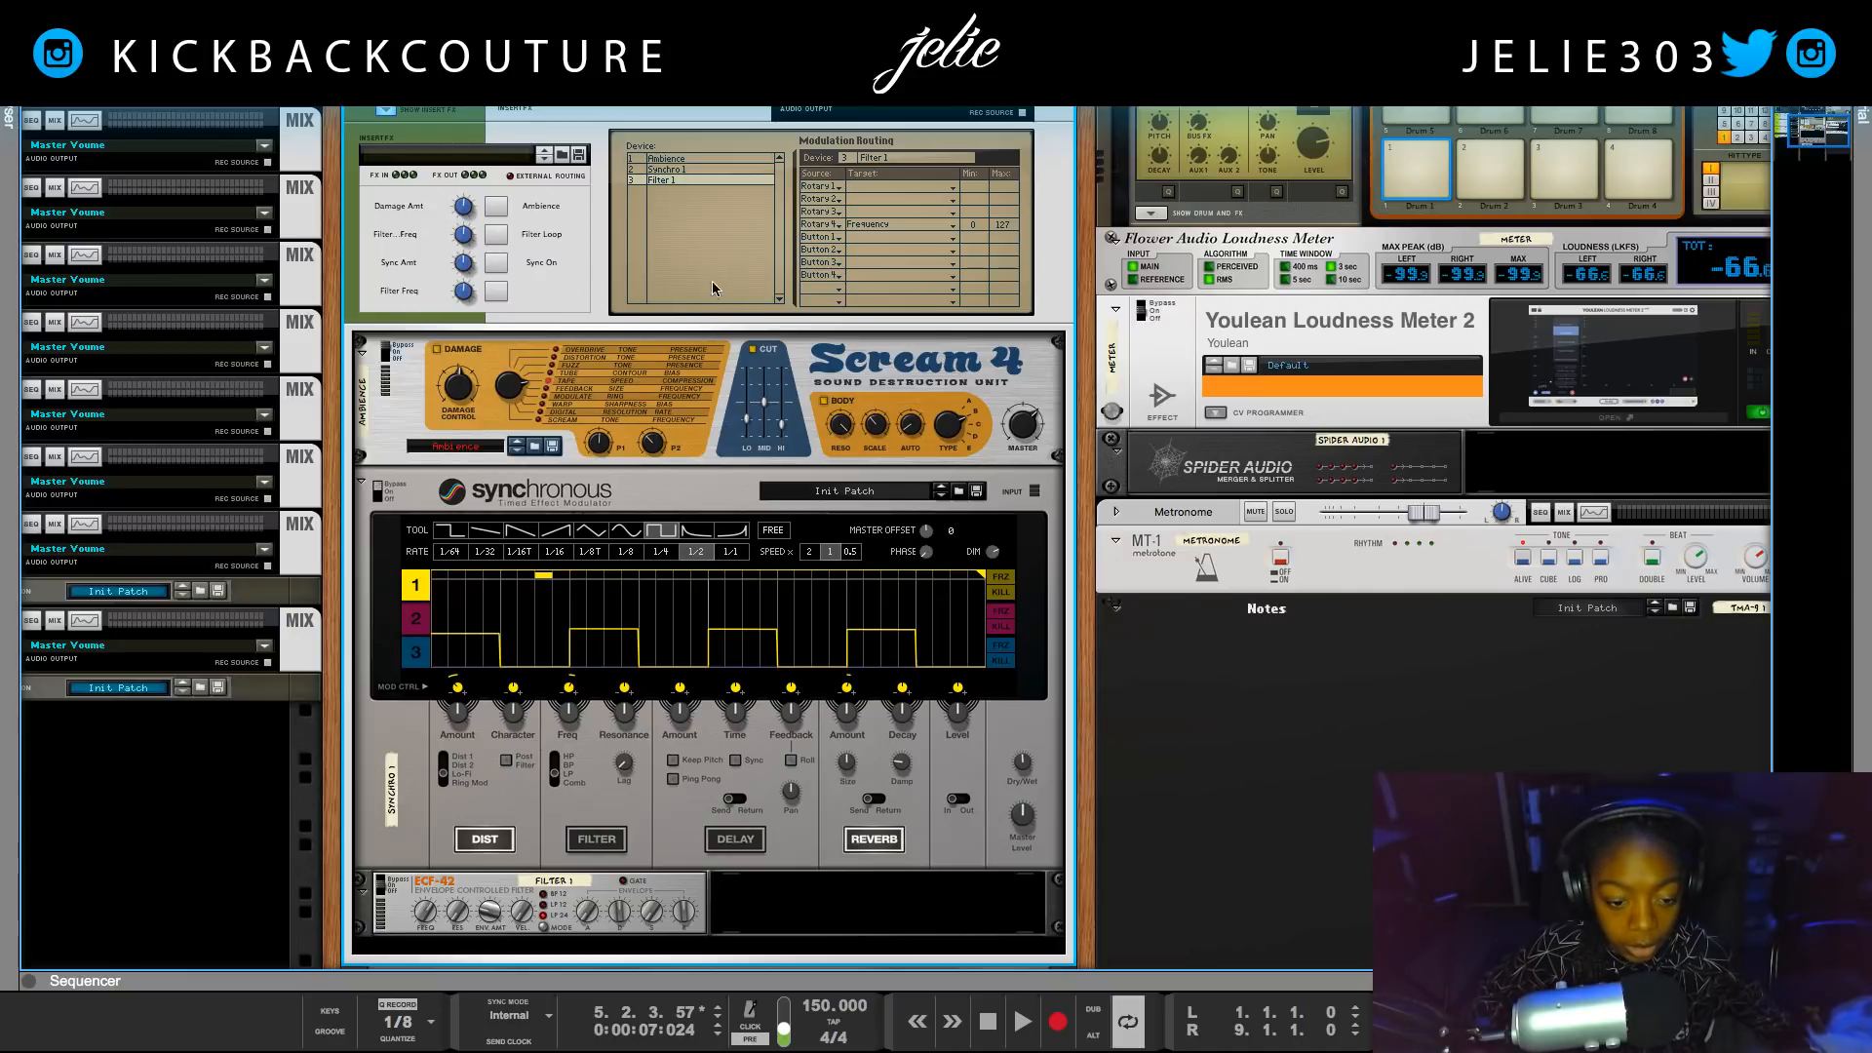
Label the fourth insert FX button Filter On.
double_click(552, 292)
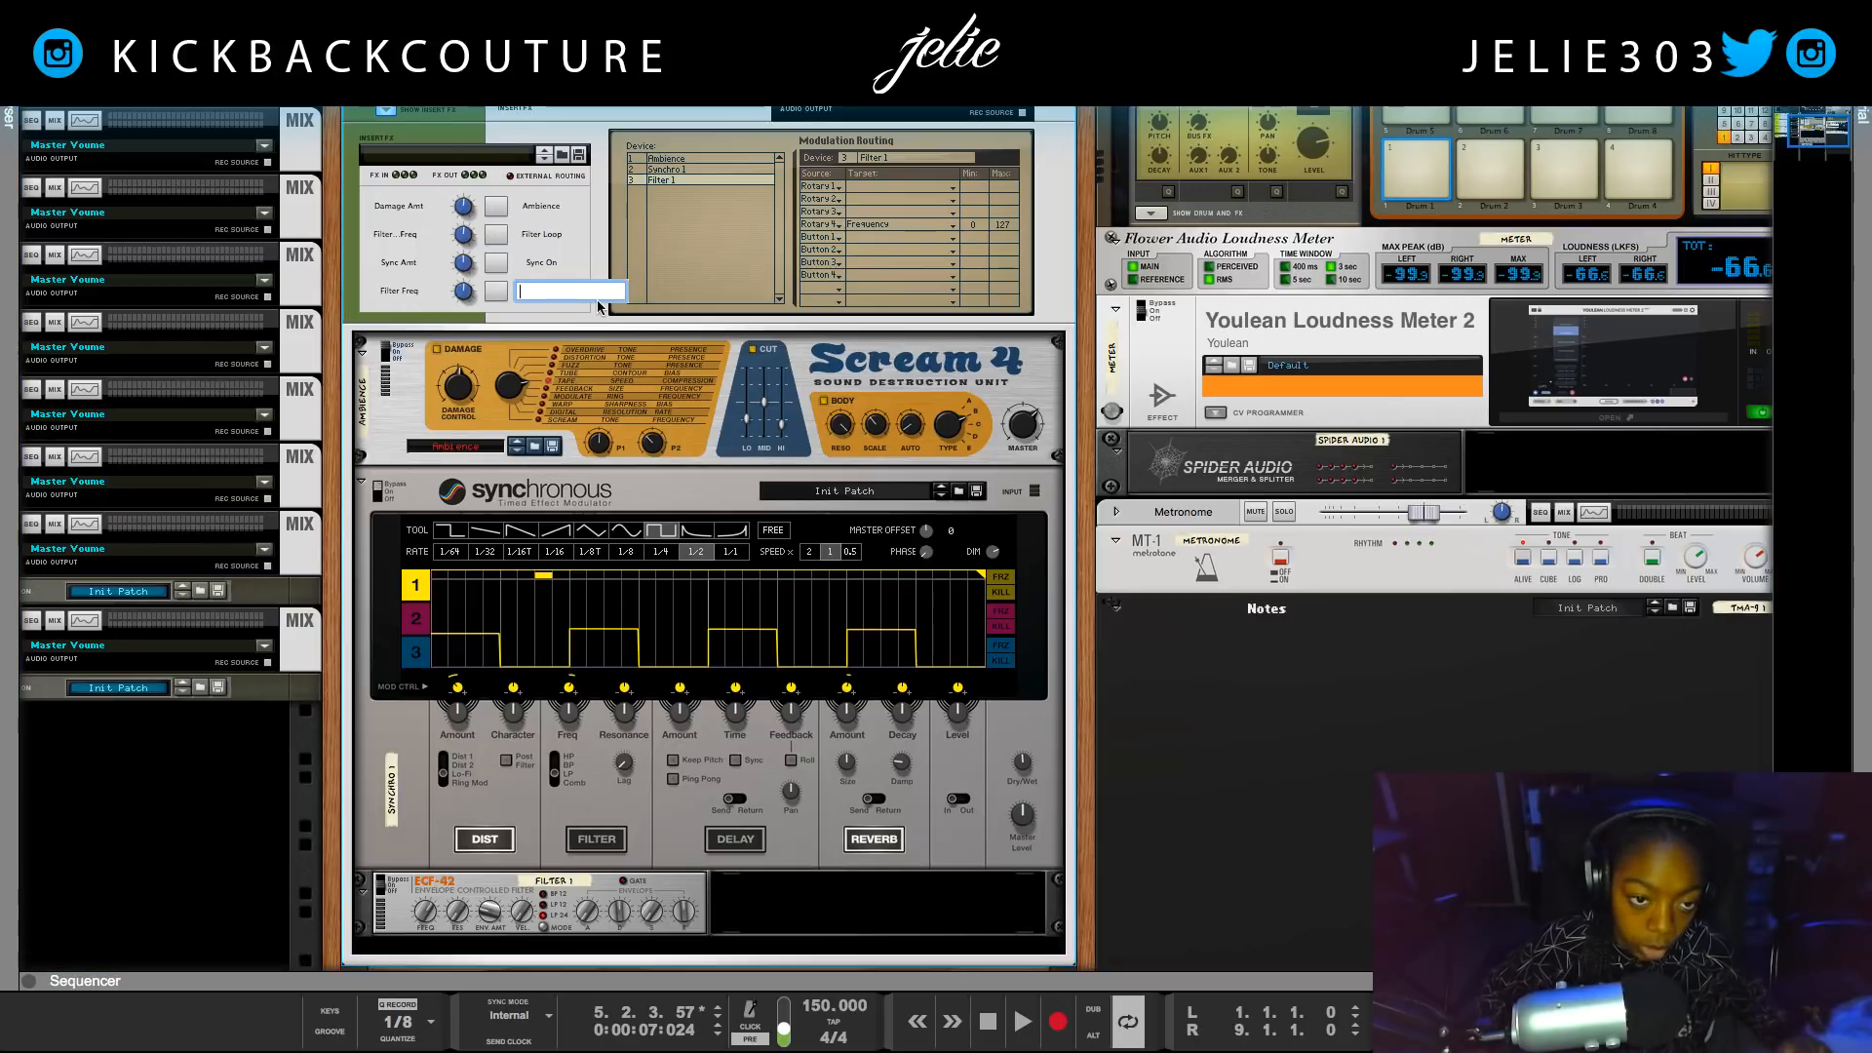
text(Fi)
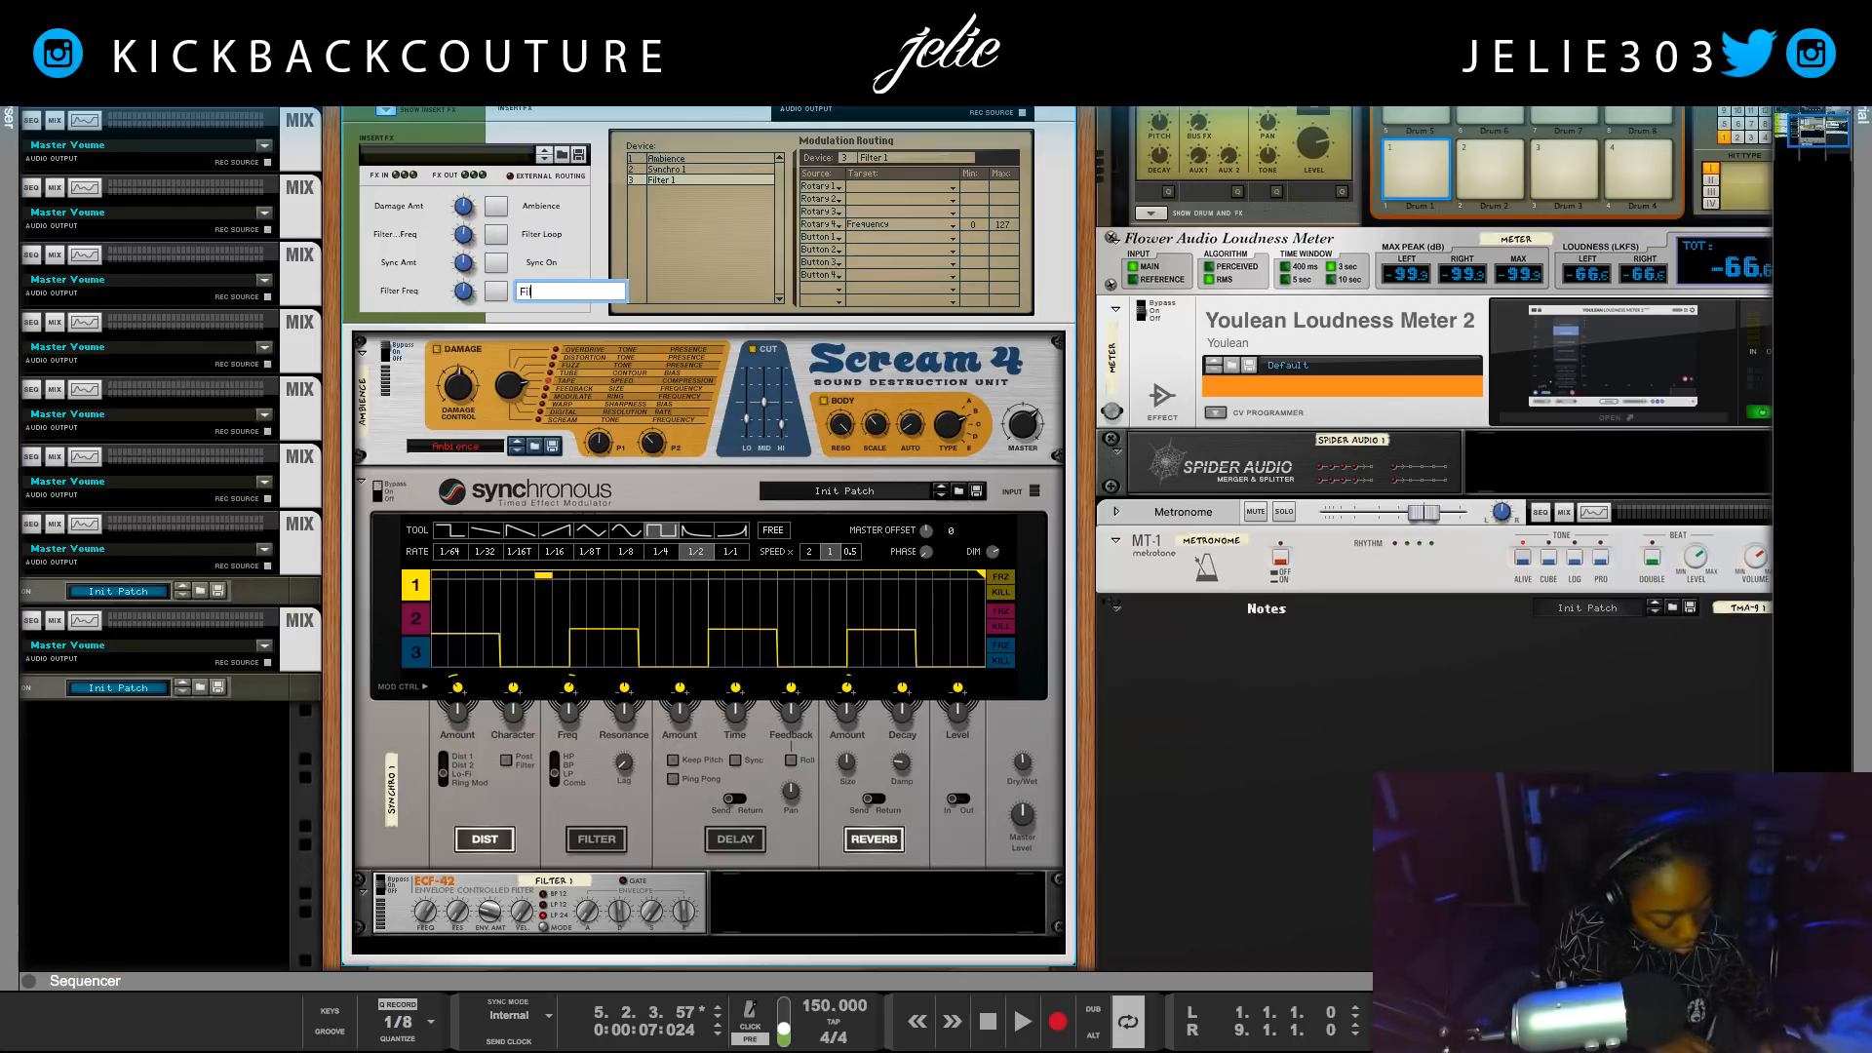
text(lter On)
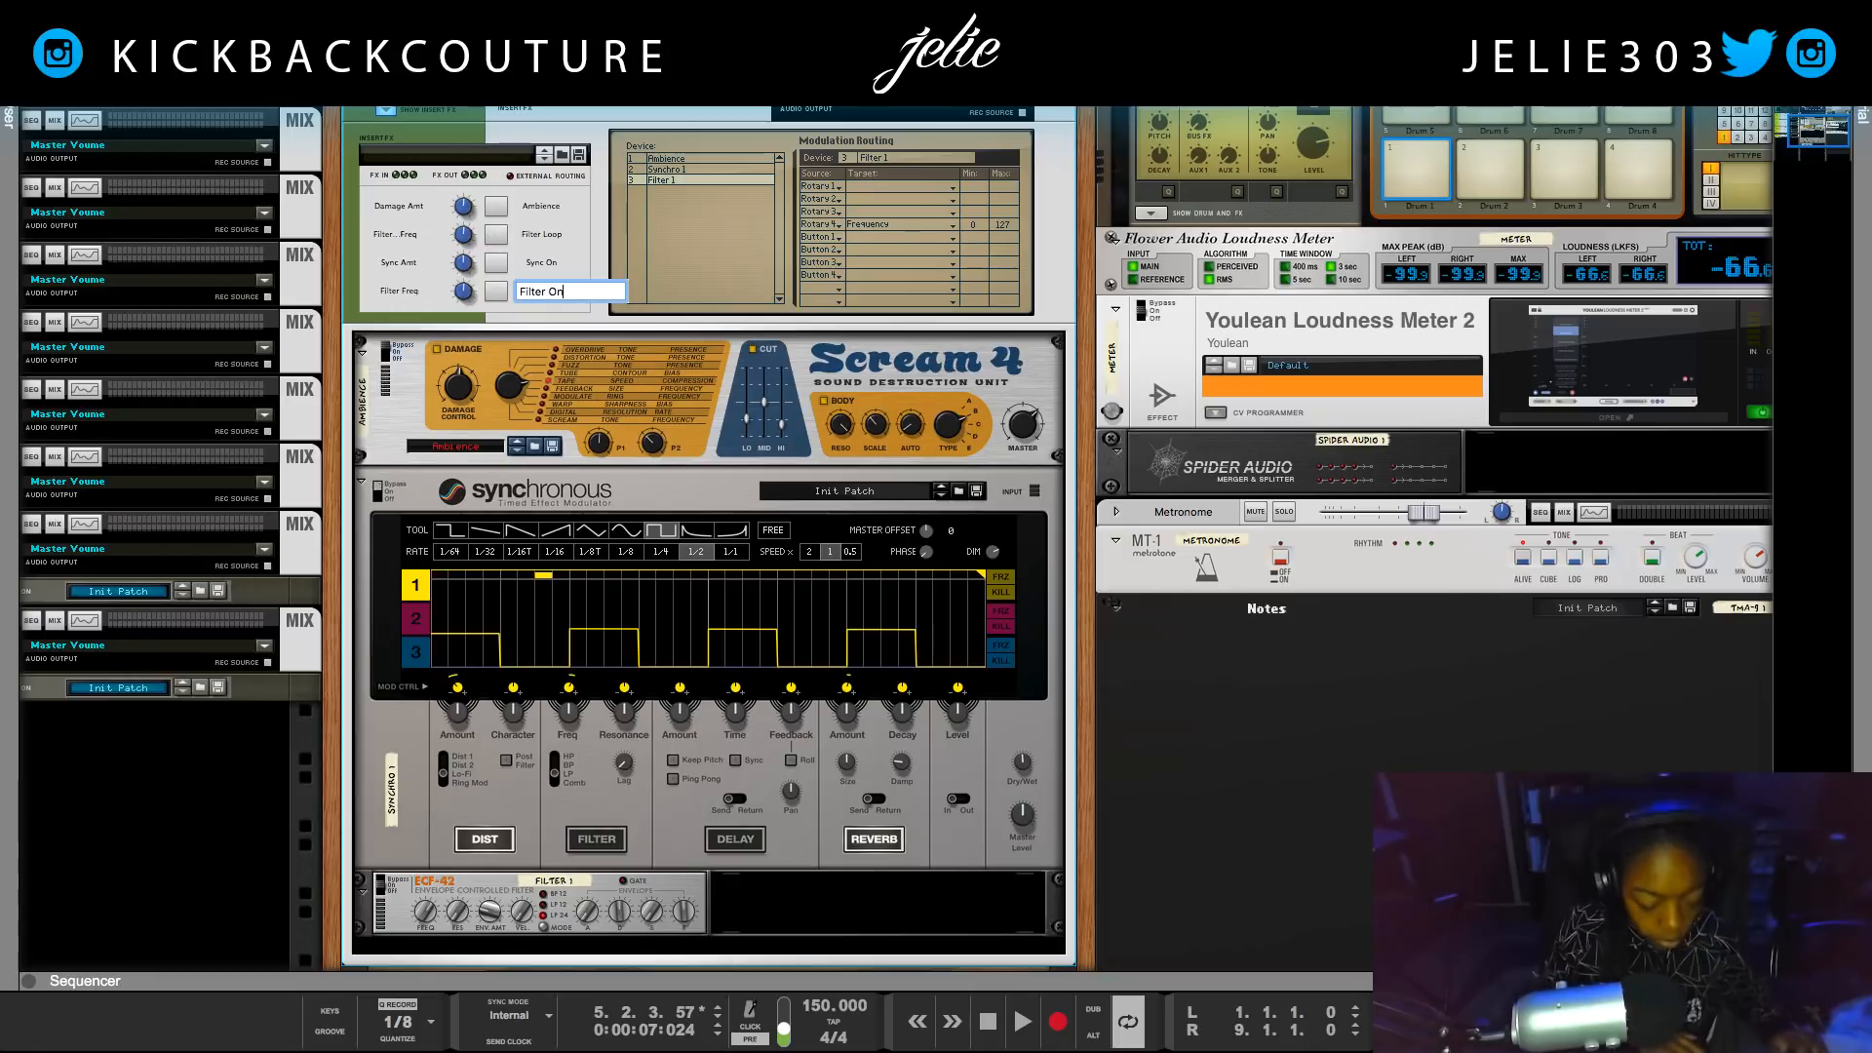
key(Return)
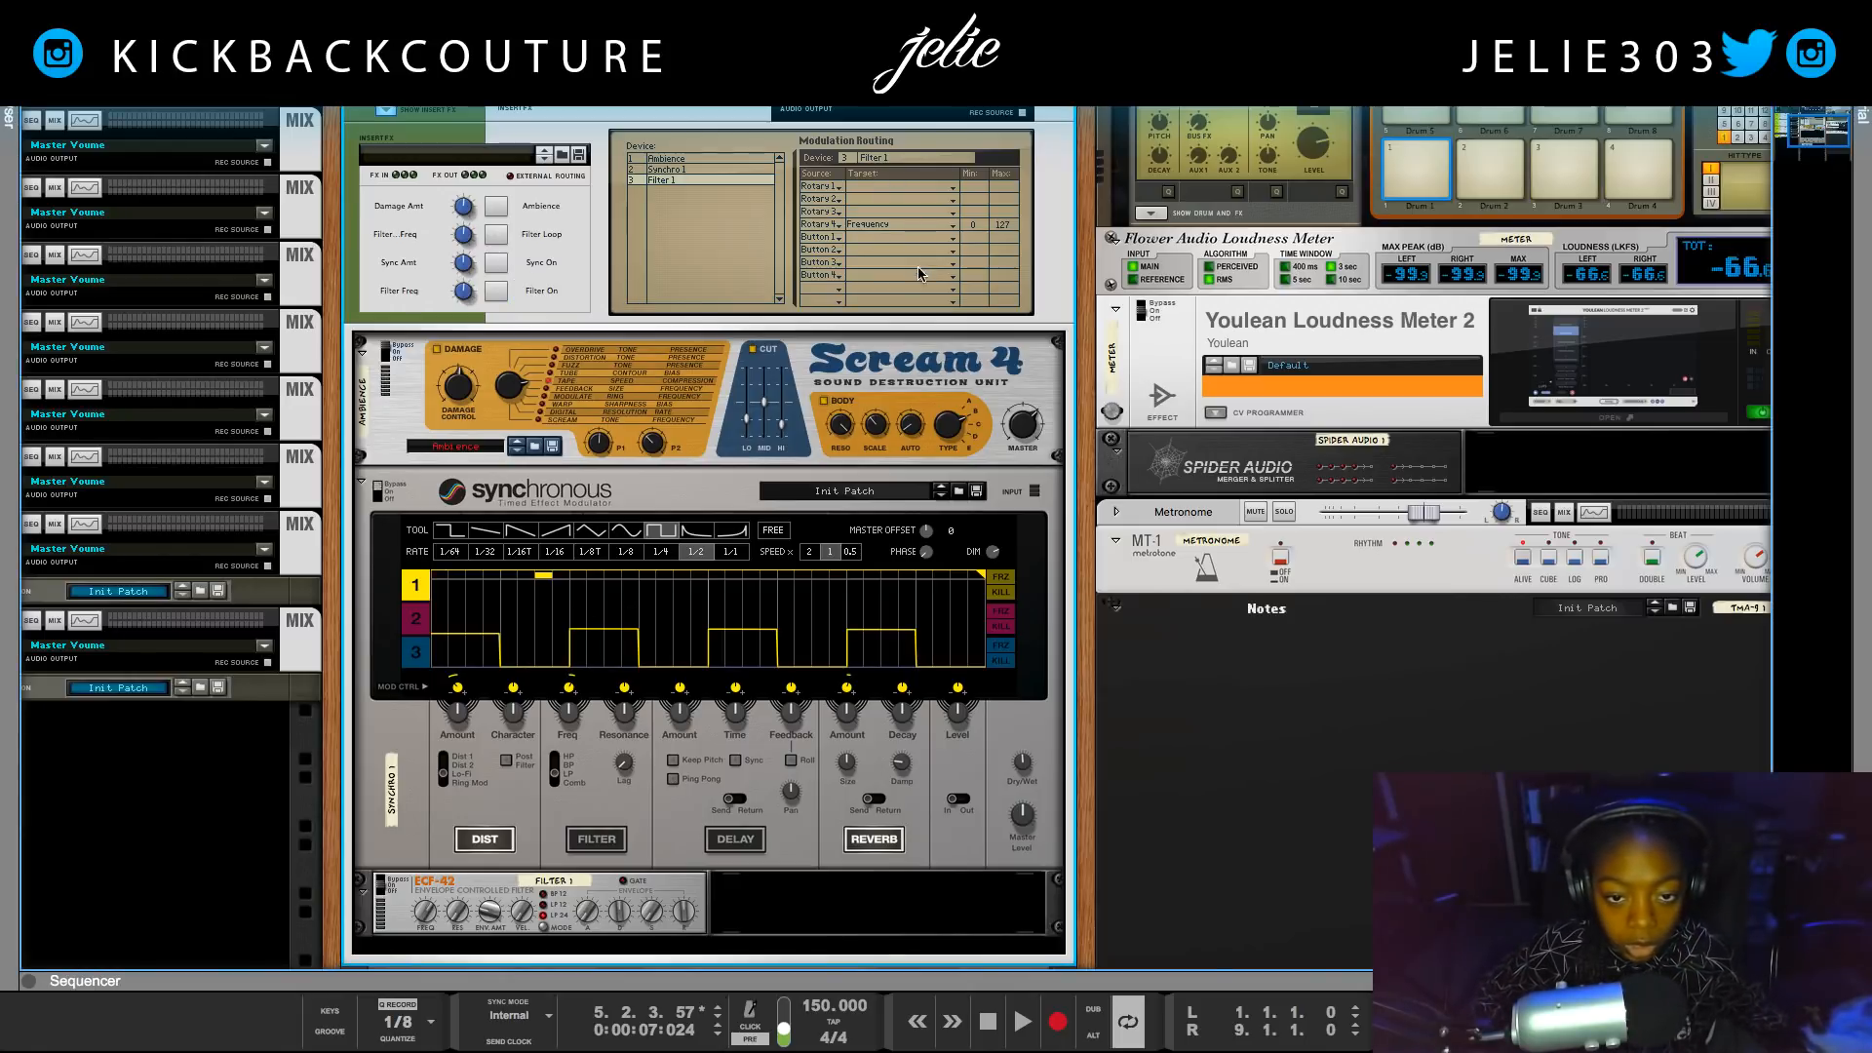
Route Button 4 to the Filter 1 device's Enabled target and switch the Filter On button on.
click(884, 266)
click(883, 261)
click(871, 278)
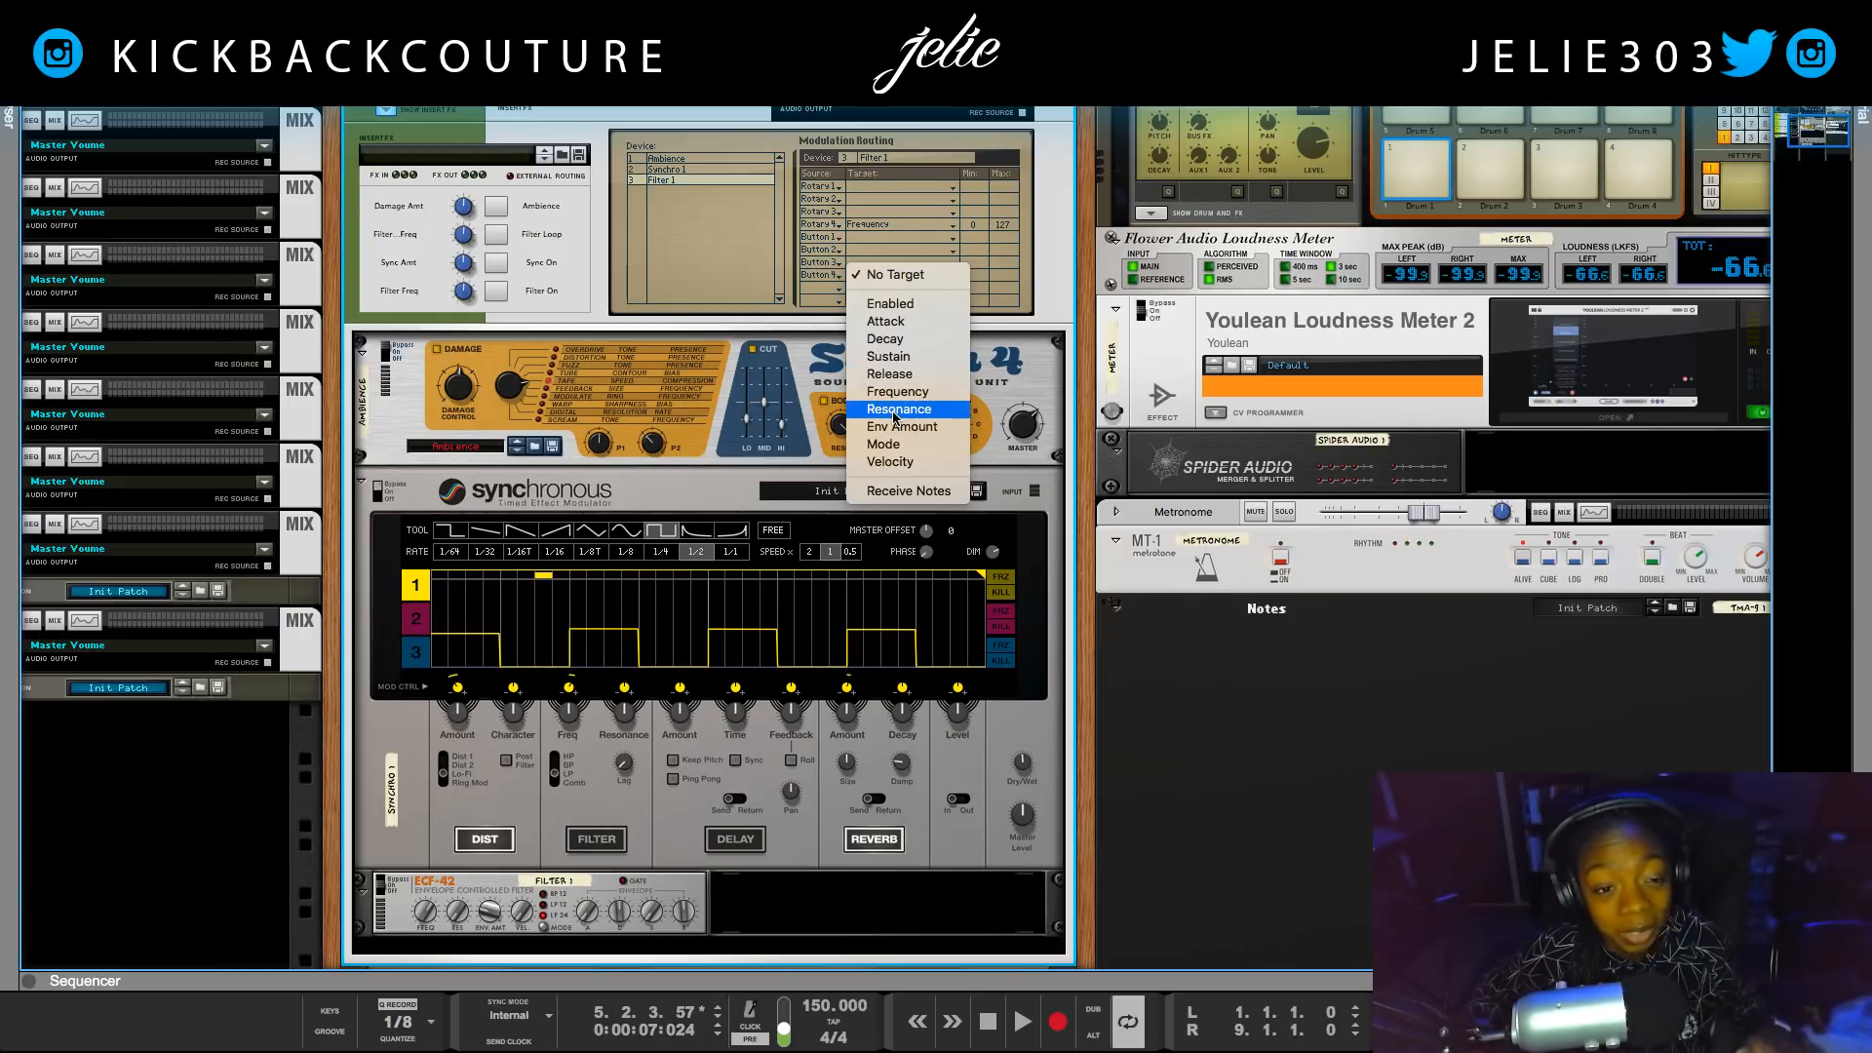
click(916, 305)
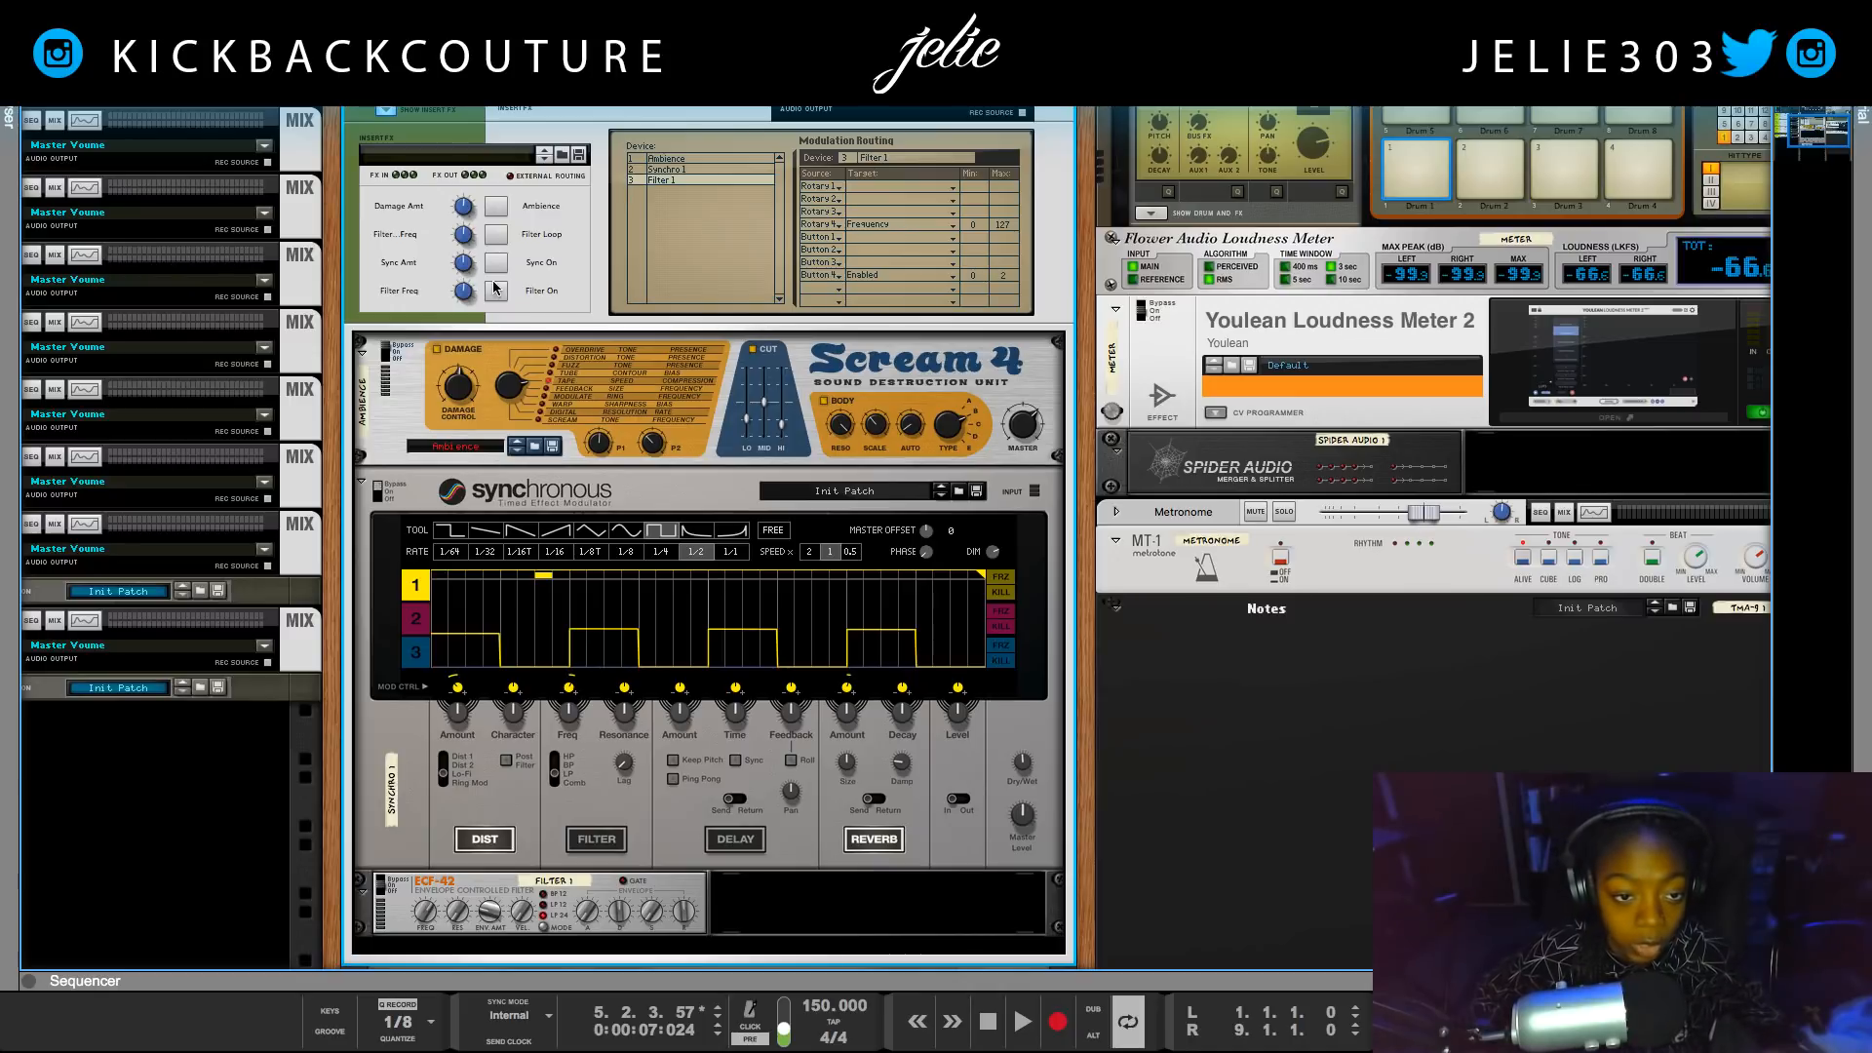
click(508, 290)
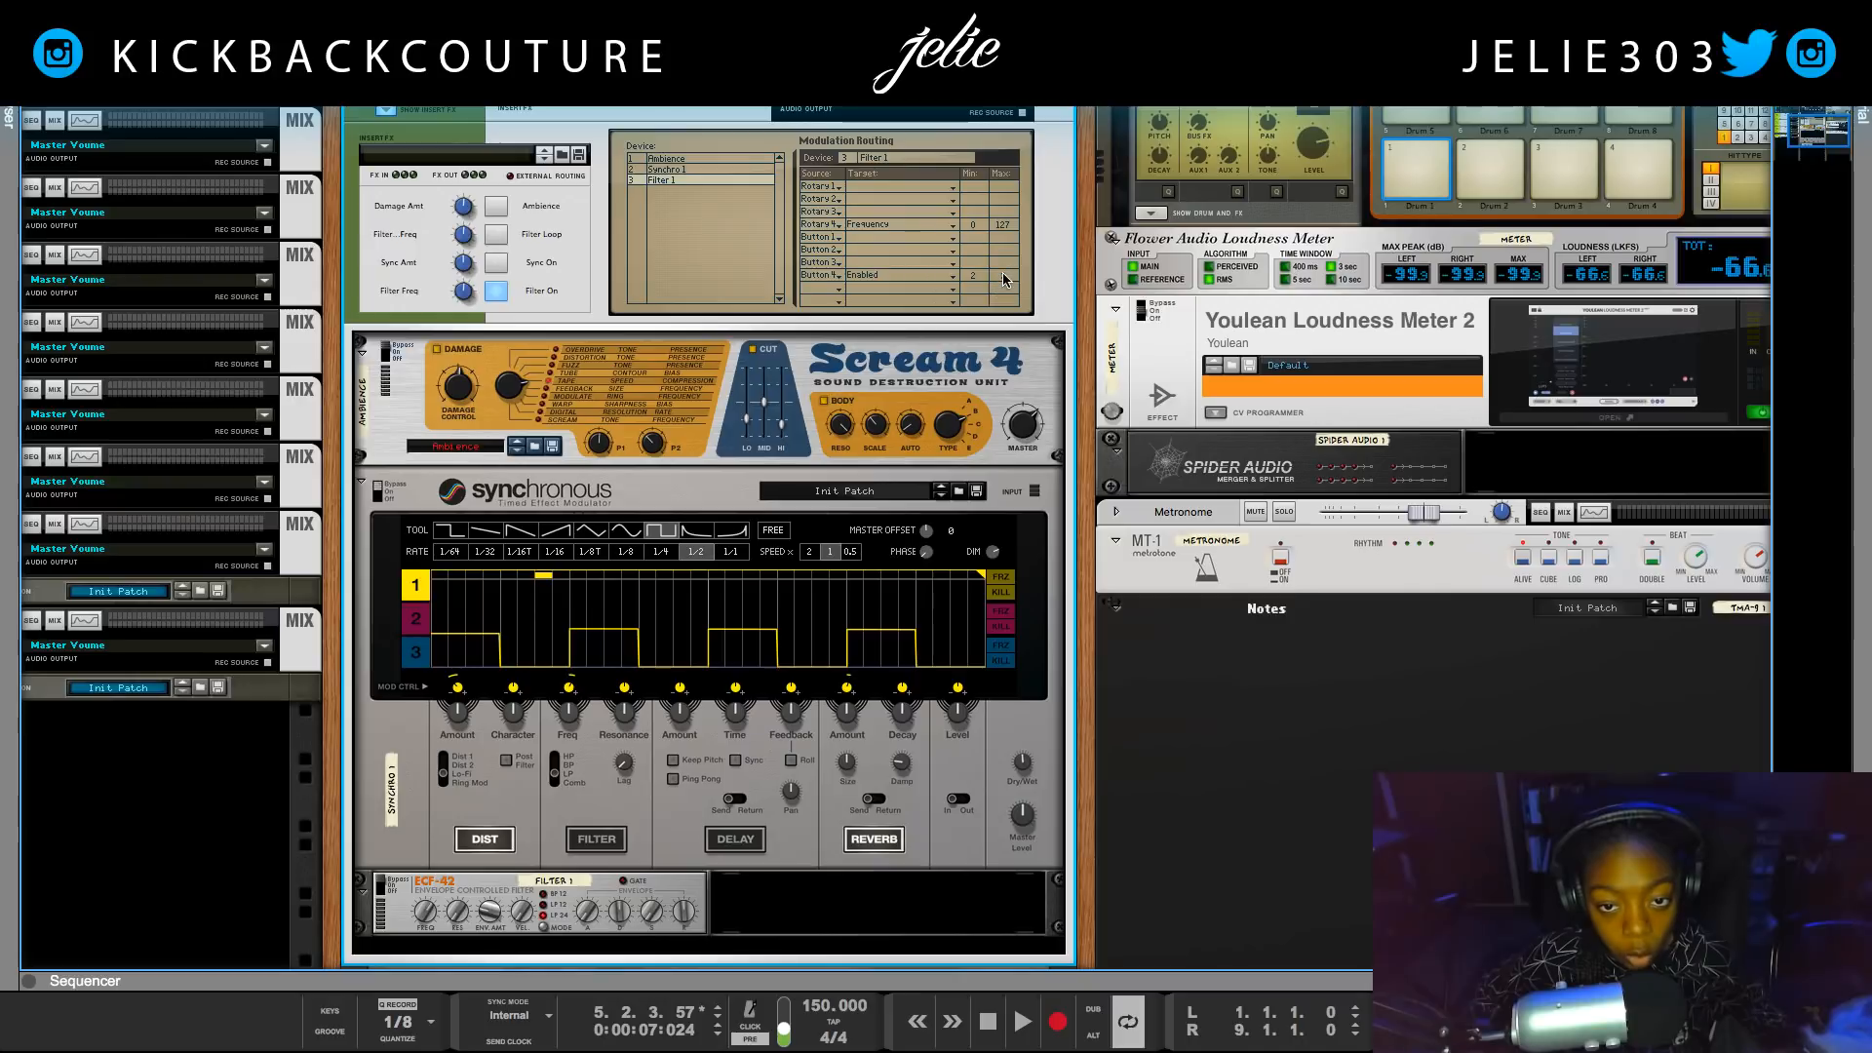
Set Button 4's Enabled routing to a minimum of 2 and a maximum of 1, and test the Filter On button.
drag(1004, 295, 1001, 287)
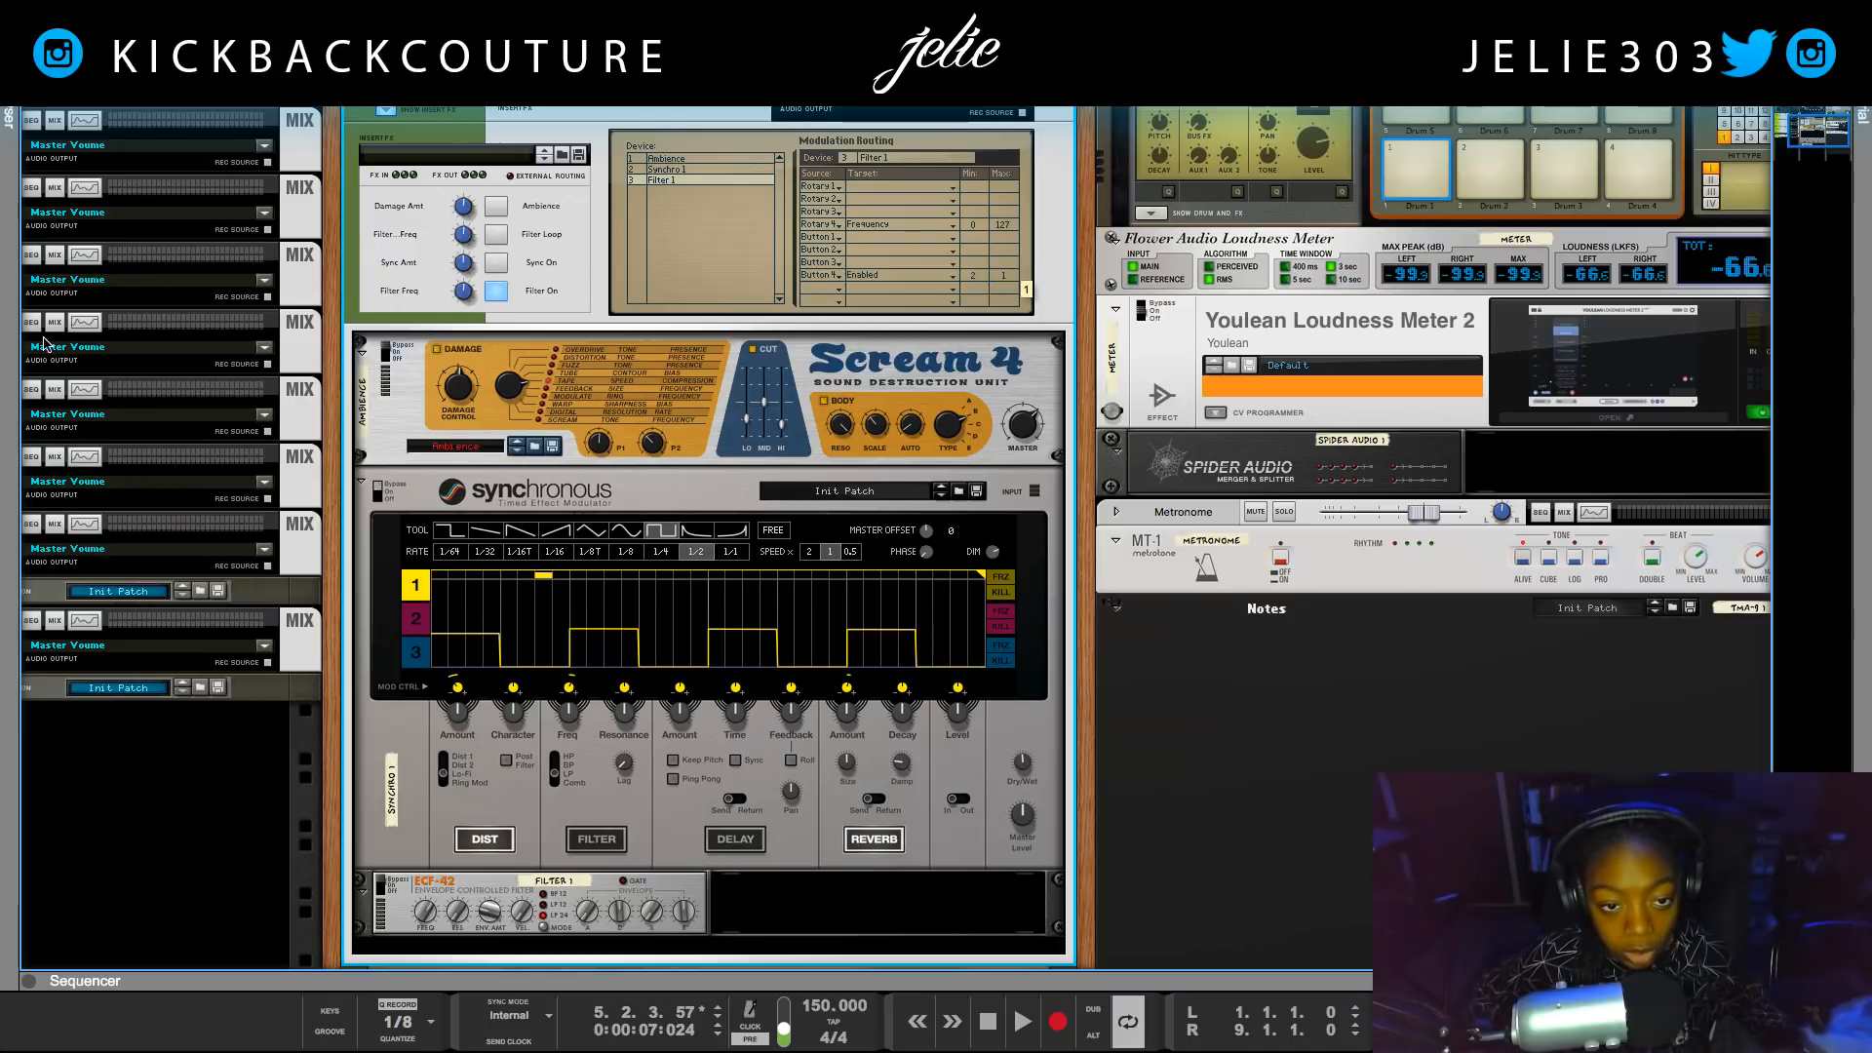
click(488, 289)
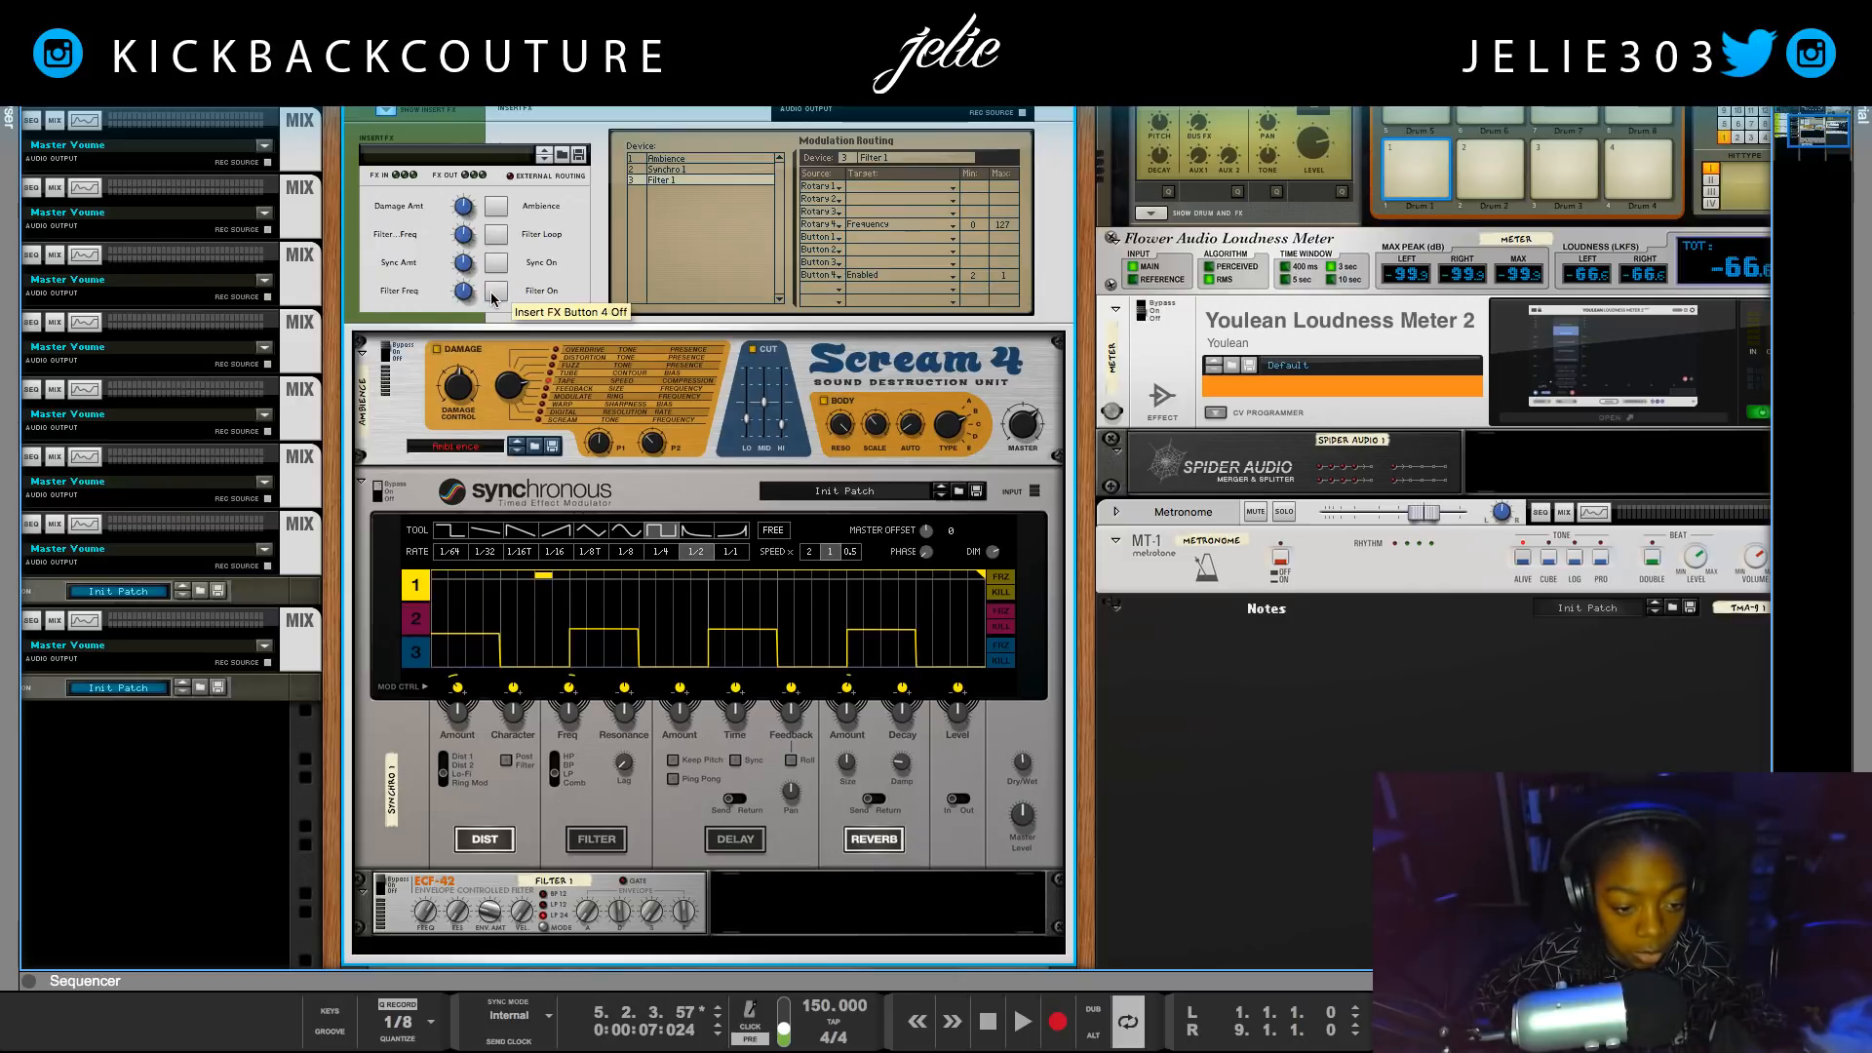
click(493, 294)
click(496, 293)
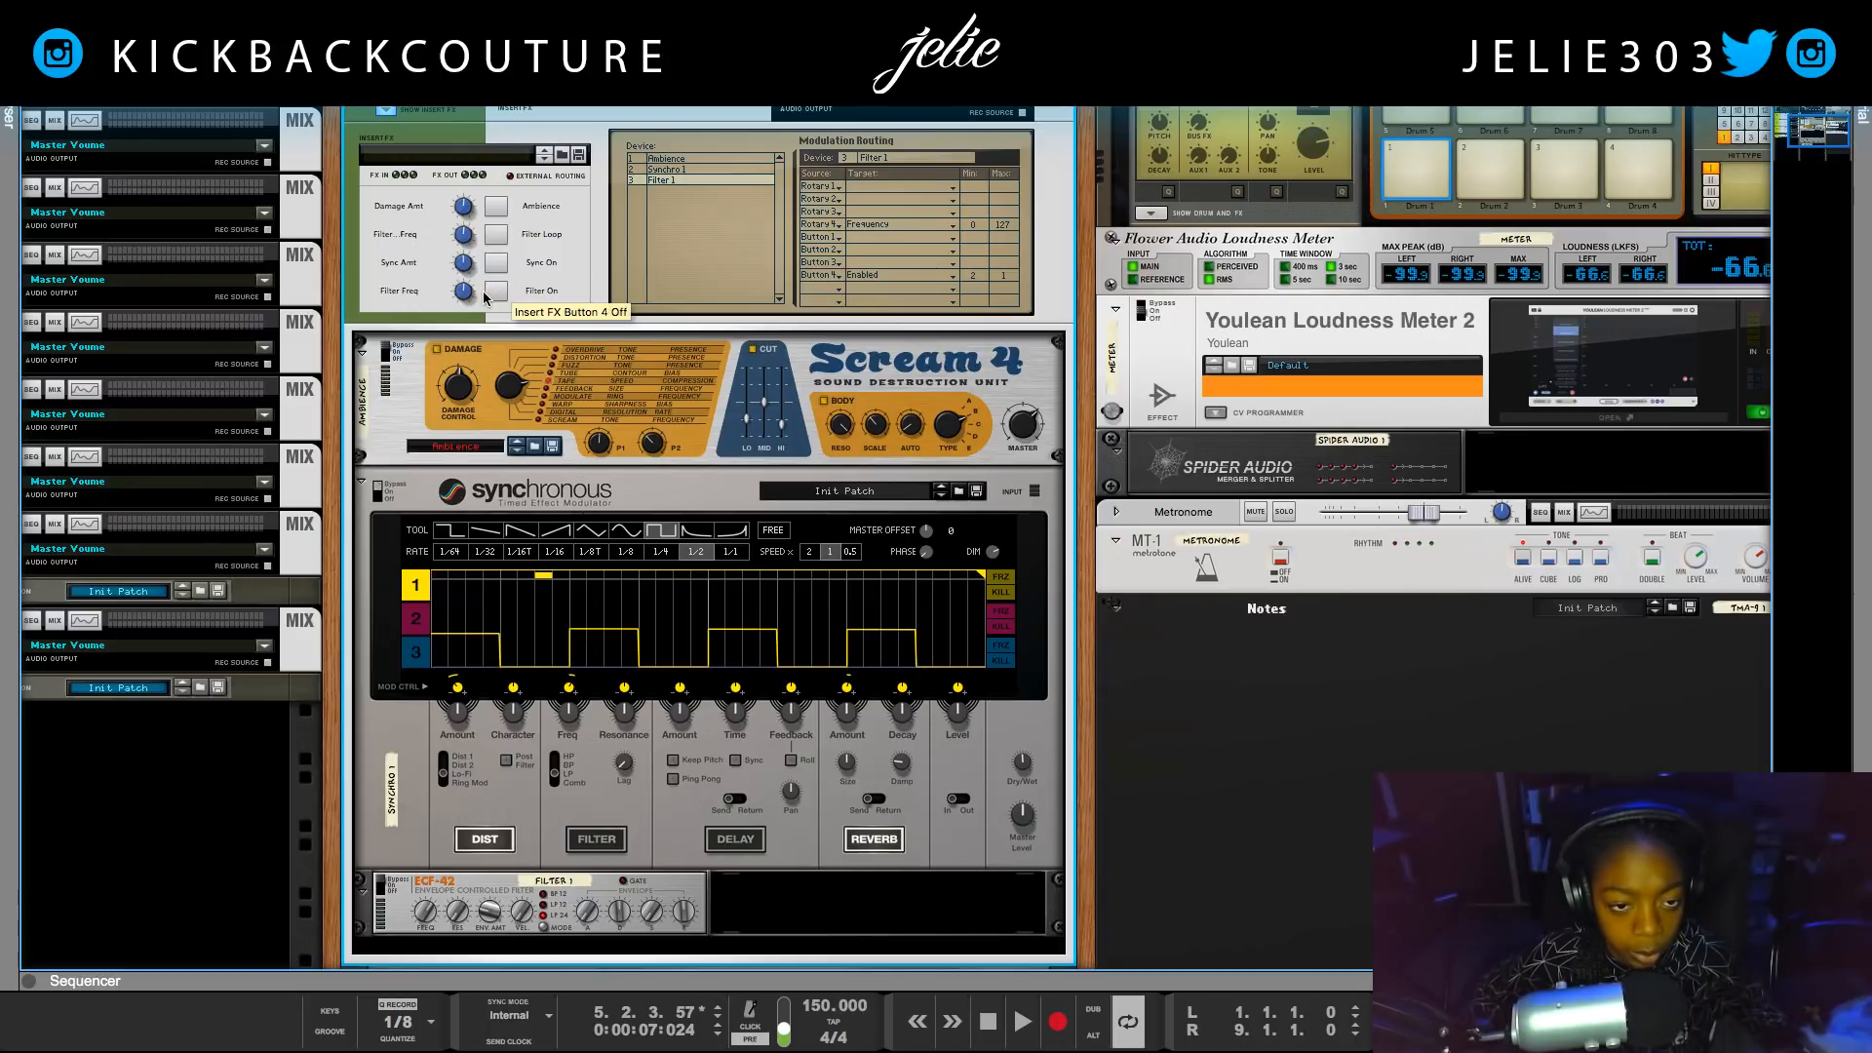
Play the loop and switch on the Filter On, Ambience, Filter Loop and Sync On insert buttons to audition the effects.
scroll(490, 322, up, 1)
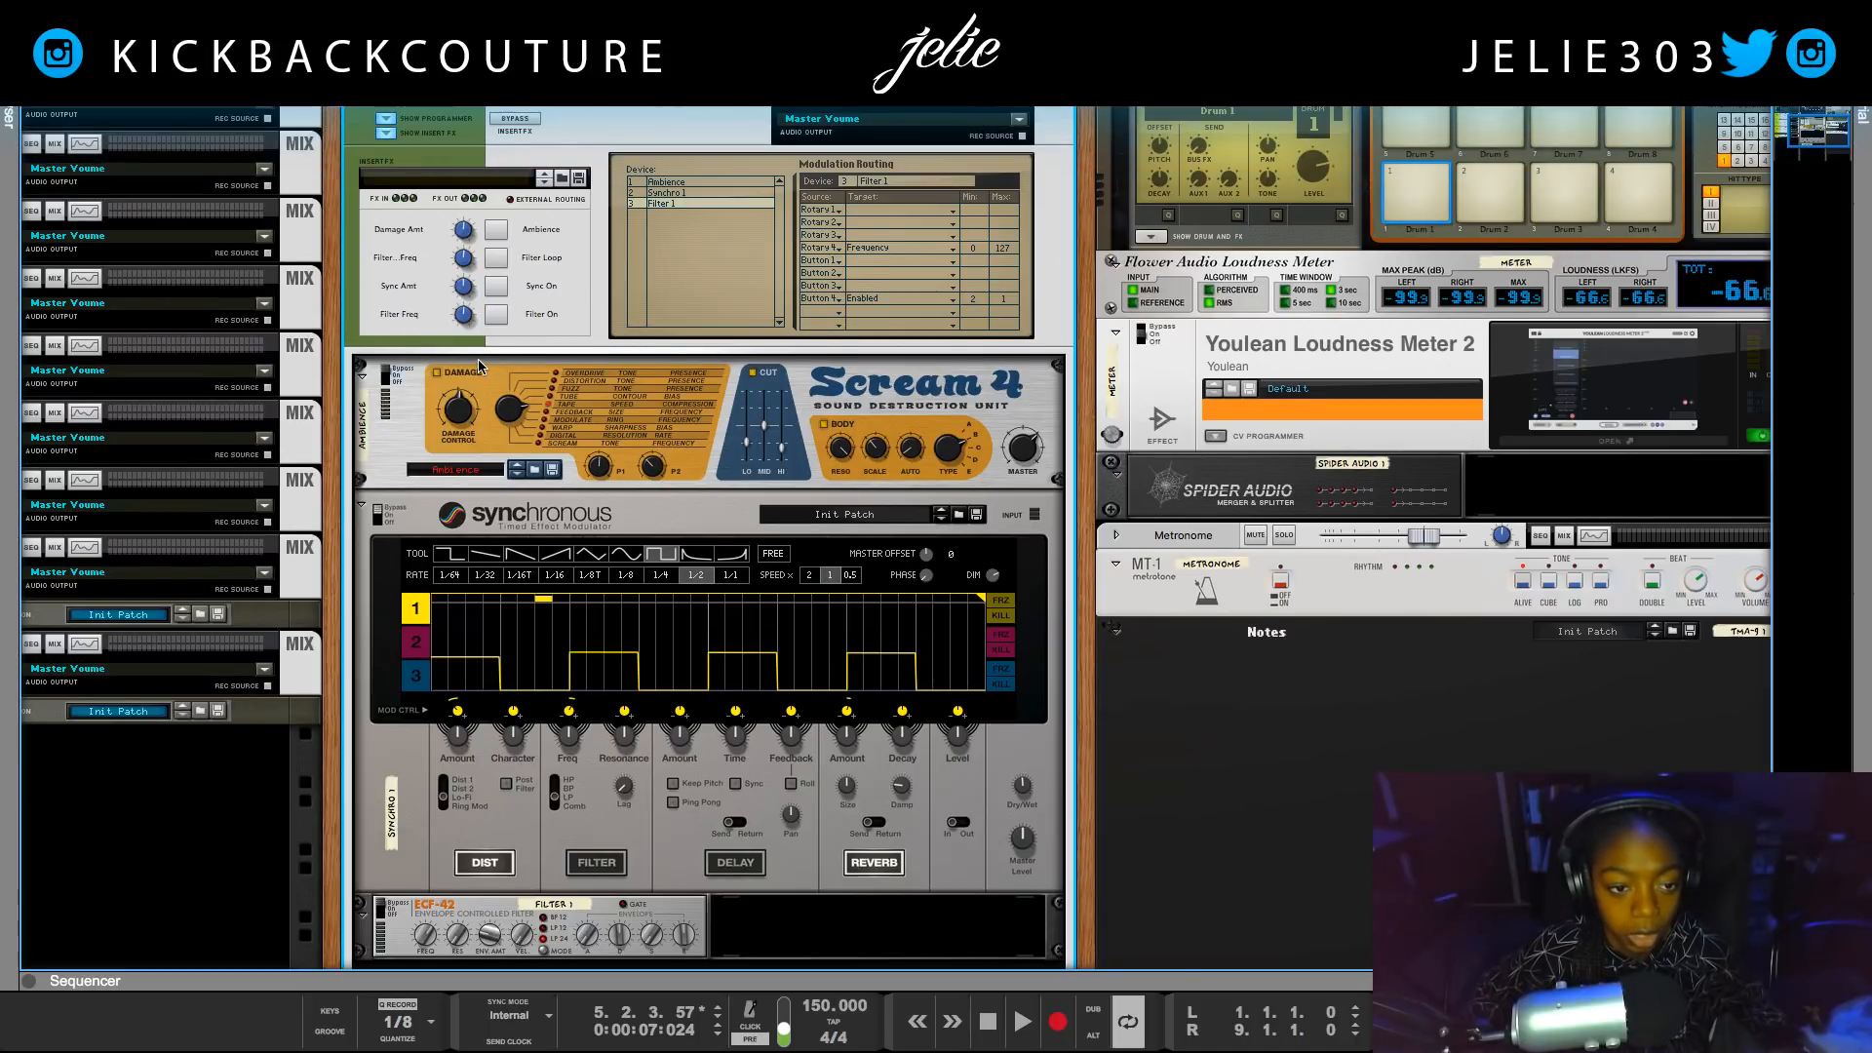
key(space)
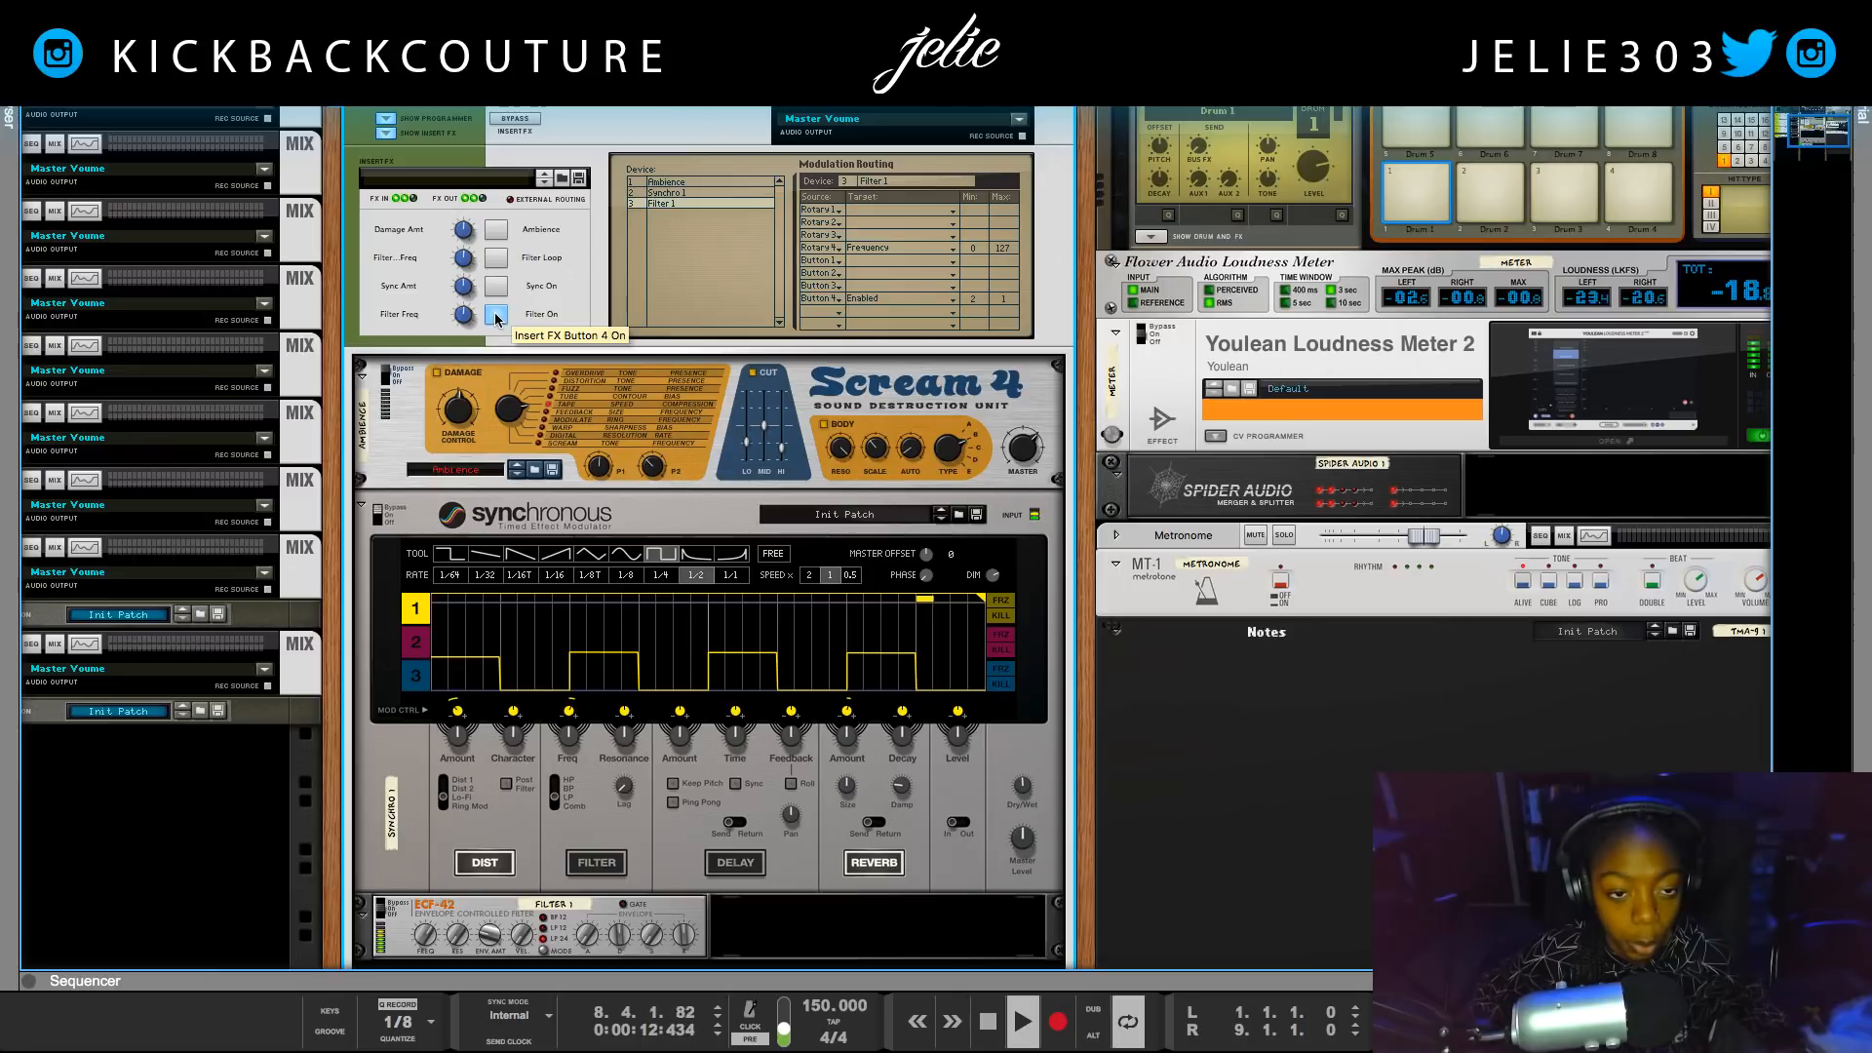
click(496, 315)
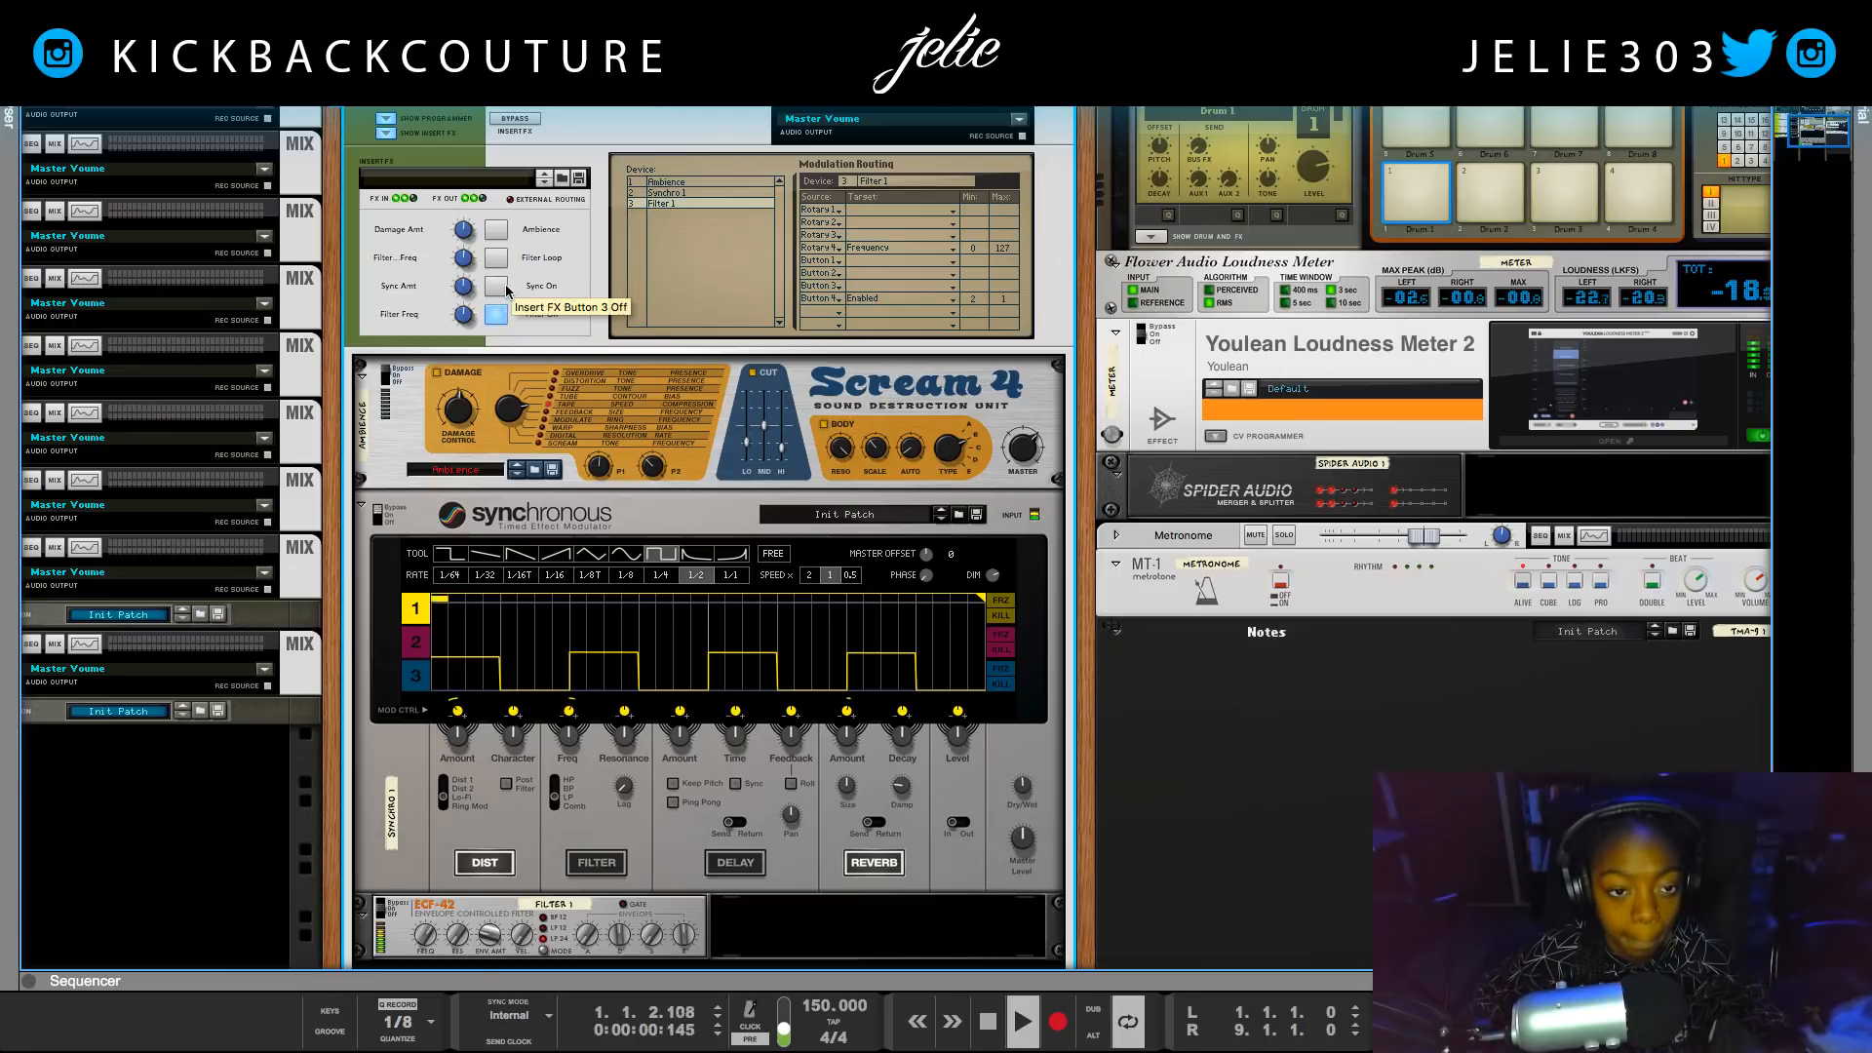
click(495, 229)
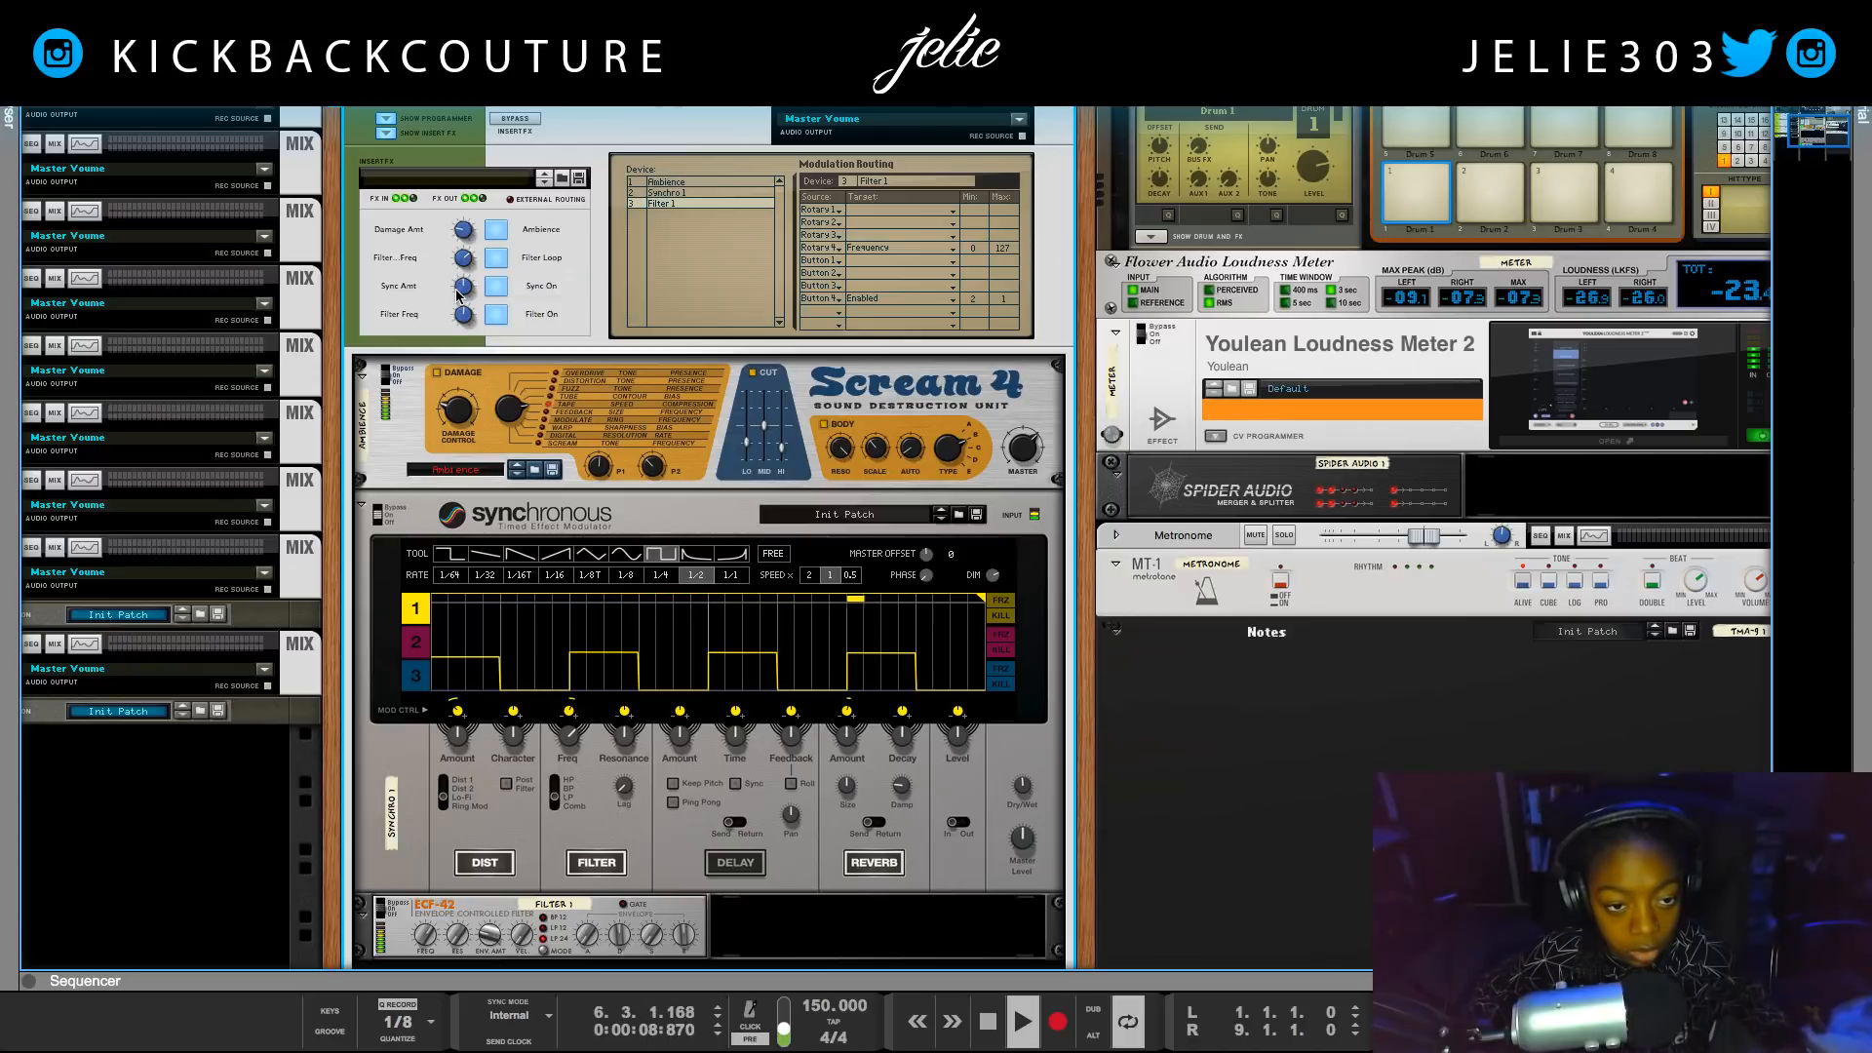
scroll(633, 423, up, 5)
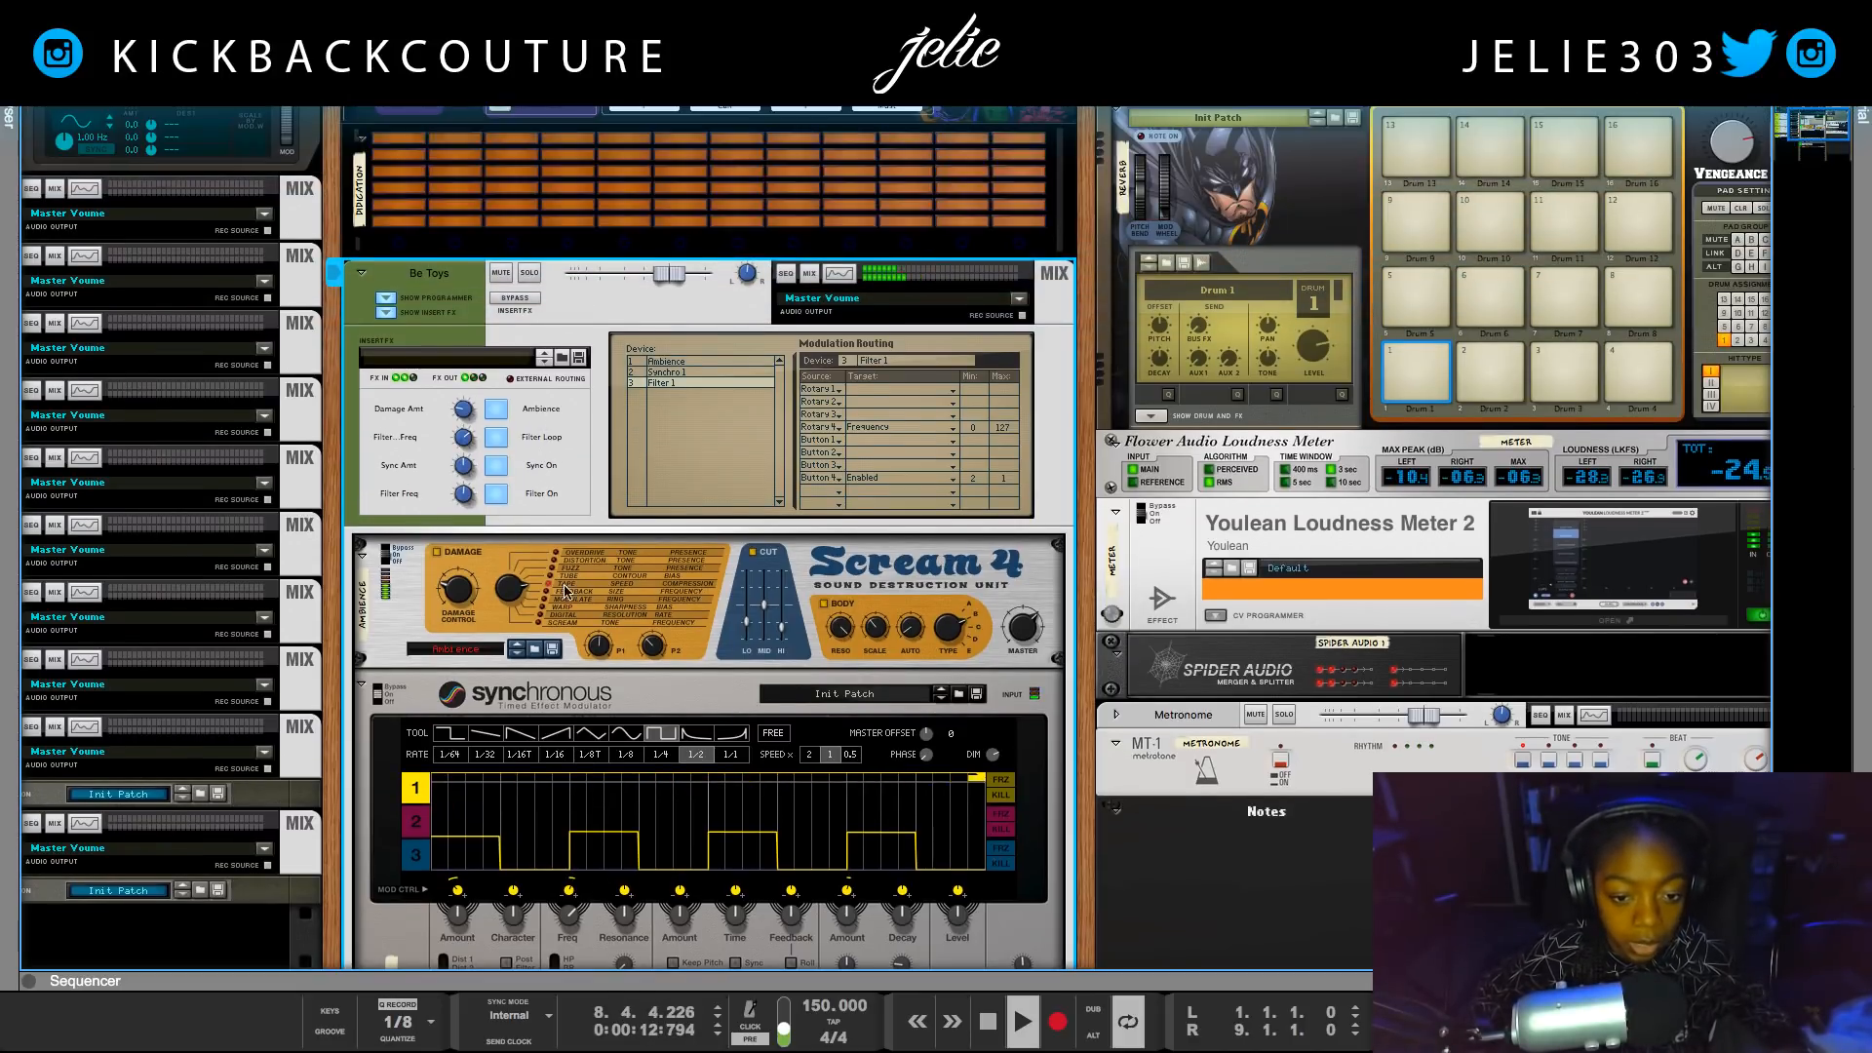
scroll(614, 557, down, 5)
scroll(683, 468, up, 2)
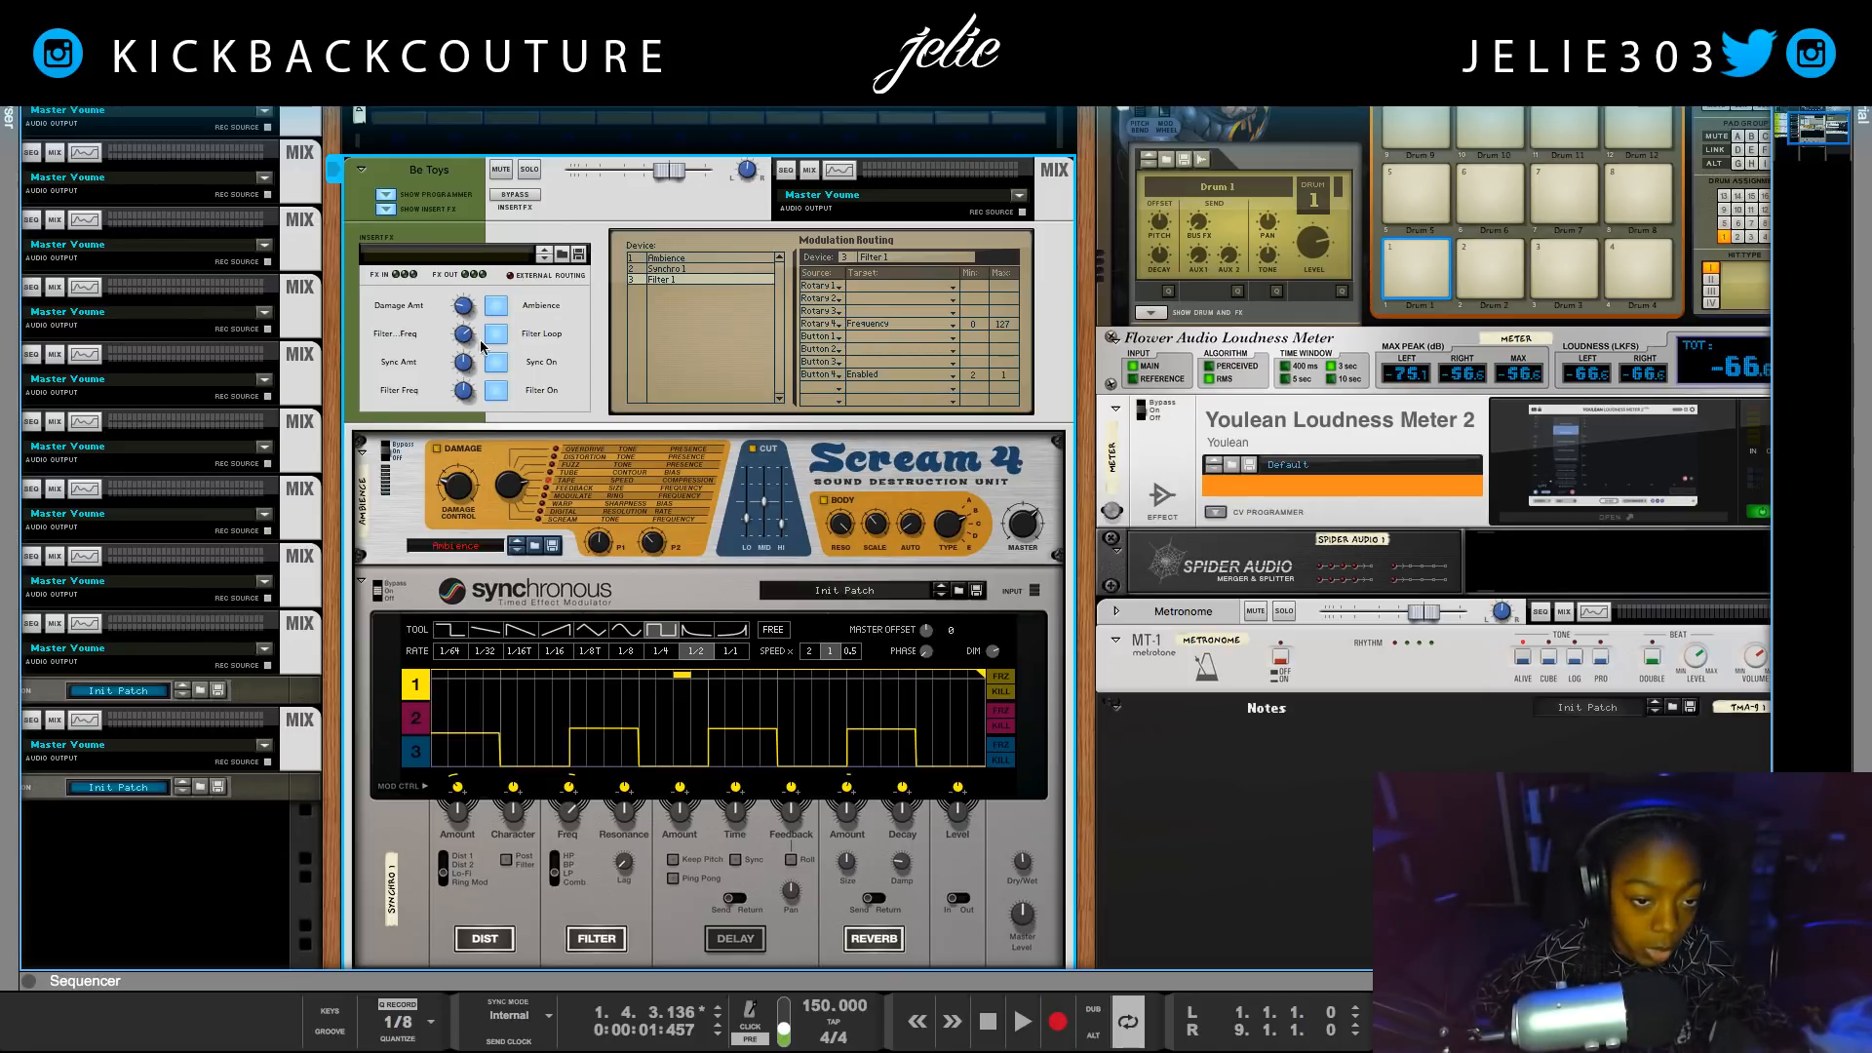
Save the Synchronous patch as Loopy and the channel's insert FX patch as Life in the Mix Channel Combi folder.
scroll(735, 804, down, 1)
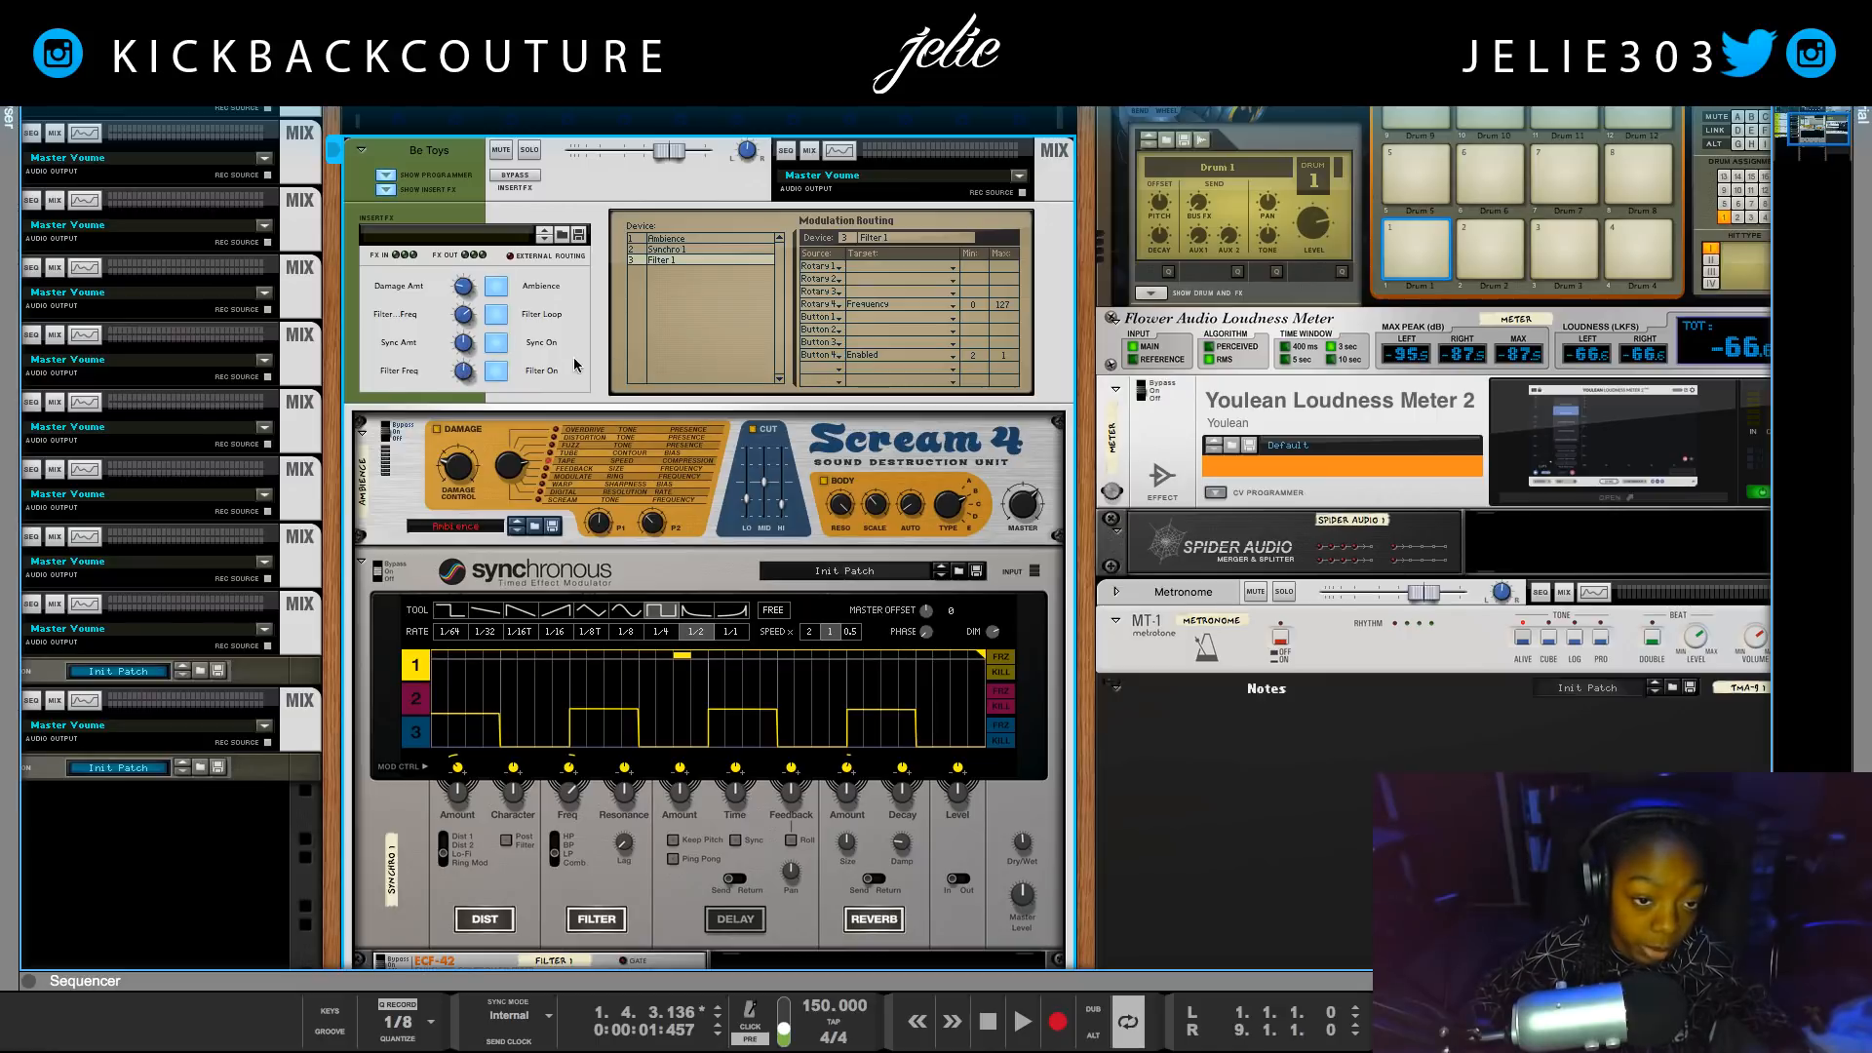
scroll(588, 428, down, 1)
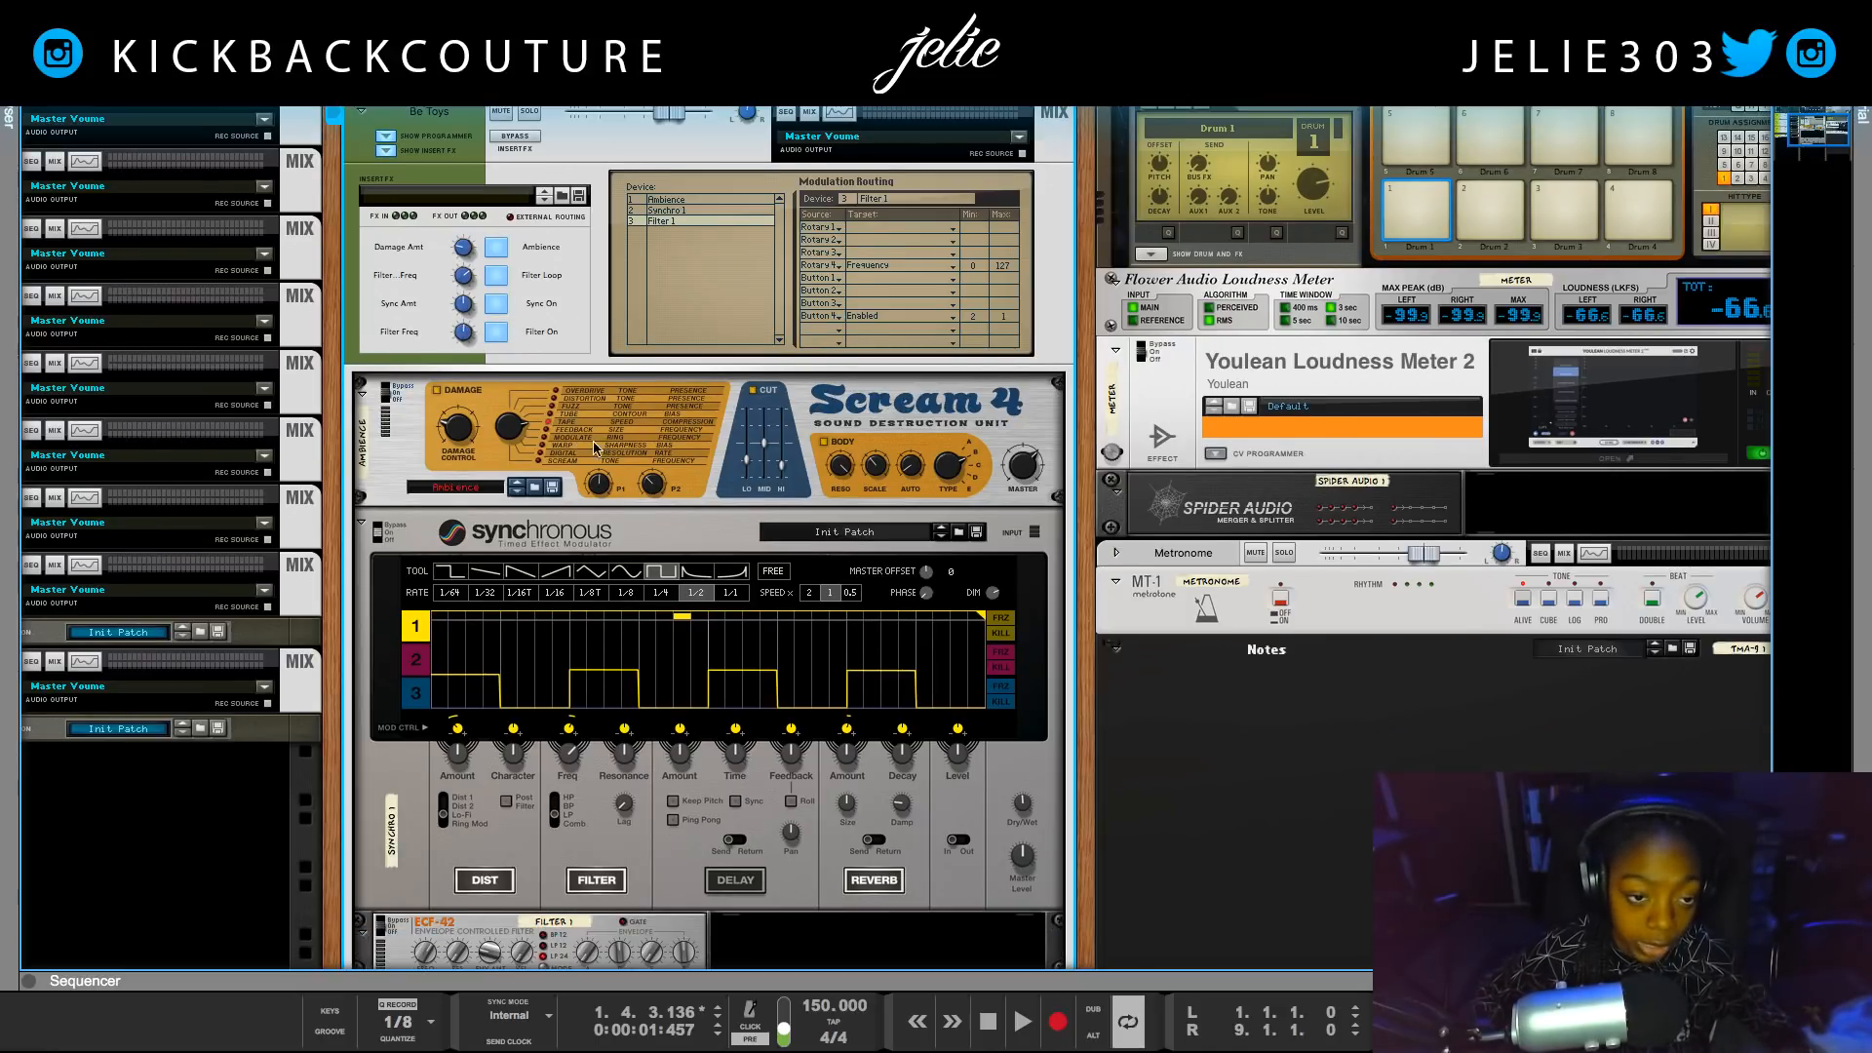
scroll(783, 514, up, 2)
scroll(535, 405, down, 3)
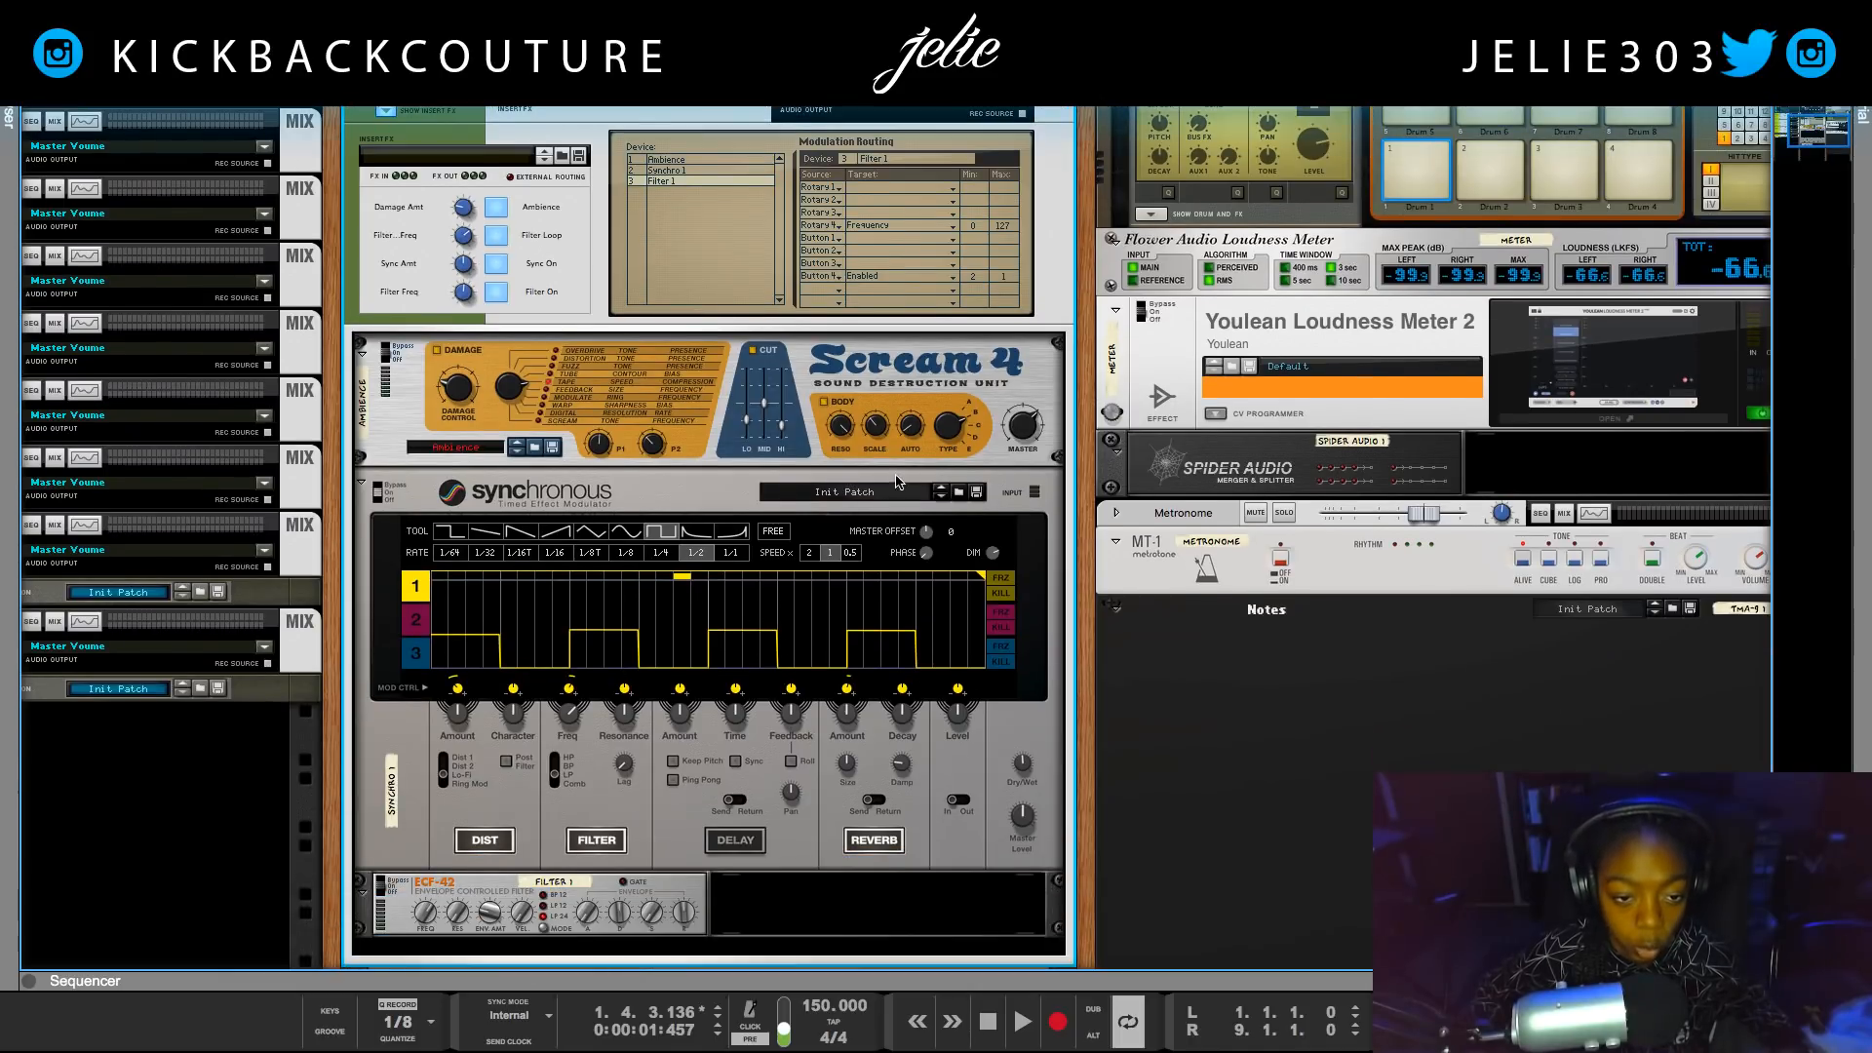
click(976, 493)
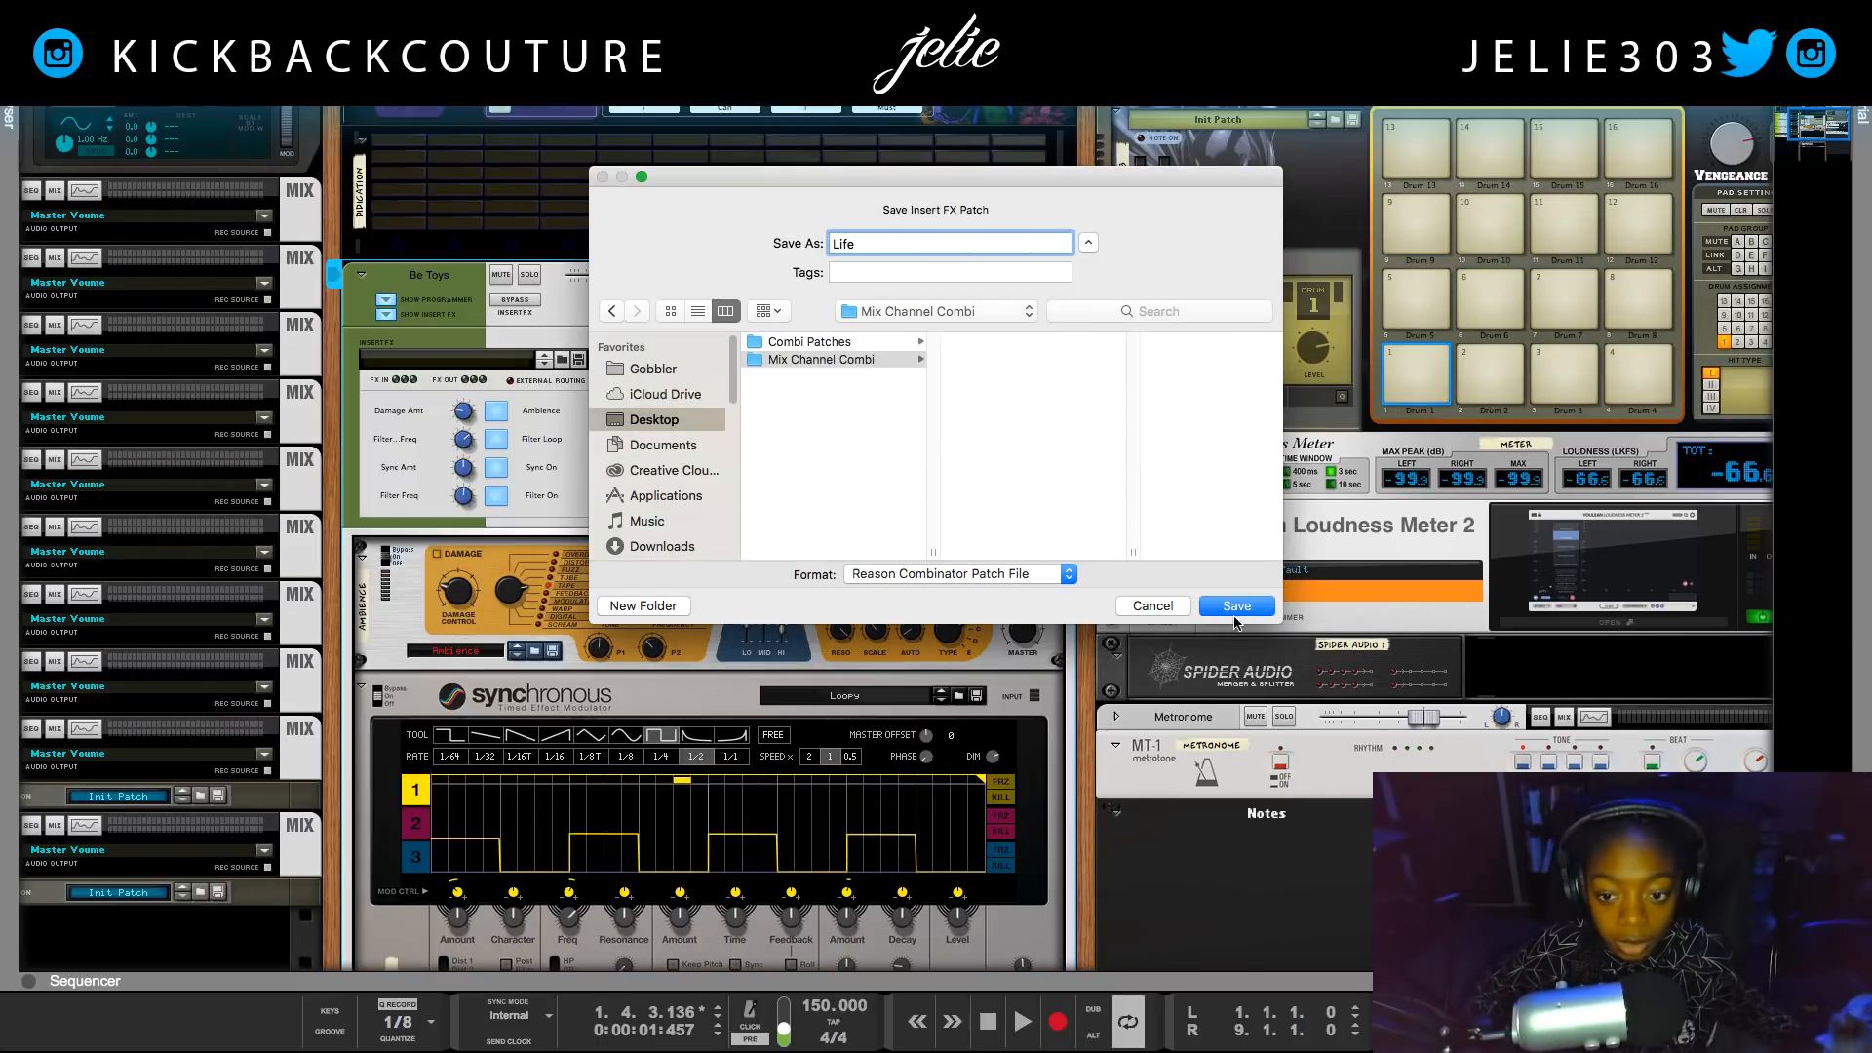
click(1235, 608)
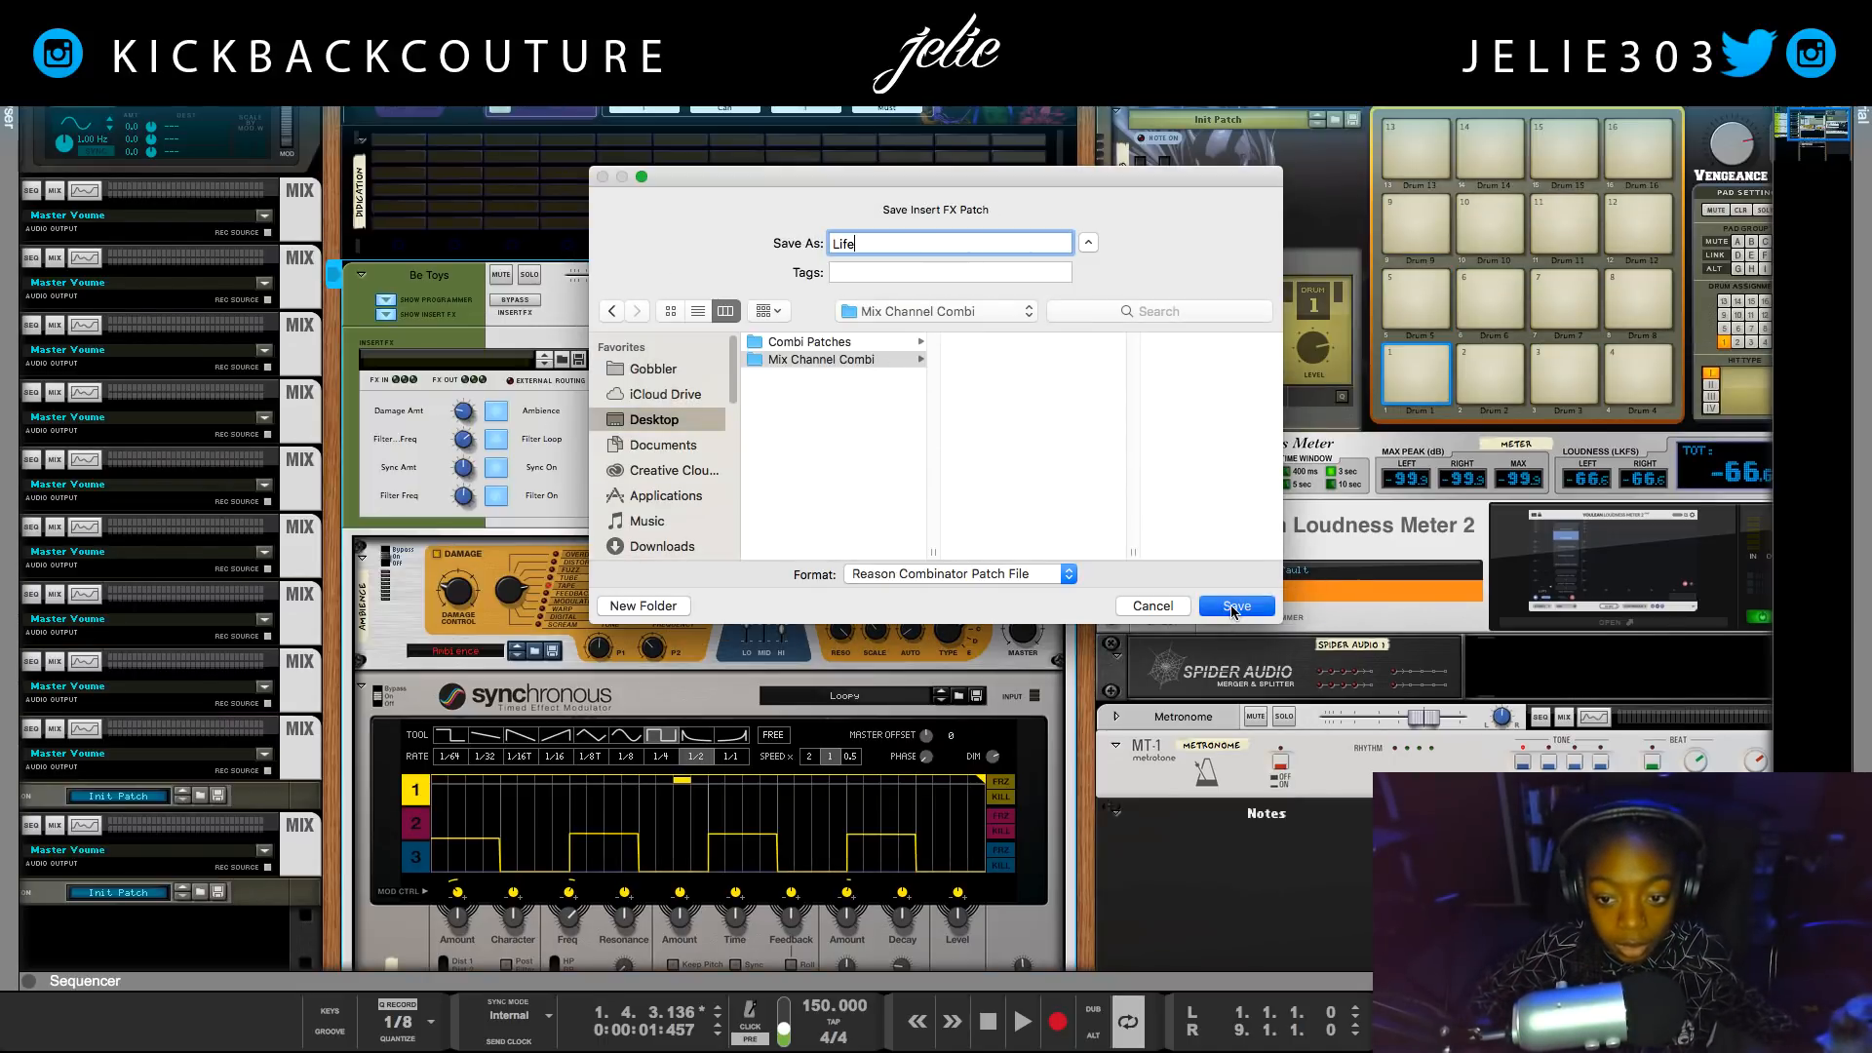
scroll(744, 885, down, 3)
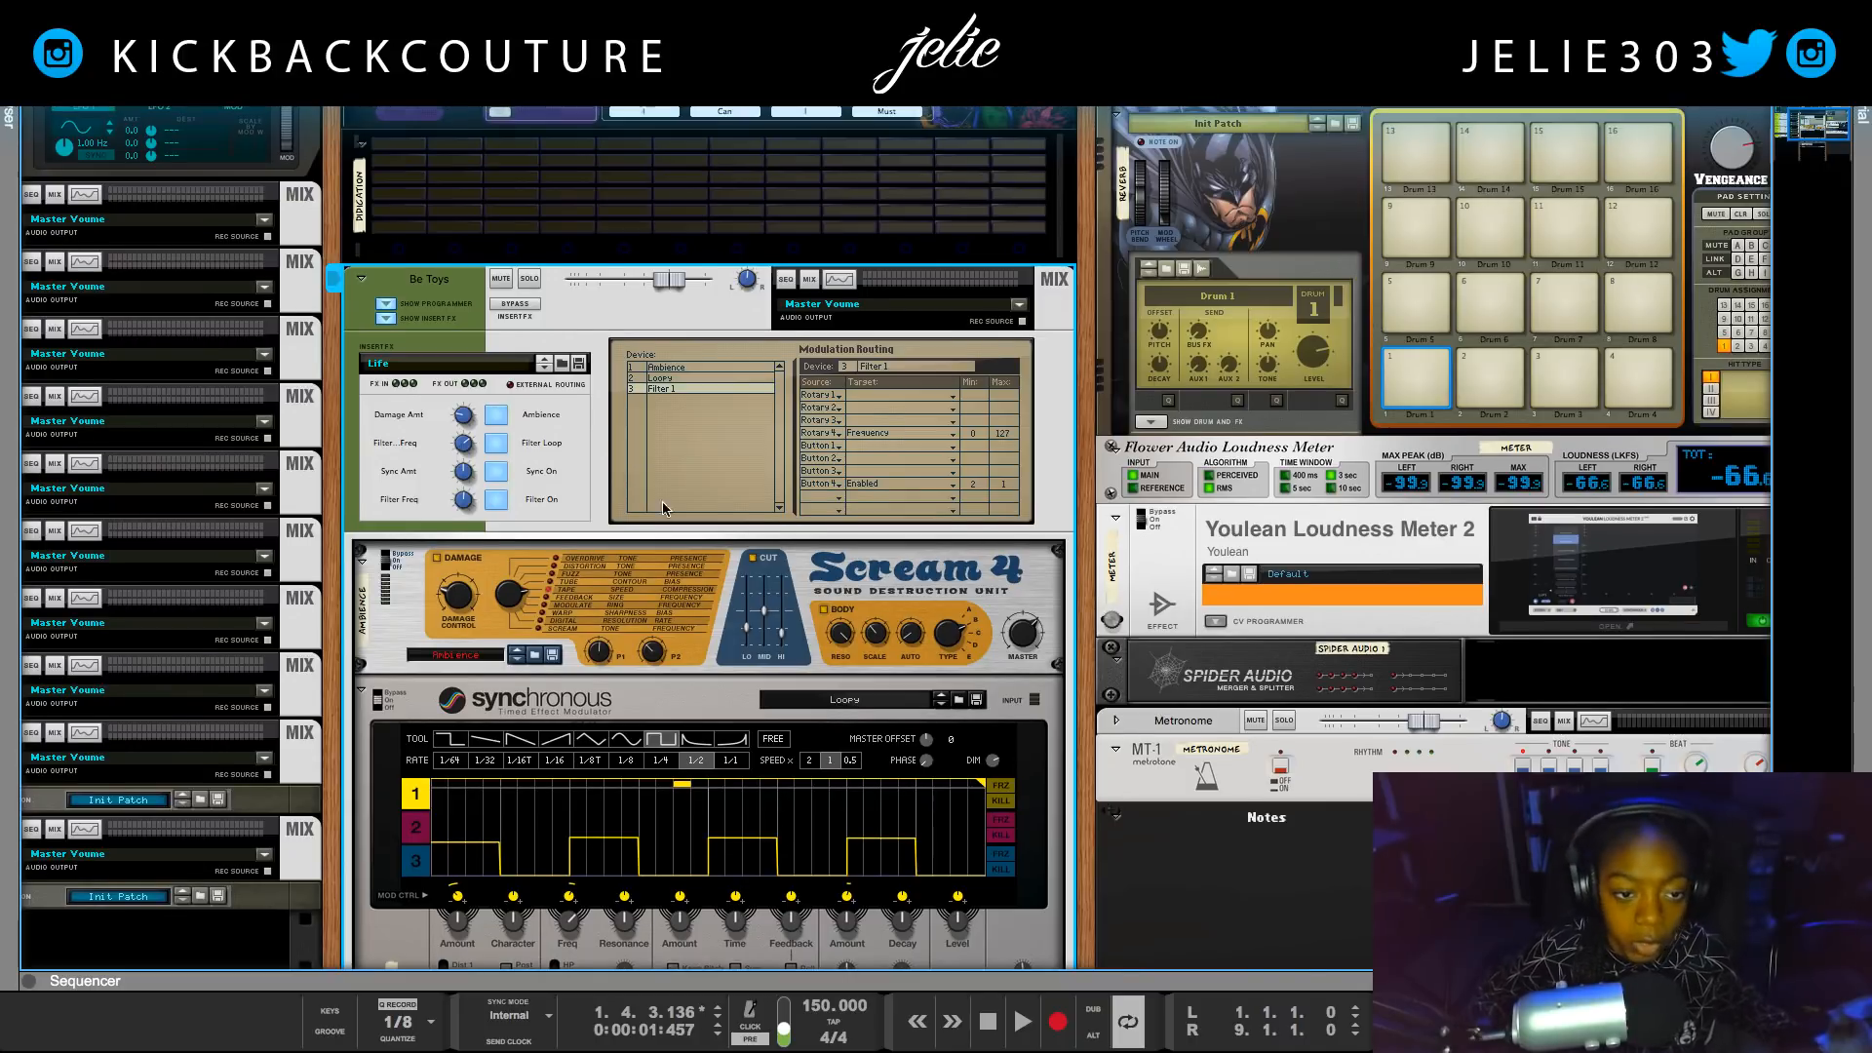
Show the browser and open the Mix Channel Combi folder on the Desktop.
scroll(875, 792, down, 1)
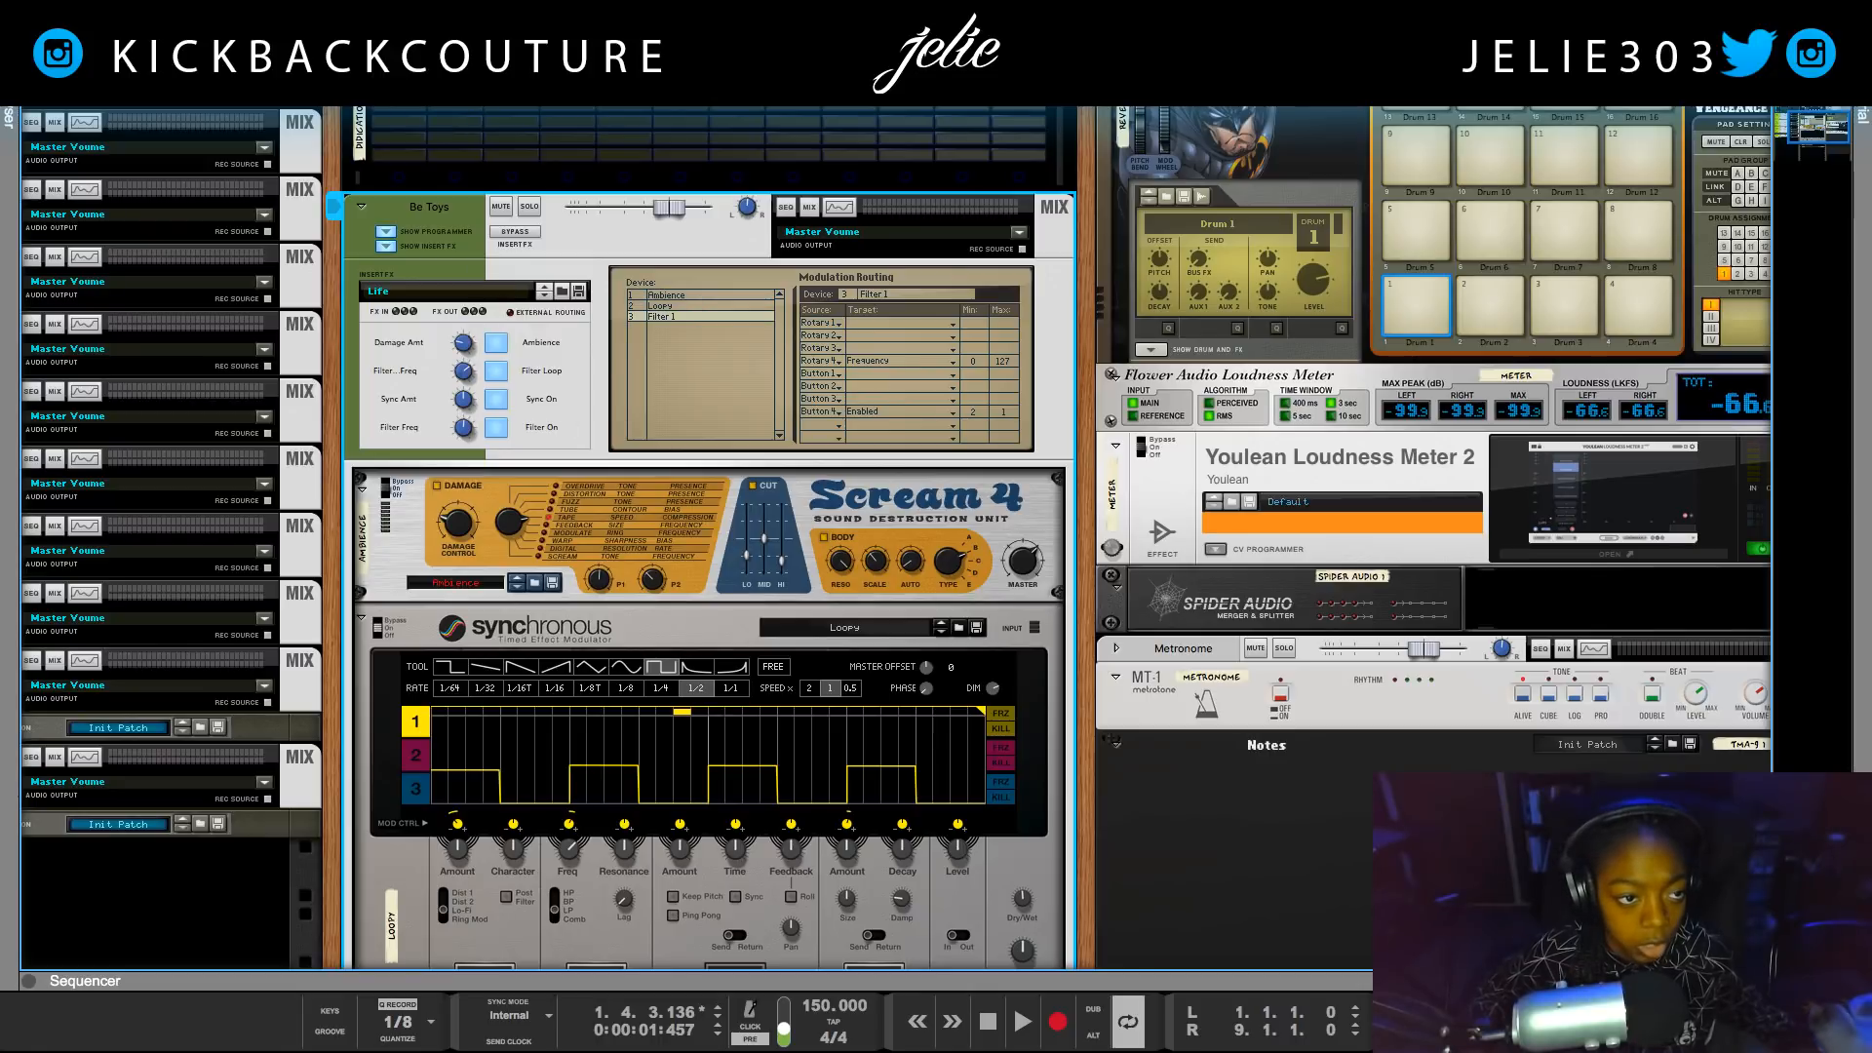
click(8, 90)
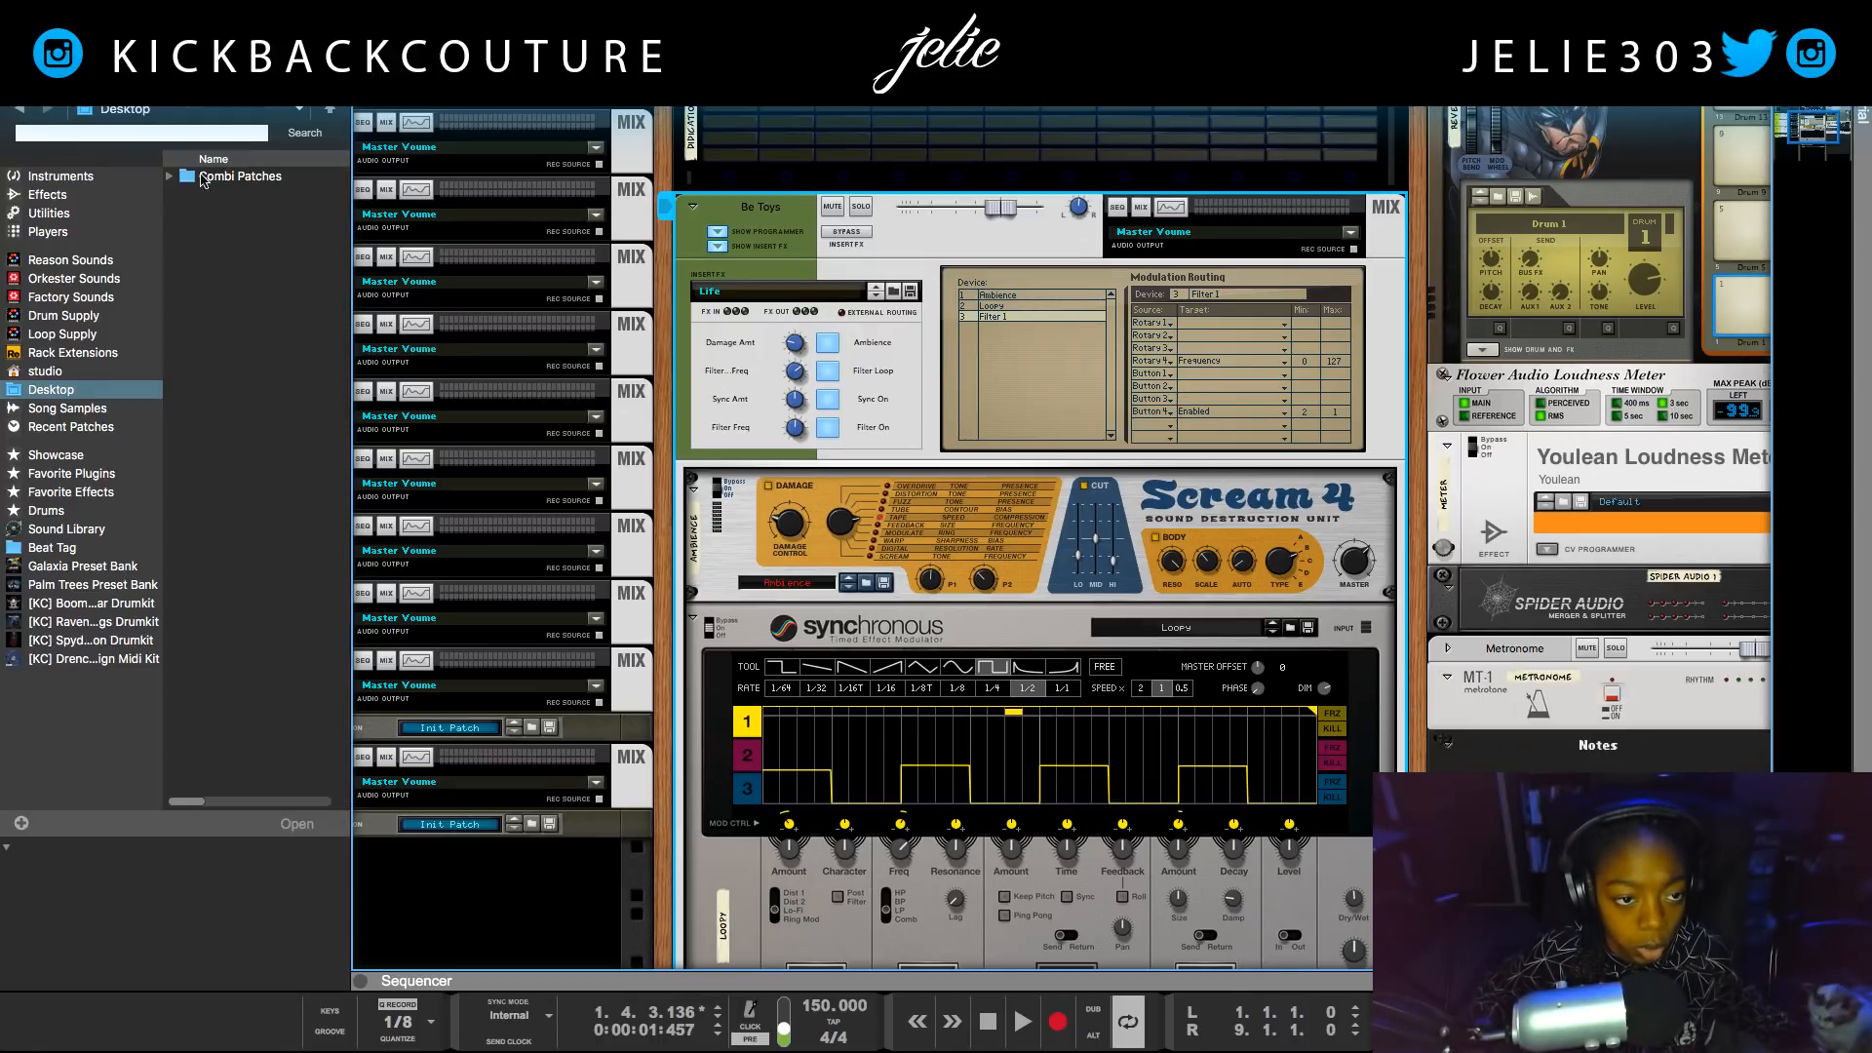
click(202, 176)
double_click(192, 179)
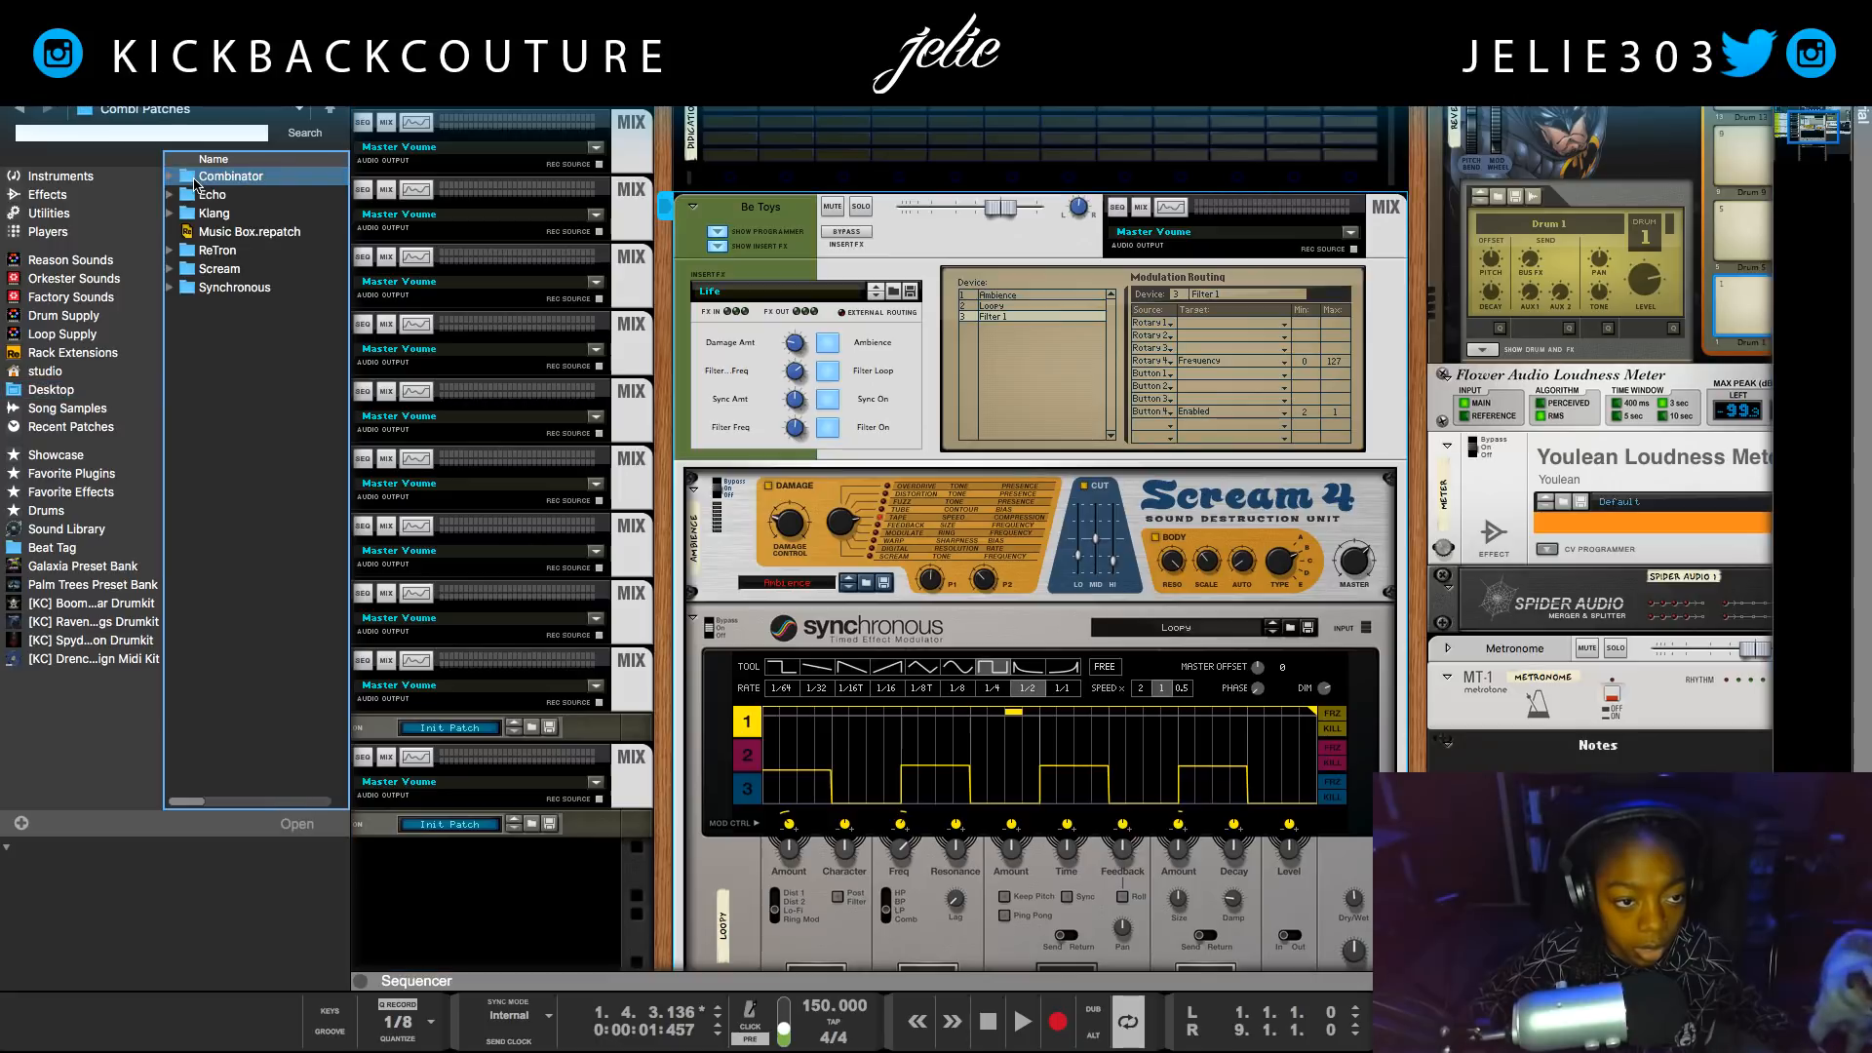
click(15, 110)
click(224, 194)
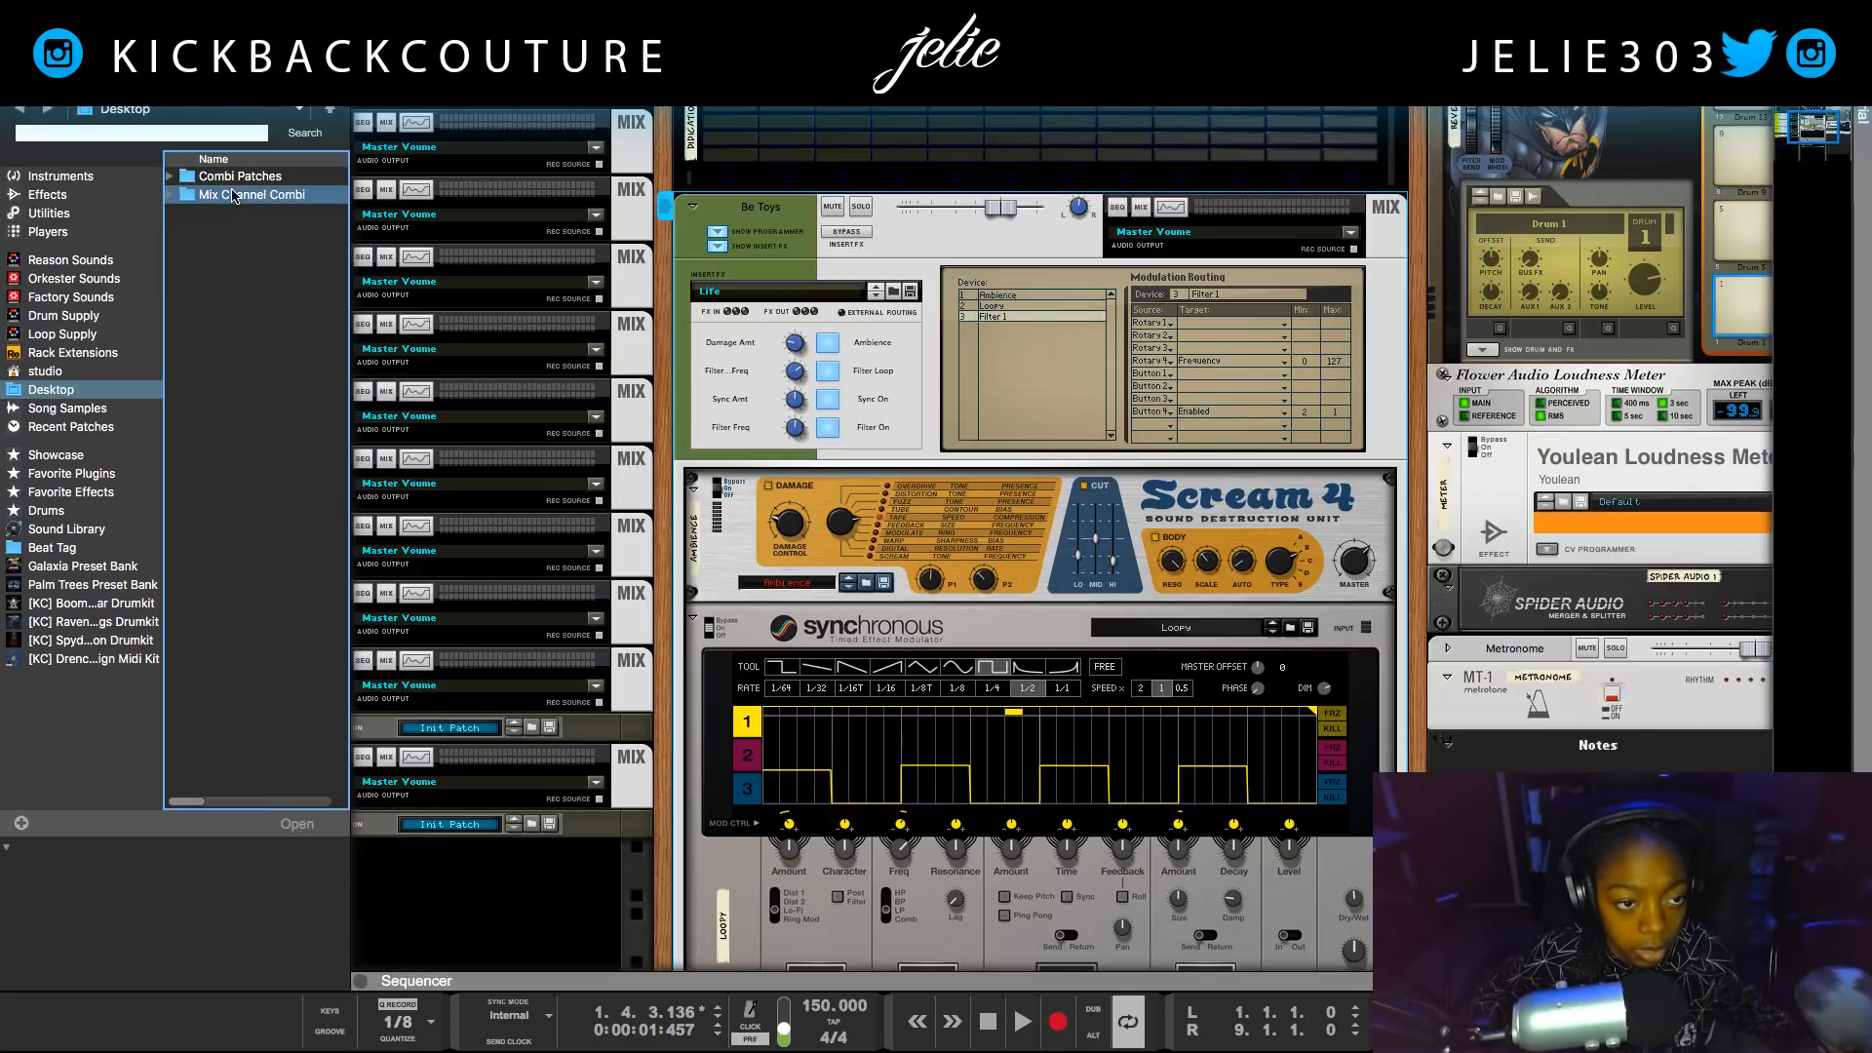
double_click(225, 194)
Add the Life.cmb patch to the rack as a Combinator directly below the Be Toys instrument.
scroll(917, 553, down, 5)
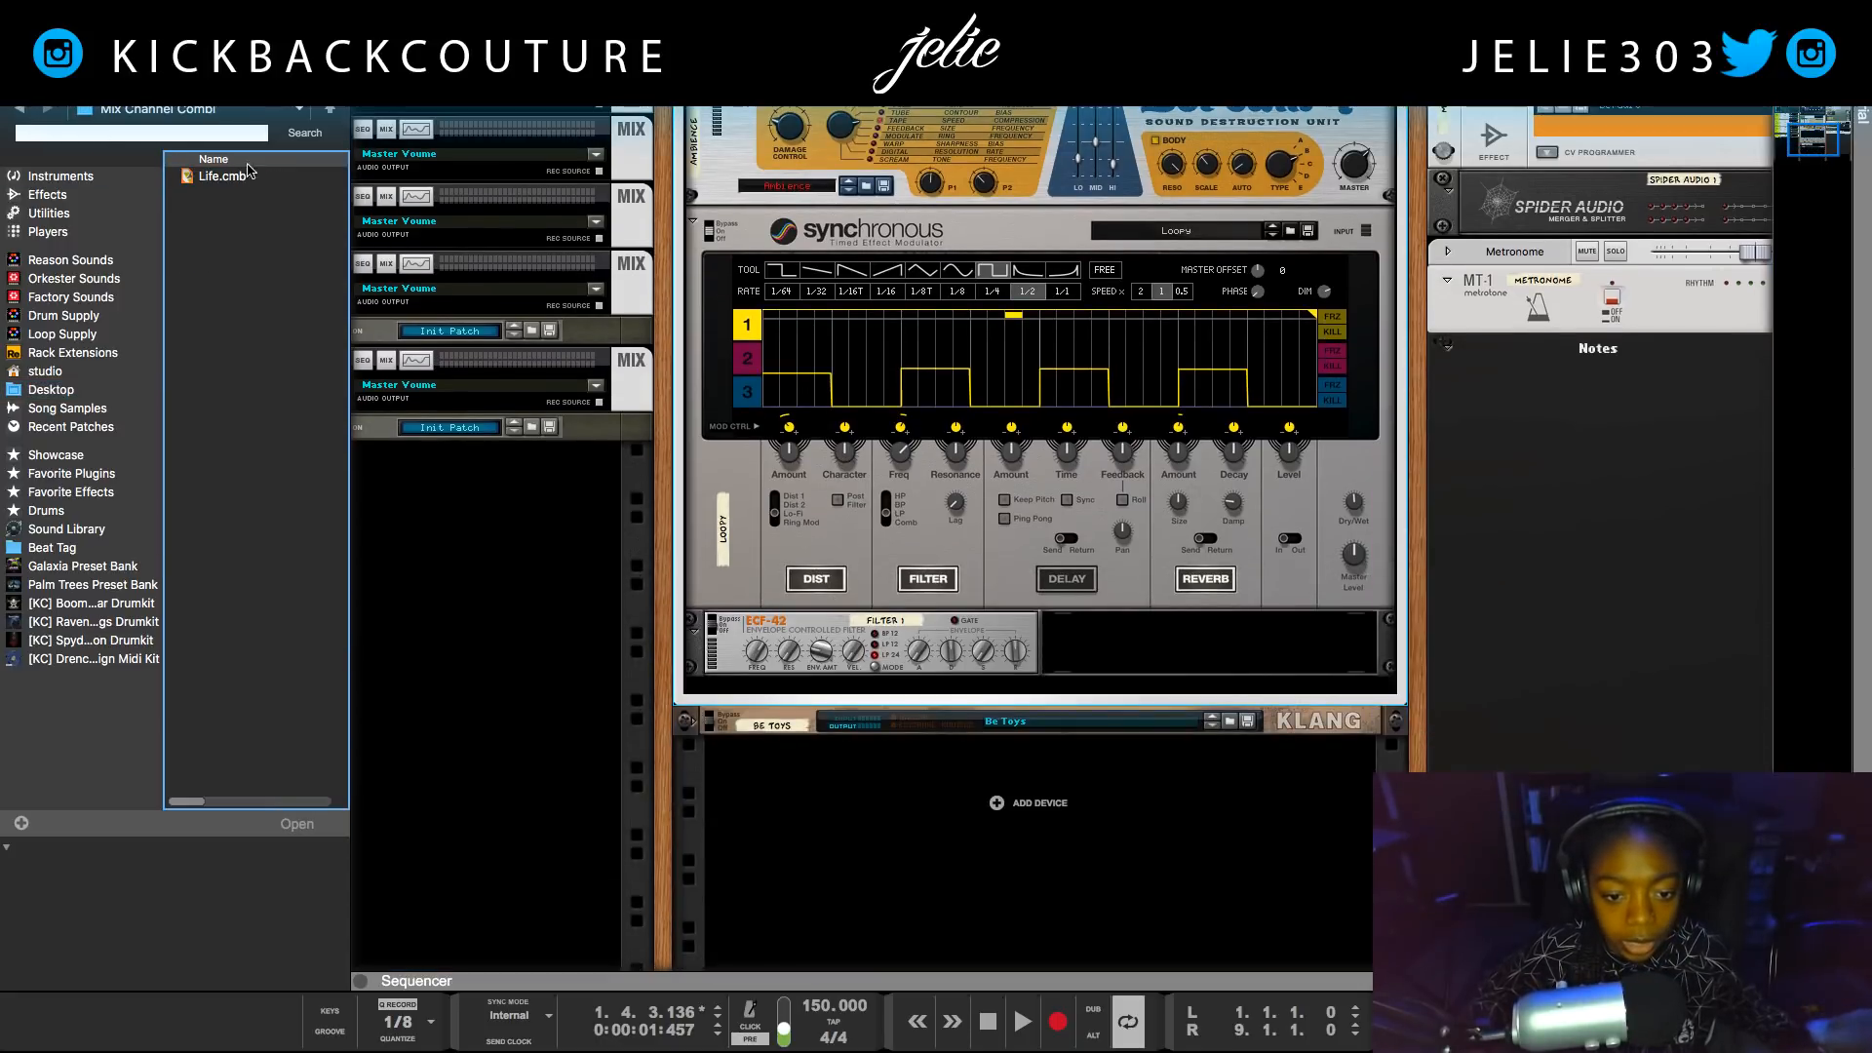
click(203, 175)
drag(203, 175, 926, 863)
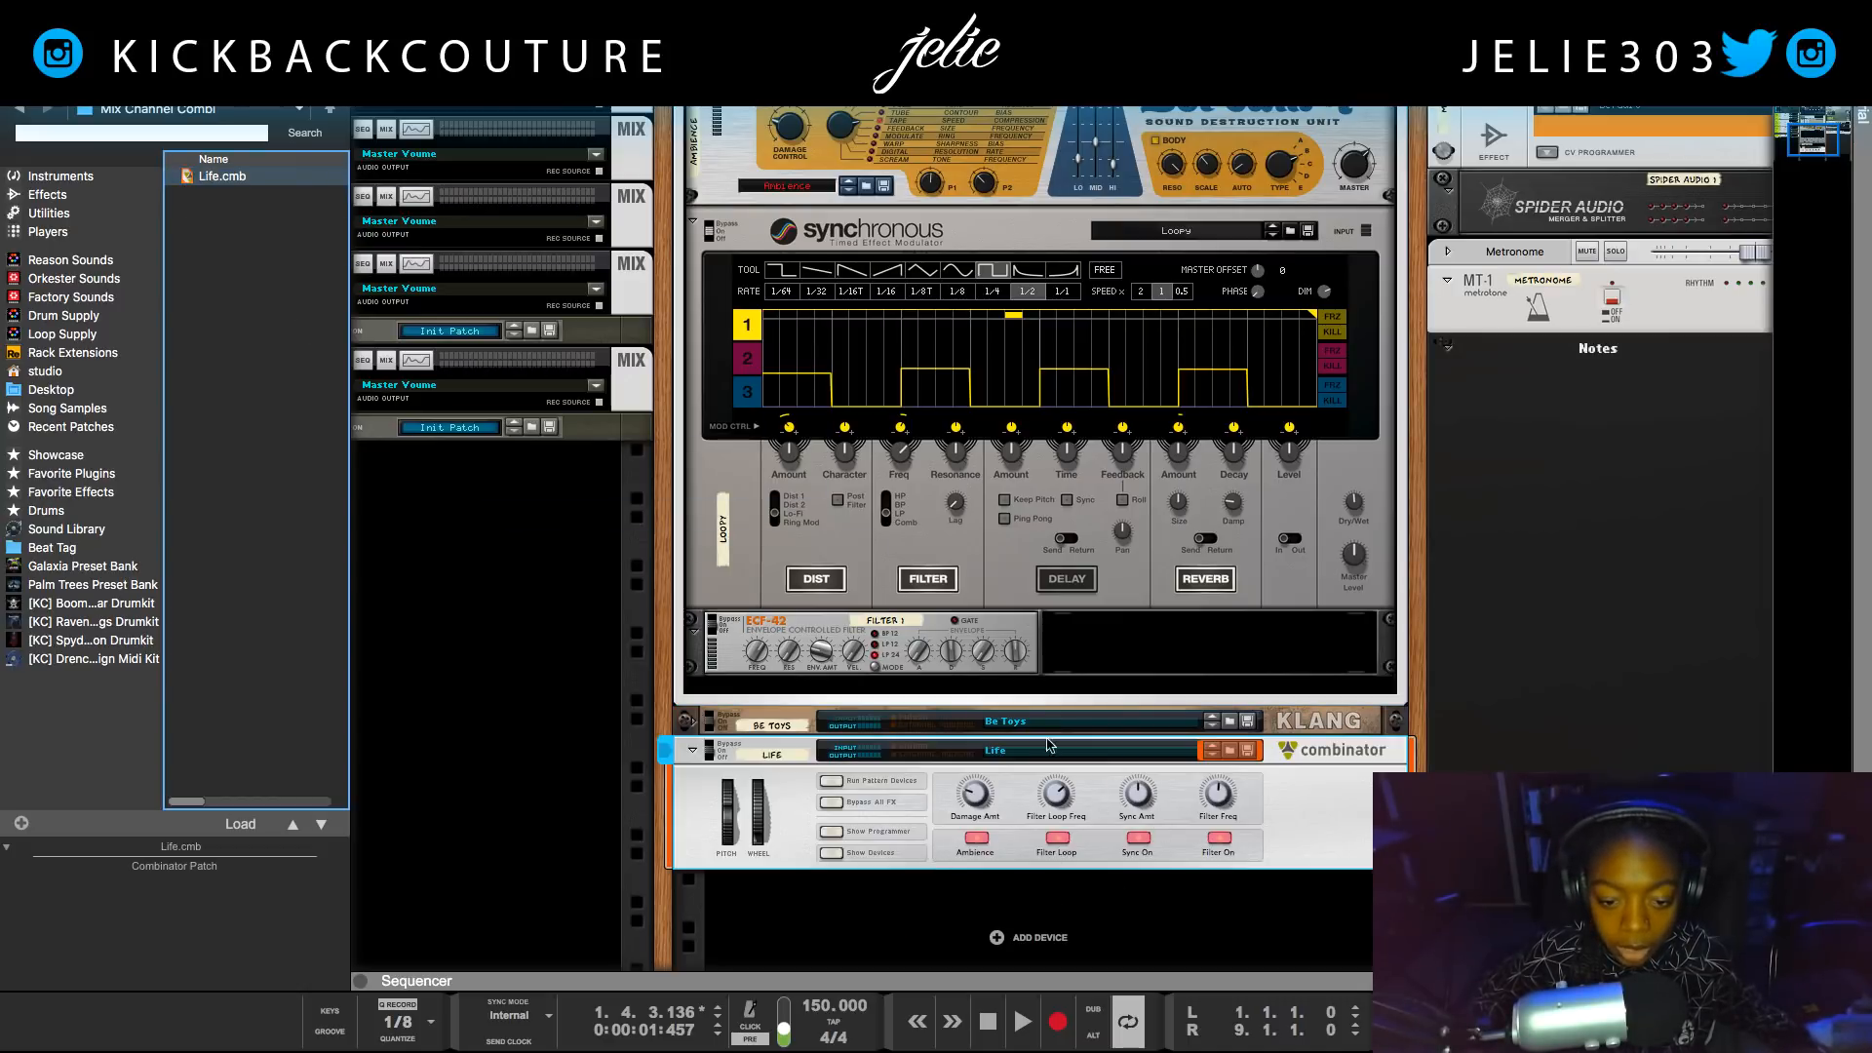
Compare the Be Toys channel's insert FX controls with those of the Life Combinator.
scroll(957, 866, up, 5)
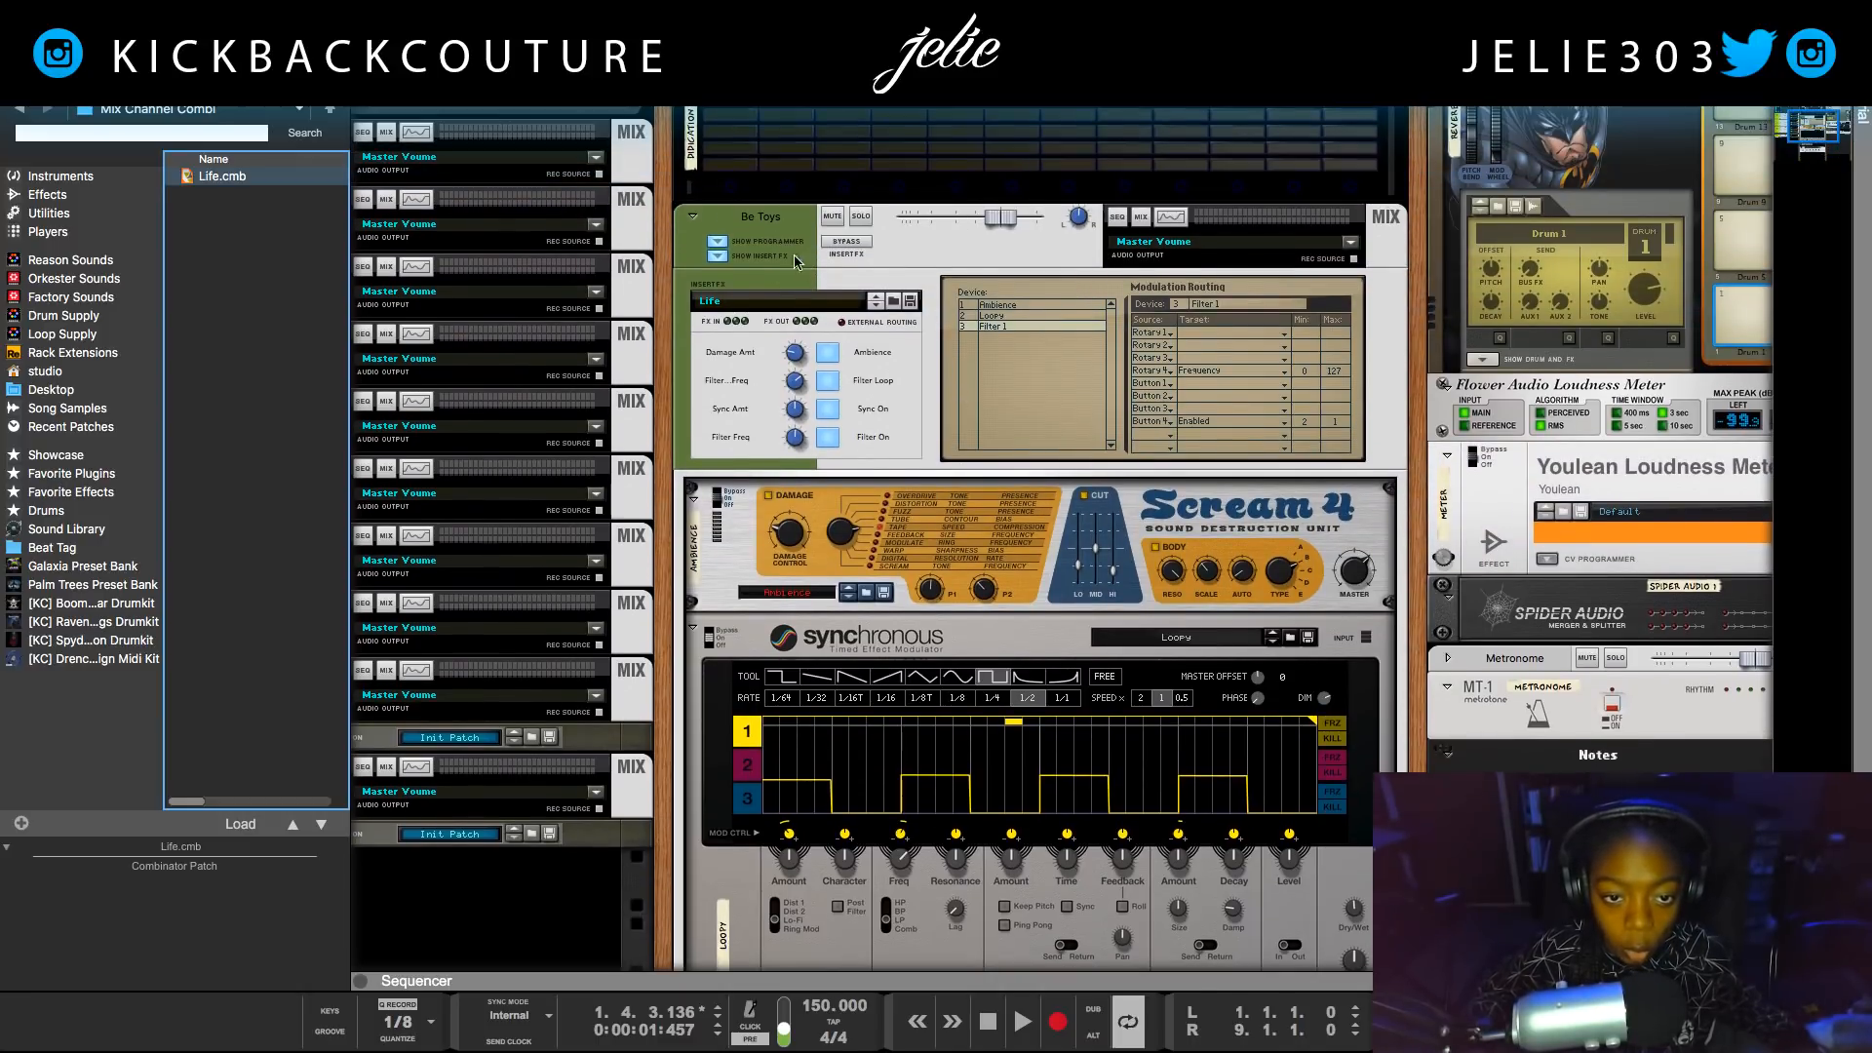
click(789, 264)
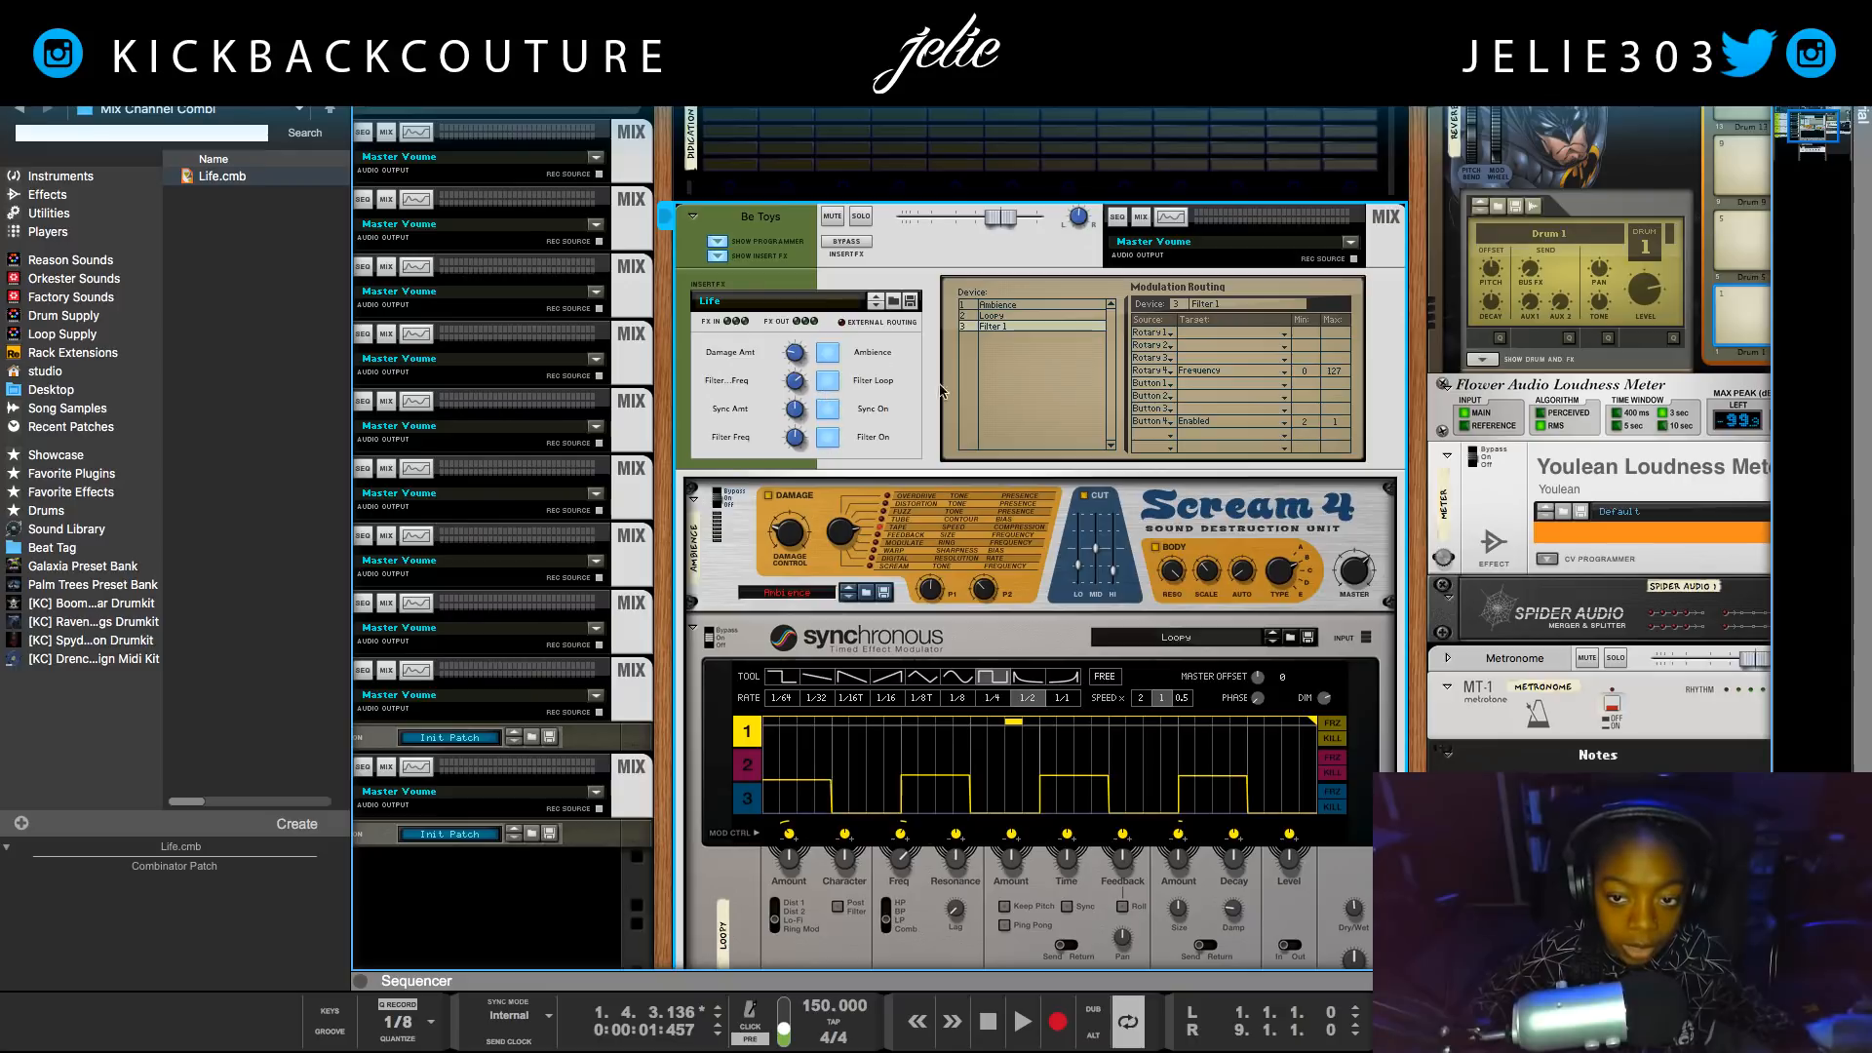
scroll(875, 773, down, 5)
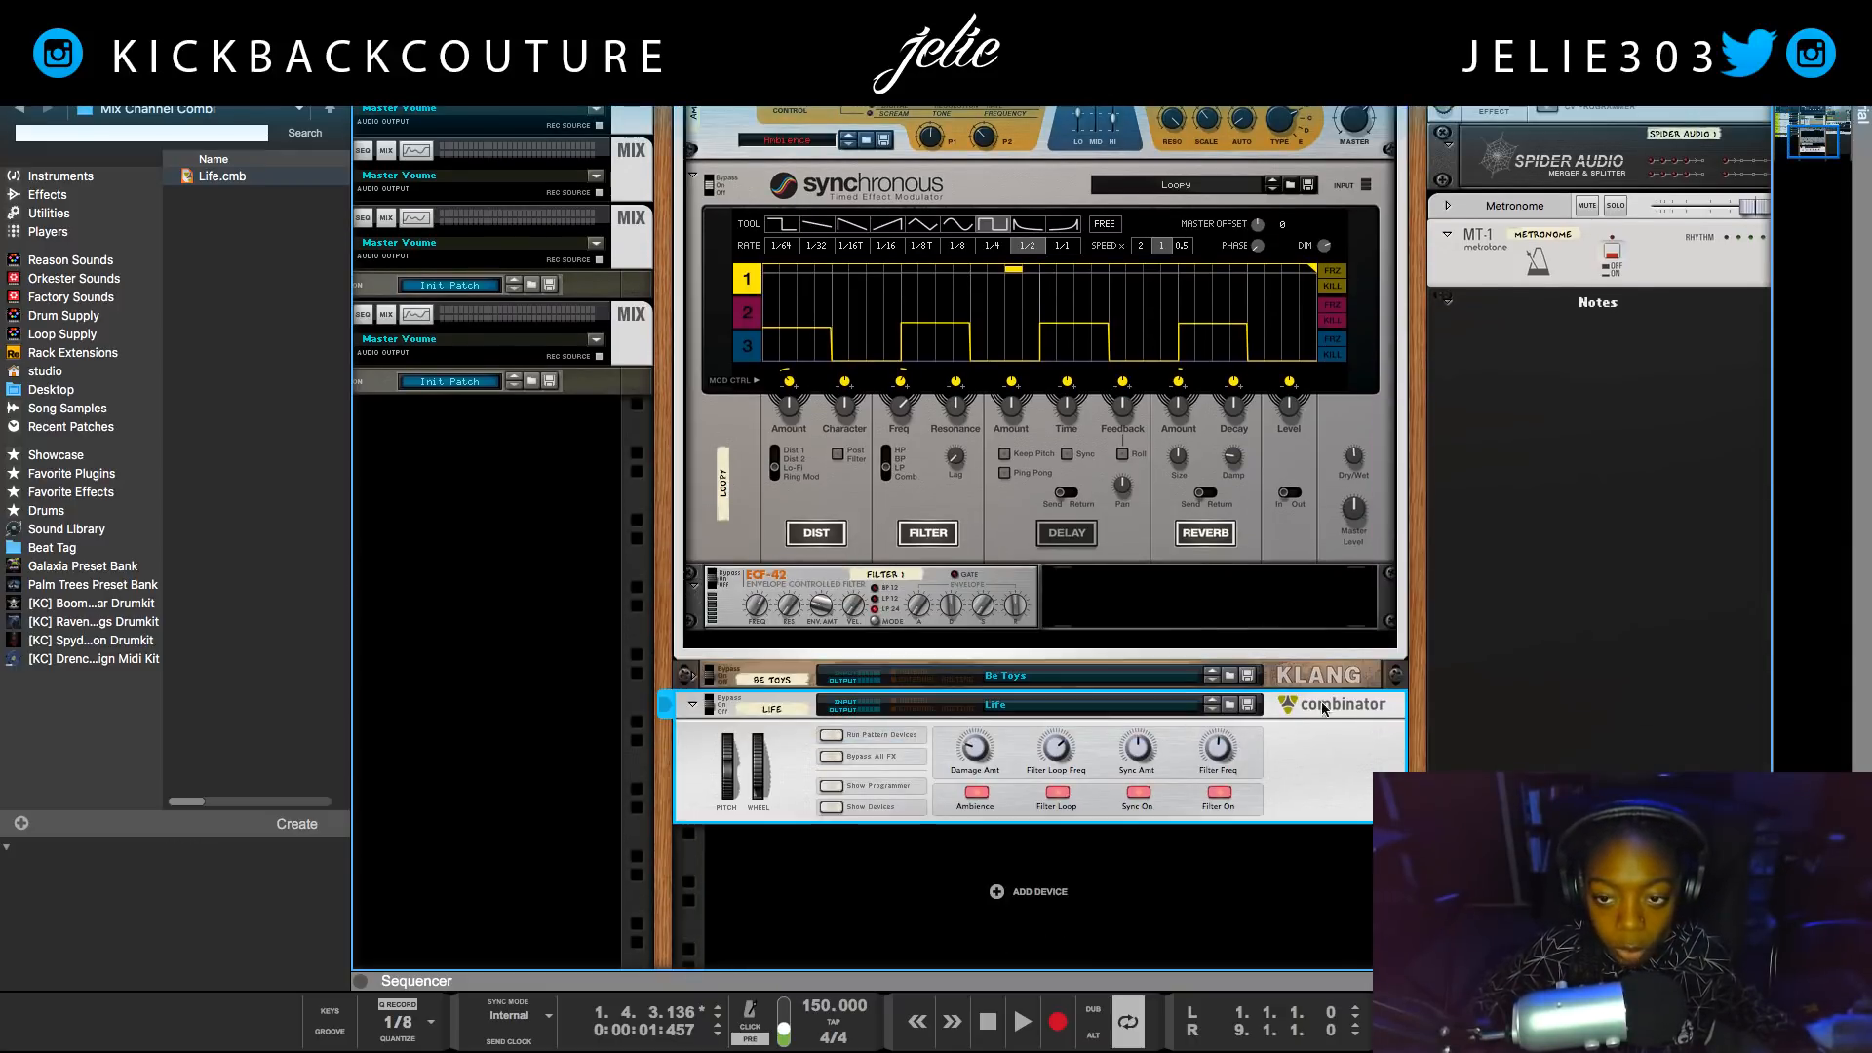
scroll(712, 508, up, 5)
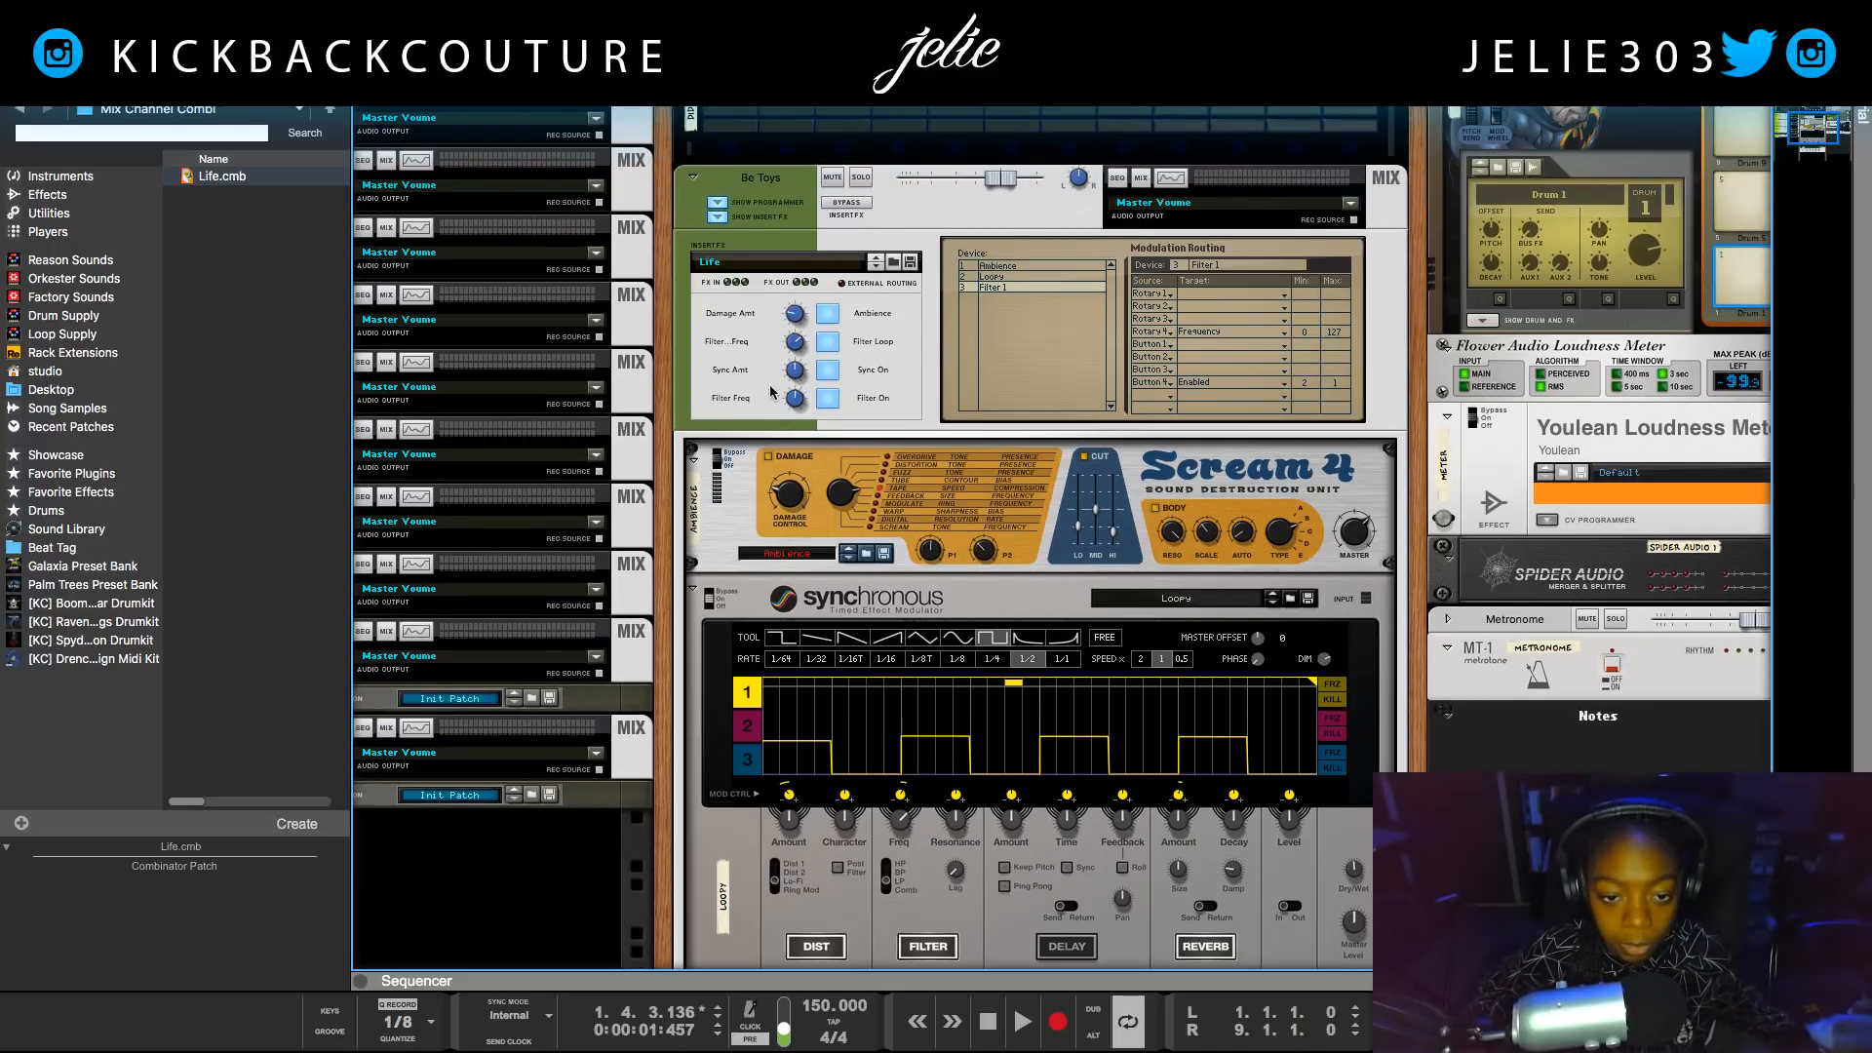
Unfold the Be Toys Combinator, hide its devices and remove its custom backdrop.
scroll(818, 341, down, 2)
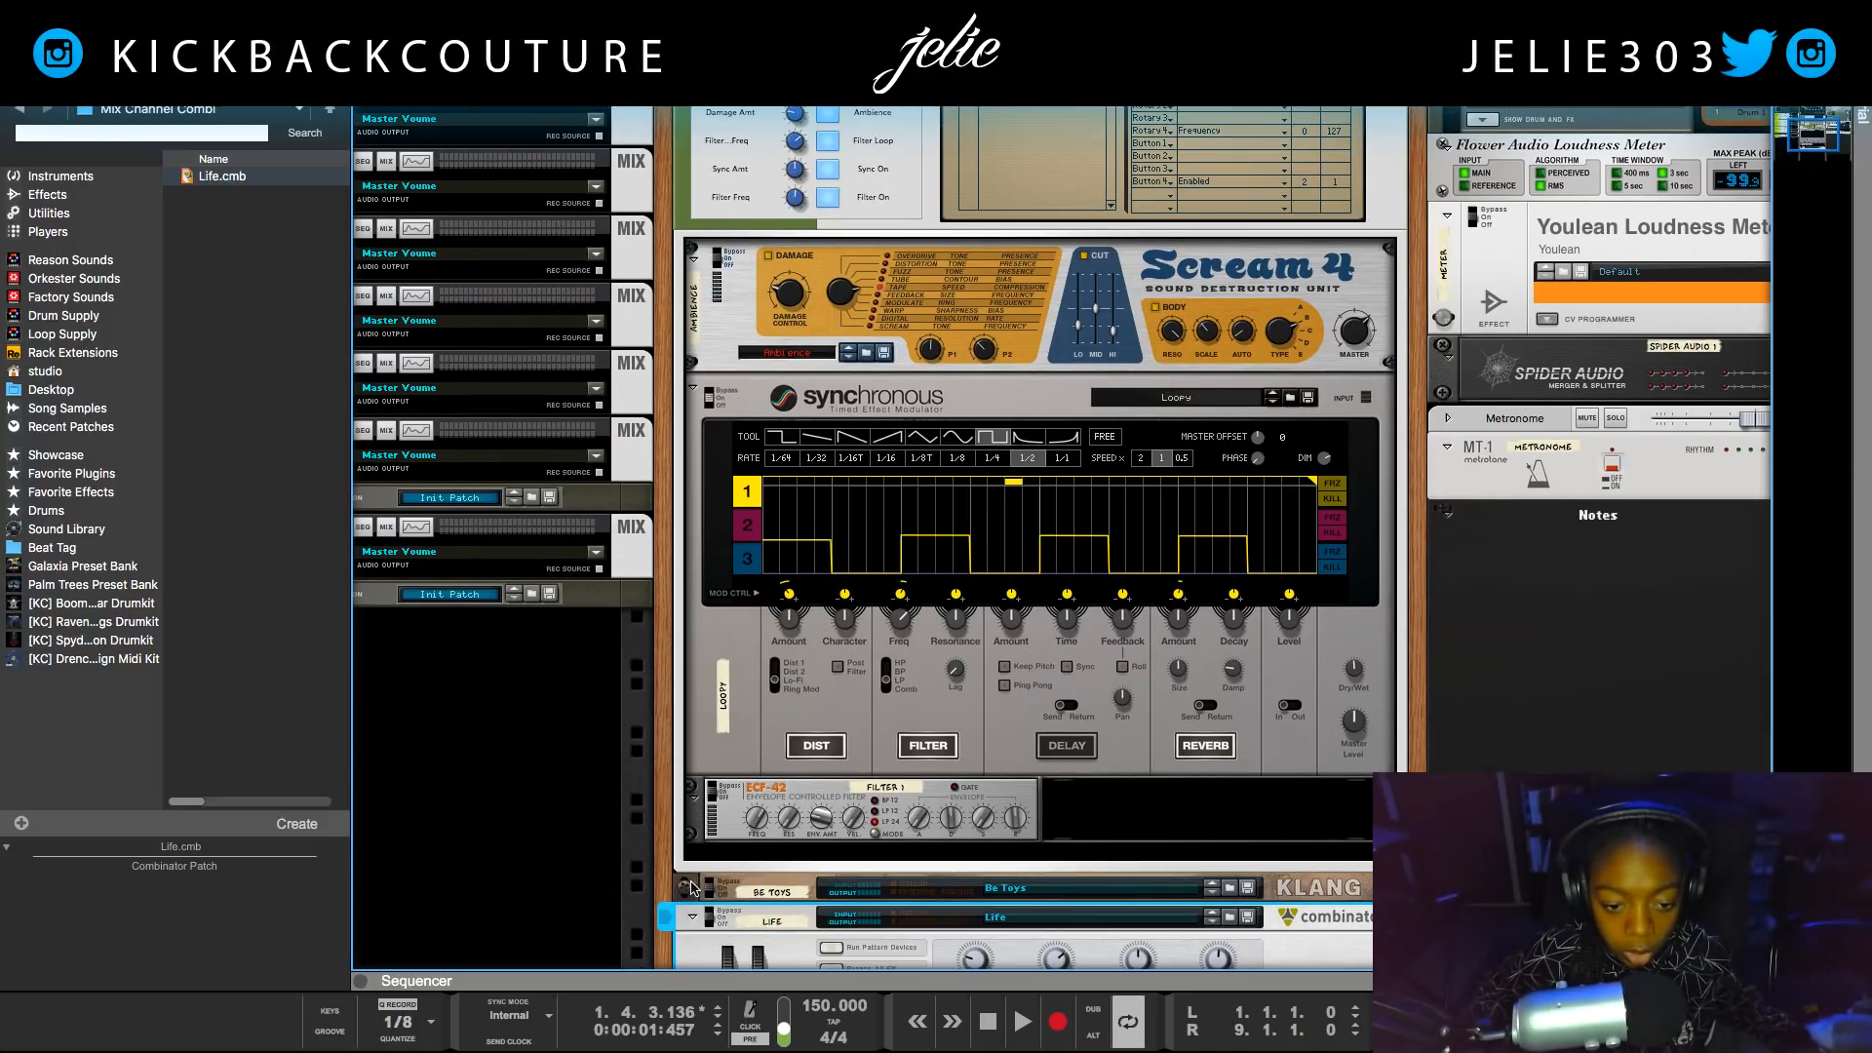
click(691, 887)
scroll(819, 443, up, 2)
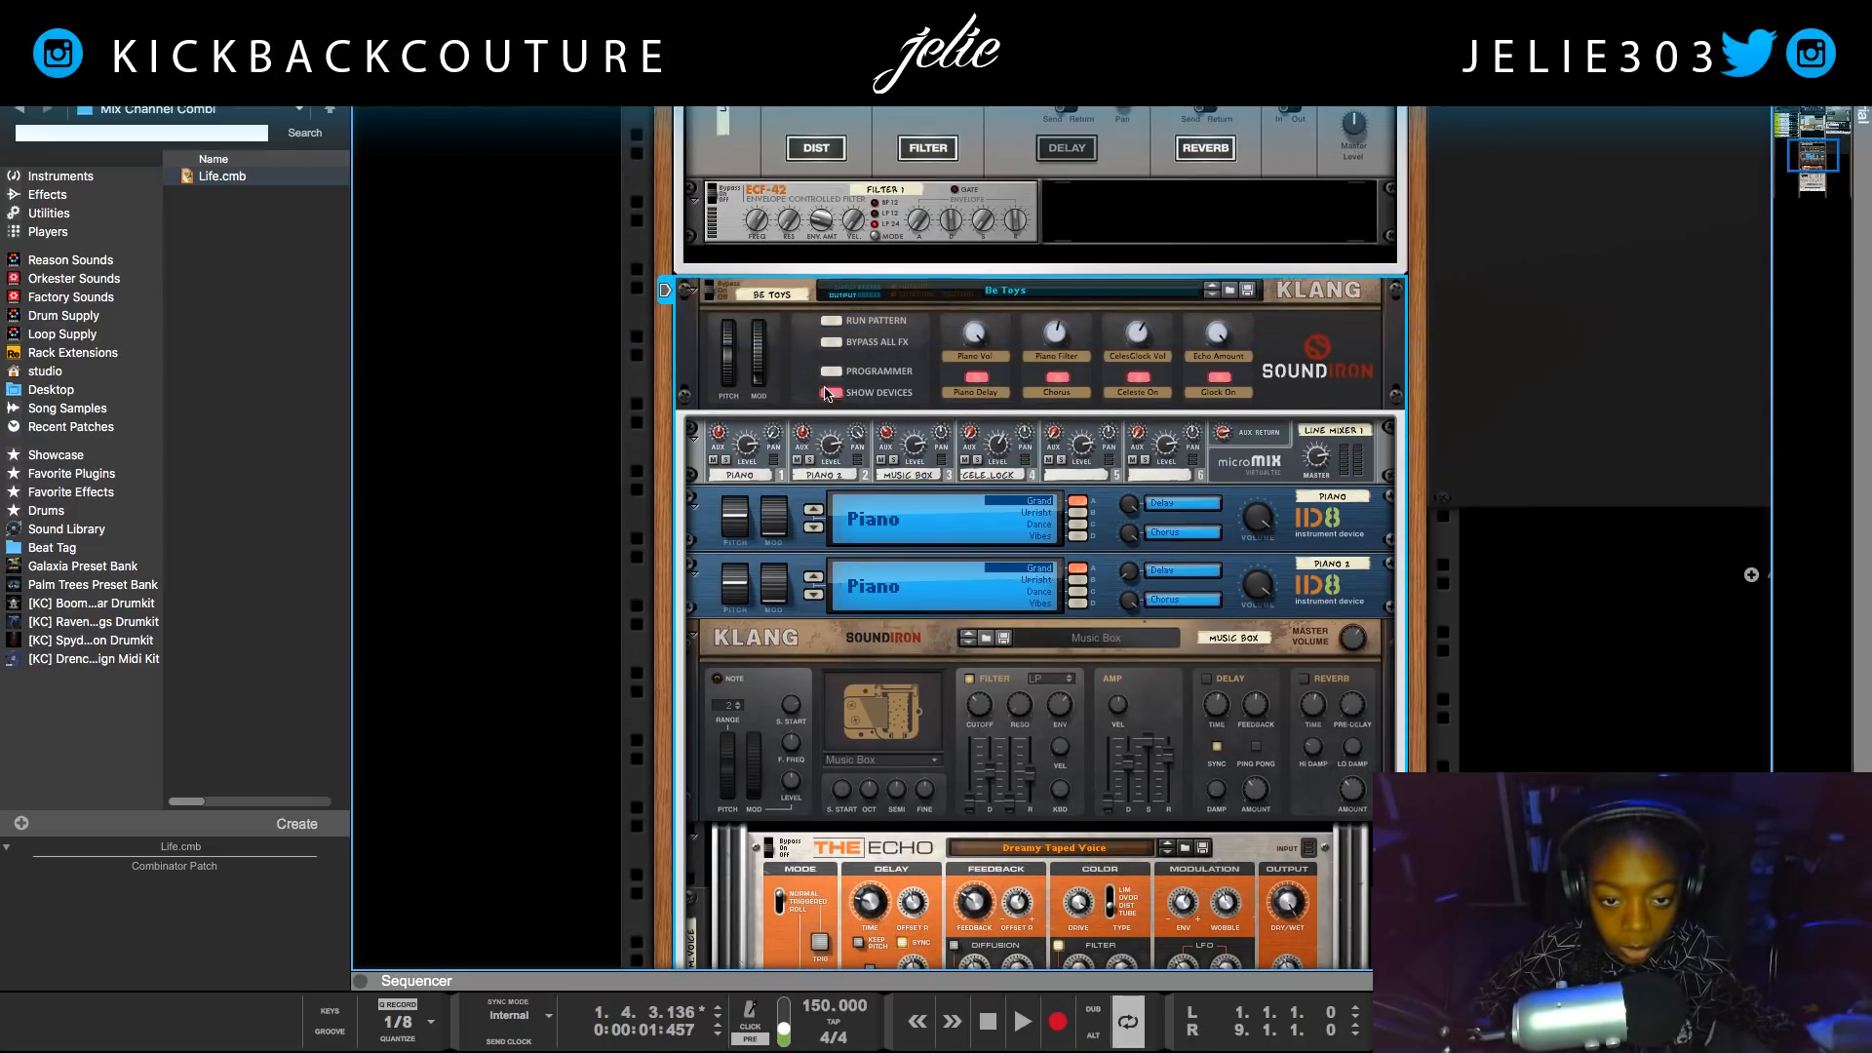
click(831, 392)
right_click(1361, 586)
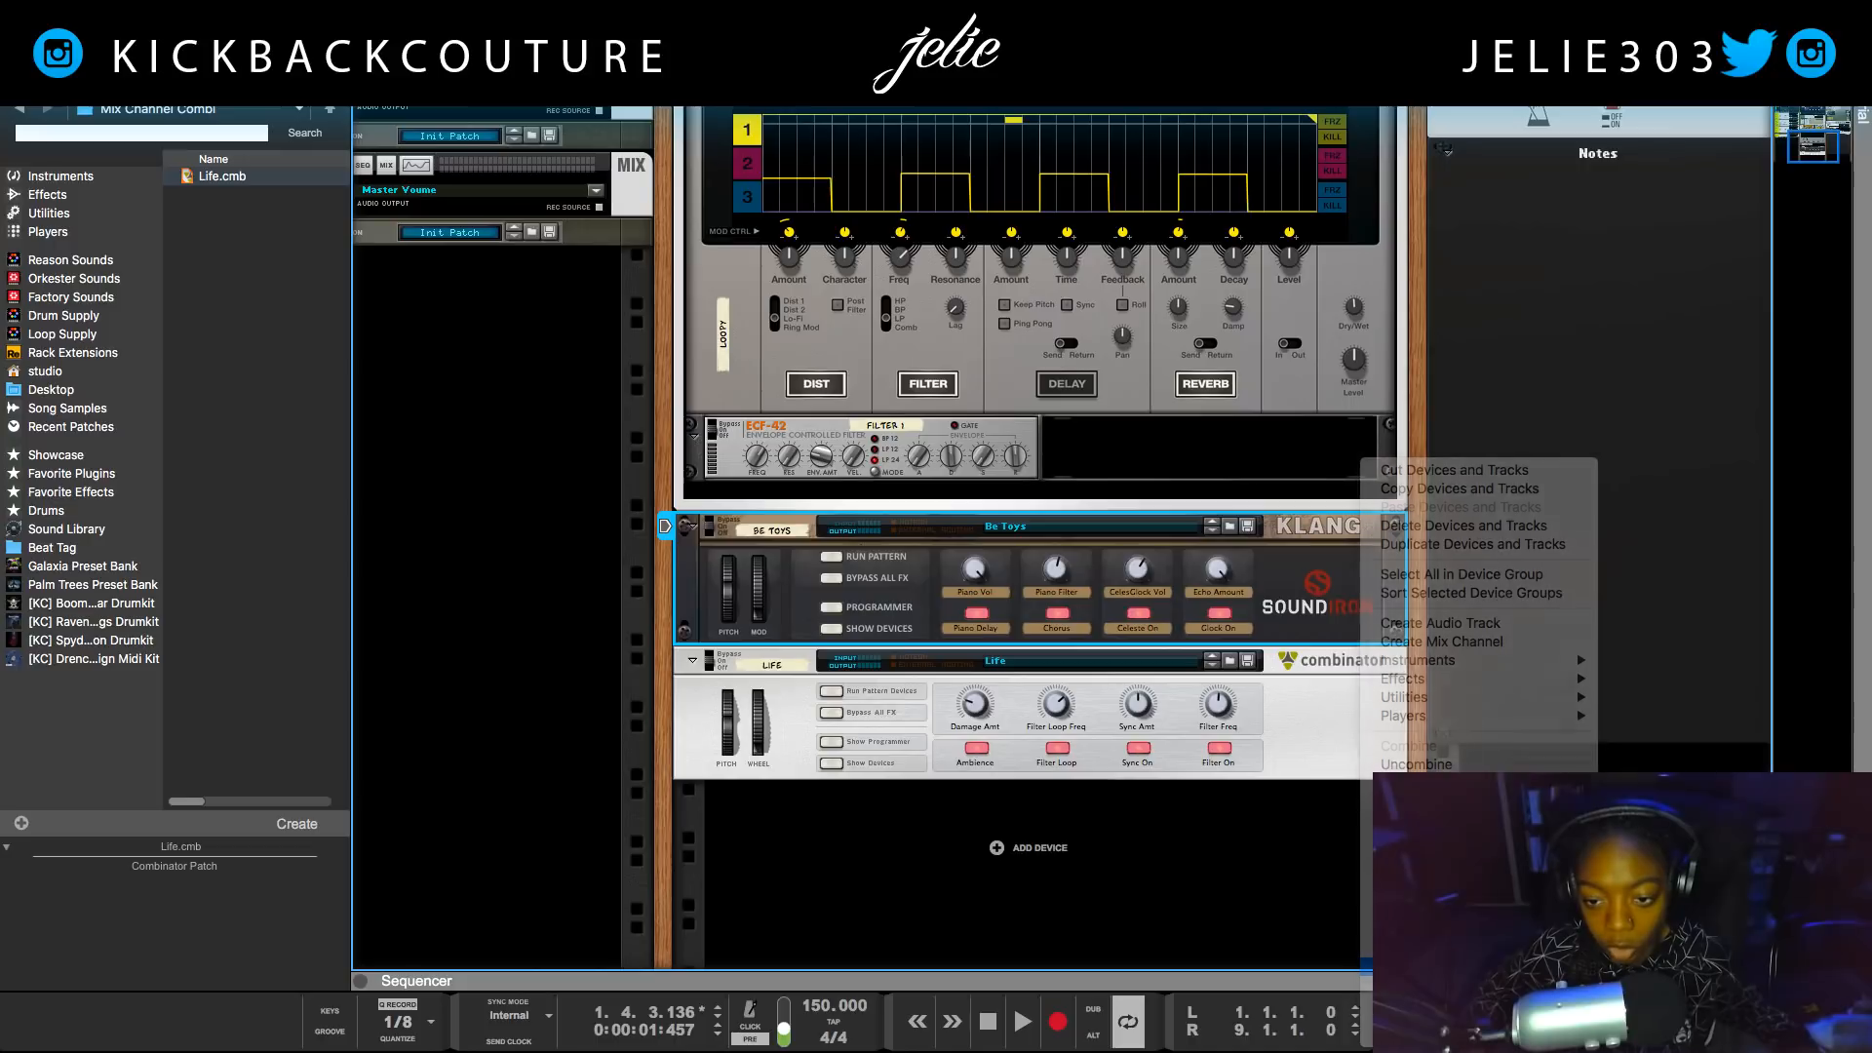
click(1366, 966)
click(1076, 363)
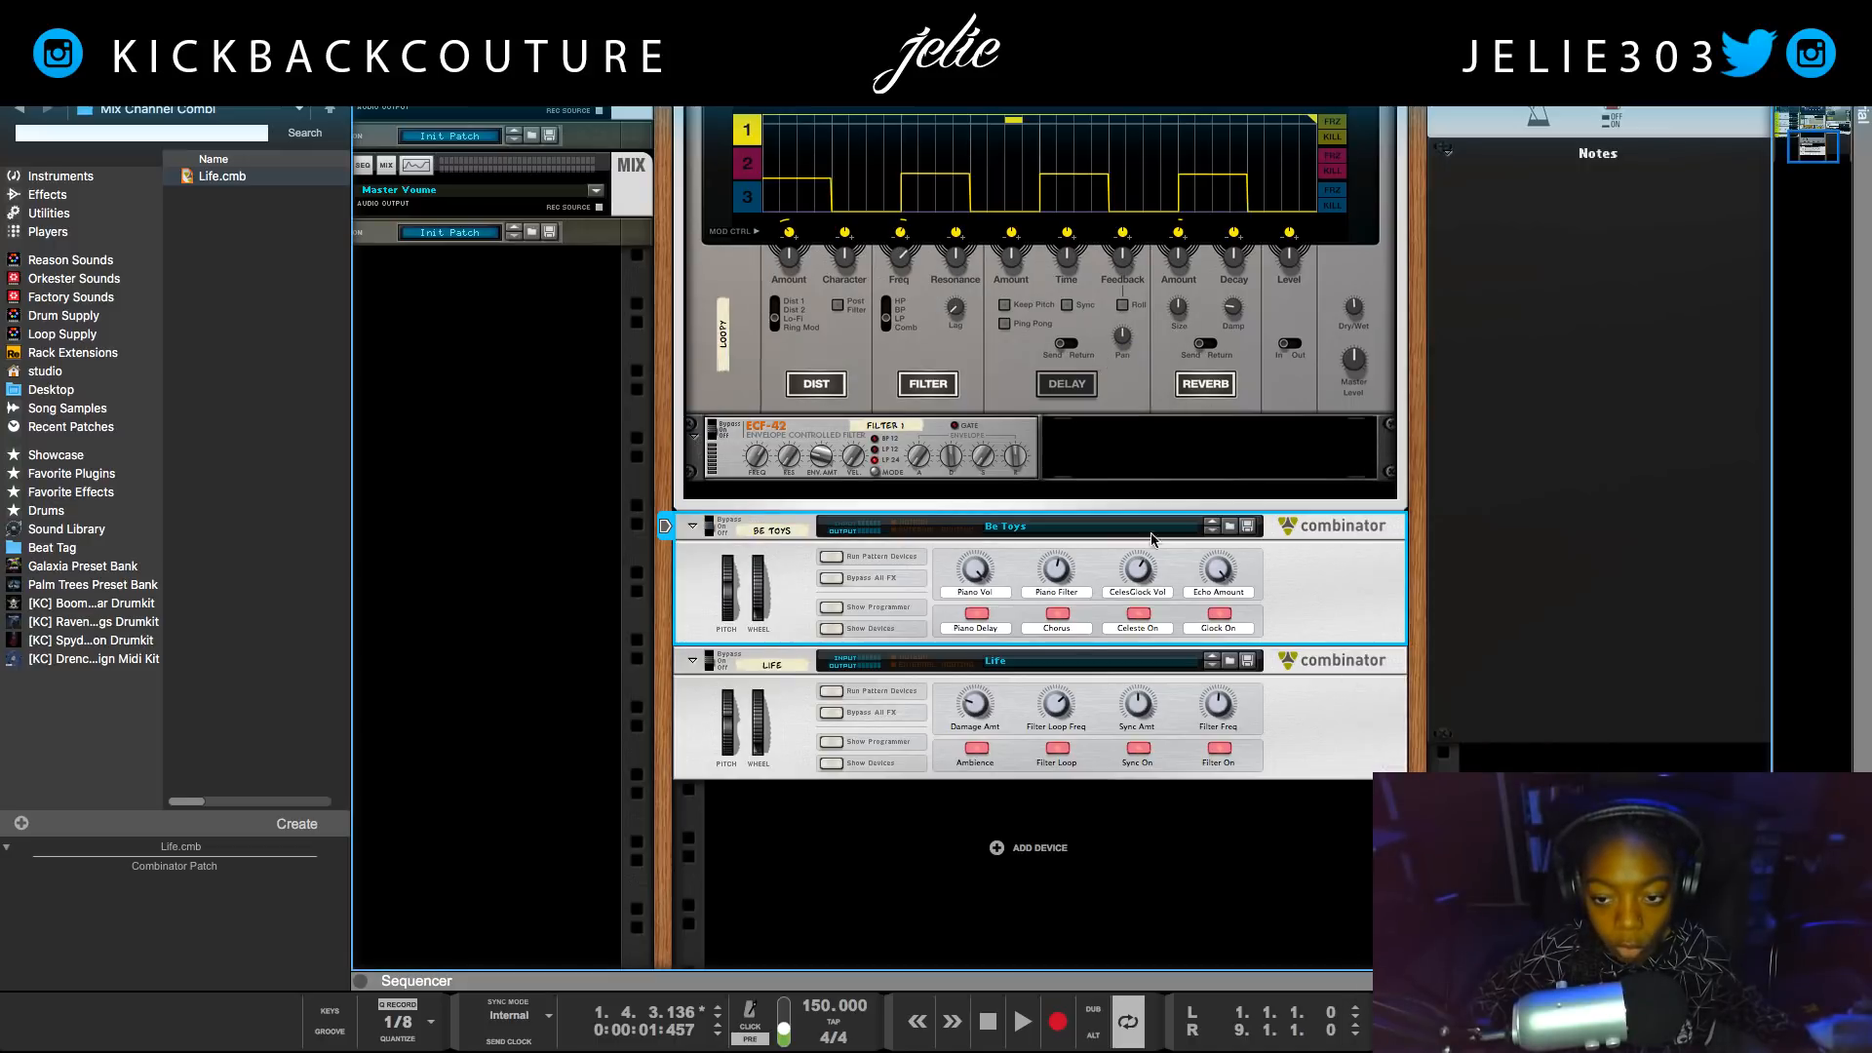
Select the Life Combinator, return to the Desktop folder in the browser and reopen Mix Channel Combi.
click(1062, 771)
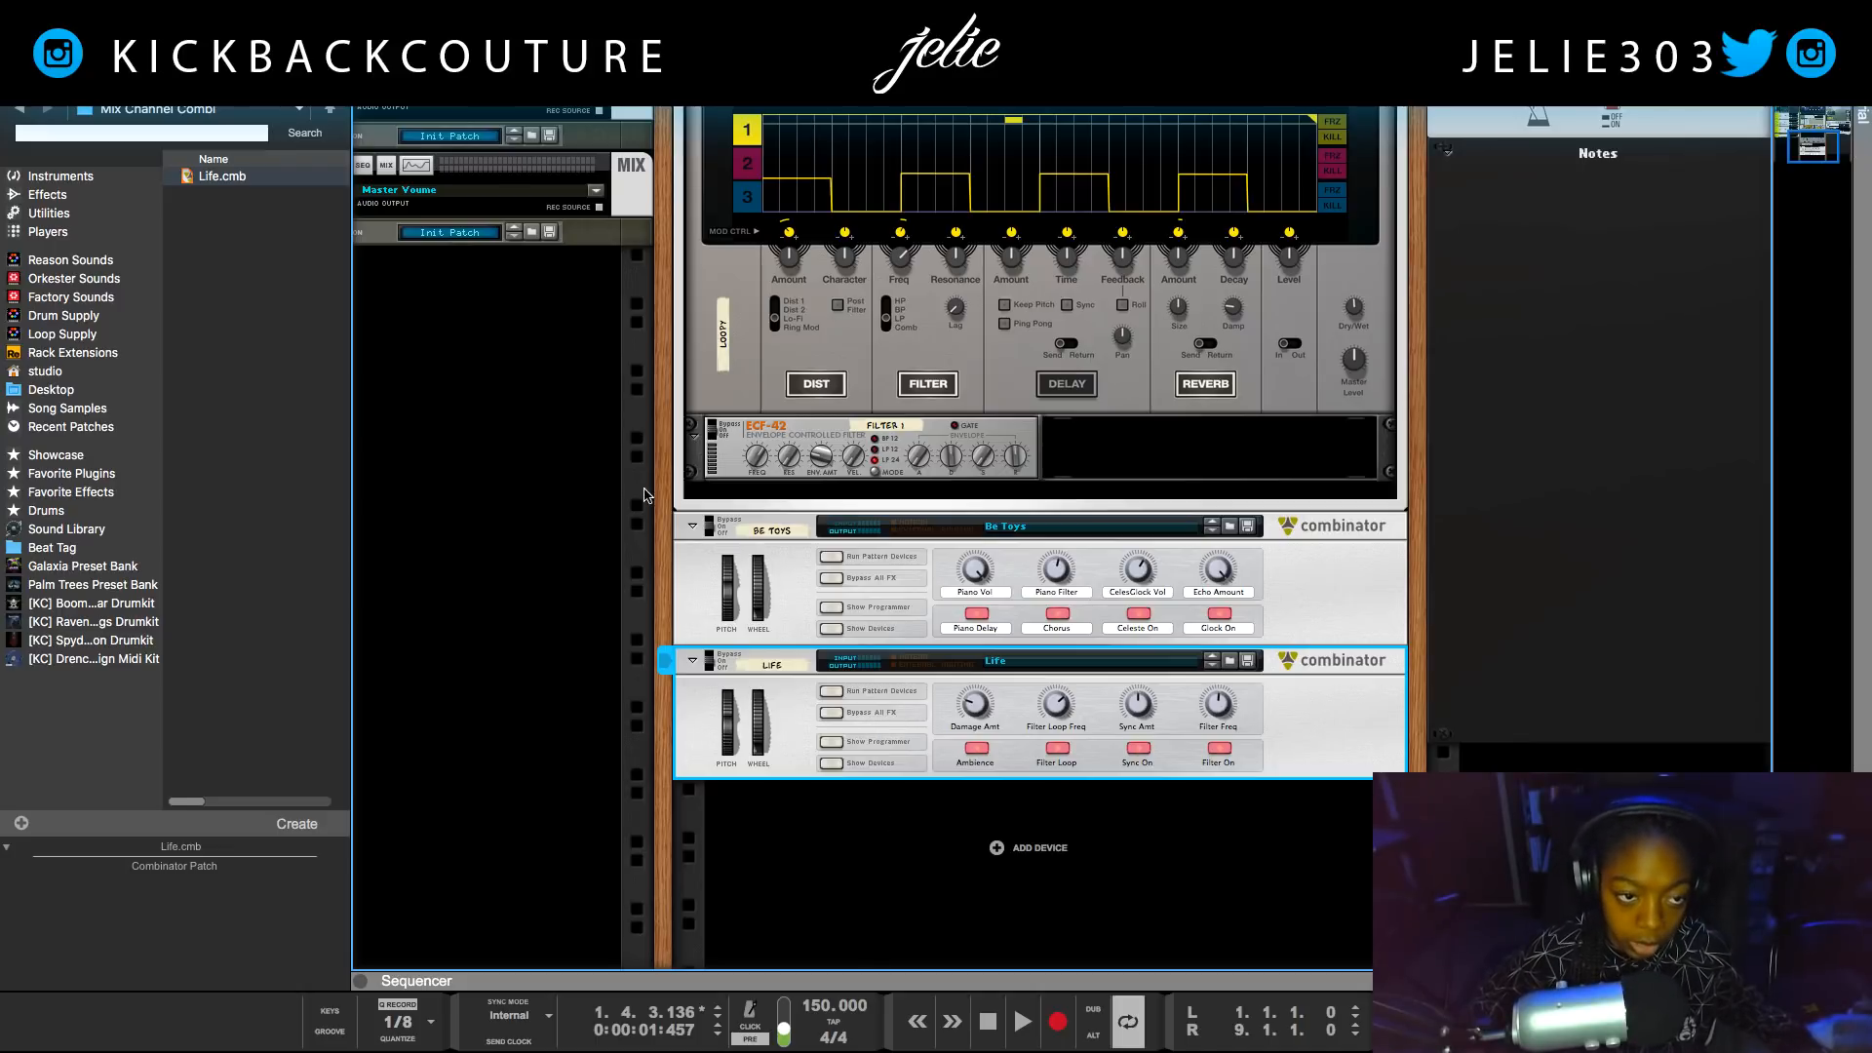
scroll(714, 733, down, 1)
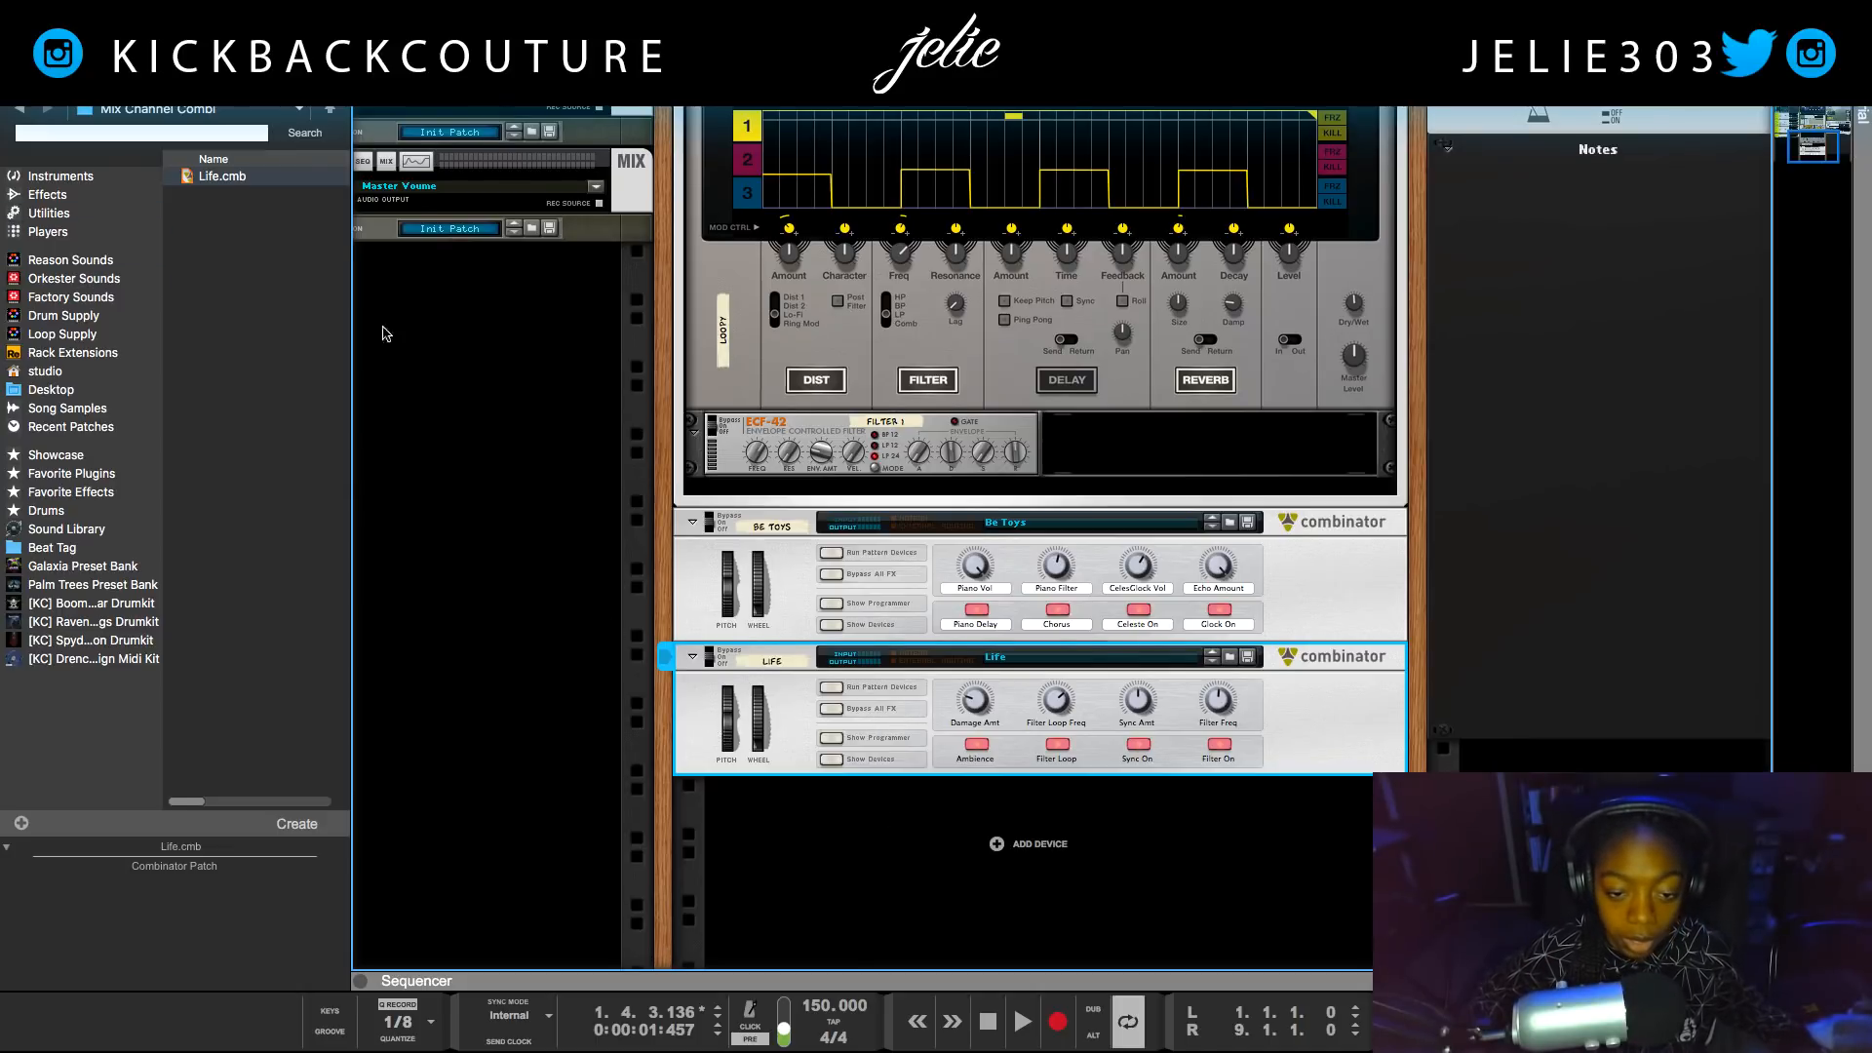
mouse_move(222, 176)
mouse_down()
mouse_move(400, 283)
mouse_move(763, 872)
mouse_move(960, 838)
mouse_move(966, 673)
mouse_move(962, 841)
mouse_move(8, 434)
mouse_move(244, 193)
mouse_up()
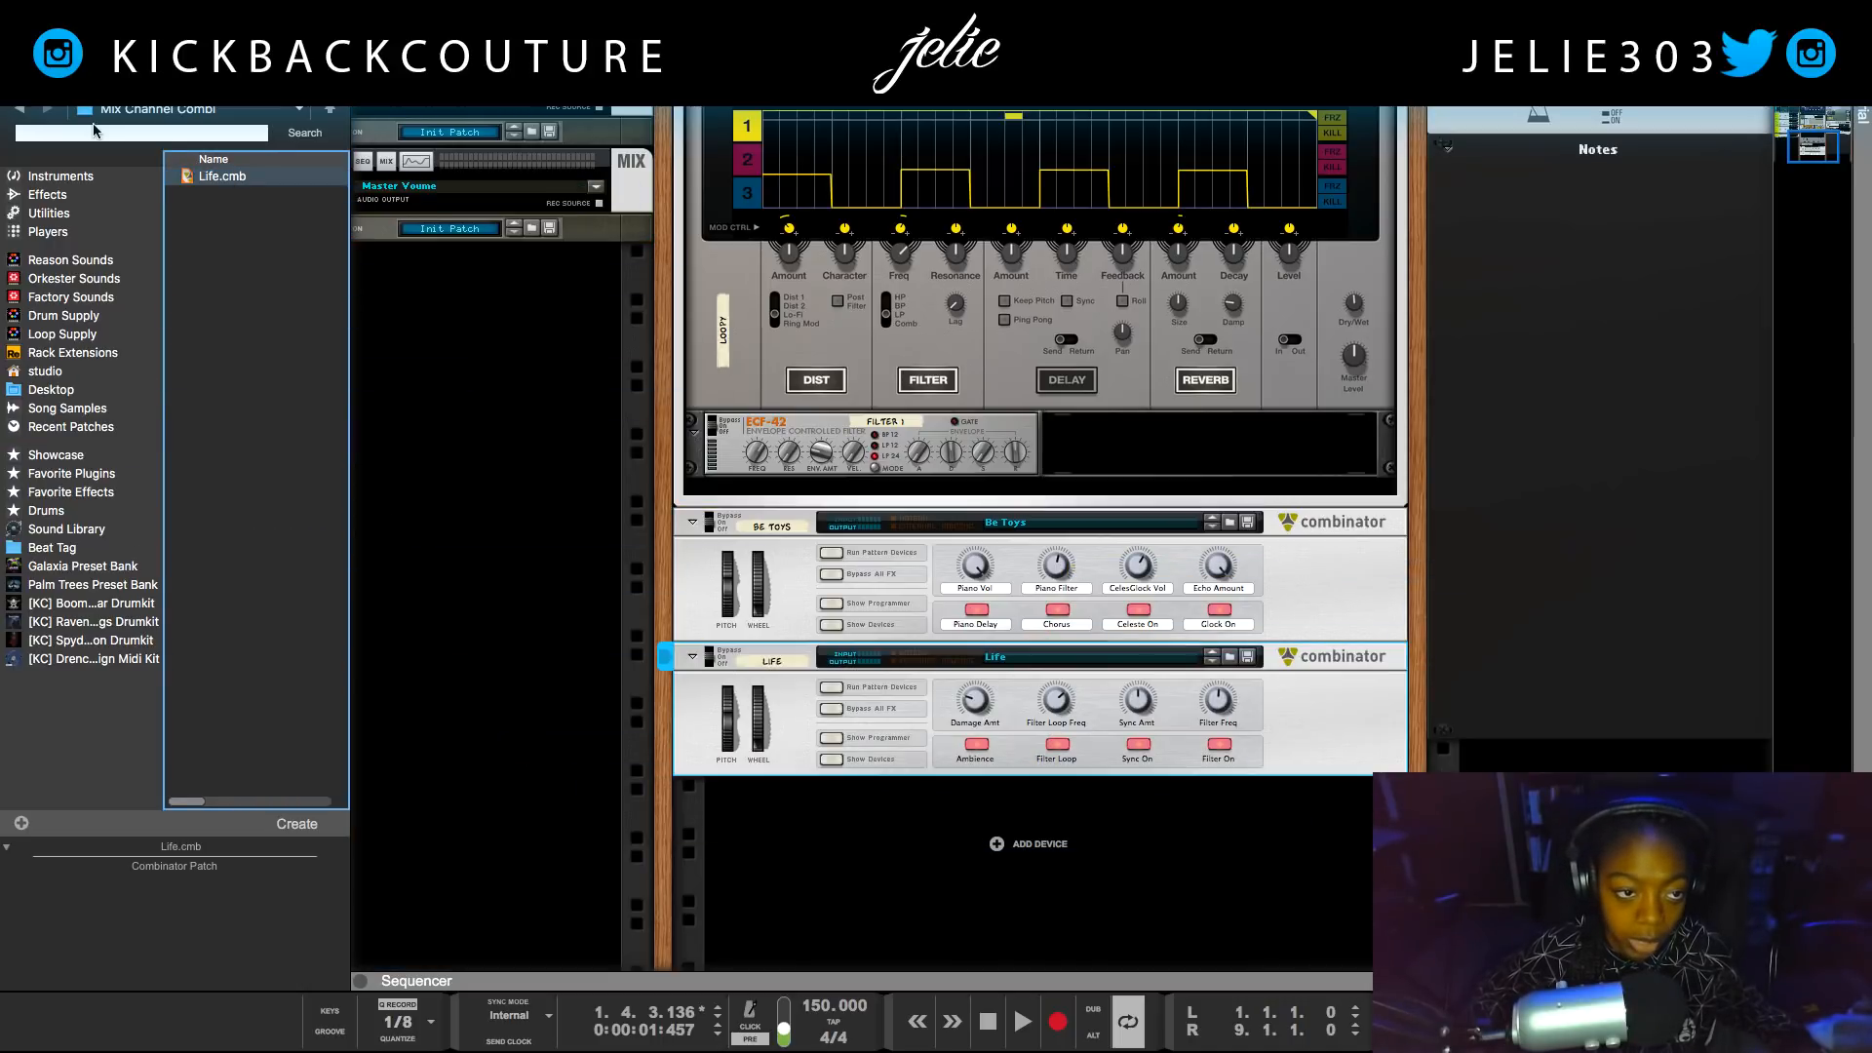
click(18, 109)
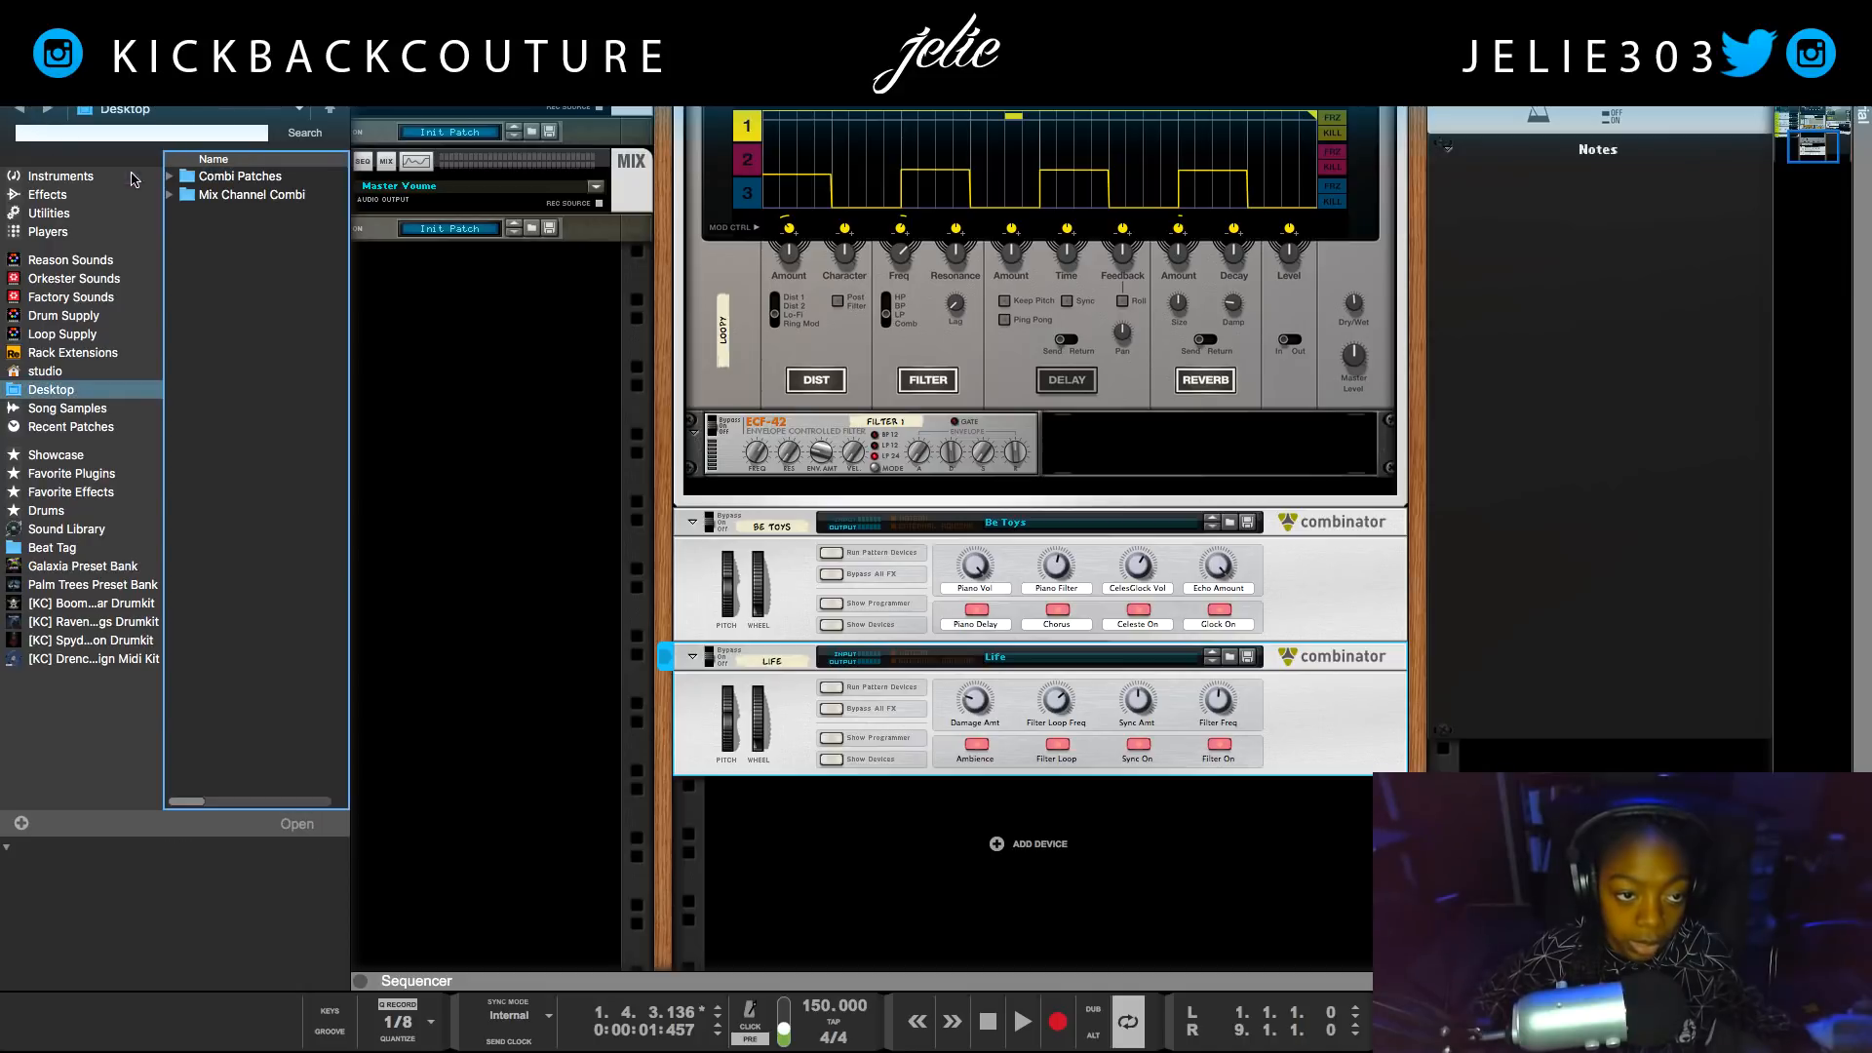
double_click(249, 194)
Show the Be Toys Combinator's devices and load Life.cmb into the Life Combinator below the Re-Tron.
drag(222, 188, 146, 511)
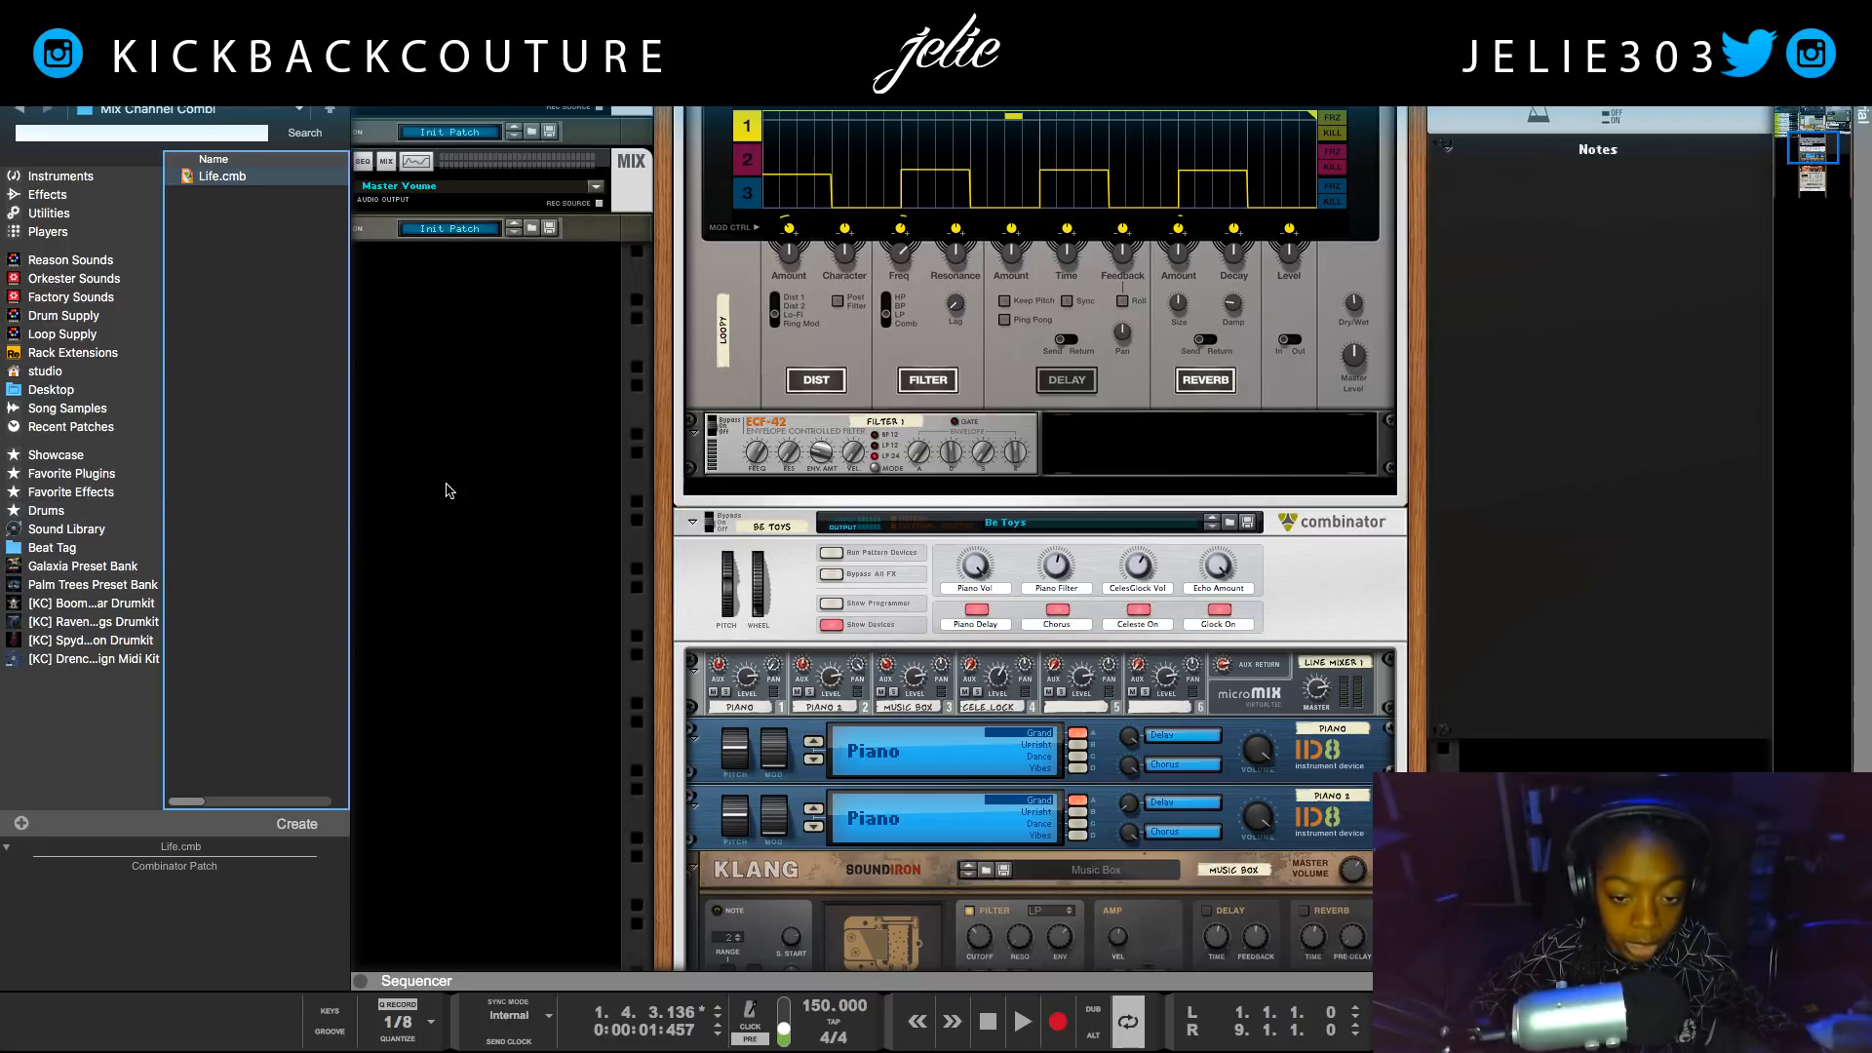
scroll(1258, 638, down, 10)
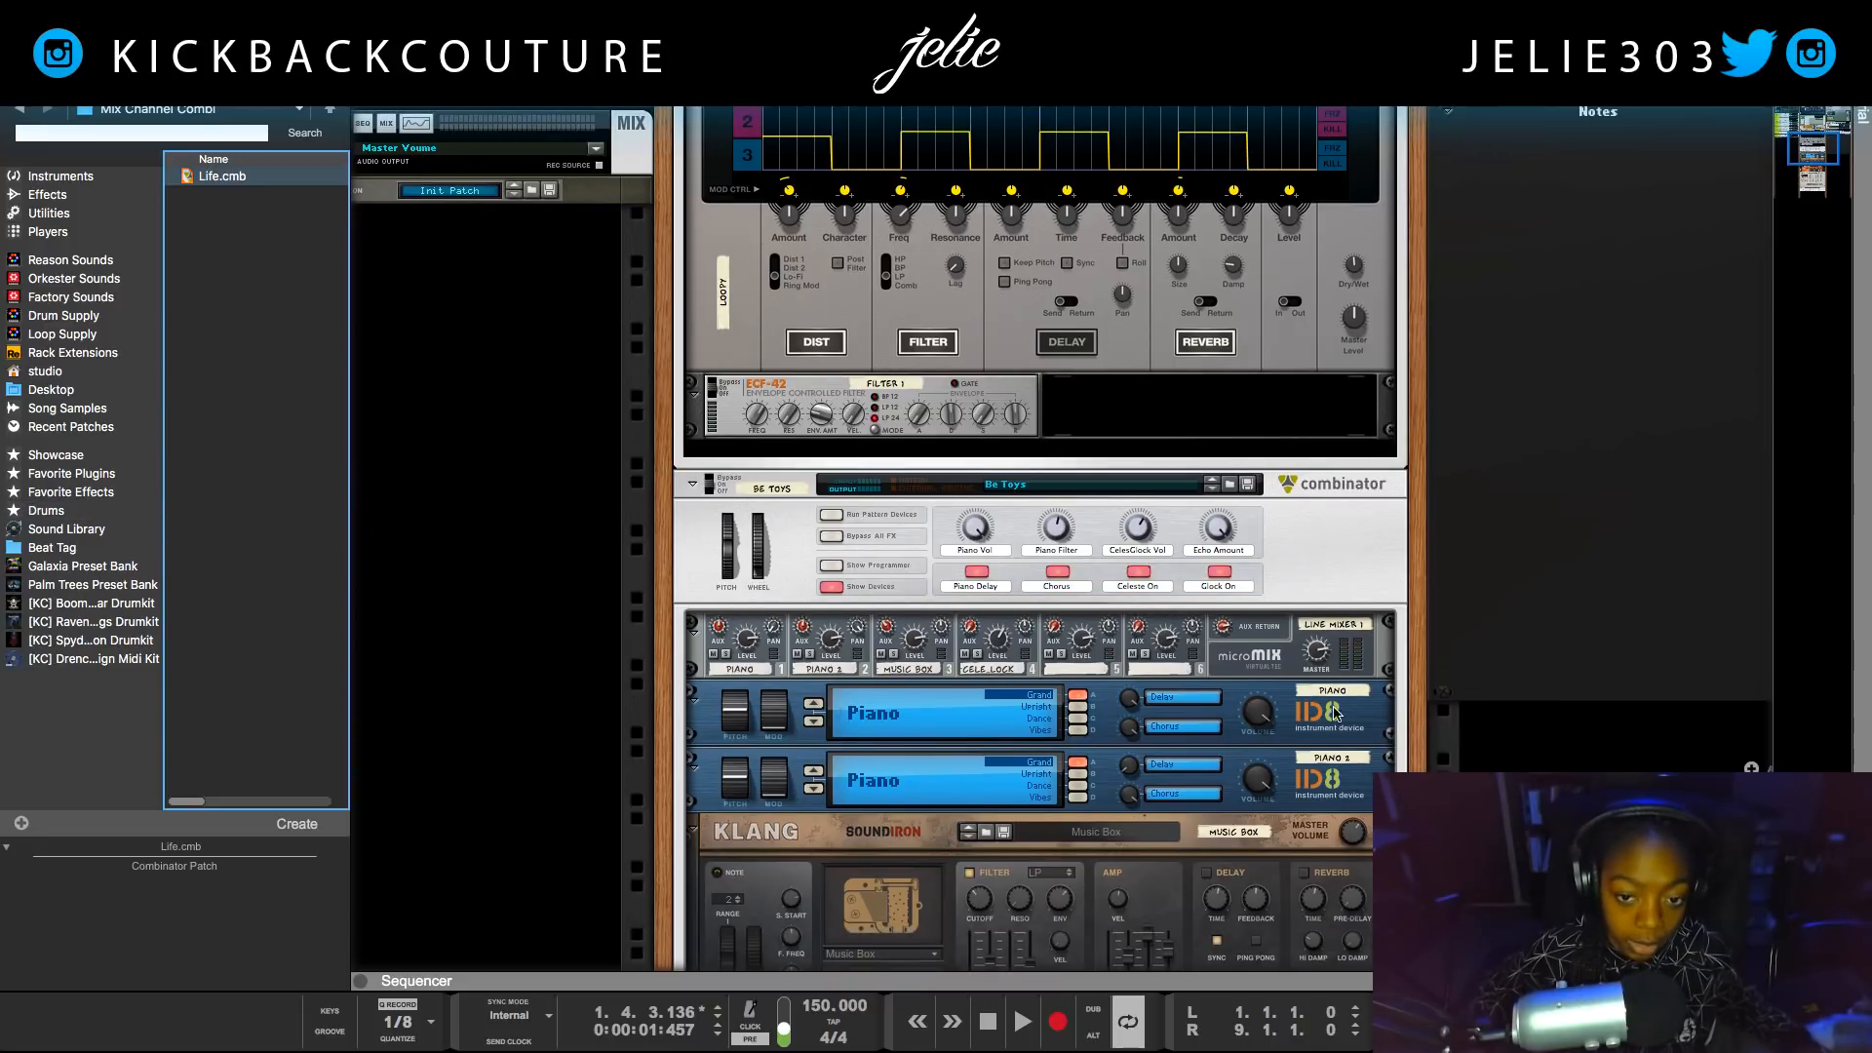
scroll(1118, 770, down, 1)
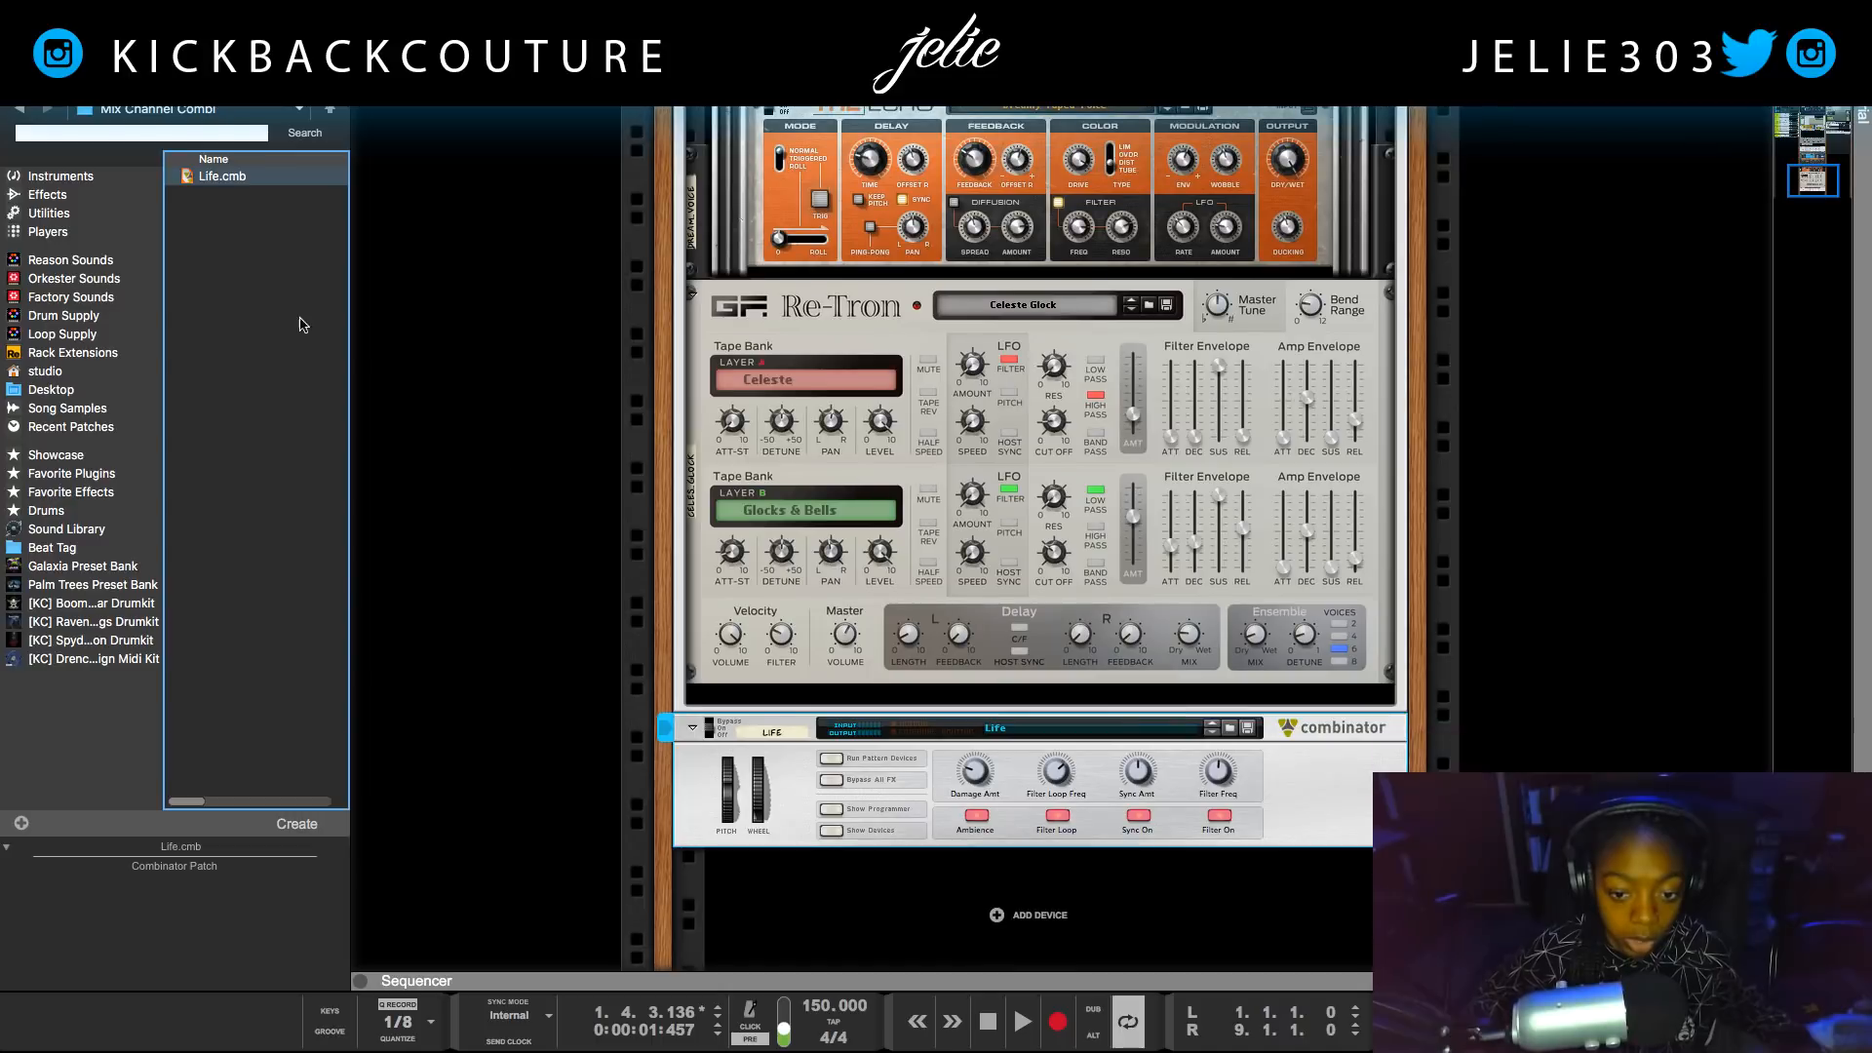
drag(211, 179, 1137, 748)
scroll(1131, 766, up, 4)
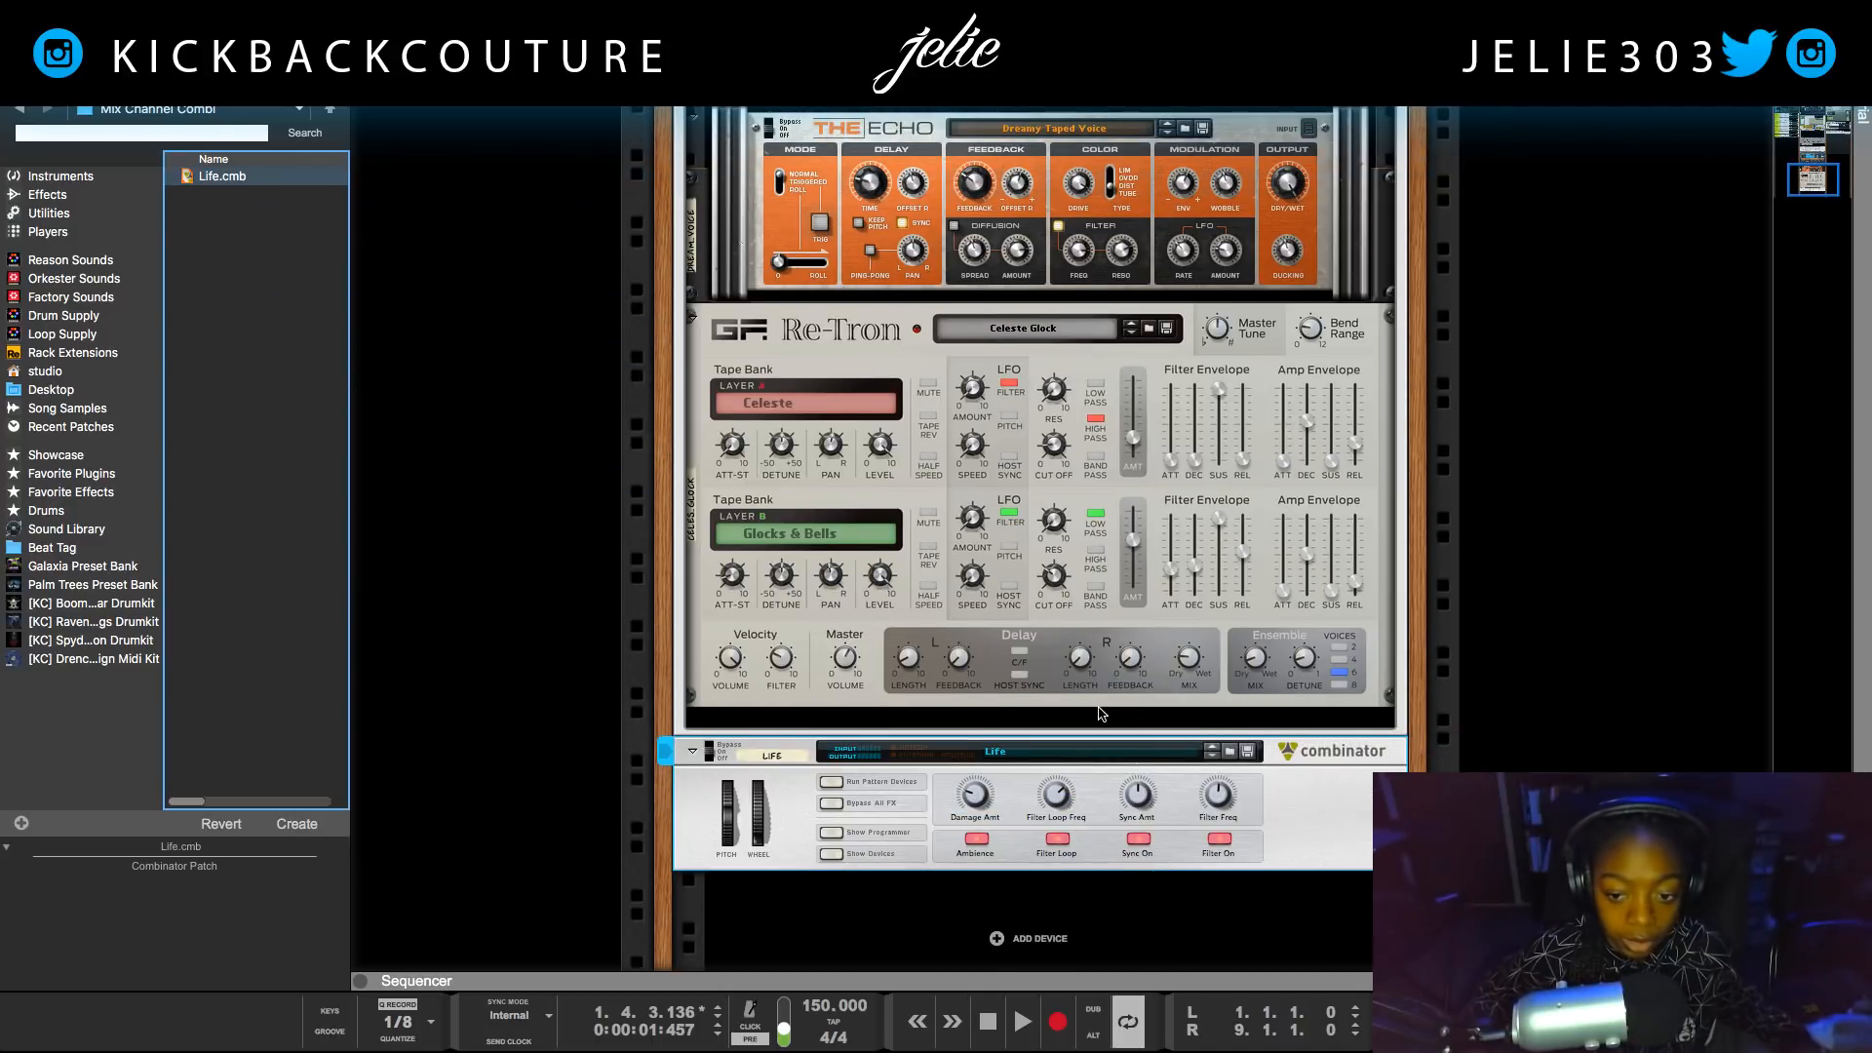
scroll(558, 349, up, 6)
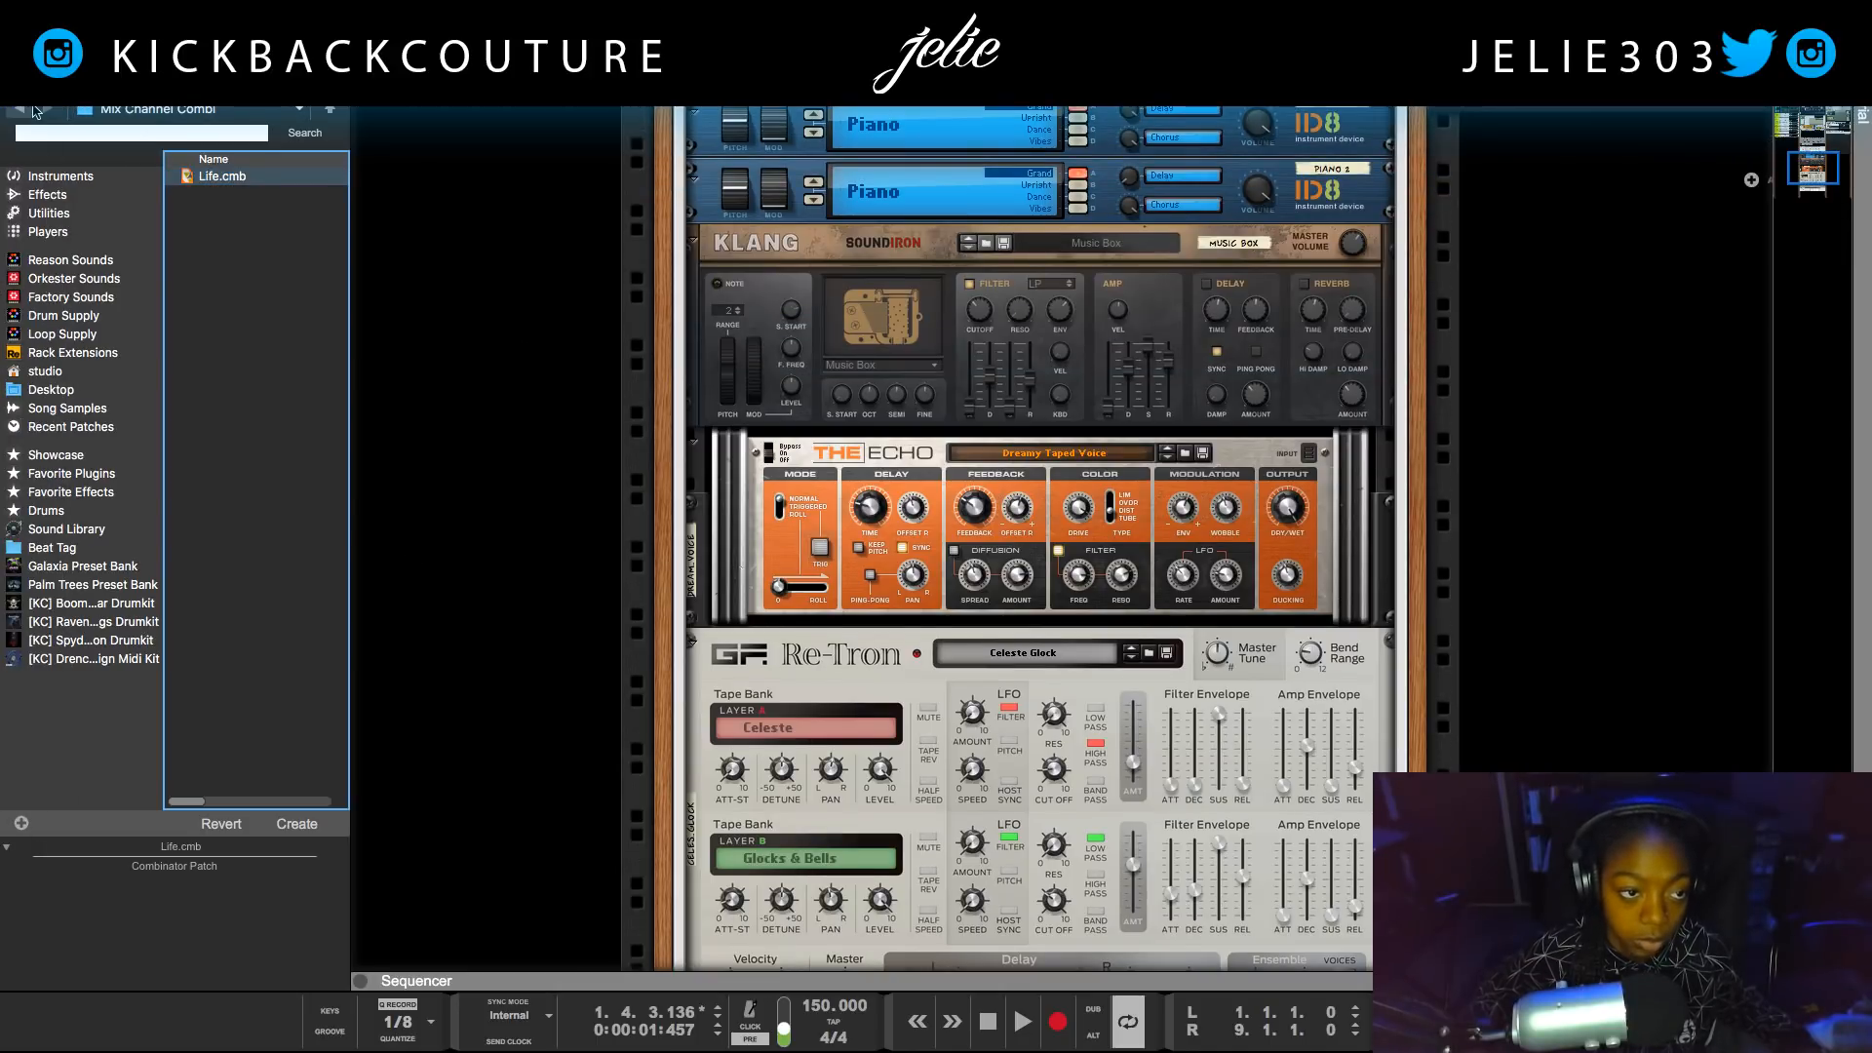
Return to the Desktop folder in the browser and open the Combi Patches folder.
click(50, 389)
scroll(402, 343, up, 12)
click(274, 196)
double_click(259, 176)
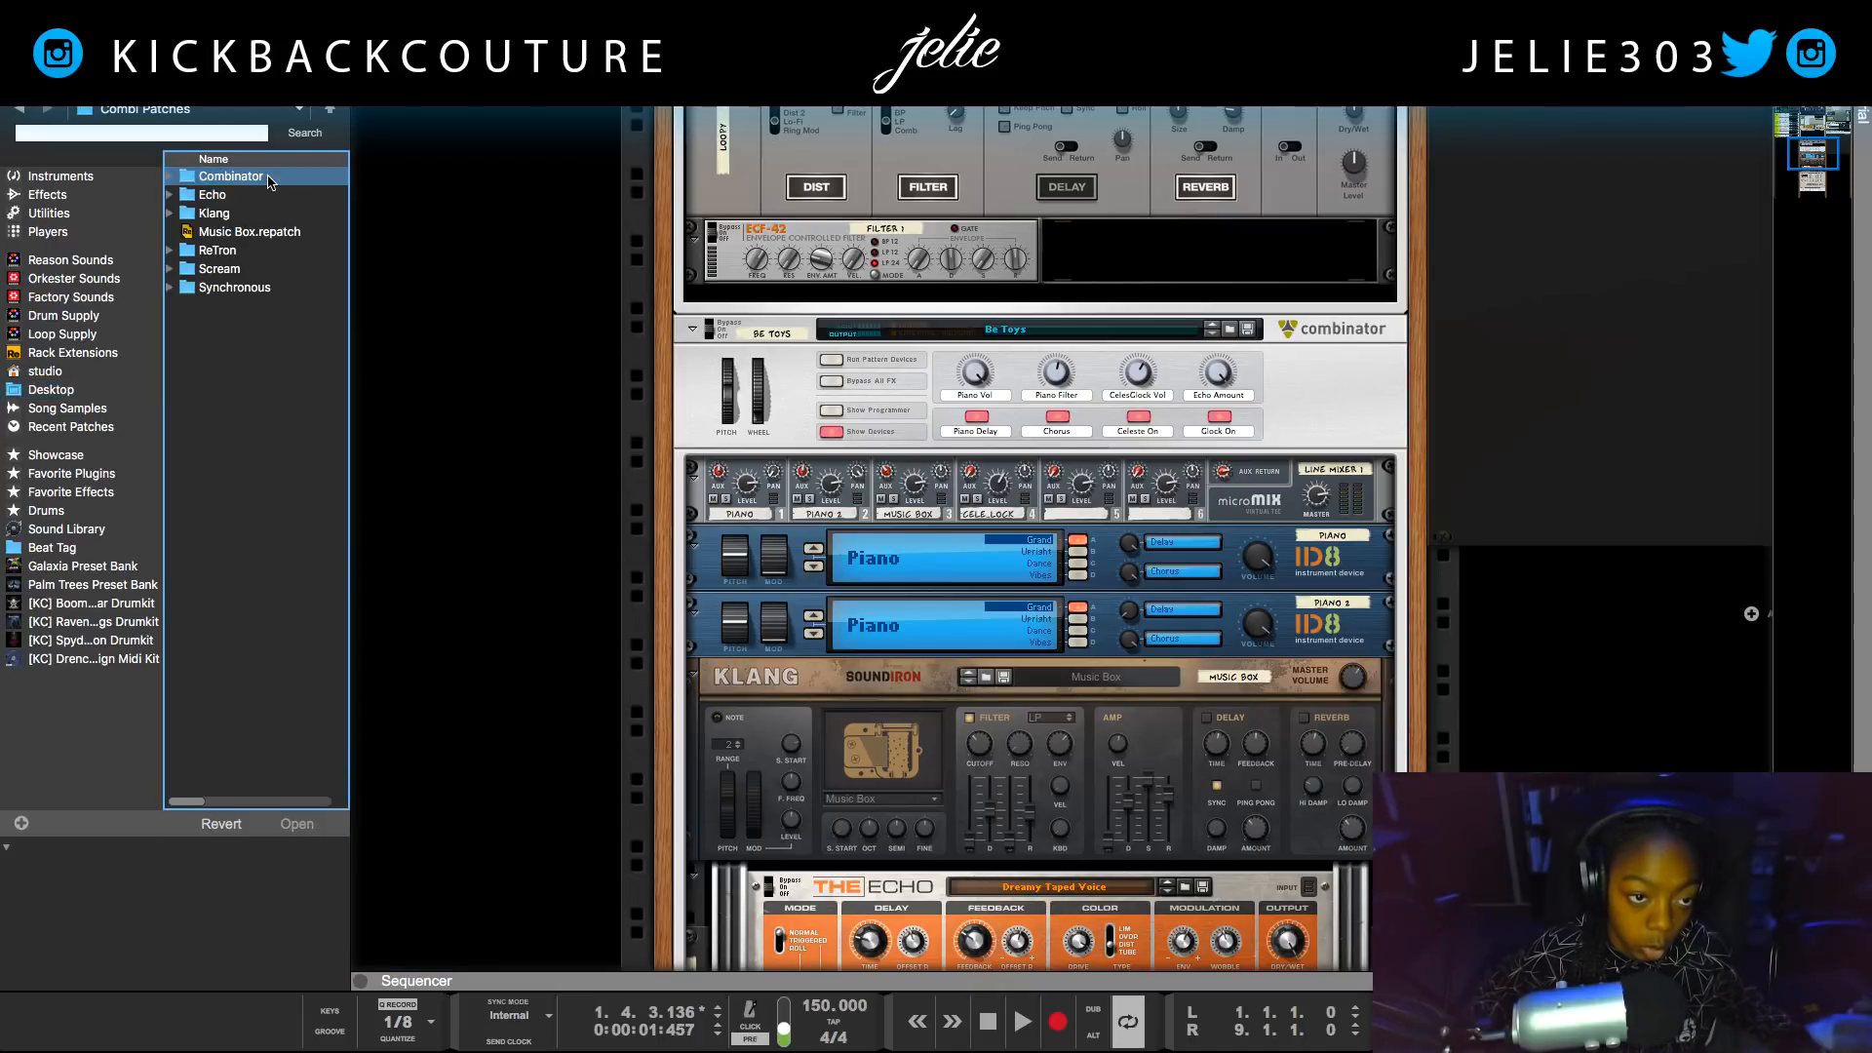
click(256, 194)
click(232, 233)
click(239, 199)
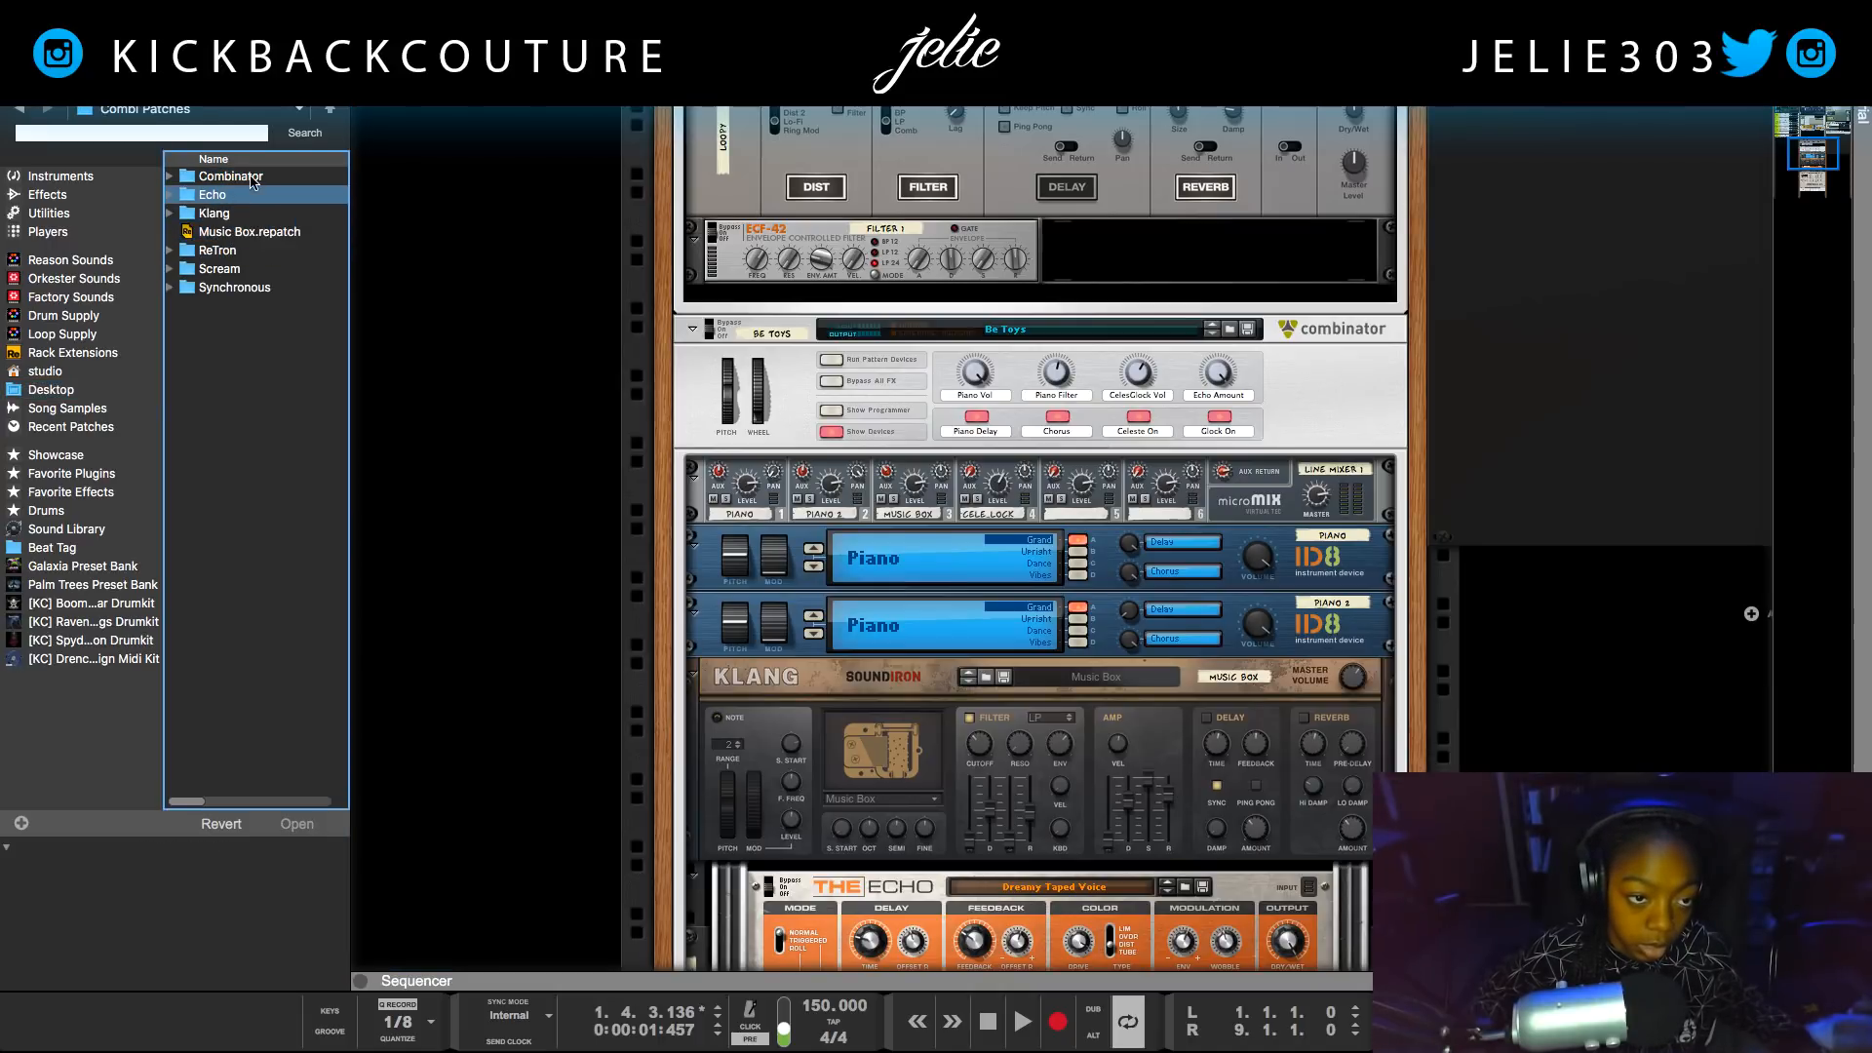
Load Be Toys.cmb from the Combinator folder into the Be Toys Combinator and hide its devices.
double_click(234, 177)
drag(234, 176, 889, 371)
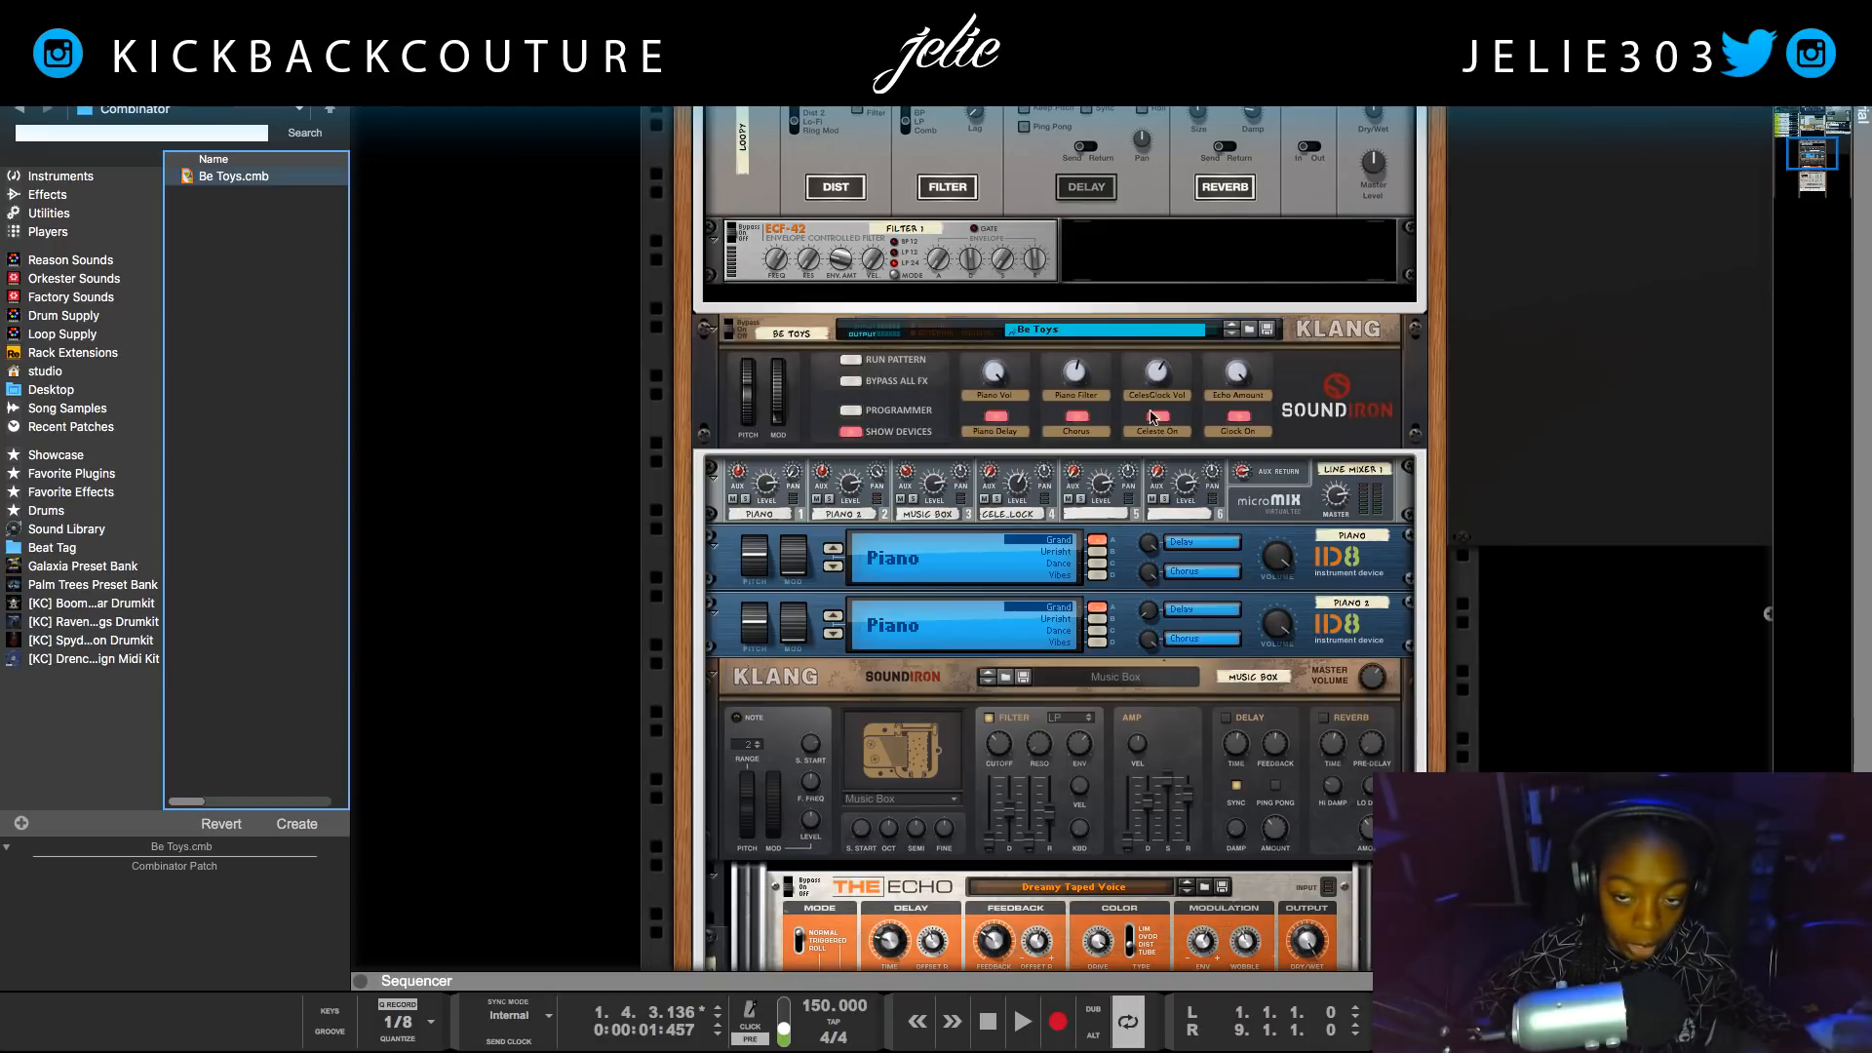
click(849, 432)
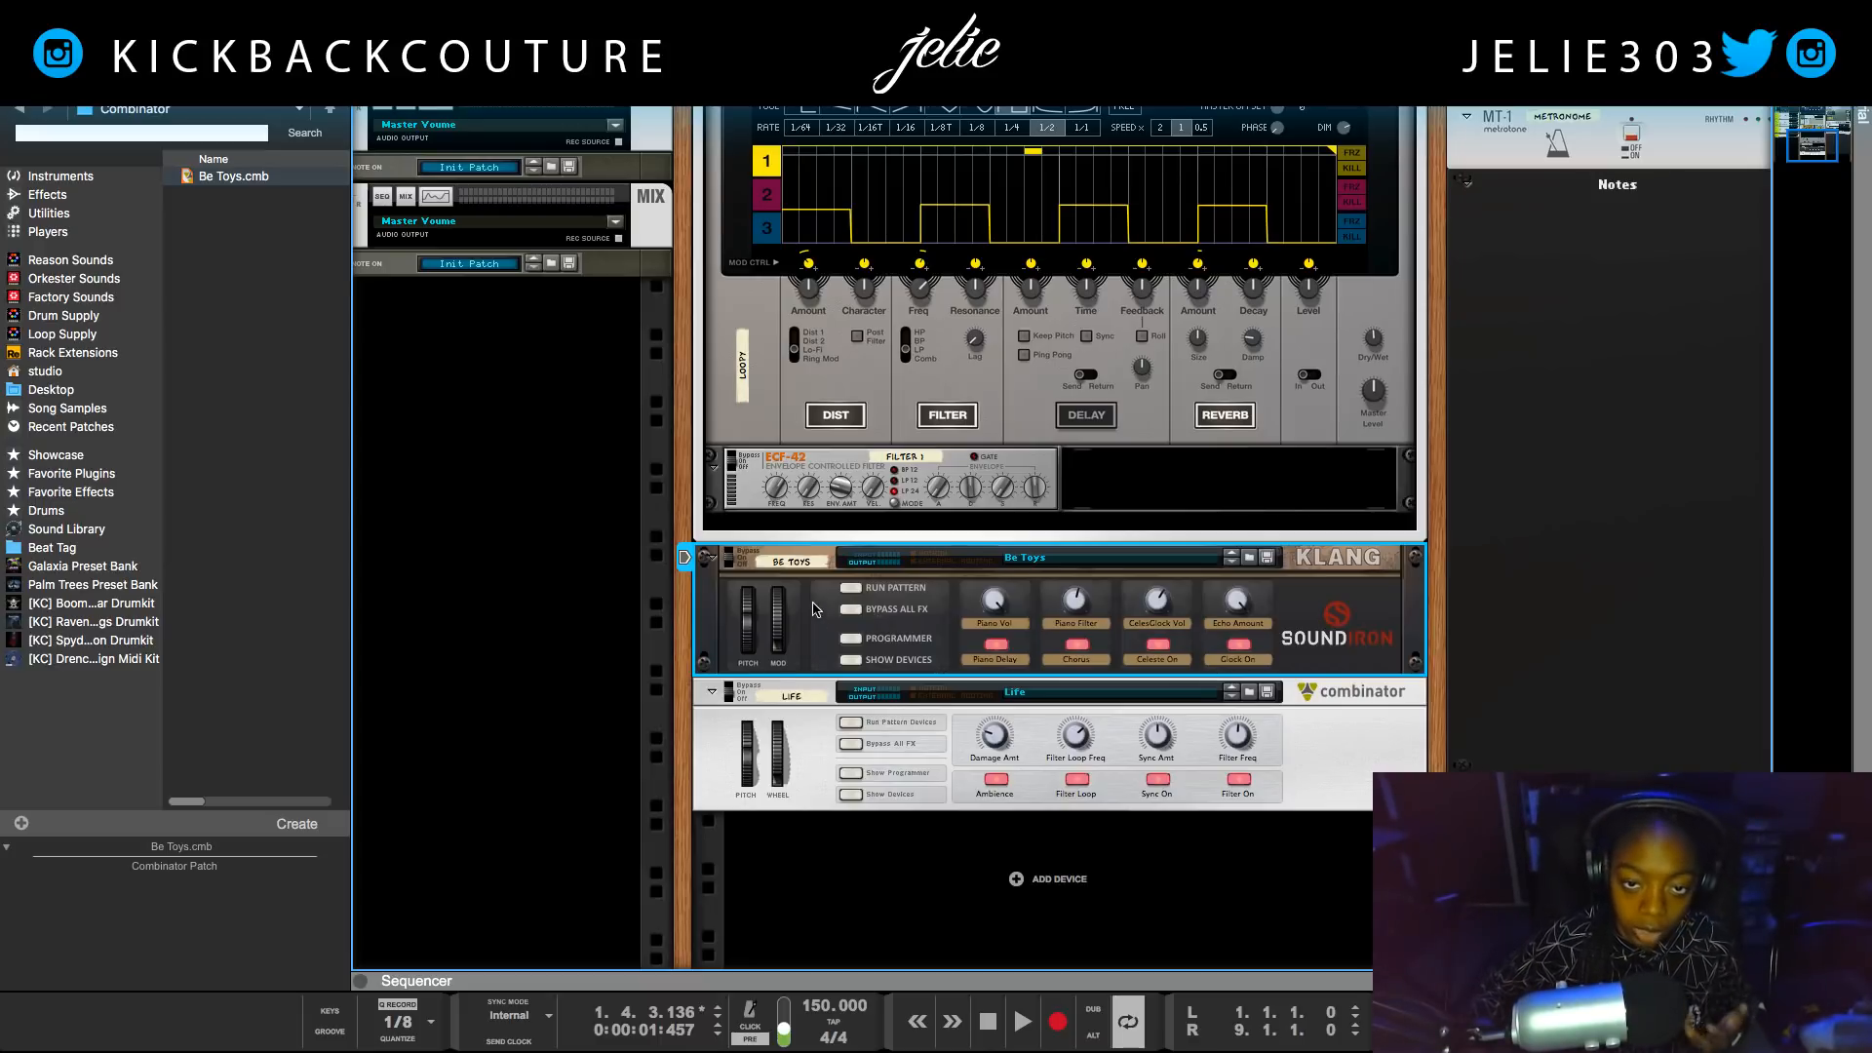
Show the Master Section's insert FX devices and toggle its Mono button on and back off.
scroll(610, 563, up, 2)
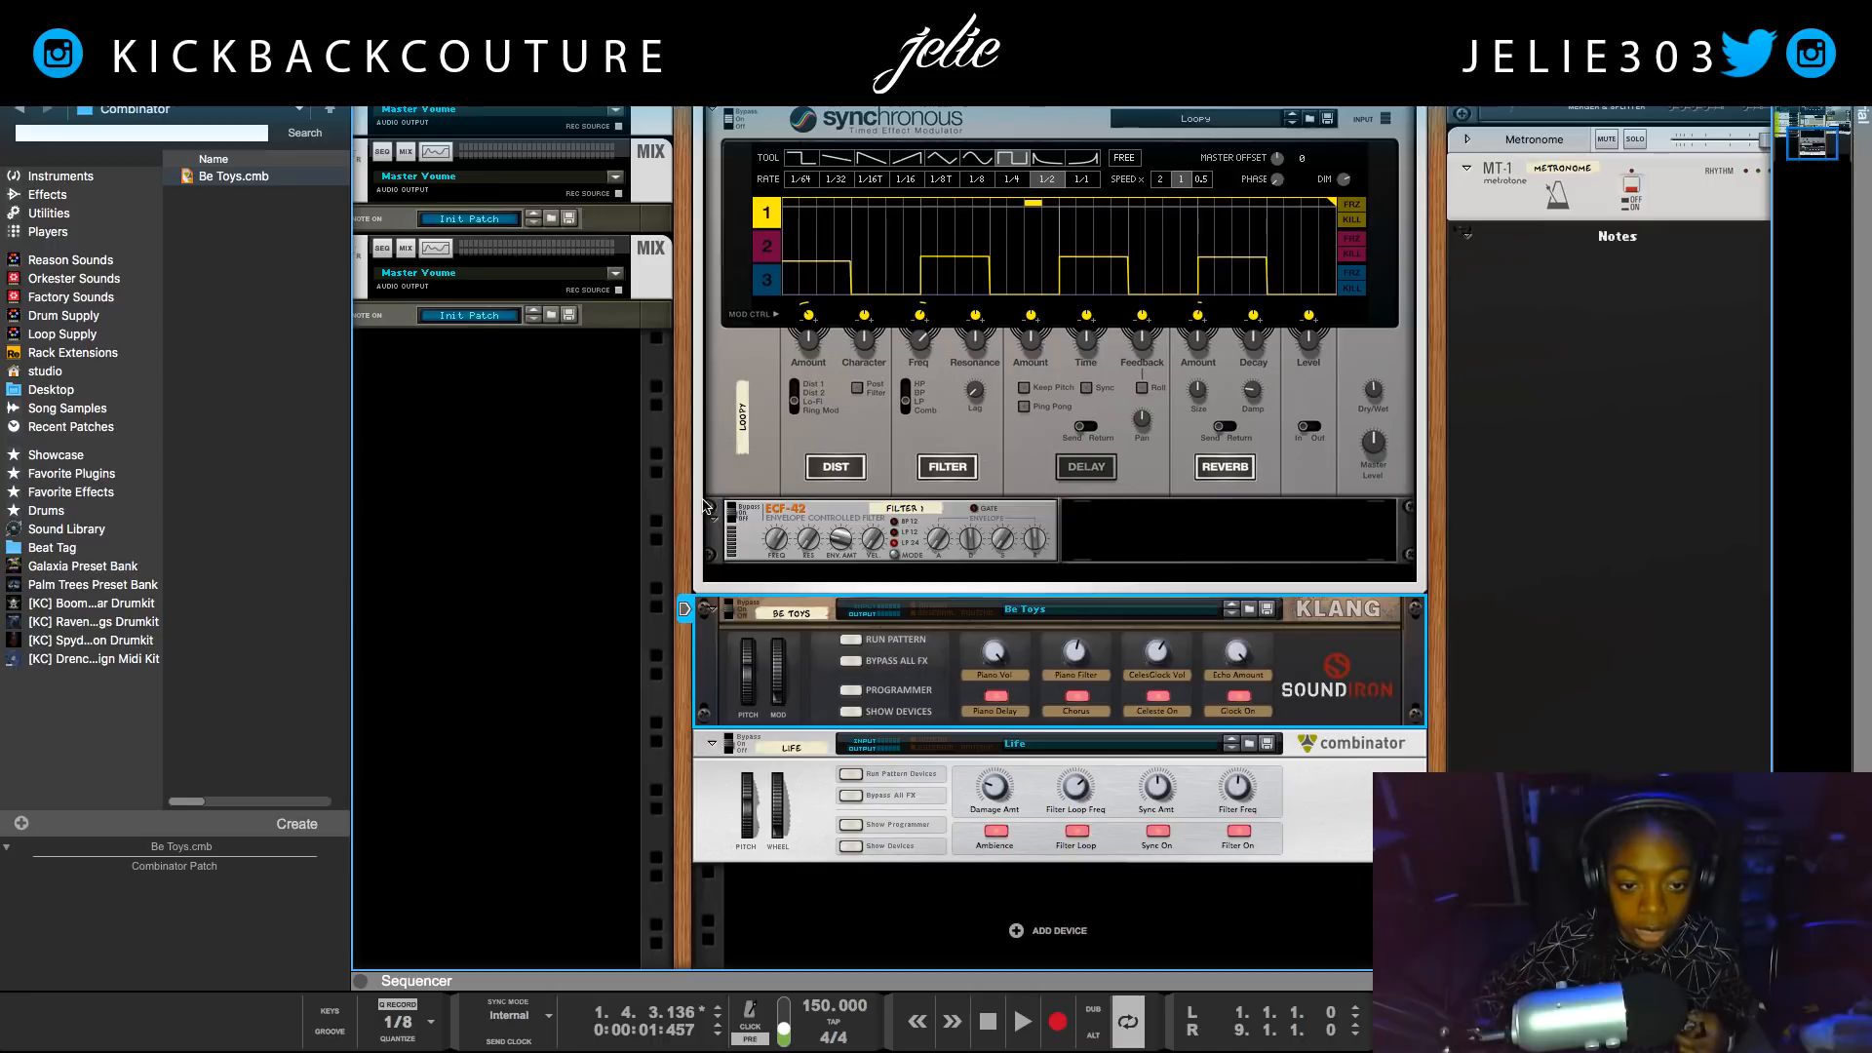
drag(686, 466, 257, 1051)
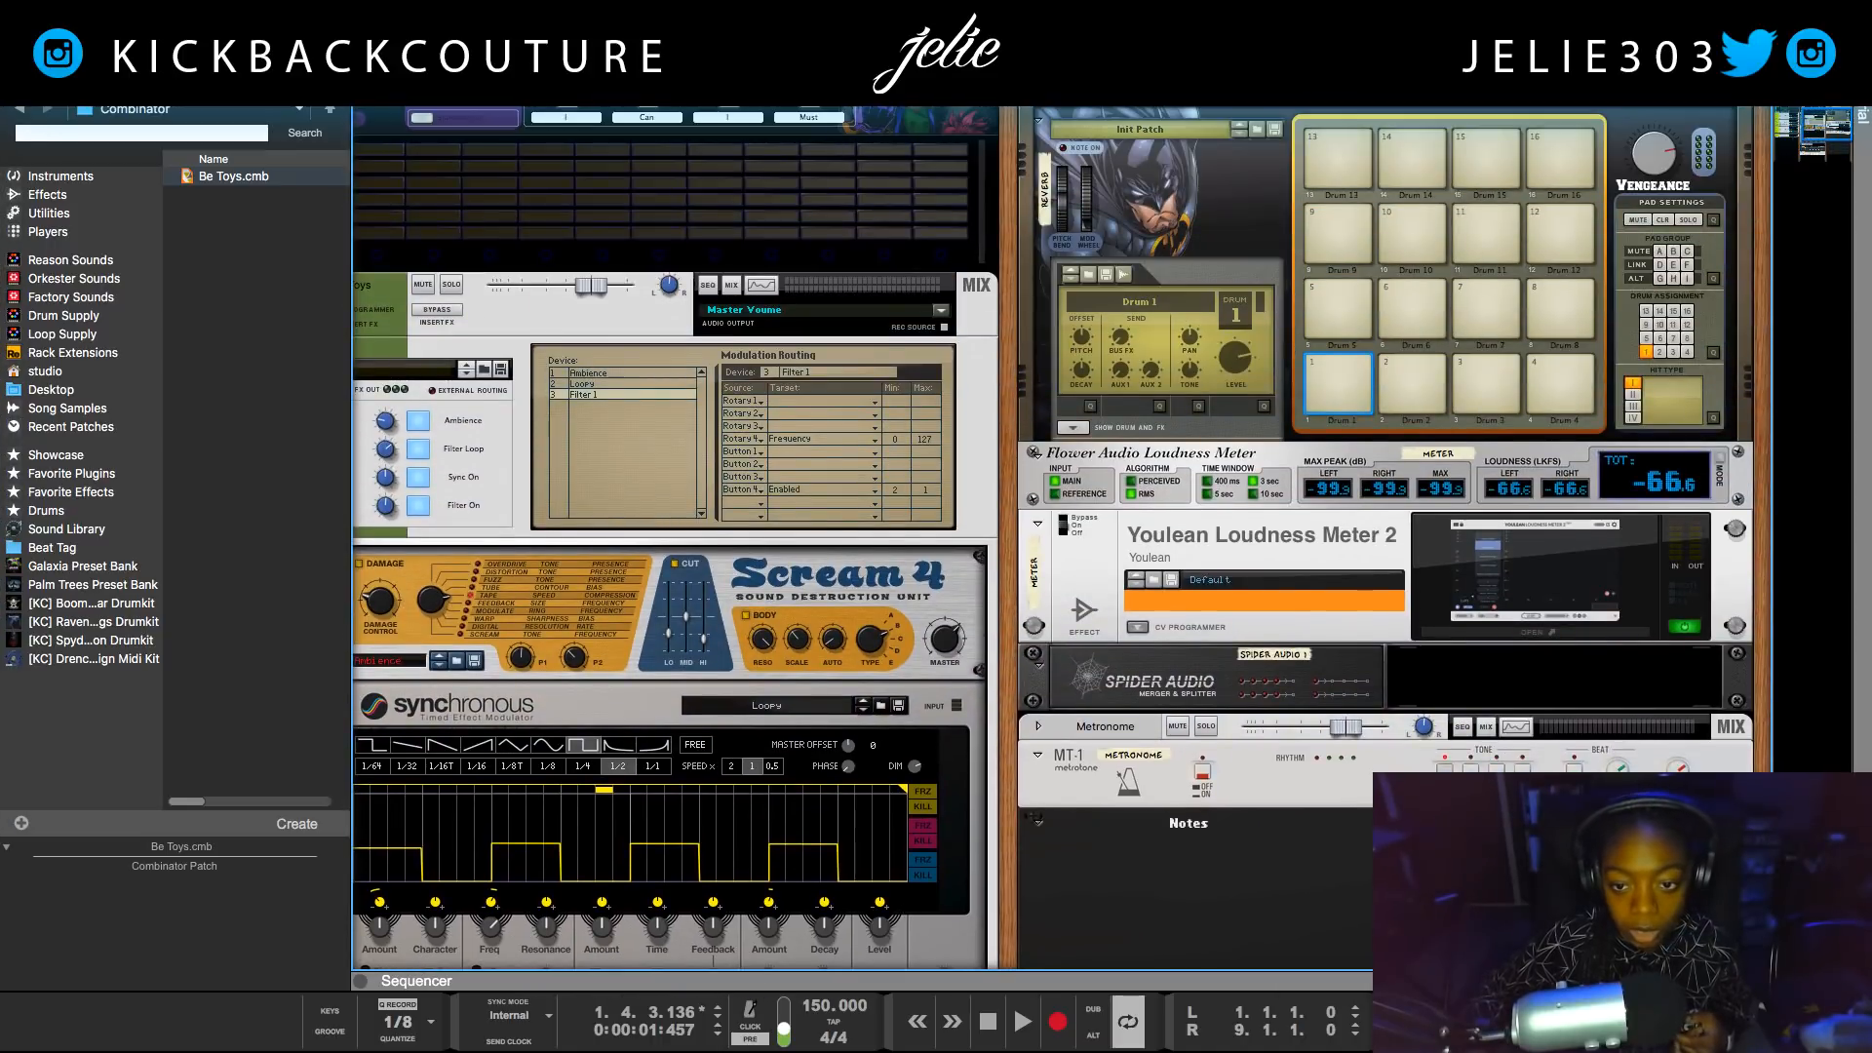
scroll(1104, 616, up, 10)
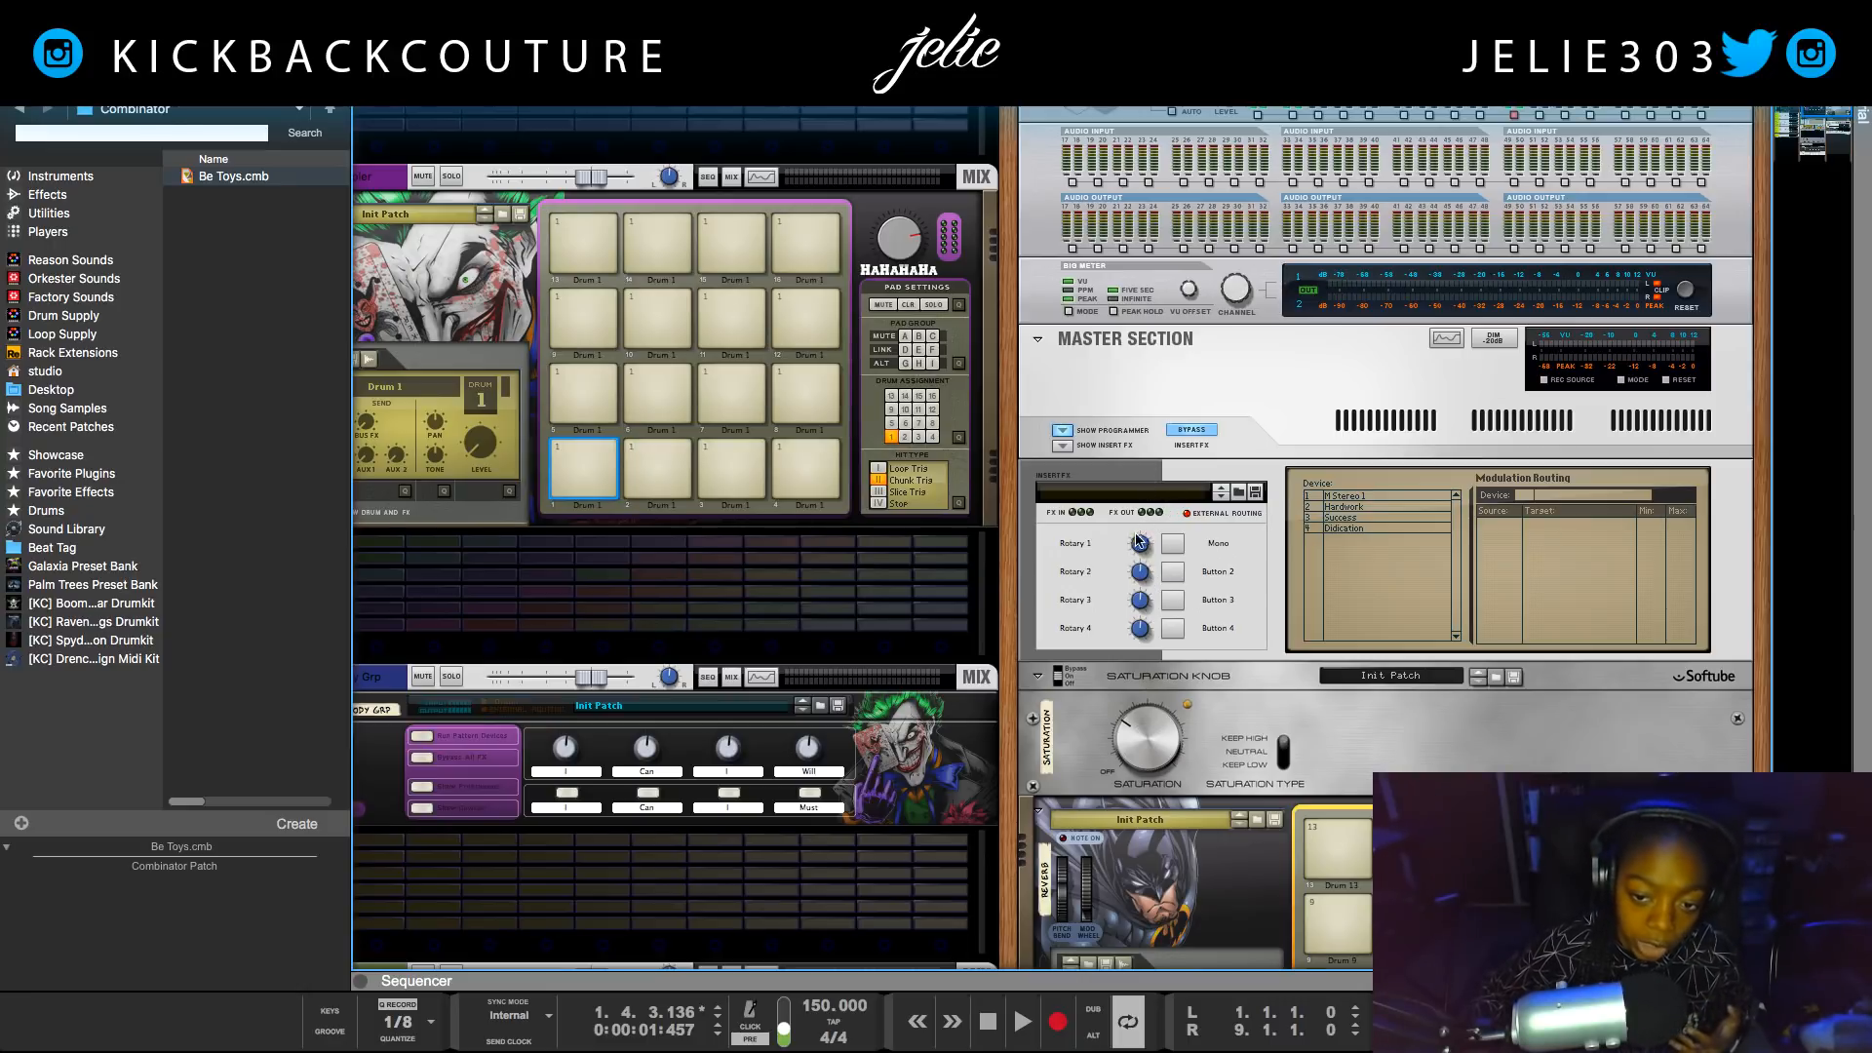
click(1063, 446)
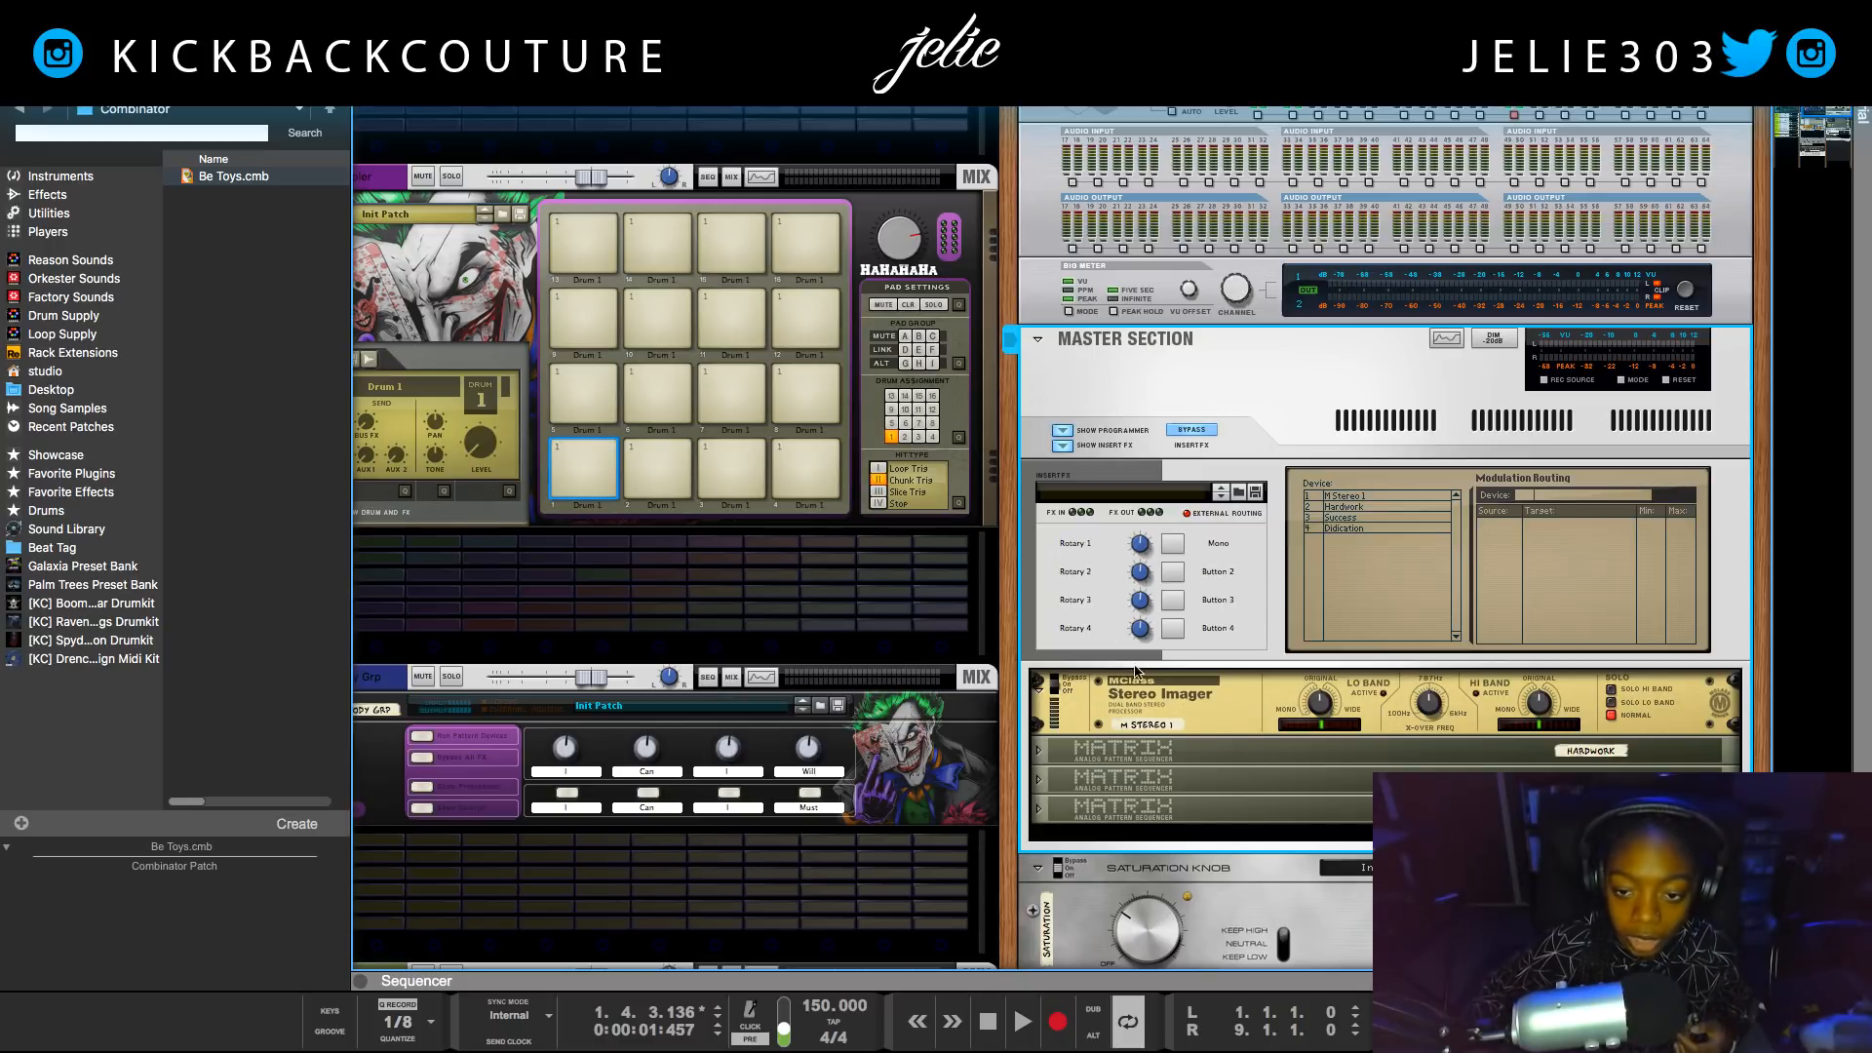
click(1173, 548)
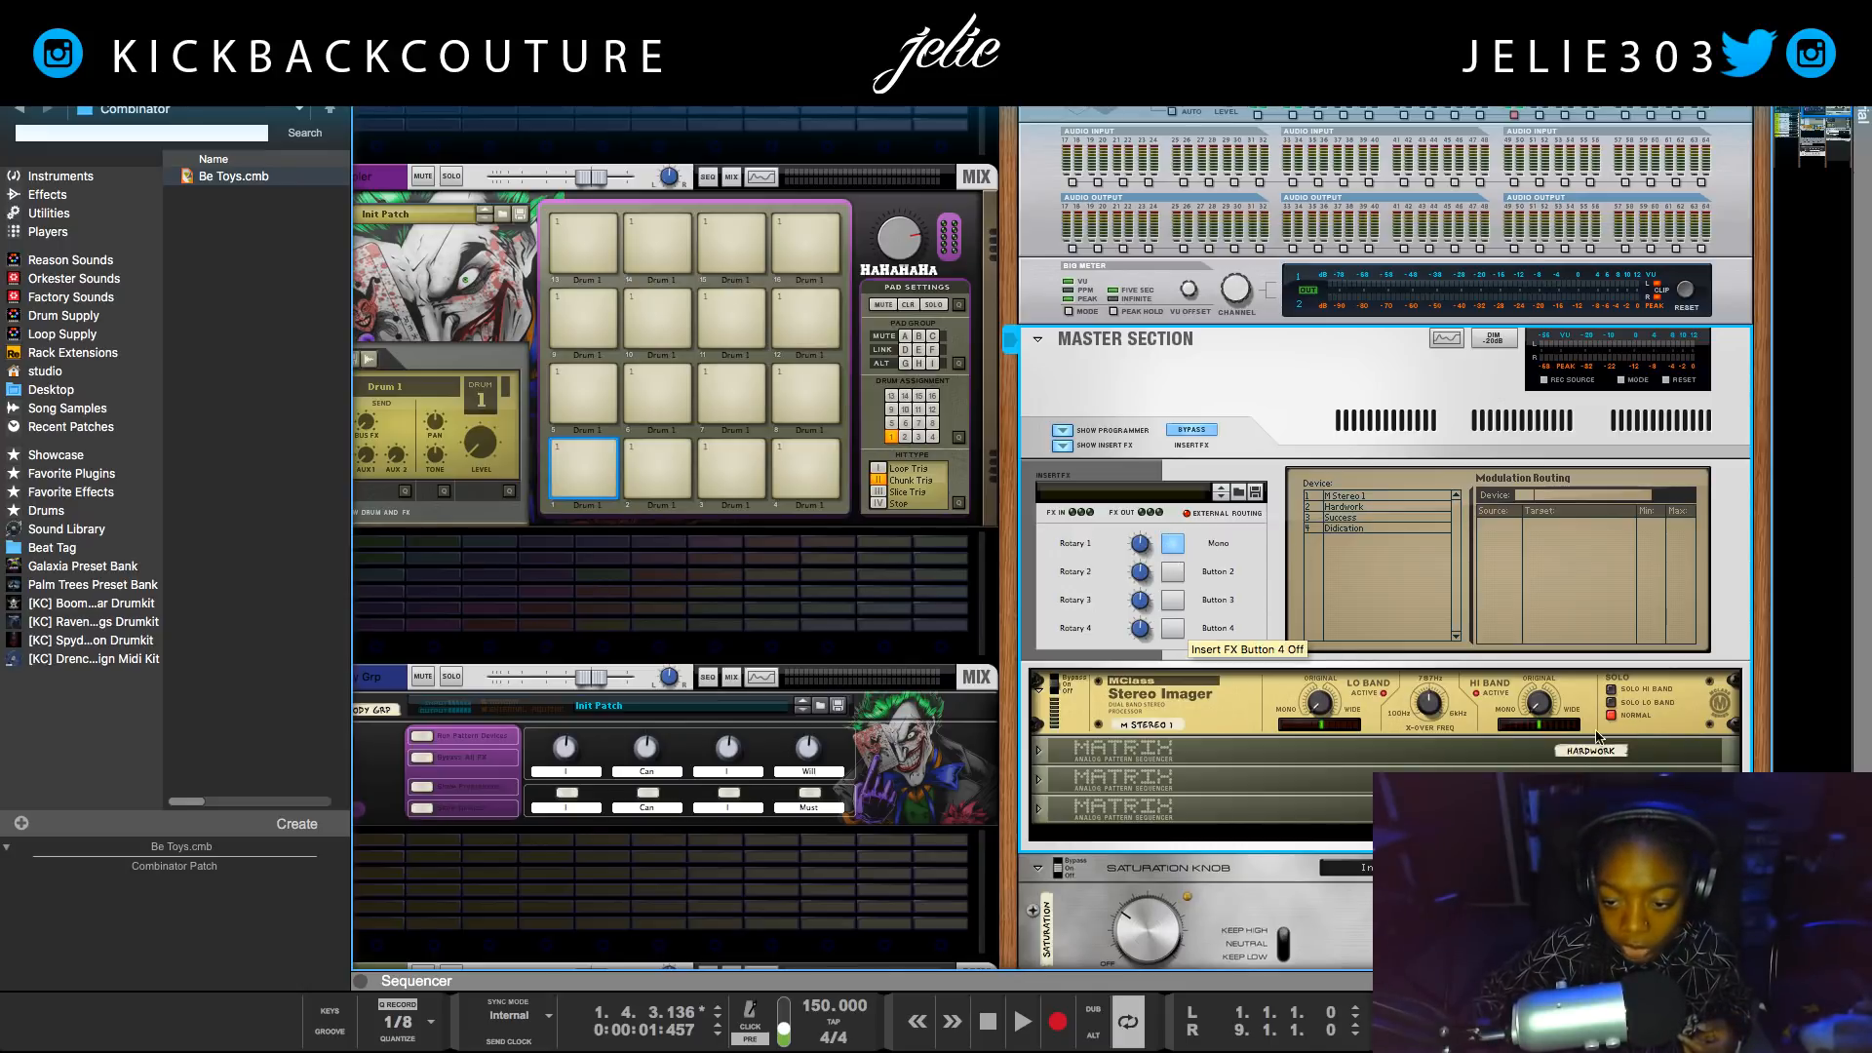
click(1173, 544)
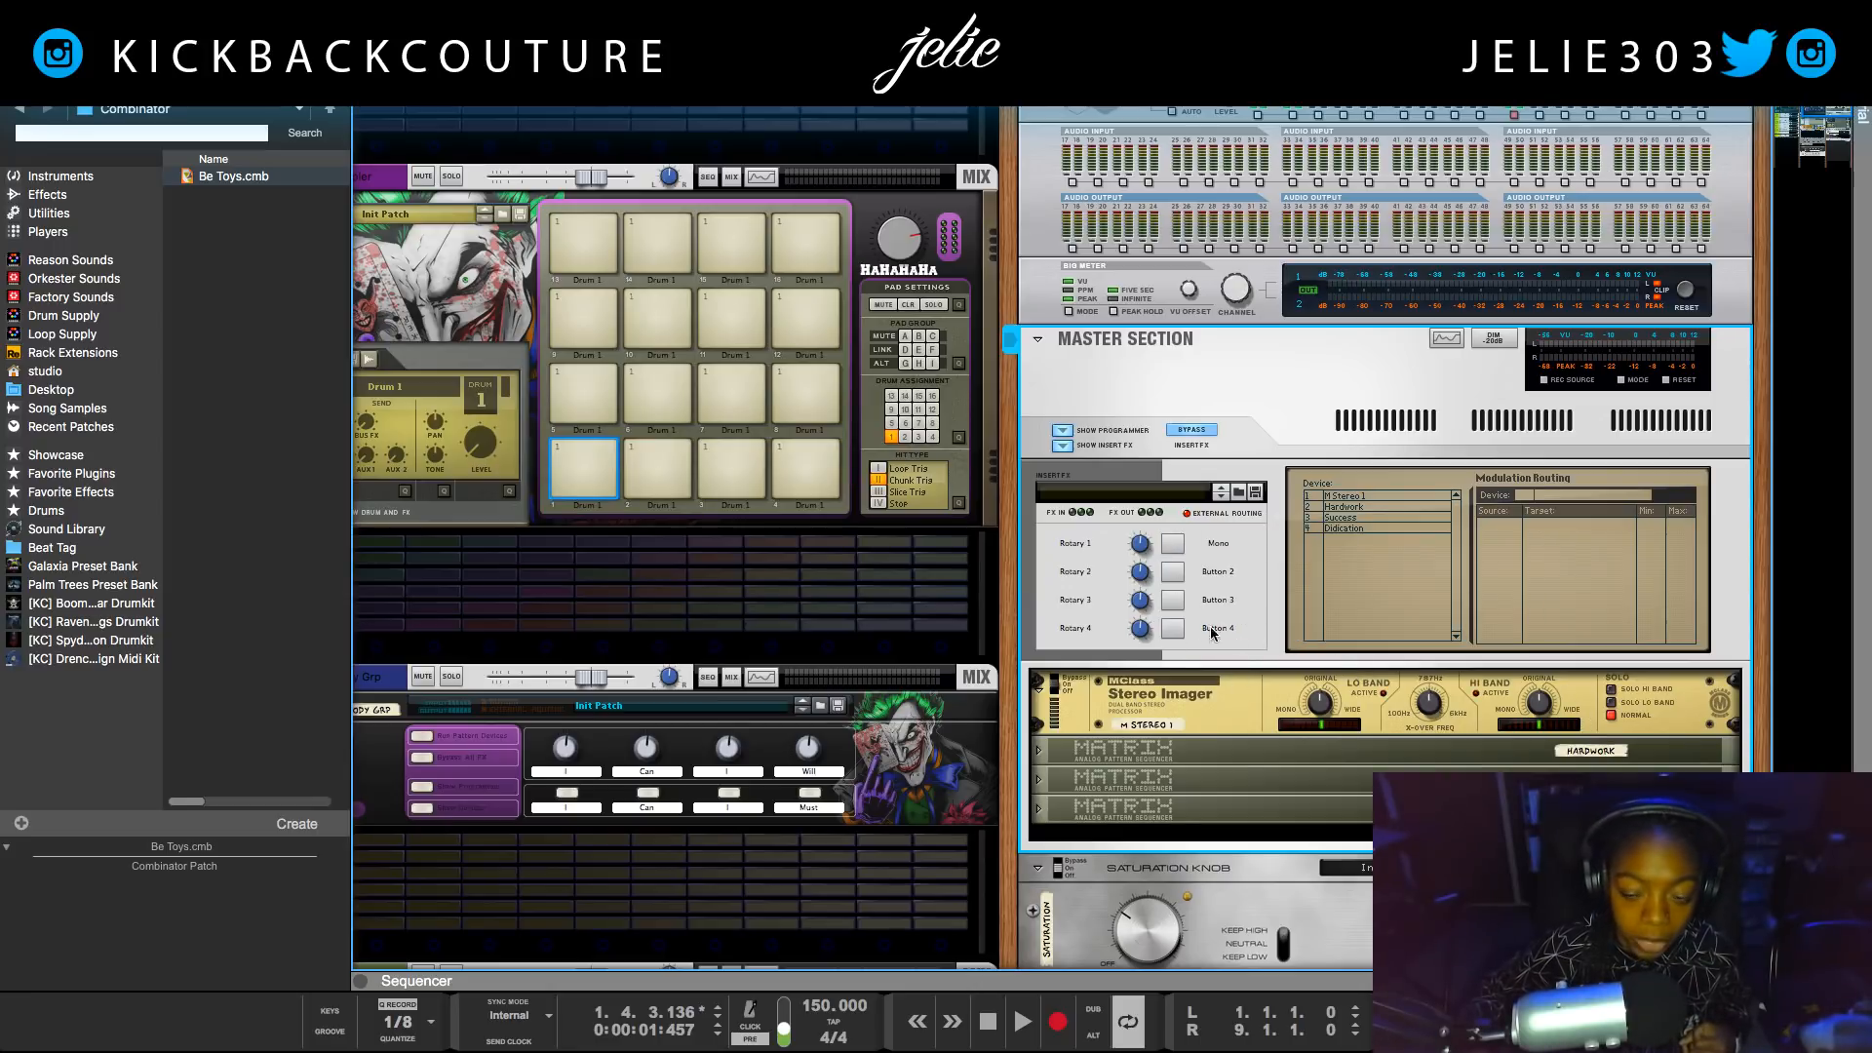
Switch to the main mixer and expand the master inserts to view their rotary and button controls.
key(F5)
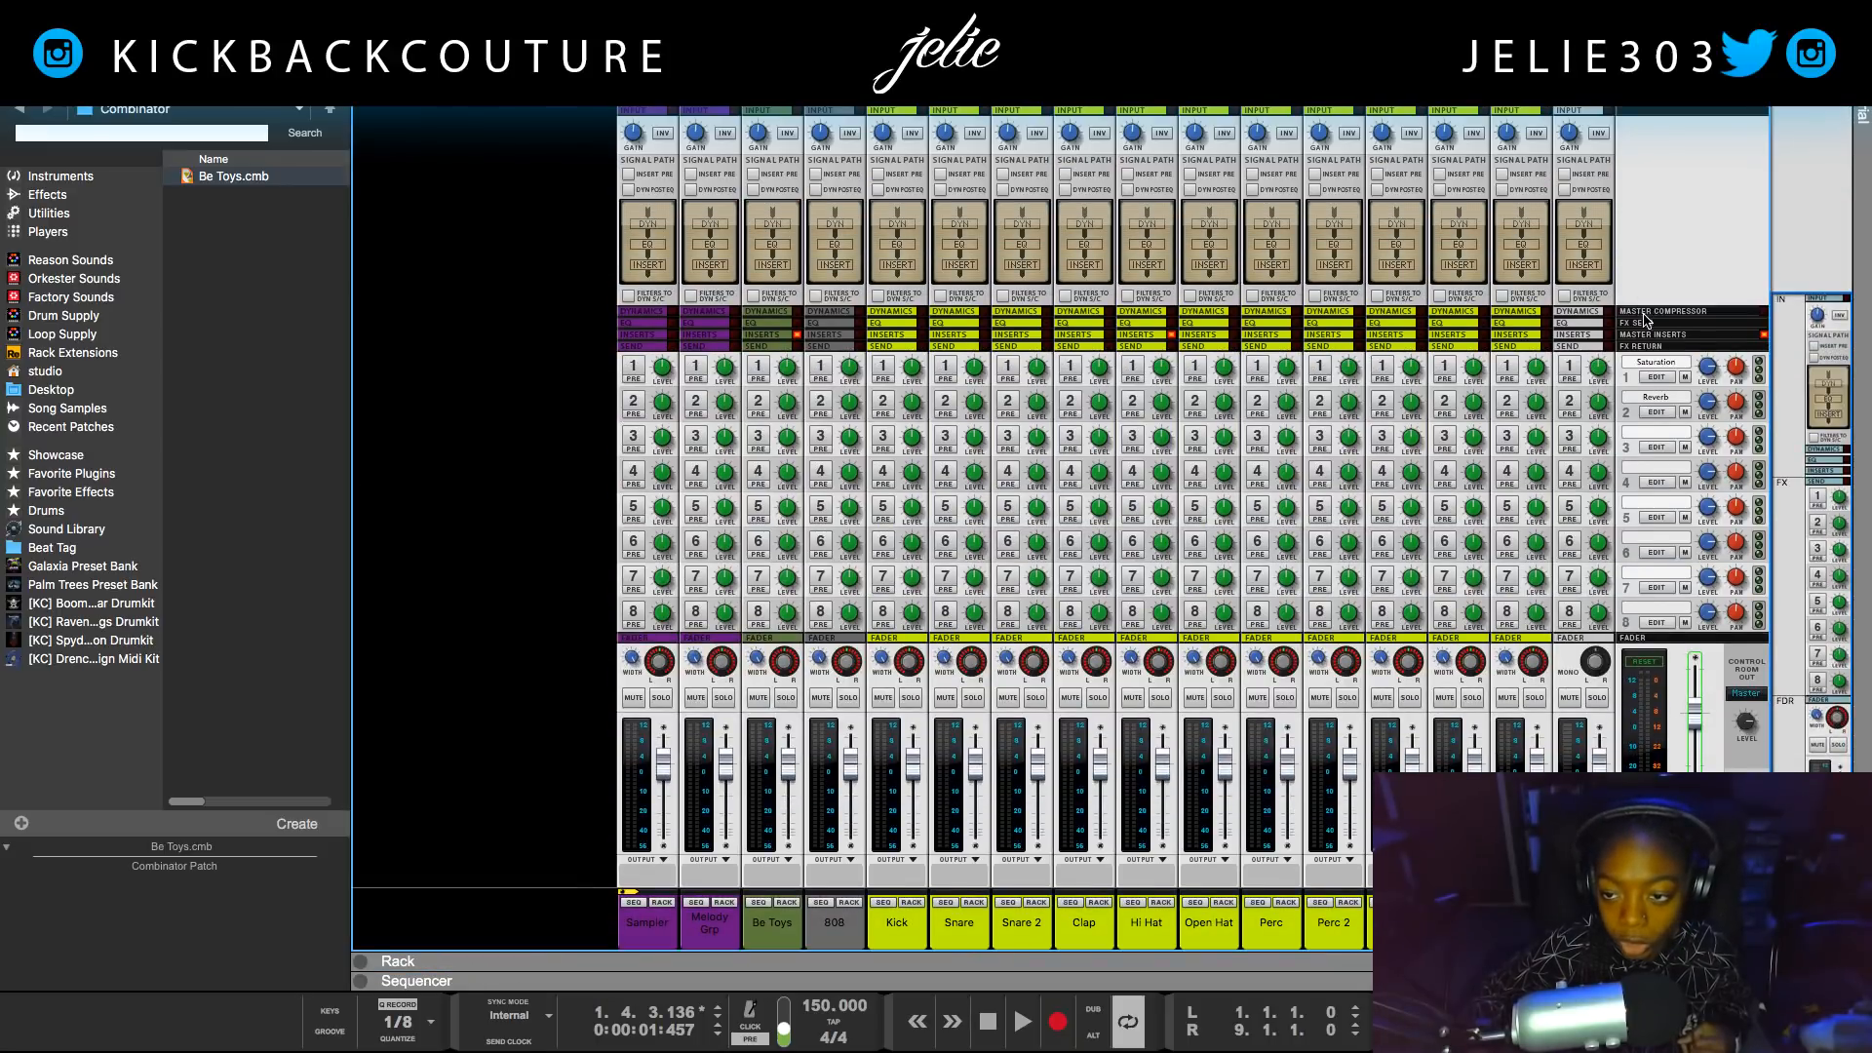
click(1640, 338)
scroll(1816, 346, down, 3)
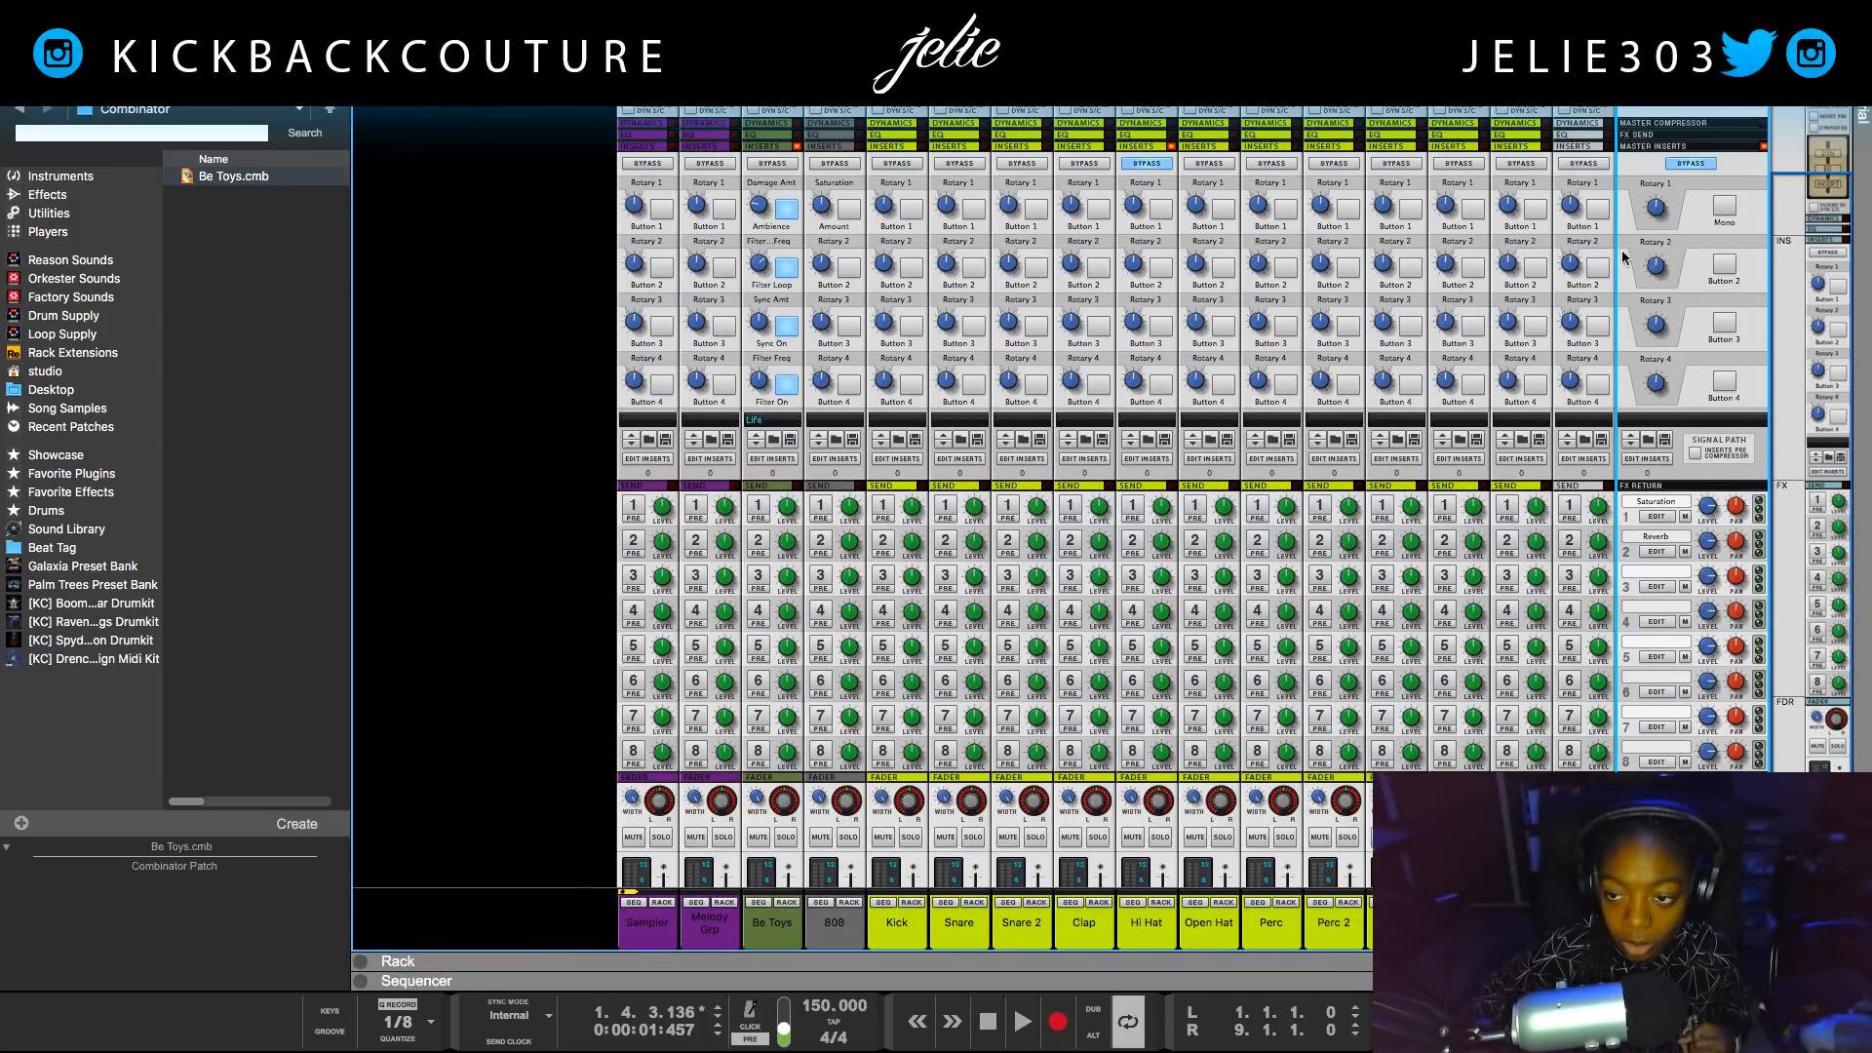